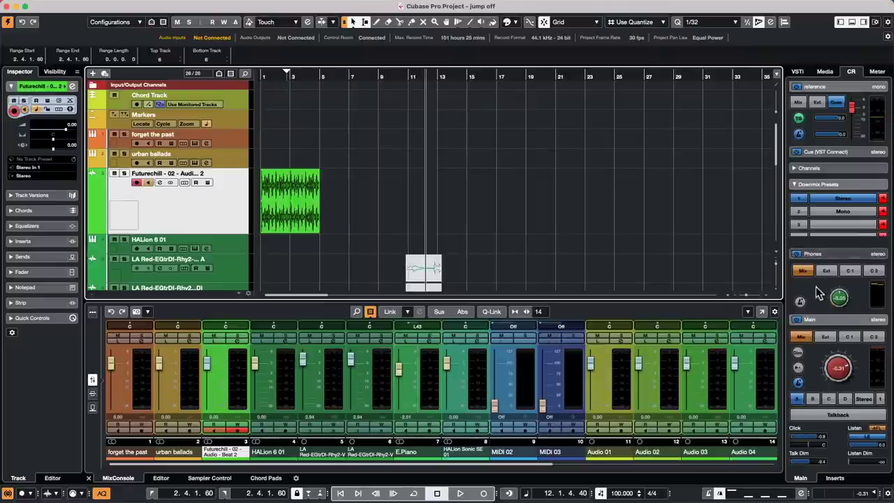
Show the Media browser's Loops & Samples libraries and open EDMToolbox.
{"action": "left_click", "coordinate": [797, 71]}
{"action": "left_click", "coordinate": [825, 71]}
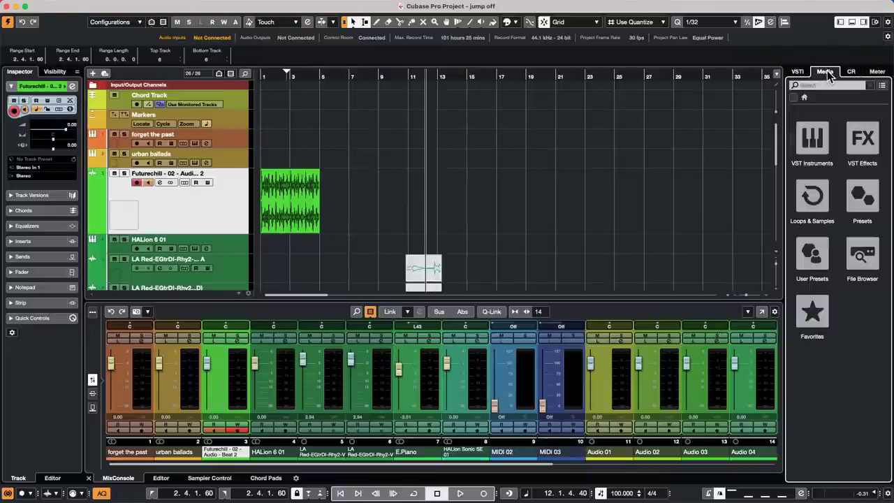
{"action": "left_click", "coordinate": [812, 198]}
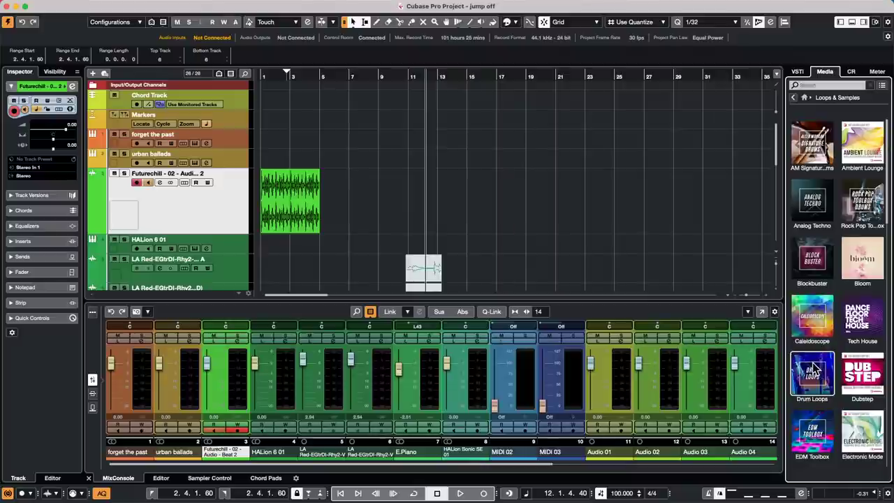
{"action": "left_click", "coordinate": [813, 433]}
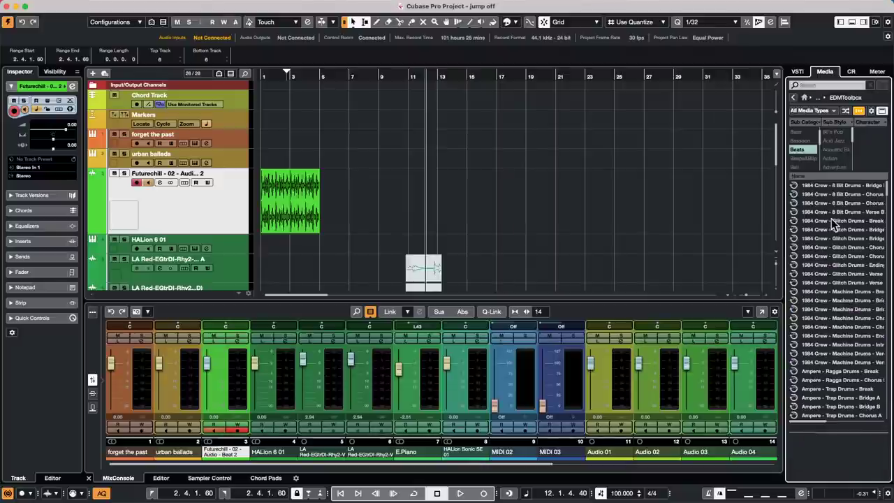
Clear the category filter and filter the EDMToolbox loops to Kick Drum.
{"action": "left_click", "coordinate": [795, 148]}
{"action": "scroll", "coordinate": [799, 154], "scroll_direction": "down", "scroll_amount": 8}
{"action": "scroll", "coordinate": [798, 154], "scroll_direction": "up", "scroll_amount": 3}
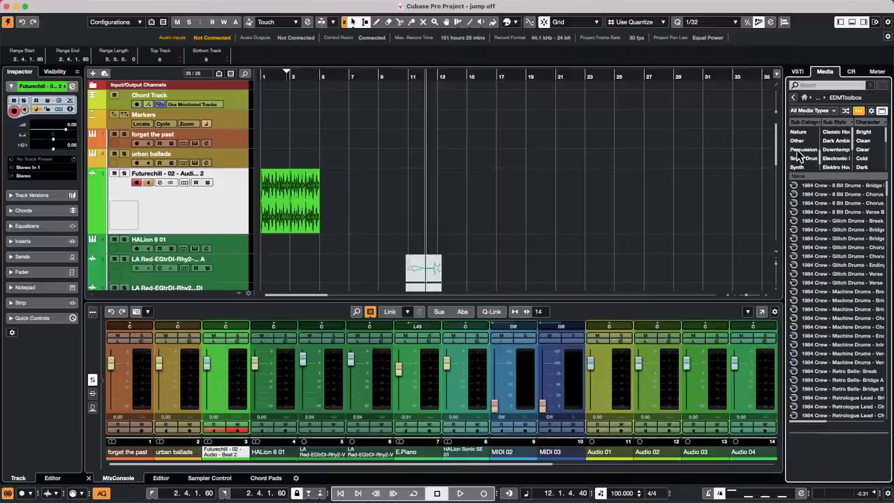
{"action": "left_click", "coordinate": [805, 132]}
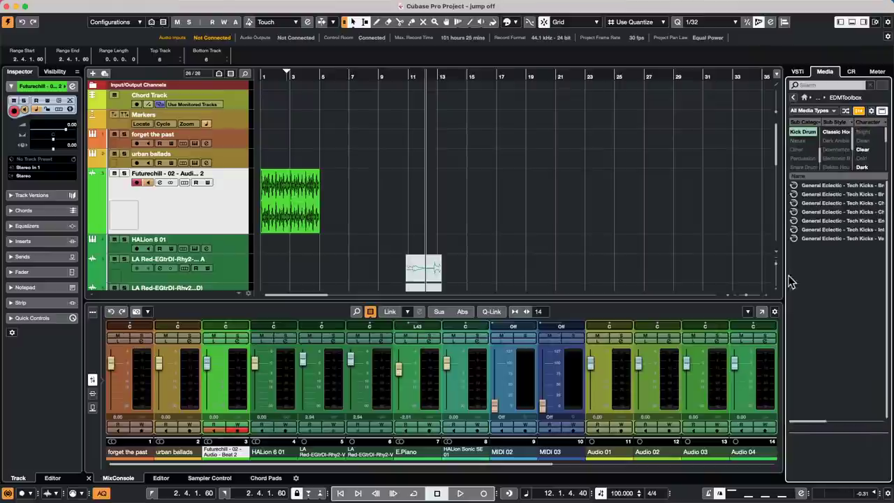
Return to the library grid, look into Drum Loops, and come back to the overview.
{"action": "left_click", "coordinate": [793, 97]}
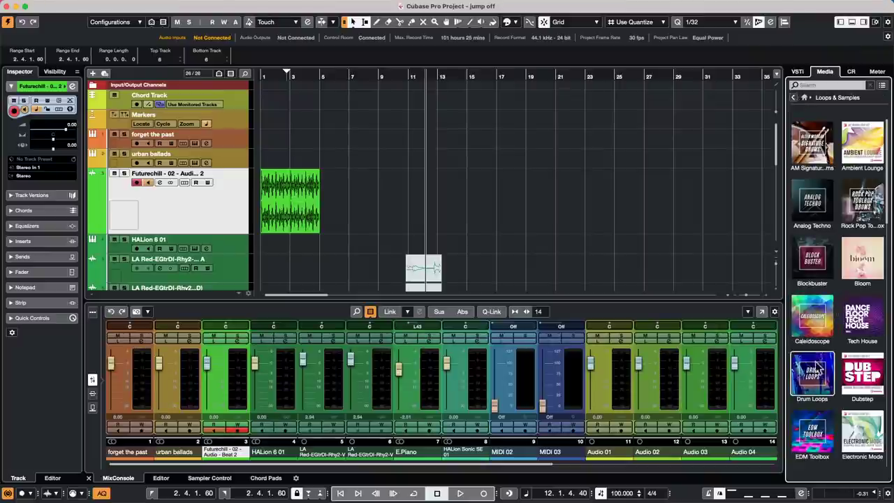
{"action": "scroll", "coordinate": [814, 380], "scroll_direction": "down", "scroll_amount": 3}
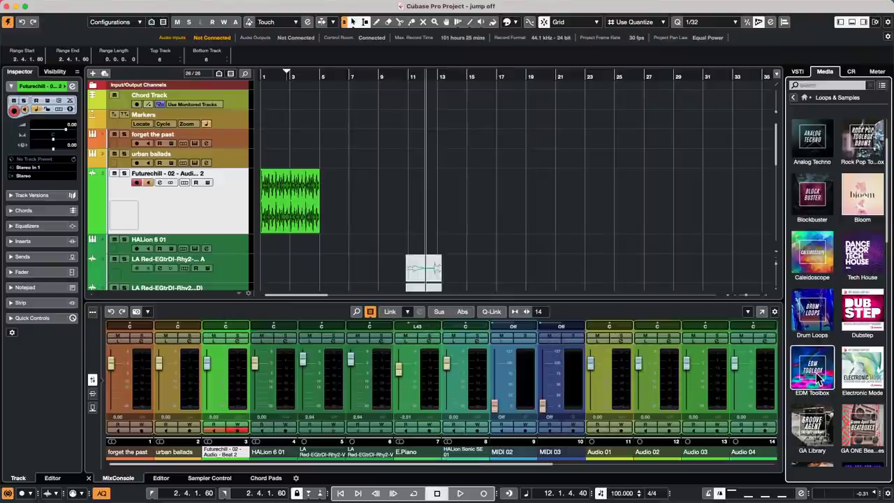
{"action": "left_click", "coordinate": [818, 313]}
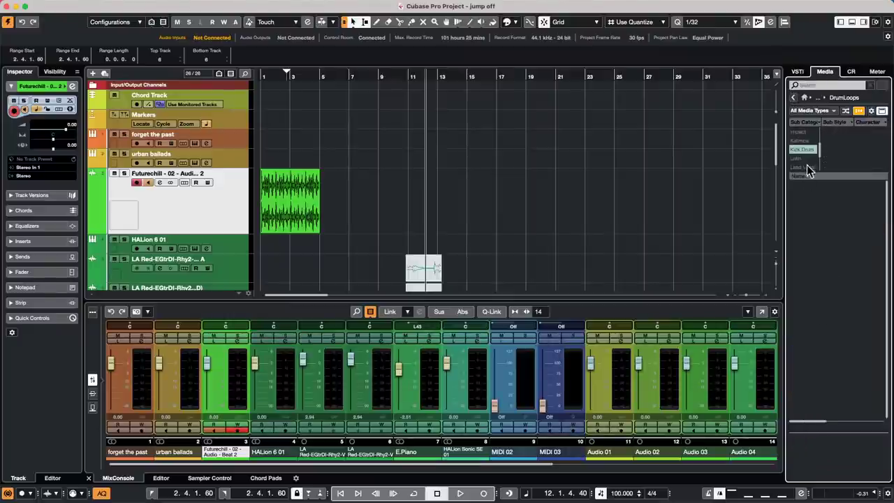
{"action": "left_click", "coordinate": [794, 98]}
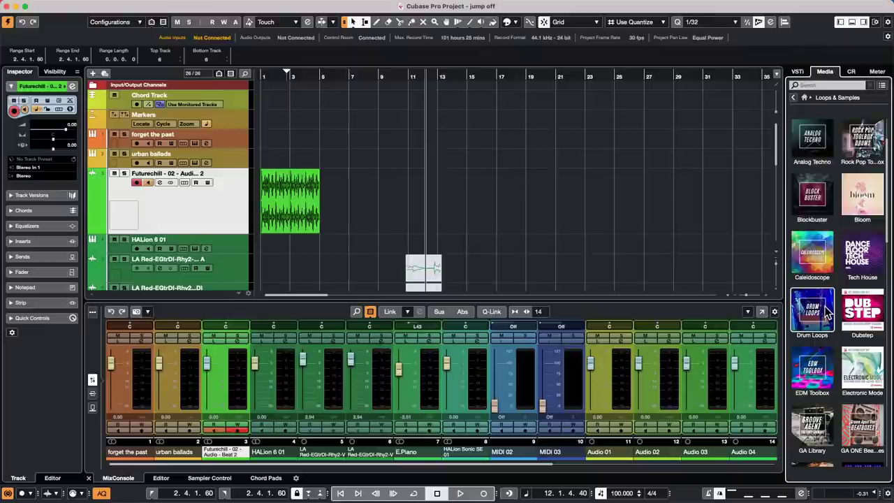
{"action": "scroll", "coordinate": [827, 316], "scroll_direction": "down", "scroll_amount": 2}
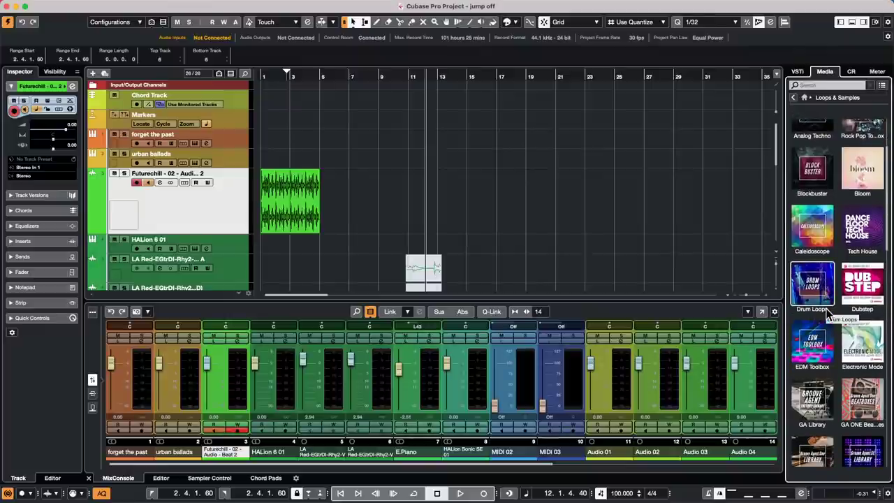
Open the GA Library and audition its mallet kick samples one after another.
{"action": "left_click", "coordinate": [815, 394]}
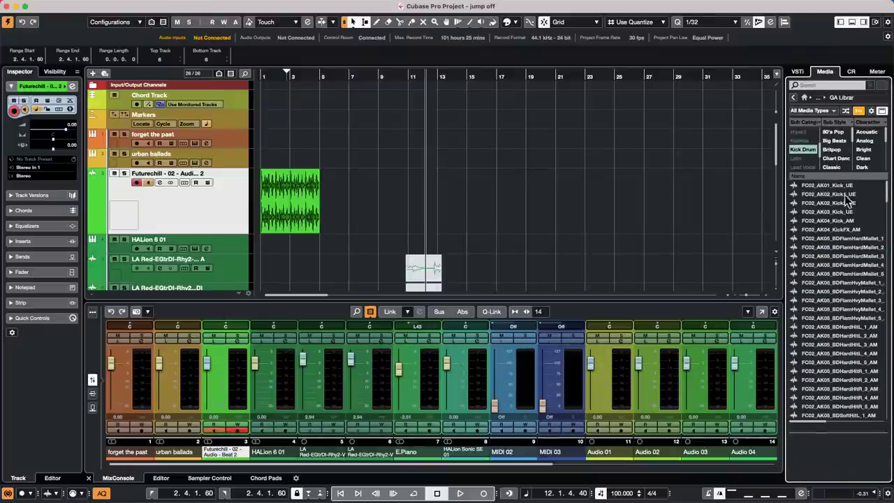
{"action": "left_click", "coordinate": [823, 292]}
{"action": "left_click", "coordinate": [824, 301]}
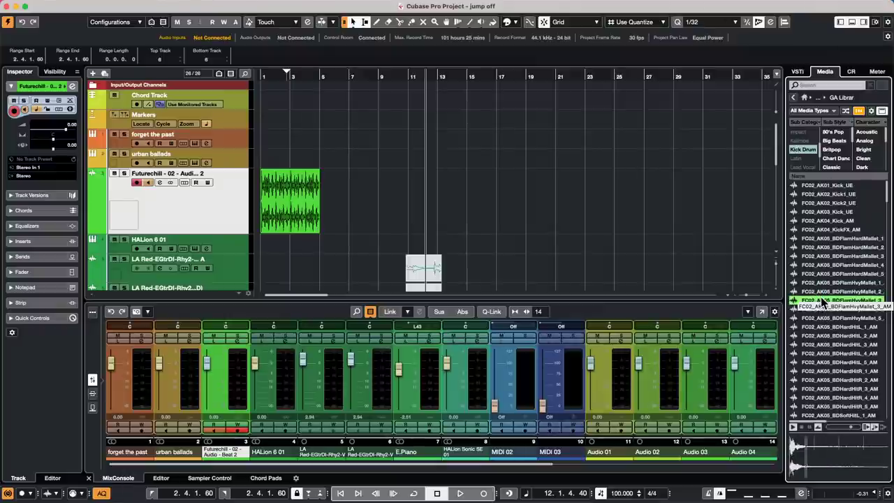
{"action": "key", "text": "Down"}
{"action": "key", "text": "Down"}
{"action": "key", "text": "Down"}
{"action": "key", "text": "Down"}
{"action": "key", "text": "Down"}
{"action": "key", "text": "Down"}
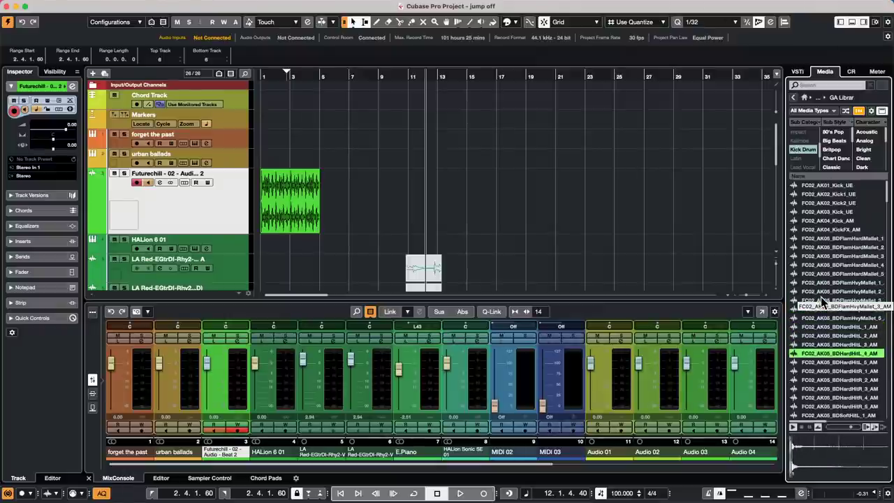
{"action": "key", "text": "Down"}
{"action": "key", "text": "Down"}
{"action": "key", "text": "Down"}
{"action": "key", "text": "Down"}
{"action": "key", "text": "Down"}
{"action": "key", "text": "Down"}
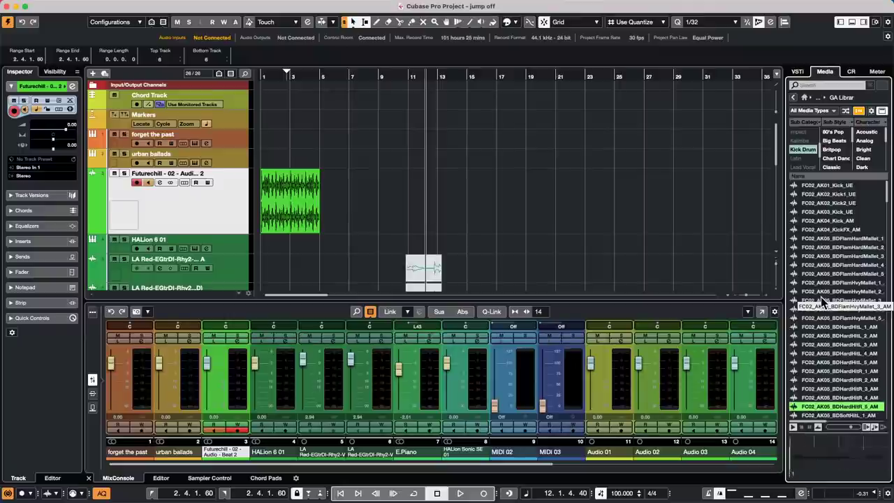
Set Sub Style to Chart Dance, audition its kicks, and pick FC02_PD18_Kick1_AM.
{"action": "left_click", "coordinate": [842, 158]}
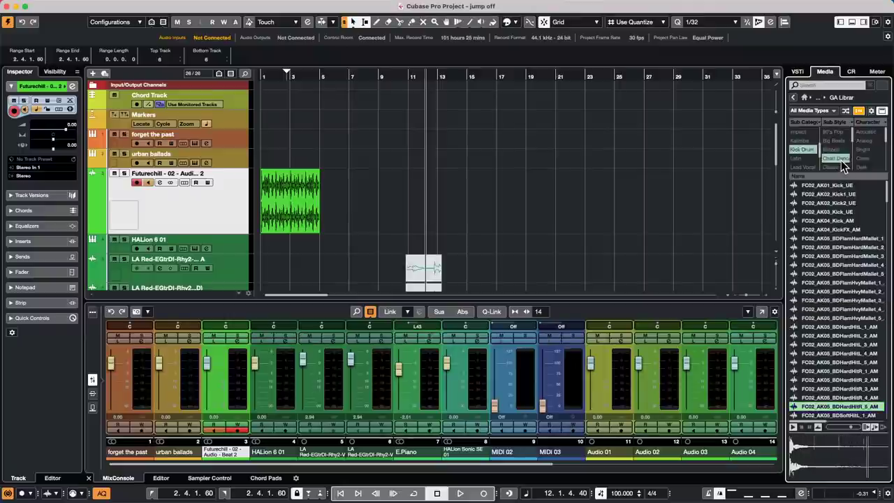
{"action": "left_click", "coordinate": [830, 186]}
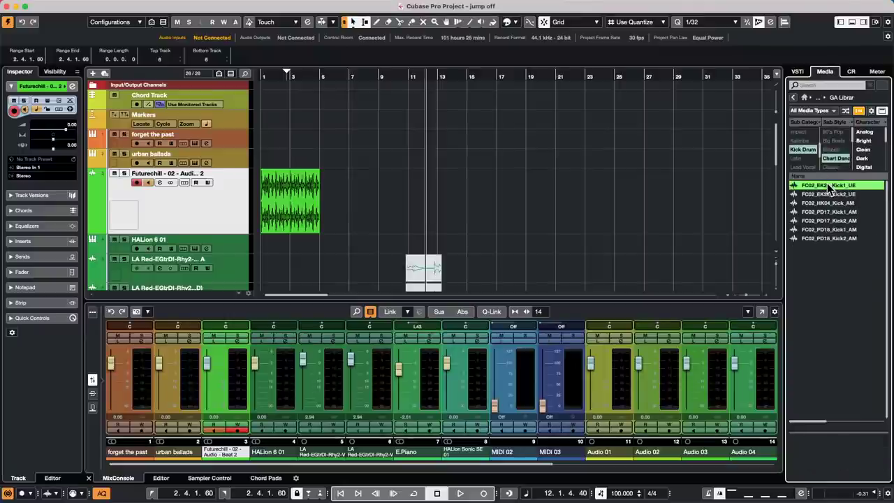
{"action": "left_click", "coordinate": [816, 197]}
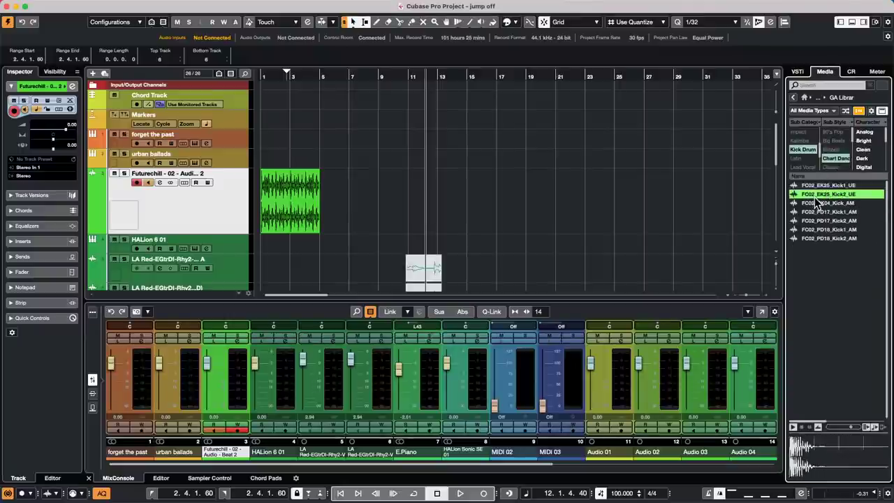
{"action": "left_click", "coordinate": [817, 203]}
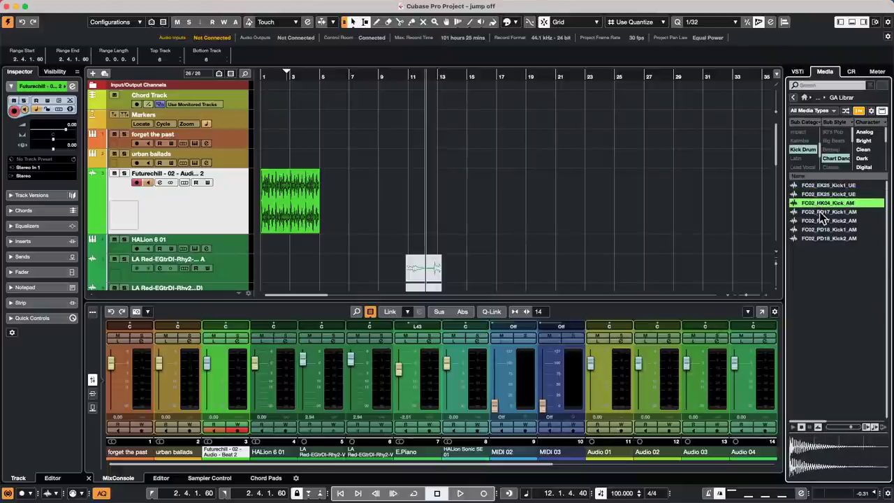
{"action": "left_click", "coordinate": [821, 212]}
{"action": "left_click", "coordinate": [822, 221]}
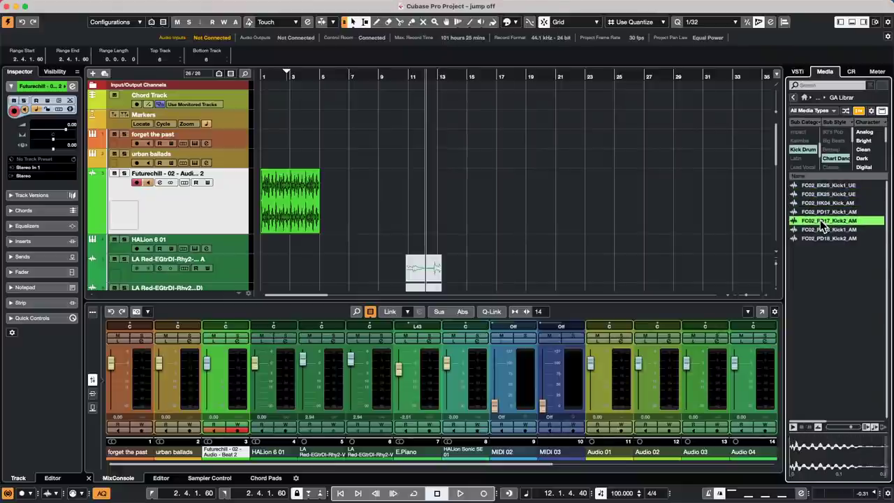
{"action": "left_click", "coordinate": [823, 230]}
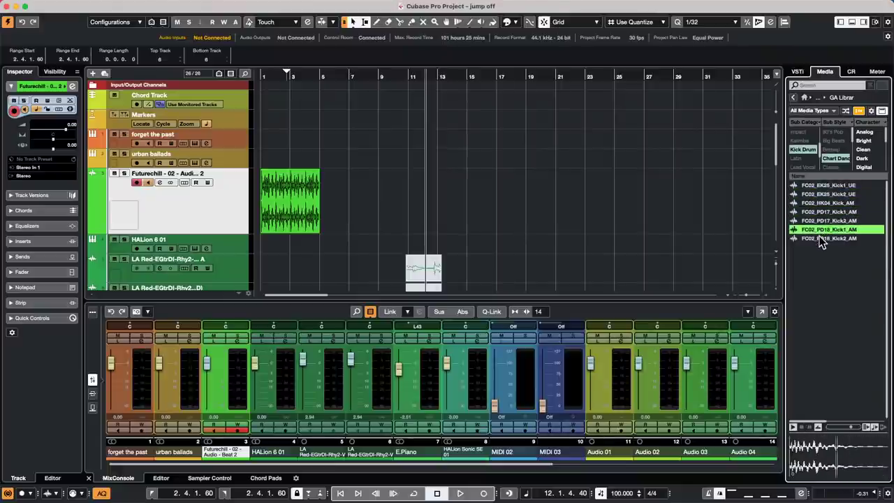
{"action": "left_click", "coordinate": [822, 239]}
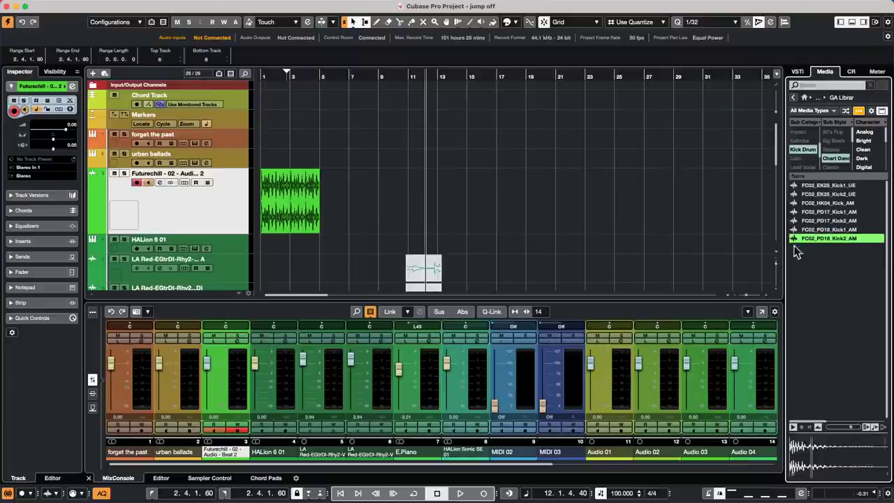
{"action": "left_click", "coordinate": [822, 231]}
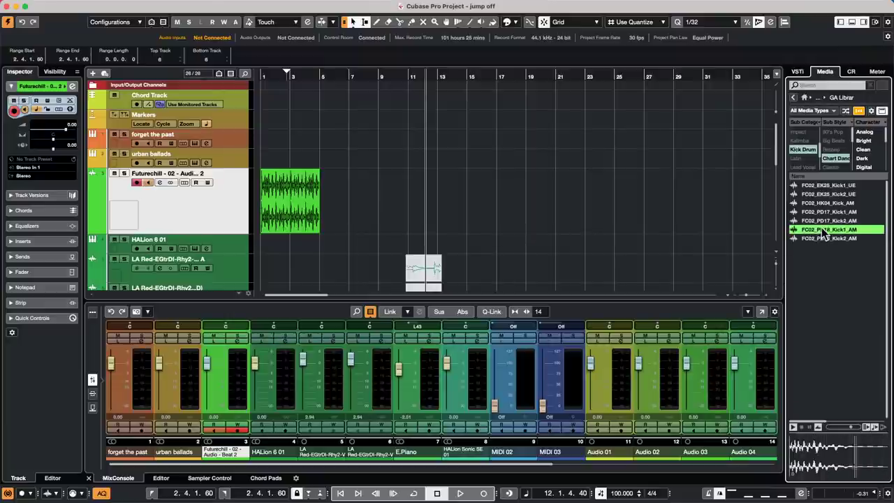
{"action": "right_click", "coordinate": [821, 227]}
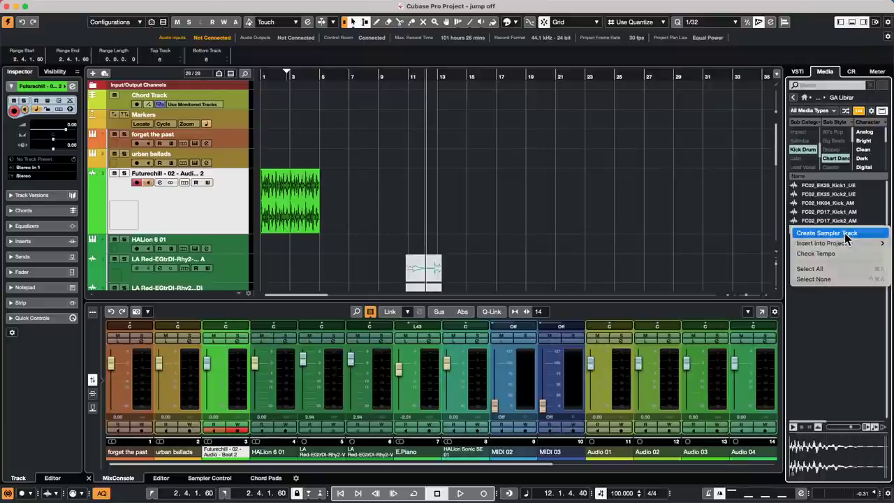
Create a sampler track from FC02_PD18_Kick1_AM and play and stop its preview twice.
{"action": "left_click", "coordinate": [846, 235]}
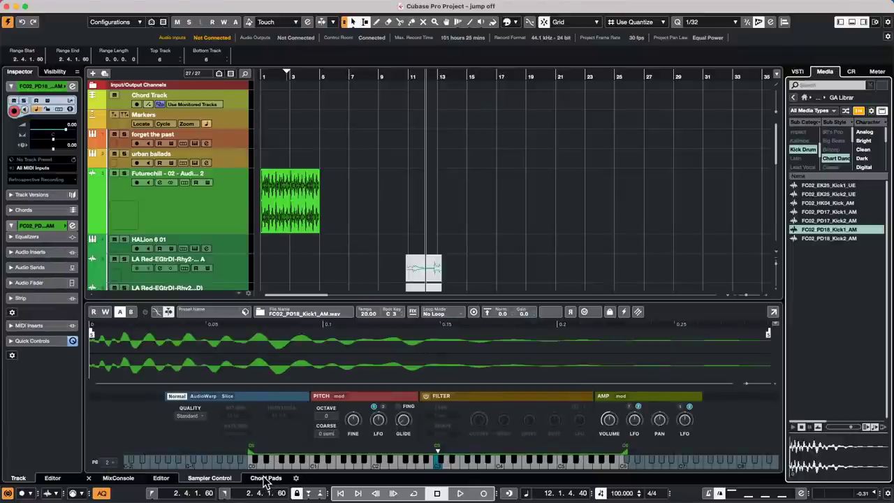
{"action": "left_click", "coordinate": [793, 427]}
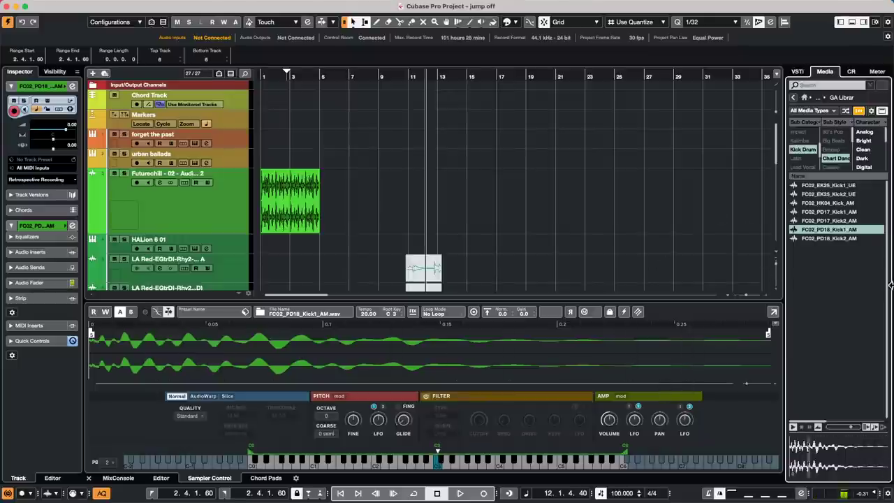
{"action": "left_click", "coordinate": [802, 427]}
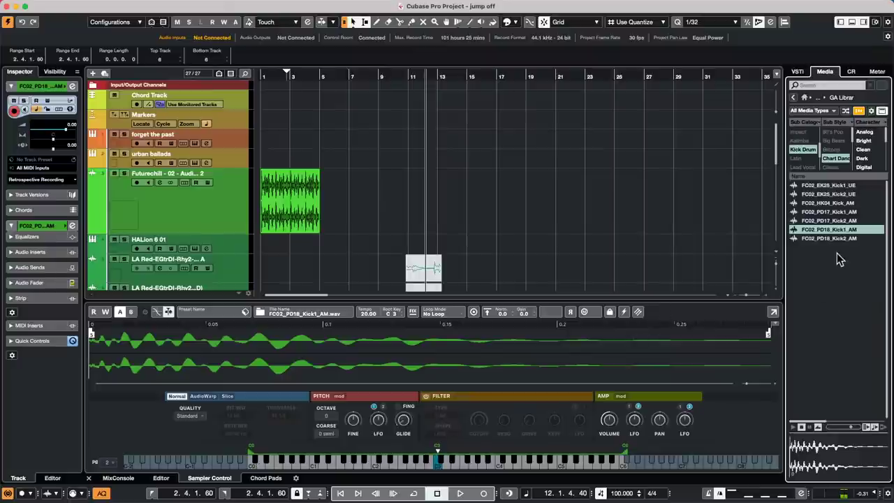
{"action": "left_click", "coordinate": [793, 428]}
{"action": "left_click", "coordinate": [803, 428]}
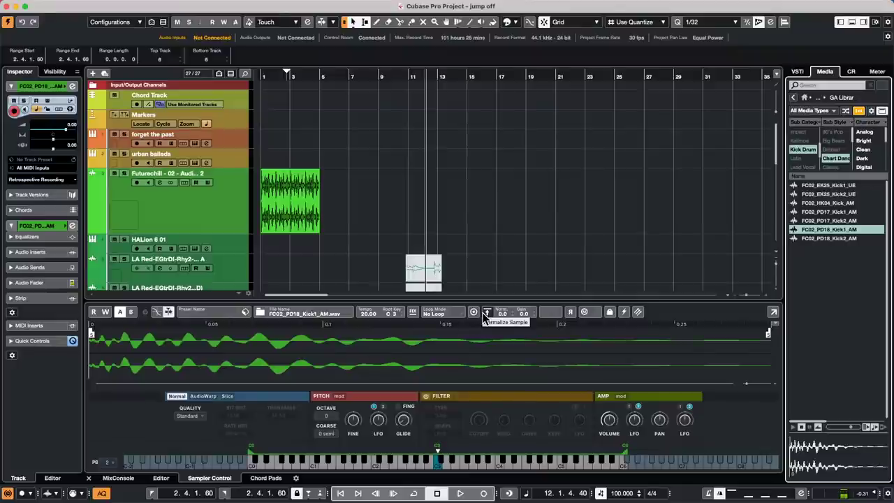
{"action": "left_click", "coordinate": [438, 467]}
{"action": "left_click", "coordinate": [439, 467]}
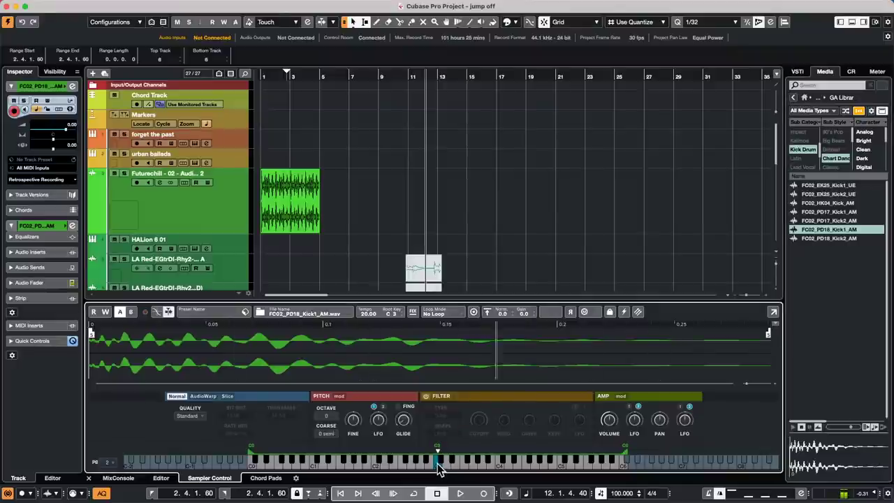
{"action": "left_click", "coordinate": [439, 465]}
{"action": "left_click", "coordinate": [438, 467]}
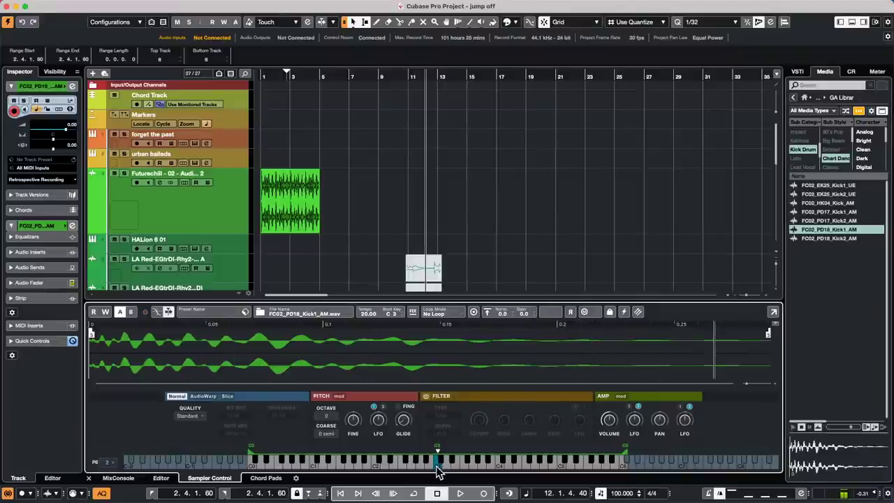
{"action": "left_click", "coordinate": [438, 466]}
{"action": "left_click", "coordinate": [438, 465]}
{"action": "left_click", "coordinate": [438, 462]}
{"action": "left_click", "coordinate": [438, 460]}
{"action": "left_click", "coordinate": [438, 461]}
{"action": "left_click", "coordinate": [438, 459]}
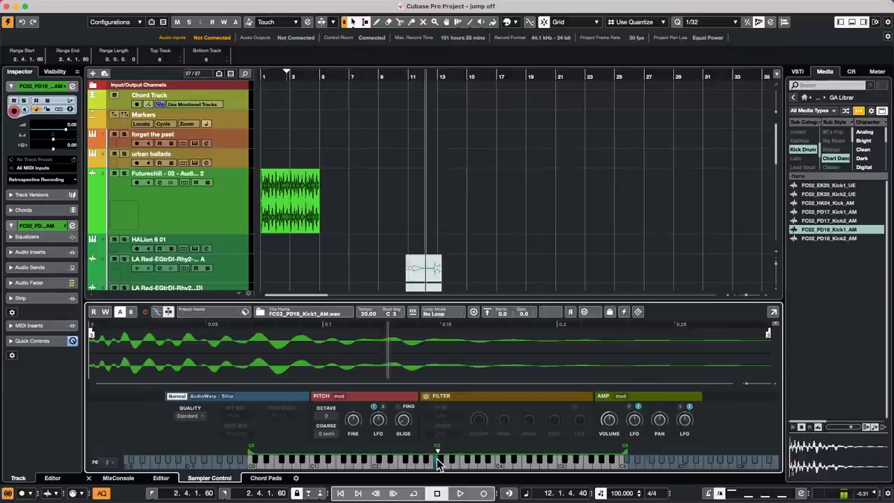
{"action": "left_click", "coordinate": [437, 460]}
{"action": "left_click", "coordinate": [438, 461]}
{"action": "left_click", "coordinate": [438, 464]}
{"action": "left_click", "coordinate": [438, 466]}
{"action": "left_click", "coordinate": [439, 468]}
{"action": "left_click", "coordinate": [438, 470]}
{"action": "left_click", "coordinate": [439, 473]}
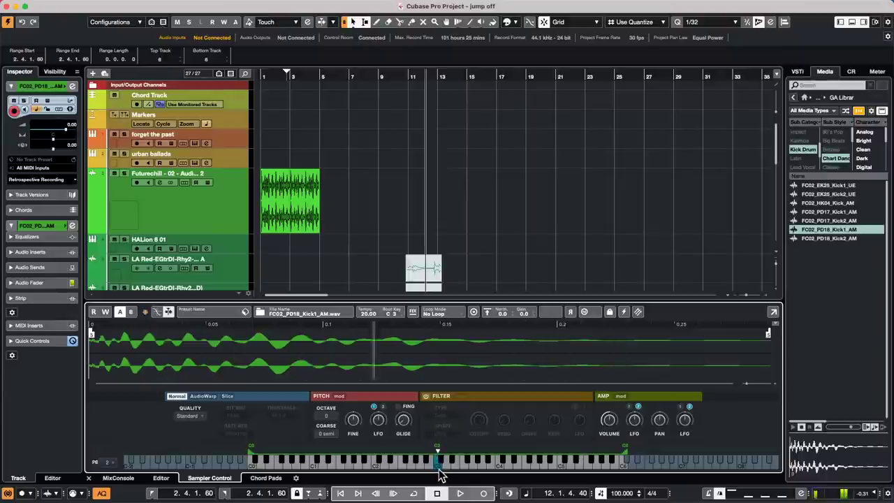
{"action": "left_click", "coordinate": [439, 473]}
{"action": "left_click", "coordinate": [440, 474]}
{"action": "left_click", "coordinate": [440, 475]}
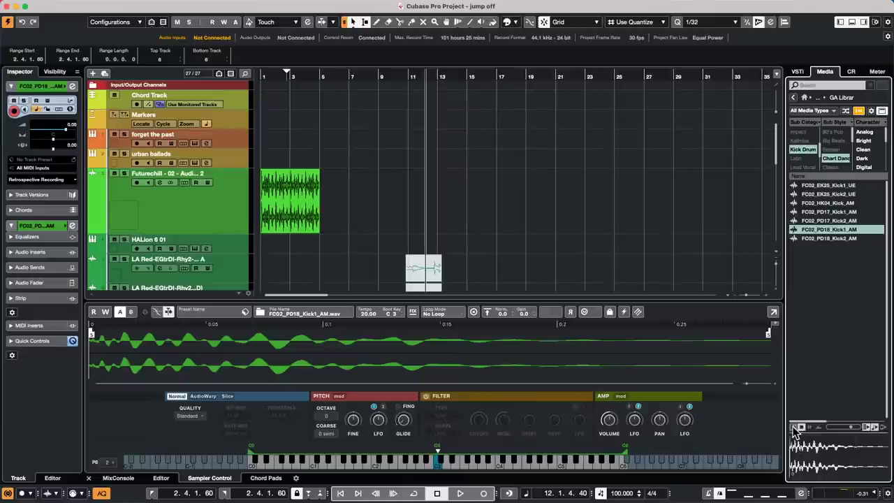
{"action": "left_click", "coordinate": [793, 428]}
{"action": "left_click", "coordinate": [795, 427]}
{"action": "left_click", "coordinate": [796, 427]}
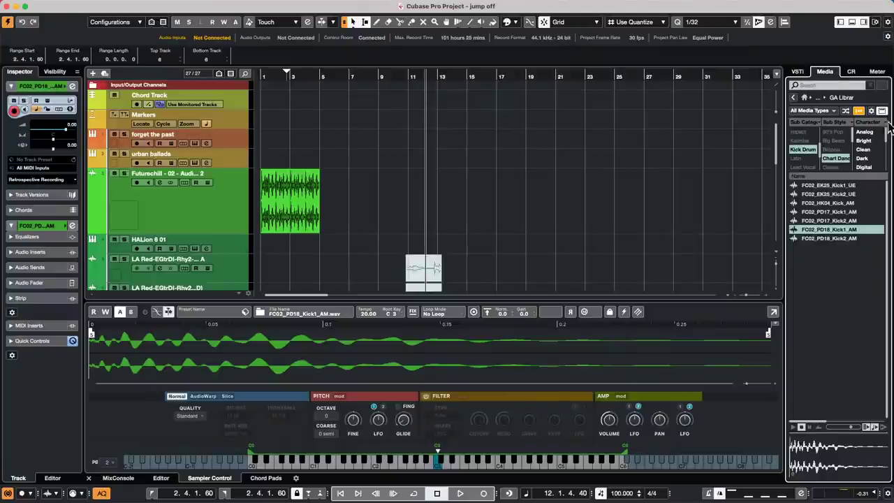
Drag the Futurechill - 02 - Audio - Beat 2 event into Sampler Control and play it at C3.
{"action": "left_click", "coordinate": [289, 204]}
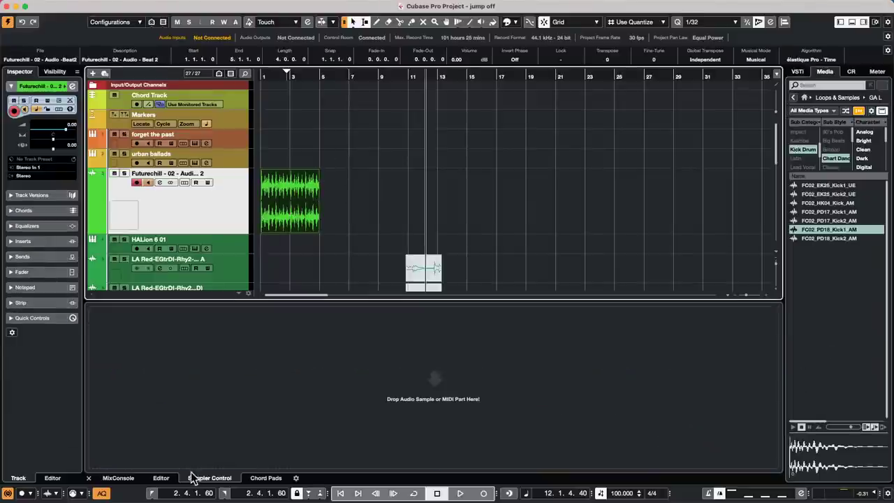
{"action": "left_click_drag", "start_coordinate": [285, 208], "coordinate": [446, 409]}
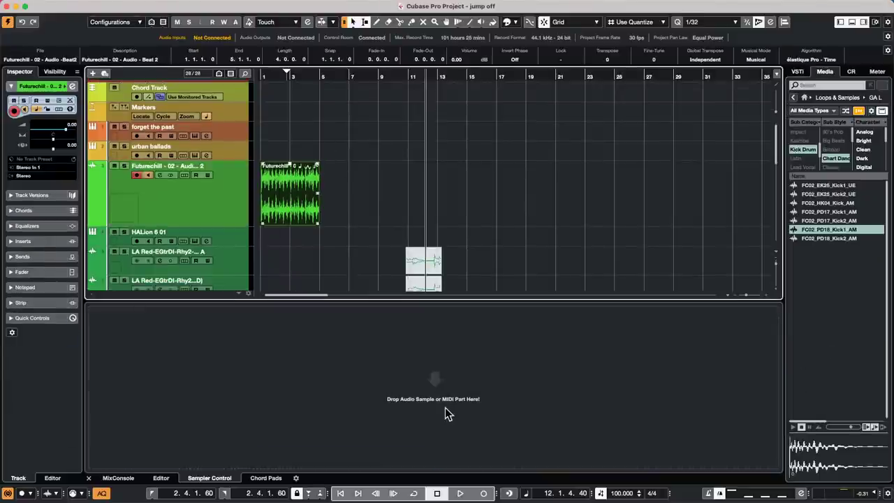
{"action": "left_click", "coordinate": [433, 465]}
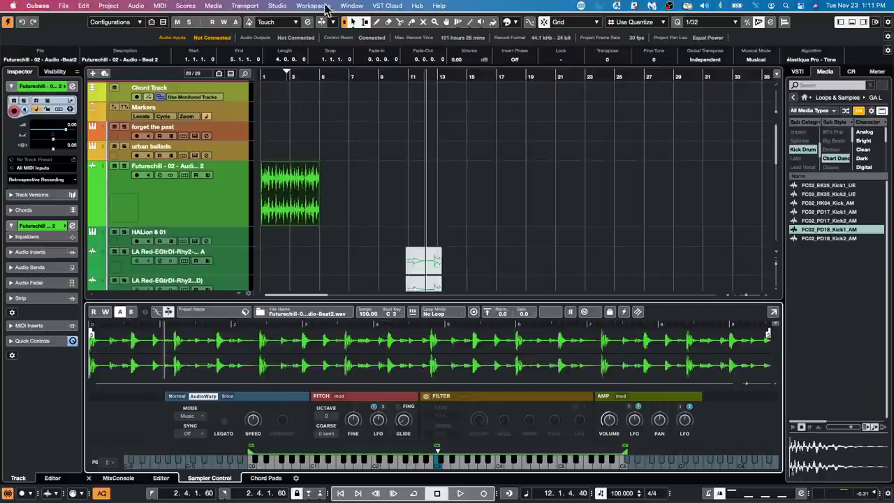
{"action": "left_click", "coordinate": [325, 7]}
{"action": "mouse_move", "coordinate": [279, 7]}
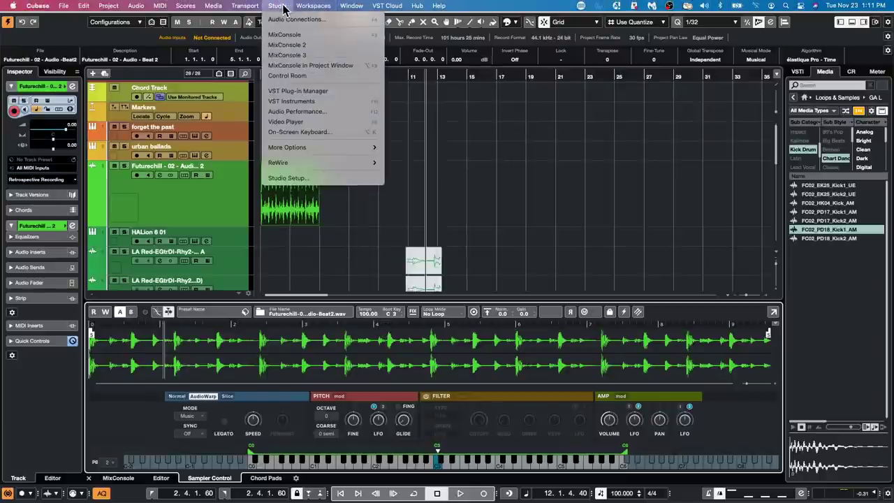
{"action": "left_click", "coordinate": [312, 180]}
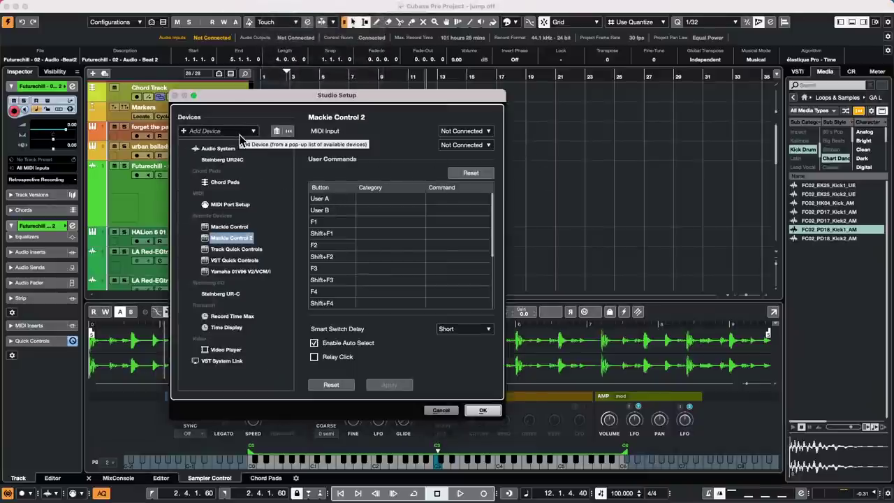
{"action": "left_click", "coordinate": [221, 160]}
{"action": "left_click", "coordinate": [395, 133]}
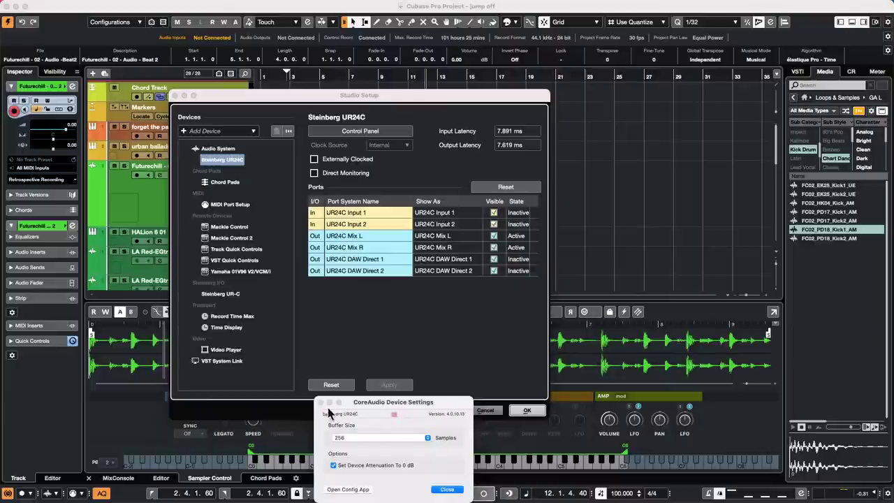
{"action": "left_click_drag", "start_coordinate": [439, 402], "coordinate": [452, 329]}
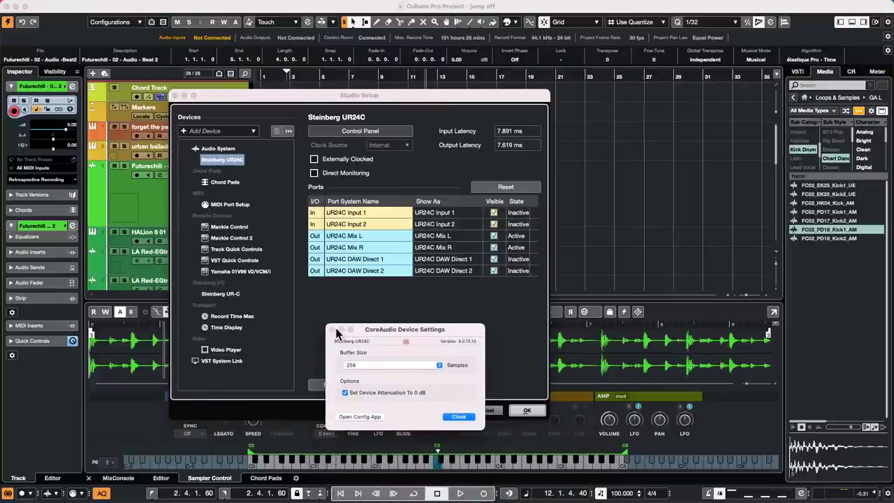
{"action": "left_click", "coordinate": [468, 417]}
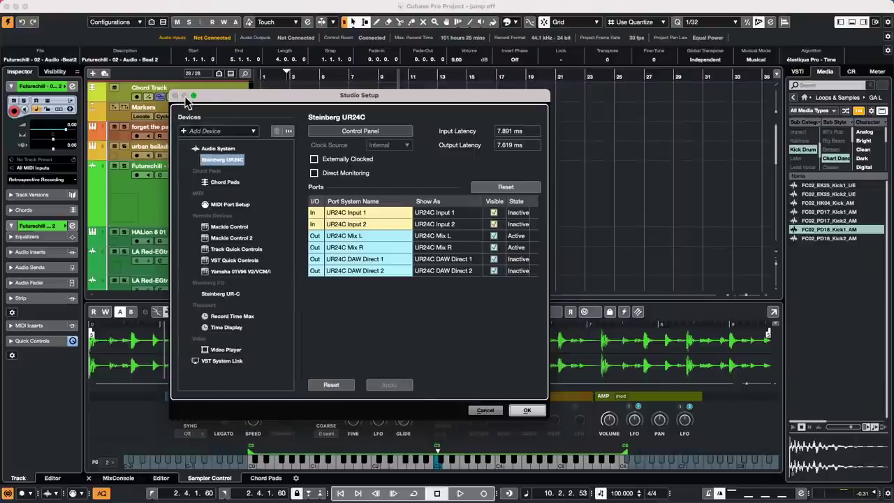
{"action": "left_click", "coordinate": [485, 410]}
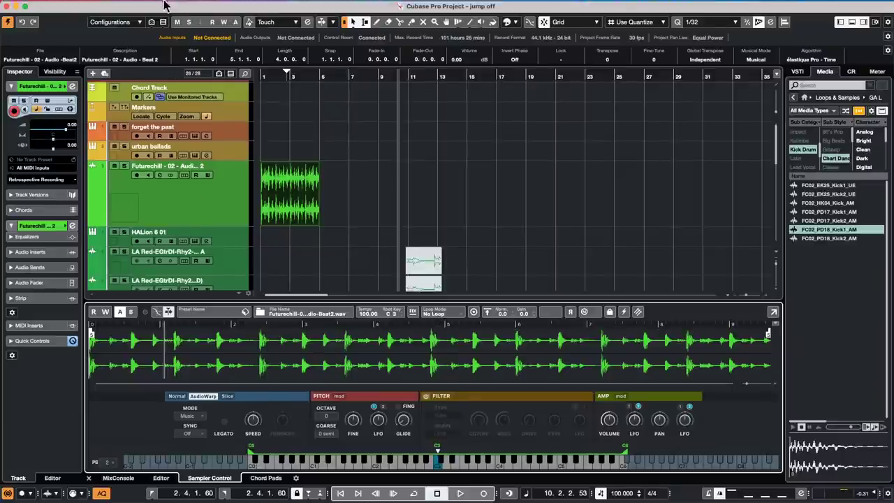
Open Amos Moses - GO.cpr from Recent Projects and confirm Activate.
{"action": "mouse_move", "coordinate": [22, 14]}
{"action": "left_click", "coordinate": [64, 6]}
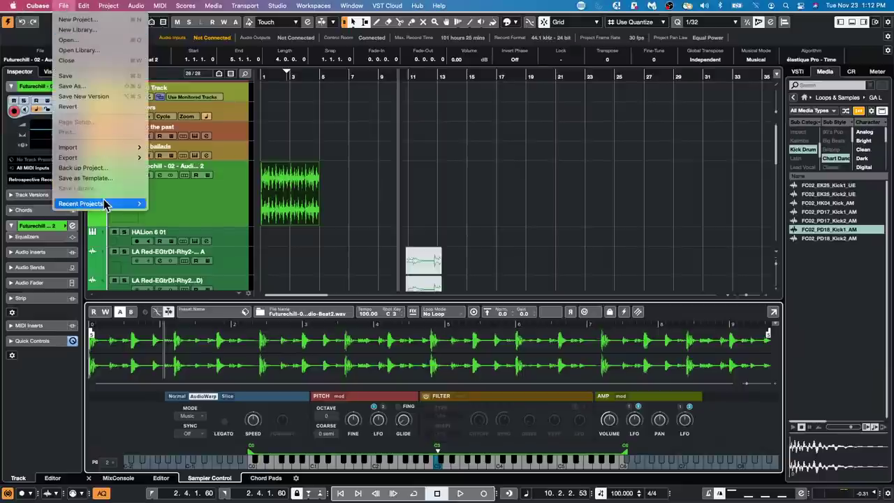
{"action": "mouse_move", "coordinate": [105, 203]}
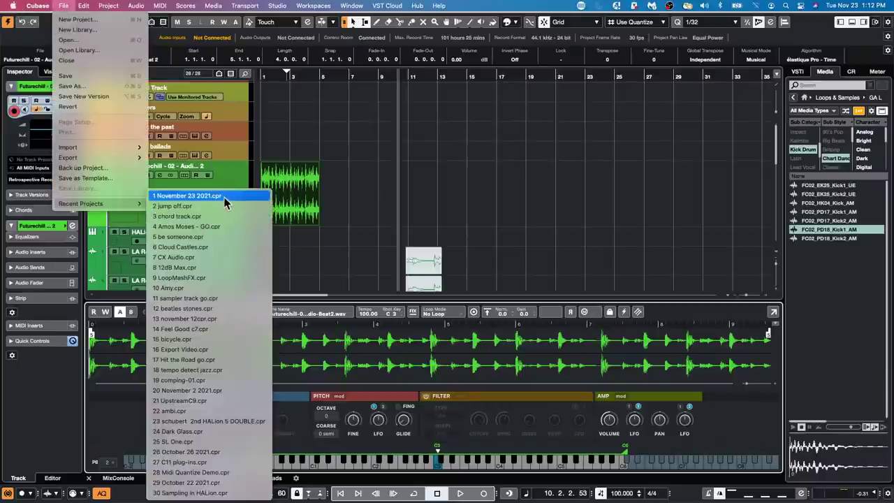
{"action": "left_click", "coordinate": [223, 226]}
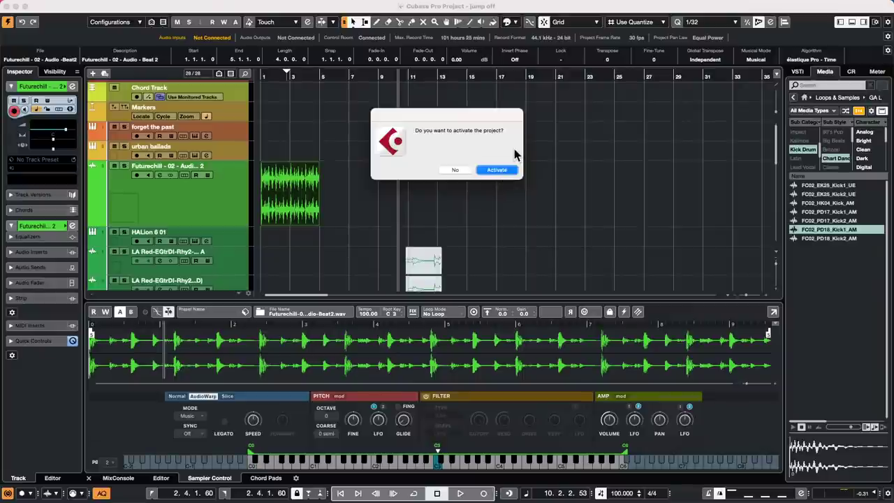
{"action": "key", "text": "Return"}
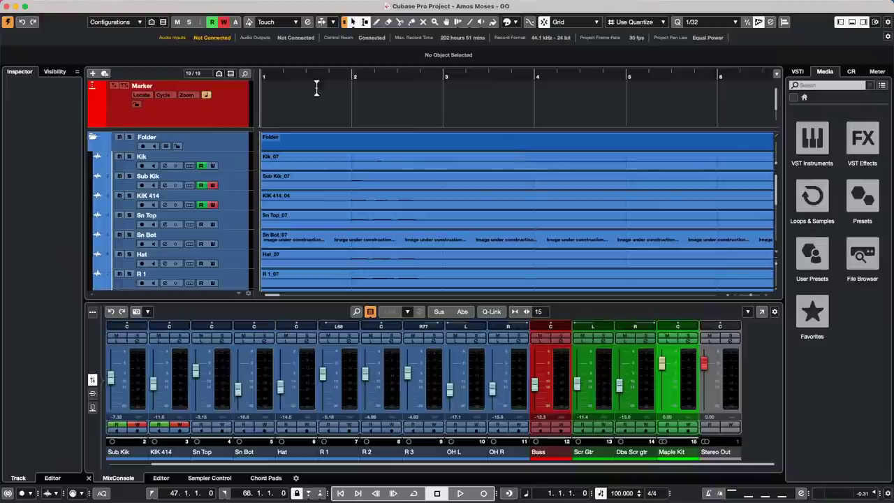
Play from near the project start, zoom out to the whole song, then in around bar 9.
{"action": "left_click", "coordinate": [288, 74]}
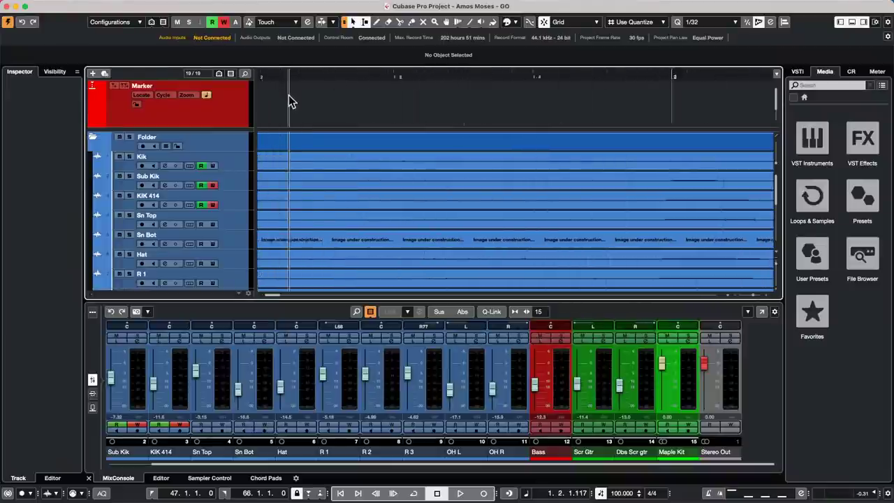
{"action": "left_click", "coordinate": [289, 119]}
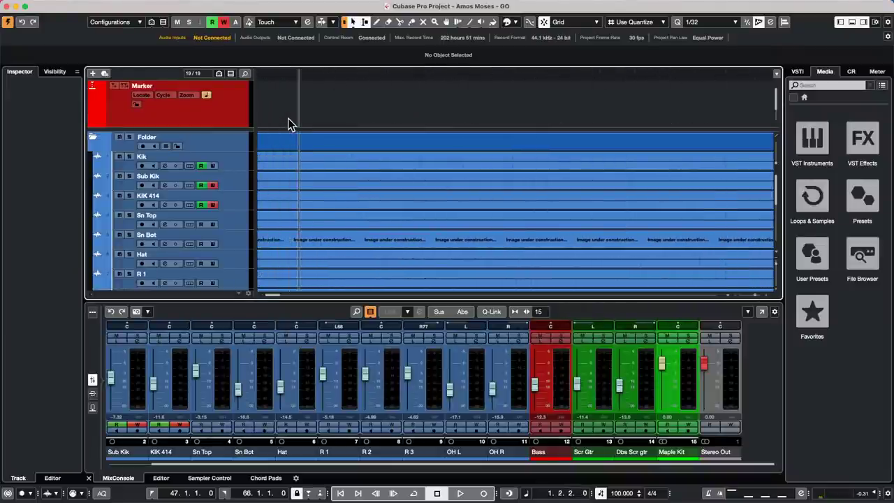
{"action": "key", "text": "space"}
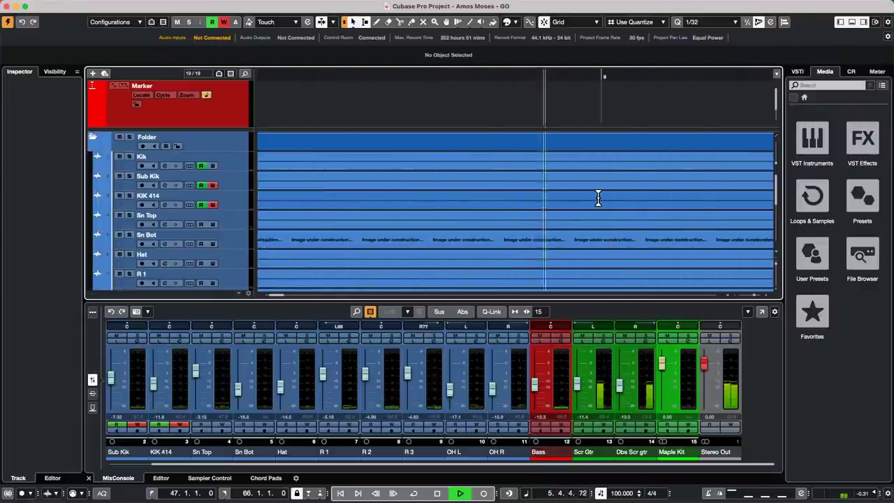
{"action": "key", "text": "g"}
{"action": "key", "text": "g"}
{"action": "key", "text": "g"}
{"action": "key", "text": "g"}
{"action": "key", "text": "g"}
{"action": "key", "text": "g"}
{"action": "key", "text": "g"}
{"action": "key", "text": "g"}
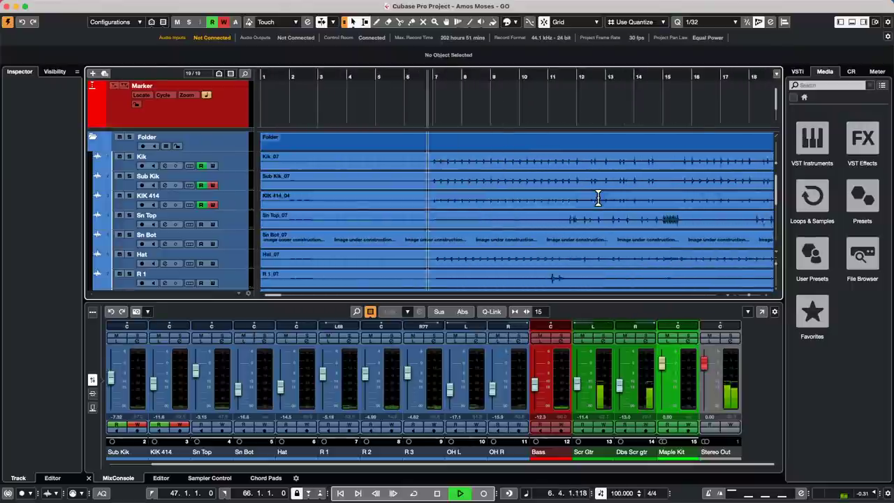
{"action": "key", "text": "g"}
{"action": "key", "text": "g"}
{"action": "key", "text": "g"}
{"action": "key", "text": "g"}
{"action": "key", "text": "g"}
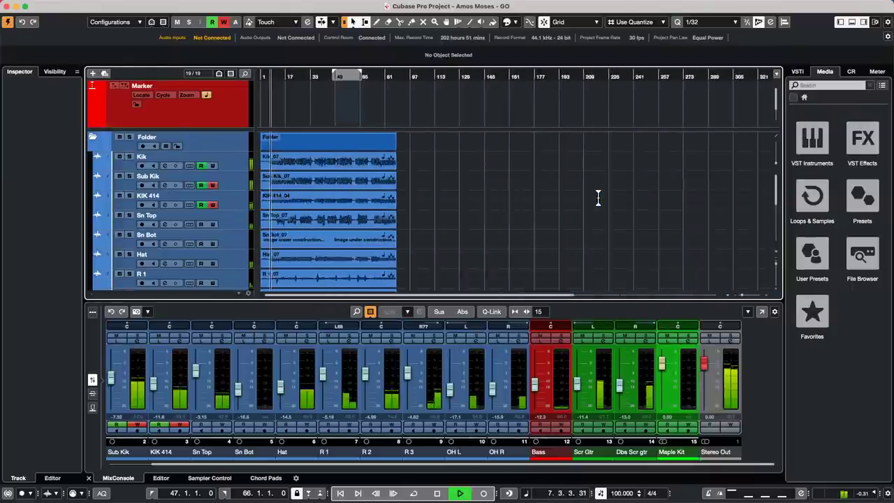
{"action": "key", "text": "h"}
{"action": "key", "text": "h"}
{"action": "key", "text": "h"}
{"action": "key", "text": "h"}
{"action": "key", "text": "h"}
{"action": "key", "text": "h"}
{"action": "key", "text": "h"}
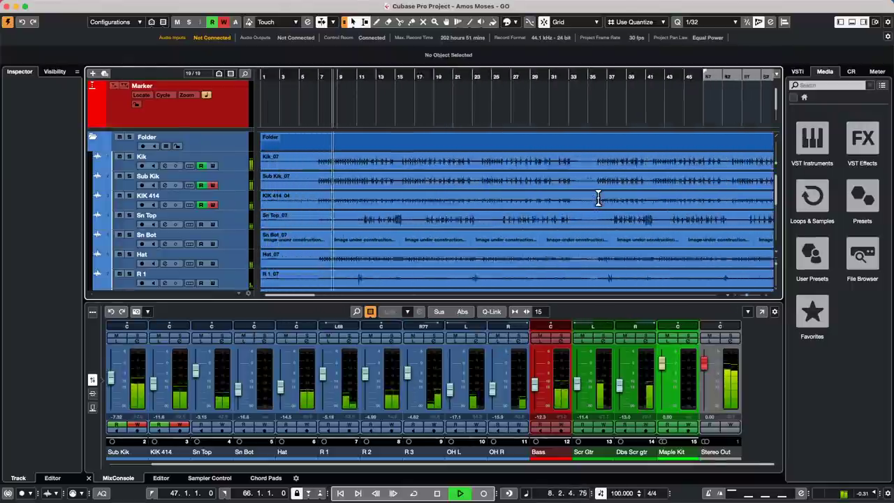
{"action": "key", "text": "h"}
{"action": "key", "text": "h"}
{"action": "key", "text": "h"}
{"action": "key", "text": "h"}
{"action": "key", "text": "h"}
{"action": "key", "text": "h"}
{"action": "key", "text": "h"}
{"action": "key", "text": "h"}
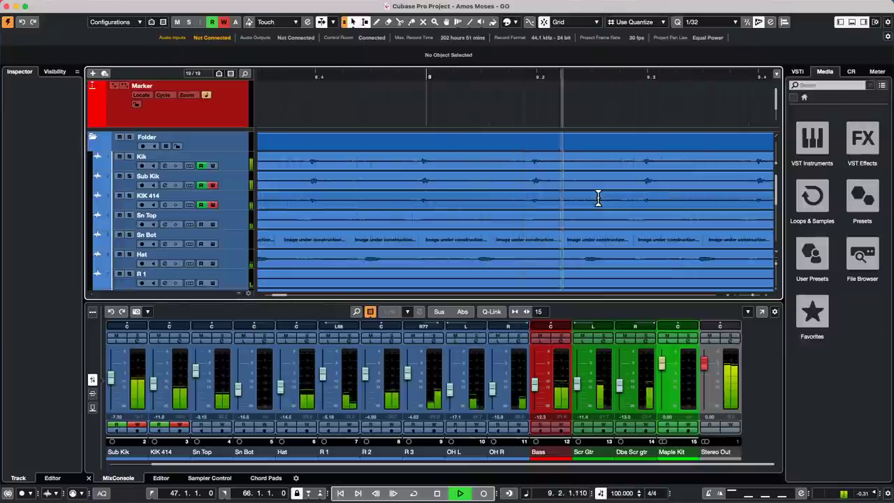
{"action": "key", "text": "h"}
{"action": "key", "text": "h"}
{"action": "key", "text": "h"}
{"action": "key", "text": "h"}
{"action": "key", "text": "h"}
{"action": "key", "text": "h"}
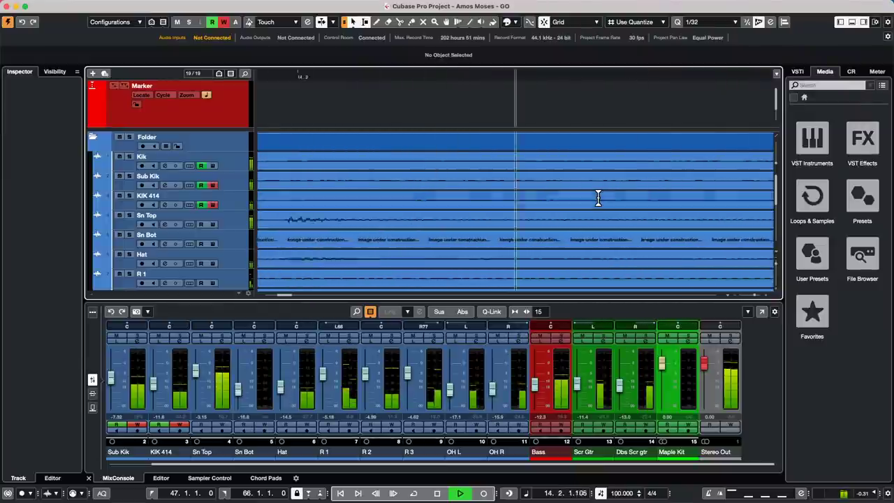
Zoom out to show bars 1 to about 73 and stop playback near bar 17.
{"action": "key", "text": "g"}
{"action": "key", "text": "g"}
{"action": "key", "text": "g"}
{"action": "key", "text": "g"}
{"action": "key", "text": "g"}
{"action": "key", "text": "g"}
{"action": "key", "text": "g"}
{"action": "key", "text": "g"}
{"action": "key", "text": "g"}
{"action": "key", "text": "g"}
{"action": "key", "text": "g"}
{"action": "key", "text": "g"}
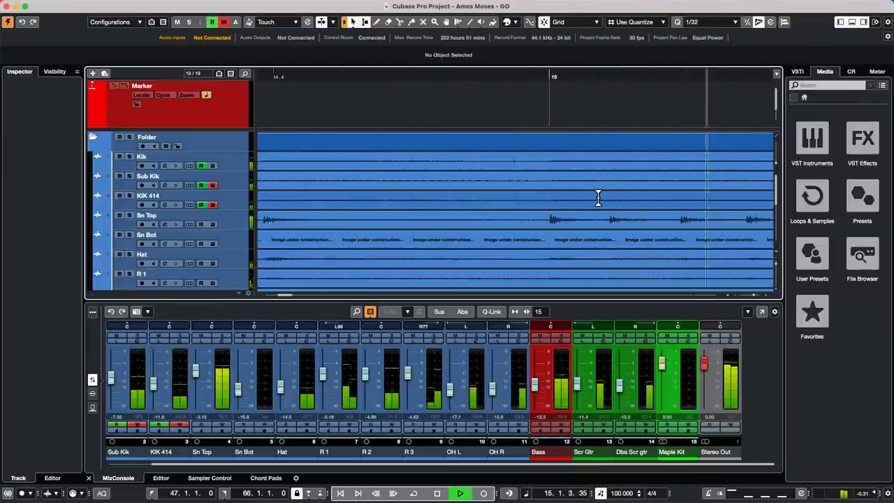
{"action": "key", "text": "g"}
{"action": "key", "text": "g"}
{"action": "key", "text": "g"}
{"action": "key", "text": "g"}
{"action": "key", "text": "g"}
{"action": "key", "text": "g"}
{"action": "key", "text": "g"}
{"action": "key", "text": "g"}
{"action": "key", "text": "g"}
{"action": "key", "text": "g"}
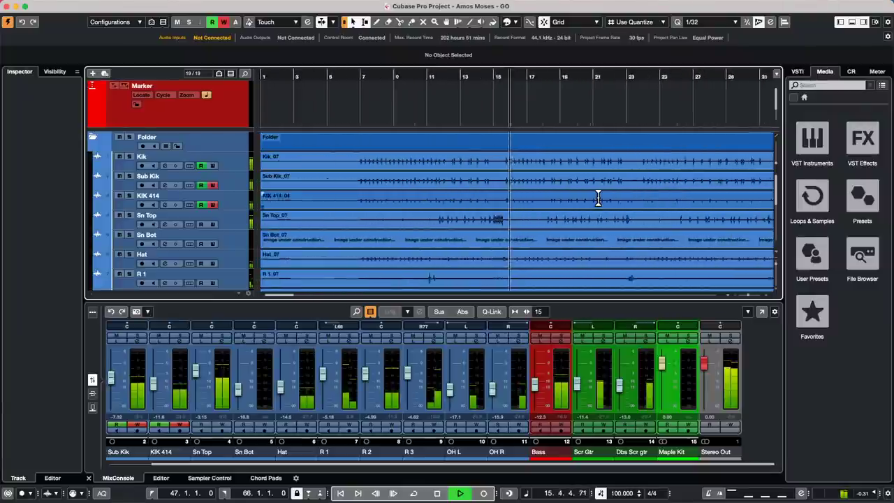
{"action": "key", "text": "h"}
{"action": "key", "text": "h"}
{"action": "key", "text": "h"}
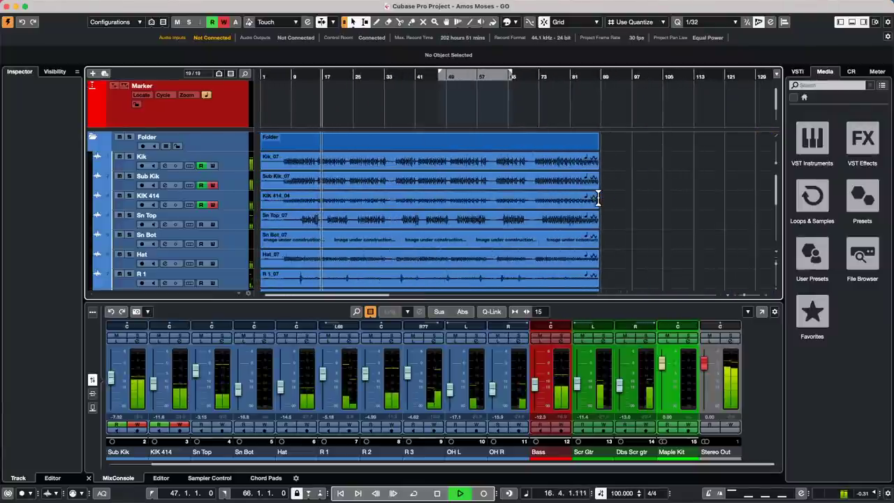
{"action": "key", "text": "g"}
{"action": "key", "text": "g"}
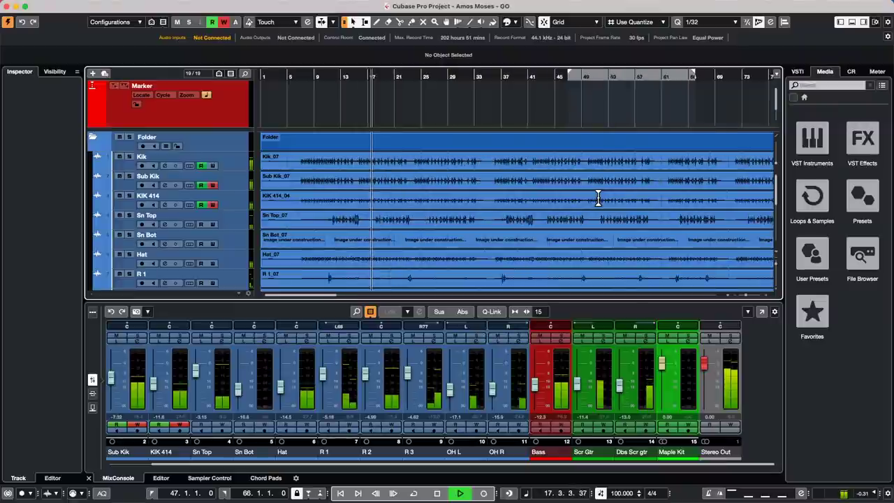
{"action": "key", "text": "space"}
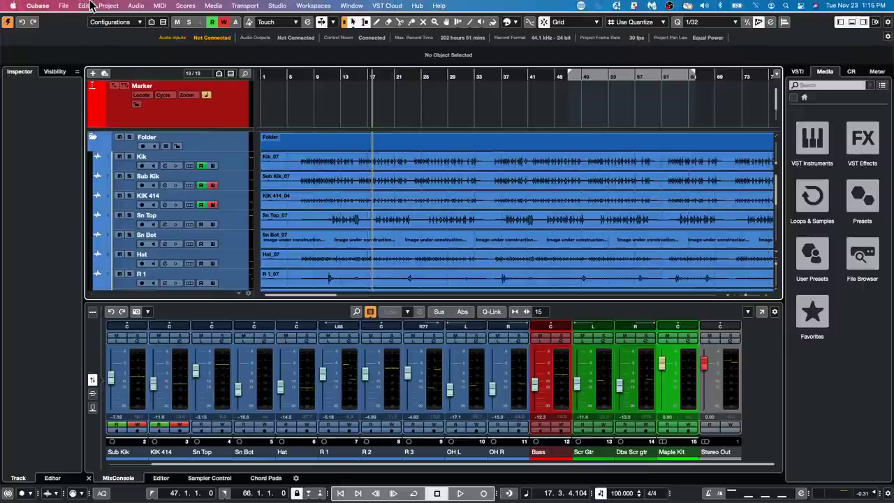
Open Audio Mixdown and queue a 48 kHz export of AM - Drums Stereo - STEM.
{"action": "left_click", "coordinate": [69, 7]}
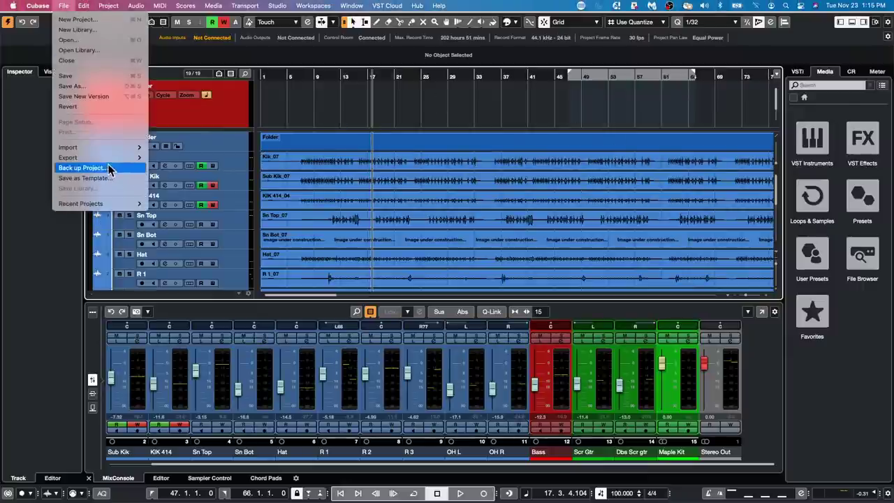
{"action": "mouse_move", "coordinate": [109, 159]}
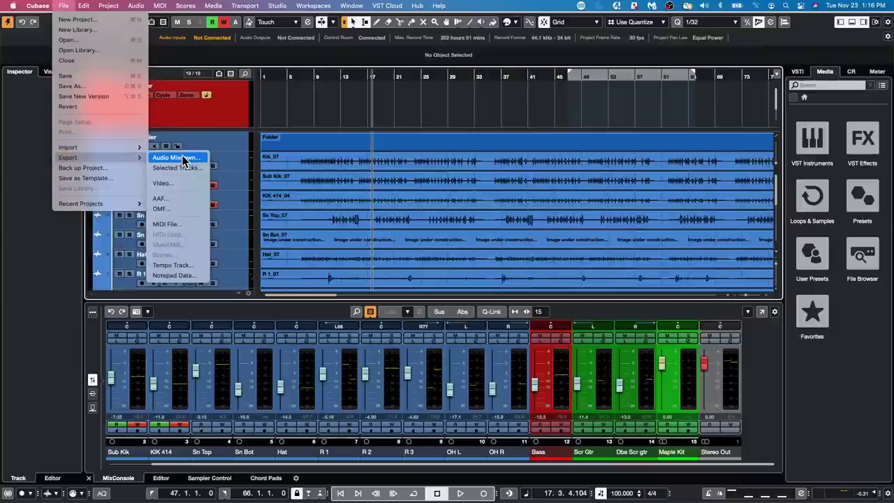
{"action": "left_click", "coordinate": [183, 159]}
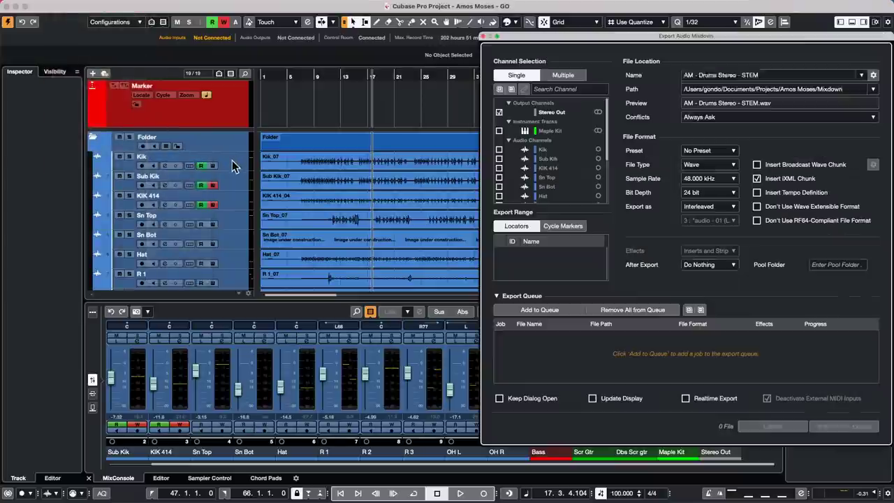
{"action": "left_click_drag", "start_coordinate": [602, 38], "coordinate": [283, 15]}
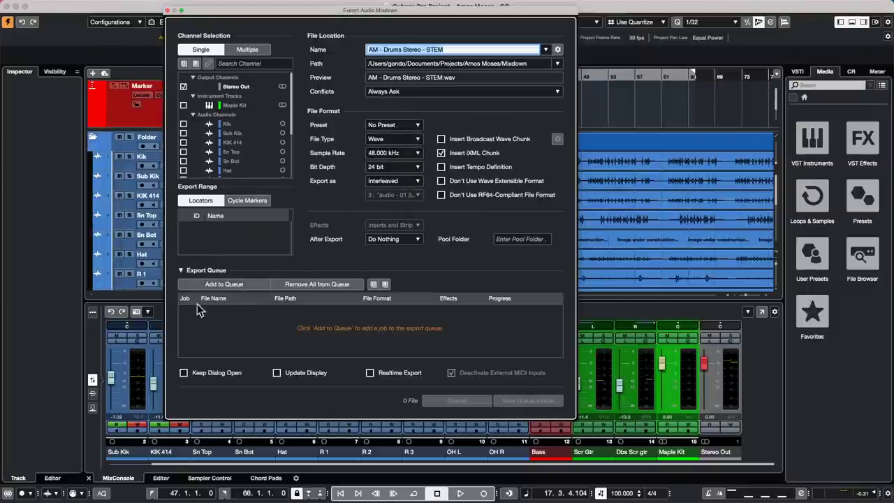
{"action": "left_click", "coordinate": [223, 285]}
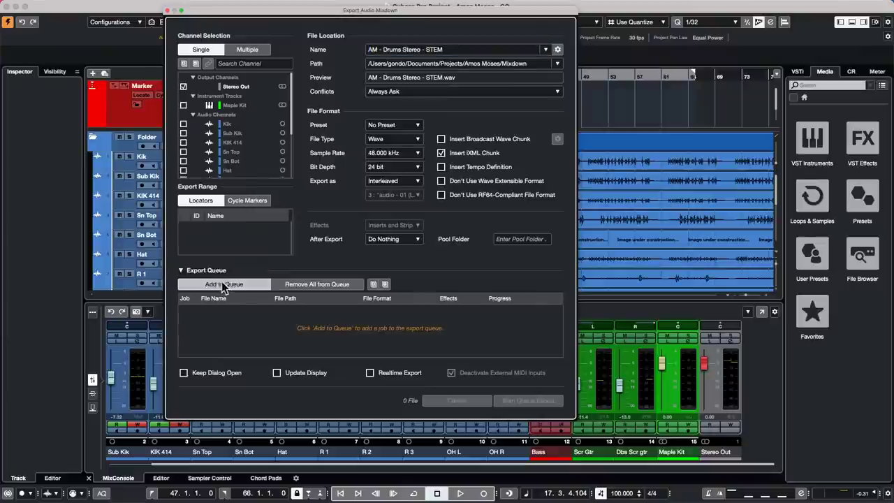
Queue a second export at 44.100 kHz sample rate and close the export window.
{"action": "left_click", "coordinate": [399, 153]}
{"action": "left_click", "coordinate": [400, 155]}
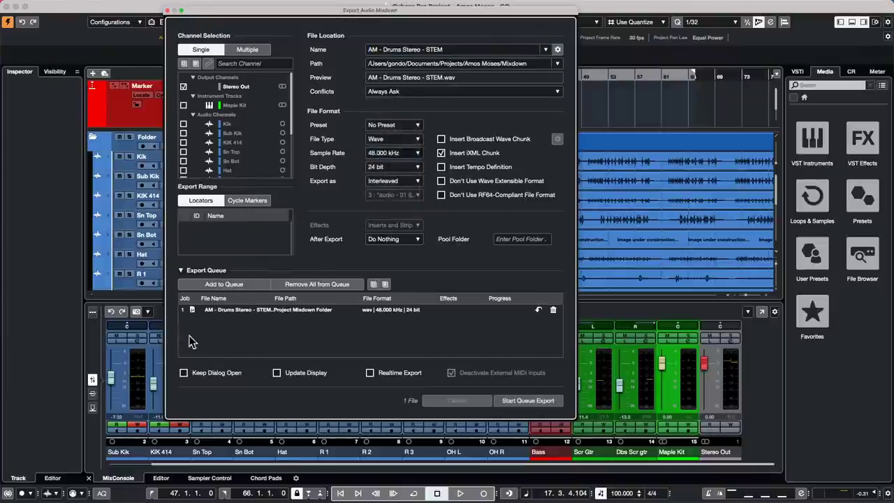
{"action": "left_click", "coordinate": [231, 286]}
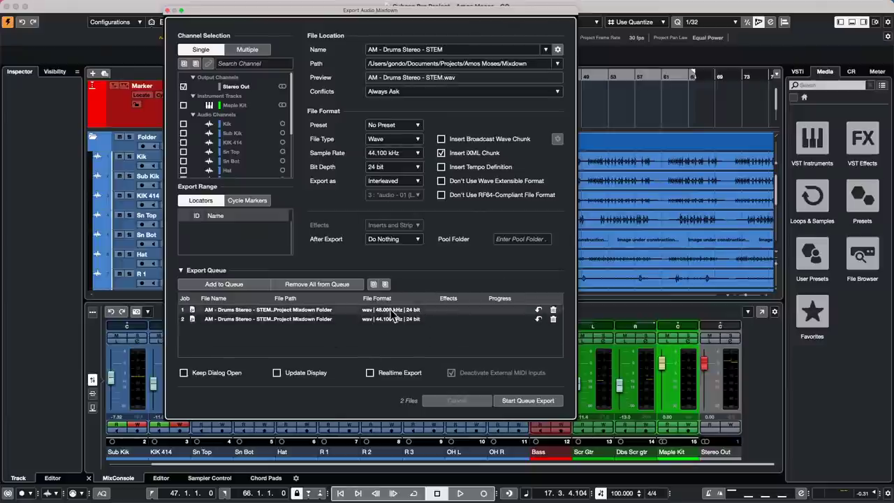
{"action": "left_click", "coordinate": [167, 11]}
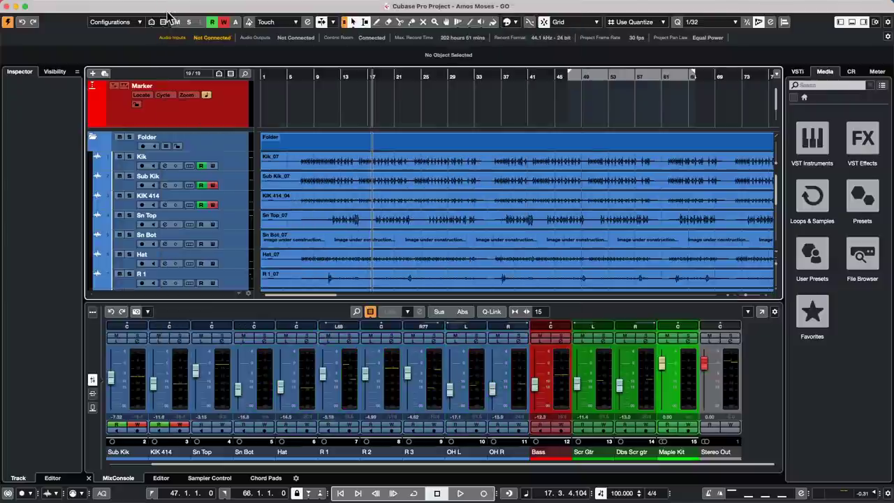
Load Mastering > UV22HR into insert slot 2 of Stereo Out and move its window aside.
{"action": "left_click", "coordinate": [729, 342]}
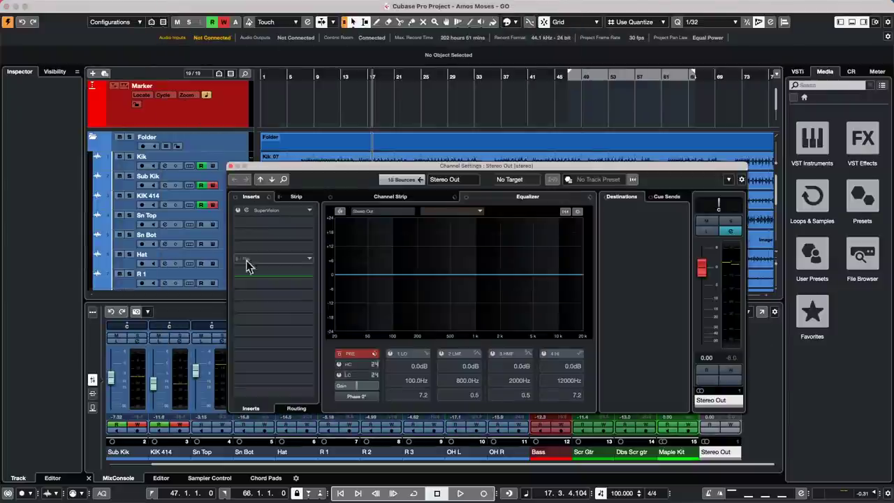
{"action": "left_click", "coordinate": [311, 221]}
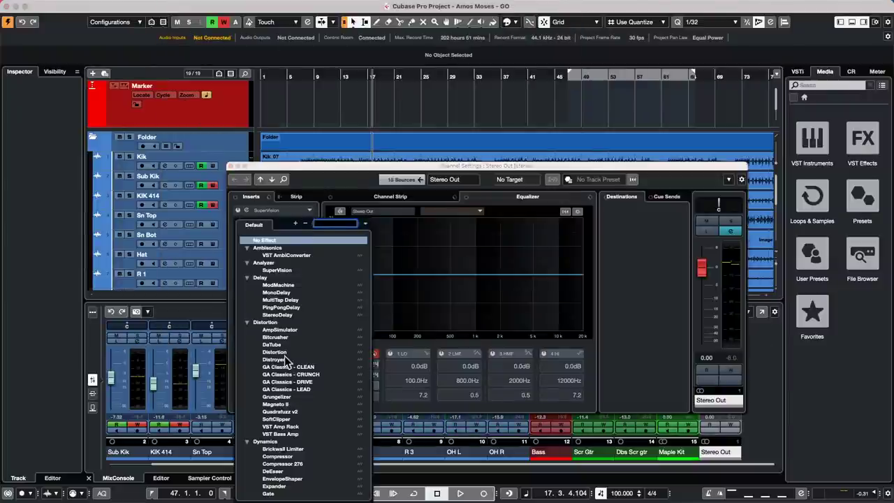
{"action": "scroll", "coordinate": [283, 376], "scroll_direction": "down", "scroll_amount": 10}
{"action": "scroll", "coordinate": [283, 376], "scroll_direction": "down", "scroll_amount": 5}
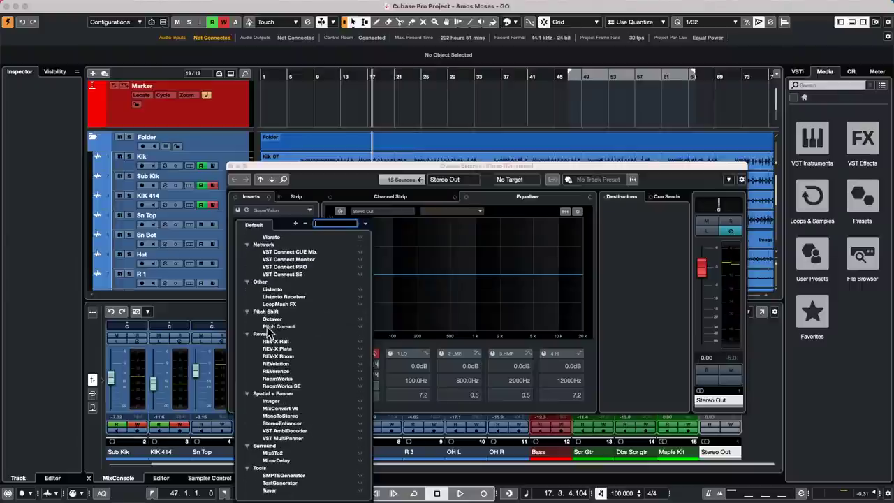
{"action": "scroll", "coordinate": [271, 334], "scroll_direction": "up", "scroll_amount": 6}
{"action": "scroll", "coordinate": [271, 334], "scroll_direction": "up", "scroll_amount": 2}
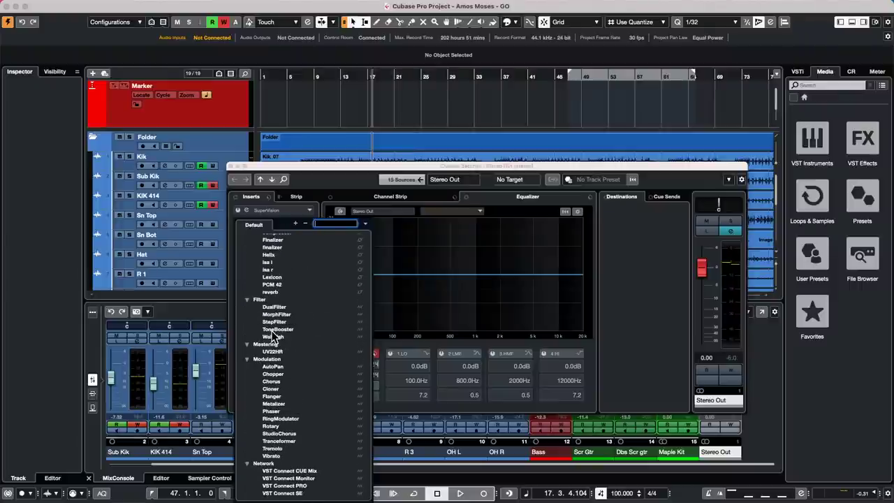
{"action": "left_click", "coordinate": [278, 351]}
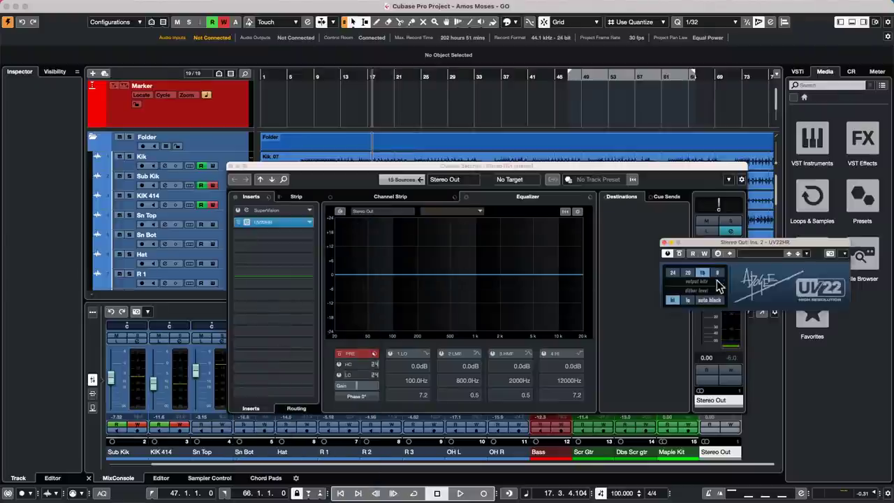
{"action": "left_click_drag", "start_coordinate": [712, 240], "coordinate": [350, 288]}
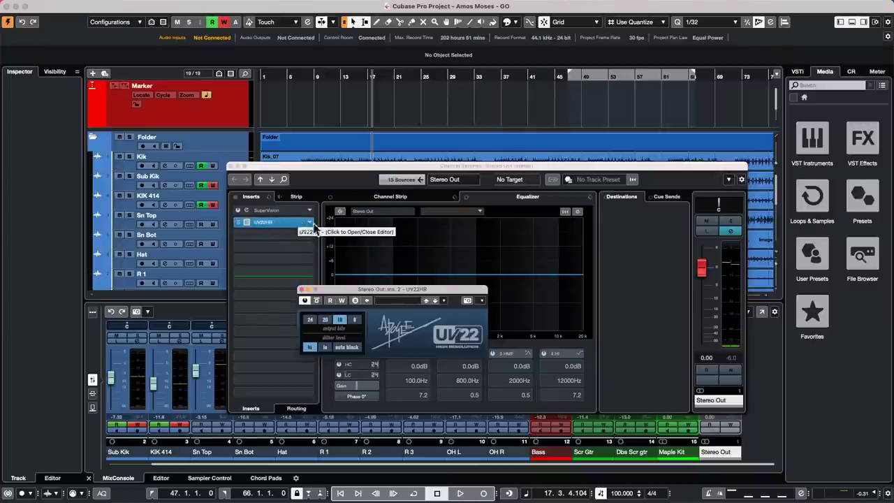
In Audio Mixdown, select Multiple channels, leave Effects at Inserts and Strip, and close it.
{"action": "left_click", "coordinate": [63, 6]}
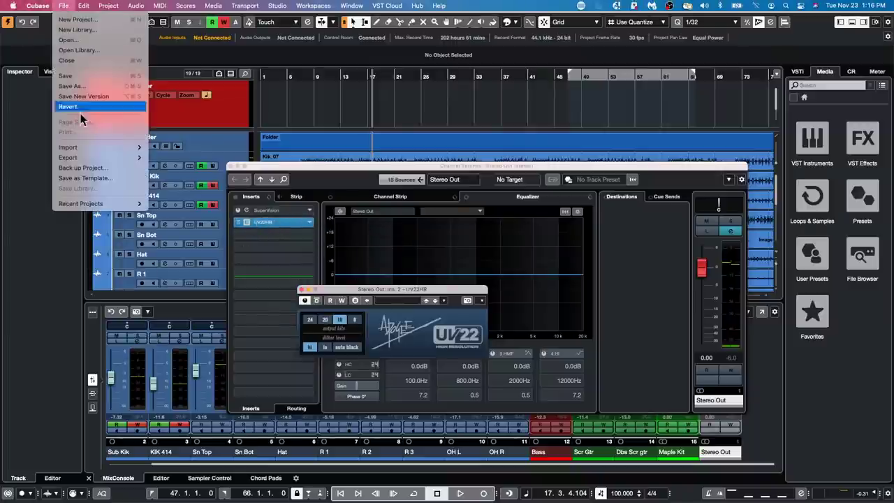
{"action": "mouse_move", "coordinate": [92, 208]}
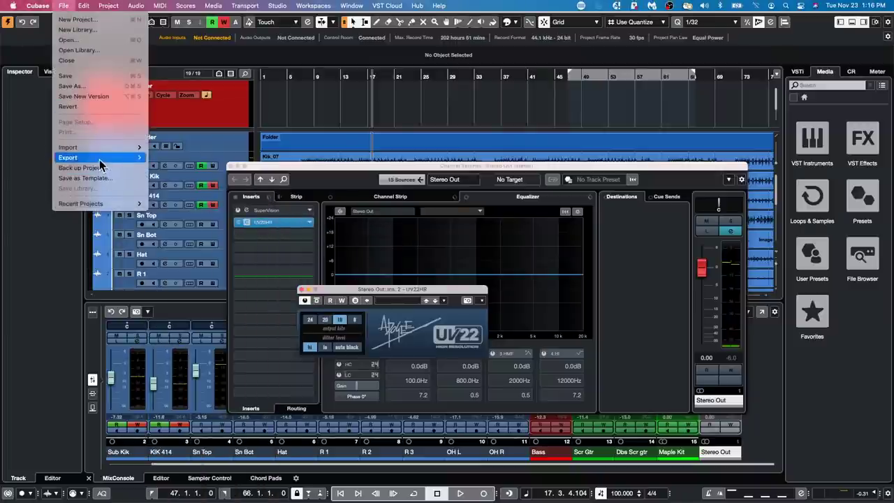
{"action": "mouse_move", "coordinate": [99, 158]}
{"action": "left_click", "coordinate": [168, 159]}
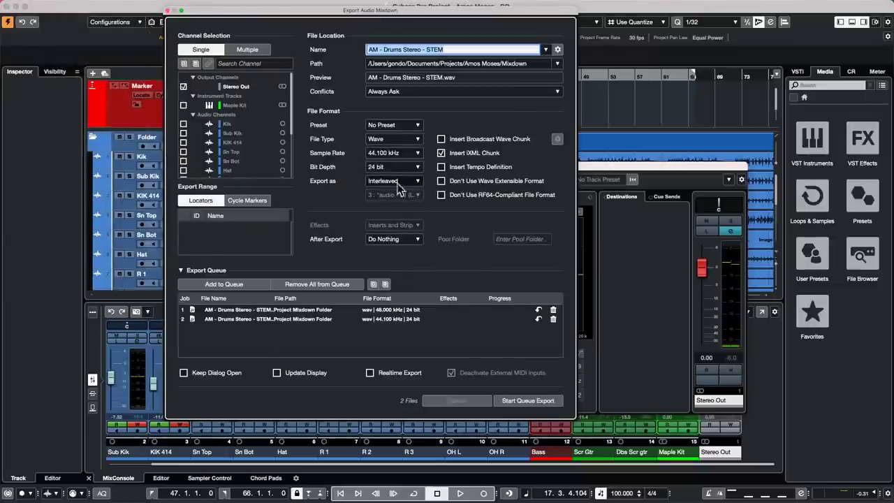
{"action": "left_click", "coordinate": [248, 50]}
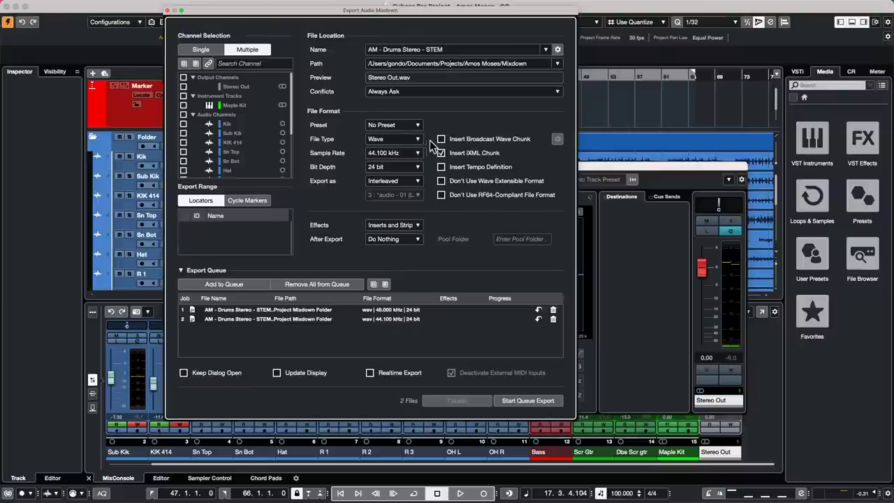
{"action": "left_click", "coordinate": [418, 225]}
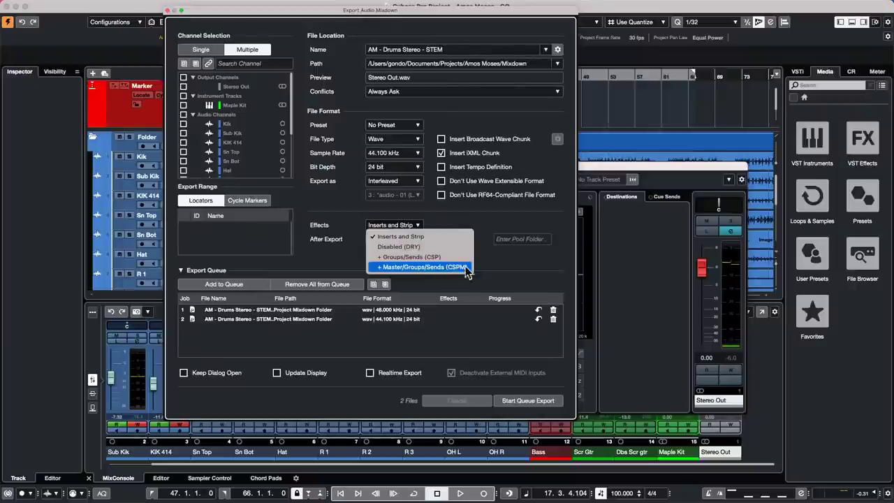
{"action": "left_click", "coordinate": [458, 217]}
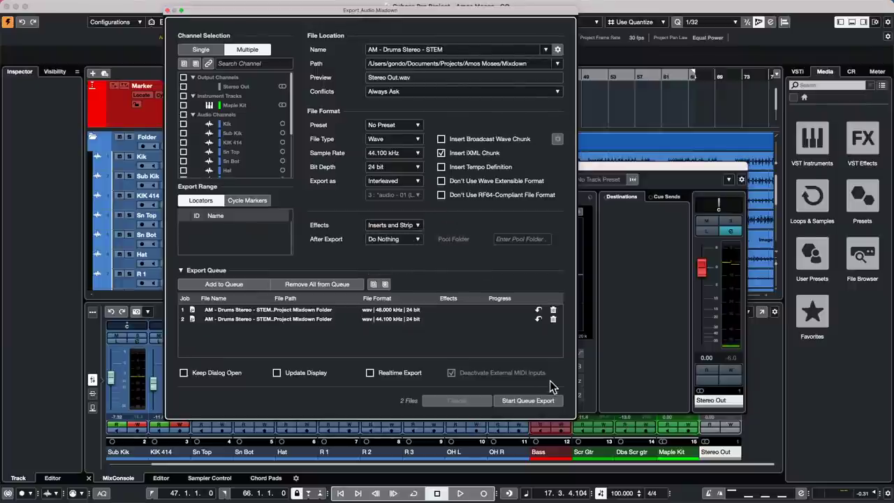
{"action": "left_click", "coordinate": [169, 12]}
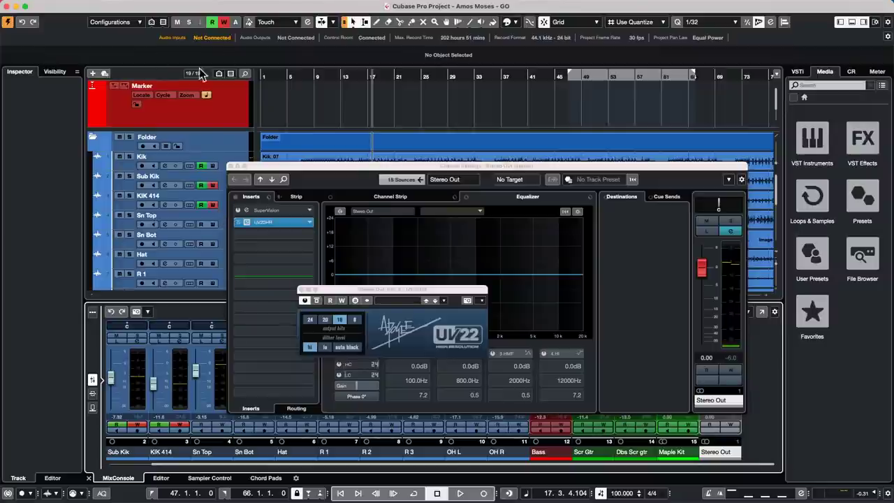
Close the Stereo Out Channel Settings, select the Marker track, and show the Add Track menu.
{"action": "left_click", "coordinate": [231, 168]}
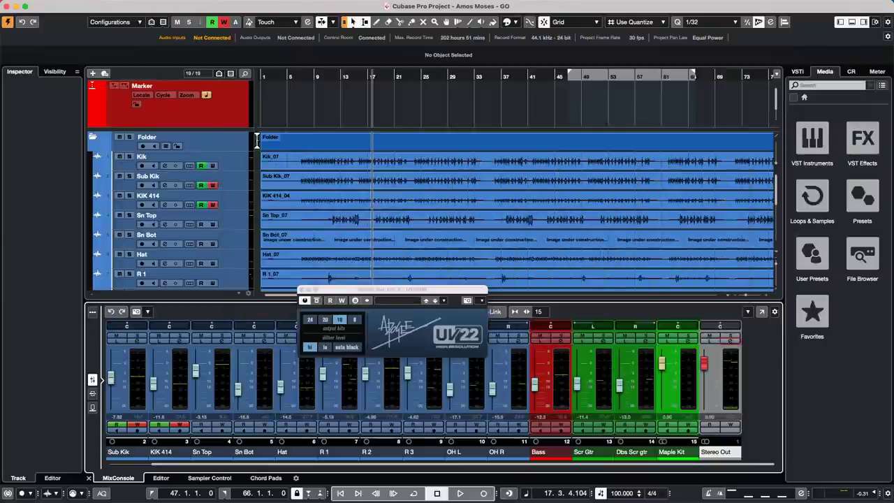
{"action": "left_click", "coordinate": [231, 107]}
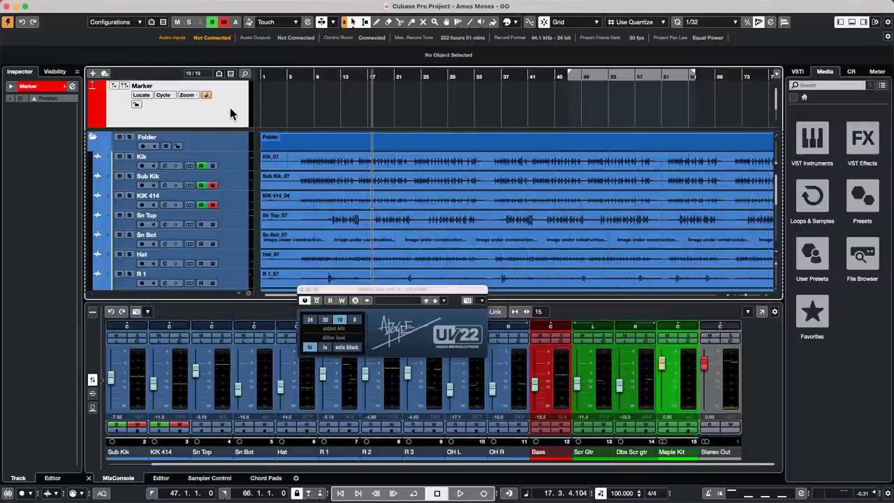
{"action": "scroll", "coordinate": [230, 108], "scroll_direction": "down", "scroll_amount": 2}
{"action": "right_click", "coordinate": [231, 116]}
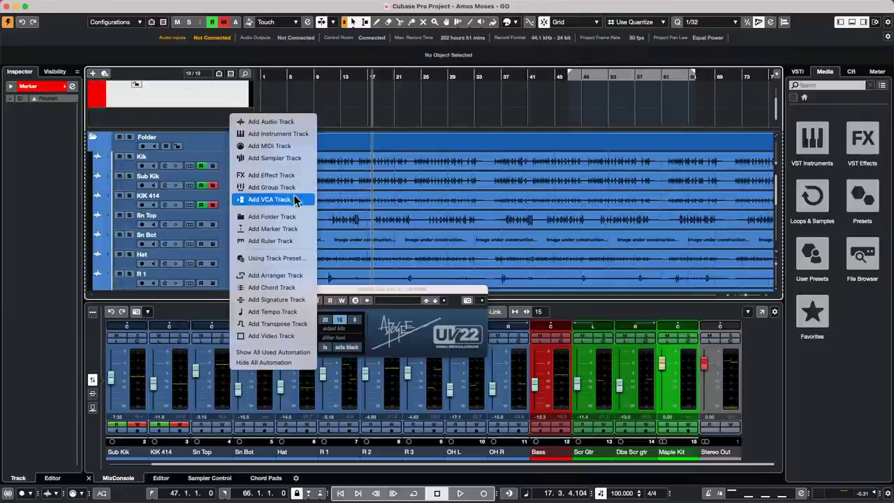
Add a Chord Track and draw its first chord event at bar 1 for the C/G chord.
{"action": "left_click", "coordinate": [278, 287]}
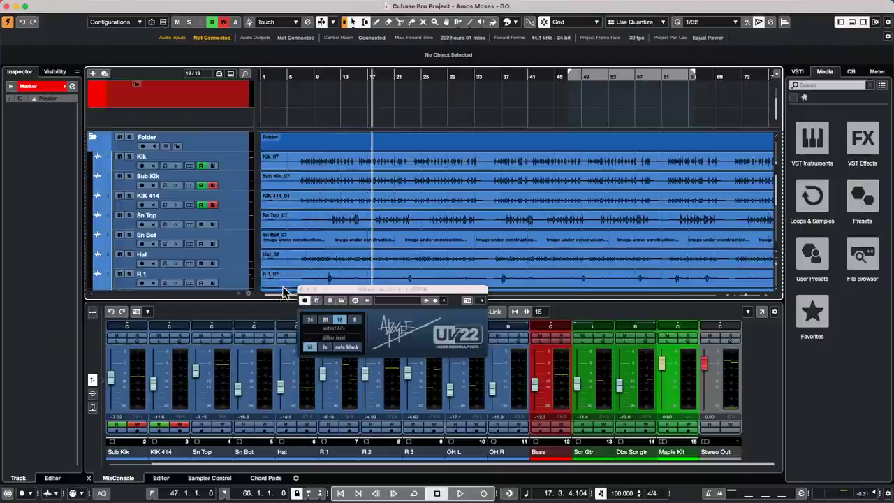
{"action": "right_click", "coordinate": [269, 112]}
{"action": "left_click", "coordinate": [299, 118]}
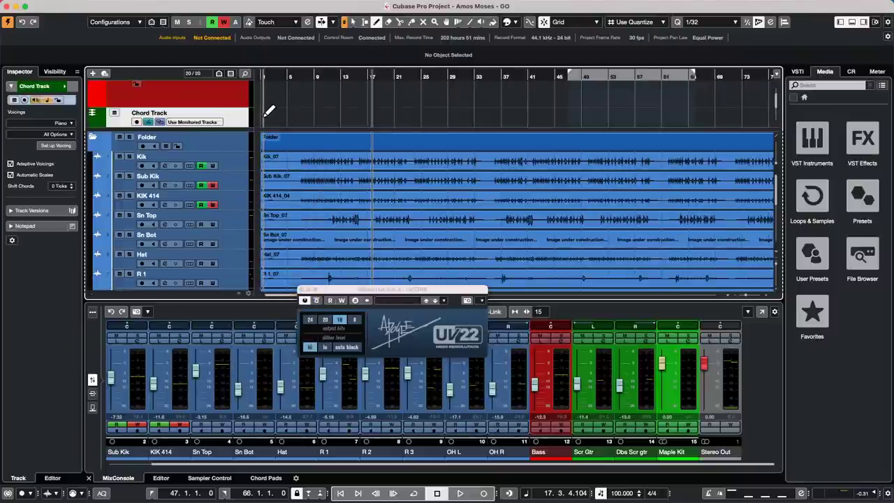
{"action": "left_click", "coordinate": [263, 113]}
{"action": "right_click", "coordinate": [262, 113]}
{"action": "left_click", "coordinate": [264, 118]}
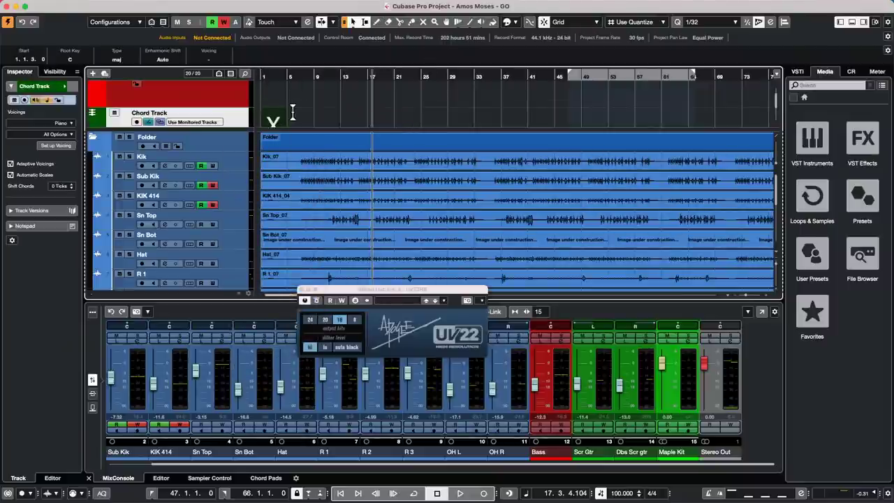
{"action": "scroll", "coordinate": [294, 114], "scroll_direction": "down", "scroll_amount": 3}
{"action": "scroll", "coordinate": [294, 119], "scroll_direction": "up", "scroll_amount": 1}
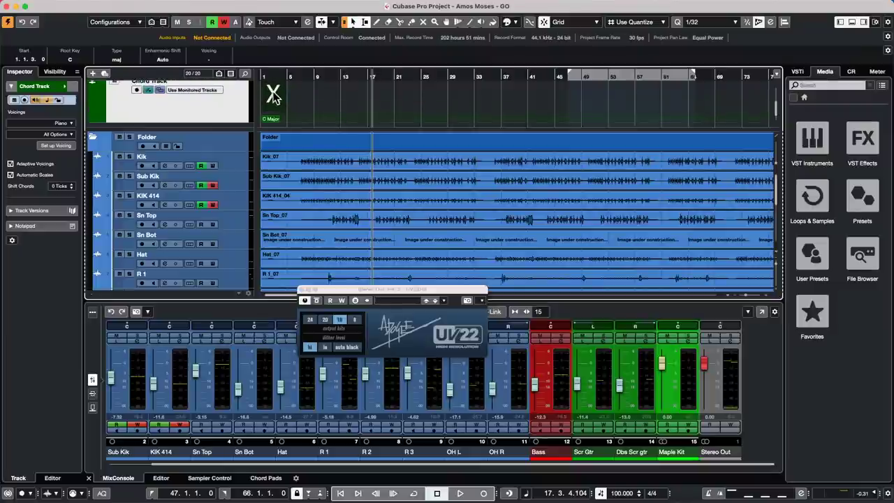
{"action": "double_click", "coordinate": [273, 95]}
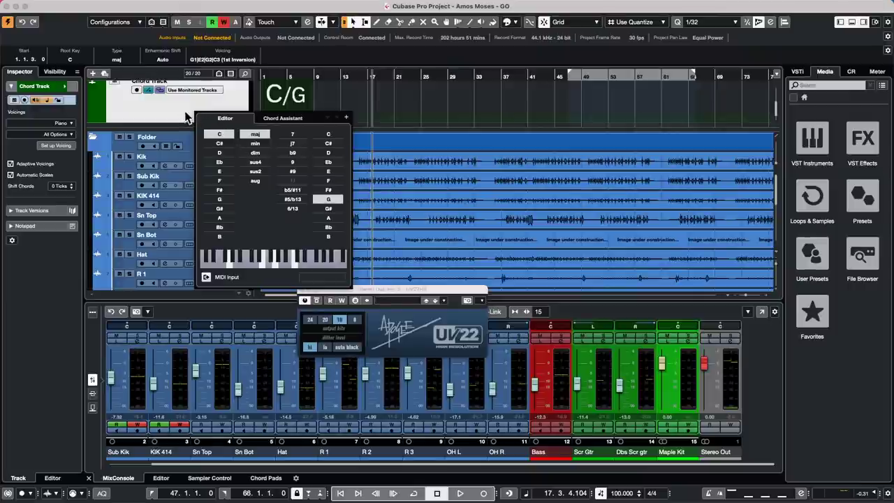
Close the Chord Editor popup and the floating UV22 plugin window.
{"action": "left_click", "coordinate": [370, 110]}
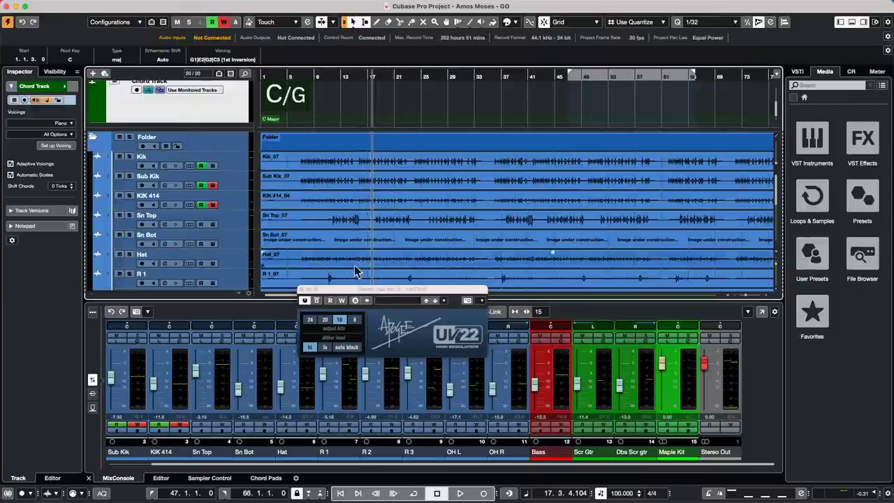
{"action": "left_click", "coordinate": [302, 290]}
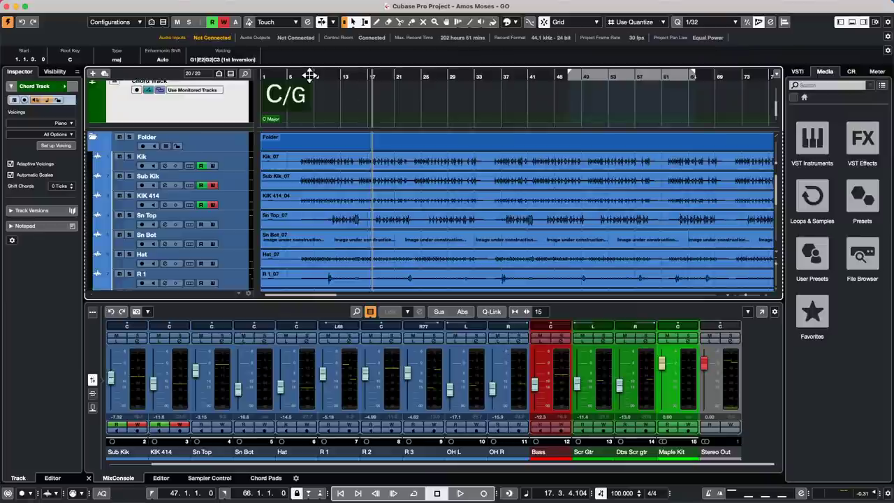
Zoom out, draw an empty Maple Kit MIDI part spanning about bars 2 to 170, and open it.
{"action": "left_click_drag", "start_coordinate": [309, 76], "coordinate": [309, 53]}
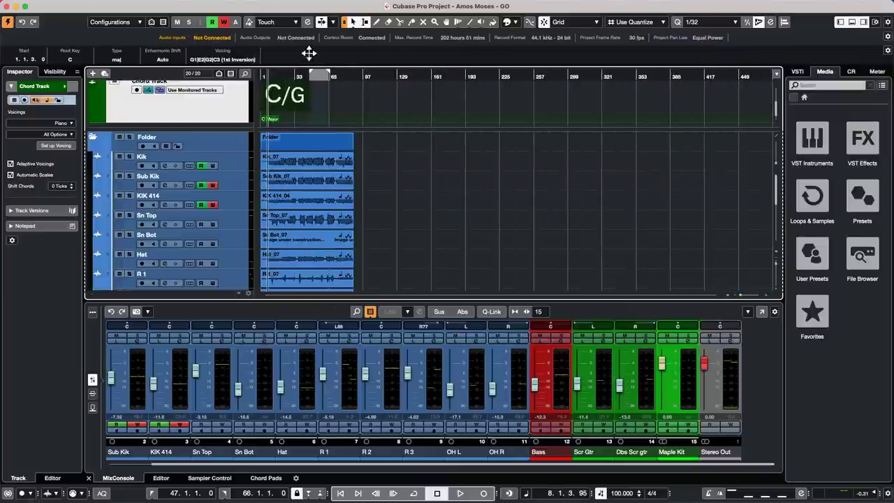
{"action": "right_click", "coordinate": [404, 188]}
{"action": "scroll", "coordinate": [222, 205], "scroll_direction": "down", "scroll_amount": 5}
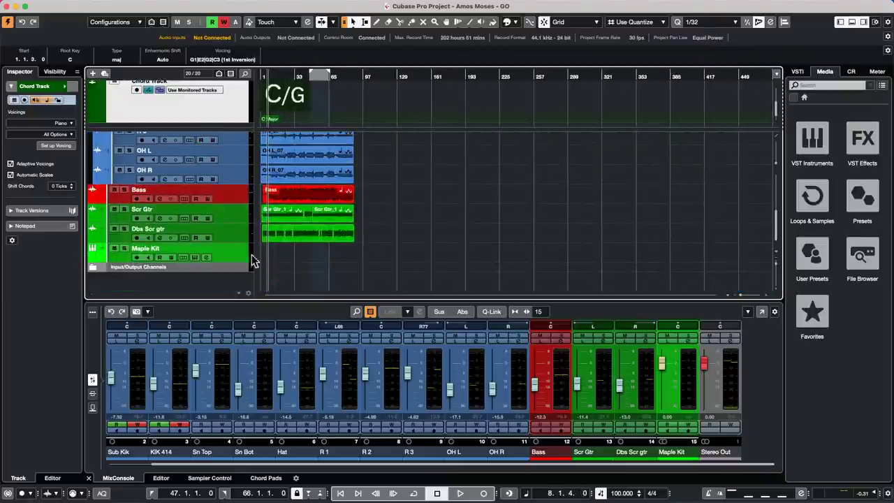
{"action": "right_click", "coordinate": [275, 244]}
{"action": "left_click", "coordinate": [299, 254]}
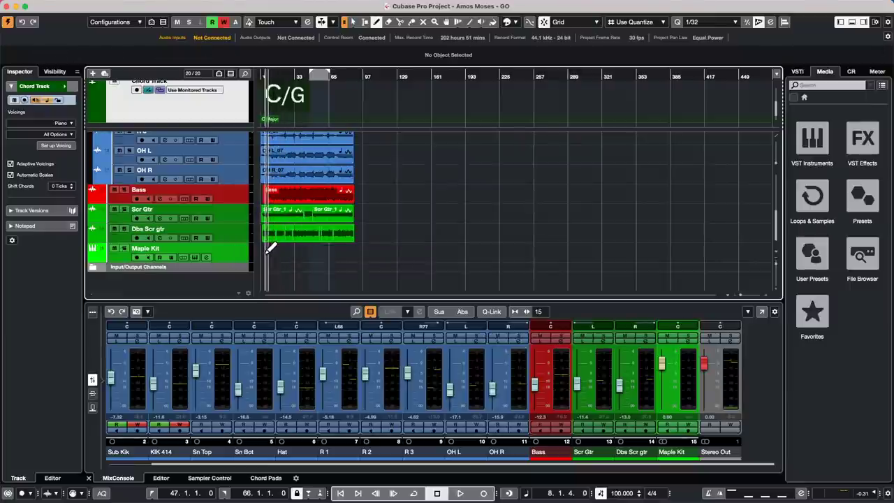
{"action": "left_click_drag", "start_coordinate": [266, 253], "coordinate": [441, 255]}
{"action": "key", "text": "1"}
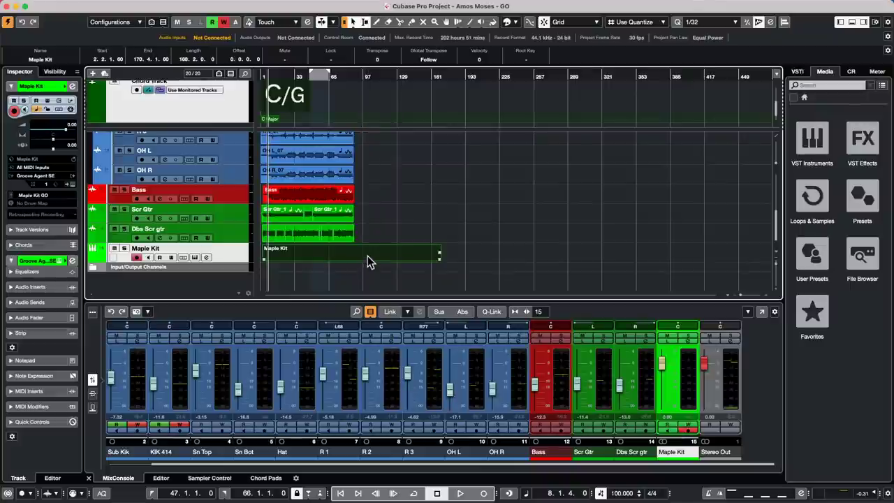
{"action": "double_click", "coordinate": [369, 261]}
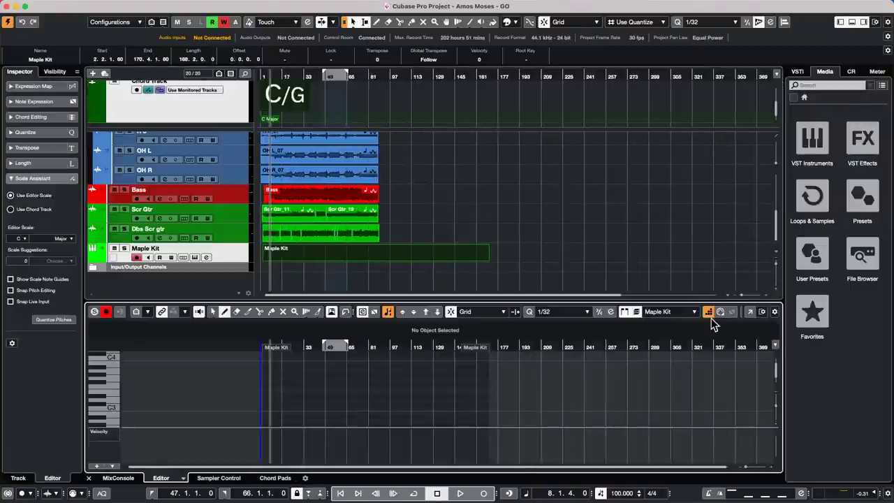
In a separate Key Editor window, settle the quantize value on 1/8 after trying triplets, then close it.
{"action": "left_click", "coordinate": [750, 312]}
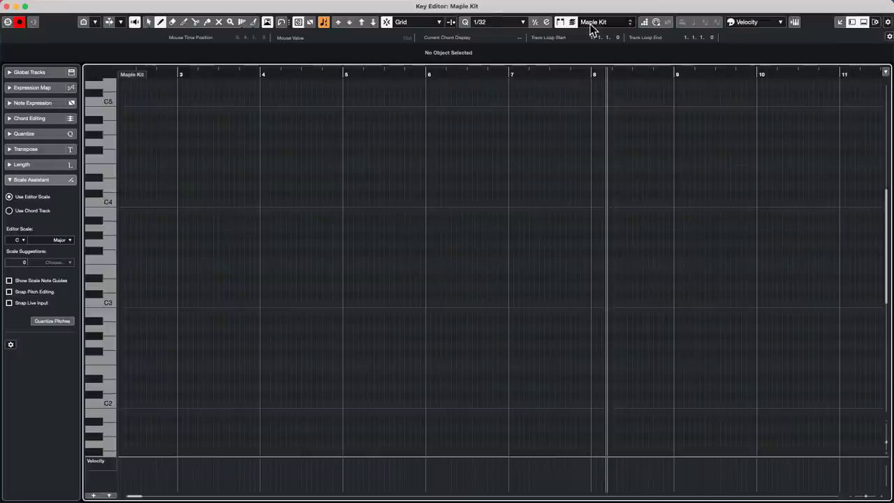
{"action": "left_click", "coordinate": [439, 22]}
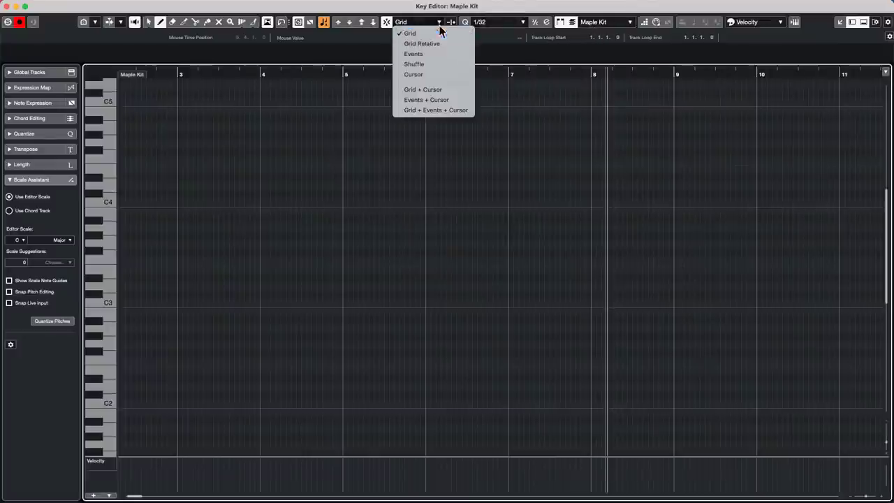
{"action": "left_click", "coordinate": [485, 32]}
{"action": "left_click", "coordinate": [522, 23]}
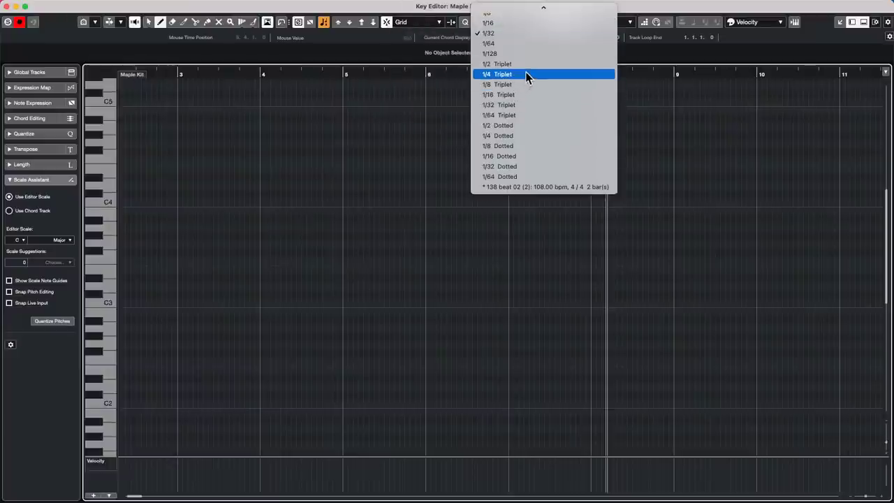
{"action": "left_click", "coordinate": [524, 74]}
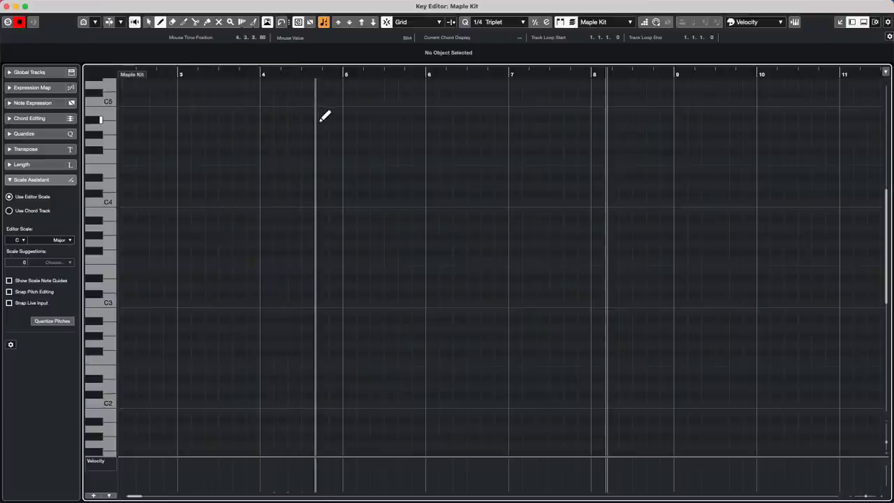
{"action": "left_click", "coordinate": [496, 22]}
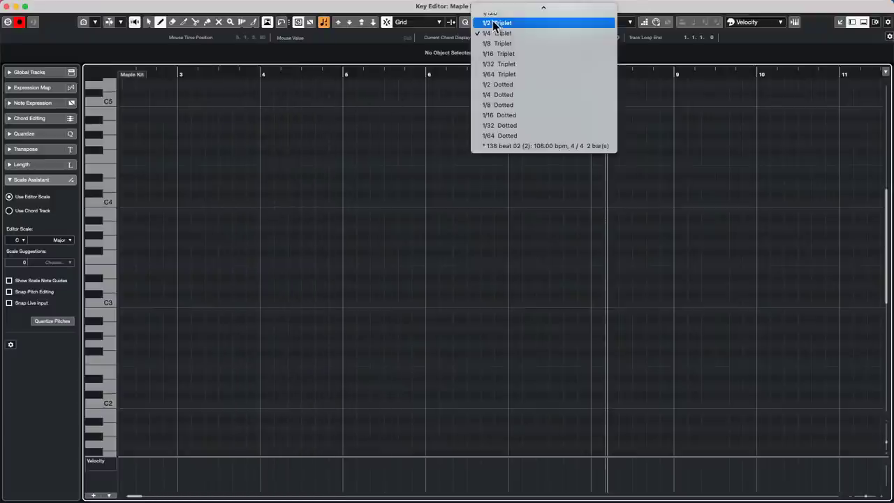
{"action": "left_click", "coordinate": [505, 43]}
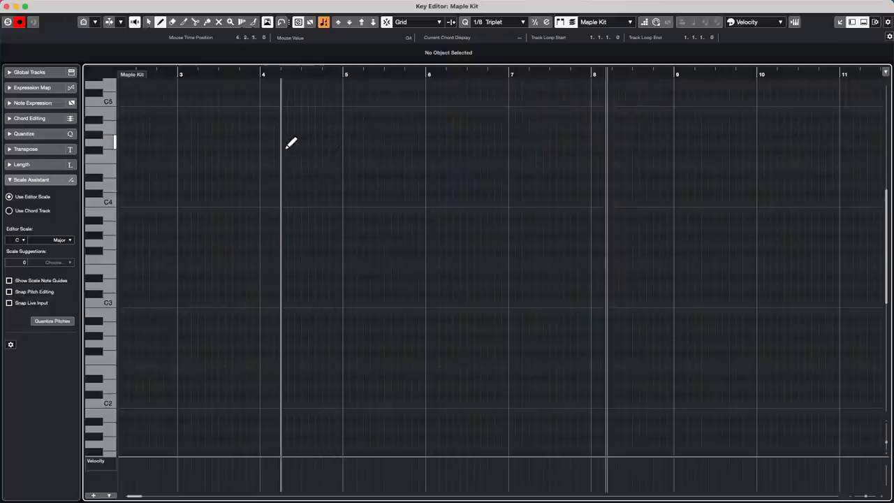
{"action": "left_click", "coordinate": [505, 23]}
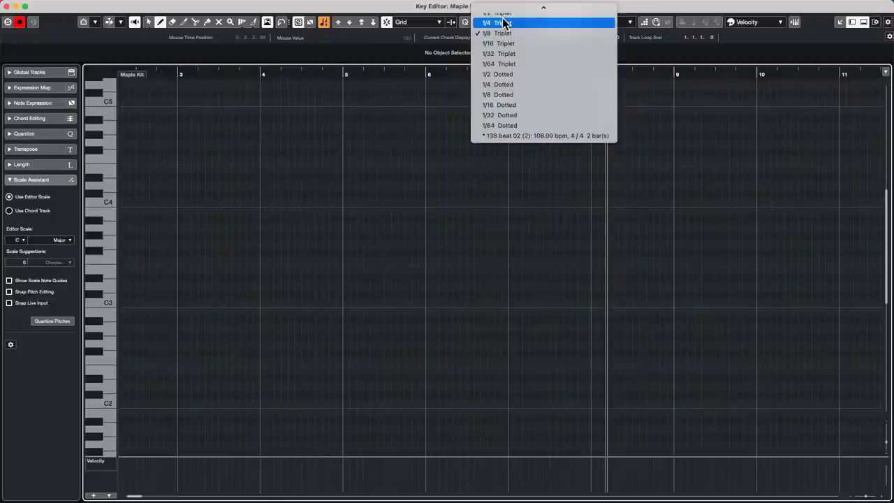
{"action": "mouse_move", "coordinate": [524, 8]}
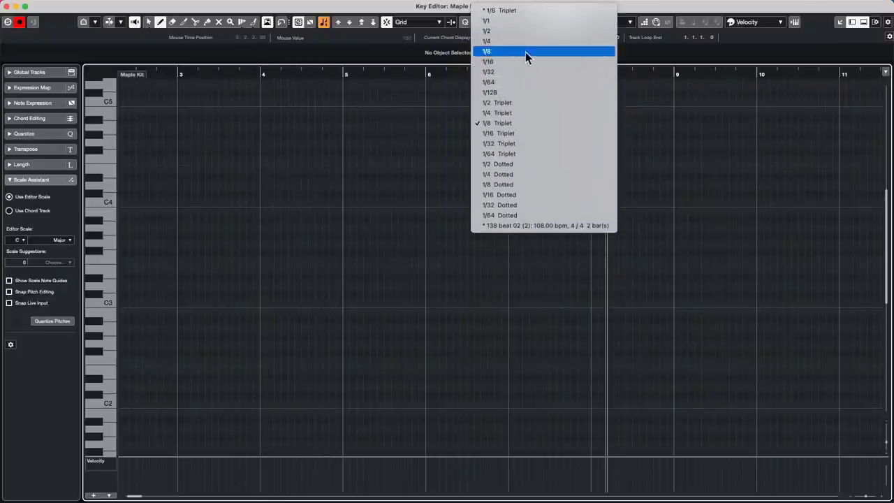
{"action": "left_click", "coordinate": [527, 50]}
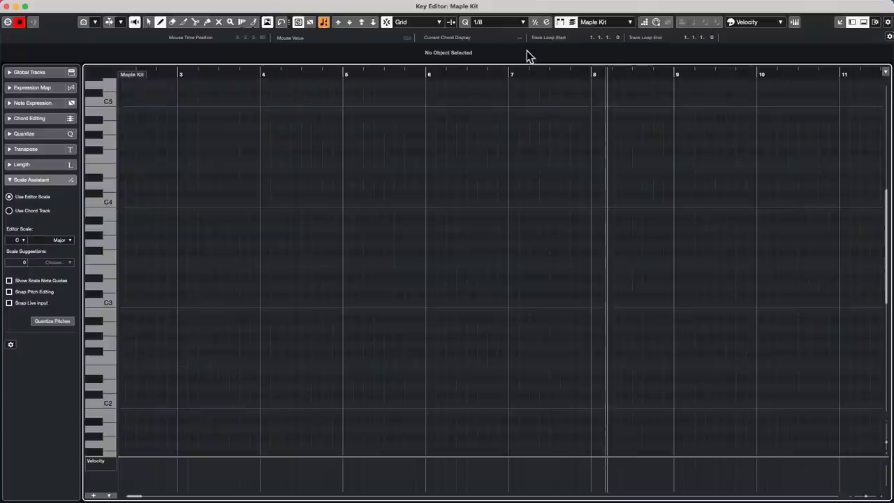
{"action": "left_click", "coordinate": [485, 23]}
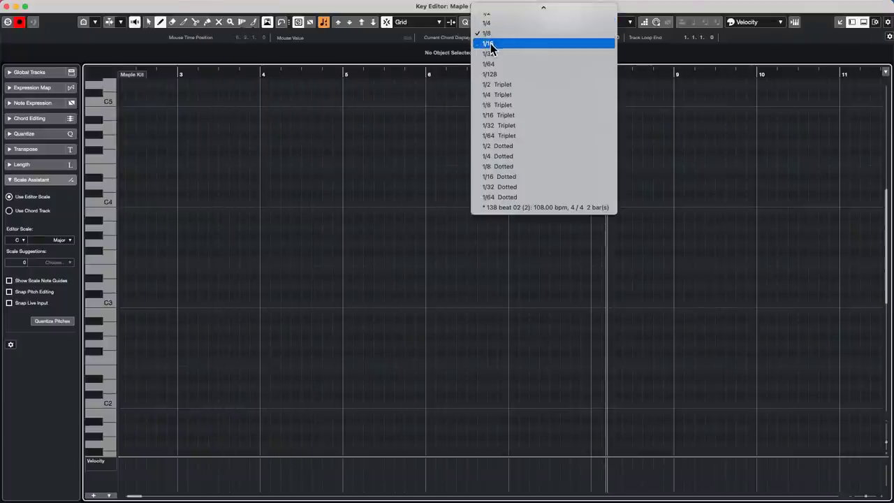
{"action": "left_click", "coordinate": [7, 7]}
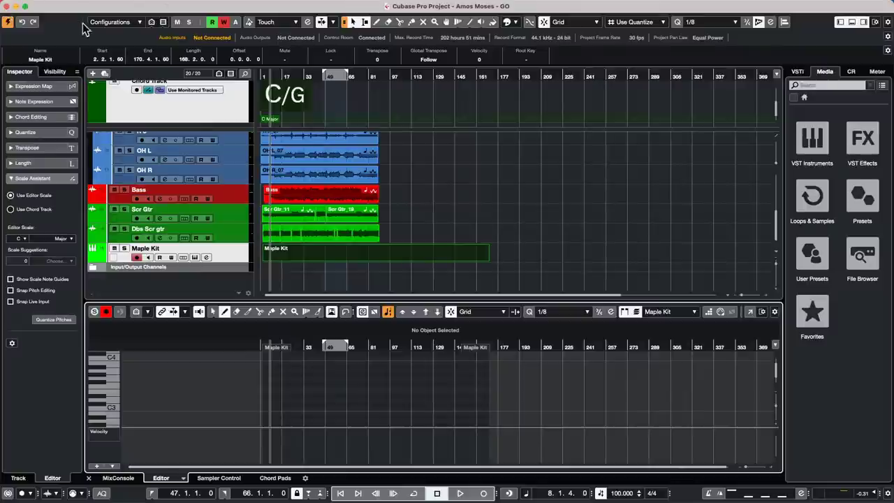
Open Studio Setup and review the Audio System and Steinberg UR24C CoreAudio device settings.
{"action": "mouse_move", "coordinate": [196, 5]}
{"action": "left_click", "coordinate": [284, 6]}
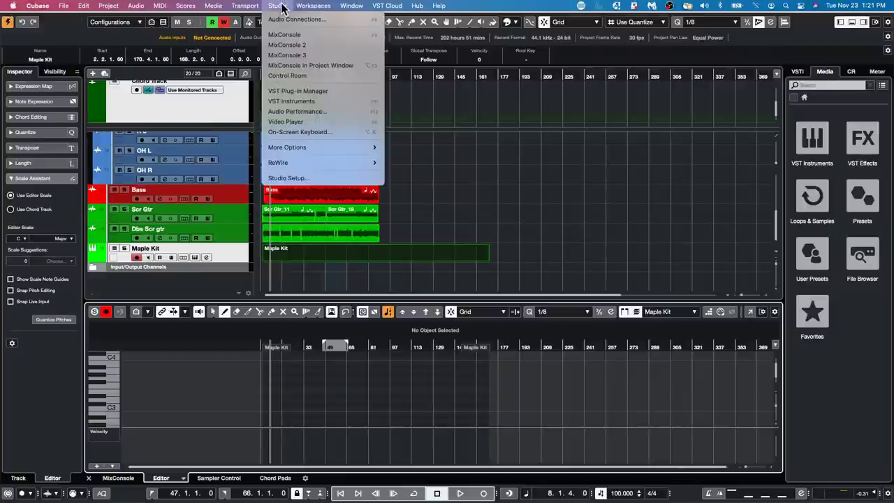
{"action": "left_click", "coordinate": [312, 180]}
{"action": "left_click", "coordinate": [232, 151]}
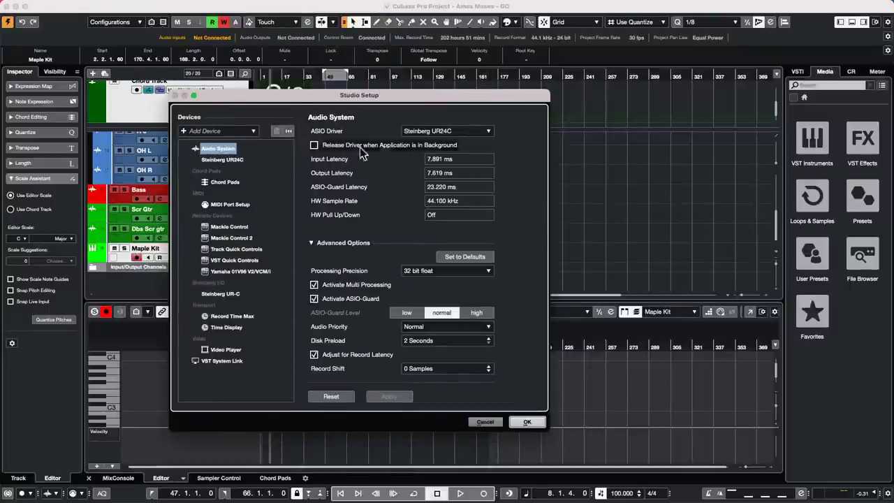
{"action": "left_click", "coordinate": [233, 161]}
{"action": "left_click", "coordinate": [380, 135]}
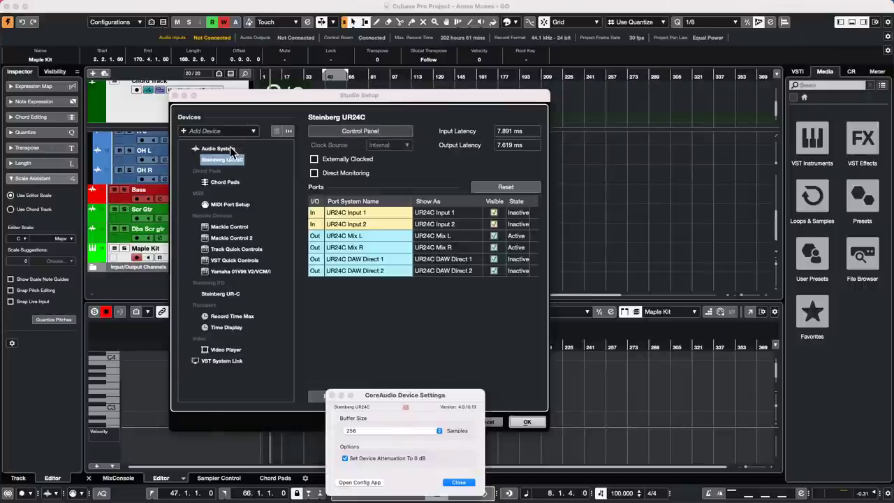
{"action": "left_click", "coordinate": [459, 482]}
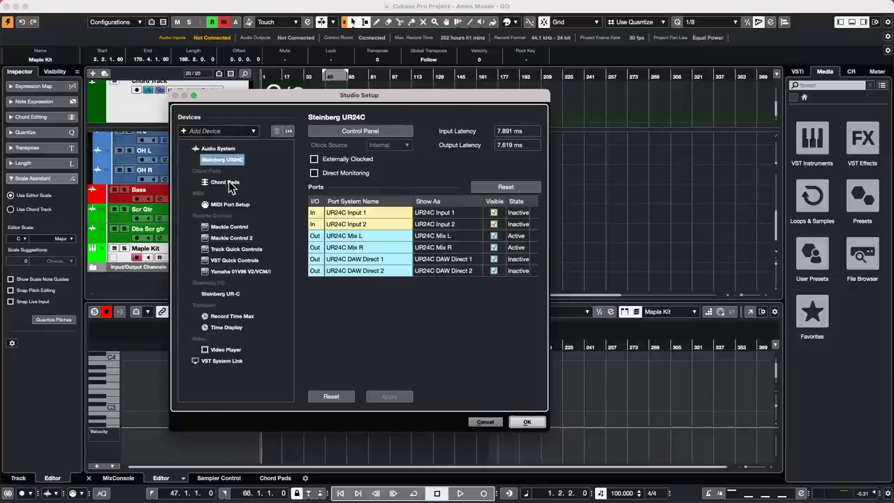
Check the Chord Pads, UR24C port and audio system pages, reposition Studio Setup, and confirm with OK.
{"action": "left_click", "coordinate": [230, 185]}
{"action": "left_click", "coordinate": [238, 160]}
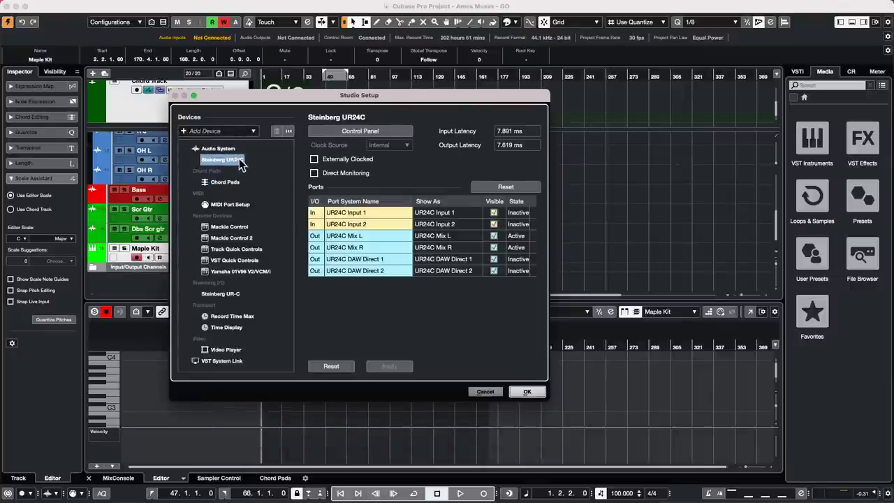
{"action": "left_click", "coordinate": [230, 149]}
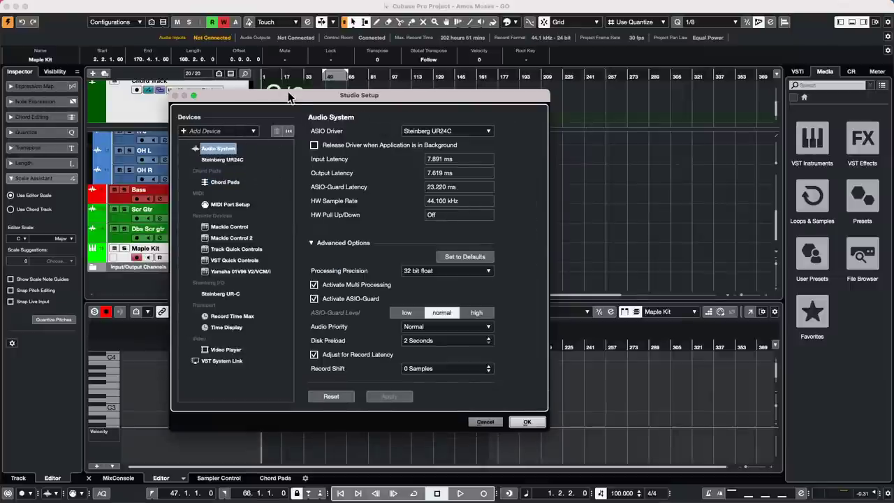
{"action": "left_click_drag", "start_coordinate": [289, 96], "coordinate": [506, 118]}
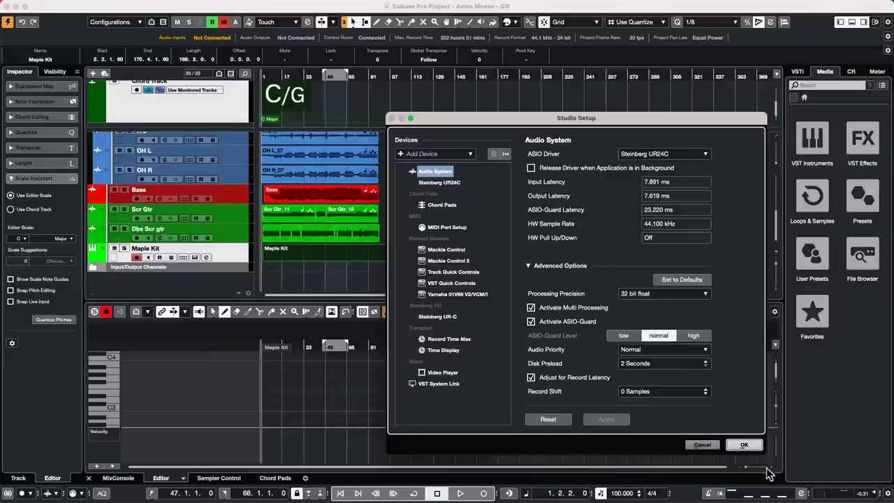
{"action": "left_click", "coordinate": [745, 445]}
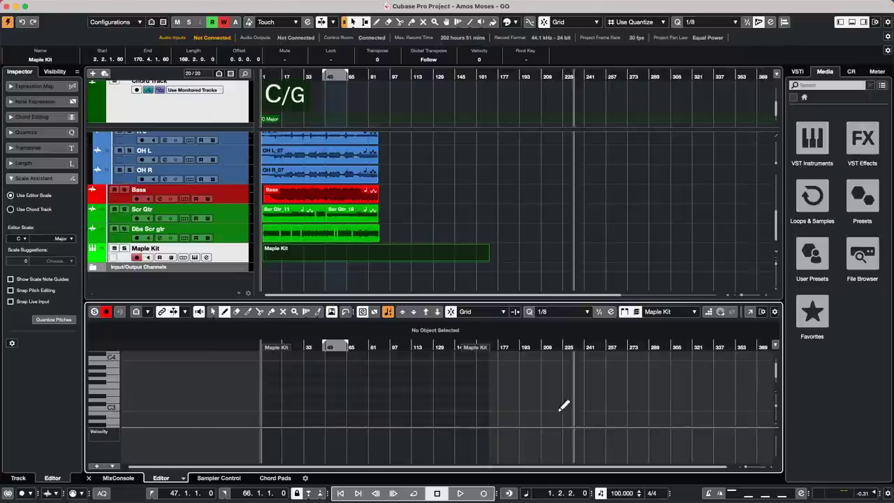
Select the Maple Kit part and open it in the In-Place Editor on its track.
{"action": "left_click", "coordinate": [319, 257]}
{"action": "double_click", "coordinate": [319, 254]}
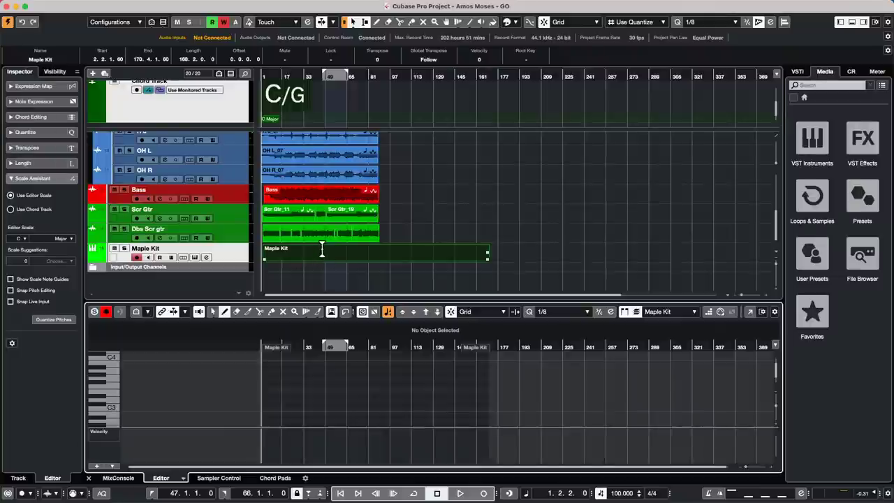
{"action": "key", "text": "super+shift+i"}
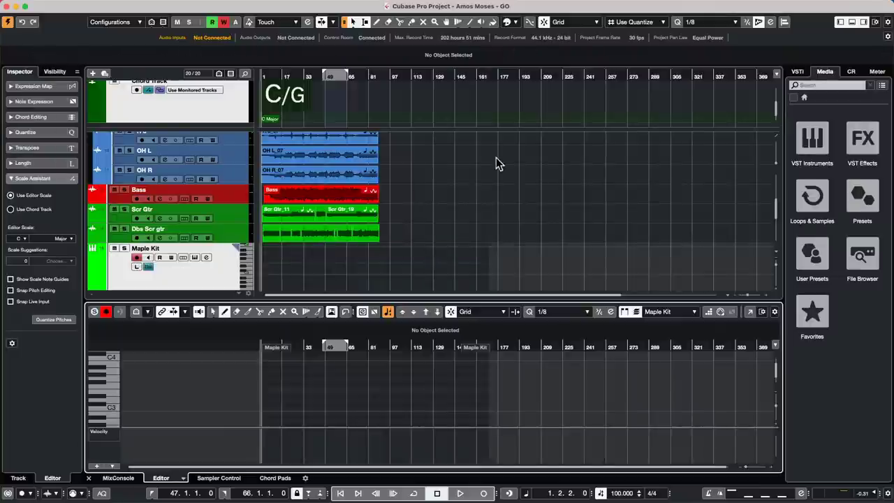
{"action": "scroll", "coordinate": [499, 162], "scroll_direction": "down", "scroll_amount": 5}
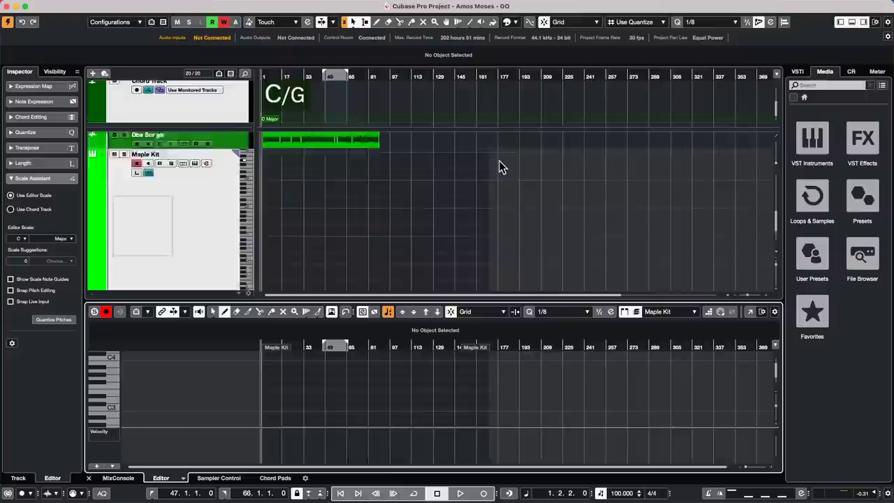
Switch the lower-zone editor to Drum Editor, zoom around bar 27, and close the In-Place Editor.
{"action": "left_click", "coordinate": [183, 478]}
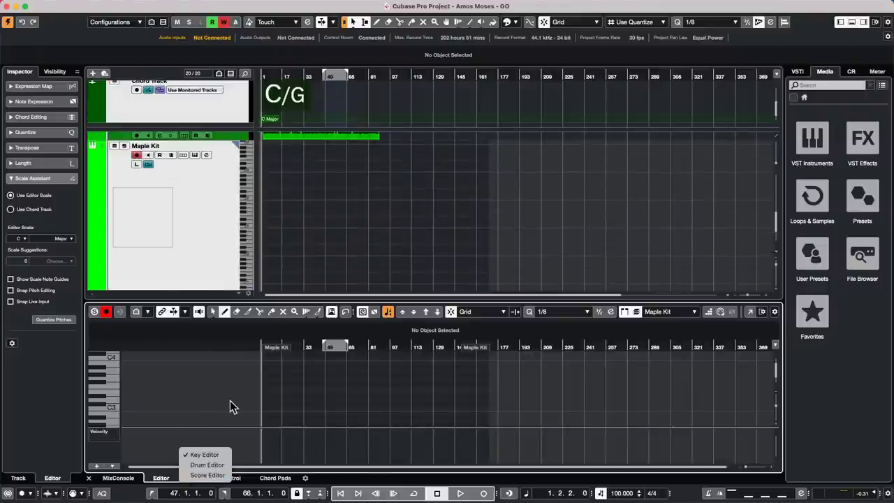
{"action": "left_click", "coordinate": [207, 464]}
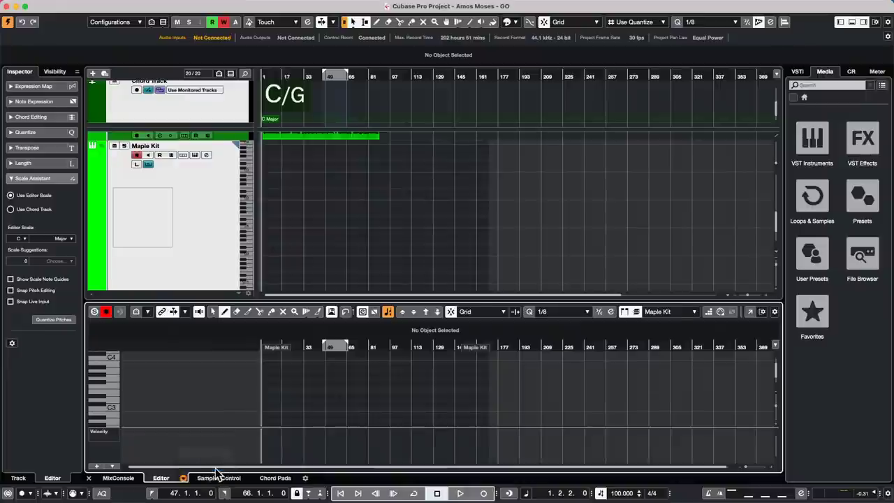
{"action": "left_click_drag", "start_coordinate": [295, 329], "coordinate": [315, 357]}
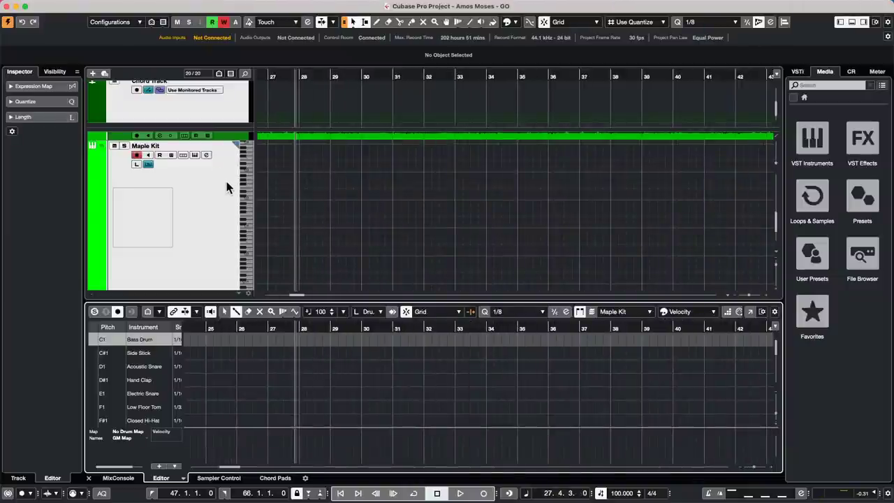
{"action": "key", "text": "super+shift+i"}
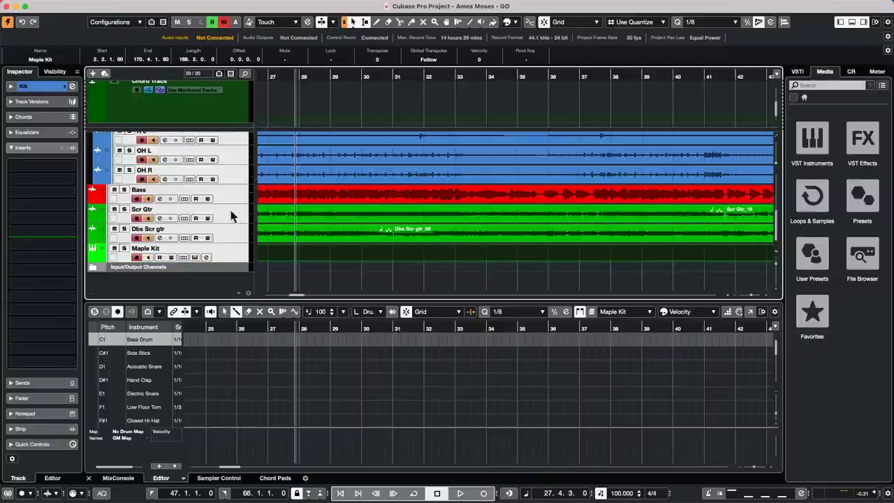
{"action": "scroll", "coordinate": [206, 152], "scroll_direction": "up", "scroll_amount": 5}
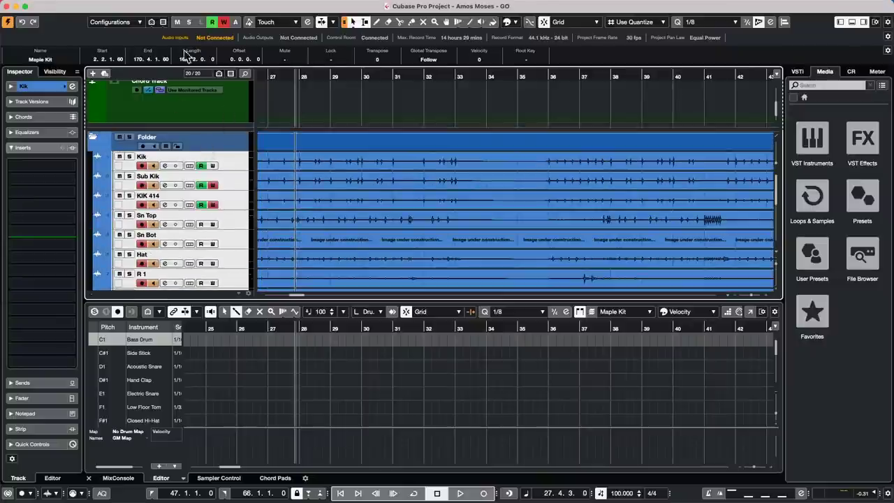
Open the Project Logical Editor, set its filter to Name Equal, then delete that filter line.
{"action": "left_click", "coordinate": [110, 6]}
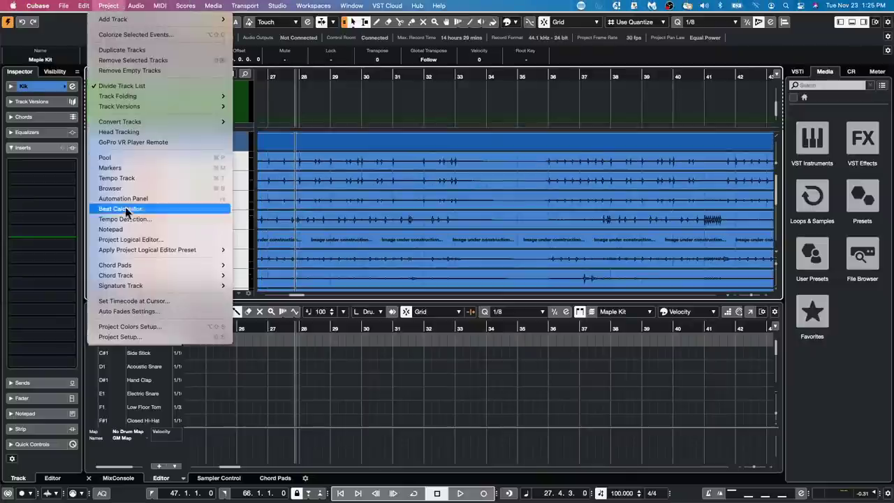
{"action": "left_click", "coordinate": [131, 239]}
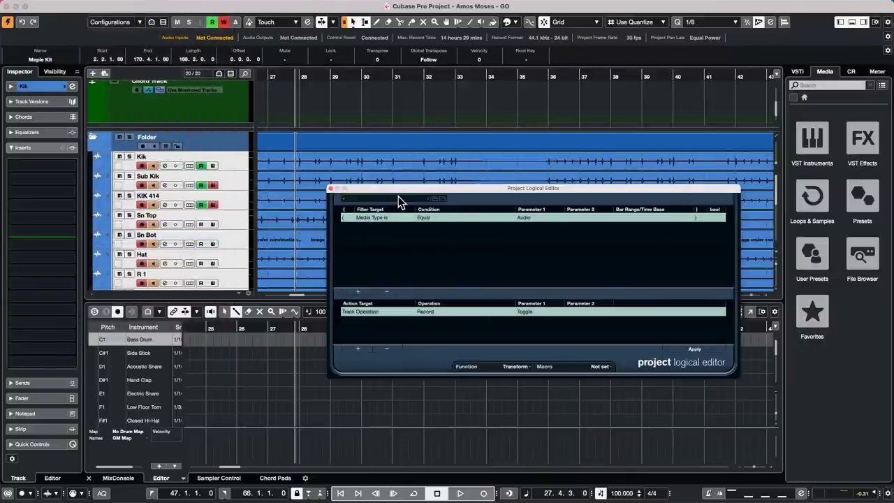
{"action": "left_click_drag", "start_coordinate": [398, 196], "coordinate": [325, 124]}
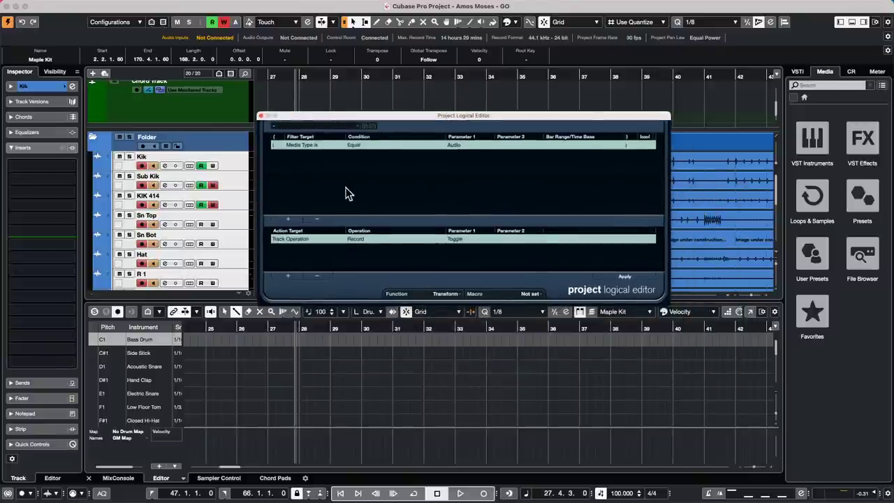
{"action": "left_click", "coordinate": [309, 146]}
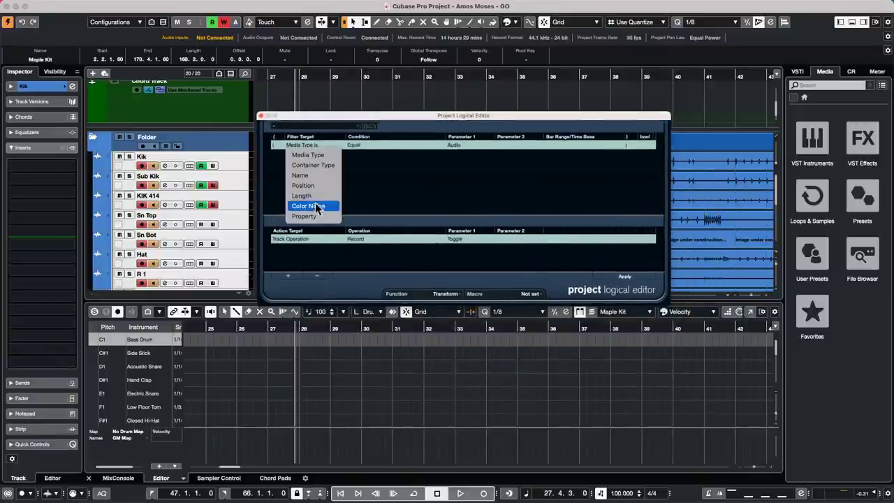
{"action": "left_click", "coordinate": [323, 175]}
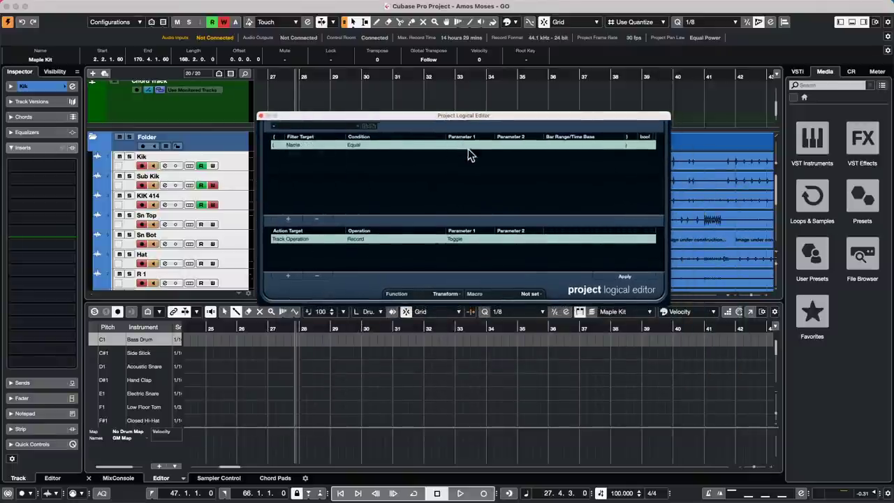
{"action": "left_click", "coordinate": [362, 148]}
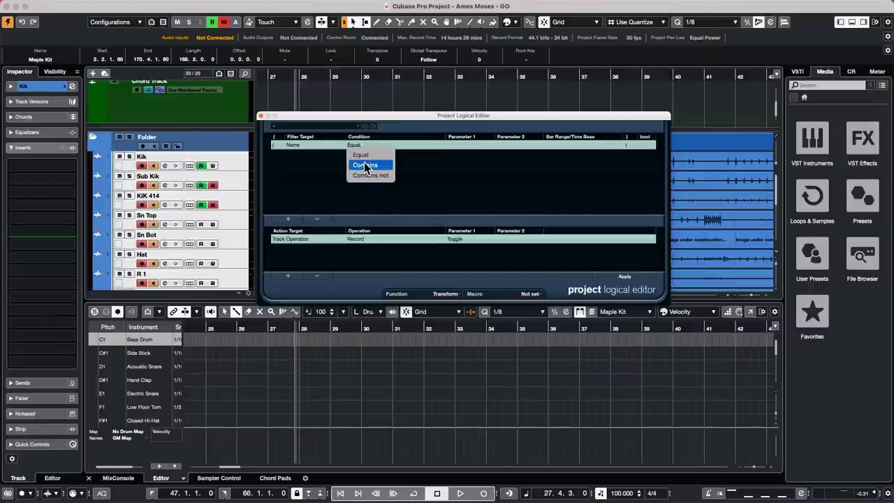
{"action": "left_click", "coordinate": [312, 157]}
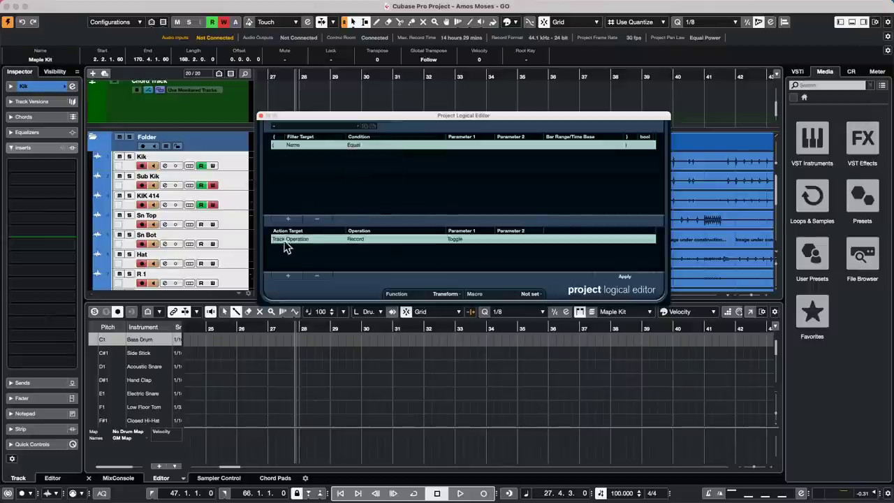
{"action": "left_click", "coordinate": [319, 218]}
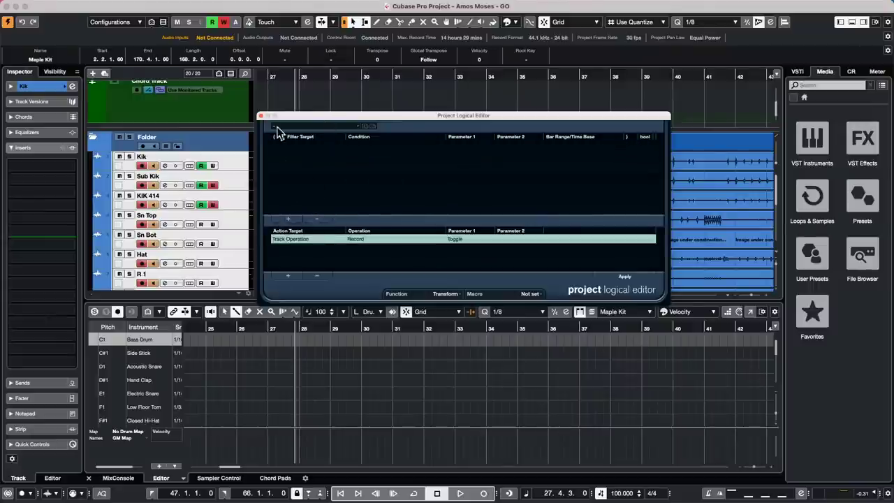
Add a filter line matching Container Type Equal Track.
{"action": "left_click", "coordinate": [288, 218]}
{"action": "left_click", "coordinate": [307, 149]}
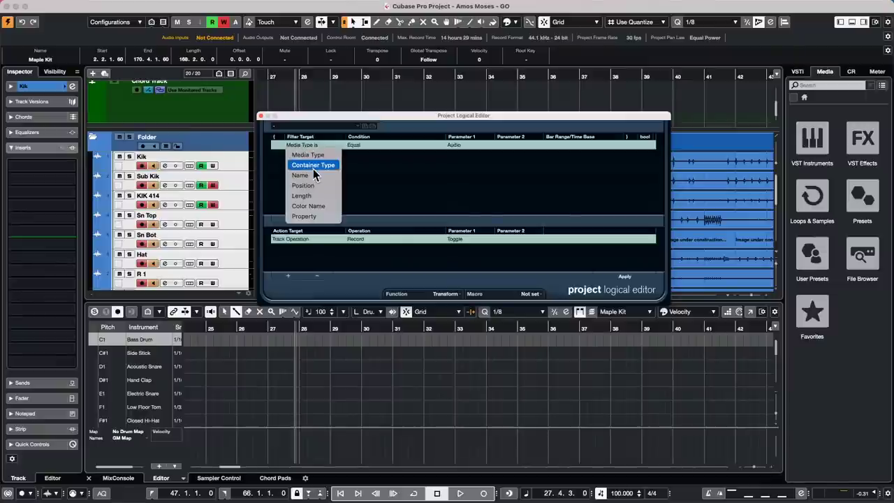
{"action": "left_click", "coordinate": [315, 168]}
{"action": "left_click", "coordinate": [447, 145]}
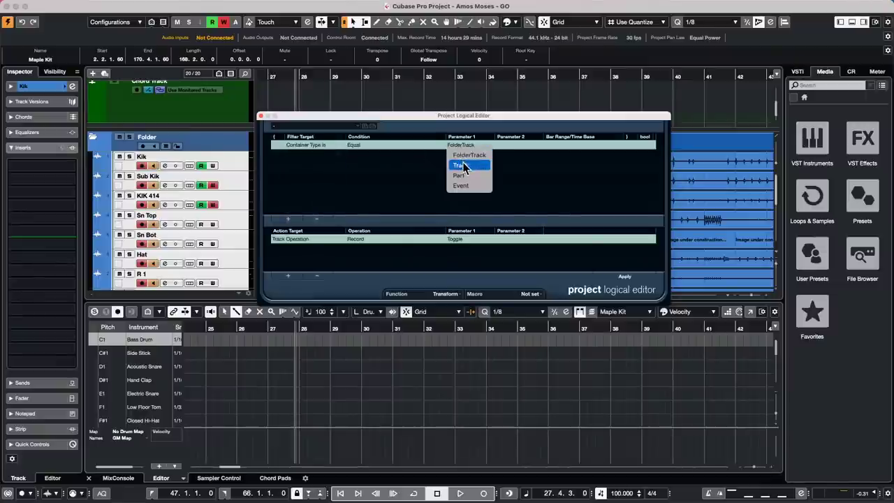
{"action": "left_click", "coordinate": [461, 156]}
Set the action target to Name with the Generate Name operation instead of Append.
{"action": "left_click", "coordinate": [301, 239]}
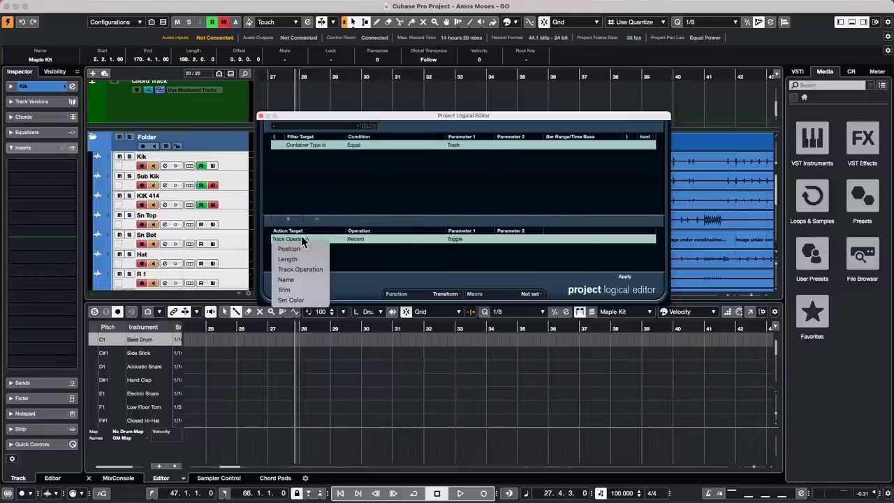
{"action": "left_click", "coordinate": [295, 279]}
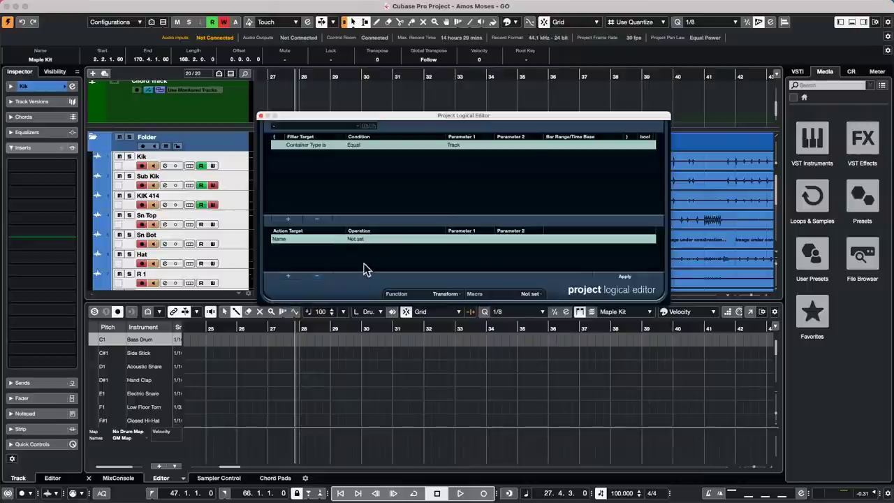
{"action": "left_click", "coordinate": [359, 238]}
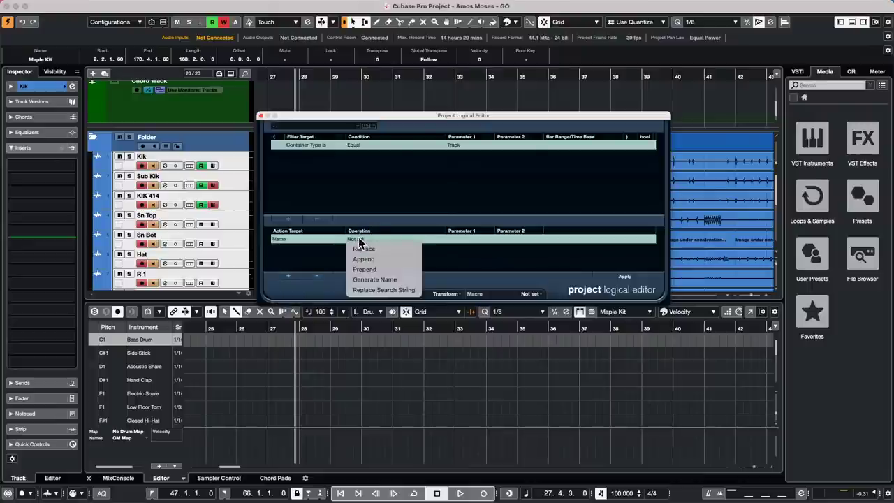
{"action": "left_click", "coordinate": [402, 260]}
{"action": "left_click", "coordinate": [453, 239]}
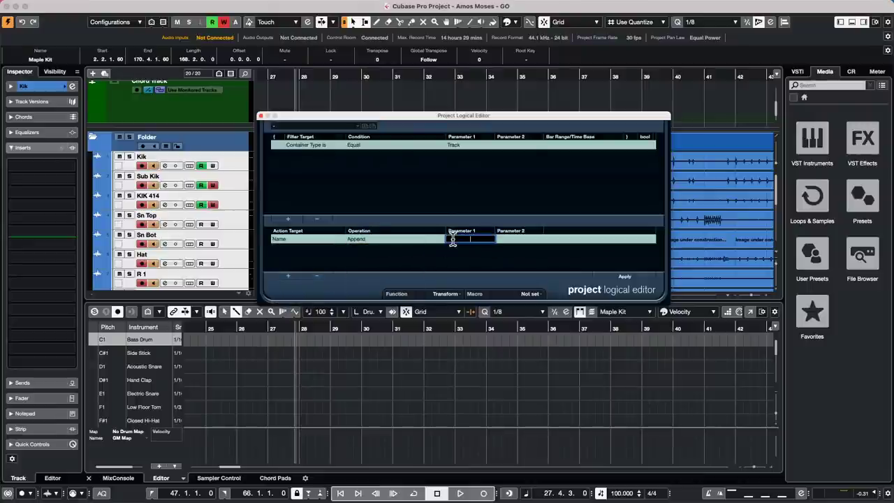
{"action": "left_click", "coordinate": [431, 241]}
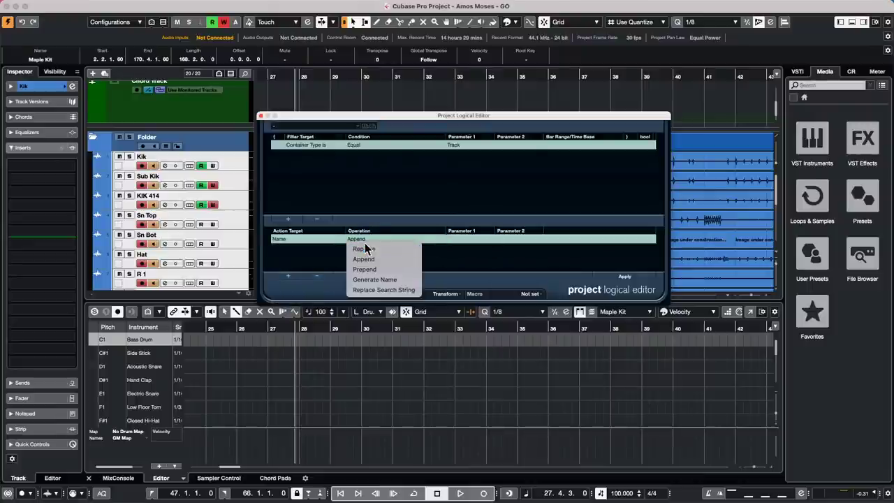
{"action": "left_click", "coordinate": [385, 279]}
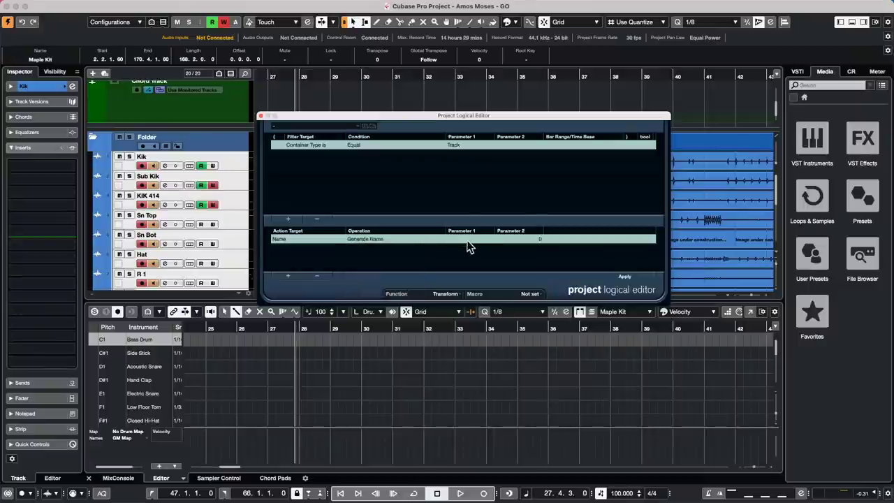
{"action": "left_click", "coordinate": [467, 239]}
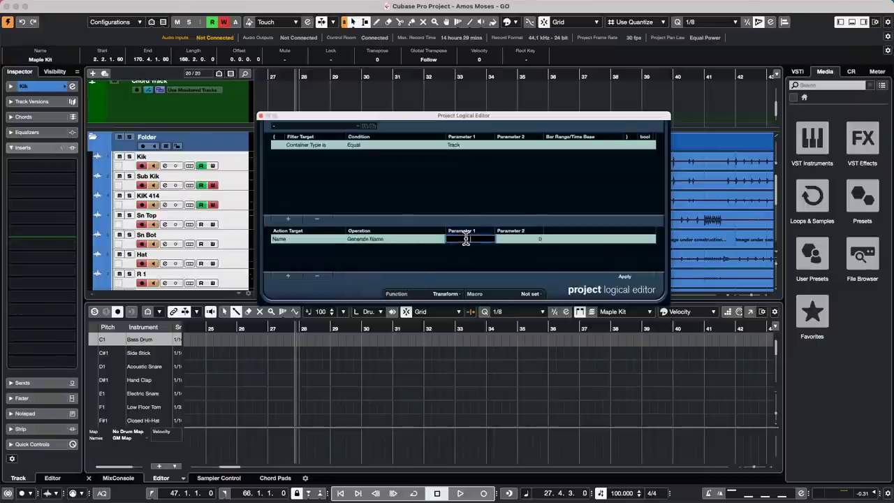
{"action": "left_click", "coordinate": [282, 239]}
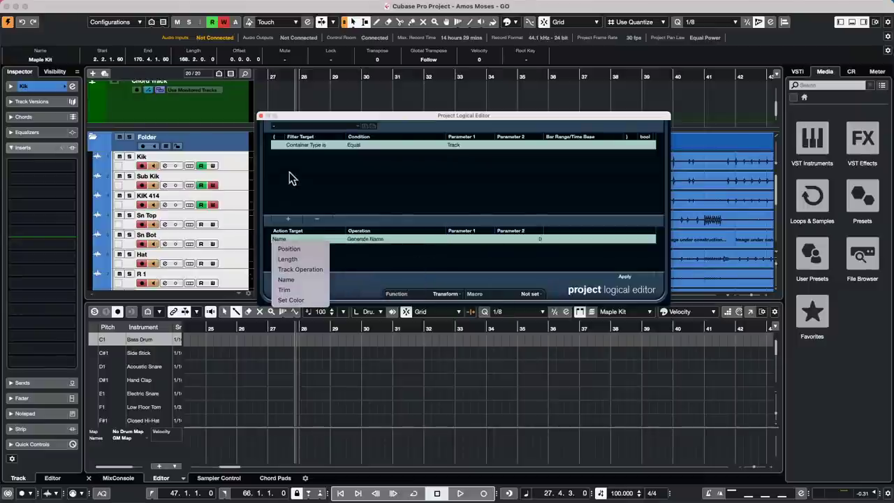
Add a second filter row set to Name Equal, leaving the name value empty.
{"action": "left_click", "coordinate": [290, 163]}
{"action": "left_click", "coordinate": [289, 216]}
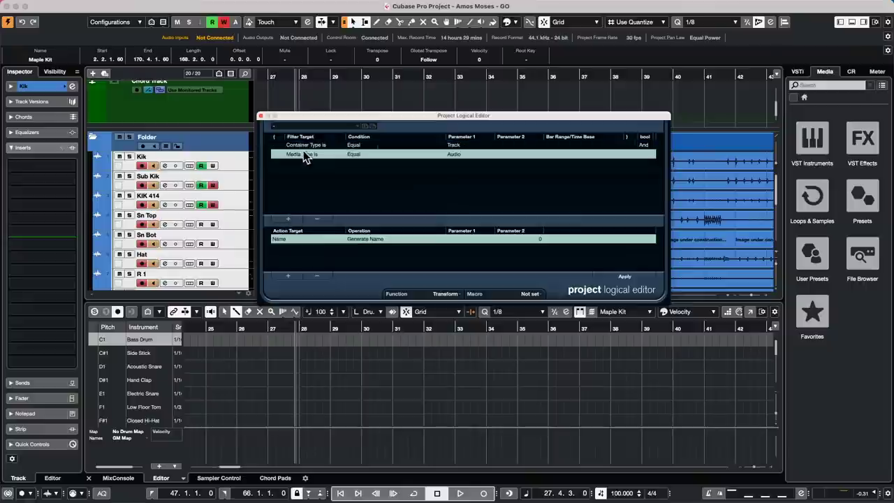
{"action": "left_click", "coordinate": [303, 153]}
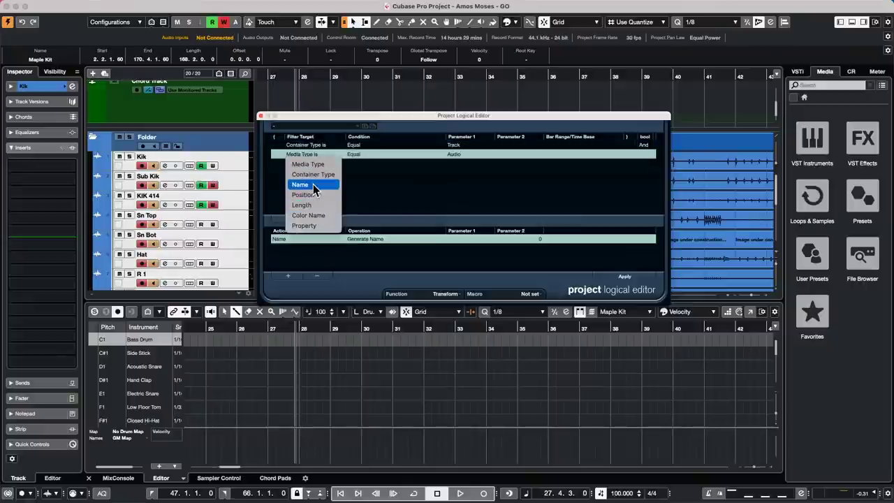
{"action": "left_click", "coordinate": [312, 184]}
{"action": "left_click", "coordinate": [353, 153]}
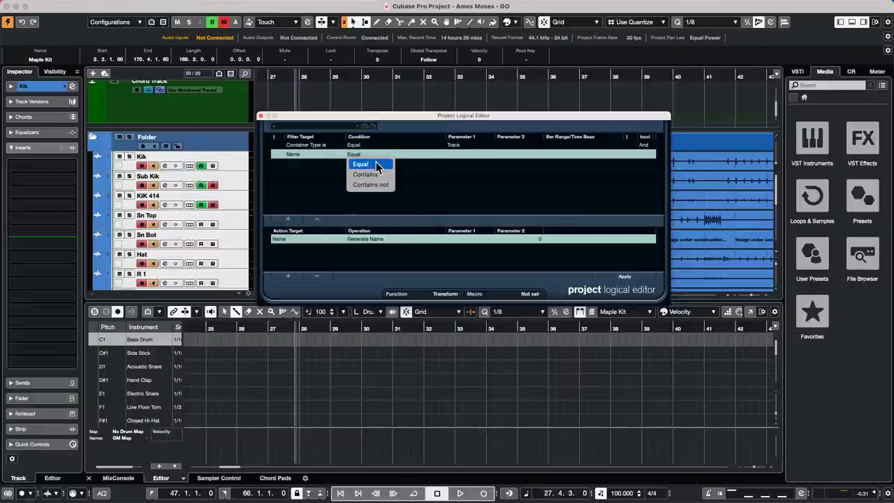
{"action": "left_click", "coordinate": [375, 165]}
{"action": "left_click", "coordinate": [449, 153]}
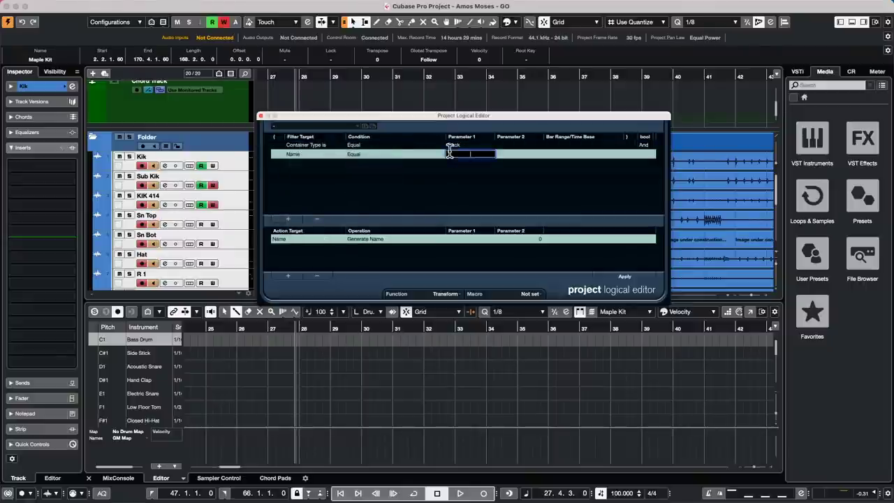
{"action": "left_click", "coordinate": [410, 165]}
Change the name action's operation from Generate Name to Append, leaving the append text empty.
{"action": "left_click", "coordinate": [367, 238]}
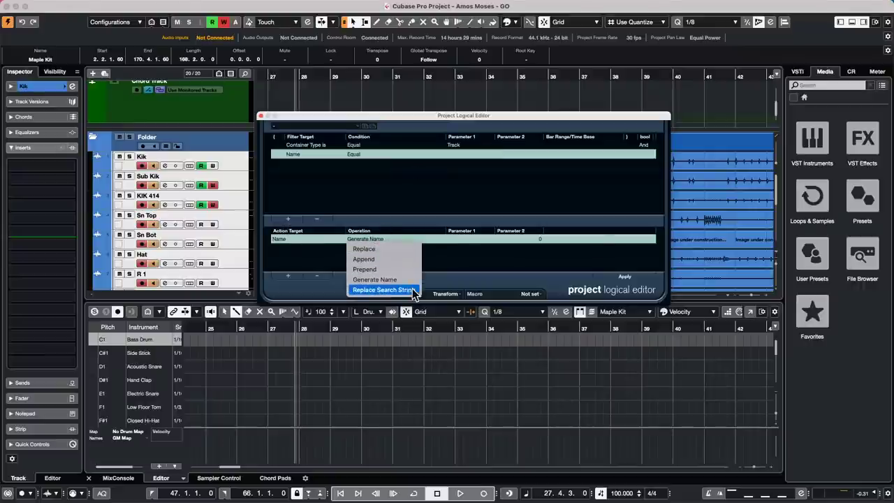
{"action": "left_click", "coordinate": [397, 250]}
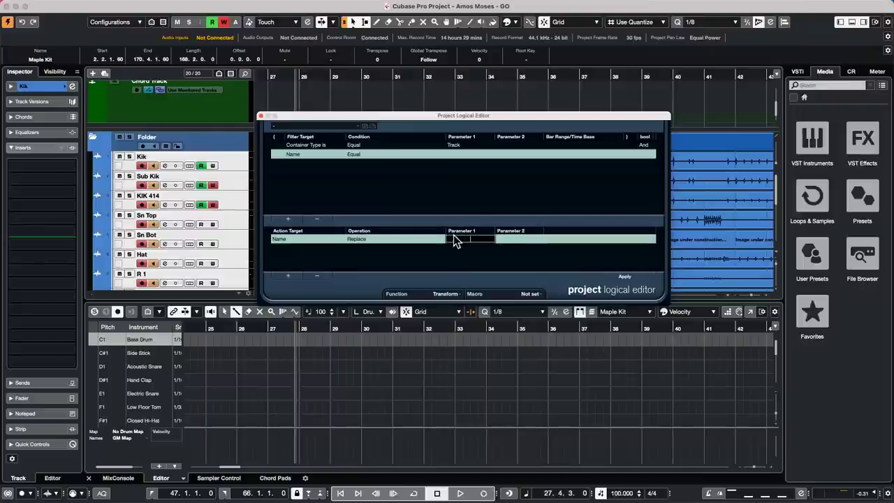
{"action": "left_click", "coordinate": [368, 241]}
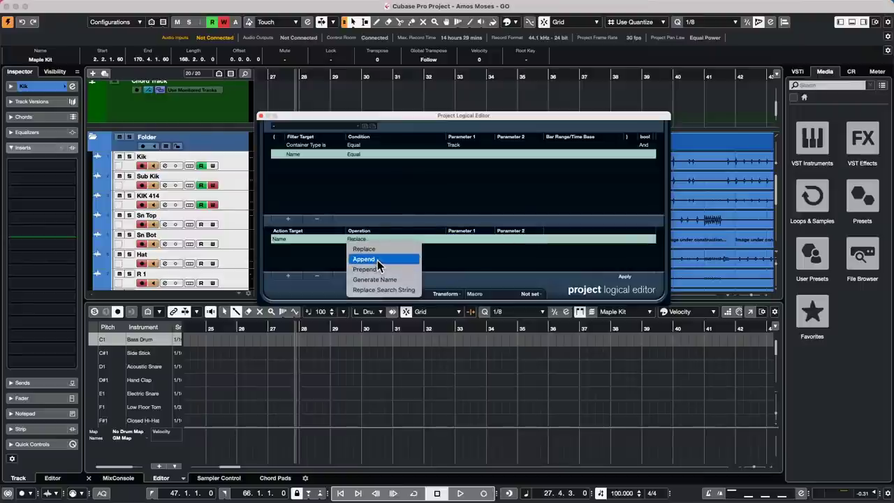
{"action": "left_click", "coordinate": [377, 260]}
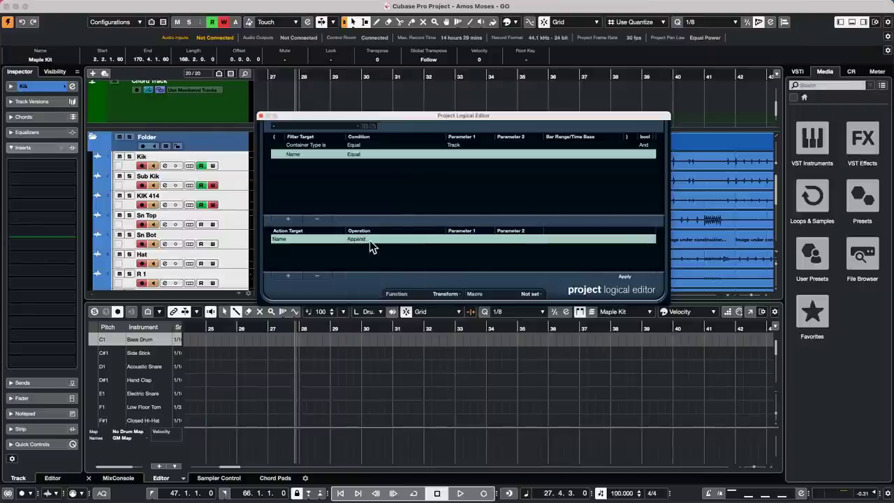
{"action": "left_click", "coordinate": [369, 238]}
{"action": "left_click", "coordinate": [470, 239]}
{"action": "left_click", "coordinate": [510, 240]}
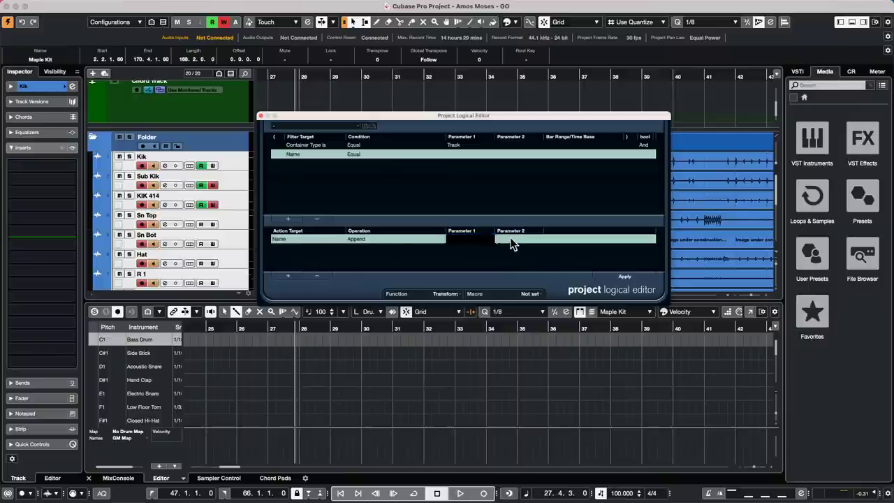
{"action": "left_click", "coordinate": [377, 245]}
{"action": "left_click", "coordinate": [463, 243]}
{"action": "left_click", "coordinate": [465, 240]}
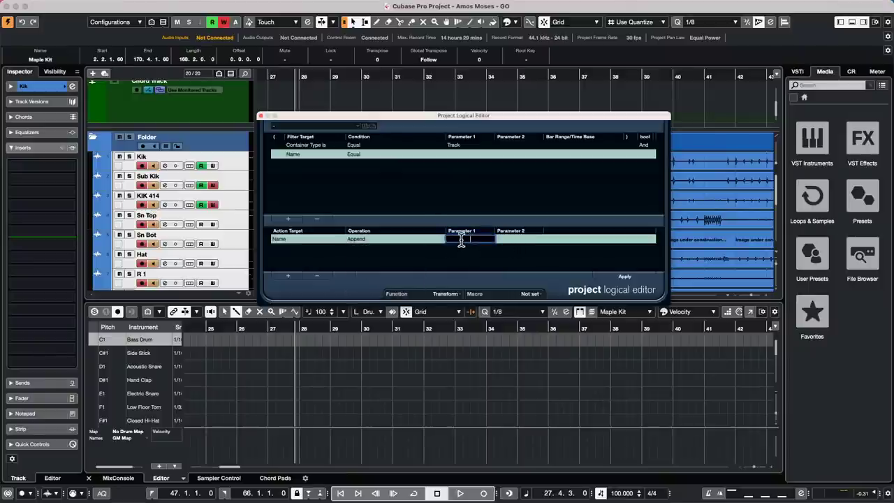
{"action": "left_click", "coordinate": [326, 127]}
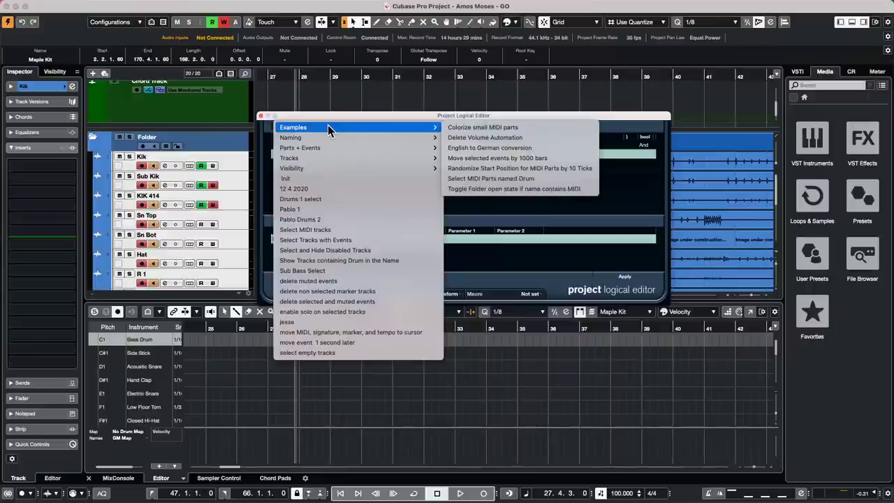
Load the Naming preset 'Add a Date to selected MIDI + Audio Tracks' in the Project Logical Editor.
{"action": "mouse_move", "coordinate": [321, 137]}
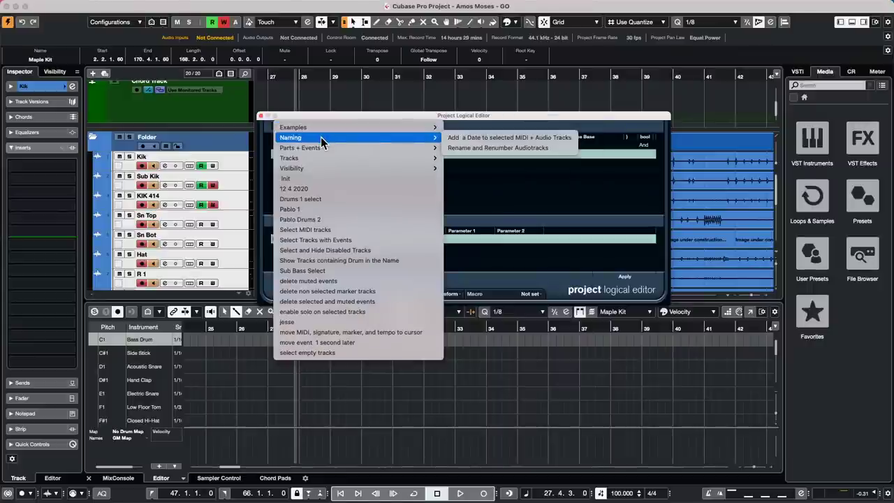
{"action": "left_click", "coordinate": [467, 138]}
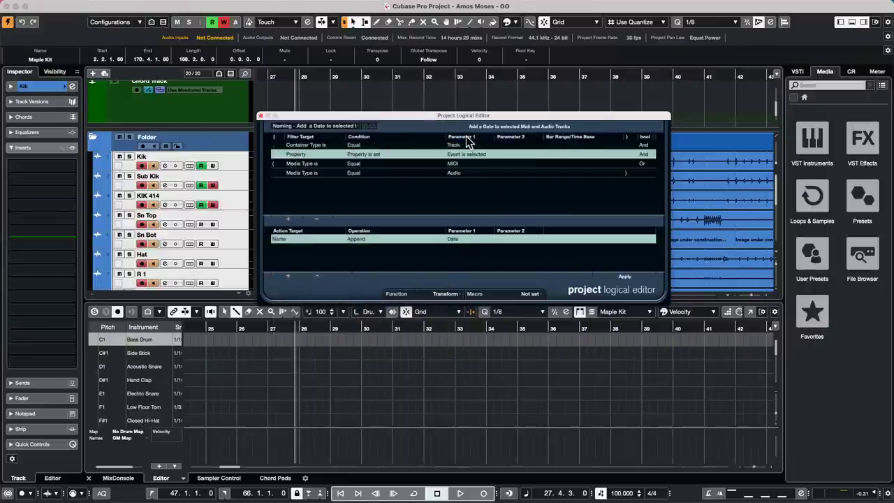
{"action": "left_click", "coordinate": [463, 248]}
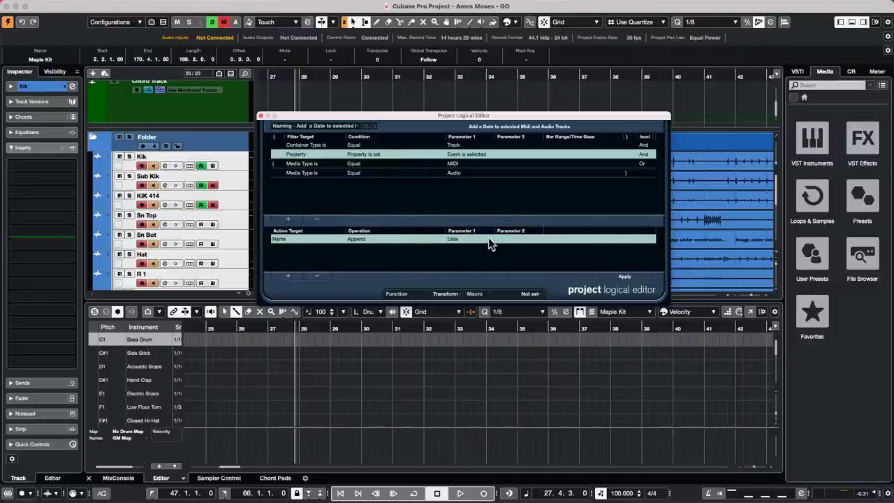
{"action": "left_click", "coordinate": [472, 239]}
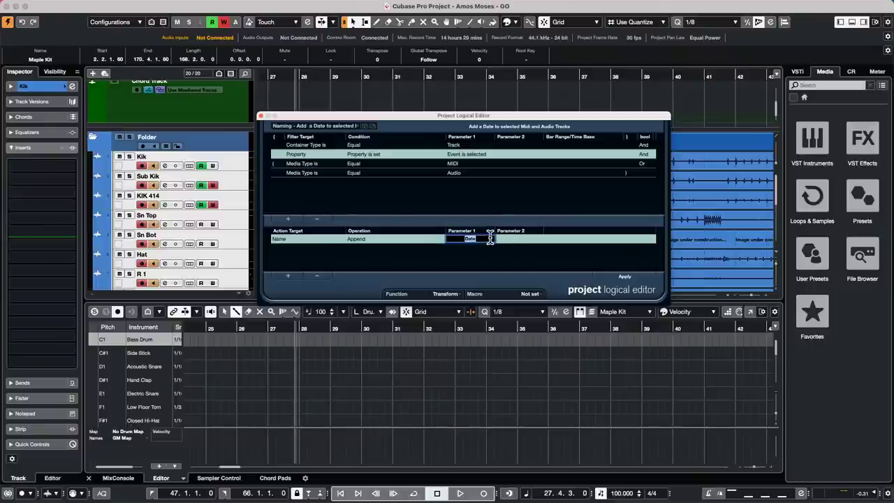
{"action": "left_click", "coordinate": [490, 253]}
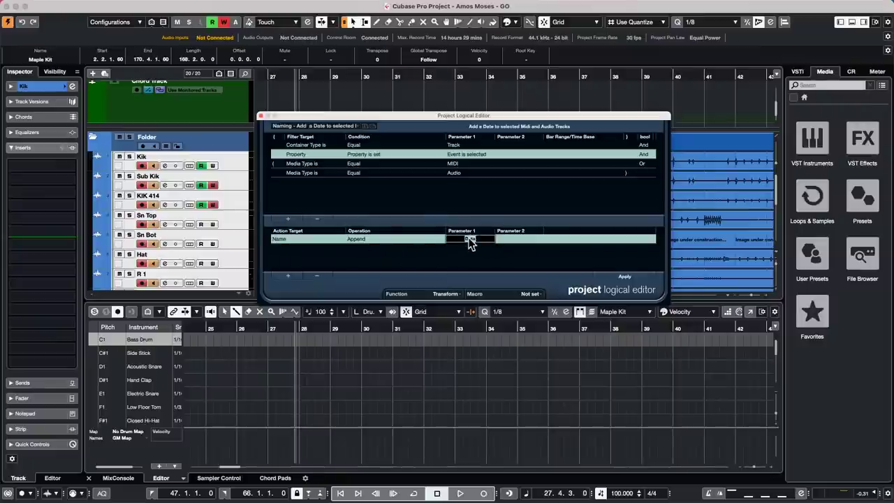
{"action": "left_click", "coordinate": [477, 238]}
{"action": "left_click", "coordinate": [447, 250]}
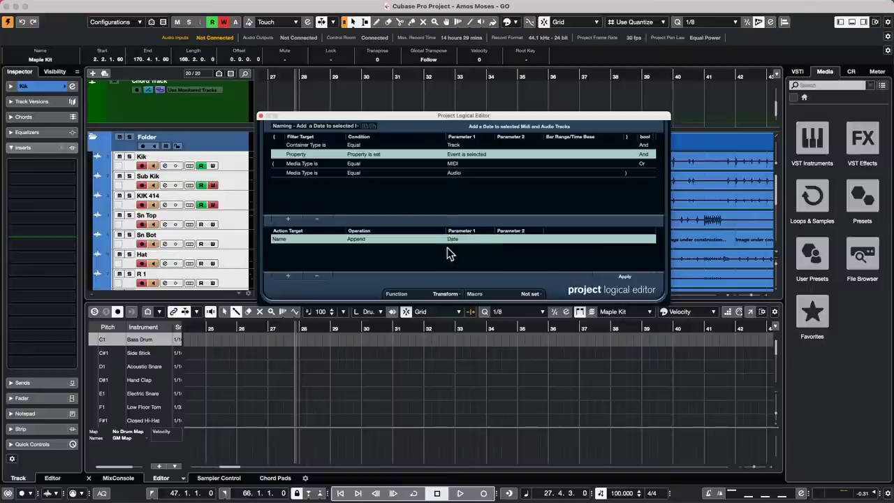
{"action": "left_click", "coordinate": [469, 239]}
{"action": "left_click", "coordinate": [465, 248]}
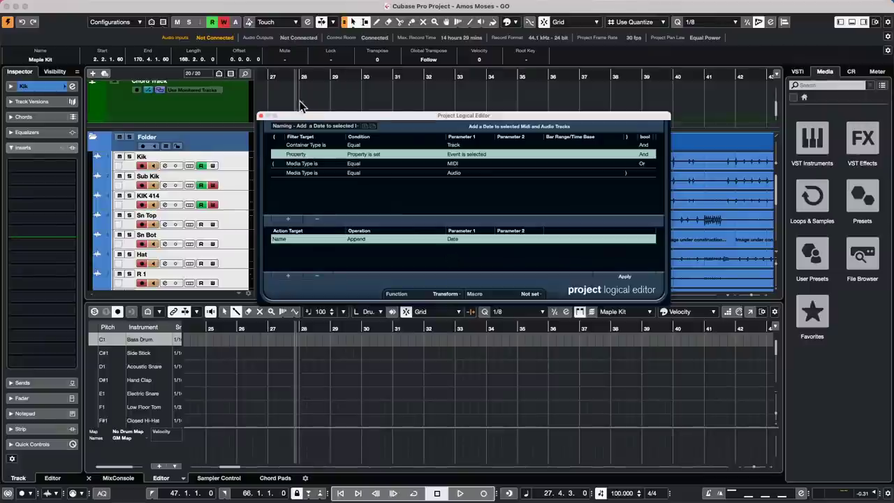
Close the Project Logical Editor and open Edit > Key Commands.
{"action": "left_click", "coordinate": [261, 116]}
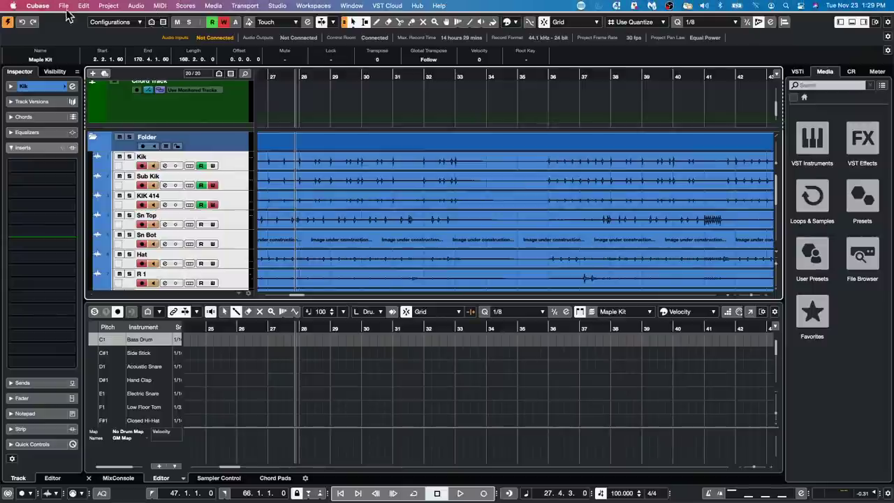
{"action": "left_click", "coordinate": [83, 6]}
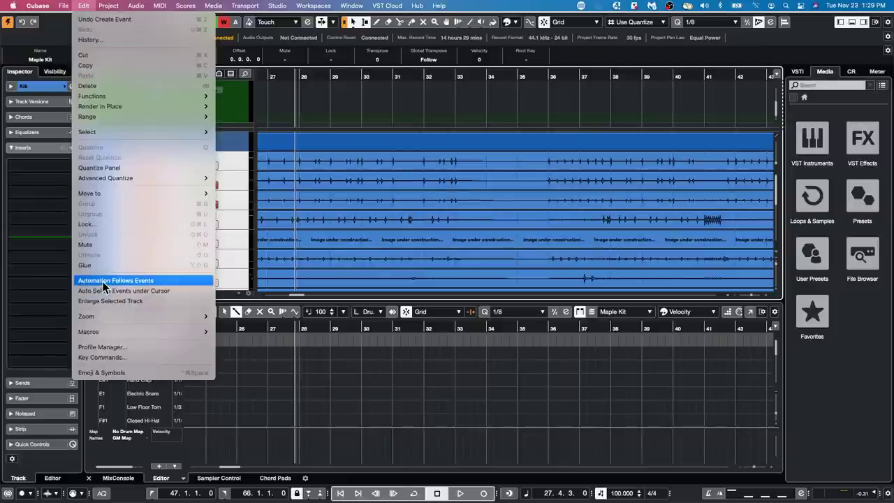
{"action": "mouse_move", "coordinate": [119, 336]}
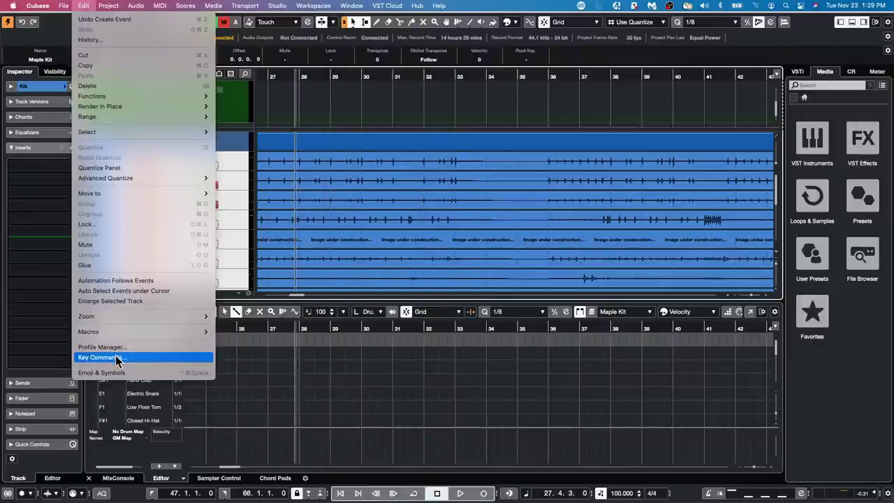
{"action": "left_click", "coordinate": [116, 357]}
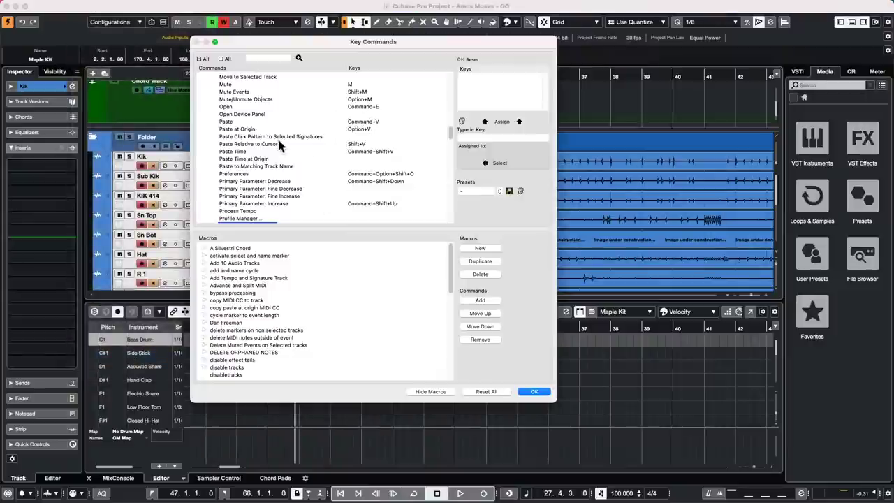
Collapse Edit, select Undo Zoom under the Zoom category, focus its Type in Key field, then confirm with OK.
{"action": "scroll", "coordinate": [283, 143], "scroll_direction": "up", "scroll_amount": 5}
{"action": "left_click", "coordinate": [203, 189]}
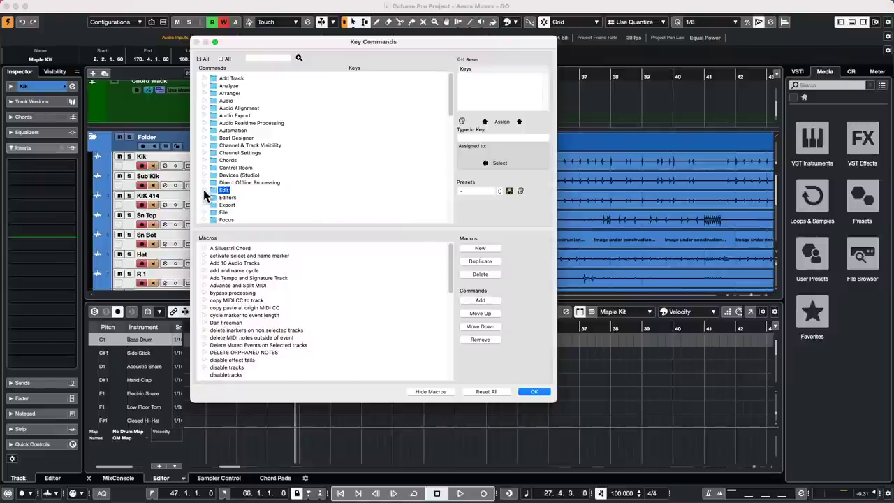
{"action": "scroll", "coordinate": [246, 180], "scroll_direction": "down", "scroll_amount": 10}
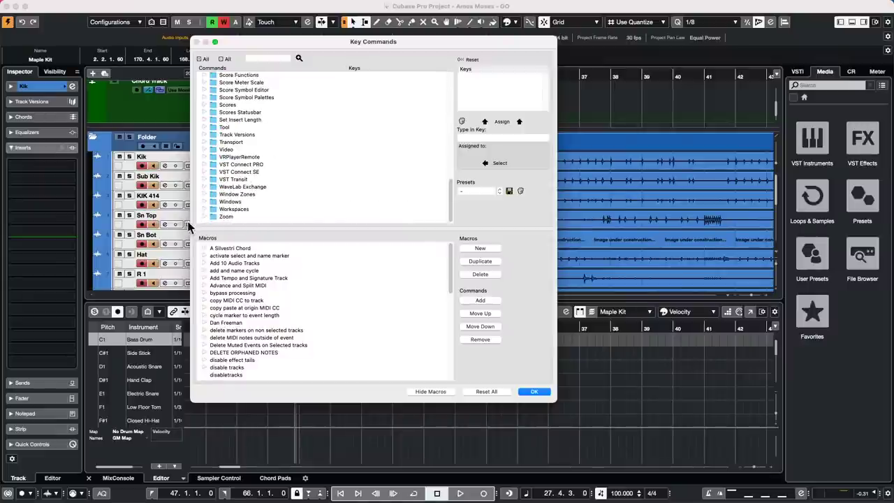
{"action": "left_click", "coordinate": [202, 215]}
{"action": "scroll", "coordinate": [267, 186], "scroll_direction": "down", "scroll_amount": 2}
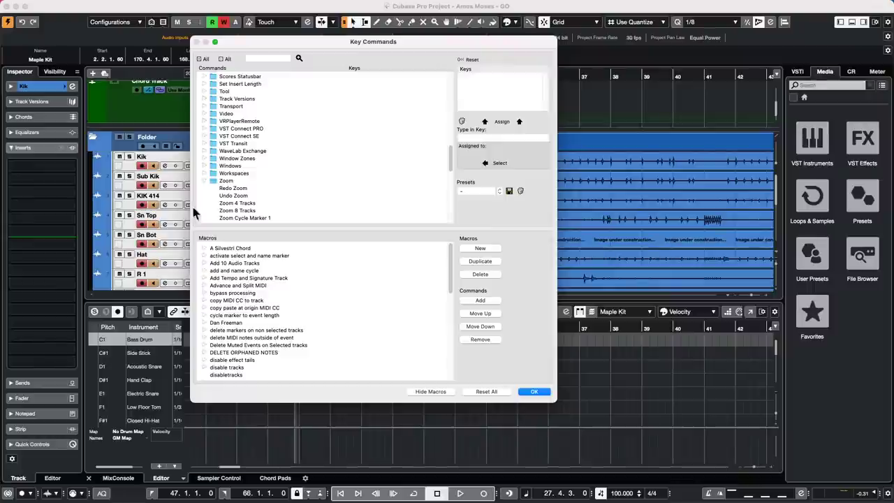
{"action": "left_click", "coordinate": [243, 197]}
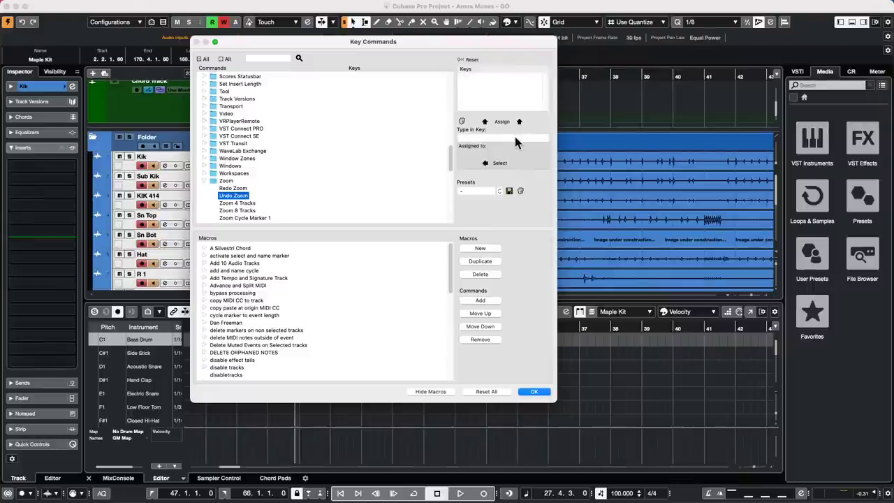
{"action": "left_click", "coordinate": [514, 140]}
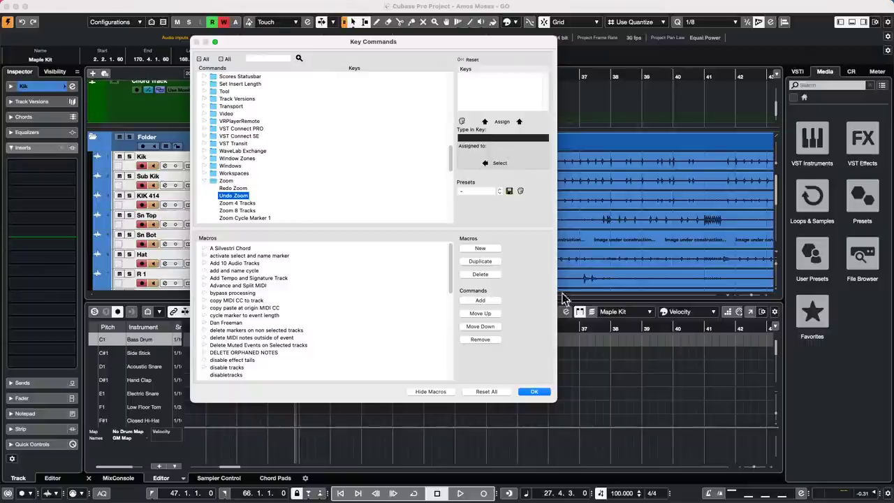
{"action": "left_click", "coordinate": [544, 392]}
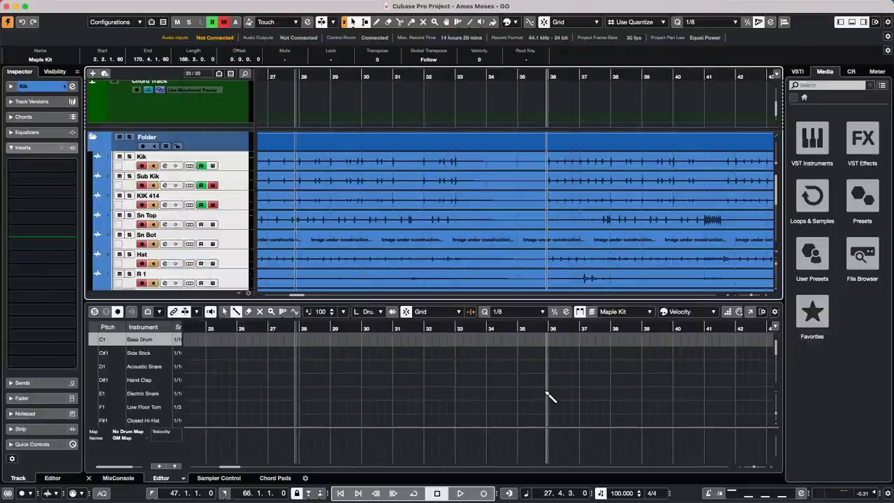
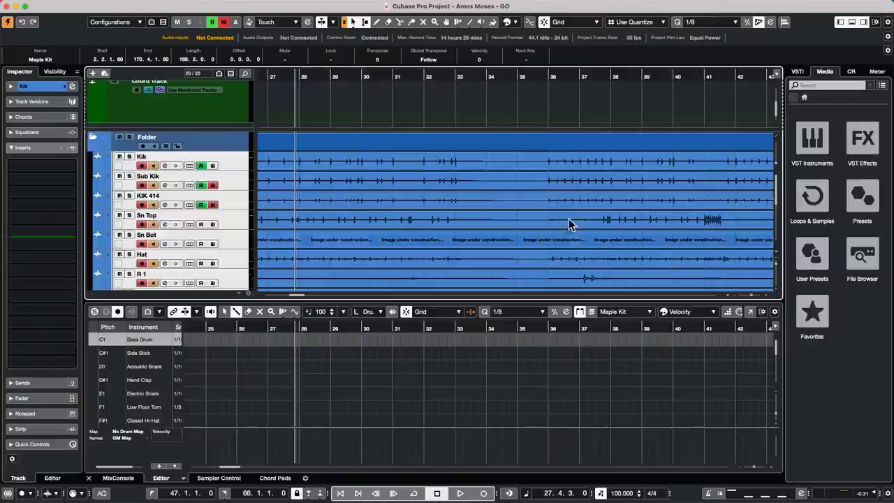
Zoom out to the whole arrangement and start playback from around bar 97.
{"action": "left_click", "coordinate": [367, 76]}
{"action": "left_click_drag", "start_coordinate": [366, 76], "coordinate": [359, 46]}
{"action": "left_click", "coordinate": [573, 78]}
{"action": "key", "text": "space"}
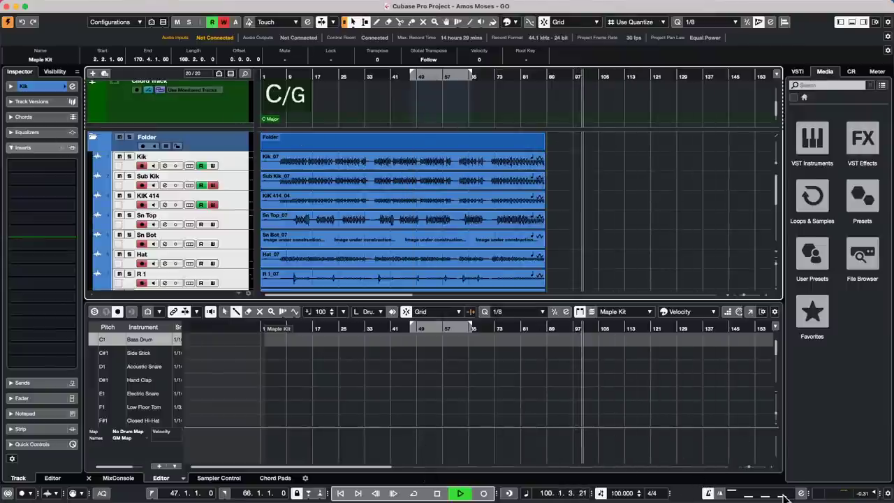
Open the metronome click pattern editor and expand the Transport's click pattern section.
{"action": "left_click", "coordinate": [761, 493]}
{"action": "left_click", "coordinate": [727, 455]}
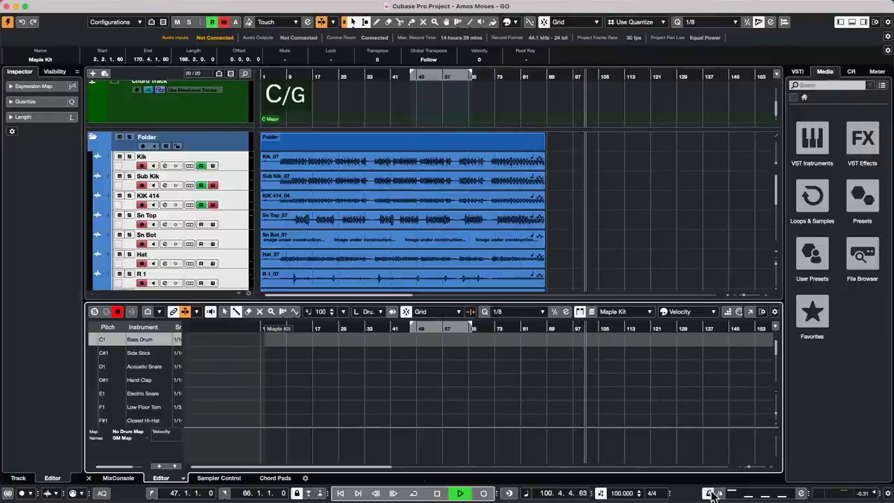
{"action": "left_click", "coordinate": [809, 493]}
{"action": "left_click", "coordinate": [808, 494]}
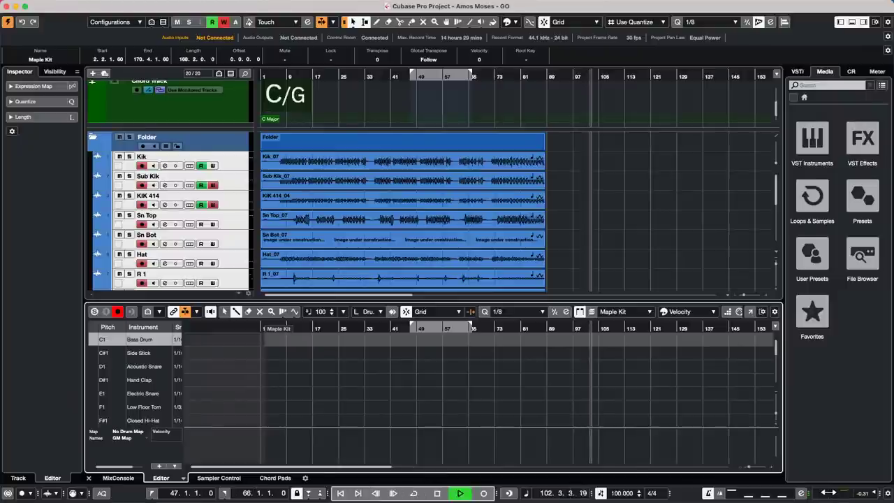
{"action": "left_click", "coordinate": [808, 494]}
{"action": "left_click", "coordinate": [808, 493]}
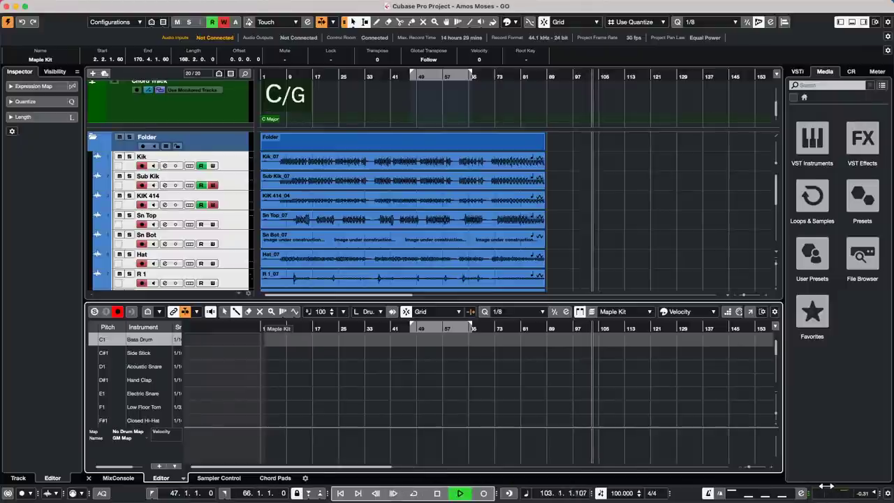
Try the Half Tempo, Double Tempo and As 6/8 metronome click patterns.
{"action": "left_click", "coordinate": [756, 498]}
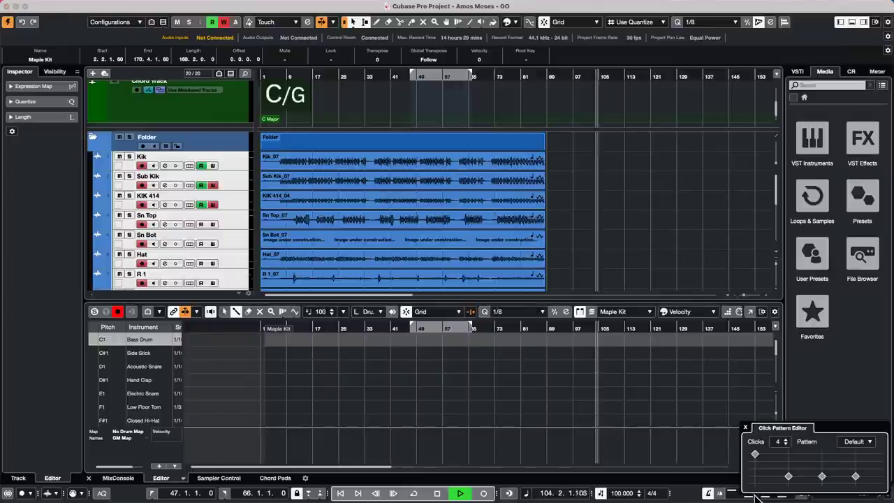
{"action": "left_click", "coordinate": [862, 443]}
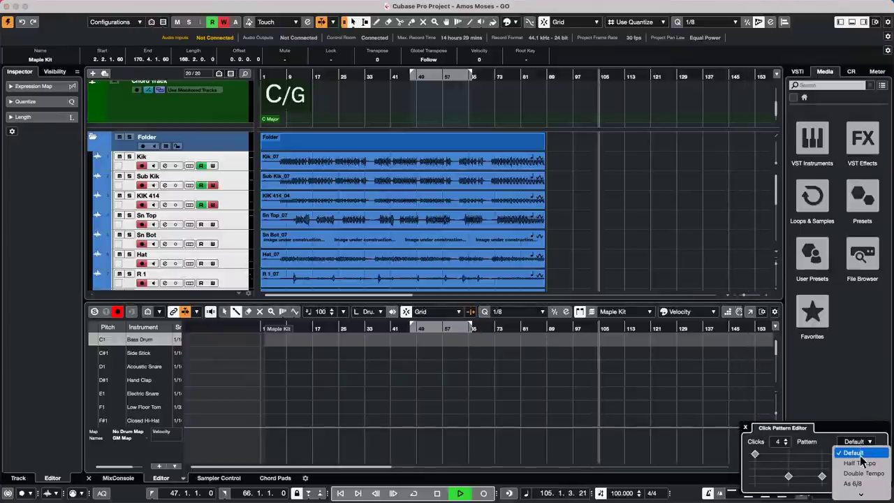
{"action": "left_click", "coordinate": [860, 463]}
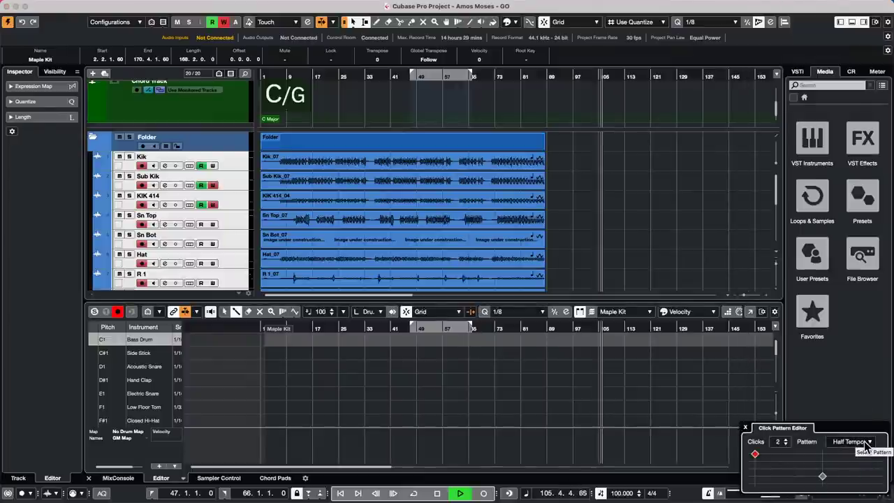
{"action": "left_click", "coordinate": [869, 443]}
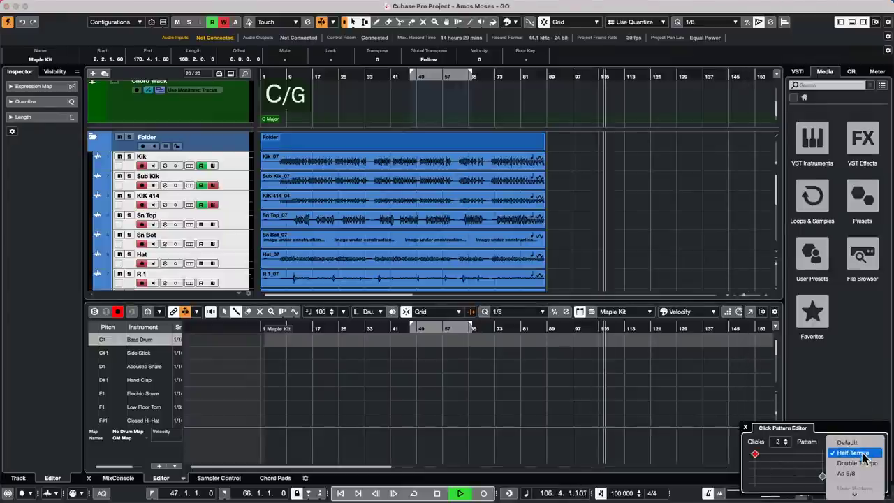
{"action": "left_click", "coordinate": [861, 469]}
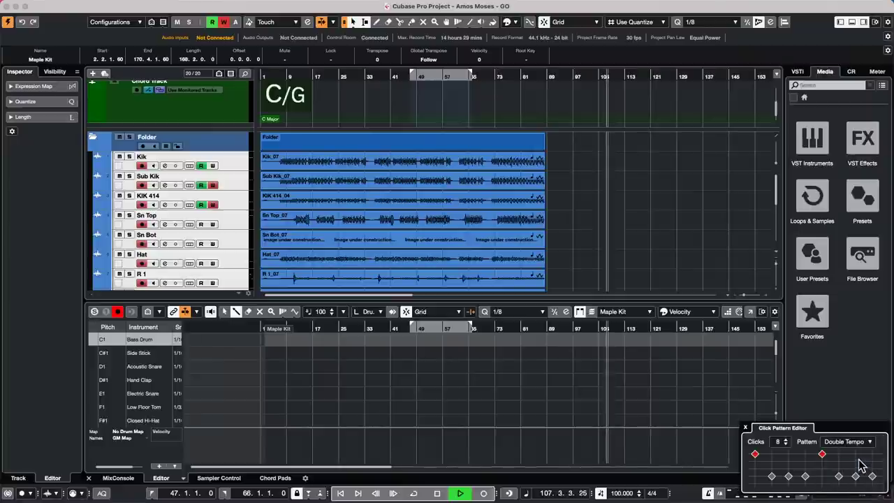
{"action": "left_click", "coordinate": [864, 443]}
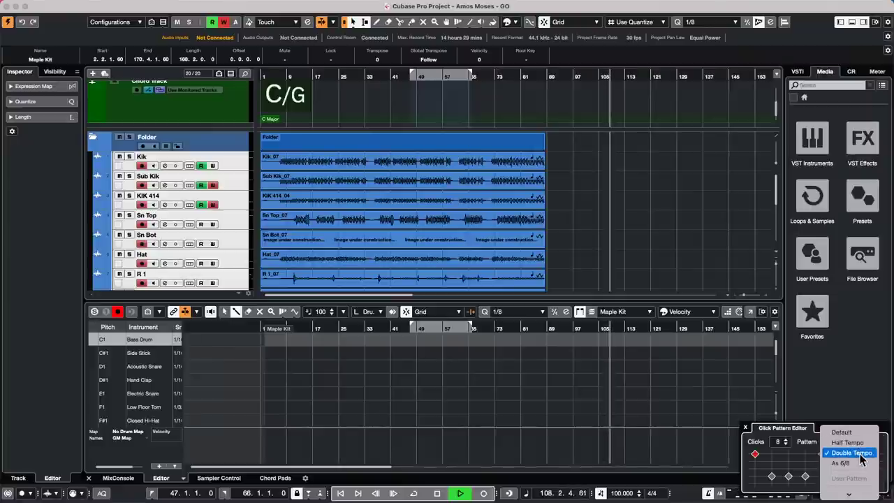
{"action": "left_click", "coordinate": [852, 462]}
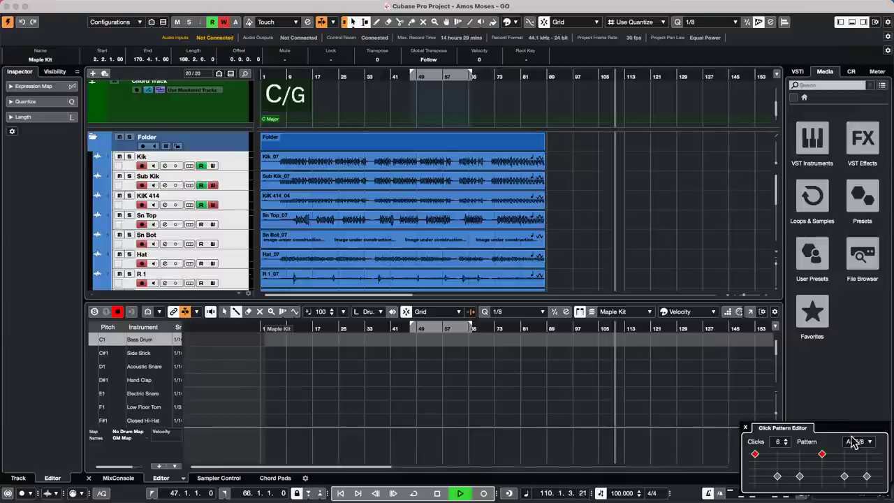
Return the click to the Default pattern and close the click pattern editor.
{"action": "left_click", "coordinate": [854, 440]}
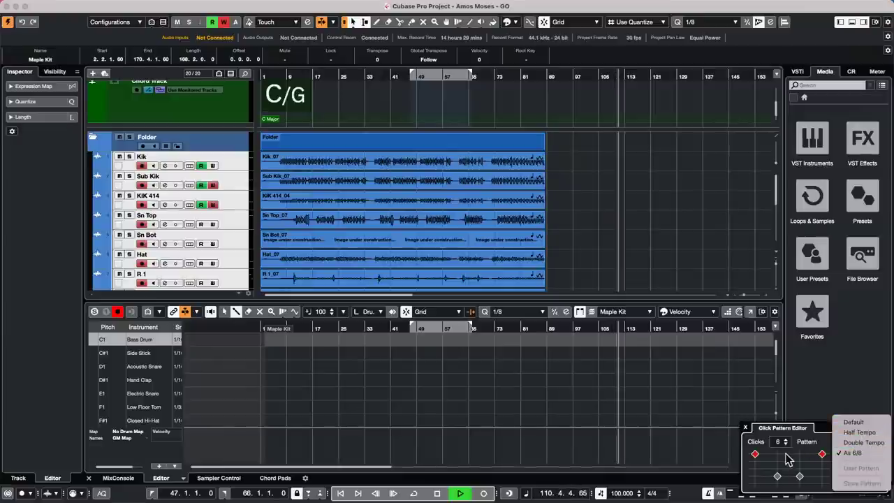
{"action": "left_click", "coordinate": [720, 445]}
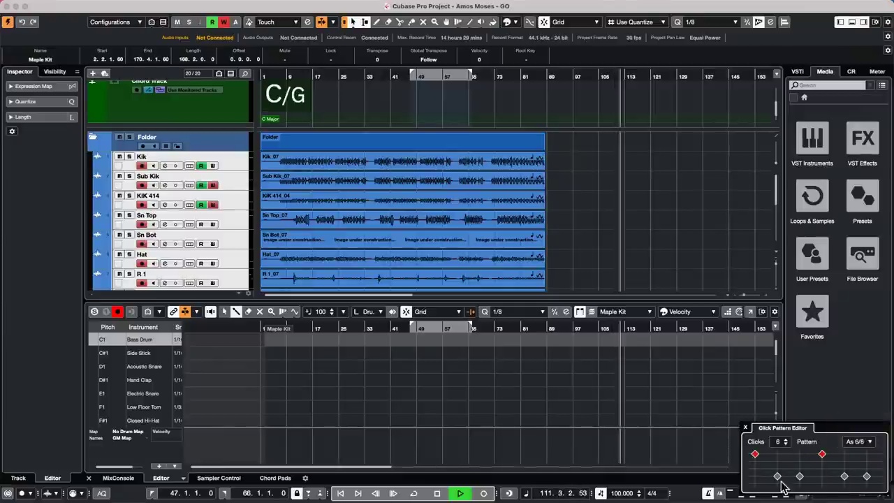
{"action": "left_click", "coordinate": [871, 442]}
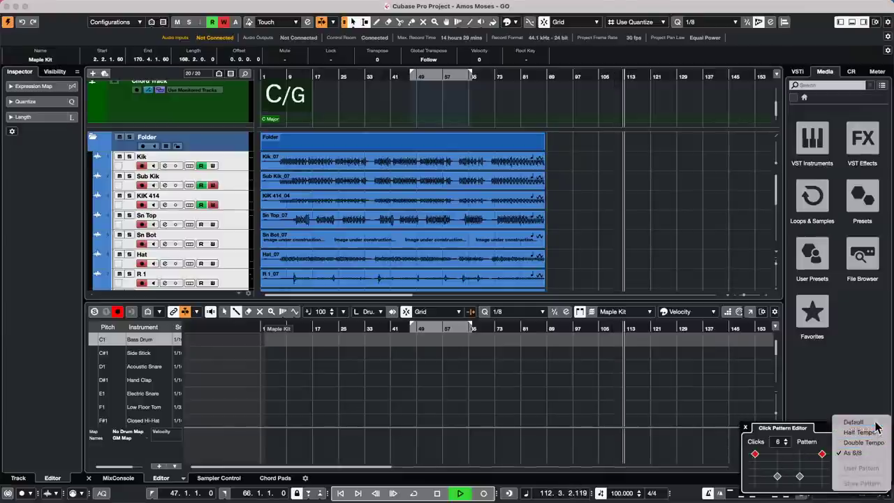
{"action": "left_click", "coordinate": [876, 422]}
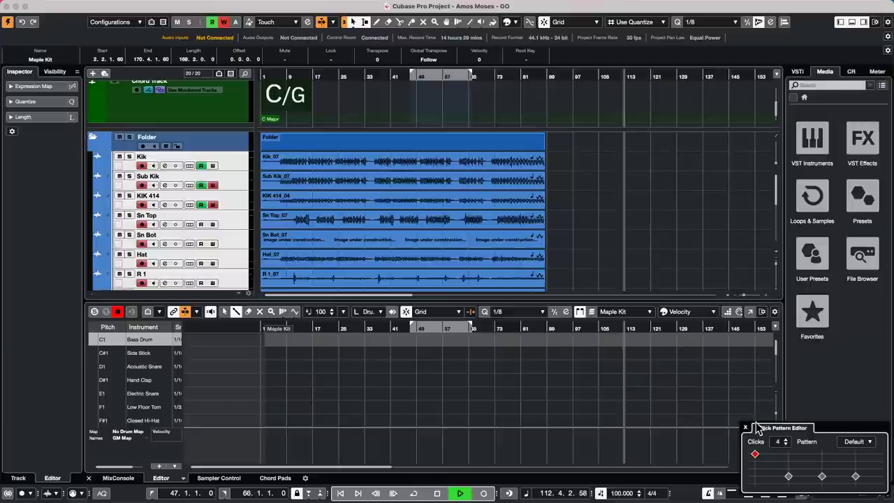
{"action": "left_click", "coordinate": [689, 457]}
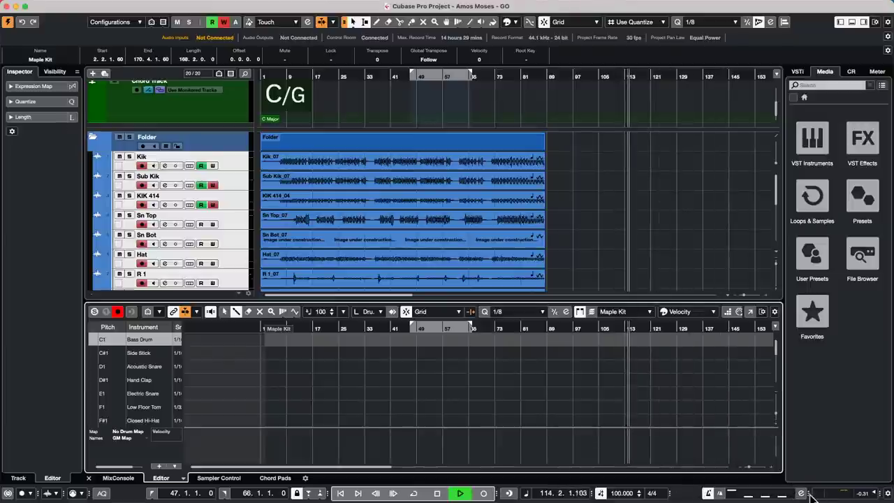
Collapse the click section and add a Signature track with a 4/4 event below Sn Bot.
{"action": "left_click_drag", "start_coordinate": [809, 494], "coordinate": [759, 495]}
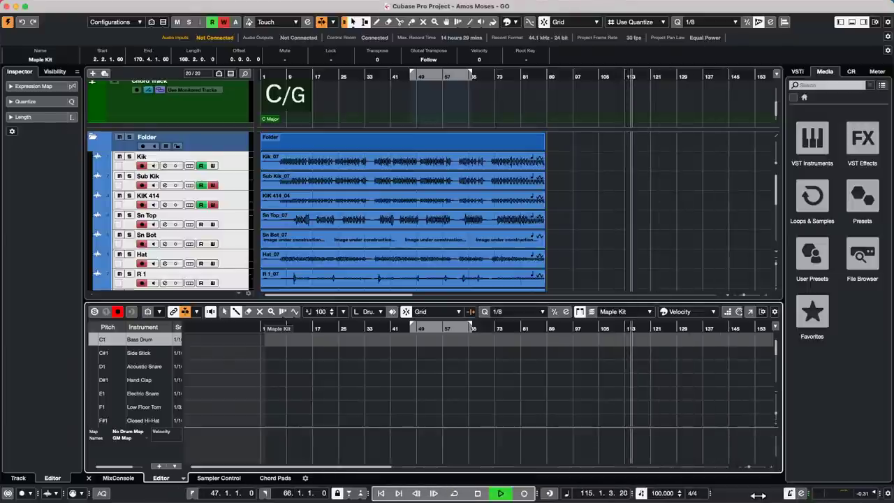
{"action": "right_click", "coordinate": [231, 239]}
{"action": "mouse_move", "coordinate": [312, 248]}
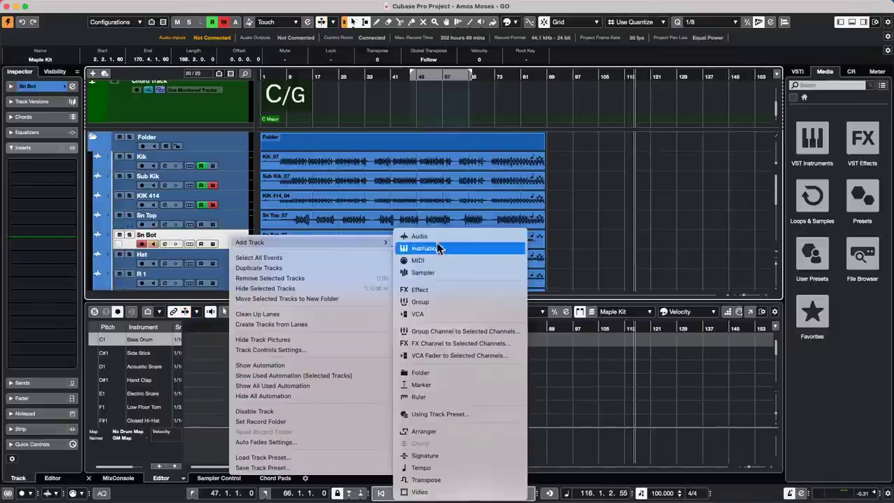
{"action": "left_click", "coordinate": [463, 457]}
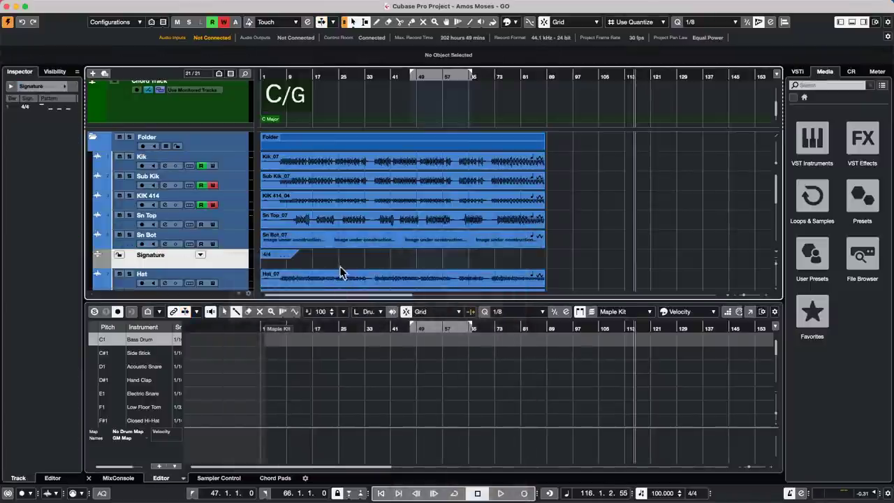
{"action": "left_click", "coordinate": [272, 255]}
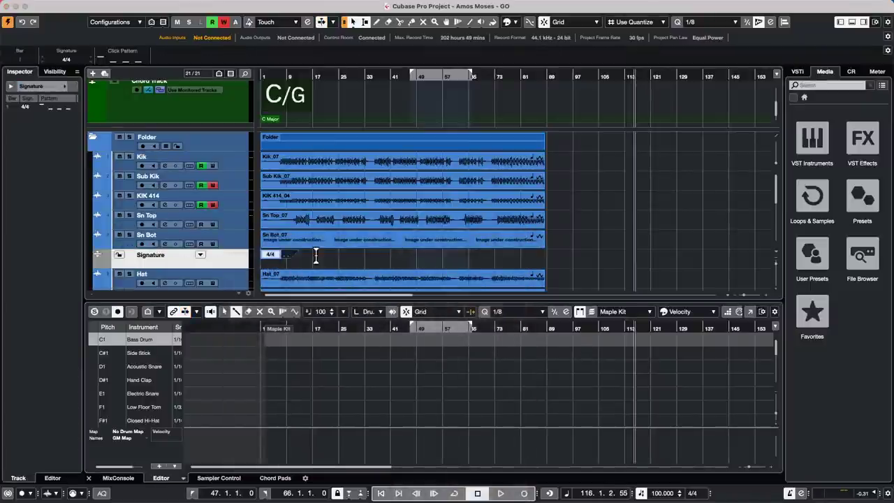
{"action": "left_click", "coordinate": [323, 256]}
Select the 4/4 signature event and view its click pattern, keeping it on Default.
{"action": "left_click", "coordinate": [279, 256]}
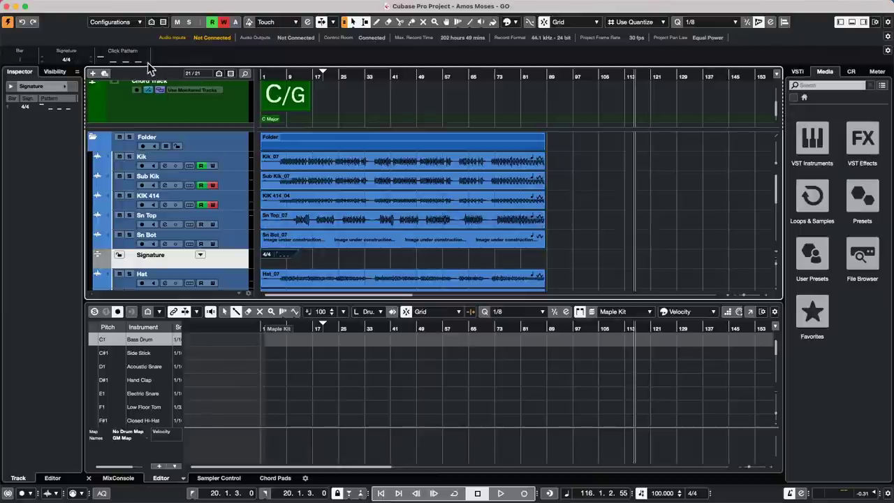
{"action": "left_click", "coordinate": [143, 60]}
{"action": "left_click", "coordinate": [227, 84]}
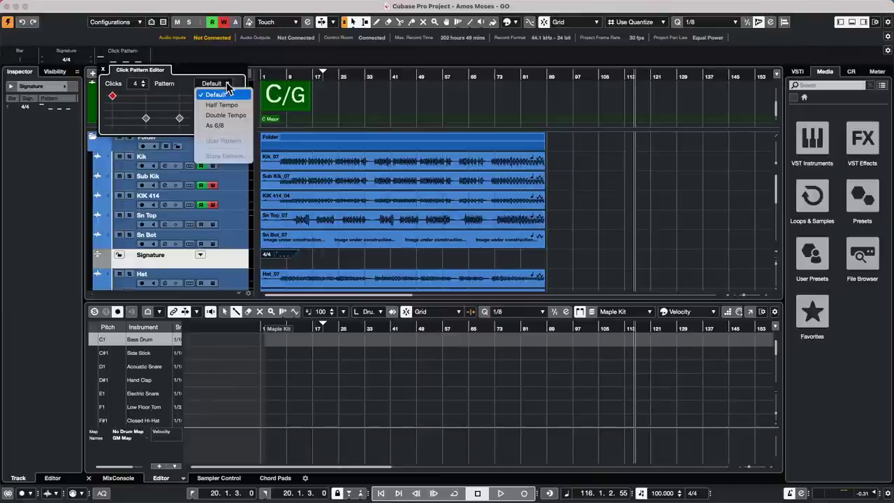
{"action": "left_click", "coordinate": [442, 114]}
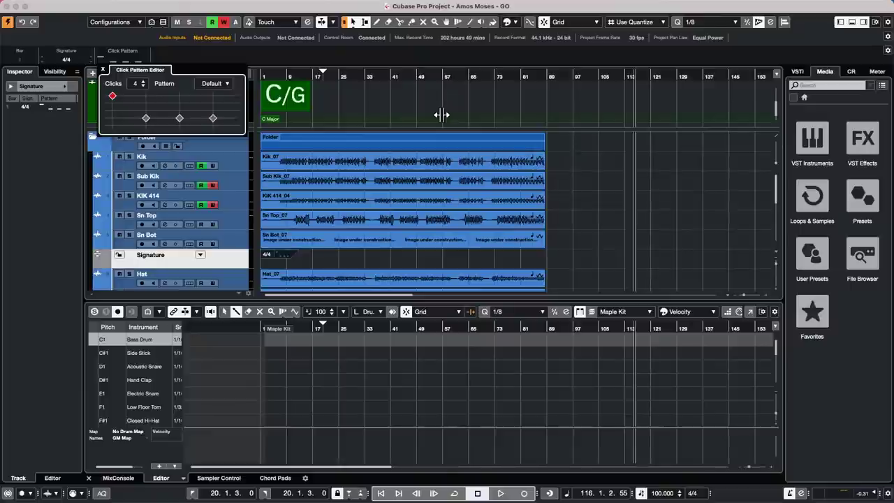
Solo and audition the Bass track from bar 21, then bring up Direct Offline Processing for it.
{"action": "left_click", "coordinate": [366, 184]}
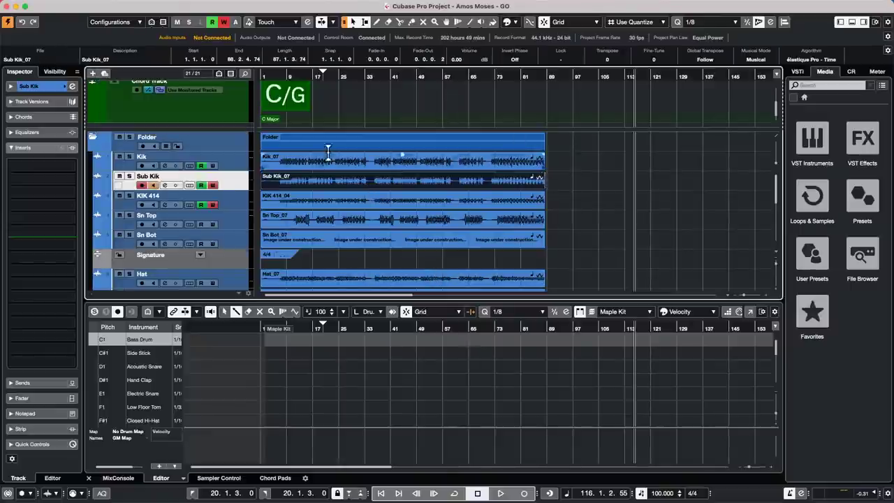
{"action": "scroll", "coordinate": [373, 219], "scroll_direction": "down", "scroll_amount": 5}
{"action": "left_click", "coordinate": [373, 200]}
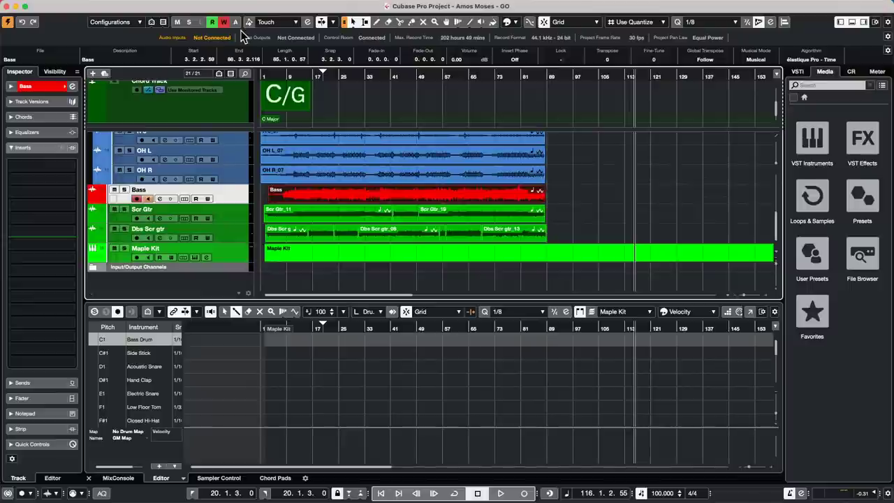
{"action": "left_click", "coordinate": [326, 76]}
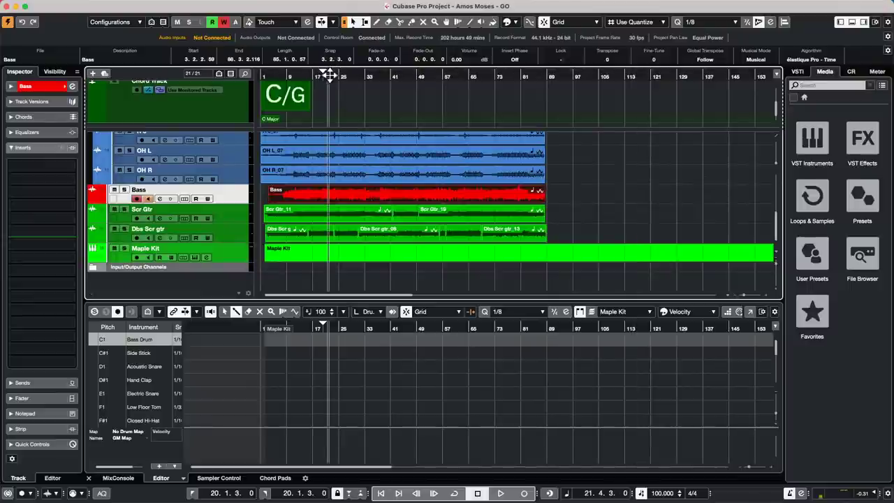
{"action": "key", "text": "space"}
{"action": "left_click", "coordinate": [124, 190]}
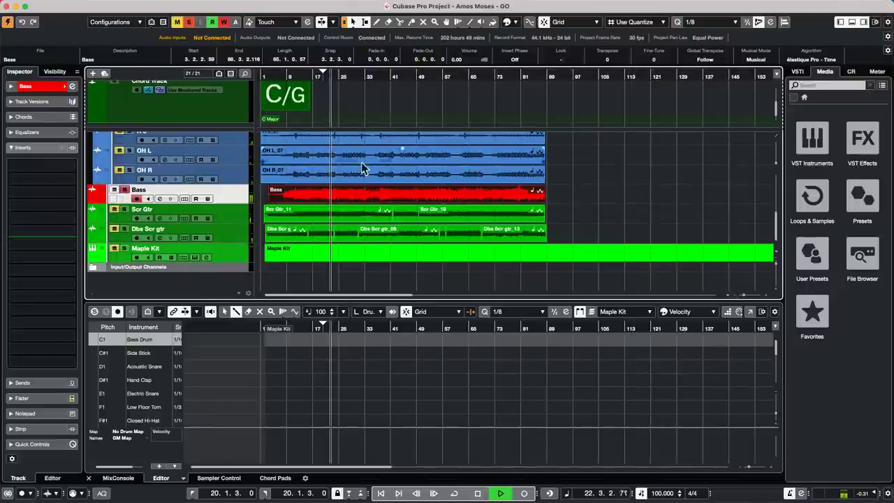
{"action": "key", "text": "space"}
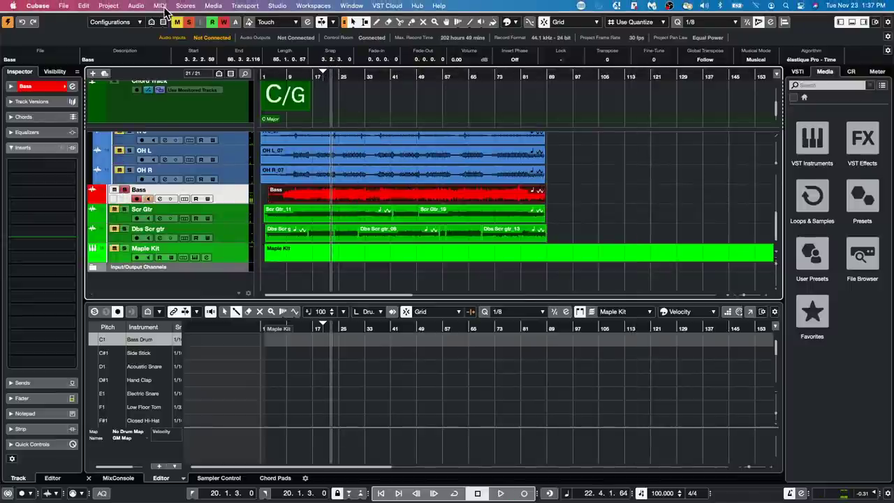
{"action": "left_click", "coordinate": [136, 6]}
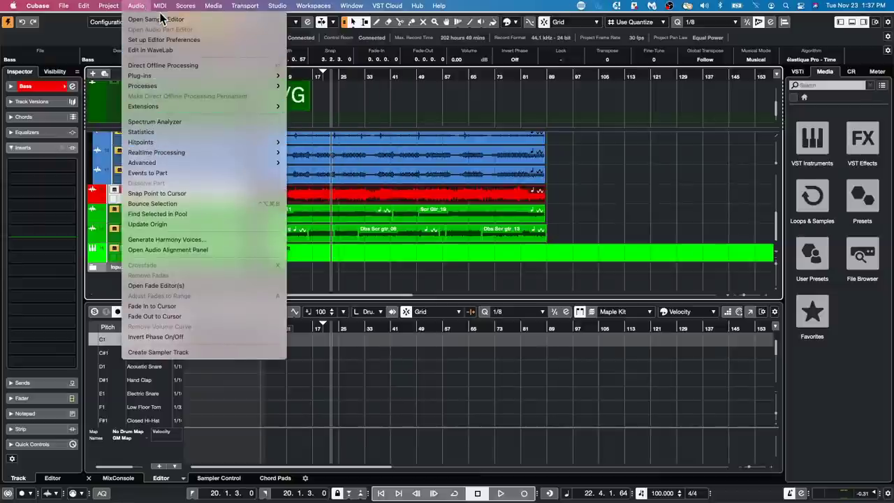
{"action": "left_click", "coordinate": [155, 65]}
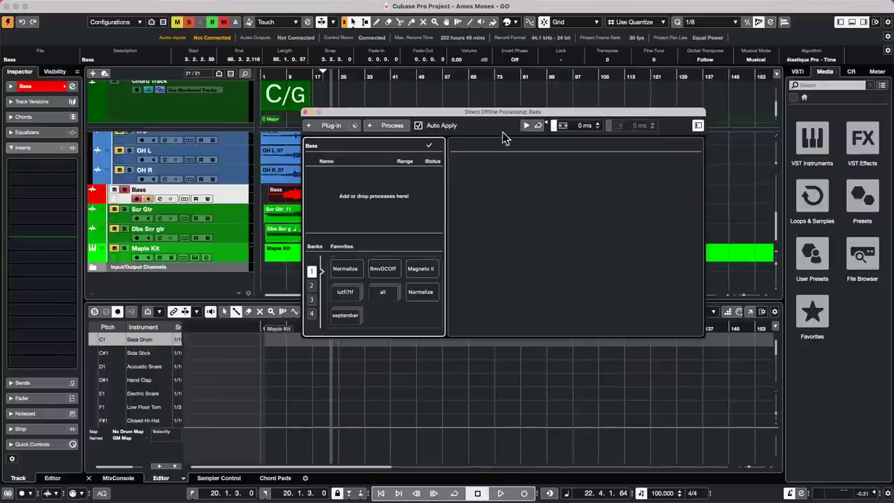
Add a Flanger to the Bass event and preview the flanged bass.
{"action": "left_click", "coordinate": [391, 127]}
{"action": "left_click", "coordinate": [349, 187]}
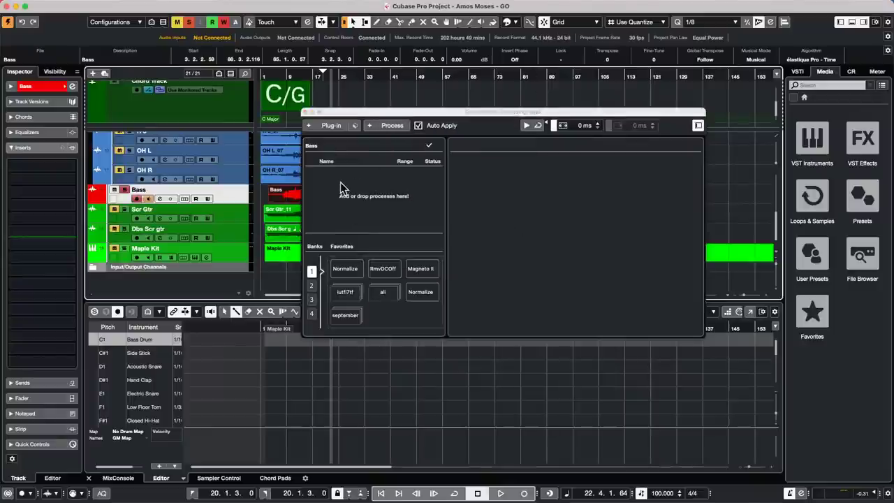
{"action": "left_click", "coordinate": [338, 126]}
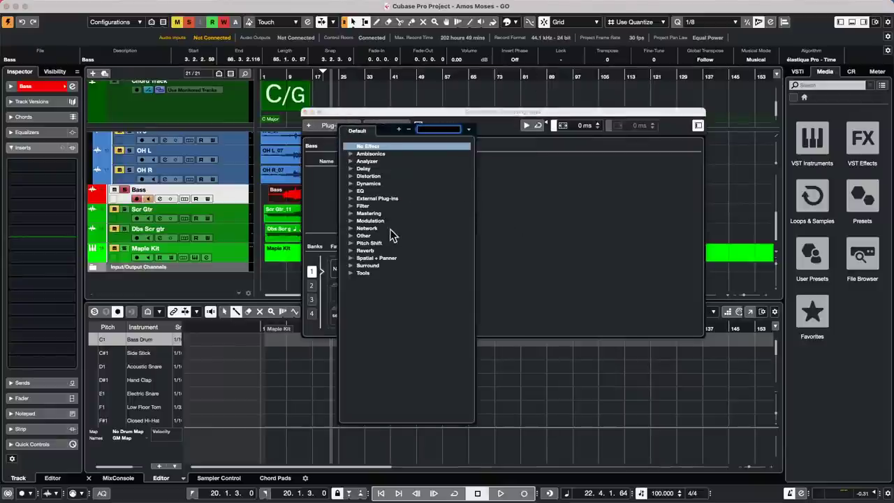
{"action": "left_click", "coordinate": [351, 221]}
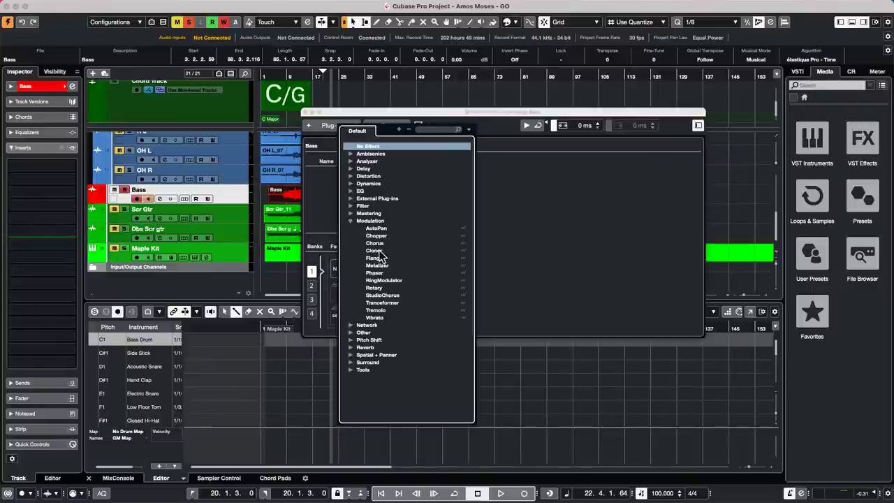
{"action": "left_click", "coordinate": [377, 257]}
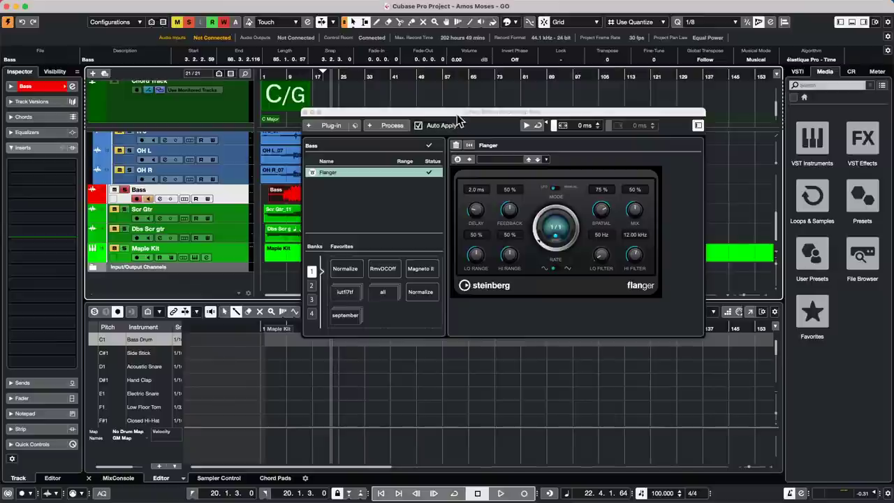
{"action": "left_click_drag", "start_coordinate": [454, 113], "coordinate": [569, 158]}
{"action": "key", "text": "space"}
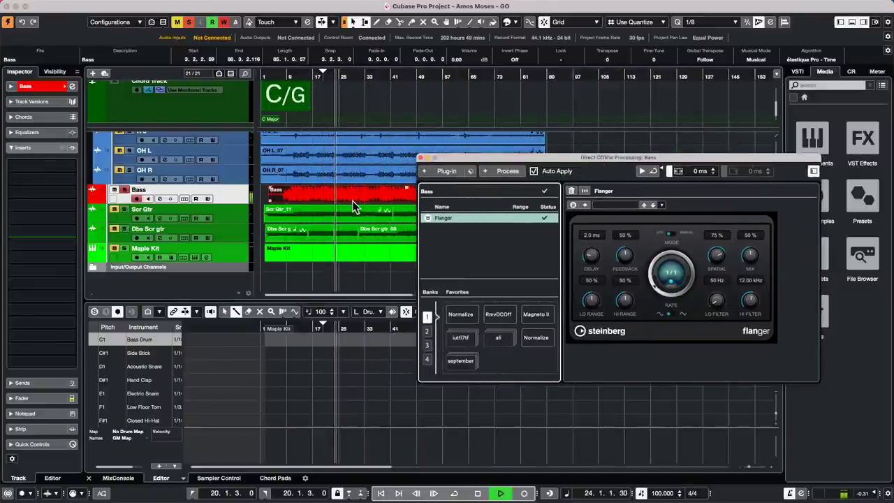
{"action": "key", "text": "space"}
Apply MonoDelay to the Bass range from bar 23.4 to 24.2.
{"action": "left_click_drag", "start_coordinate": [349, 68], "coordinate": [323, 228]}
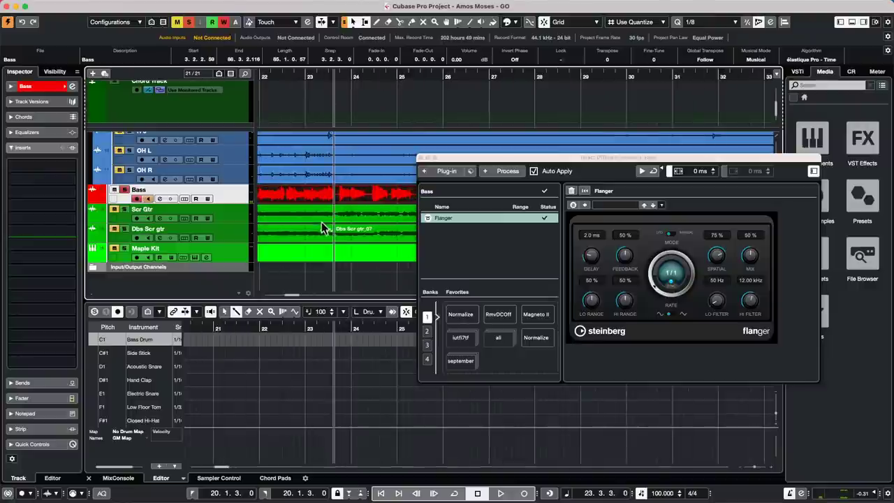
{"action": "left_click", "coordinate": [338, 188]}
{"action": "left_click_drag", "start_coordinate": [337, 188], "coordinate": [371, 190]}
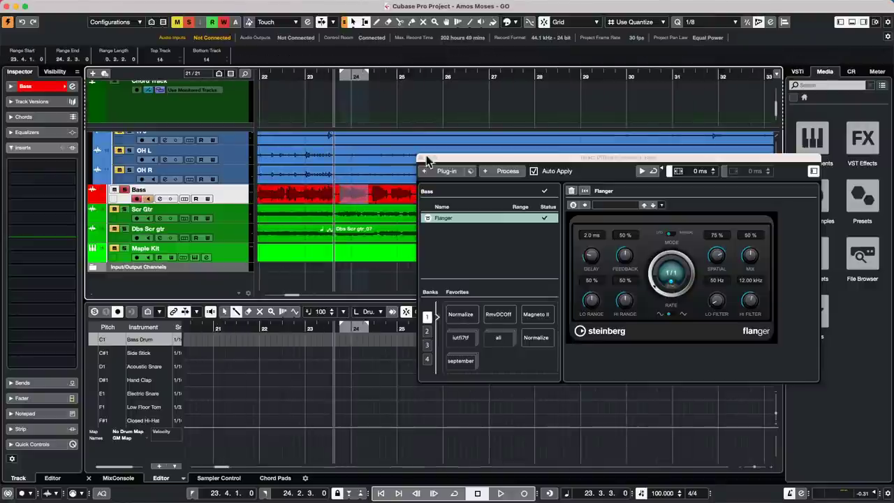
{"action": "left_click", "coordinate": [447, 172]}
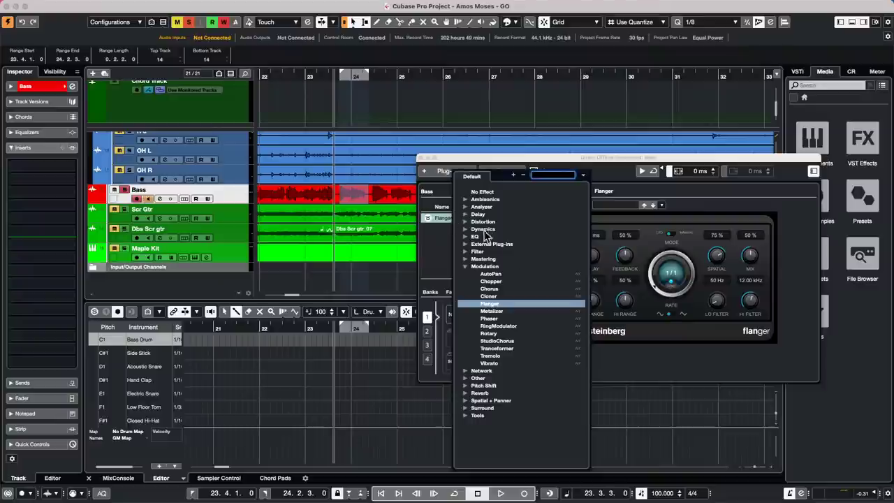
{"action": "left_click", "coordinate": [467, 214]}
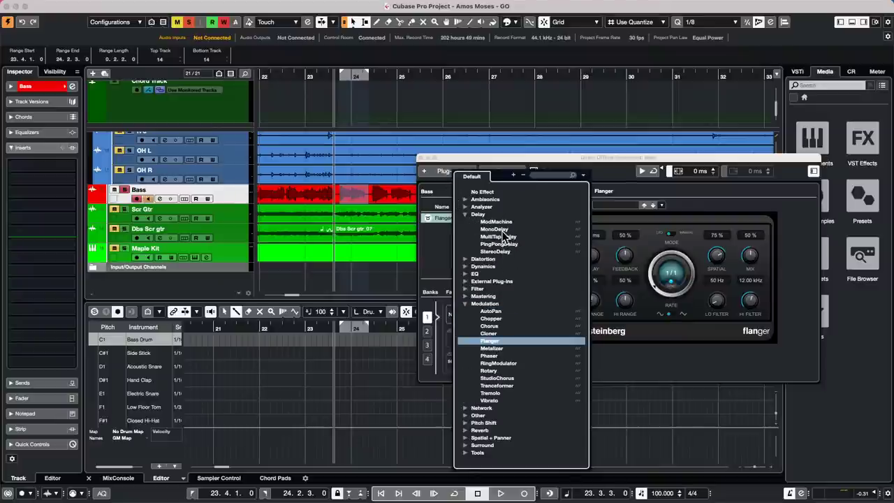
{"action": "left_click", "coordinate": [502, 229]}
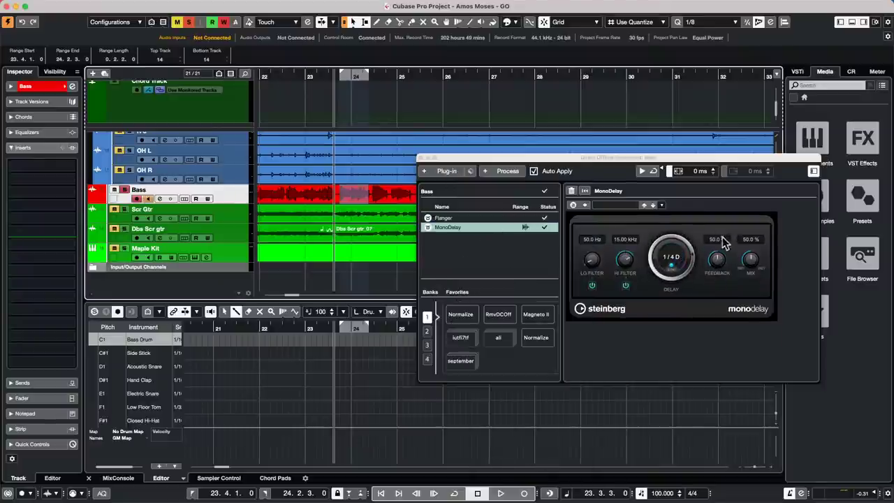
Play back the delayed bass from about bar 23, then select roughly bars 25 to 27.
{"action": "left_click", "coordinate": [375, 127]}
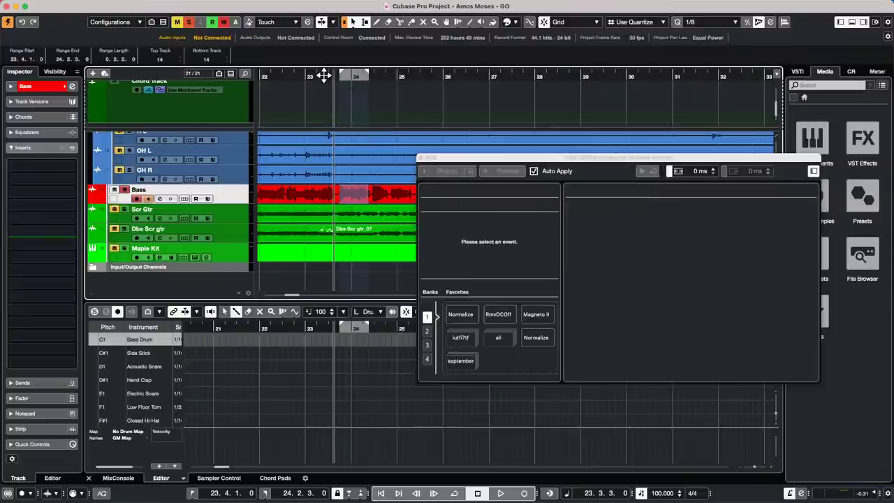
{"action": "left_click_drag", "start_coordinate": [326, 74], "coordinate": [296, 75]}
{"action": "key", "text": "space"}
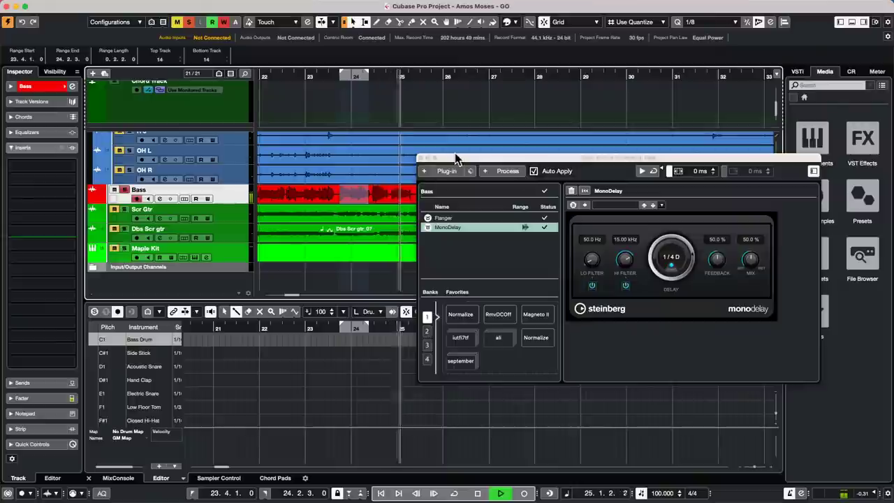
{"action": "left_click_drag", "start_coordinate": [459, 156], "coordinate": [486, 284]}
{"action": "left_click_drag", "start_coordinate": [419, 194], "coordinate": [495, 194]}
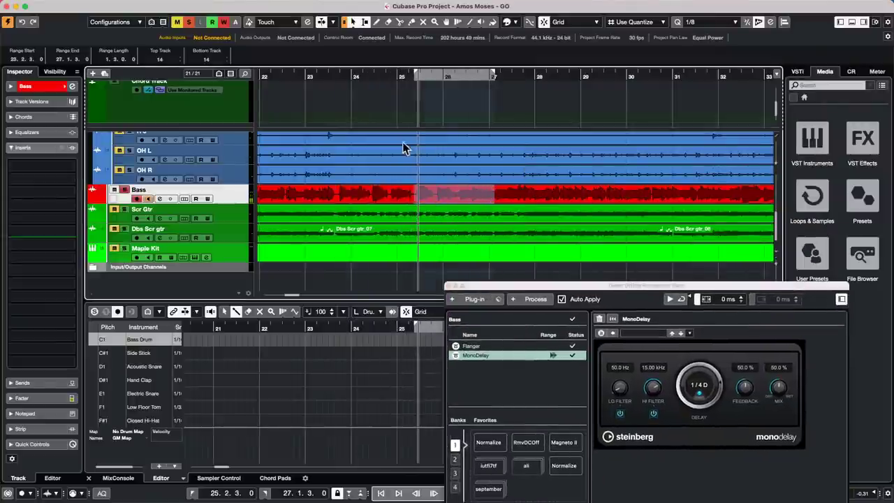
Reverse the Bass range 25.2.3–27.1.3 and listen from about bar 23.
{"action": "left_click", "coordinate": [533, 299]}
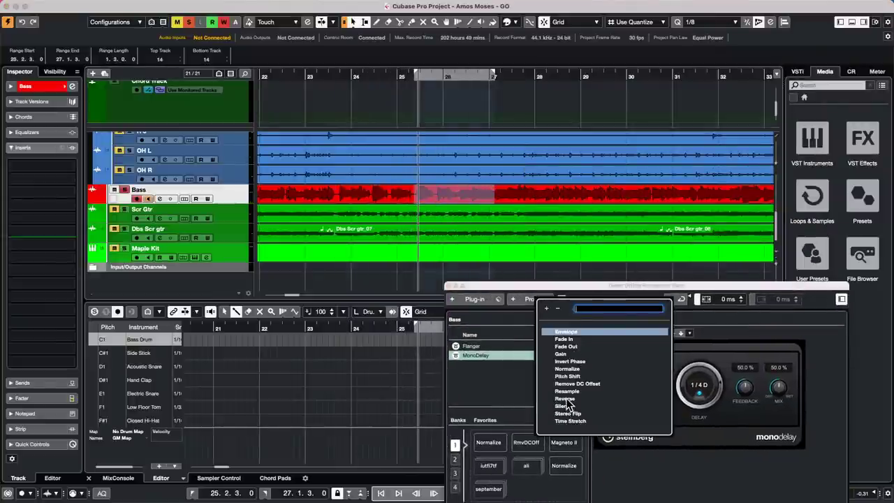
{"action": "left_click", "coordinate": [566, 398]}
{"action": "left_click_drag", "start_coordinate": [341, 74], "coordinate": [317, 75]}
{"action": "key", "text": "space"}
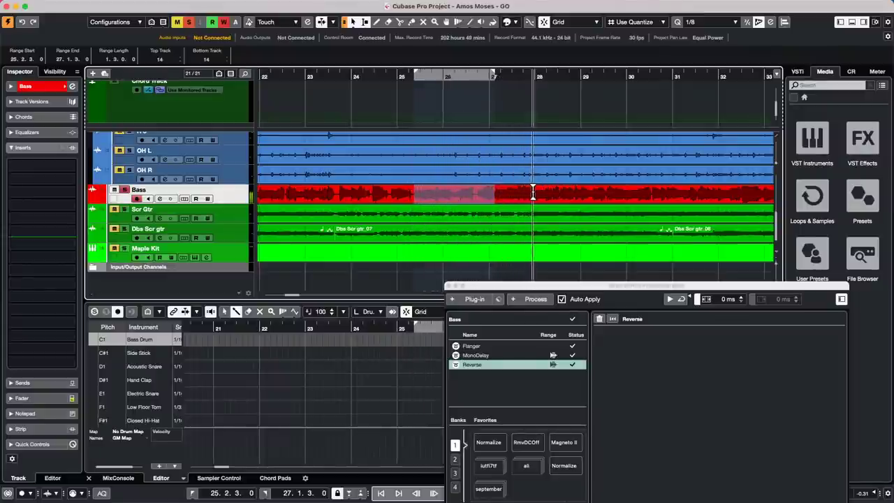
{"action": "left_click_drag", "start_coordinate": [539, 191], "coordinate": [663, 191]}
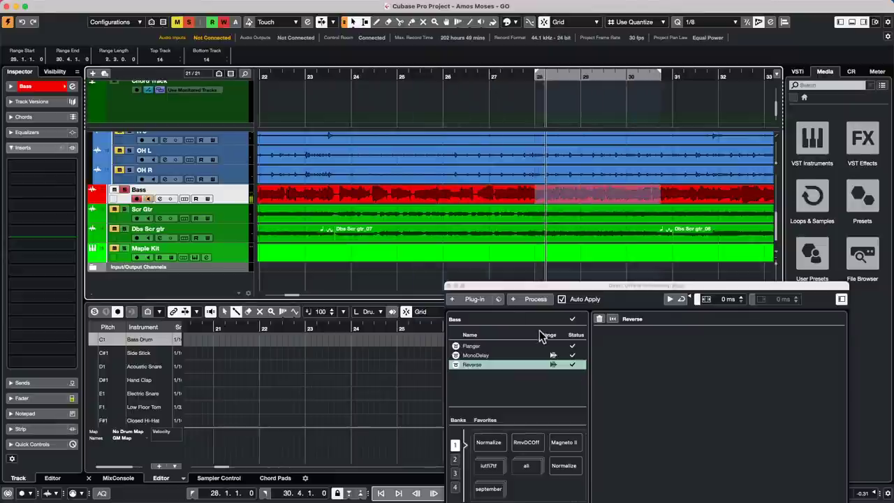
Apply a Fade Out to the Bass range 28.1.1–30.4.1 and audition from about bar 25.
{"action": "left_click", "coordinate": [535, 300]}
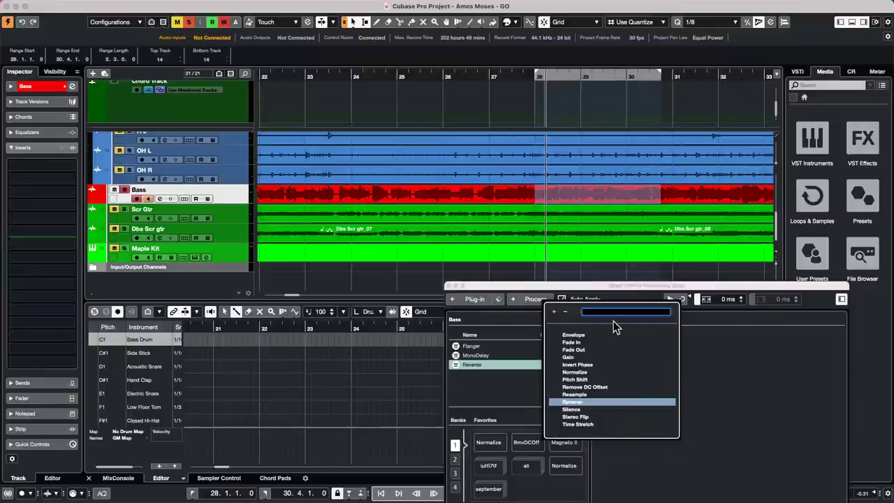
{"action": "left_click", "coordinate": [576, 350]}
{"action": "left_click", "coordinate": [545, 114]}
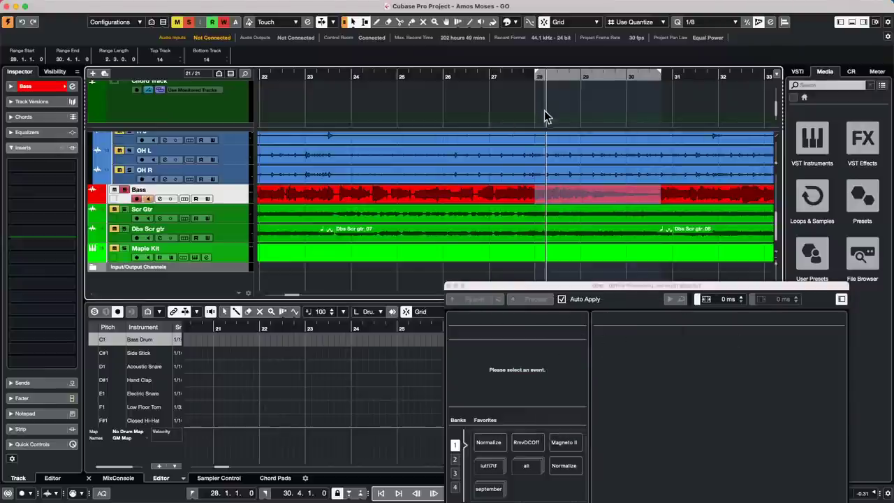
{"action": "left_click", "coordinate": [506, 78]}
{"action": "left_click", "coordinate": [424, 79]}
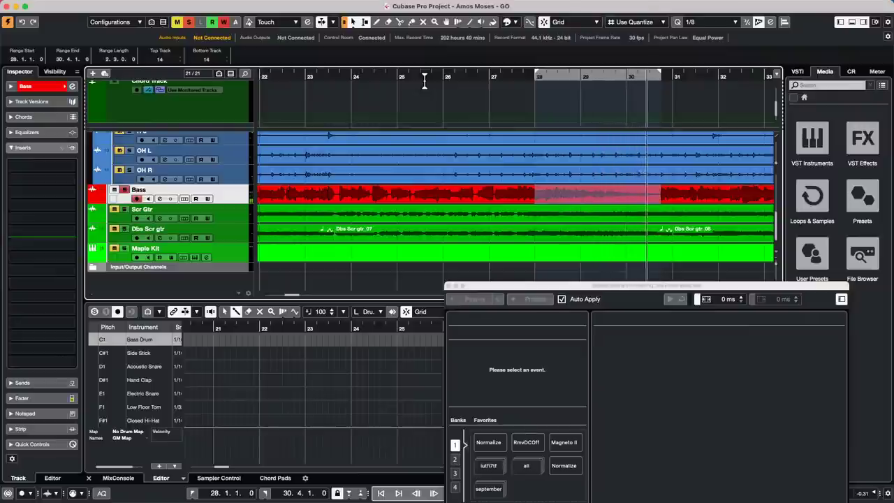
{"action": "key", "text": "space"}
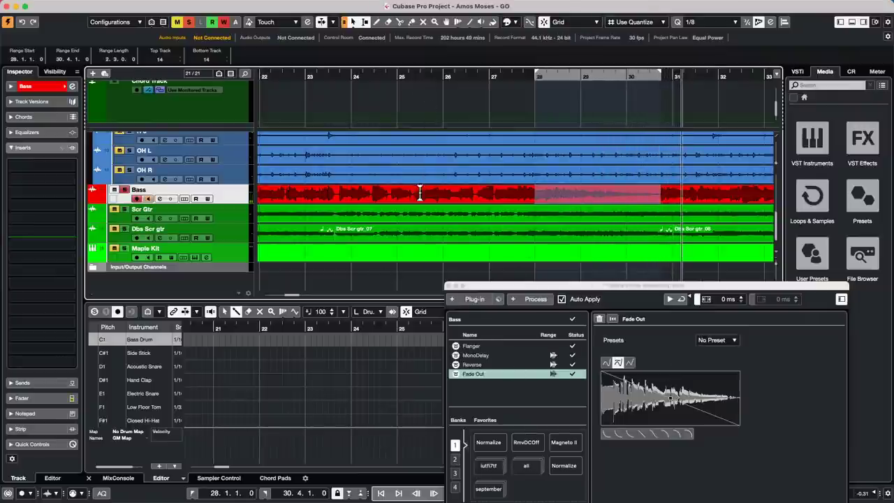
Delete all processes from the Bass event's Direct Offline Processing list.
{"action": "right_click", "coordinate": [499, 373]}
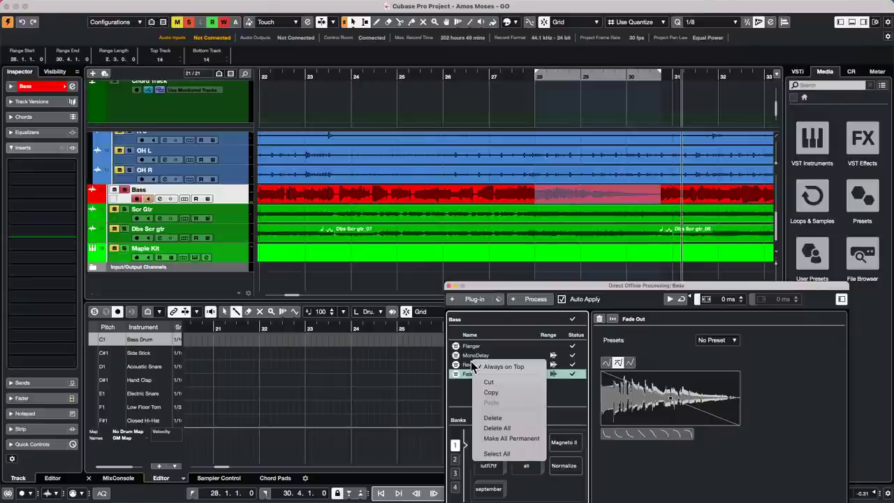
{"action": "left_click", "coordinate": [505, 428]}
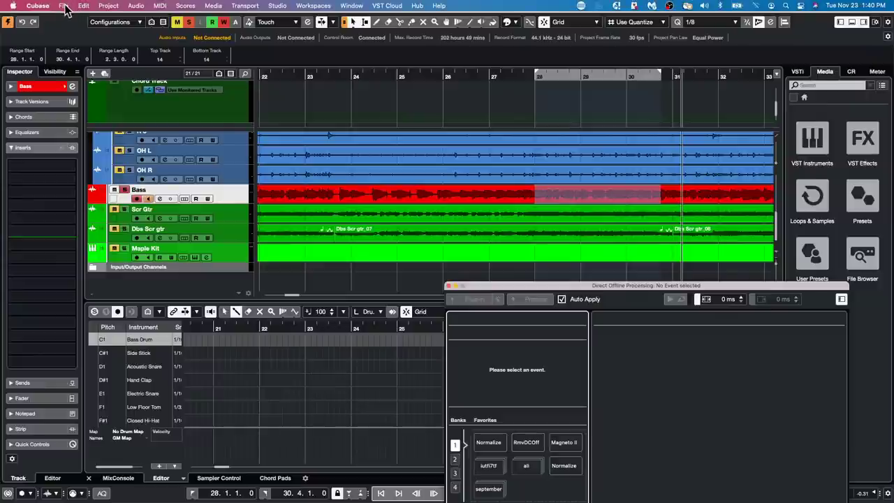
Glance through File > Import without choosing anything, then close the Direct Offline Processing window.
{"action": "left_click", "coordinate": [64, 5]}
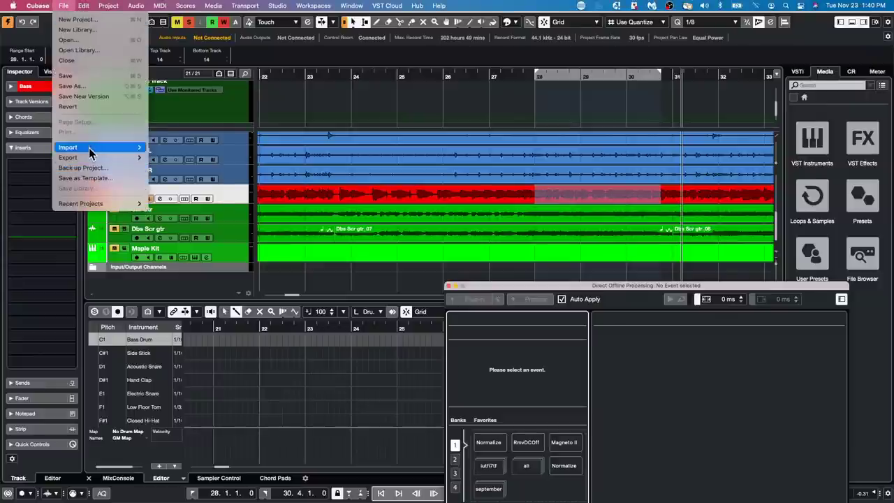
{"action": "mouse_move", "coordinate": [88, 147]}
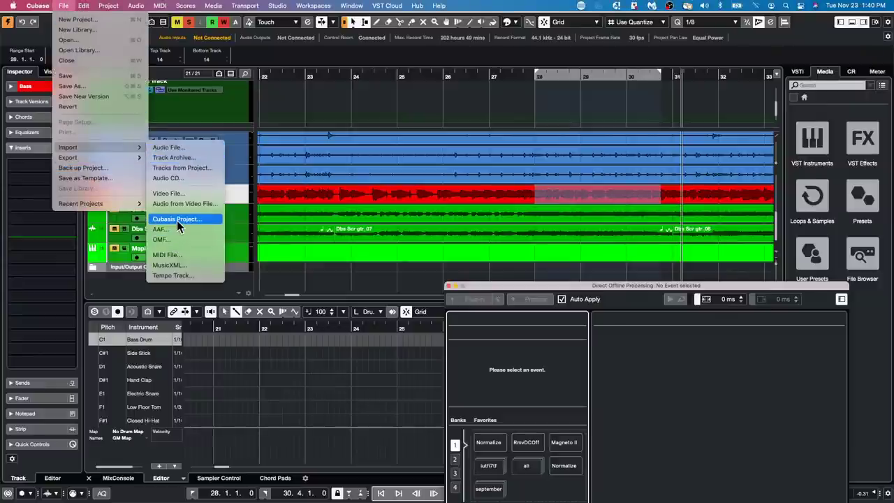
{"action": "left_click", "coordinate": [367, 165]}
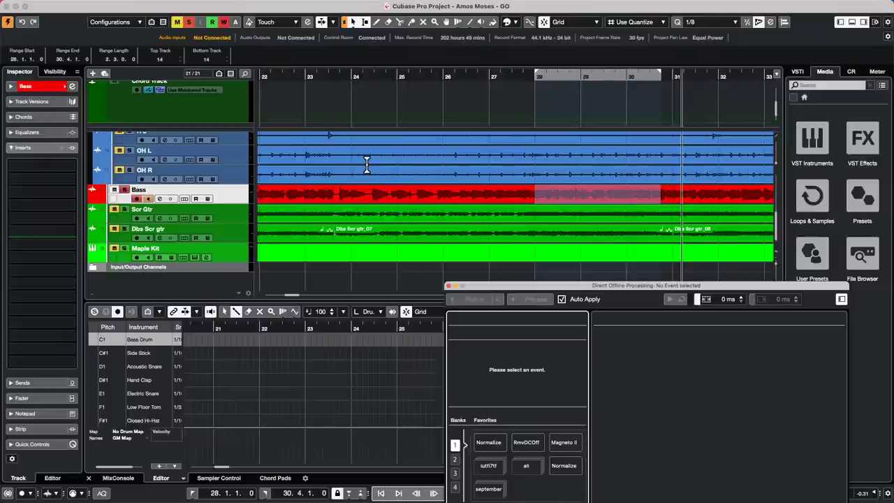
{"action": "left_click", "coordinate": [449, 287]}
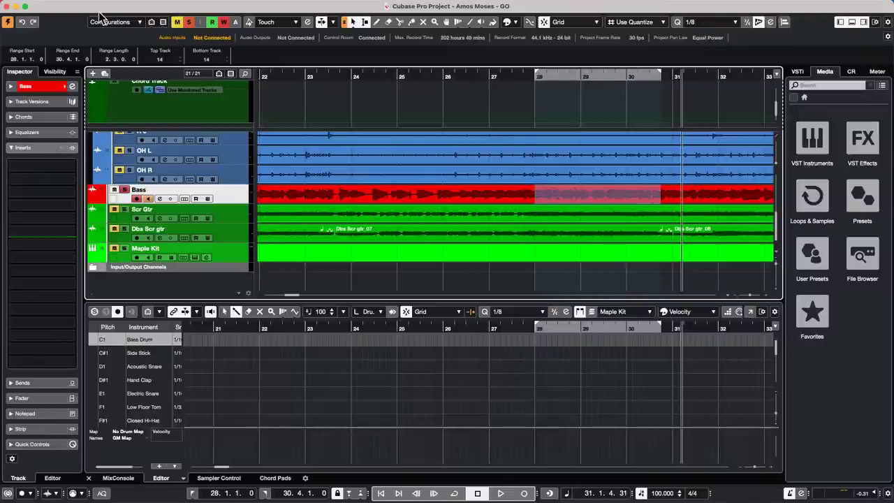
Zoom out to the whole project, move the playhead near bar 212, and lower the tempo to 99 BPM.
{"action": "left_click", "coordinate": [345, 66]}
{"action": "left_click_drag", "start_coordinate": [345, 66], "coordinate": [333, 9]}
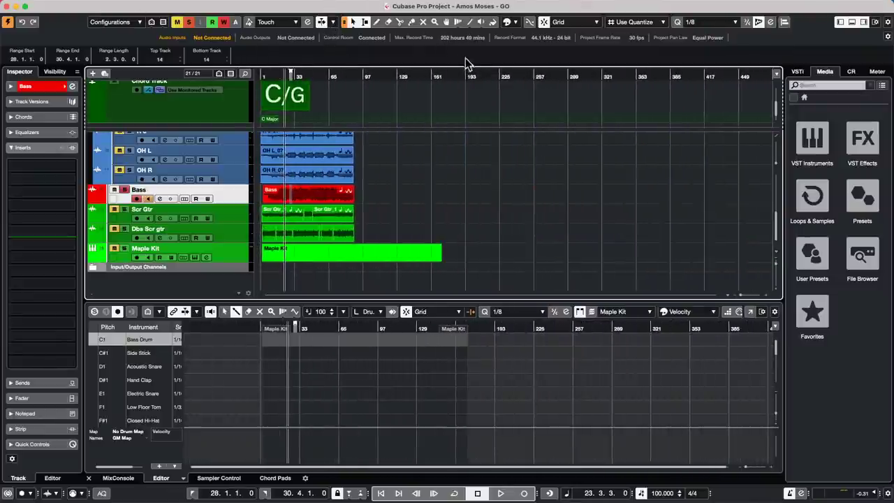
{"action": "left_click", "coordinate": [486, 72]}
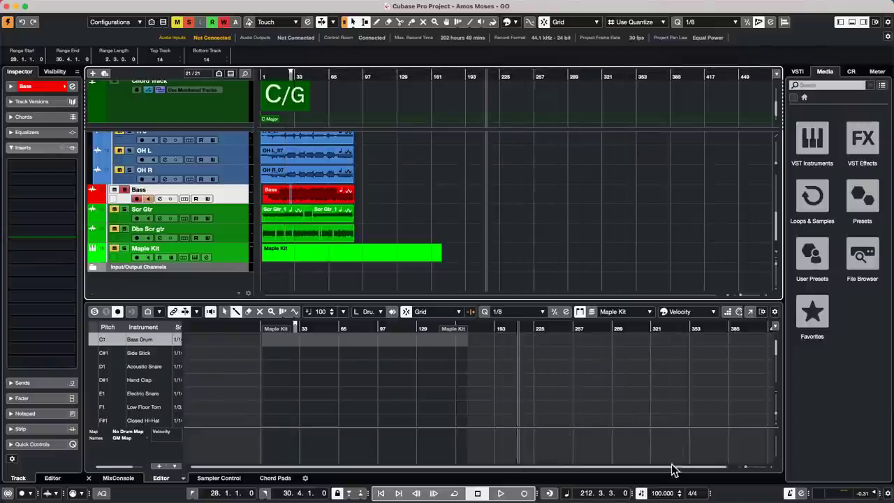
{"action": "scroll", "coordinate": [660, 492], "scroll_direction": "down", "scroll_amount": 1}
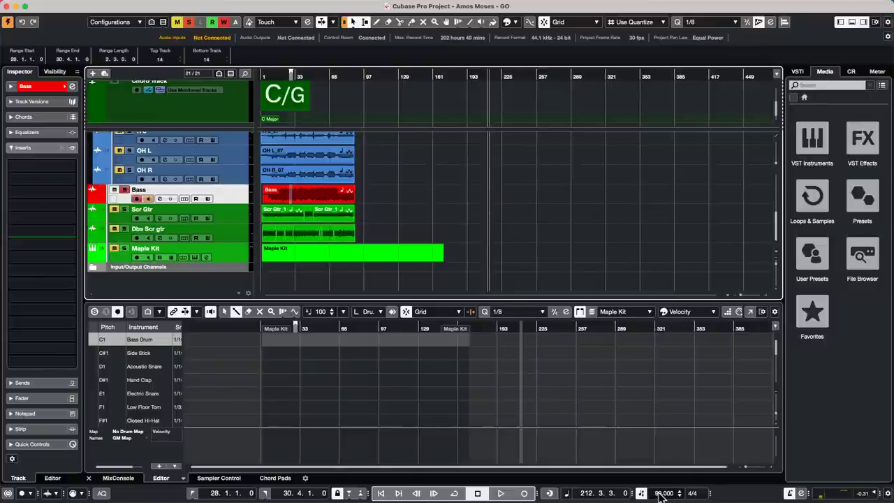
{"action": "left_click", "coordinate": [38, 6]}
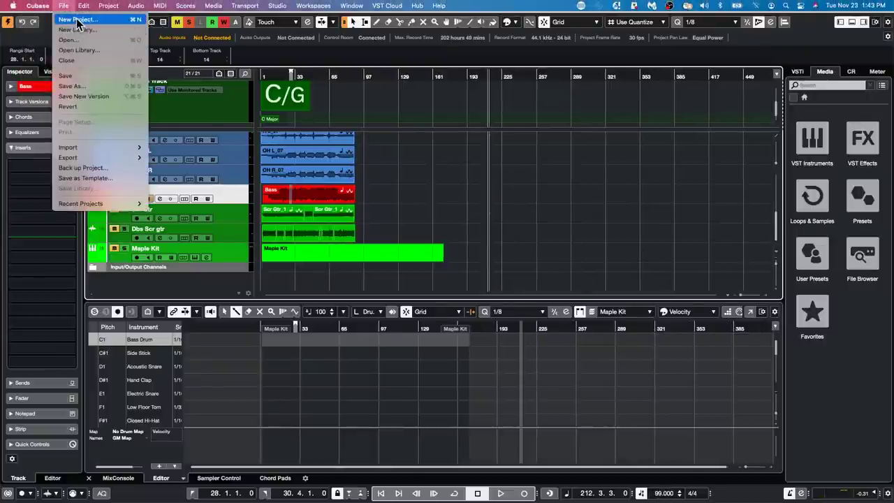
Create Untitled1 from the Steinberg Hub's More > Empty template and confirm the project folder.
{"action": "left_click", "coordinate": [514, 219]}
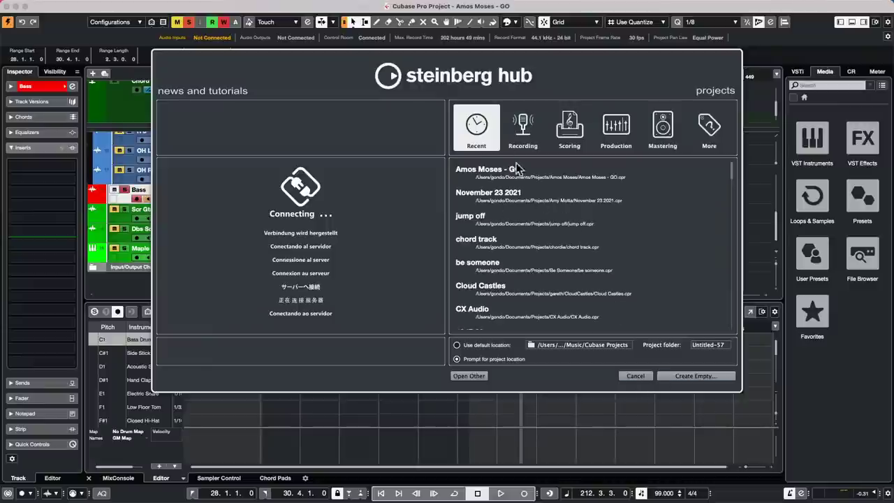
{"action": "left_click", "coordinate": [716, 122]}
{"action": "left_click", "coordinate": [473, 169]}
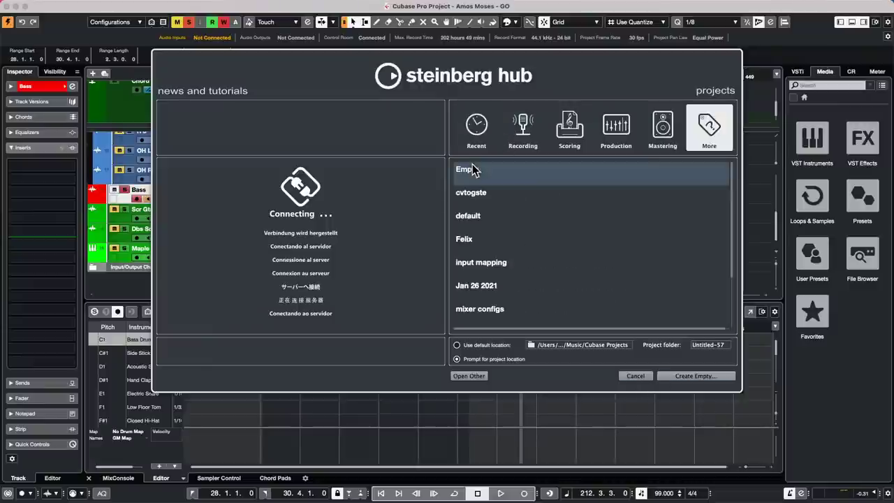
{"action": "left_click", "coordinate": [688, 375]}
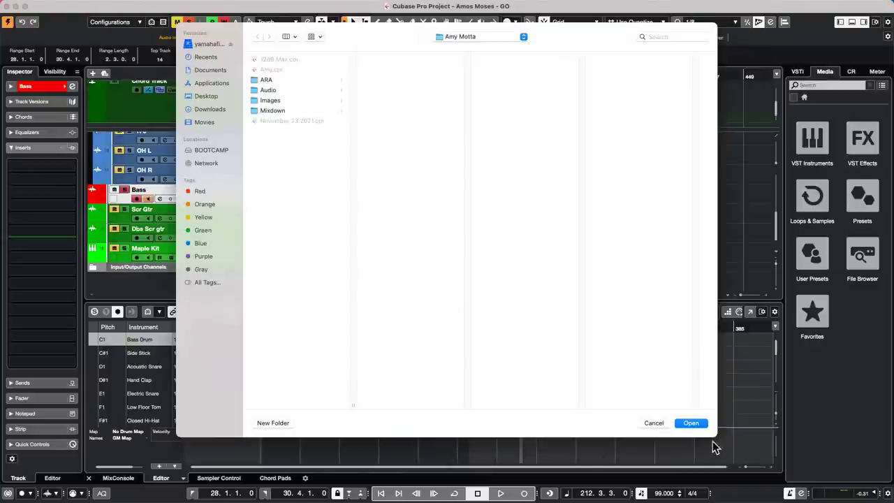
{"action": "left_click", "coordinate": [695, 424]}
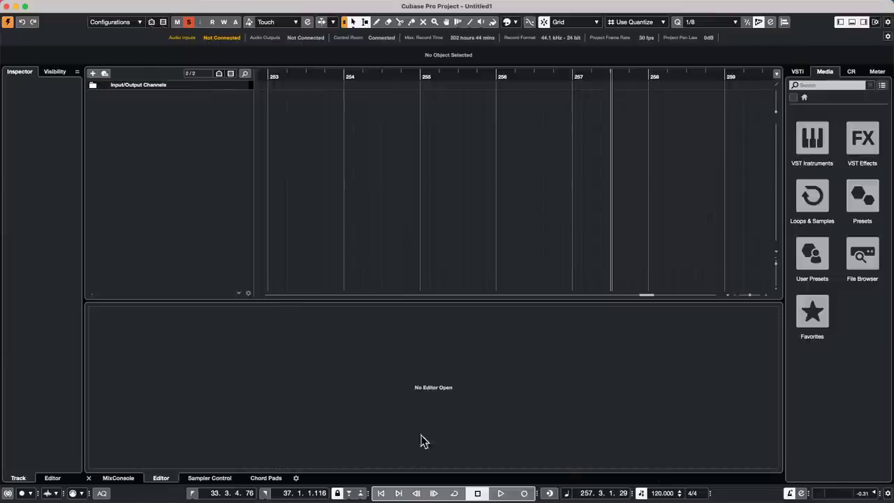
Switch off the tempo track and add a new audio track, Audio 01.
{"action": "left_click", "coordinate": [641, 494]}
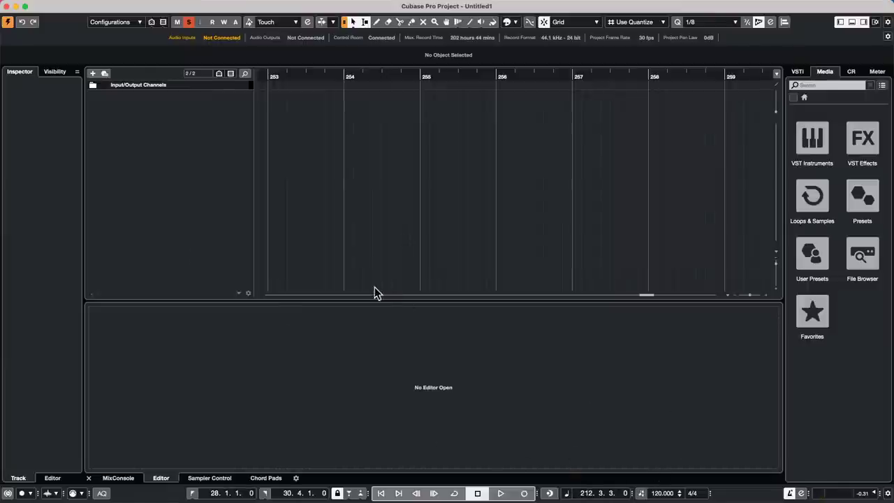
{"action": "right_click", "coordinate": [217, 129]}
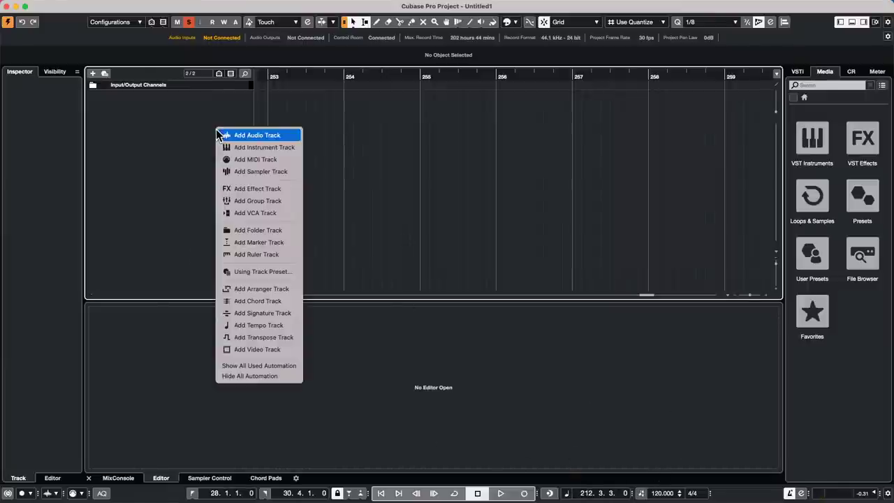
{"action": "left_click", "coordinate": [273, 137]}
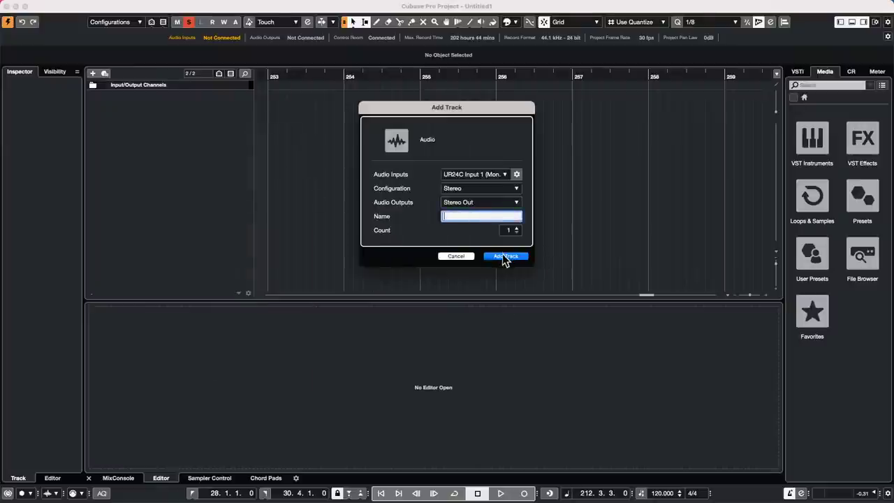
{"action": "left_click", "coordinate": [505, 257]}
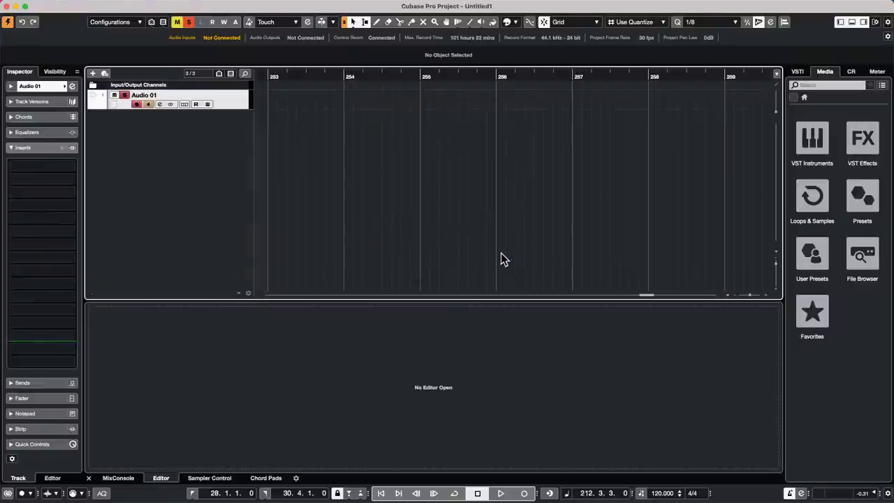
Record a short clip, Audio 01_01, around bars 212–217, then re-enable the tempo track.
{"action": "left_click", "coordinate": [524, 493]}
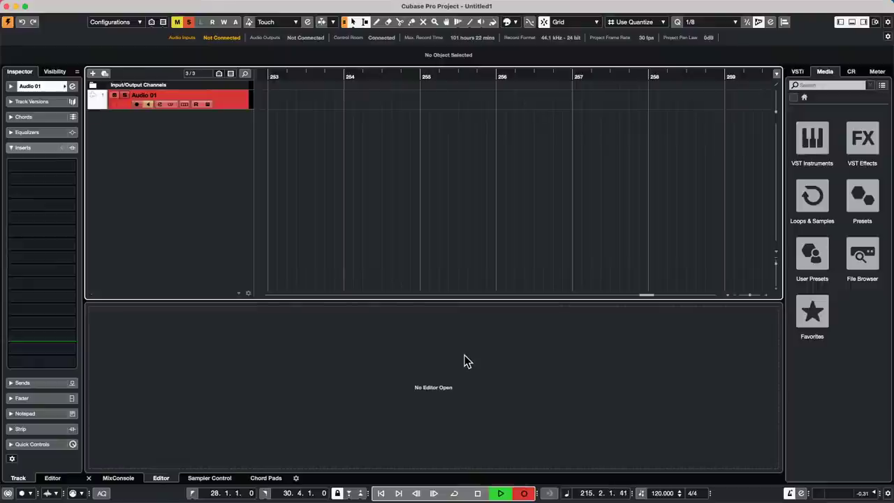
{"action": "key", "text": "g"}
{"action": "key", "text": "g"}
{"action": "key", "text": "g"}
{"action": "key", "text": "g"}
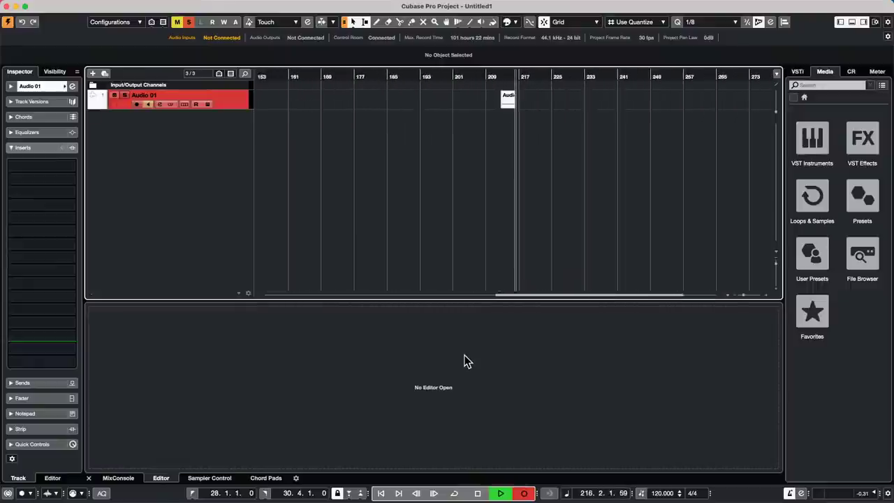
{"action": "key", "text": "space"}
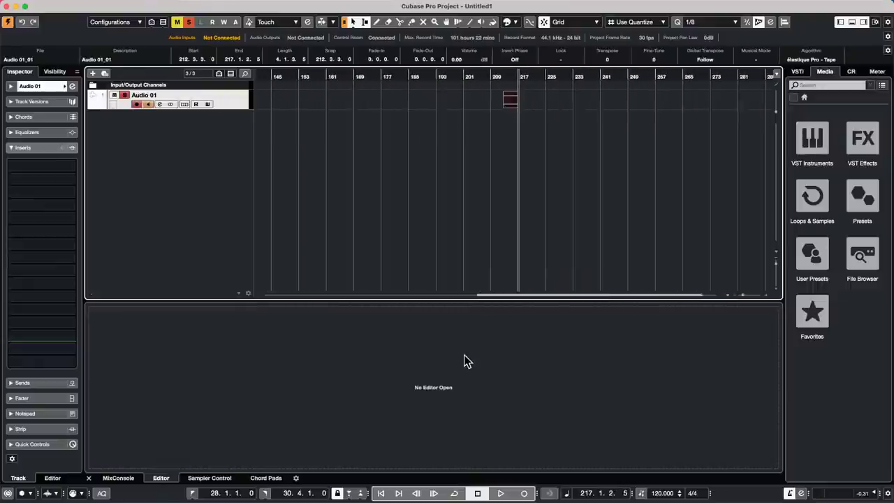
{"action": "left_click", "coordinate": [643, 492]}
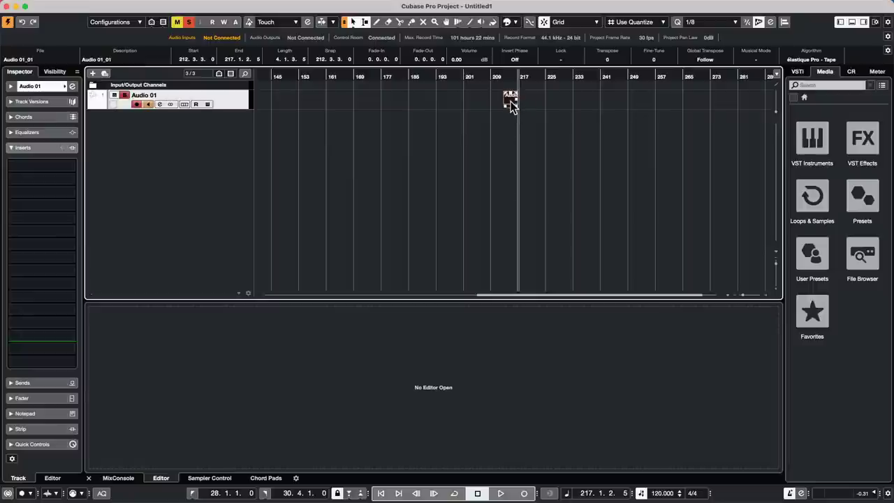
{"action": "mouse_move", "coordinate": [209, 2]}
{"action": "left_click", "coordinate": [109, 6]}
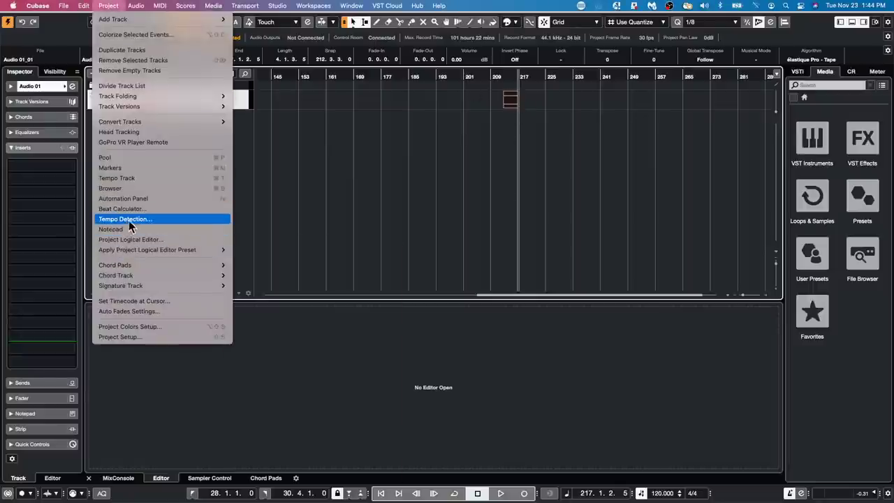
{"action": "left_click", "coordinate": [363, 225]}
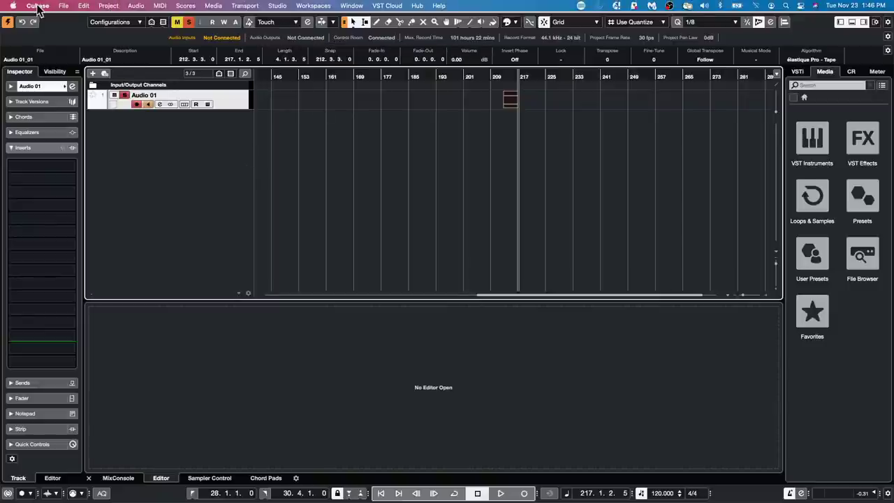
Open Cubase Preferences on the General page, showing English and a 10-minute auto-save.
{"action": "left_click", "coordinate": [9, 6]}
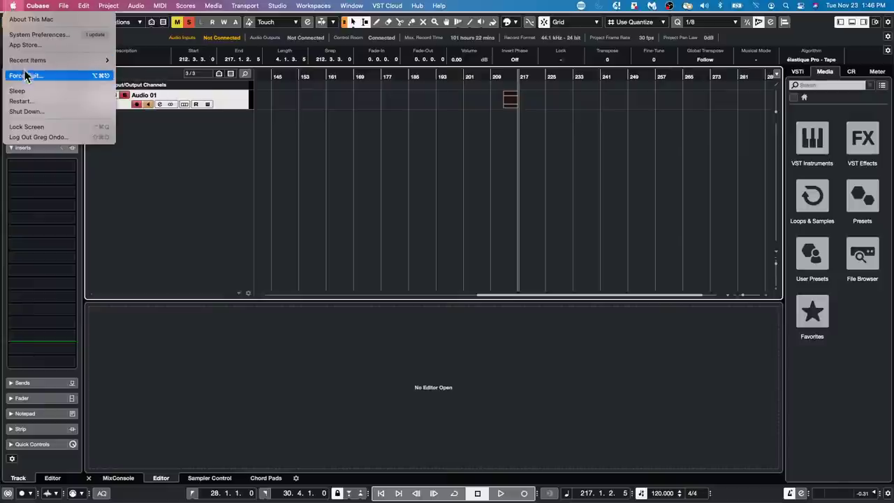
{"action": "mouse_move", "coordinate": [38, 7]}
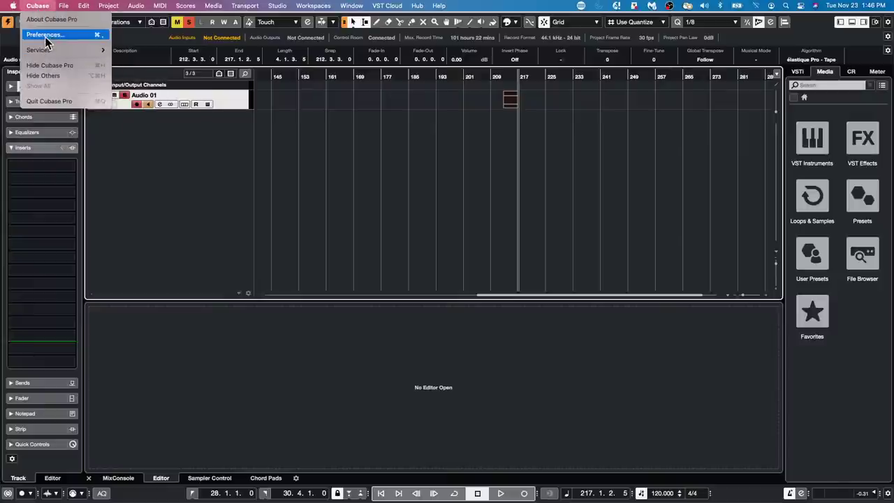
{"action": "left_click", "coordinate": [46, 35]}
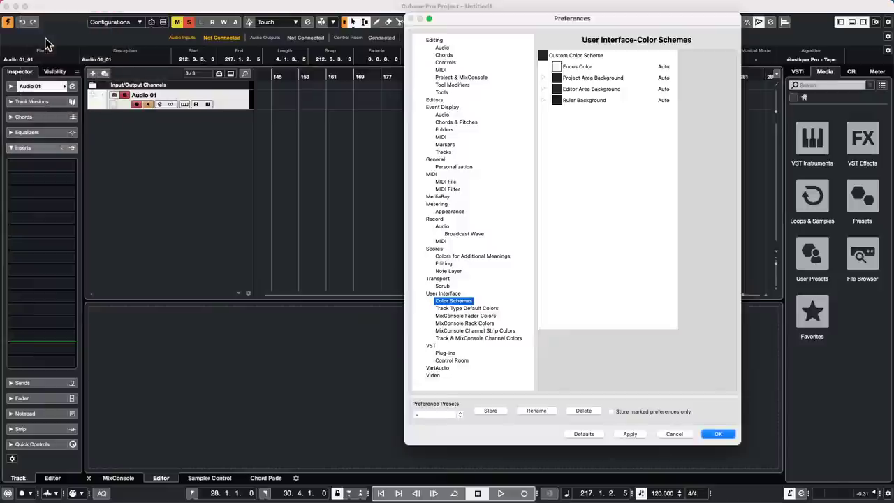
{"action": "left_click", "coordinate": [435, 159]}
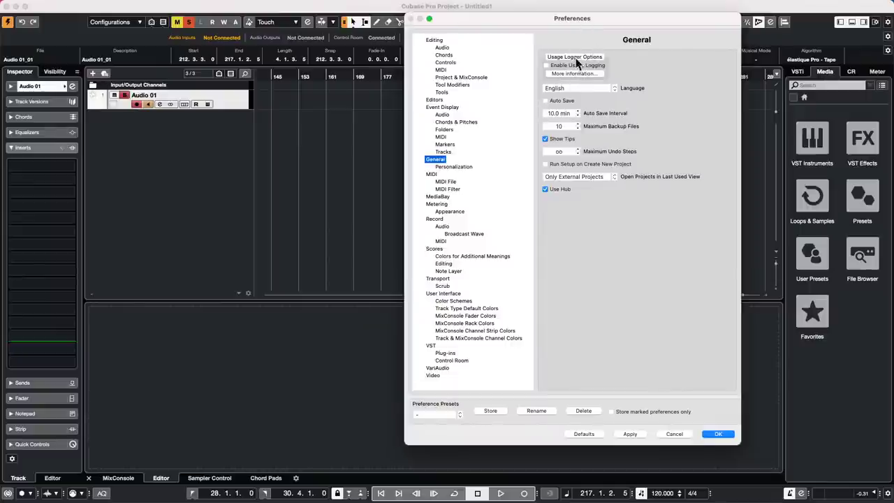
Close Preferences with OK and show the MixConsole in the lower zone.
{"action": "left_click", "coordinate": [717, 435]}
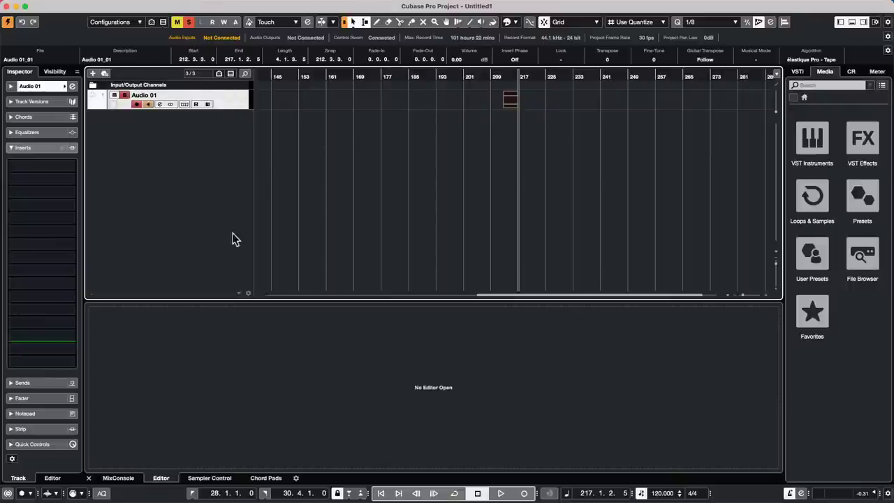
{"action": "left_click", "coordinate": [116, 478]}
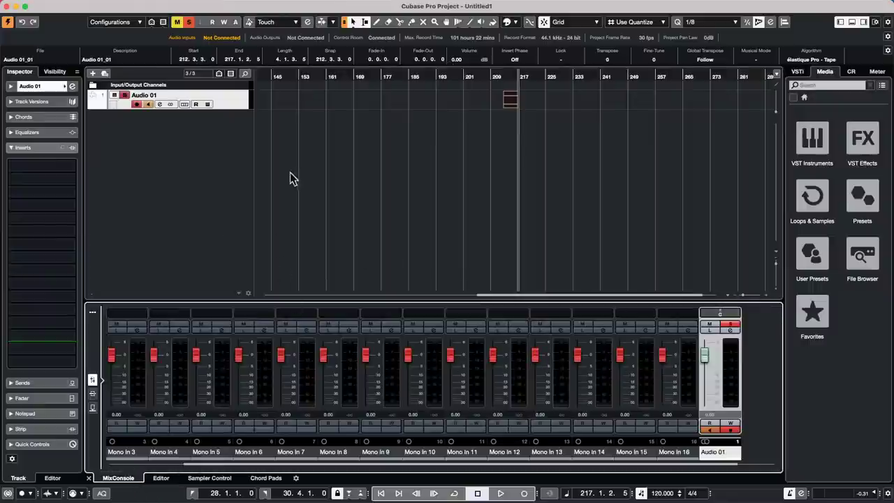
Add a batch of audio tracks, Audio 02 through Audio 17, with a raised track count.
{"action": "right_click", "coordinate": [169, 135]}
{"action": "left_click", "coordinate": [264, 143]}
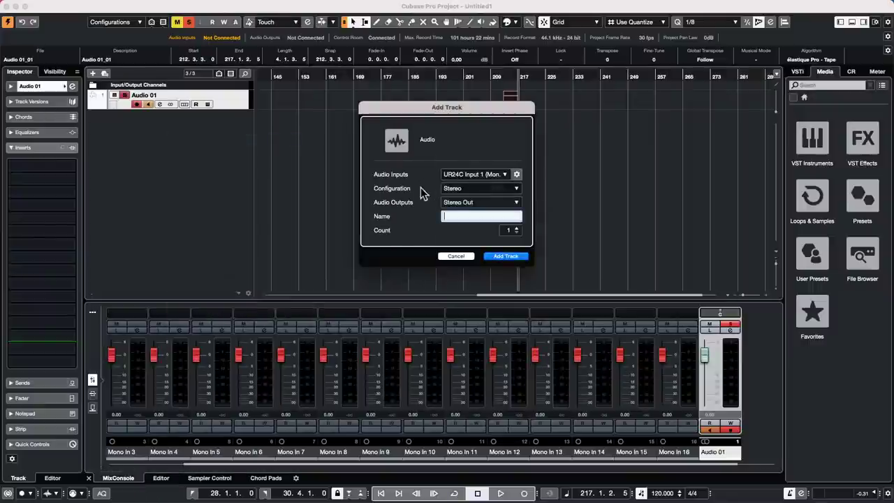
{"action": "left_click", "coordinate": [517, 229]}
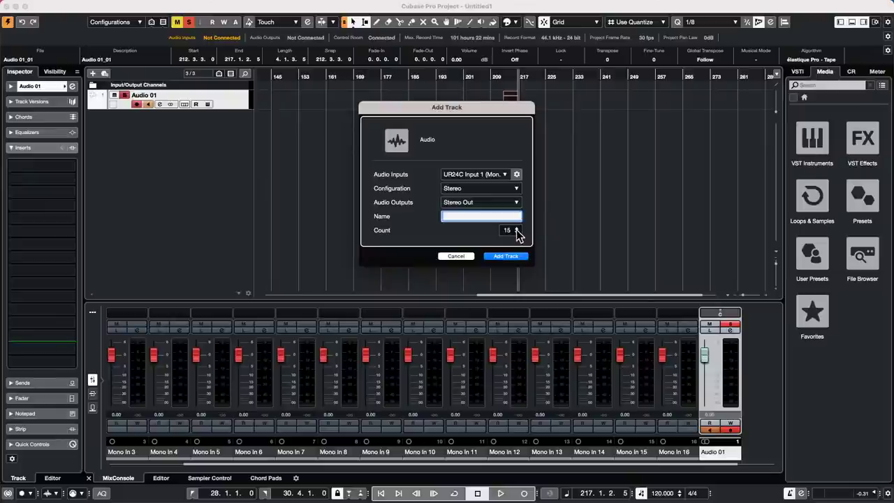
{"action": "left_click", "coordinate": [514, 256]}
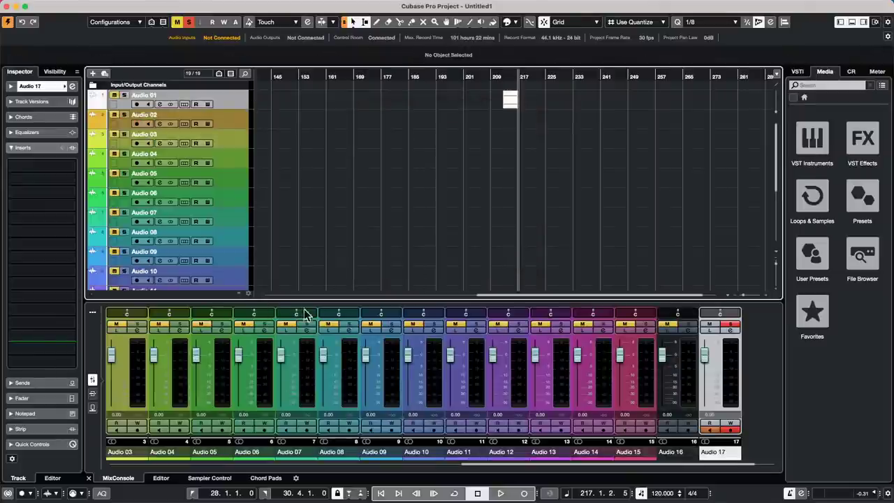
Pan Audio 07 hard right in the MixConsole.
{"action": "left_click_drag", "start_coordinate": [316, 314], "coordinate": [294, 314]}
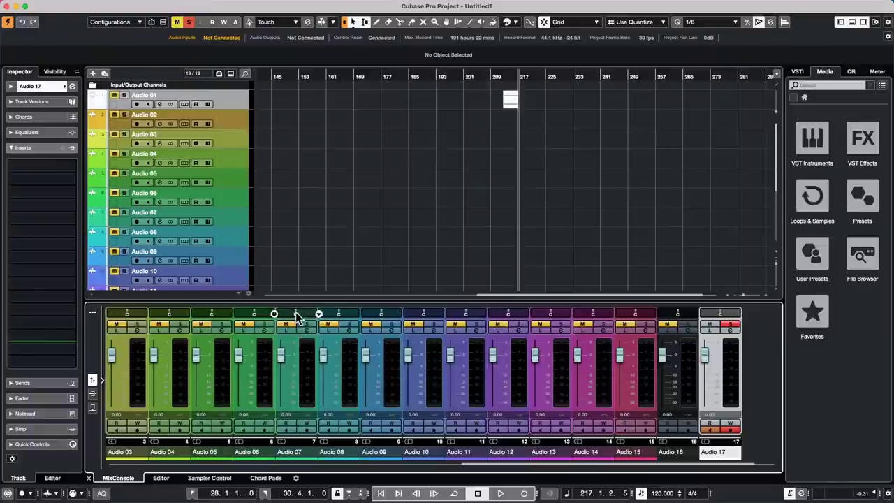
{"action": "left_click_drag", "start_coordinate": [297, 316], "coordinate": [311, 316]}
{"action": "left_click_drag", "start_coordinate": [295, 315], "coordinate": [315, 315]}
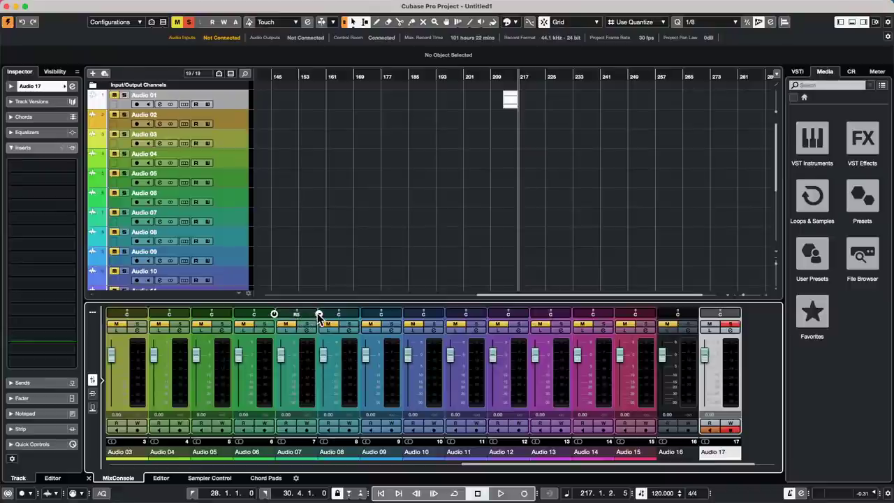
Switch Audio 07 to the combined stereo panner and narrow its spread to about R8/R18.
{"action": "right_click", "coordinate": [318, 318]}
{"action": "left_click", "coordinate": [320, 313]}
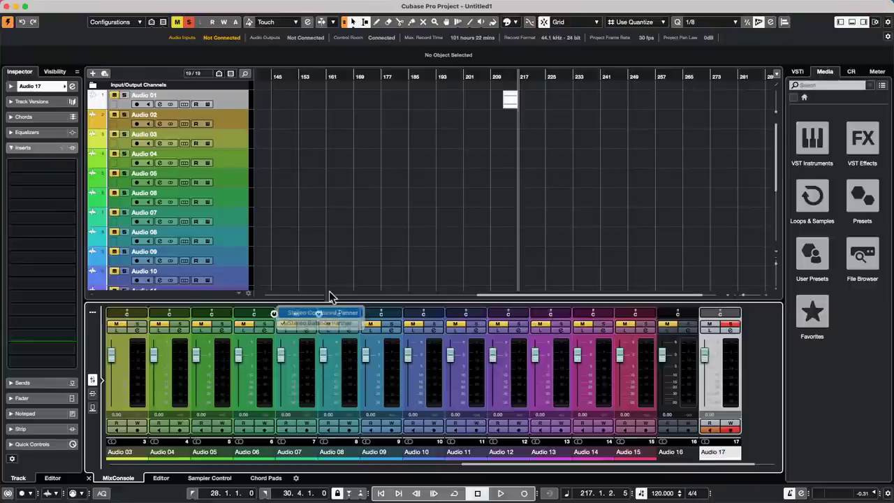
{"action": "left_click_drag", "start_coordinate": [306, 312], "coordinate": [309, 314]}
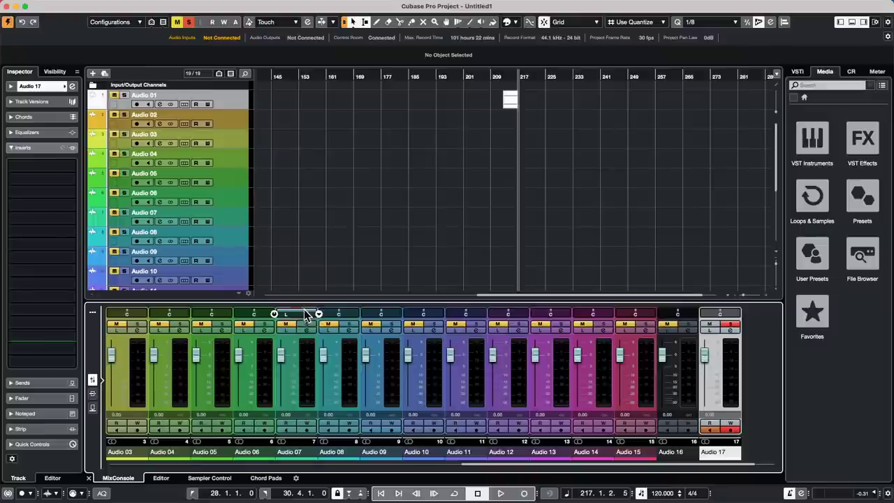
{"action": "left_click_drag", "start_coordinate": [304, 283], "coordinate": [306, 227]}
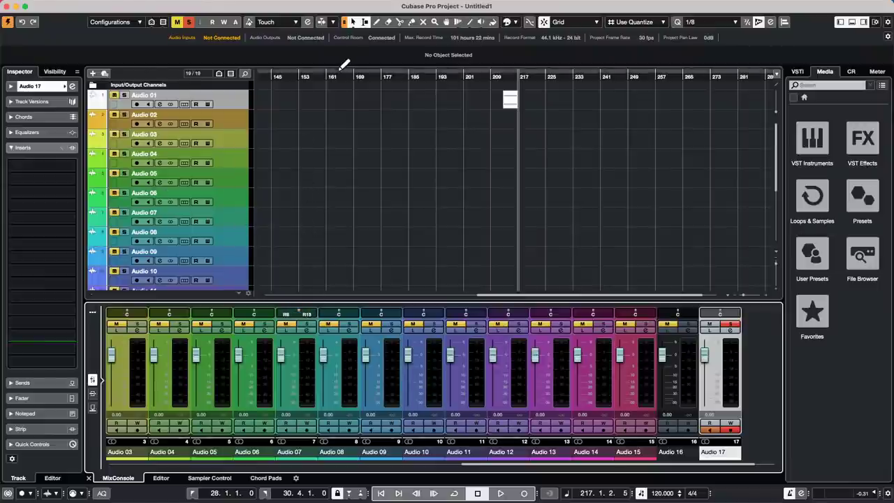
{"action": "mouse_move", "coordinate": [317, 2]}
{"action": "left_click", "coordinate": [248, 5]}
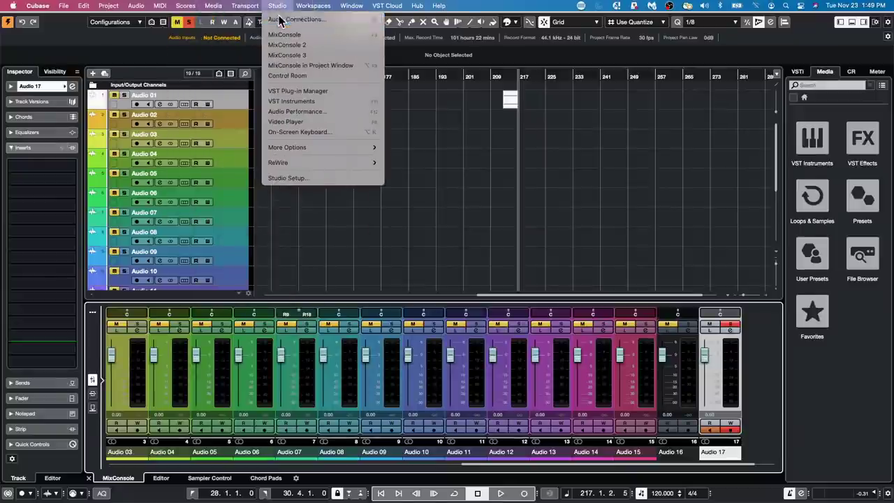
Add a 5.1 output bus in Audio Connections, then pan Audio 06 fully left.
{"action": "left_click", "coordinate": [279, 19]}
{"action": "right_click", "coordinate": [330, 216]}
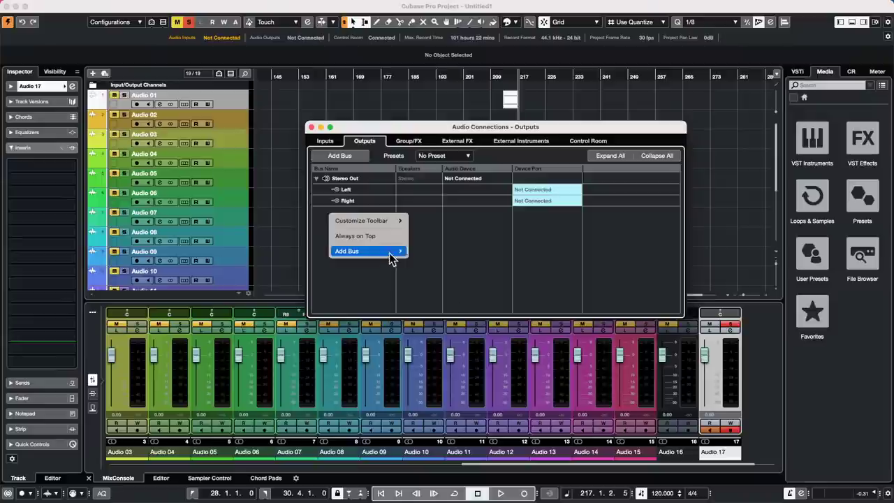
{"action": "mouse_move", "coordinate": [397, 250]}
{"action": "left_click", "coordinate": [430, 303]}
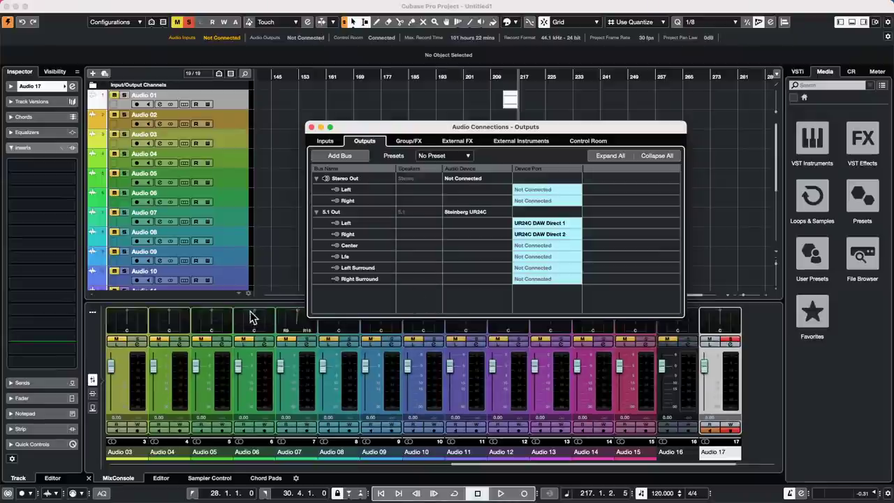
{"action": "key", "text": "F4"}
{"action": "left_click_drag", "start_coordinate": [257, 326], "coordinate": [199, 315]}
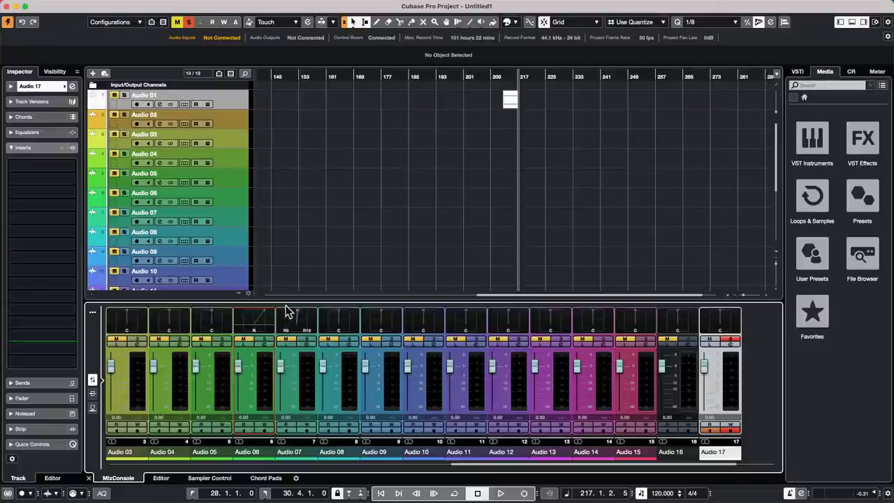
Remove the 5.1 Out bus so Stereo Out is the only output, and close Audio Connections.
{"action": "left_click", "coordinate": [277, 6]}
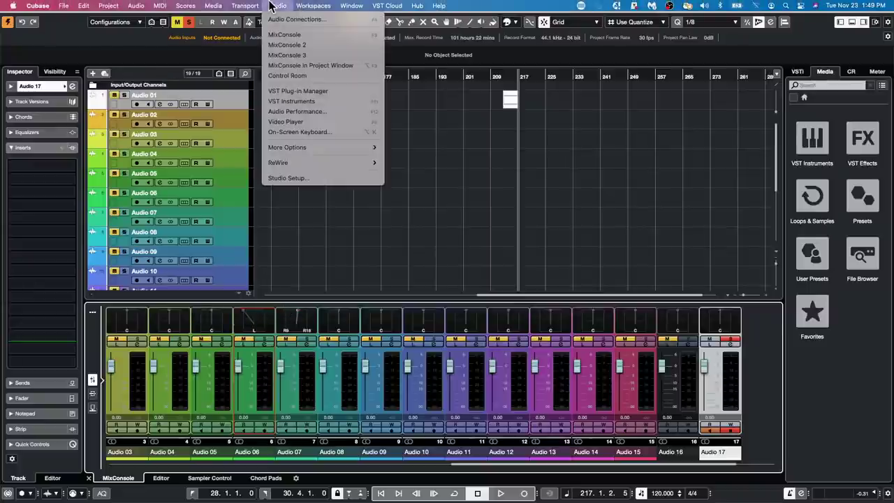
{"action": "mouse_move", "coordinate": [243, 7]}
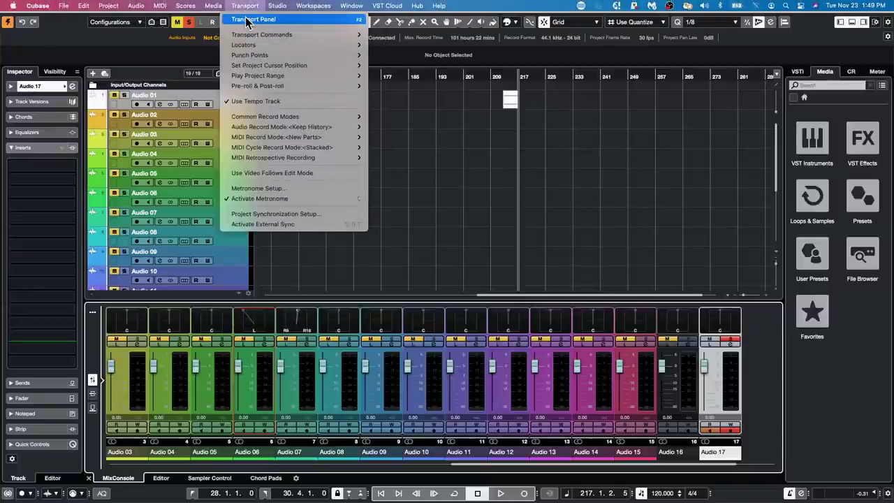
{"action": "mouse_move", "coordinate": [285, 7]}
{"action": "left_click", "coordinate": [306, 20]}
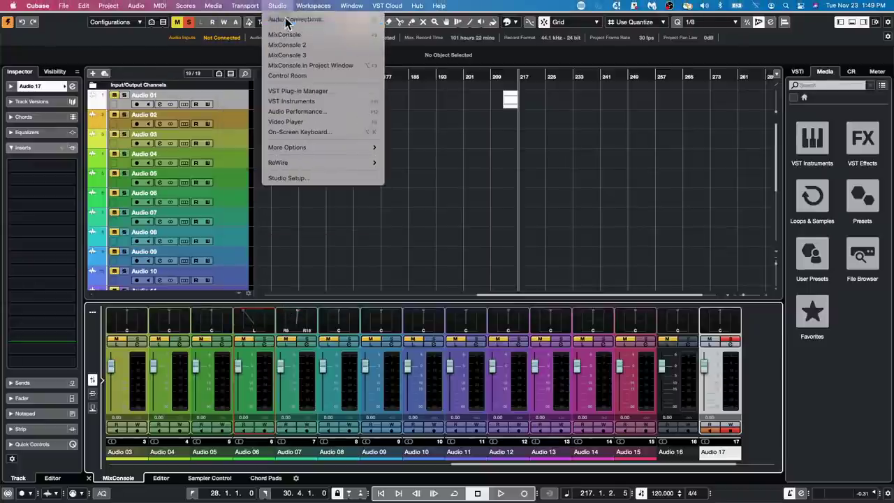
{"action": "left_click", "coordinate": [331, 212]}
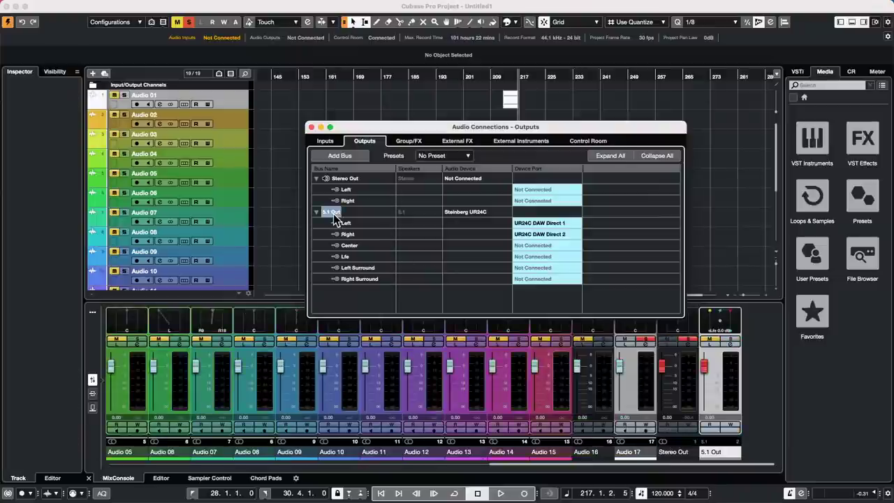
{"action": "right_click", "coordinate": [331, 211]}
{"action": "left_click", "coordinate": [382, 291]}
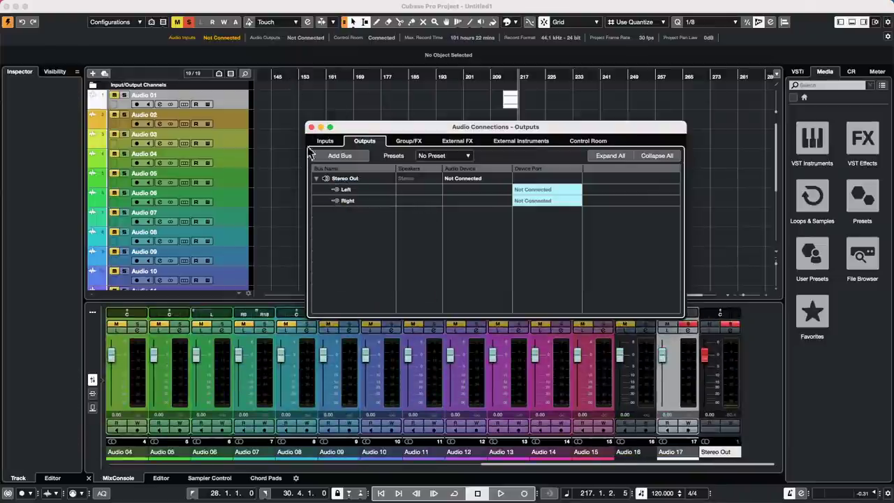
{"action": "left_click", "coordinate": [312, 126]}
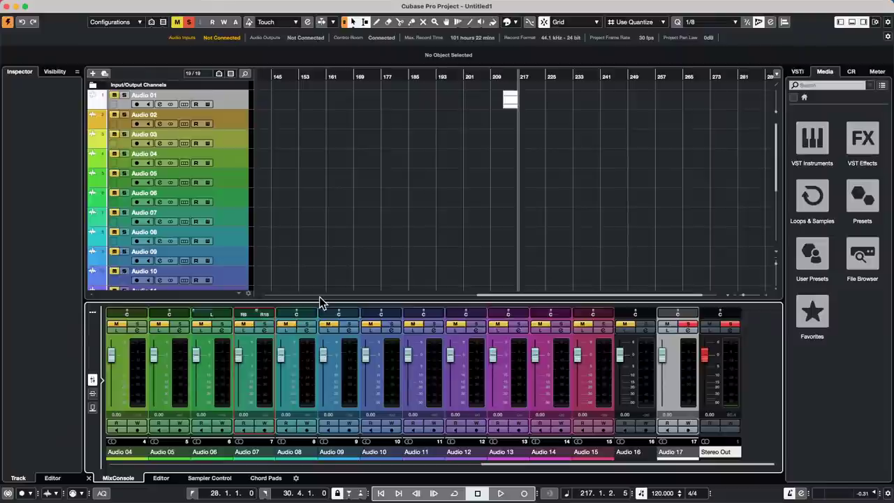
Add an instrument track, HALion 6 01, with HALion 6 below Audio 03.
{"action": "right_click", "coordinate": [226, 148]}
{"action": "mouse_move", "coordinate": [251, 149]}
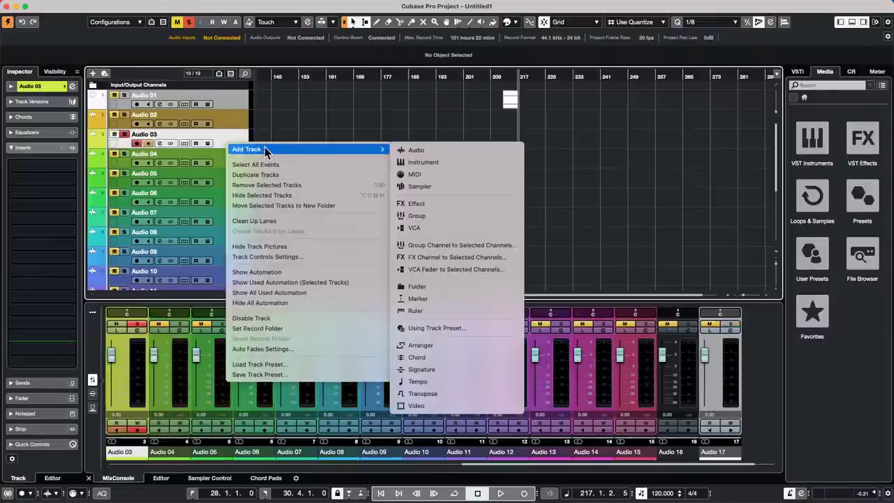
{"action": "left_click", "coordinate": [483, 163]}
{"action": "left_click", "coordinate": [489, 174]}
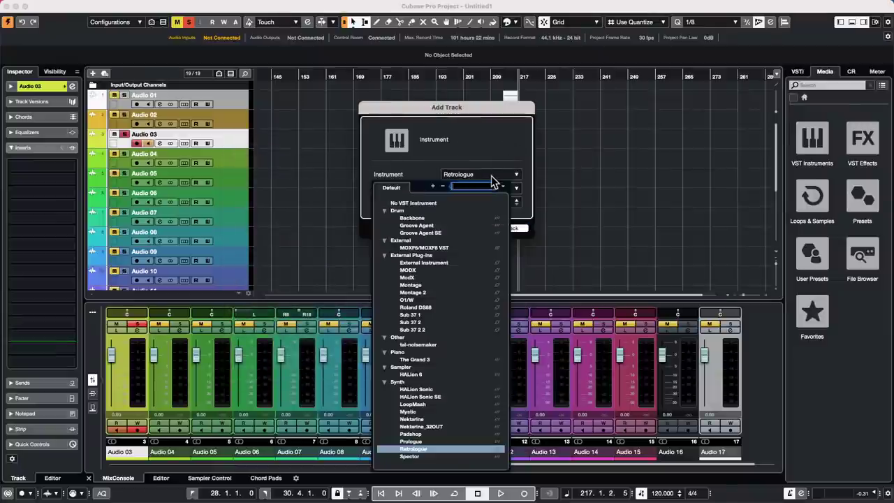
{"action": "left_click", "coordinate": [415, 375]}
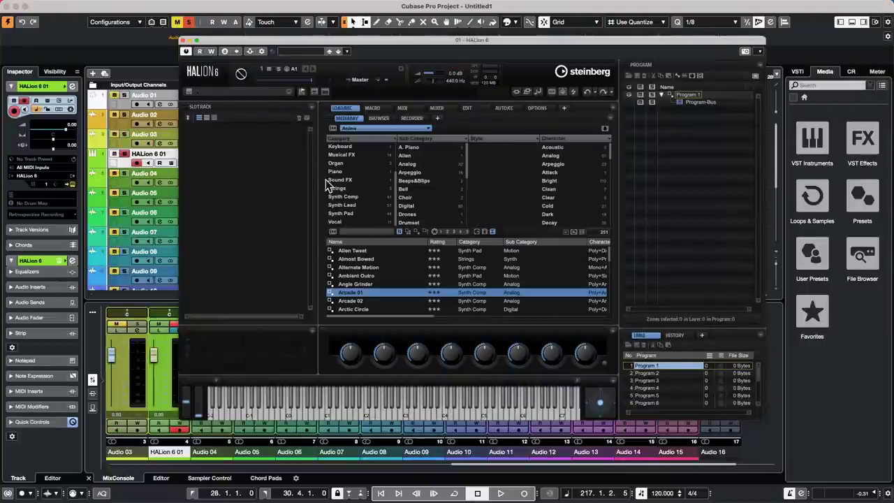
Search all instrument sets for 'VX' and load Large Strings VX into HALion 6.
{"action": "left_click", "coordinate": [359, 129]}
{"action": "left_click", "coordinate": [358, 145]}
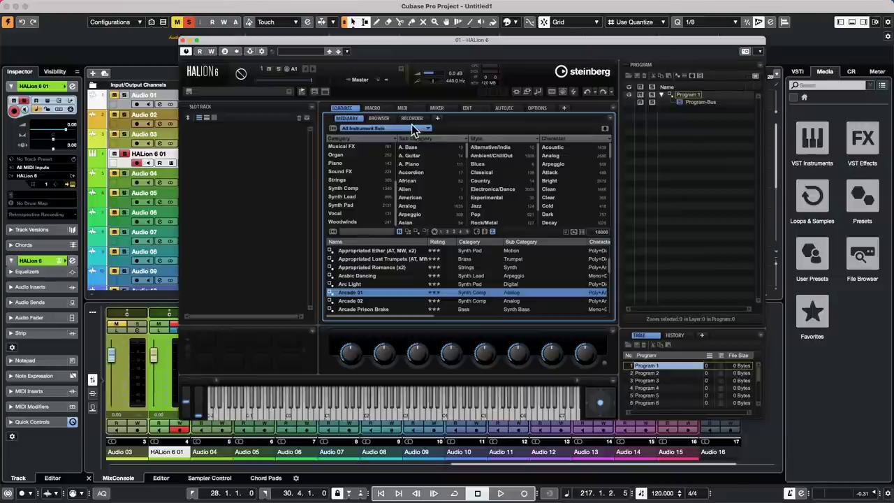
{"action": "left_click", "coordinate": [355, 232]}
{"action": "type", "text": "VX"}
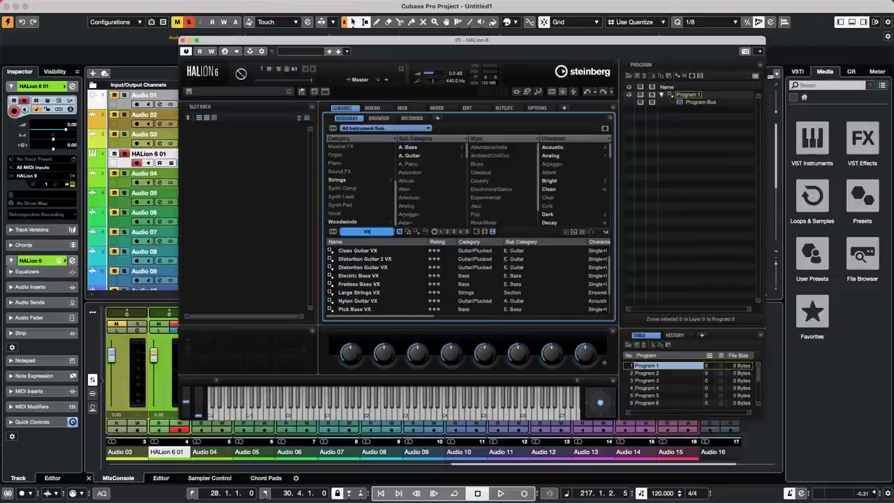
{"action": "left_click", "coordinate": [367, 301]}
{"action": "double_click", "coordinate": [366, 300]}
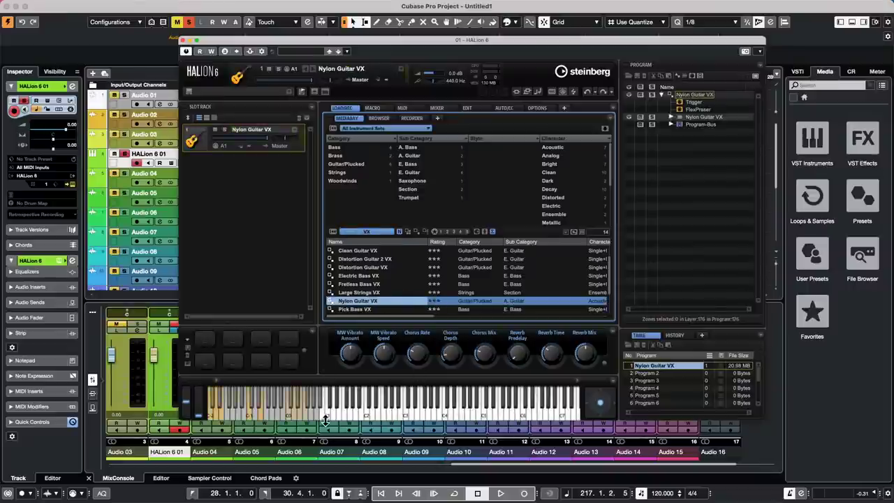
{"action": "double_click", "coordinate": [372, 294]}
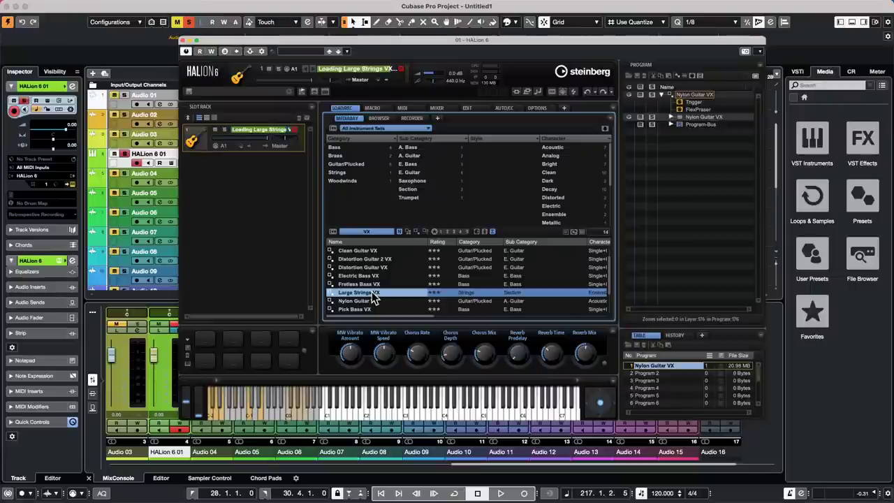
Audition Large Strings VX on the on-screen keys, then return to the project window.
{"action": "left_click", "coordinate": [412, 410]}
{"action": "left_click", "coordinate": [403, 410]}
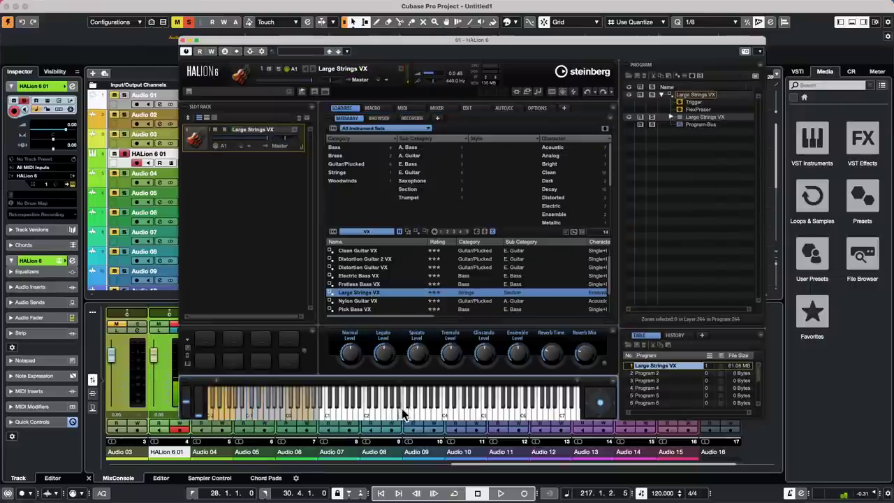
{"action": "left_click", "coordinate": [383, 411]}
{"action": "left_click", "coordinate": [373, 411]}
{"action": "left_click_drag", "start_coordinate": [232, 39], "coordinate": [437, 64]}
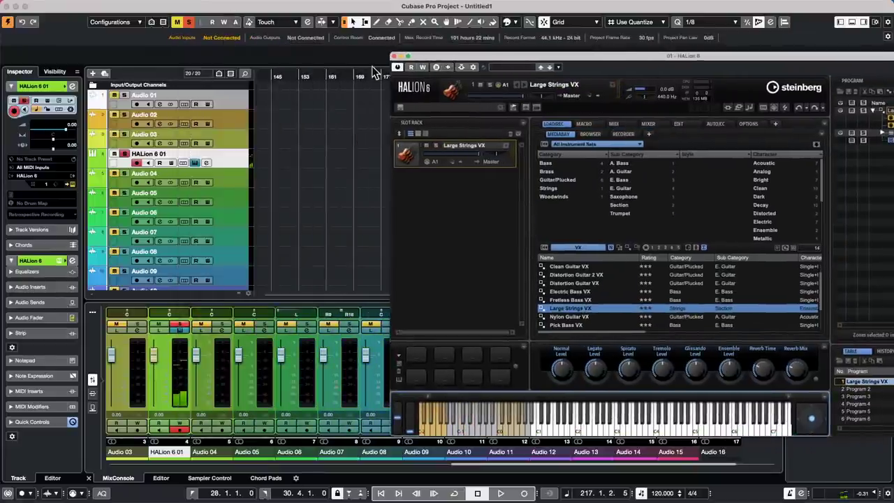
{"action": "left_click", "coordinate": [395, 61]}
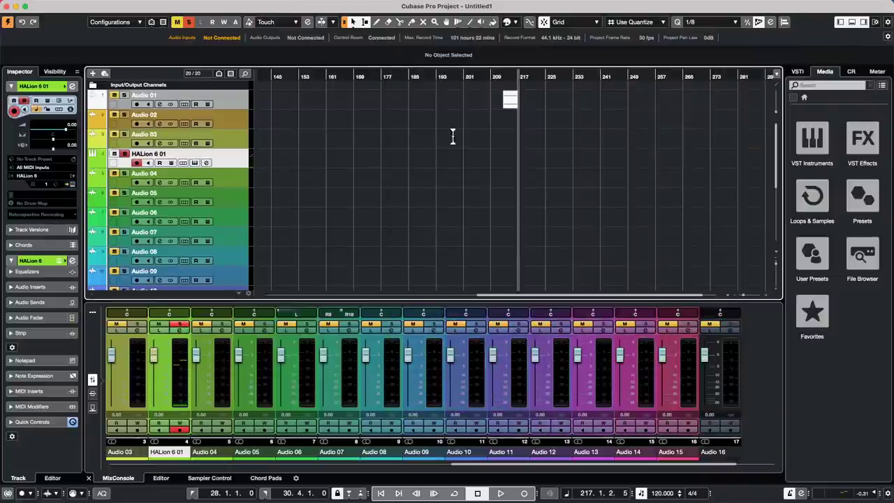
Draw a MIDI part on the HALion 6 01 track and open it for note editing.
{"action": "right_click", "coordinate": [319, 150]}
{"action": "left_click", "coordinate": [348, 153]}
{"action": "left_click_drag", "start_coordinate": [315, 154], "coordinate": [404, 161]}
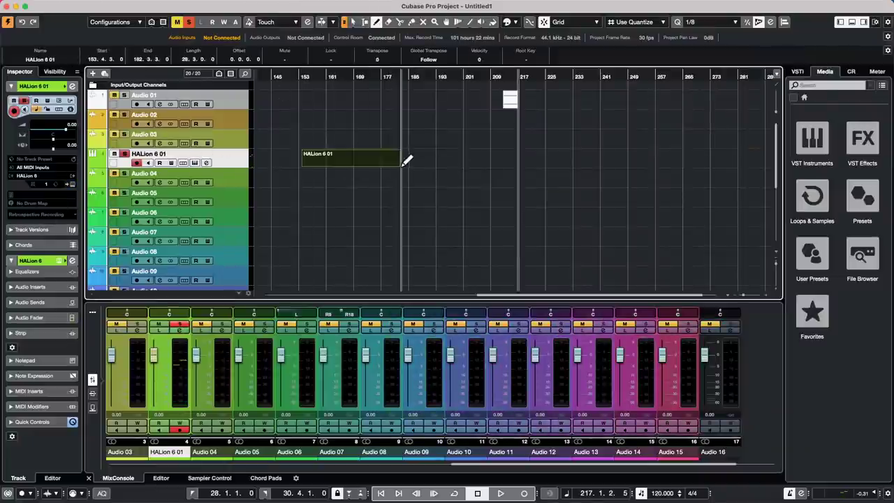
{"action": "right_click", "coordinate": [330, 163]}
{"action": "left_click", "coordinate": [332, 164]}
{"action": "double_click", "coordinate": [332, 165]}
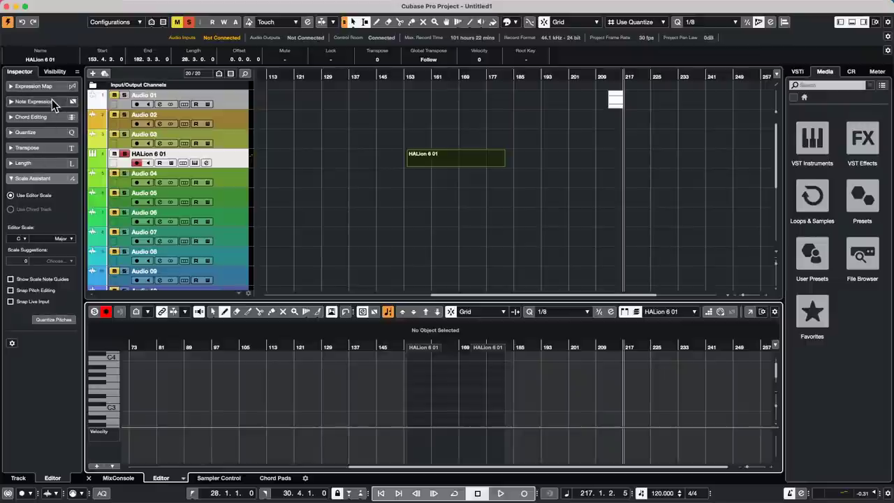
Assign the HALion 6 01 expression map to the track and select its part.
{"action": "left_click", "coordinate": [51, 86]}
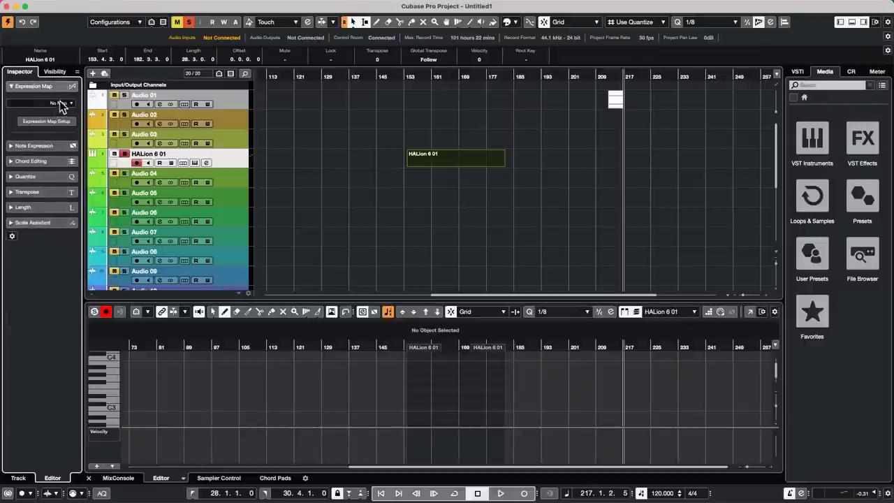
{"action": "left_click", "coordinate": [61, 103]}
{"action": "left_click", "coordinate": [63, 160]}
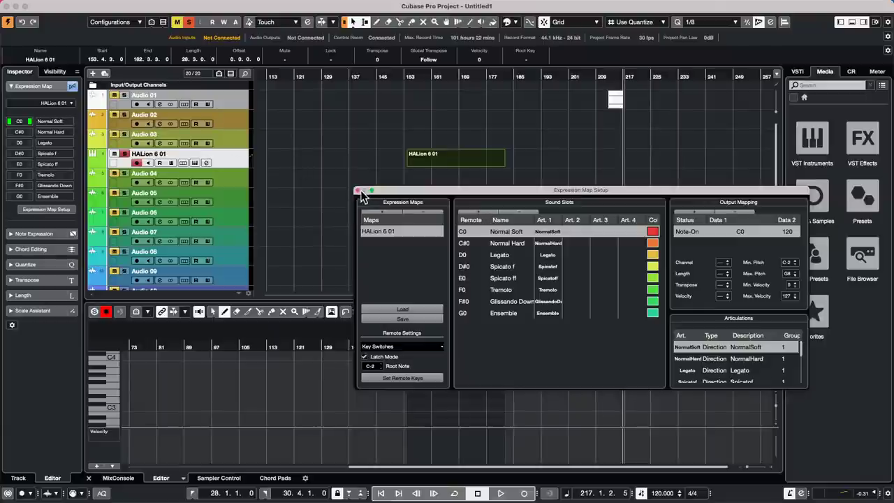
{"action": "left_click", "coordinate": [453, 153]}
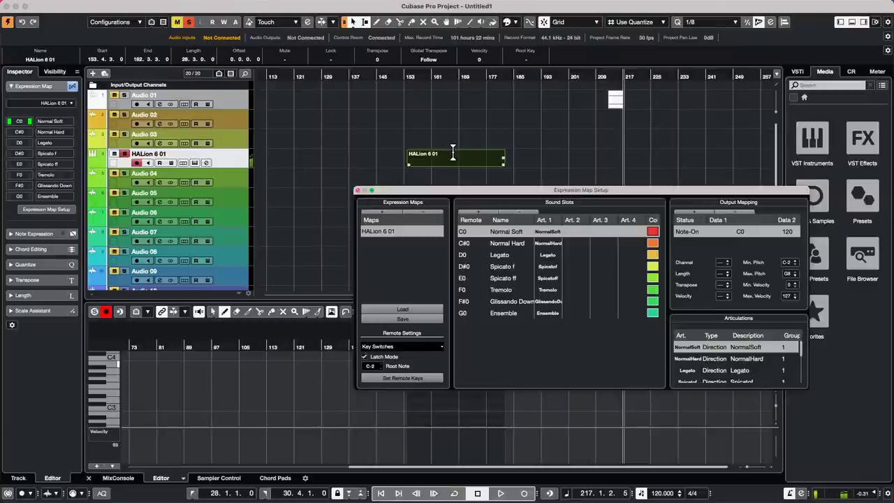
Show the Articulations lane in the lower editor and close the Expression Map Setup.
{"action": "left_click", "coordinate": [9, 134]}
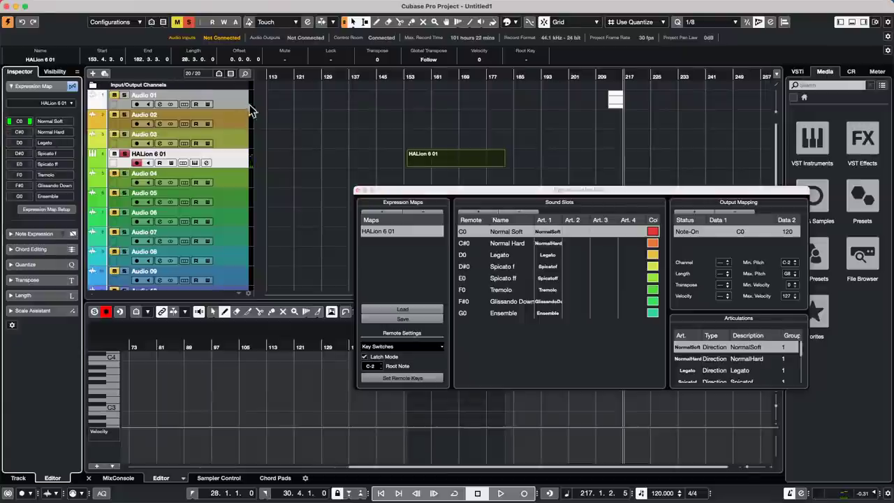
{"action": "left_click", "coordinate": [109, 433]}
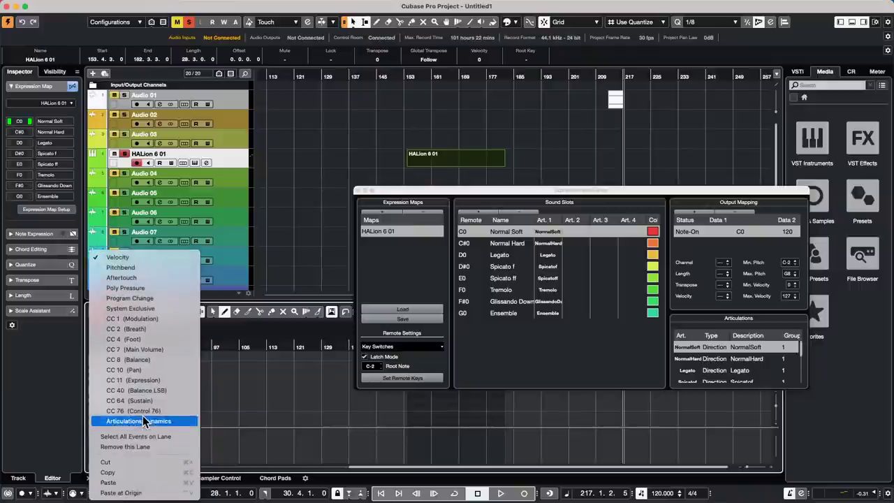
{"action": "left_click", "coordinate": [148, 423]}
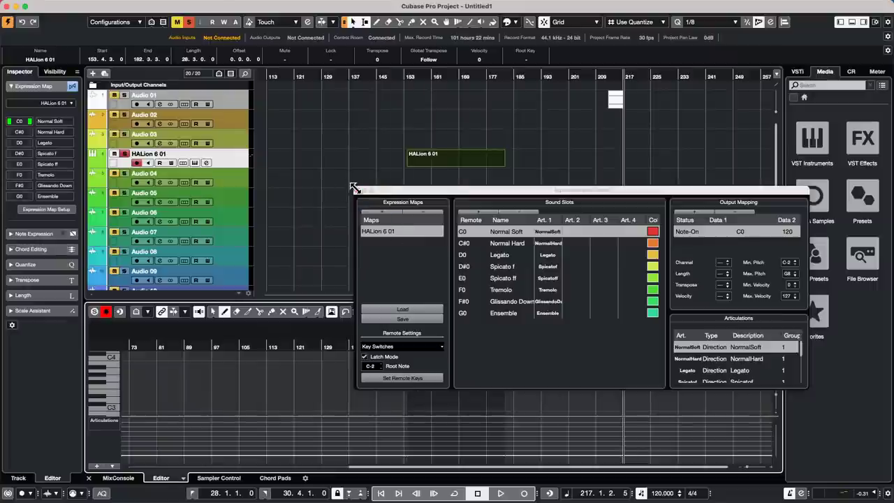
{"action": "left_click", "coordinate": [357, 190]}
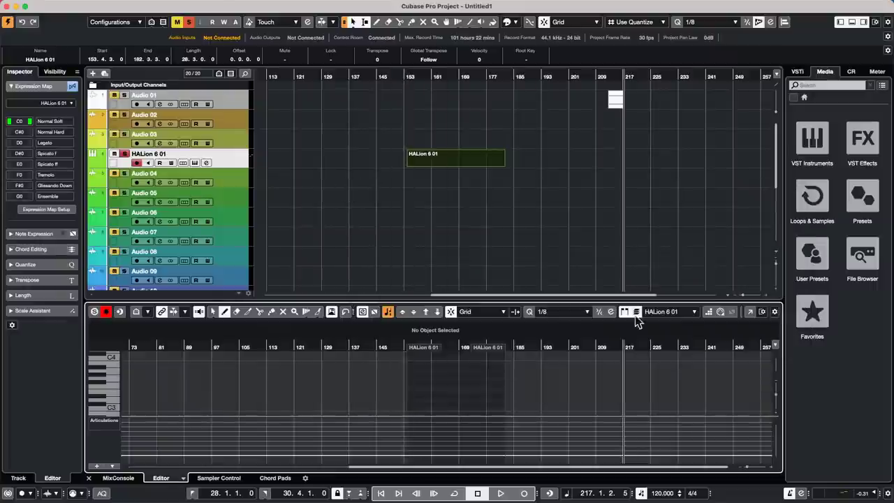
In a separate Key Editor, enlarge the Articulations lane and draw Legato from bar 155.
{"action": "left_click", "coordinate": [750, 313]}
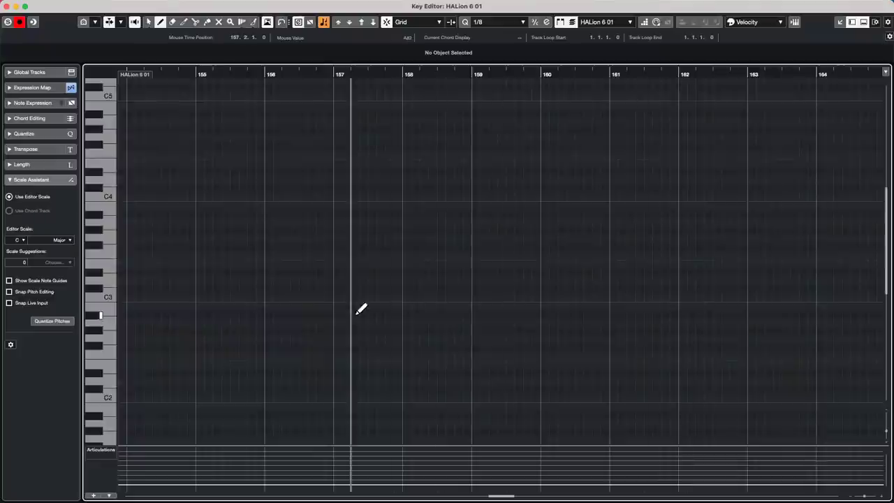
{"action": "left_click_drag", "start_coordinate": [293, 445], "coordinate": [318, 288]}
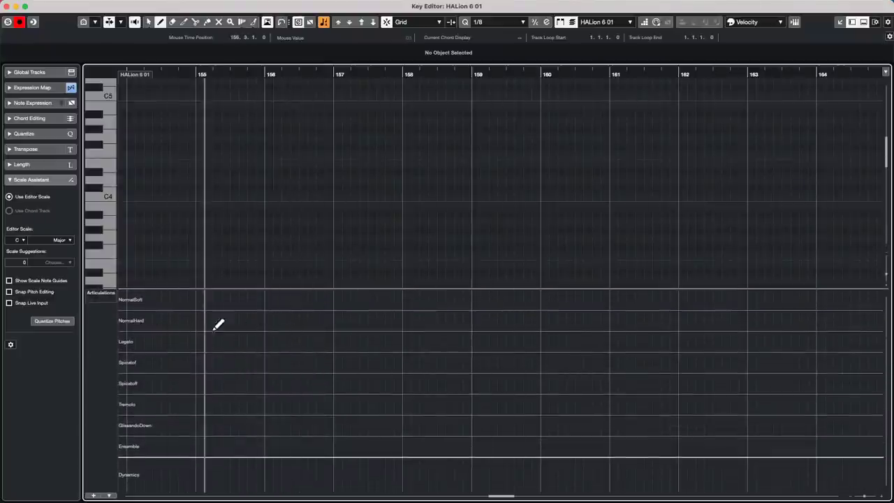
{"action": "left_click", "coordinate": [220, 339]}
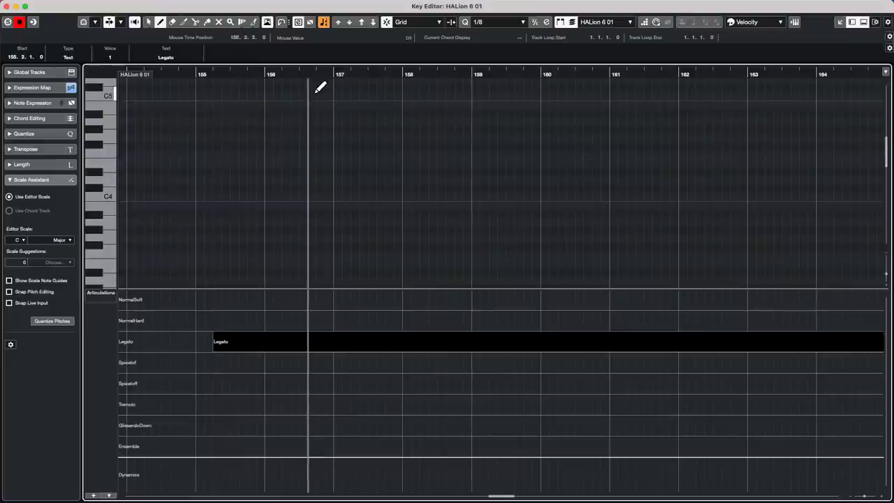
{"action": "key", "text": "space"}
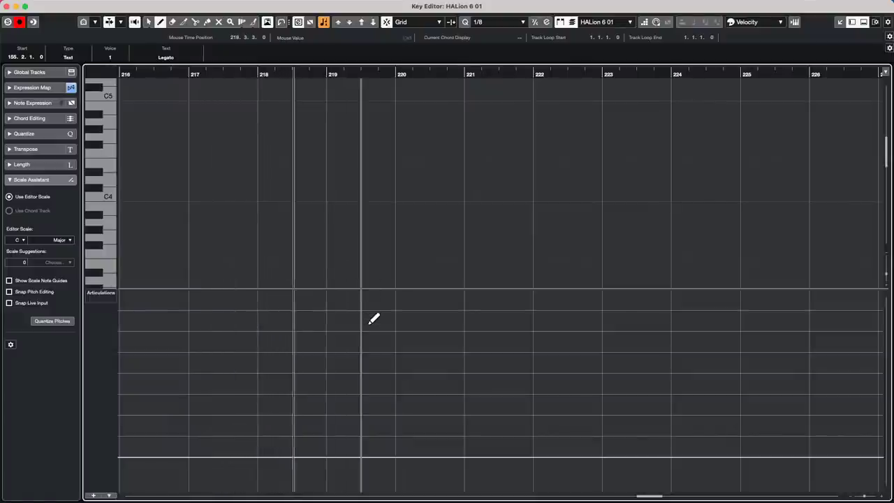
{"action": "left_click_drag", "start_coordinate": [338, 68], "coordinate": [368, 10]}
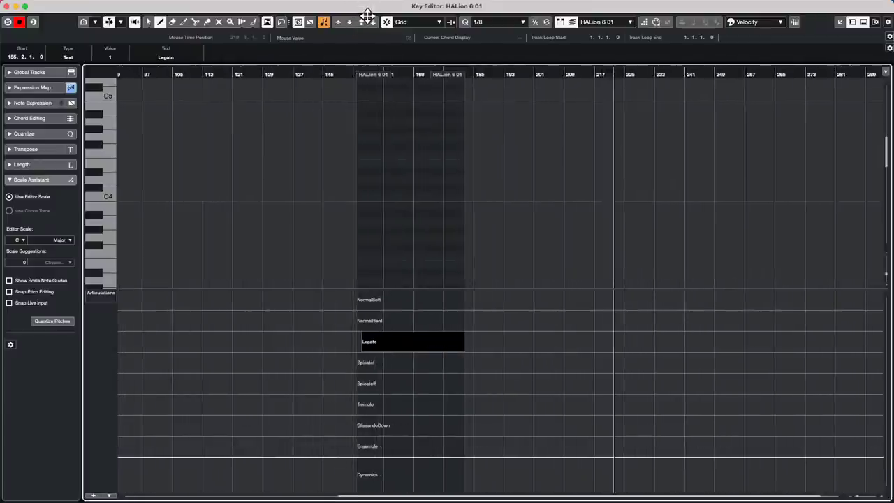
{"action": "left_click_drag", "start_coordinate": [354, 73], "coordinate": [366, 85]}
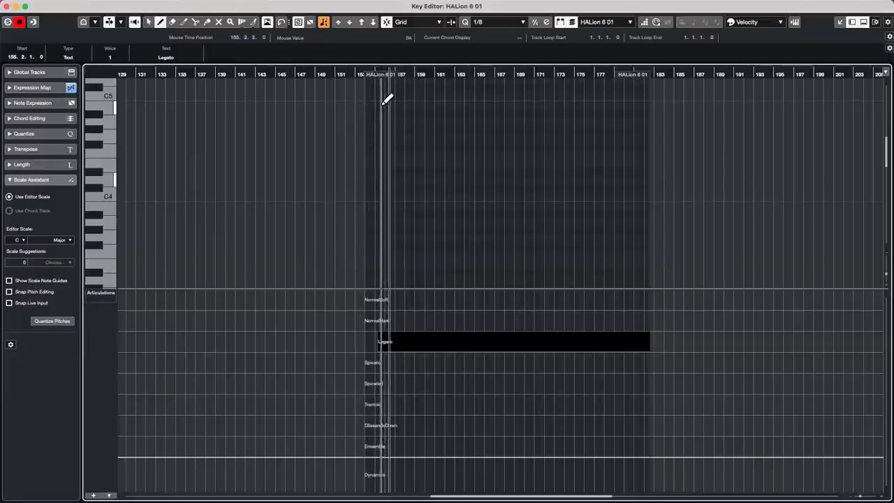
Add Spicato f, Tremolo, NormalHard, NormalSoft and Ensemble after Legato, then close the Key Editor.
{"action": "left_click", "coordinate": [423, 362]}
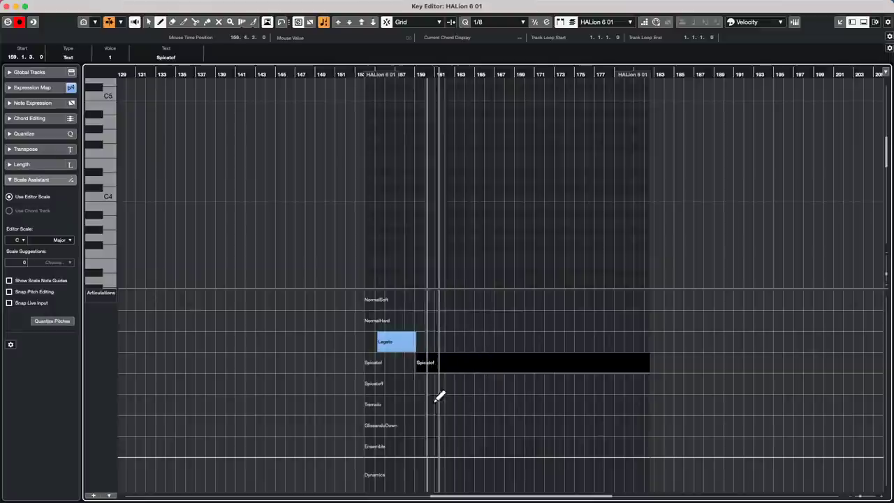
{"action": "left_click", "coordinate": [459, 404]}
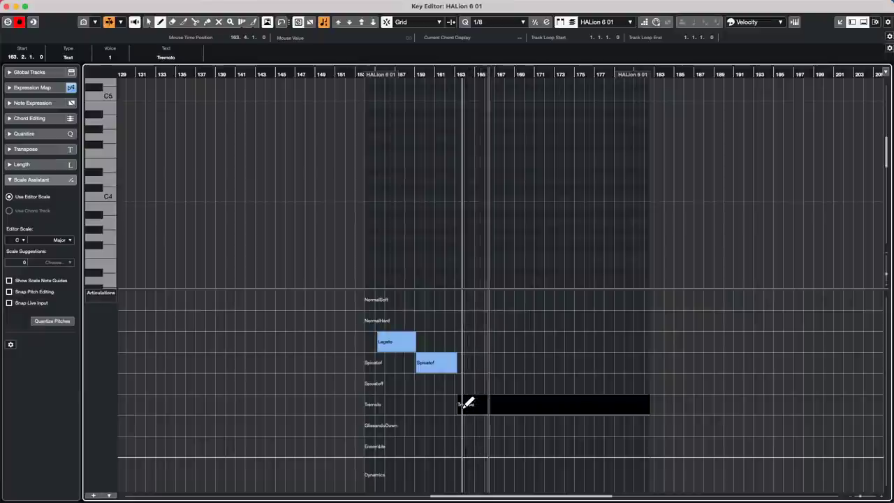
{"action": "left_click", "coordinate": [515, 318]}
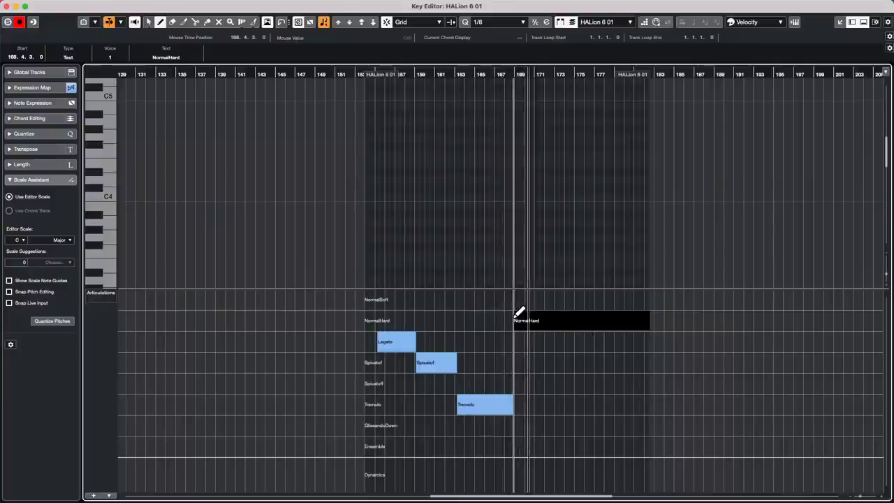
{"action": "left_click", "coordinate": [566, 300]}
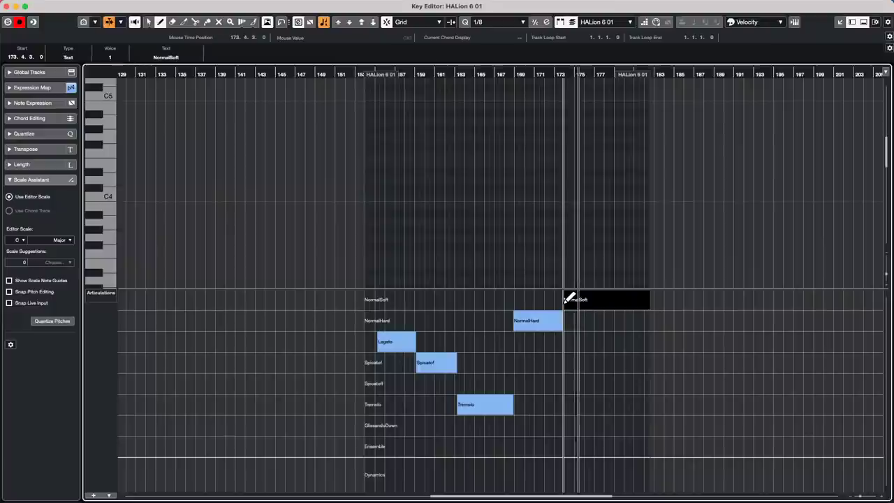
{"action": "left_click", "coordinate": [617, 451]}
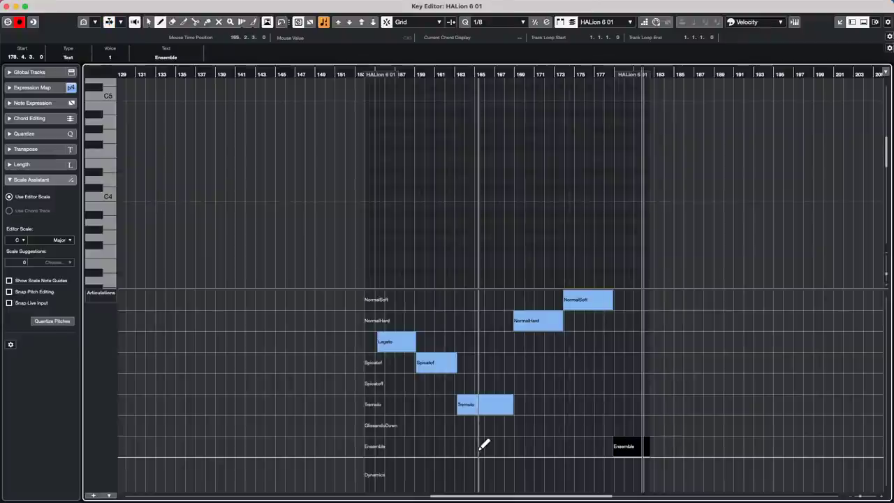
{"action": "left_click", "coordinate": [7, 7]}
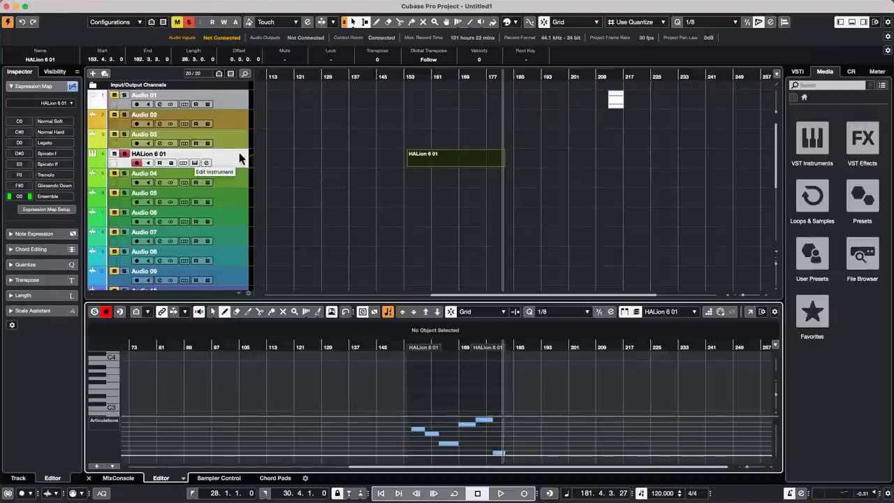
Open HALion 6 01's HALion 6 instrument window showing the Large Strings VX program.
{"action": "left_click", "coordinate": [193, 164]}
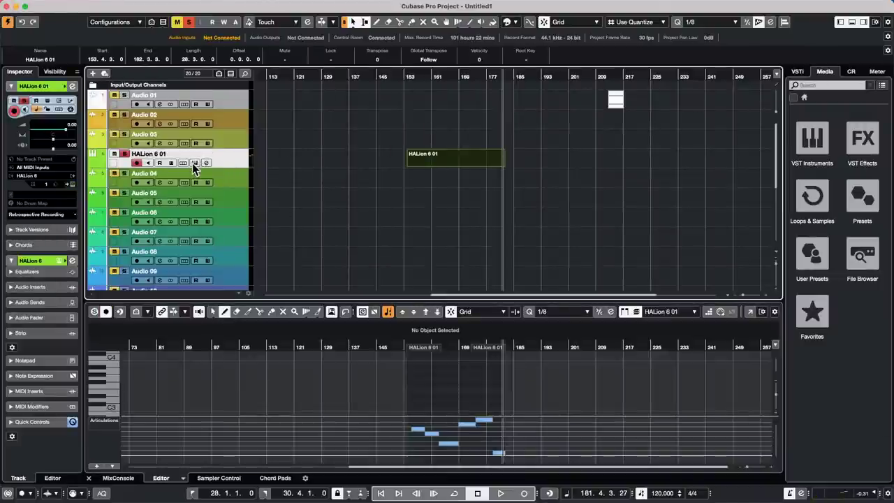
{"action": "left_click", "coordinate": [194, 163]}
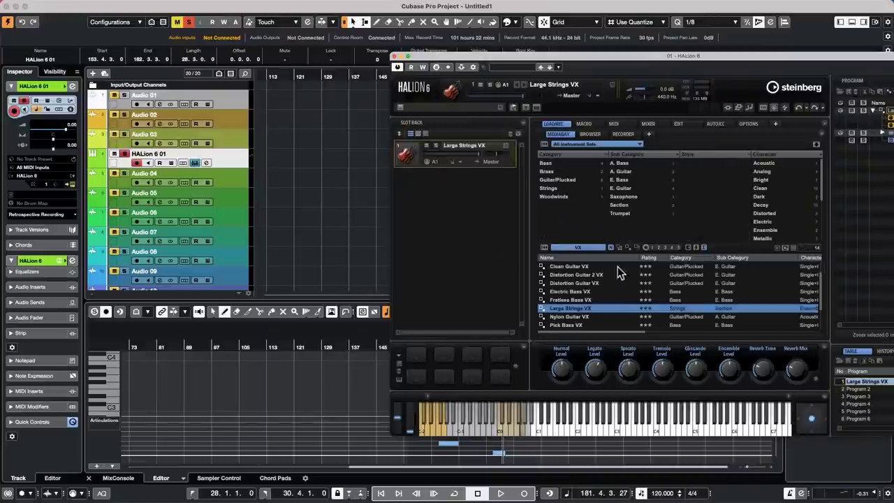
{"action": "scroll", "coordinate": [587, 291], "scroll_direction": "down", "scroll_amount": 3}
{"action": "scroll", "coordinate": [587, 291], "scroll_direction": "up", "scroll_amount": 2}
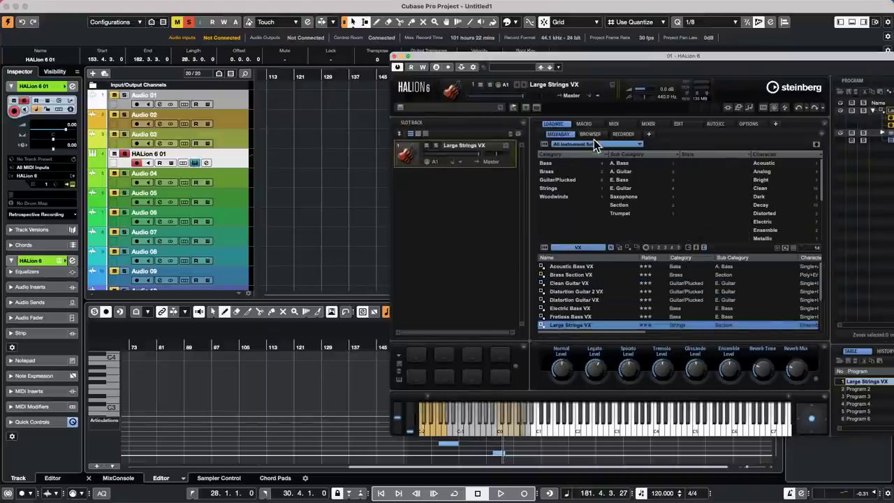
Close the HALion 6 plugin window to return to the project.
{"action": "left_click", "coordinate": [394, 57]}
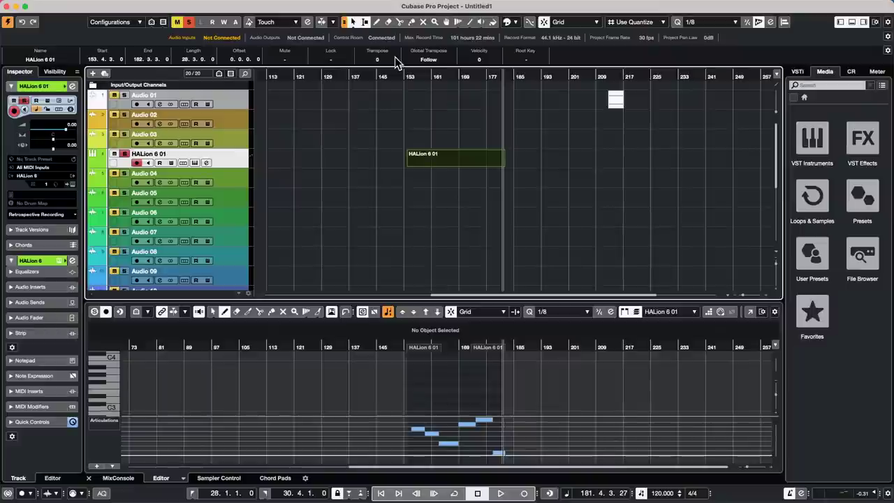
Open Cloud Castles.cpr from Recent Projects, activate it, and zoom the timeline out.
{"action": "left_click", "coordinate": [62, 5]}
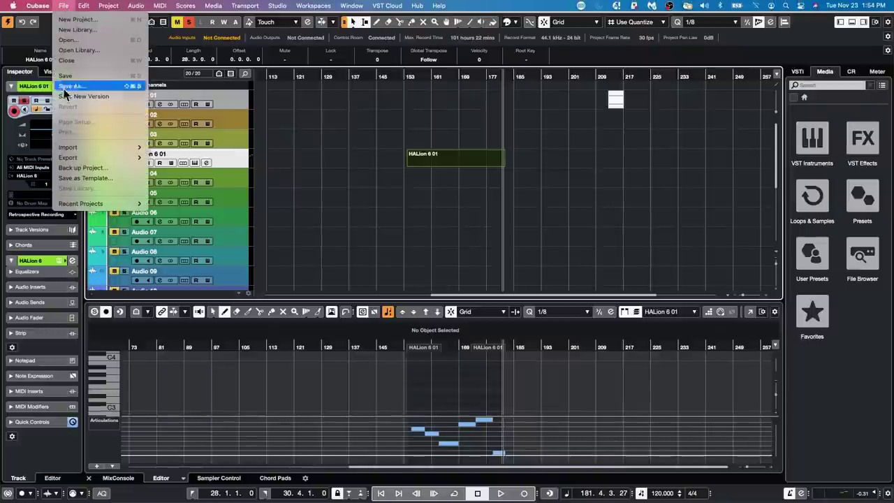
{"action": "mouse_move", "coordinate": [90, 204]}
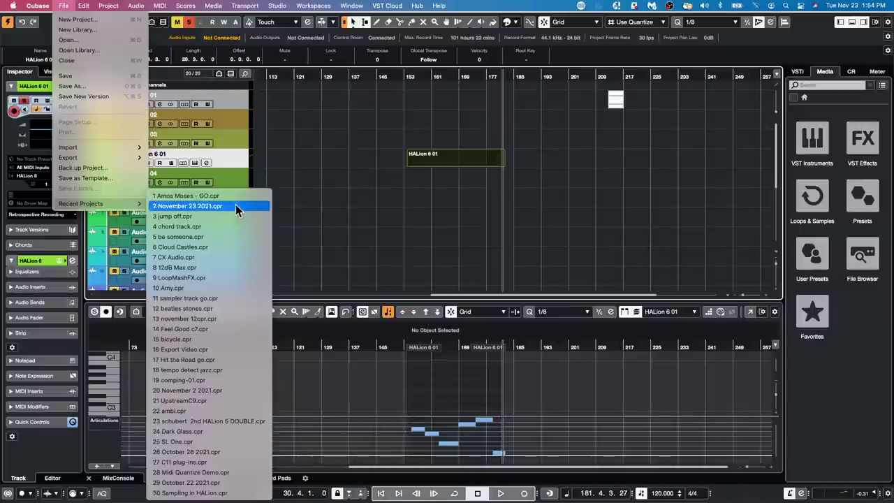
{"action": "left_click", "coordinate": [226, 252]}
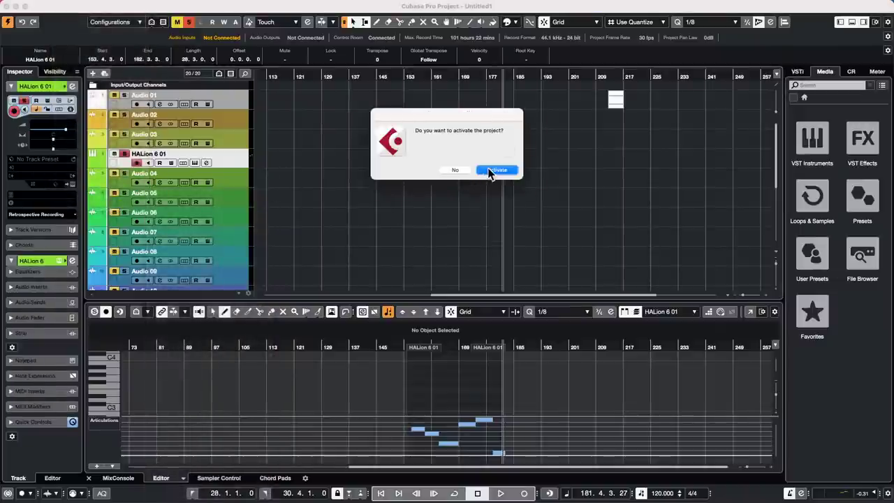
{"action": "left_click", "coordinate": [496, 170]}
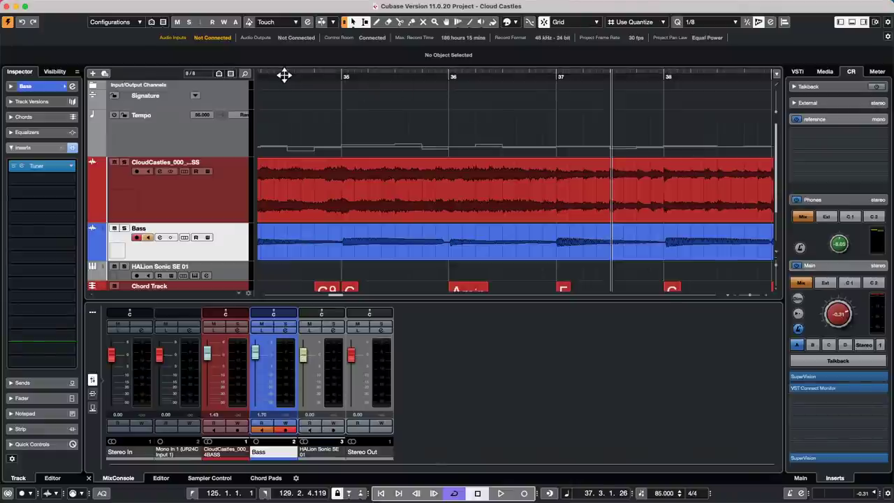
{"action": "left_click_drag", "start_coordinate": [284, 75], "coordinate": [210, 38]}
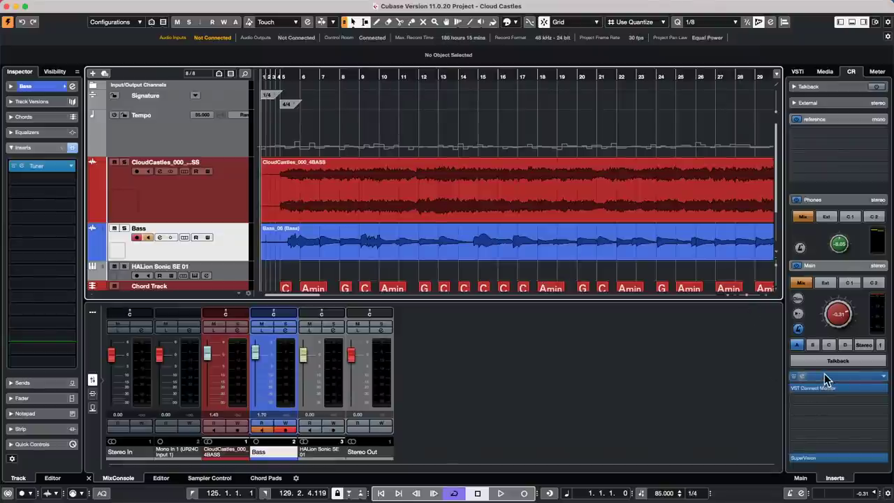
Open the SuperVision meter full screen with playback running, then move it aside.
{"action": "left_click", "coordinate": [825, 377]}
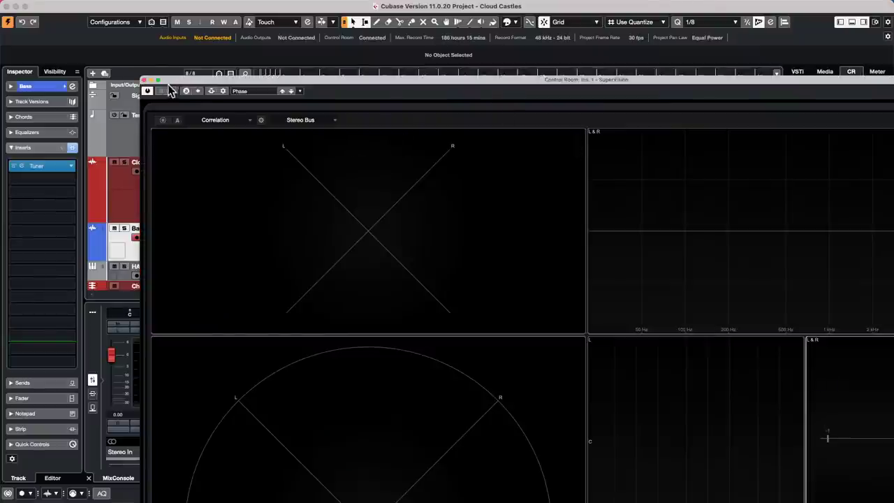
{"action": "left_click", "coordinate": [158, 81]}
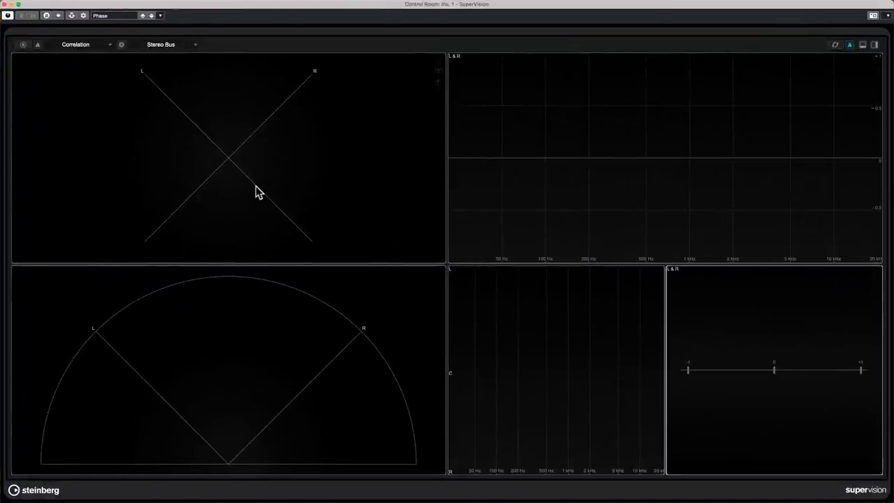
{"action": "key", "text": "space"}
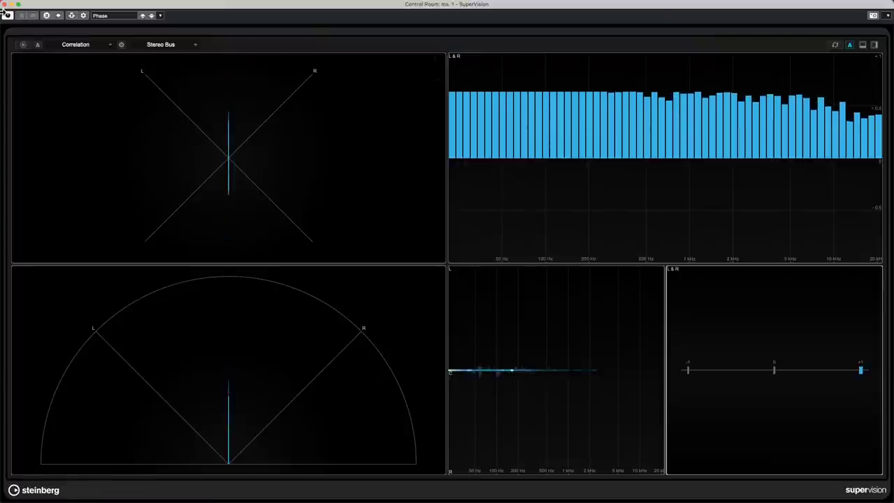
{"action": "left_click", "coordinate": [18, 4]}
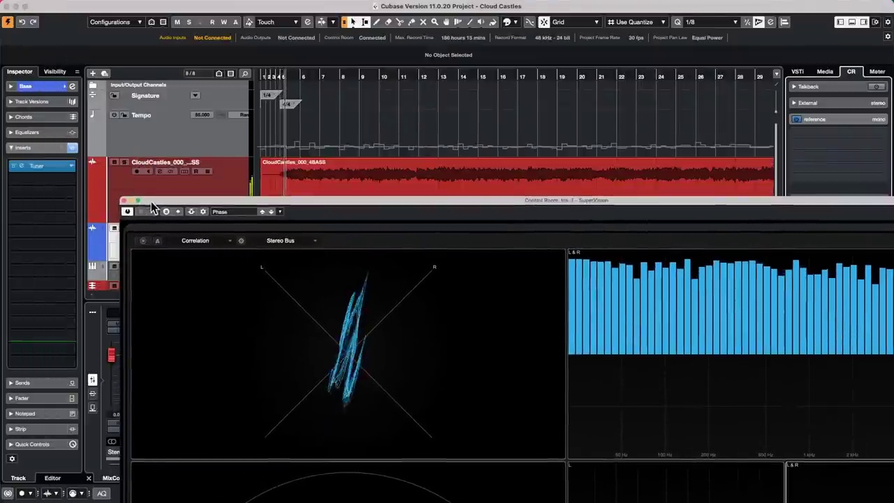
{"action": "left_click", "coordinate": [138, 202]}
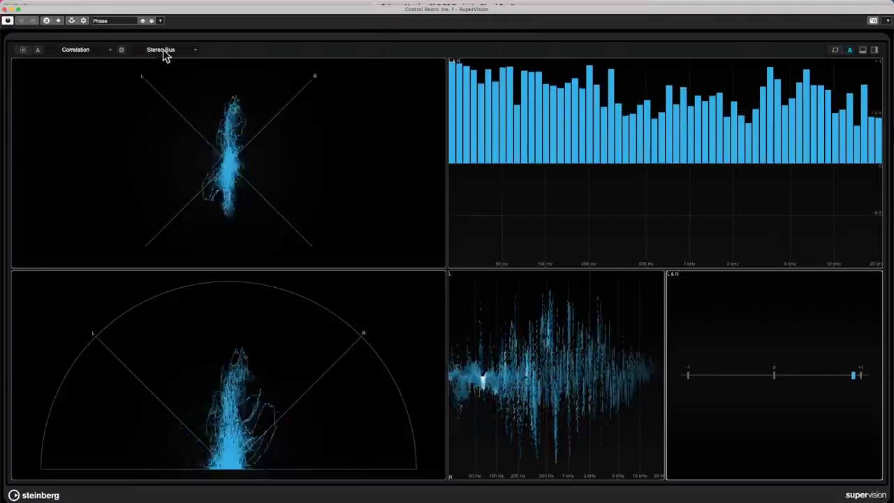
{"action": "left_click_drag", "start_coordinate": [32, 14], "coordinate": [408, 104]}
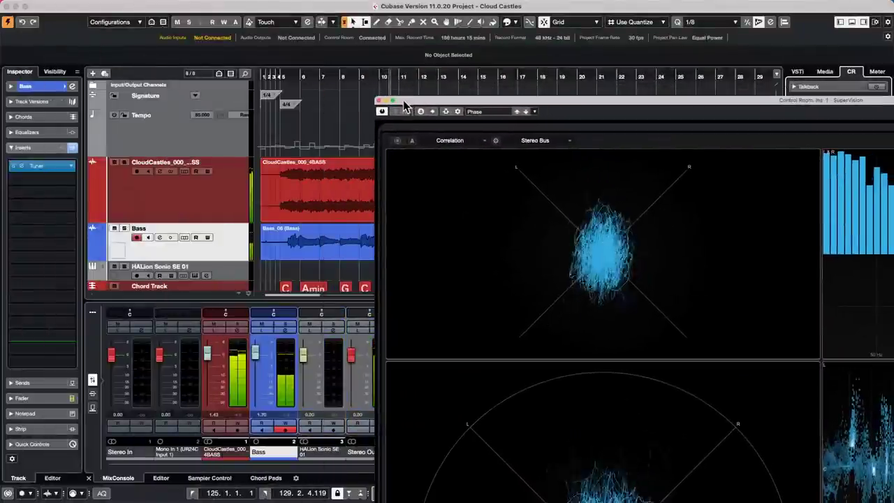
Invert the phase of the Bass_06 event and move SuperVision to the top-left.
{"action": "left_click", "coordinate": [325, 251]}
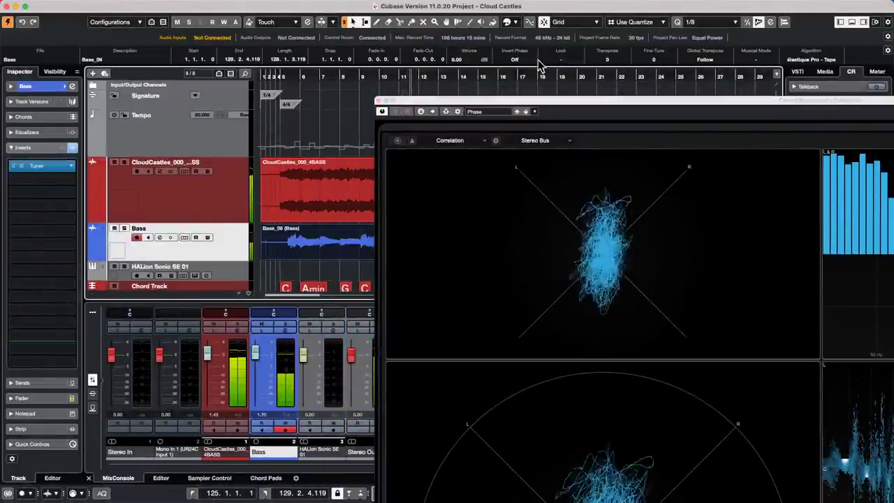
{"action": "left_click", "coordinate": [524, 60]}
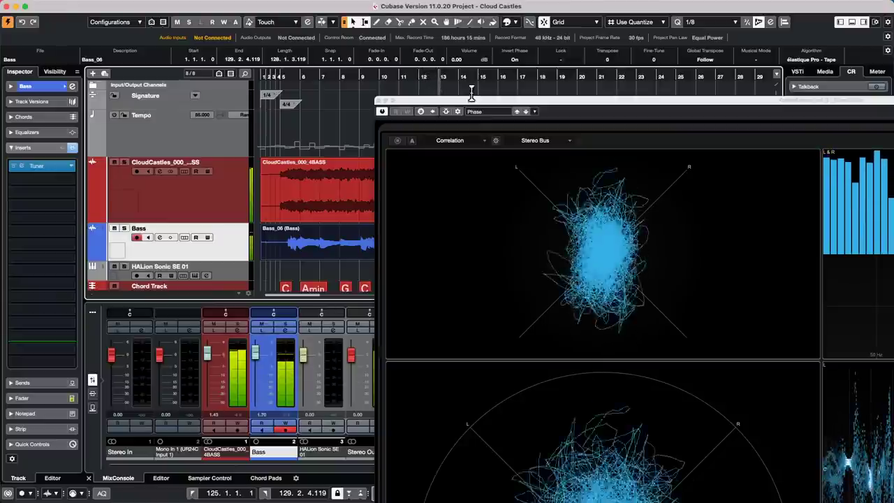
{"action": "left_click_drag", "start_coordinate": [472, 93], "coordinate": [148, 3]}
{"action": "key", "text": "space"}
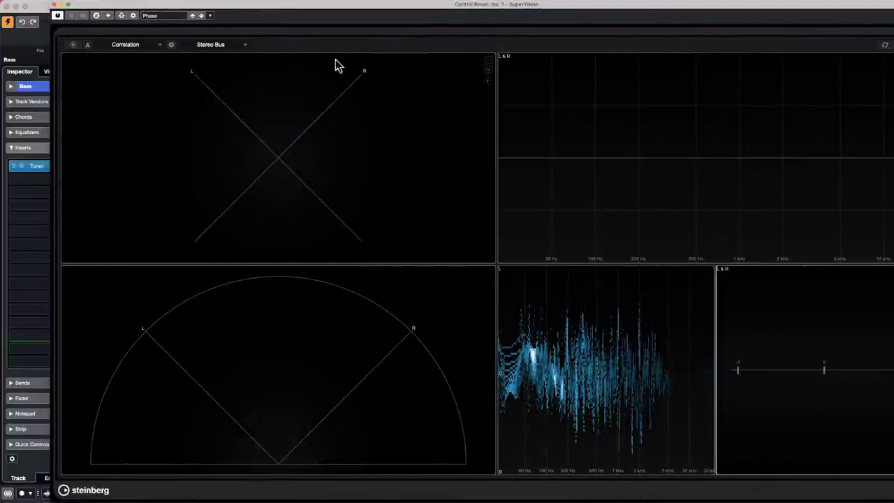
Maximise the SuperVision window while toggling playback, then open its layout preset list.
{"action": "key", "text": "space"}
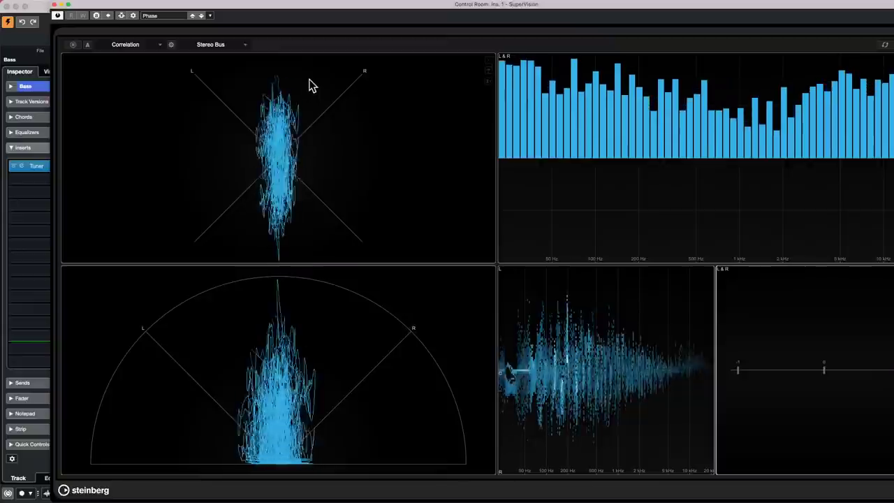
{"action": "left_click", "coordinate": [68, 5]}
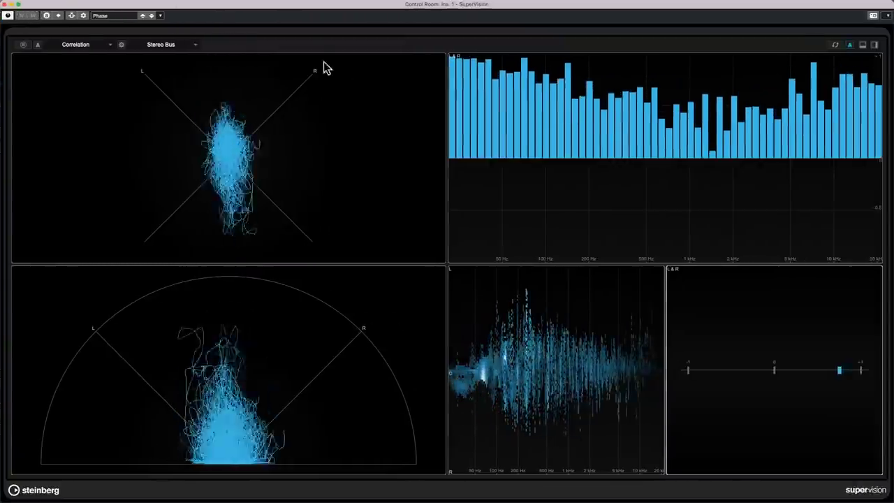
{"action": "key", "text": "space"}
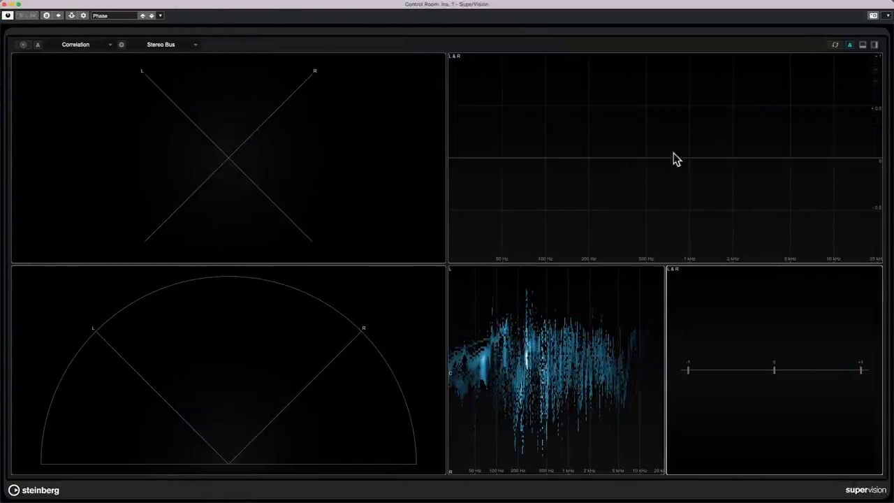
{"action": "key", "text": "space"}
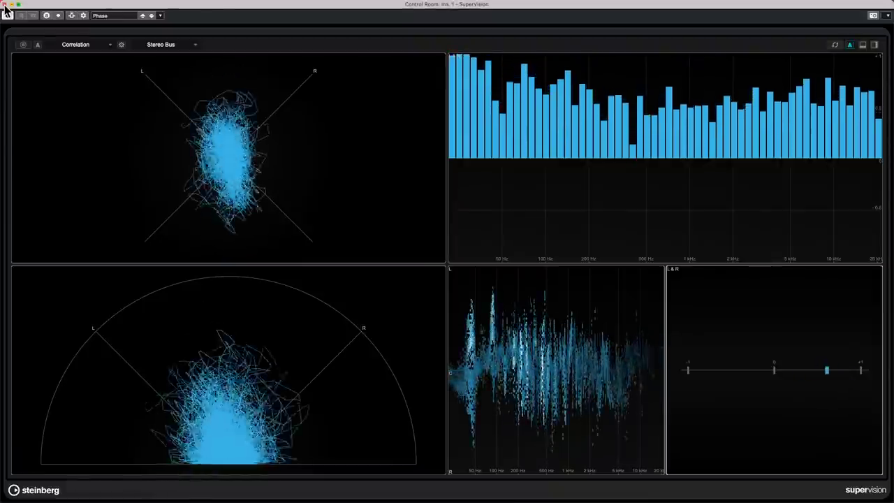
{"action": "key", "text": "space"}
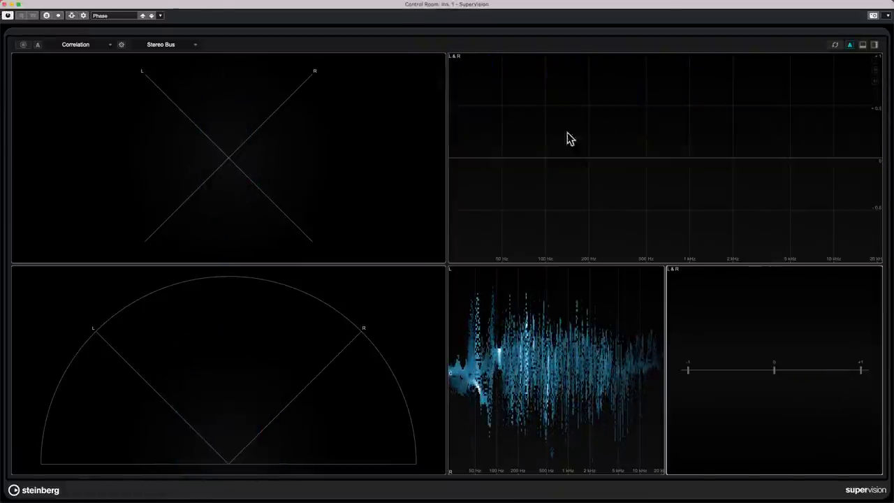
{"action": "key", "text": "space"}
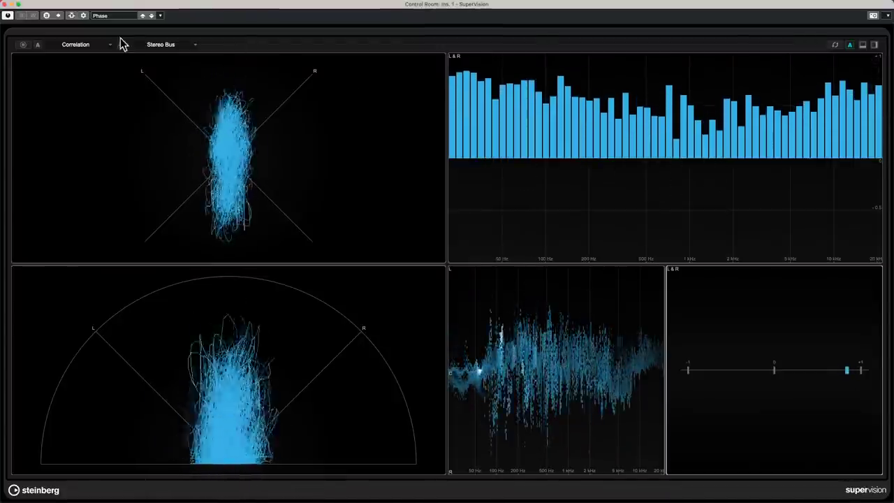
{"action": "key", "text": "space"}
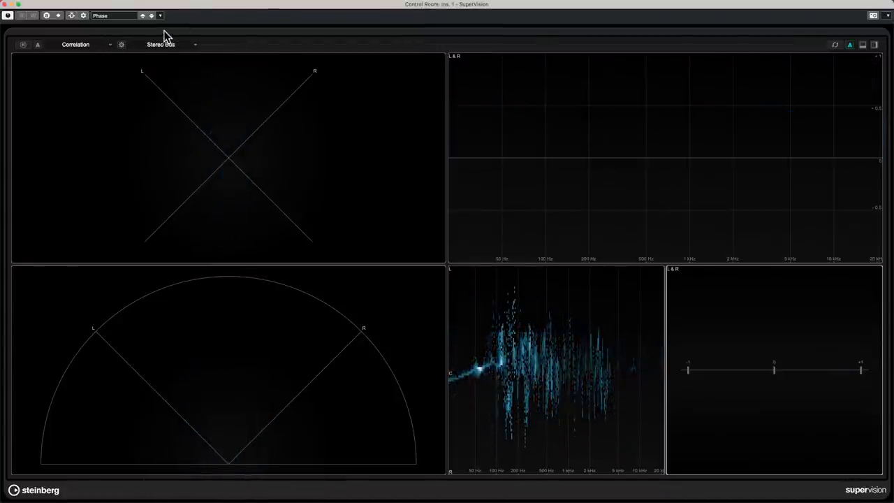
{"action": "left_click", "coordinate": [116, 15]}
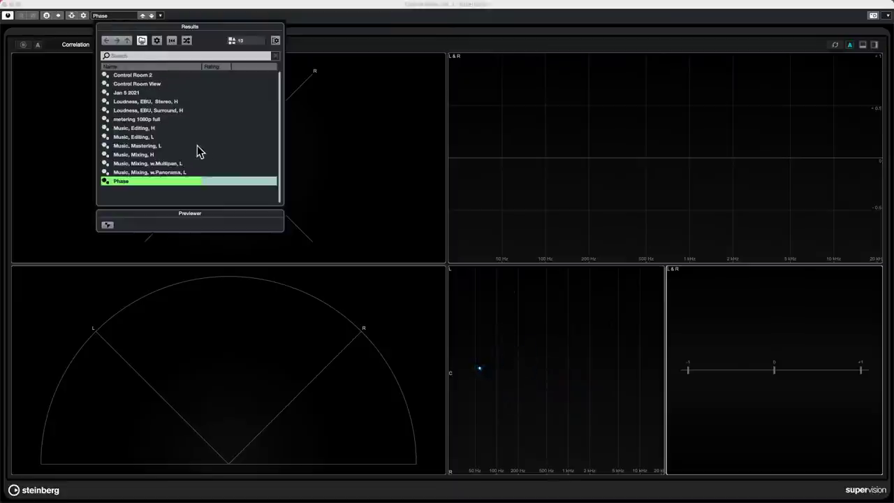
Load Control Room 2, Control Room View, then metering 1080p full presets during playback.
{"action": "double_click", "coordinate": [166, 74]}
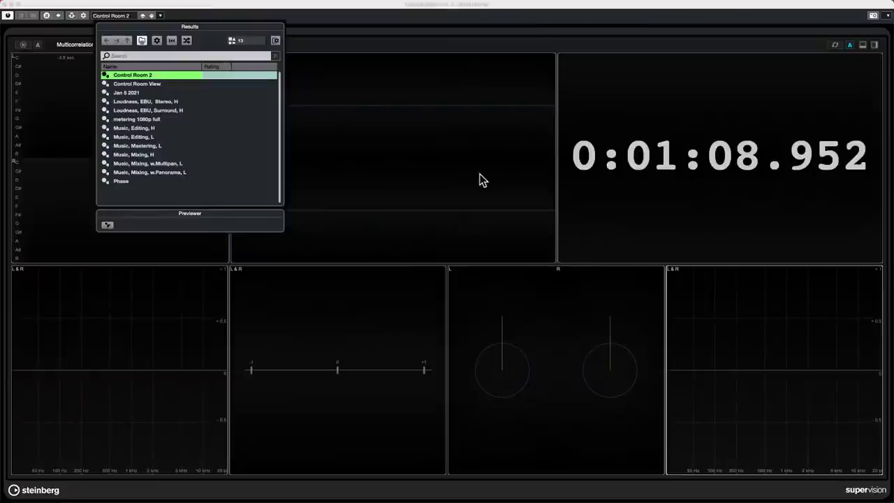
{"action": "double_click", "coordinate": [134, 85]}
{"action": "key", "text": "space"}
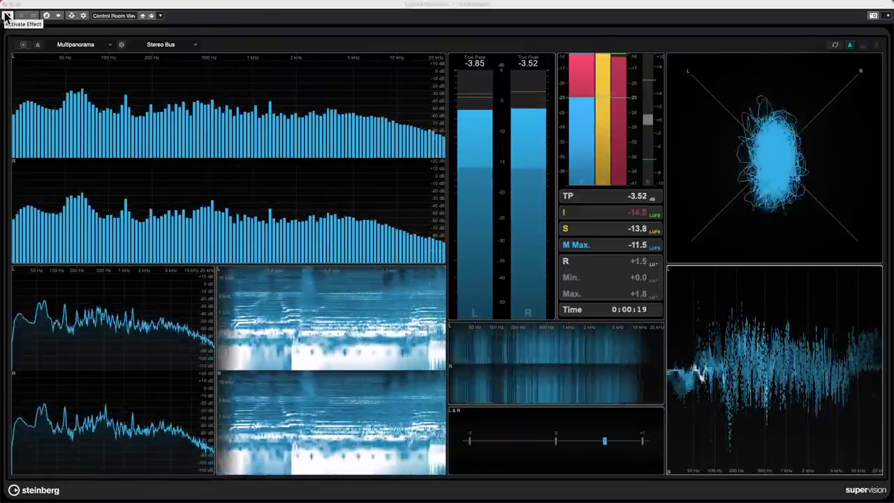
{"action": "left_click", "coordinate": [120, 17]}
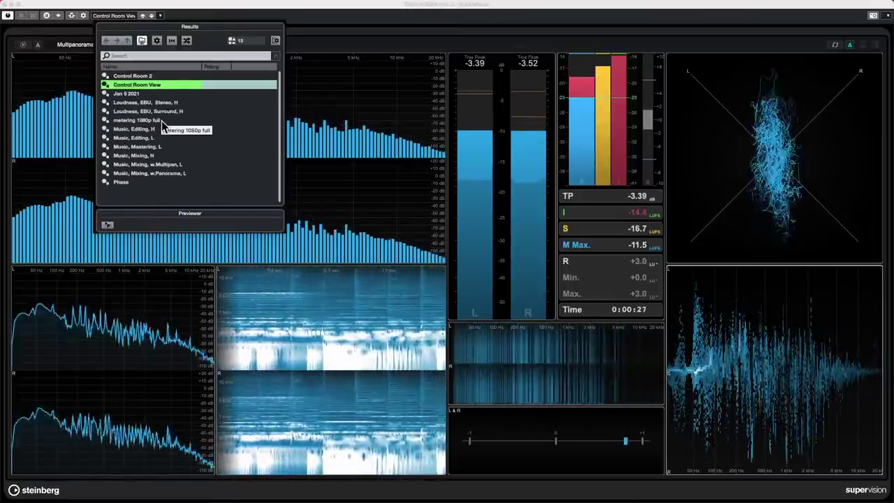
{"action": "double_click", "coordinate": [162, 120]}
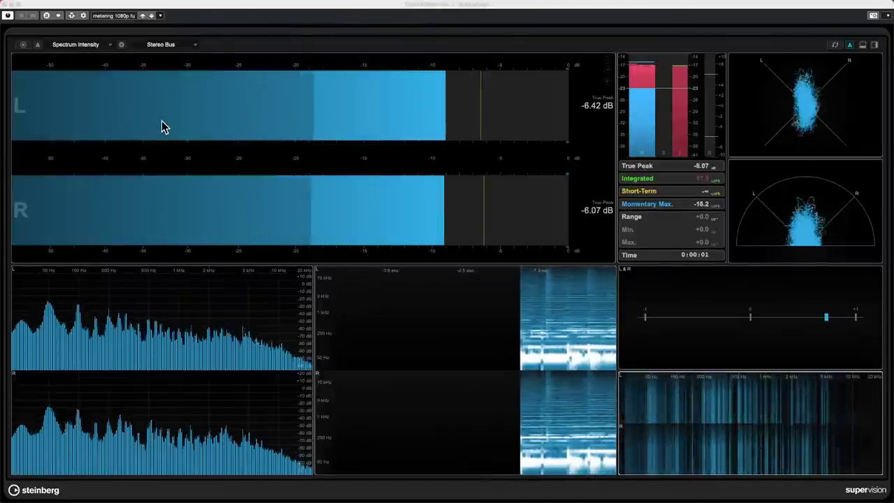
{"action": "left_click", "coordinate": [126, 15]}
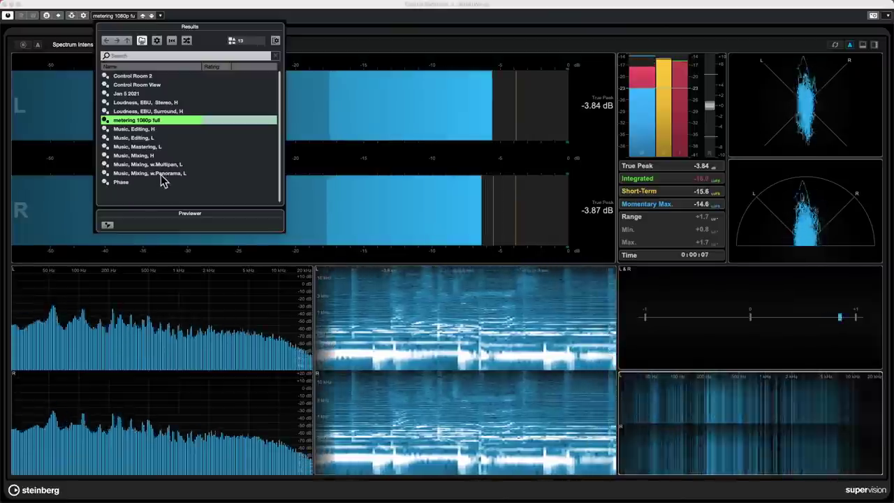
Load the 'Music, Mixing, w.Panorama, L' preset and stop playback.
{"action": "left_click", "coordinate": [161, 174]}
{"action": "double_click", "coordinate": [160, 174]}
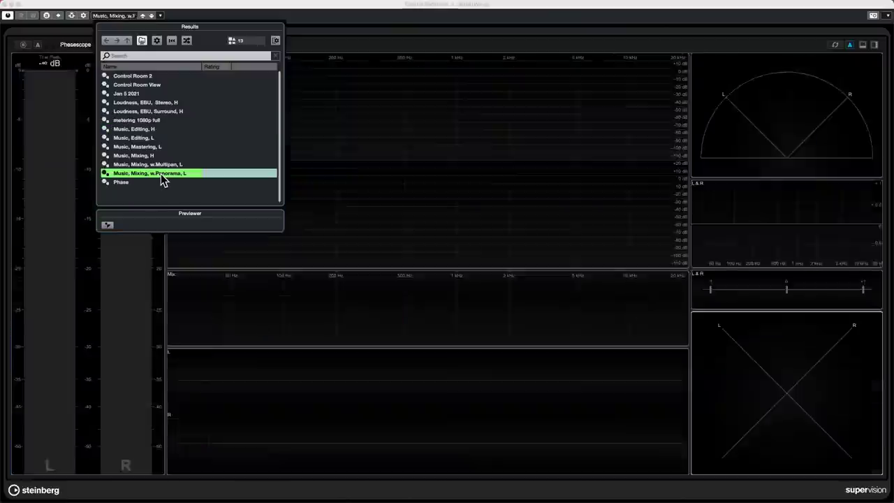
{"action": "key", "text": "space"}
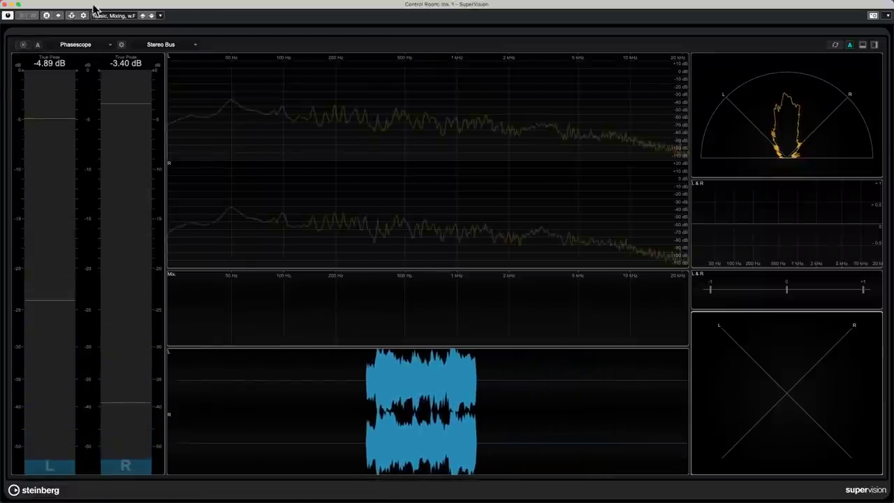
Switch SuperVision's main module to Spectrum Curve, then replace it with the Game display.
{"action": "left_click", "coordinate": [271, 136]}
{"action": "left_click", "coordinate": [112, 44]}
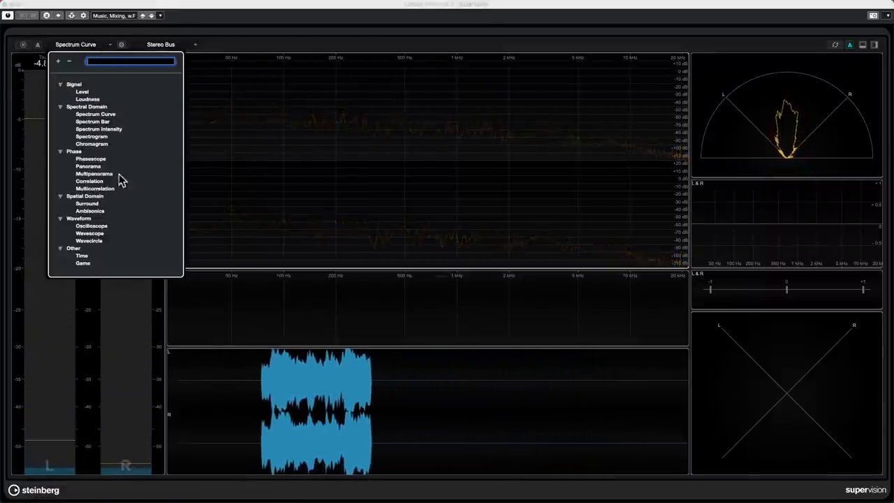
{"action": "left_click", "coordinate": [98, 266]}
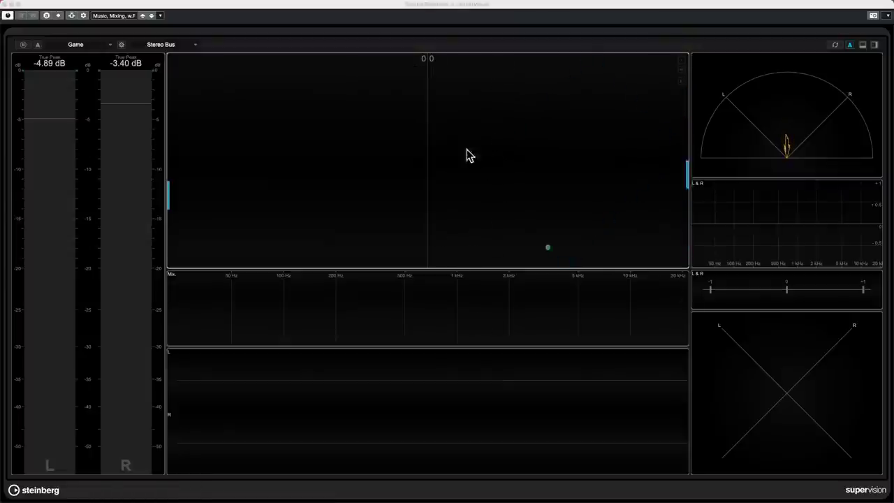
Dismiss the meter module list unchanged and close the SuperVision window.
{"action": "left_click", "coordinate": [105, 46]}
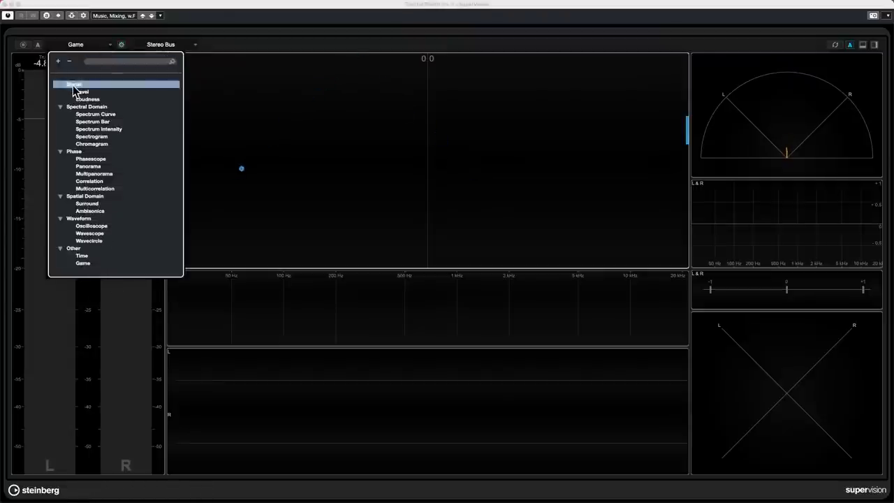
{"action": "left_click", "coordinate": [374, 194]}
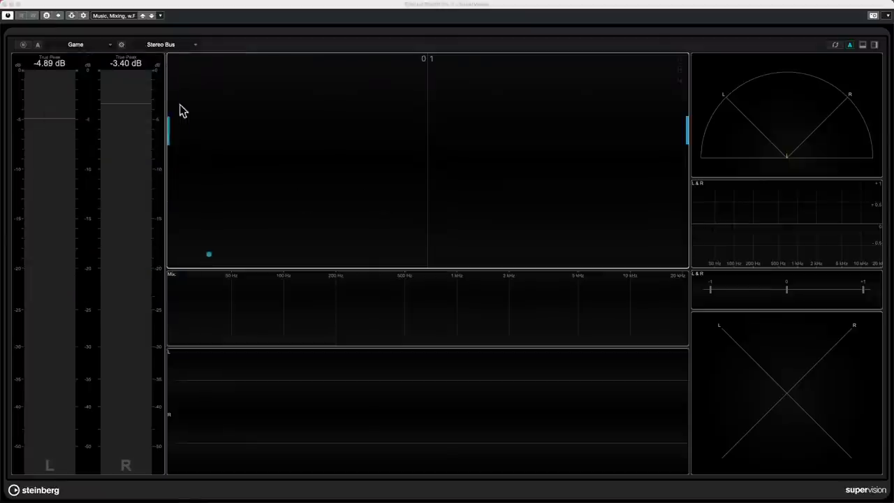
{"action": "mouse_move", "coordinate": [3, 3]}
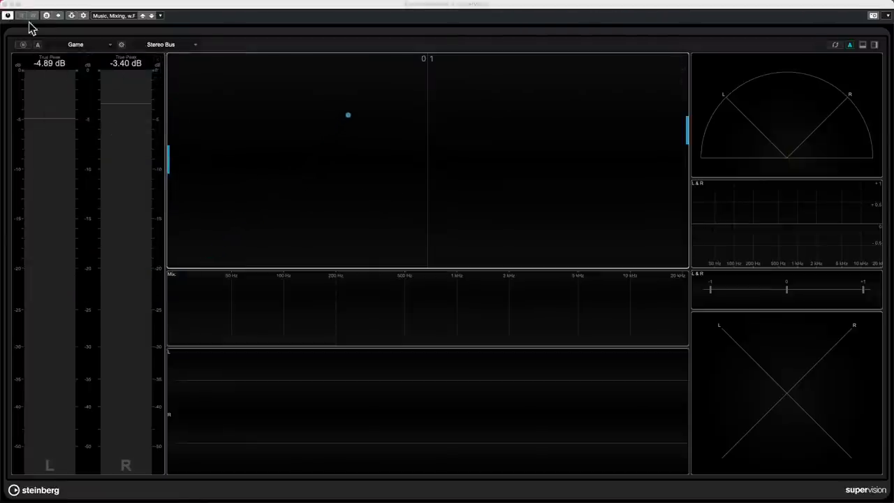
{"action": "left_click", "coordinate": [5, 5]}
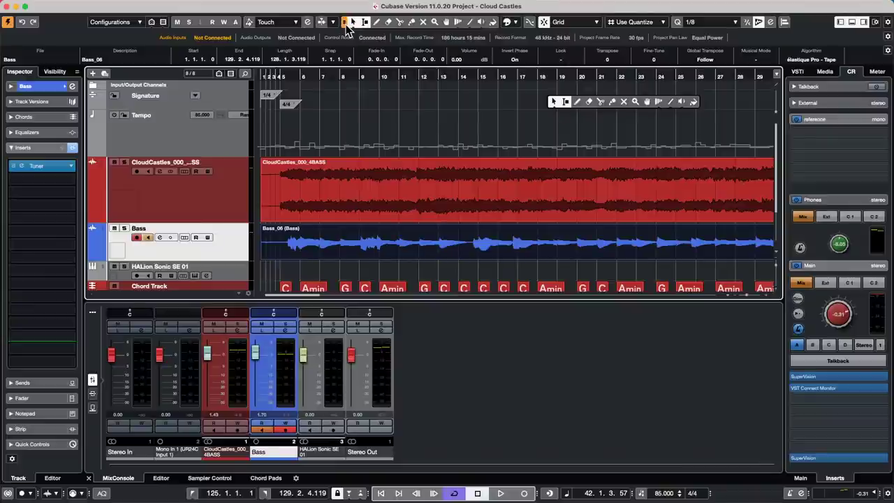
Zoom out to the whole Cloud Castles song, set the position to bar 36, and select the Bass and CloudCastles events.
{"action": "right_click", "coordinate": [409, 170]}
{"action": "left_click", "coordinate": [491, 192]}
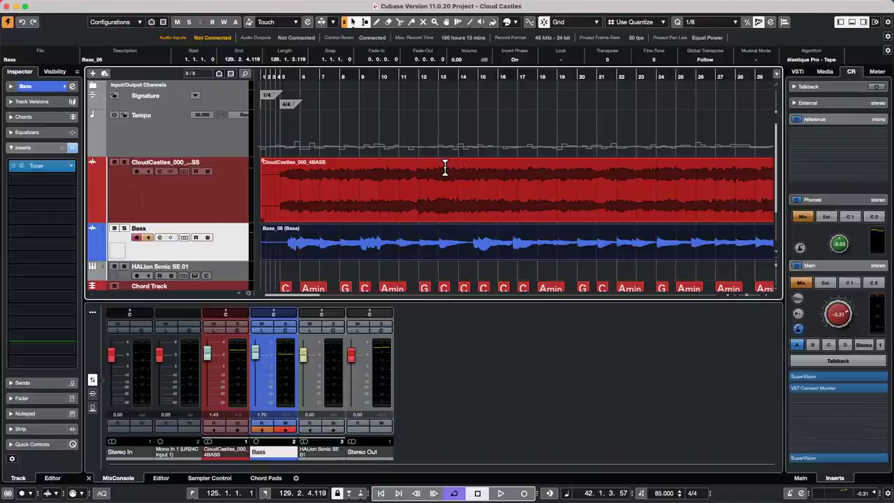
{"action": "left_click", "coordinate": [462, 213]}
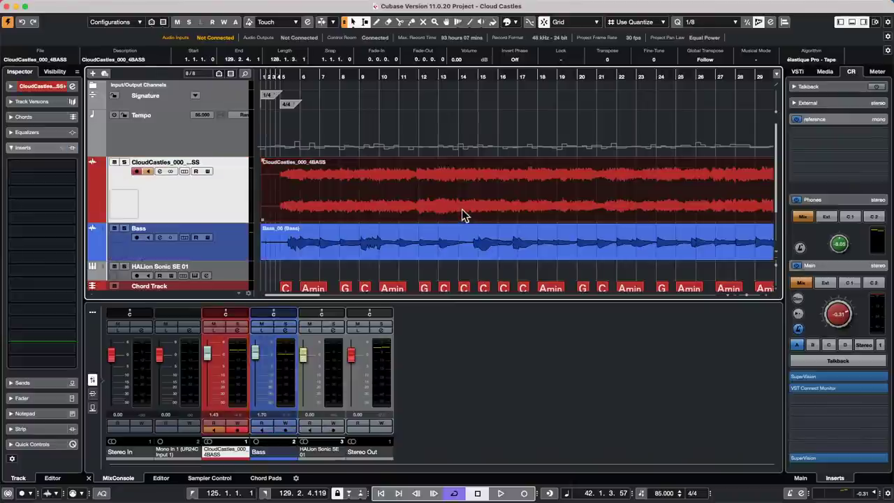
{"action": "left_click_drag", "start_coordinate": [368, 79], "coordinate": [367, 54]}
{"action": "left_click", "coordinate": [383, 173]}
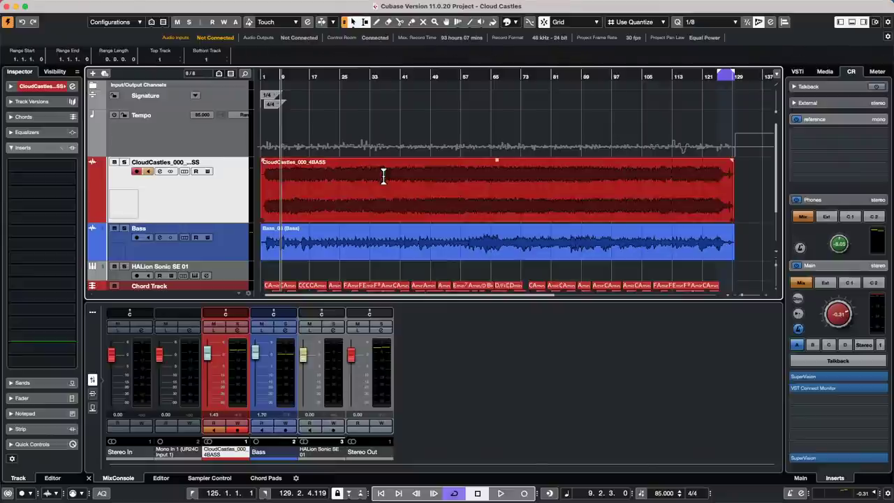
{"action": "left_click", "coordinate": [420, 251]}
{"action": "left_click", "coordinate": [433, 202]}
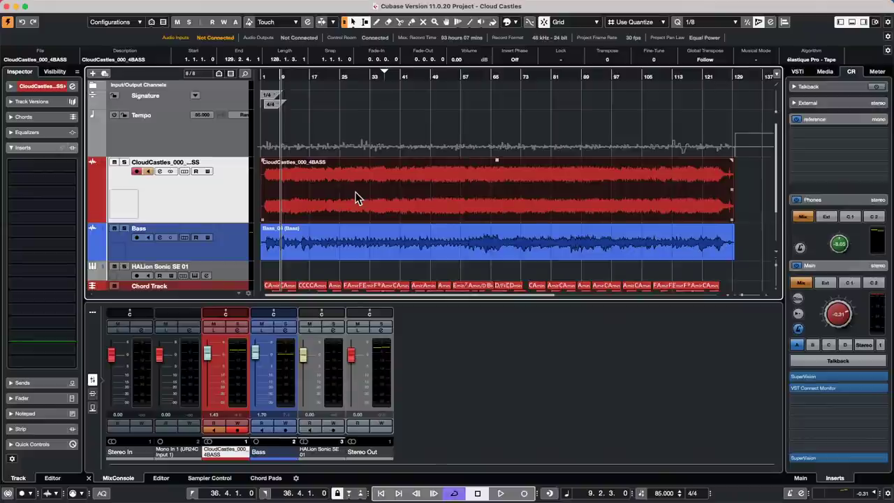
{"action": "left_click", "coordinate": [63, 6]}
{"action": "mouse_move", "coordinate": [104, 203]}
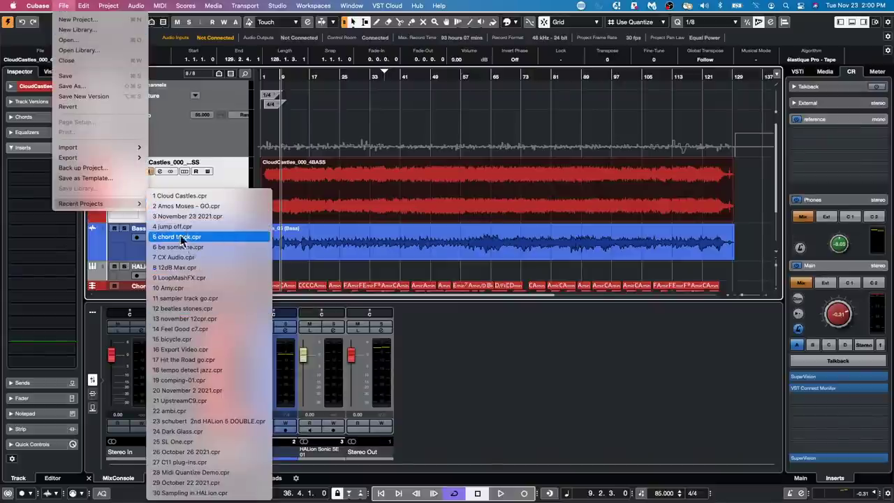
{"action": "left_click", "coordinate": [79, 41]}
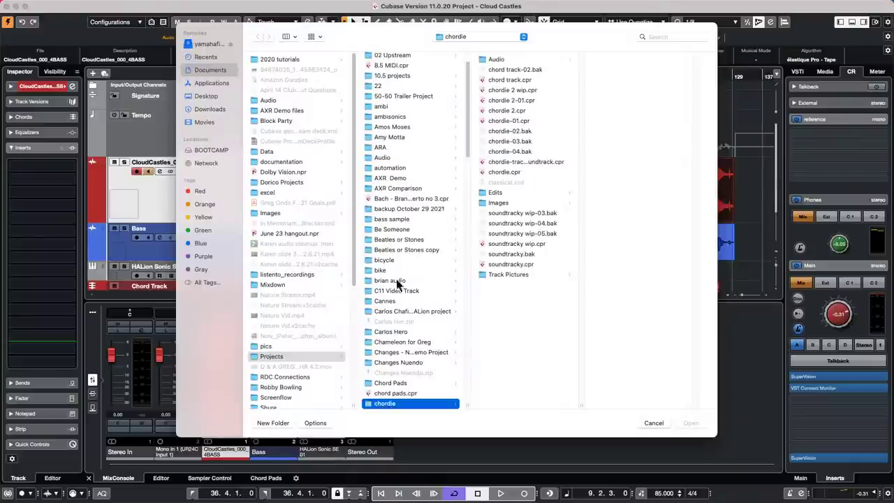
{"action": "scroll", "coordinate": [409, 315], "scroll_direction": "down", "scroll_amount": 8}
{"action": "scroll", "coordinate": [409, 314], "scroll_direction": "down", "scroll_amount": 5}
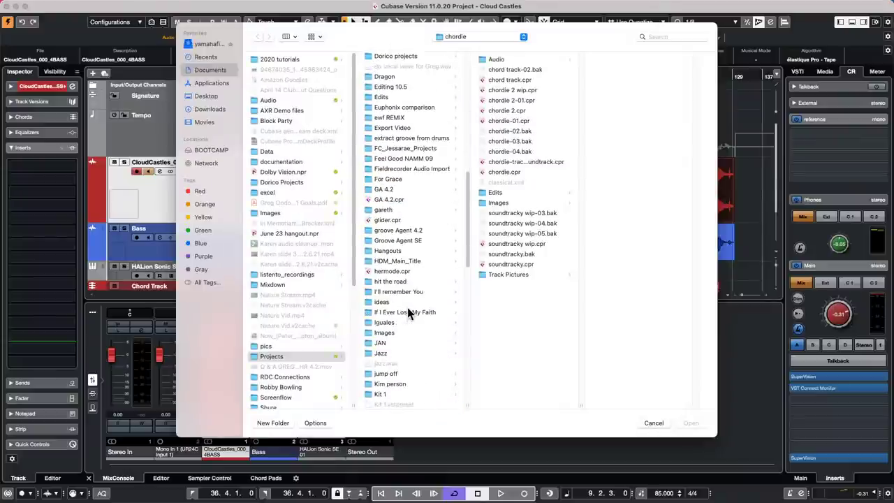
{"action": "left_click", "coordinate": [385, 355]}
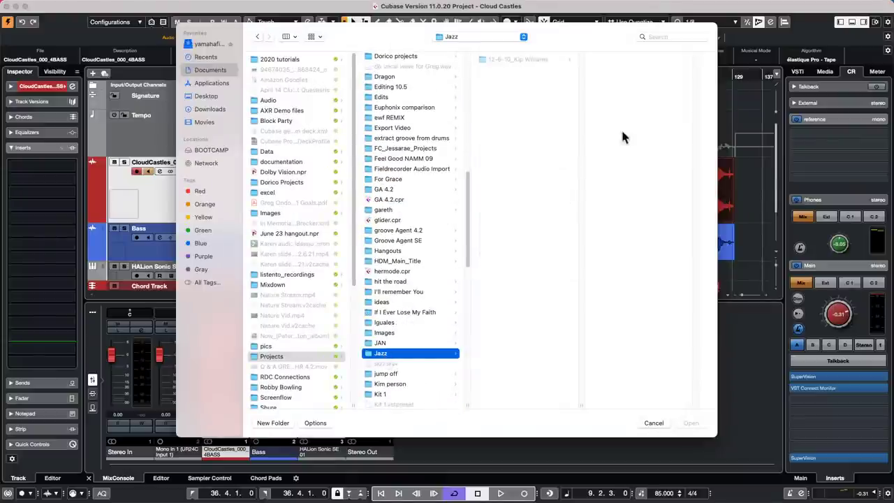
{"action": "left_click", "coordinate": [534, 61]}
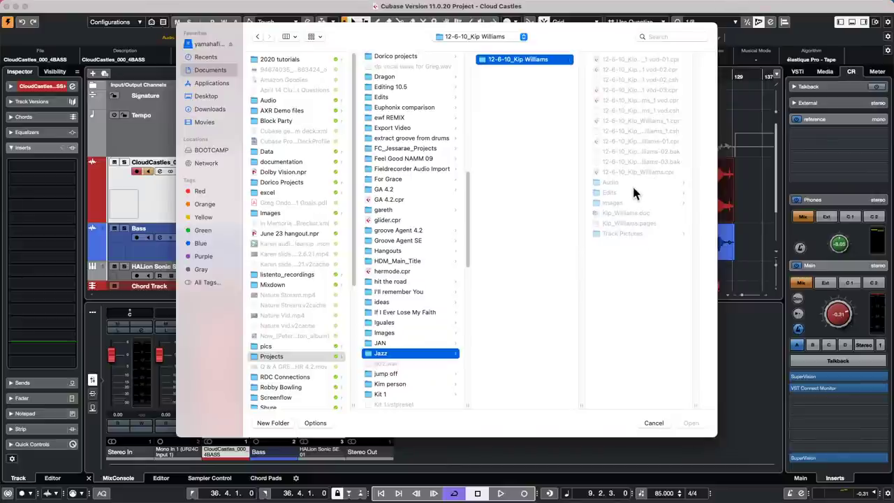
{"action": "double_click", "coordinate": [627, 102]}
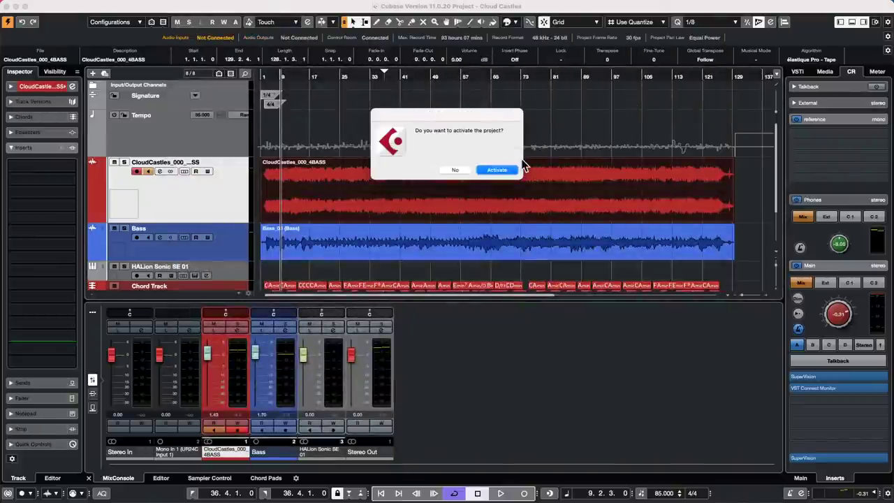
{"action": "left_click", "coordinate": [509, 170]}
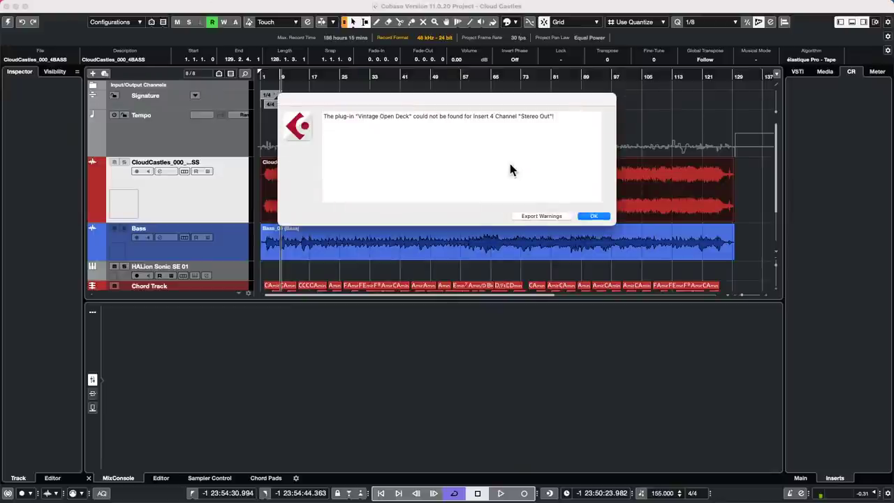
{"action": "left_click", "coordinate": [594, 217]}
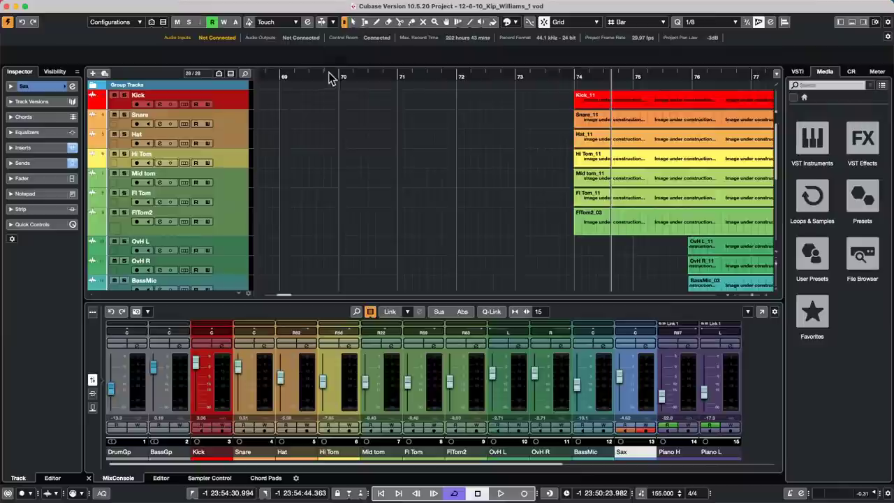
{"action": "left_click_drag", "start_coordinate": [340, 75], "coordinate": [398, 66]}
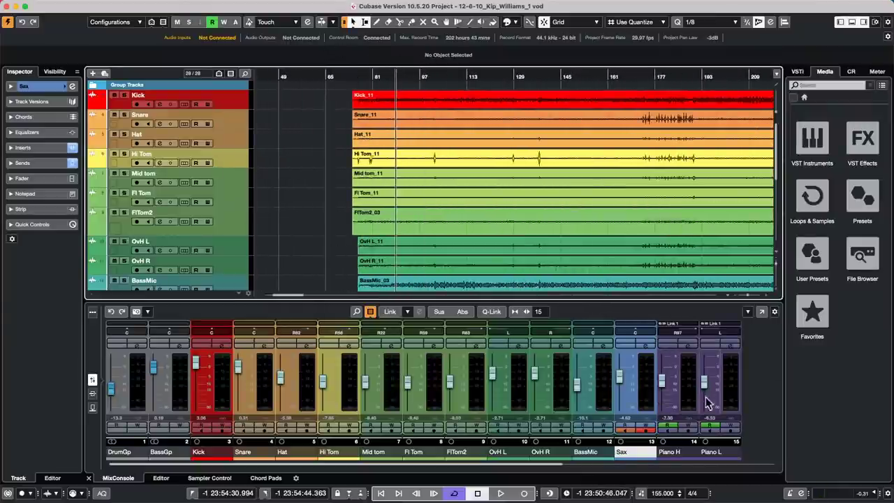
Start playback and turn the Control Room main level down to -3.66.
{"action": "left_click", "coordinate": [538, 470]}
{"action": "left_click_drag", "start_coordinate": [538, 470], "coordinate": [755, 473]}
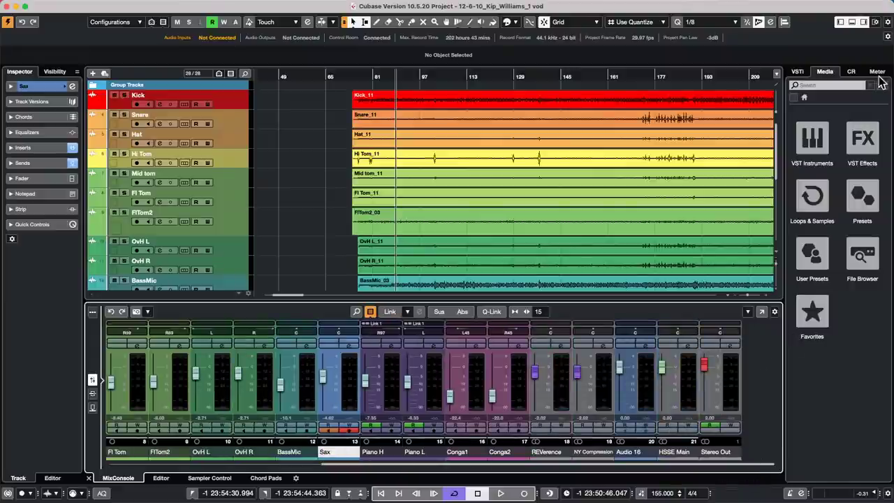
{"action": "left_click", "coordinate": [851, 72]}
{"action": "scroll", "coordinate": [841, 363], "scroll_direction": "down", "scroll_amount": 5}
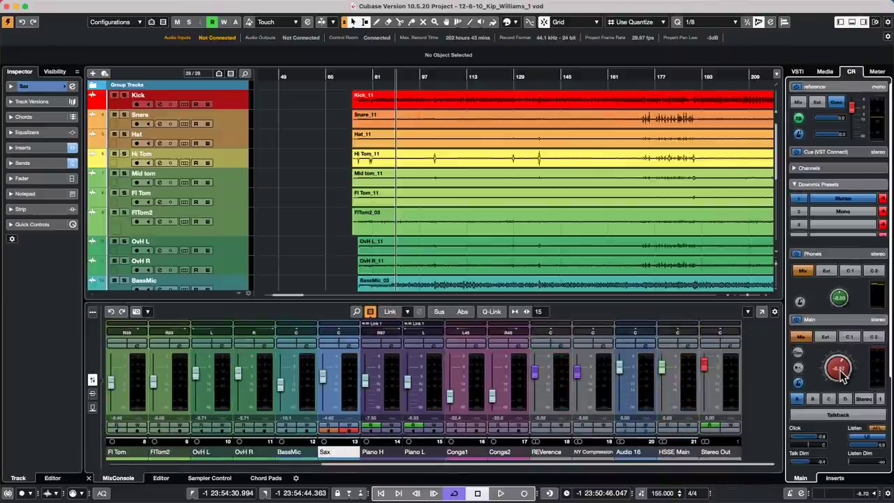
{"action": "key", "text": "space"}
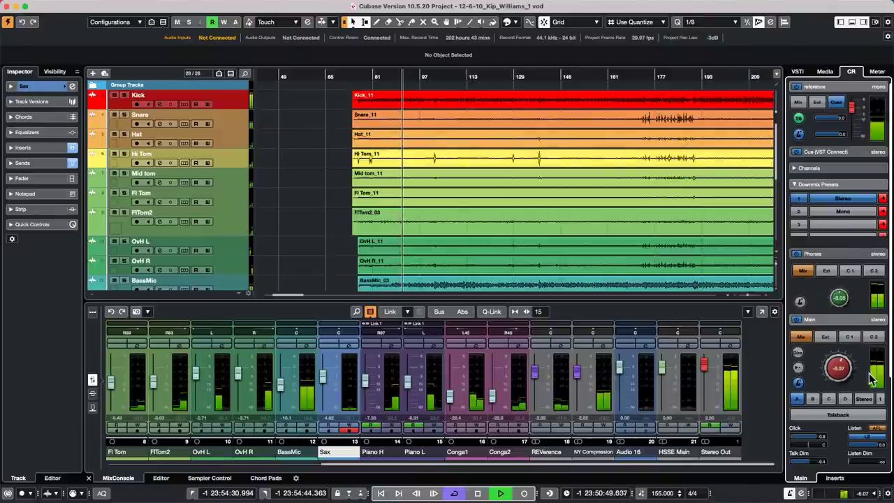
{"action": "scroll", "coordinate": [851, 369], "scroll_direction": "up", "scroll_amount": 3}
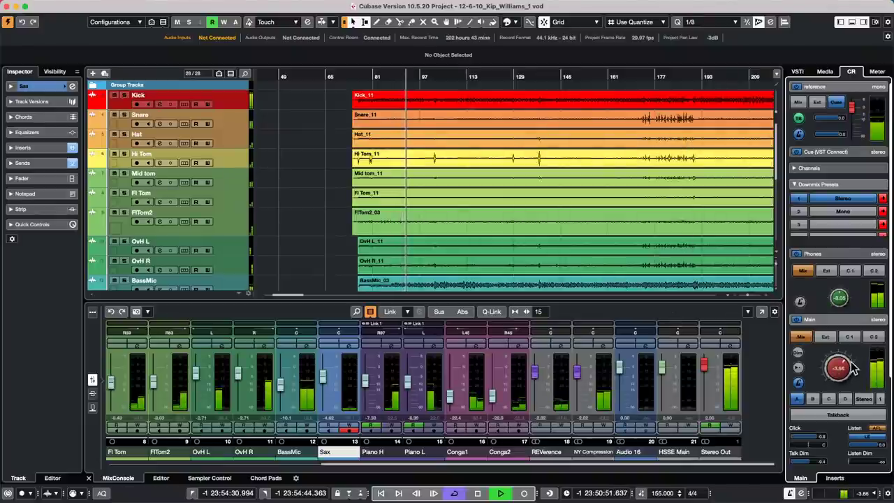
{"action": "scroll", "coordinate": [852, 369], "scroll_direction": "down", "scroll_amount": 1}
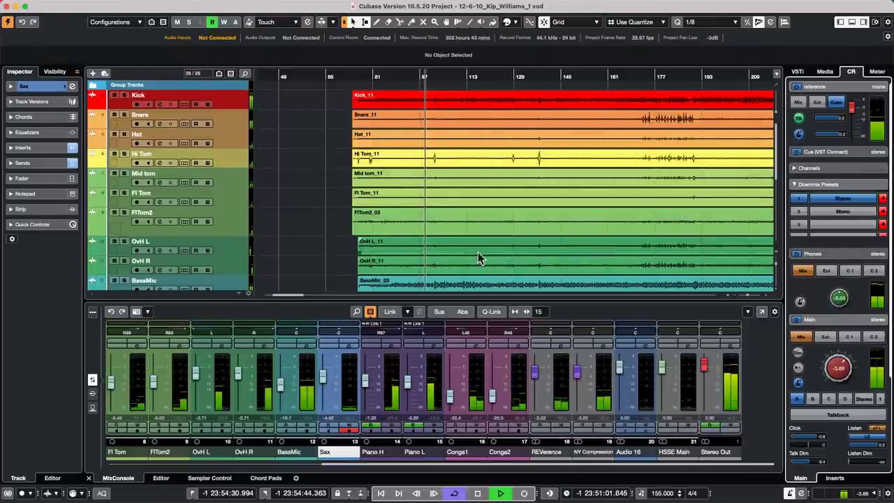
Run Project > Tempo Detection on the OvH R_11 event and accept the multiple tempos message.
{"action": "left_click", "coordinate": [455, 269]}
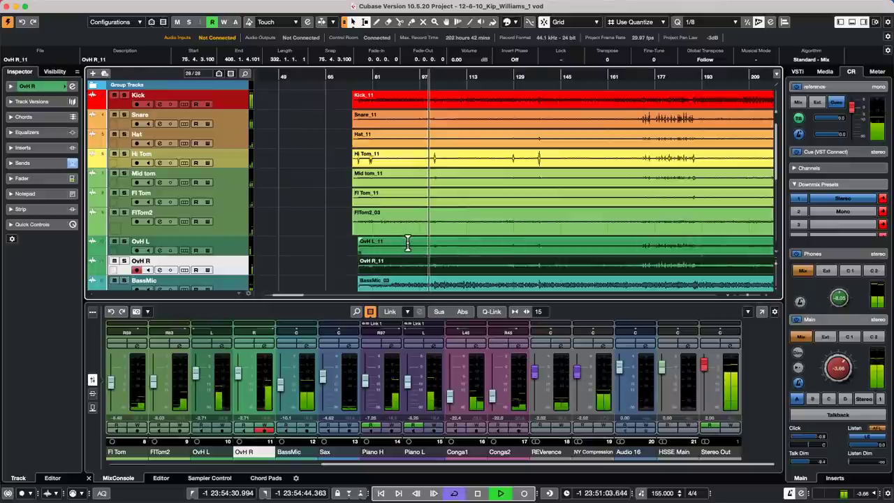
{"action": "left_click", "coordinate": [108, 6]}
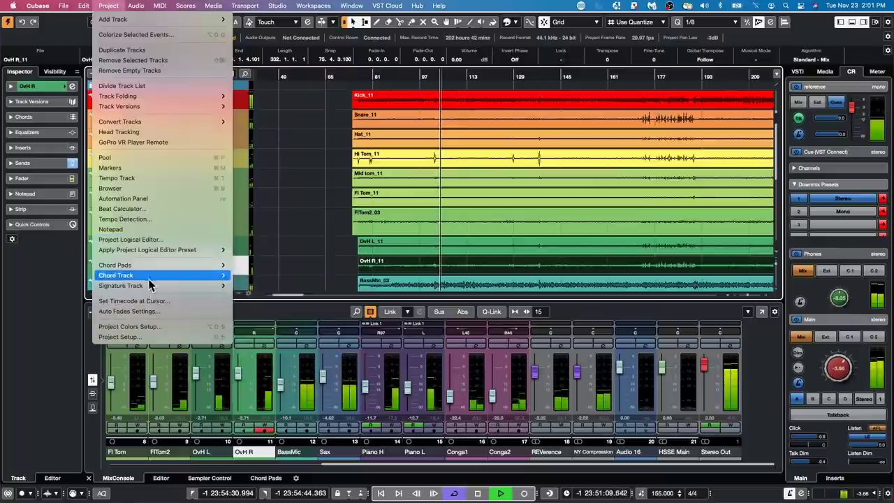
{"action": "left_click", "coordinate": [143, 220]}
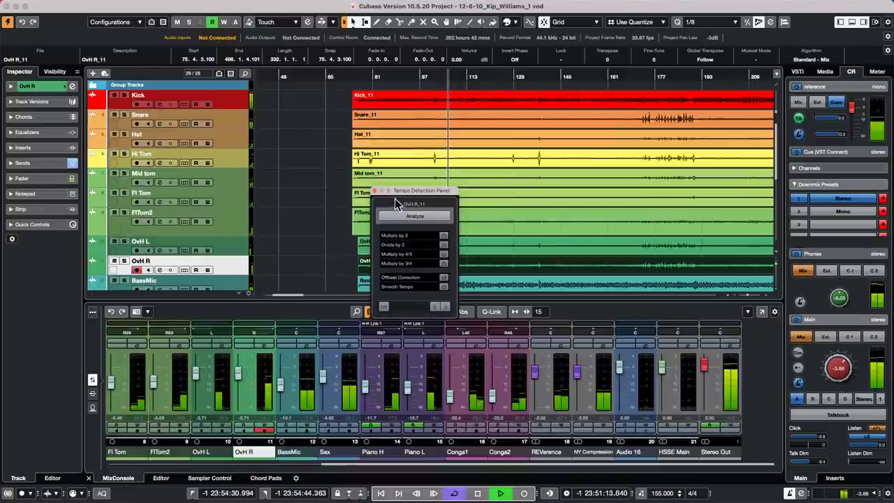
{"action": "left_click", "coordinate": [421, 220]}
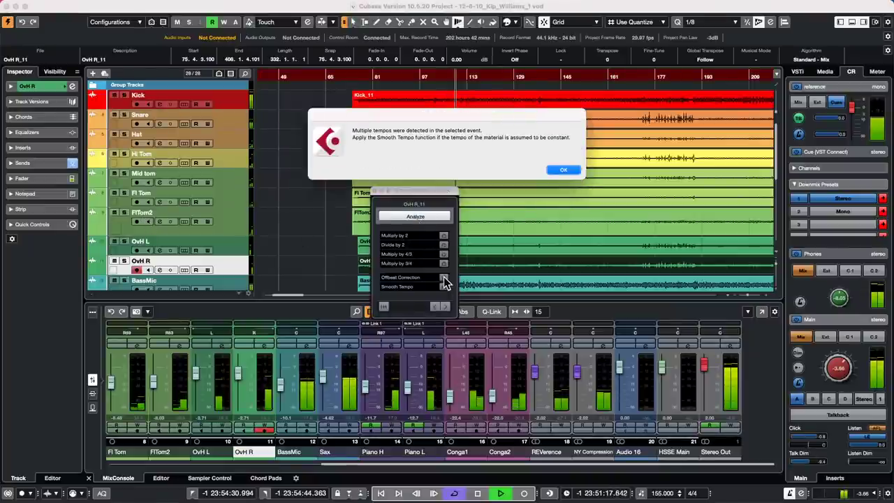
{"action": "left_click", "coordinate": [564, 169]}
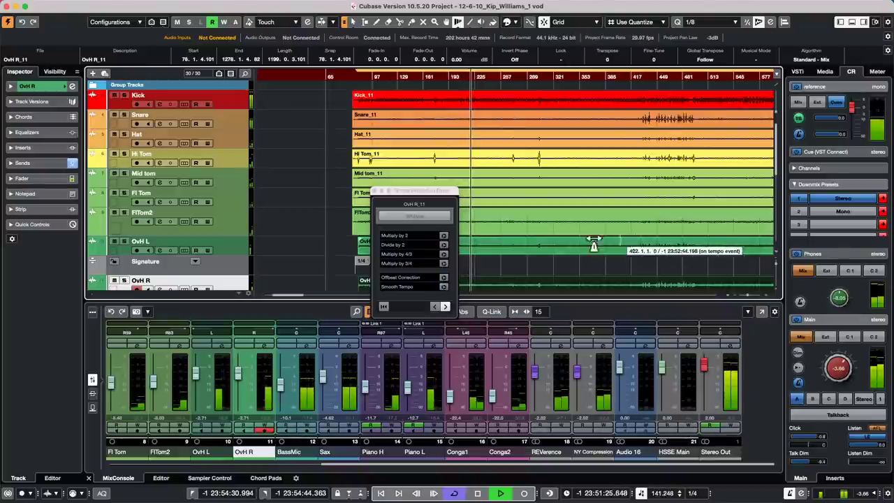
Move the Tempo Detection Panel aside and jump playback back to an earlier bar.
{"action": "left_click_drag", "start_coordinate": [438, 192], "coordinate": [292, 171]}
{"action": "scroll", "coordinate": [355, 185], "scroll_direction": "down", "scroll_amount": 5}
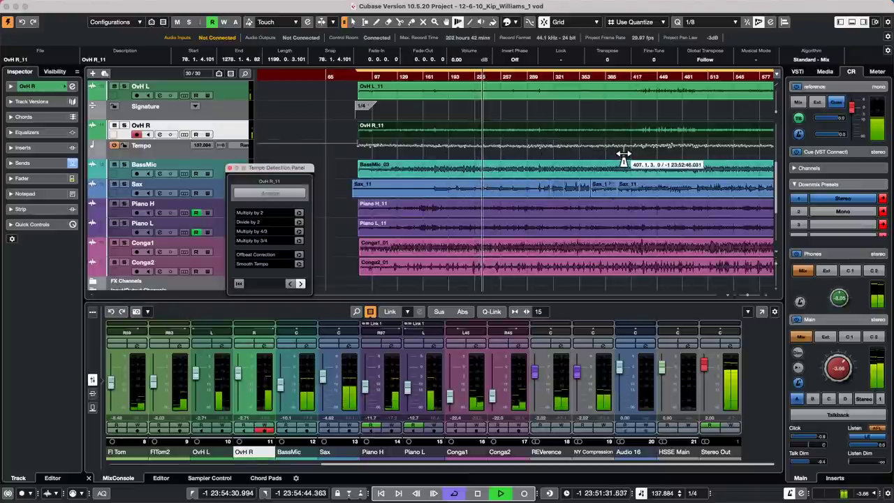
{"action": "left_click", "coordinate": [386, 74]}
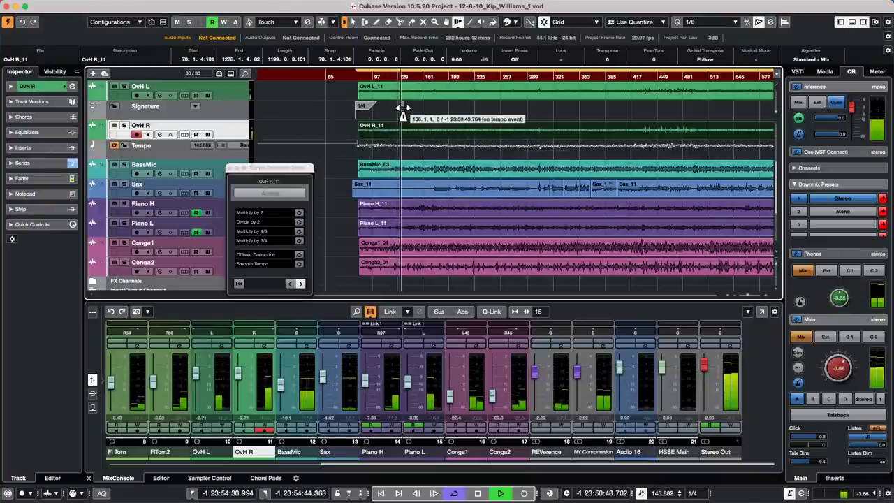
Stop playback, close the Tempo Detection Panel at 141.482 BPM, and open the Studio menu.
{"action": "key", "text": "space"}
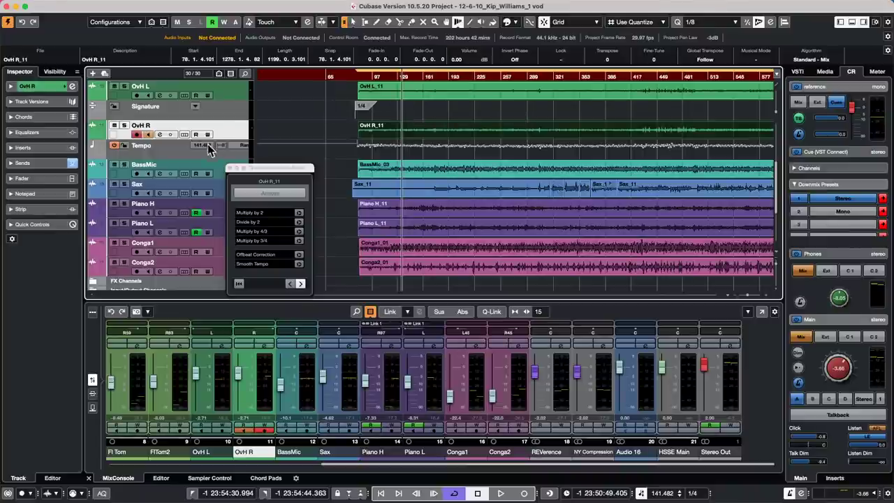
{"action": "left_click", "coordinate": [231, 168]}
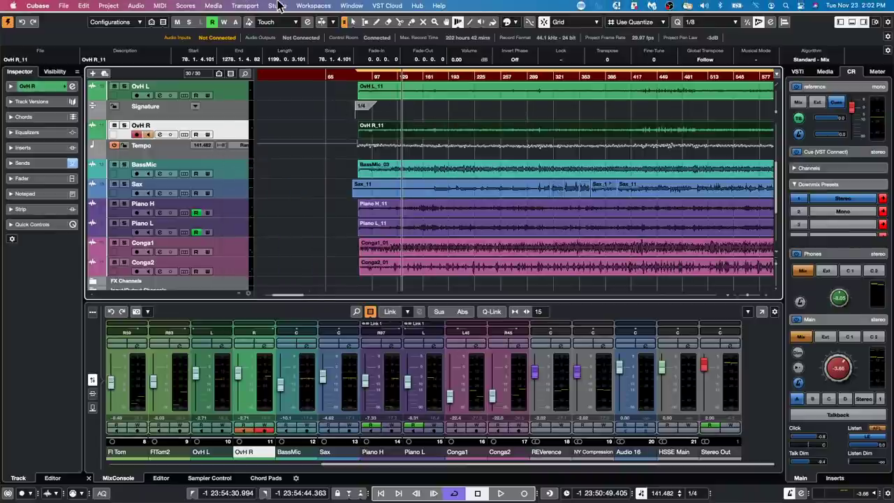
{"action": "left_click", "coordinate": [278, 6]}
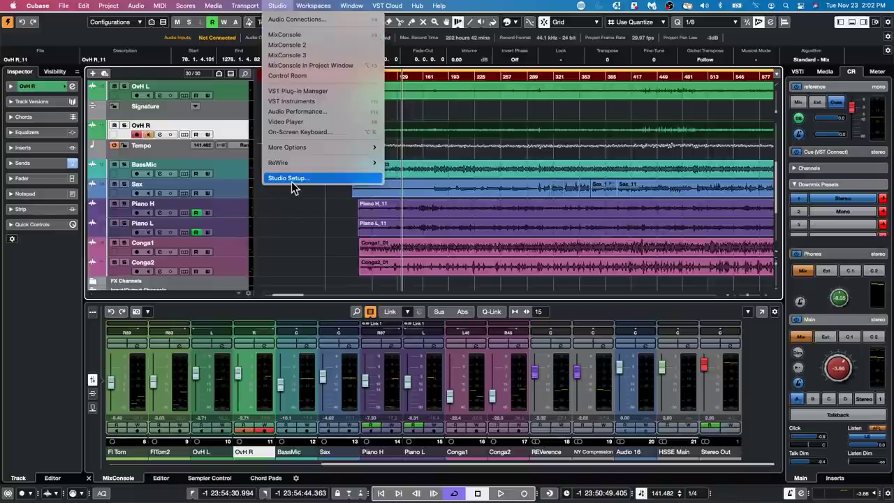
Review the Outputs and External FX tabs in Audio Connections, then close the window.
{"action": "left_click", "coordinate": [293, 18]}
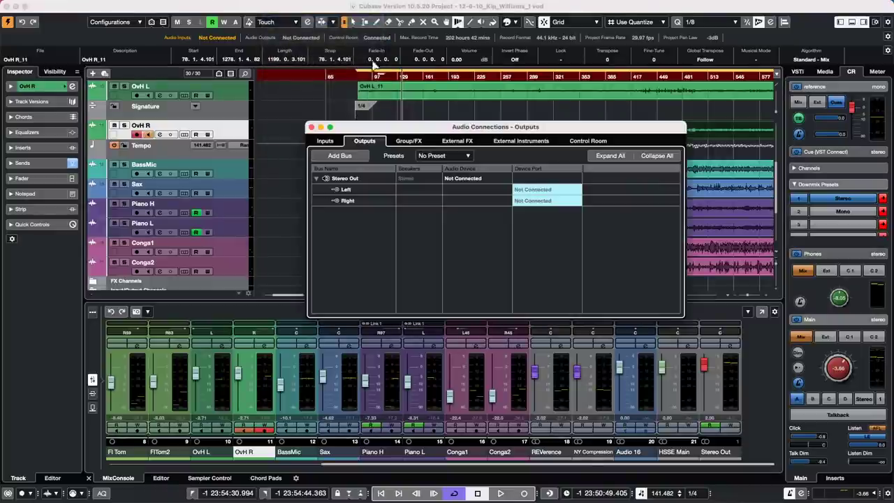
{"action": "left_click", "coordinate": [456, 142]}
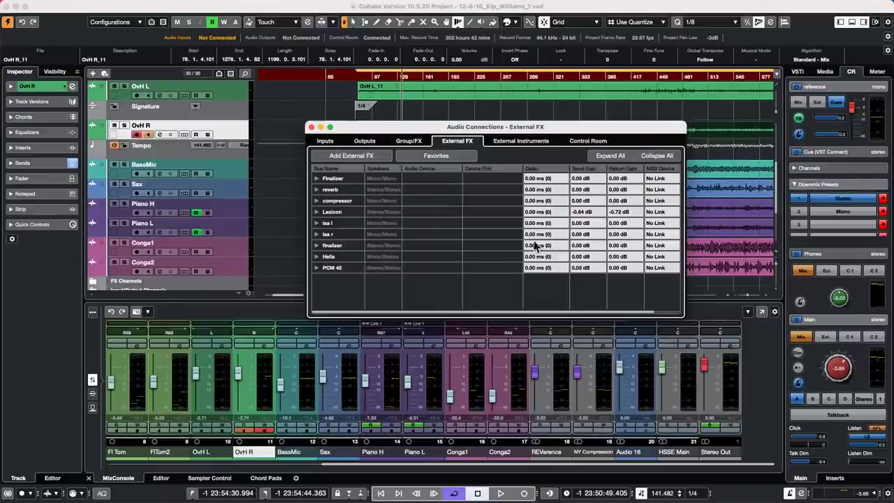
{"action": "left_click", "coordinate": [312, 128]}
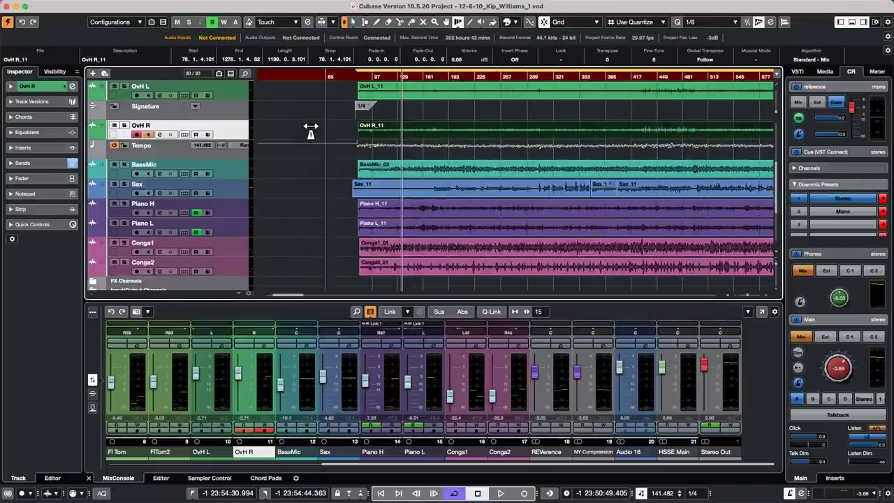
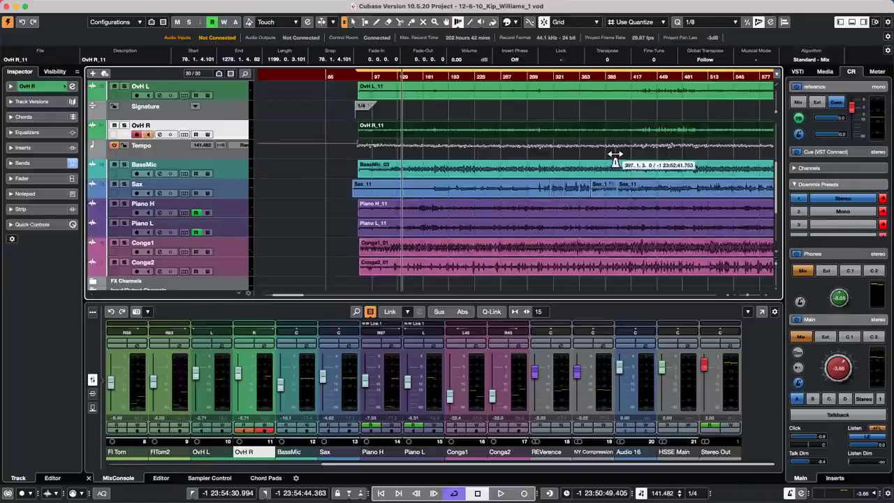
Drag the playhead back to the project start and zoom in on the first few bars.
{"action": "left_click", "coordinate": [330, 72]}
{"action": "left_click_drag", "start_coordinate": [331, 65], "coordinate": [141, 61]}
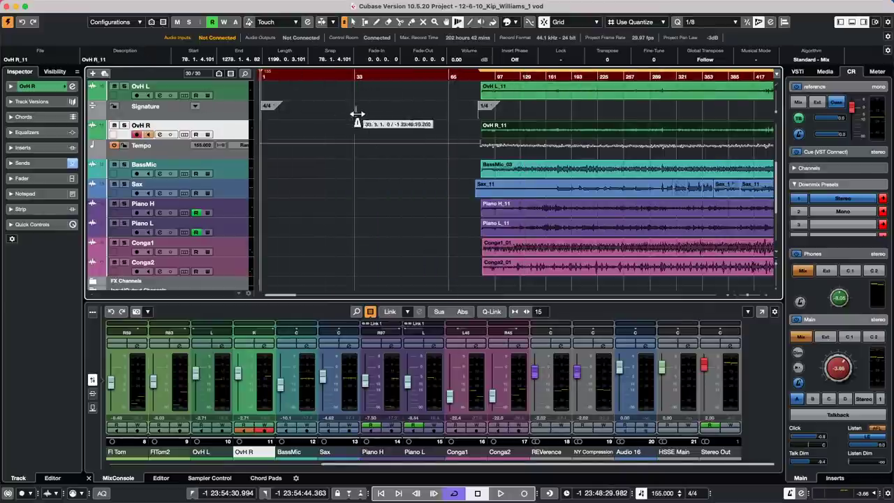
{"action": "key", "text": "h"}
{"action": "key", "text": "h"}
{"action": "key", "text": "h"}
{"action": "key", "text": "h"}
{"action": "key", "text": "h"}
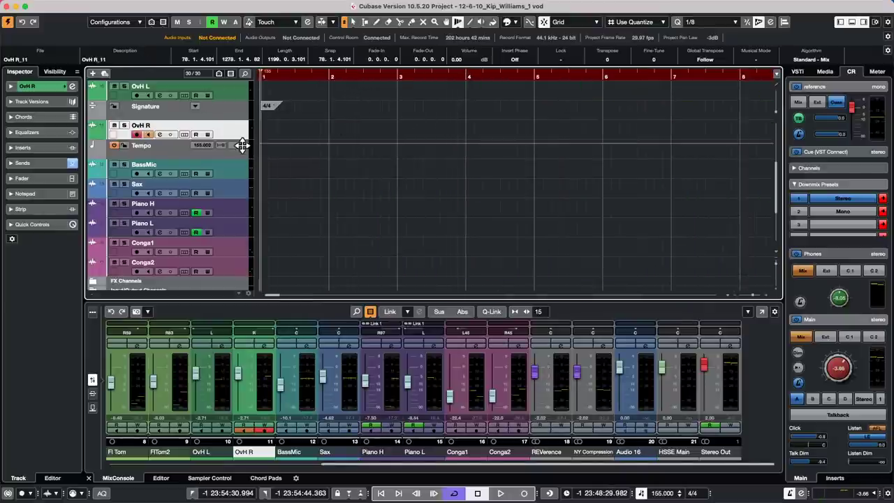
{"action": "key", "text": "shift+s"}
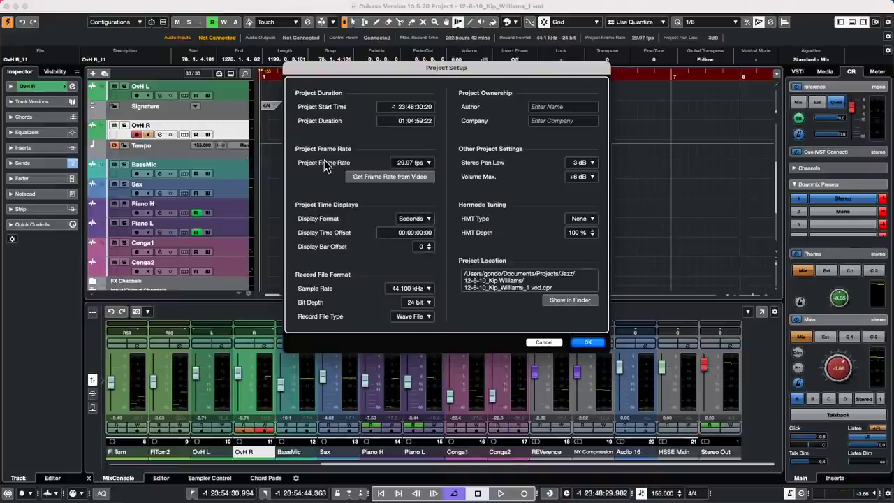
Lower the Display Bar Offset to -1 in Project Setup, keeping content at its bar positions.
{"action": "mouse_move", "coordinate": [145, 3]}
{"action": "left_click", "coordinate": [112, 5]}
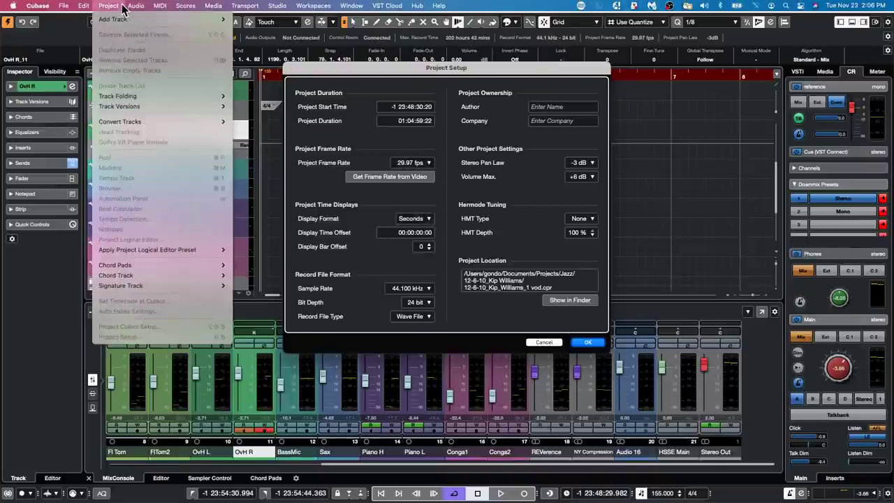
{"action": "left_click", "coordinate": [449, 270]}
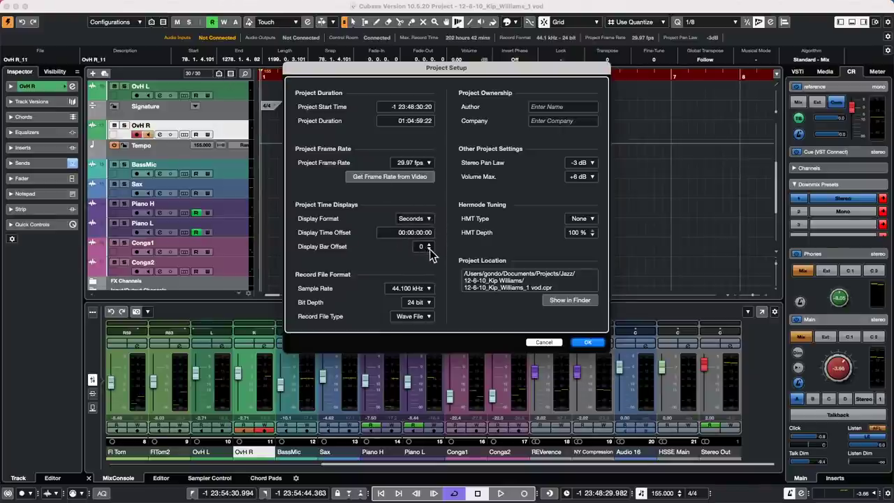
{"action": "left_click", "coordinate": [429, 249]}
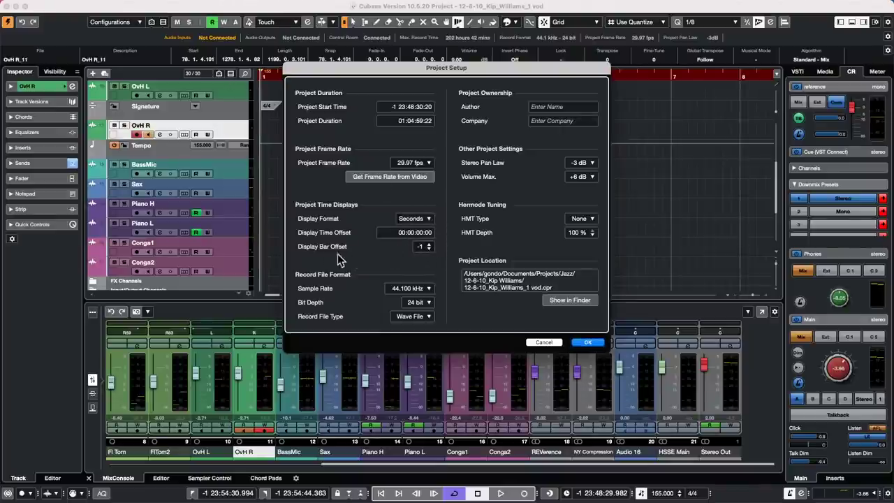
{"action": "left_click", "coordinate": [585, 343]}
{"action": "left_click", "coordinate": [570, 170]}
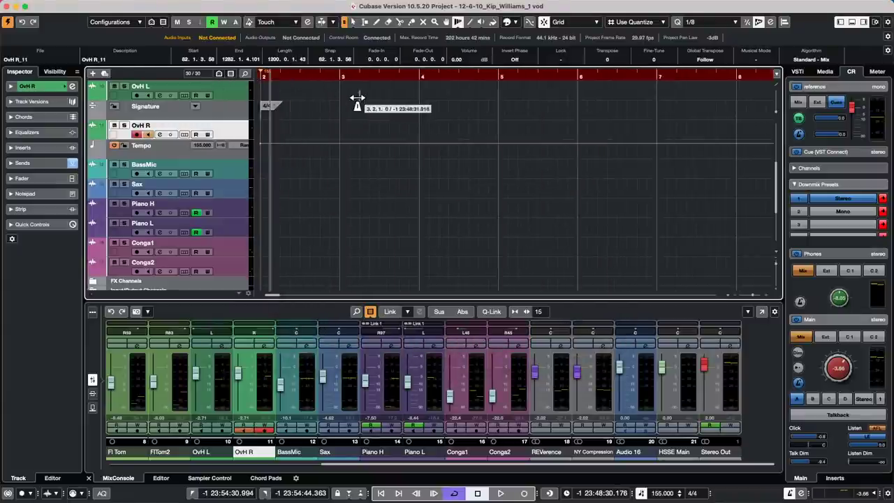
Change the Display Bar Offset to 1, again keeping content at its bar positions.
{"action": "key", "text": "shift+s"}
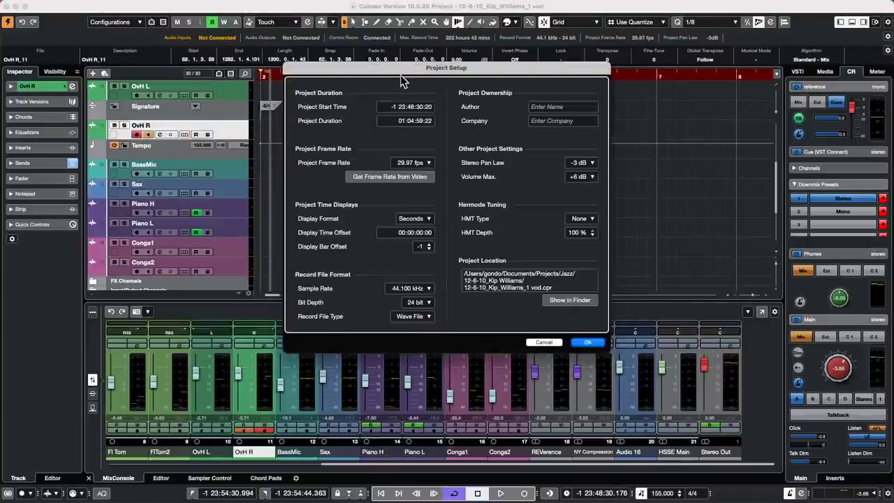
{"action": "left_click", "coordinate": [422, 248]}
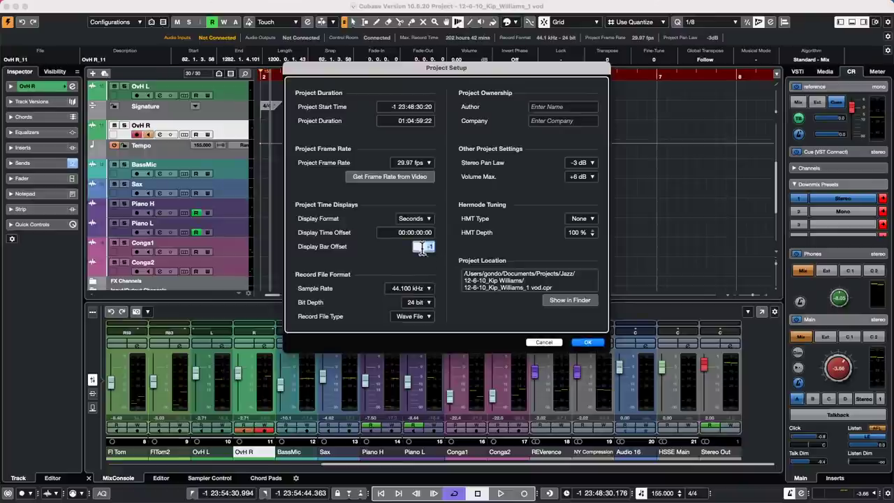
{"action": "type", "text": "1"}
{"action": "key", "text": "Return"}
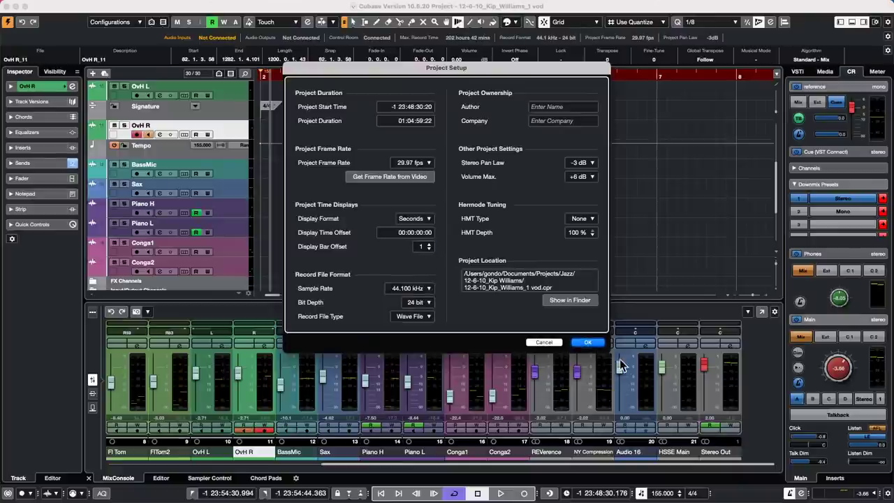
{"action": "left_click", "coordinate": [587, 342]}
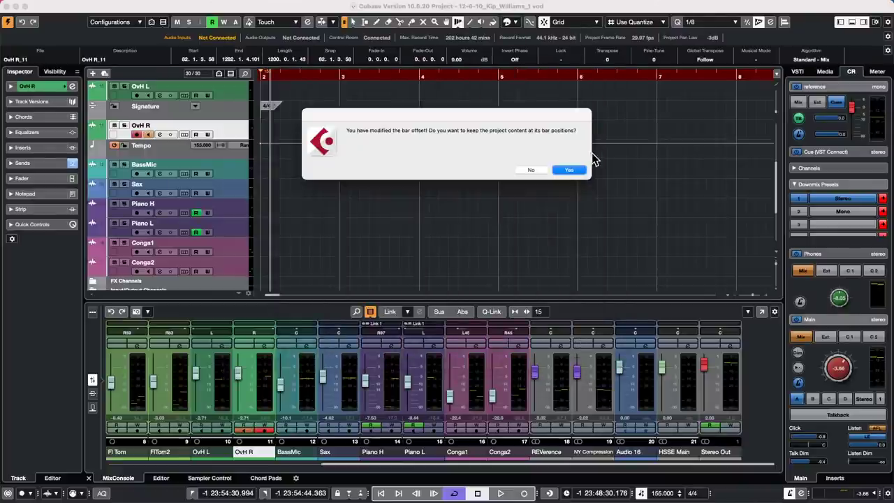
{"action": "left_click", "coordinate": [571, 171]}
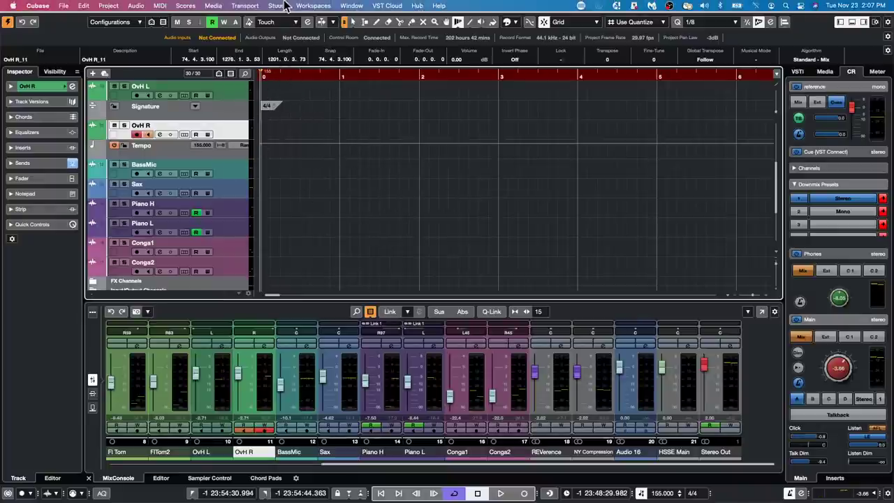
Reduce the Display Bar Offset from 1 to 0 in Project Setup, keeping content at its bar positions.
{"action": "left_click", "coordinate": [109, 5]}
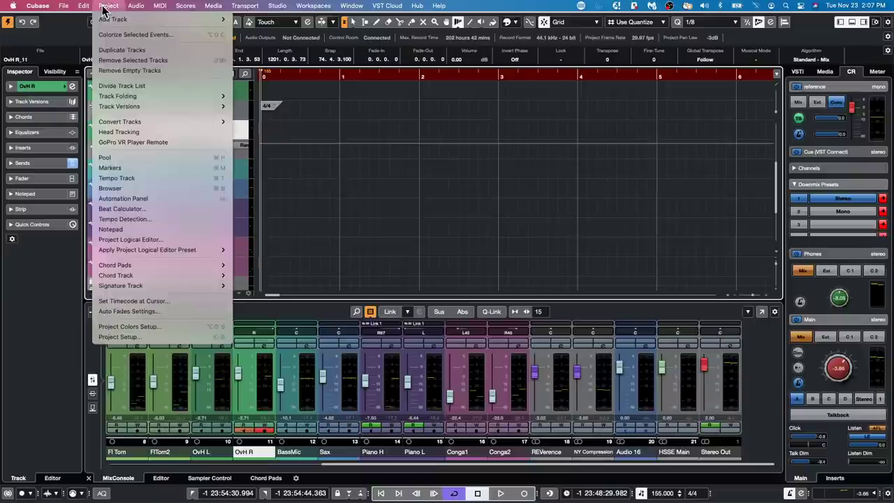
{"action": "left_click", "coordinate": [142, 336]}
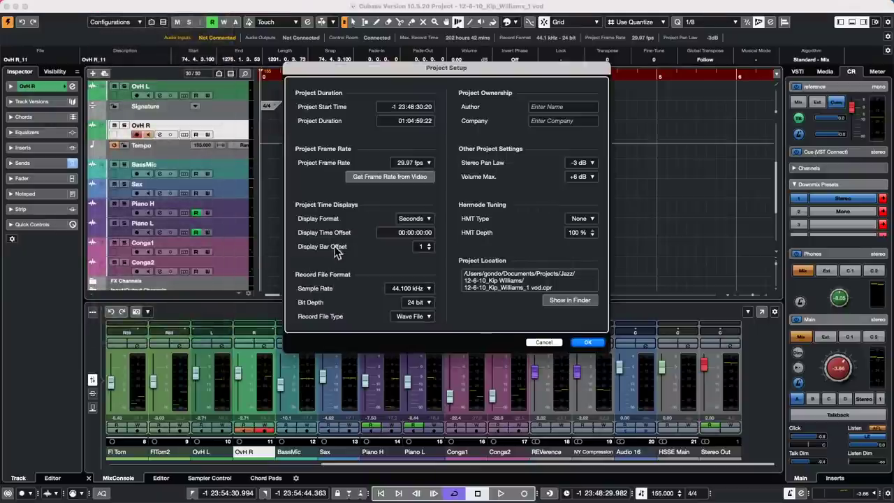
{"action": "left_click", "coordinate": [424, 249]}
{"action": "left_click", "coordinate": [589, 343]}
{"action": "left_click", "coordinate": [576, 172]}
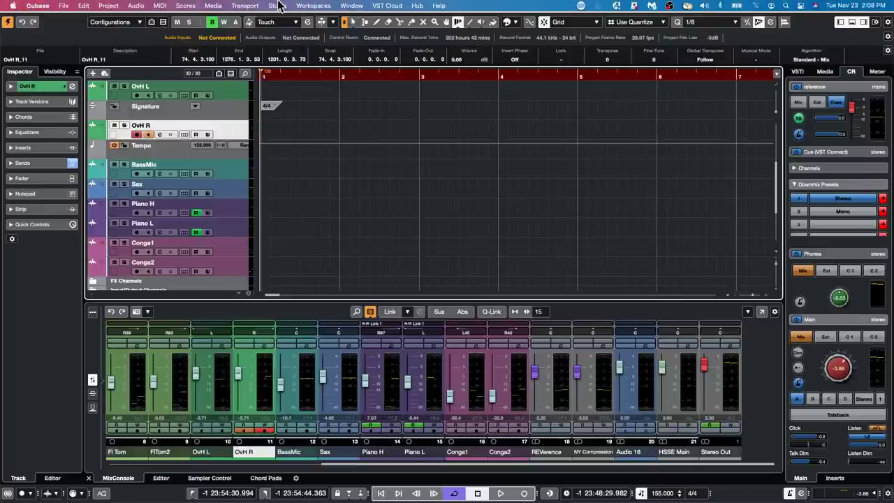
{"action": "left_click", "coordinate": [283, 5]}
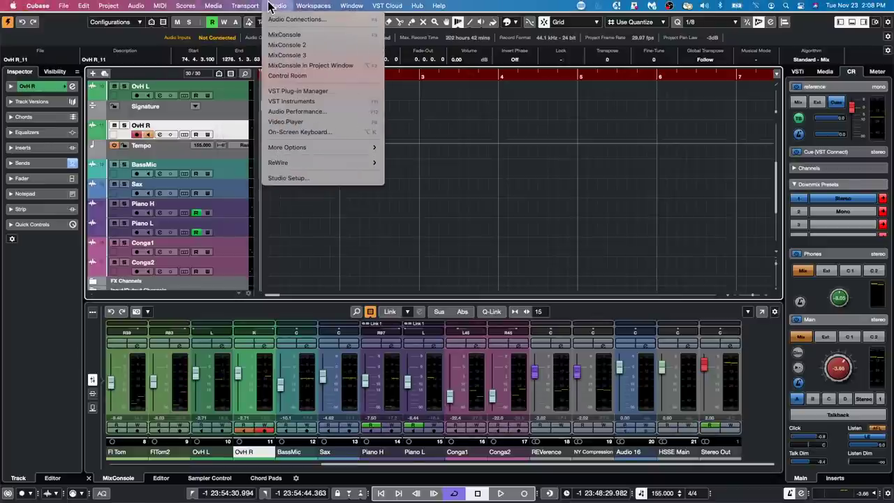
{"action": "left_click", "coordinate": [290, 177]}
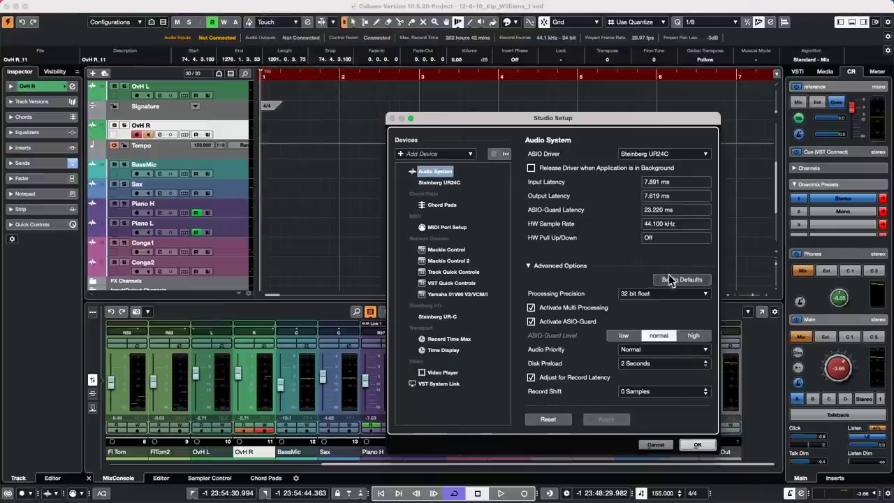
{"action": "left_click", "coordinate": [626, 294]}
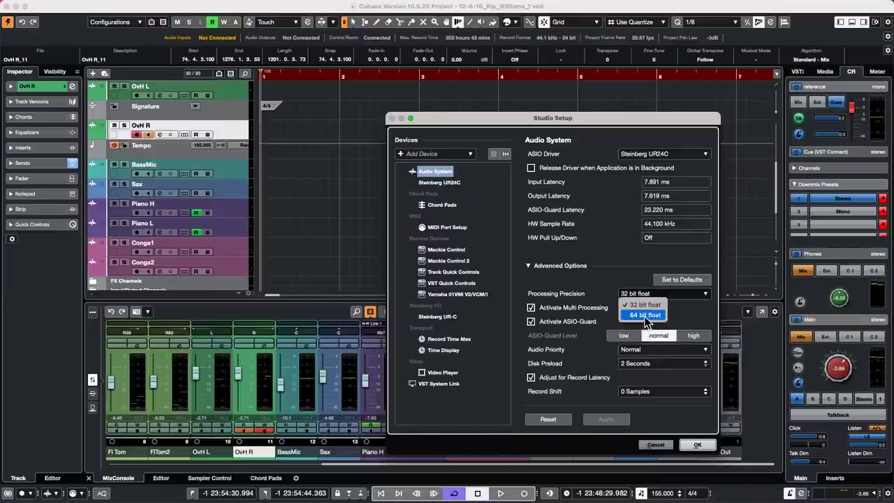
{"action": "left_click", "coordinate": [618, 282]}
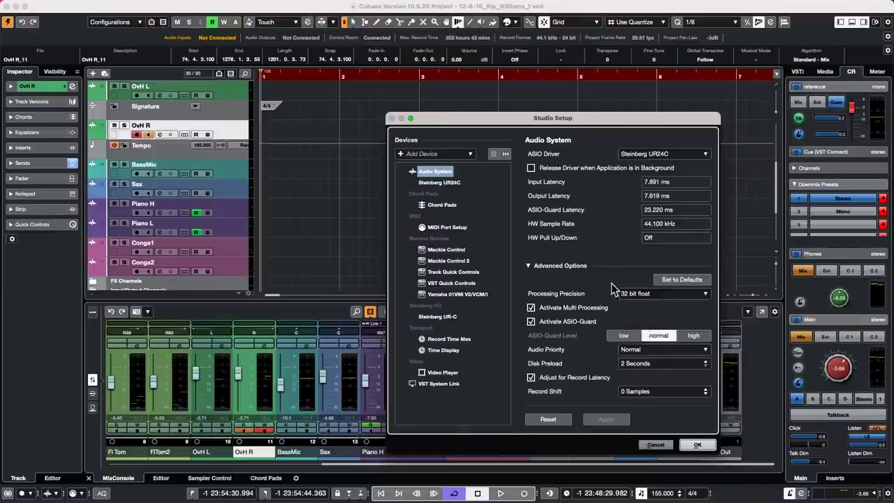
{"action": "left_click", "coordinate": [662, 445]}
{"action": "left_click", "coordinate": [661, 448]}
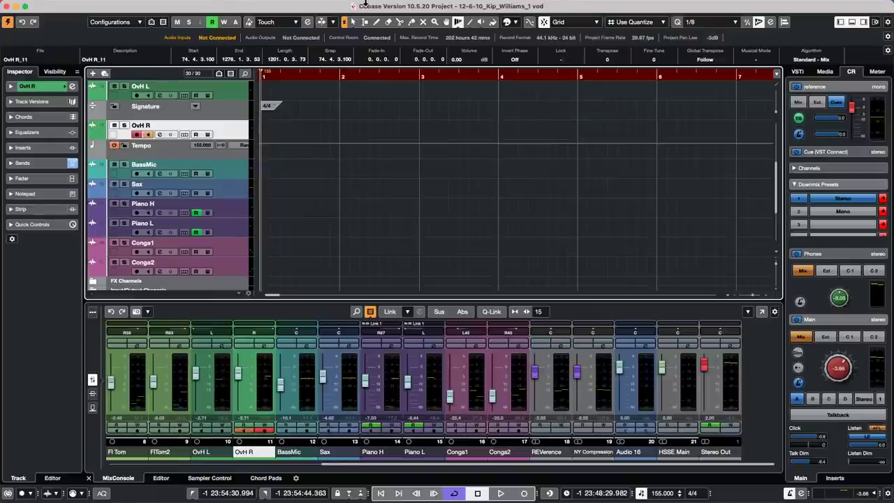
Turn off Click while Playing in Metronome Setup.
{"action": "left_click", "coordinate": [284, 8]}
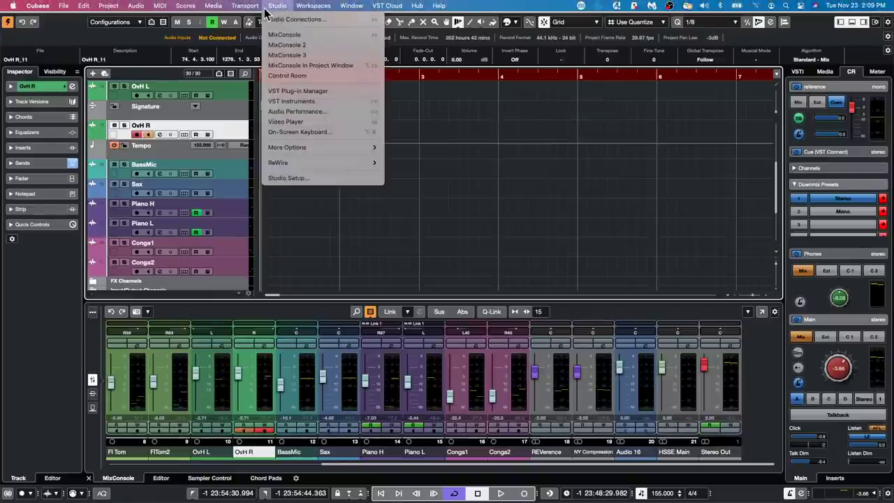
{"action": "left_click", "coordinate": [280, 188]}
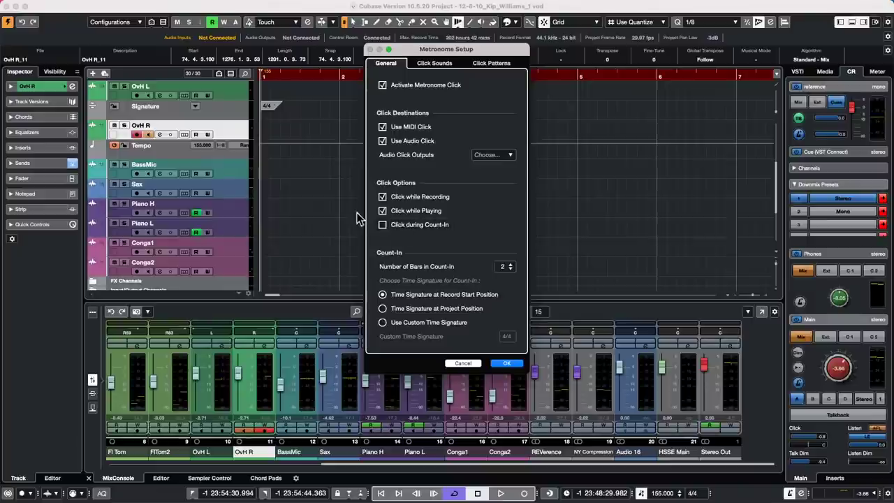
{"action": "left_click", "coordinate": [393, 211]}
{"action": "left_click", "coordinate": [507, 364]}
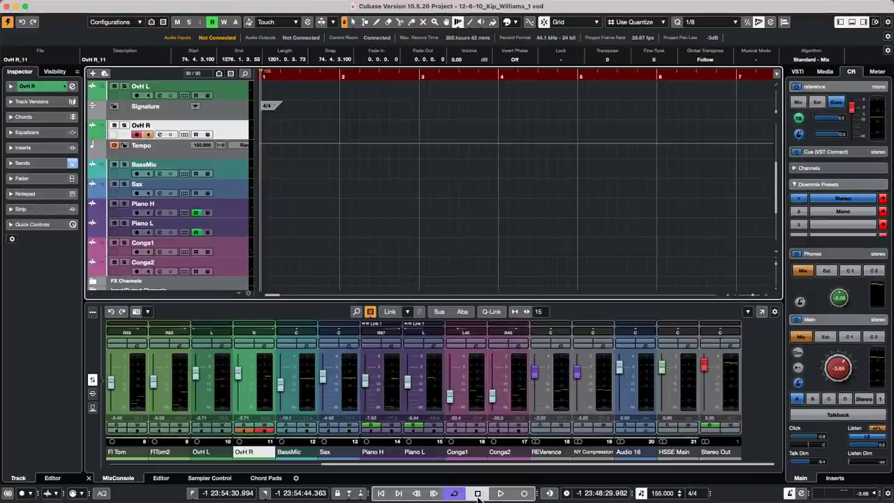
Record a short take, OvH R_04, on the OvH R track from the Transport bar.
{"action": "left_click", "coordinate": [500, 493]}
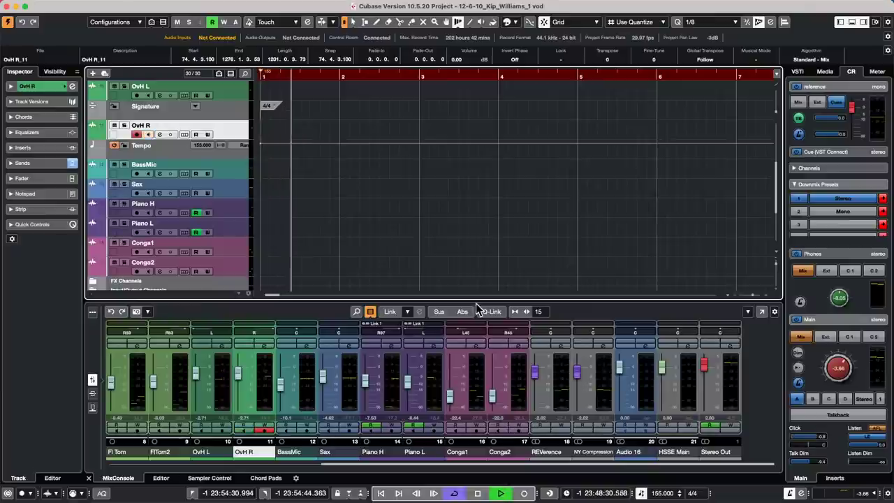
{"action": "left_click", "coordinate": [524, 493]}
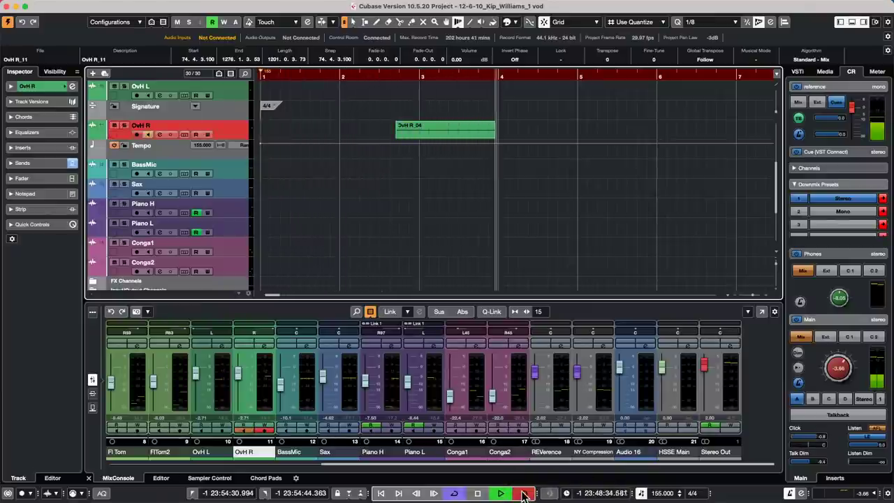
{"action": "left_click", "coordinate": [478, 493]}
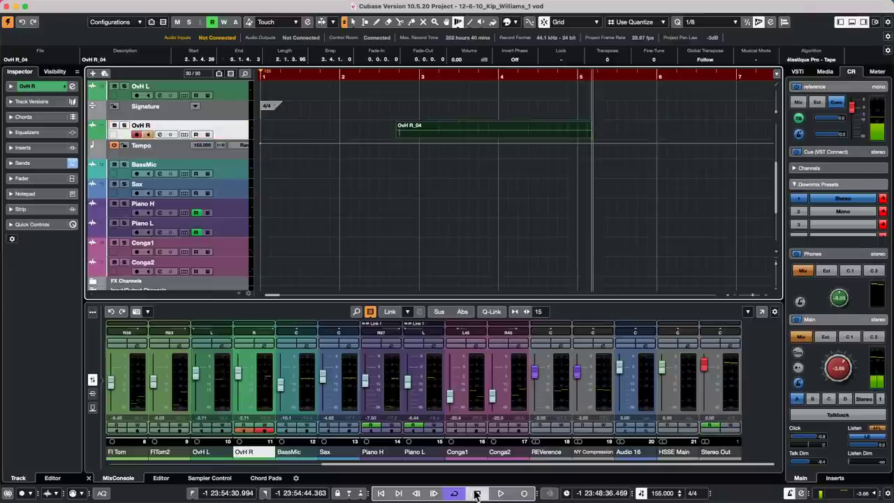
{"action": "left_click", "coordinate": [245, 6]}
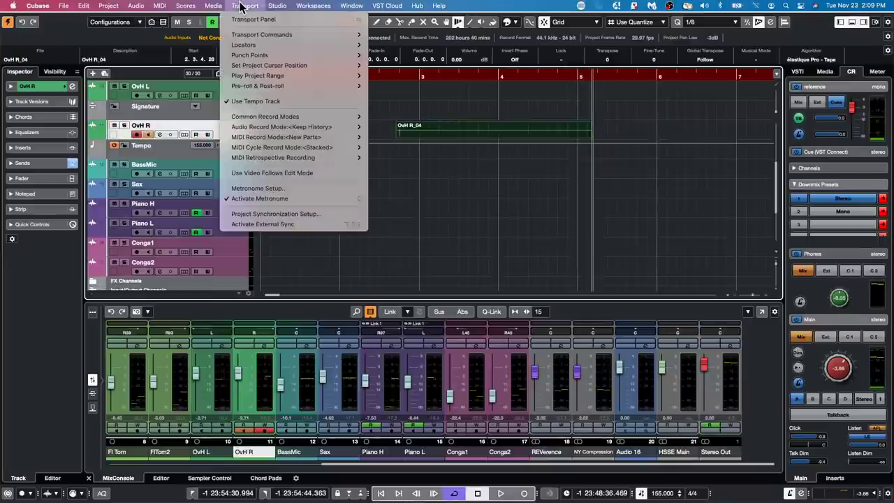
Re-enable Click while Playing in Metronome Setup.
{"action": "left_click", "coordinate": [268, 189]}
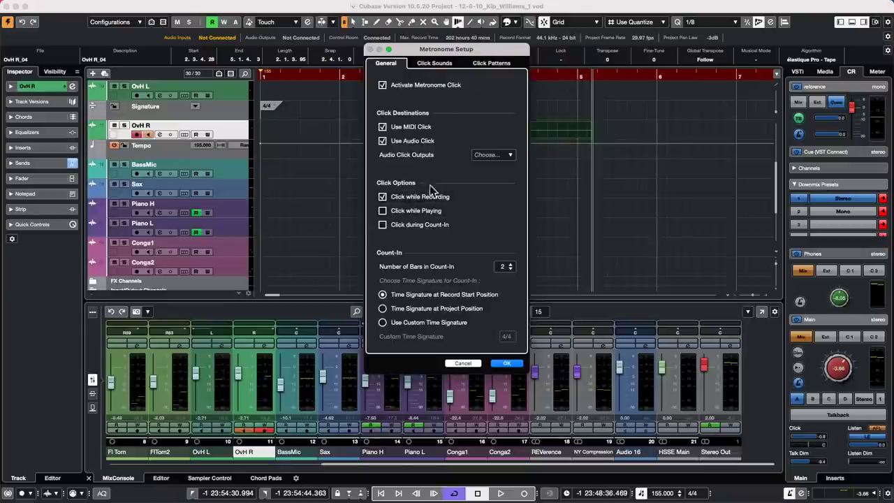
{"action": "left_click", "coordinate": [383, 211]}
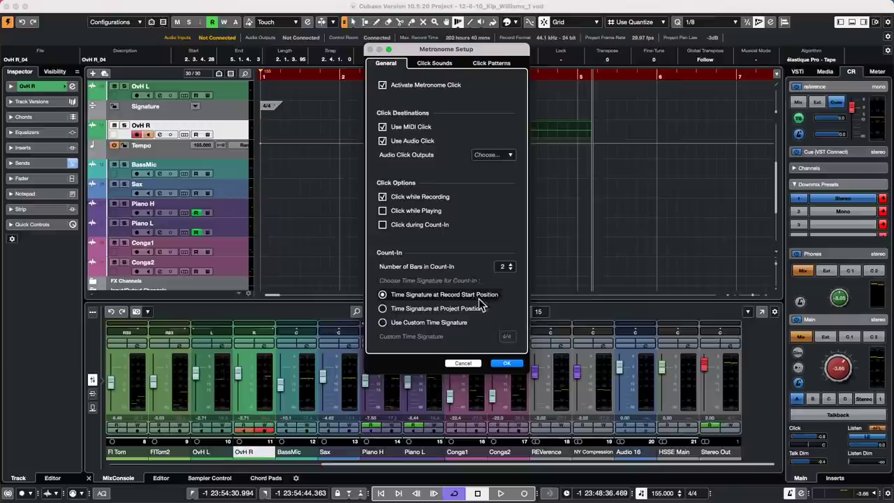
{"action": "left_click", "coordinate": [508, 364]}
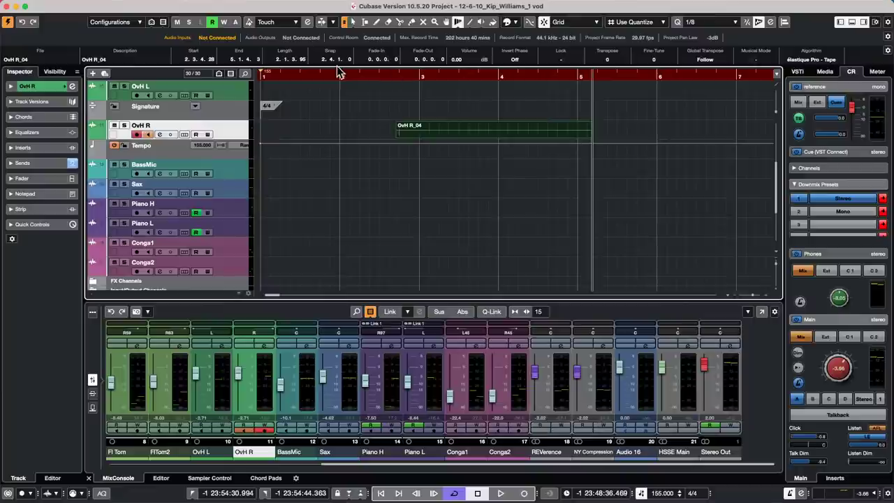
Set the playback position near the project start and select the Snare track.
{"action": "left_click_drag", "start_coordinate": [303, 74], "coordinate": [301, 58]}
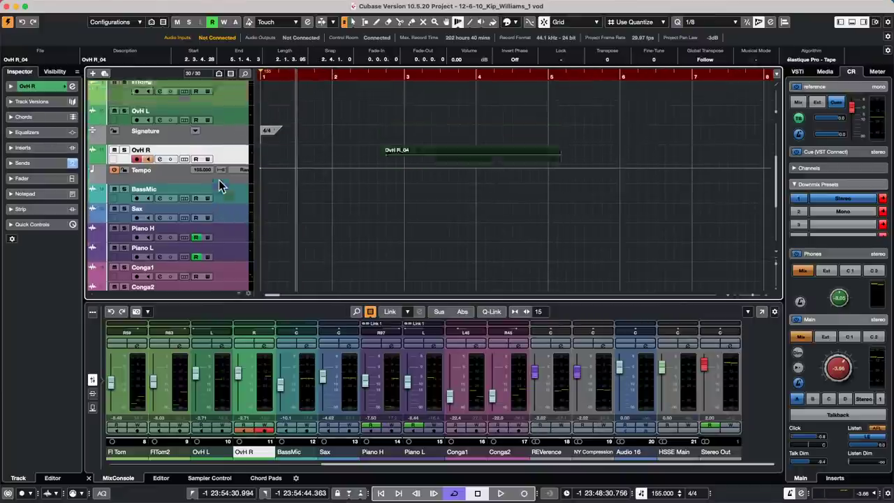
{"action": "scroll", "coordinate": [219, 180], "scroll_direction": "up", "scroll_amount": 5}
{"action": "left_click", "coordinate": [236, 114]}
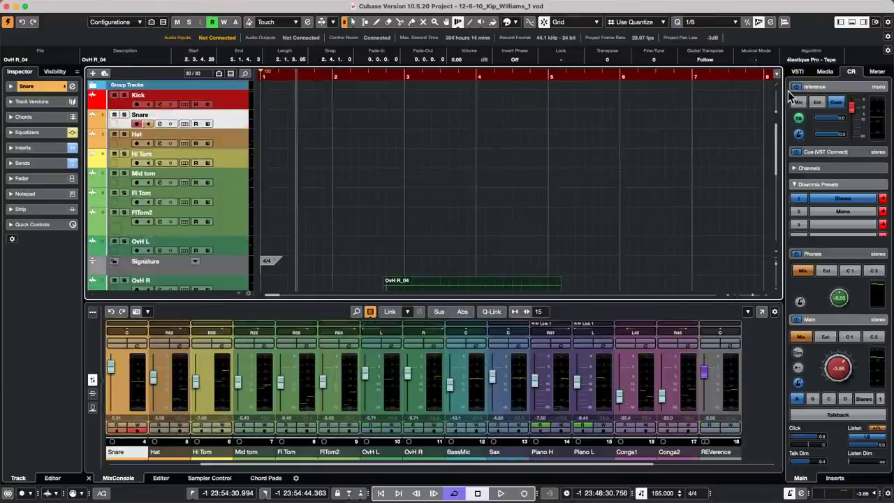
List audio Track Presets filtered to Lead Vocal in the Media rack and drop Female Vox Ref Lead onto Snare.
{"action": "left_click", "coordinate": [826, 72]}
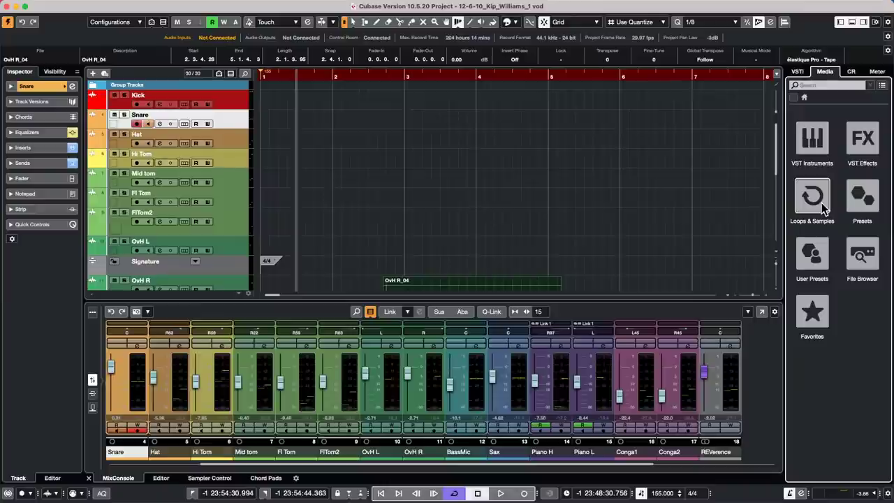
{"action": "left_click", "coordinate": [863, 197]}
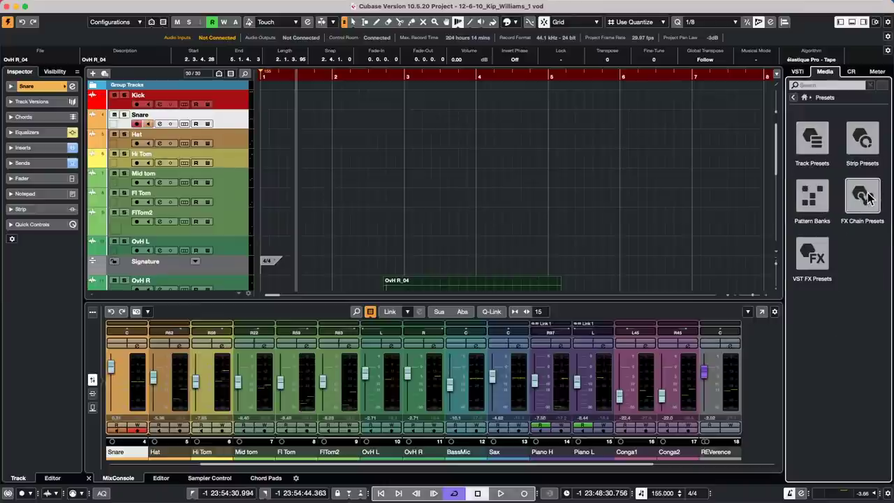
{"action": "left_click", "coordinate": [814, 140]}
{"action": "left_click", "coordinate": [819, 144]}
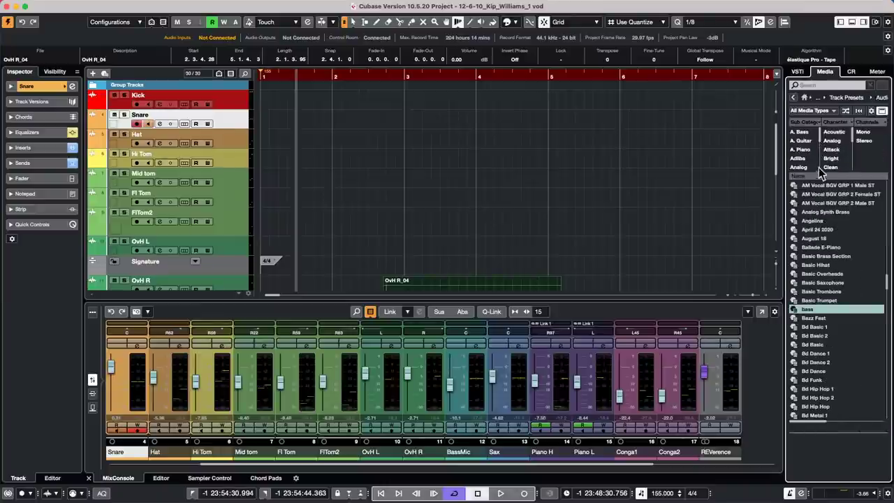
{"action": "scroll", "coordinate": [803, 147], "scroll_direction": "down", "scroll_amount": 8}
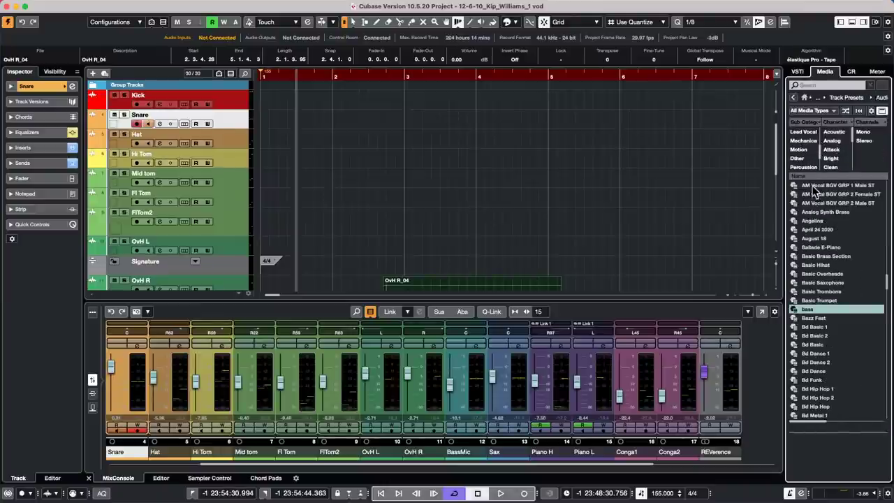
{"action": "left_click", "coordinate": [805, 141]}
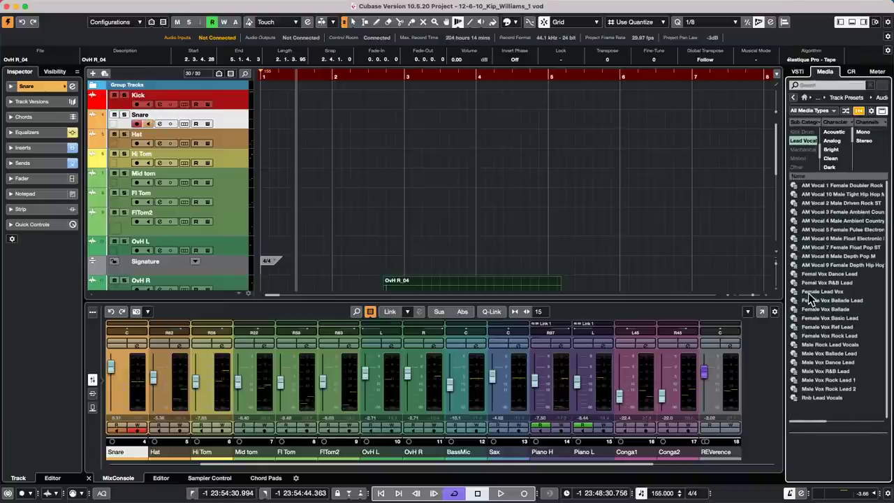
{"action": "left_click_drag", "start_coordinate": [832, 326], "coordinate": [226, 115]}
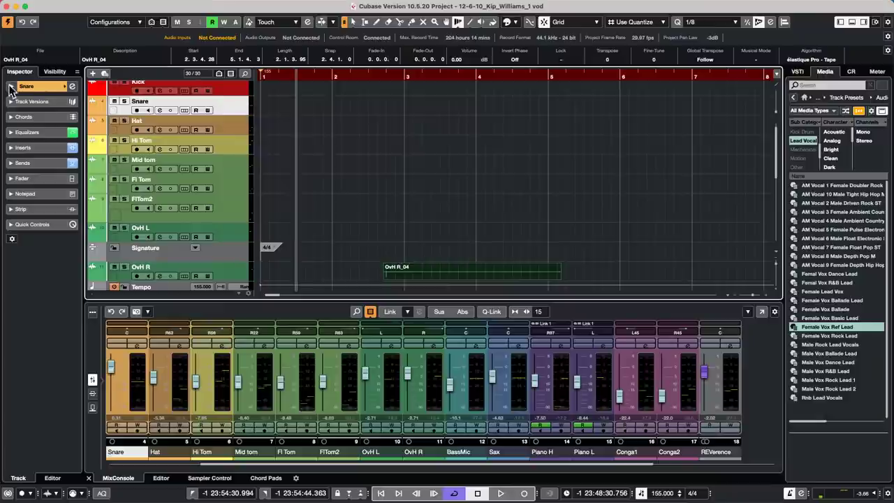
{"action": "left_click", "coordinate": [71, 86]}
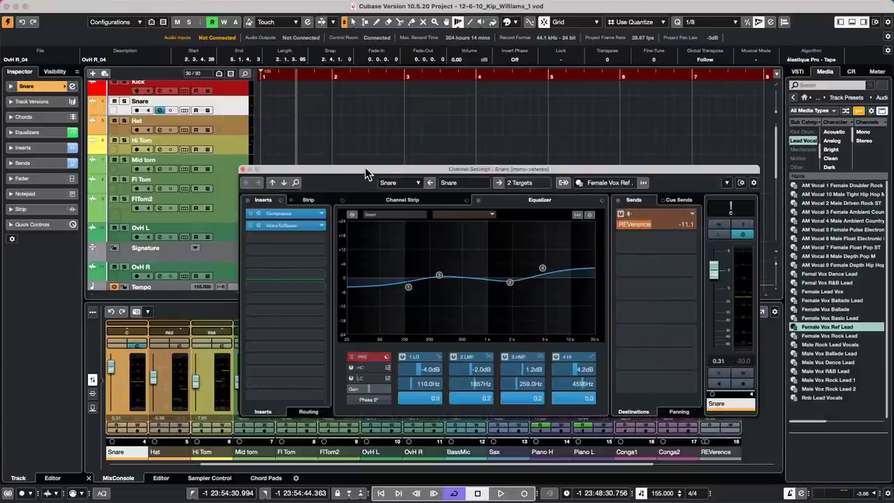
{"action": "left_click_drag", "start_coordinate": [395, 162], "coordinate": [391, 99]}
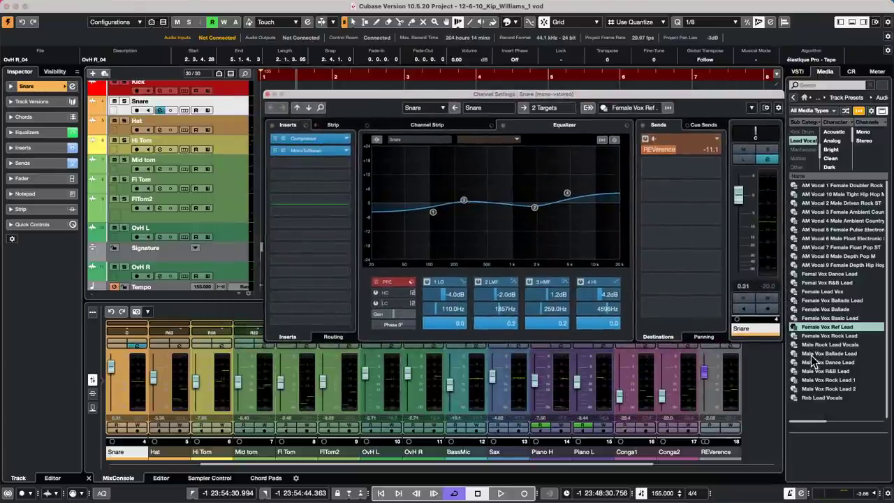
{"action": "left_click_drag", "start_coordinate": [668, 322], "coordinate": [177, 119]}
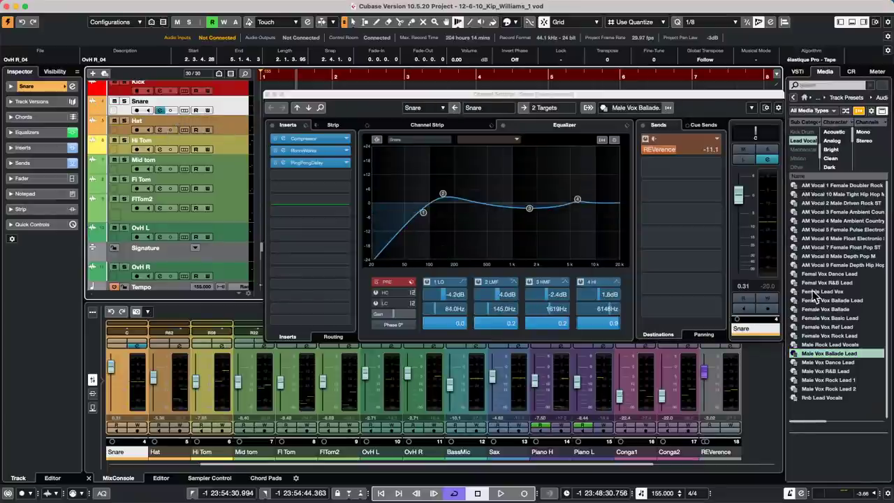
{"action": "left_click_drag", "start_coordinate": [818, 291], "coordinate": [153, 113]}
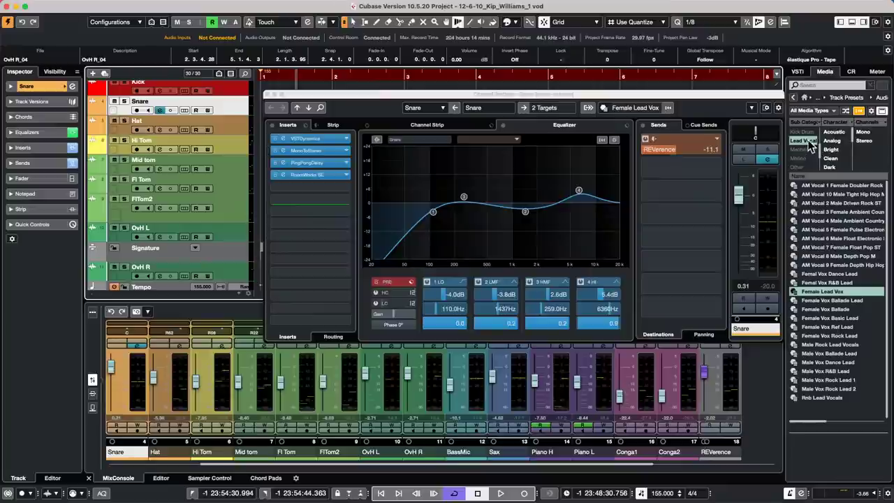
{"action": "left_click", "coordinate": [809, 141]}
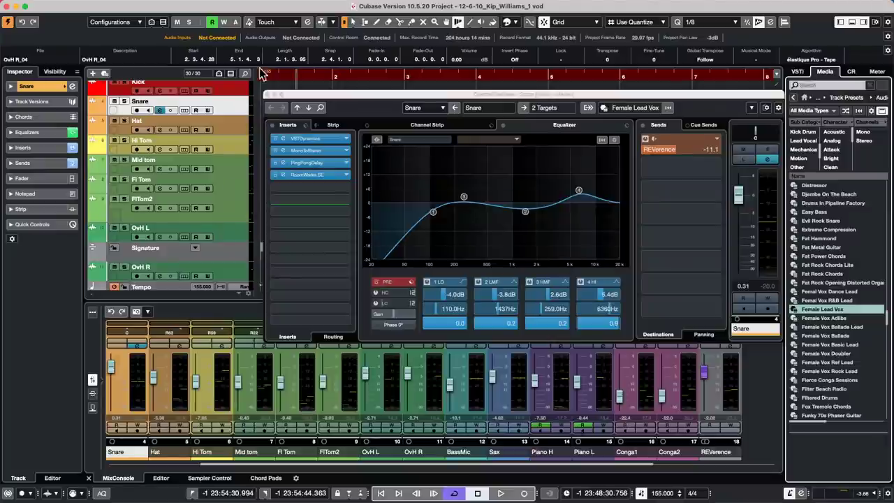
Close the Snare channel settings and create a new empty project, Untitled2, in the suggested folder.
{"action": "left_click", "coordinate": [268, 95]}
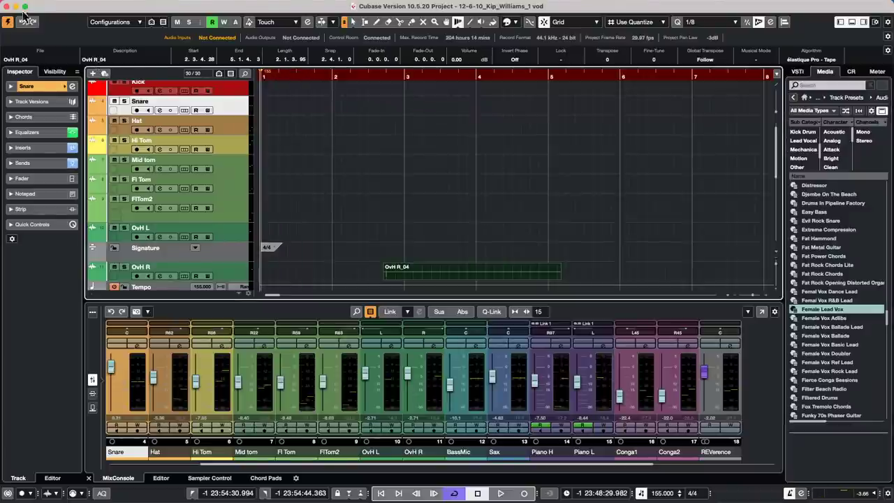
{"action": "left_click", "coordinate": [63, 5]}
{"action": "left_click", "coordinate": [70, 21]}
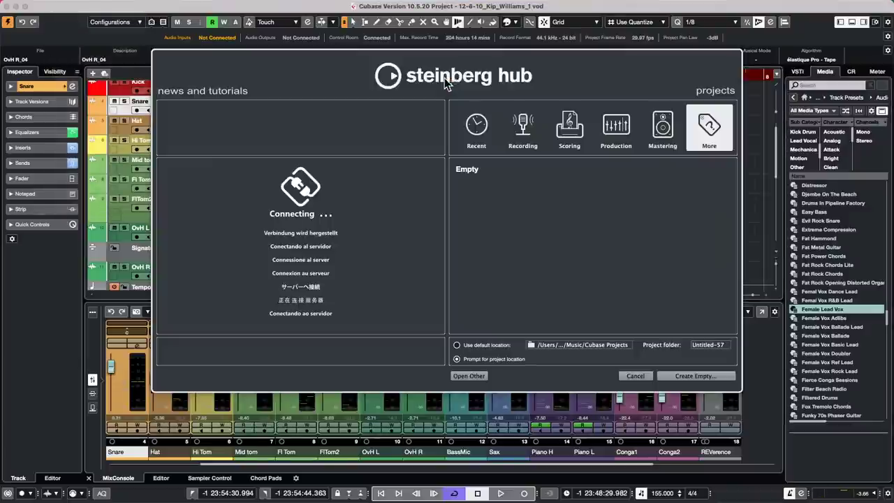
{"action": "left_click", "coordinate": [692, 376]}
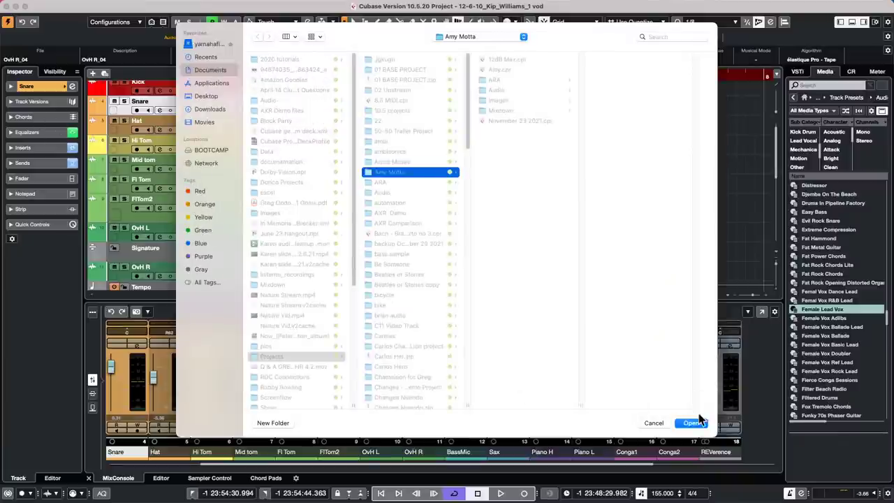
{"action": "left_click", "coordinate": [698, 423]}
{"action": "right_click", "coordinate": [179, 119]}
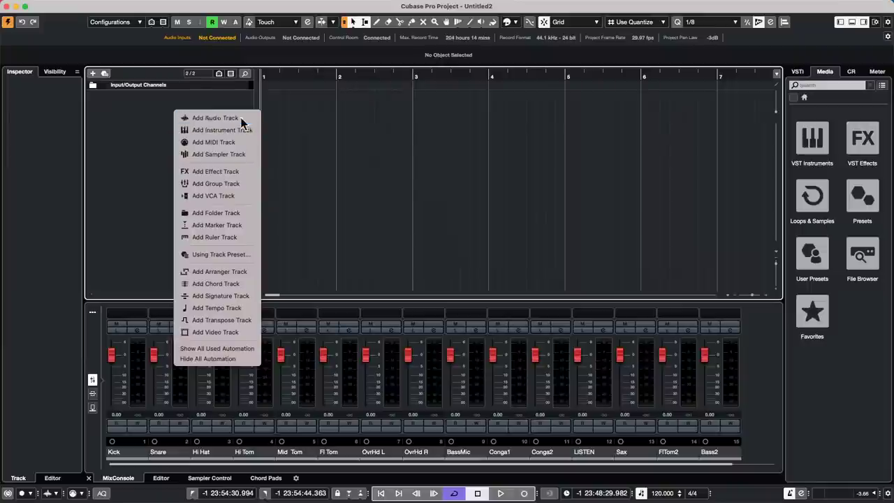
Add a stereo audio track, Audio 01, and drag its row taller.
{"action": "left_click", "coordinate": [213, 118]}
{"action": "left_click", "coordinate": [510, 257]}
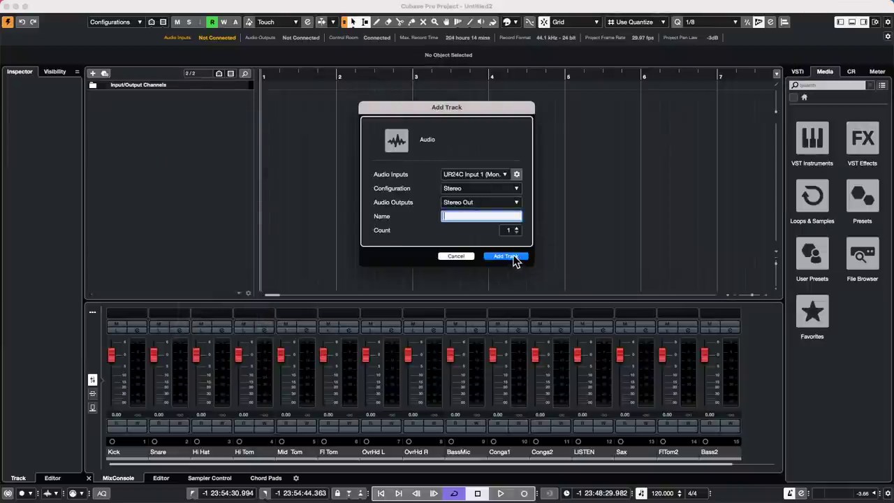
{"action": "left_click_drag", "start_coordinate": [216, 109], "coordinate": [215, 144]}
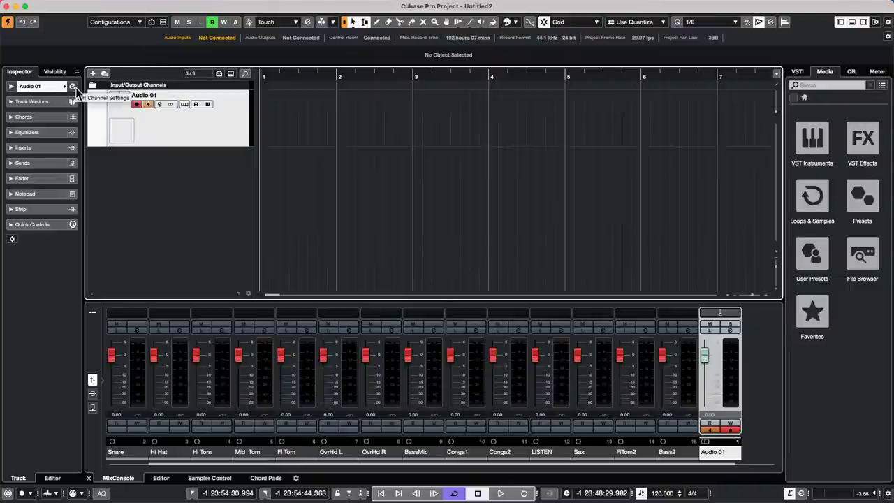
Open Audio 01's channel settings and show its Volume automation lane with the parameter list.
{"action": "left_click", "coordinate": [73, 87]}
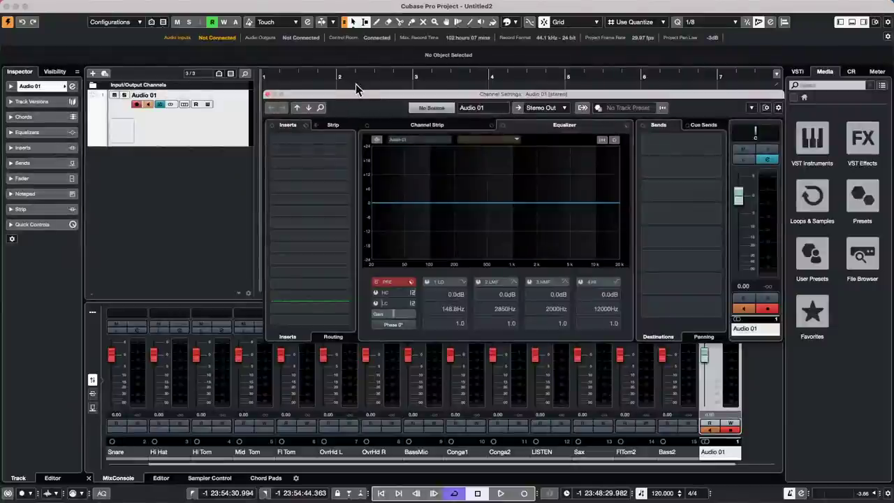
{"action": "left_click_drag", "start_coordinate": [422, 98], "coordinate": [414, 120]}
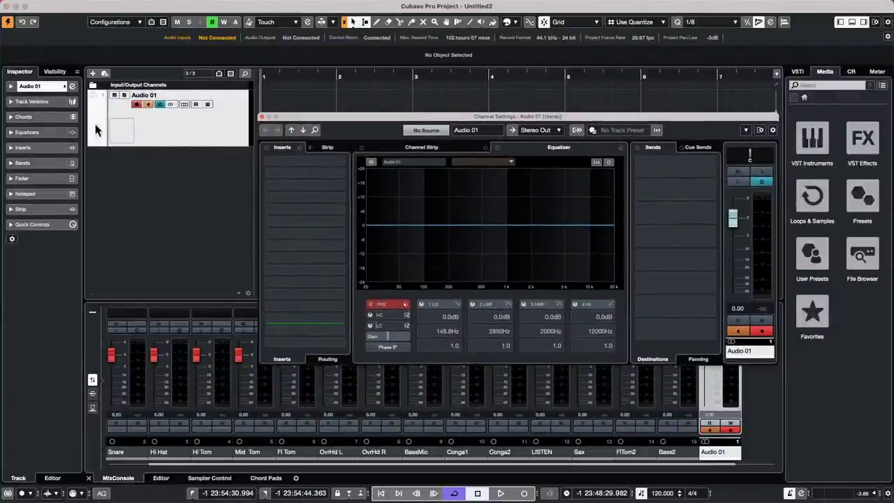
{"action": "left_click", "coordinate": [93, 142]}
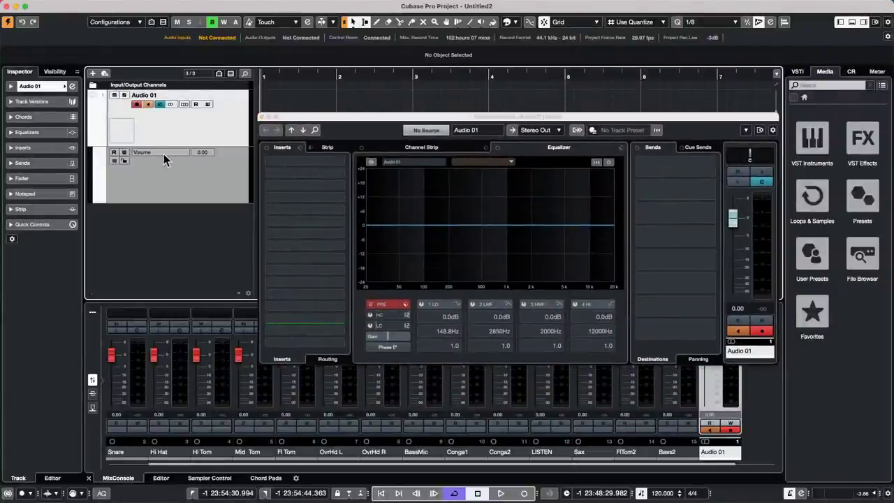
{"action": "left_click", "coordinate": [163, 153]}
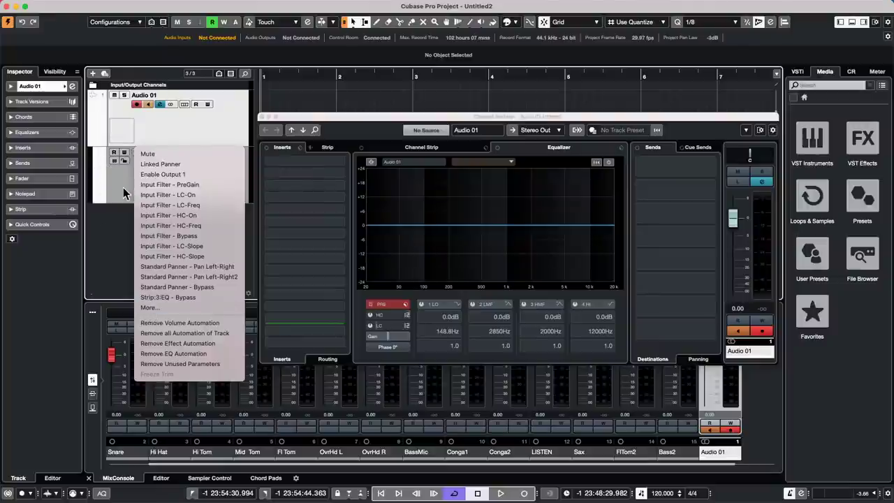
Set Audio 01's automation lane parameter to Linked Panner.
{"action": "left_click", "coordinate": [123, 187]}
{"action": "left_click", "coordinate": [167, 152]}
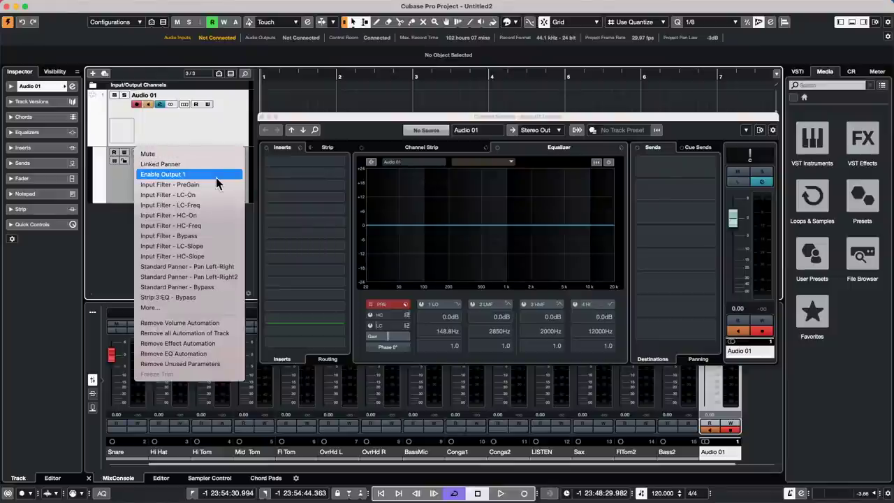
{"action": "left_click", "coordinate": [168, 162]}
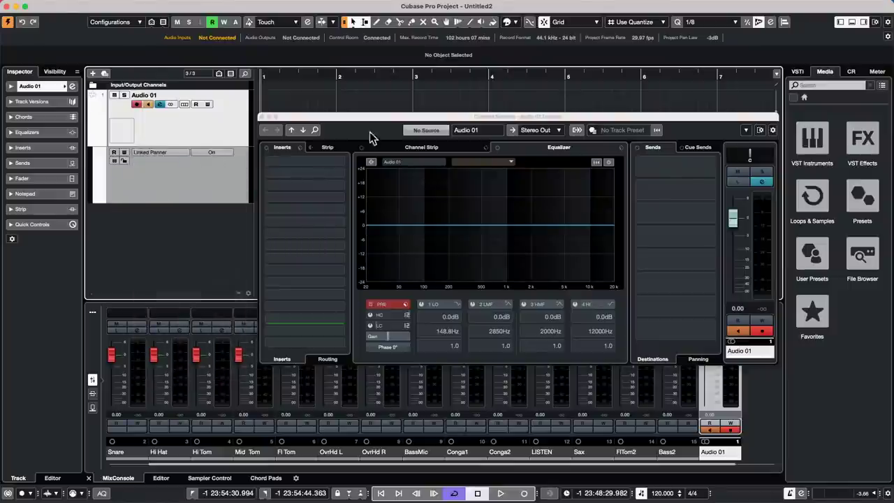
Move Channel Settings aside and draw the first Linked Panner point with the Draw tool.
{"action": "left_click_drag", "start_coordinate": [326, 120], "coordinate": [407, 140]}
{"action": "right_click", "coordinate": [284, 170]}
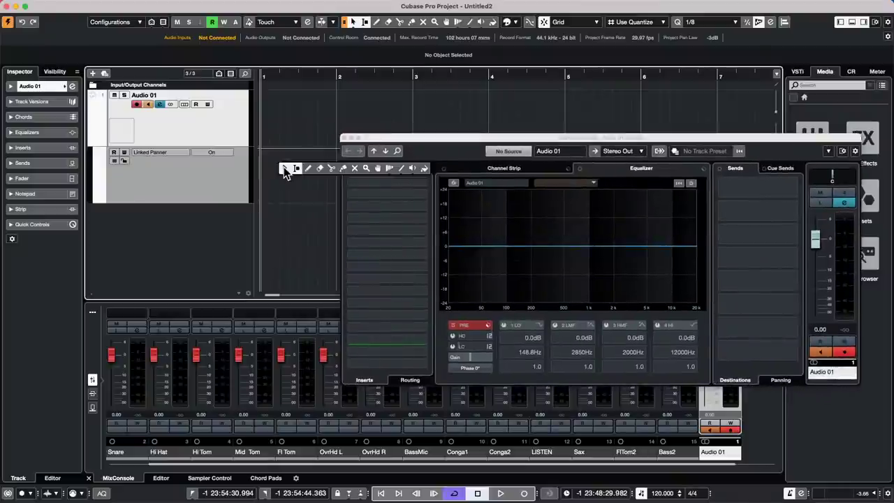
{"action": "left_click", "coordinate": [311, 167]}
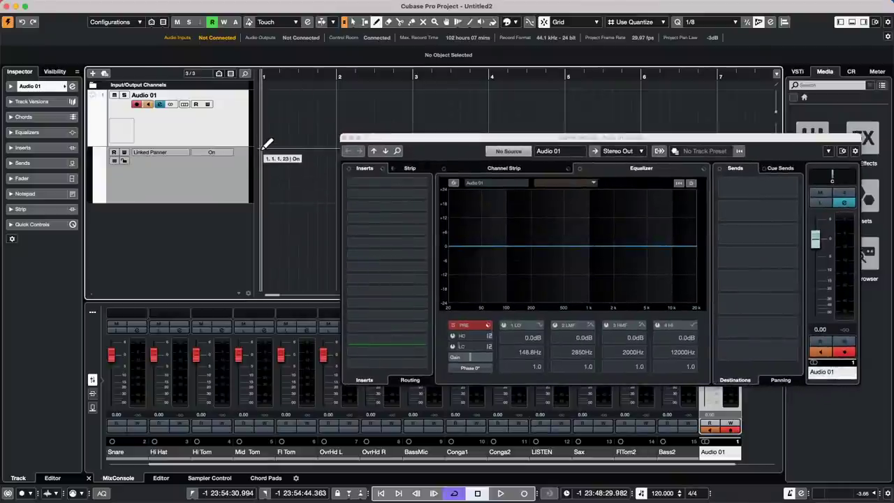
{"action": "left_click", "coordinate": [269, 147]}
Range-select bars 1 to 3 on the Linked Panner lane.
{"action": "left_click_drag", "start_coordinate": [370, 139], "coordinate": [435, 235]}
{"action": "right_click", "coordinate": [329, 197]}
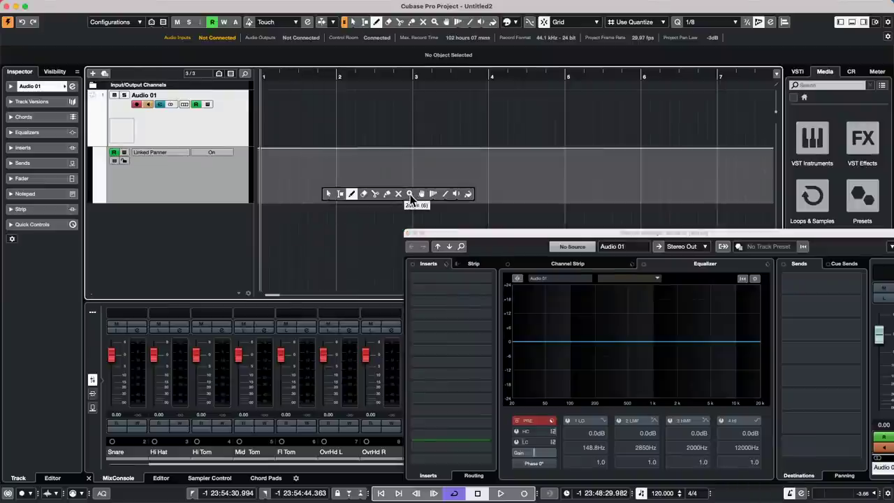
{"action": "left_click", "coordinate": [341, 195]}
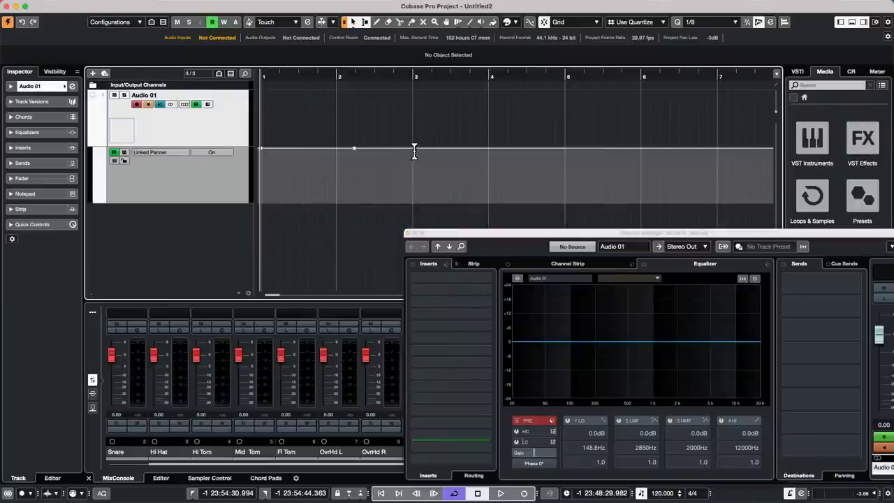
{"action": "left_click_drag", "start_coordinate": [413, 152], "coordinate": [261, 157]}
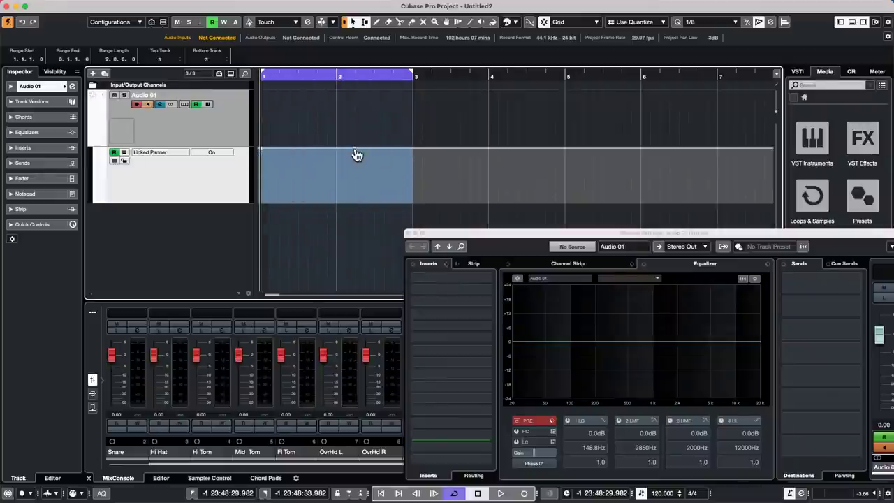
{"action": "right_click", "coordinate": [414, 158]}
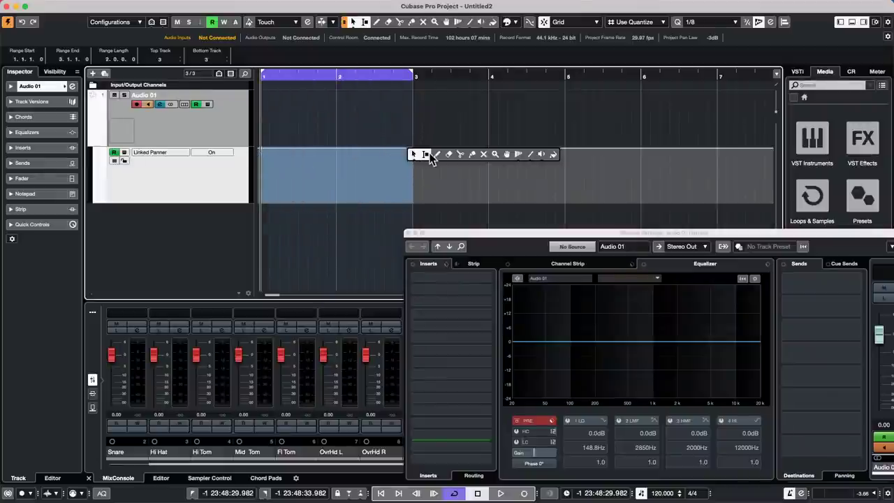
{"action": "left_click", "coordinate": [437, 154]}
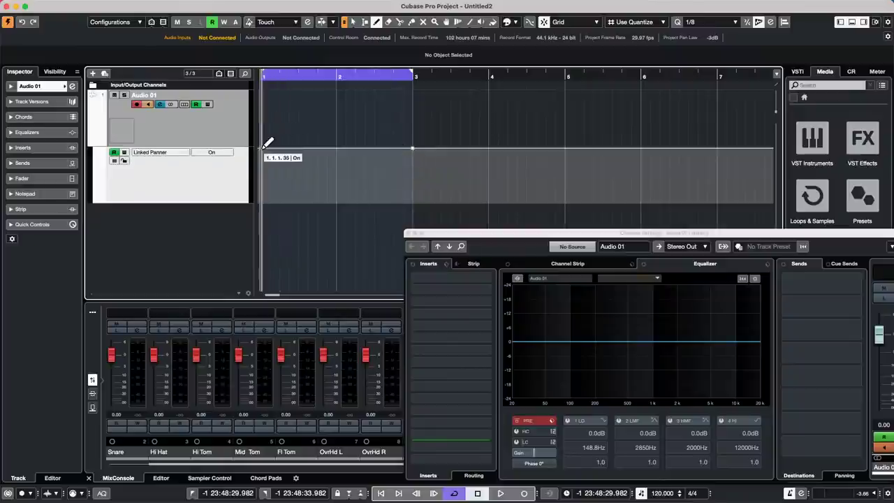
Try turning Linked Panner off from bar 3, then undo it.
{"action": "key", "text": "2"}
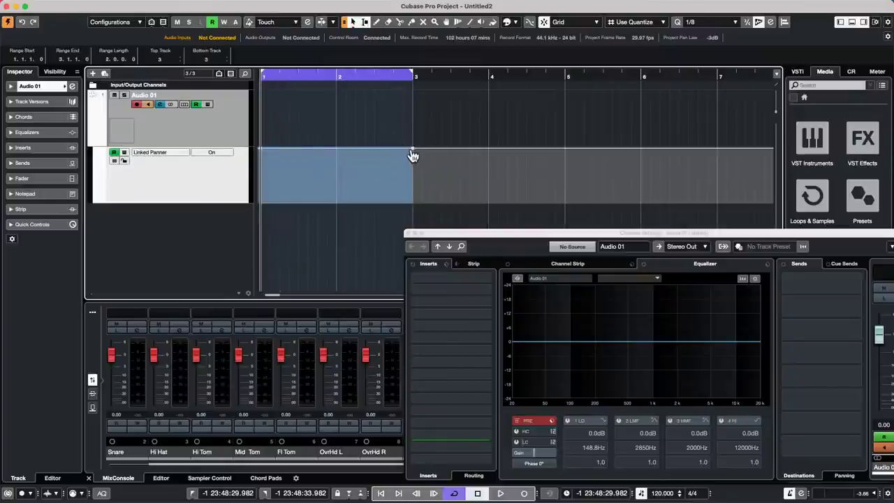
{"action": "left_click_drag", "start_coordinate": [412, 158], "coordinate": [413, 176]}
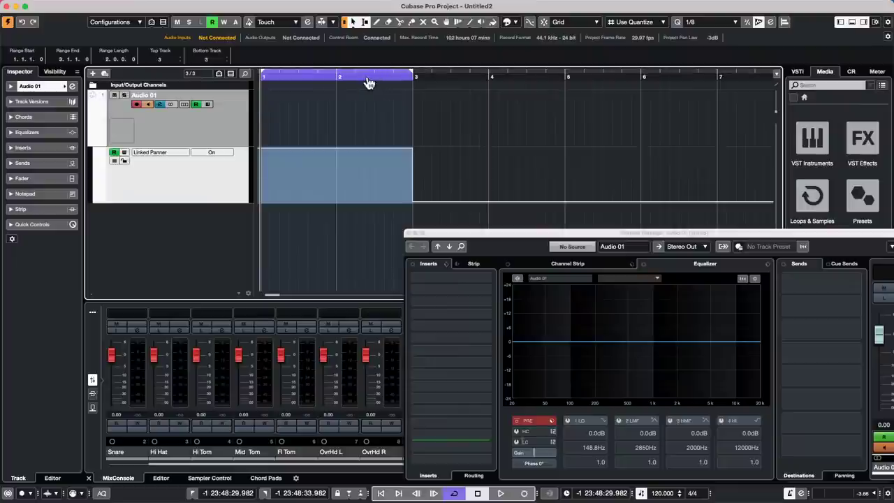
{"action": "key", "text": "super+z"}
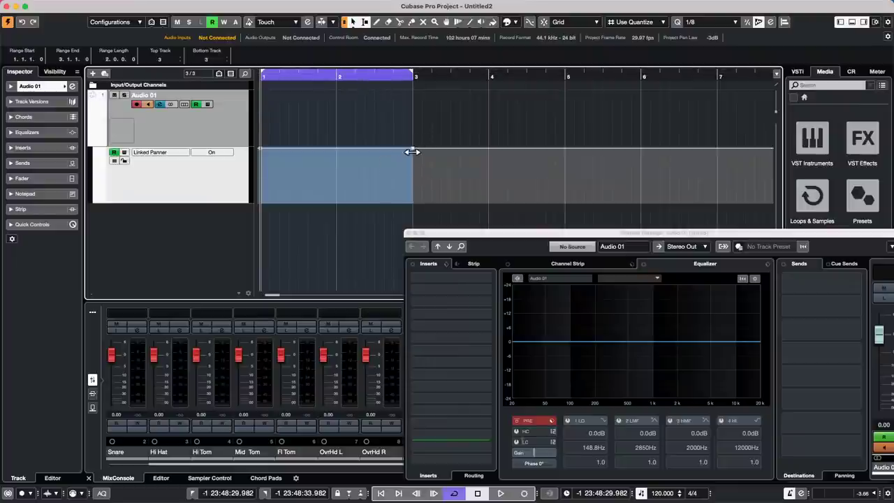
Add a Linked Panner point near bar 5 and drop it to Off from there.
{"action": "right_click", "coordinate": [566, 167]}
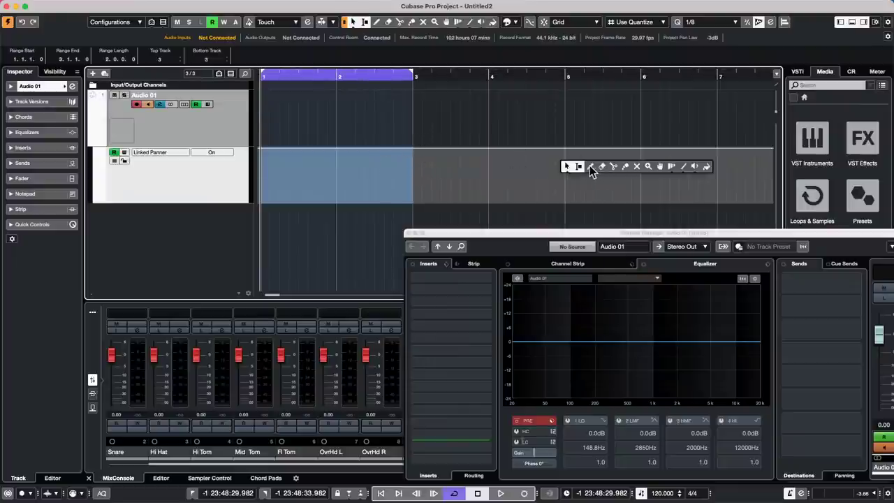
{"action": "left_click", "coordinate": [591, 167]}
{"action": "left_click", "coordinate": [565, 148]}
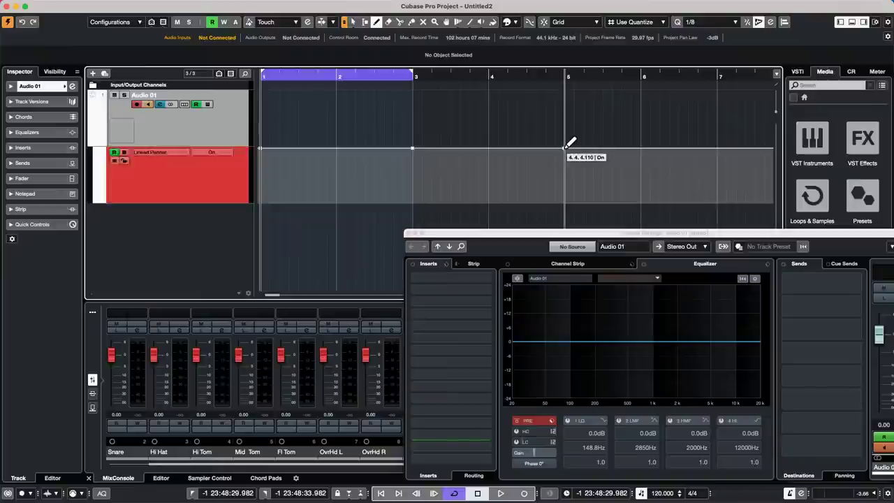
{"action": "right_click", "coordinate": [566, 148]}
{"action": "left_click", "coordinate": [566, 158]}
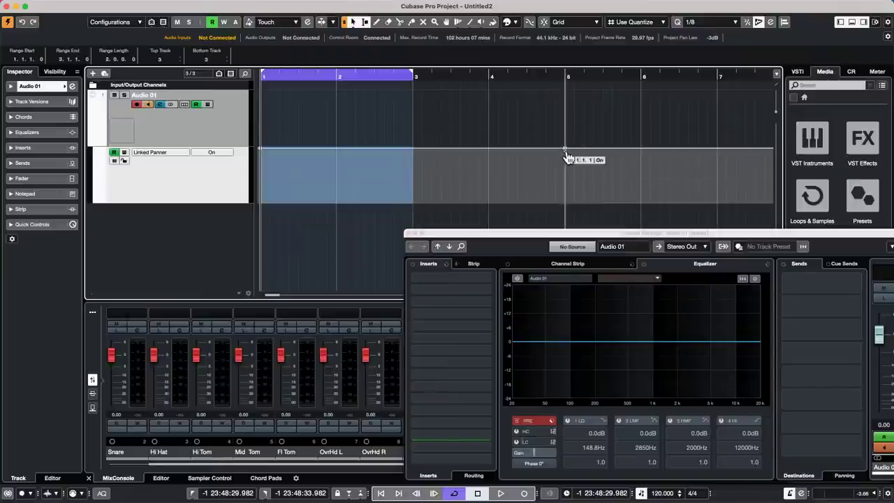
{"action": "left_click_drag", "start_coordinate": [566, 157], "coordinate": [592, 186]}
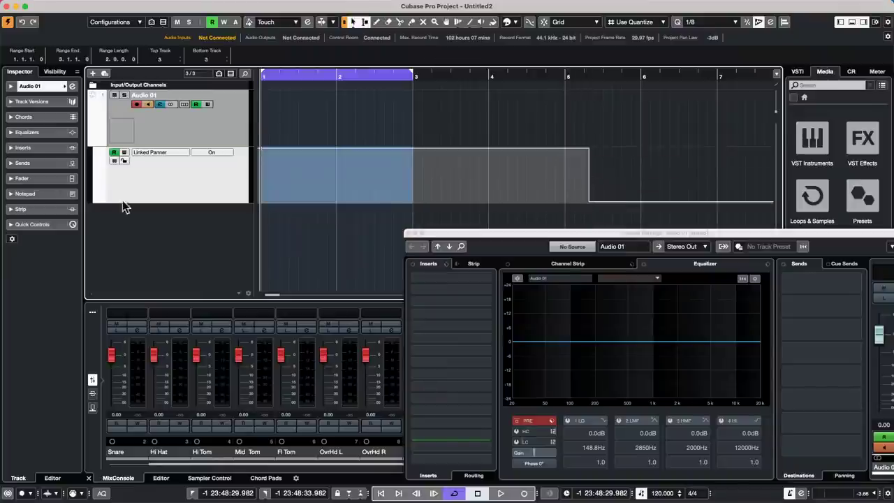
Play back the Linked Panner automation from around bar 4, then stop.
{"action": "left_click", "coordinate": [169, 156]}
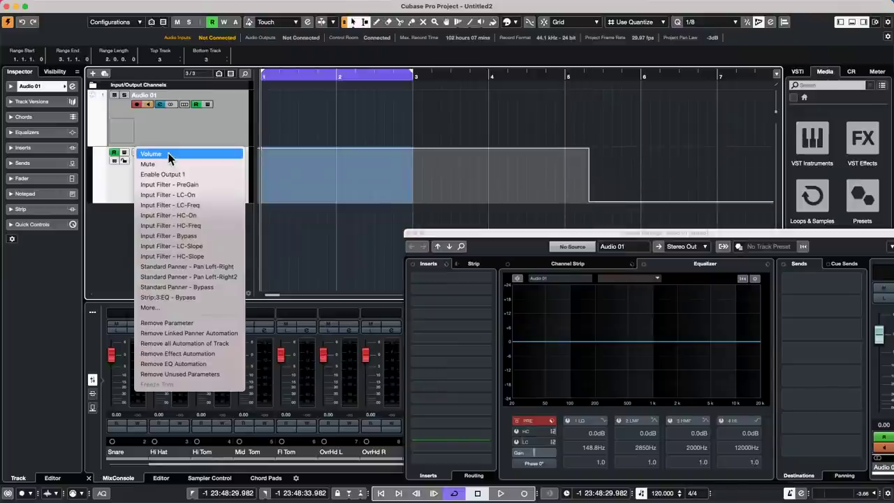
{"action": "left_click", "coordinate": [459, 116]}
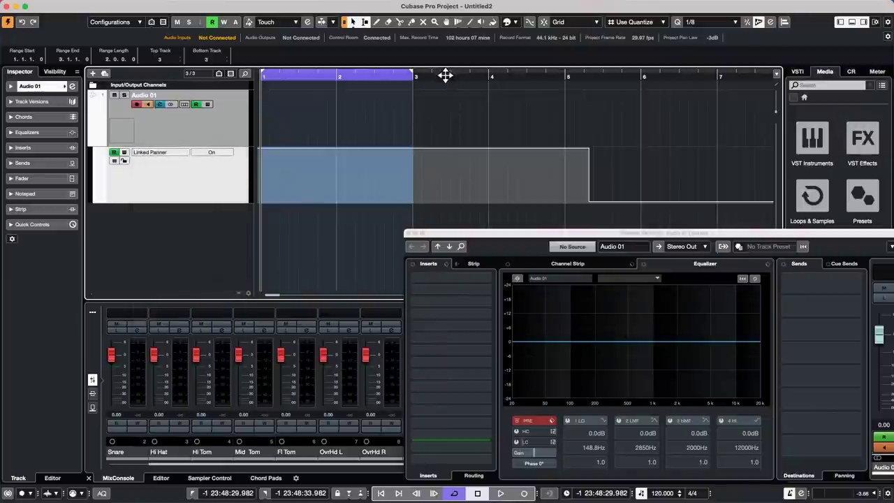
{"action": "right_click", "coordinate": [415, 193]}
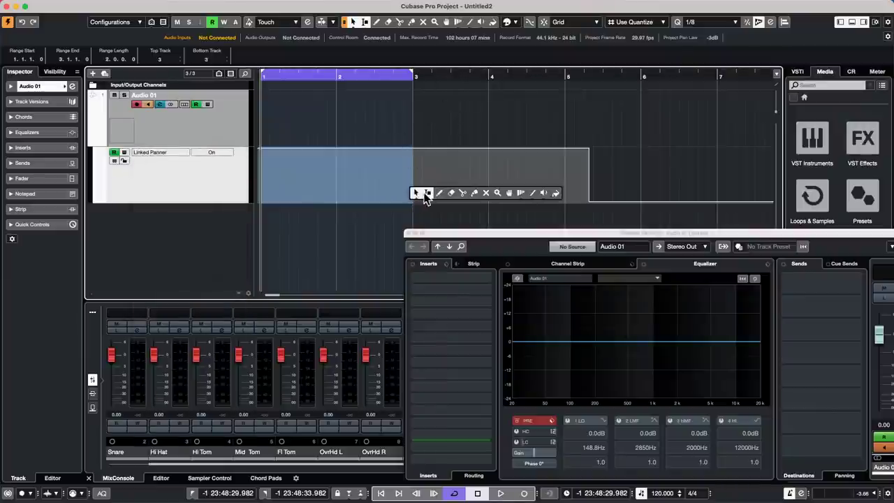
{"action": "left_click", "coordinate": [439, 193]}
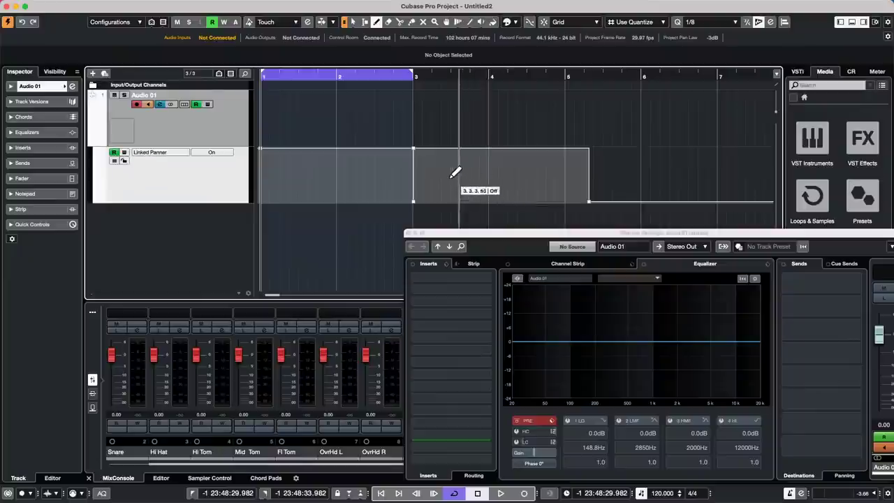
{"action": "key", "text": "2"}
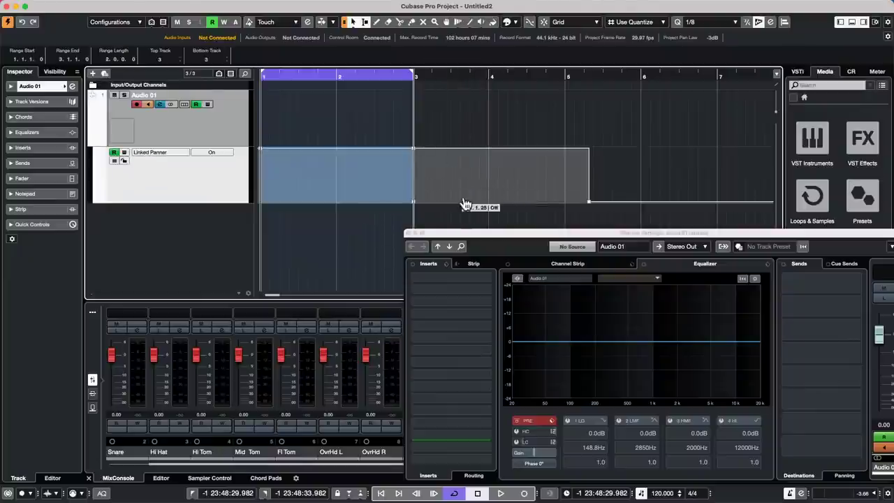
{"action": "key", "text": "space"}
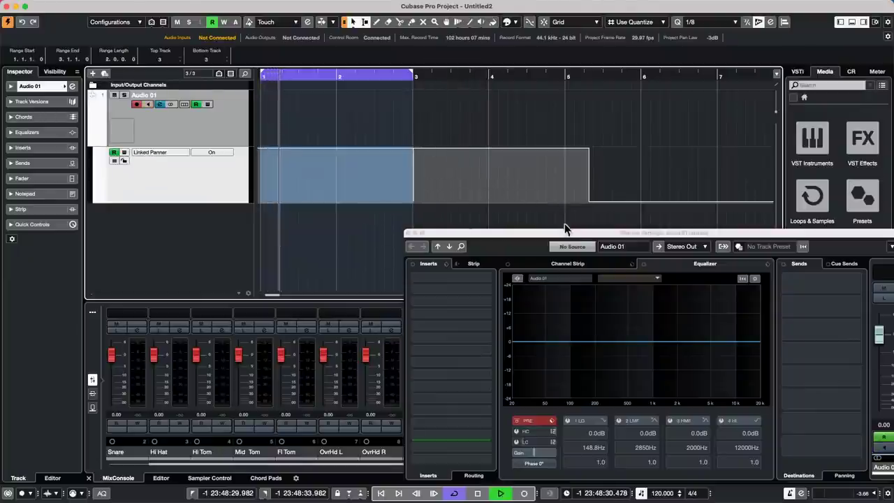
{"action": "left_click_drag", "start_coordinate": [562, 234], "coordinate": [389, 198]}
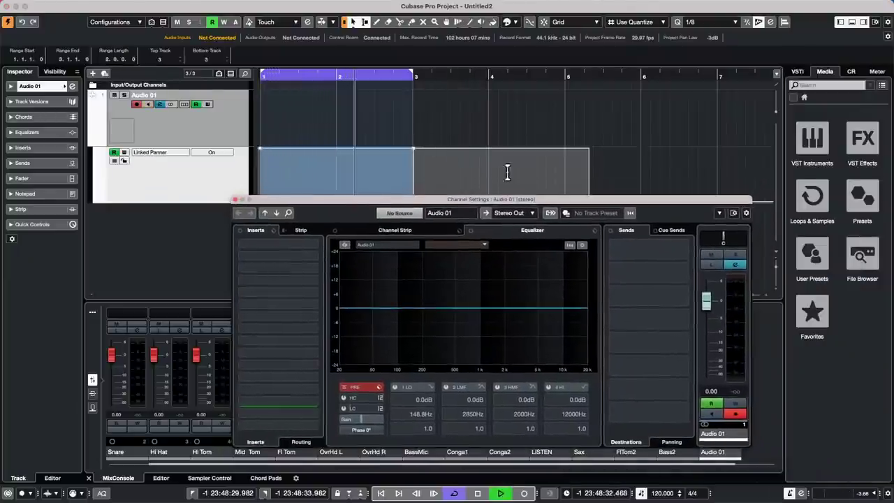
{"action": "left_click", "coordinate": [547, 74]}
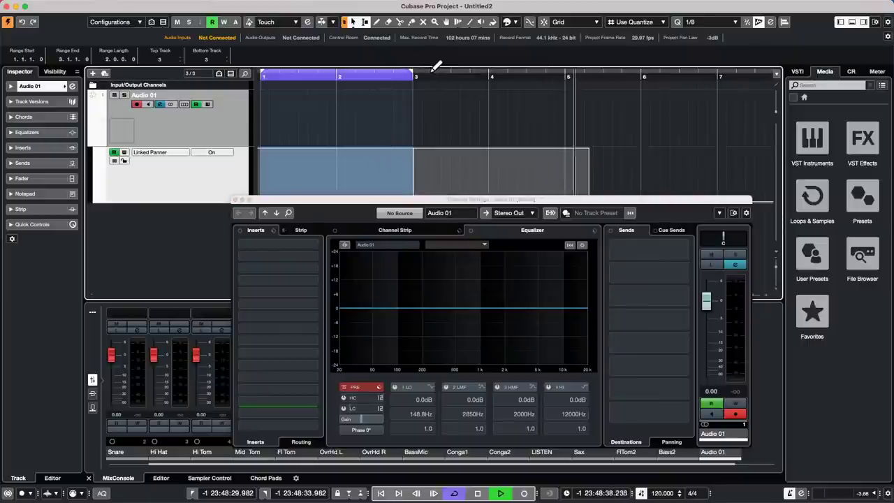
{"action": "key", "text": "space"}
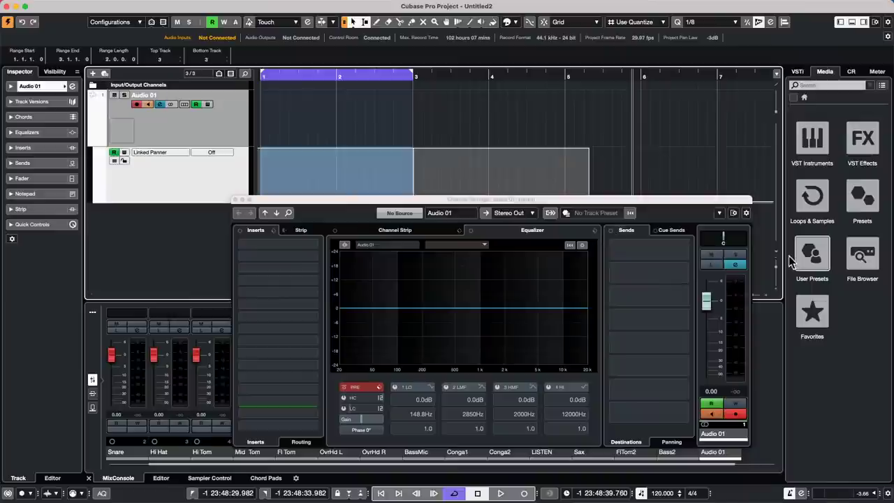
Check Audio 01's panner options, then bring up the Automation Panel with F6.
{"action": "left_click", "coordinate": [155, 152]}
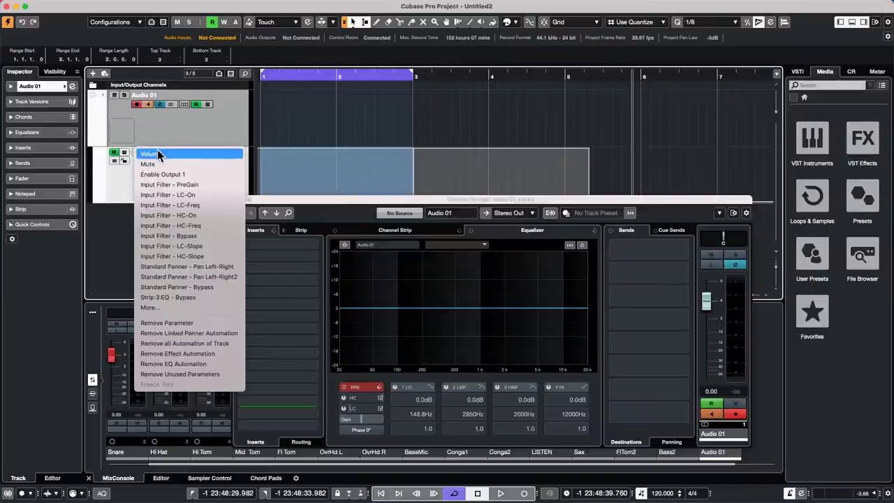
{"action": "left_click", "coordinate": [781, 237]}
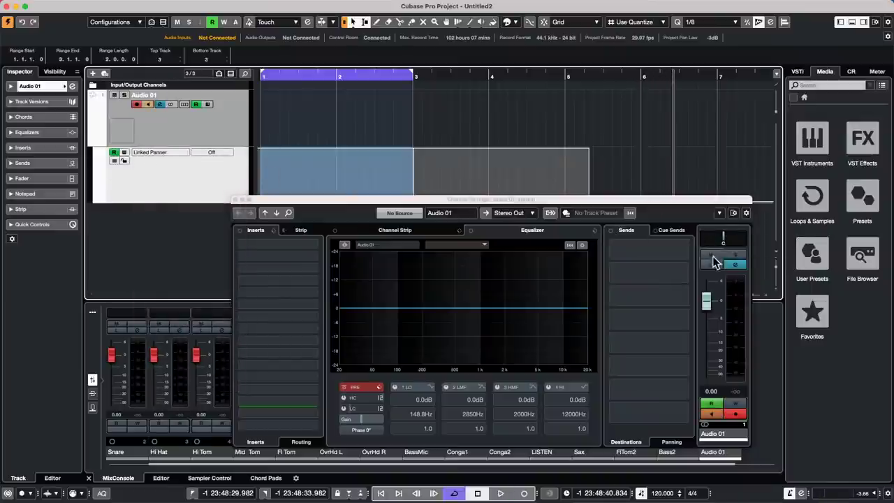
{"action": "right_click", "coordinate": [722, 237]}
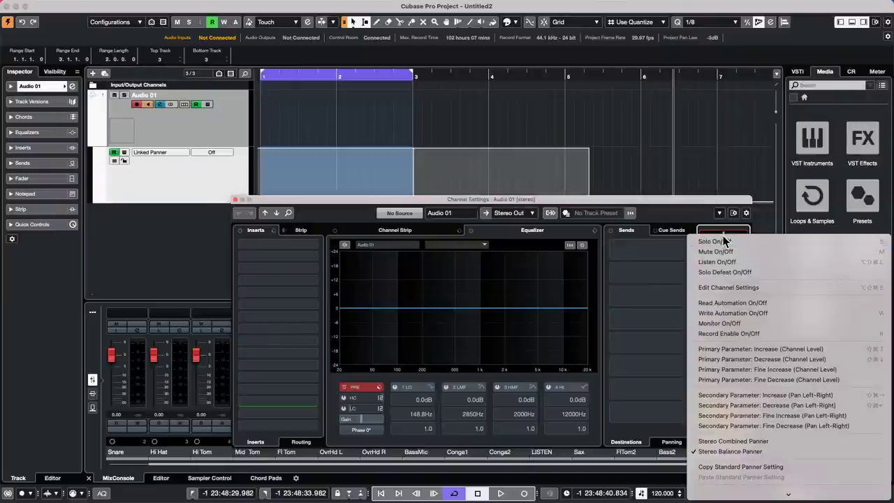
{"action": "left_click", "coordinate": [667, 241]}
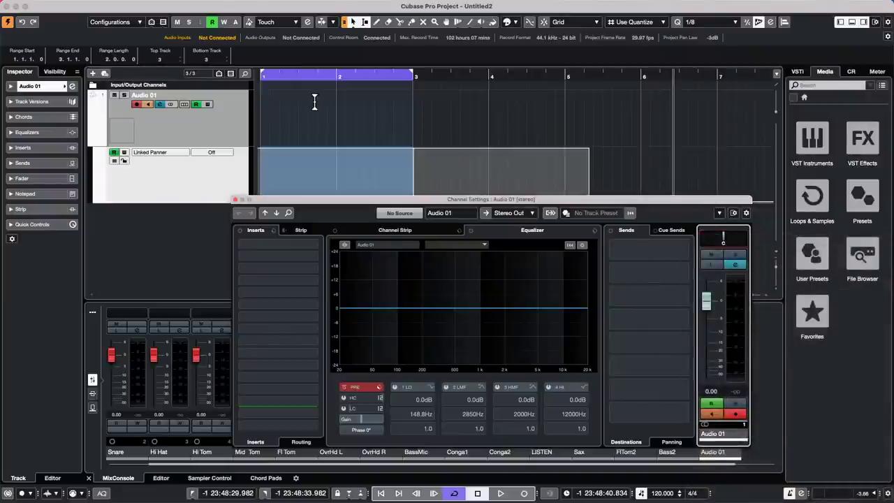
{"action": "key", "text": "F6"}
Show the Automation Panel settings and hide Audio 01's automation lanes.
{"action": "left_click", "coordinate": [559, 307]}
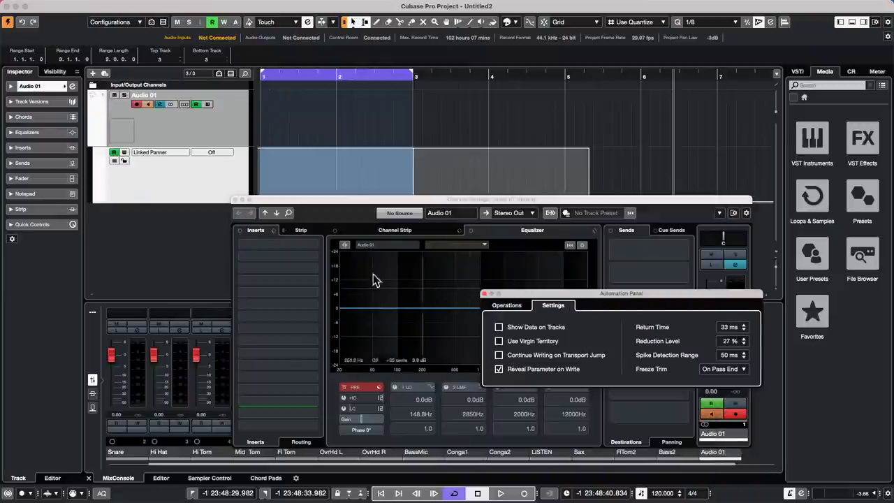
{"action": "left_click", "coordinate": [152, 150]}
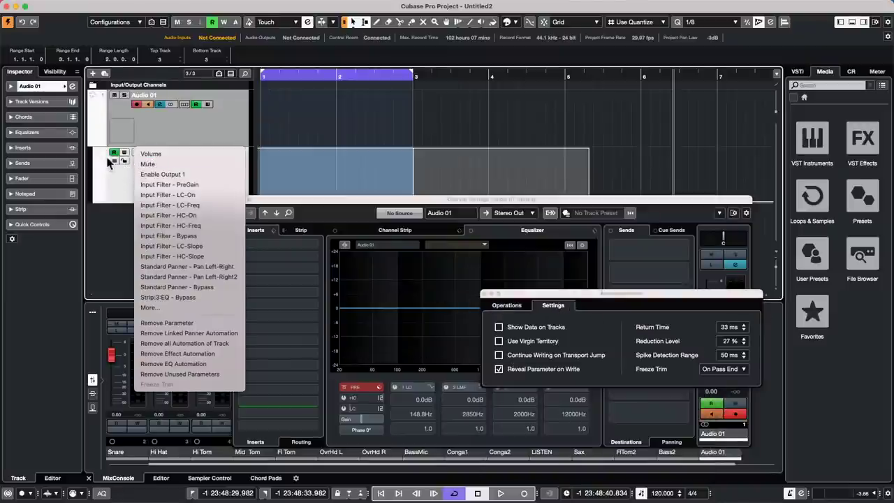
{"action": "left_click", "coordinate": [92, 141]}
{"action": "left_click", "coordinate": [92, 140]}
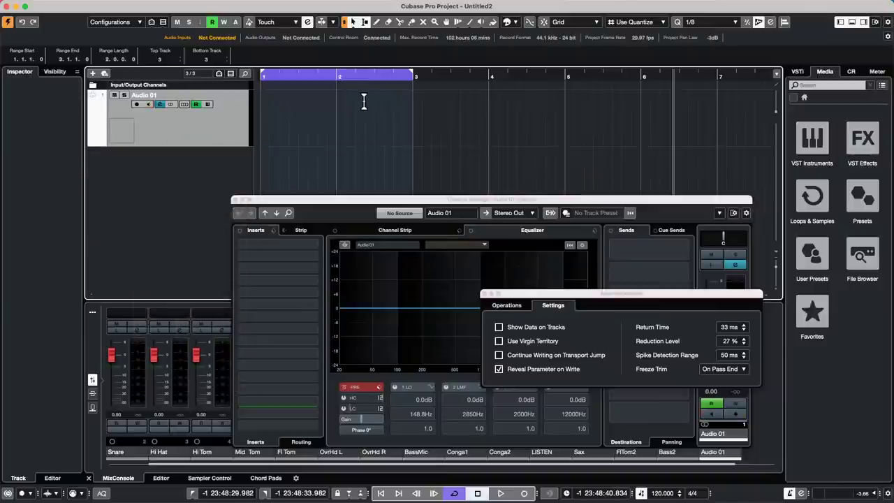
Enable Write on Audio 01 and record a left-right pan sweep during playback.
{"action": "key", "text": "space"}
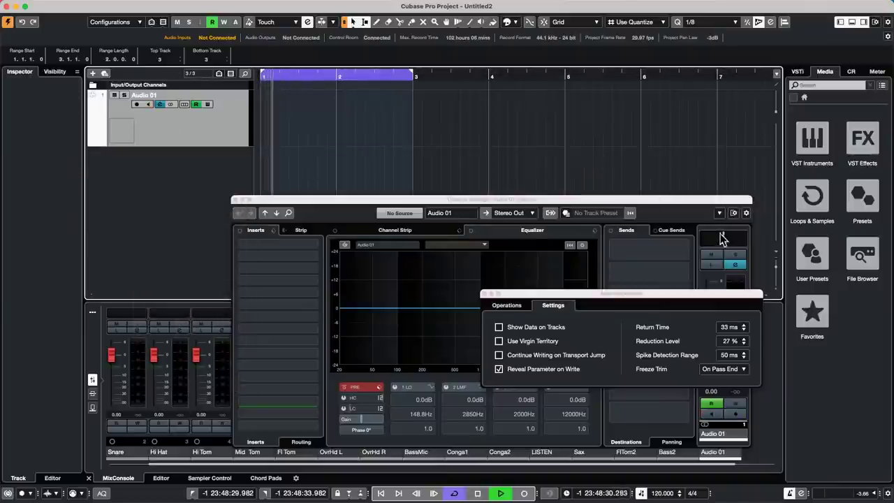
{"action": "mouse_move", "coordinate": [723, 239]}
{"action": "left_mouse_down"}
{"action": "mouse_move", "coordinate": [701, 239]}
{"action": "mouse_move", "coordinate": [725, 239]}
{"action": "left_mouse_up"}
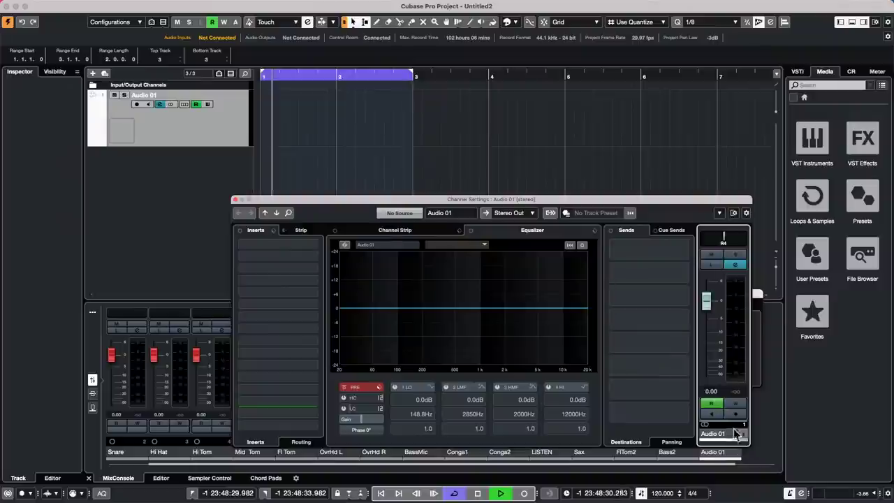
{"action": "left_click", "coordinate": [735, 403]}
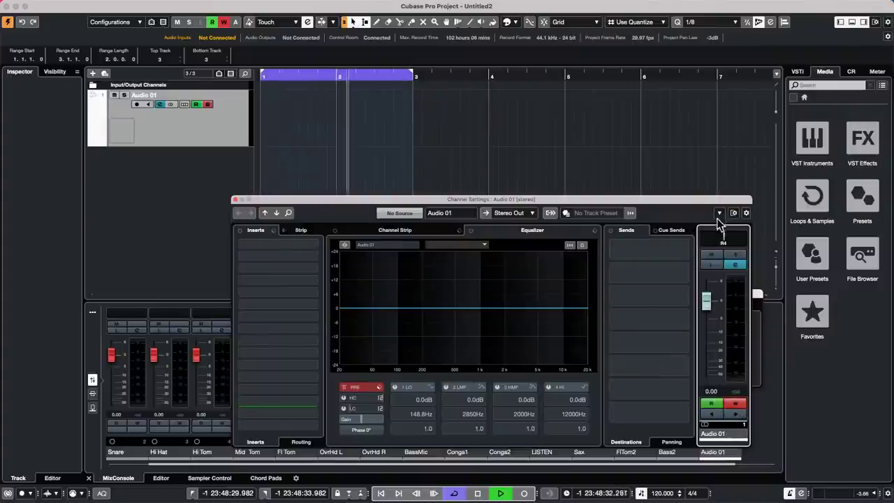
{"action": "mouse_move", "coordinate": [705, 239]}
{"action": "left_mouse_down"}
{"action": "mouse_move", "coordinate": [692, 239]}
{"action": "mouse_move", "coordinate": [746, 237]}
{"action": "left_mouse_up"}
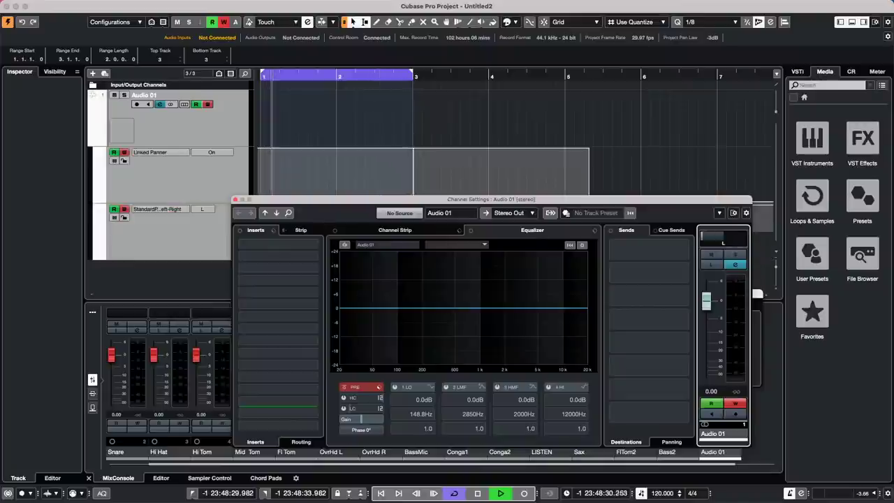
{"action": "left_click_drag", "start_coordinate": [550, 202], "coordinate": [569, 347]}
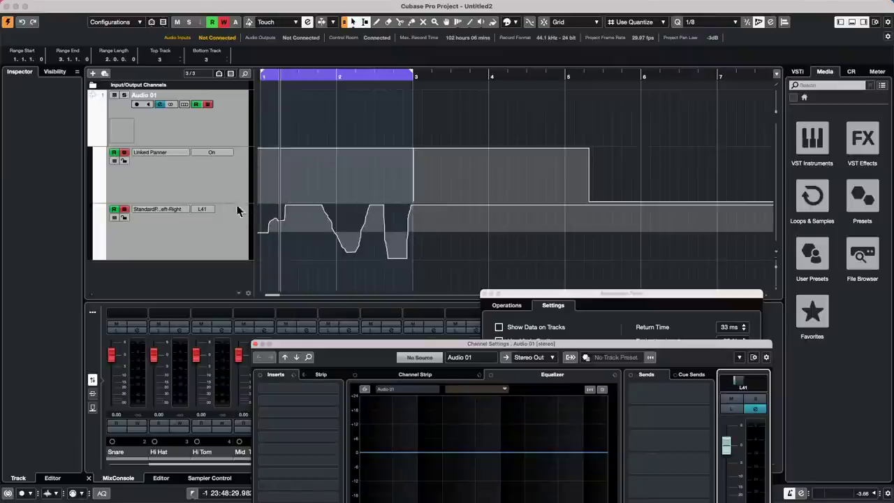
Choose Standard Panner Pan Left-Right2 via More... in the pan lane's parameter list.
{"action": "left_click", "coordinate": [161, 210]}
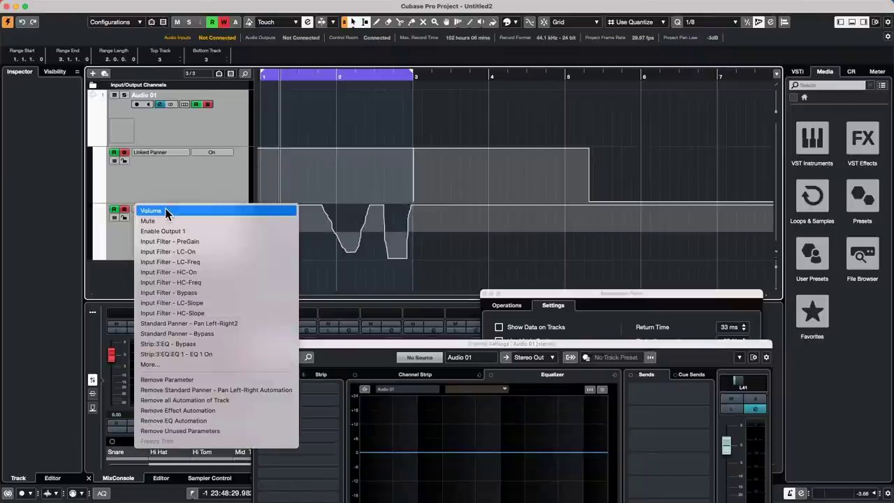
{"action": "left_click", "coordinate": [185, 364]}
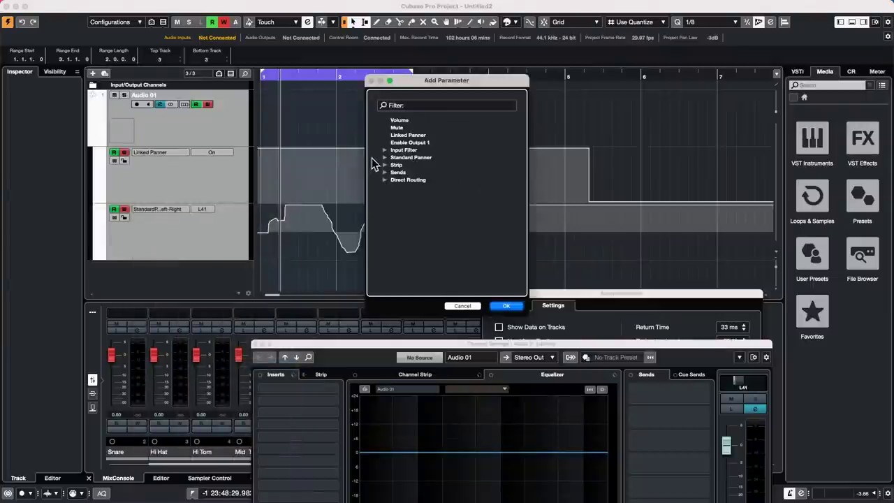
{"action": "left_click", "coordinate": [383, 158]}
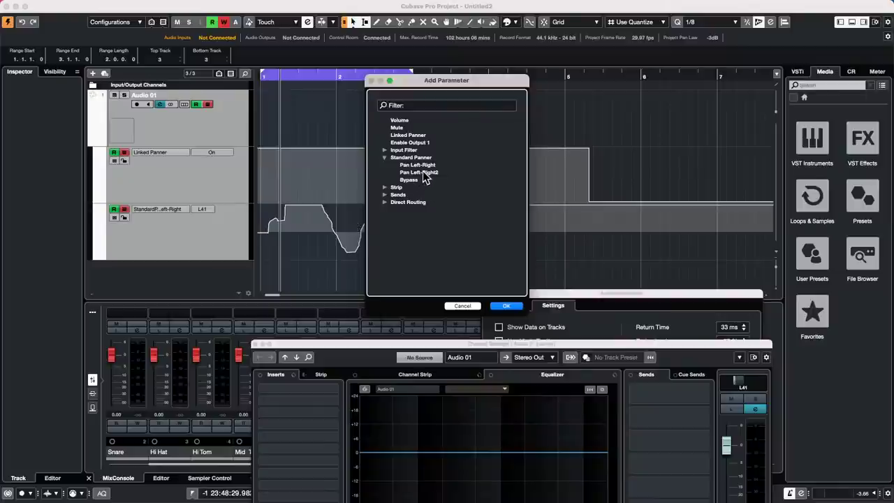
{"action": "left_click", "coordinate": [423, 172]}
{"action": "left_click", "coordinate": [448, 308]}
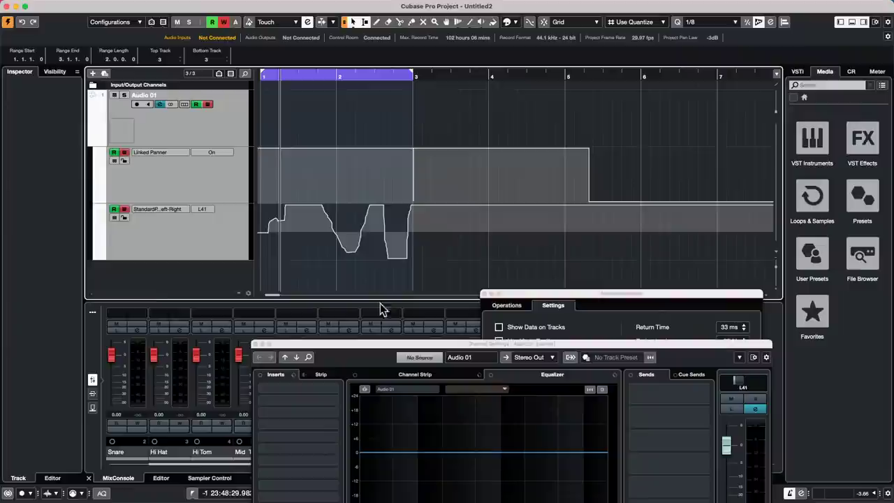
Add a new automation lane below and set it to Standard Panner Pan Left-Right2.
{"action": "left_click", "coordinate": [98, 259]}
{"action": "left_click", "coordinate": [165, 267]}
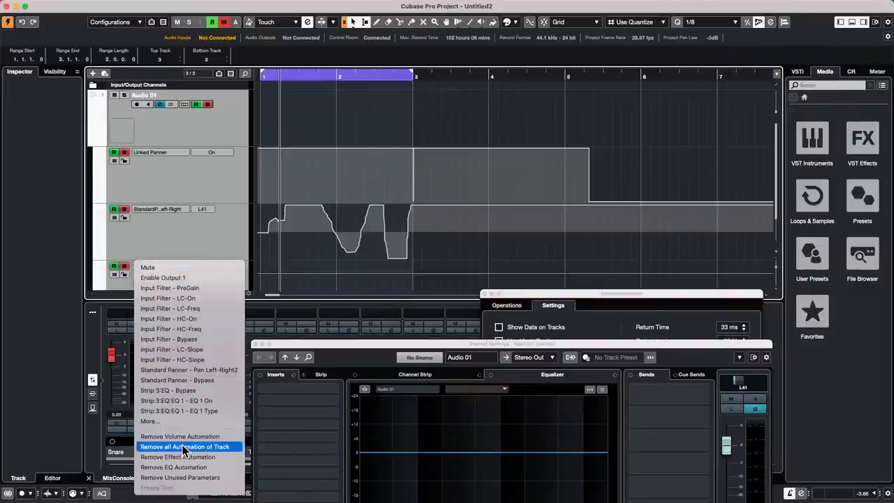
{"action": "left_click", "coordinate": [183, 421]}
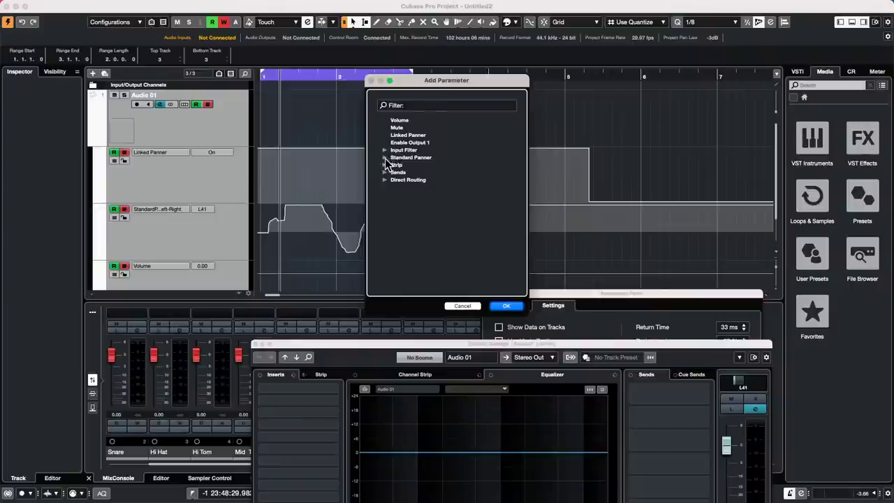
{"action": "left_click", "coordinate": [385, 158]}
{"action": "left_click", "coordinate": [427, 175]}
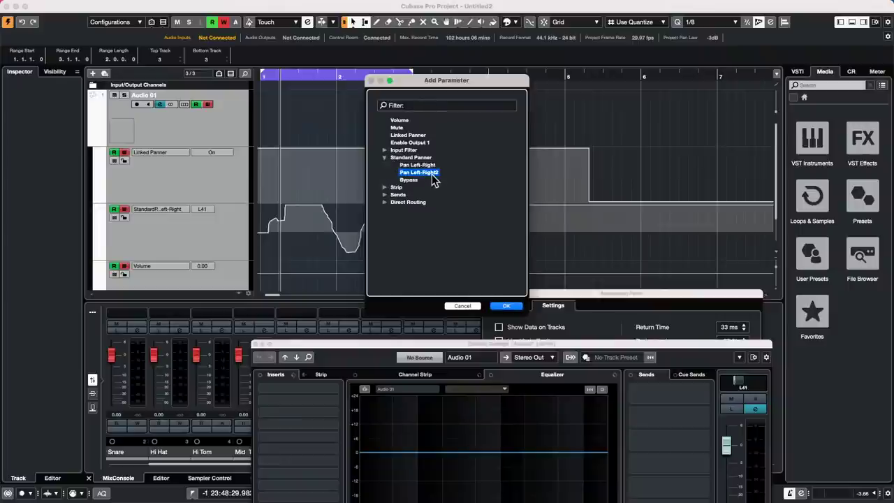
{"action": "left_click", "coordinate": [504, 308]}
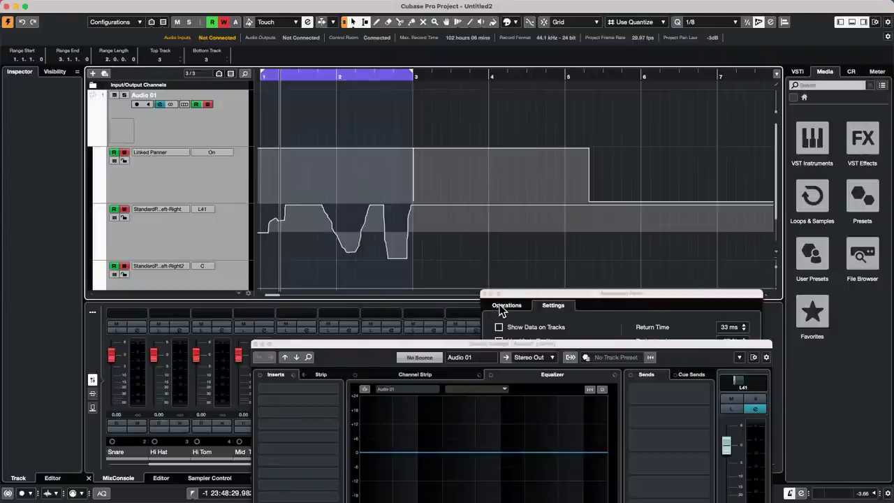
{"action": "scroll", "coordinate": [328, 257], "scroll_direction": "down", "scroll_amount": 2}
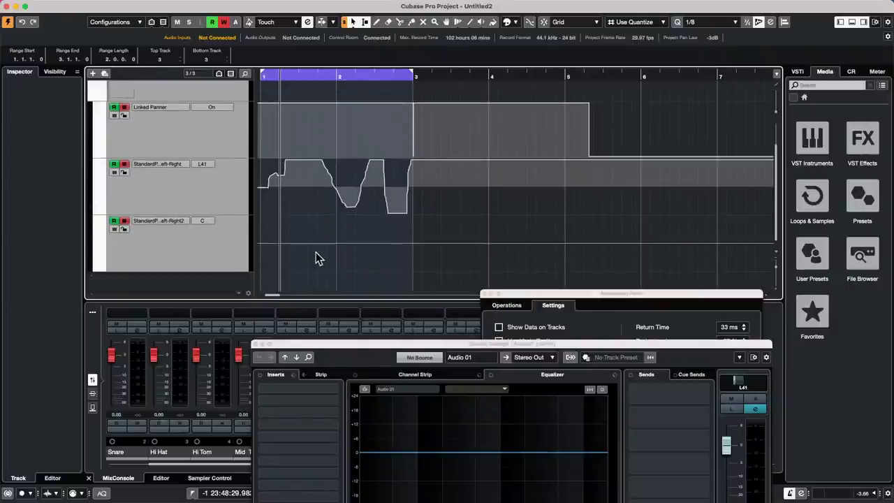
Draw a freehand pan curve across the Pan Left-Right2 lane.
{"action": "right_click", "coordinate": [315, 258]}
{"action": "left_click", "coordinate": [337, 251]}
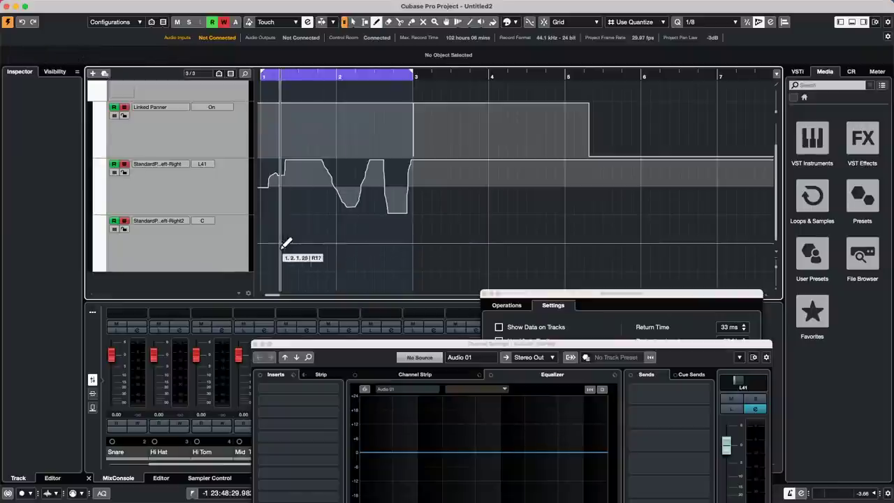
{"action": "mouse_move", "coordinate": [283, 246]}
{"action": "left_mouse_down"}
{"action": "mouse_move", "coordinate": [427, 246]}
{"action": "mouse_move", "coordinate": [463, 255]}
{"action": "mouse_move", "coordinate": [575, 240]}
{"action": "mouse_move", "coordinate": [629, 250]}
{"action": "left_mouse_up"}
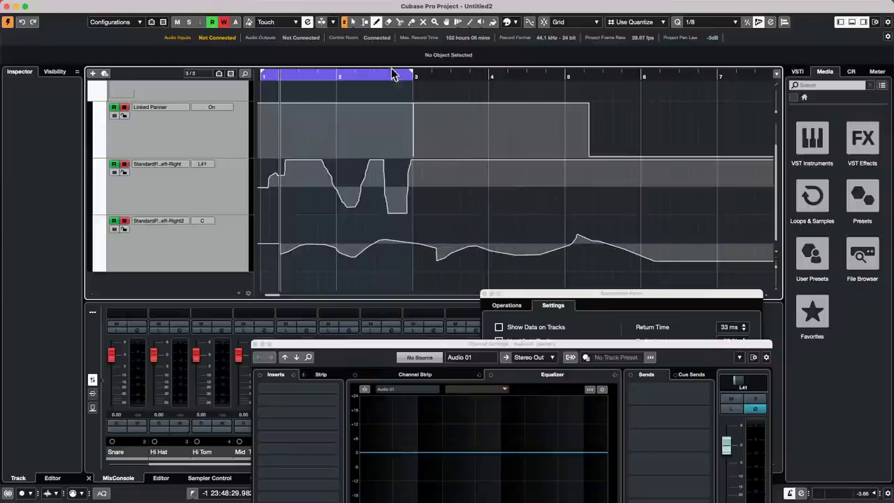
Extend the cycle range to bar 6 and select the drawn points in the first two bars.
{"action": "left_click_drag", "start_coordinate": [414, 73], "coordinate": [642, 84]}
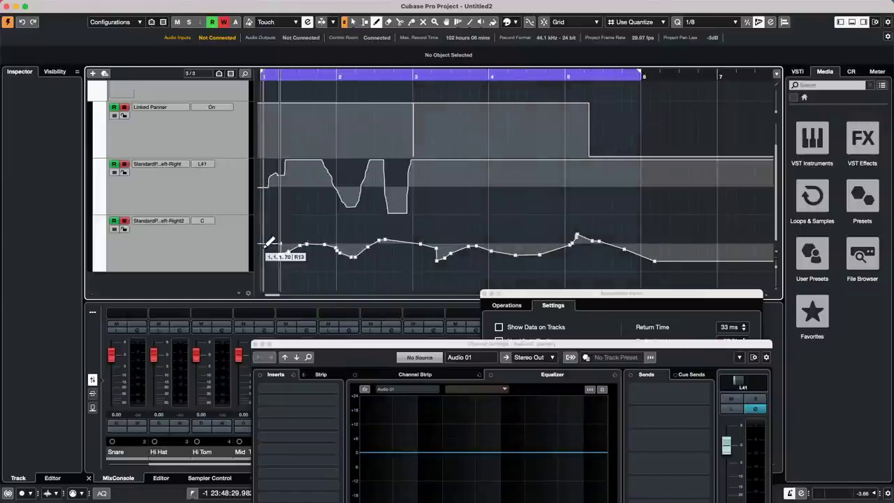
{"action": "key", "text": "1"}
{"action": "mouse_move", "coordinate": [261, 261]}
{"action": "left_mouse_down"}
{"action": "mouse_move", "coordinate": [362, 261]}
{"action": "mouse_move", "coordinate": [421, 234]}
{"action": "mouse_move", "coordinate": [413, 220]}
{"action": "left_mouse_up"}
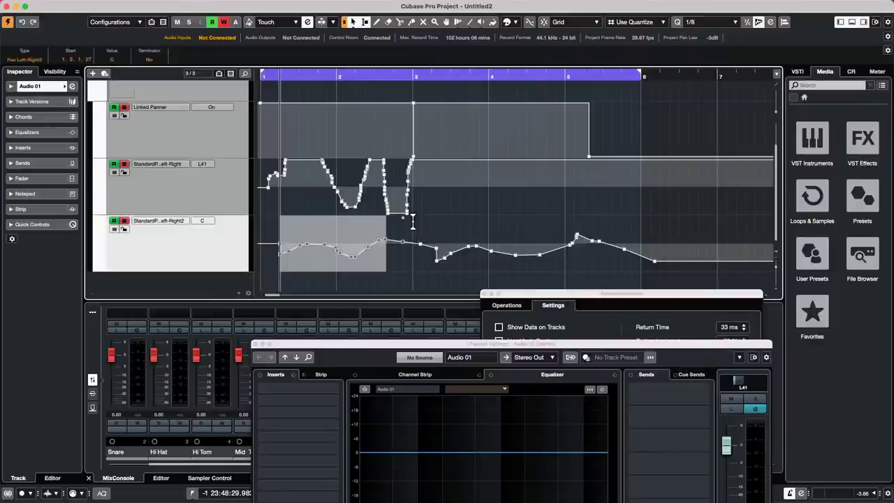
Delete the selected pan points before bar 3, stop playback, and close the Automation Panel.
{"action": "key", "text": "Delete"}
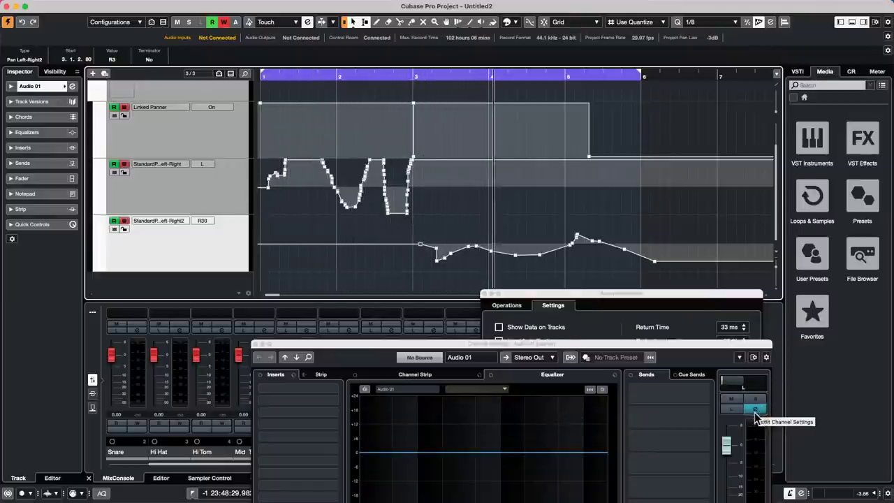
{"action": "key", "text": "space"}
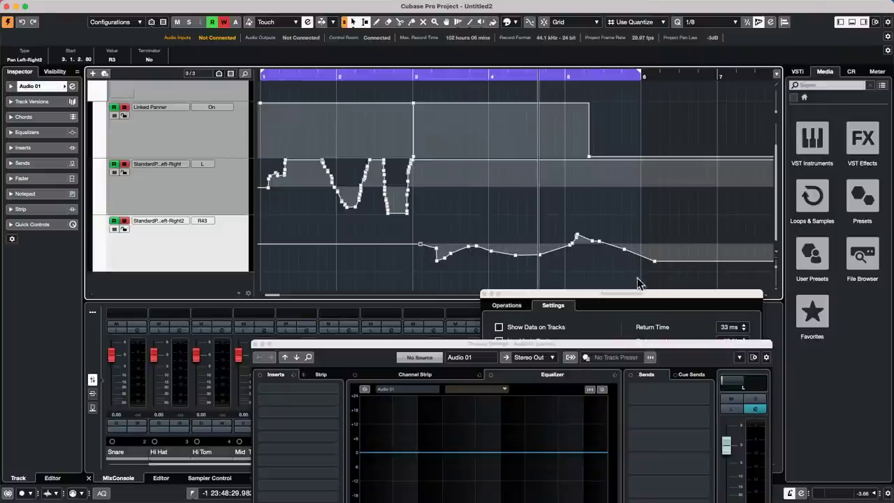
{"action": "left_click", "coordinate": [486, 294]}
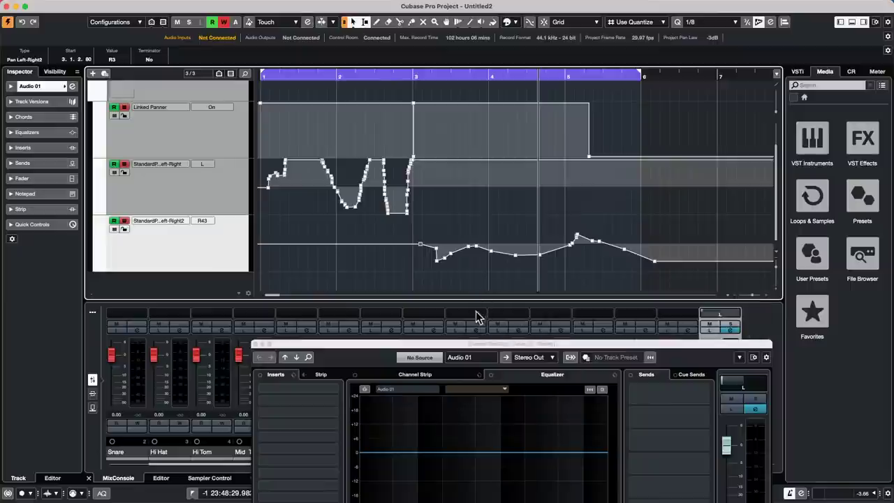
Drag Audio 01's Channel Settings window up into full view above the mixer.
{"action": "left_click_drag", "start_coordinate": [475, 344], "coordinate": [469, 241]}
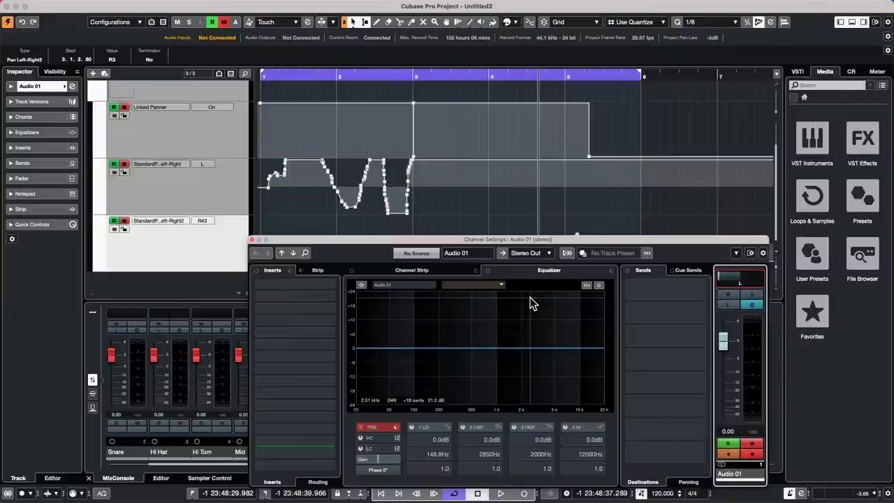
View the General page of Cubase Preferences and cancel without changes.
{"action": "mouse_move", "coordinate": [34, 7]}
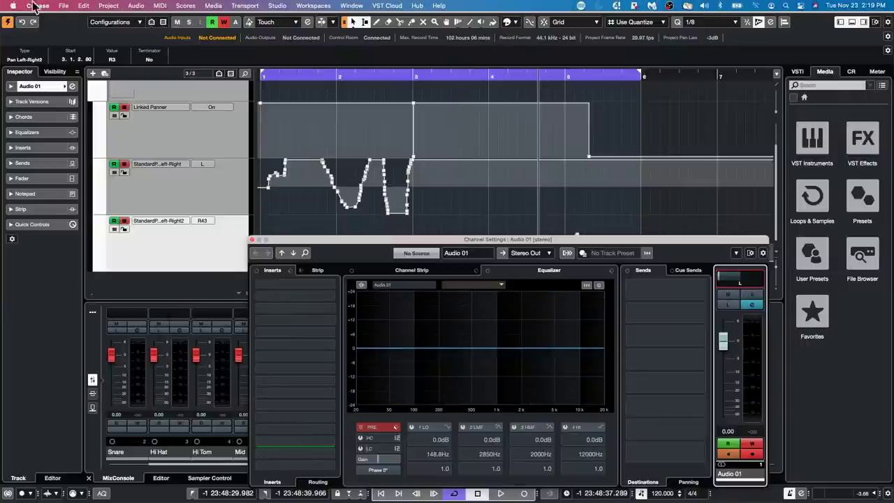
{"action": "left_click", "coordinate": [62, 6]}
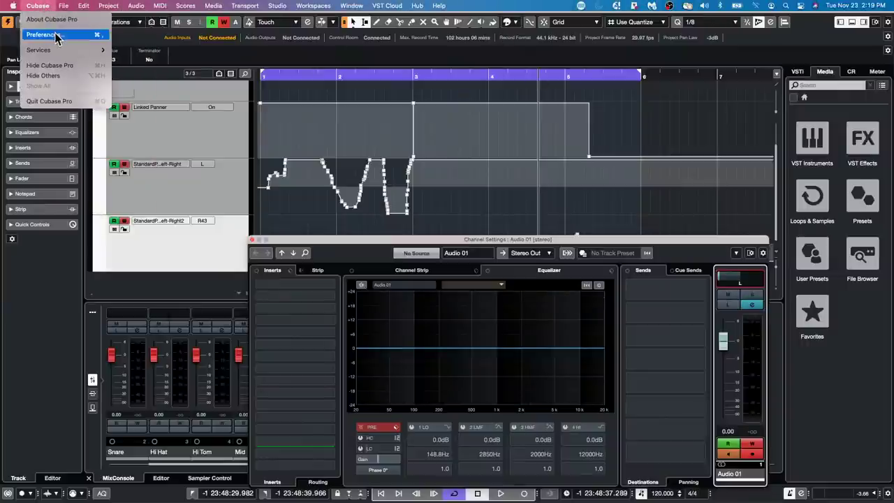
{"action": "left_click", "coordinate": [56, 35]}
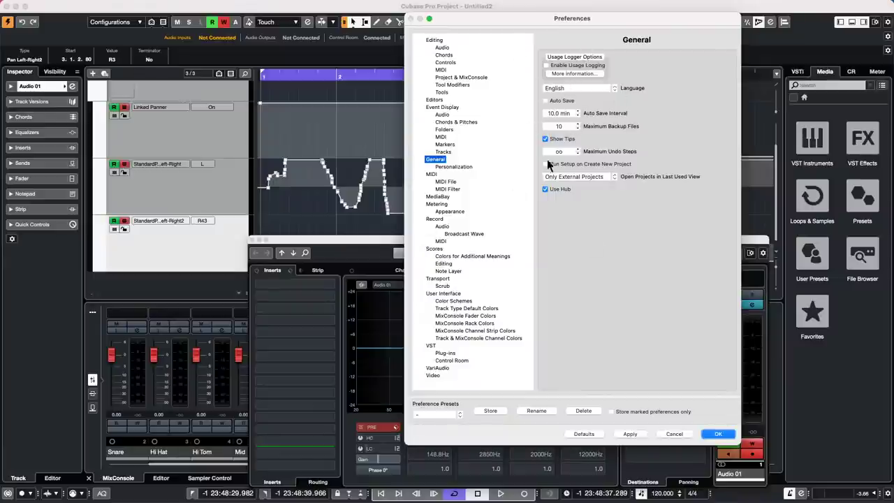
{"action": "left_click", "coordinate": [675, 433]}
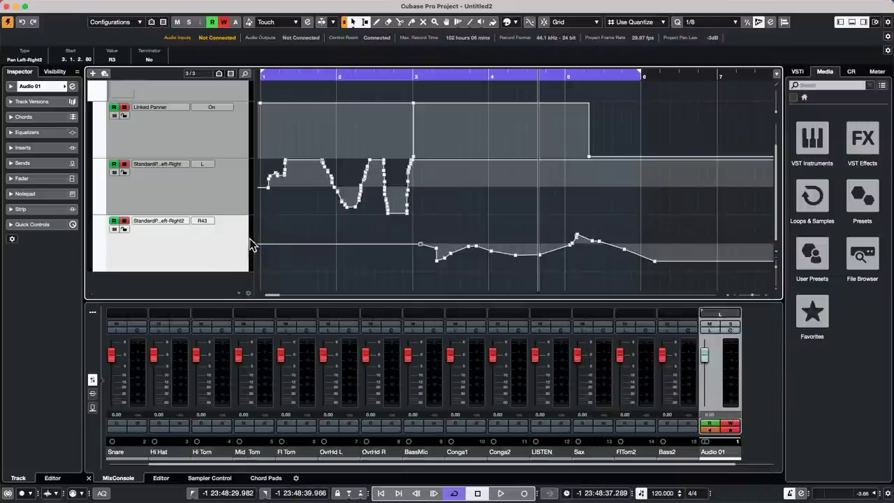
Close Audio 01's Channel Settings and switch the ruler to Seconds.
{"action": "left_click", "coordinate": [255, 241]}
{"action": "right_click", "coordinate": [455, 77]}
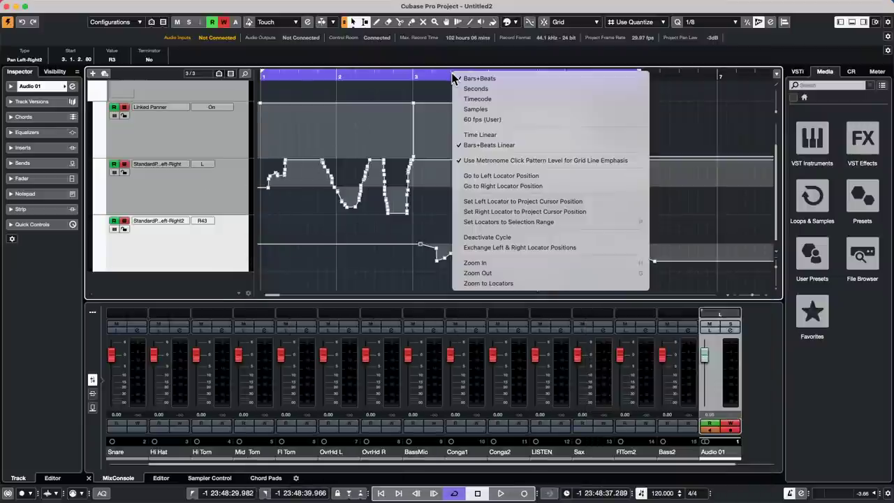
{"action": "left_click", "coordinate": [475, 89]}
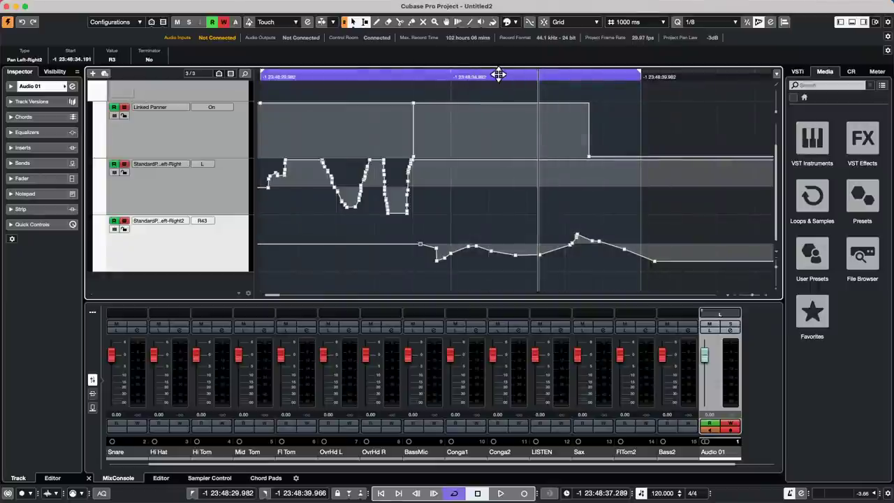
{"action": "left_click", "coordinate": [632, 23]}
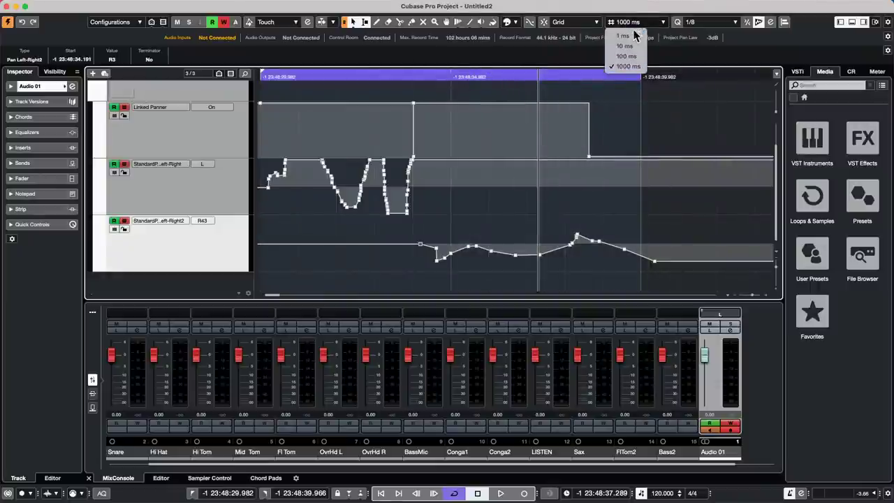
Switch the ruler to Timecode, keeping 1-frame grid spacing.
{"action": "right_click", "coordinate": [496, 76]}
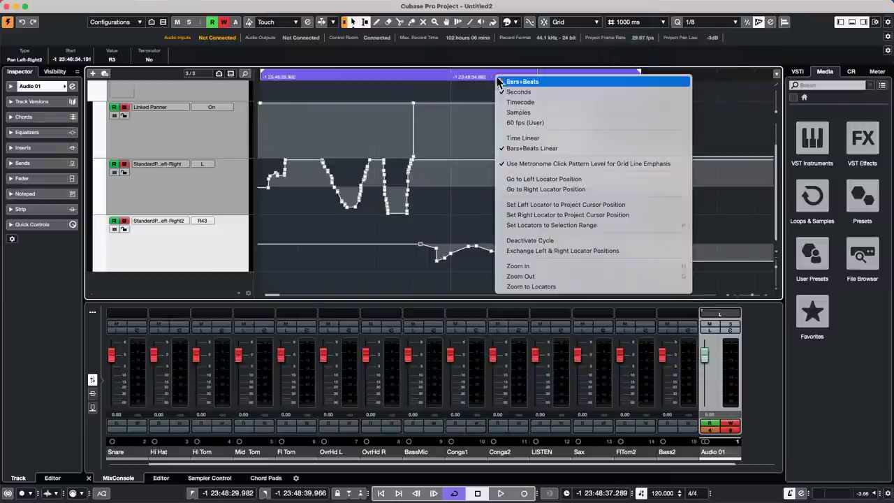
{"action": "left_click", "coordinate": [509, 83]}
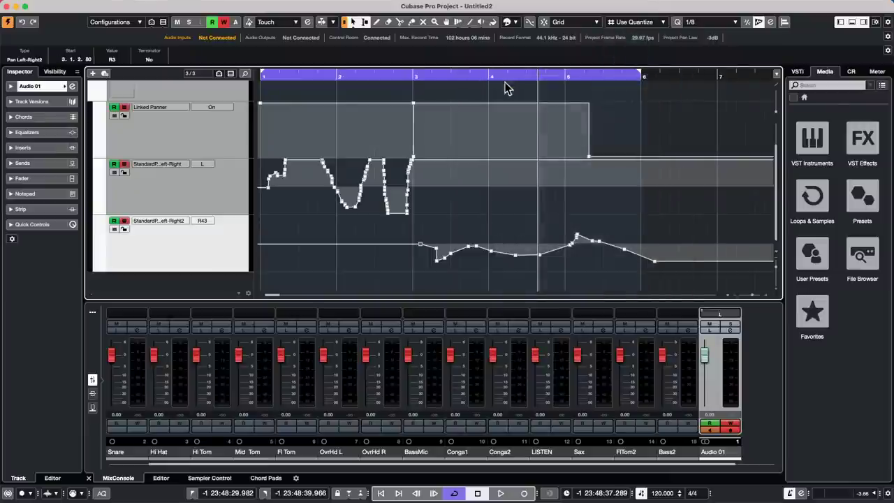
{"action": "left_click", "coordinate": [643, 22]}
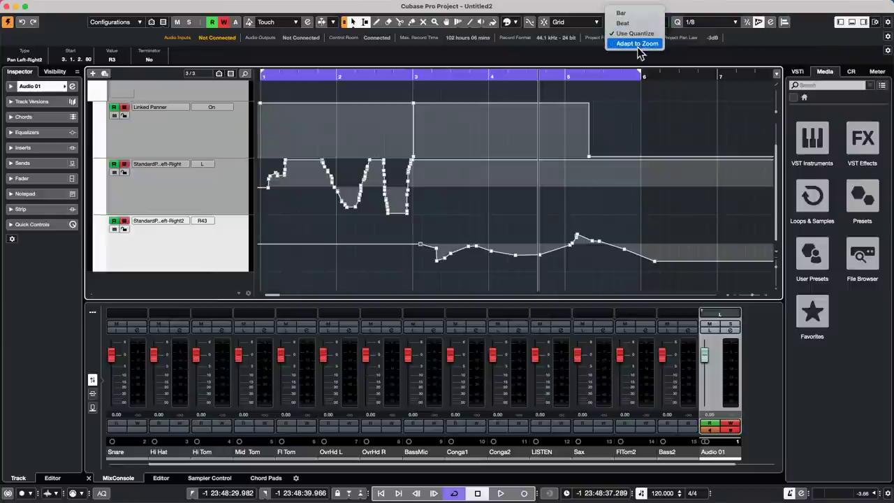
{"action": "right_click", "coordinate": [485, 77]}
{"action": "left_click", "coordinate": [487, 75]}
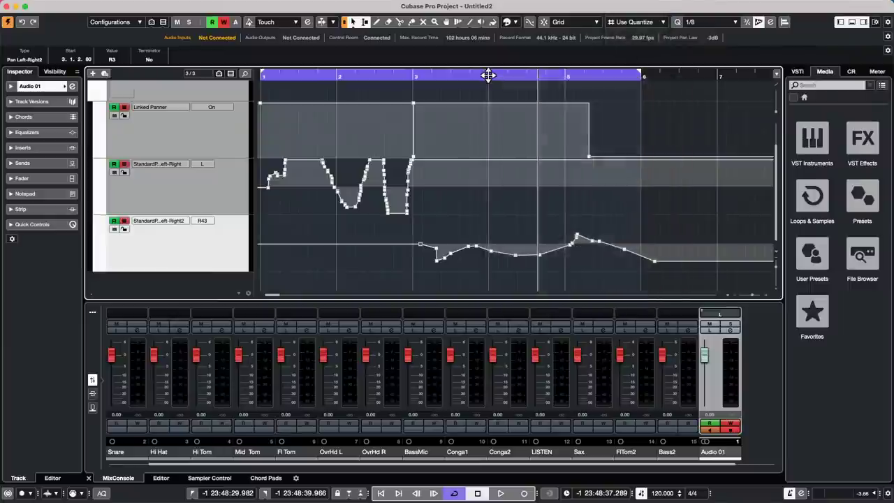
{"action": "right_click", "coordinate": [489, 74]}
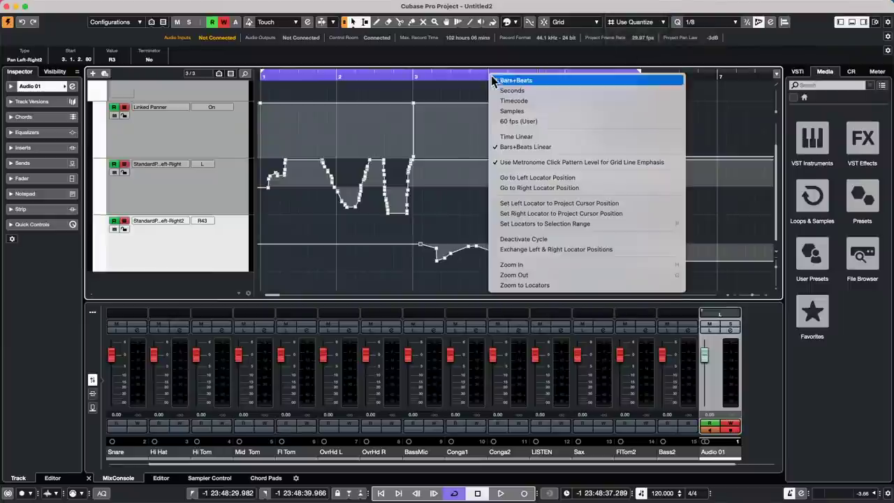
{"action": "left_click", "coordinate": [529, 106]}
{"action": "left_click", "coordinate": [632, 22]}
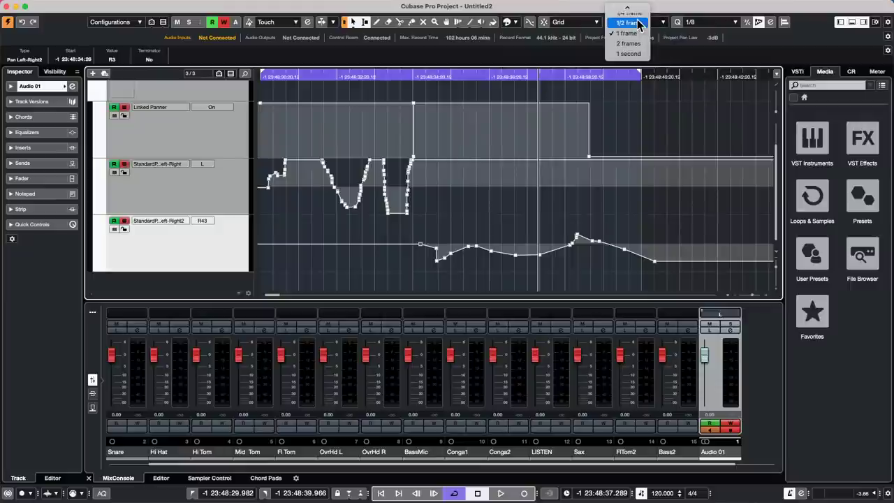
{"action": "left_click", "coordinate": [562, 81]}
Return the ruler to Bars+Beats and set the grid spacing to Bar.
{"action": "right_click", "coordinate": [445, 77]}
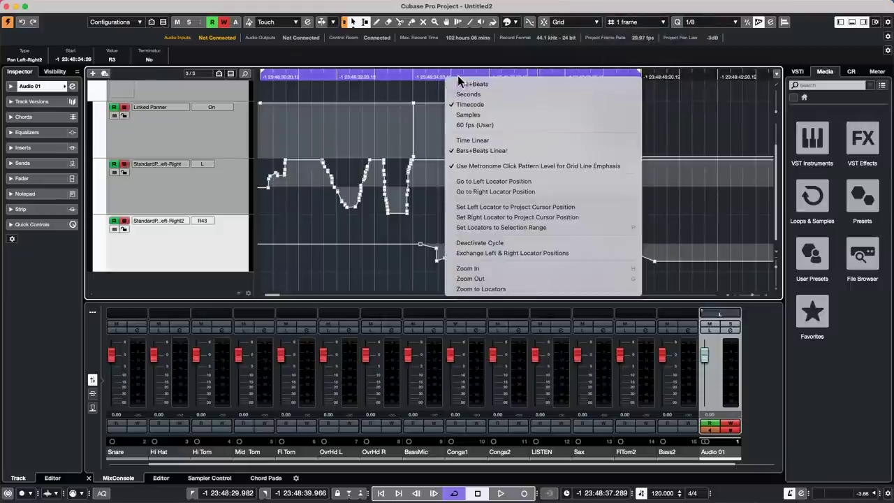
{"action": "left_click", "coordinate": [521, 84]}
{"action": "left_click", "coordinate": [639, 22]}
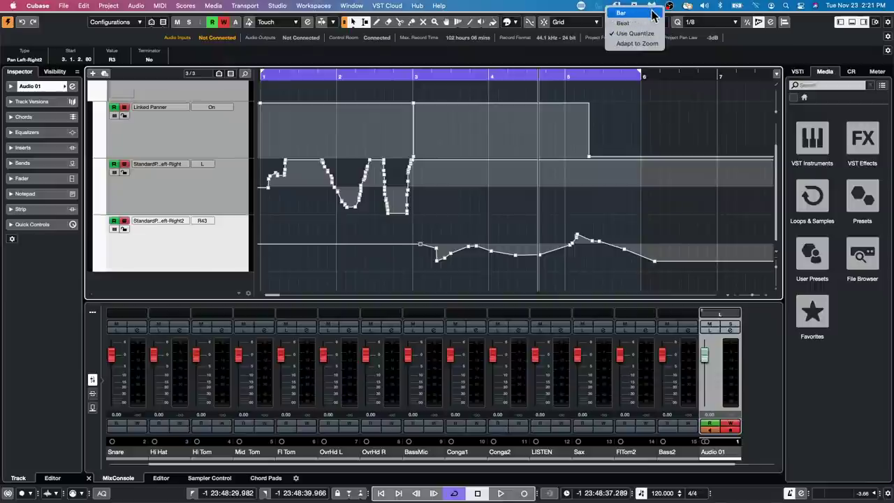
{"action": "left_click", "coordinate": [650, 14]}
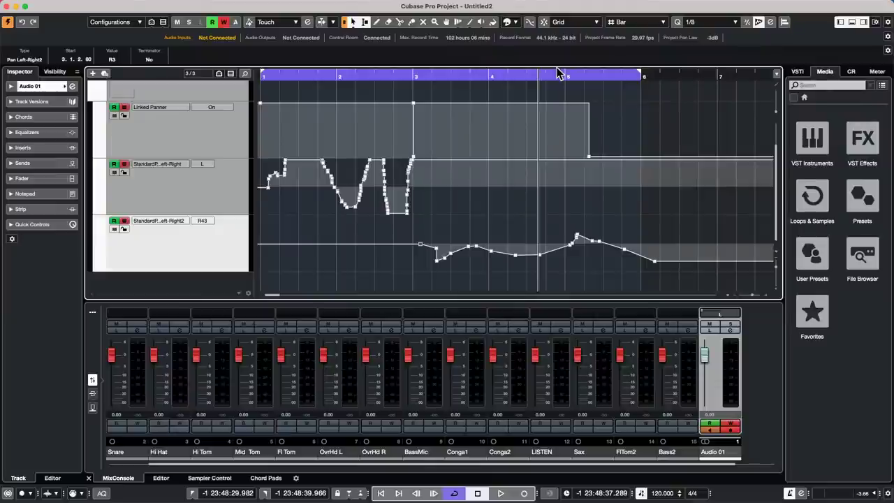
{"action": "mouse_move", "coordinate": [892, 2]}
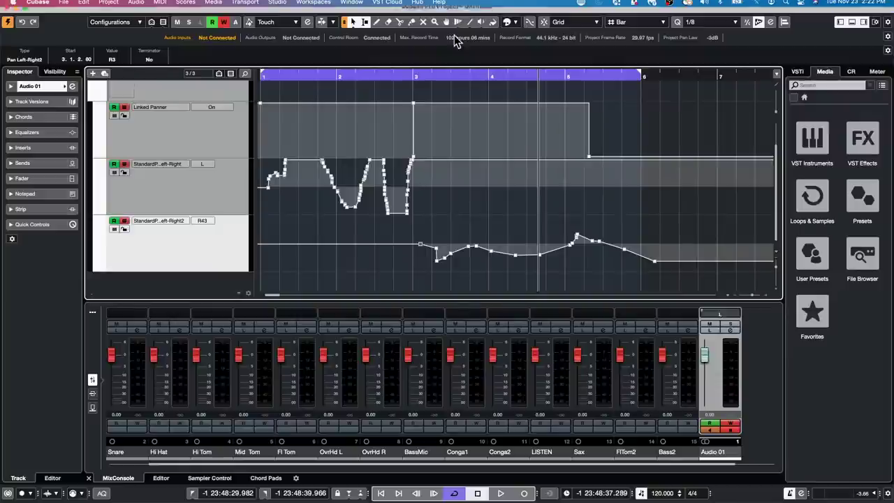
Browse the File menu, then the Project menu listing Pool, Markers and Browser.
{"action": "left_click", "coordinate": [63, 7]}
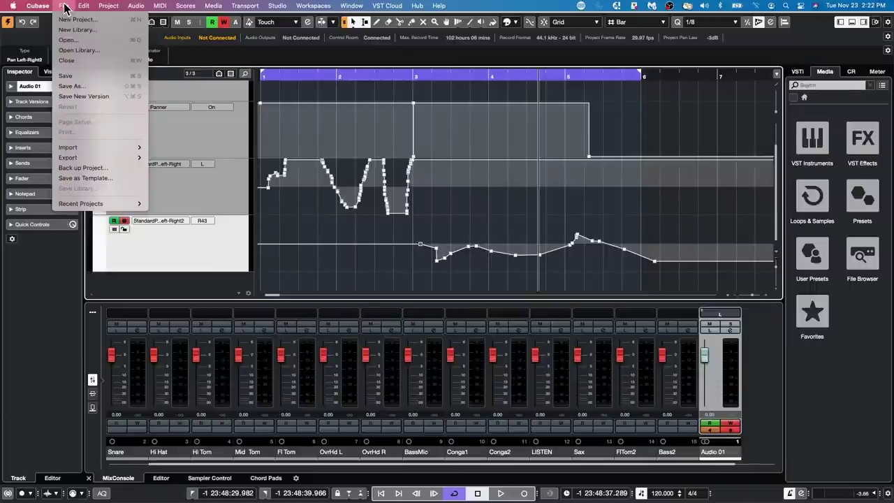
{"action": "mouse_move", "coordinate": [108, 6]}
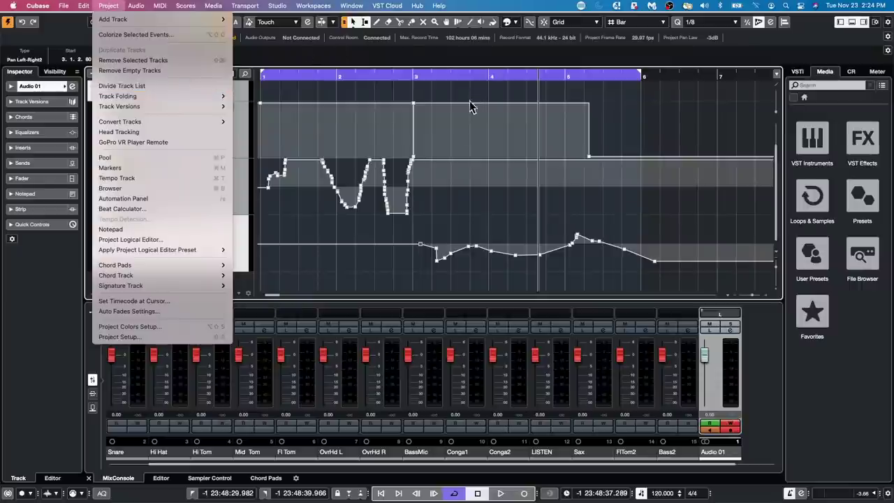
Close the project commands list and show the master meter panel with its loudness readings.
{"action": "left_click", "coordinate": [880, 74]}
{"action": "left_click", "coordinate": [878, 75]}
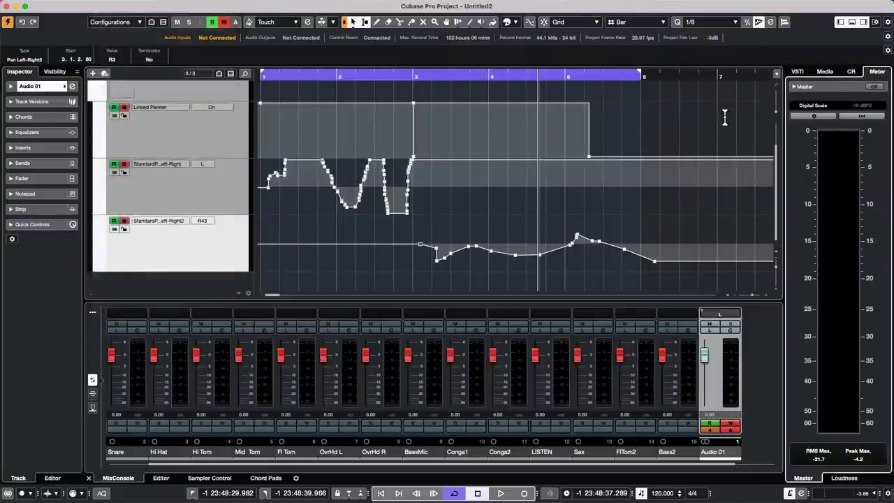
{"action": "left_click", "coordinate": [843, 477]}
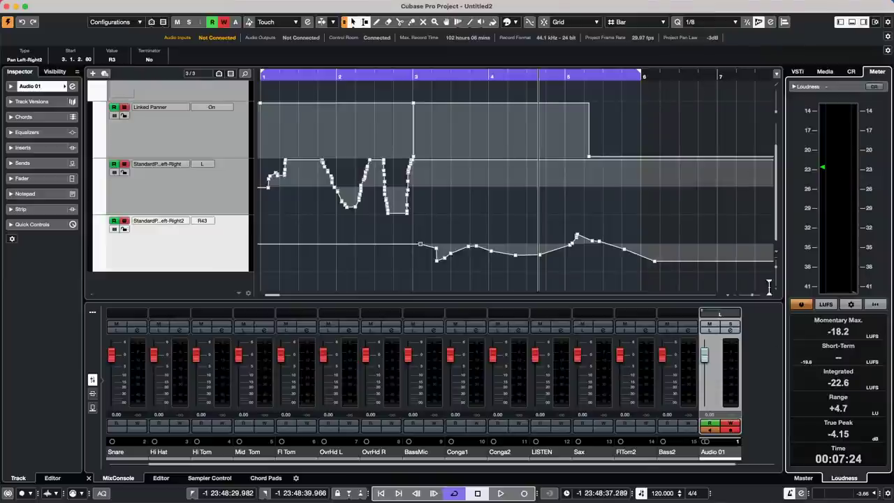
{"action": "mouse_move", "coordinate": [891, 4]}
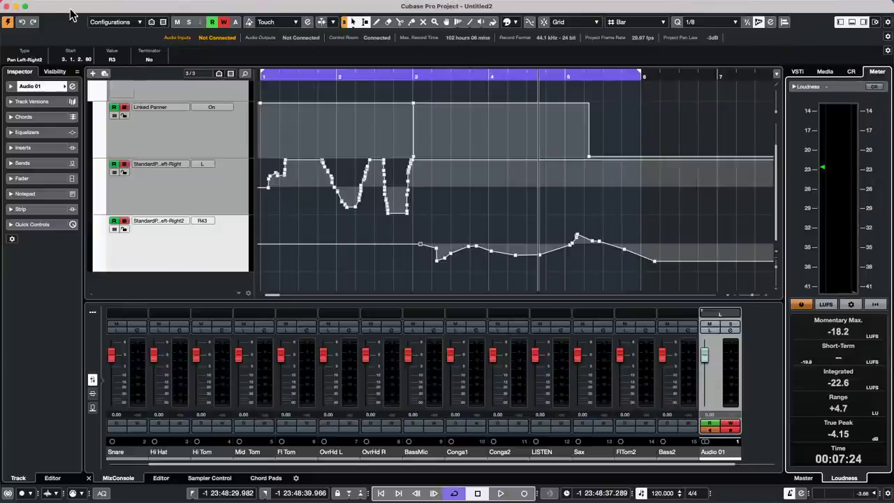
Open '18 Hit the Road go.cpr' from File > Recent Projects and dismiss the prompt.
{"action": "mouse_move", "coordinate": [225, 2]}
{"action": "left_click", "coordinate": [65, 6]}
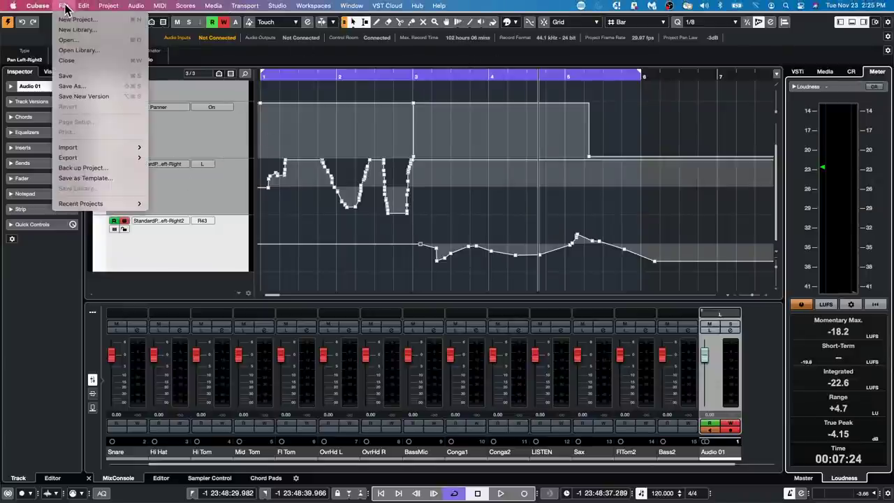
{"action": "mouse_move", "coordinate": [108, 208]}
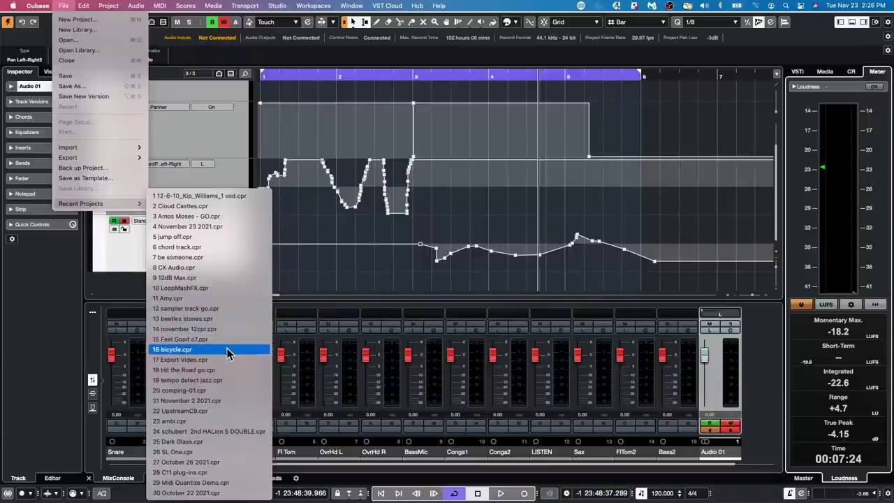
{"action": "left_click", "coordinate": [225, 374]}
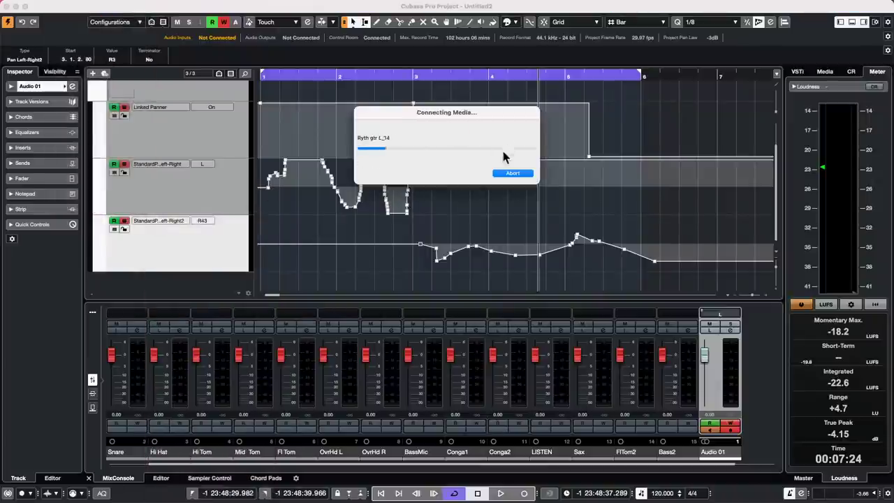
{"action": "left_click", "coordinate": [498, 171]}
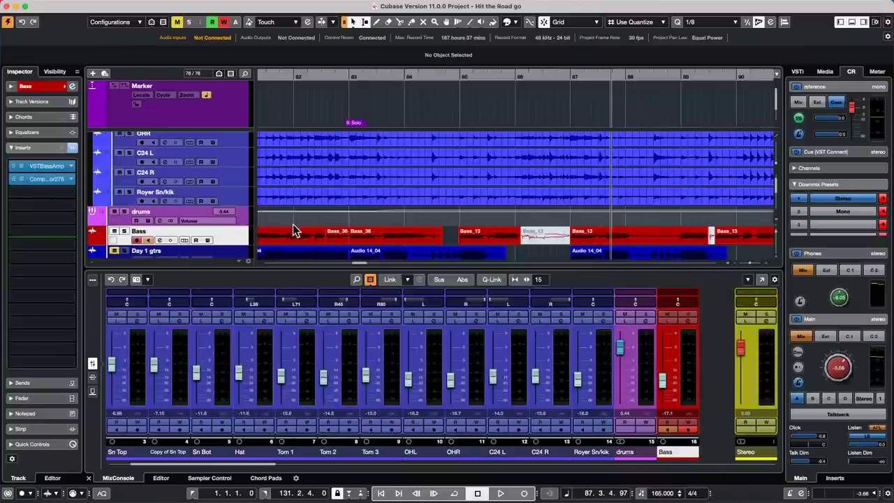
Open a full-screen MixConsole, expand the Sends and Inserts racks, and enlarge the rack area.
{"action": "left_click", "coordinate": [762, 280]}
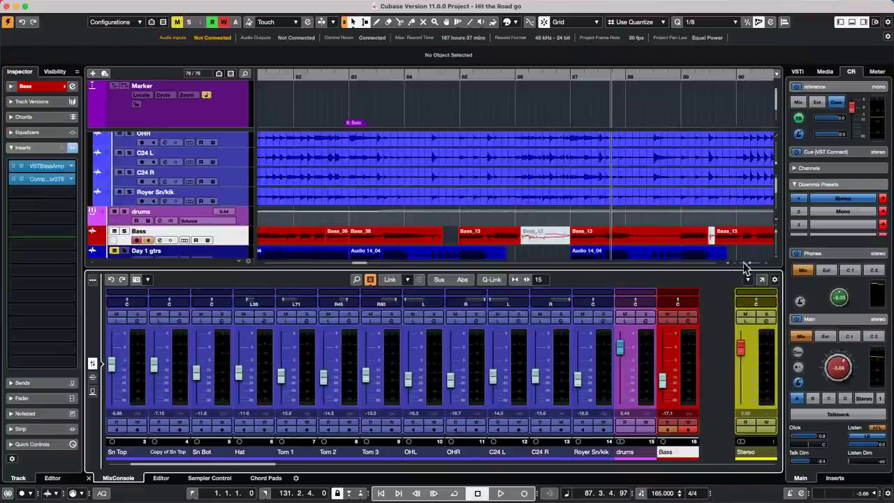
{"action": "left_click", "coordinate": [396, 49]}
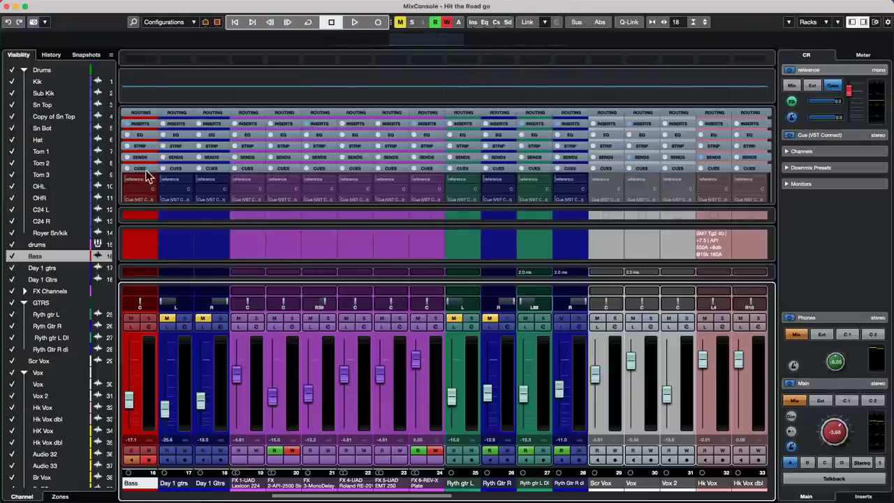
{"action": "left_click", "coordinate": [176, 158]}
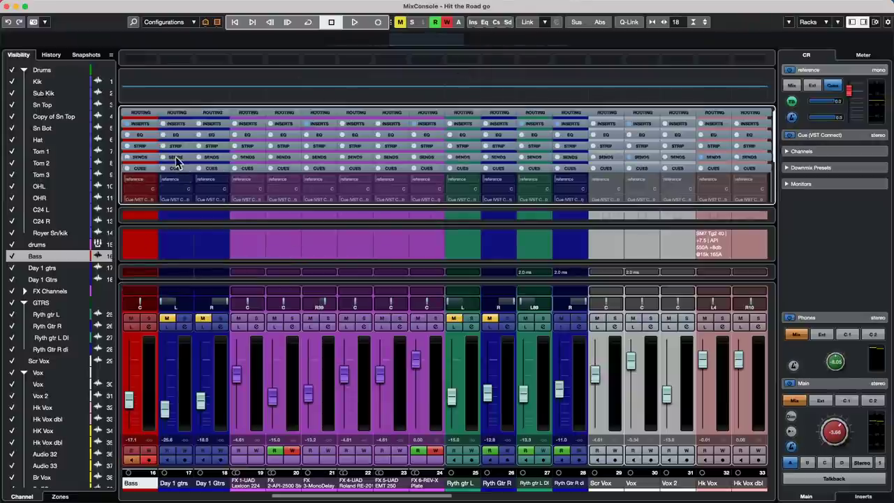
{"action": "left_click", "coordinate": [467, 117]}
{"action": "left_click", "coordinate": [467, 113]}
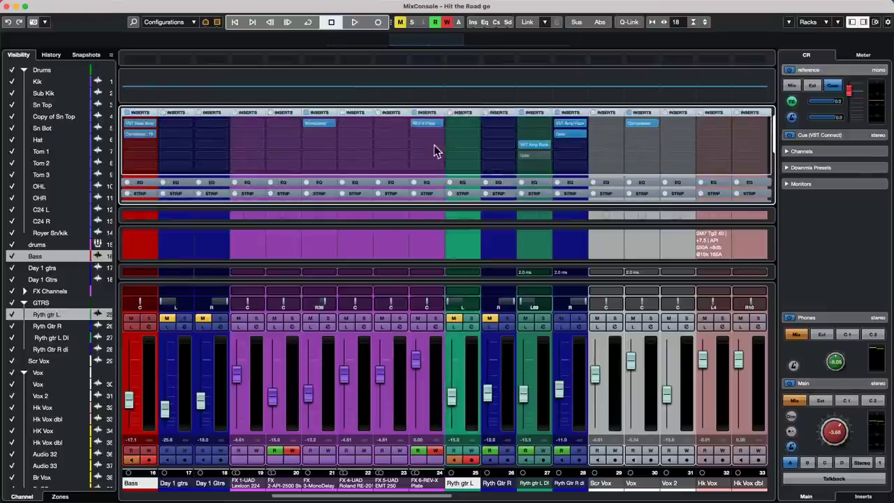
{"action": "left_click_drag", "start_coordinate": [545, 202], "coordinate": [539, 248]}
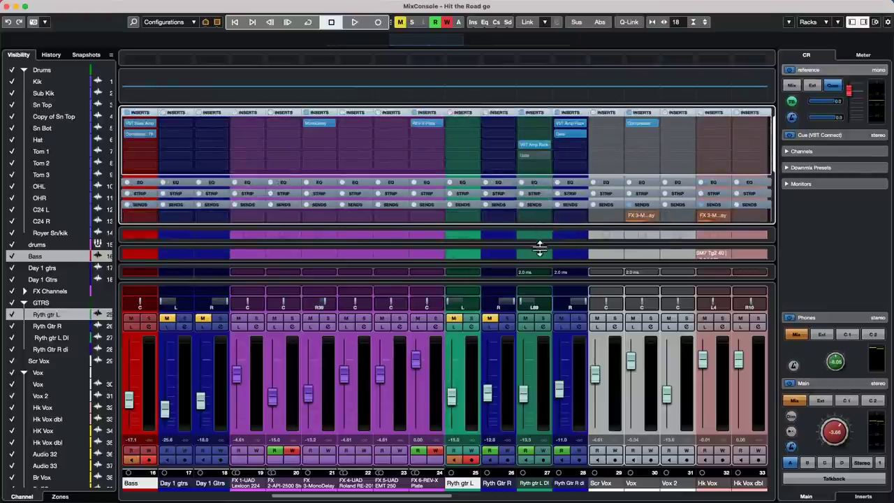
{"action": "left_click_drag", "start_coordinate": [517, 285], "coordinate": [499, 396]}
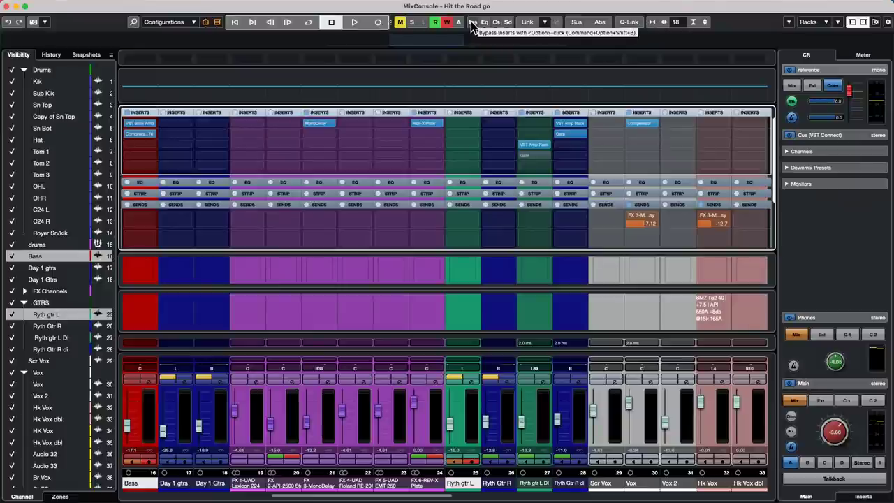
{"action": "key", "text": "alt"}
{"action": "left_click", "coordinate": [472, 25], "text": "alt"}
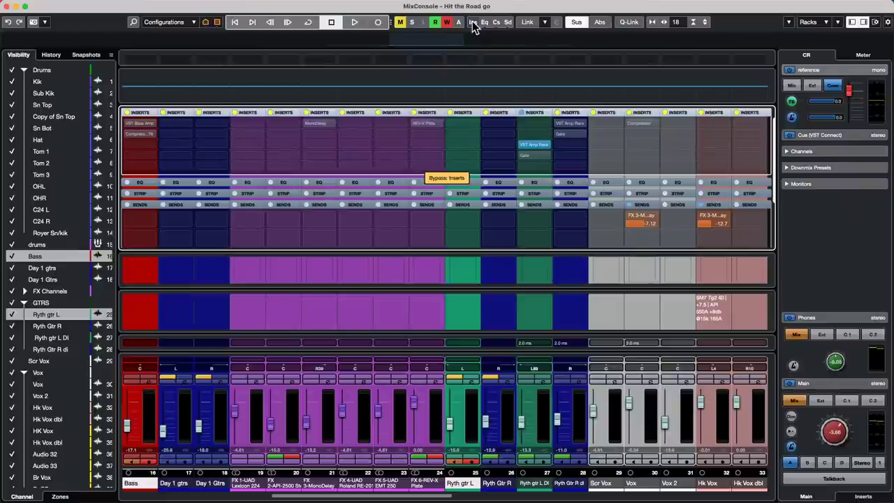
{"action": "left_click", "coordinate": [511, 25], "text": "alt"}
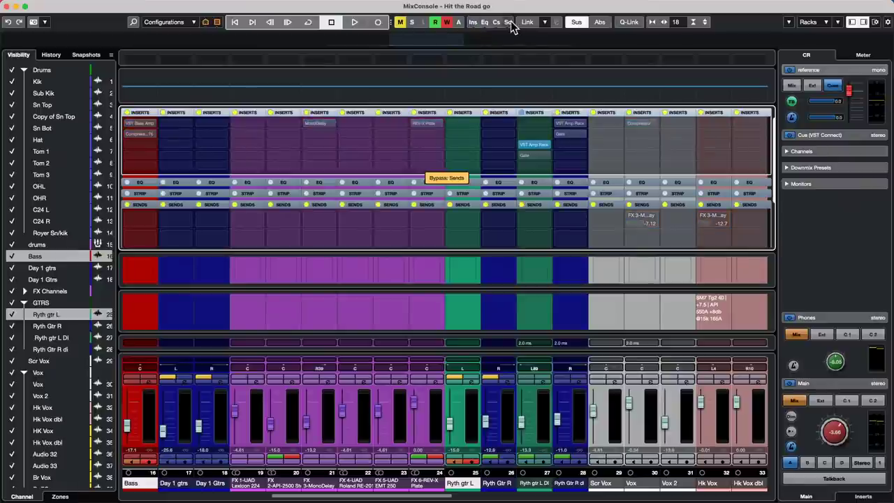
{"action": "left_click", "coordinate": [510, 25], "text": "alt"}
{"action": "left_click", "coordinate": [473, 26], "text": "alt"}
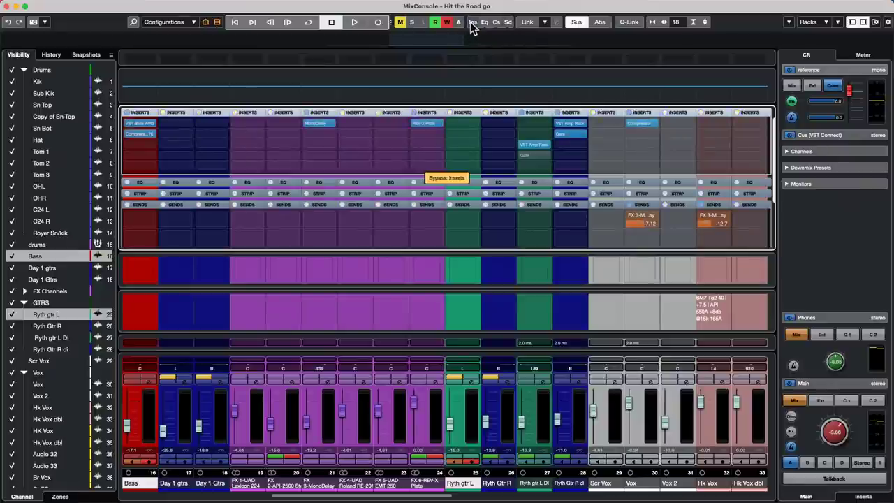
{"action": "left_click", "coordinate": [472, 25], "text": "alt"}
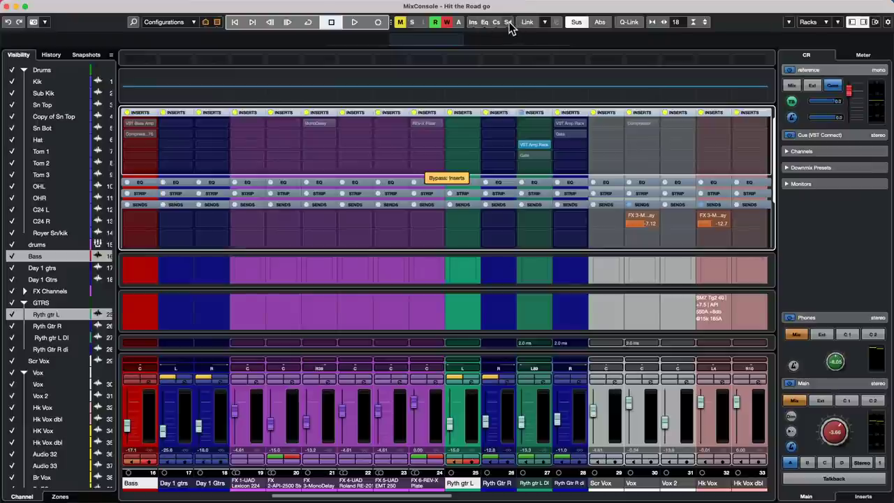
{"action": "left_click", "coordinate": [509, 25], "text": "alt"}
{"action": "left_click", "coordinate": [509, 24], "text": "alt"}
{"action": "left_click", "coordinate": [473, 25], "text": "alt"}
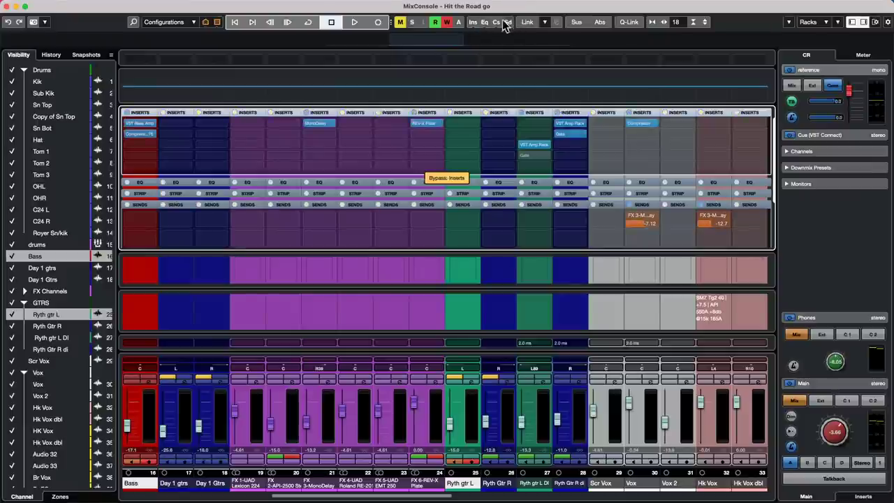
{"action": "left_click", "coordinate": [473, 25], "text": "alt"}
{"action": "left_click", "coordinate": [473, 25], "text": "alt"}
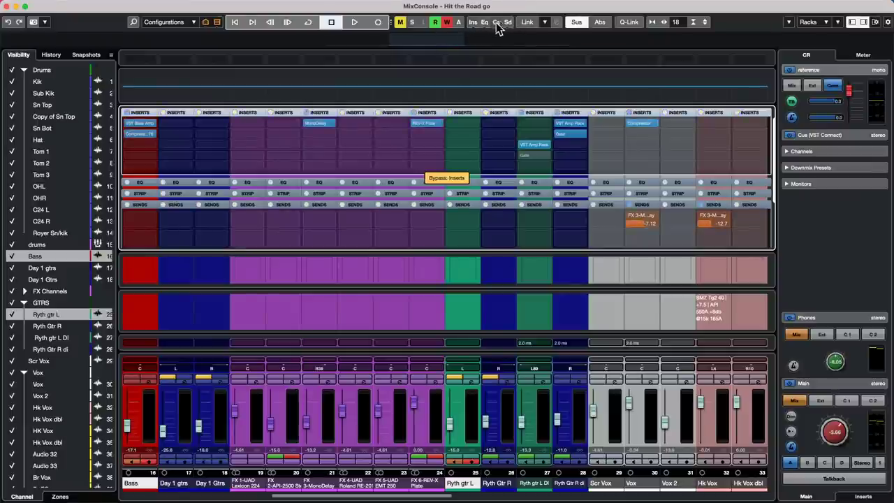
{"action": "left_click", "coordinate": [509, 25], "text": "alt"}
{"action": "left_click", "coordinate": [509, 24], "text": "alt"}
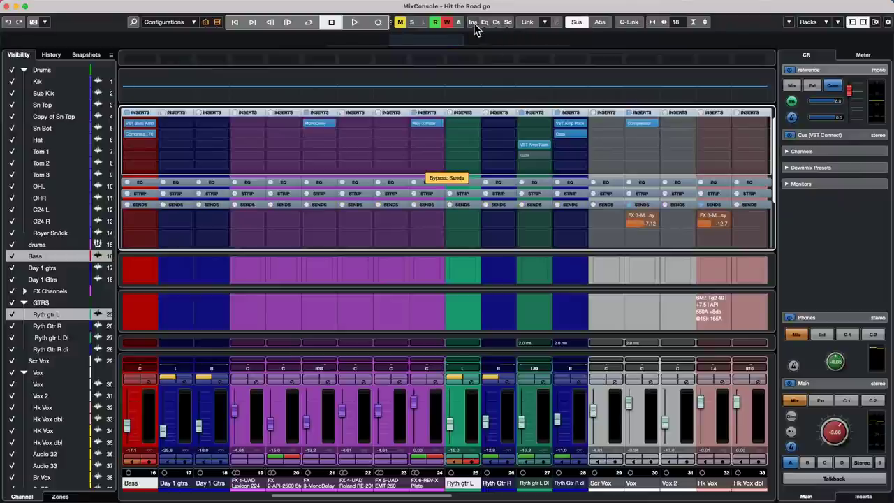
{"action": "left_click", "coordinate": [473, 25], "text": "alt"}
{"action": "left_click", "coordinate": [508, 25], "text": "alt"}
{"action": "left_click", "coordinate": [508, 25], "text": "alt"}
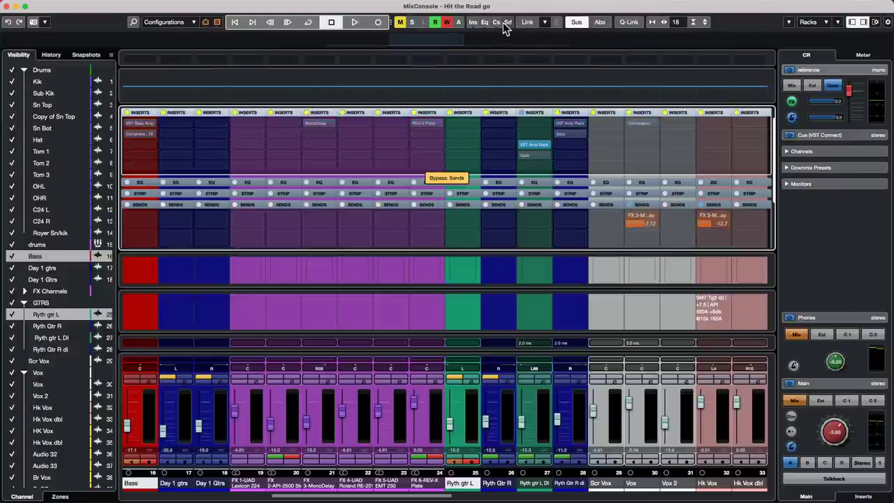
{"action": "left_click", "coordinate": [473, 26], "text": "alt"}
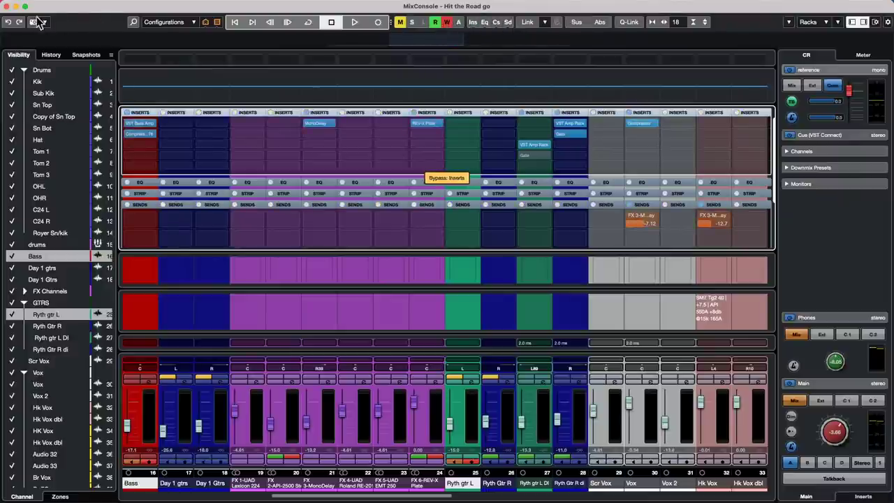
Close the separate MixConsole window.
{"action": "left_click", "coordinate": [6, 5]}
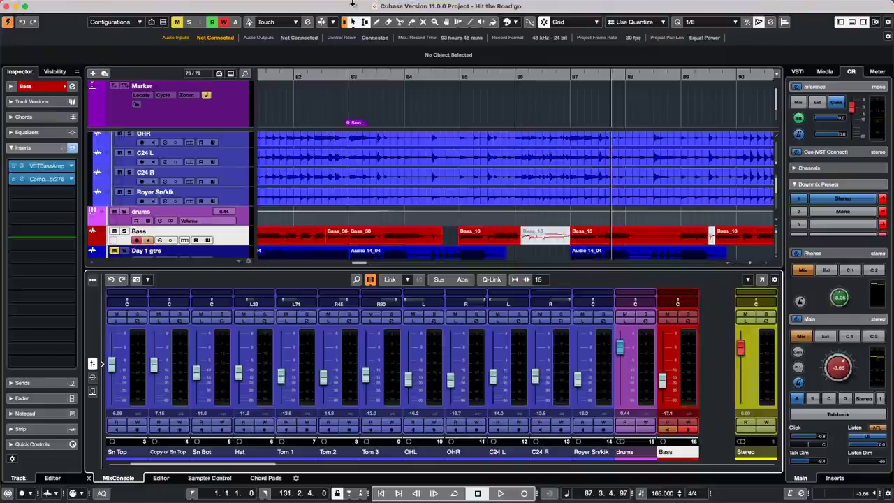
Open Bass_38 in the Sample Editor near bar 84 and bring up its AudioWarp settings.
{"action": "double_click", "coordinate": [375, 237]}
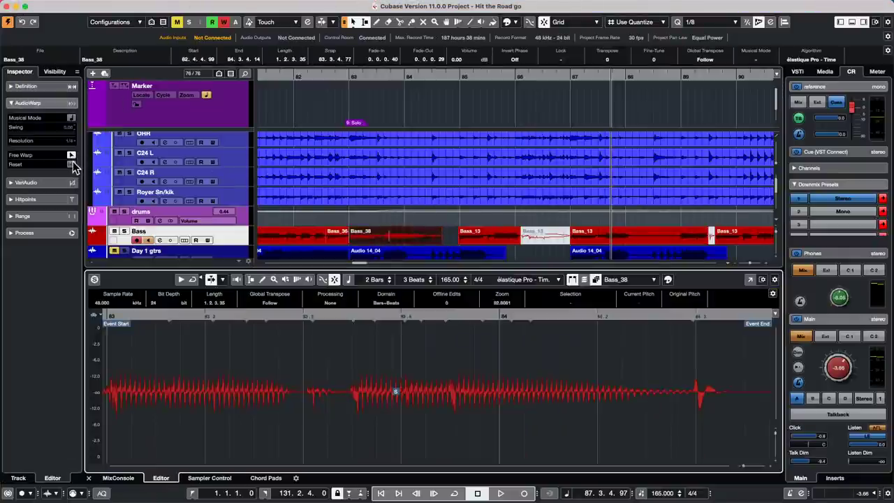
{"action": "left_click", "coordinate": [410, 80]}
{"action": "left_click", "coordinate": [411, 80]}
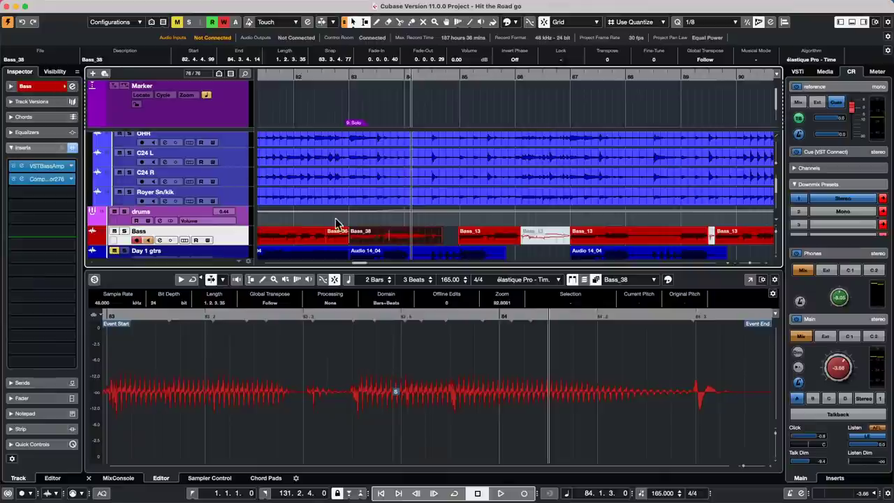
{"action": "double_click", "coordinate": [411, 238]}
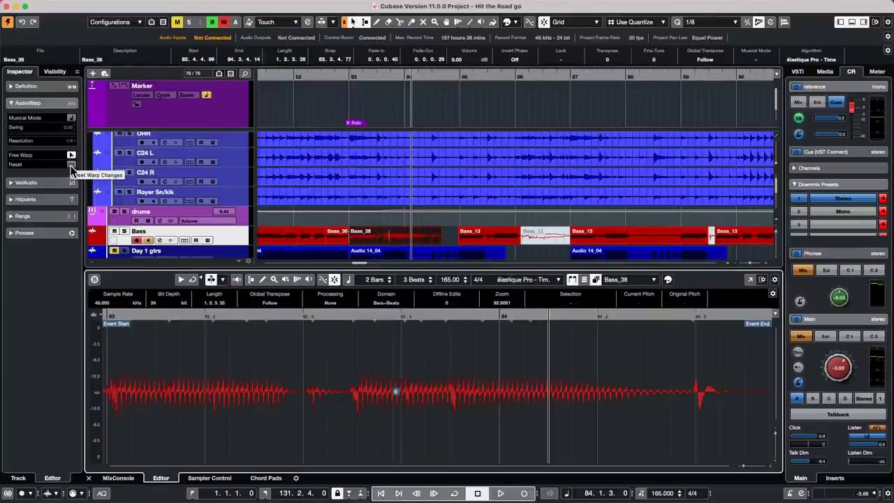
Add warp markers around bar 83.3 to stretch the bass, undoing the last two.
{"action": "mouse_move", "coordinate": [331, 311]}
{"action": "left_mouse_down"}
{"action": "mouse_move", "coordinate": [332, 332]}
{"action": "mouse_move", "coordinate": [330, 317]}
{"action": "left_mouse_up"}
{"action": "left_click_drag", "start_coordinate": [364, 394], "coordinate": [358, 395]}
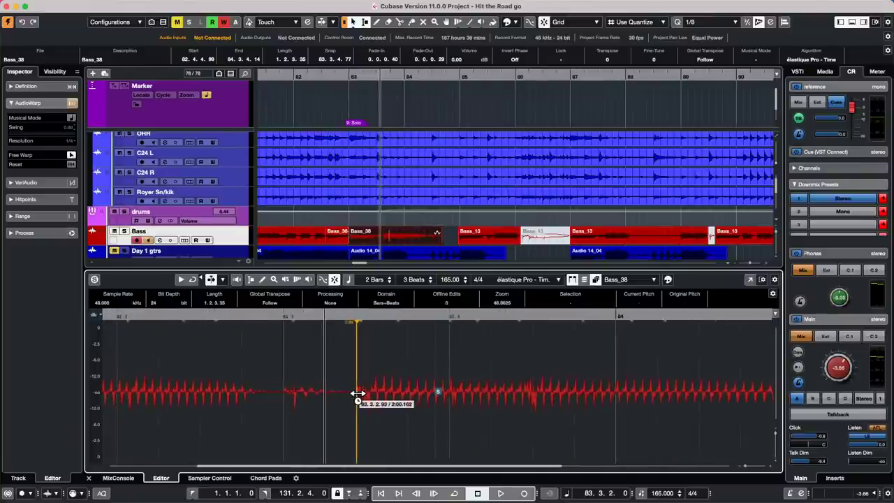
{"action": "left_click", "coordinate": [440, 313]}
{"action": "mouse_move", "coordinate": [439, 312]}
{"action": "left_mouse_down"}
{"action": "mouse_move", "coordinate": [439, 303]}
{"action": "mouse_move", "coordinate": [443, 309]}
{"action": "left_mouse_up"}
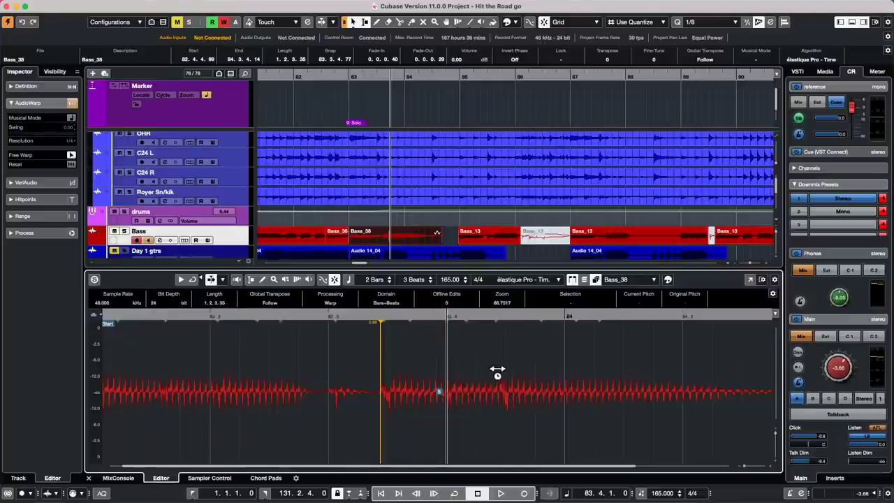
{"action": "left_click_drag", "start_coordinate": [499, 380], "coordinate": [577, 390]}
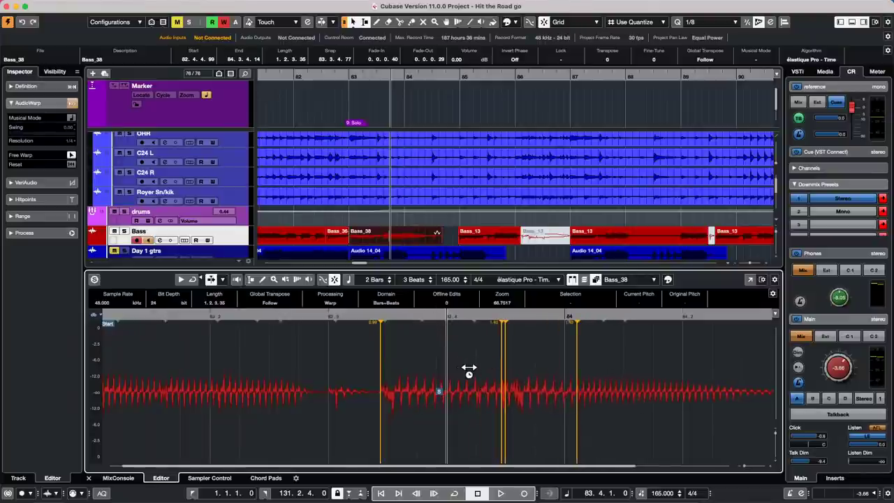
{"action": "left_click_drag", "start_coordinate": [471, 371], "coordinate": [458, 371]}
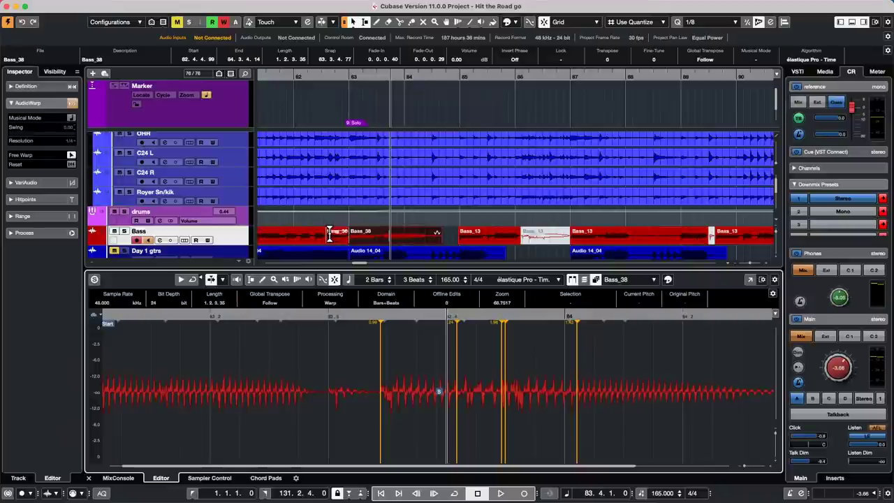
{"action": "key", "text": "super+z"}
{"action": "key", "text": "super+z"}
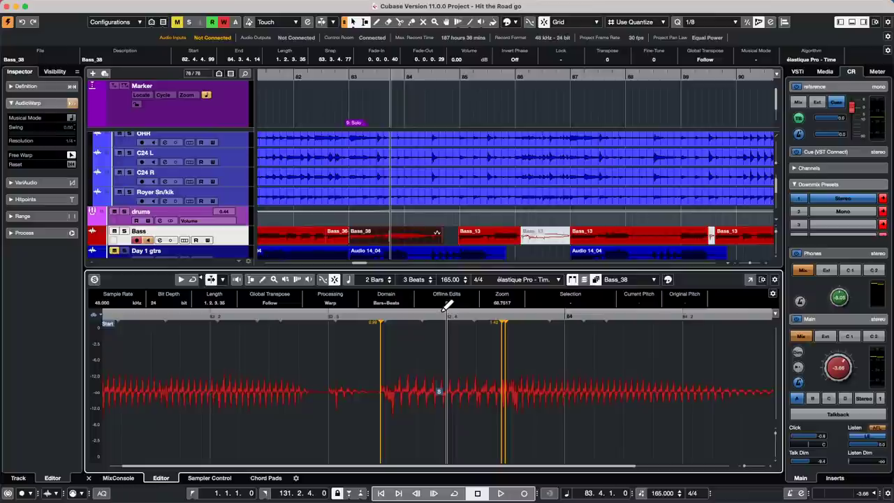
{"action": "left_click_drag", "start_coordinate": [399, 314], "coordinate": [399, 305]}
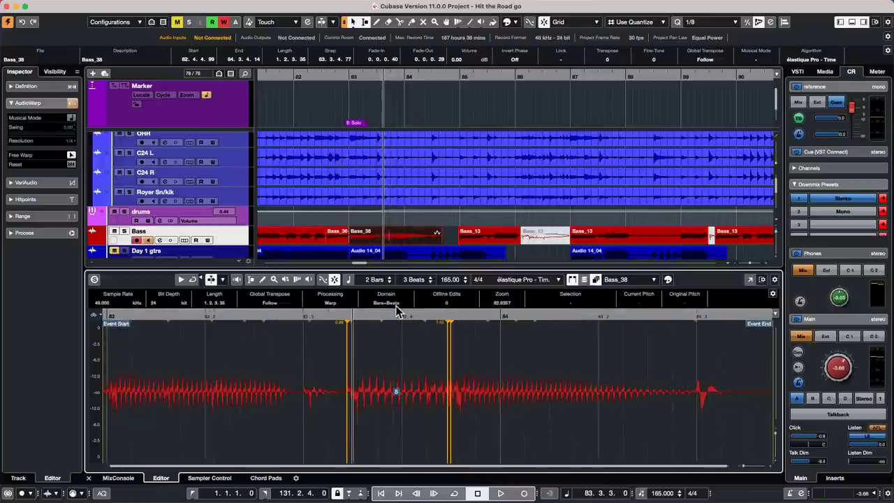
Undo the remaining warp markers so Bass_38 returns to no processing.
{"action": "key", "text": "super+z"}
{"action": "key", "text": "super+z"}
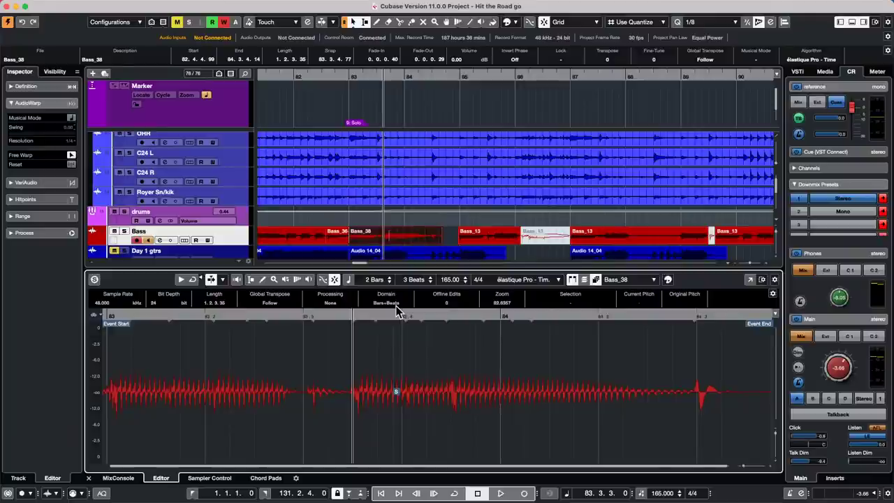
{"action": "mouse_move", "coordinate": [484, 6]}
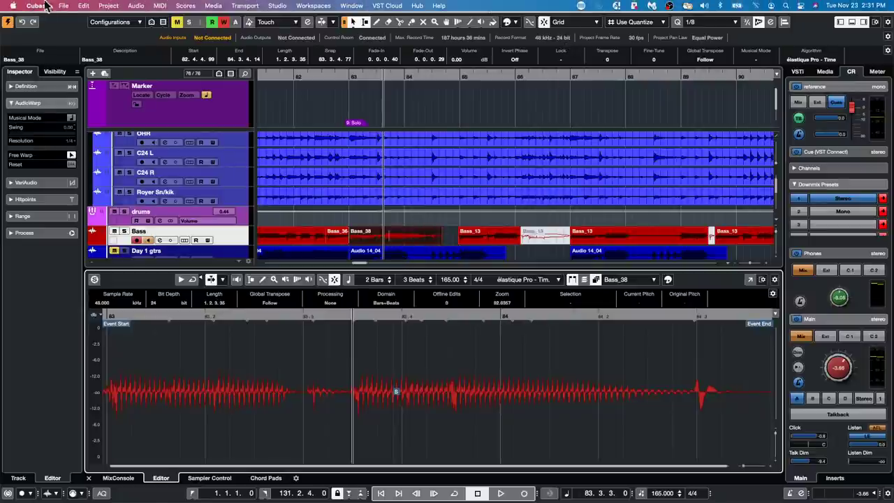
Open '14 beatles stones.cpr' from File > Recent Projects and activate it.
{"action": "left_click", "coordinate": [63, 5]}
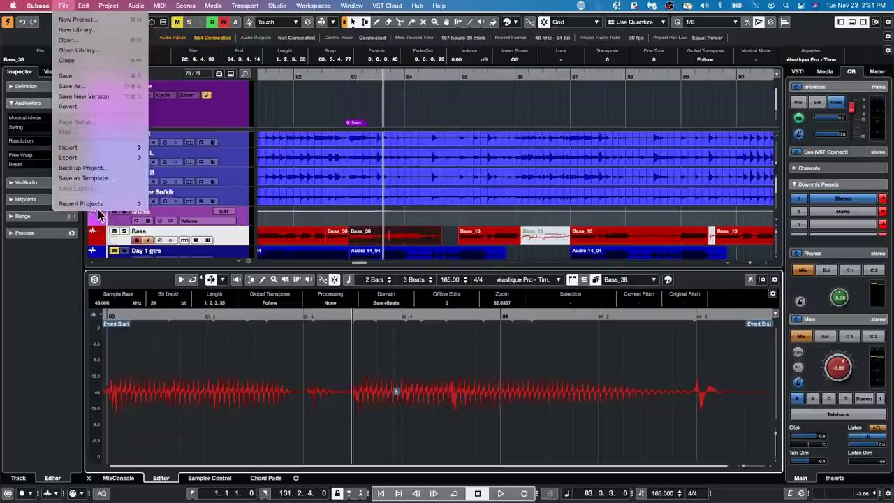
{"action": "mouse_move", "coordinate": [98, 203]}
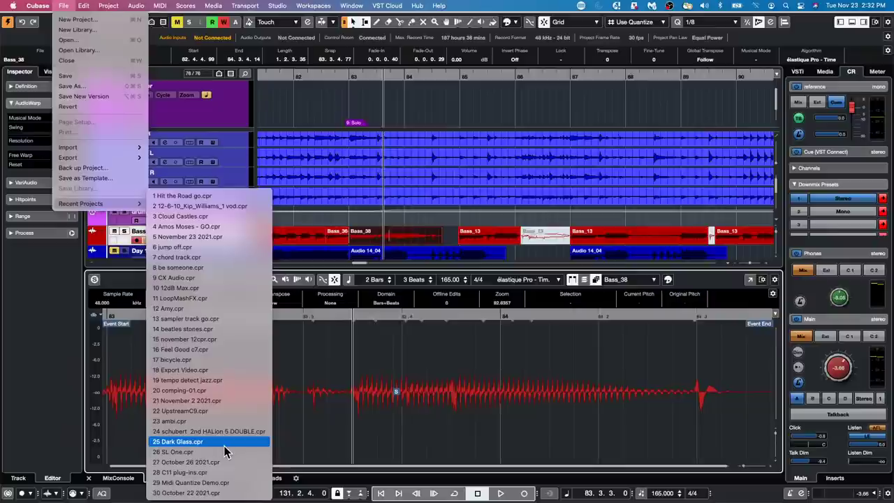
{"action": "left_click", "coordinate": [199, 330]}
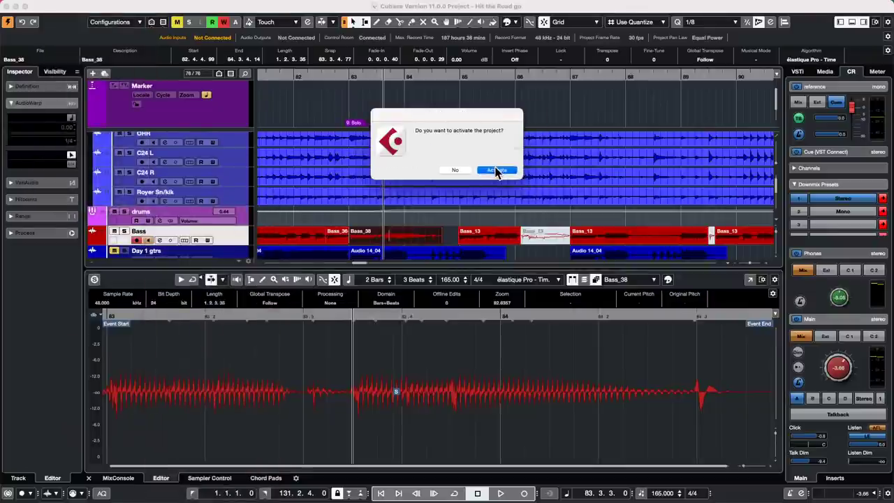
{"action": "left_click", "coordinate": [499, 171]}
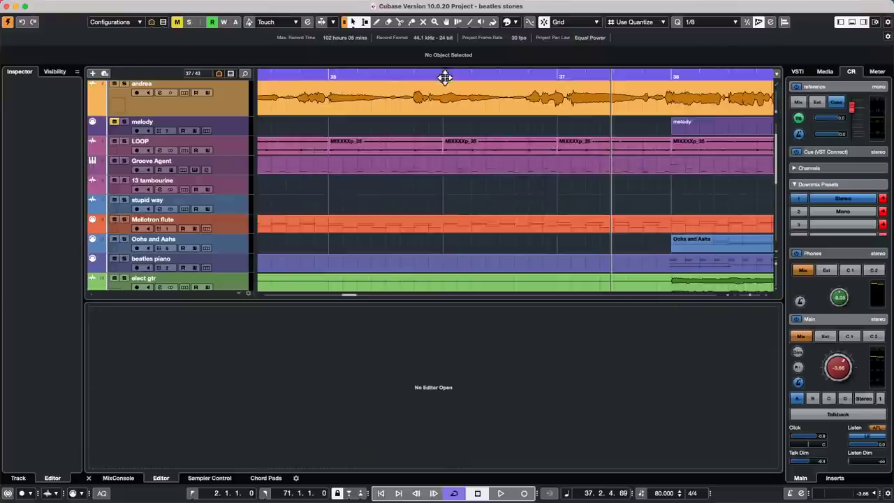
Zoom out to the whole beatles stones song and select a Mellotron flute part.
{"action": "left_click", "coordinate": [385, 82]}
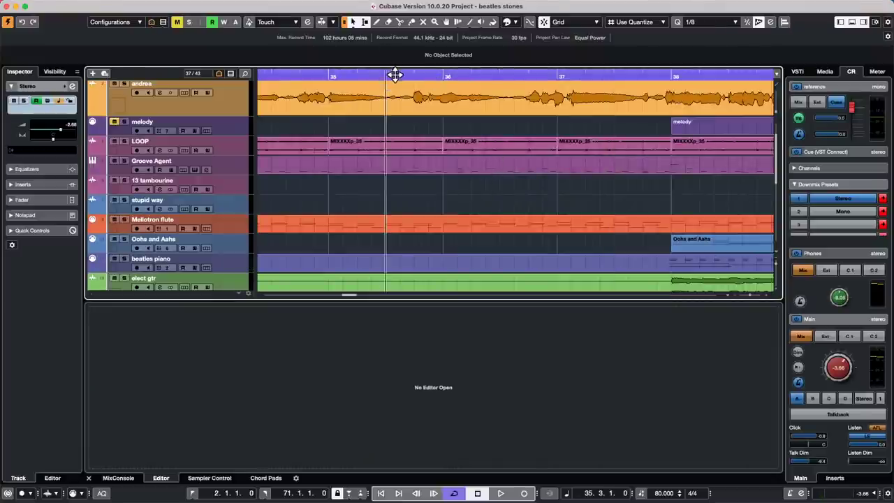
{"action": "left_click_drag", "start_coordinate": [394, 74], "coordinate": [384, 30]}
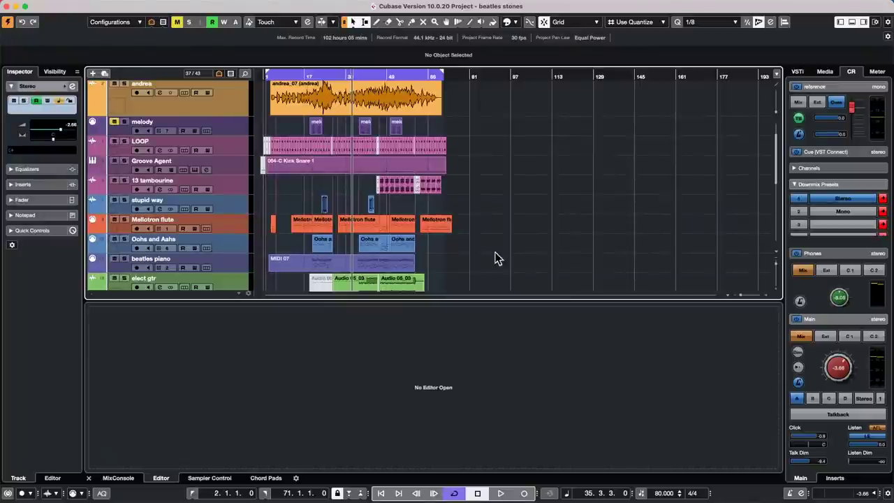
{"action": "left_click", "coordinate": [357, 230]}
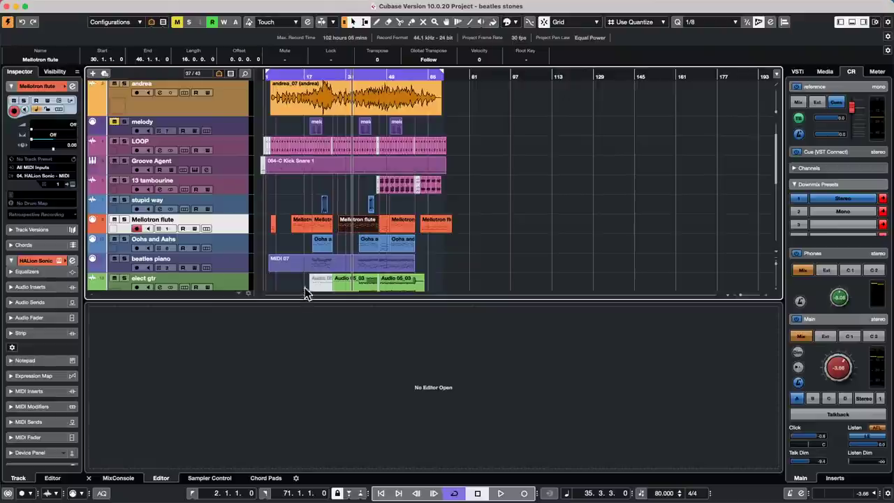
Open the Mellotron flute part in the Key Editor and zoom in on its notes.
{"action": "double_click", "coordinate": [357, 232]}
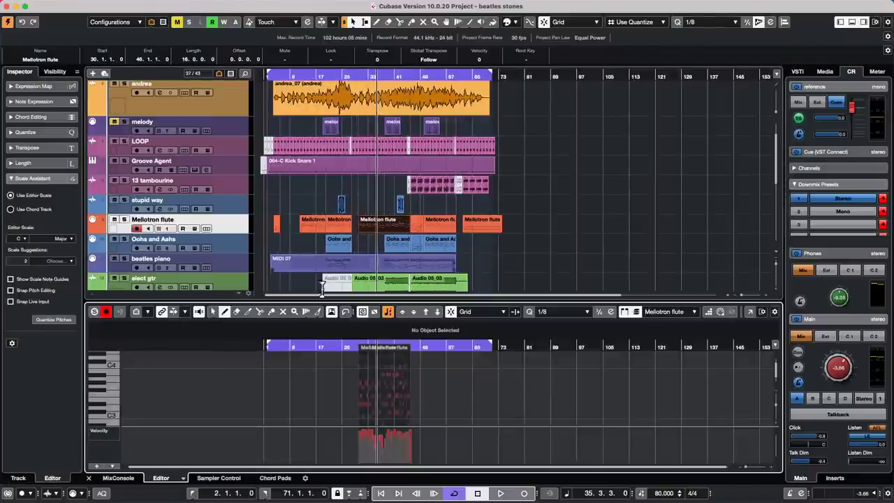
{"action": "left_click_drag", "start_coordinate": [421, 344], "coordinate": [339, 359]}
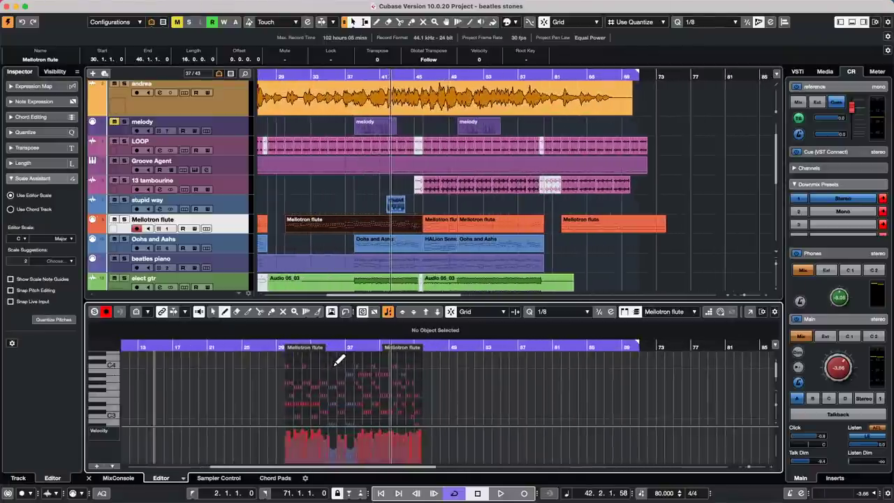
{"action": "left_click", "coordinate": [564, 311]}
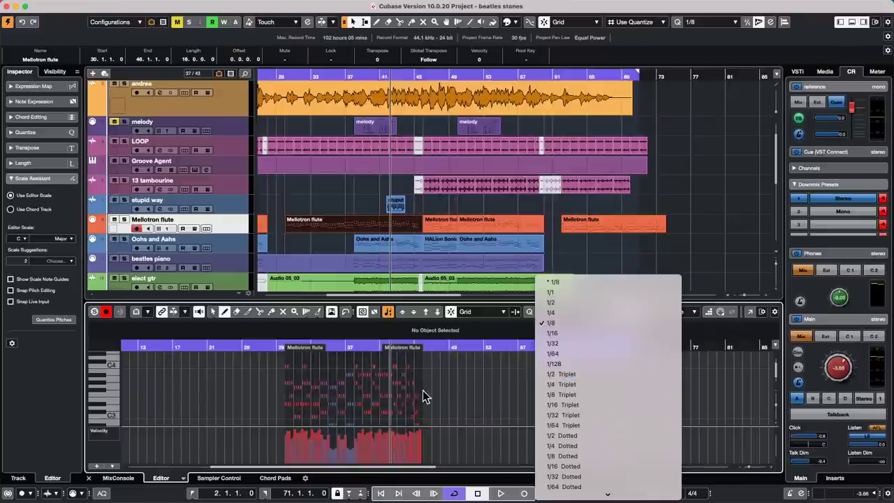
{"action": "left_click", "coordinate": [455, 383]}
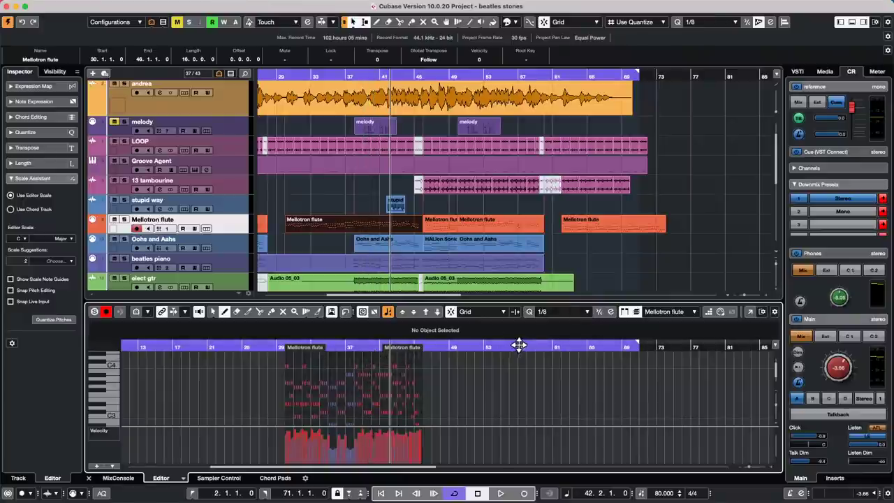
Pick Object Selection from the toolbox and marquee-select a group of flute notes.
{"action": "right_click", "coordinate": [328, 361]}
{"action": "left_click", "coordinate": [329, 362]}
{"action": "left_click_drag", "start_coordinate": [307, 364], "coordinate": [391, 422]}
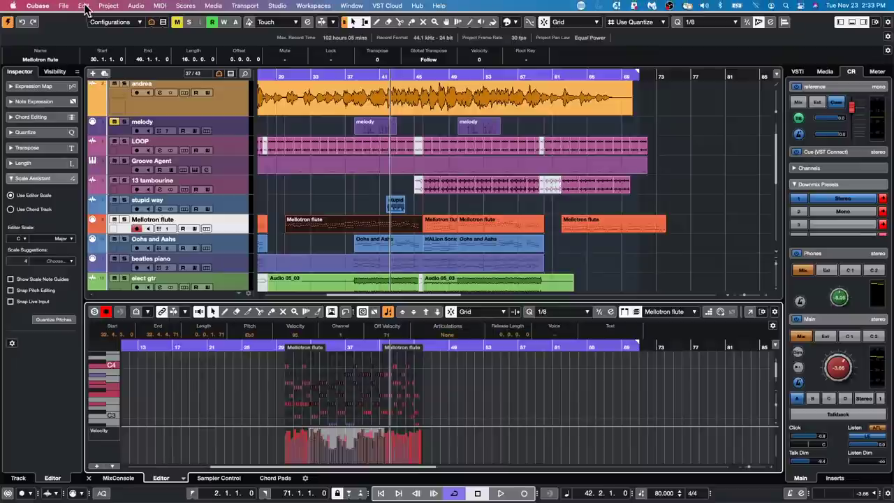
Open Edit History, quantize the selected flute notes to 1/1, and check the Quantize entry.
{"action": "left_click", "coordinate": [84, 6]}
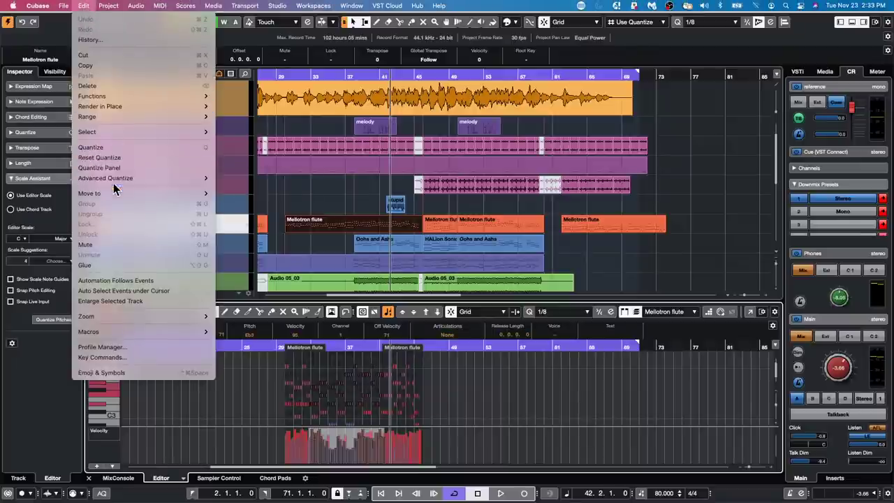
{"action": "left_click", "coordinate": [102, 40]}
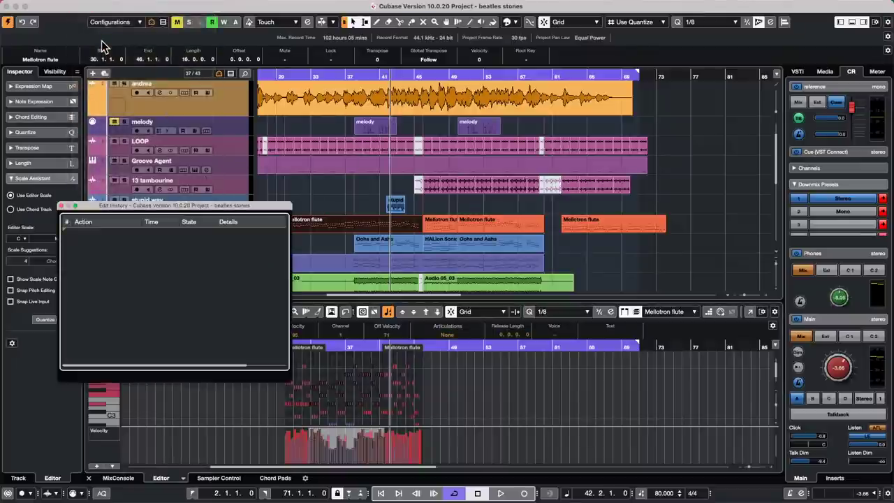
{"action": "left_click_drag", "start_coordinate": [348, 362], "coordinate": [414, 424]}
{"action": "left_click", "coordinate": [580, 313]}
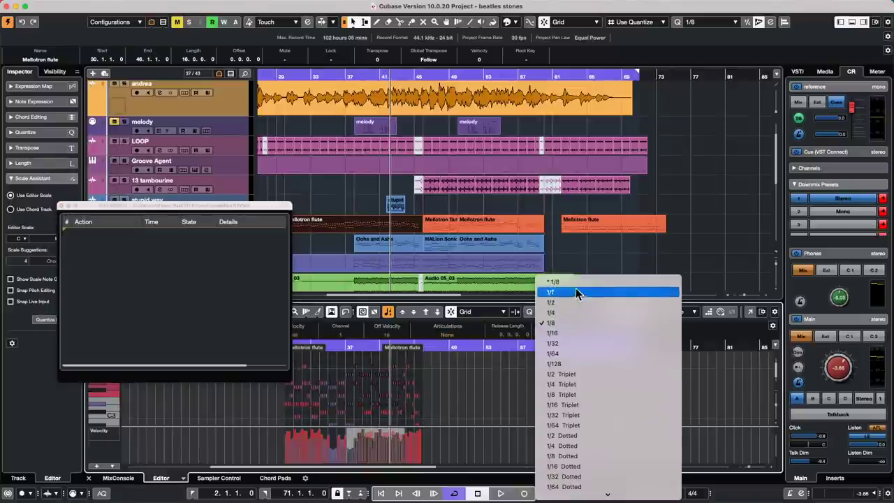
{"action": "left_click", "coordinate": [575, 291]}
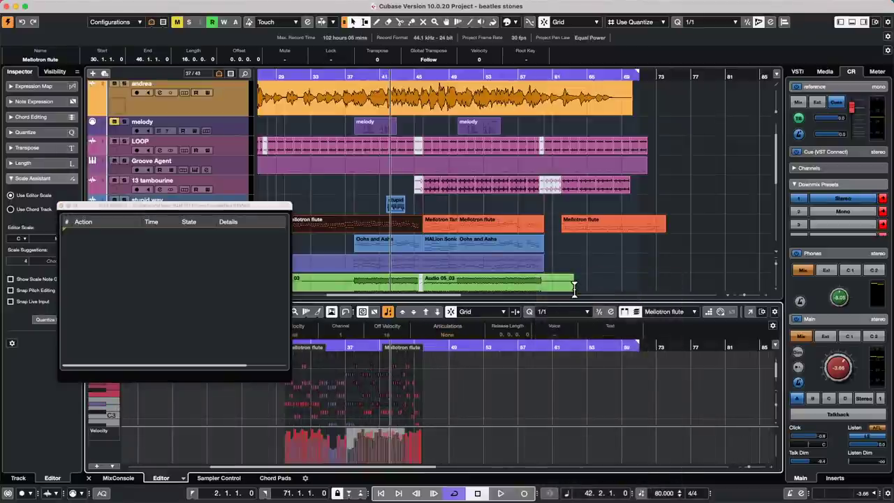
{"action": "key", "text": "q"}
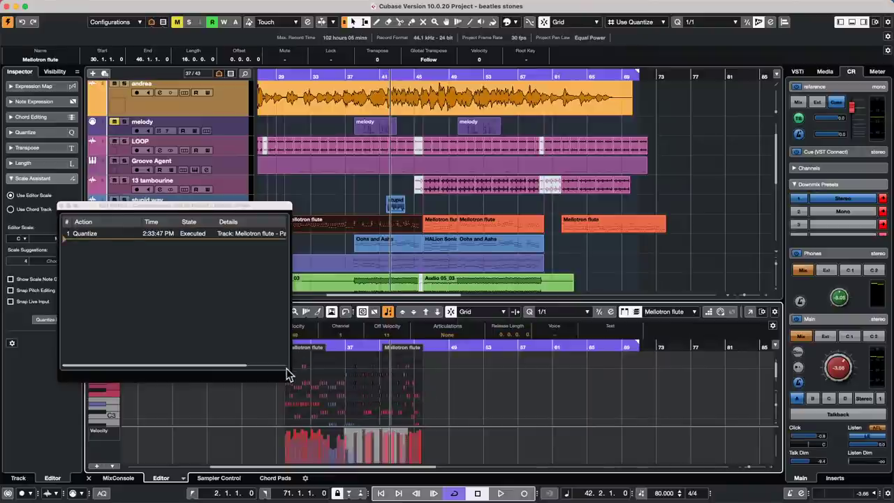
{"action": "left_click_drag", "start_coordinate": [289, 381], "coordinate": [521, 388]}
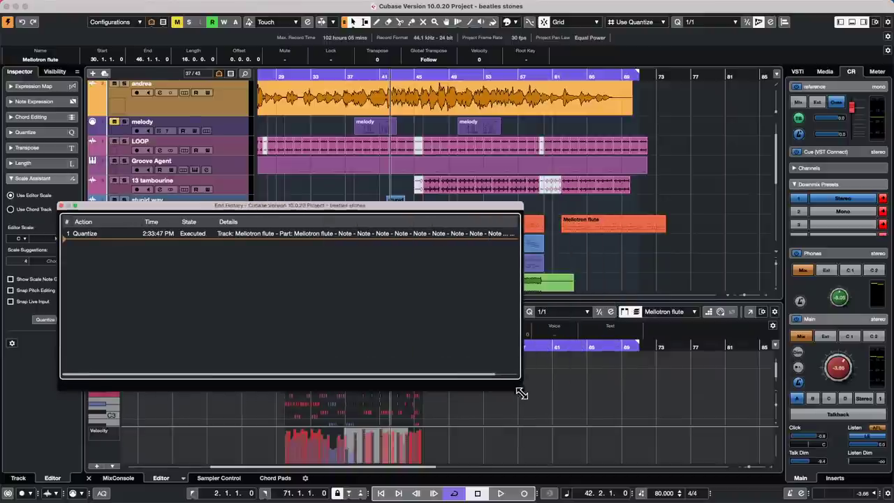
{"action": "left_click", "coordinate": [64, 206]}
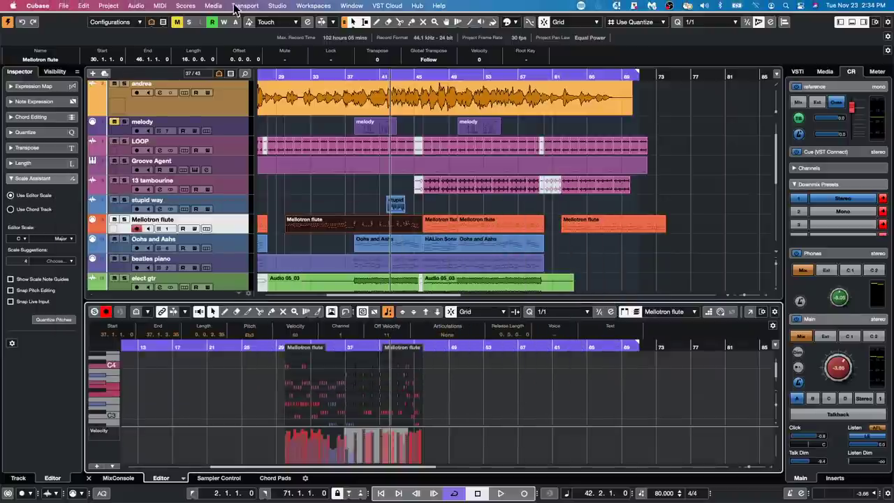
Show the project browser and expand Mellotron flute to list its seven parts.
{"action": "left_click", "coordinate": [160, 5]}
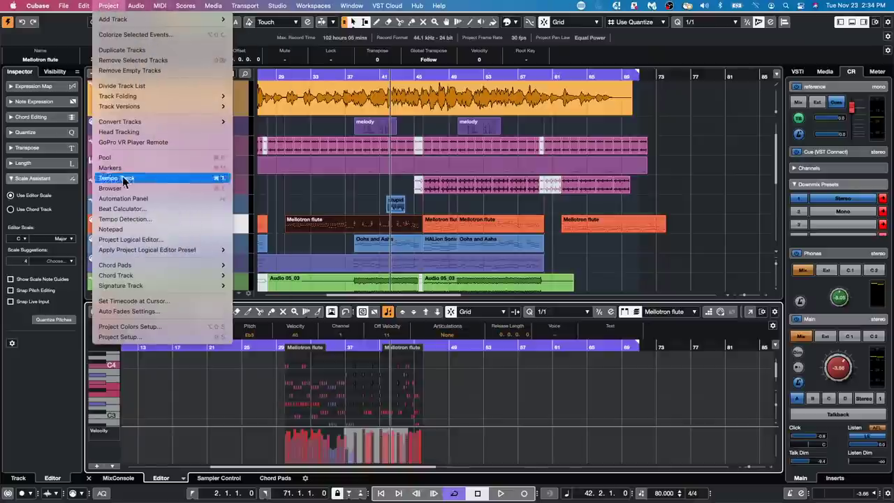
{"action": "left_click", "coordinate": [148, 188]}
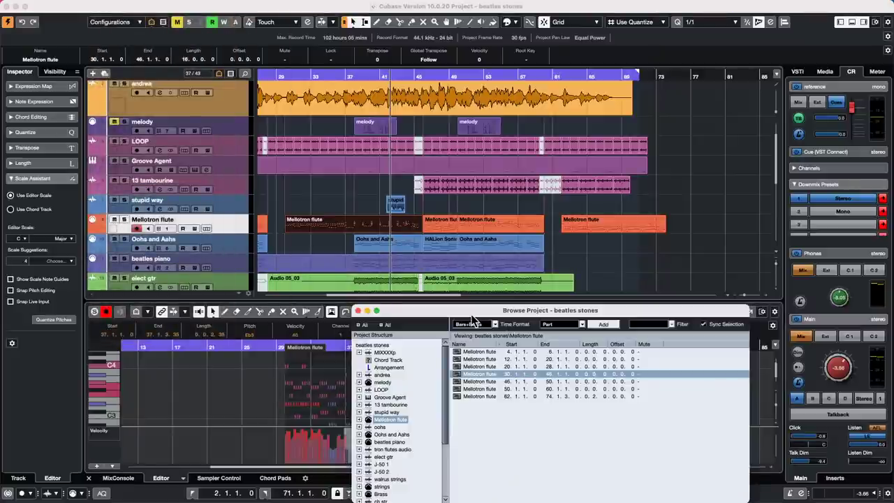
{"action": "left_click_drag", "start_coordinate": [472, 320], "coordinate": [479, 202]}
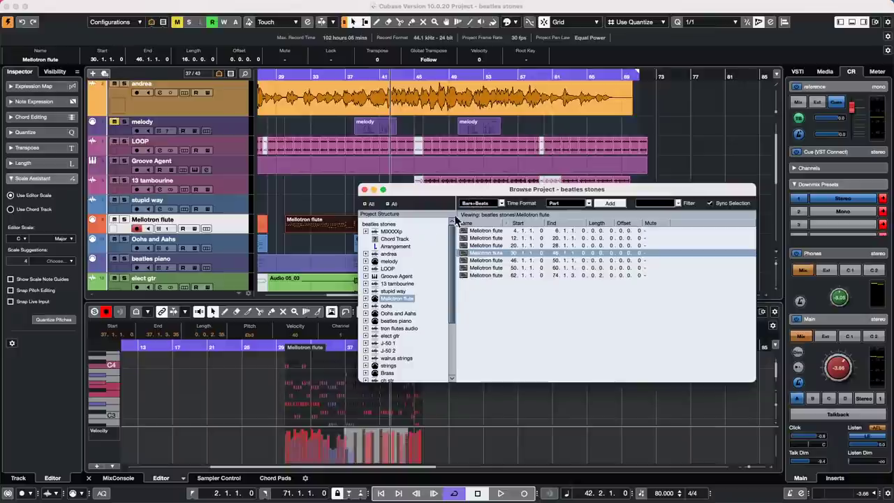
{"action": "left_click", "coordinate": [366, 298]}
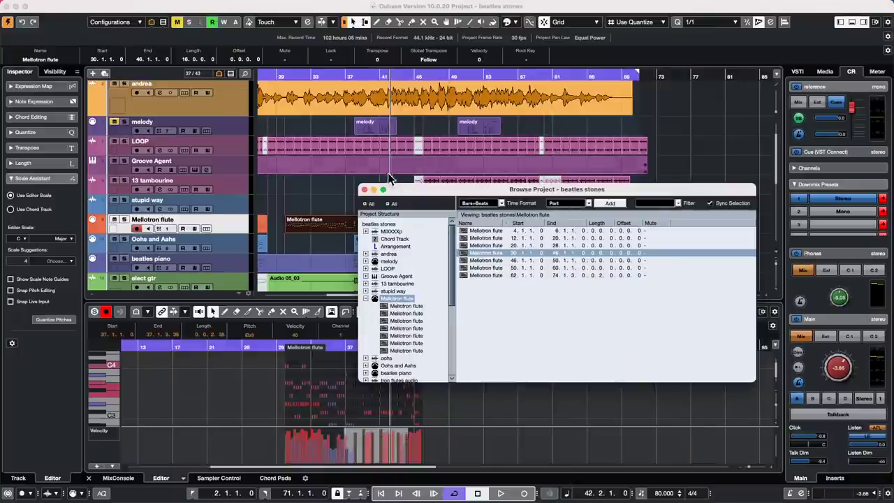
Close the browser, select the beatles piano track, and undo the recent flute note edits.
{"action": "left_click", "coordinate": [364, 190]}
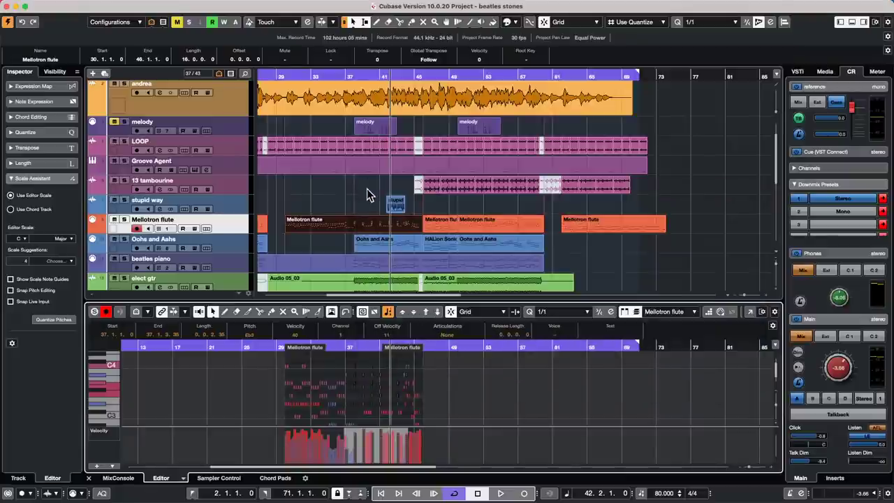
{"action": "left_click", "coordinate": [669, 257]}
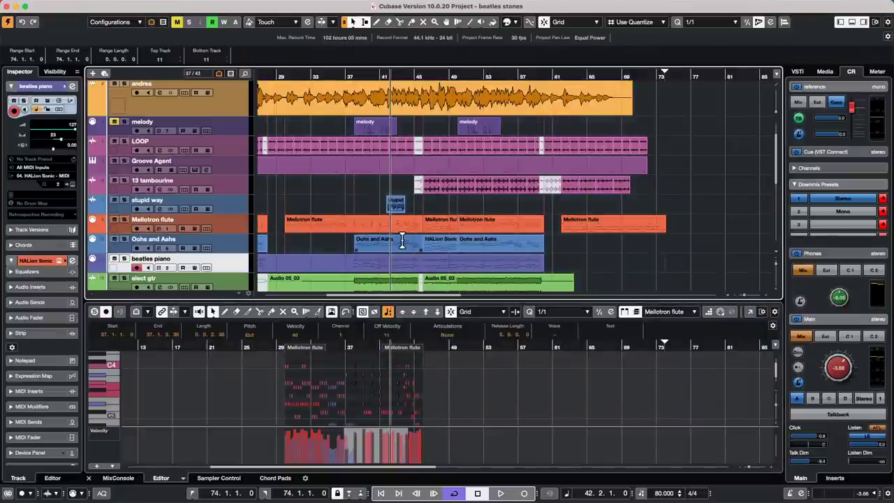
{"action": "key", "text": "super+z"}
{"action": "key", "text": "super+z"}
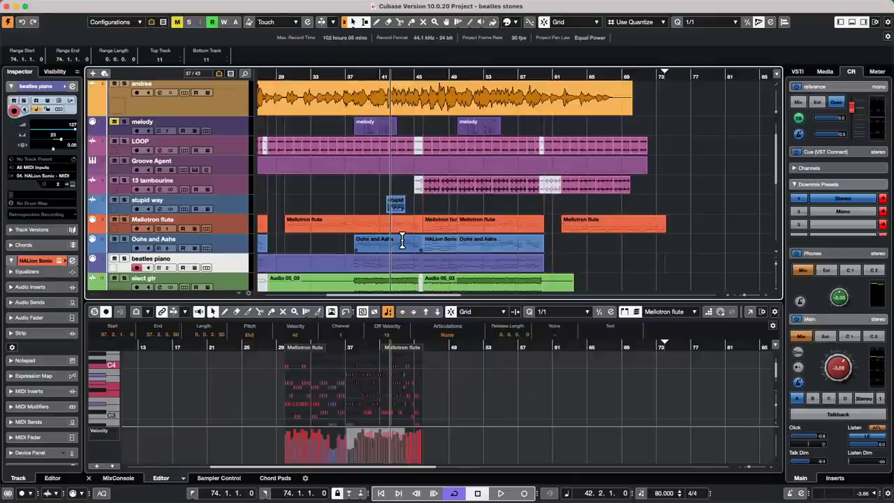
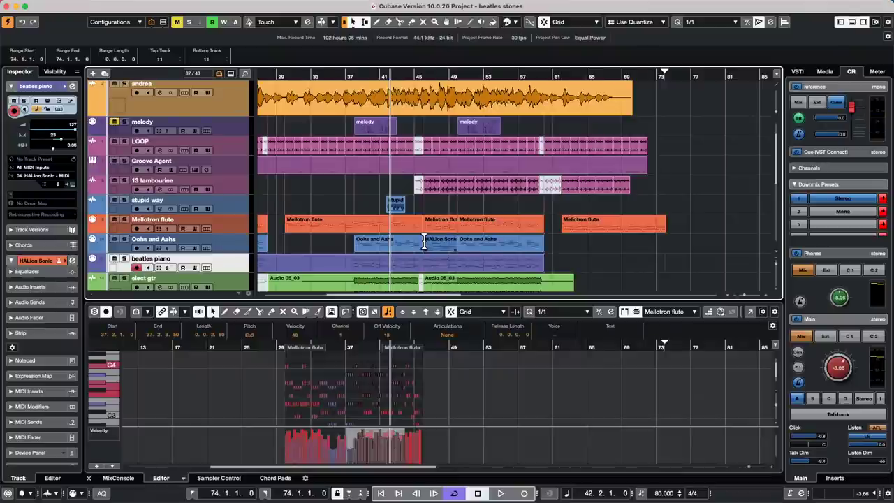
Open the Oohs and Aahs part full size in the Key Editor, zoomed to bars 41–49.
{"action": "left_click", "coordinate": [373, 222]}
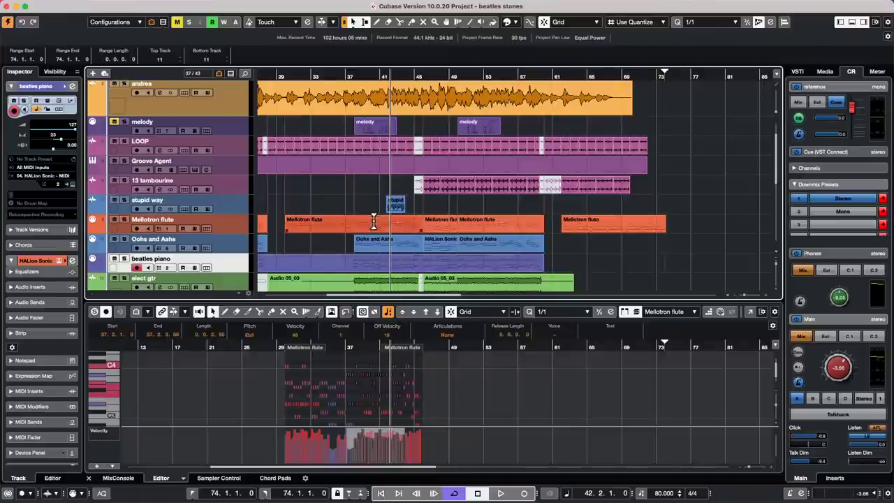
{"action": "left_click", "coordinate": [392, 245]}
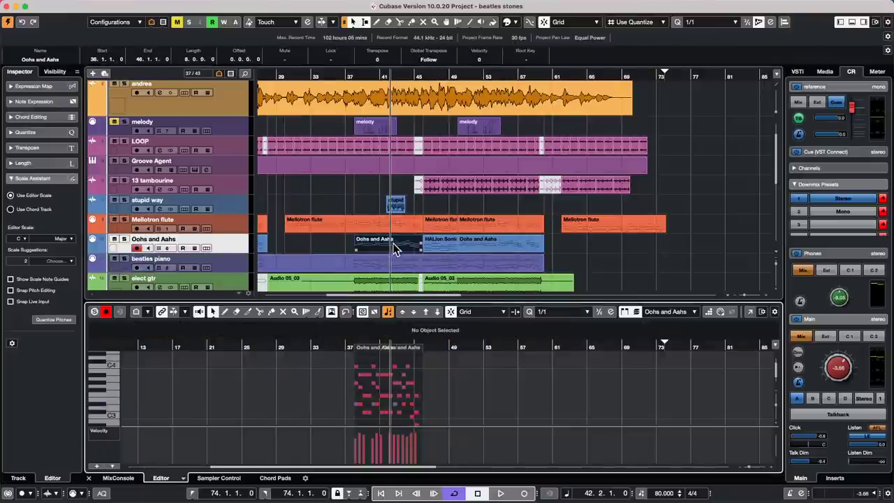
{"action": "left_click", "coordinate": [750, 314]}
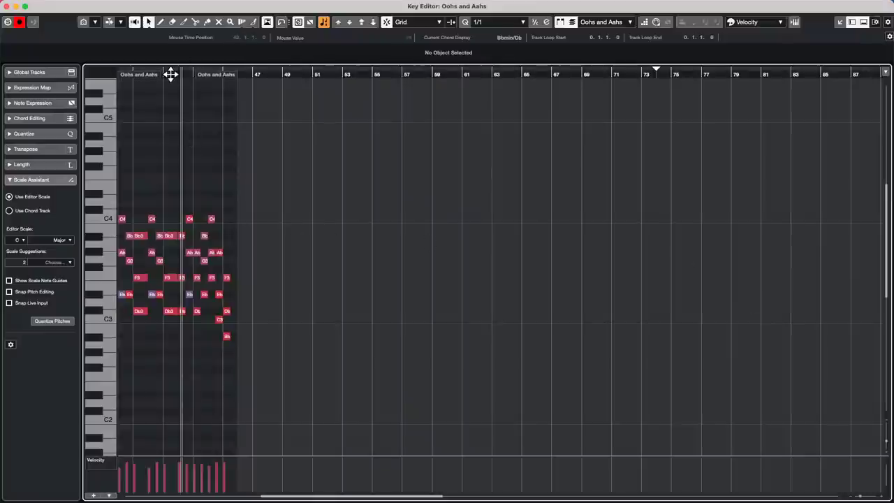
{"action": "left_click_drag", "start_coordinate": [170, 74], "coordinate": [164, 96]}
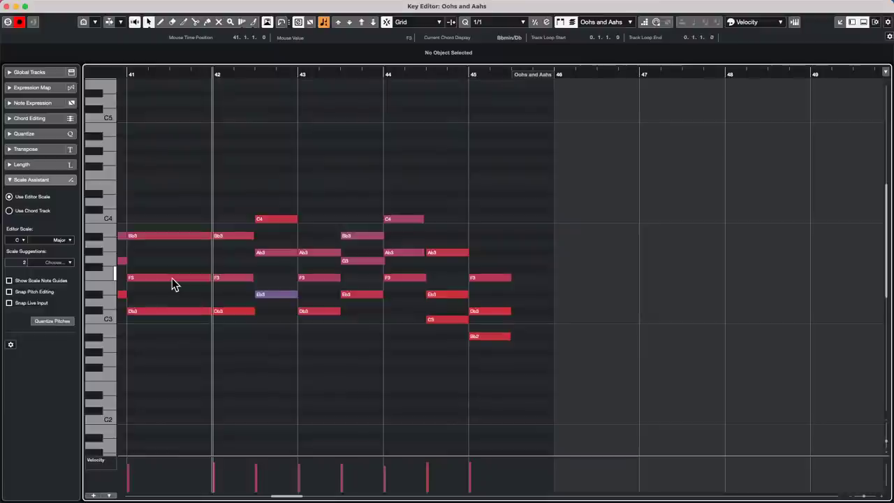
Rebalance the F3, Bb3 and C4 velocities and raise the Eb3 note's velocity to 112.
{"action": "mouse_move", "coordinate": [176, 278]}
{"action": "left_mouse_down"}
{"action": "mouse_move", "coordinate": [190, 192]}
{"action": "mouse_move", "coordinate": [163, 366]}
{"action": "mouse_move", "coordinate": [164, 276]}
{"action": "mouse_move", "coordinate": [161, 283]}
{"action": "left_mouse_up"}
{"action": "left_click_drag", "start_coordinate": [171, 239], "coordinate": [152, 253]}
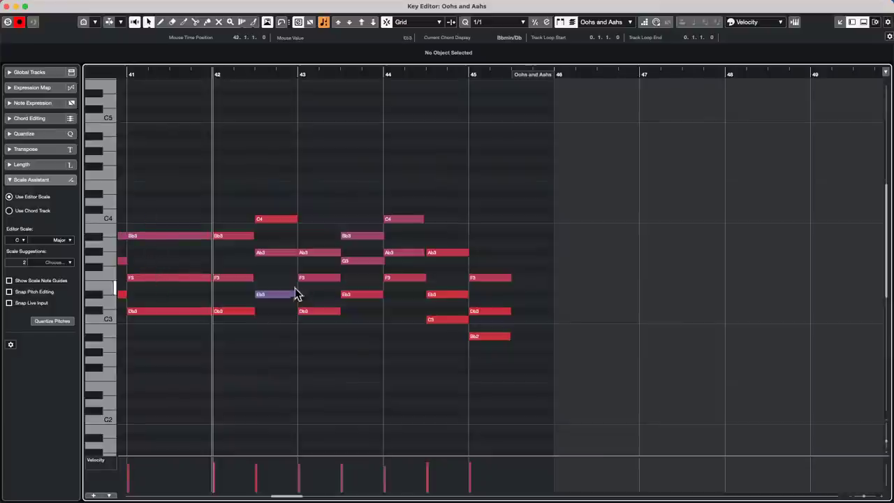
{"action": "mouse_move", "coordinate": [279, 294]}
{"action": "left_mouse_down"}
{"action": "mouse_move", "coordinate": [279, 276]}
{"action": "mouse_move", "coordinate": [283, 291]}
{"action": "left_mouse_up"}
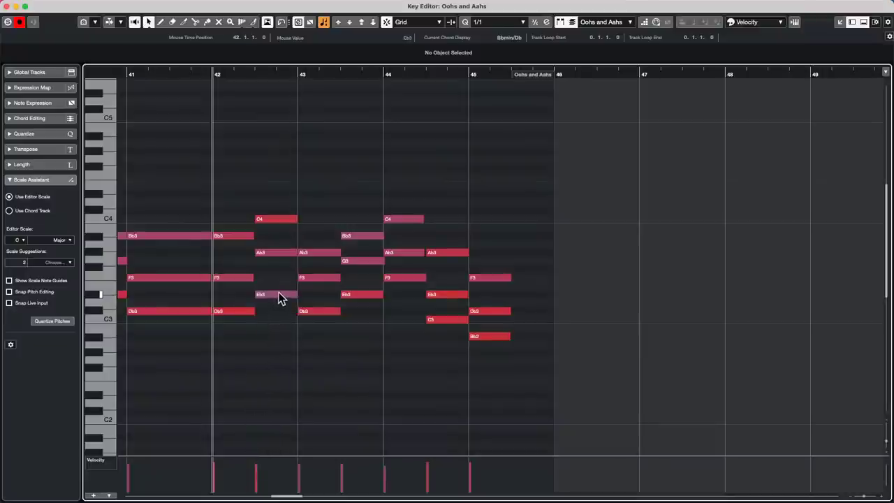
{"action": "left_click_drag", "start_coordinate": [276, 296], "coordinate": [276, 226]}
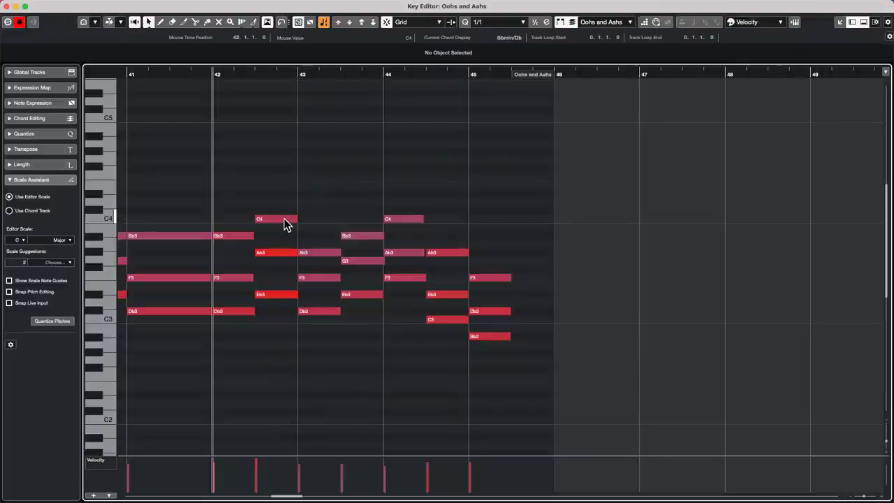
{"action": "left_click_drag", "start_coordinate": [280, 221], "coordinate": [329, 278]}
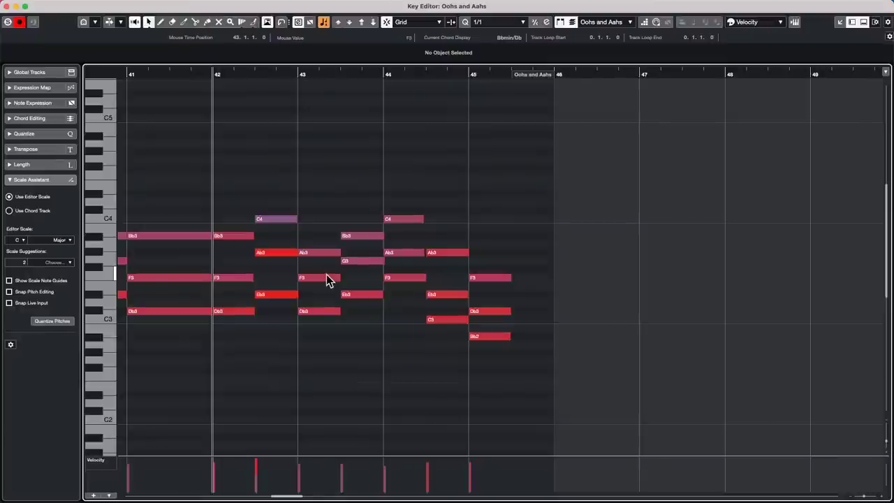
Close the Key Editor, put the playhead at bar 40 and zoom out to the whole project.
{"action": "left_click", "coordinate": [6, 6]}
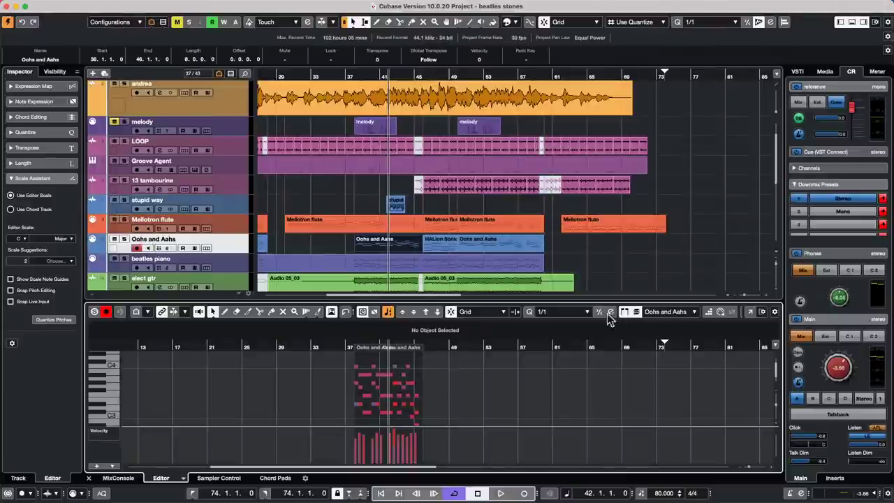
{"action": "left_click", "coordinate": [371, 74]}
{"action": "left_click_drag", "start_coordinate": [371, 75], "coordinate": [374, 40]}
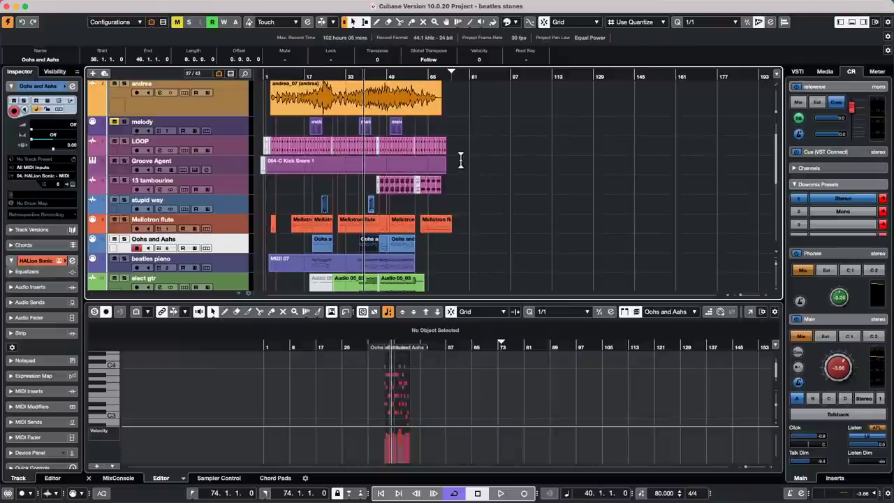
{"action": "scroll", "coordinate": [505, 243], "scroll_direction": "down", "scroll_amount": 5}
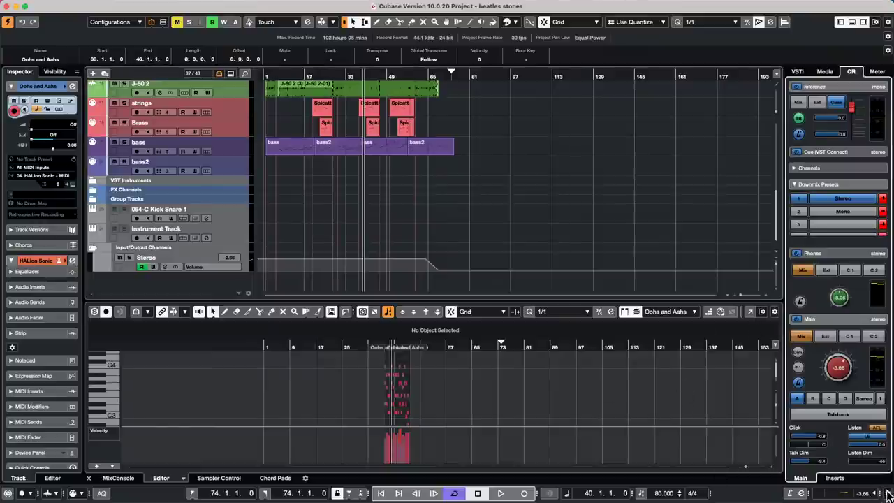
Show the pre-roll and post-roll settings in the transport and turn on a three-bar pre-roll.
{"action": "left_click", "coordinate": [889, 493]}
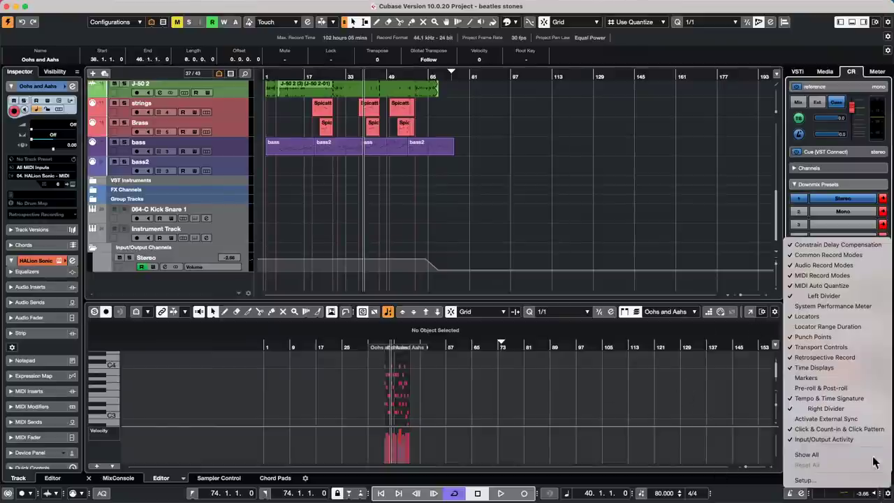
{"action": "left_click", "coordinate": [830, 389]}
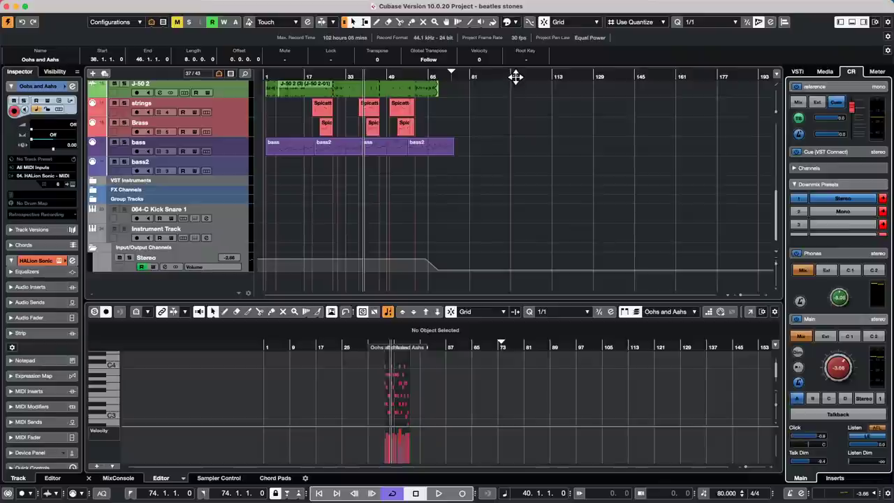
{"action": "left_click_drag", "start_coordinate": [515, 77], "coordinate": [497, 114]}
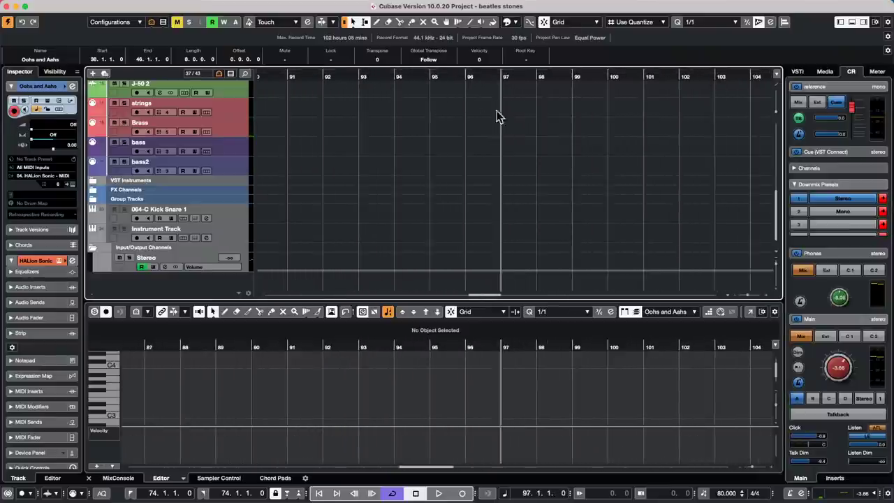
{"action": "left_click", "coordinate": [580, 493]}
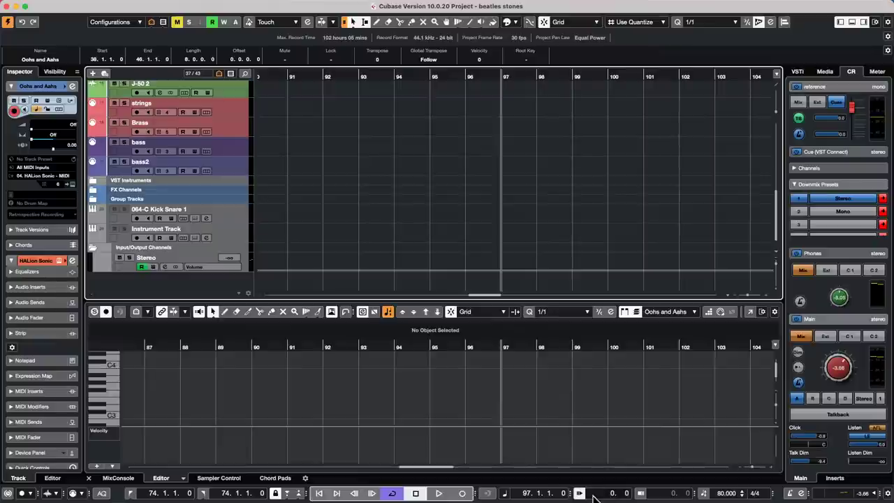
{"action": "scroll", "coordinate": [593, 494], "scroll_direction": "up", "scroll_amount": 2}
{"action": "scroll", "coordinate": [592, 496], "scroll_direction": "down", "scroll_amount": 1}
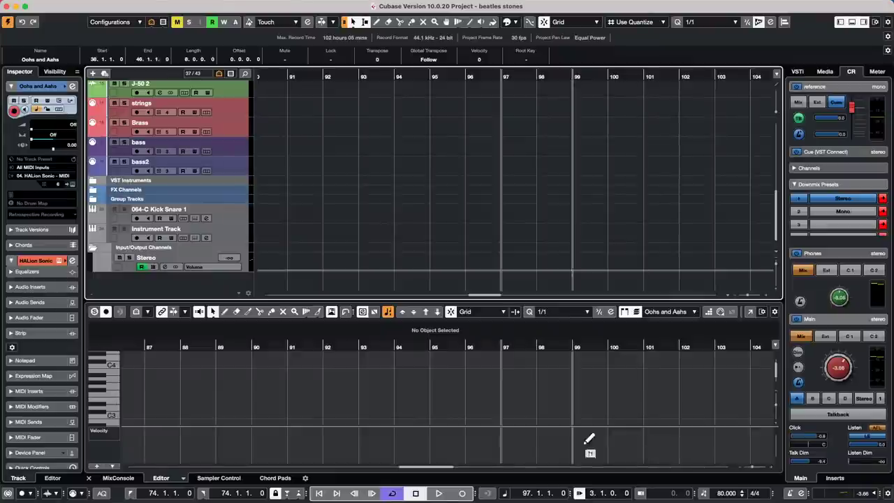
Audition playback with the pre-roll, then restart it from bar 95.
{"action": "key", "text": "space"}
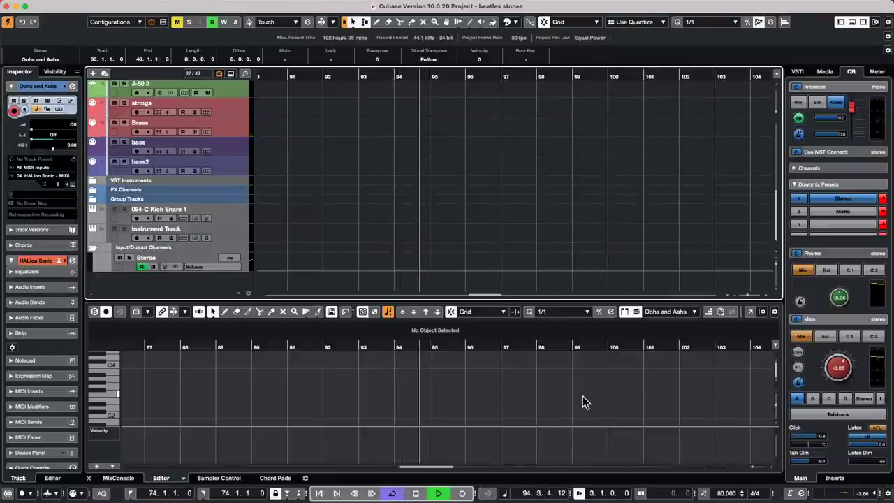
{"action": "key", "text": "space"}
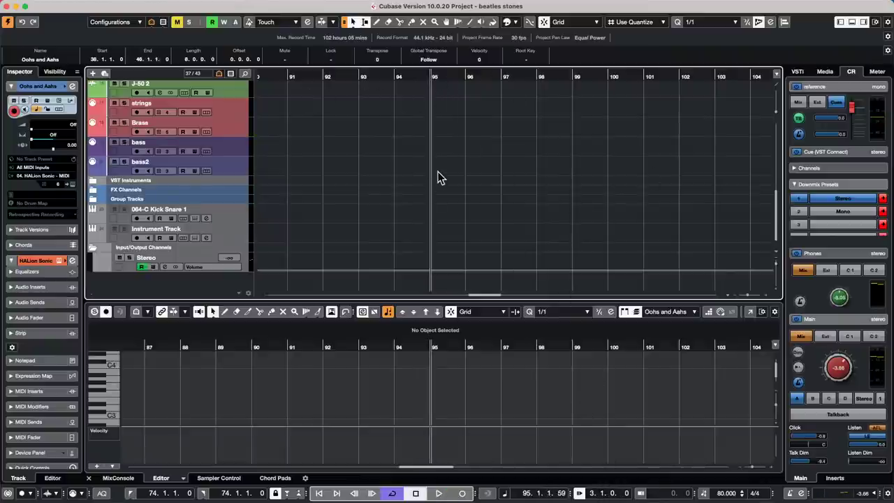
{"action": "key", "text": "space"}
{"action": "key", "text": "space"}
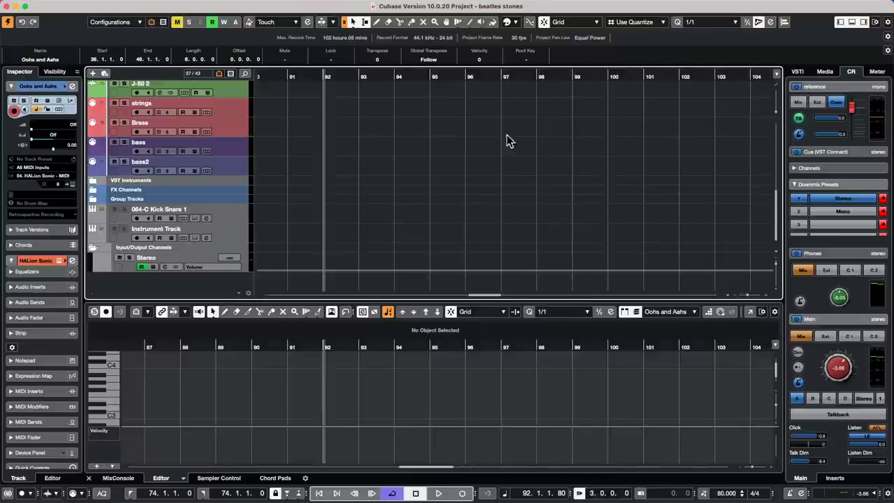
{"action": "left_click", "coordinate": [536, 76]}
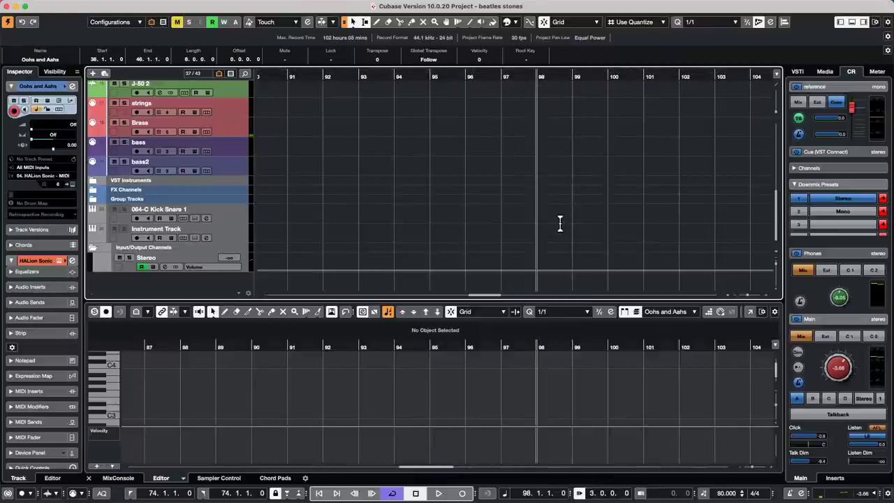
{"action": "left_click", "coordinate": [431, 123]}
{"action": "key", "text": "space"}
{"action": "key", "text": "space"}
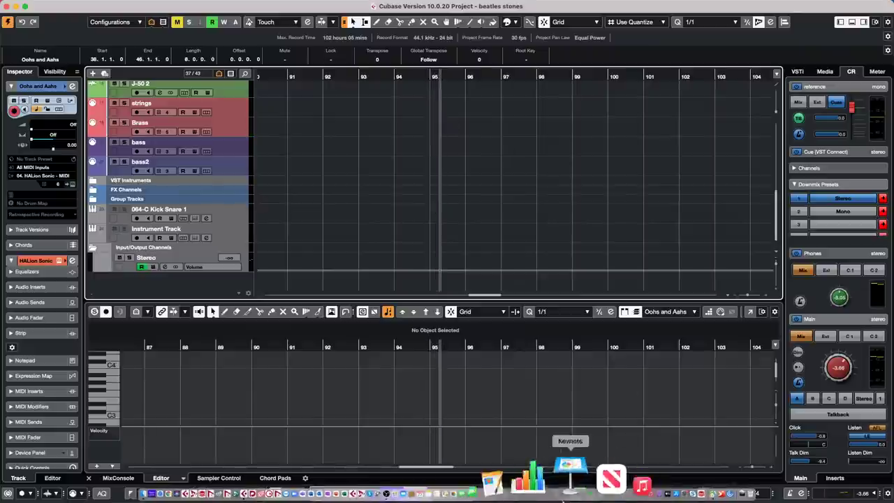
Add a secondary time display to the transport and collapse the pre/post-roll and tempo sections.
{"action": "left_click", "coordinate": [887, 493]}
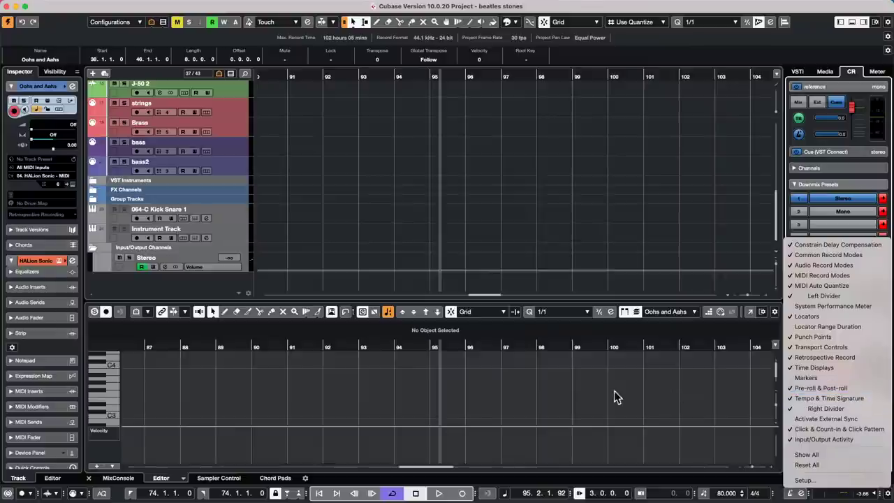
{"action": "left_click", "coordinate": [526, 429]}
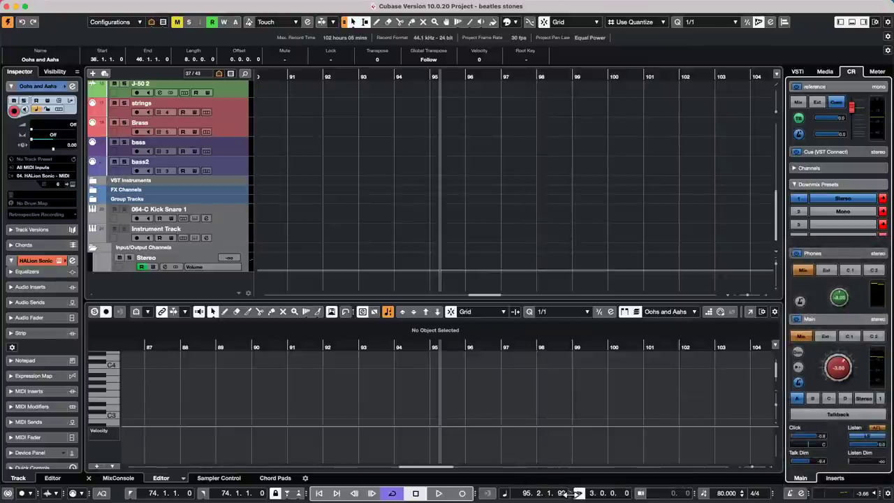
{"action": "left_click", "coordinate": [577, 493]}
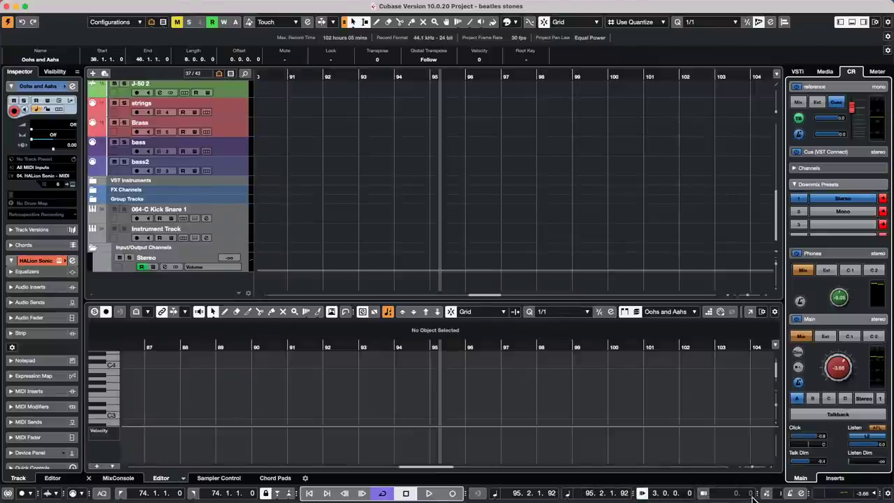
{"action": "left_click", "coordinate": [758, 494]}
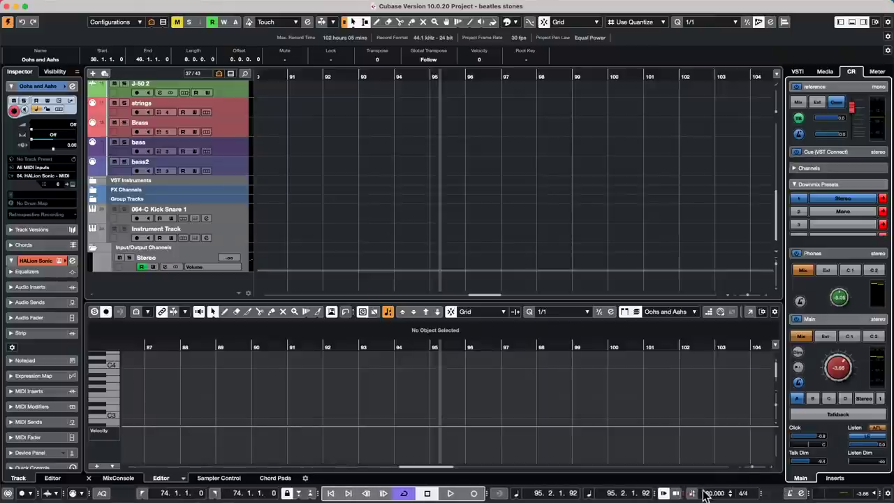
{"action": "left_click", "coordinate": [749, 489]}
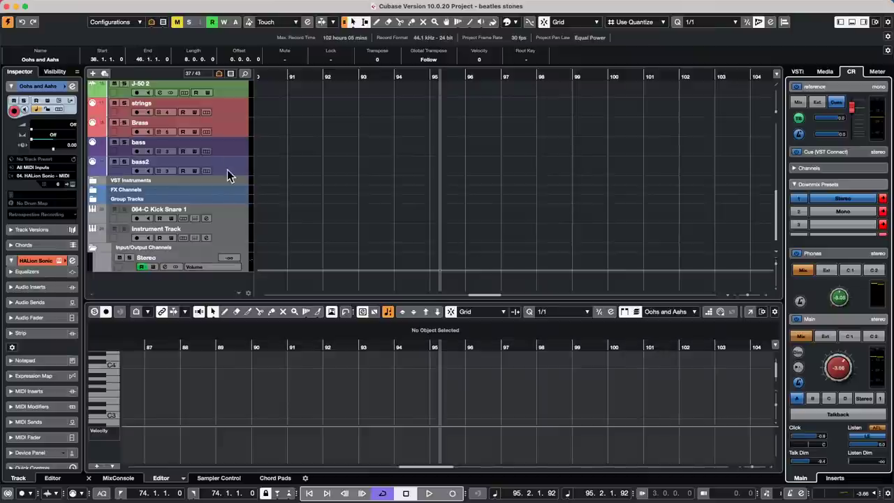
Return the cursor to bar 28, zoom out, and reveal the andrea track's volume automation lane.
{"action": "left_click_drag", "start_coordinate": [276, 76], "coordinate": [158, 41]}
{"action": "scroll", "coordinate": [335, 150], "scroll_direction": "up", "scroll_amount": 5}
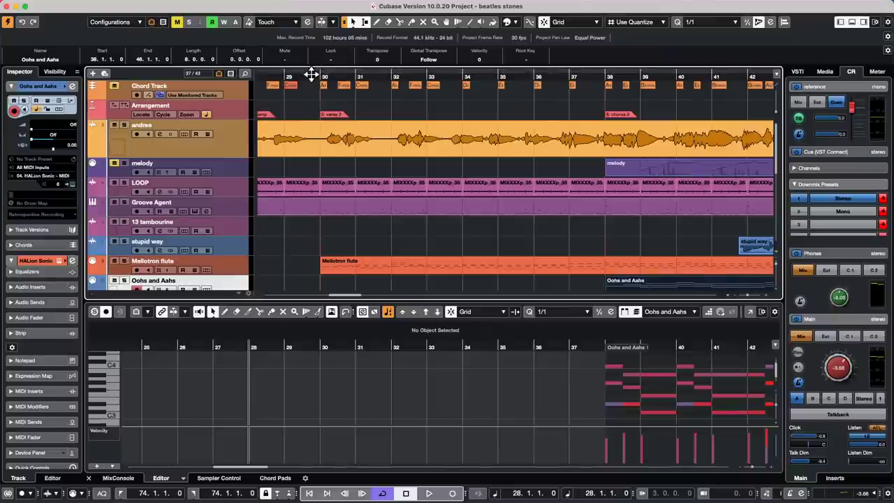
{"action": "left_click_drag", "start_coordinate": [311, 74], "coordinate": [235, 30]}
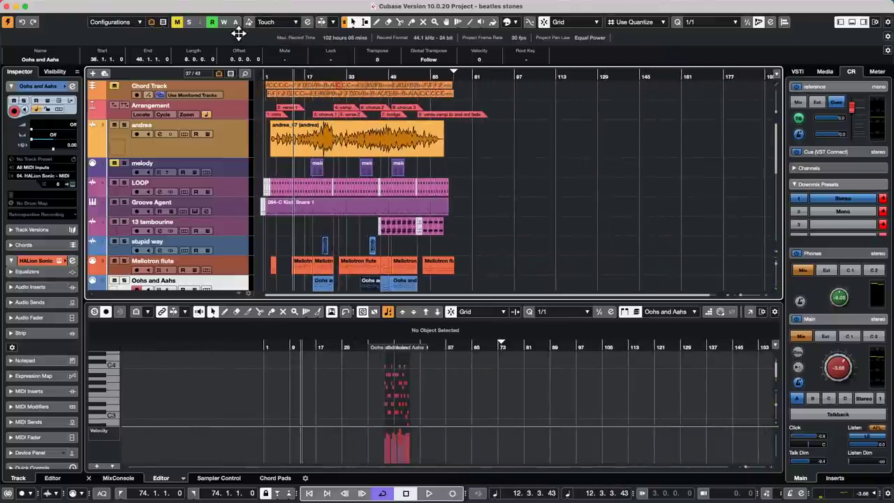
{"action": "left_click", "coordinate": [235, 138]}
{"action": "left_click", "coordinate": [93, 153]}
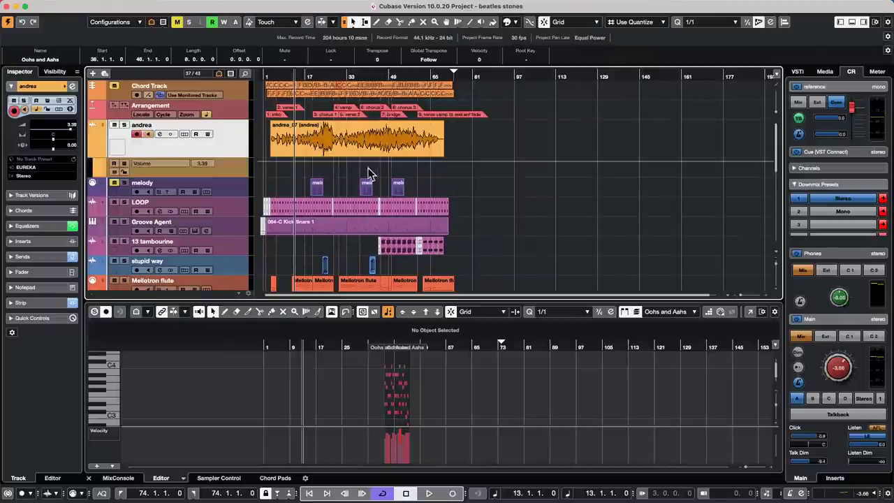
Draw a volume dip near bar 29 on andrea's lane, then drag andrea below stupid way.
{"action": "key", "text": "8"}
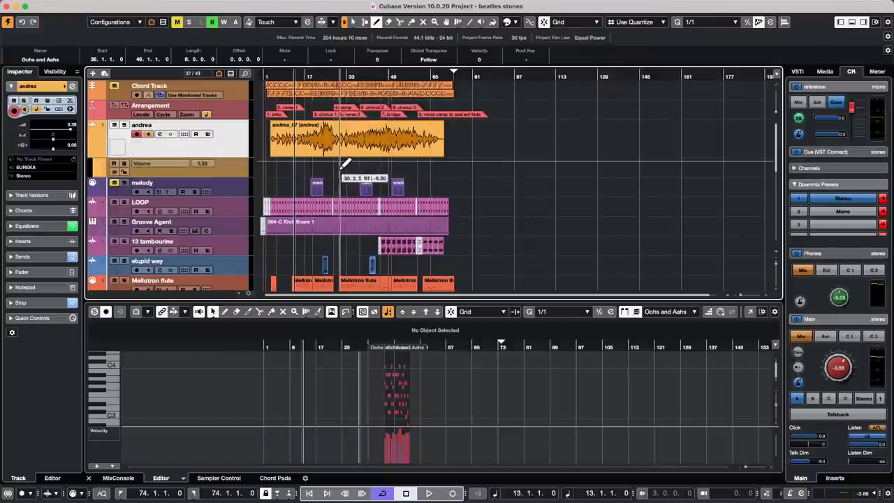
{"action": "left_click_drag", "start_coordinate": [341, 169], "coordinate": [407, 166]}
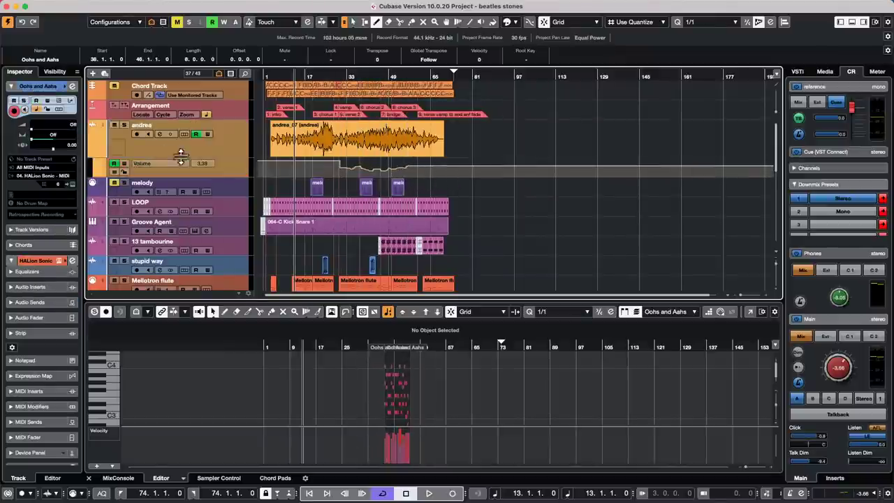
{"action": "left_click", "coordinate": [213, 144]}
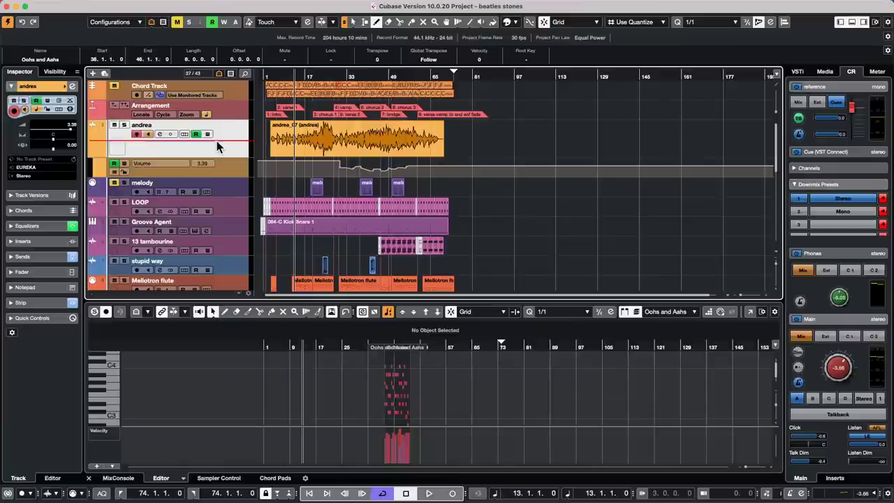
{"action": "left_click_drag", "start_coordinate": [217, 145], "coordinate": [217, 256]}
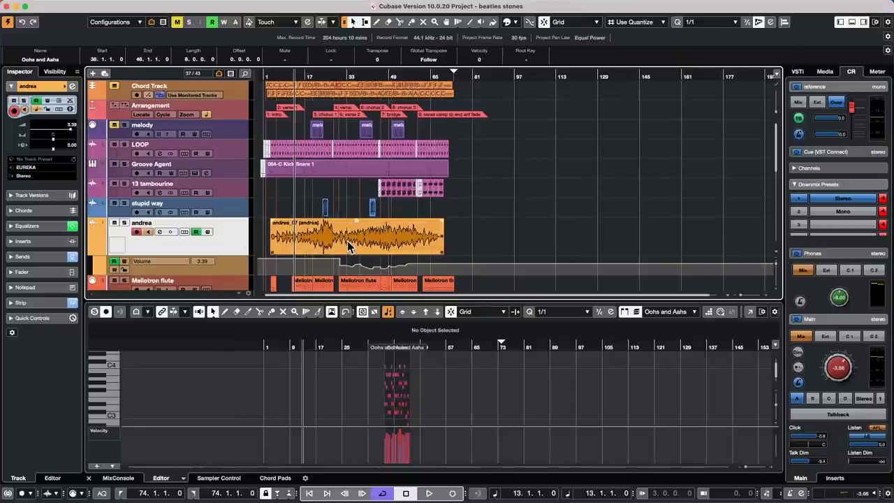
Undo a trial move of andrea_07, enable Automation Follows Events, and shift the event later.
{"action": "left_click_drag", "start_coordinate": [347, 241], "coordinate": [524, 239]}
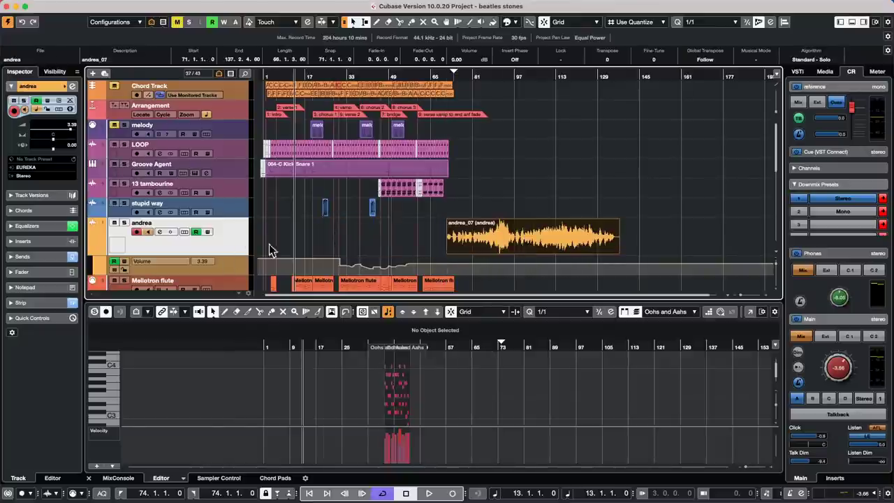
{"action": "key", "text": "super+z"}
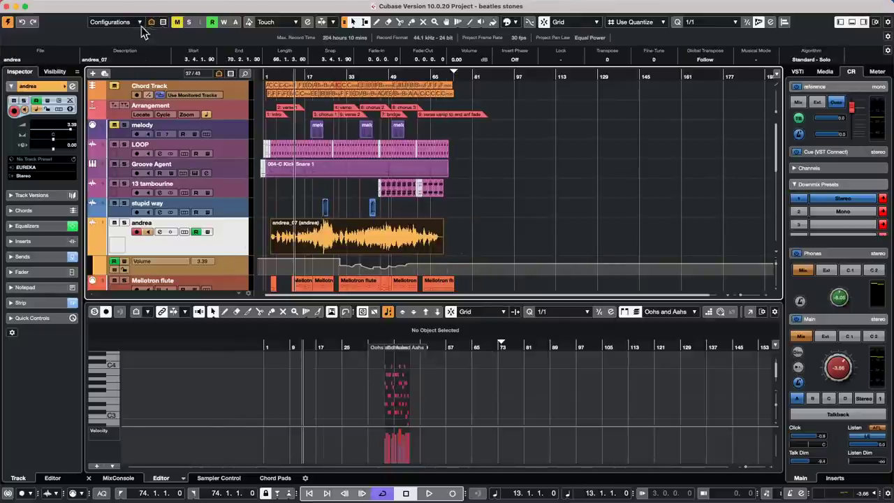
{"action": "left_click", "coordinate": [84, 5]}
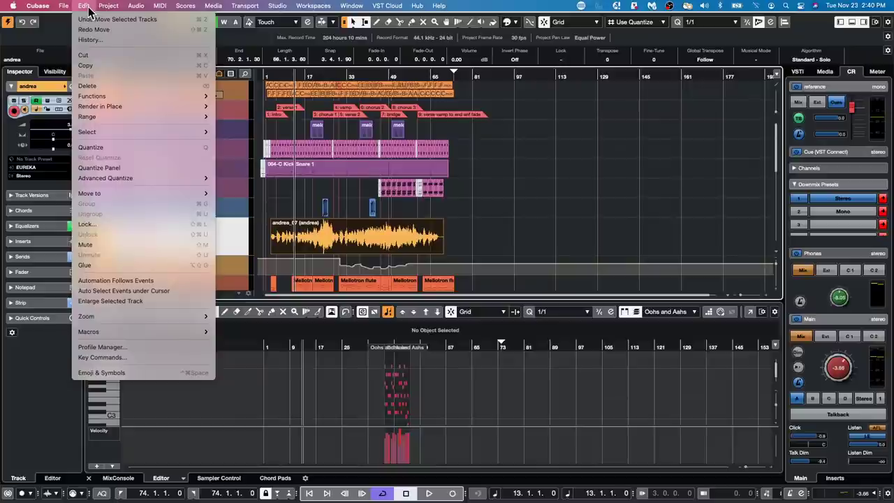
{"action": "left_click", "coordinate": [128, 282]}
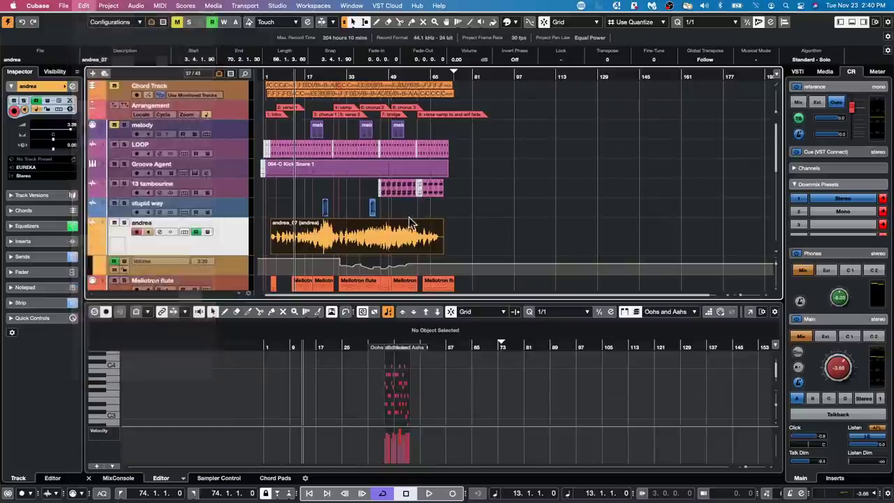
{"action": "left_click_drag", "start_coordinate": [368, 253], "coordinate": [414, 241]}
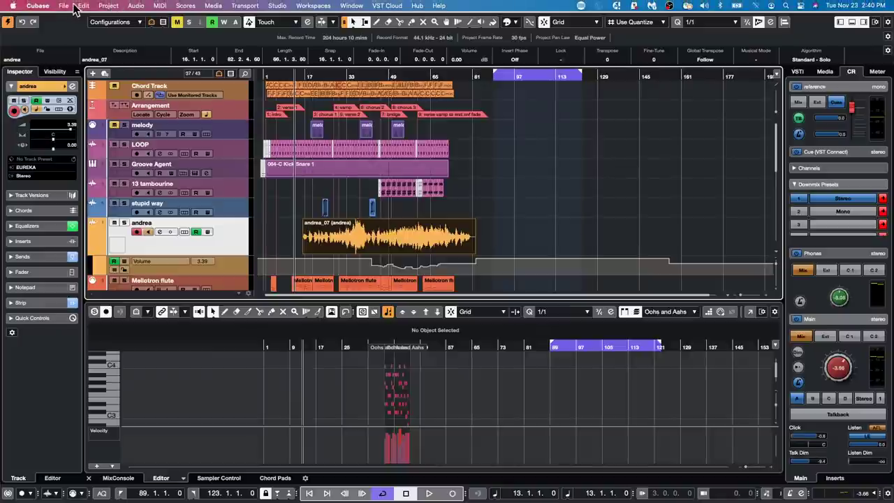
Toggle Automation Follows Events again, nudge the event, and drag andrea back under Arrangement.
{"action": "left_click", "coordinate": [83, 5]}
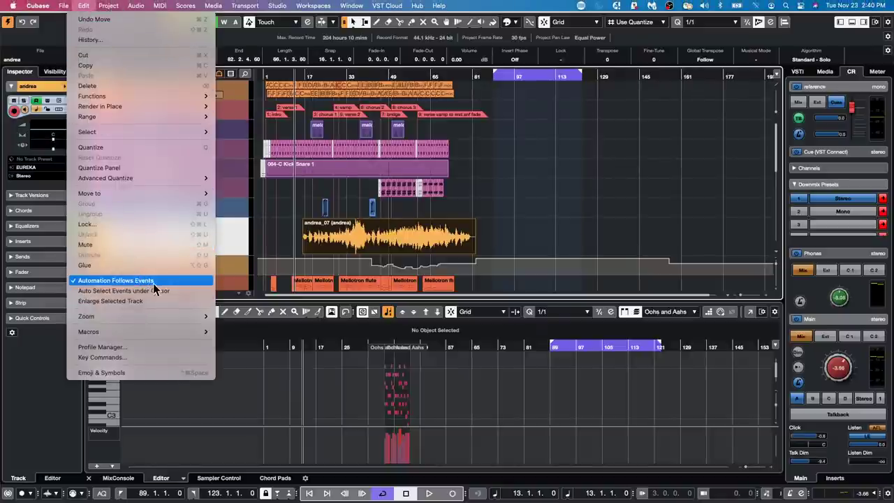
{"action": "left_click", "coordinate": [153, 282]}
{"action": "mouse_move", "coordinate": [399, 245]}
{"action": "left_mouse_down"}
{"action": "mouse_move", "coordinate": [501, 244]}
{"action": "mouse_move", "coordinate": [371, 243]}
{"action": "mouse_move", "coordinate": [622, 241]}
{"action": "mouse_move", "coordinate": [403, 245]}
{"action": "left_mouse_up"}
{"action": "left_click_drag", "start_coordinate": [234, 246], "coordinate": [231, 124]}
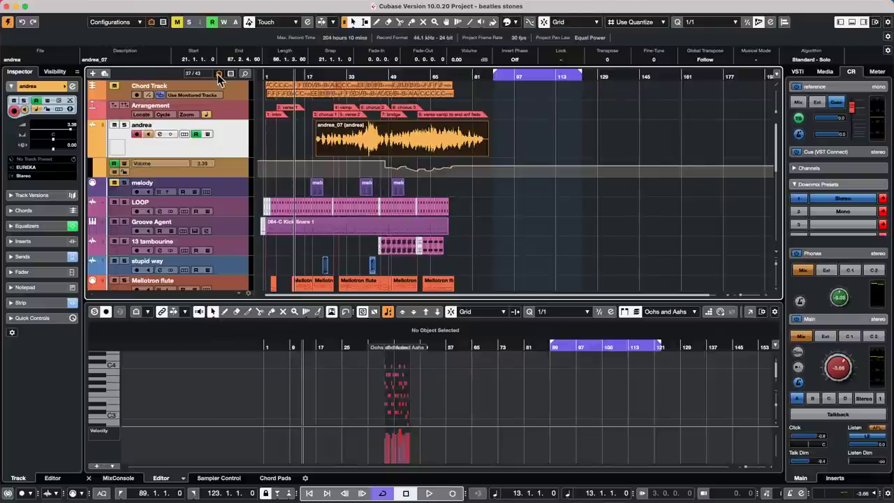
Revert the beatles stones project to its last saved version.
{"action": "mouse_move", "coordinate": [236, 6]}
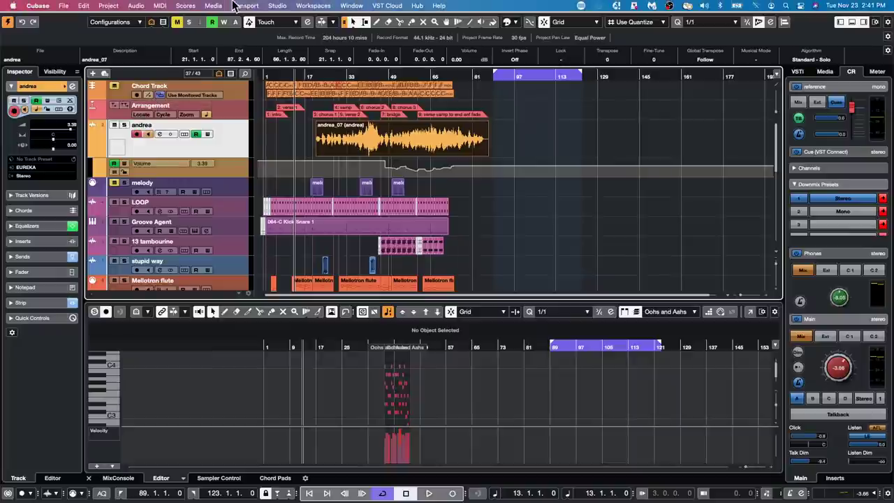
{"action": "left_click", "coordinate": [63, 5]}
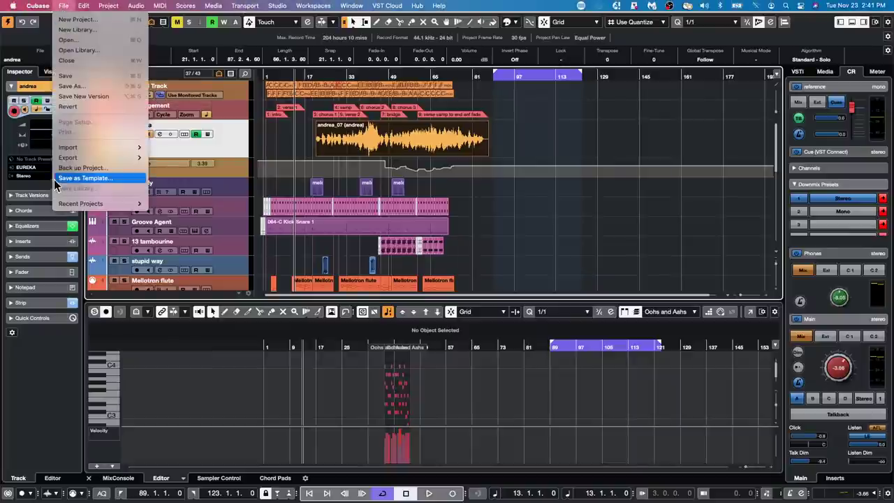
{"action": "left_click", "coordinate": [62, 106]}
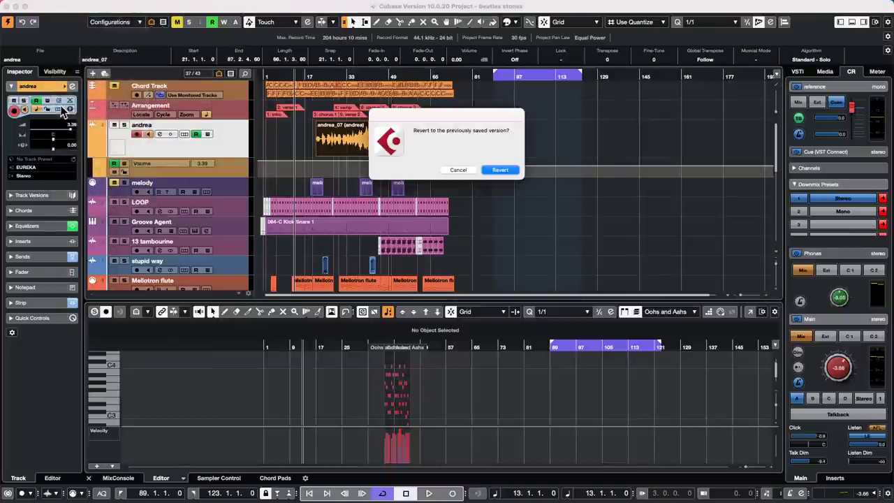
{"action": "left_click", "coordinate": [502, 169]}
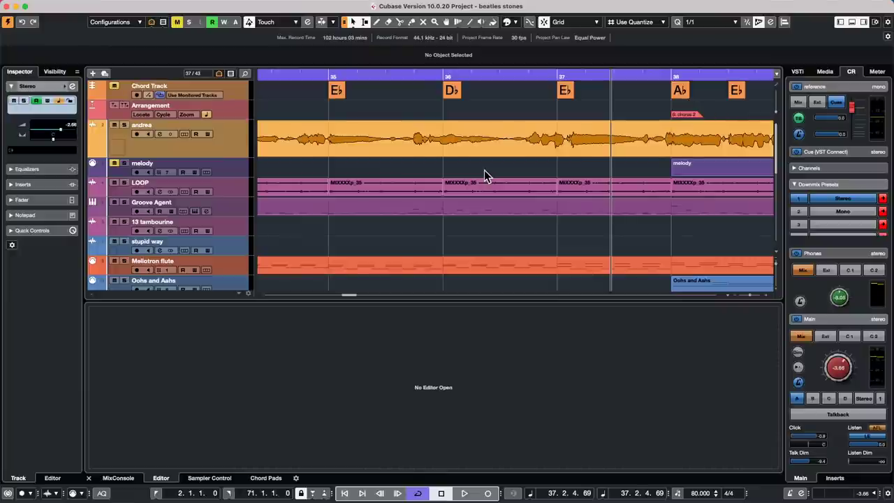
Create a new Empty project, Untitled3, and bring up the track list's add-track menu.
{"action": "left_click", "coordinate": [65, 6]}
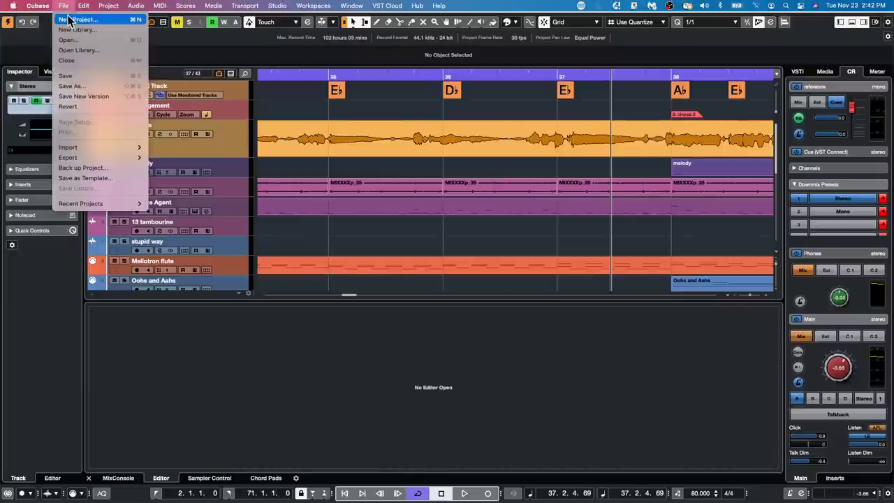
{"action": "left_click", "coordinate": [69, 21]}
{"action": "left_click", "coordinate": [473, 174]}
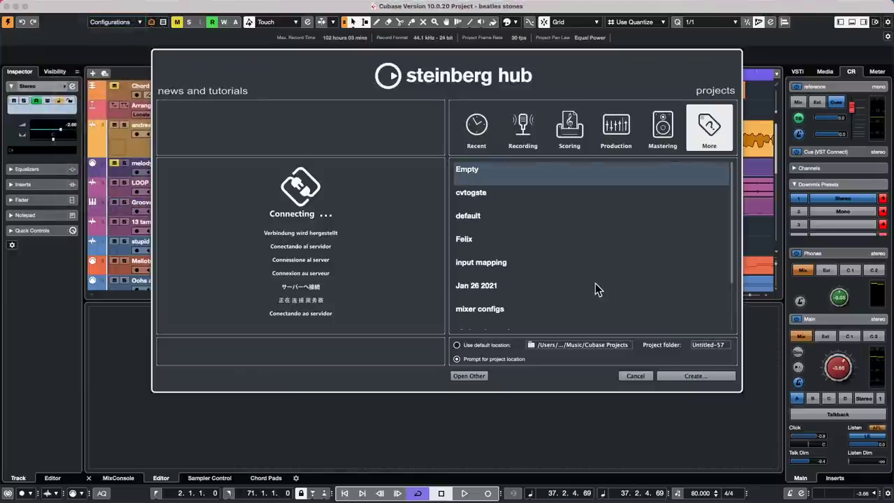
{"action": "key", "text": "Return"}
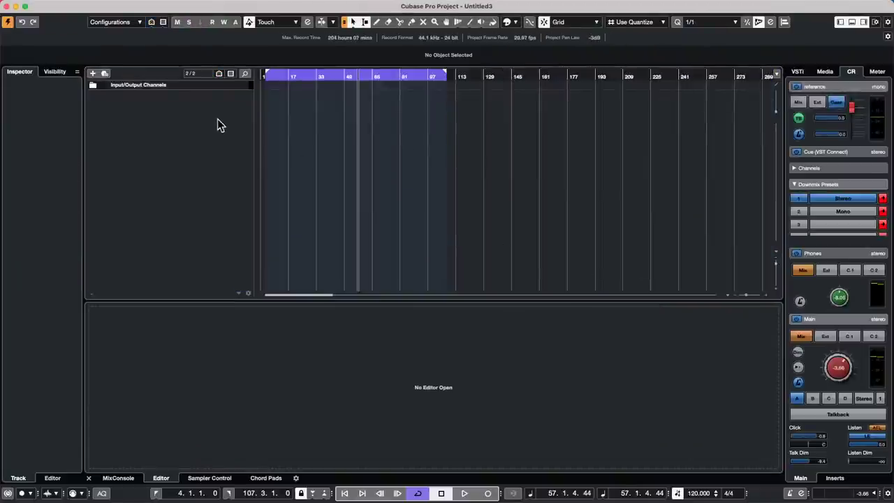
{"action": "right_click", "coordinate": [219, 125]}
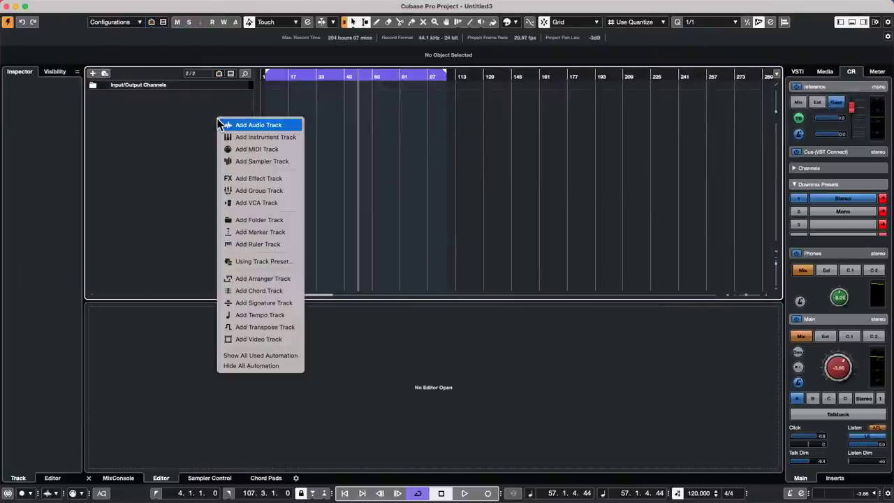
Add a HALion 6 instrument track named HALion 6 01.
{"action": "left_click", "coordinate": [288, 138]}
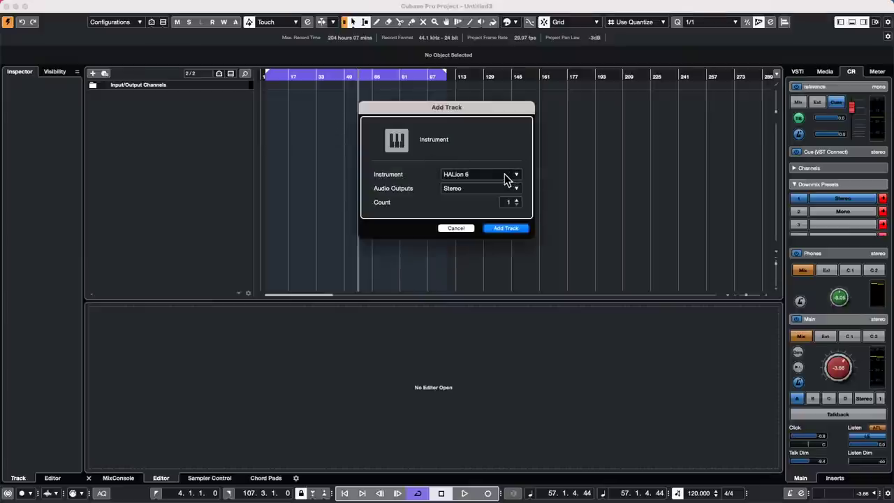
{"action": "left_click", "coordinate": [507, 179]}
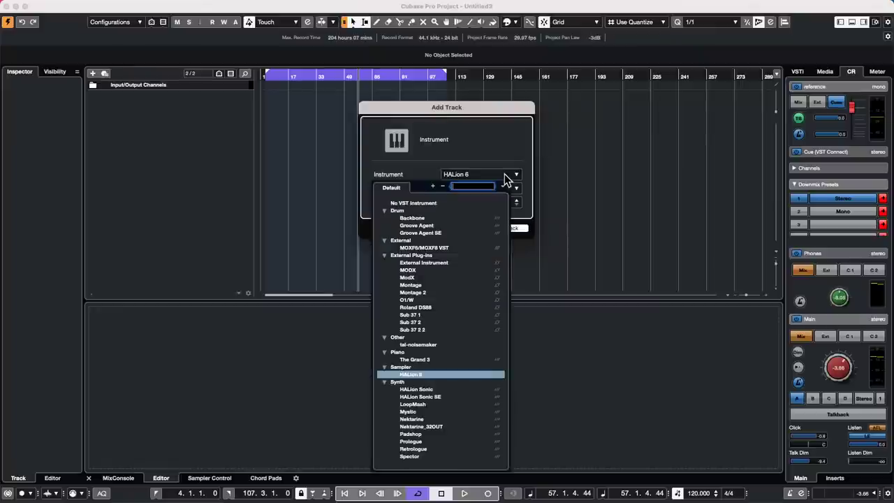
{"action": "left_click", "coordinate": [495, 136]}
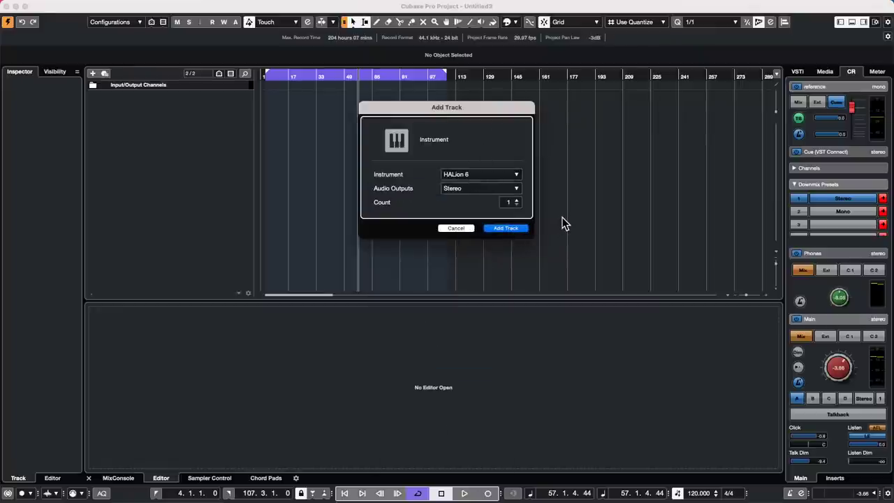
{"action": "key", "text": "Return"}
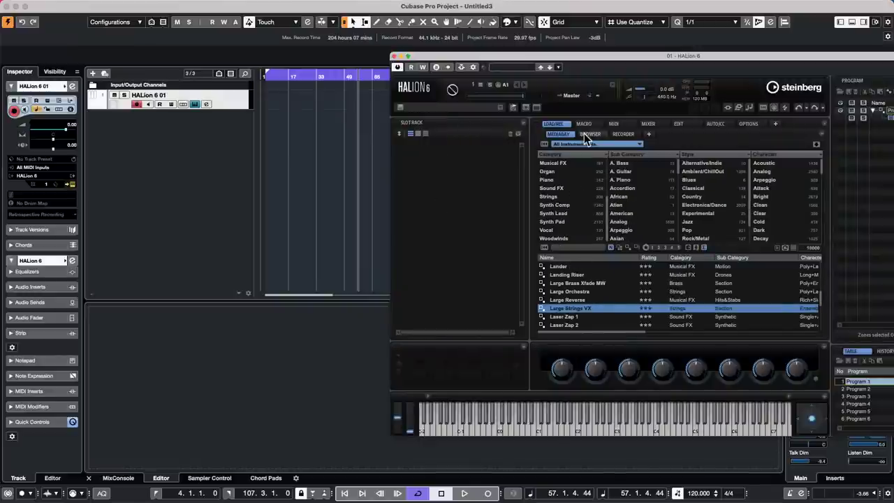
Load the Concert Evening program from the Eagle library into HALion 6.
{"action": "left_click", "coordinate": [583, 143]}
{"action": "scroll", "coordinate": [723, 276], "scroll_direction": "down", "scroll_amount": 5}
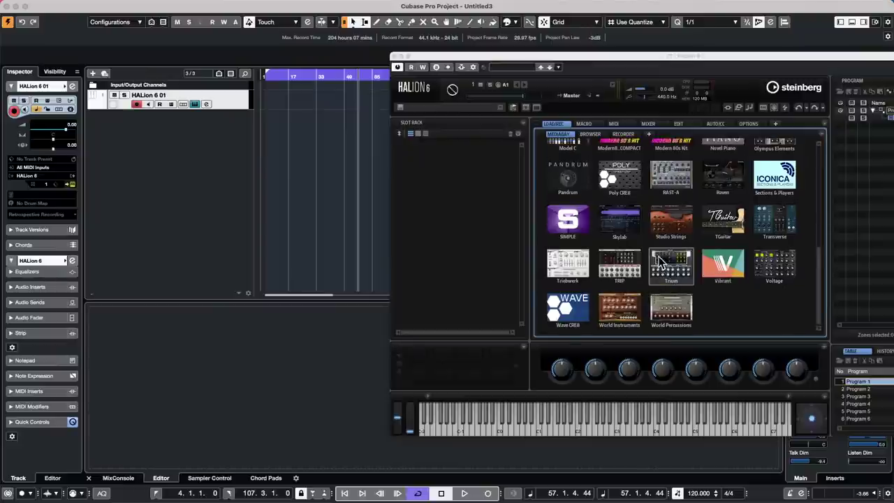
{"action": "scroll", "coordinate": [660, 260], "scroll_direction": "up", "scroll_amount": 1}
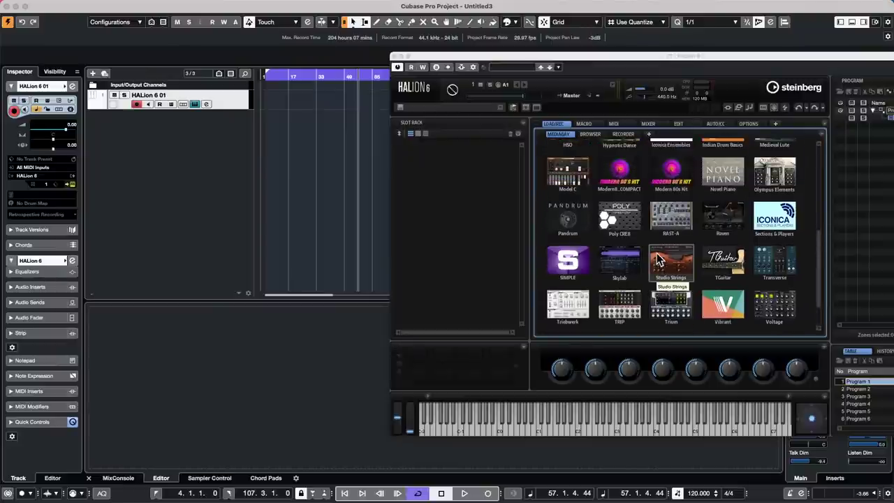
{"action": "scroll", "coordinate": [657, 260], "scroll_direction": "up", "scroll_amount": 2}
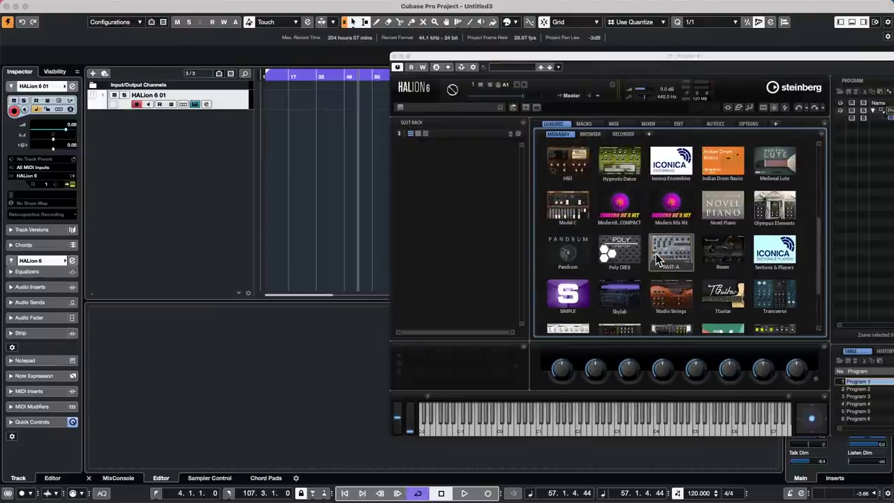
{"action": "scroll", "coordinate": [657, 260], "scroll_direction": "up", "scroll_amount": 1}
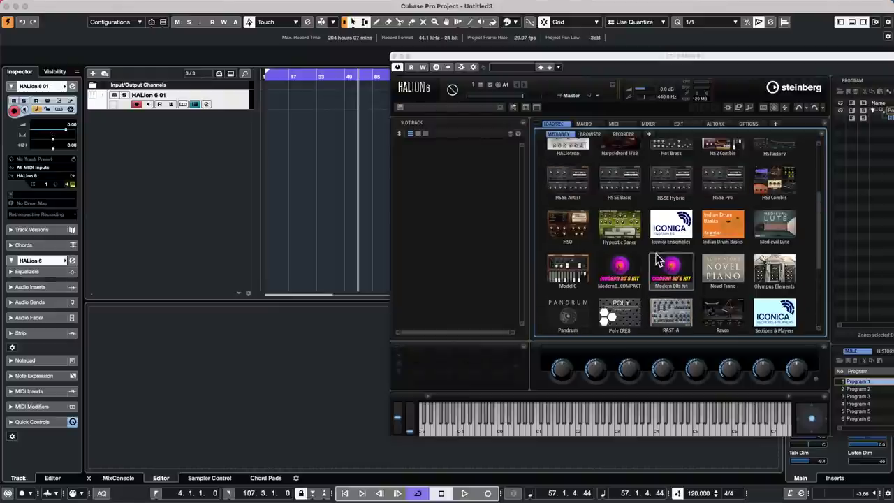
{"action": "scroll", "coordinate": [657, 260], "scroll_direction": "up", "scroll_amount": 2}
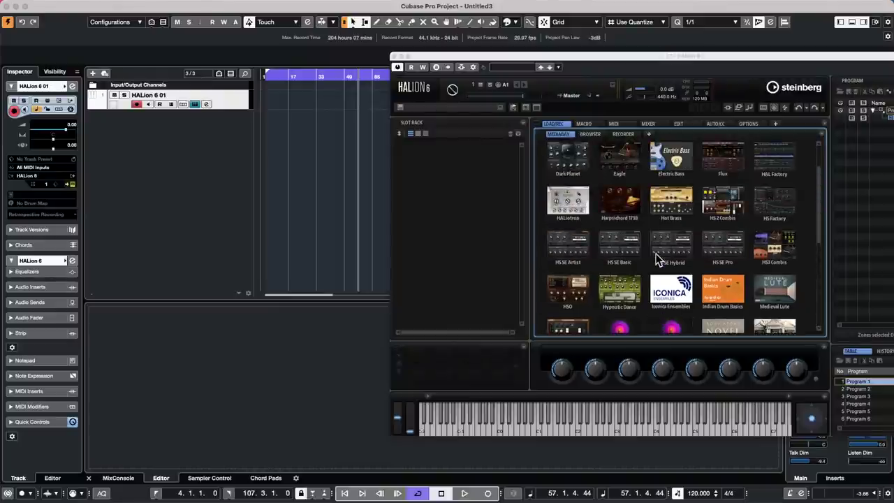
{"action": "scroll", "coordinate": [657, 260], "scroll_direction": "up", "scroll_amount": 1}
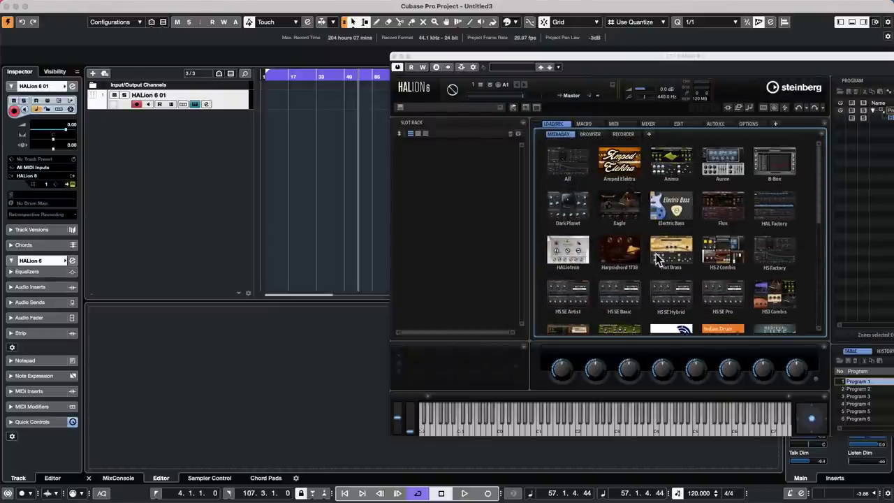
{"action": "left_click", "coordinate": [641, 211]}
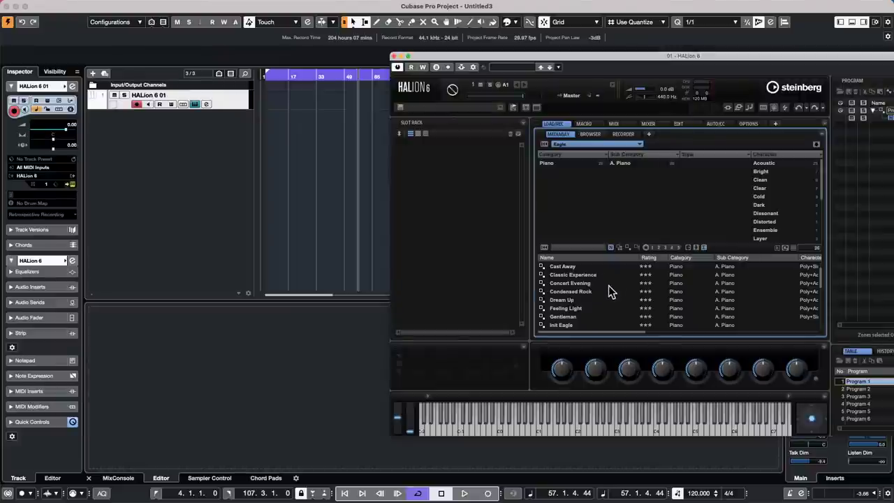
{"action": "double_click", "coordinate": [595, 284]}
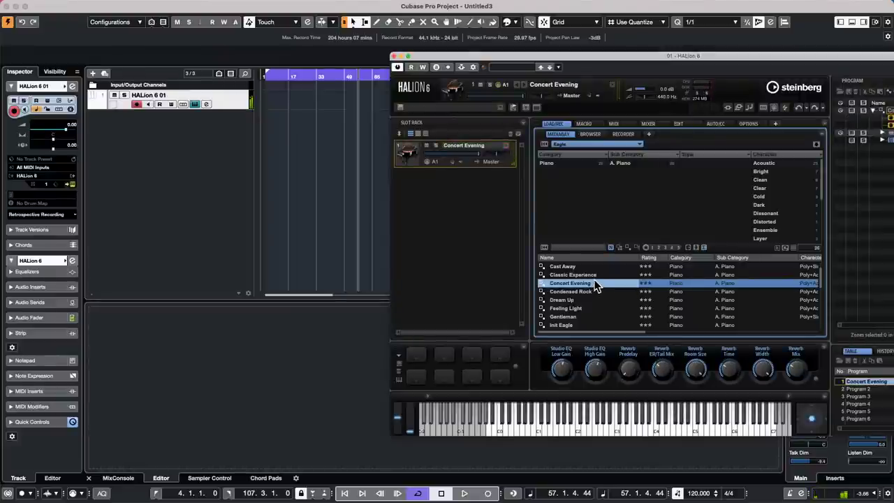
Move the left locator to bar 1 and set MIDI record modes to New Parts and Stacked.
{"action": "left_click", "coordinate": [263, 75]}
{"action": "left_click_drag", "start_coordinate": [265, 72], "coordinate": [220, 68]}
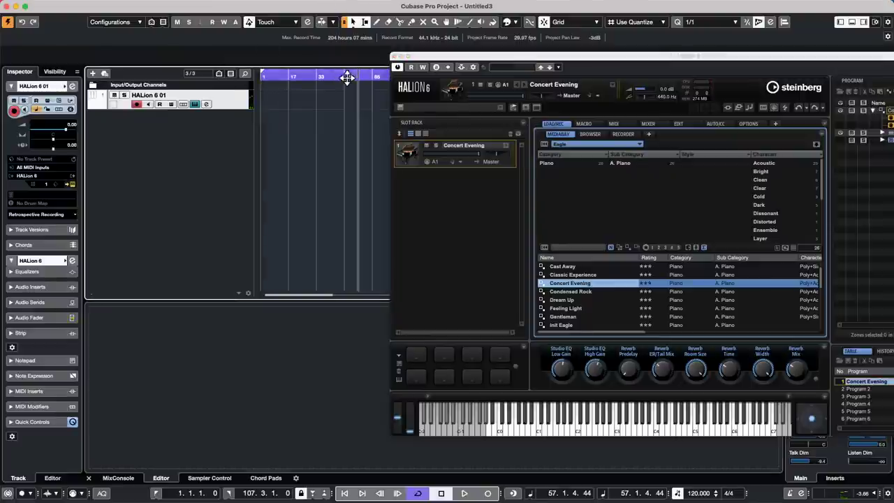
{"action": "left_click_drag", "start_coordinate": [345, 79], "coordinate": [194, 101]}
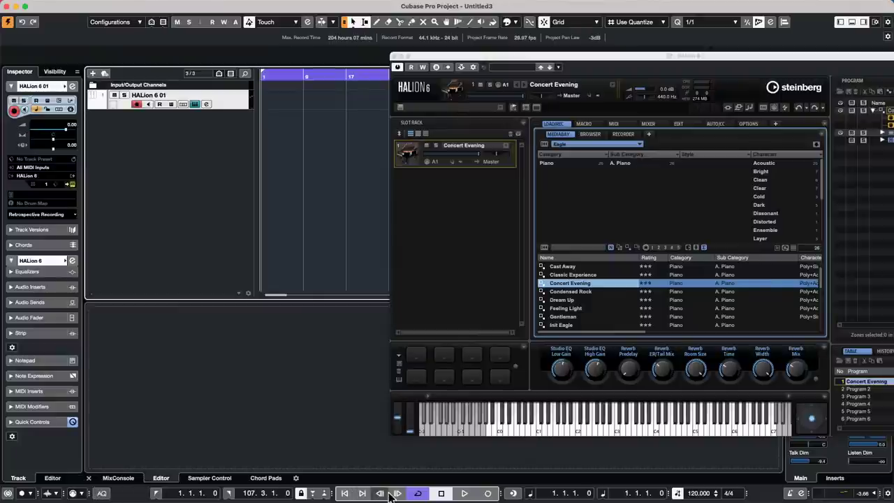
{"action": "left_click", "coordinate": [423, 493]}
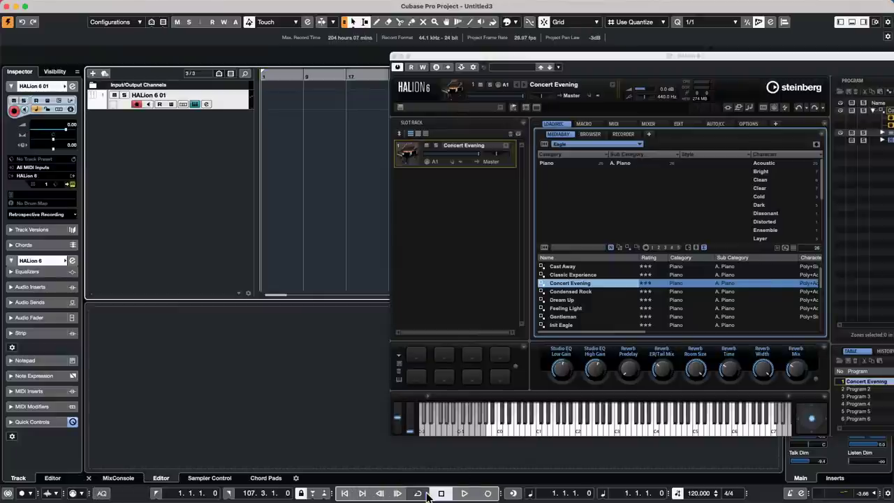
{"action": "left_click", "coordinate": [81, 494]}
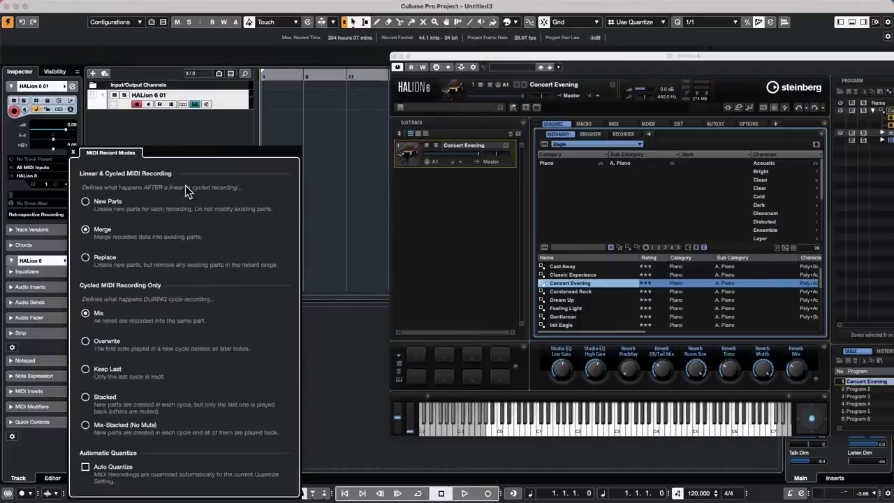
{"action": "left_click", "coordinate": [85, 396]}
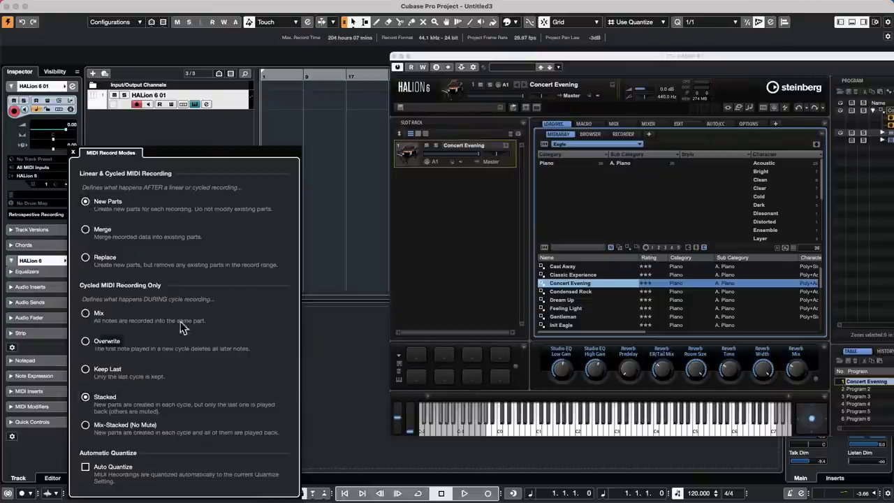
{"action": "left_click", "coordinate": [329, 225]}
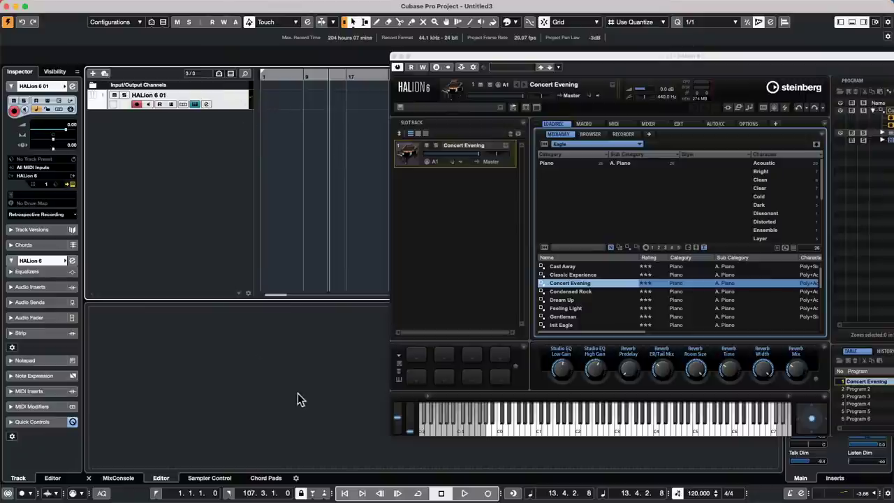
{"action": "left_click", "coordinate": [417, 493]}
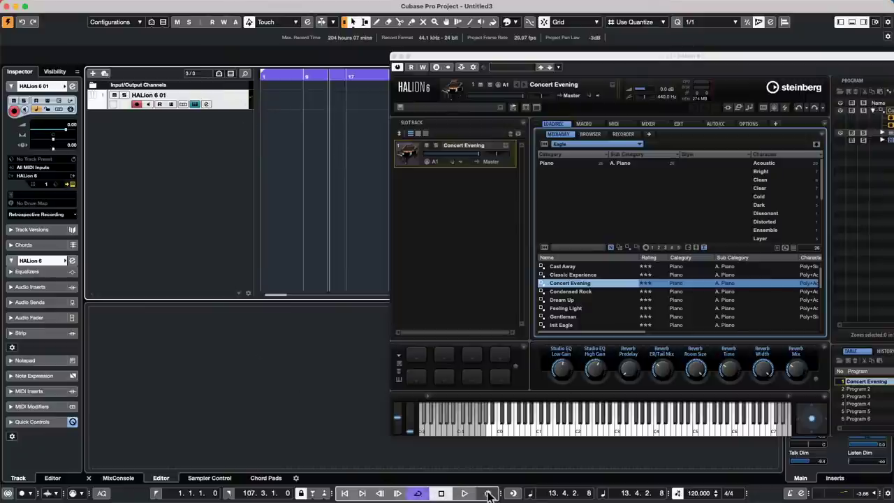
Make a test recording on the HALion track from the project start, then discard it.
{"action": "left_click", "coordinate": [344, 493]}
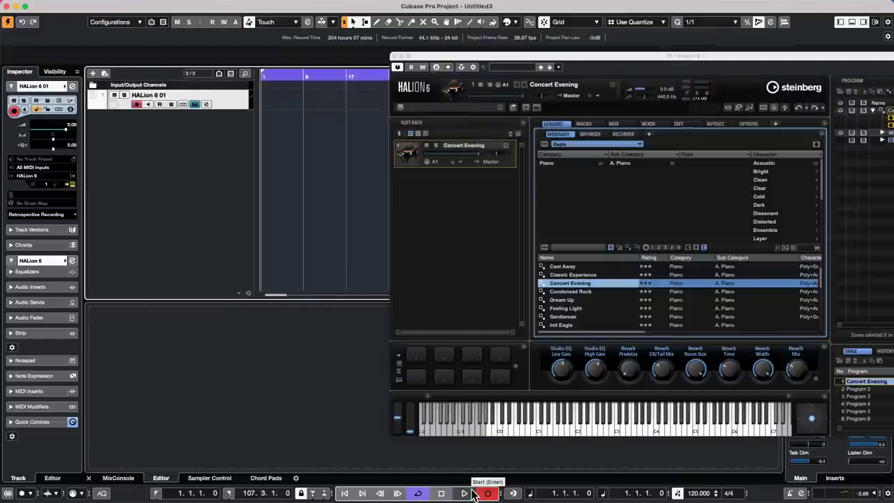
{"action": "left_click", "coordinate": [473, 494]}
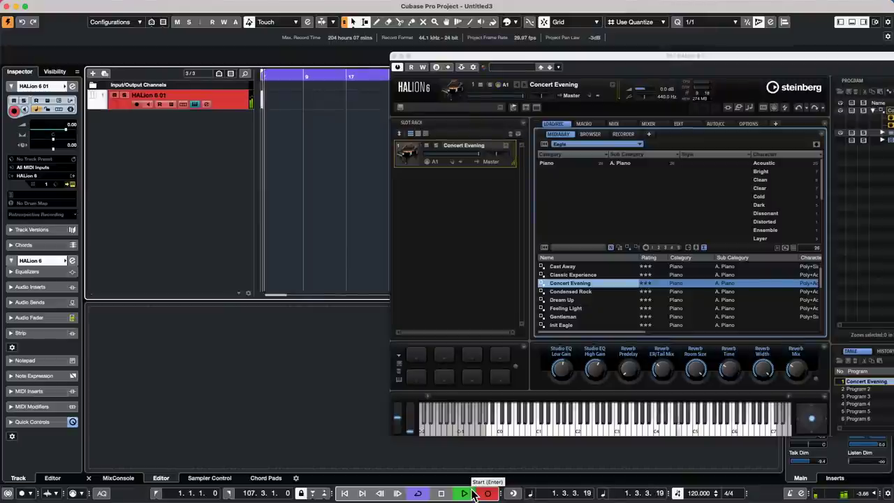
{"action": "key", "text": "space"}
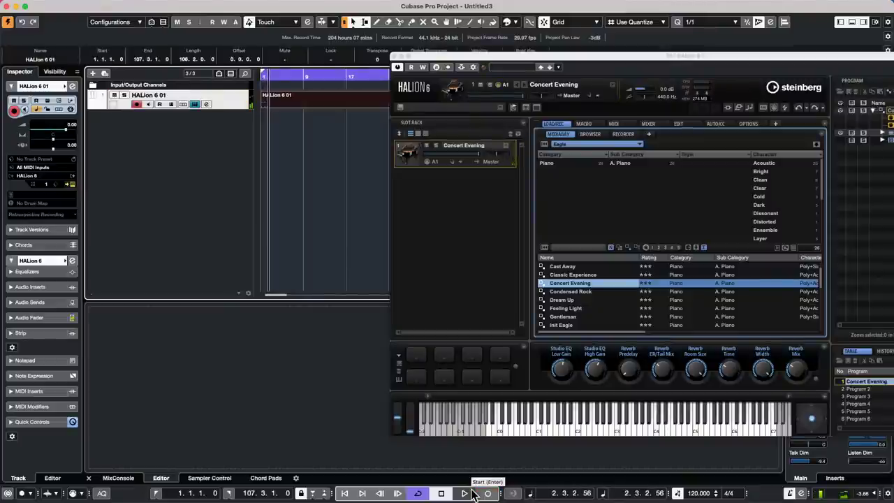
{"action": "key", "text": "Delete"}
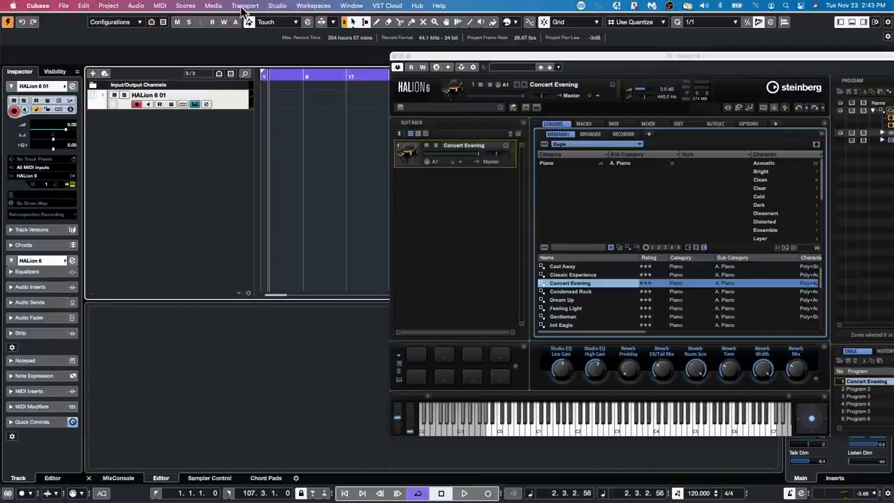
Review and confirm Metronome Setup, then start recording a fresh take from bar 1.
{"action": "left_click", "coordinate": [243, 5]}
{"action": "left_click", "coordinate": [289, 189]}
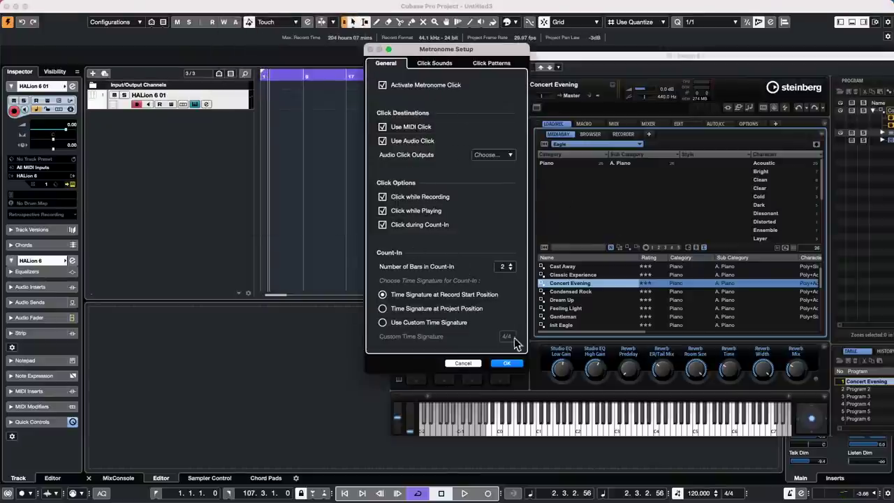
{"action": "left_click", "coordinate": [508, 363]}
{"action": "left_click_drag", "start_coordinate": [288, 76], "coordinate": [136, 75]}
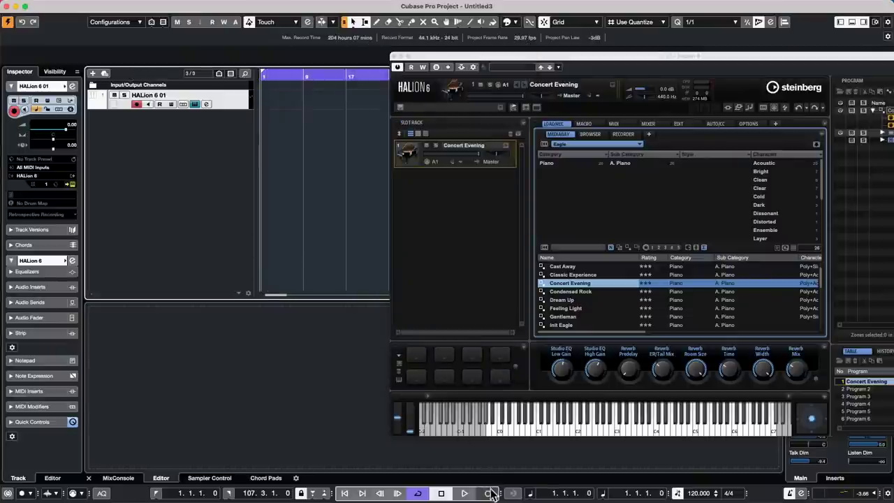
{"action": "left_click", "coordinate": [488, 493]}
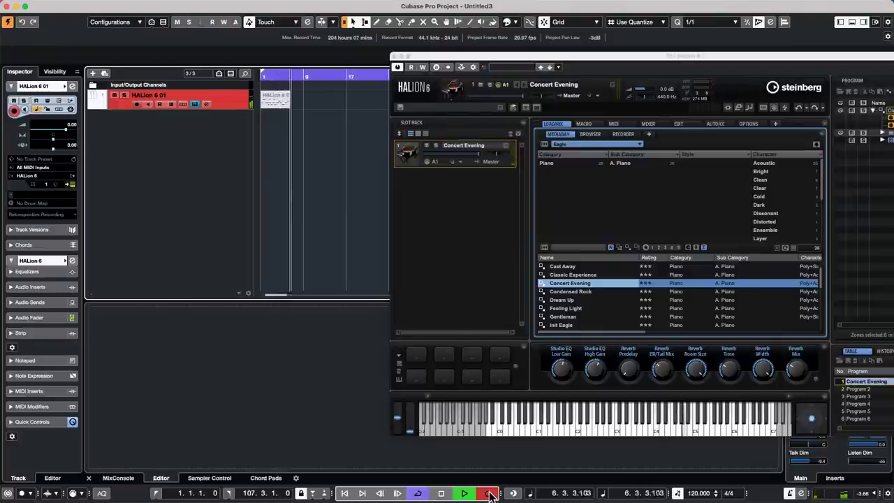
Stop recording, show the stacked takes on separate lanes, and play them back from the start.
{"action": "key", "text": "space"}
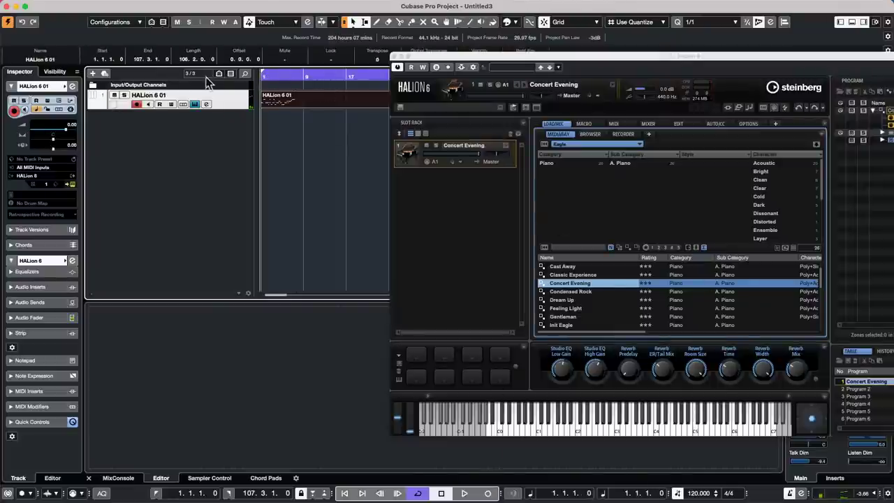
{"action": "left_click", "coordinate": [183, 104]}
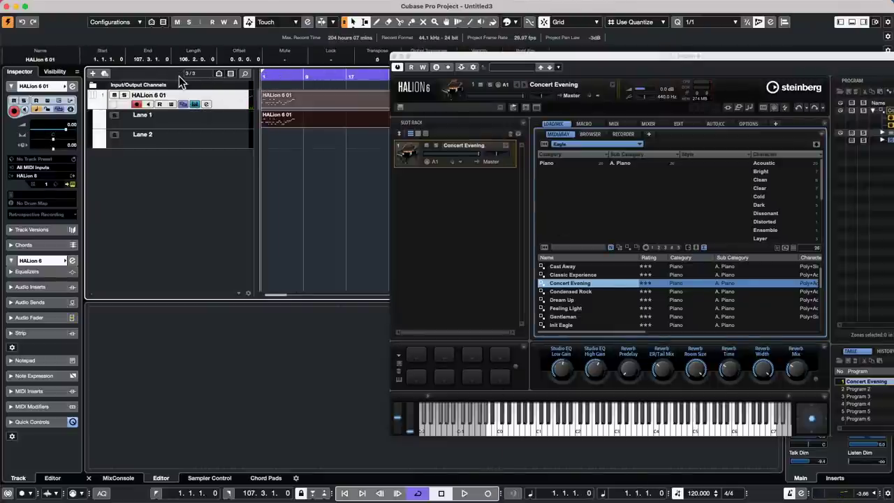
{"action": "key", "text": "space"}
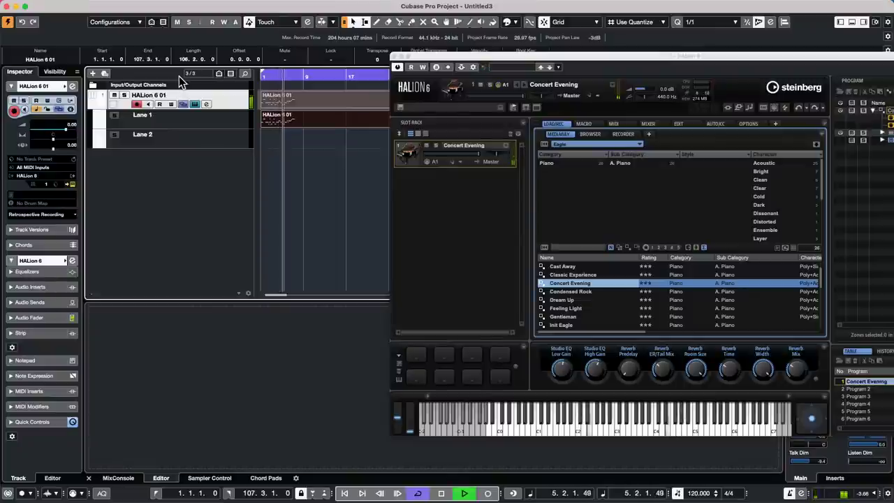
{"action": "key", "text": "space"}
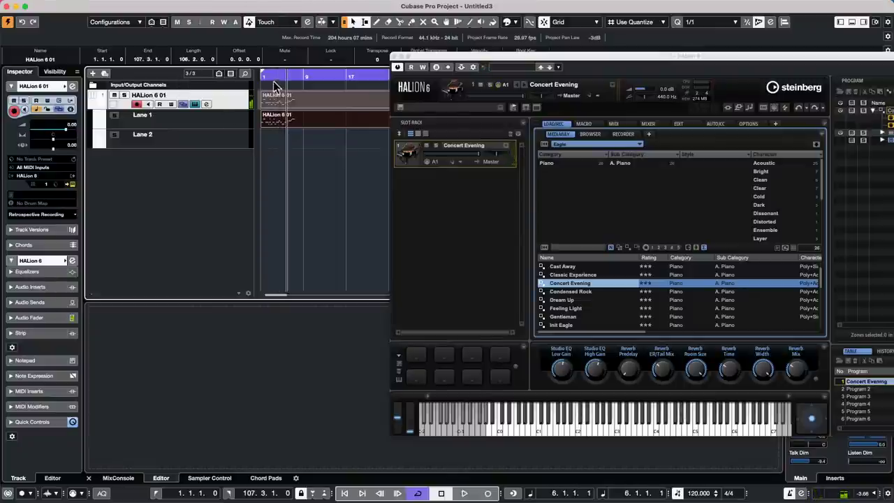
{"action": "key", "text": "Home"}
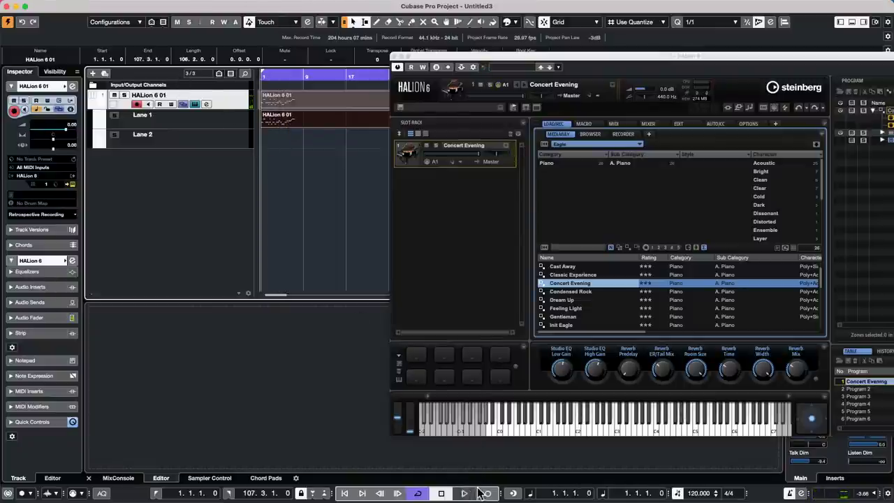
Record one more cycle take, select all the lane parts, and open them in the Score Editor.
{"action": "left_click", "coordinate": [487, 493]}
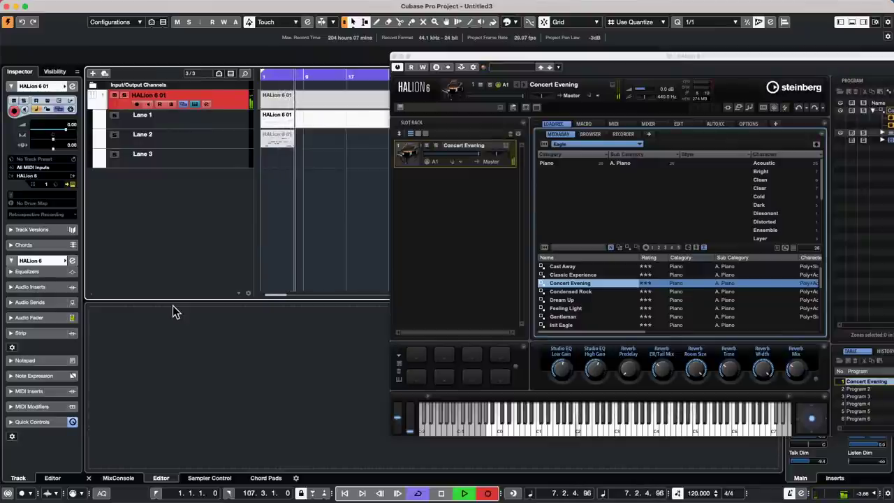
{"action": "key", "text": "space"}
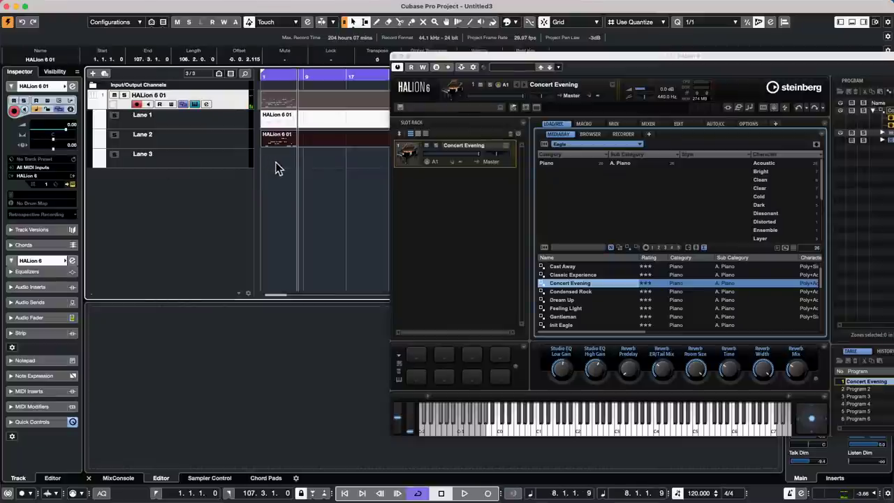
{"action": "left_click", "coordinate": [276, 163]}
{"action": "left_click_drag", "start_coordinate": [268, 160], "coordinate": [278, 113]}
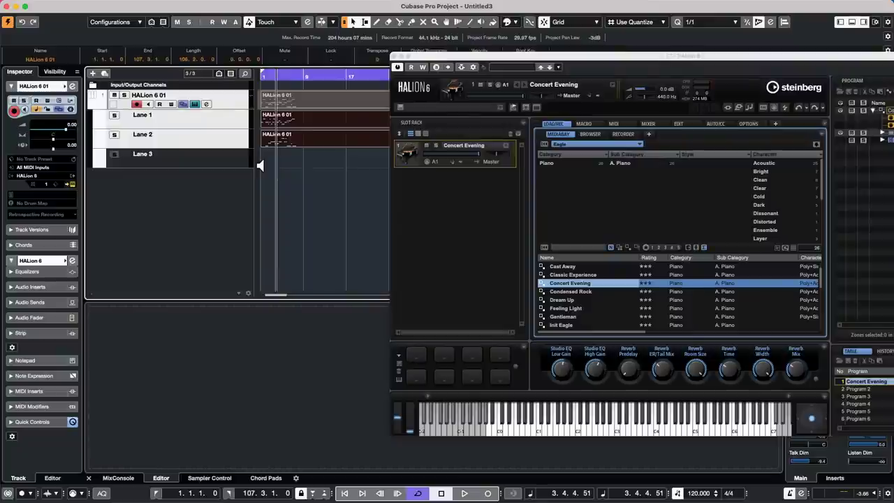
{"action": "key", "text": "super+r"}
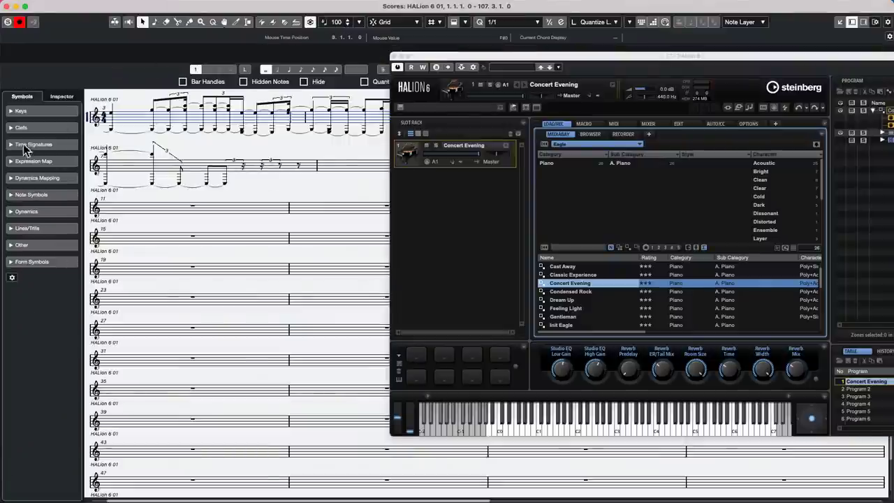
Reopen the recorded HALion parts in the Score Editor and set the HALion 6 01 staff to split mode.
{"action": "left_click", "coordinate": [6, 7]}
{"action": "left_click", "coordinate": [286, 163]}
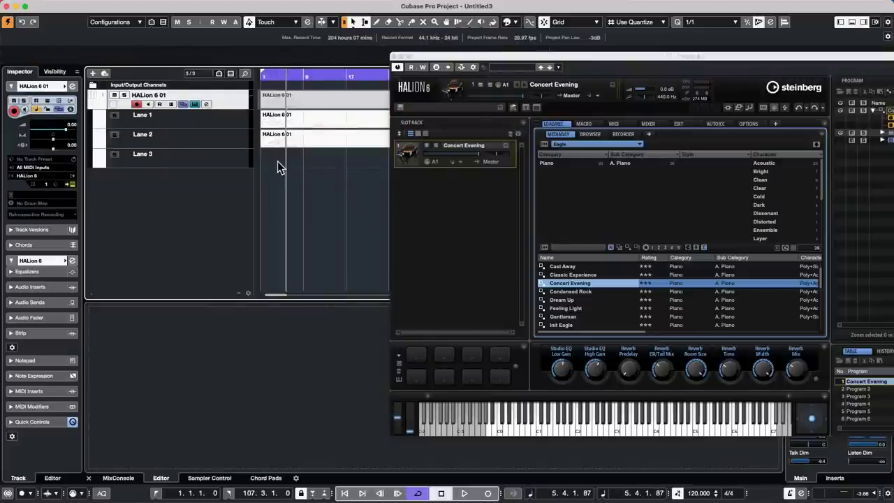
{"action": "left_click_drag", "start_coordinate": [278, 162], "coordinate": [287, 110]}
{"action": "key", "text": "super+r"}
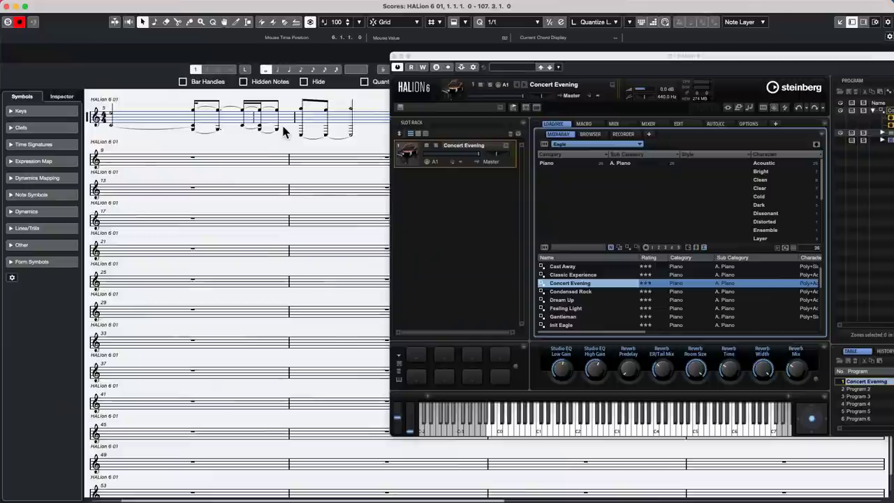
{"action": "double_click", "coordinate": [89, 123]}
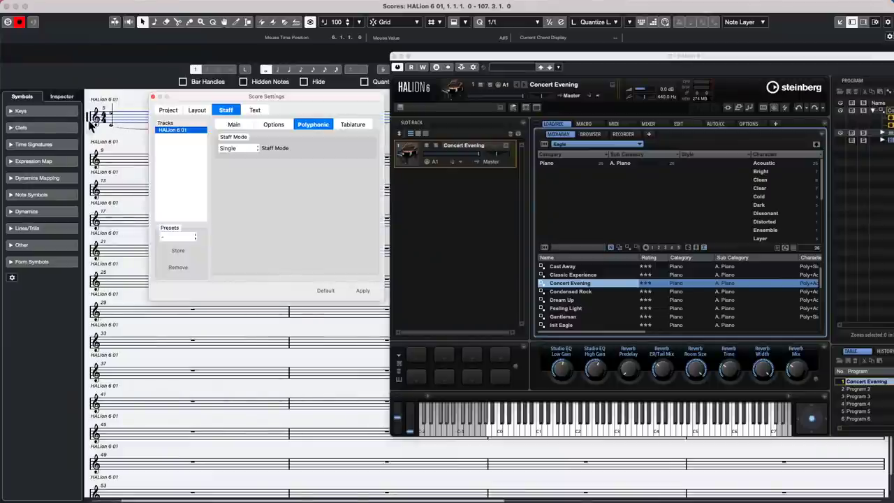
{"action": "left_click", "coordinate": [238, 148]}
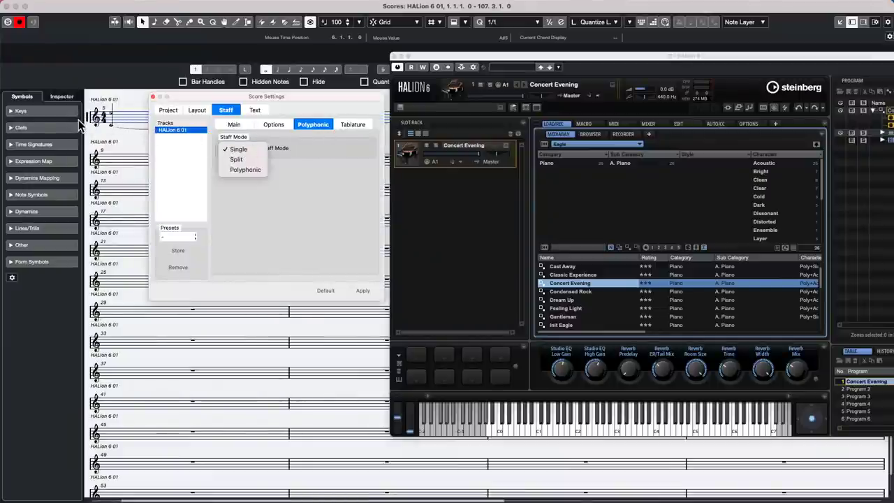
{"action": "left_click", "coordinate": [241, 160]}
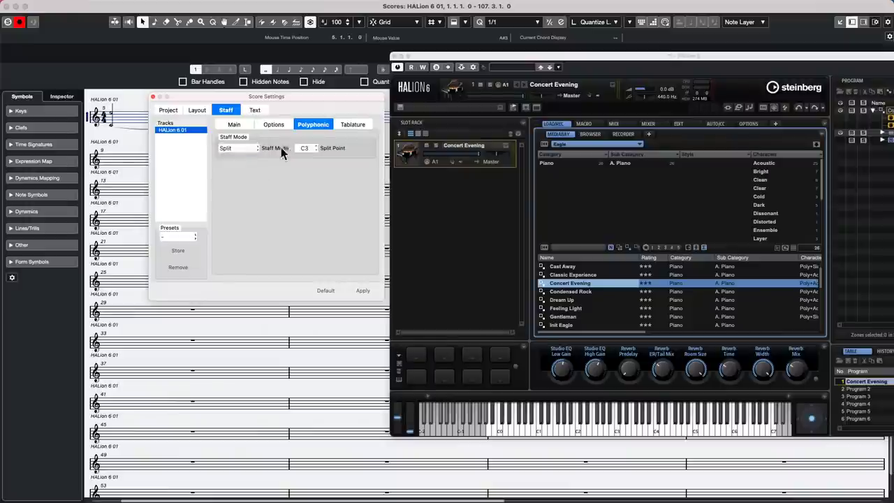
{"action": "left_click", "coordinate": [362, 290]}
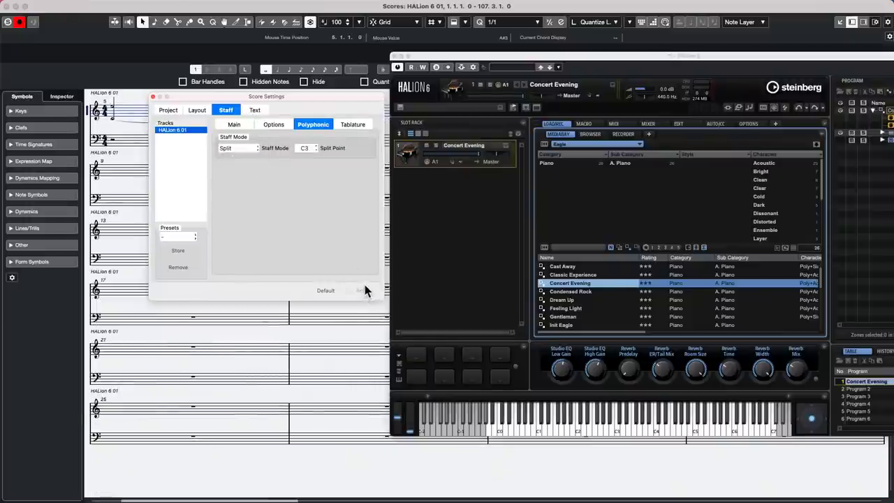
{"action": "left_click", "coordinate": [153, 97]}
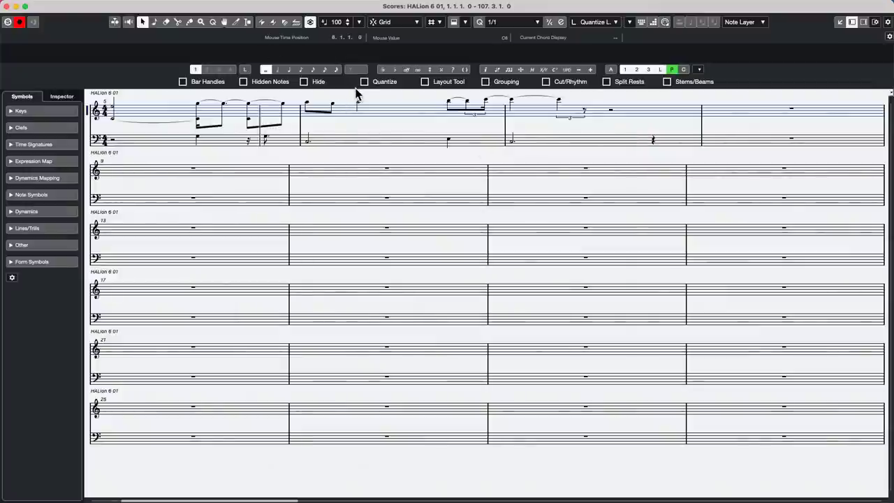
Lower all score notes from G4 to F4 and close the Score Editor.
{"action": "key", "text": "super+a"}
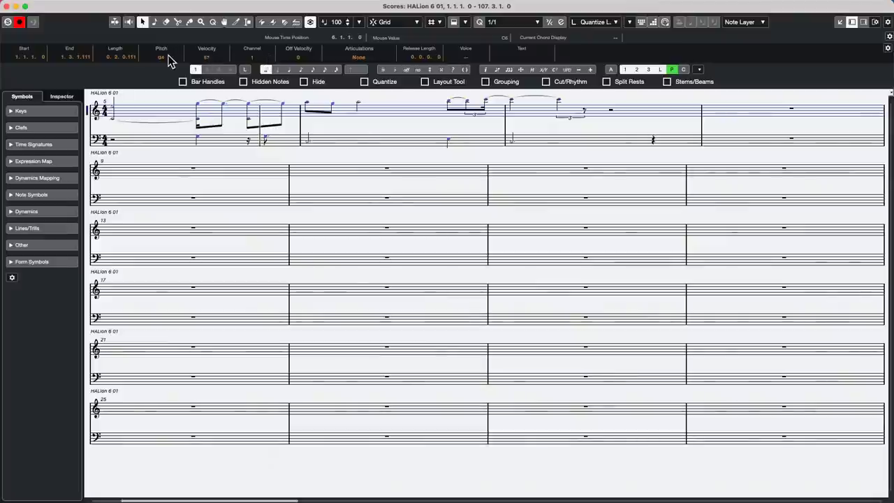
{"action": "scroll", "coordinate": [174, 60], "scroll_direction": "down", "scroll_amount": 2}
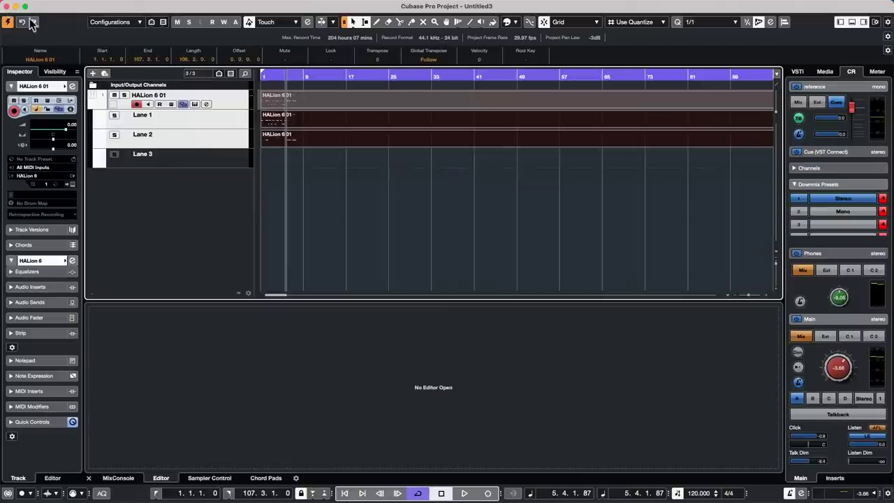
{"action": "left_click", "coordinate": [9, 6]}
Show the MIDI Record Modes popup with New Parts and Stacked cycle recording selected.
{"action": "left_click", "coordinate": [83, 493]}
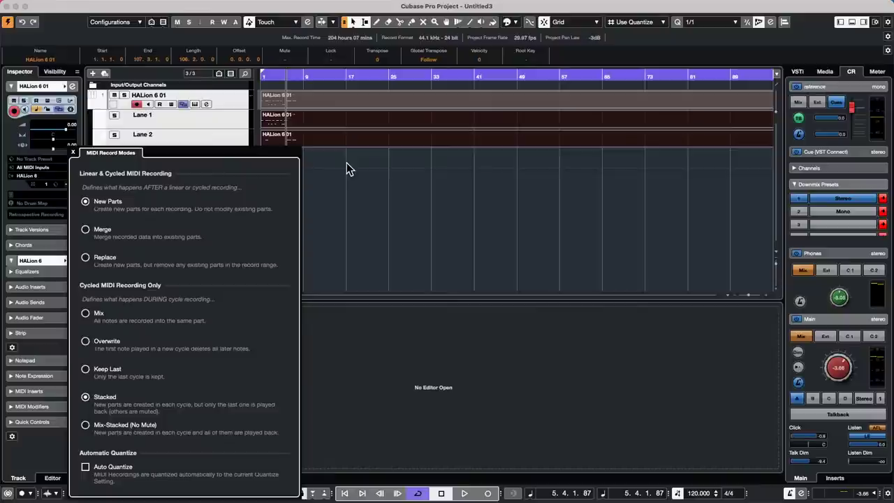
Close the record-mode popup, cancel adding an instrument track, and select Lane 1.
{"action": "left_click", "coordinate": [412, 185]}
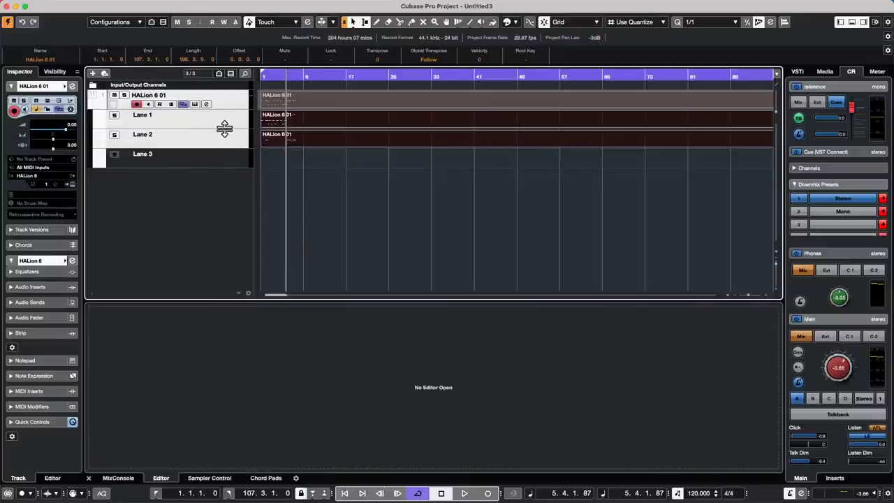
{"action": "right_click", "coordinate": [207, 198]}
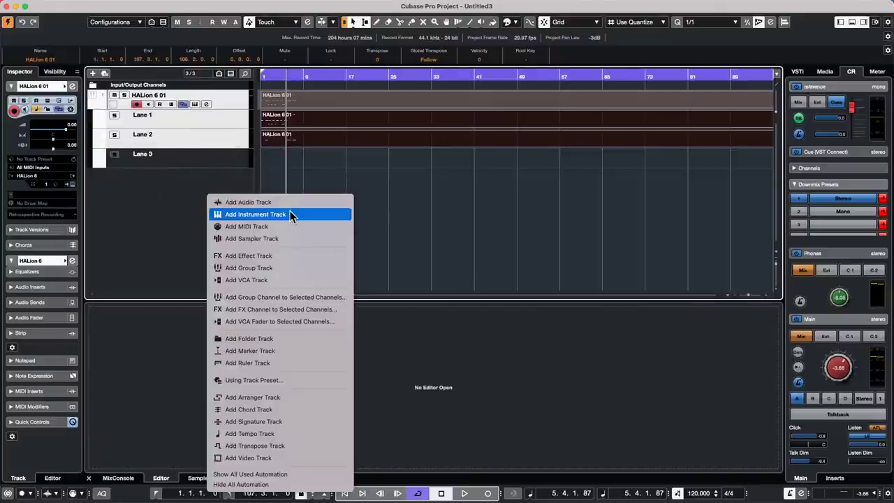
{"action": "left_click", "coordinate": [294, 213]}
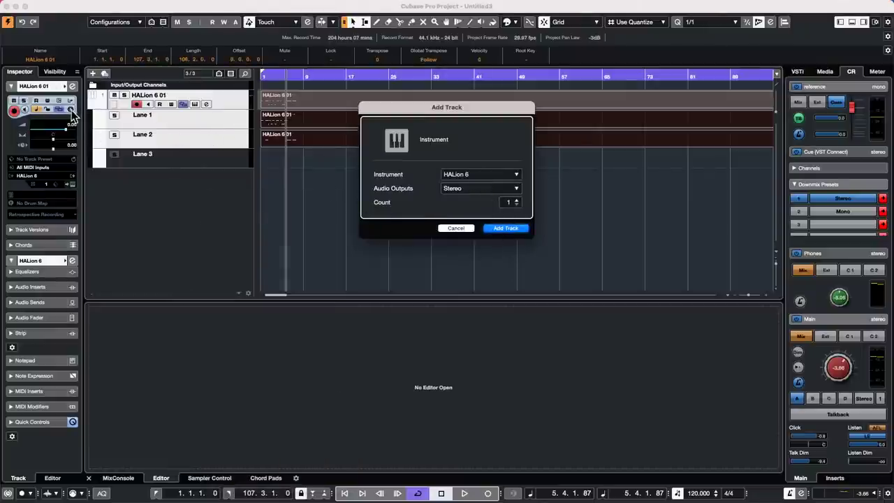
{"action": "left_click", "coordinate": [458, 228]}
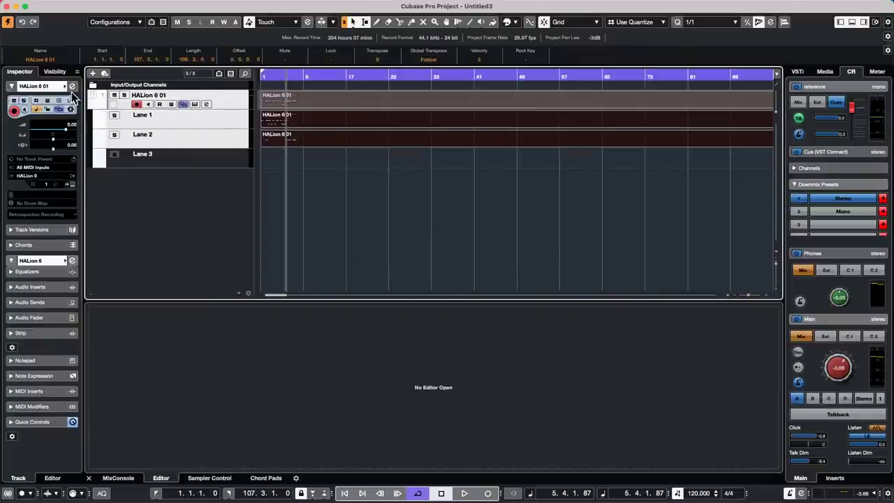
{"action": "left_click", "coordinate": [196, 111]}
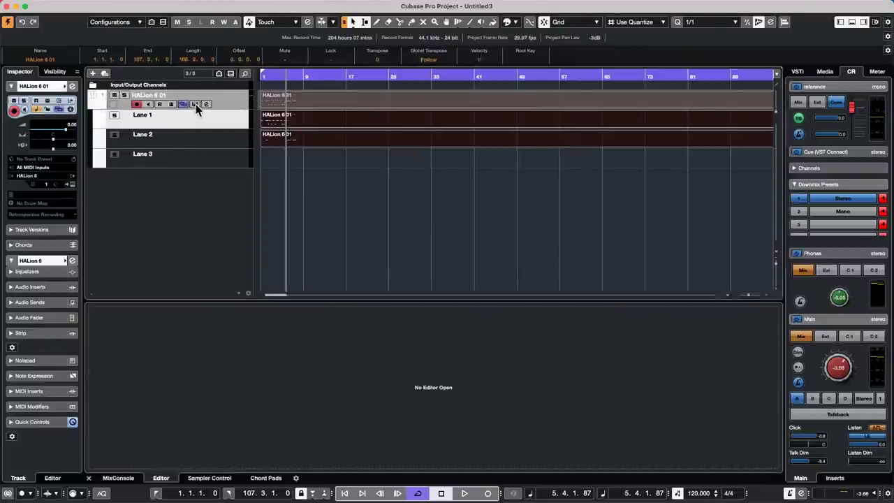
Open the HALion 6 instrument window for the HALion 6 01 track.
{"action": "left_click", "coordinate": [196, 104]}
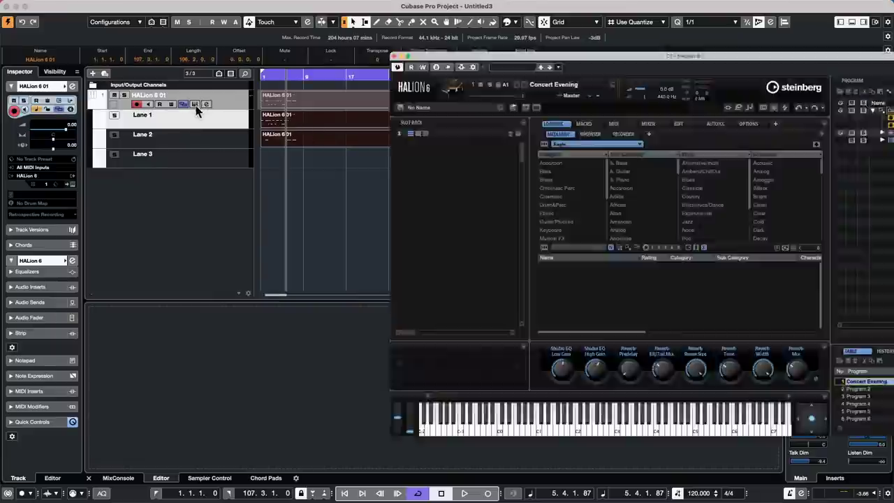
{"action": "left_click", "coordinate": [196, 105]}
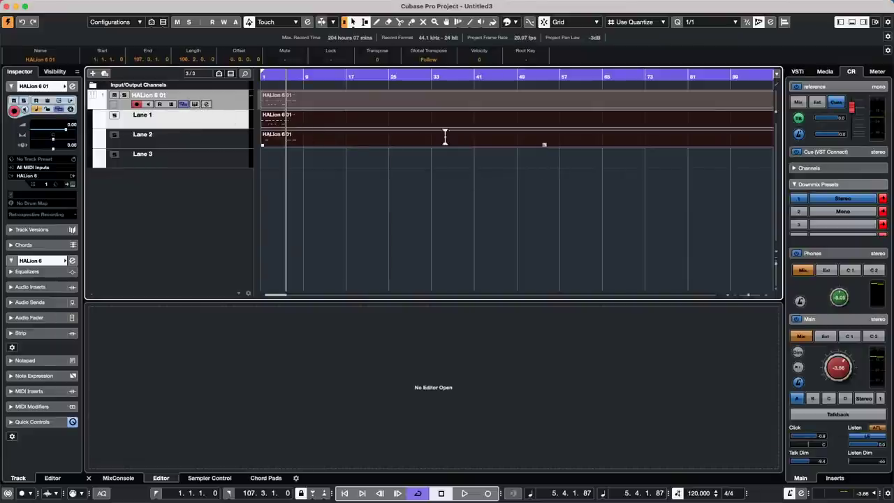
{"action": "left_click", "coordinate": [195, 105]}
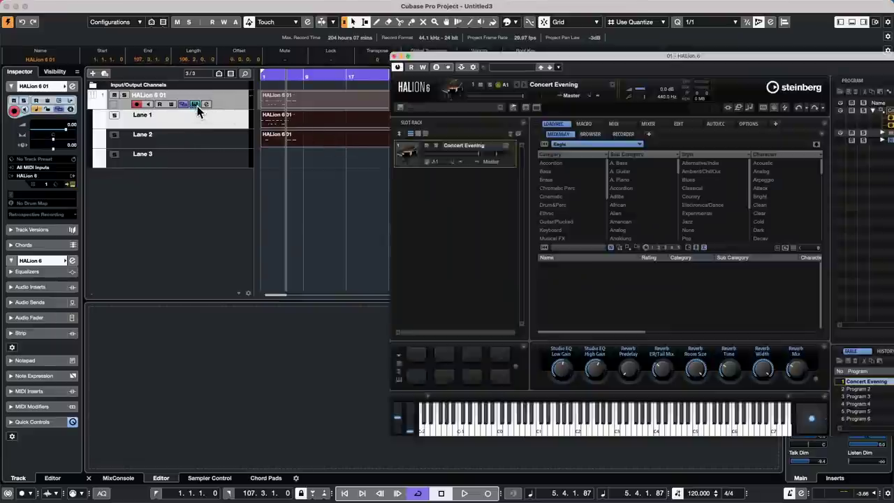
{"action": "left_click", "coordinate": [197, 105]}
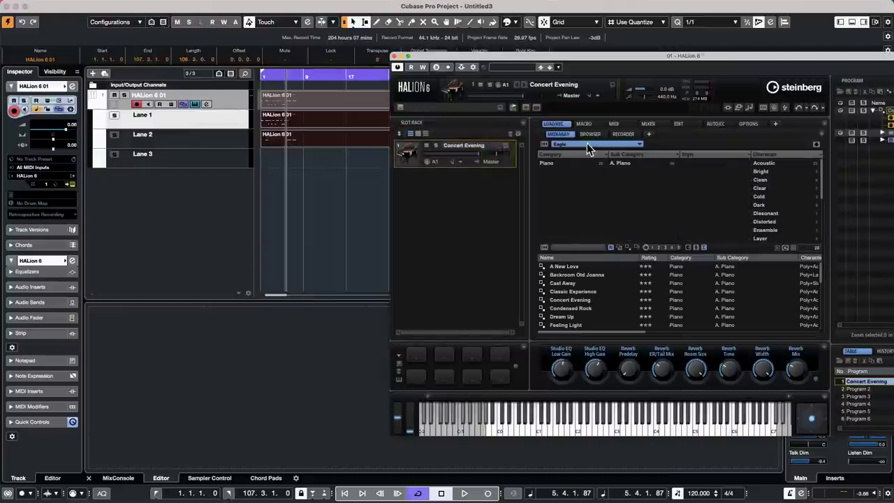
Load Cymbal Large Combi Key and Bass Clarinet Combi from HALion Symphonic Orchestra and show the macro page.
{"action": "left_click", "coordinate": [587, 145]}
{"action": "scroll", "coordinate": [697, 252], "scroll_direction": "down", "scroll_amount": 1}
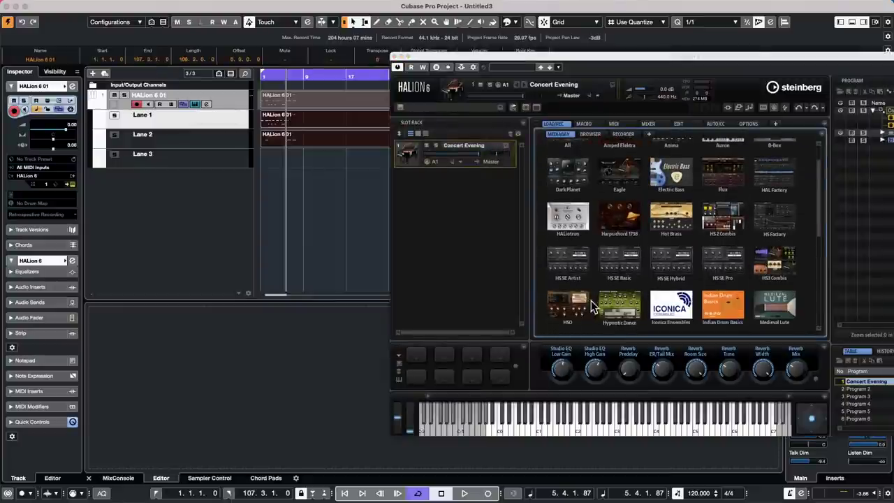
{"action": "left_click", "coordinate": [582, 307]}
{"action": "left_click_drag", "start_coordinate": [605, 309], "coordinate": [443, 223]}
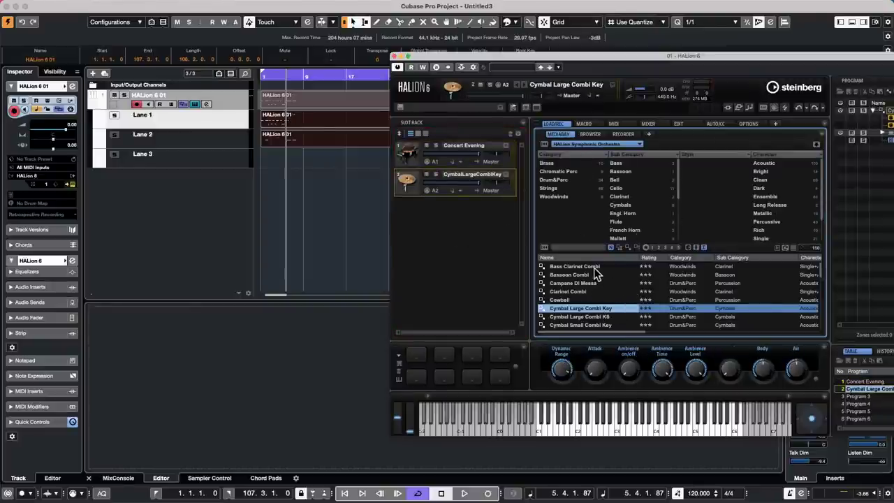
{"action": "left_click_drag", "start_coordinate": [595, 268], "coordinate": [457, 177]}
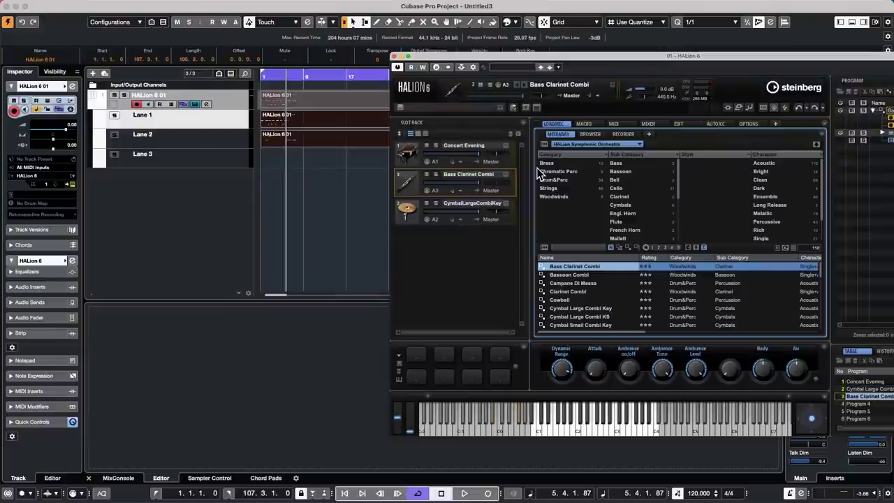
{"action": "left_click", "coordinate": [585, 124]}
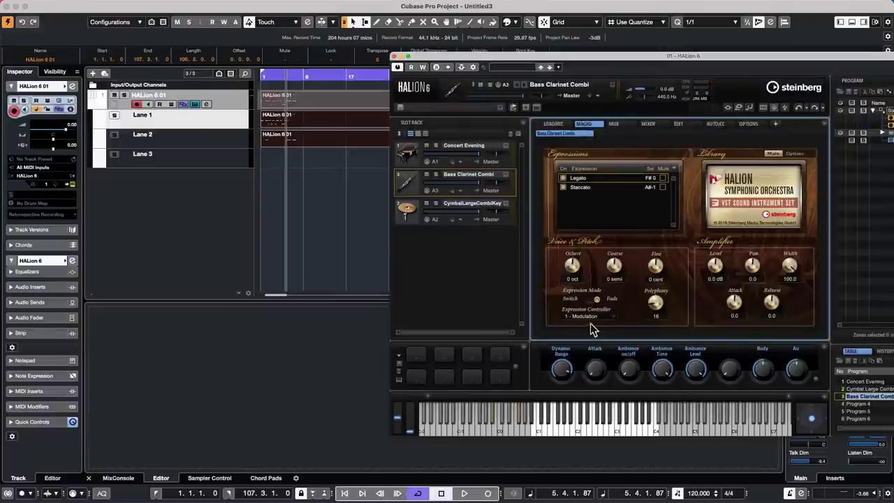
Check Bass Clarinet Combi's expression controllers, keep 1 - Modulation, and return to the preset browser.
{"action": "left_click", "coordinate": [603, 315]}
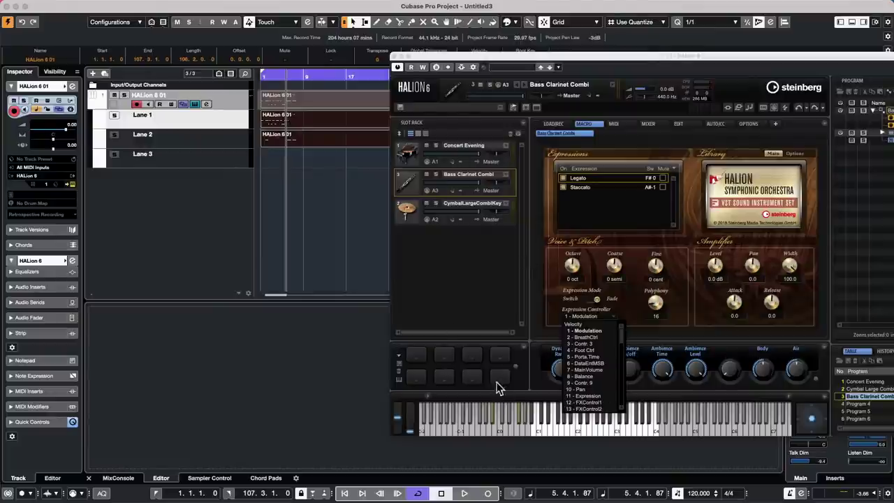
{"action": "left_click", "coordinate": [489, 290]}
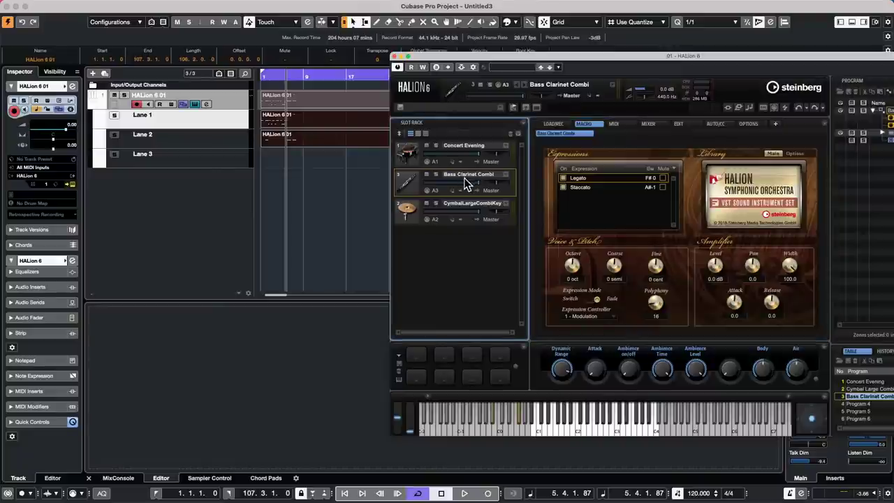
{"action": "left_click", "coordinate": [578, 129]}
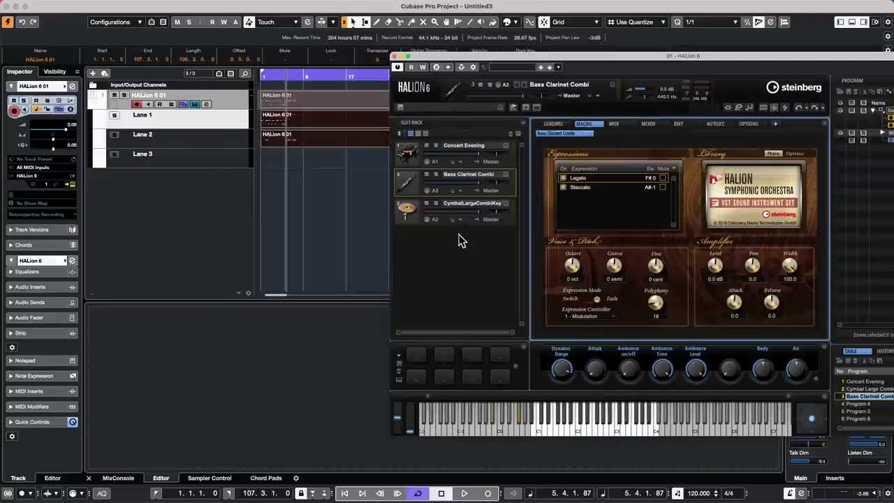
{"action": "left_click", "coordinate": [459, 242]}
{"action": "left_click", "coordinate": [565, 123]}
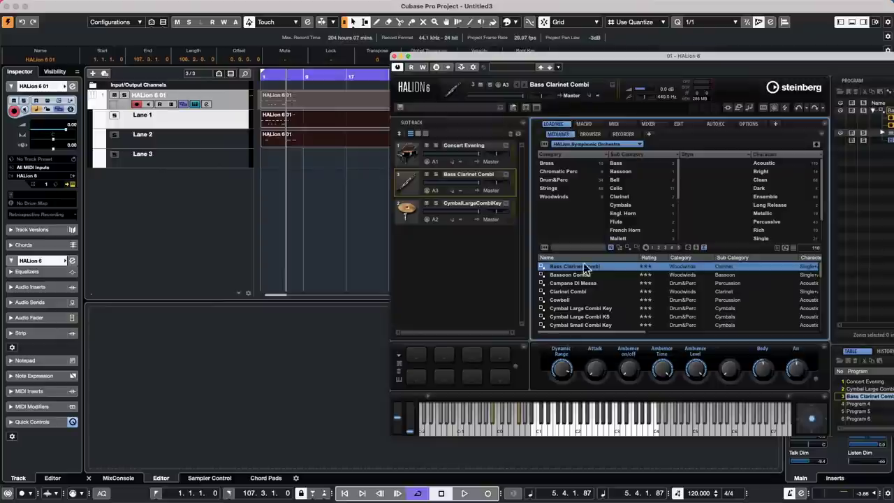
Load Trumpet Combi into a new slot and play several notes with the mod wheel at maximum.
{"action": "scroll", "coordinate": [595, 291], "scroll_direction": "down", "scroll_amount": 15}
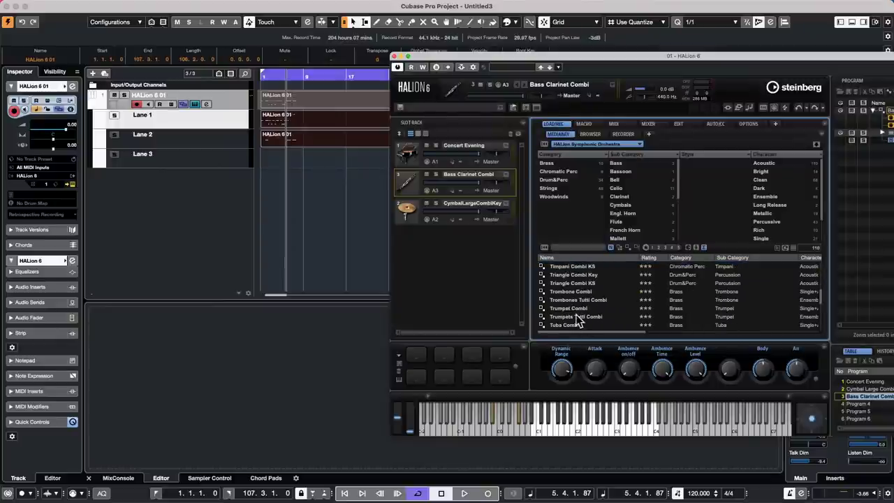
{"action": "left_click", "coordinate": [580, 309]}
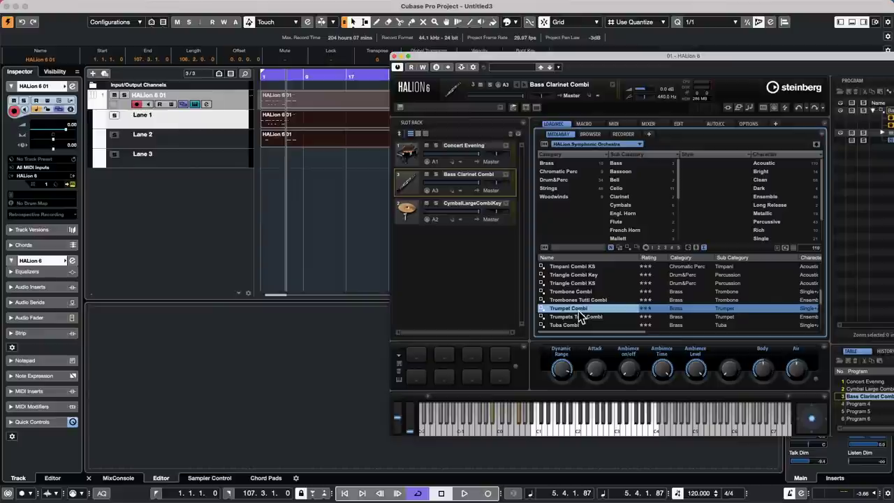
{"action": "left_click_drag", "start_coordinate": [579, 317], "coordinate": [435, 268]}
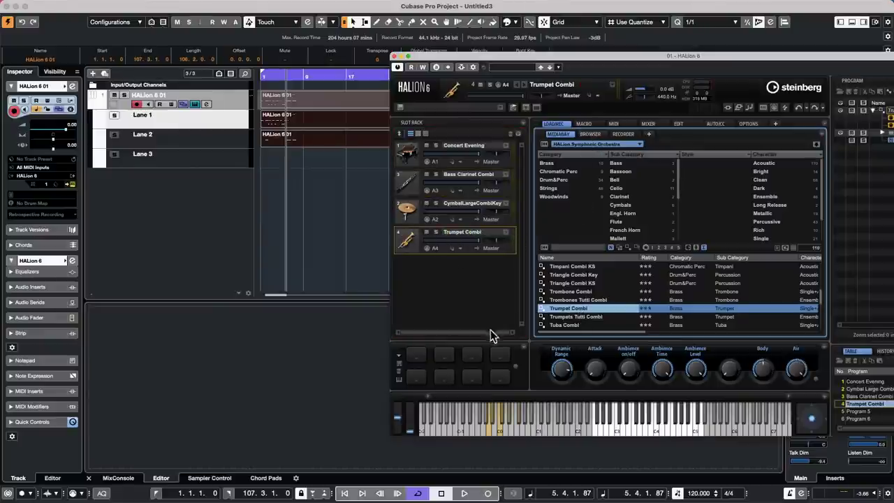
{"action": "left_click", "coordinate": [489, 430]}
{"action": "left_click", "coordinate": [642, 429]}
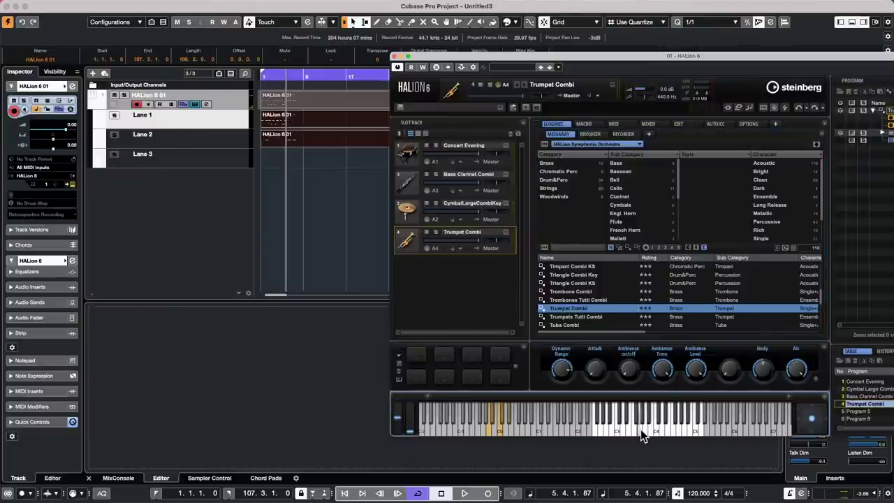
{"action": "left_click_drag", "start_coordinate": [411, 431], "coordinate": [410, 395]}
{"action": "left_click", "coordinate": [624, 425]}
{"action": "left_click", "coordinate": [641, 431]}
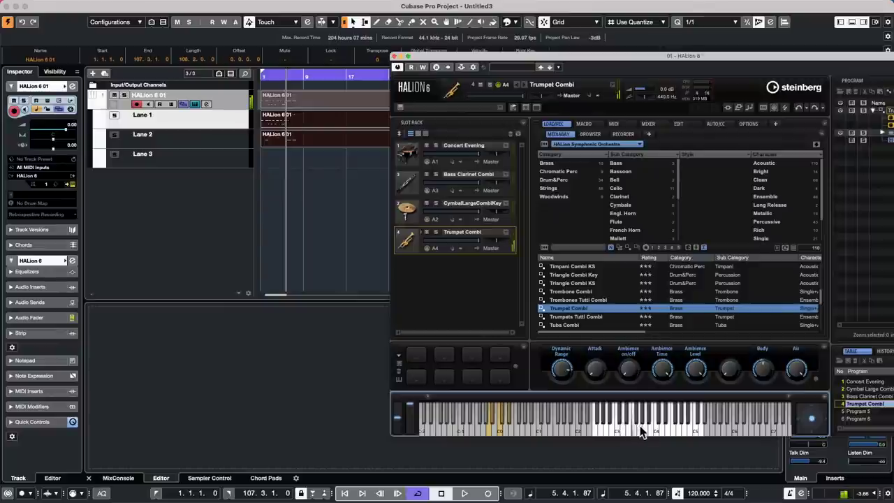
{"action": "left_click", "coordinate": [677, 426]}
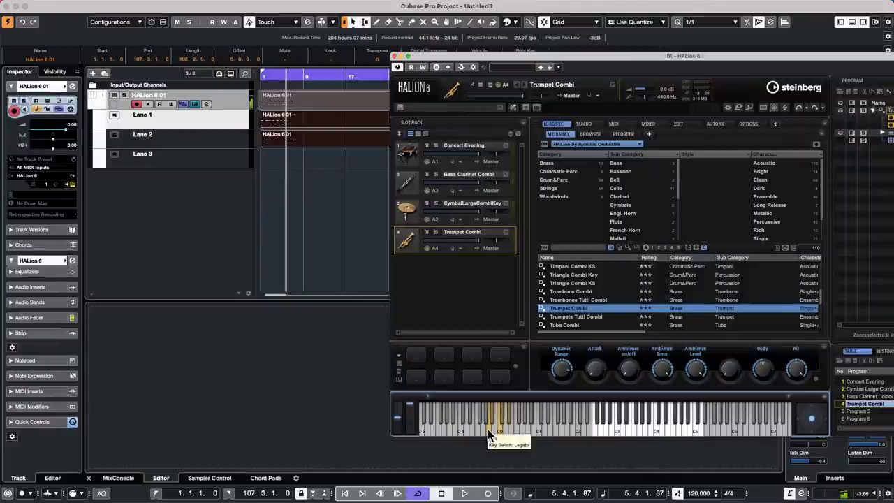
{"action": "left_click", "coordinate": [664, 426]}
{"action": "left_click", "coordinate": [624, 428]}
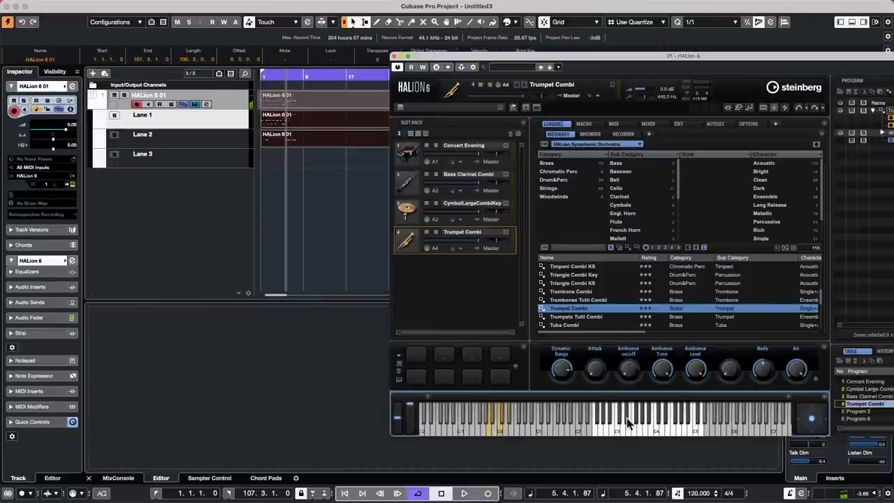
{"action": "left_click", "coordinate": [643, 422]}
{"action": "left_click", "coordinate": [632, 431]}
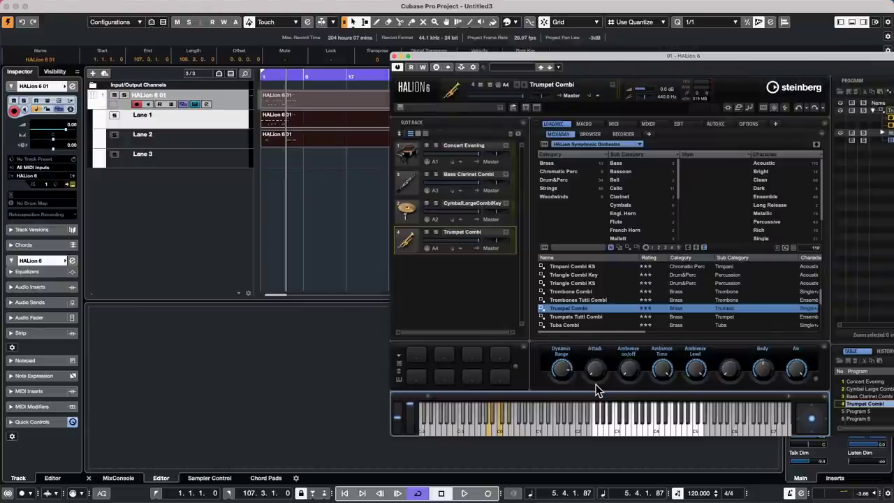
Load Violoncelli B Combi into the fifth slot and play several notes with full modulation.
{"action": "scroll", "coordinate": [585, 307], "scroll_direction": "up", "scroll_amount": 5}
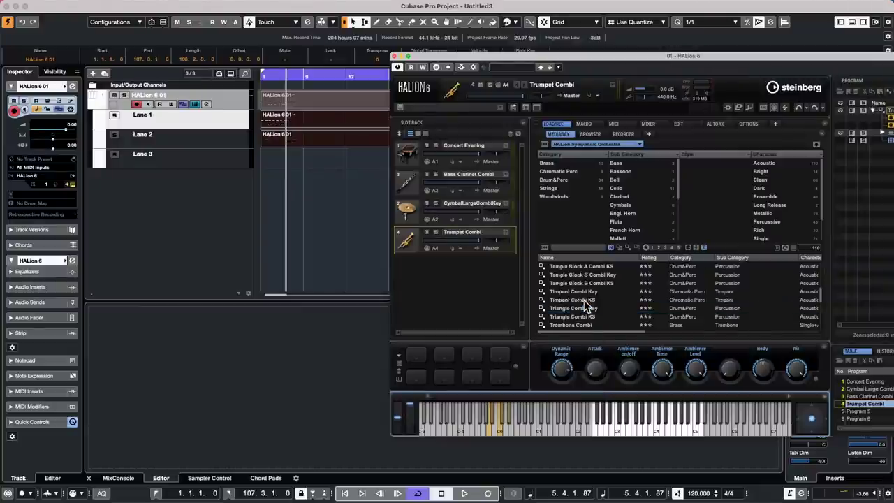
{"action": "scroll", "coordinate": [586, 307], "scroll_direction": "down", "scroll_amount": 5}
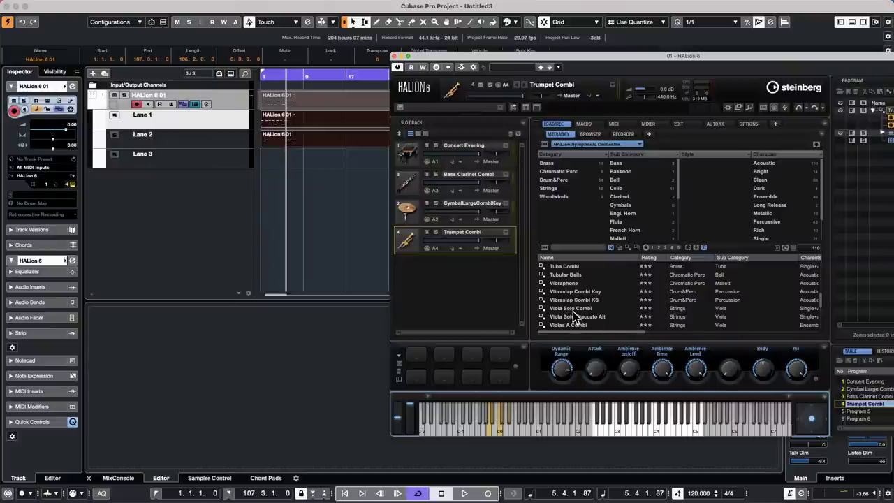
{"action": "scroll", "coordinate": [573, 316], "scroll_direction": "down", "scroll_amount": 1}
{"action": "scroll", "coordinate": [578, 310], "scroll_direction": "down", "scroll_amount": 8}
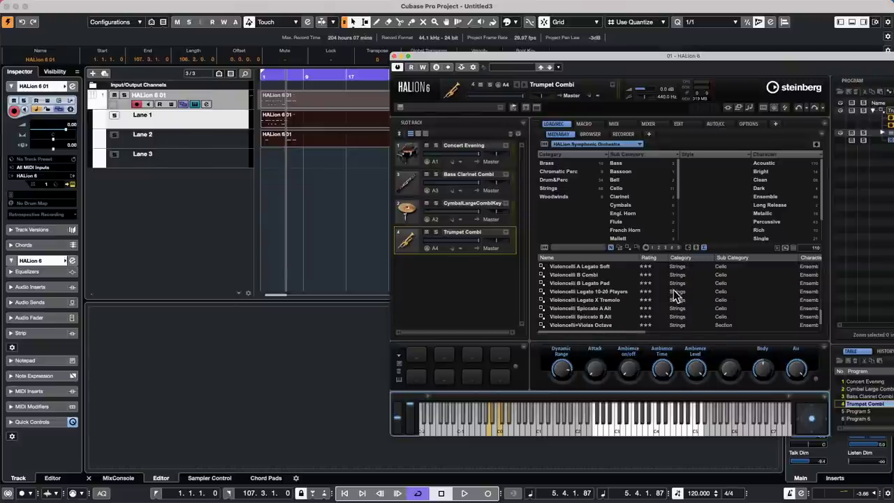
{"action": "left_click_drag", "start_coordinate": [598, 276], "coordinate": [427, 271]}
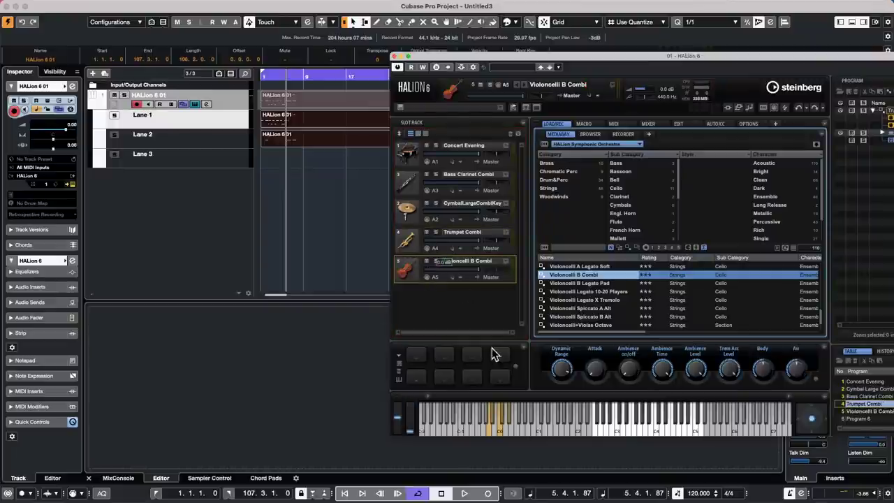
{"action": "left_click", "coordinate": [630, 431]}
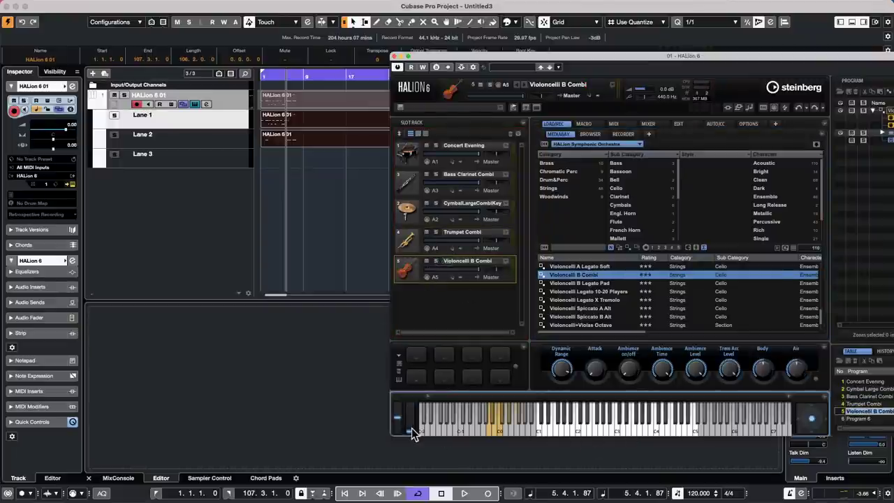
{"action": "left_click_drag", "start_coordinate": [411, 429], "coordinate": [420, 373]}
{"action": "left_click", "coordinate": [633, 429]}
{"action": "left_click", "coordinate": [603, 431]}
{"action": "left_click", "coordinate": [541, 428]}
{"action": "left_click", "coordinate": [491, 432]}
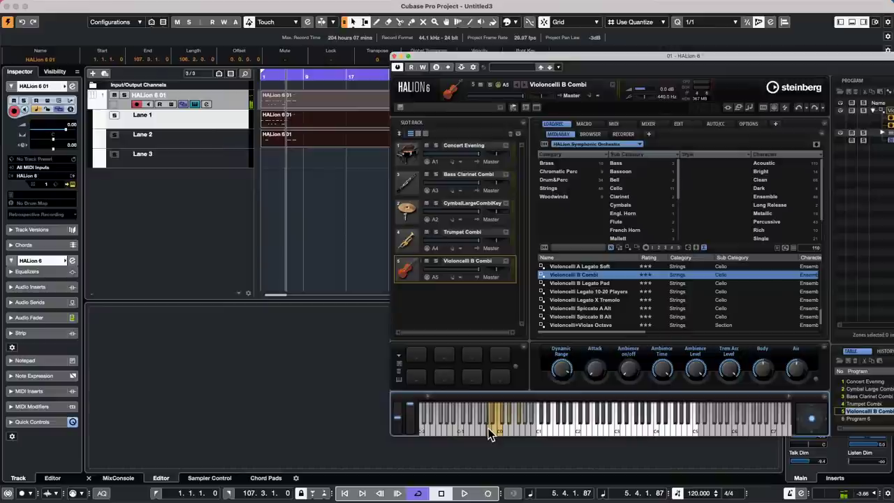
{"action": "left_click", "coordinate": [592, 435]}
Audition the cello's Trills HT, Tremolo and Pizzicato Tight expressions from the MACRO page.
{"action": "left_click", "coordinate": [591, 124]}
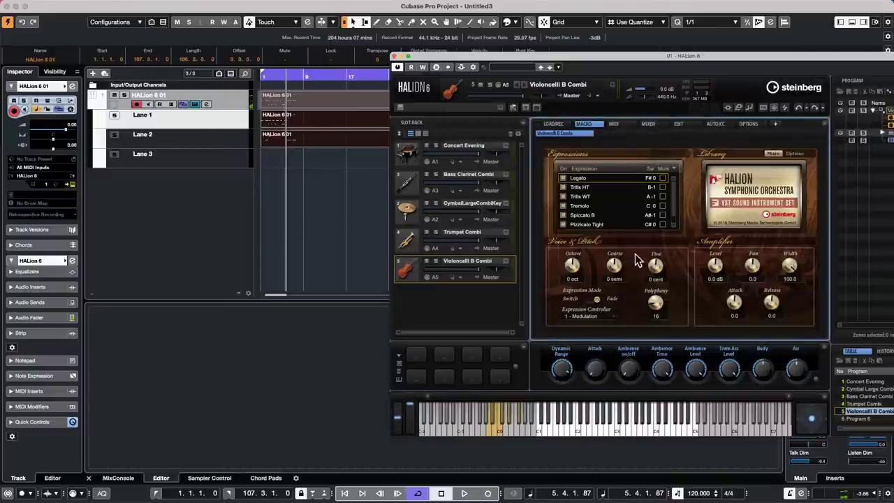
{"action": "left_click", "coordinate": [580, 189]}
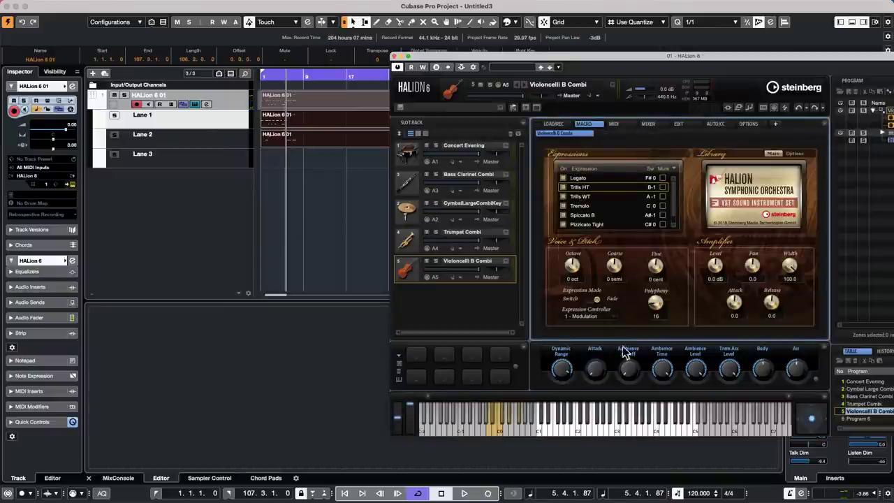
{"action": "left_click", "coordinate": [585, 427]}
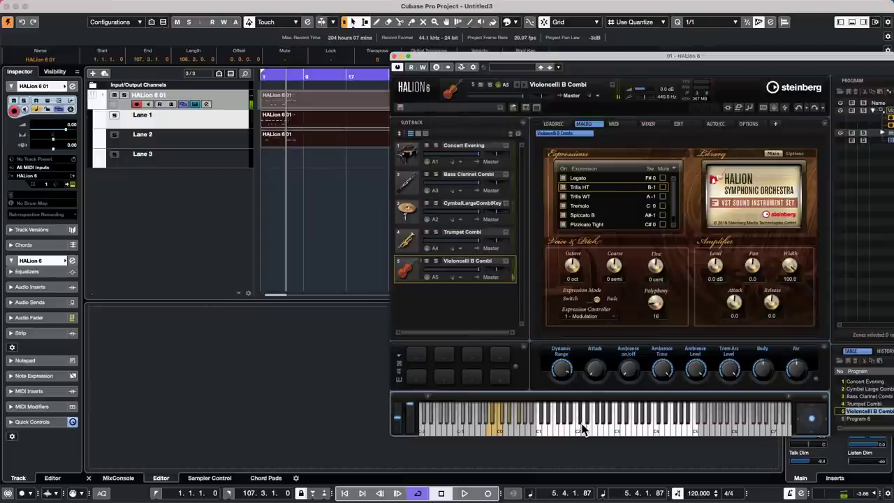
{"action": "left_click", "coordinate": [585, 207]}
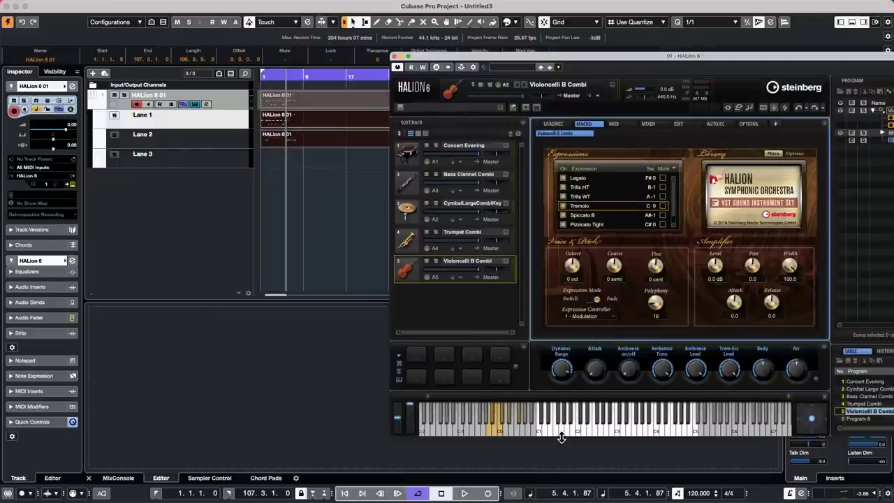
{"action": "left_click", "coordinate": [595, 432]}
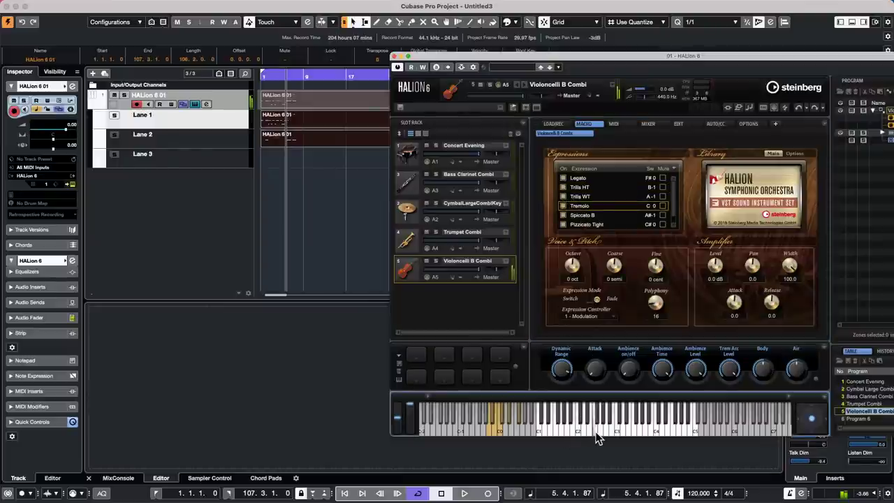
{"action": "left_click", "coordinate": [602, 224]}
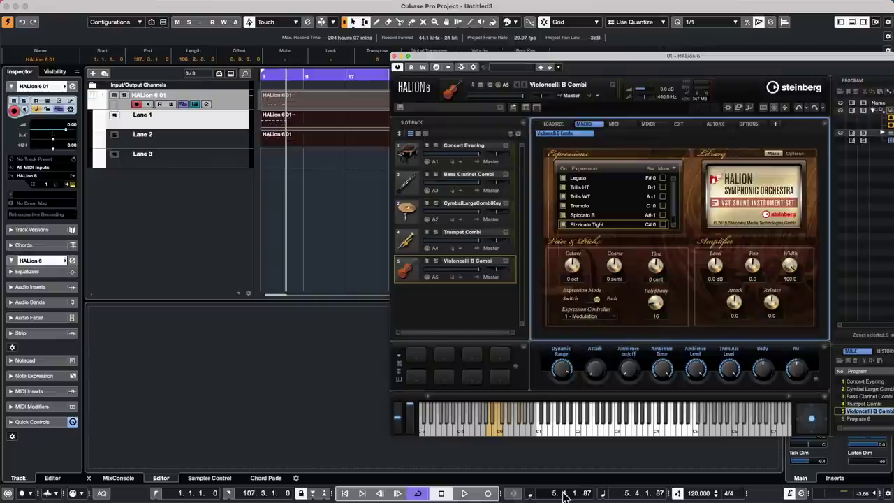
Close HALion and shorten the selected HALion parts to end near bar 23.
{"action": "left_click", "coordinate": [393, 56]}
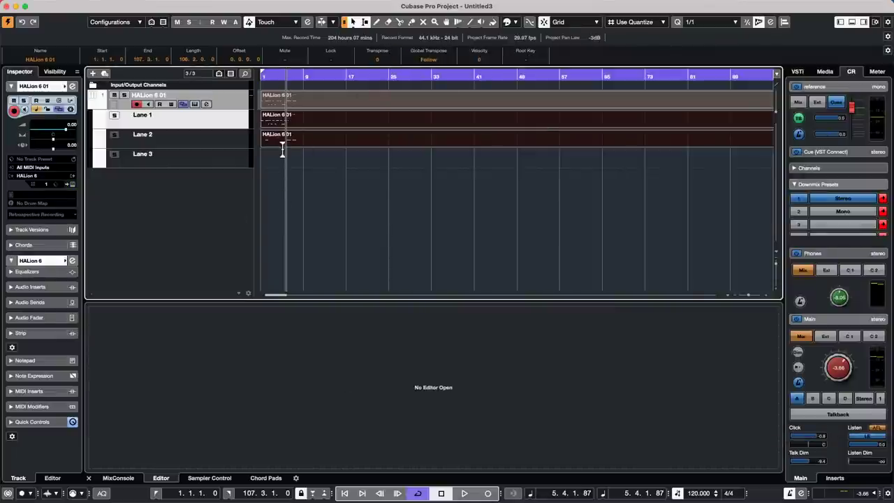
{"action": "left_click", "coordinate": [280, 77]}
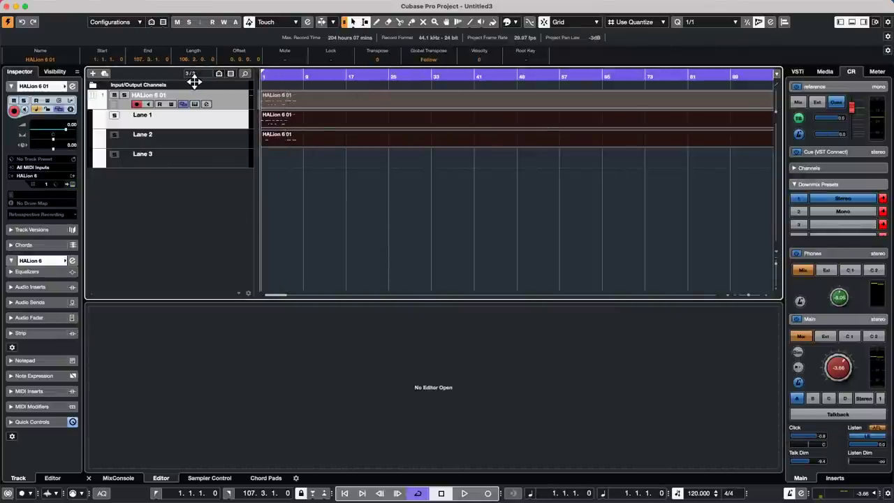
{"action": "left_click_drag", "start_coordinate": [309, 73], "coordinate": [322, 115]}
{"action": "left_click_drag", "start_coordinate": [443, 104], "coordinate": [392, 142]}
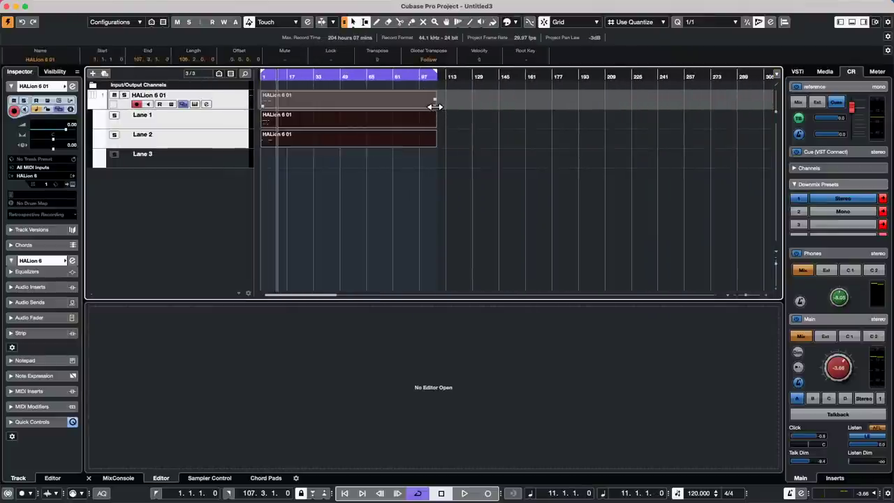
{"action": "left_click_drag", "start_coordinate": [434, 104], "coordinate": [299, 105]}
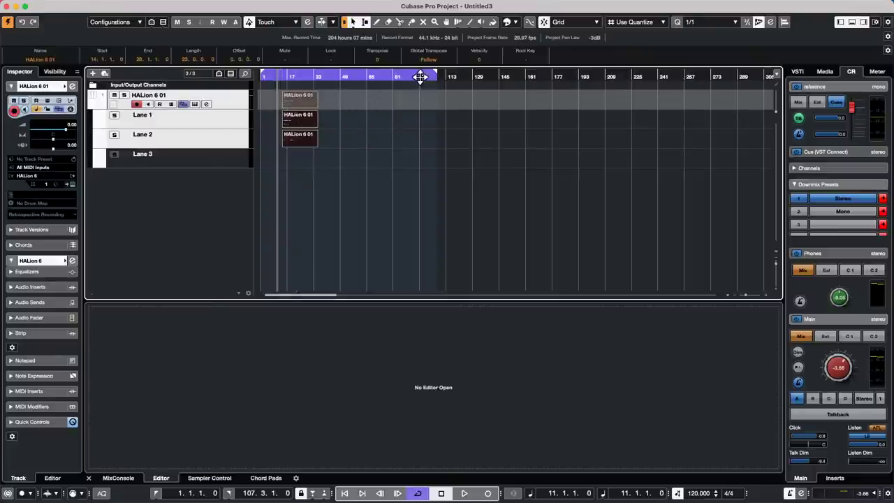
Move the HALion parts to start at bar 5 and end the cycle range at bar 16.
{"action": "left_click_drag", "start_coordinate": [437, 77], "coordinate": [337, 81]}
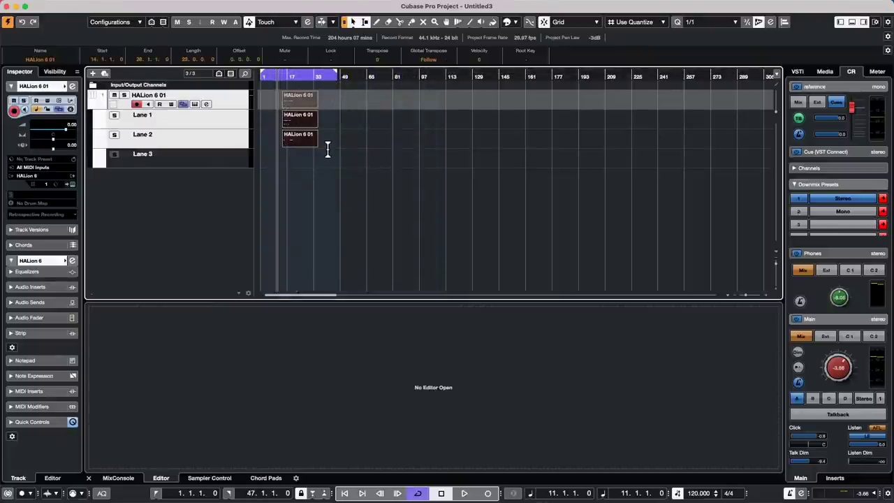
{"action": "left_click", "coordinate": [269, 79]}
{"action": "left_click_drag", "start_coordinate": [266, 75], "coordinate": [239, 74]}
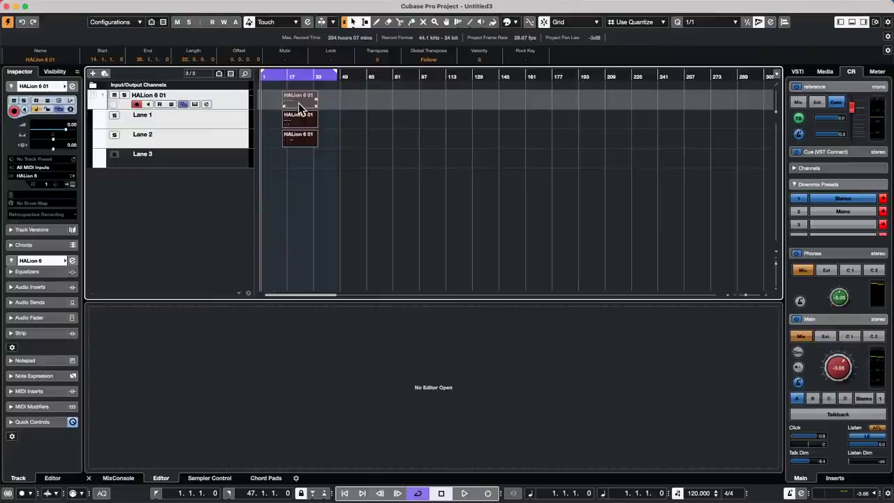
{"action": "left_click_drag", "start_coordinate": [299, 100], "coordinate": [249, 109]}
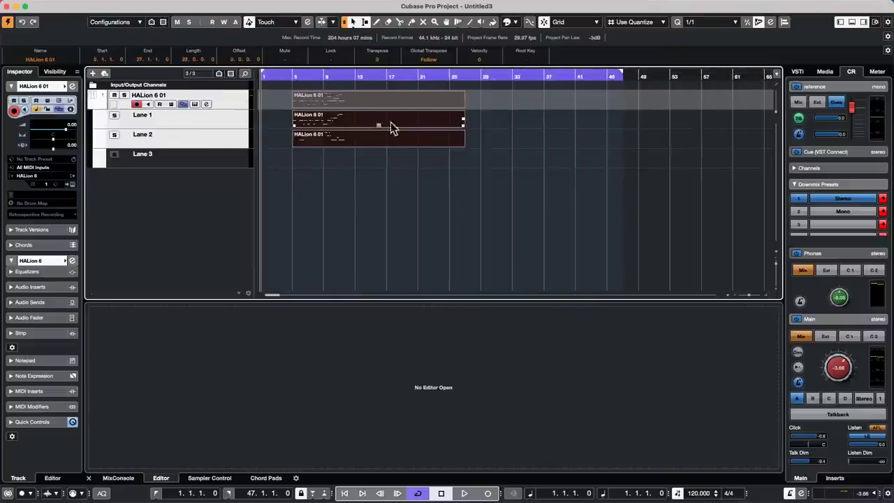
{"action": "left_click", "coordinate": [621, 75]}
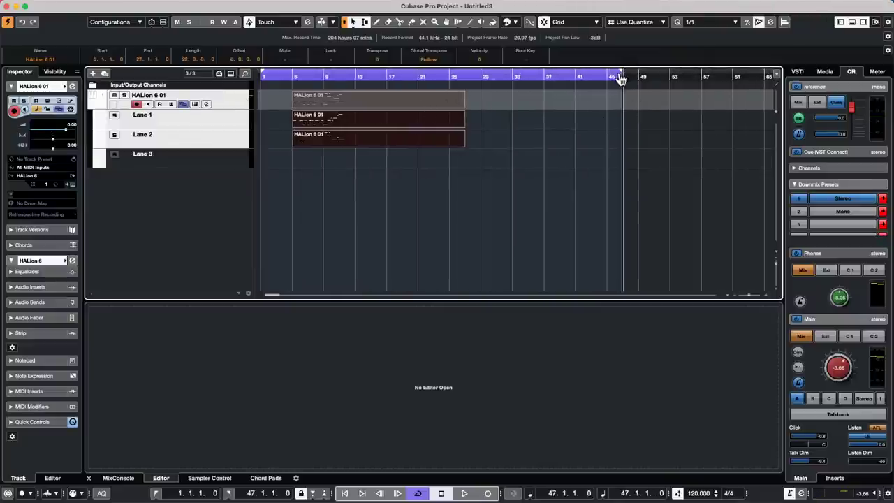
{"action": "left_click_drag", "start_coordinate": [623, 79], "coordinate": [378, 80]}
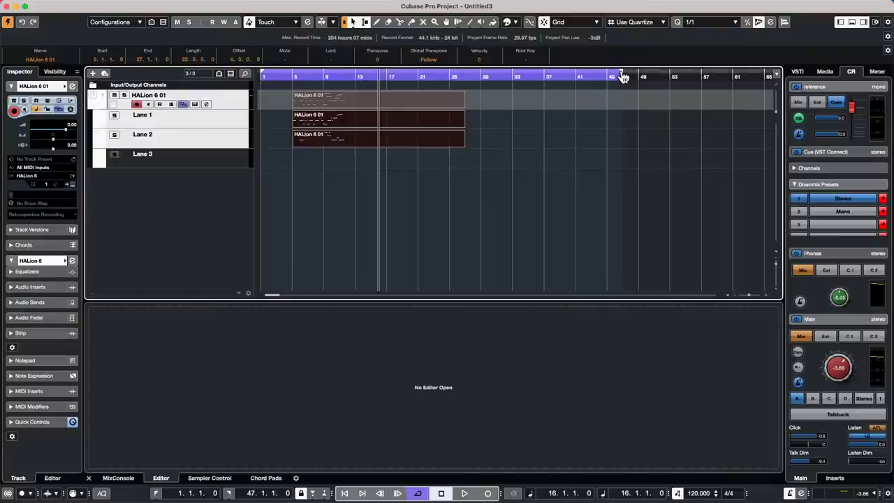
{"action": "left_click_drag", "start_coordinate": [620, 77], "coordinate": [389, 84]}
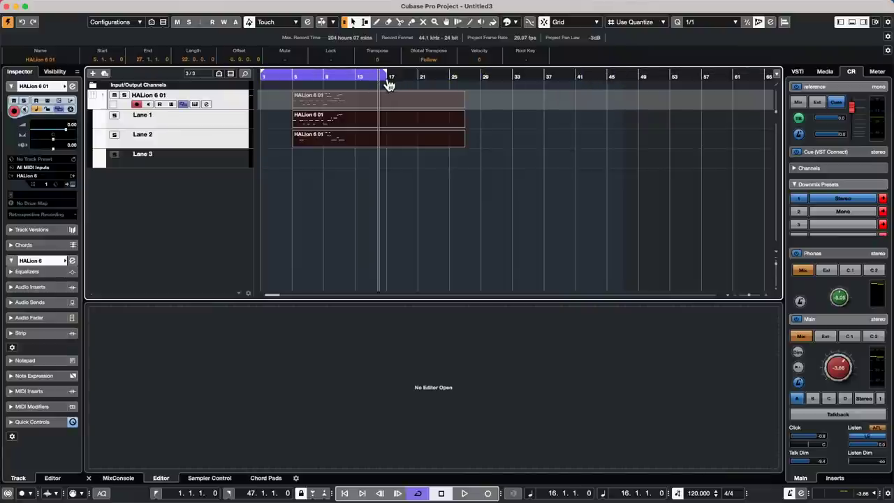
Open Export Audio Mixdown and name the file 'silencee before and after'.
{"action": "left_click", "coordinate": [62, 7]}
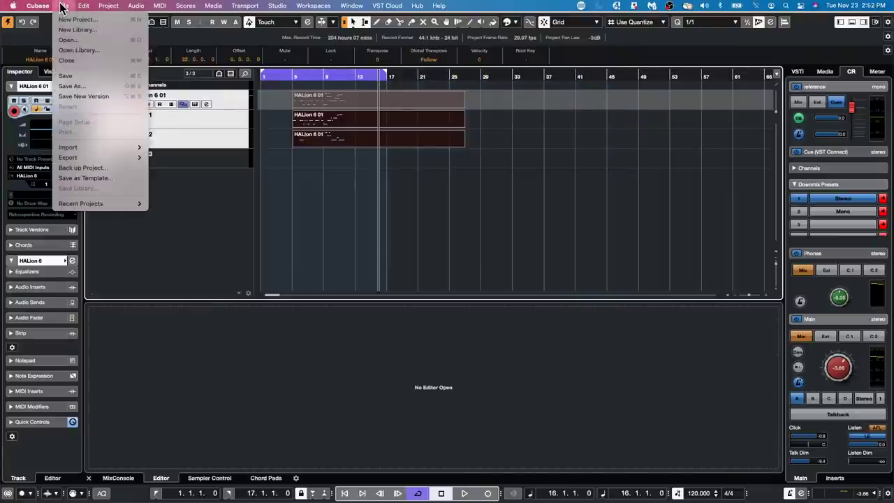
{"action": "mouse_move", "coordinate": [114, 158]}
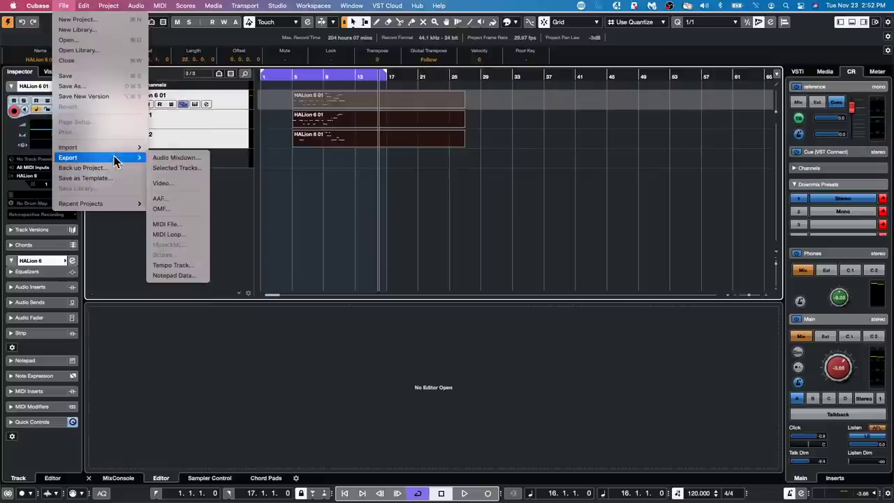
{"action": "left_click", "coordinate": [178, 158]}
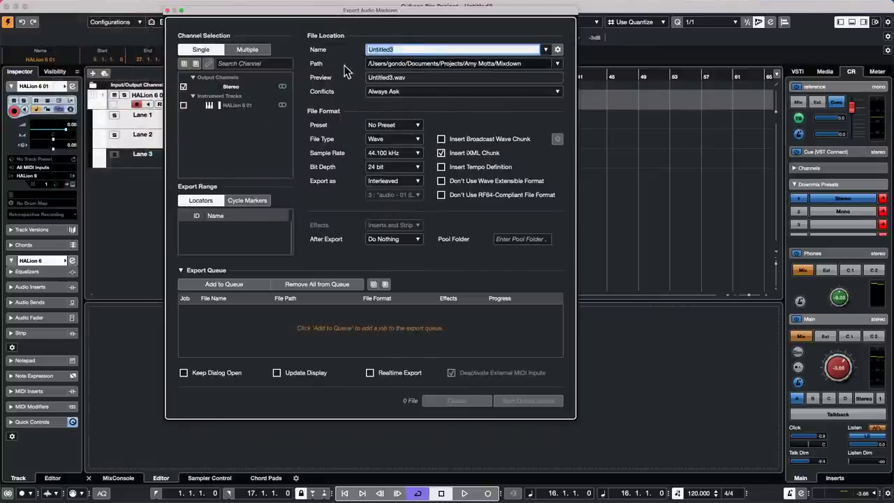
{"action": "left_click", "coordinate": [393, 77]}
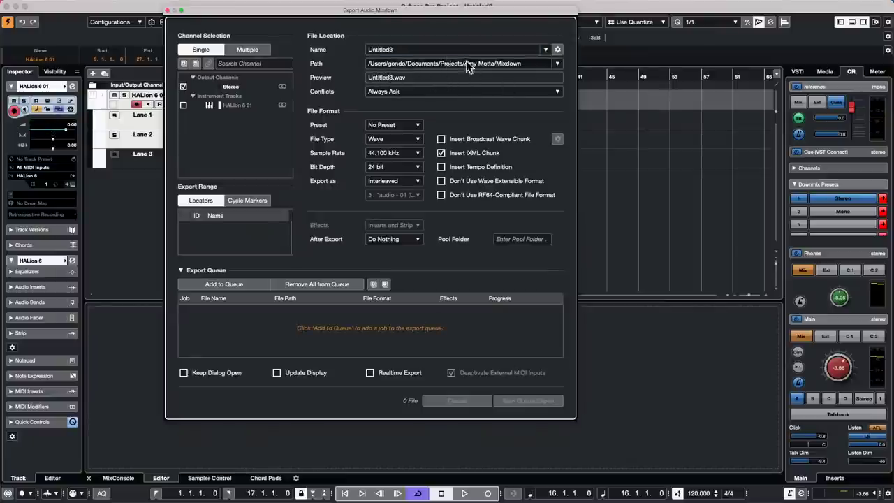
{"action": "left_click", "coordinate": [413, 49]}
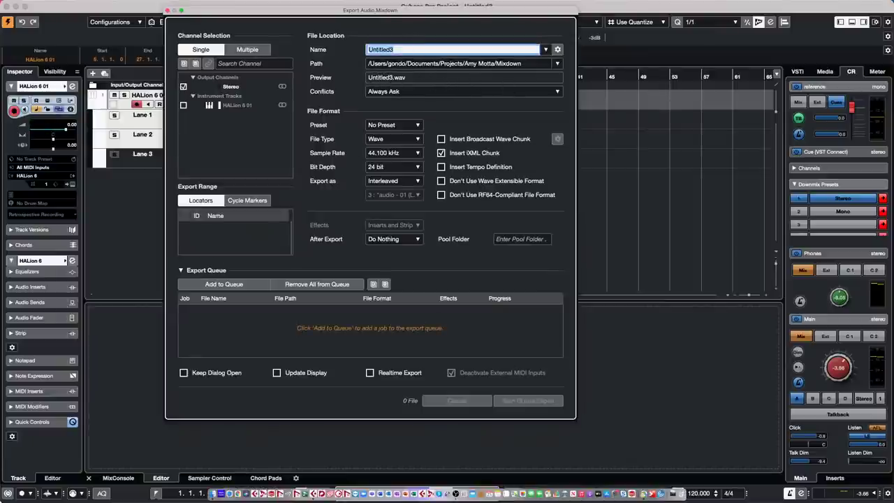
{"action": "type", "text": "silenc"}
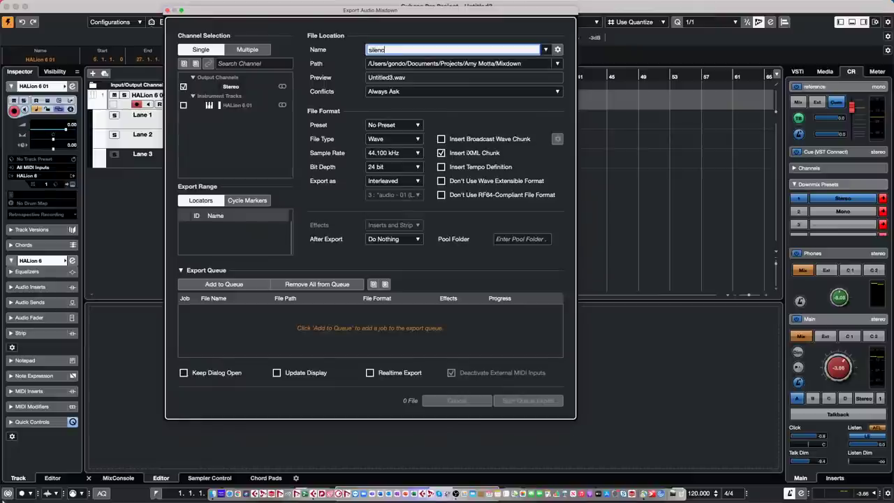
{"action": "type", "text": "ee before and after"}
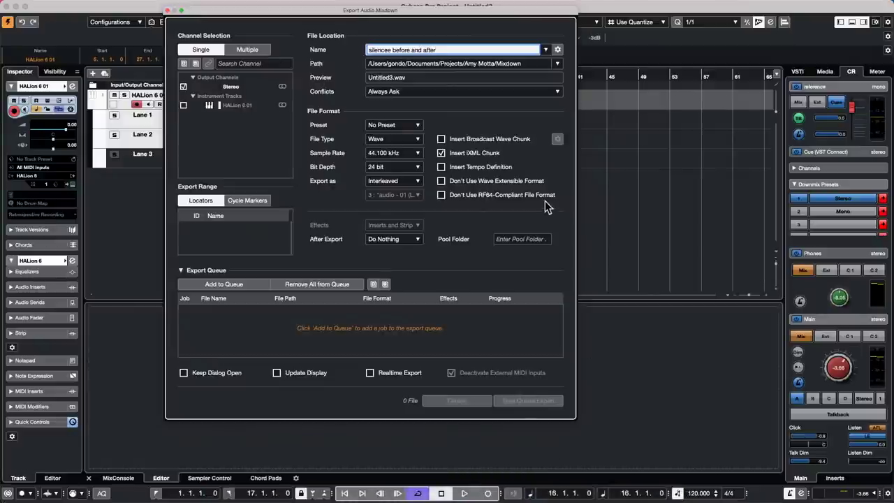
Set the Desktop as the export location and render the 24-bit 44.1 kHz Wave mixdown.
{"action": "left_click", "coordinate": [485, 64]}
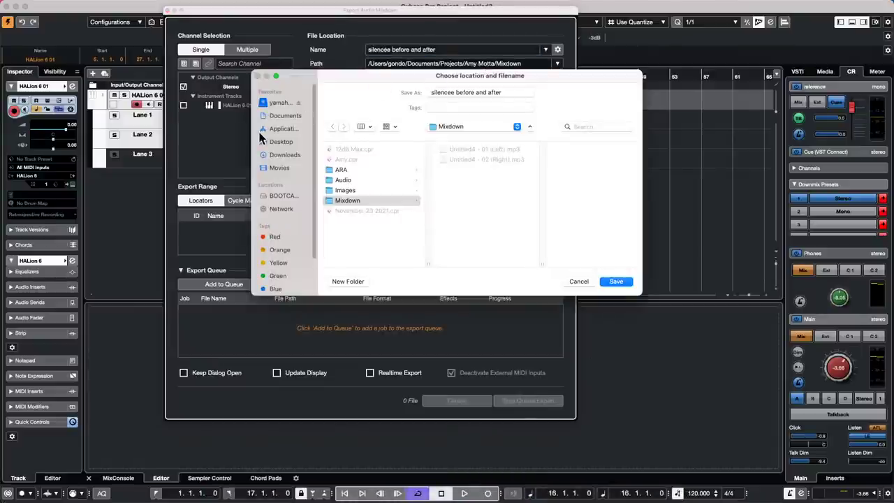
{"action": "left_click", "coordinate": [283, 141]}
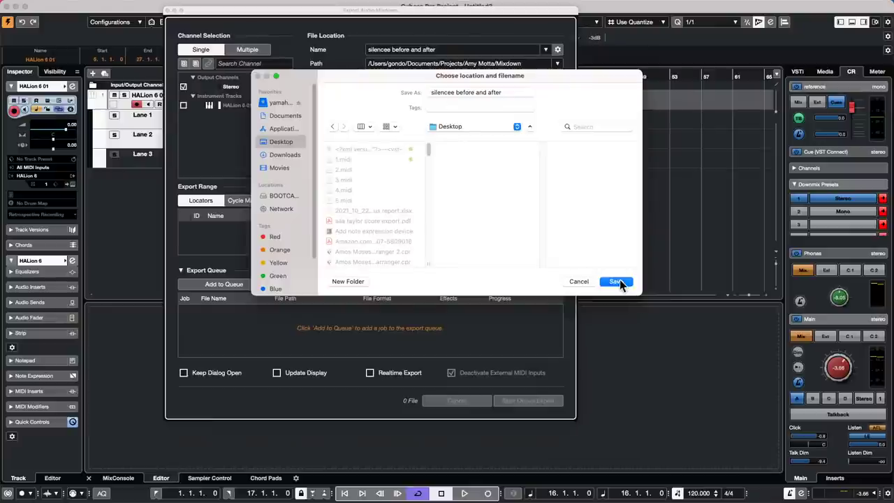
{"action": "left_click", "coordinate": [617, 282]}
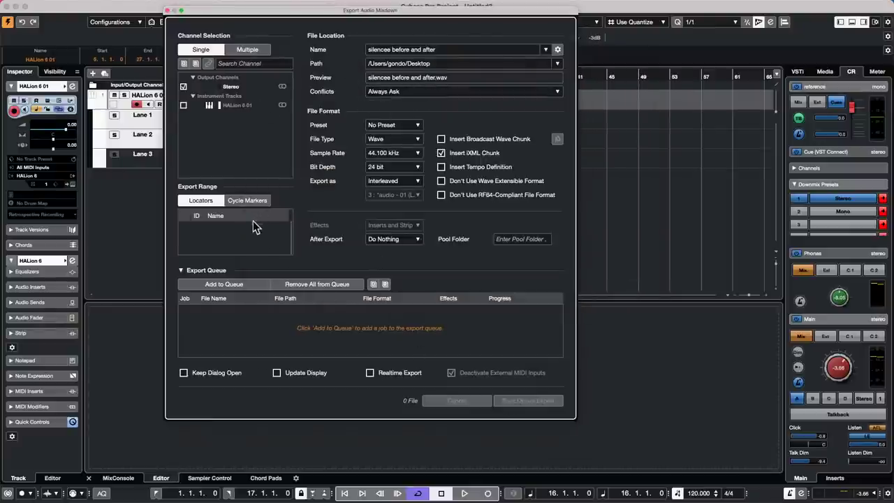
{"action": "left_click", "coordinate": [181, 270]}
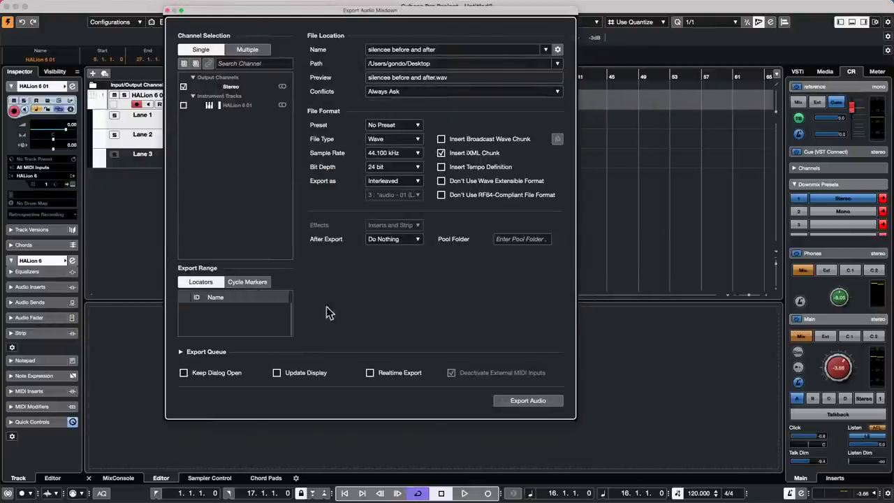
{"action": "left_click", "coordinate": [523, 400]}
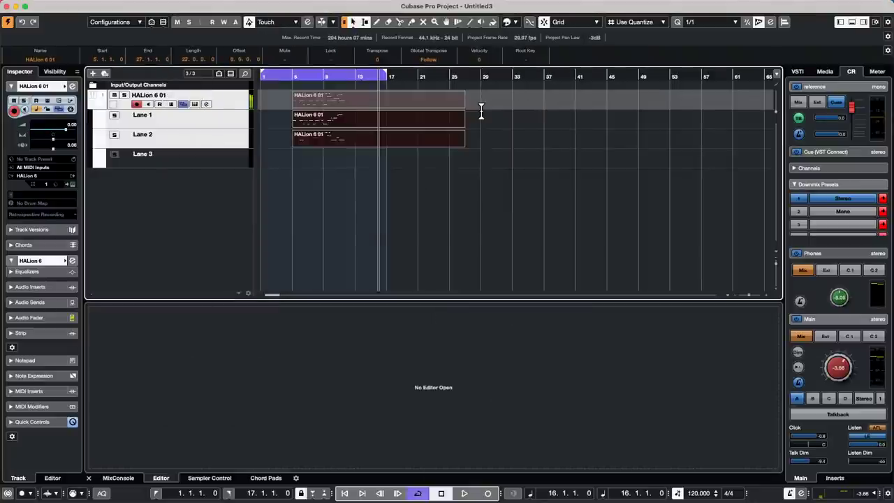
Move the playback position back to bar 1.
{"action": "left_click", "coordinate": [63, 7]}
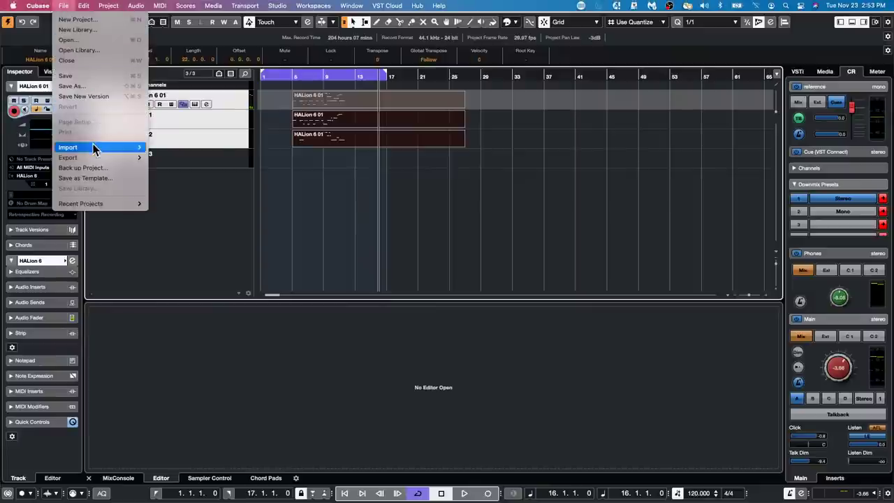
{"action": "mouse_move", "coordinate": [124, 152]}
{"action": "left_click", "coordinate": [386, 201]}
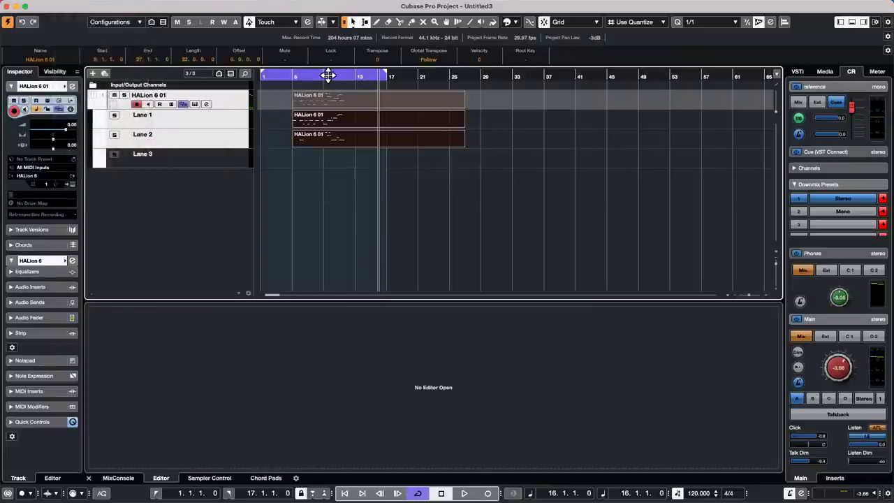
{"action": "left_click_drag", "start_coordinate": [368, 76], "coordinate": [148, 65]}
Import silencee before and after.wav from the Desktop into the project.
{"action": "left_click", "coordinate": [63, 6]}
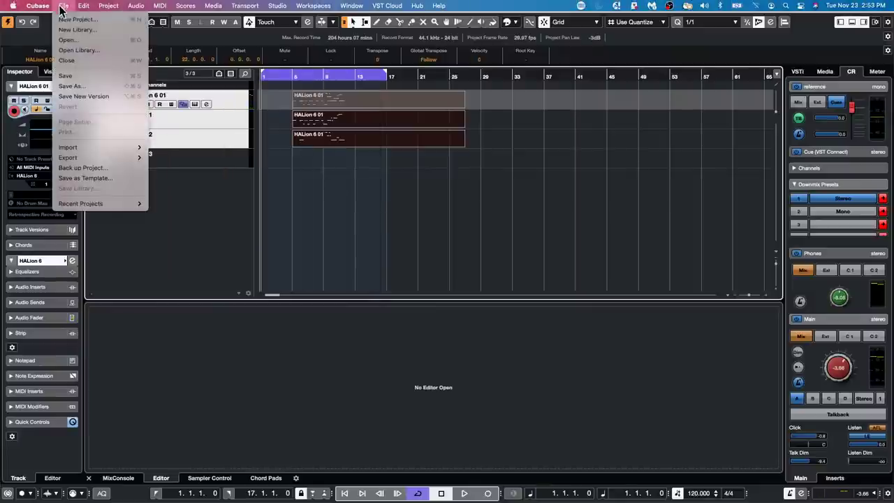
{"action": "mouse_move", "coordinate": [106, 148]}
{"action": "left_click", "coordinate": [197, 149]}
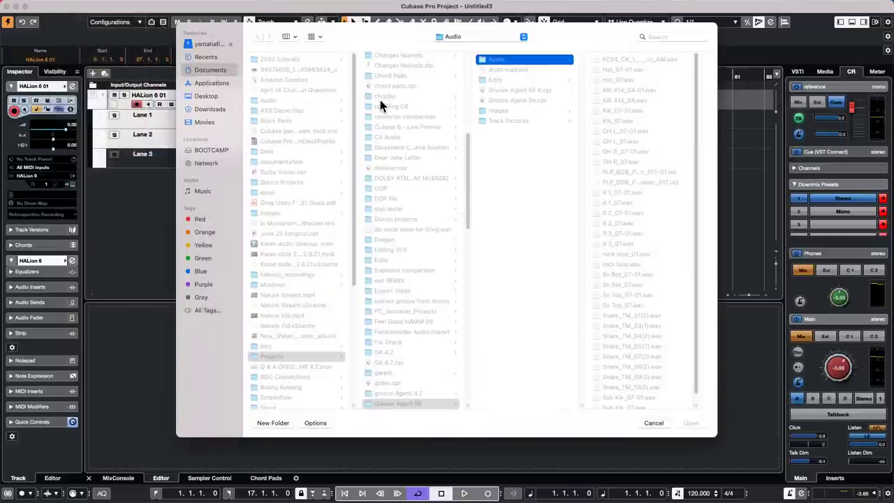
{"action": "left_click", "coordinate": [207, 56]}
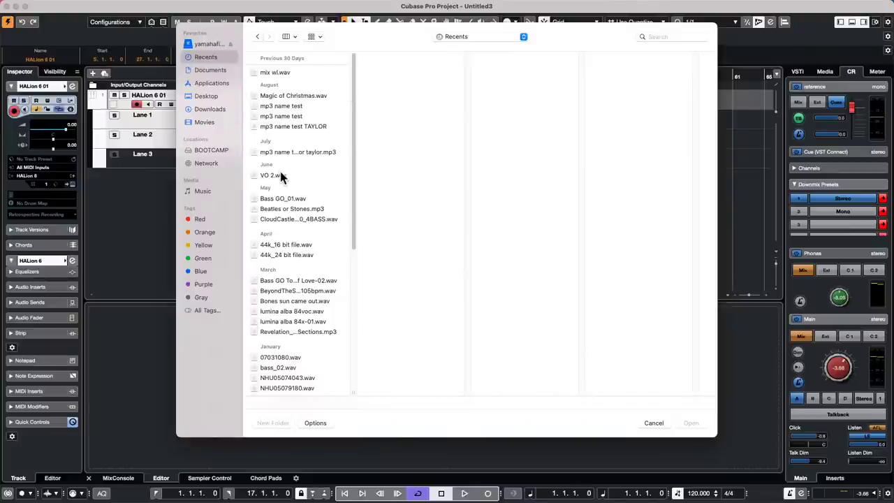
{"action": "scroll", "coordinate": [279, 171], "scroll_direction": "down", "scroll_amount": 1}
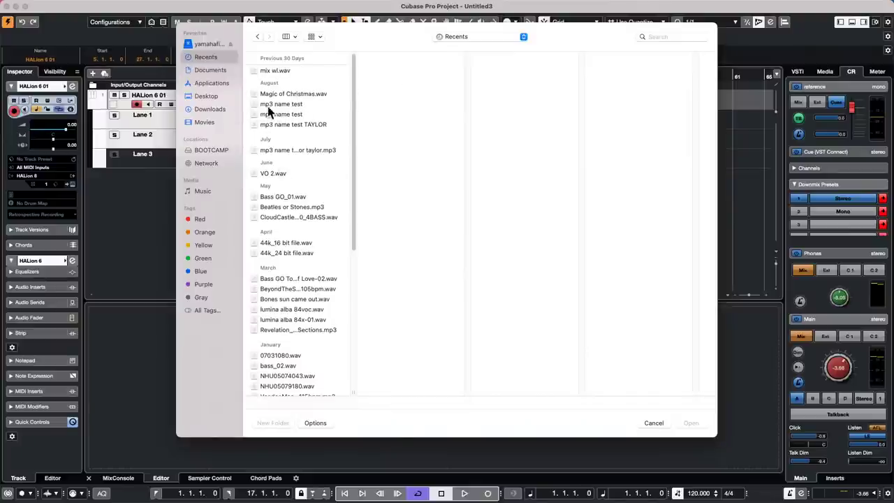
{"action": "left_click", "coordinate": [211, 96]}
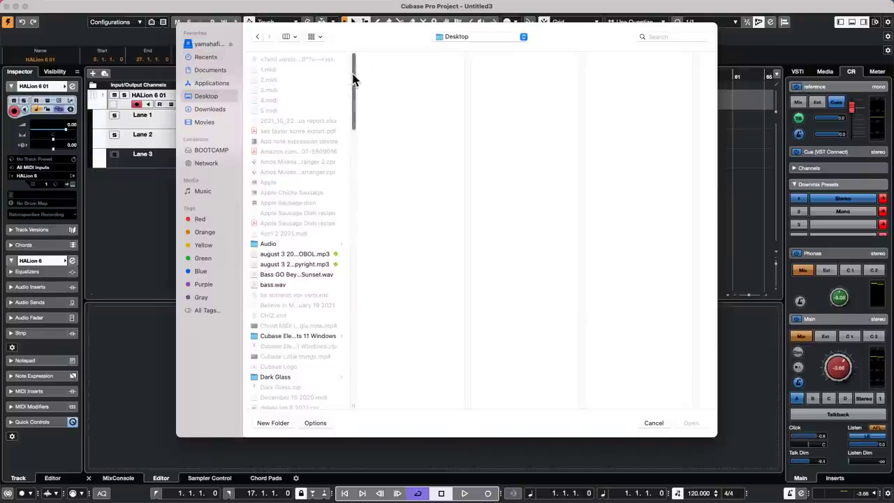
{"action": "left_click_drag", "start_coordinate": [353, 79], "coordinate": [323, 364]}
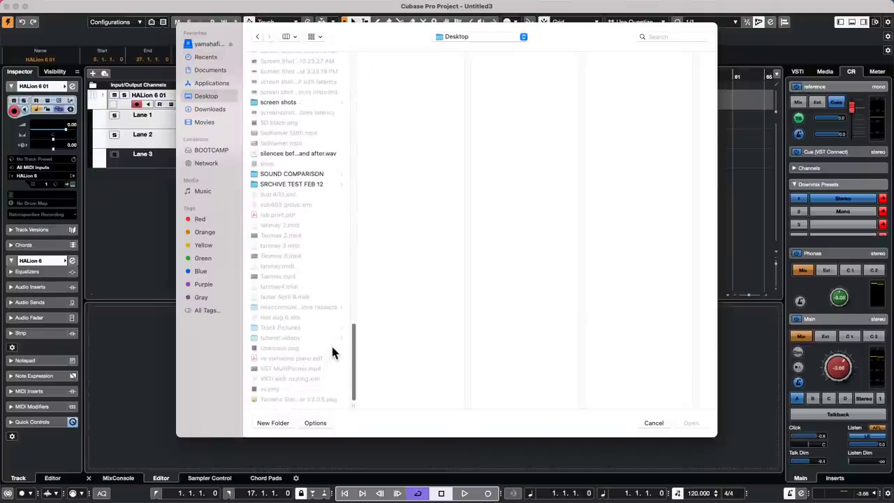
{"action": "scroll", "coordinate": [332, 342], "scroll_direction": "up", "scroll_amount": 2}
{"action": "left_click", "coordinate": [299, 189]}
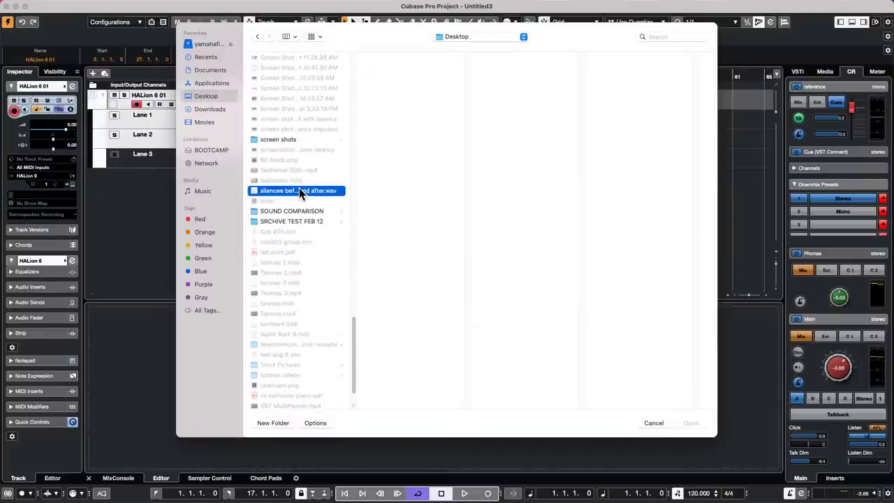
{"action": "double_click", "coordinate": [299, 189]}
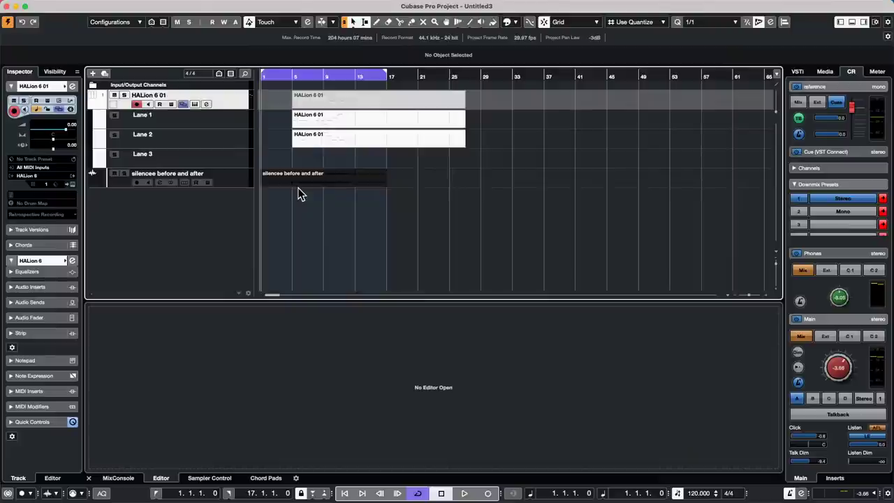
Undo the imported track, disarm recording on HALion 6 01, and start playback.
{"action": "left_click", "coordinate": [331, 221]}
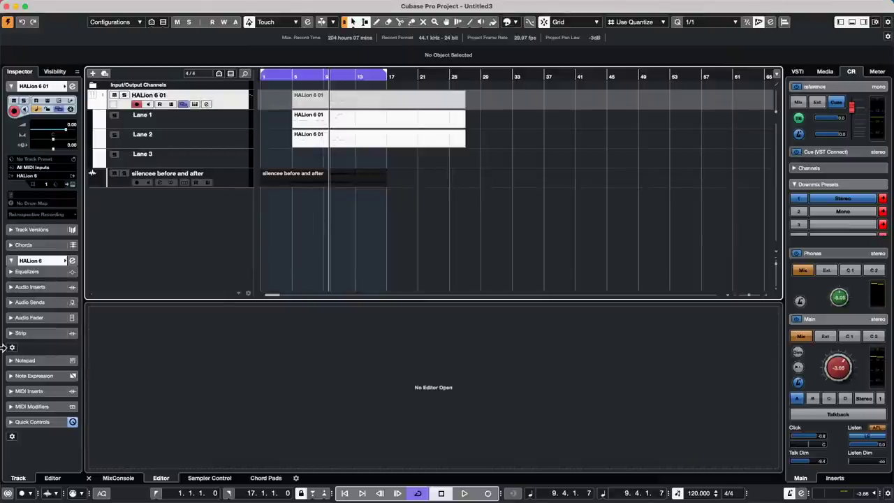
{"action": "key", "text": "super+z"}
{"action": "left_click", "coordinate": [139, 104]}
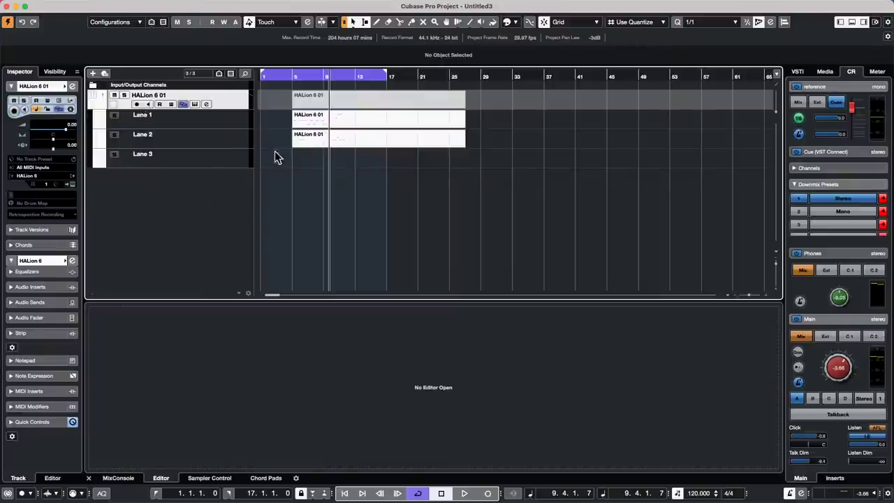
{"action": "key", "text": "space"}
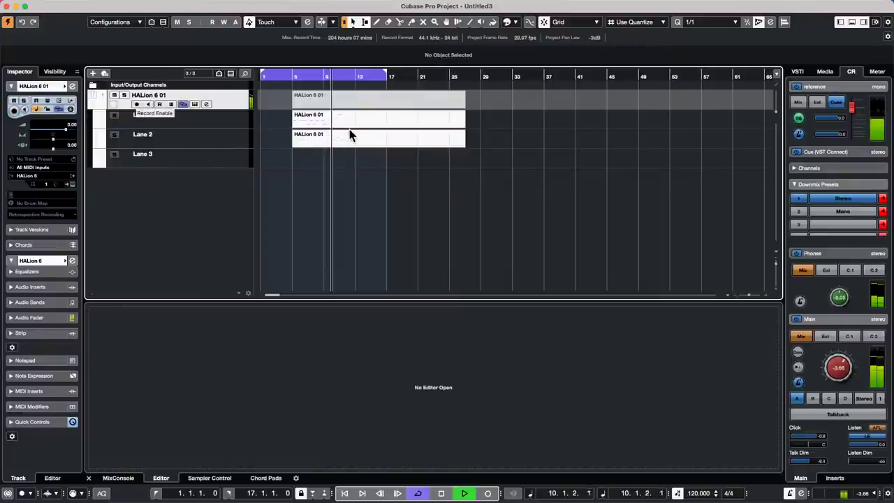
Render the audio mixdown to the Desktop as 'a silencee before and after.wav'.
{"action": "mouse_move", "coordinate": [139, 4]}
{"action": "left_click", "coordinate": [64, 5]}
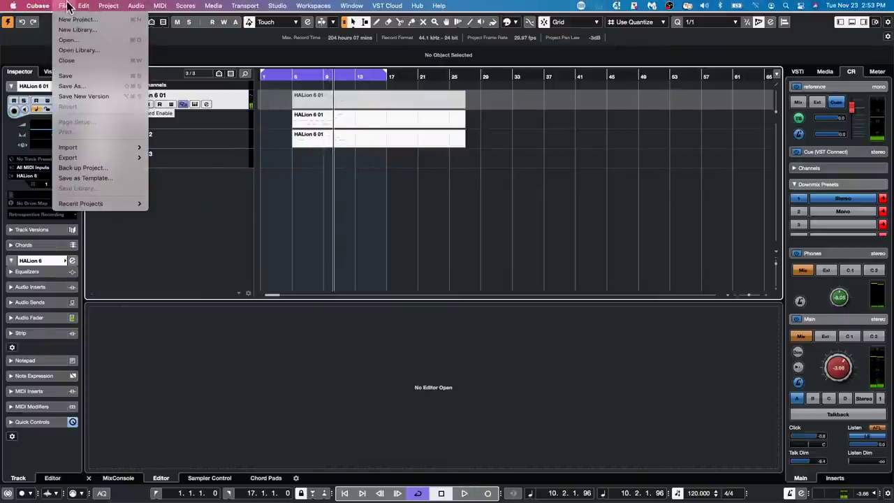
{"action": "mouse_move", "coordinate": [85, 159]}
{"action": "left_click", "coordinate": [198, 158]}
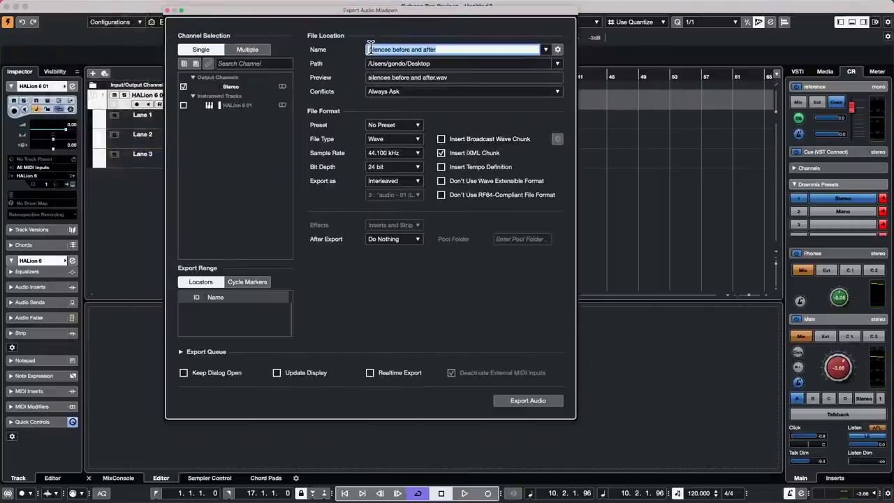
{"action": "key", "text": "Left"}
{"action": "type", "text": "a"}
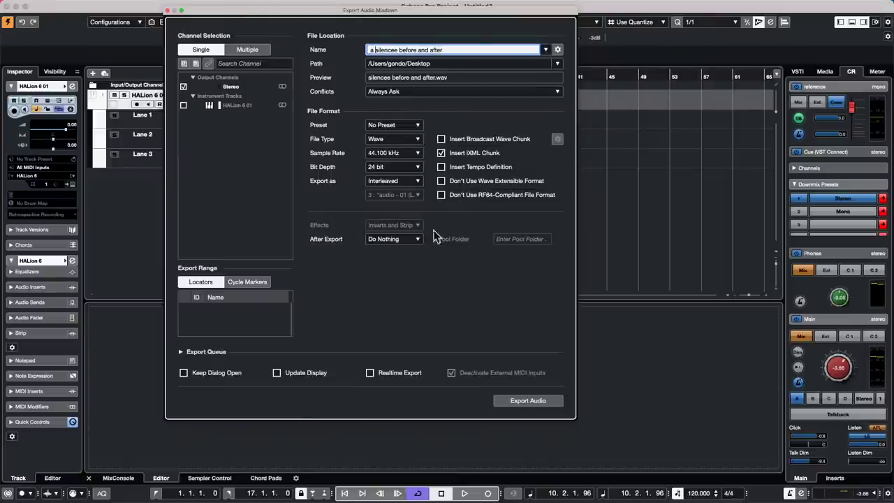
{"action": "left_click", "coordinate": [542, 399]}
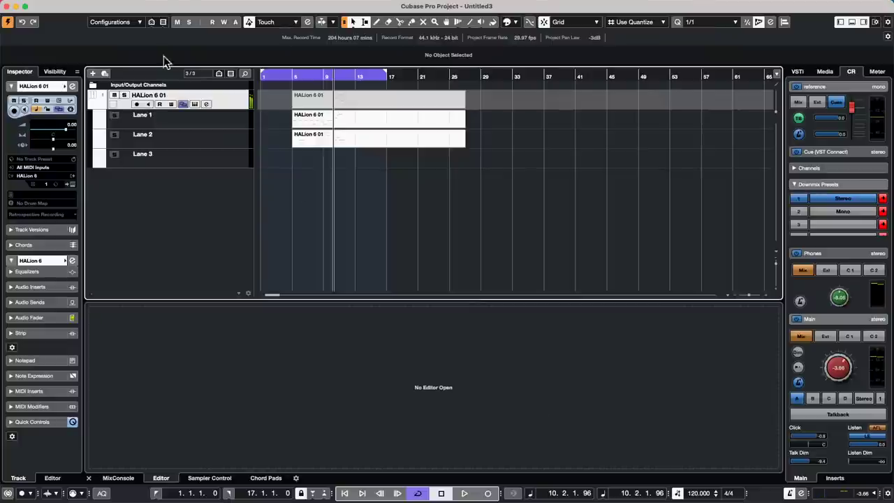
Import 'a silencee before and after.wav' from the Desktop onto a new audio track.
{"action": "left_click", "coordinate": [63, 6]}
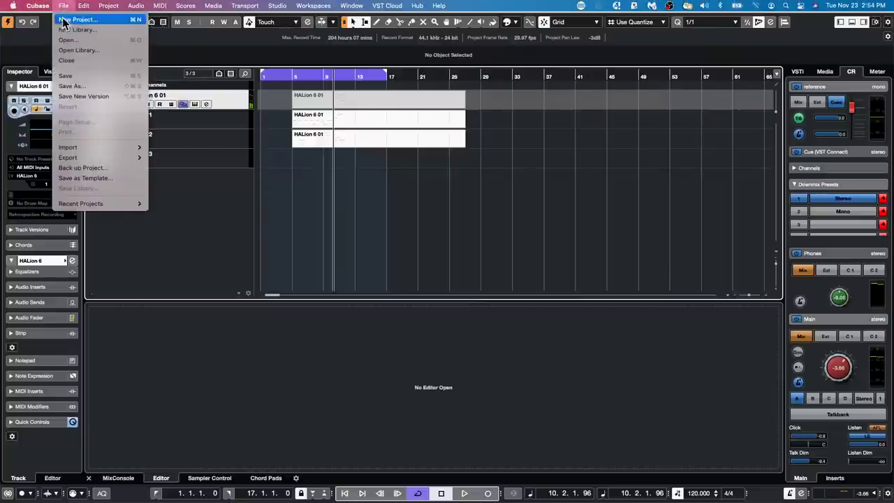
{"action": "mouse_move", "coordinate": [95, 146]}
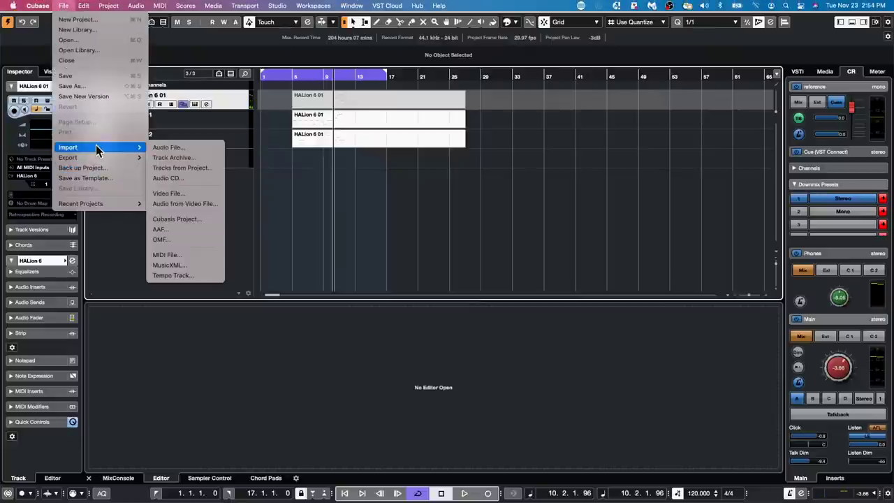
{"action": "left_click", "coordinate": [162, 147]}
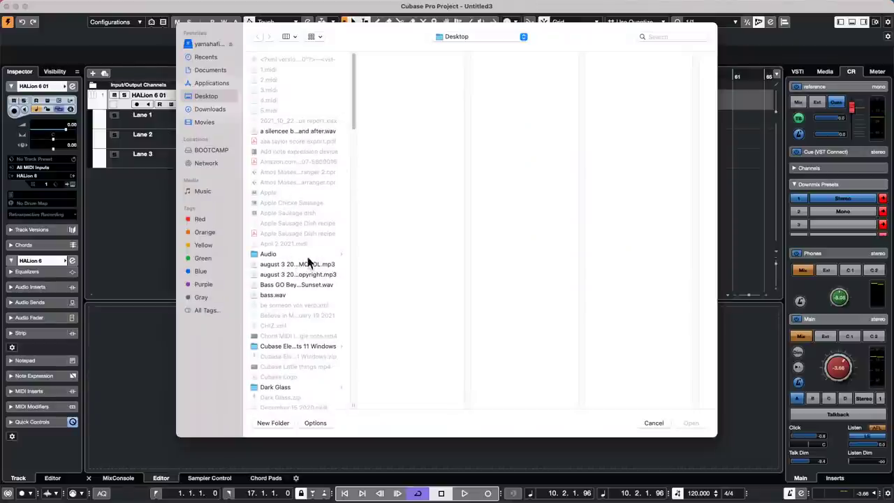
{"action": "left_click", "coordinate": [211, 84]}
{"action": "left_click", "coordinate": [209, 95]}
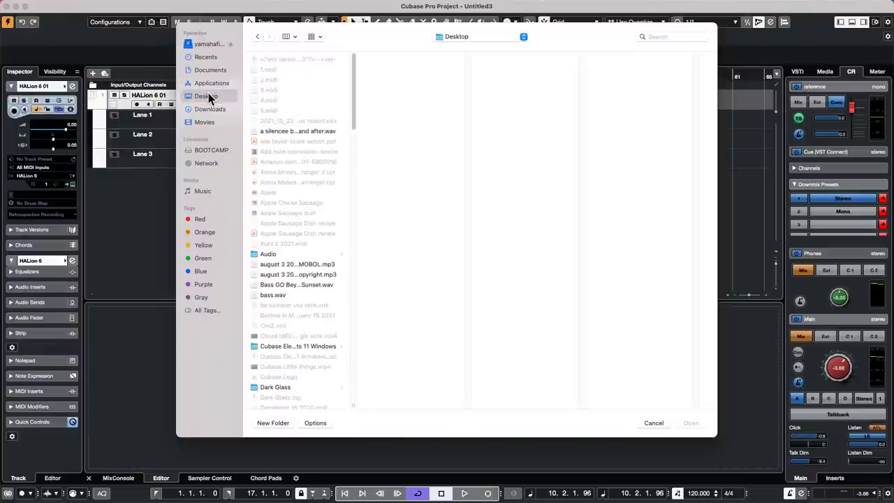
{"action": "double_click", "coordinate": [302, 132]}
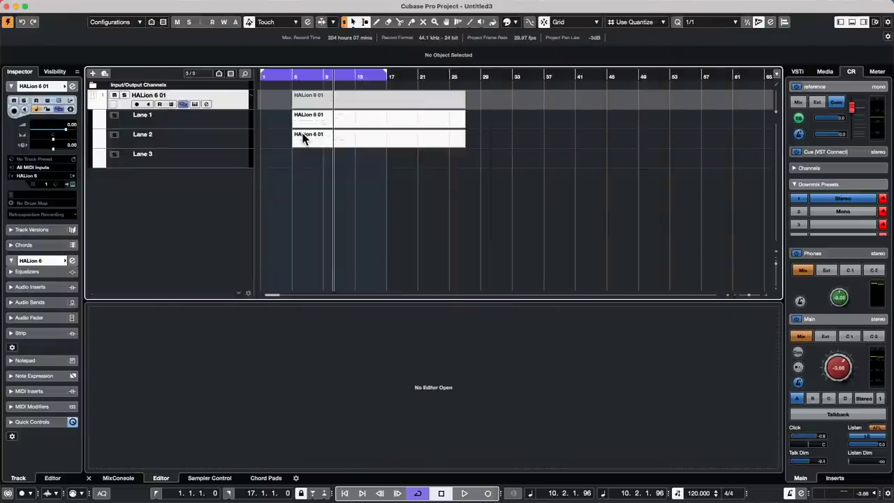
Set the playhead near bar 15, then select the new audio track and its event.
{"action": "left_click", "coordinate": [375, 216]}
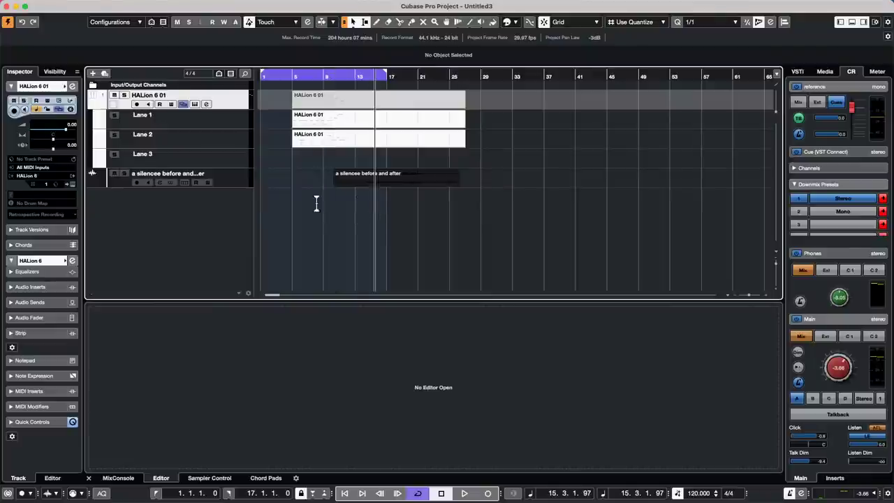
{"action": "left_click", "coordinate": [228, 183]}
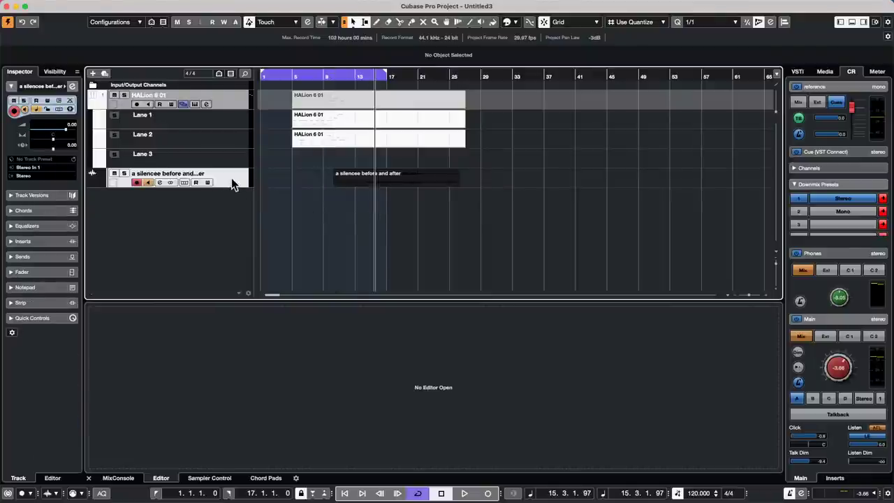
{"action": "left_click", "coordinate": [373, 181]}
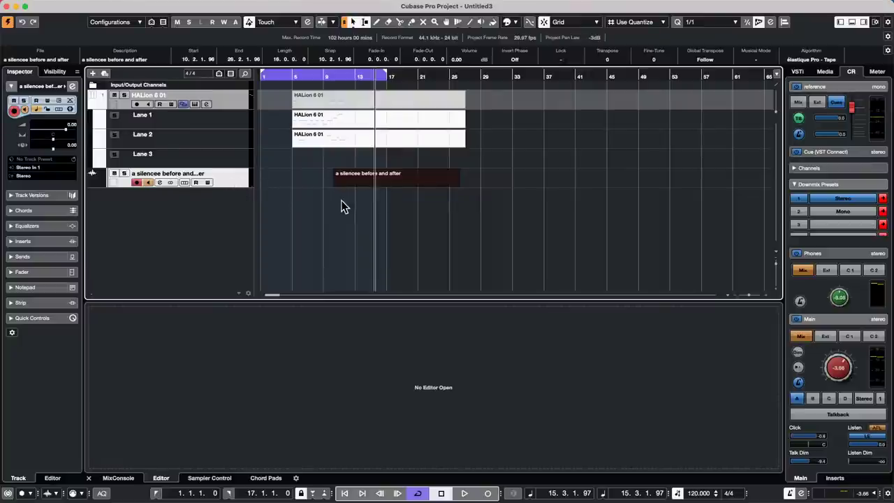
Drag the 'a silencee before and after' event to start at bar 1.
{"action": "left_click", "coordinate": [296, 190]}
{"action": "left_click_drag", "start_coordinate": [375, 181], "coordinate": [294, 175]}
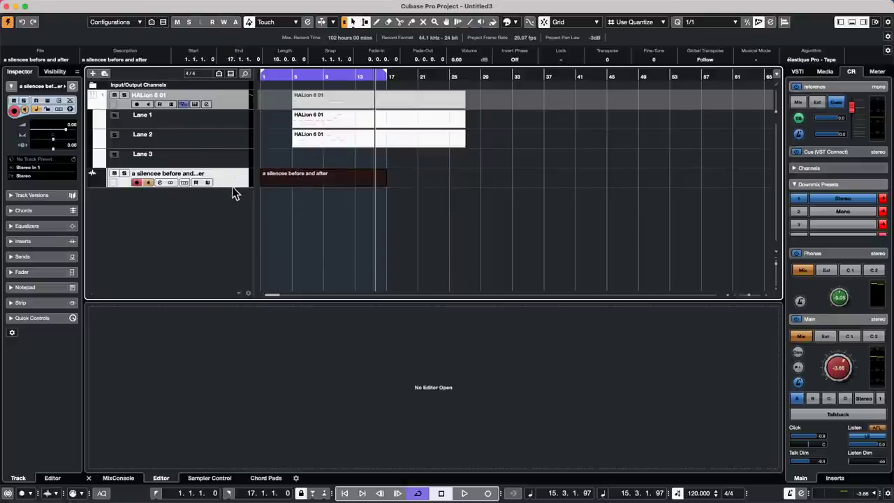
{"action": "left_click", "coordinate": [312, 192]}
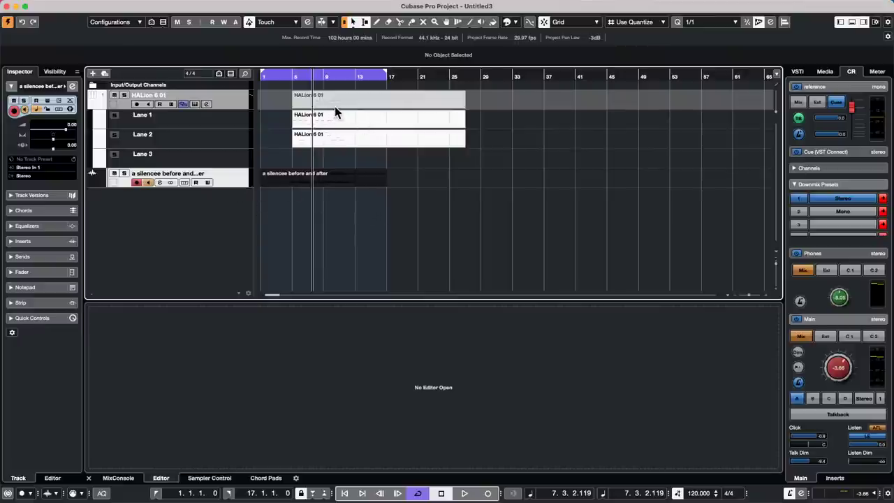
Play the project with the audio track soloed, then stop playback.
{"action": "left_click", "coordinate": [333, 187]}
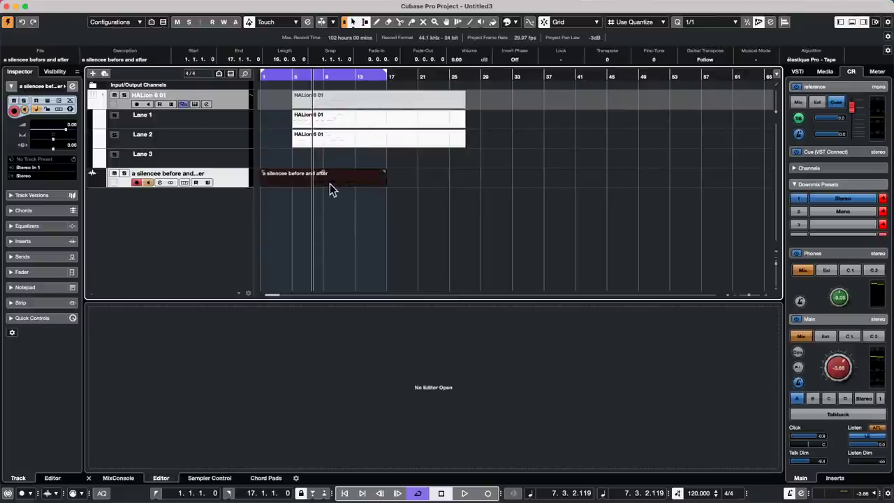
{"action": "key", "text": "space"}
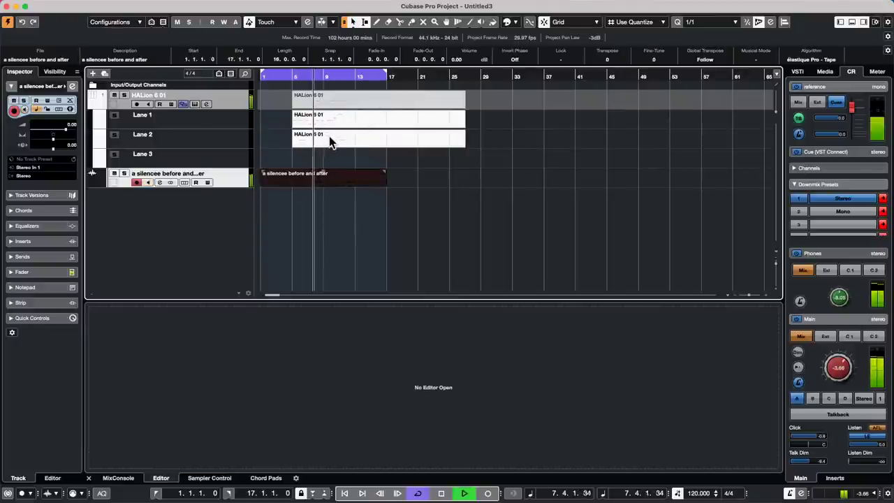
{"action": "left_click", "coordinate": [124, 173]}
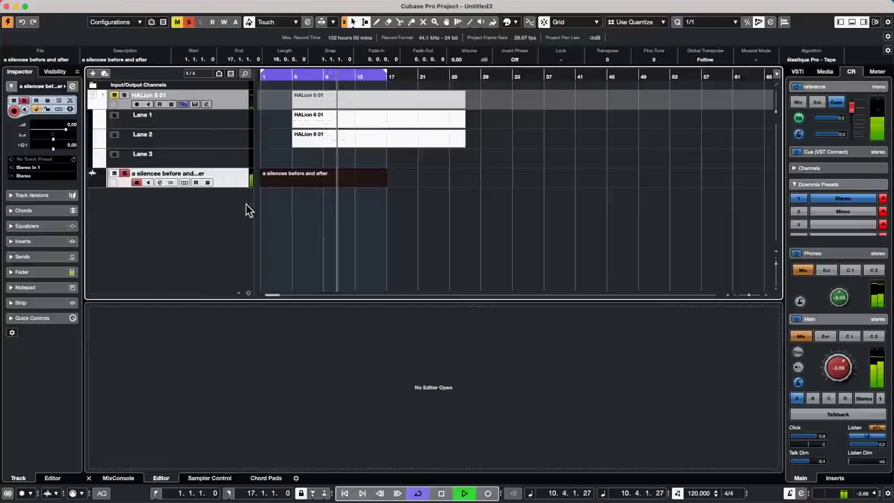
{"action": "key", "text": "space"}
Make the audio track taller and move its event four bars later to bar 6.
{"action": "left_click_drag", "start_coordinate": [236, 185], "coordinate": [233, 222]}
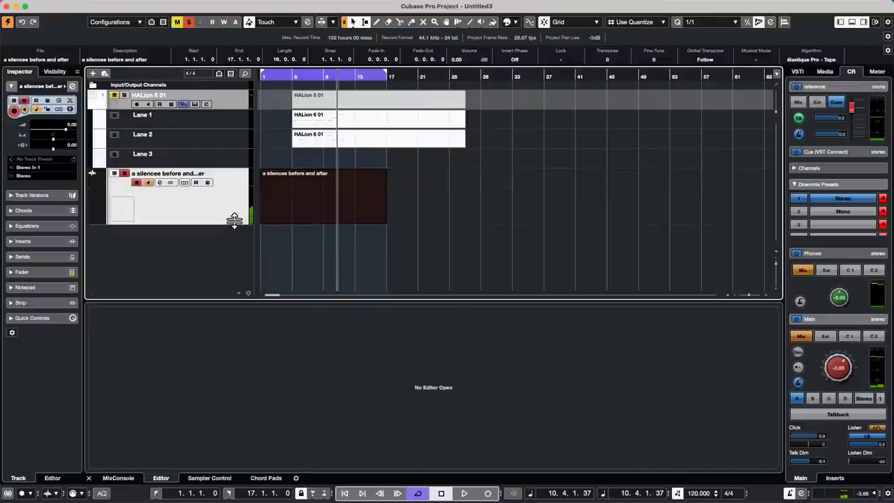
{"action": "left_click_drag", "start_coordinate": [282, 75], "coordinate": [226, 89]}
{"action": "left_click_drag", "start_coordinate": [410, 222], "coordinate": [423, 222]}
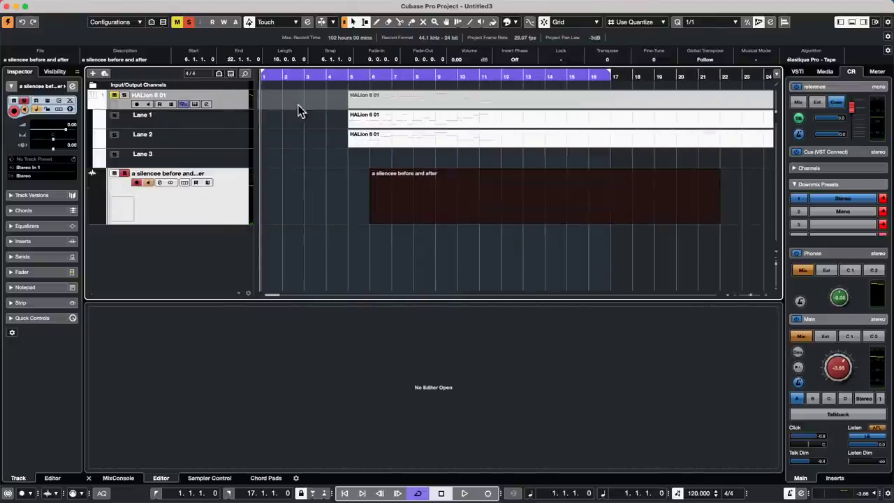
{"action": "left_click", "coordinate": [64, 84]}
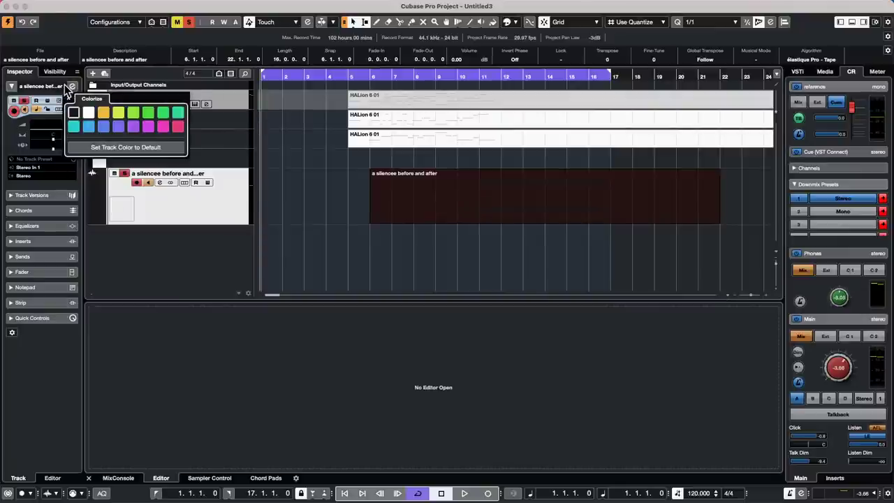
Colour the audio track and event yellow, then shift the event to bar 5.
{"action": "left_click", "coordinate": [104, 113]}
{"action": "left_click", "coordinate": [366, 235]}
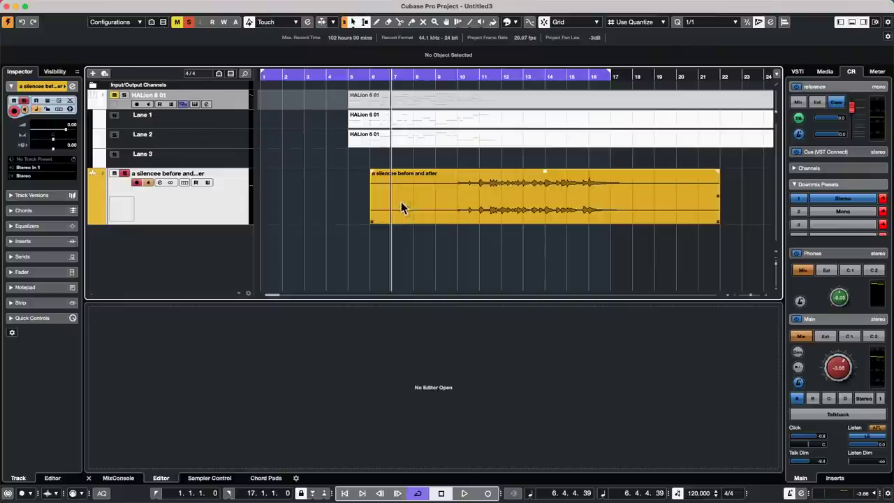
{"action": "left_click_drag", "start_coordinate": [500, 214], "coordinate": [467, 217]}
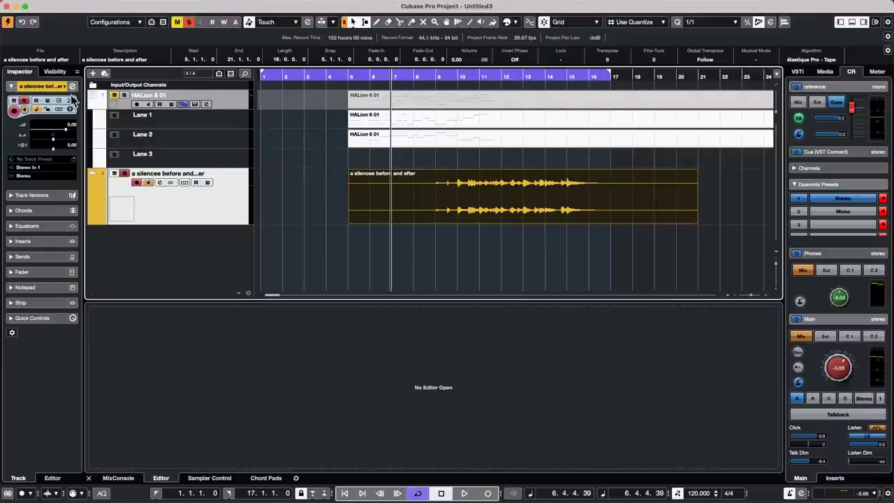
Open Project Setup and cancel it without changes.
{"action": "left_click", "coordinate": [108, 5]}
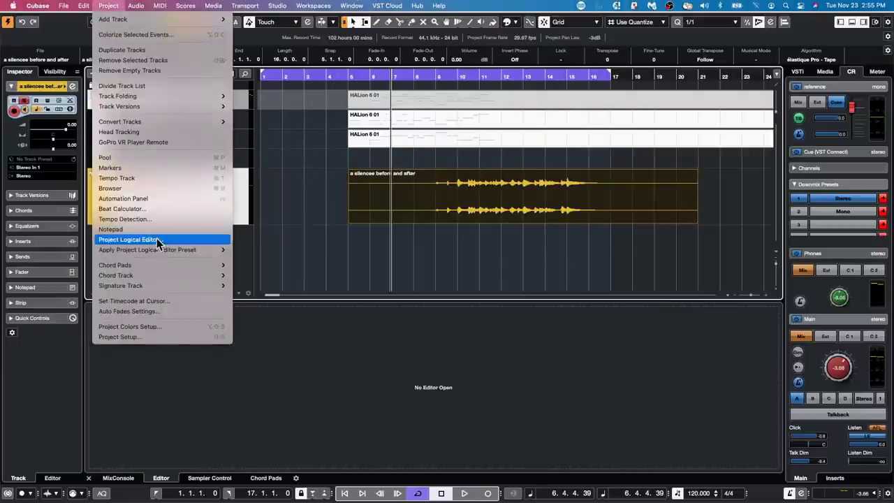
{"action": "left_click", "coordinate": [213, 337]}
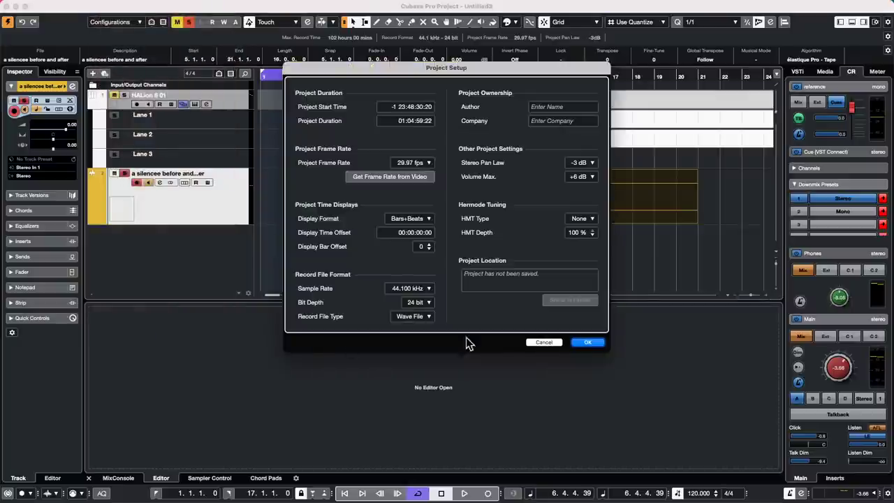
{"action": "left_click", "coordinate": [549, 342]}
Apply a new 16-colour project colour set, turning the HALion tracks and takes red.
{"action": "left_click", "coordinate": [108, 6]}
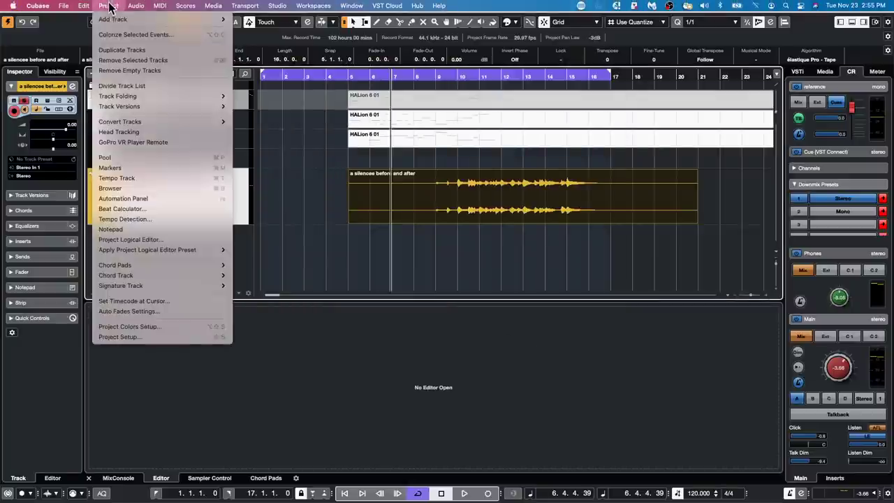
{"action": "left_click", "coordinate": [158, 326]}
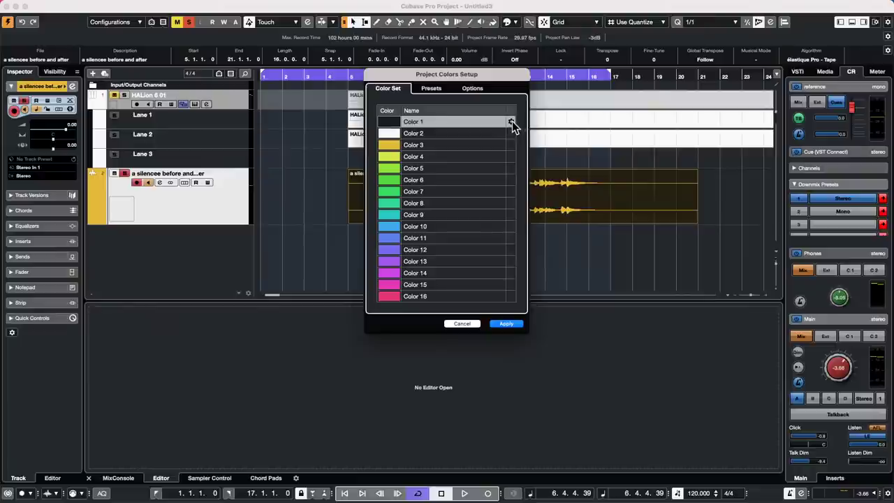
{"action": "left_click", "coordinate": [436, 89]}
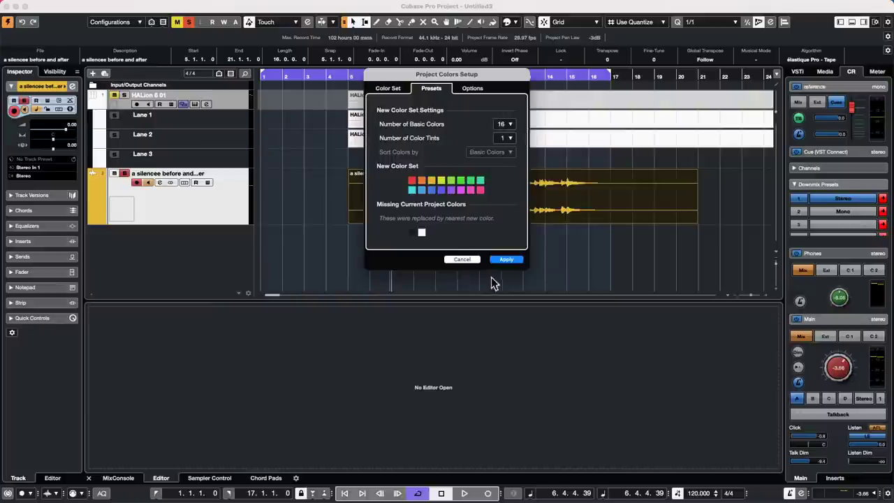
{"action": "left_click", "coordinate": [507, 261]}
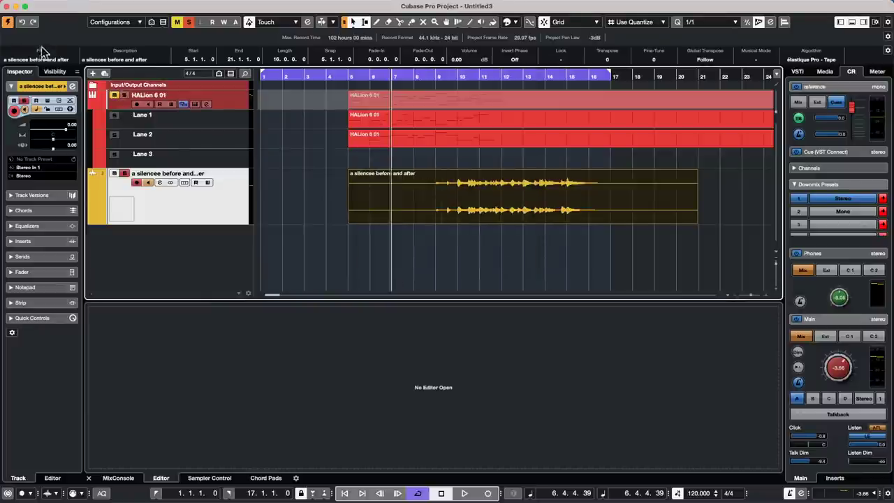
{"action": "left_click", "coordinate": [108, 6]}
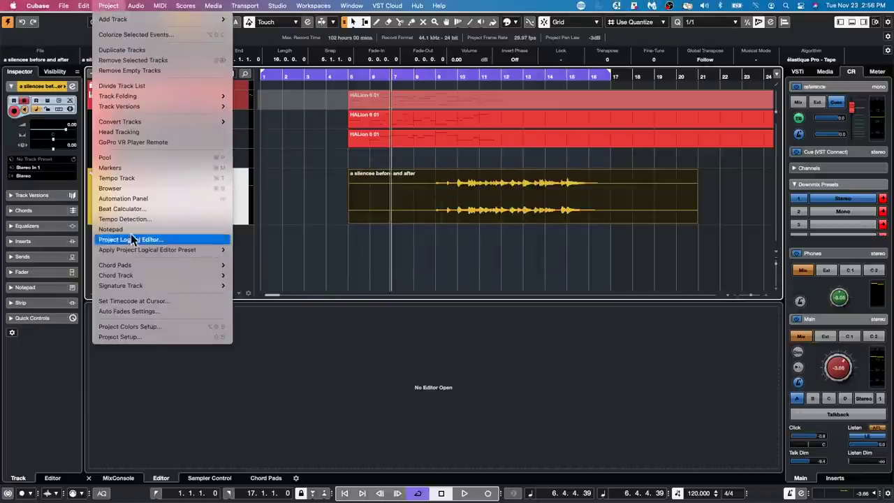
{"action": "left_click", "coordinate": [149, 326]}
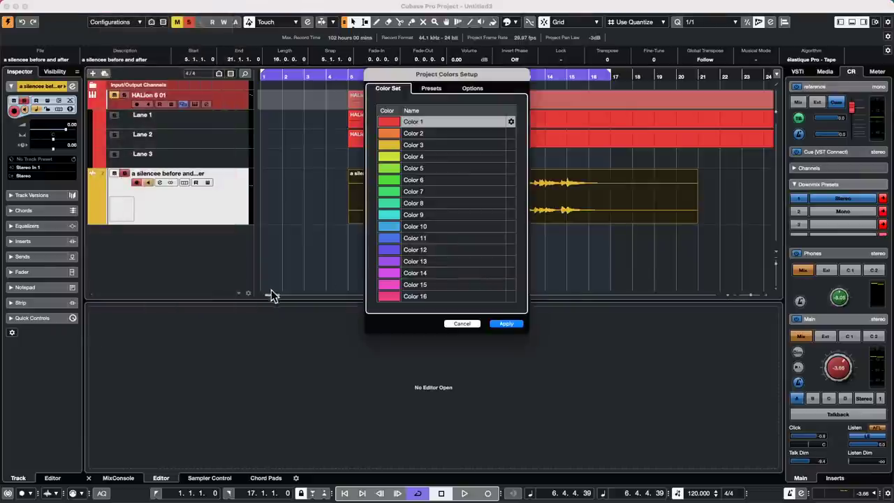
{"action": "left_click", "coordinate": [506, 325]}
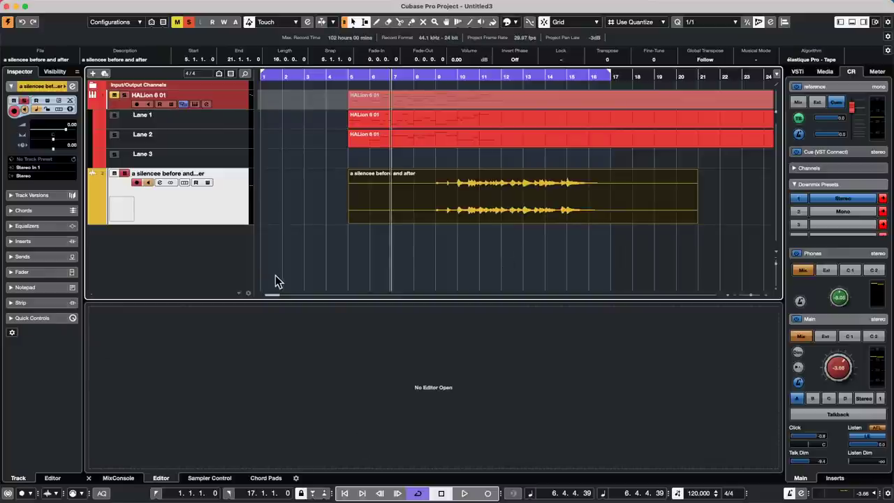
{"action": "left_click", "coordinate": [364, 204]}
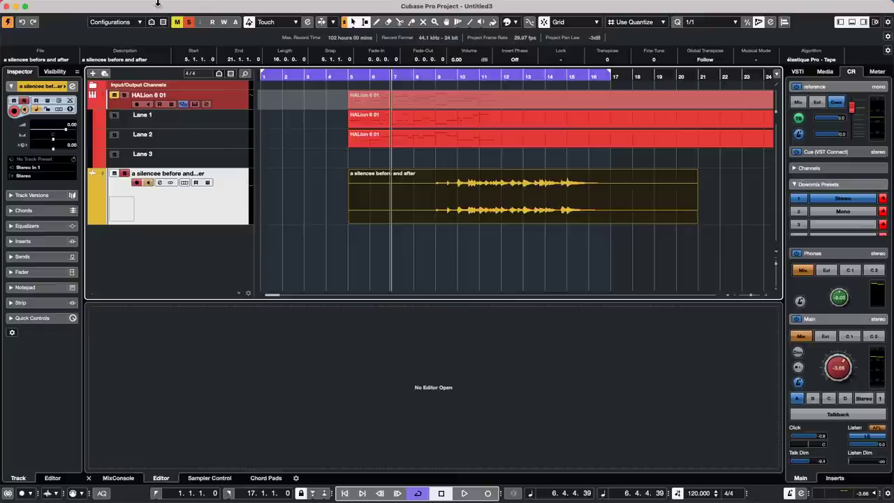
{"action": "left_click", "coordinate": [206, 145]}
{"action": "left_click", "coordinate": [222, 207]}
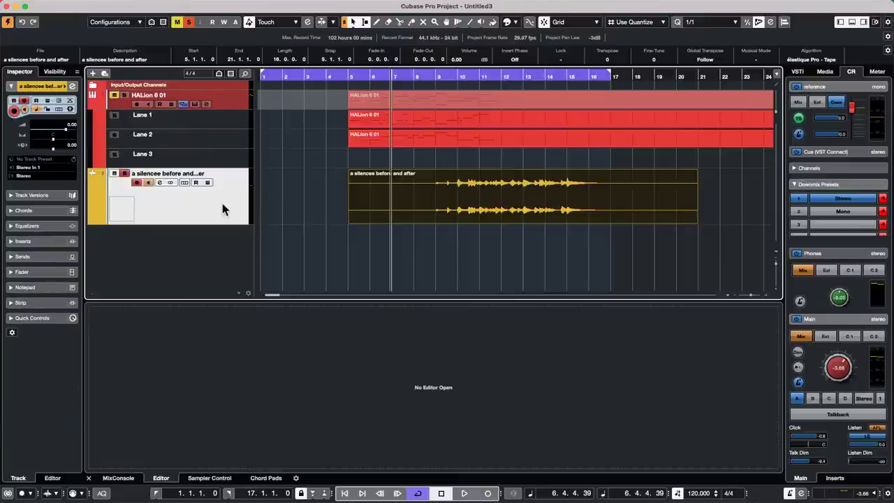
{"action": "left_click", "coordinate": [227, 156]}
{"action": "left_click", "coordinate": [233, 116]}
{"action": "left_click", "coordinate": [234, 88]}
{"action": "left_click", "coordinate": [239, 105]}
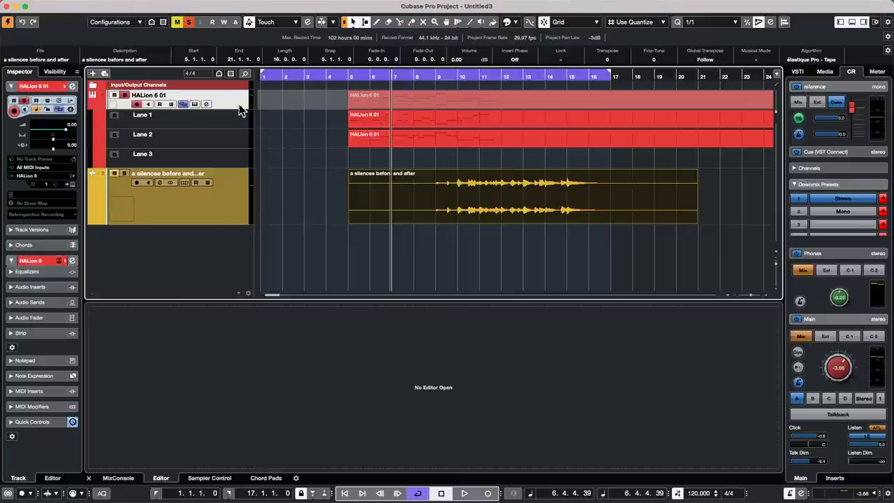
{"action": "left_click", "coordinate": [231, 139]}
{"action": "left_click", "coordinate": [230, 193]}
{"action": "left_click", "coordinate": [228, 159]}
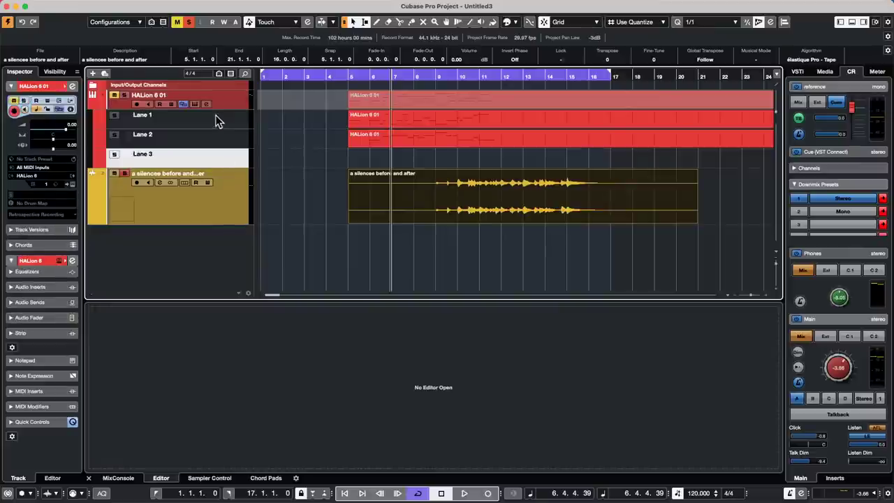
{"action": "left_click", "coordinate": [216, 116]}
{"action": "left_click", "coordinate": [216, 136]}
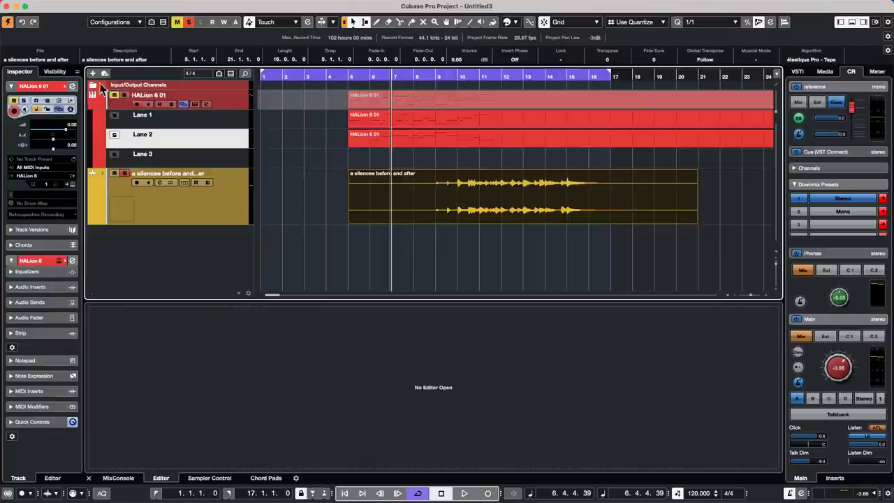
{"action": "left_click", "coordinate": [244, 223]}
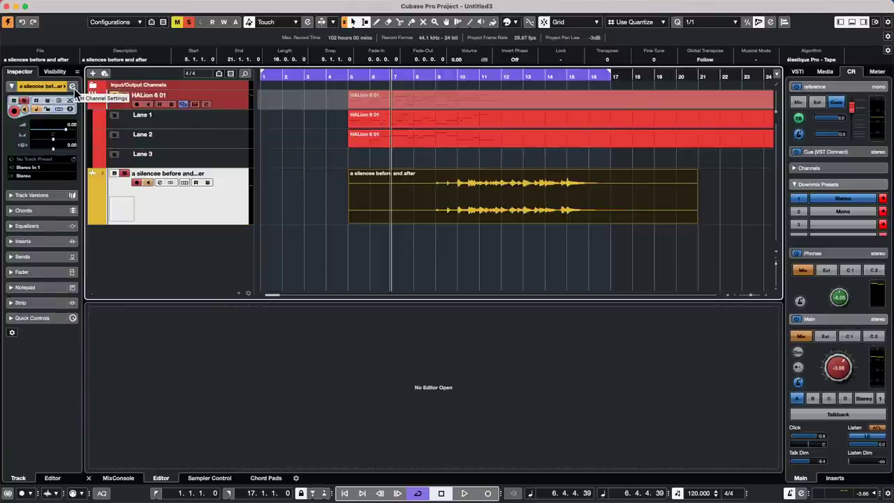
{"action": "left_click", "coordinate": [72, 87]}
{"action": "left_click", "coordinate": [72, 86]}
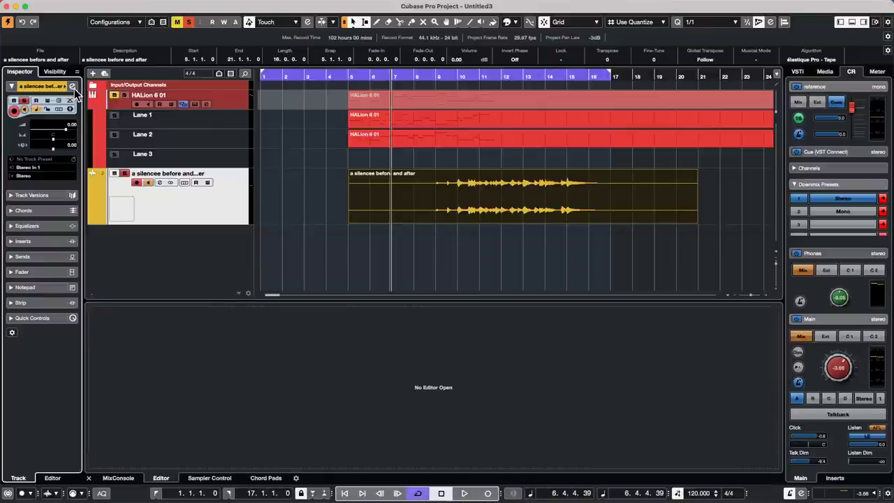
{"action": "left_click", "coordinate": [73, 87]}
{"action": "left_click", "coordinate": [73, 88]}
{"action": "left_click", "coordinate": [73, 89]}
{"action": "left_click", "coordinate": [73, 89]}
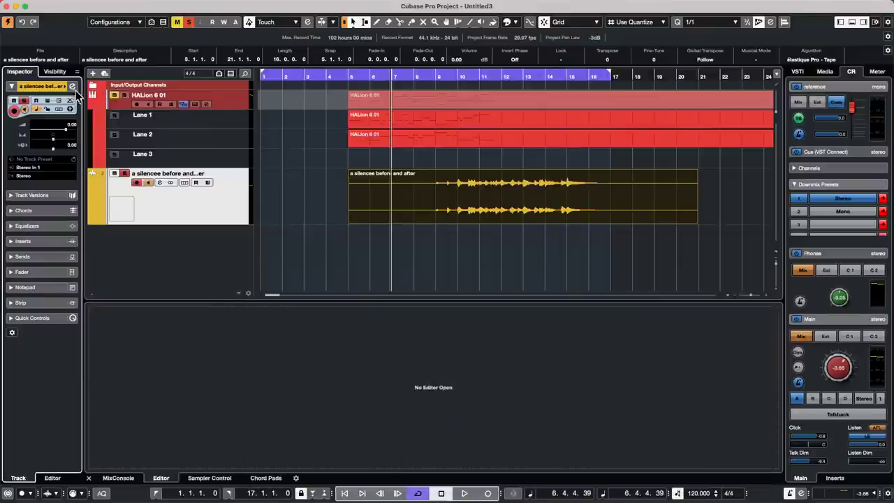
{"action": "left_click", "coordinate": [213, 104]}
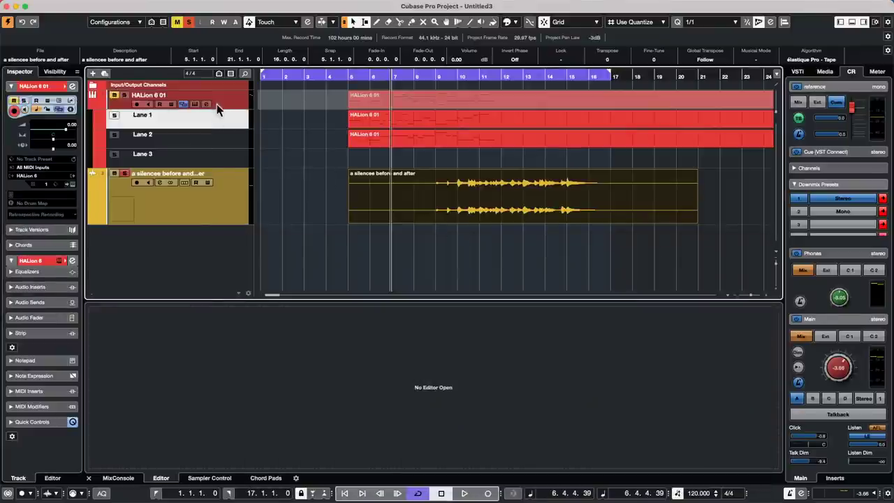
{"action": "left_click", "coordinate": [73, 89]}
{"action": "left_click", "coordinate": [72, 89]}
In Studio Setup's Mackie Control page, set User A's category to Edit.
{"action": "mouse_move", "coordinate": [353, 4]}
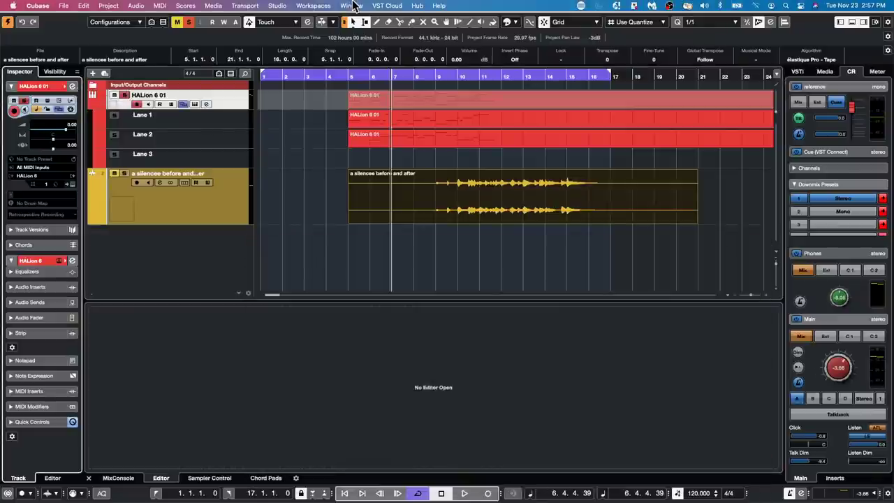
{"action": "left_click", "coordinate": [278, 5]}
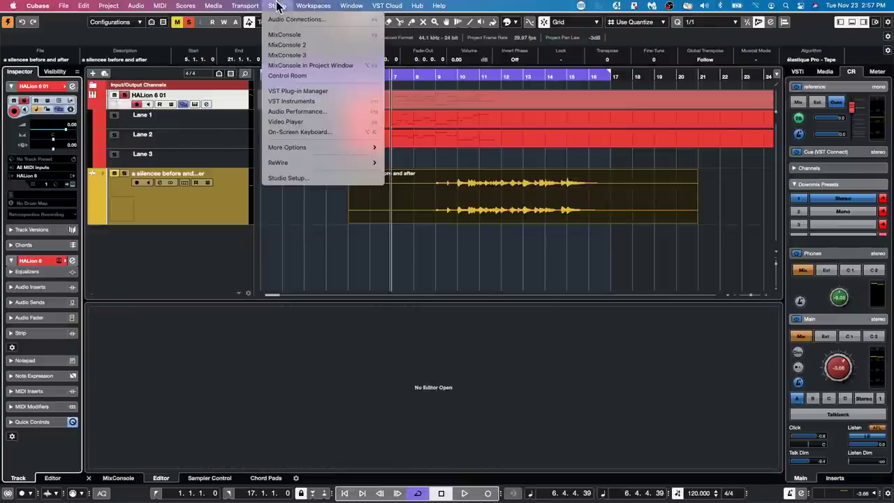
{"action": "left_click", "coordinate": [313, 179]}
{"action": "left_click", "coordinate": [461, 251]}
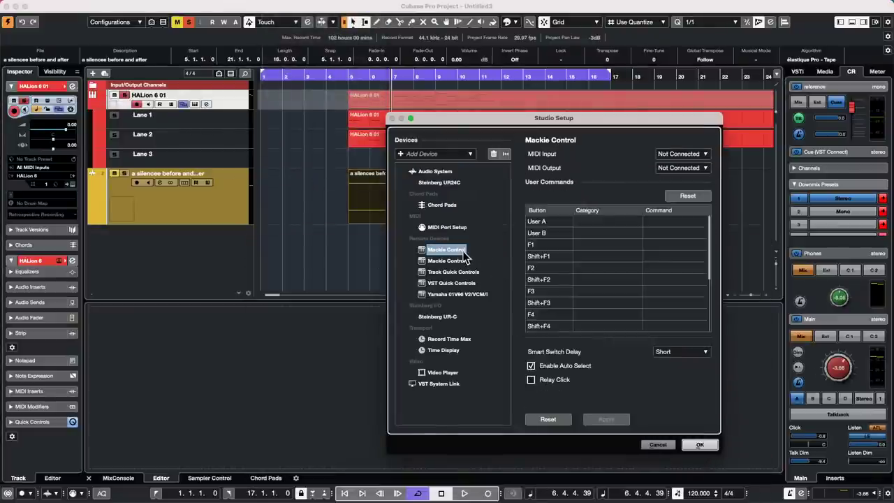
{"action": "left_click", "coordinate": [599, 222]}
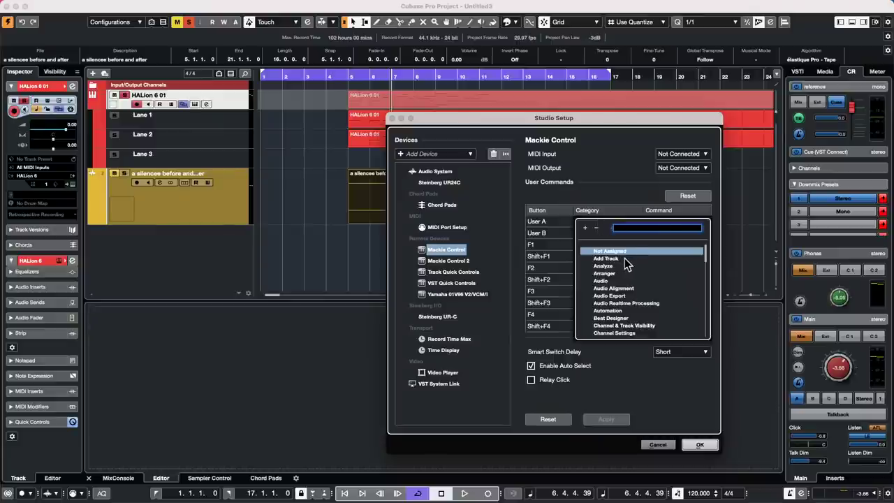
{"action": "scroll", "coordinate": [625, 281], "scroll_direction": "down", "scroll_amount": 3}
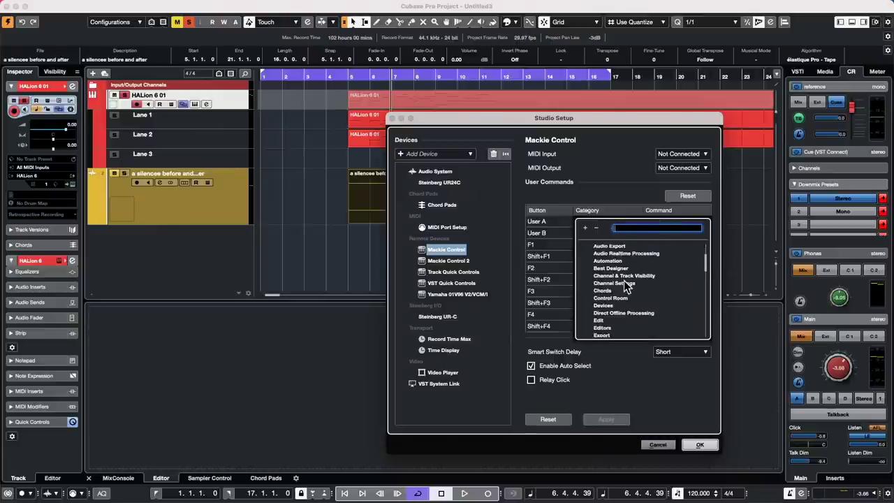
{"action": "scroll", "coordinate": [626, 290], "scroll_direction": "up", "scroll_amount": 1}
{"action": "left_click", "coordinate": [606, 326]}
{"action": "left_click", "coordinate": [605, 328]}
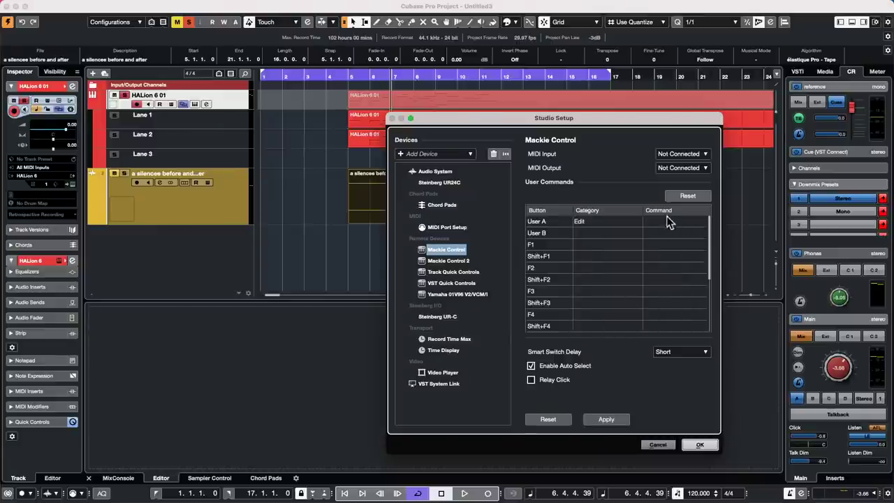
Assign Edit Channel Settings as User A's command and confirm with OK.
{"action": "left_click", "coordinate": [669, 222]}
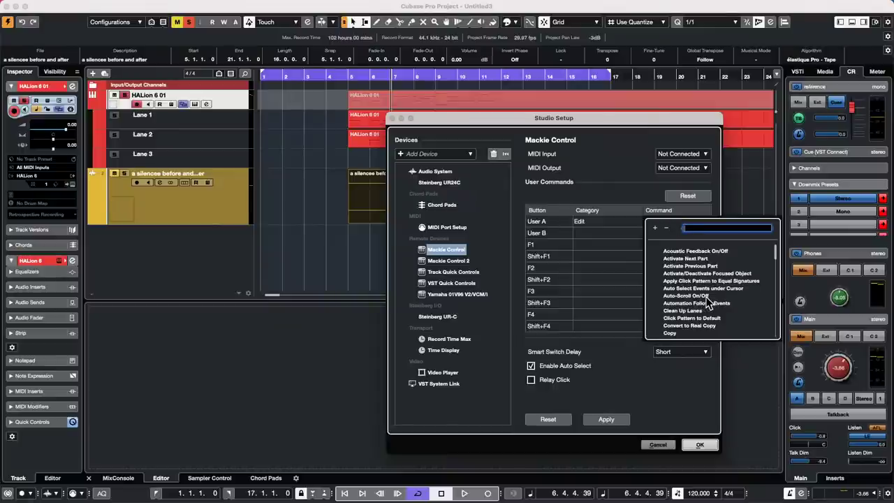
{"action": "scroll", "coordinate": [707, 301], "scroll_direction": "down", "scroll_amount": 4}
{"action": "scroll", "coordinate": [707, 300], "scroll_direction": "down", "scroll_amount": 10}
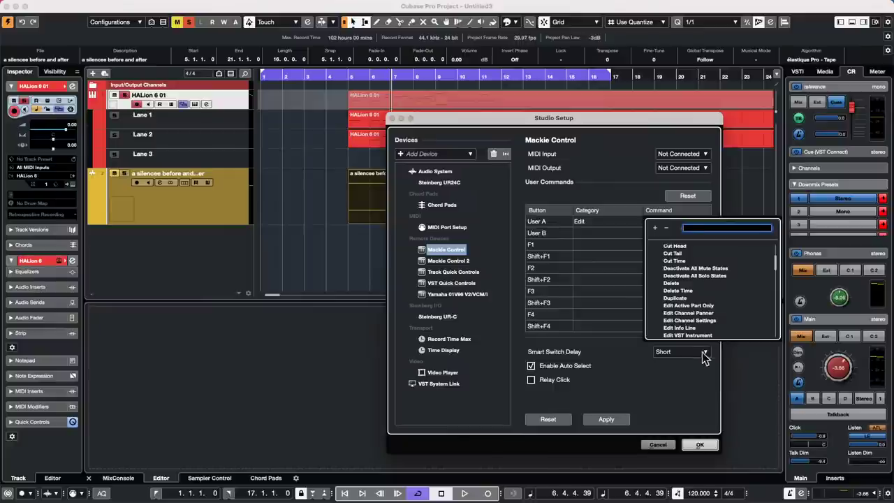
{"action": "left_click", "coordinate": [716, 321]}
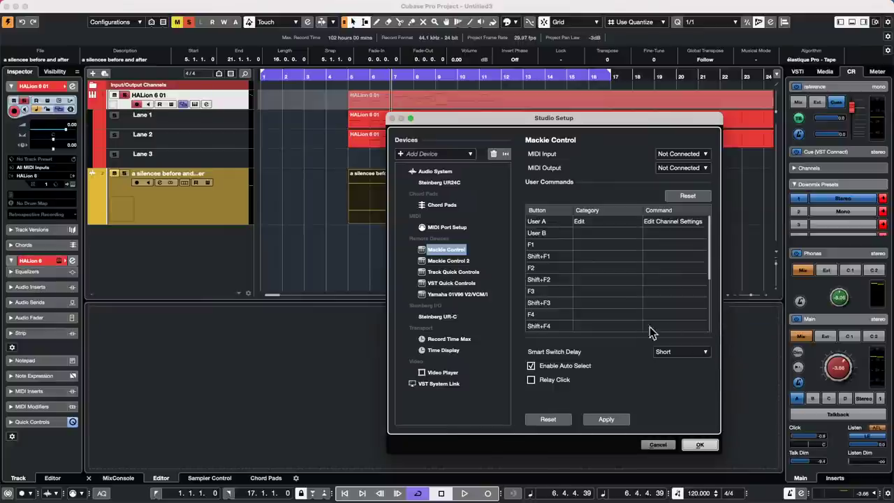
{"action": "left_click", "coordinate": [700, 445]}
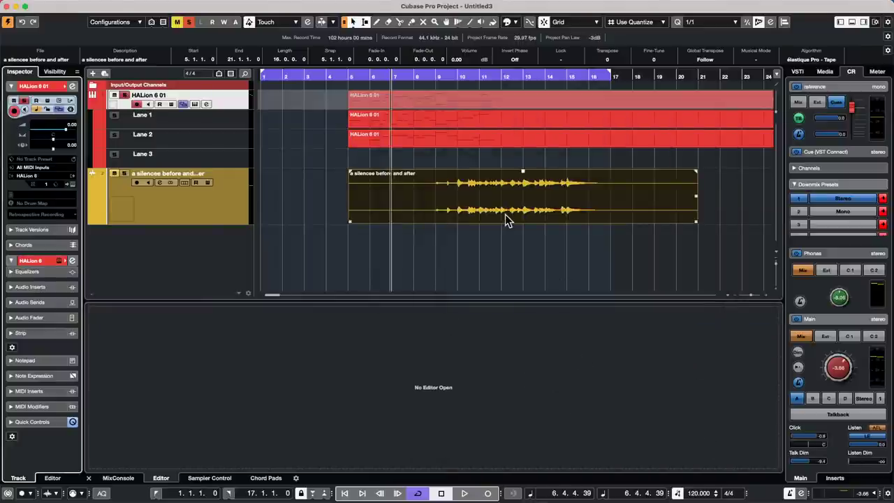
{"action": "left_click", "coordinate": [222, 215]}
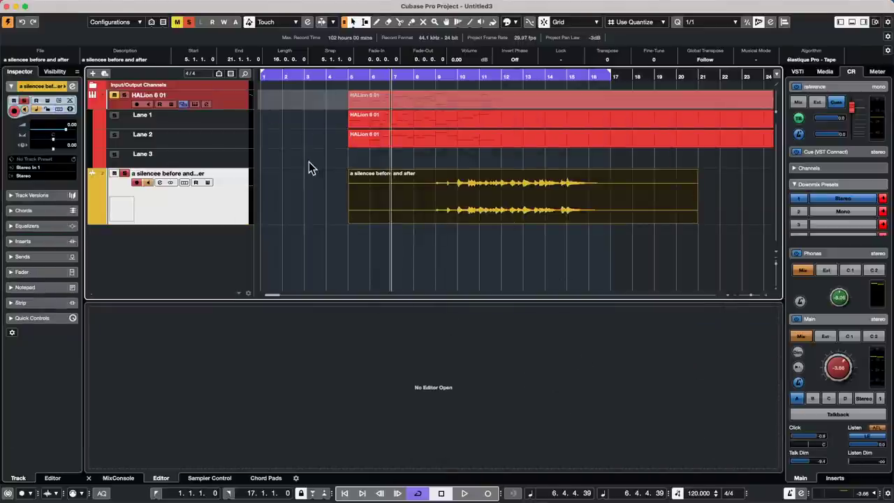
{"action": "left_click", "coordinate": [280, 7]}
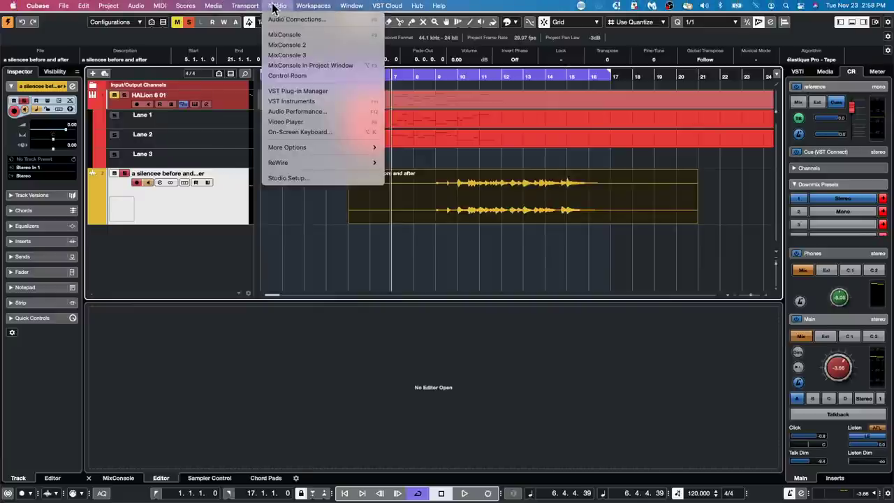
{"action": "mouse_move", "coordinate": [225, 10]}
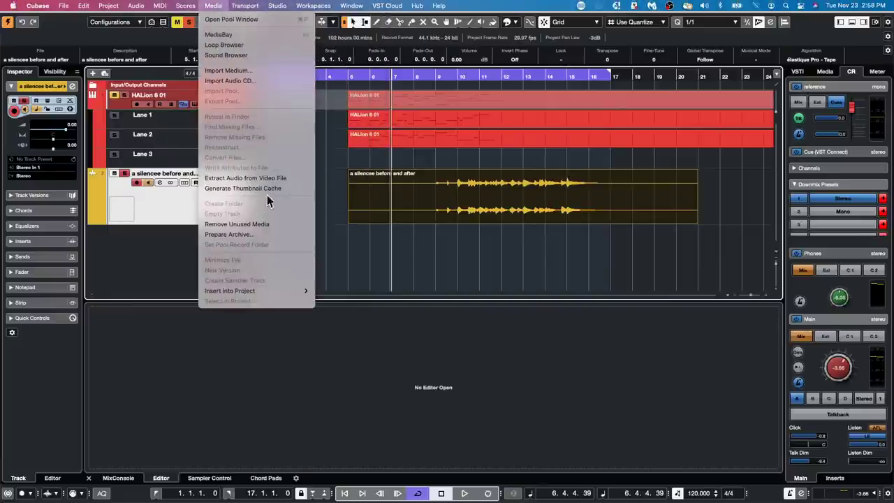
{"action": "mouse_move", "coordinate": [286, 7]}
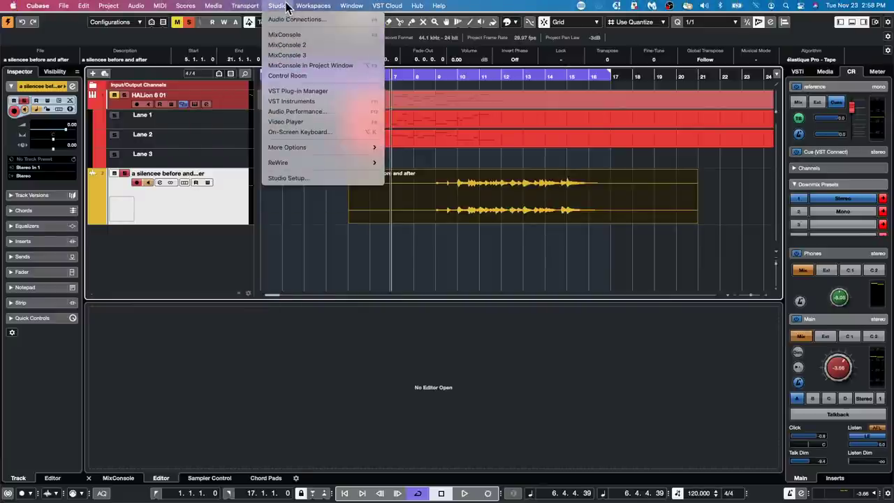
{"action": "left_click", "coordinate": [314, 177]}
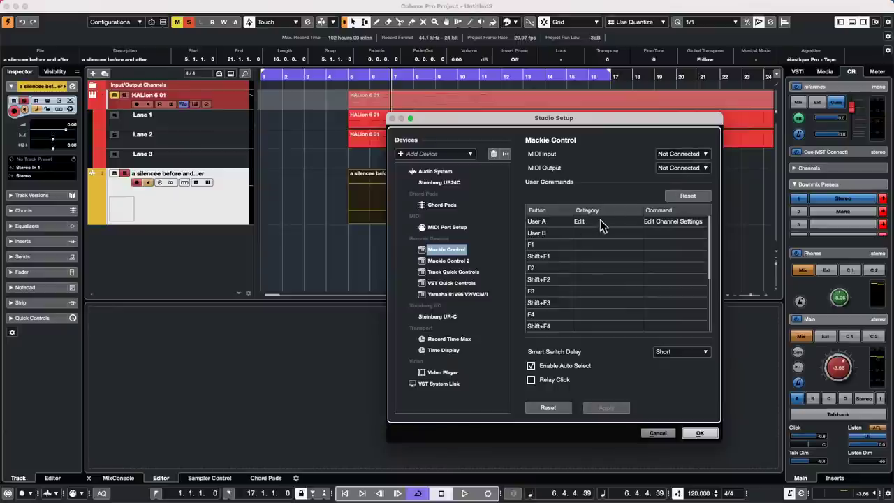
{"action": "left_click", "coordinate": [709, 436]}
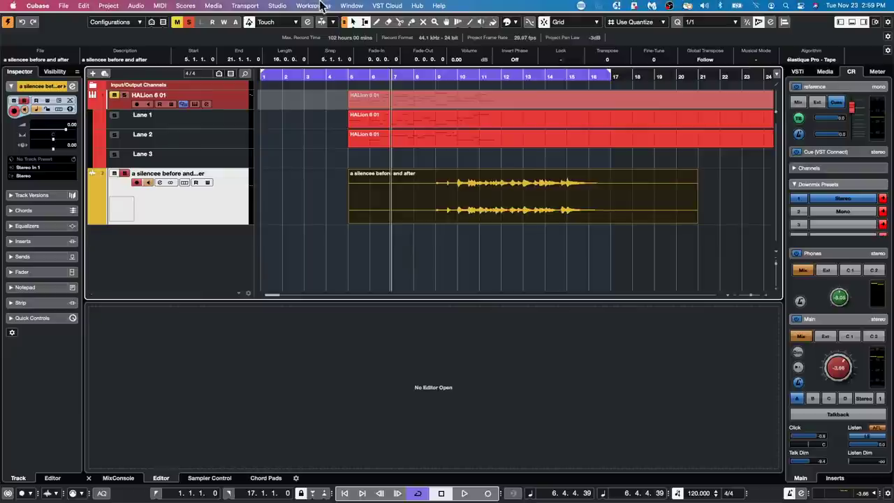
Open Audio Connections and inspect the Stereo output bus's Left and Right ports.
{"action": "left_click", "coordinate": [321, 5]}
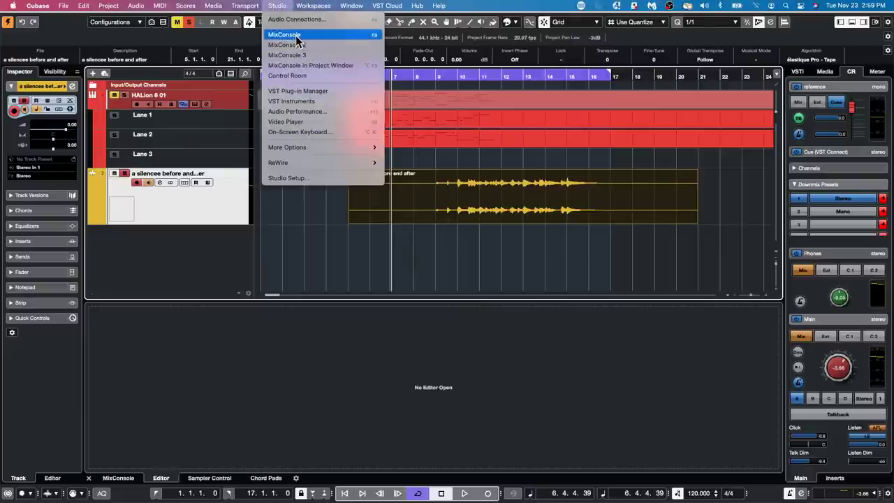
{"action": "left_click", "coordinate": [294, 20]}
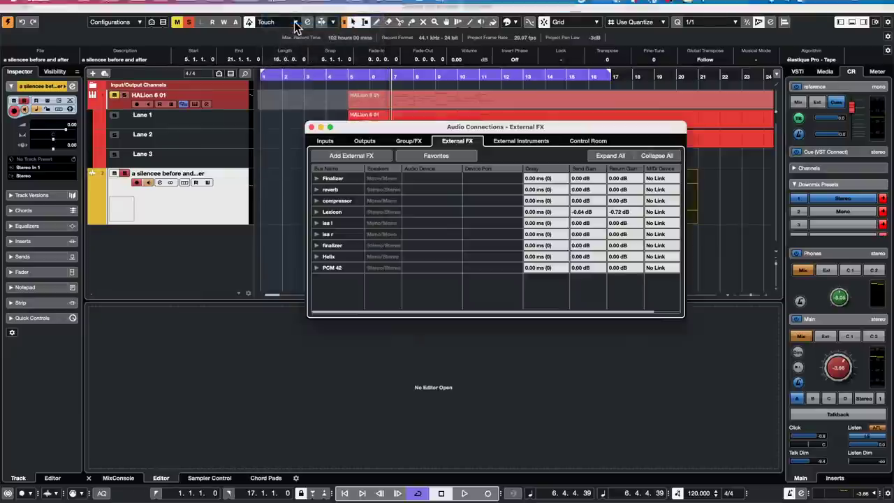
{"action": "left_click", "coordinate": [589, 142]}
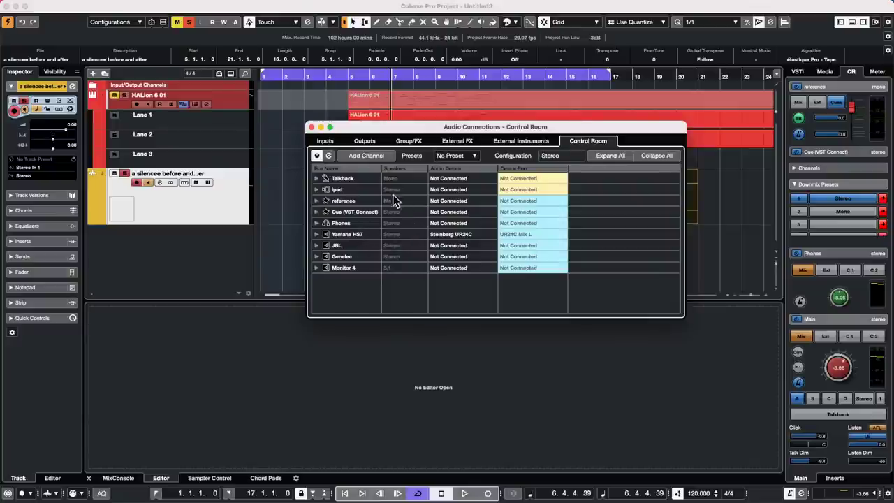
{"action": "left_click", "coordinate": [364, 141]}
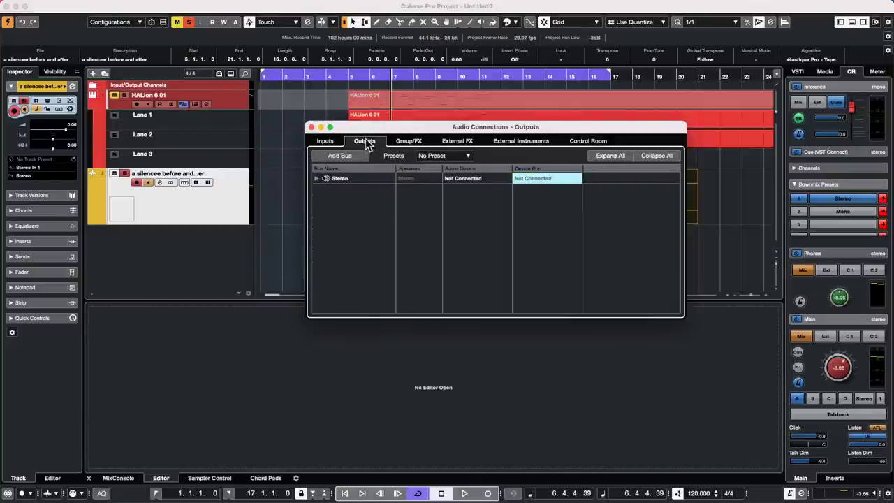
{"action": "left_click", "coordinate": [316, 178]}
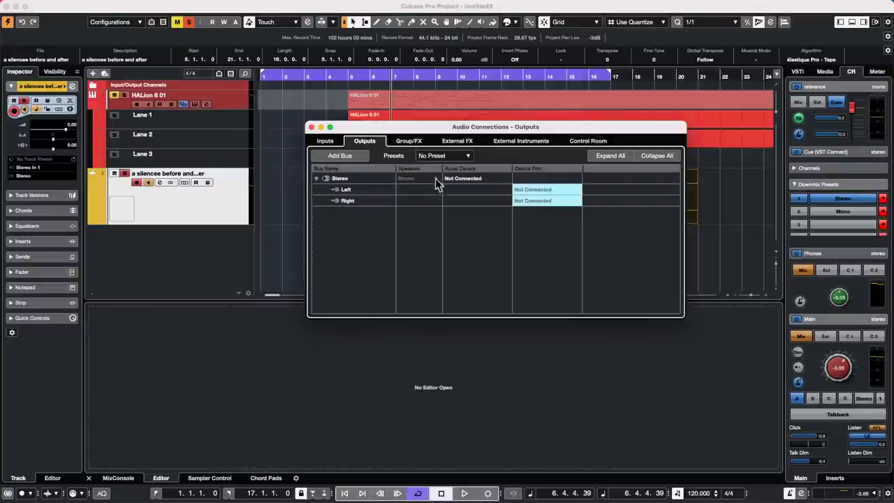
Expand Yamaha HS7 in Control Room to check its UR24C Mix L/R routing, then close.
{"action": "left_click", "coordinate": [595, 139]}
{"action": "left_click", "coordinate": [349, 234]}
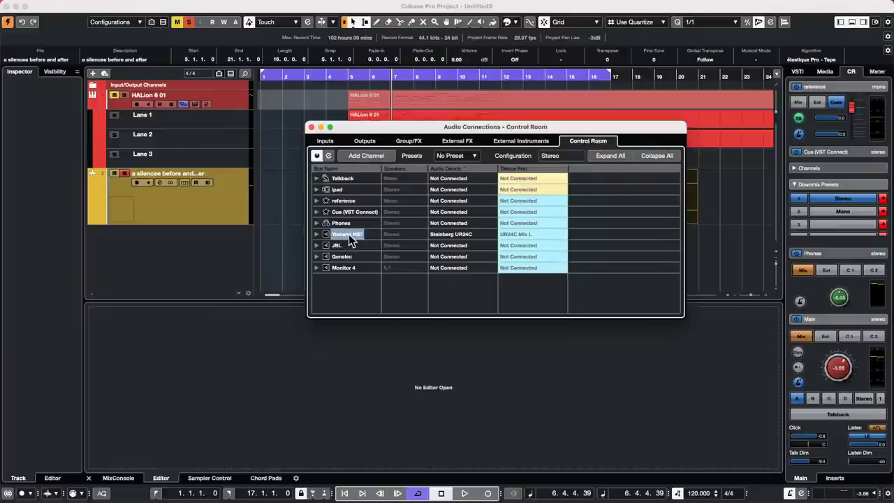
{"action": "right_click", "coordinate": [349, 234]}
{"action": "mouse_move", "coordinate": [363, 241]}
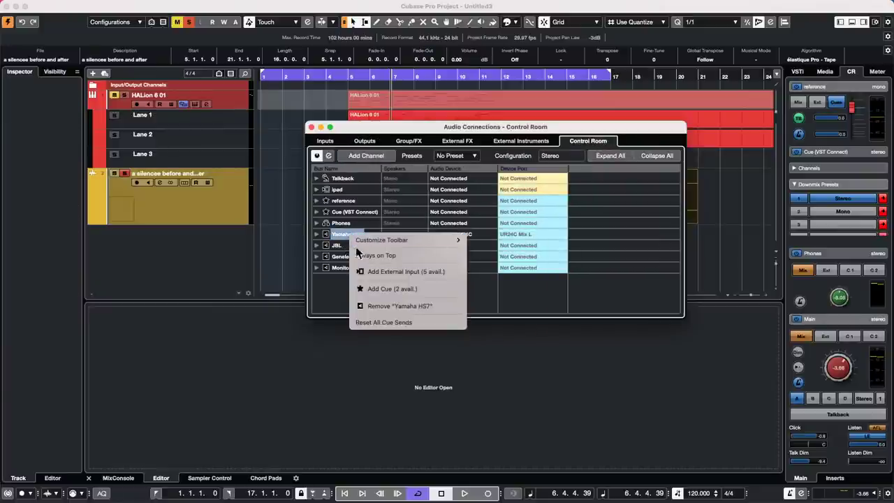
{"action": "left_click", "coordinate": [313, 233]}
{"action": "left_click", "coordinate": [315, 234]}
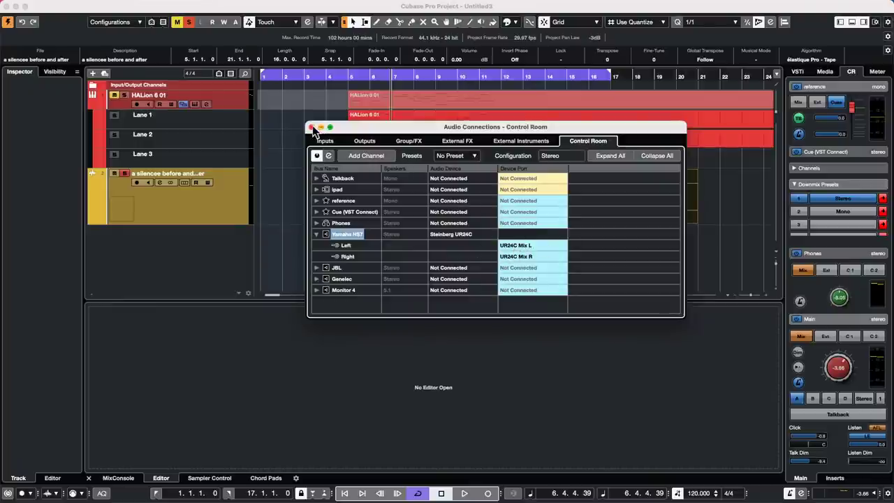
{"action": "left_click", "coordinate": [312, 127]}
Open the Dancefloor Tech House collection under Loops & Samples in the Media rack.
{"action": "left_click", "coordinate": [825, 72]}
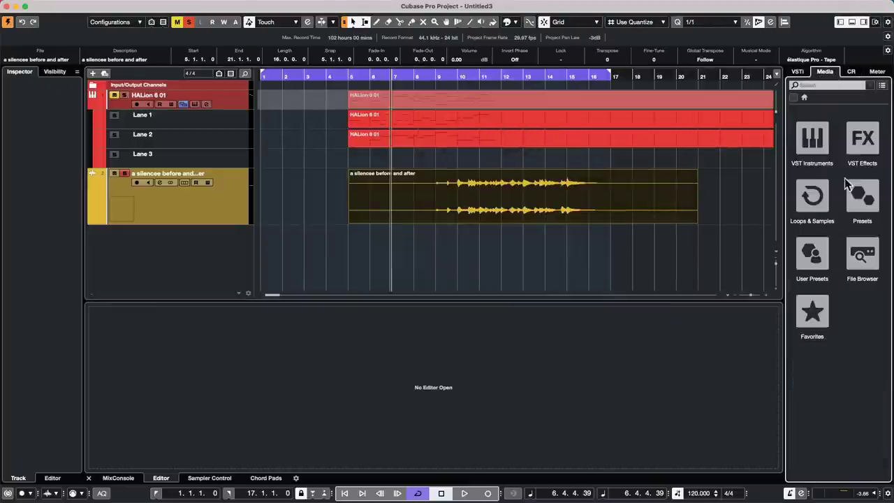
{"action": "left_click", "coordinate": [813, 197]}
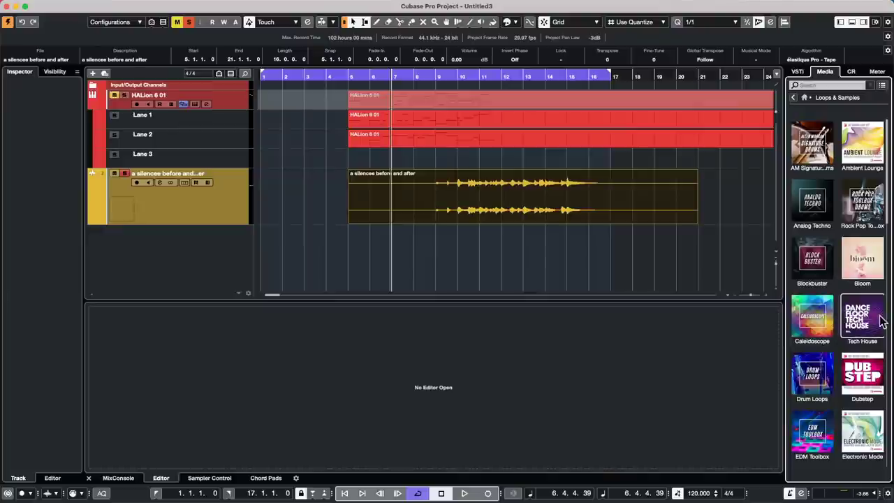
{"action": "left_click", "coordinate": [870, 322]}
Audition kicks 10, 19, 13, 07 and 18, ending on Tech_House_Kick_21, then stop preview.
{"action": "left_click", "coordinate": [831, 266]}
{"action": "left_click", "coordinate": [832, 355]}
{"action": "left_click", "coordinate": [835, 380]}
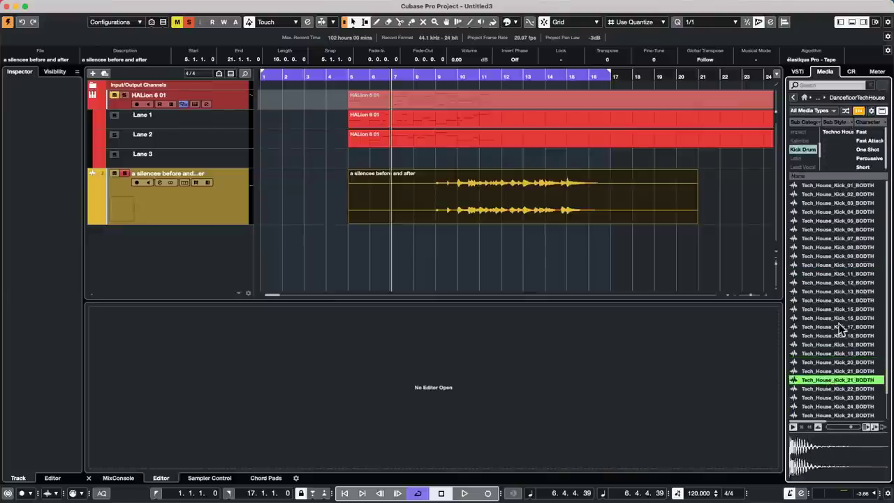
{"action": "left_click", "coordinate": [837, 293]}
{"action": "left_click", "coordinate": [828, 238]}
{"action": "left_click", "coordinate": [827, 343]}
{"action": "left_click", "coordinate": [825, 379]}
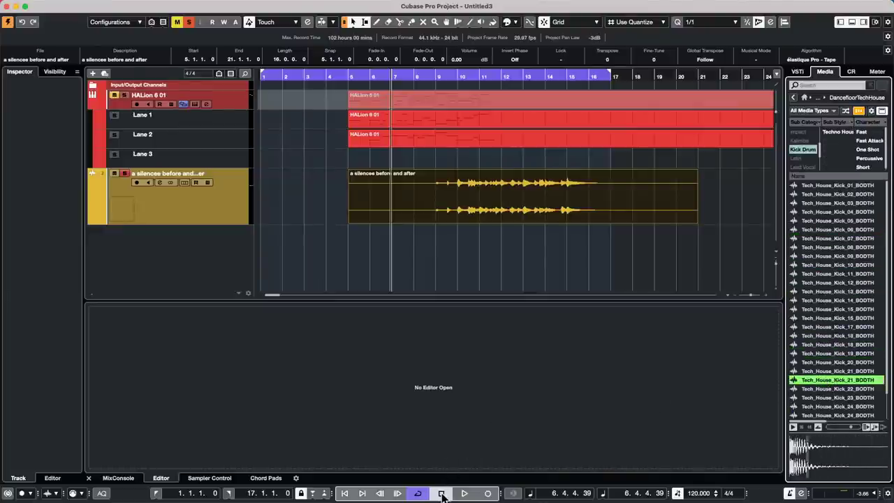
{"action": "left_click", "coordinate": [802, 427]}
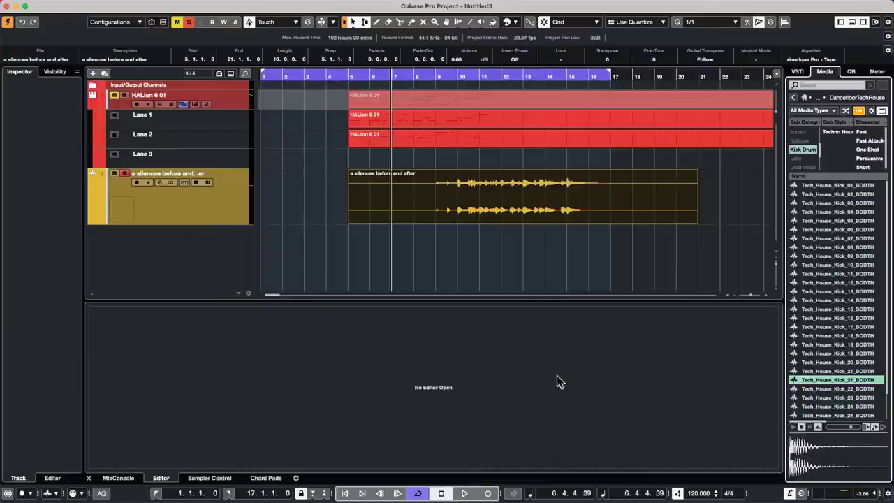
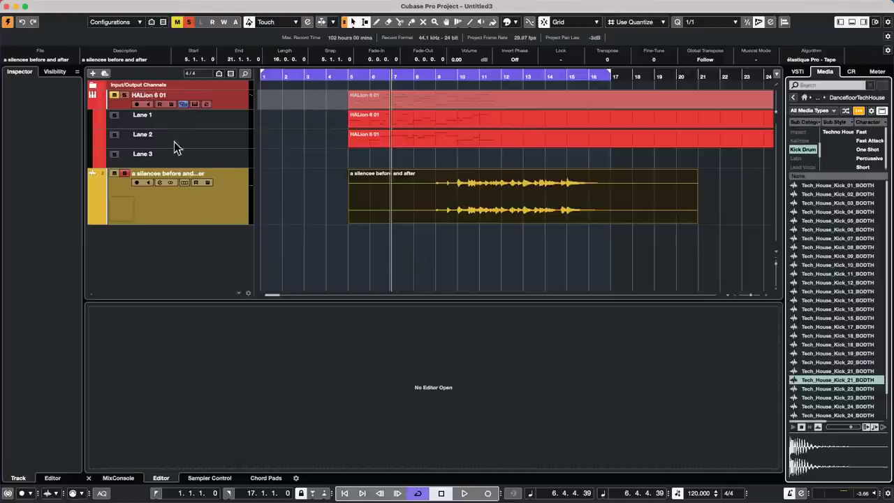
Add three new stereo audio tracks to the project.
{"action": "right_click", "coordinate": [201, 259]}
{"action": "left_click", "coordinate": [234, 263]}
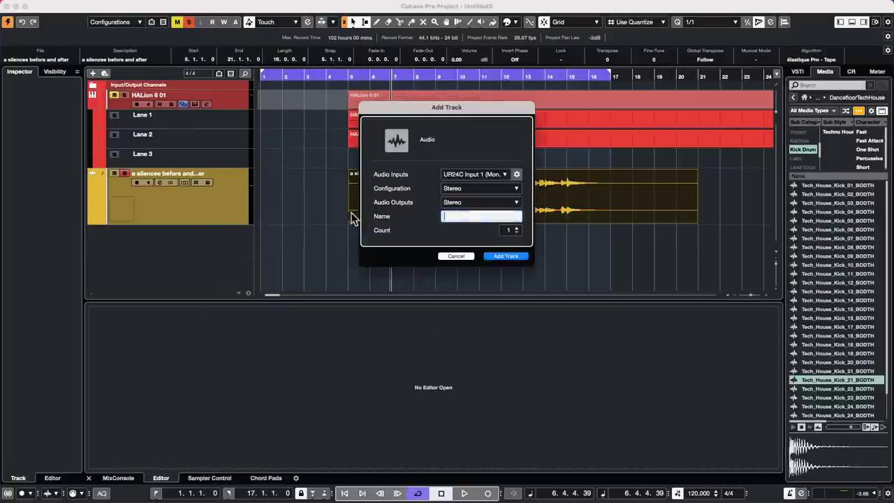
{"action": "left_click", "coordinate": [517, 228]}
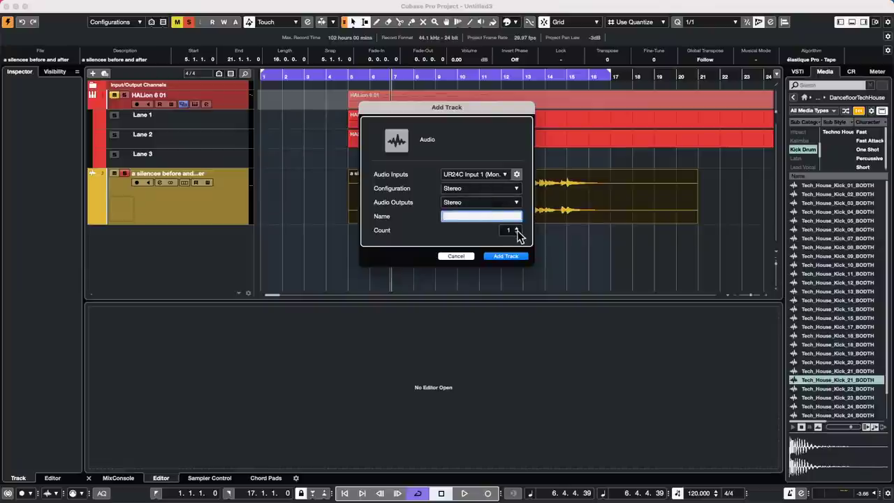
{"action": "left_click", "coordinate": [517, 228]}
{"action": "left_click", "coordinate": [510, 255]}
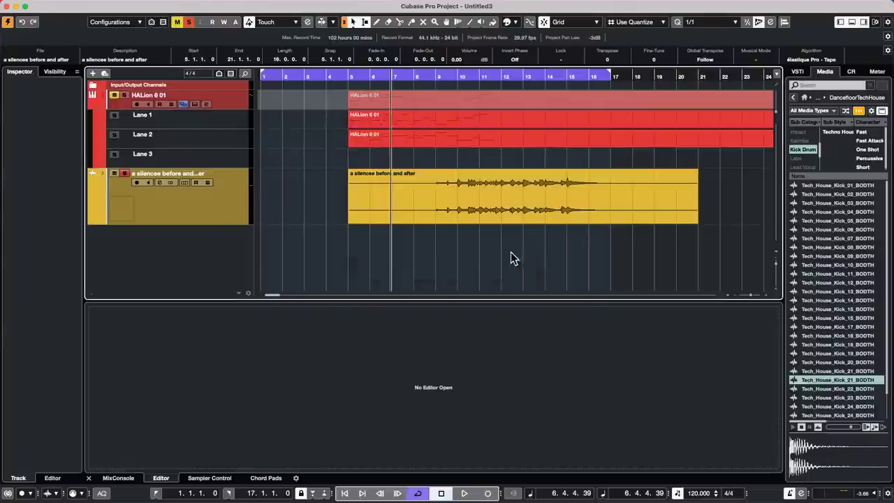
Load ModMachine from the Delay category into Audio 01's first insert slot.
{"action": "left_click", "coordinate": [240, 231]}
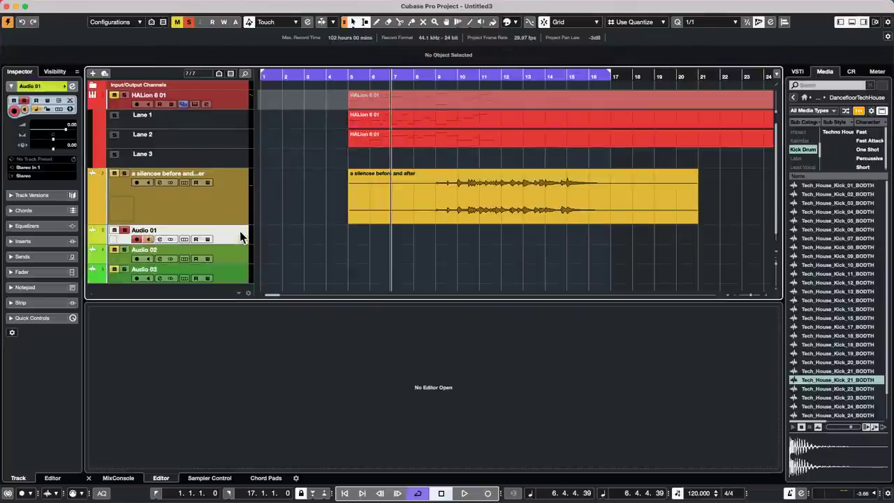
{"action": "left_click", "coordinate": [50, 240]}
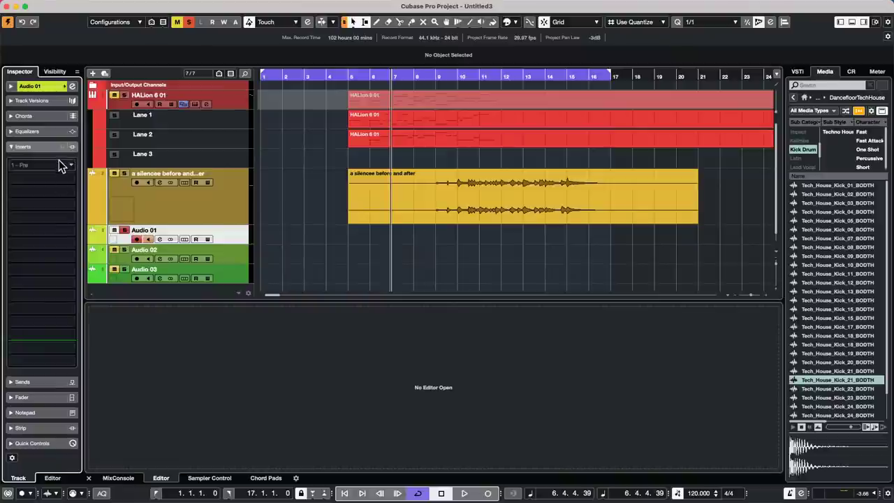
{"action": "left_click", "coordinate": [61, 163]}
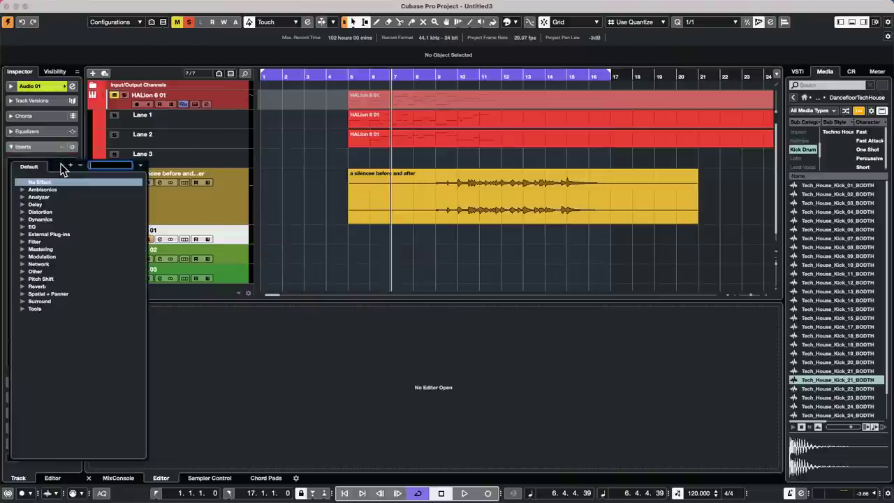
{"action": "left_click", "coordinate": [22, 204]}
{"action": "left_click", "coordinate": [53, 212]}
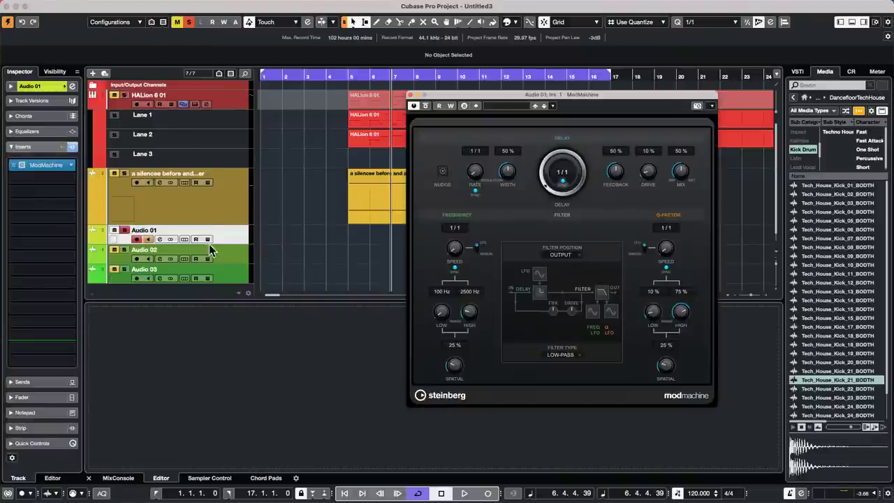
Load ModMachine into Audio 02's first insert slot and close both plug-in editors.
{"action": "left_click", "coordinate": [230, 258]}
{"action": "left_click", "coordinate": [71, 162]}
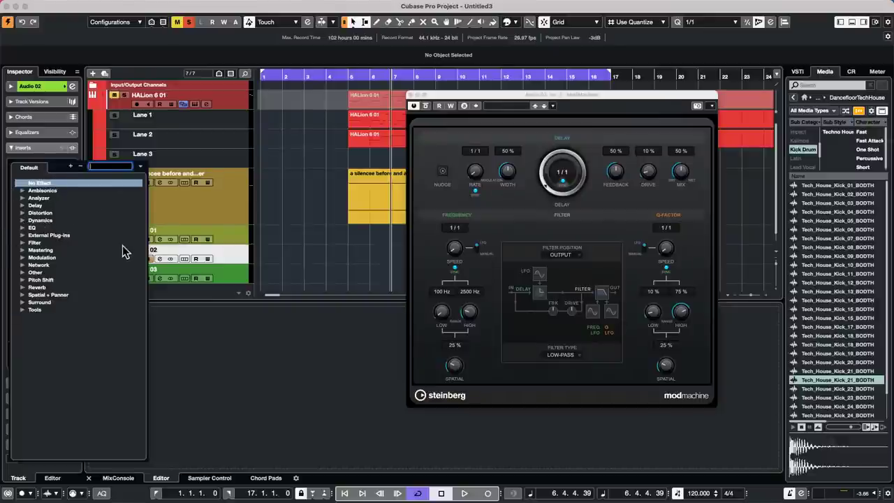
{"action": "left_click", "coordinate": [22, 205]}
{"action": "left_click", "coordinate": [51, 213]}
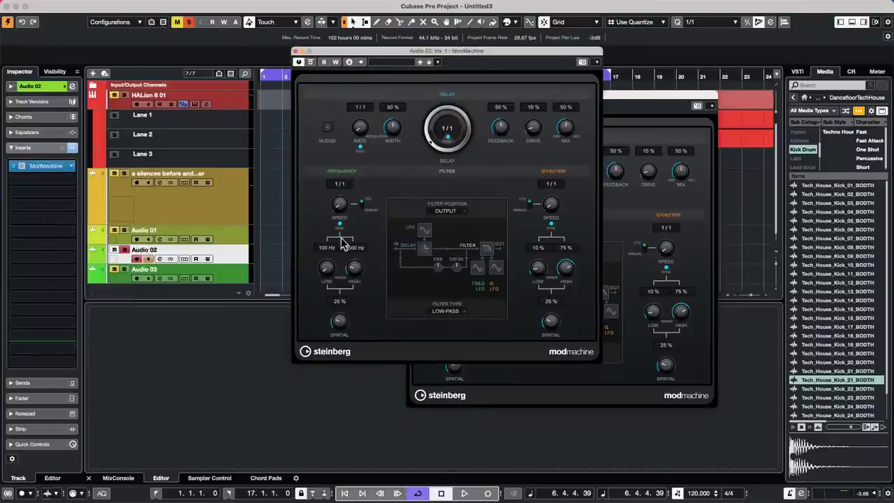
{"action": "left_click", "coordinate": [295, 51]}
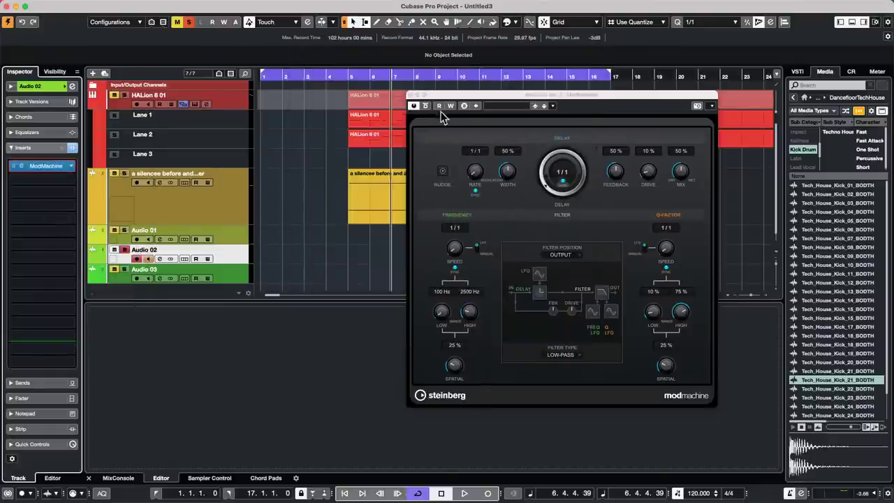
{"action": "left_click", "coordinate": [413, 94]}
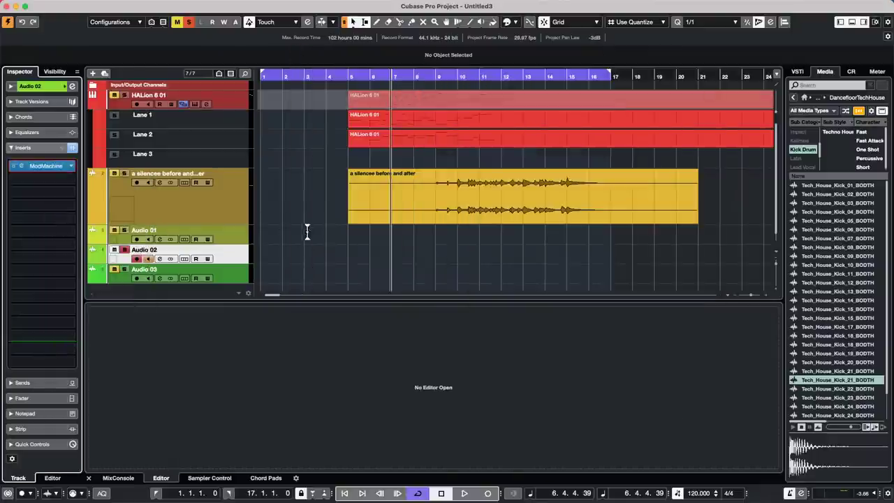
Check the ModMachine editors on Audio 01 and Audio 02, then close them.
{"action": "left_click", "coordinate": [241, 235]}
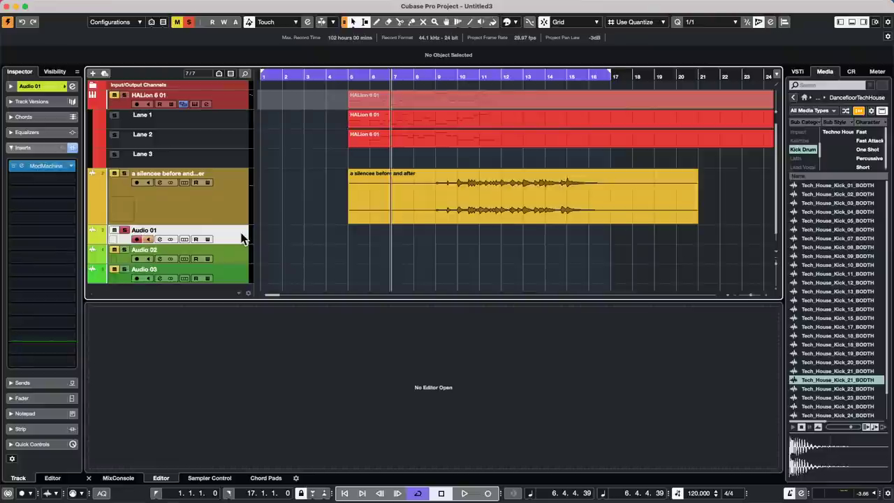
{"action": "left_click", "coordinate": [67, 168]}
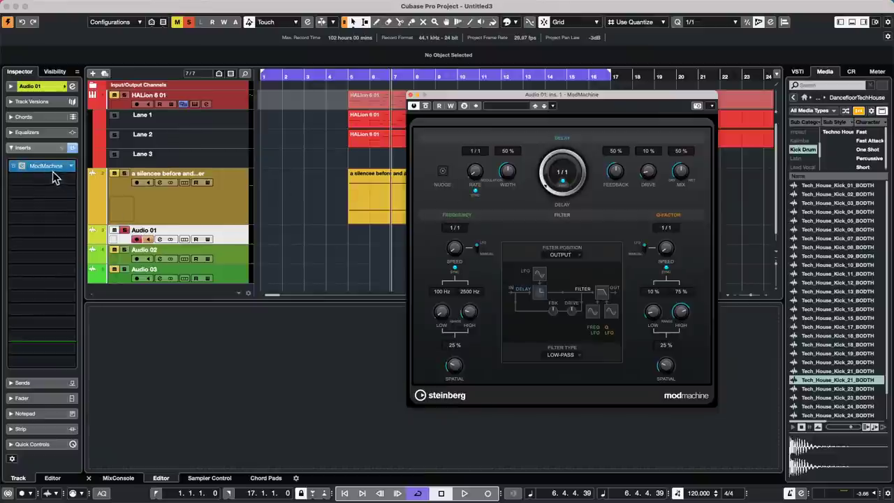
{"action": "left_click", "coordinate": [47, 169]}
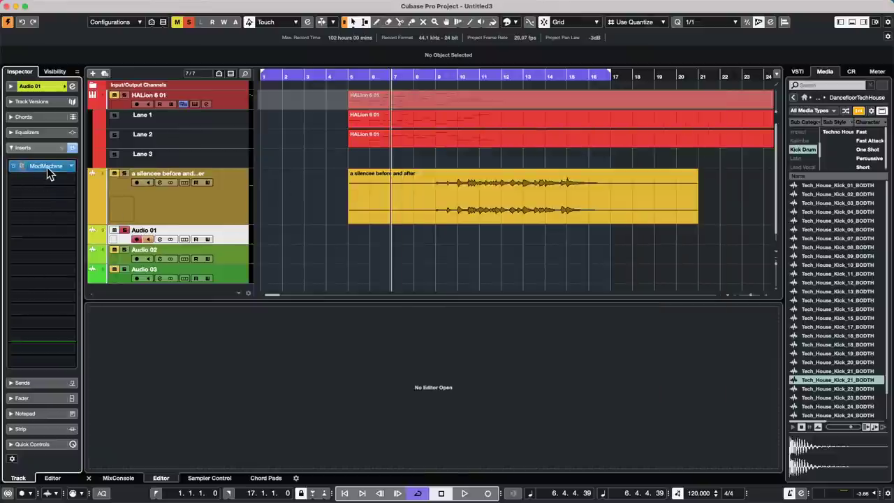
{"action": "left_click", "coordinate": [47, 167]}
{"action": "left_click", "coordinate": [227, 258]}
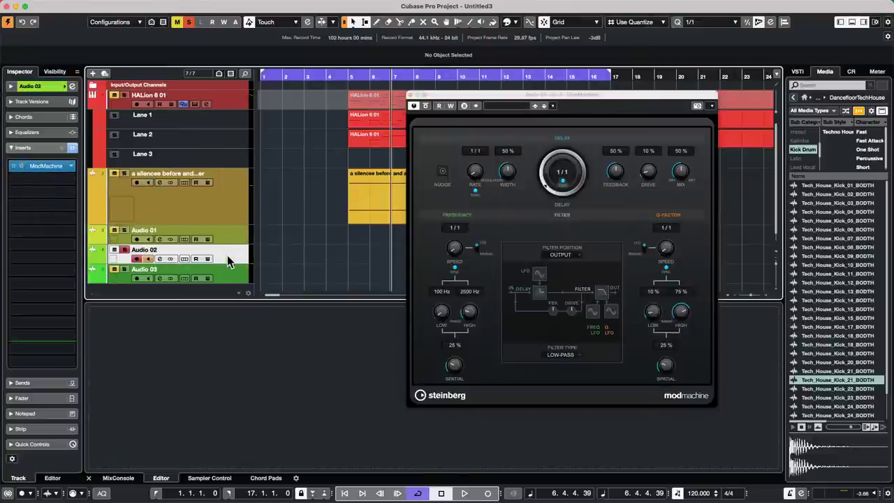
{"action": "left_click", "coordinate": [59, 167]}
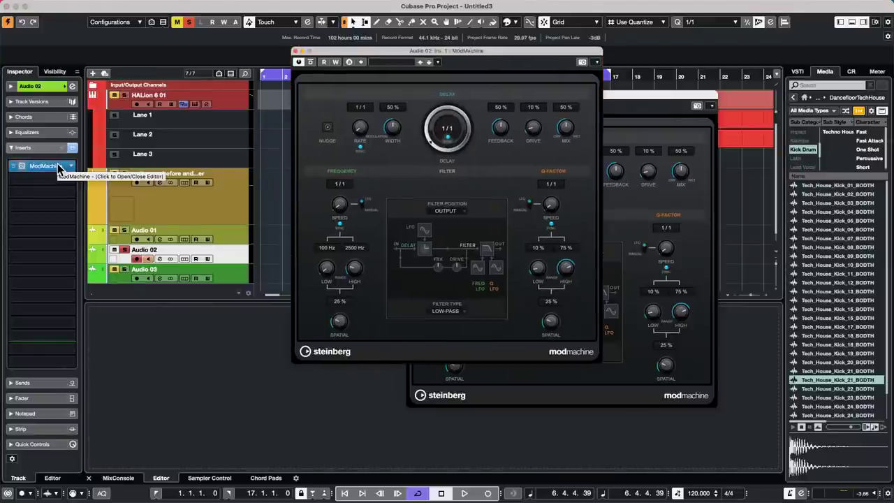
{"action": "left_click", "coordinate": [295, 51]}
{"action": "left_click", "coordinate": [411, 95]}
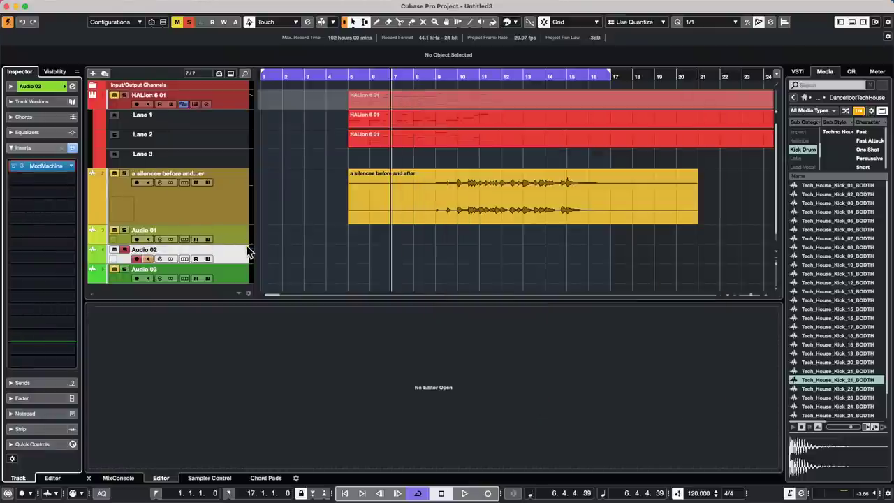
Set Audio 02's ModMachine delay time to 1/2, then open Audio 01's channel settings.
{"action": "left_click", "coordinate": [51, 166]}
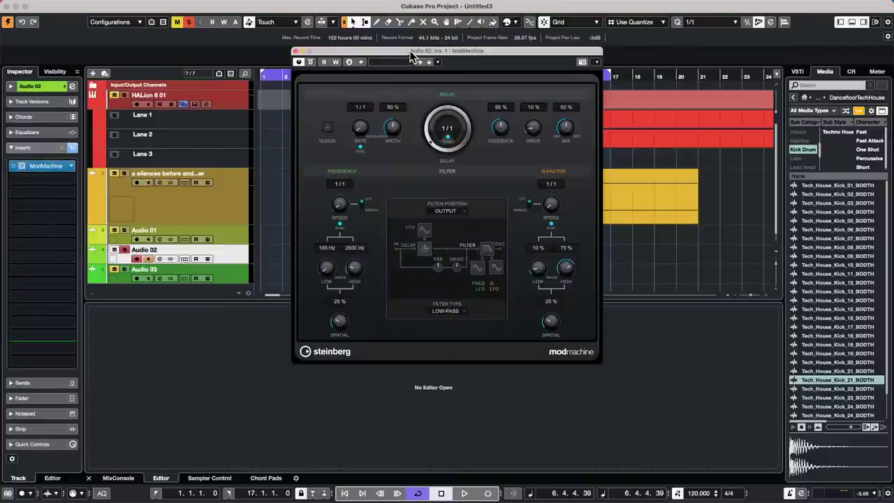
{"action": "left_click_drag", "start_coordinate": [411, 56], "coordinate": [620, 88]}
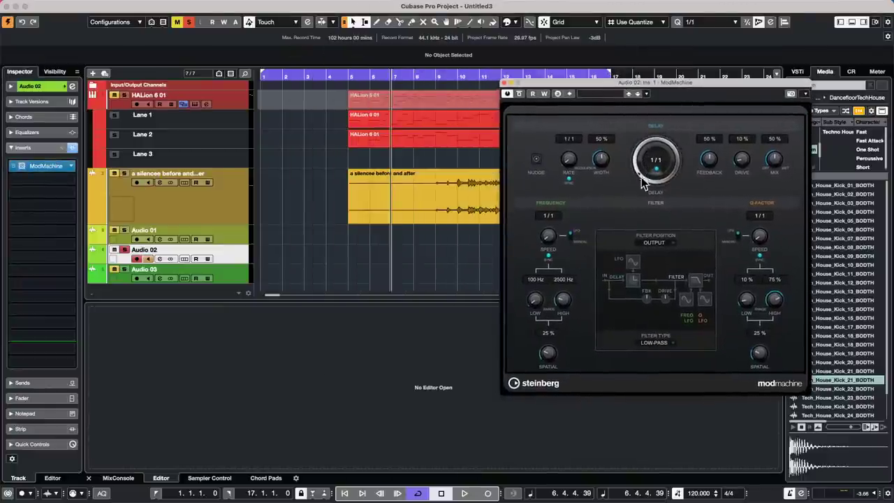
{"action": "left_click_drag", "start_coordinate": [643, 183], "coordinate": [642, 143]}
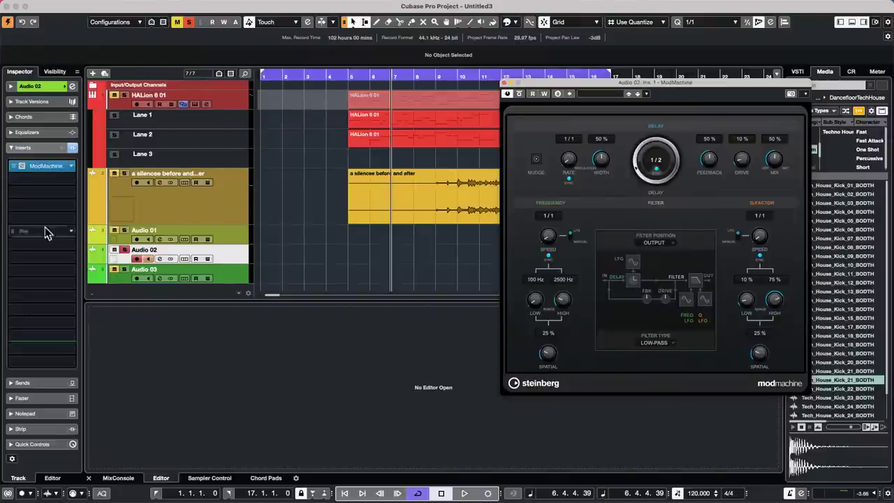
{"action": "left_click", "coordinate": [233, 236]}
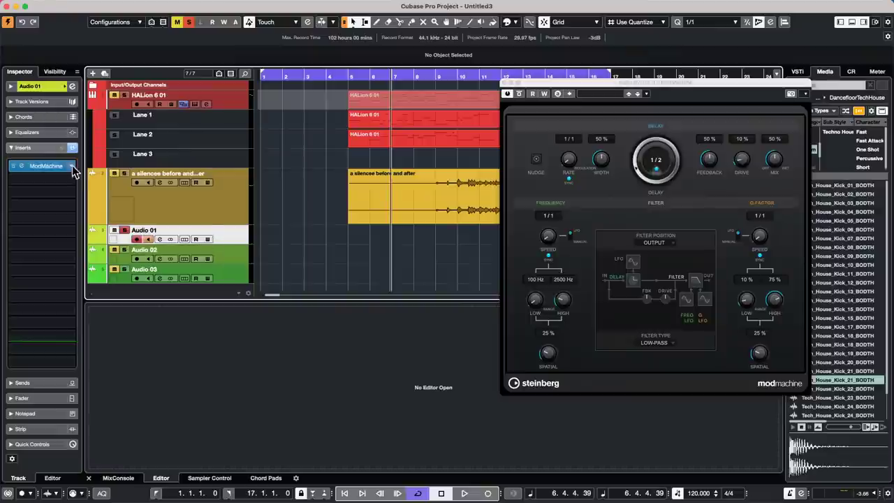
{"action": "left_click", "coordinate": [72, 87]}
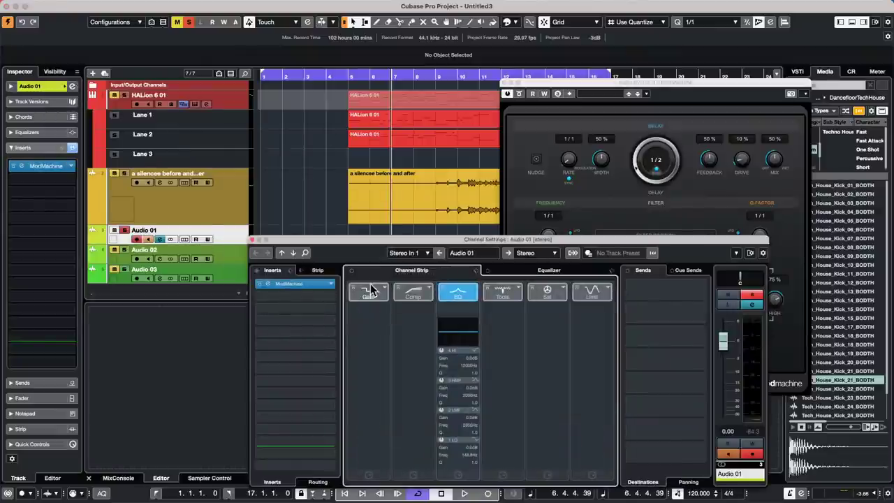
Give Audio 01's strip Noise Gate, Tube Compressor, DeEsser, Tape Saturation and Maximizer modules.
{"action": "left_click", "coordinate": [385, 288]}
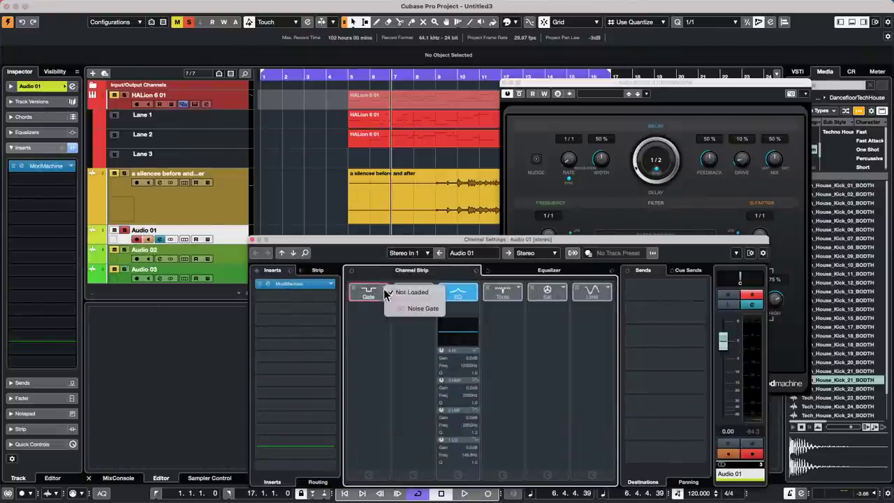
{"action": "left_click", "coordinate": [415, 309]}
{"action": "left_click", "coordinate": [423, 298]}
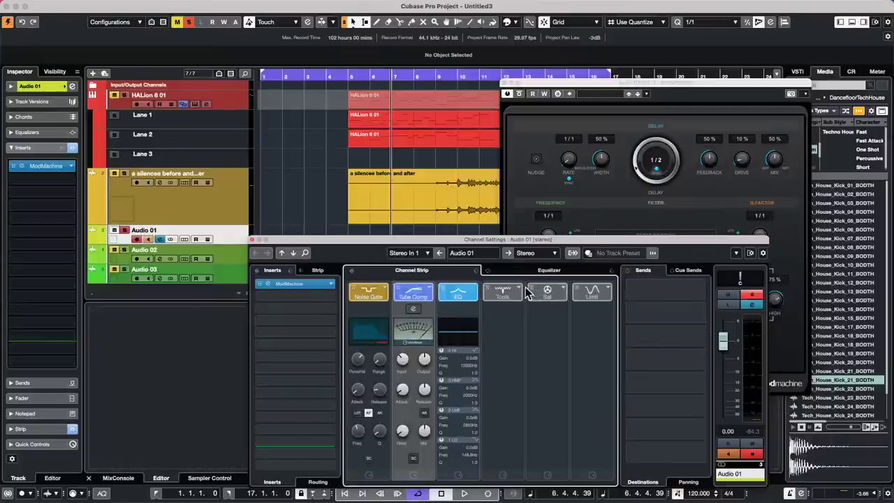
{"action": "left_click", "coordinate": [518, 288]}
{"action": "left_click", "coordinate": [548, 309]}
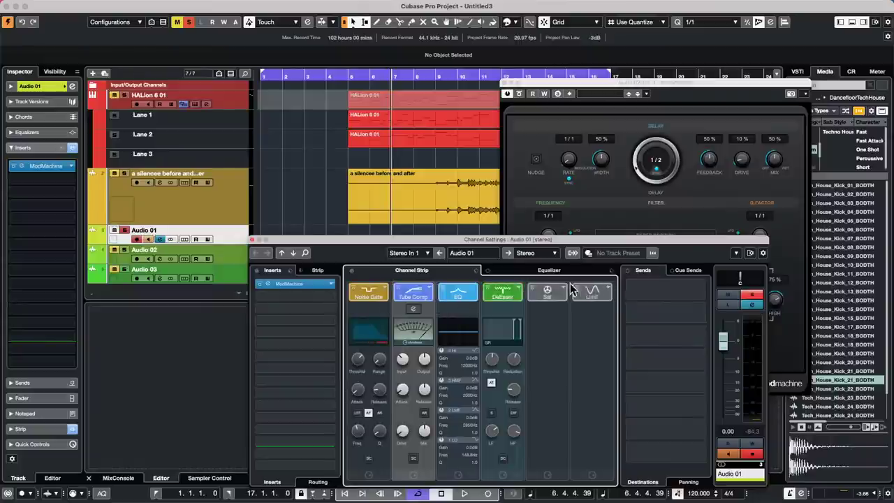
{"action": "left_click", "coordinate": [562, 288]}
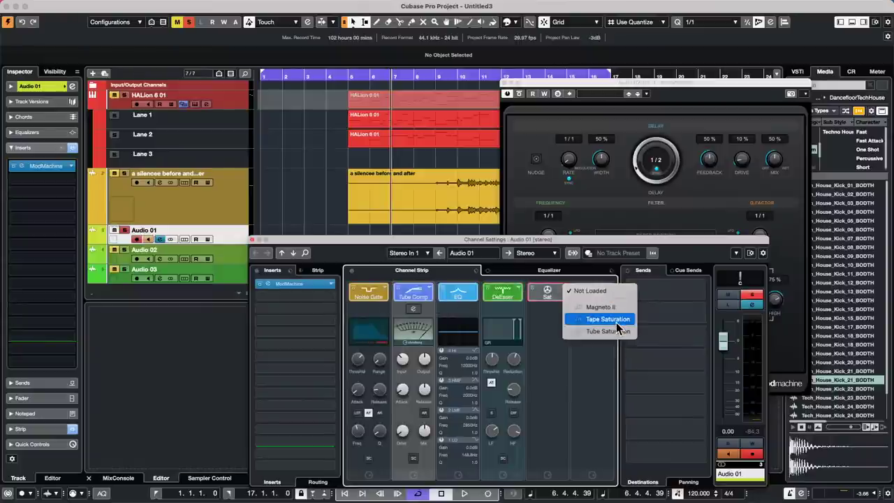
{"action": "left_click", "coordinate": [607, 319]}
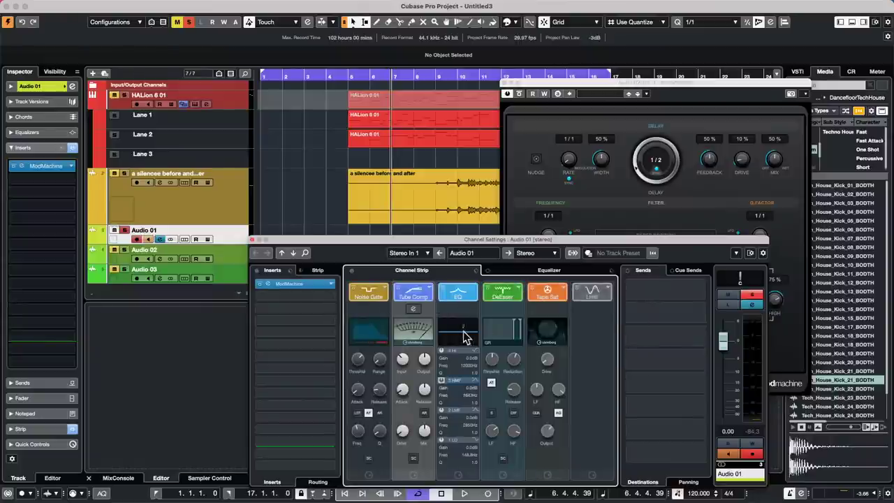
{"action": "left_click", "coordinate": [593, 288]}
{"action": "left_click", "coordinate": [601, 320]}
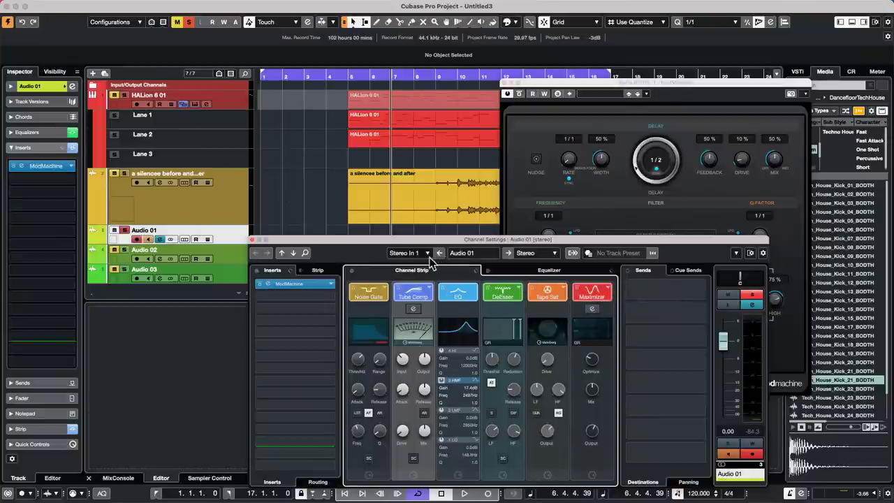
Give Audio 02's strip Noise Gate, Compressor, EnvelopeShaper, Magneto II and Brickwall Limiter modules.
{"action": "left_click", "coordinate": [293, 253]}
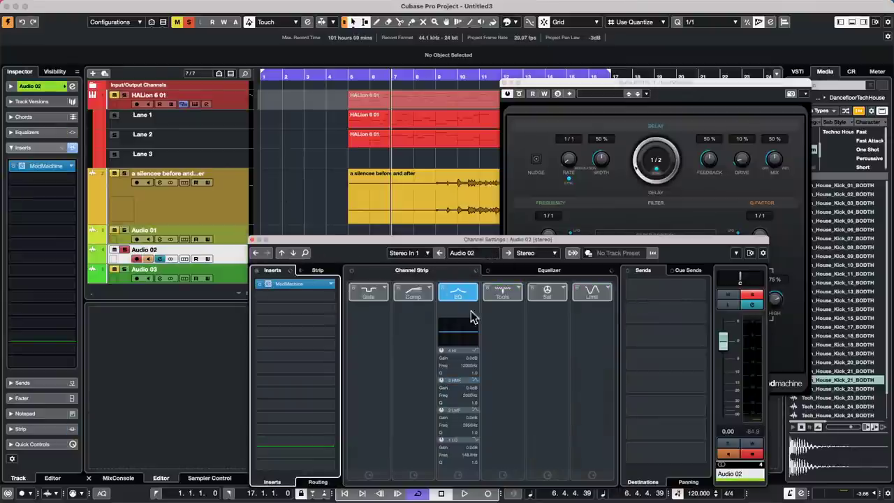
{"action": "left_click", "coordinate": [385, 287]}
{"action": "left_click", "coordinate": [424, 310]}
{"action": "left_click", "coordinate": [428, 289]}
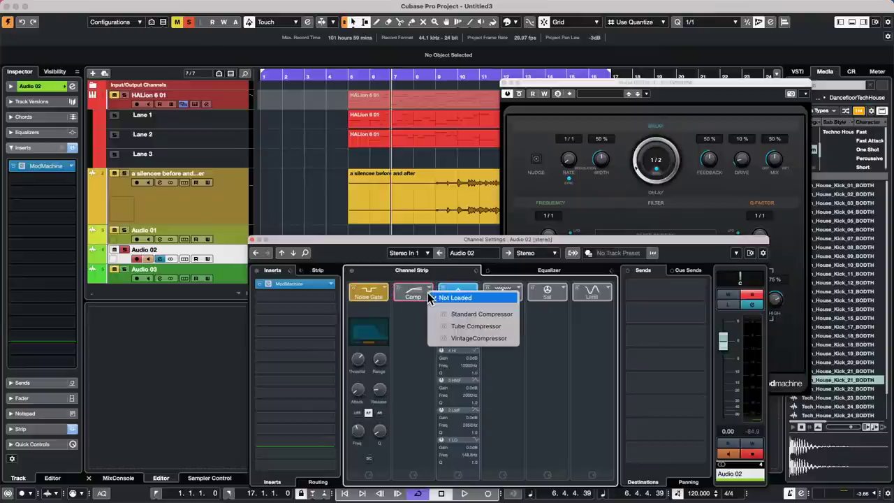
{"action": "left_click", "coordinate": [480, 314]}
{"action": "left_click", "coordinate": [518, 287]}
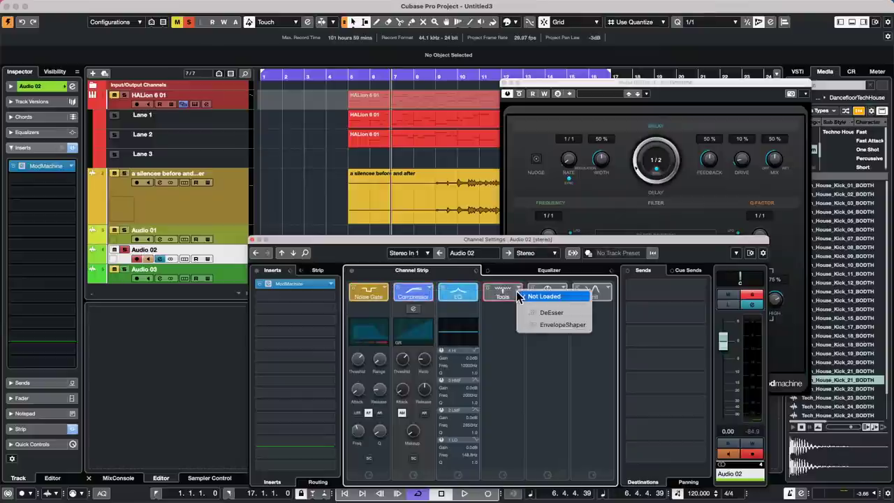
{"action": "left_click", "coordinate": [551, 327]}
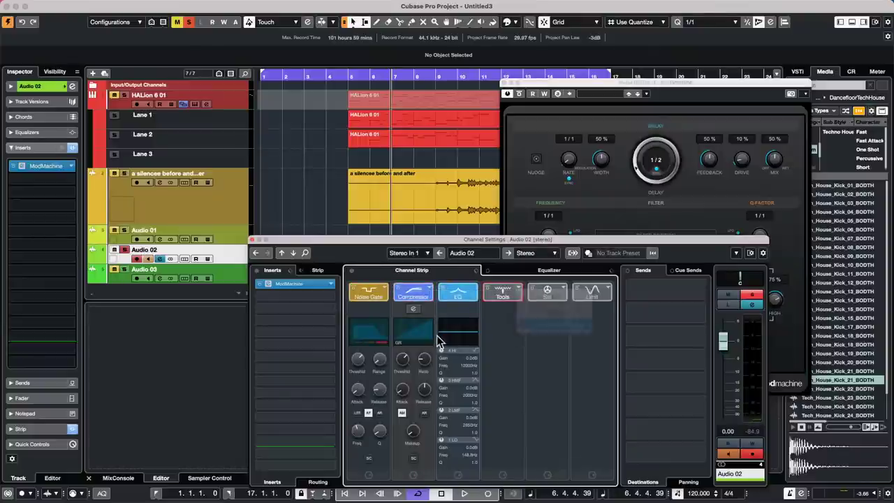
{"action": "left_click", "coordinate": [559, 292]}
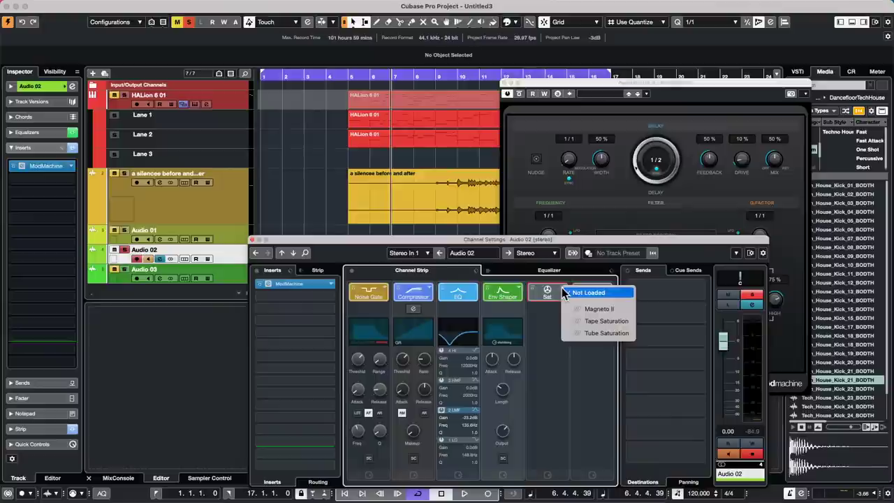
{"action": "left_click", "coordinate": [607, 310]}
{"action": "left_click", "coordinate": [605, 294]}
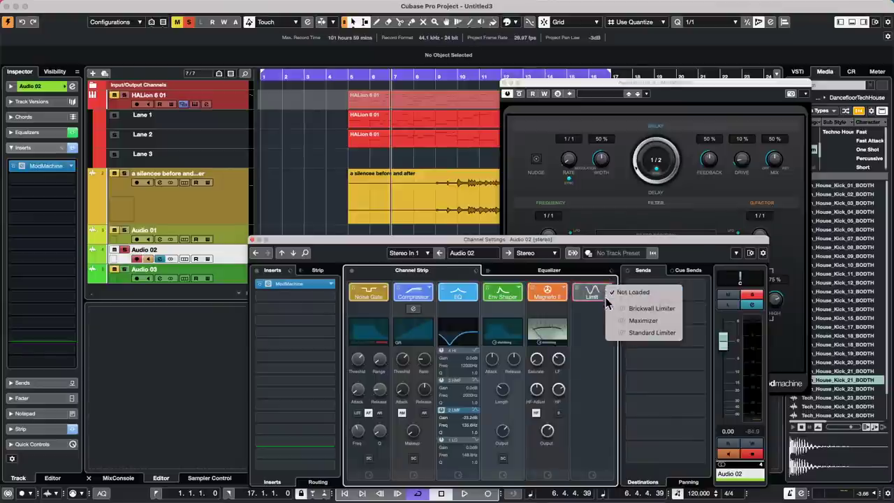
{"action": "left_click", "coordinate": [646, 307]}
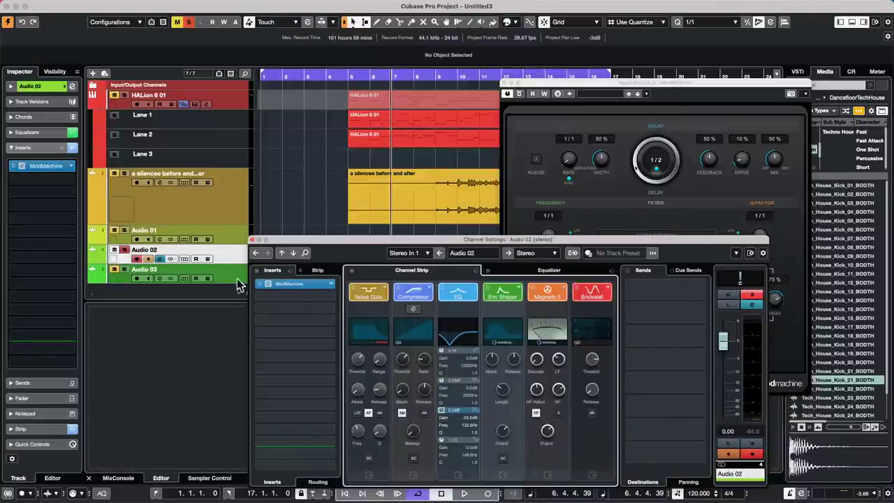
Compare the Audio 01 and Audio 02 strips, reopen ModMachine, and select Audio 01.
{"action": "left_click", "coordinate": [280, 253]}
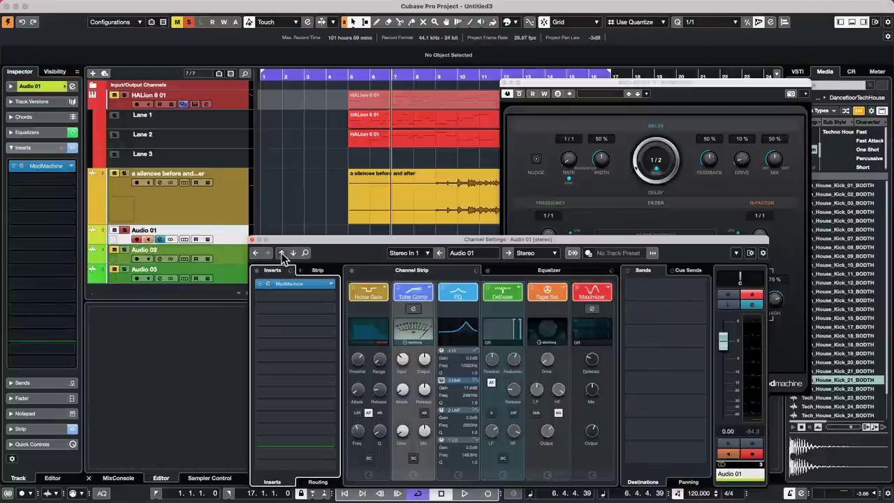
{"action": "left_click", "coordinate": [293, 253]}
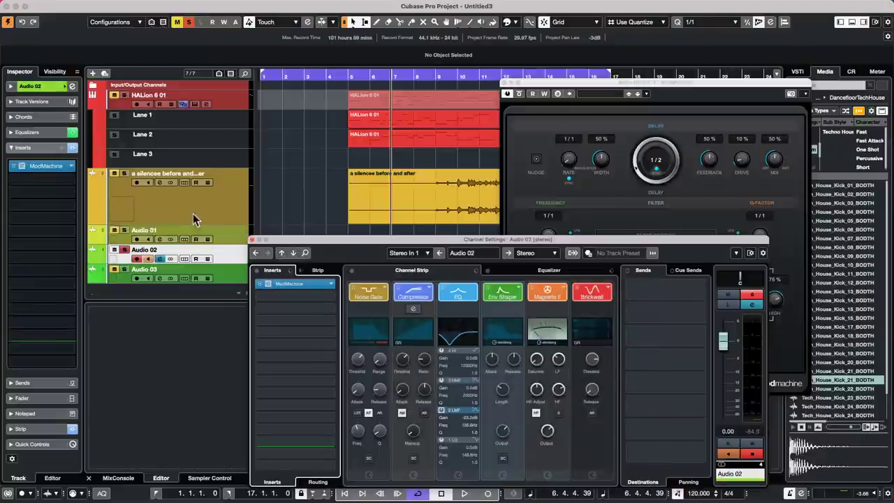
{"action": "left_click", "coordinate": [40, 166]}
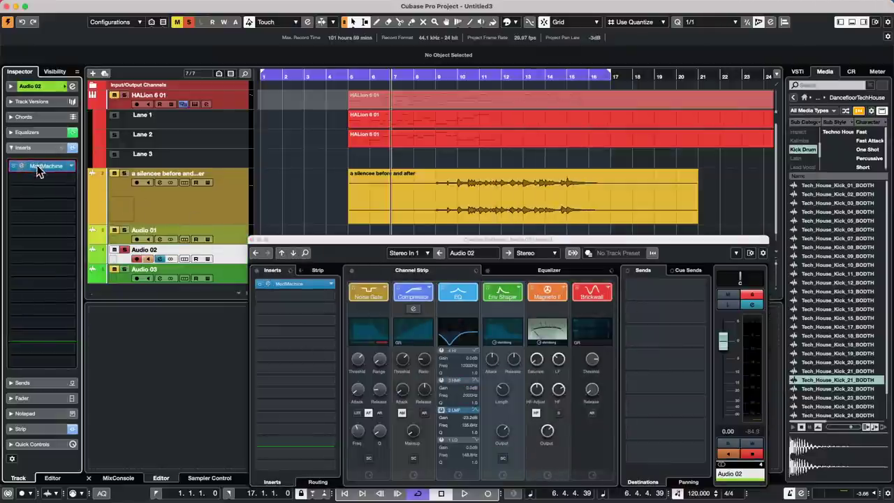
{"action": "left_click", "coordinate": [43, 167]}
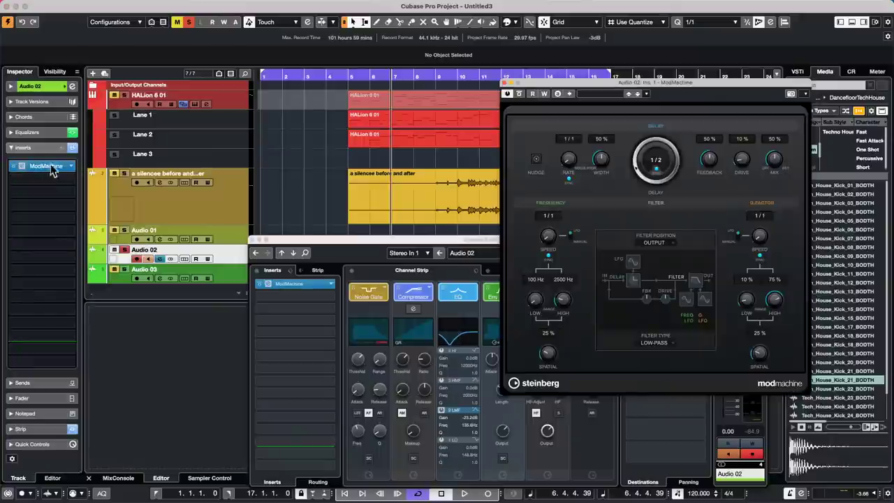
{"action": "left_click", "coordinate": [228, 234]}
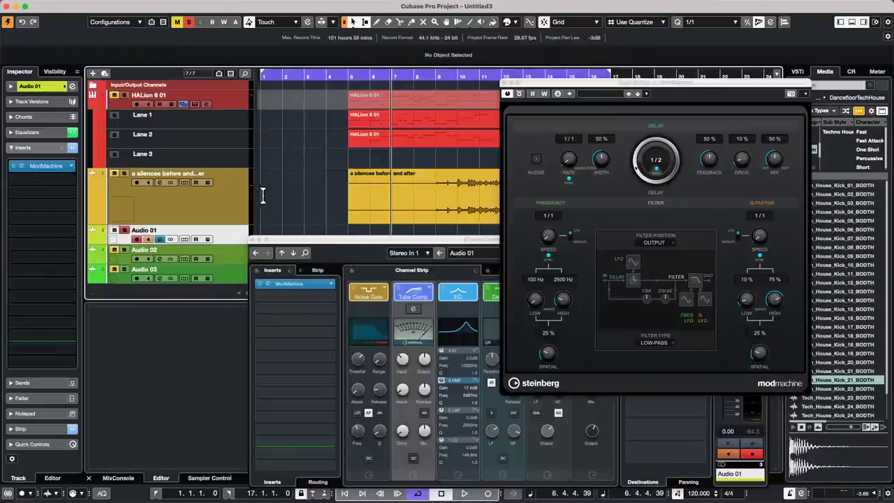
Swap the mixer for the editor zone and try the Line tool and its shapes.
{"action": "left_click", "coordinate": [503, 82]}
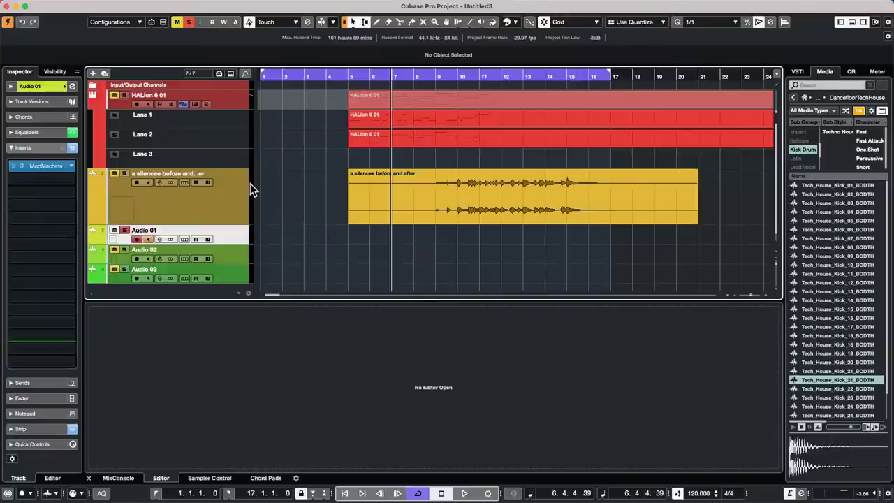
{"action": "right_click", "coordinate": [278, 142]}
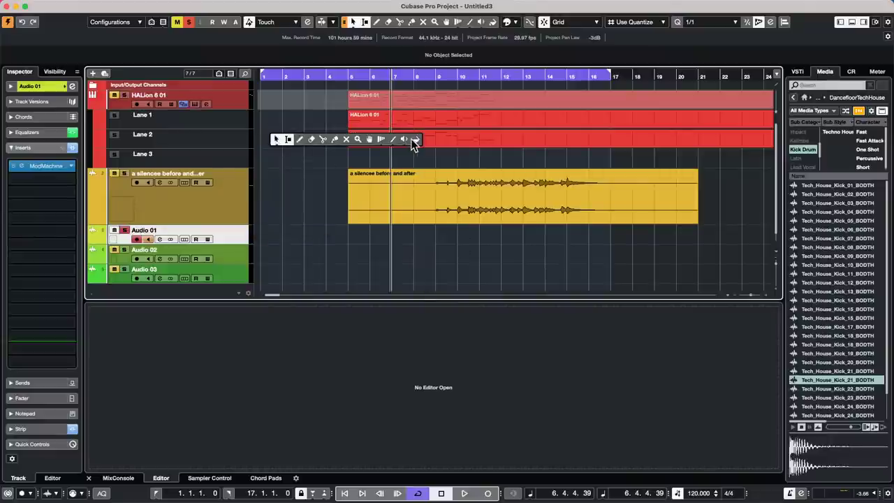
{"action": "left_click", "coordinate": [313, 160]}
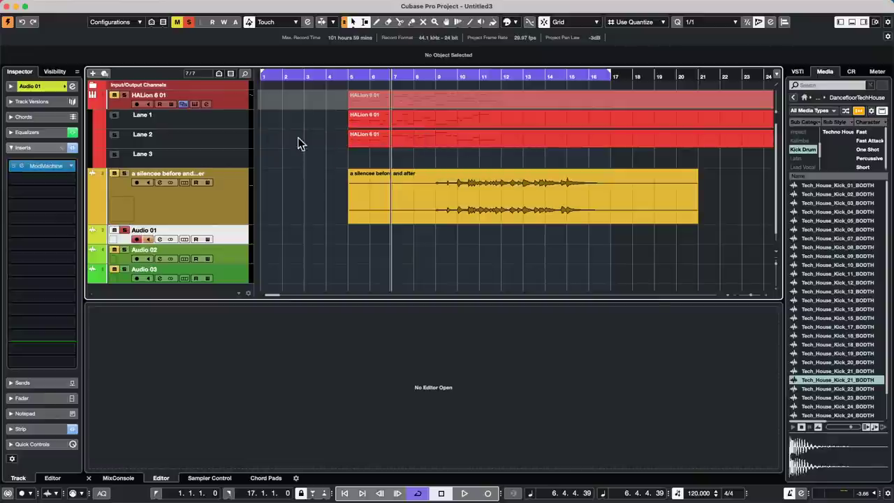
{"action": "right_click", "coordinate": [287, 127]}
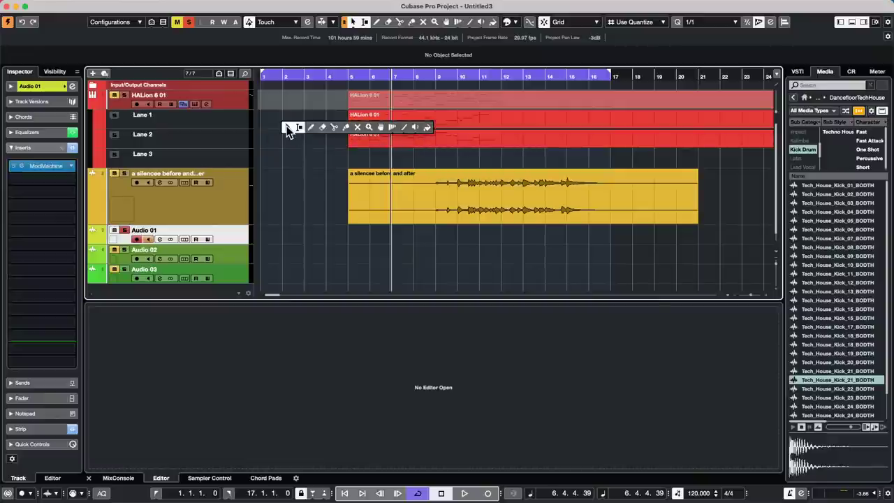
{"action": "left_click", "coordinate": [404, 128]}
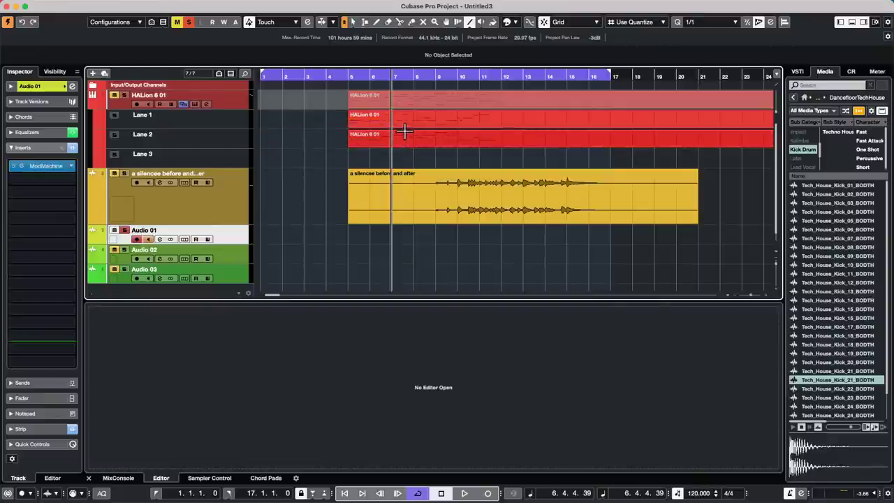
{"action": "right_click", "coordinate": [404, 132]}
{"action": "left_click", "coordinate": [522, 135]}
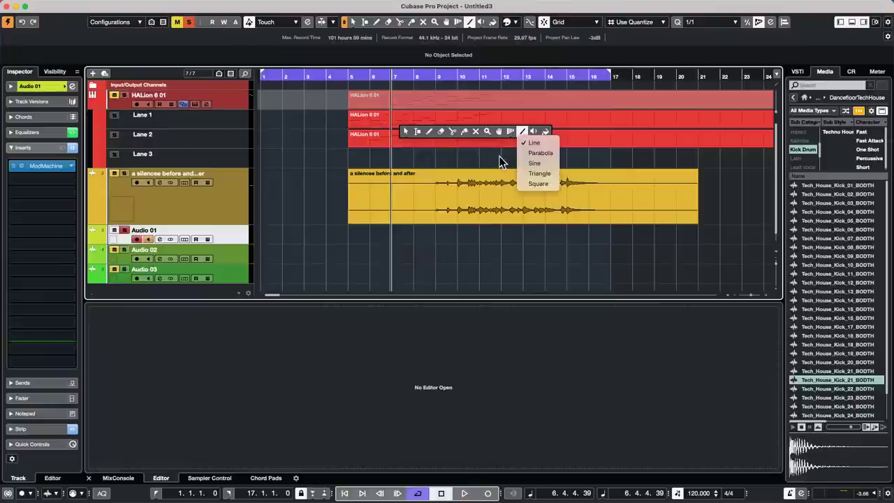
{"action": "left_click", "coordinate": [236, 177]}
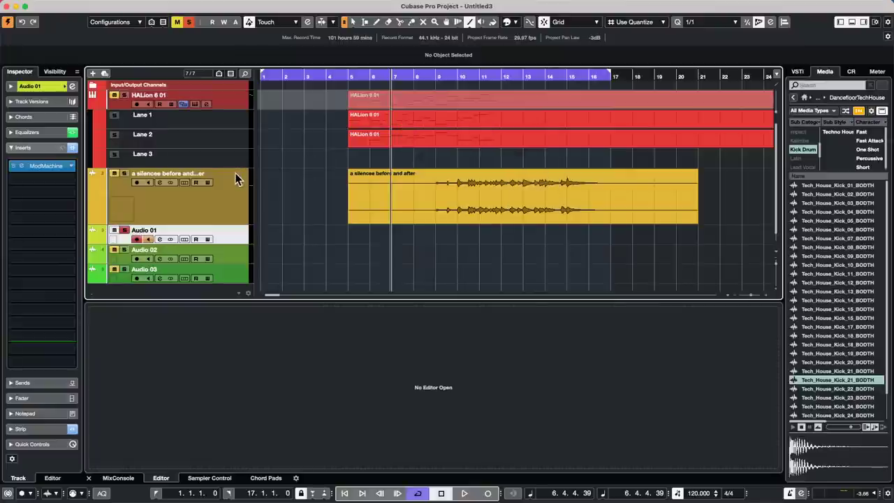
Choose the Glue tool from the arrangement's toolbox.
{"action": "right_click", "coordinate": [309, 173]}
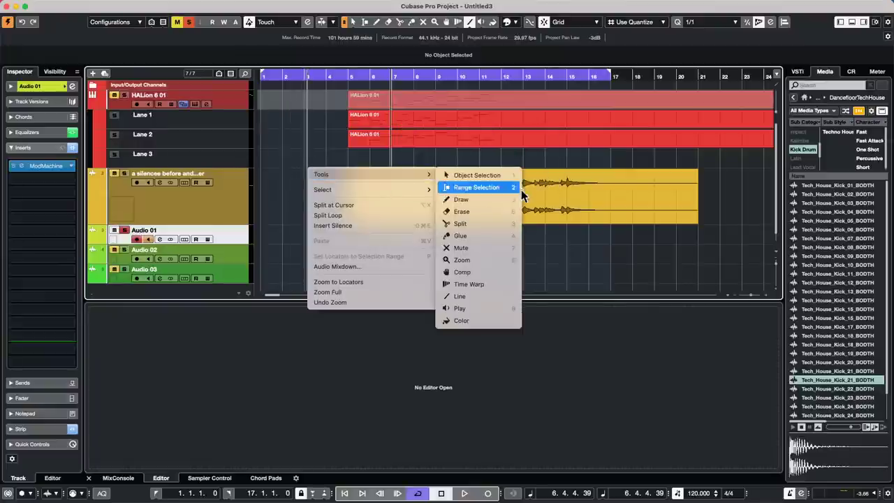
{"action": "mouse_move", "coordinate": [396, 174]}
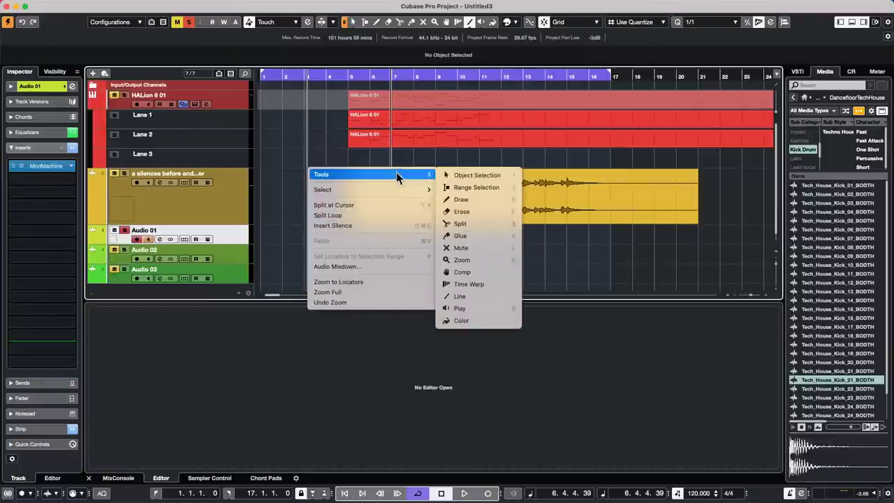
{"action": "right_click", "coordinate": [307, 127]}
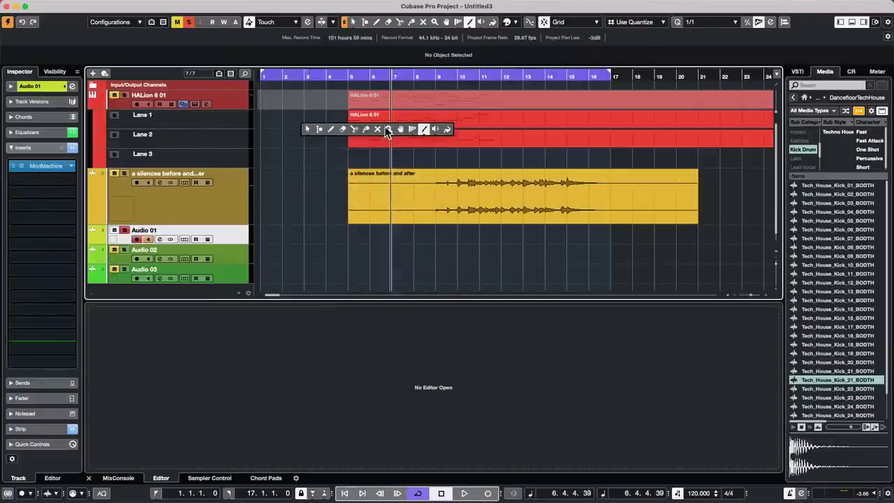
{"action": "left_click", "coordinate": [389, 130]}
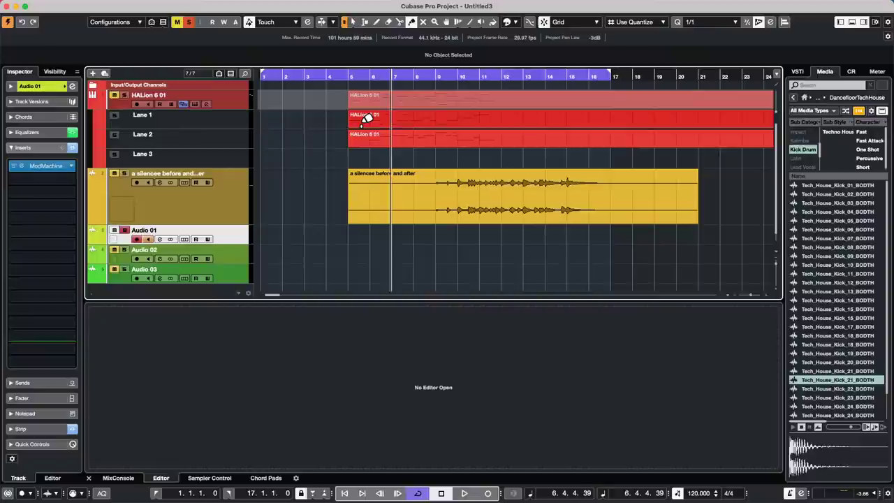
Add an instrument track with No VST Instrument.
{"action": "right_click", "coordinate": [244, 240]}
{"action": "mouse_move", "coordinate": [255, 240]}
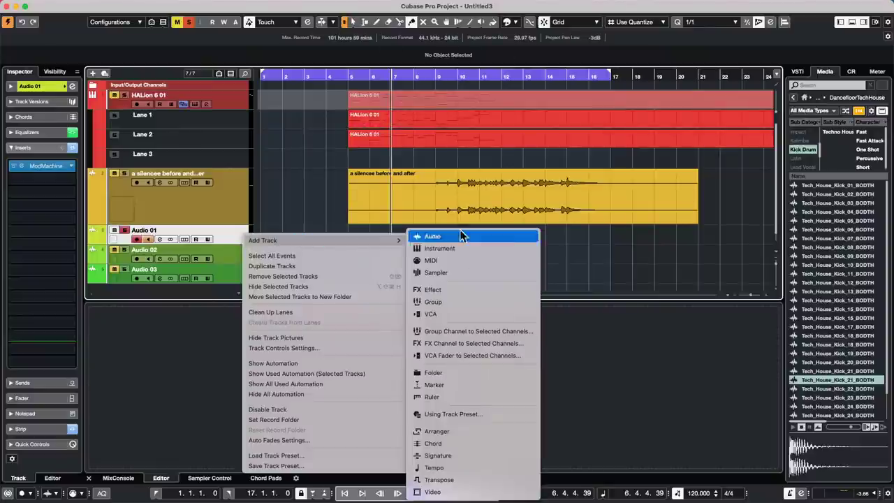
{"action": "left_click", "coordinate": [495, 251]}
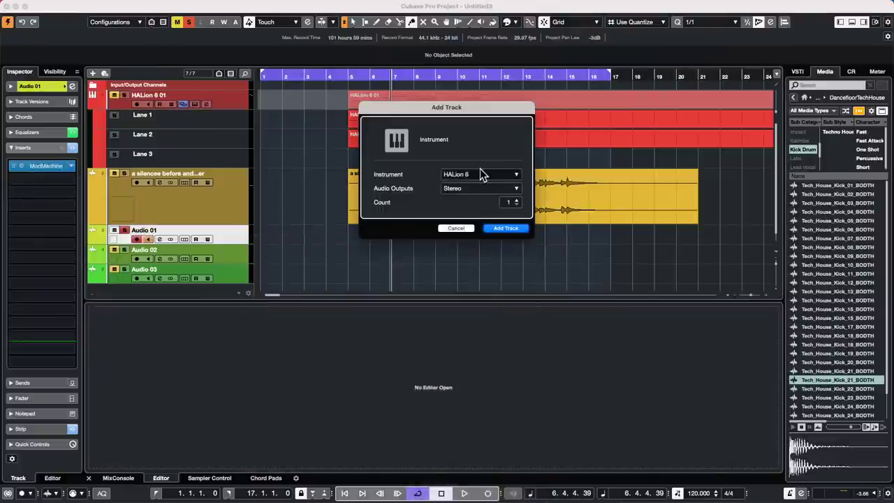
{"action": "left_click", "coordinate": [481, 175]}
{"action": "left_click", "coordinate": [412, 204]}
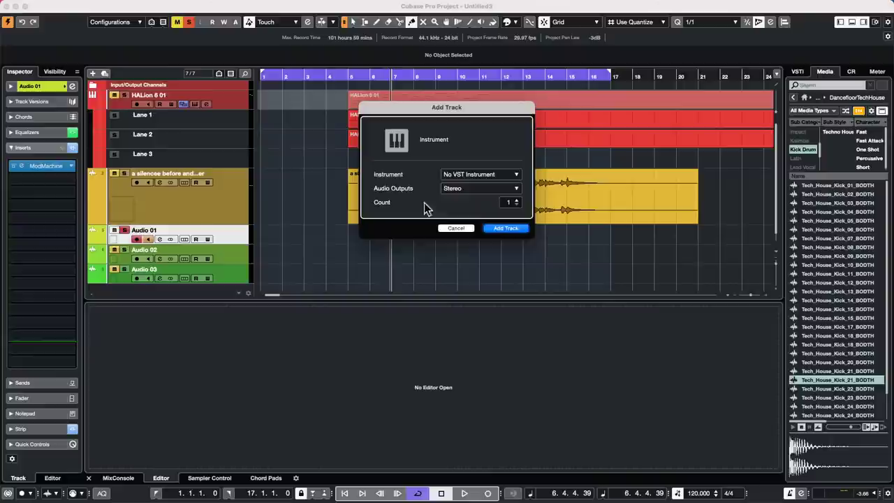
{"action": "left_click", "coordinate": [513, 230]}
Draw an empty part over bars 5–13 on Instrument Track 01 and set locators to it.
{"action": "right_click", "coordinate": [385, 250]}
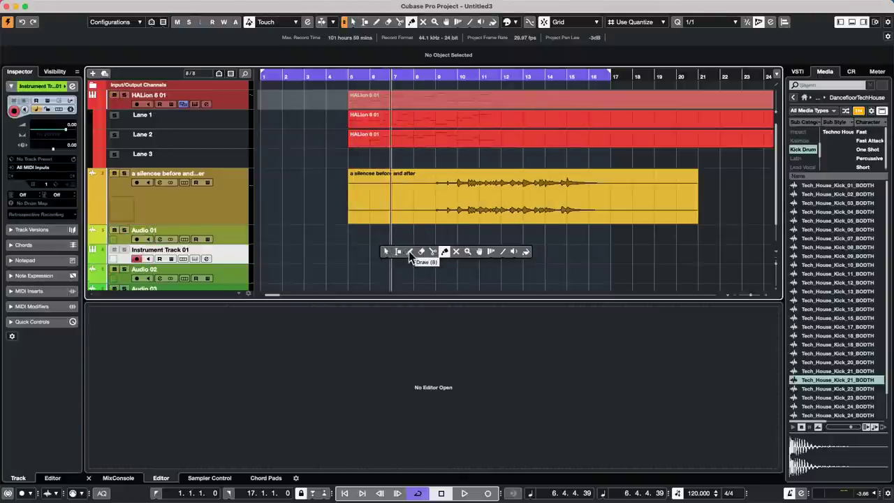
{"action": "left_click", "coordinate": [410, 254]}
{"action": "left_click_drag", "start_coordinate": [368, 253], "coordinate": [510, 253]}
{"action": "right_click", "coordinate": [421, 258]}
{"action": "left_click", "coordinate": [422, 258]}
{"action": "double_click", "coordinate": [421, 257]}
{"action": "key", "text": "p"}
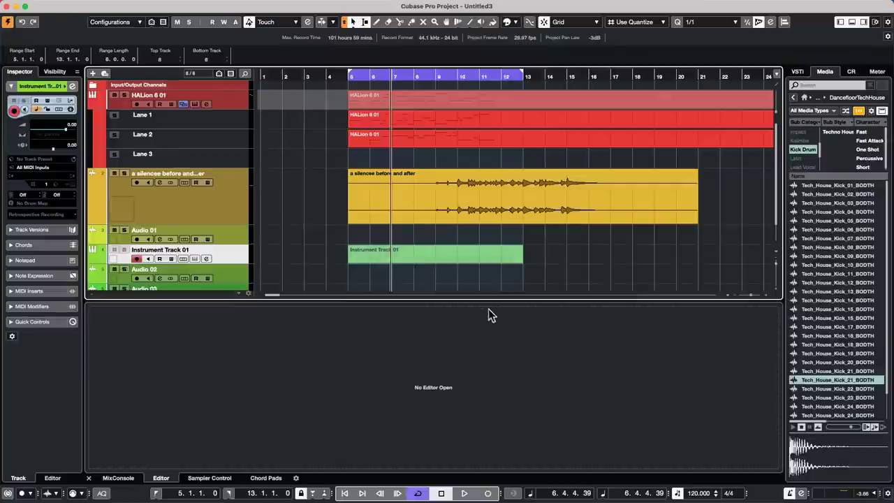
Open the Instrument Track 01 part in a separate Key Editor window.
{"action": "left_click", "coordinate": [559, 259]}
{"action": "left_click", "coordinate": [464, 257]}
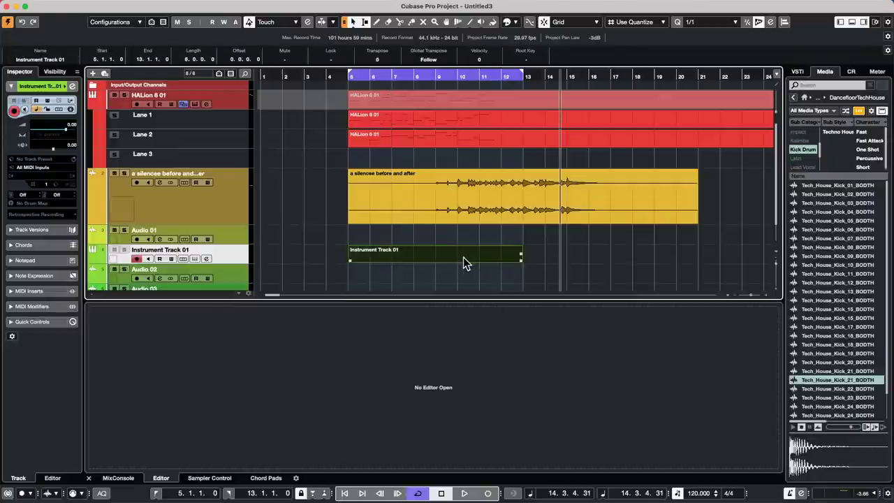
{"action": "double_click", "coordinate": [464, 257]}
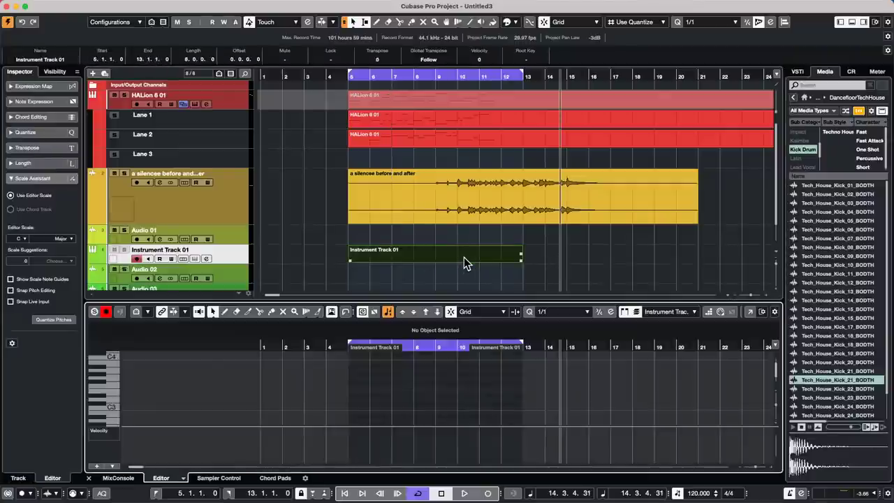
{"action": "left_click", "coordinate": [758, 313]}
{"action": "right_click", "coordinate": [181, 245]}
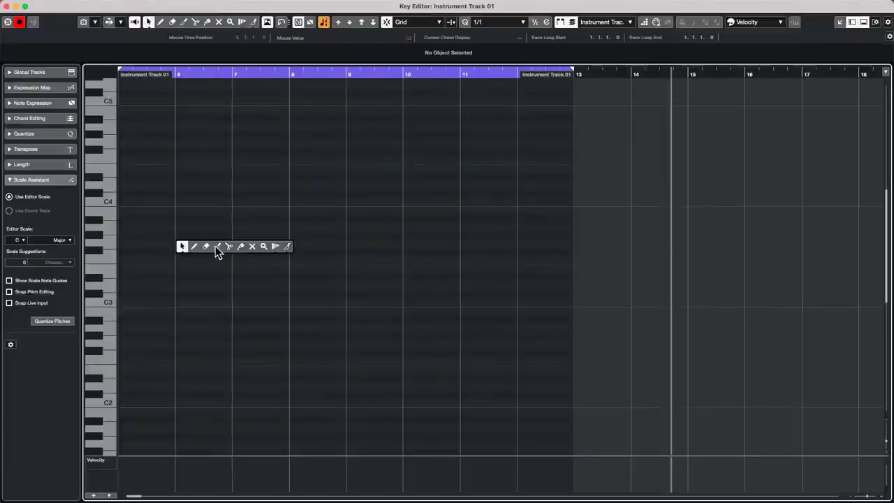
Draw the upper one-bar notes E4, F#4, E4, F4, B3 across bars 6–12.
{"action": "left_click", "coordinate": [215, 246]}
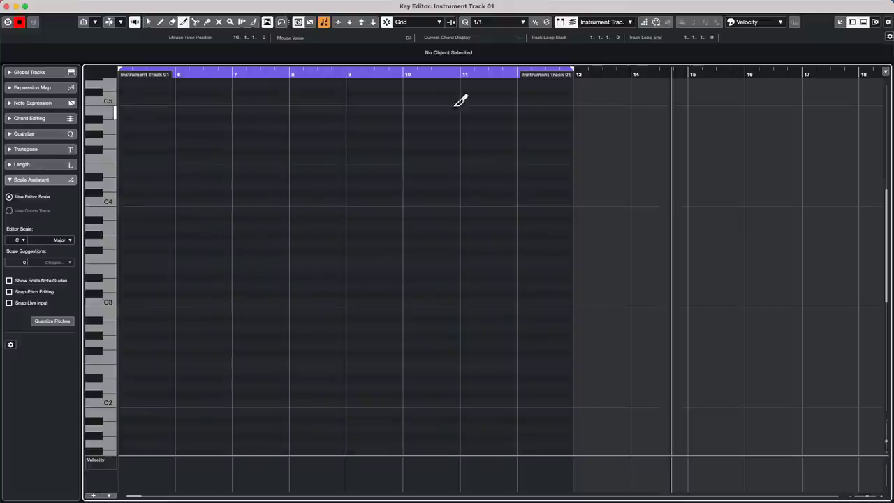
{"action": "left_click", "coordinate": [253, 22]}
{"action": "left_click_drag", "start_coordinate": [180, 250], "coordinate": [240, 257]}
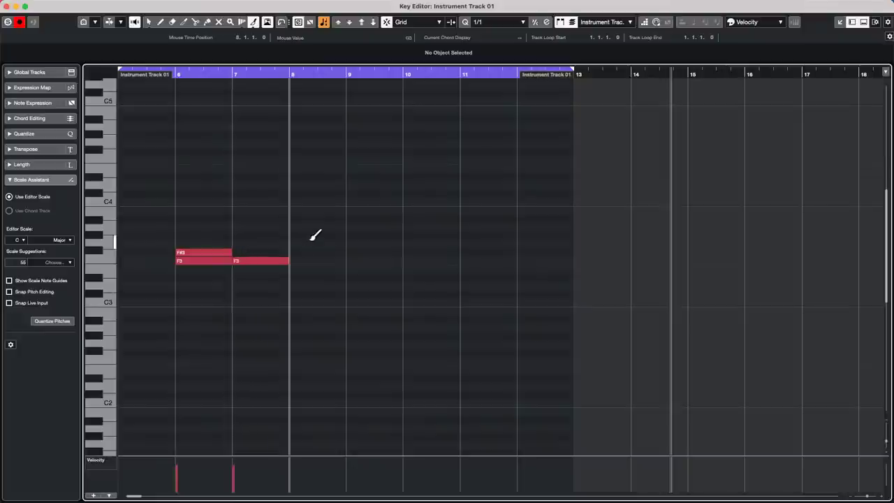
{"action": "key", "text": "super+z"}
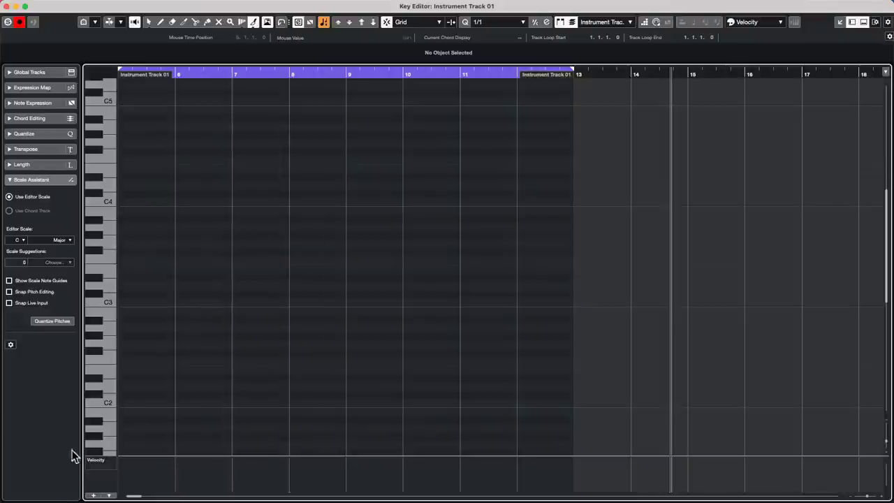
{"action": "left_click", "coordinate": [180, 168]}
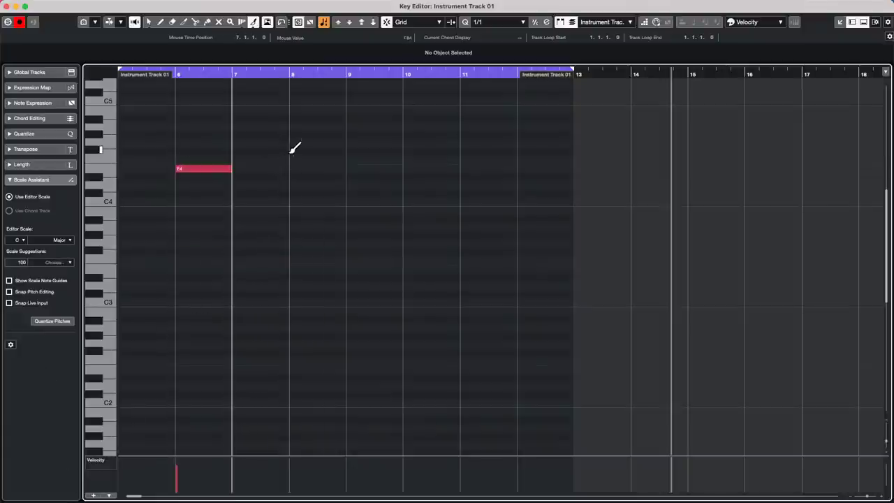
{"action": "left_click", "coordinate": [297, 152]}
{"action": "left_click", "coordinate": [389, 168]}
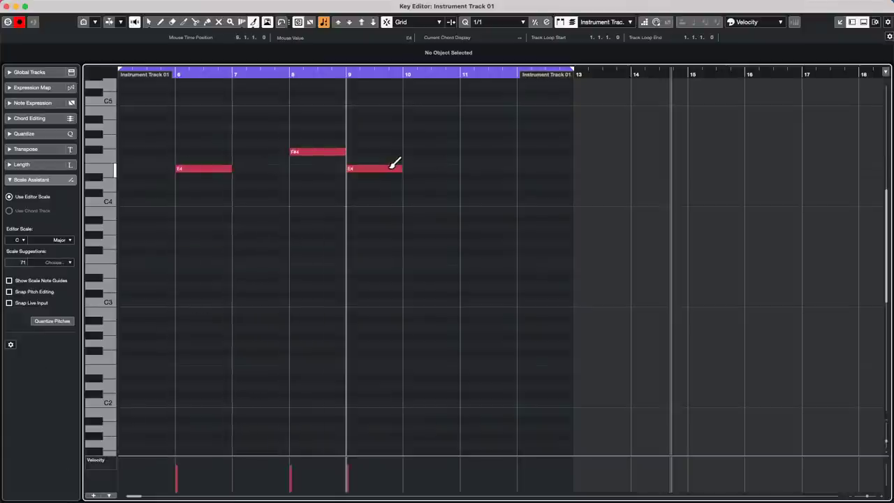
{"action": "left_click", "coordinate": [462, 161]}
{"action": "left_click", "coordinate": [544, 211]}
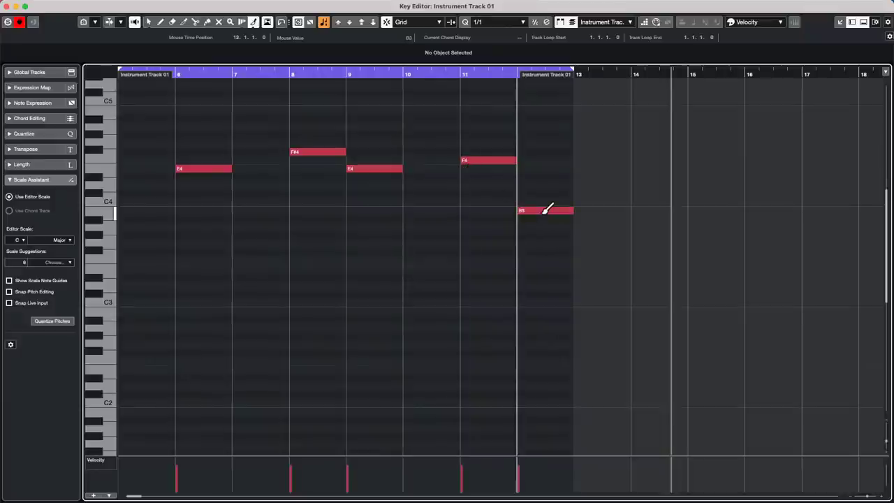
Draw the bass notes G#2, A#2, G2, A2, E2, G2, D2, A#2 across bars 6–12.
{"action": "left_click", "coordinate": [182, 336]}
{"action": "left_click", "coordinate": [262, 319]}
{"action": "left_click", "coordinate": [308, 344]}
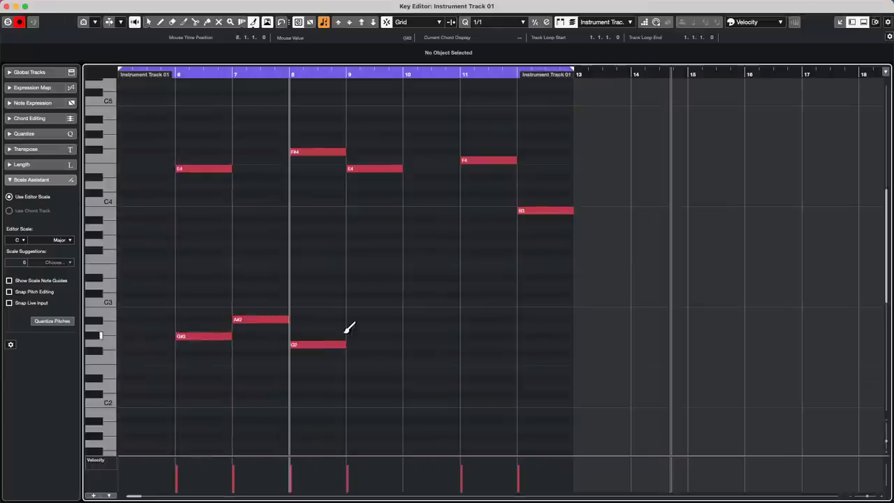
{"action": "left_click", "coordinate": [353, 328]}
{"action": "left_click", "coordinate": [418, 370]}
{"action": "left_click", "coordinate": [478, 344]}
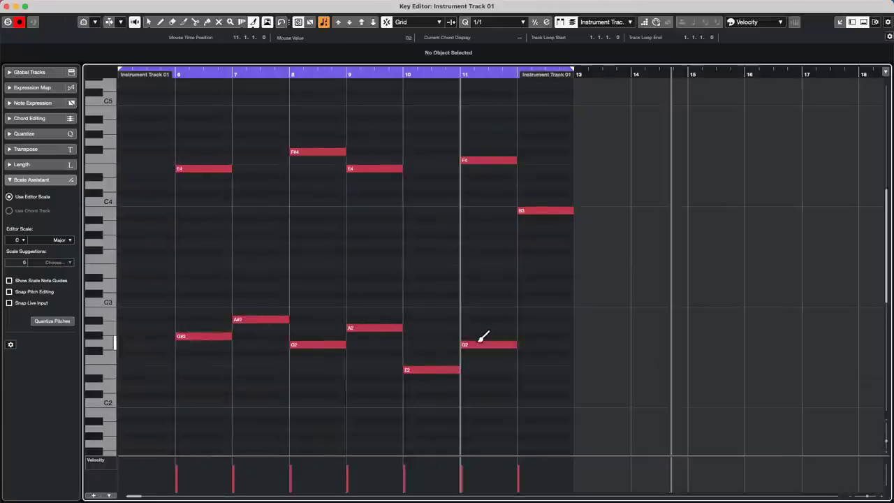
{"action": "left_click", "coordinate": [512, 386]}
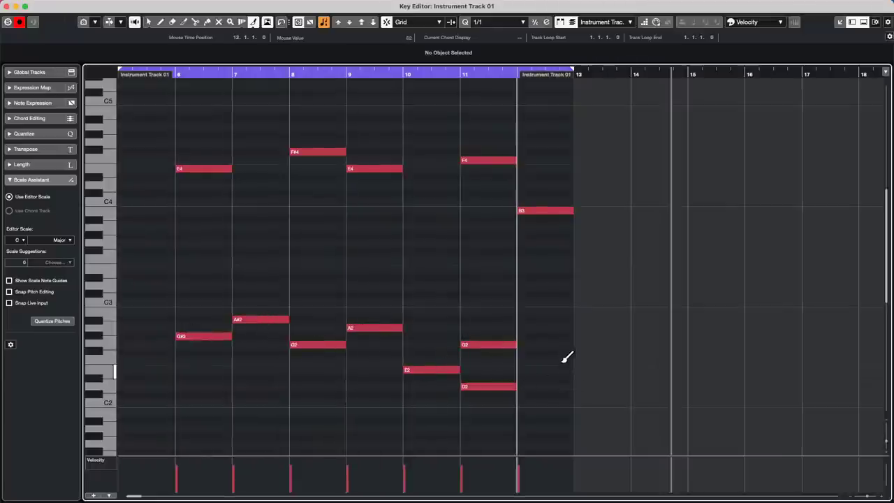
{"action": "left_click", "coordinate": [549, 319]}
{"action": "key", "text": "1"}
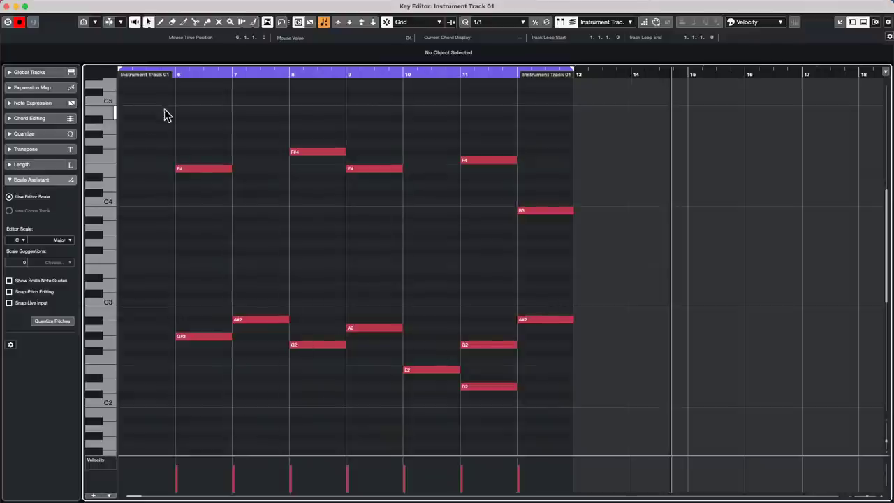
{"action": "left_click_drag", "start_coordinate": [165, 113], "coordinate": [551, 238]}
{"action": "right_click", "coordinate": [214, 200]}
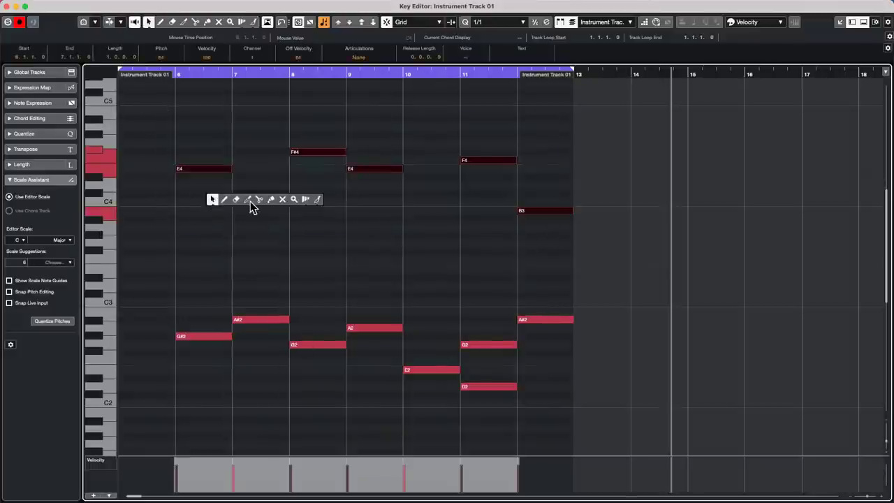
{"action": "left_click", "coordinate": [259, 200]}
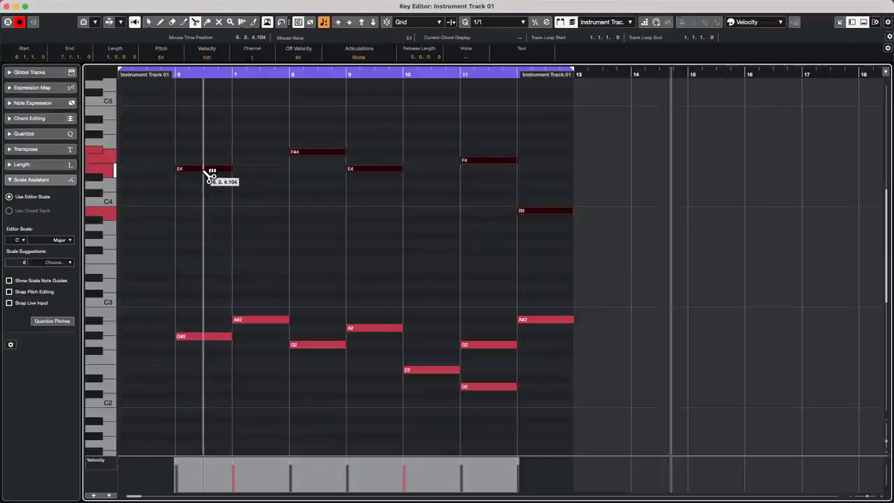
{"action": "left_click", "coordinate": [207, 173]}
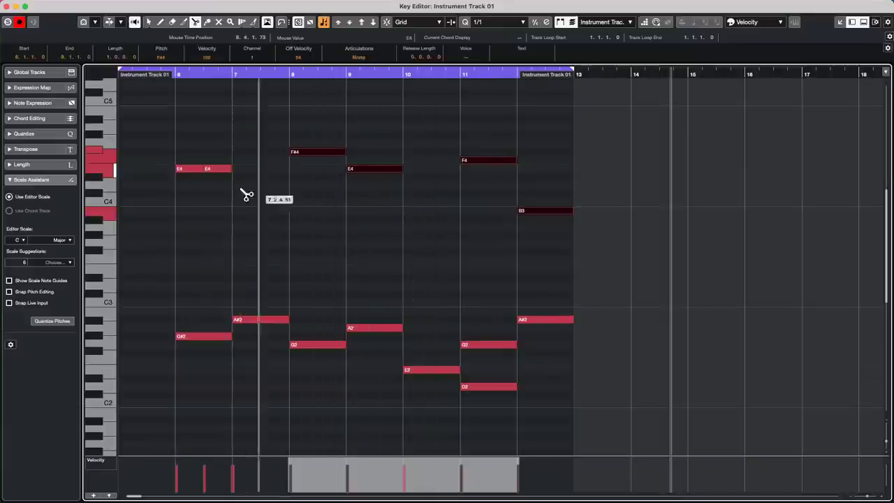
{"action": "left_click", "coordinate": [318, 152]}
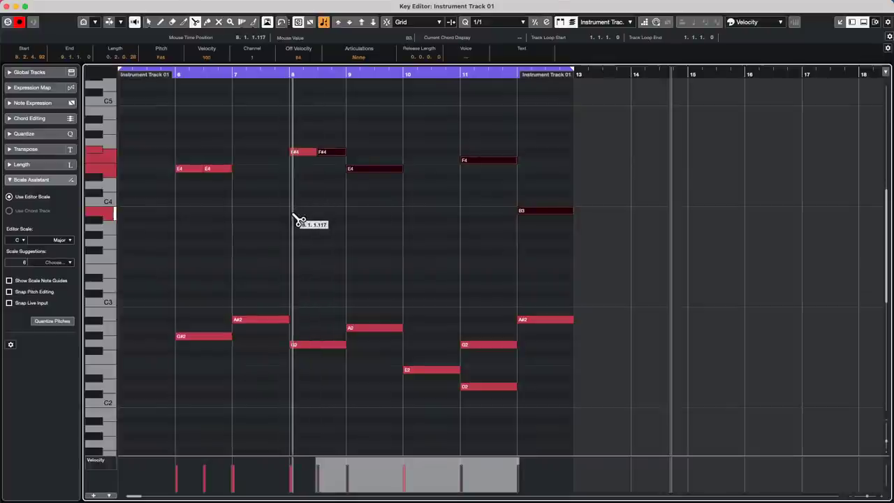
{"action": "key", "text": "super+z"}
{"action": "key", "text": "super+z"}
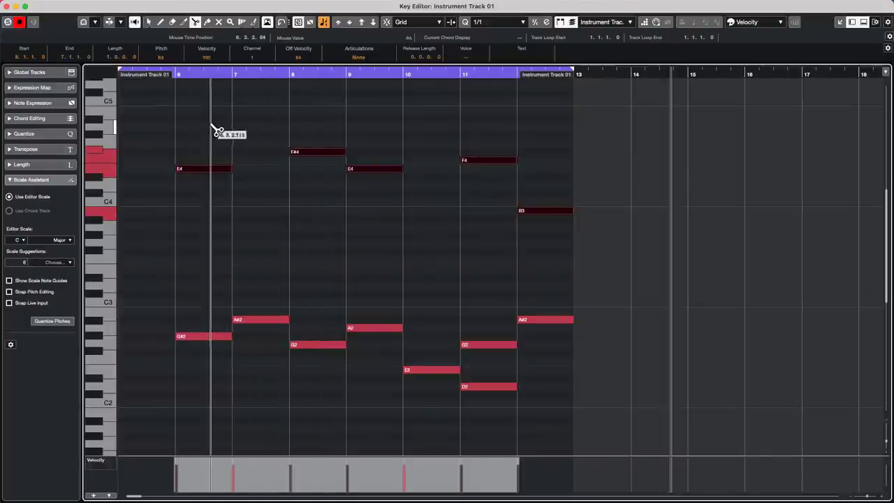
{"action": "left_click", "coordinate": [199, 170]}
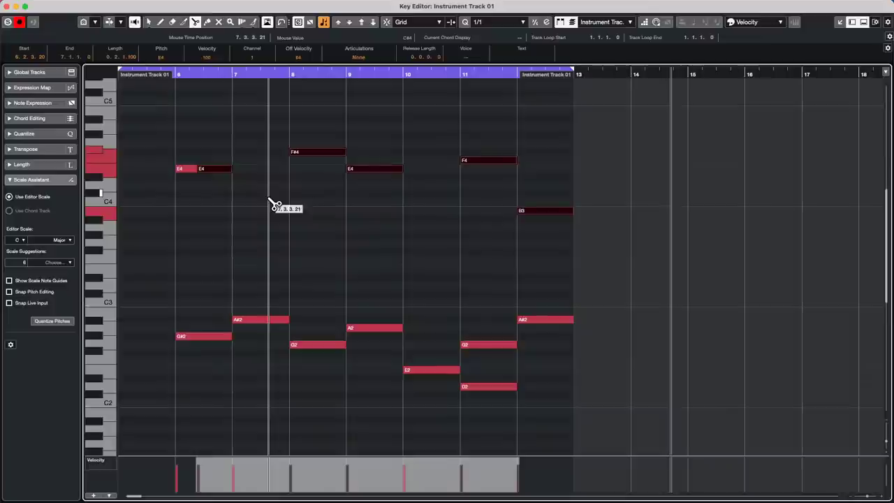
{"action": "key", "text": "super+z"}
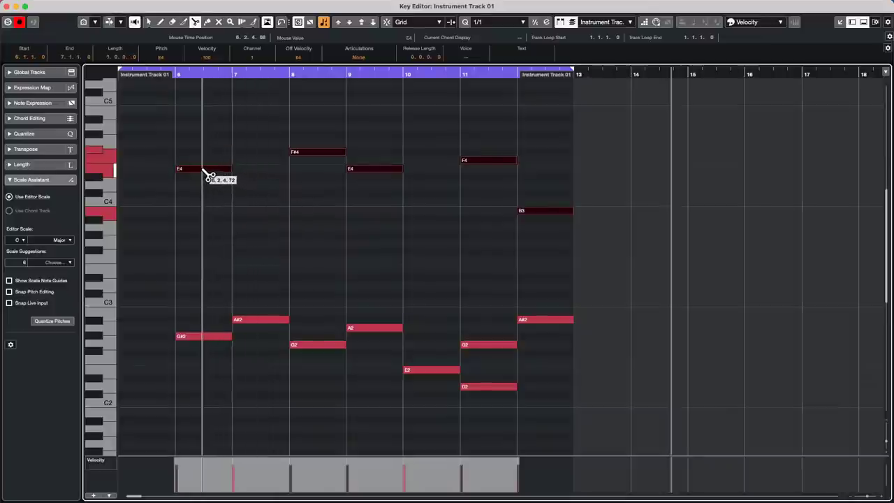
{"action": "left_click", "coordinate": [203, 172]}
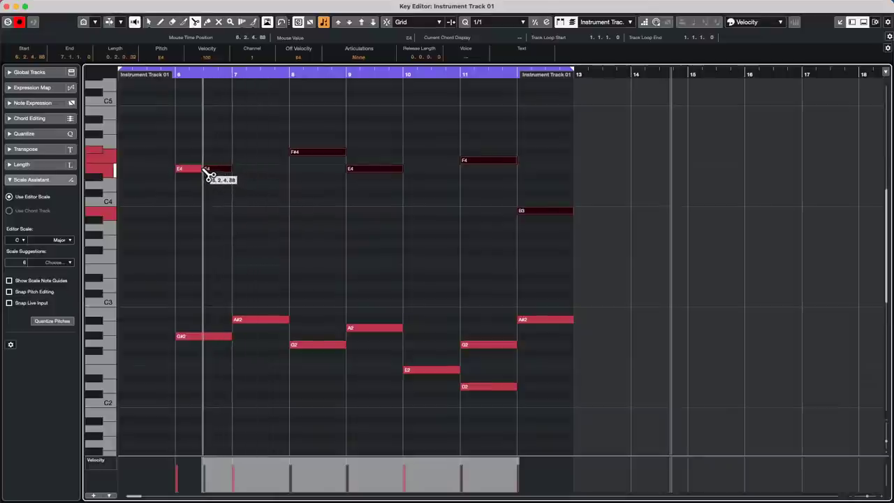
{"action": "right_click", "coordinate": [273, 197]}
{"action": "left_click", "coordinate": [254, 196]}
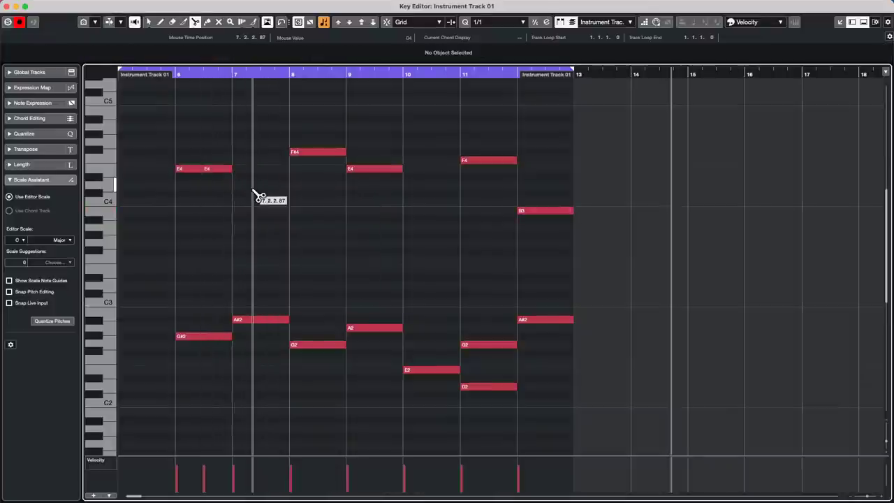
{"action": "key", "text": "super+z"}
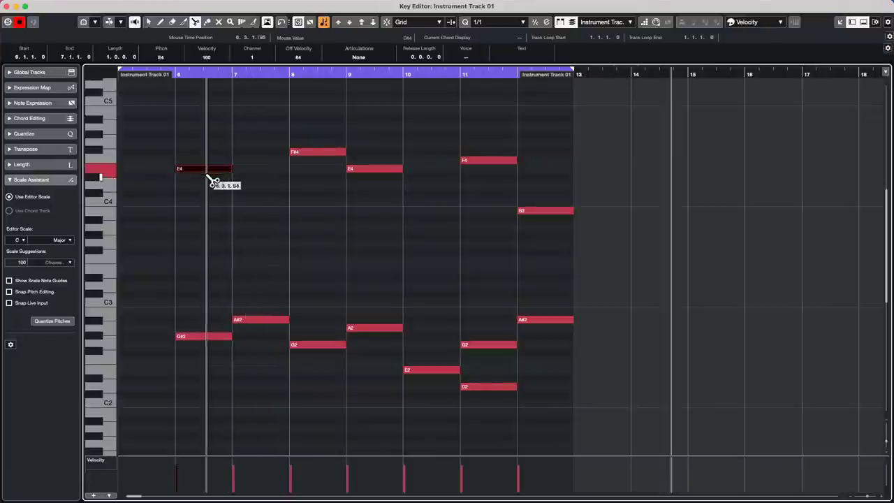
{"action": "key", "text": "1"}
{"action": "left_click", "coordinate": [210, 208]}
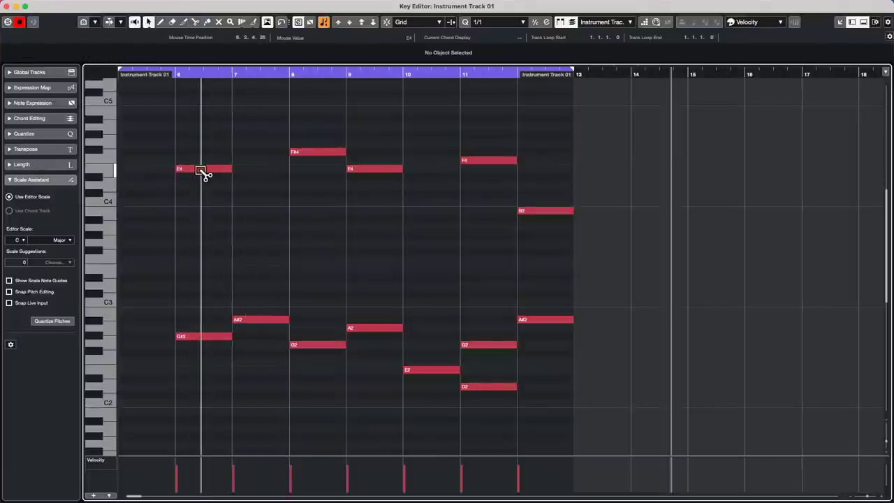
{"action": "left_click_drag", "start_coordinate": [227, 136], "coordinate": [584, 245]}
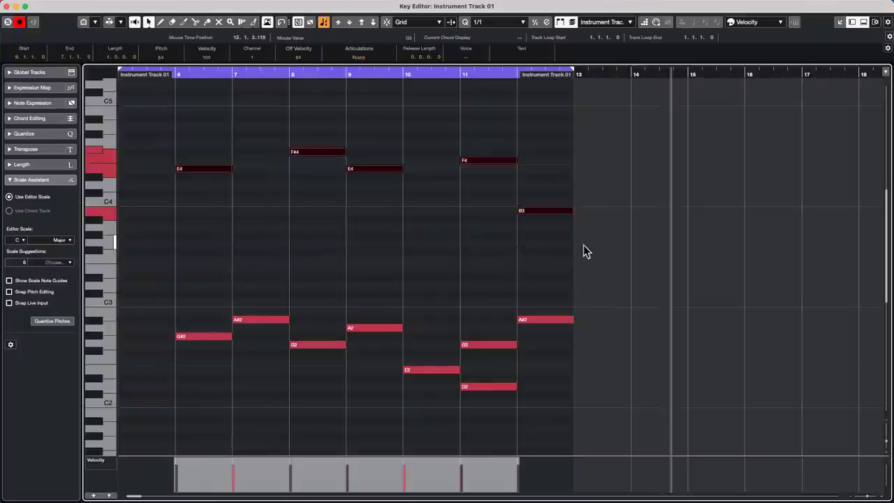
Split the E4 and F#4 notes in bars 6–9 with the Scissors tool, then undo.
{"action": "left_click", "coordinate": [199, 171]}
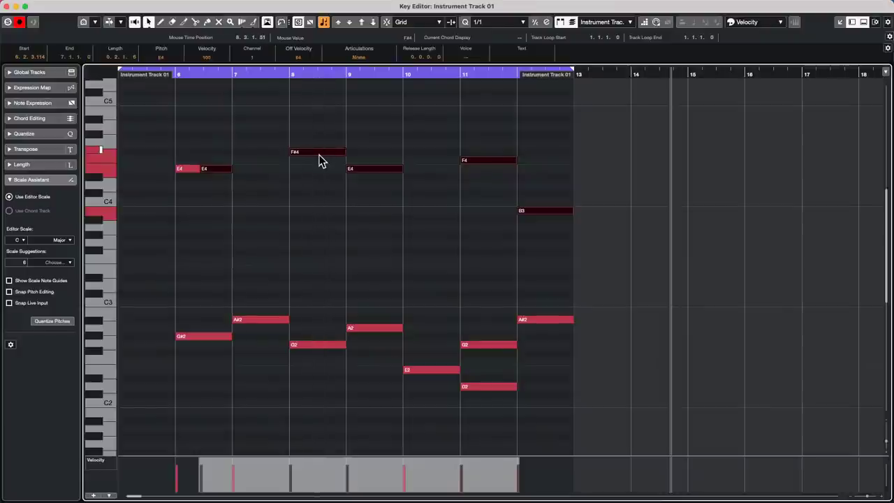
{"action": "right_click", "coordinate": [311, 160]}
{"action": "left_click", "coordinate": [363, 165]}
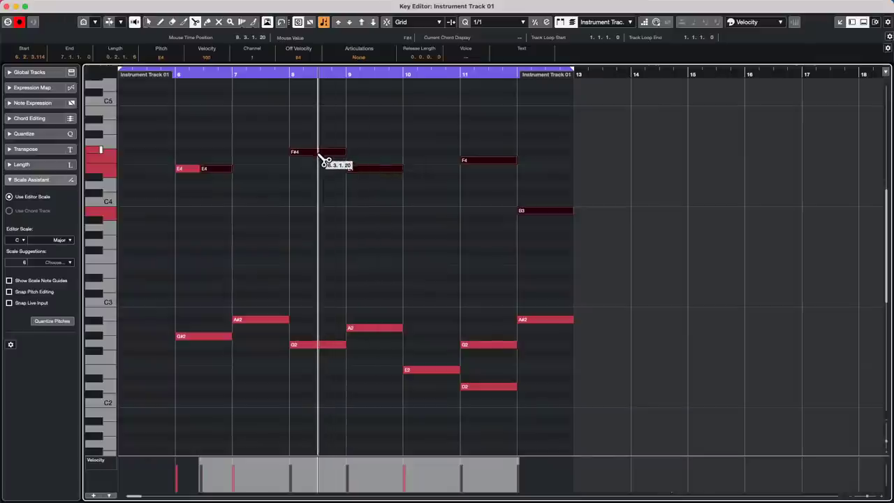
{"action": "left_click", "coordinate": [323, 157]}
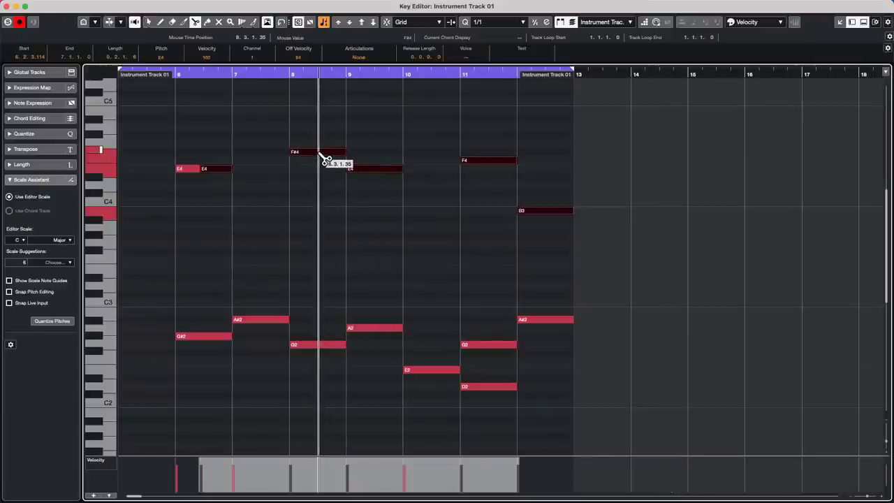
{"action": "left_click", "coordinate": [320, 154]}
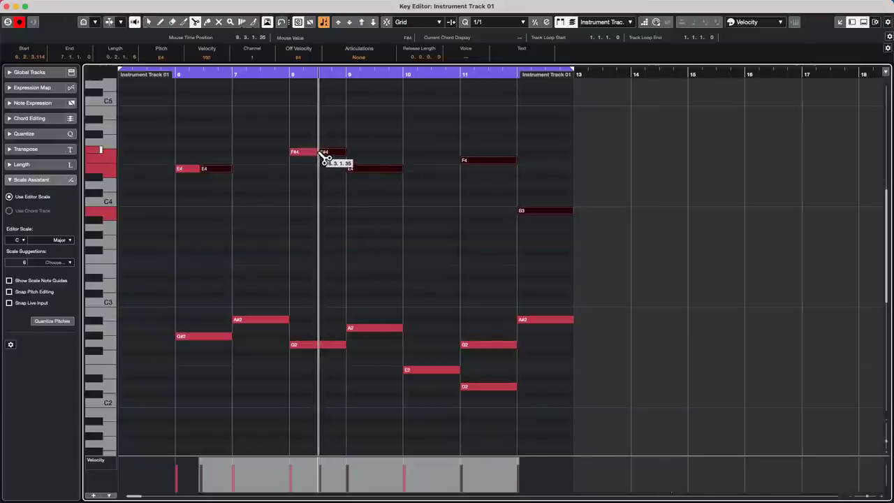
{"action": "left_click", "coordinate": [376, 170]}
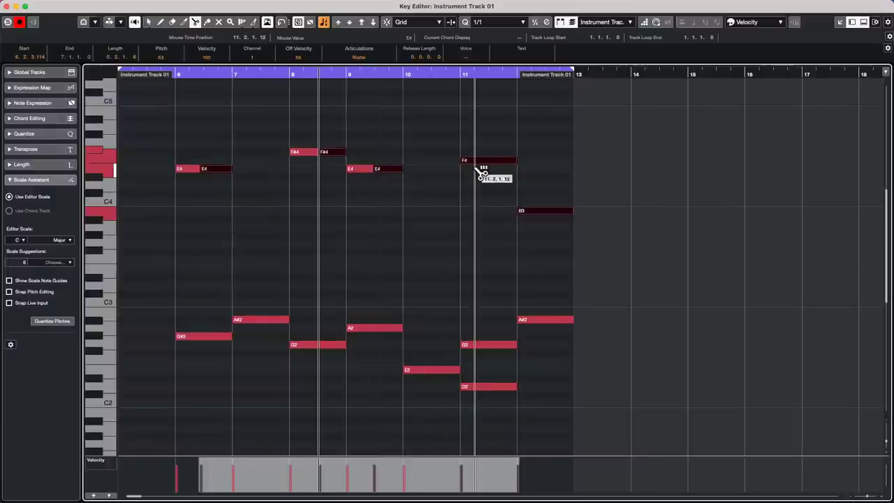
{"action": "key", "text": "super+z"}
{"action": "key", "text": "super+z"}
{"action": "key", "text": "super+z"}
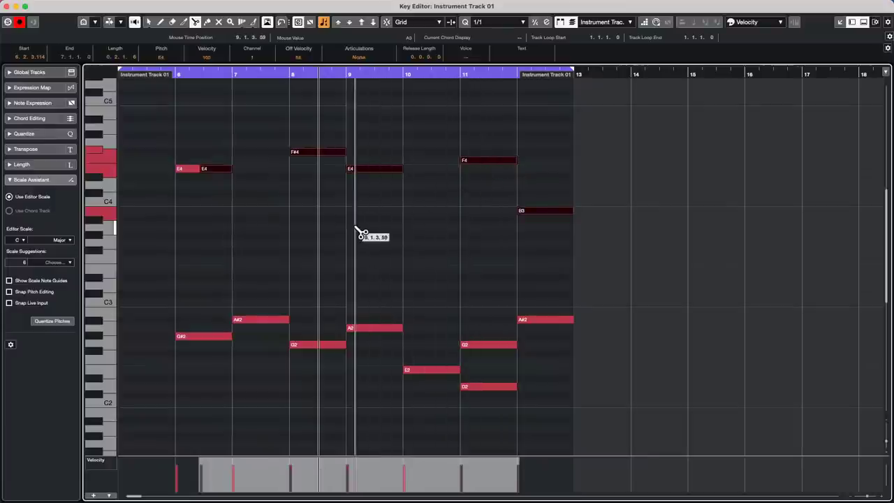
Split the bar-6 E4 again, switch to the Line tool, and undo that split.
{"action": "left_click", "coordinate": [204, 172]}
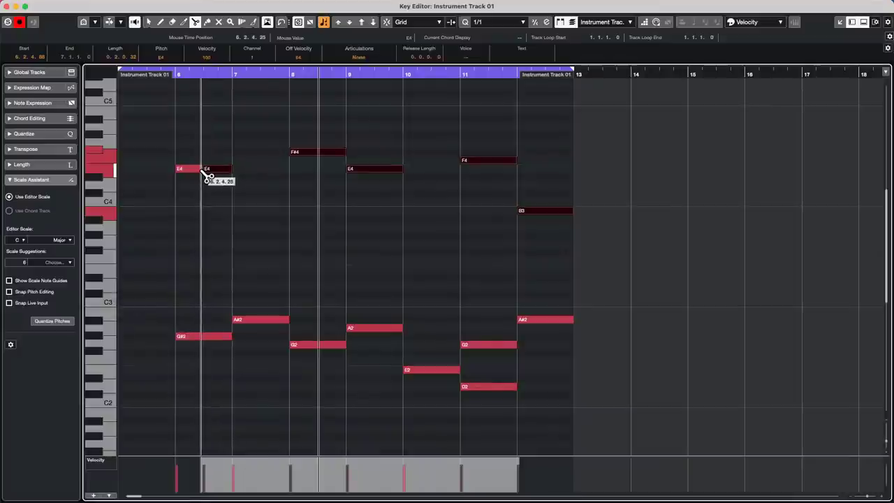
{"action": "right_click", "coordinate": [244, 183]}
{"action": "left_click", "coordinate": [246, 184]}
{"action": "left_click", "coordinate": [249, 181]}
{"action": "right_click", "coordinate": [222, 180]}
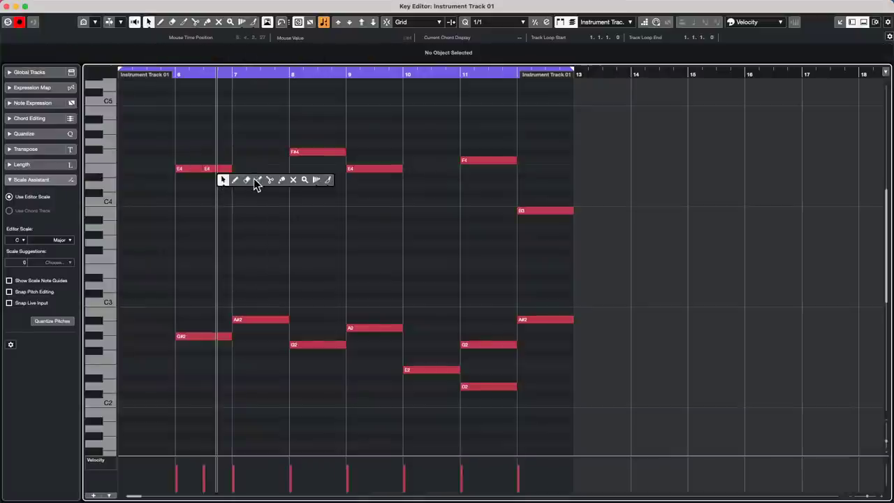
{"action": "left_click", "coordinate": [259, 181]}
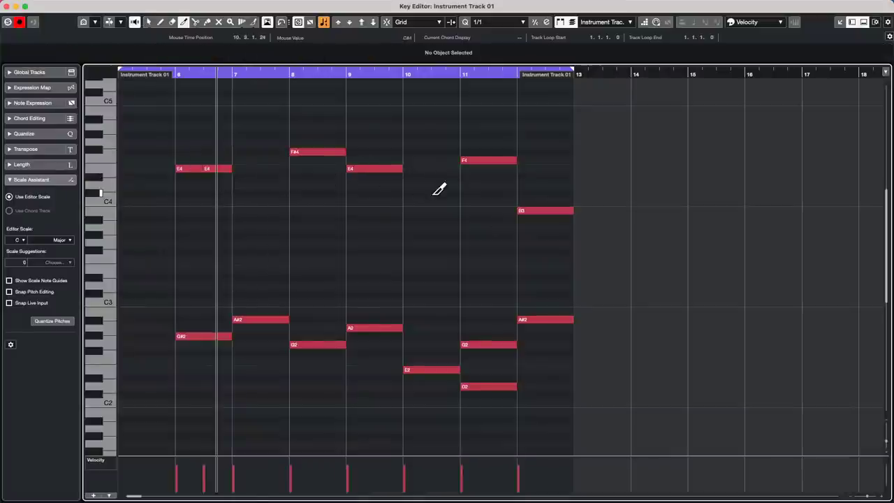
{"action": "key", "text": "super+z"}
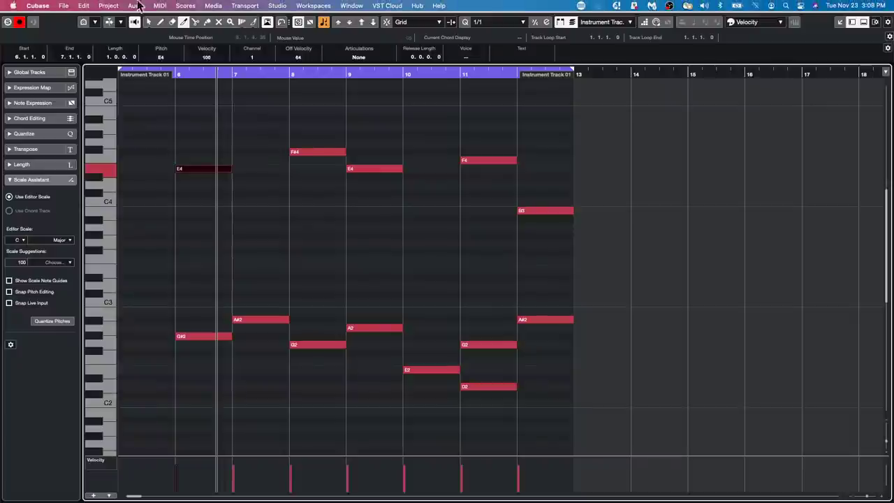
{"action": "left_click", "coordinate": [135, 5]}
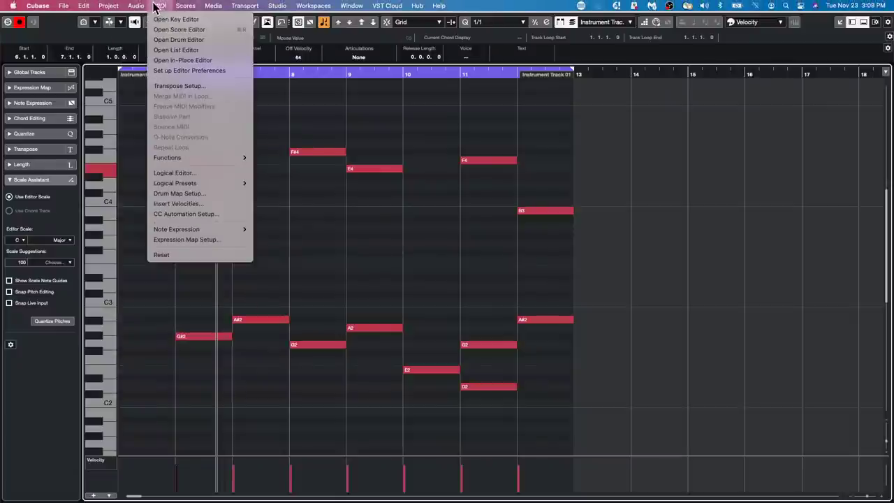
Close the Logical Editor without applying it and switch to Object Selection.
{"action": "left_click", "coordinate": [165, 175]}
{"action": "left_click", "coordinate": [498, 299]}
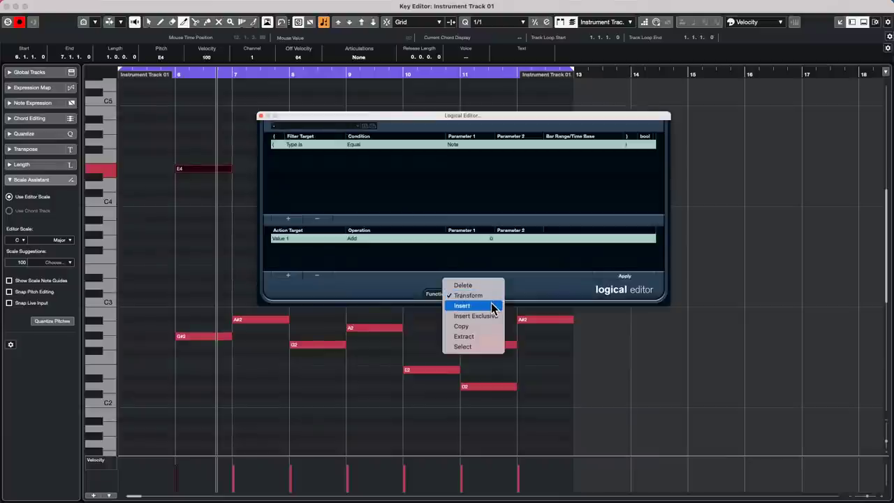
{"action": "left_click", "coordinate": [263, 118]}
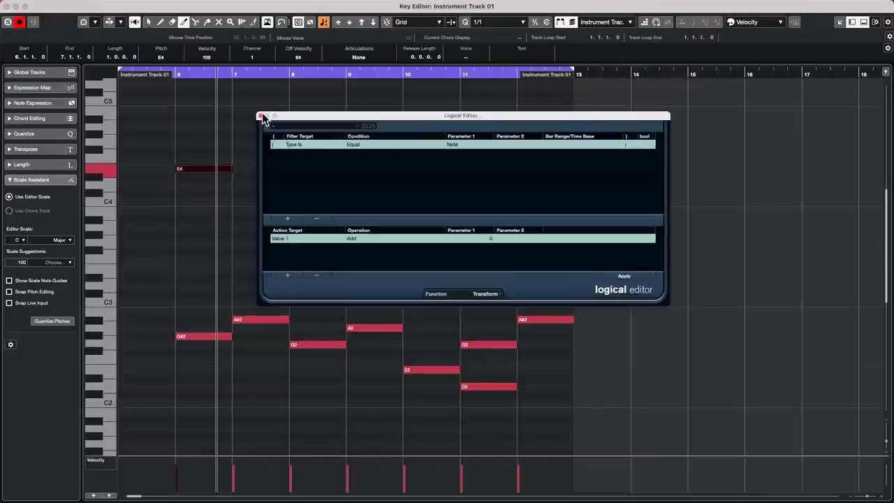
{"action": "left_click", "coordinate": [261, 116]}
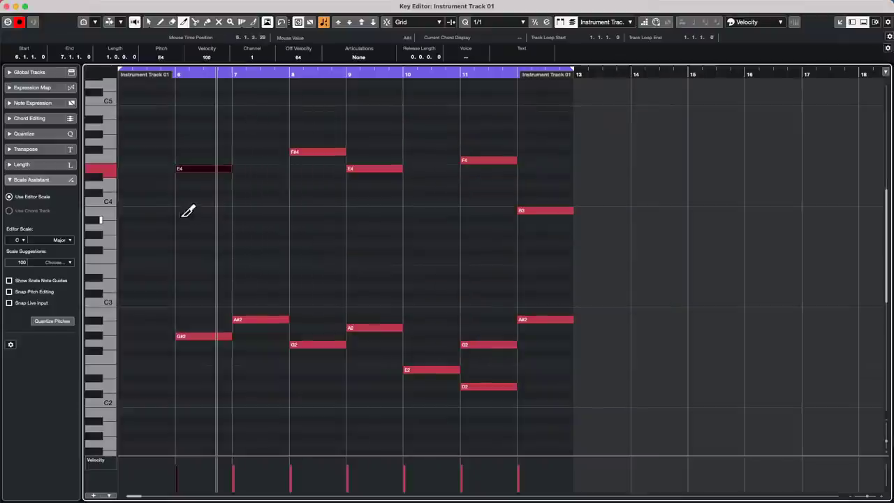
{"action": "right_click", "coordinate": [224, 175]}
{"action": "left_click", "coordinate": [221, 177]}
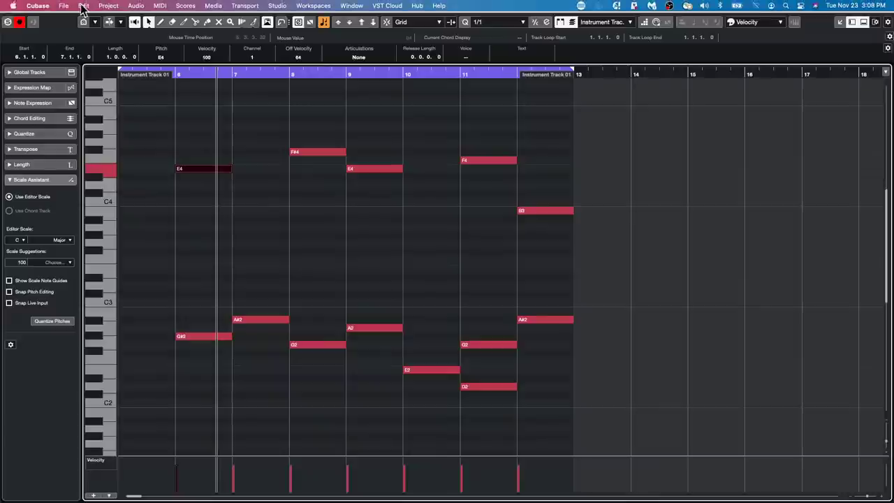
Browse the Edit menu and open the Key Commands settings.
{"action": "left_click", "coordinate": [84, 6]}
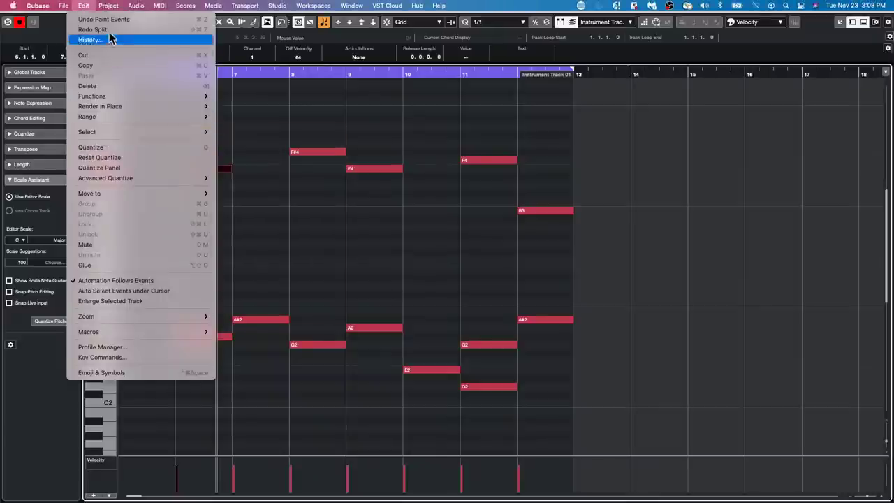
{"action": "mouse_move", "coordinate": [110, 6]}
{"action": "mouse_move", "coordinate": [176, 9]}
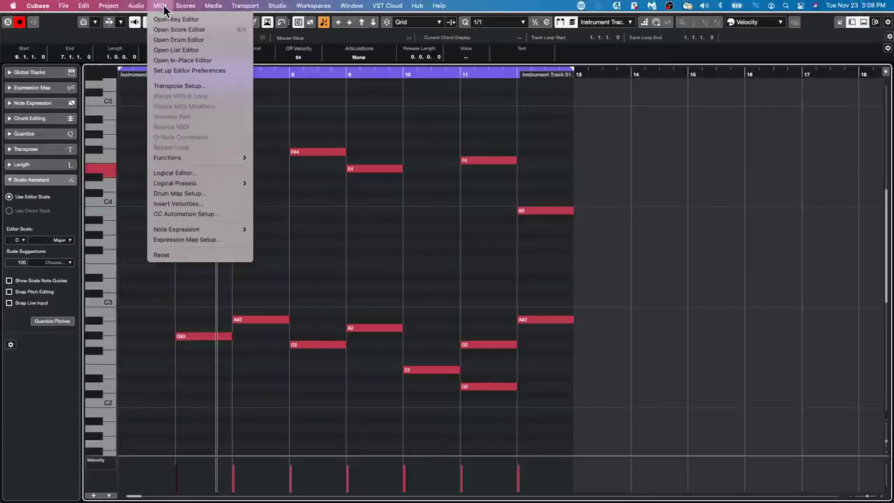
{"action": "mouse_move", "coordinate": [187, 160]}
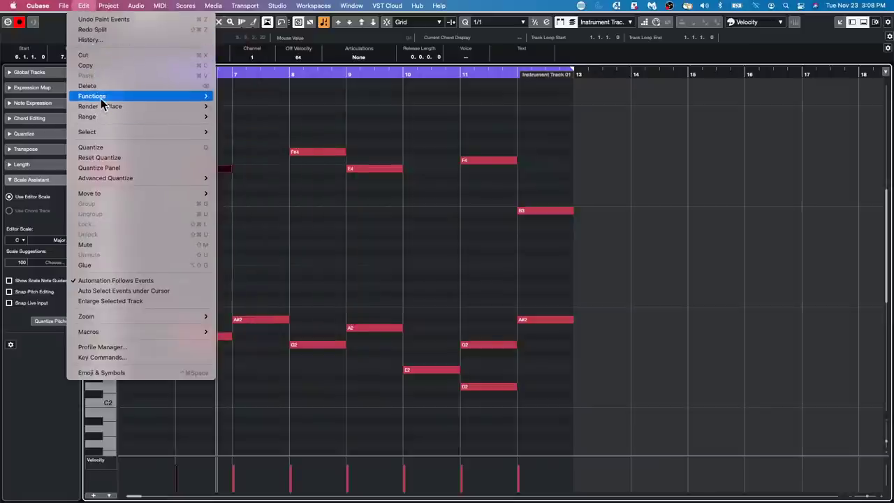
{"action": "mouse_move", "coordinate": [100, 98]}
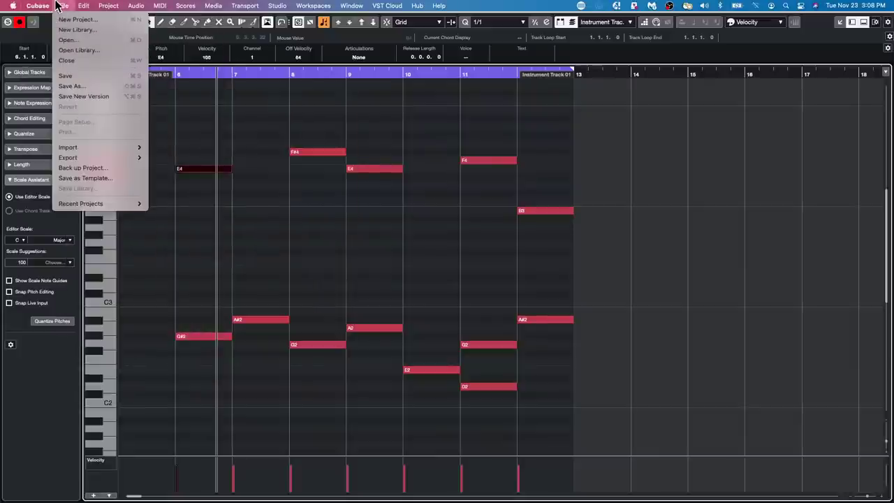
{"action": "mouse_move", "coordinate": [98, 155]}
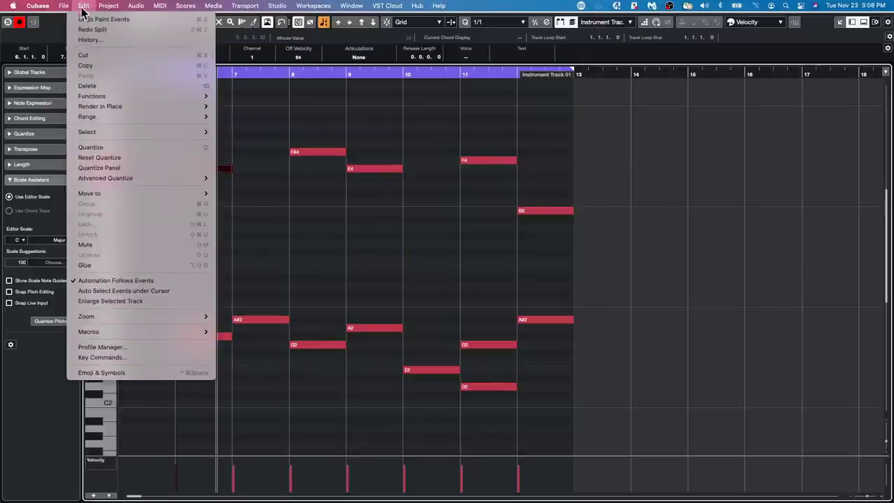
{"action": "left_click", "coordinate": [101, 357]}
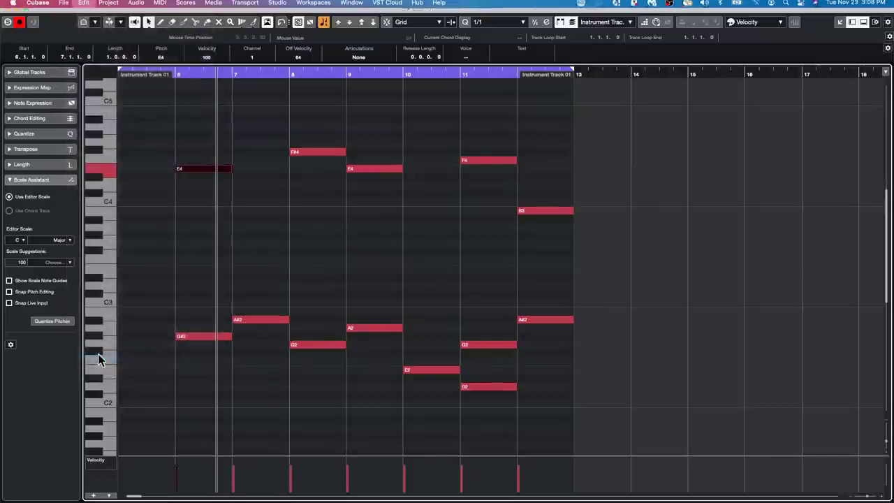
Search the key commands for 'split at cursor' to find its shortcut, then close the settings.
{"action": "left_click", "coordinate": [252, 59]}
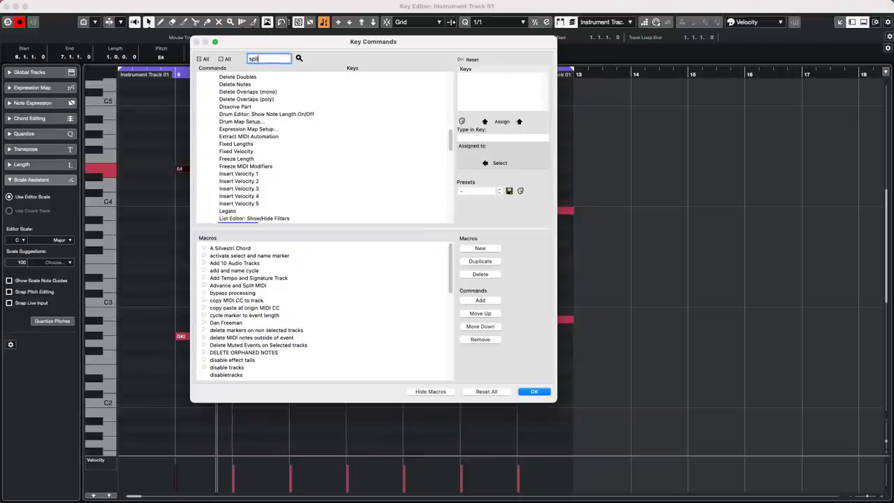
{"action": "type", "text": "split at cursor"}
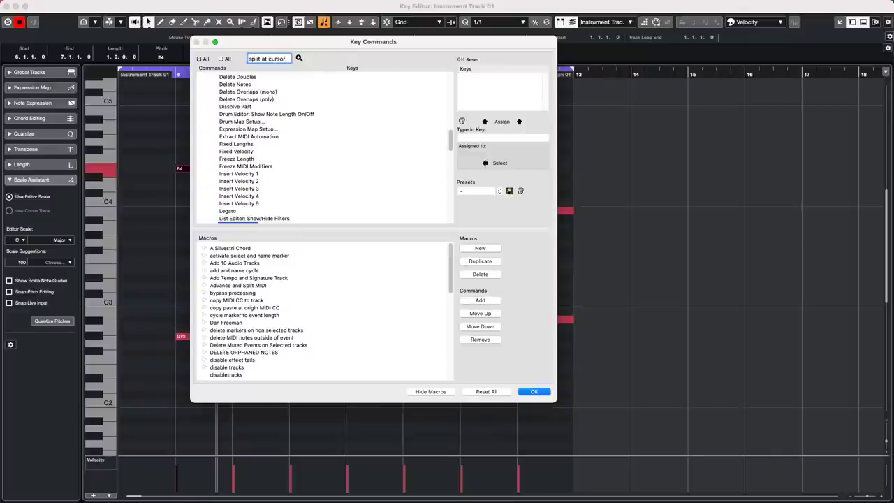
{"action": "key", "text": "Return"}
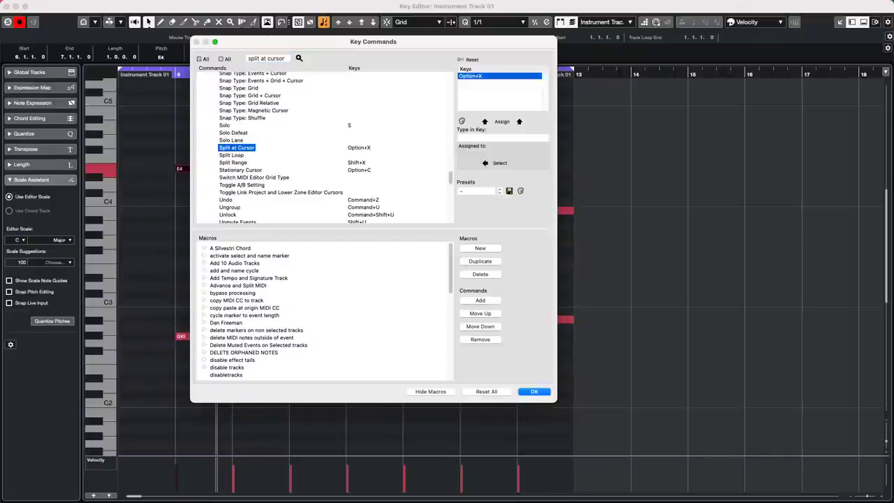
{"action": "left_click", "coordinate": [535, 392]}
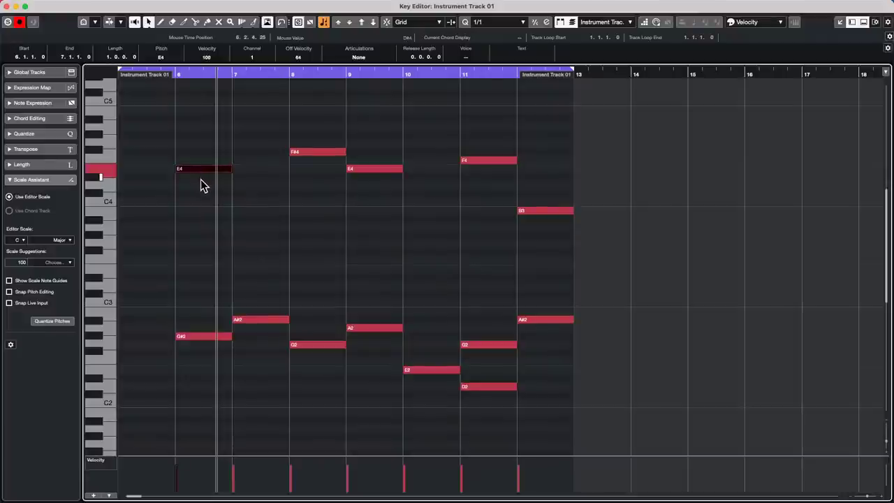
Delete the bar-6 E4 note and split the G#2 and bar-8 F#4 notes with Option+X.
{"action": "key", "text": "Delete"}
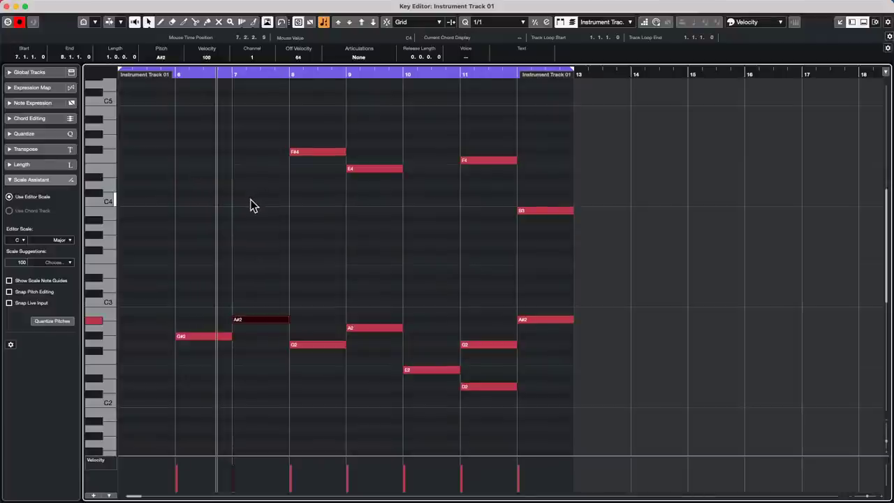
{"action": "left_click", "coordinate": [320, 151]}
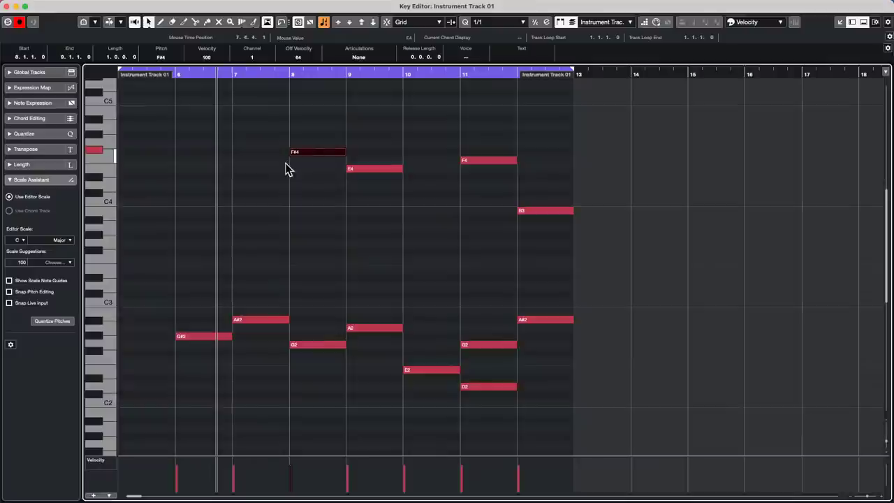
{"action": "key", "text": "alt+x"}
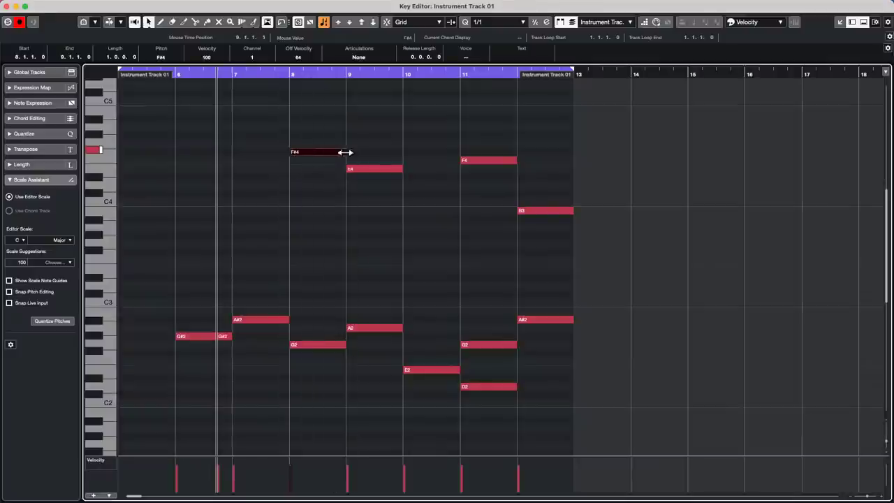
{"action": "left_click", "coordinate": [317, 73]}
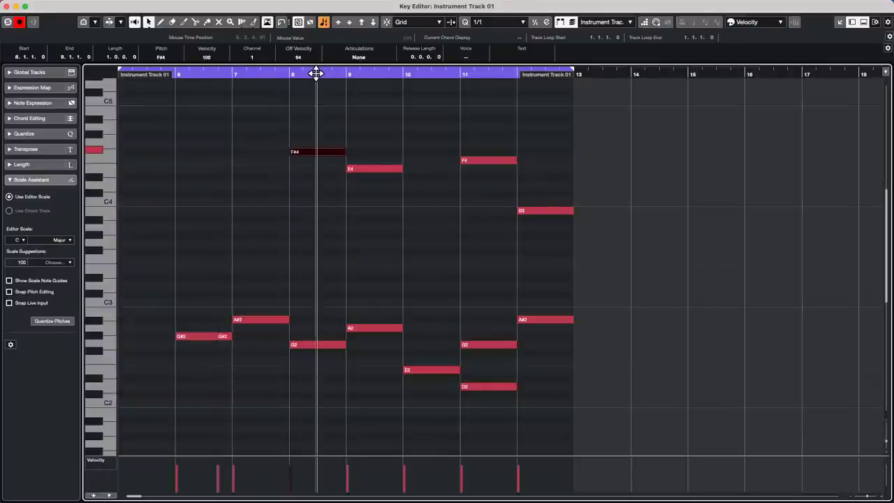
{"action": "key", "text": "alt+x"}
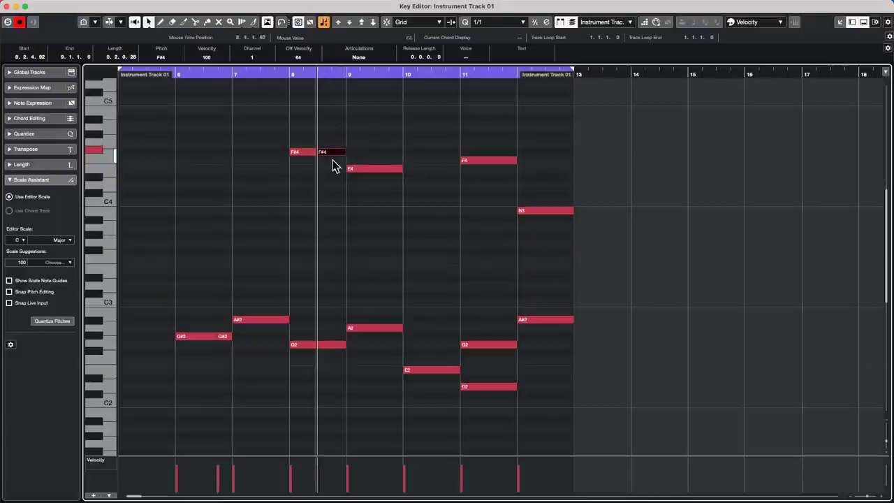
Paste the E4 note back at the bar-9 cursor and marquee-select all the lower notes.
{"action": "left_click", "coordinate": [369, 170]}
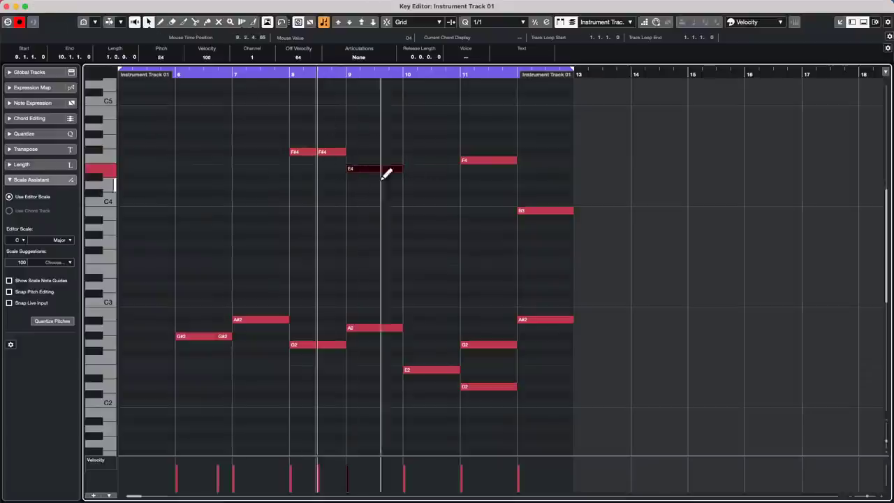
{"action": "left_click", "coordinate": [376, 73]}
{"action": "key", "text": "super+v"}
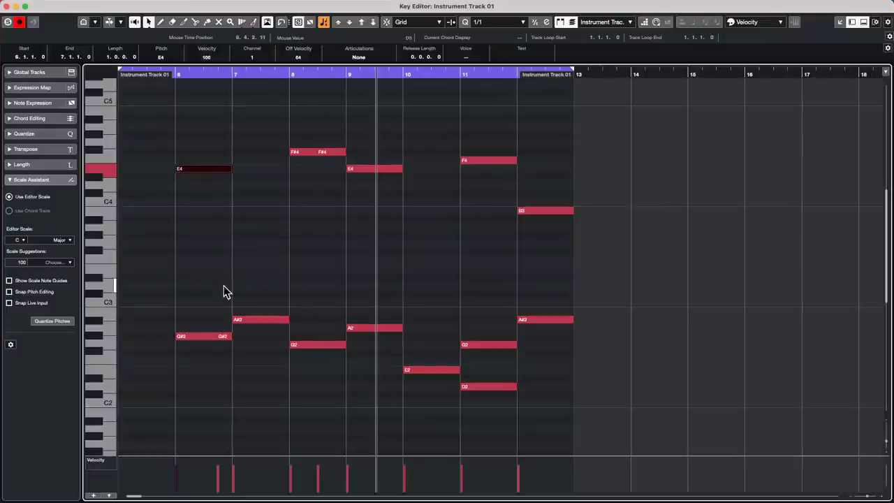
{"action": "left_click_drag", "start_coordinate": [211, 261], "coordinate": [552, 422]}
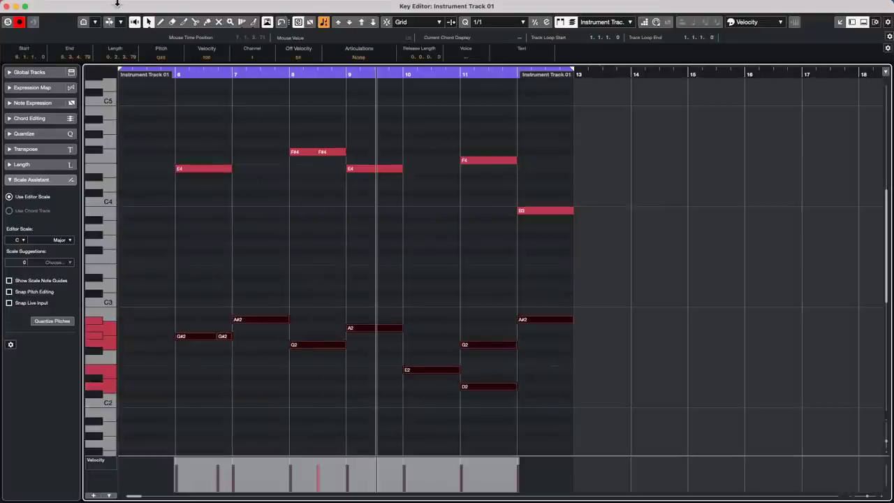
Position the project cursor exactly at the start of bar 6, glancing through the Edit menu.
{"action": "left_click", "coordinate": [162, 71]}
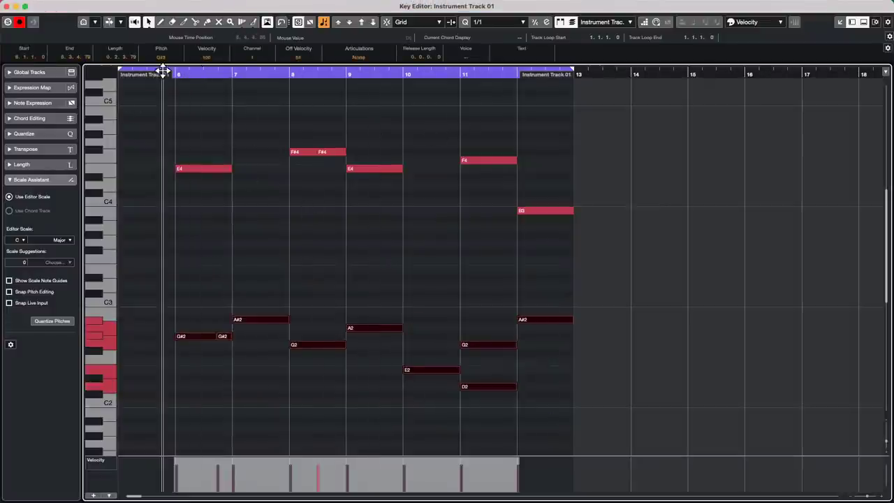
{"action": "left_click_drag", "start_coordinate": [163, 71], "coordinate": [176, 71]}
{"action": "left_click", "coordinate": [87, 6]}
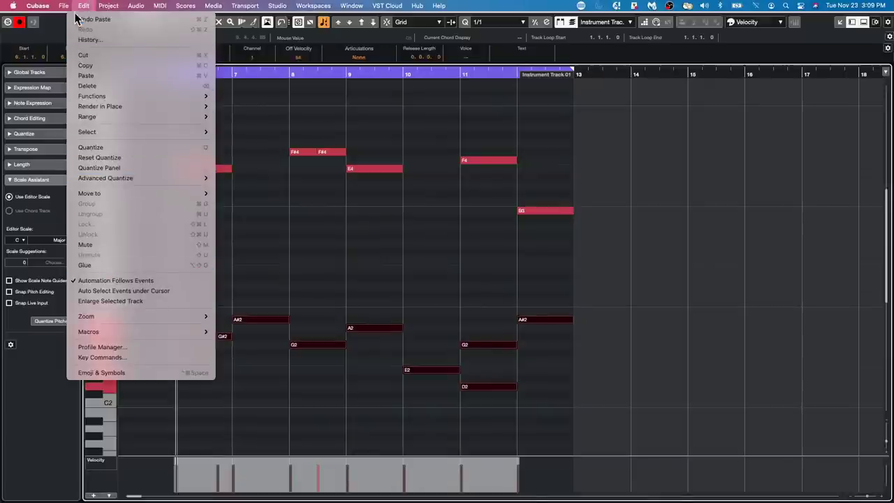
{"action": "mouse_move", "coordinate": [136, 5]}
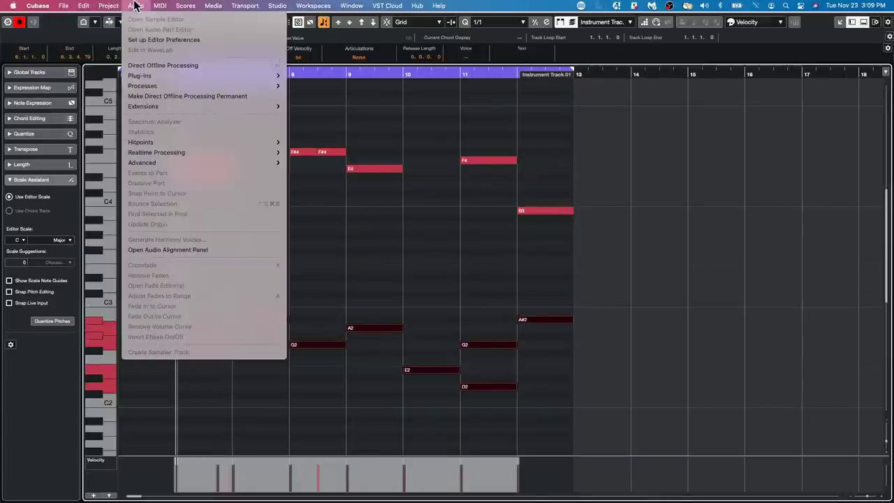
{"action": "left_click", "coordinate": [386, 248]}
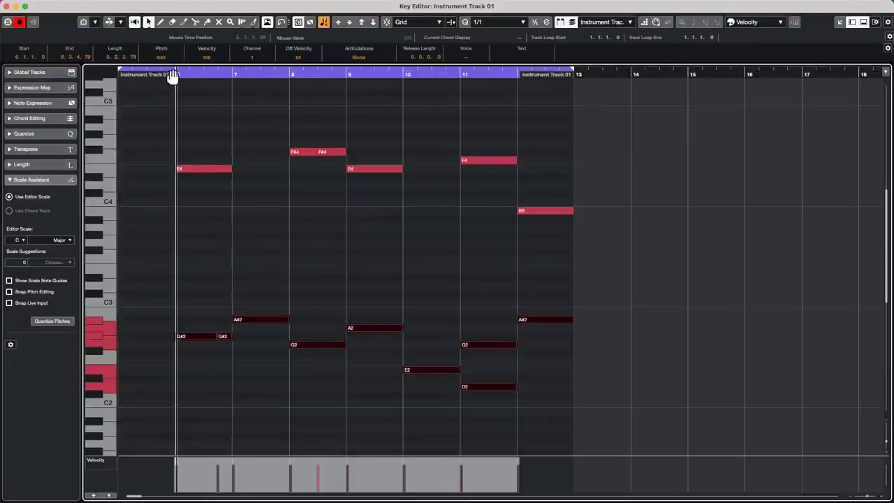
{"action": "left_click_drag", "start_coordinate": [183, 73], "coordinate": [175, 74]}
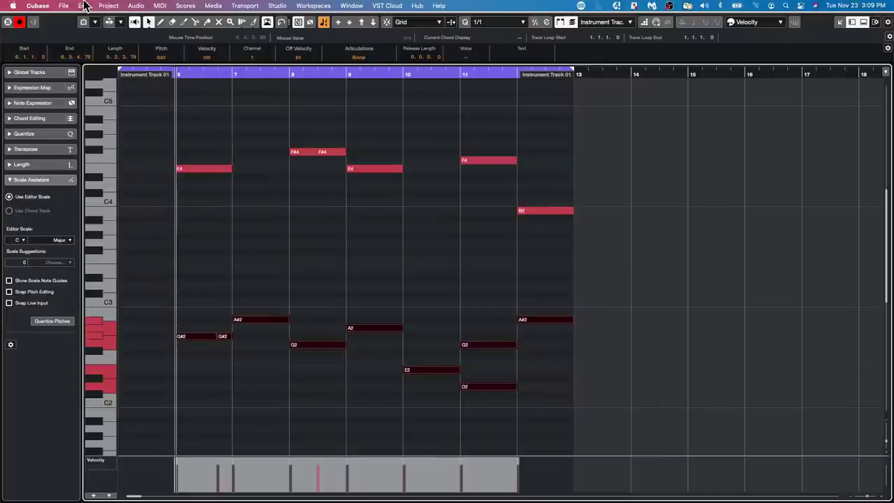
Browse the File menu and move across toward the Edit menu.
{"action": "left_click", "coordinate": [64, 6]}
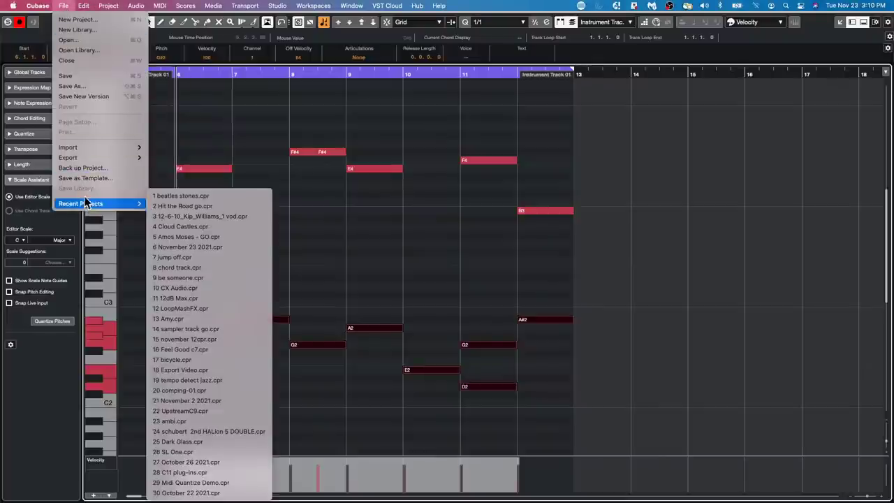
{"action": "mouse_move", "coordinate": [112, 5]}
{"action": "mouse_move", "coordinate": [83, 6]}
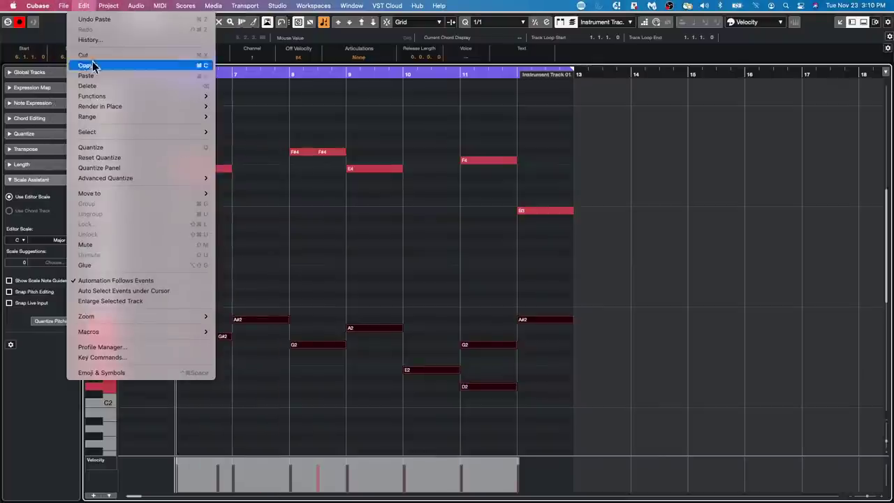
Open Key Commands from the Edit menu and search the commands for 'nudge 1 beat'.
{"action": "left_click", "coordinate": [136, 358]}
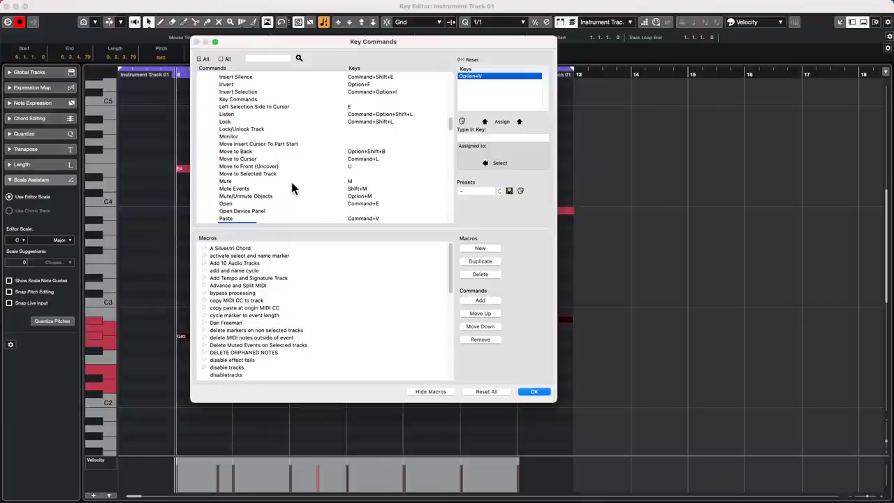
{"action": "left_click", "coordinate": [270, 58]}
{"action": "type", "text": "nudge 1 beat"}
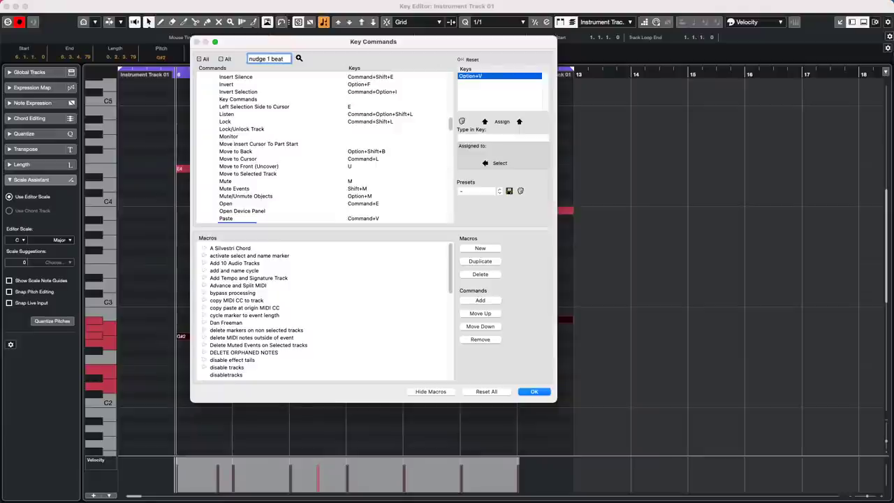
{"action": "key", "text": "Return"}
{"action": "scroll", "coordinate": [326, 158], "scroll_direction": "up", "scroll_amount": 10}
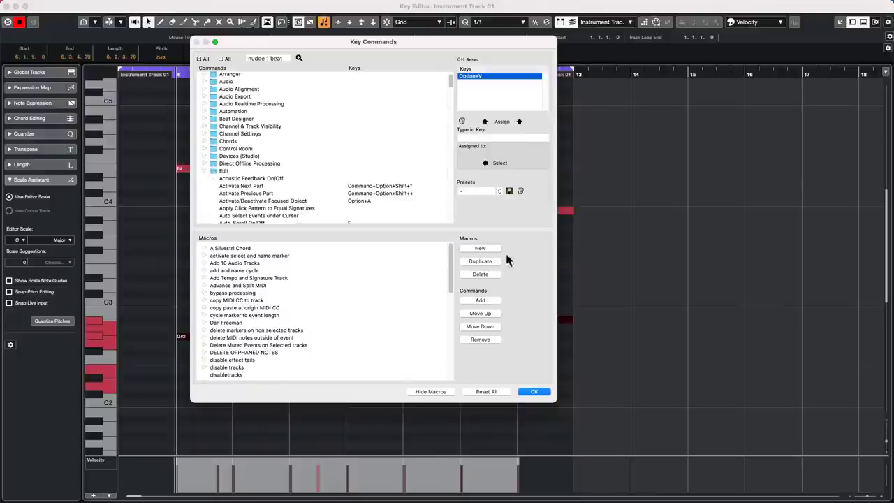
Add a new macro and name it 'split at half notes'.
{"action": "left_click", "coordinate": [481, 249]}
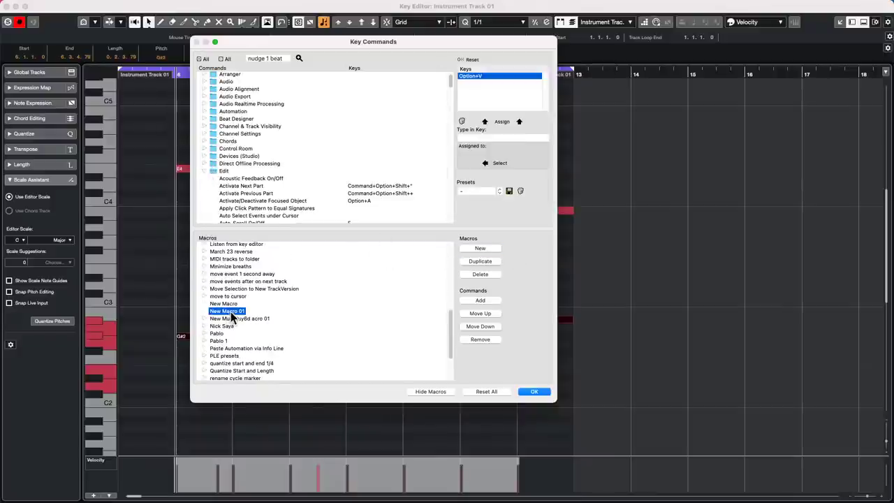
{"action": "double_click", "coordinate": [230, 312]}
{"action": "type", "text": "sp"}
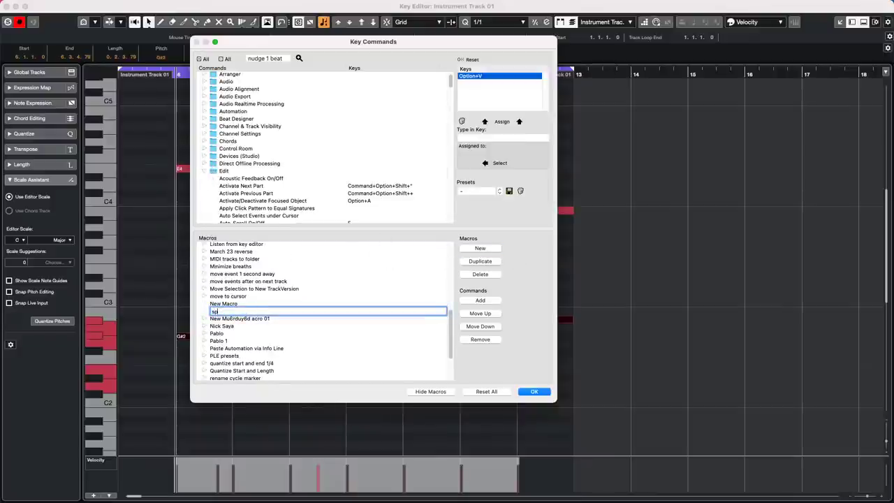
{"action": "type", "text": "lit at half notes"}
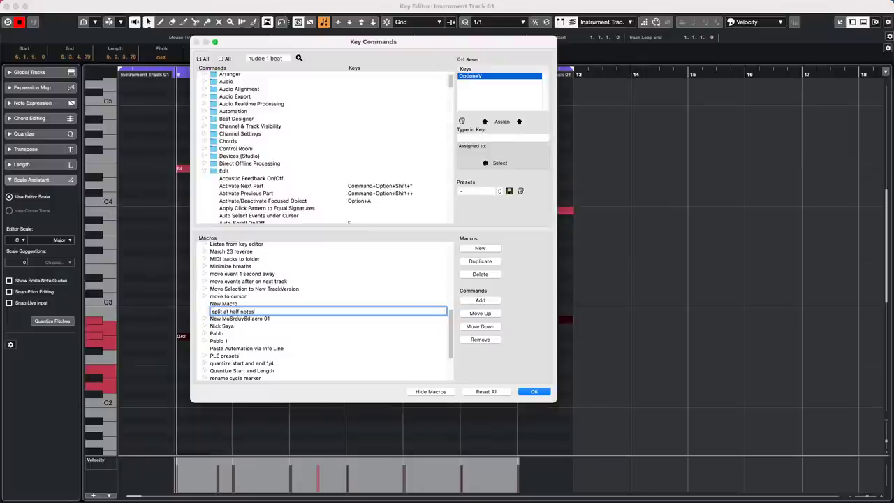
{"action": "key", "text": "Return"}
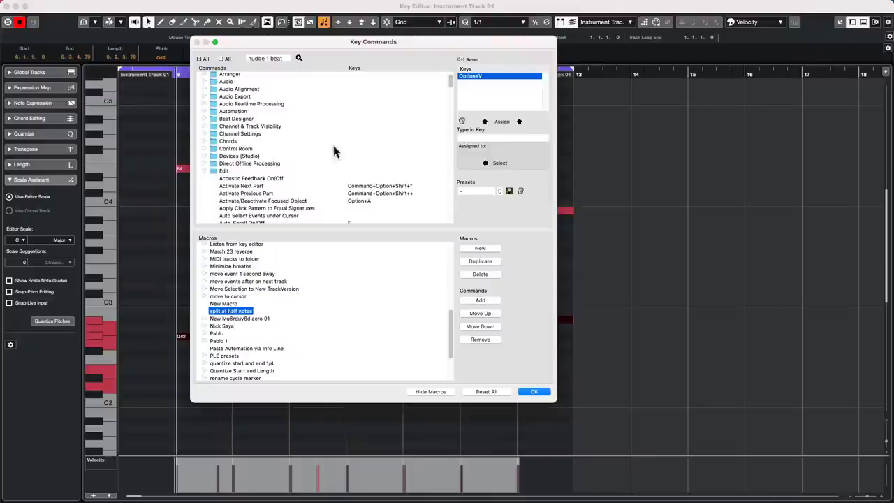
Browse the Edit, Nudge and Navigate command groups and refine the nudge 1 beat search.
{"action": "left_click", "coordinate": [204, 171]}
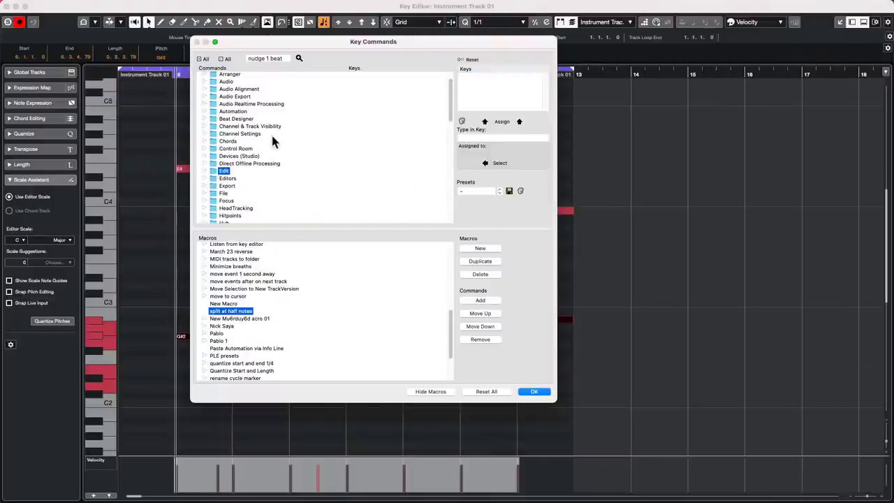
{"action": "scroll", "coordinate": [275, 134], "scroll_direction": "down", "scroll_amount": 10}
{"action": "scroll", "coordinate": [276, 141], "scroll_direction": "up", "scroll_amount": 10}
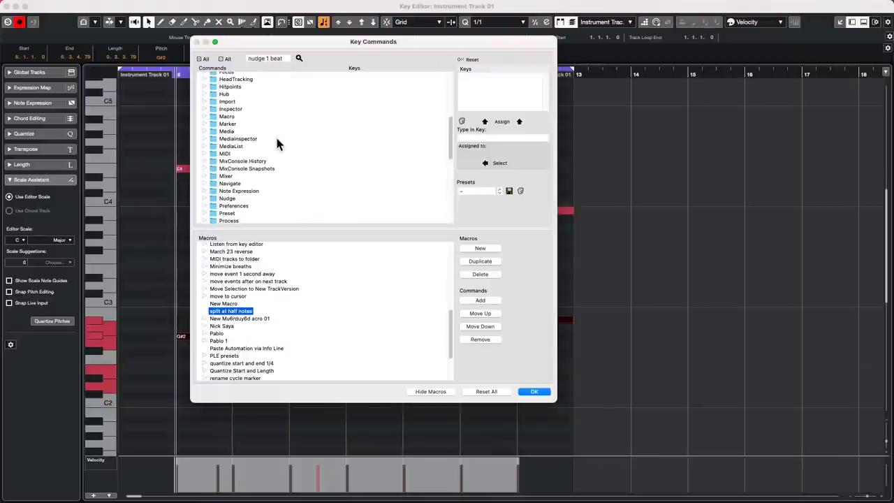
{"action": "scroll", "coordinate": [276, 143], "scroll_direction": "down", "scroll_amount": 1}
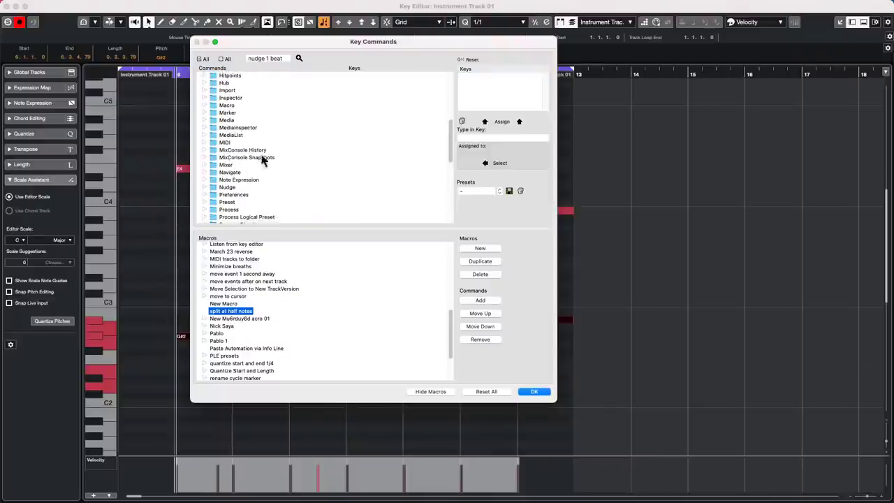
{"action": "left_click", "coordinate": [203, 187]}
{"action": "scroll", "coordinate": [280, 160], "scroll_direction": "down", "scroll_amount": 7}
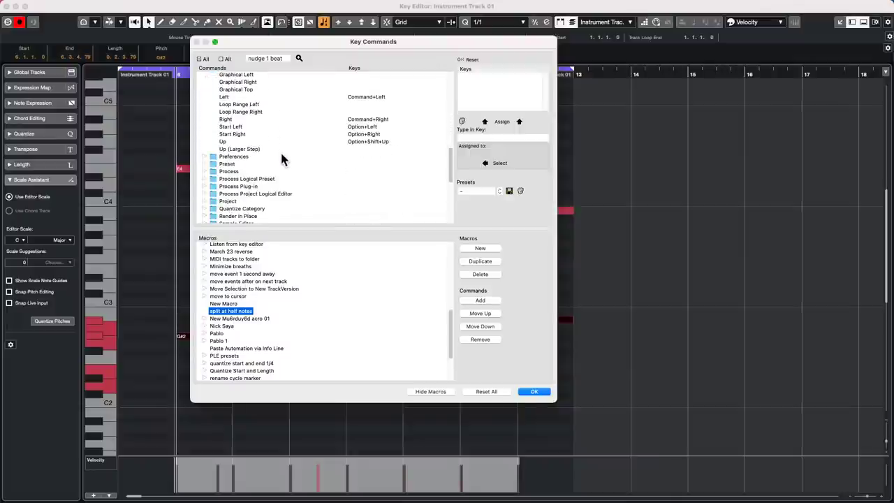
{"action": "scroll", "coordinate": [282, 160], "scroll_direction": "up", "scroll_amount": 5}
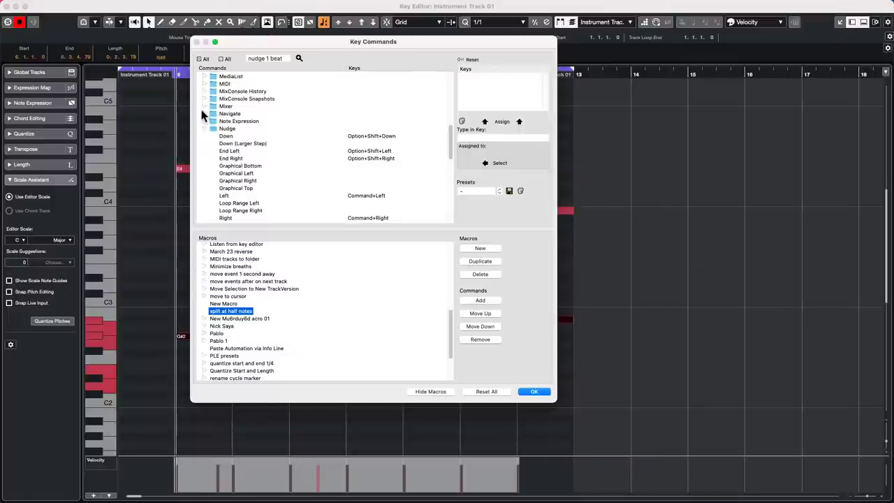
{"action": "left_click", "coordinate": [203, 113]}
{"action": "scroll", "coordinate": [264, 154], "scroll_direction": "down", "scroll_amount": 5}
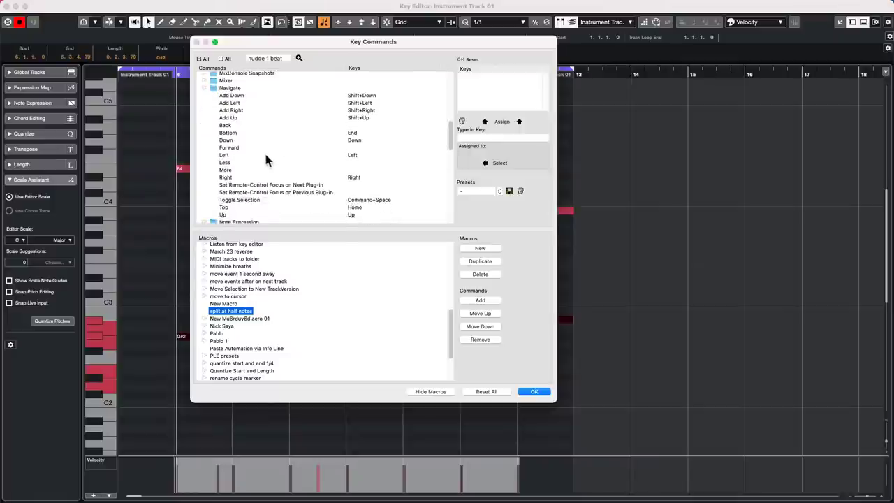
{"action": "scroll", "coordinate": [265, 160], "scroll_direction": "up", "scroll_amount": 5}
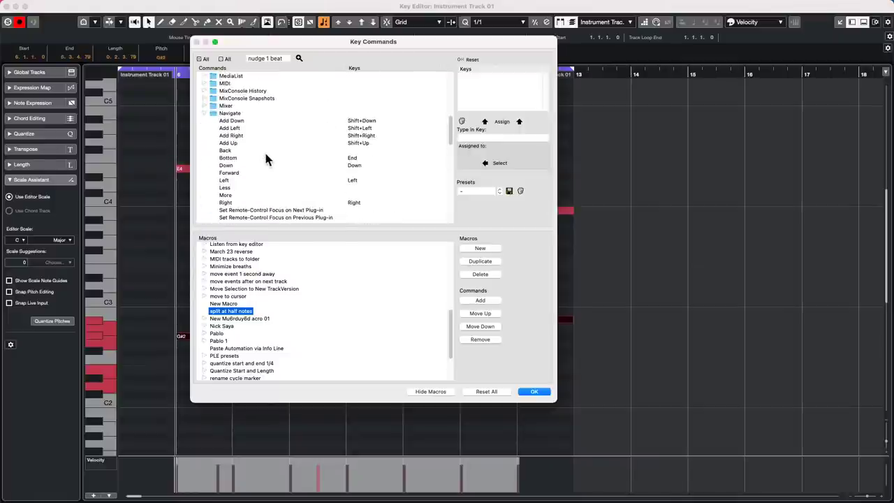
{"action": "scroll", "coordinate": [266, 160], "scroll_direction": "down", "scroll_amount": 3}
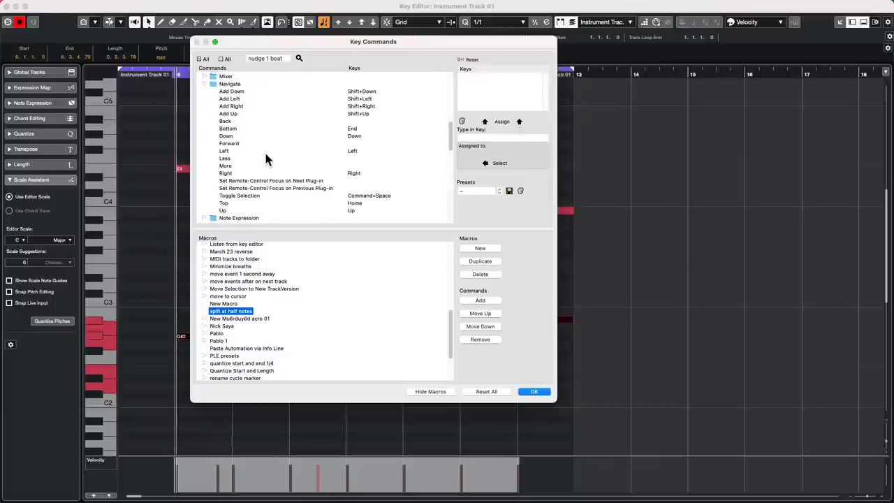
{"action": "scroll", "coordinate": [265, 154], "scroll_direction": "down", "scroll_amount": 5}
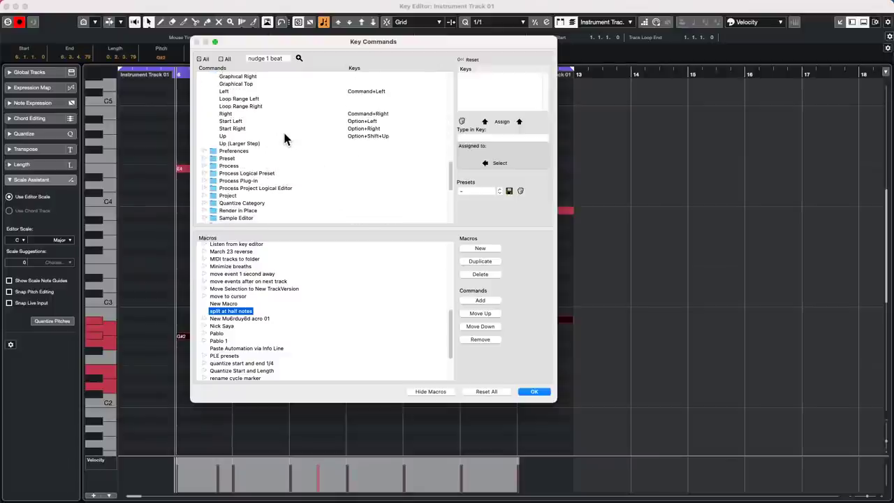
{"action": "scroll", "coordinate": [283, 130], "scroll_direction": "up", "scroll_amount": 8}
{"action": "left_click", "coordinate": [285, 58]}
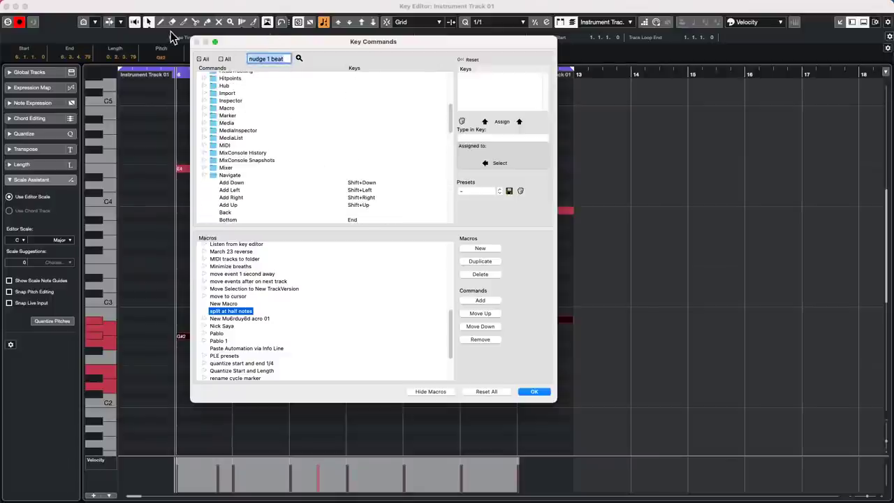
{"action": "type", "text": "1"}
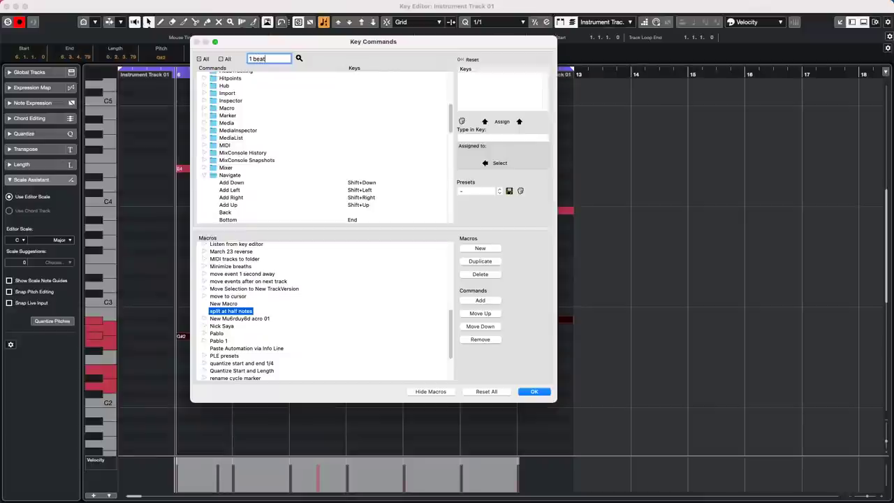
{"action": "key", "text": "Return"}
Close Key Commands, keeping changes, and set the Key Editor quantize grid to 1/2.
{"action": "left_click", "coordinate": [535, 393]}
{"action": "left_click", "coordinate": [501, 19]}
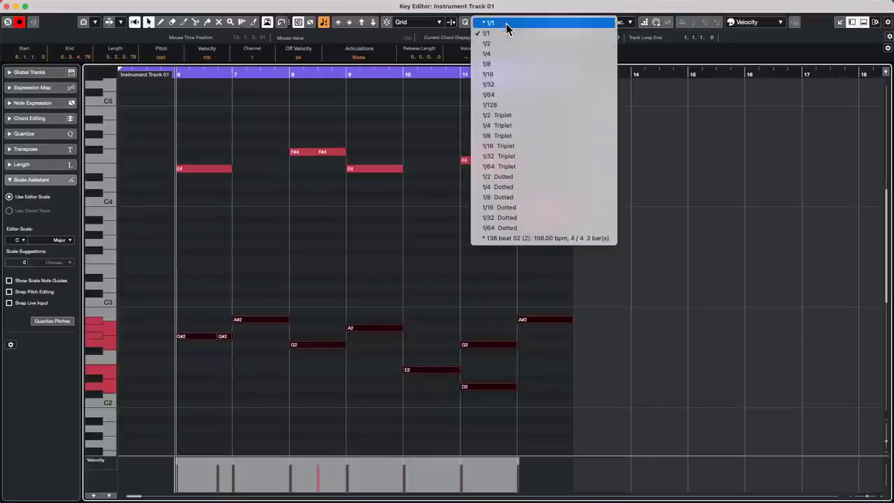
{"action": "left_click", "coordinate": [509, 42]}
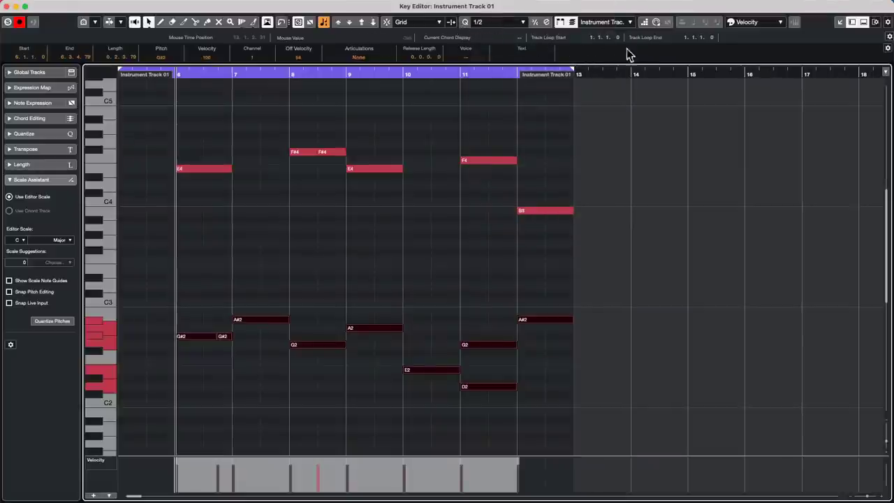
Add the Nudge Palette to the Key Editor toolbar.
{"action": "left_click", "coordinate": [889, 25]}
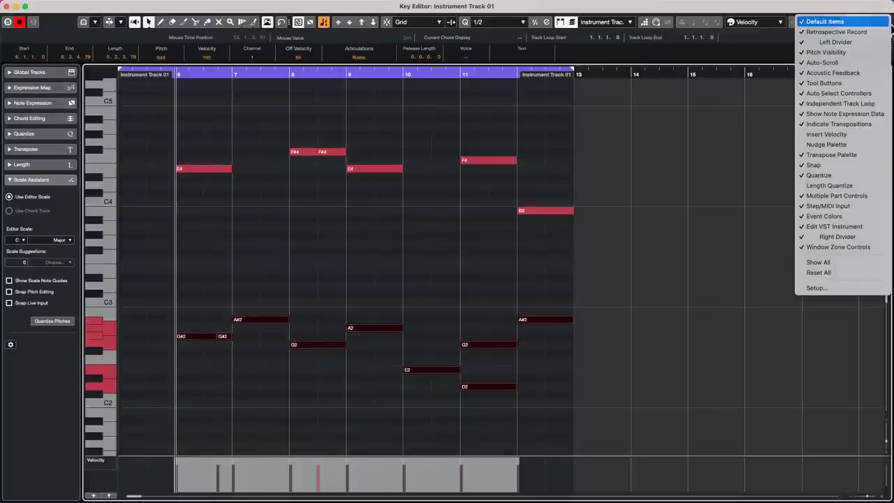
{"action": "left_click", "coordinate": [832, 144]}
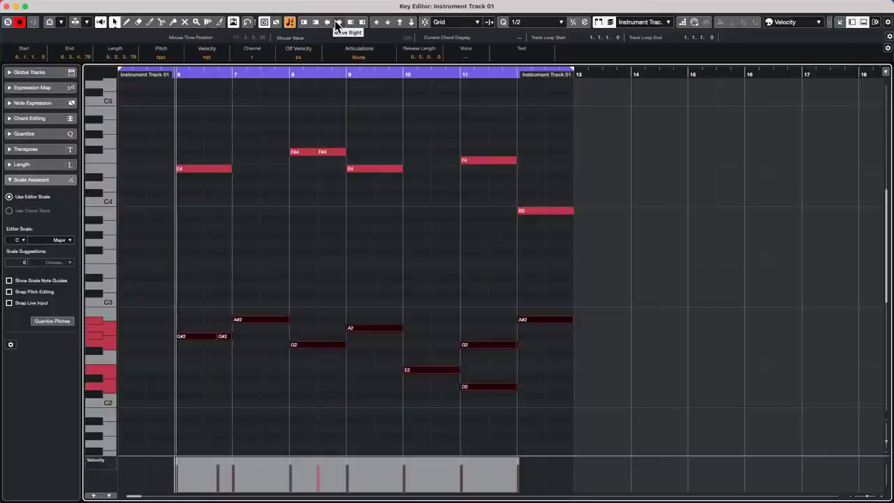
{"action": "left_click", "coordinate": [83, 5]}
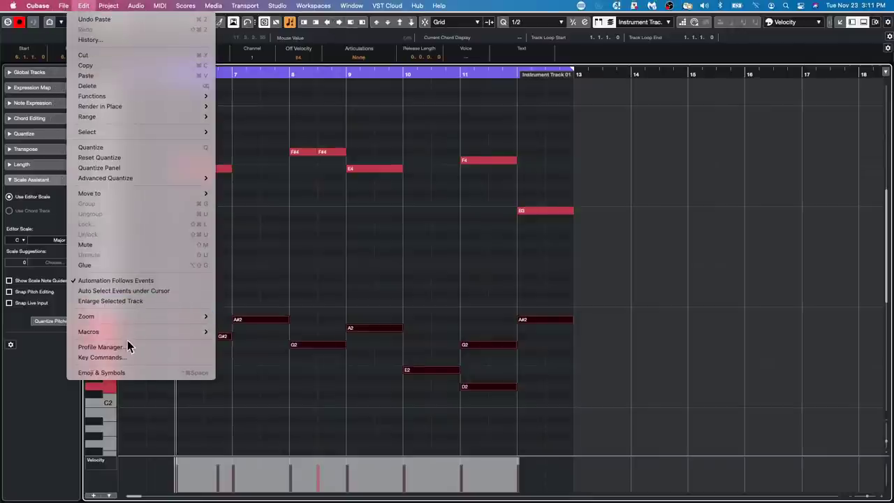
Reopen Key Commands and search the commands for 'move right'.
{"action": "left_click", "coordinate": [105, 357]}
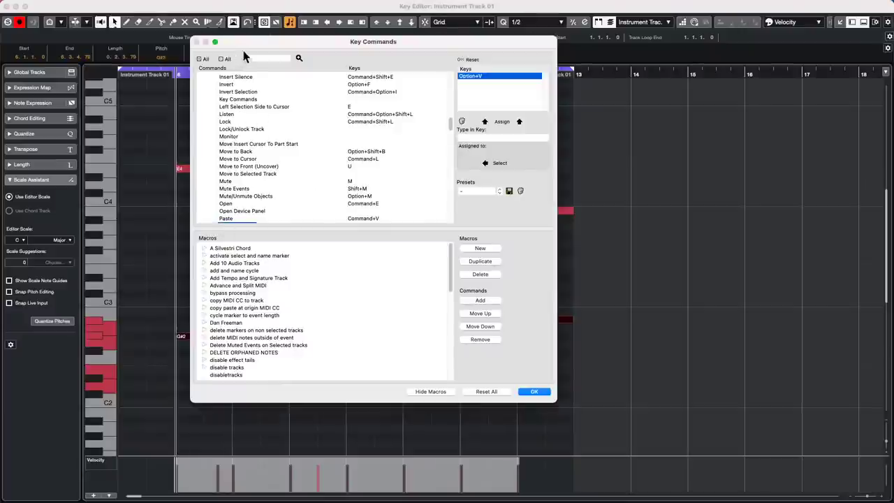
{"action": "left_click", "coordinate": [253, 58]}
{"action": "type", "text": "move right"}
{"action": "key", "text": "Return"}
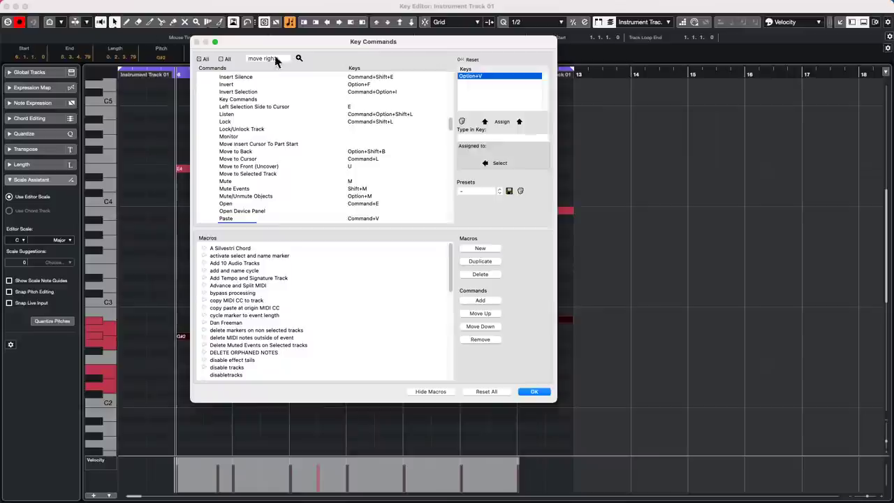
{"action": "scroll", "coordinate": [277, 133], "scroll_direction": "down", "scroll_amount": 4}
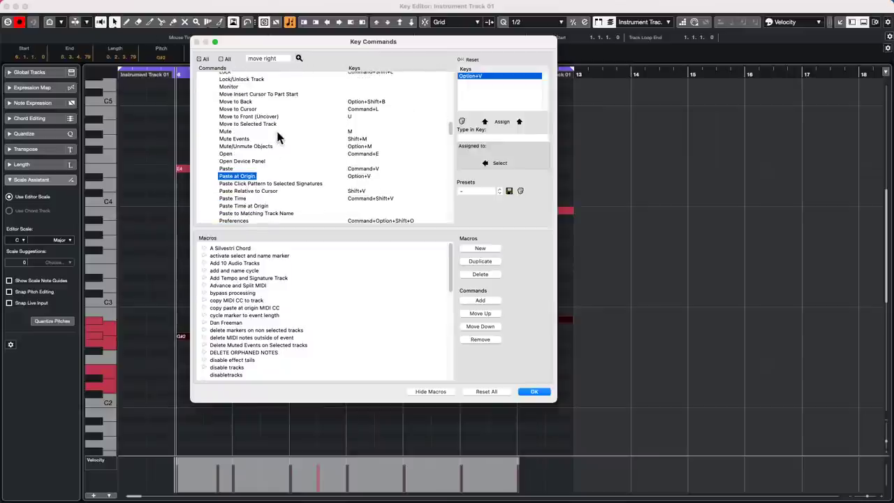
{"action": "scroll", "coordinate": [277, 133], "scroll_direction": "up", "scroll_amount": 6}
{"action": "scroll", "coordinate": [278, 136], "scroll_direction": "up", "scroll_amount": 10}
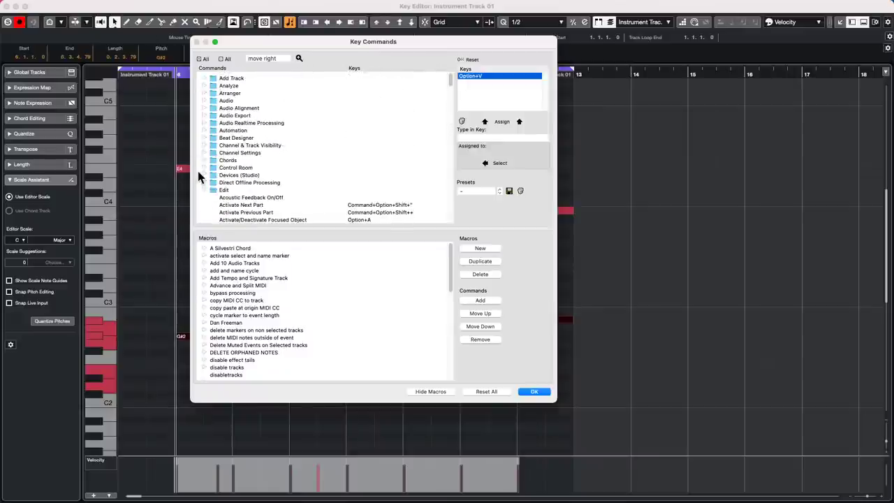
Select the Nudge group's Right command and look through the Macros list.
{"action": "left_click", "coordinate": [205, 190]}
{"action": "scroll", "coordinate": [260, 107], "scroll_direction": "down", "scroll_amount": 8}
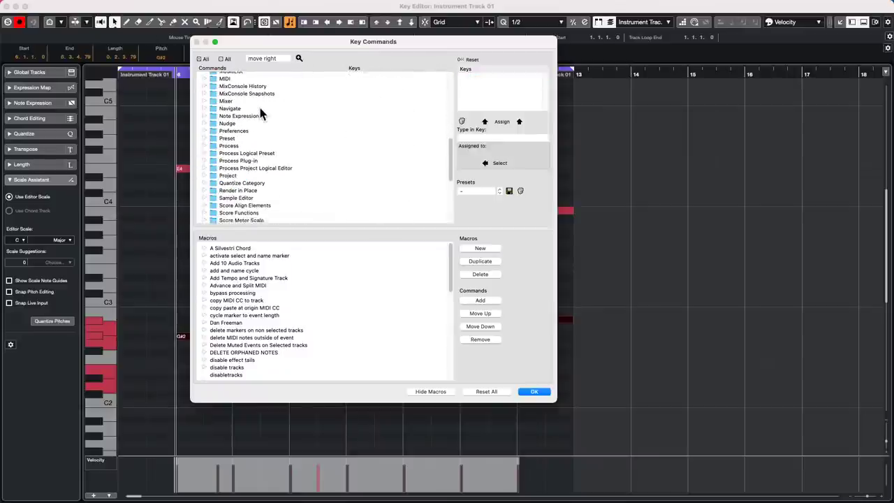
{"action": "scroll", "coordinate": [260, 109], "scroll_direction": "down", "scroll_amount": 3}
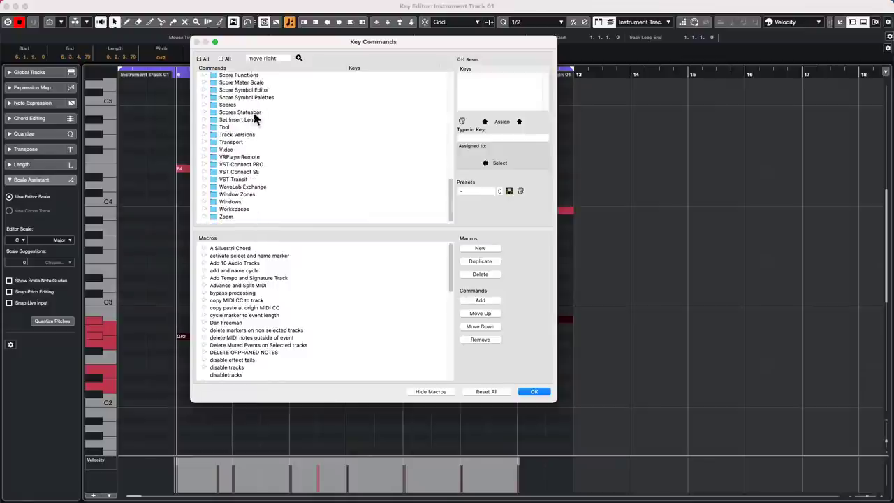
{"action": "scroll", "coordinate": [198, 112], "scroll_direction": "up", "scroll_amount": 5}
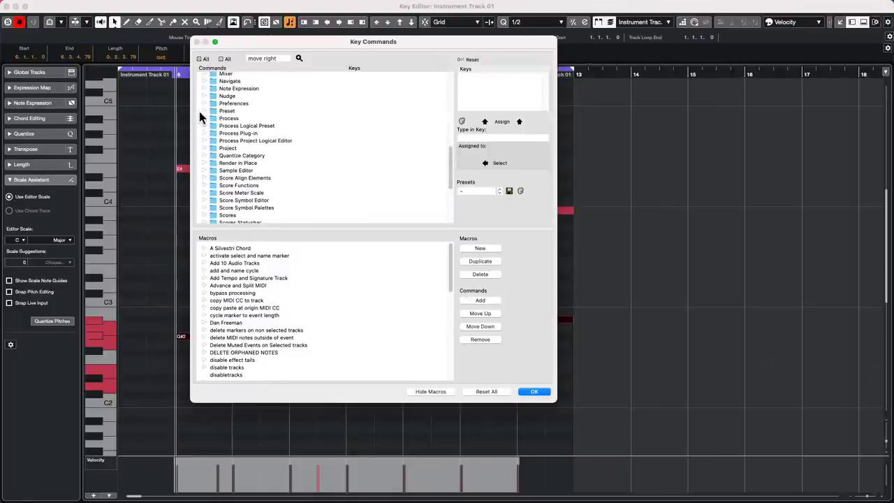
{"action": "scroll", "coordinate": [198, 108], "scroll_direction": "up", "scroll_amount": 1}
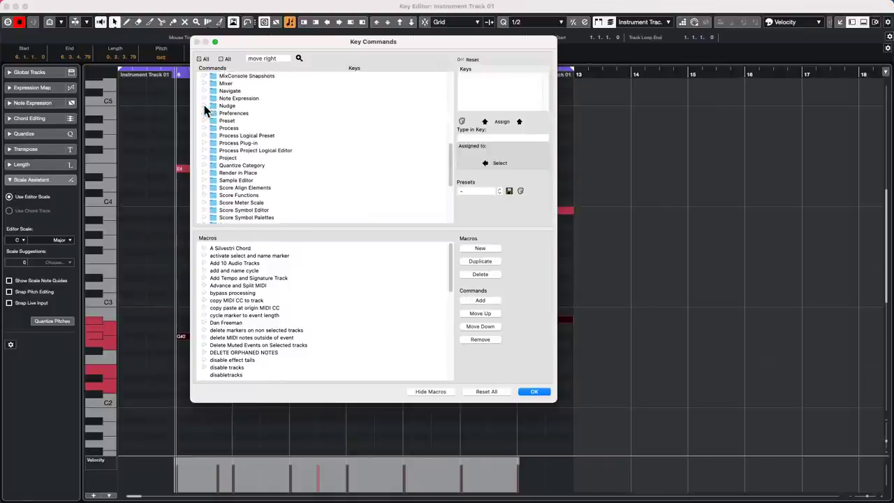
{"action": "left_click", "coordinate": [203, 105]}
{"action": "scroll", "coordinate": [294, 128], "scroll_direction": "down", "scroll_amount": 1}
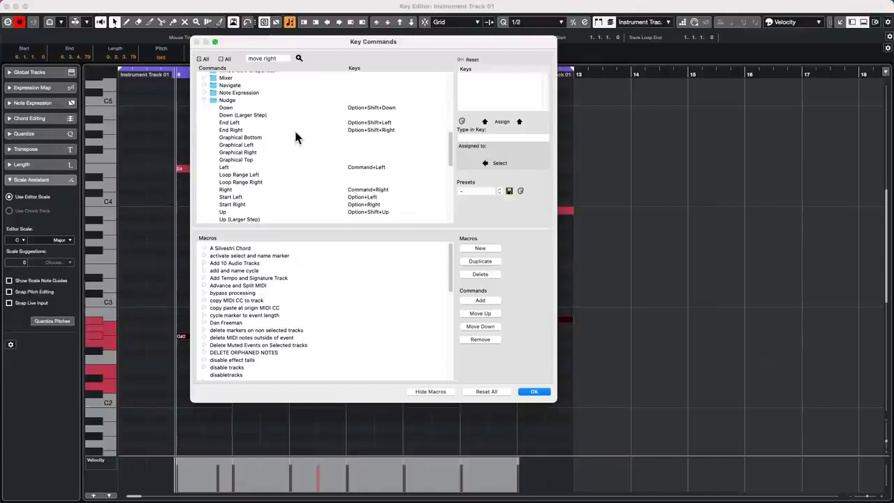
{"action": "scroll", "coordinate": [295, 136], "scroll_direction": "down", "scroll_amount": 1}
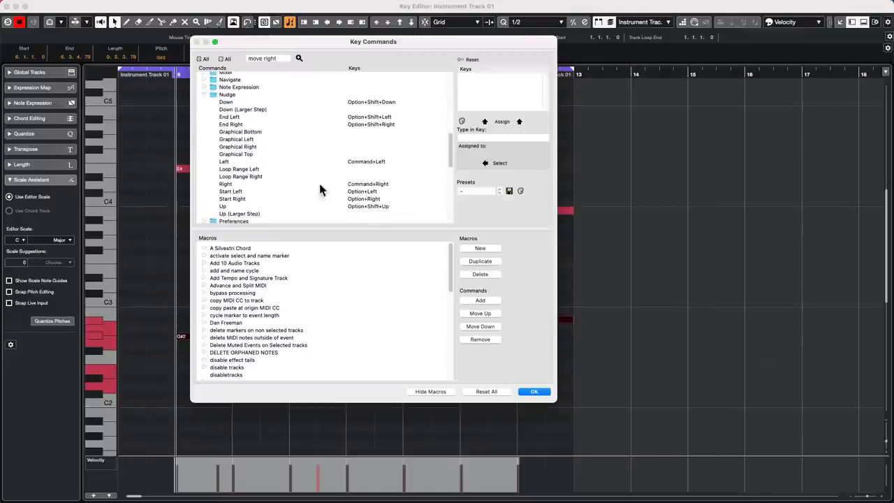
{"action": "left_click", "coordinate": [369, 184]}
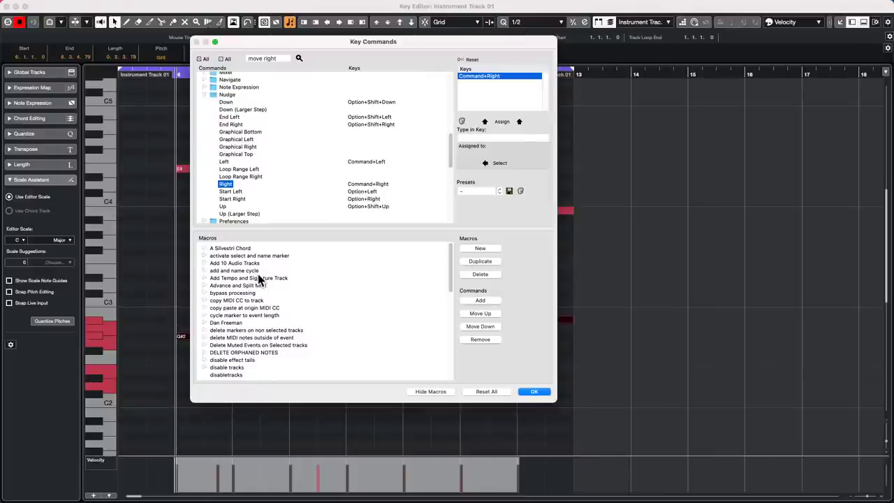
{"action": "scroll", "coordinate": [269, 279], "scroll_direction": "down", "scroll_amount": 3}
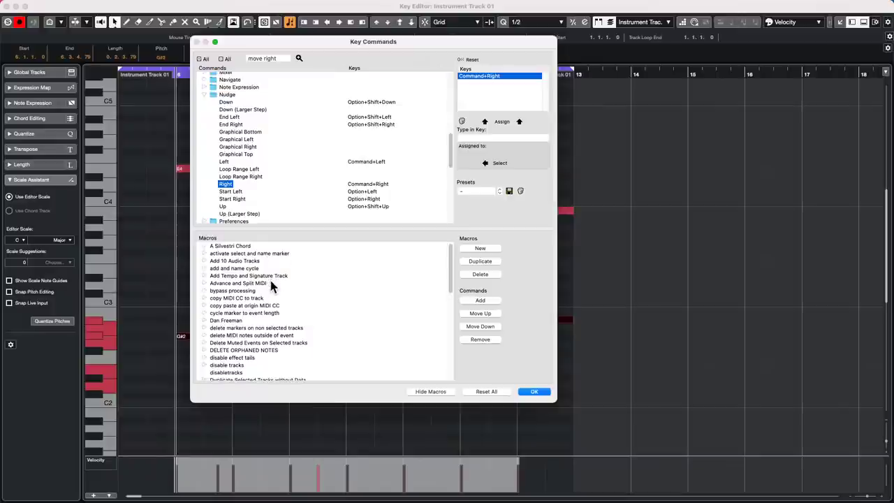
{"action": "scroll", "coordinate": [271, 285], "scroll_direction": "down", "scroll_amount": 5}
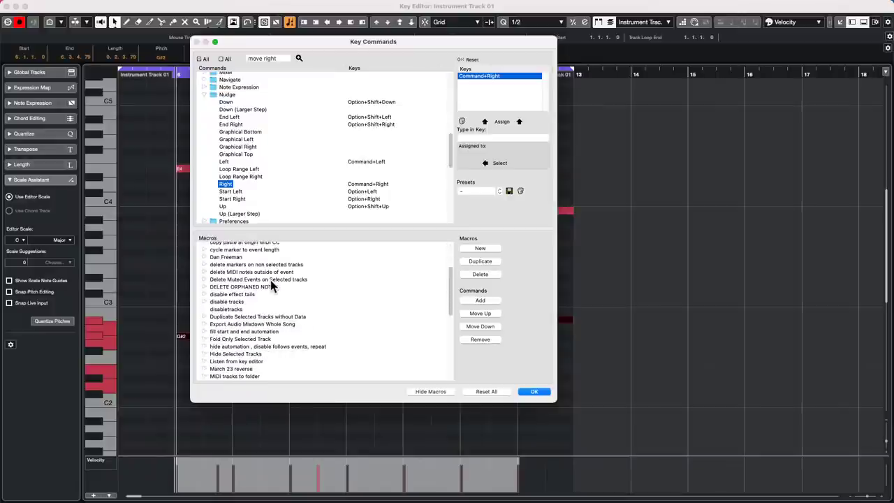
{"action": "scroll", "coordinate": [271, 285], "scroll_direction": "up", "scroll_amount": 8}
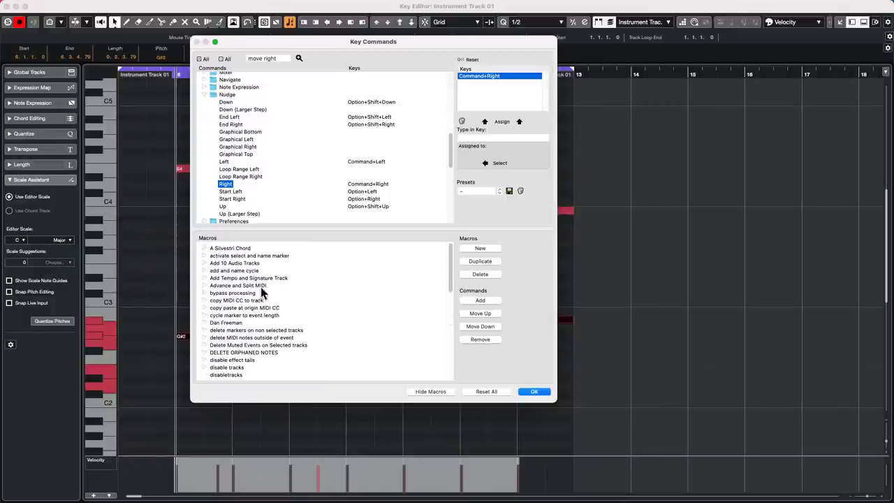
Create a macro named 'kal' and add Nudge - Right as its first command.
{"action": "left_click", "coordinate": [481, 248]}
{"action": "double_click", "coordinate": [232, 310]}
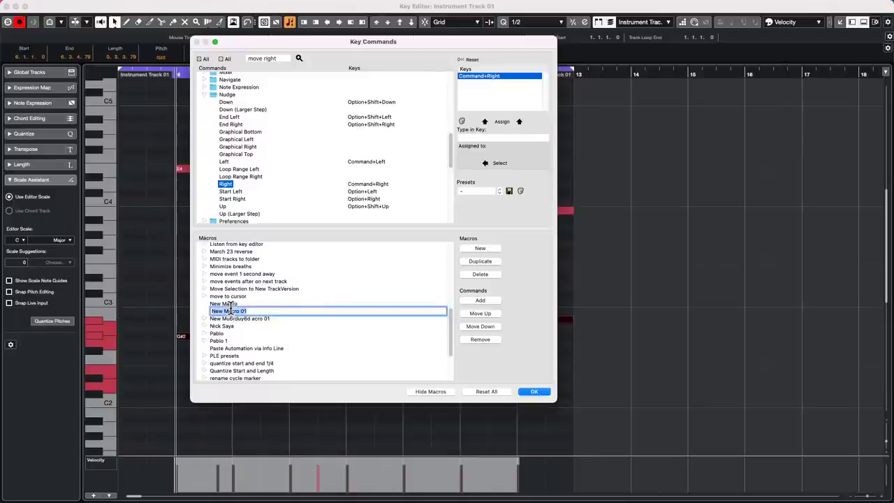
{"action": "type", "text": "kal"}
{"action": "key", "text": "Return"}
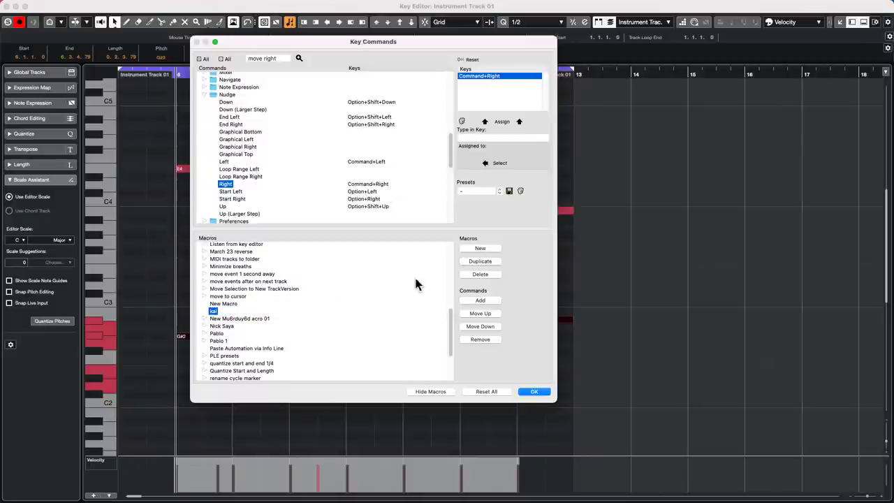
{"action": "left_click", "coordinate": [482, 301]}
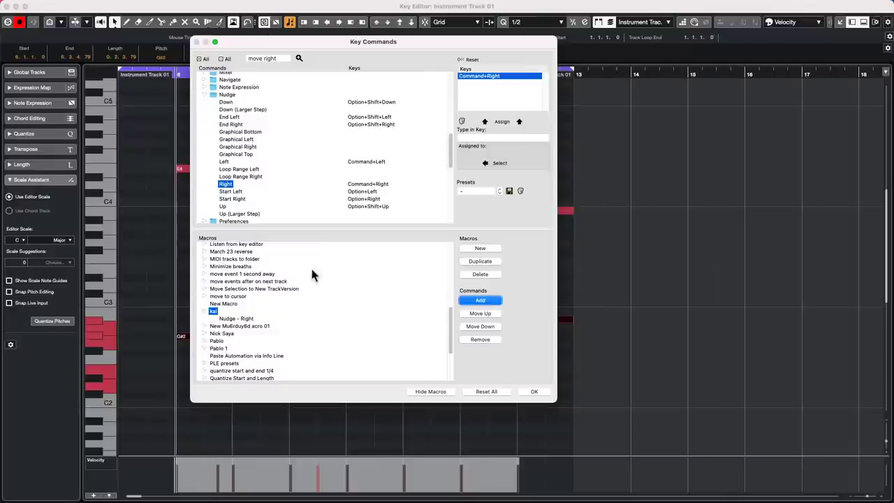
{"action": "left_click", "coordinate": [278, 59]}
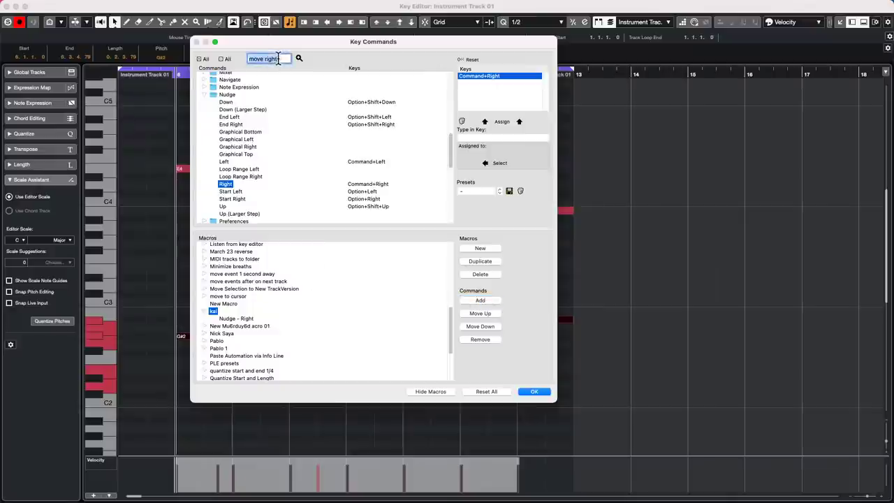
Find Split at Cursor by searching 'split at cursor' and append it to the kal macro.
{"action": "type", "text": "spli"}
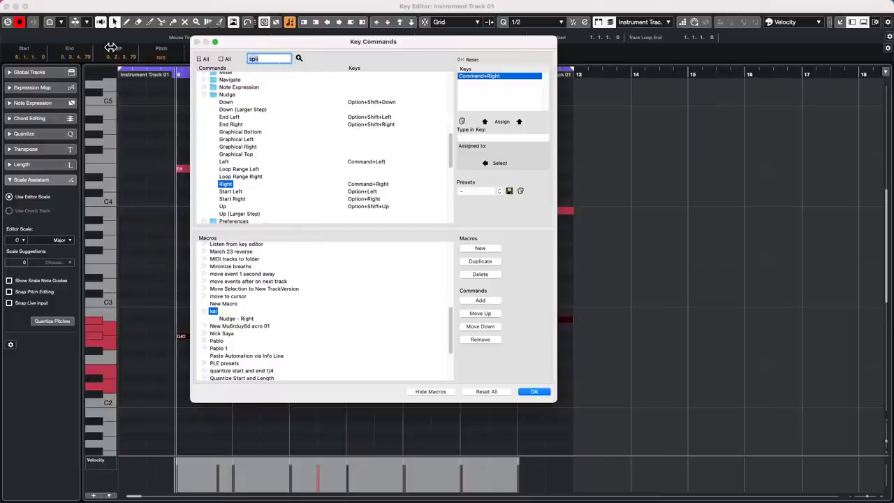
{"action": "type", "text": "move cursor"}
{"action": "key", "text": "Return"}
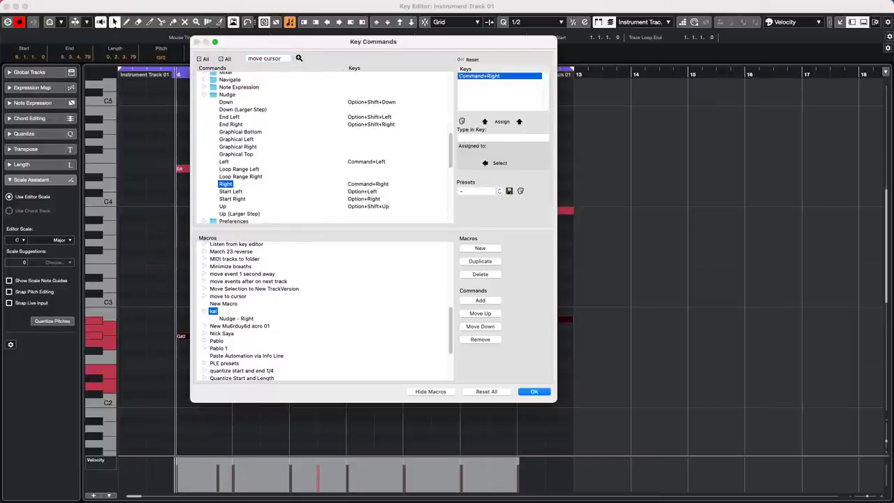
{"action": "left_click", "coordinate": [298, 59]}
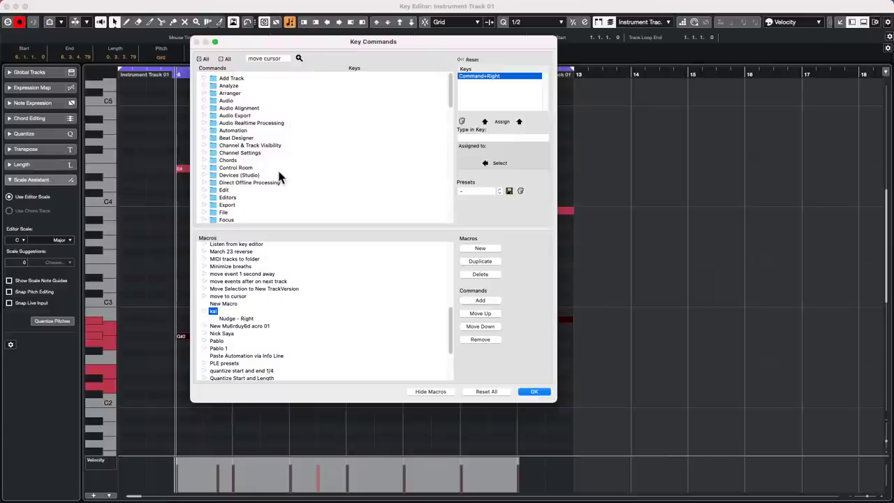
{"action": "left_click", "coordinate": [284, 58]}
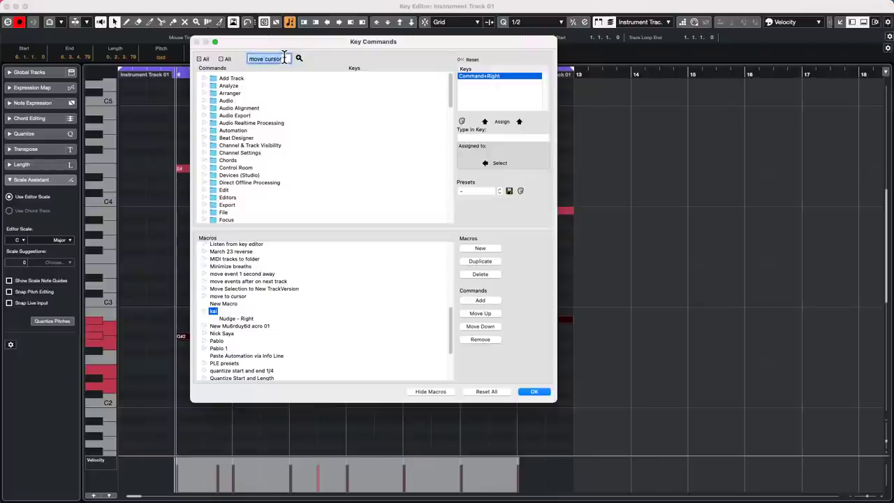
{"action": "type", "text": "split at cursor"}
{"action": "key", "text": "Return"}
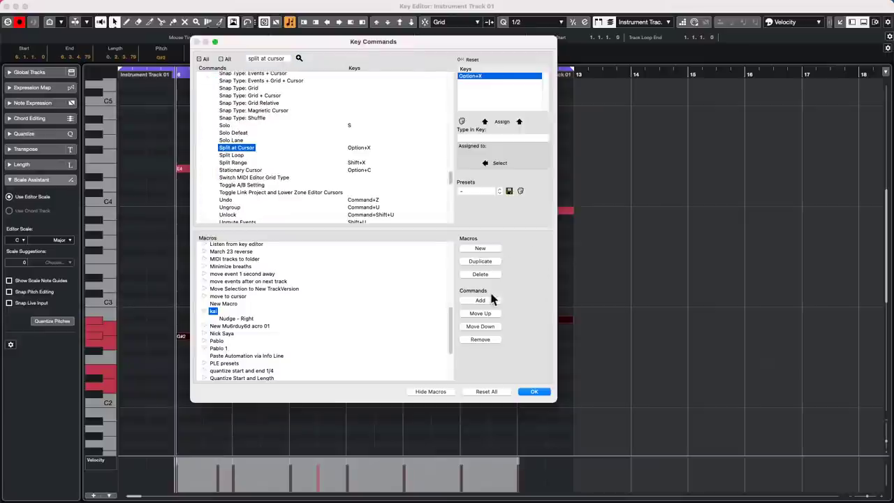
{"action": "left_click", "coordinate": [481, 301]}
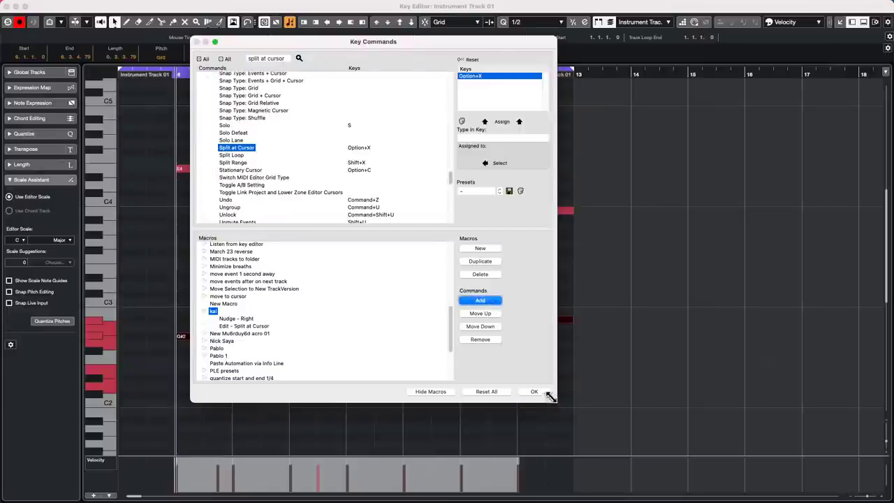
{"action": "left_click", "coordinate": [534, 392]}
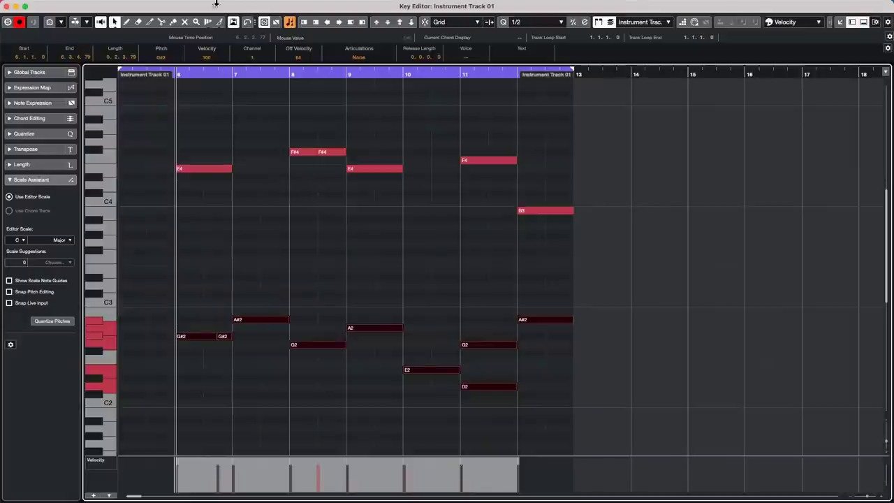
{"action": "left_click", "coordinate": [84, 5]}
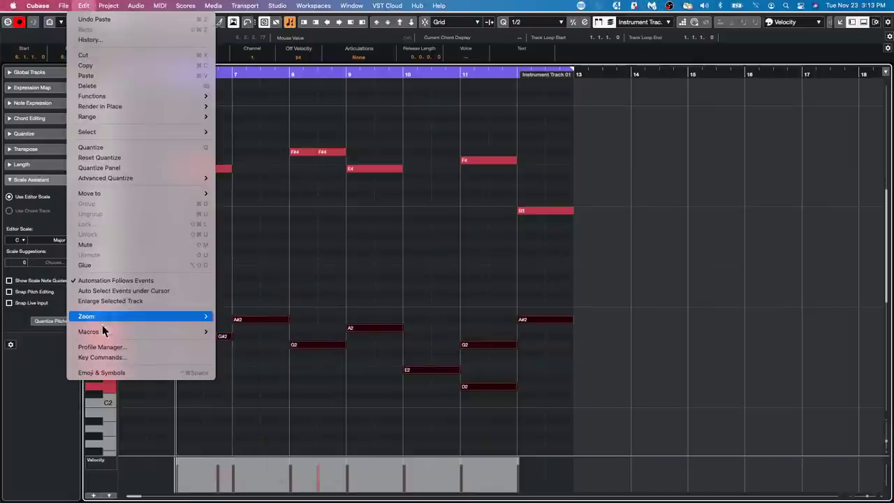
{"action": "mouse_move", "coordinate": [108, 331]}
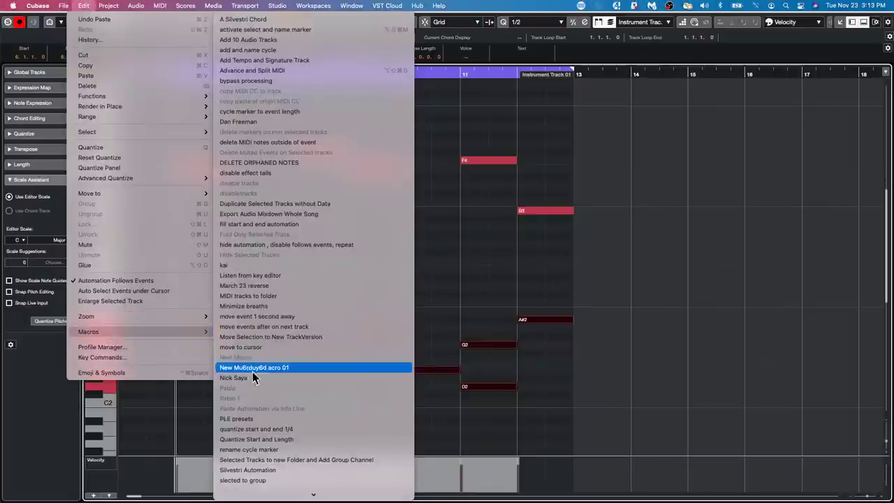
{"action": "left_click", "coordinate": [269, 264]}
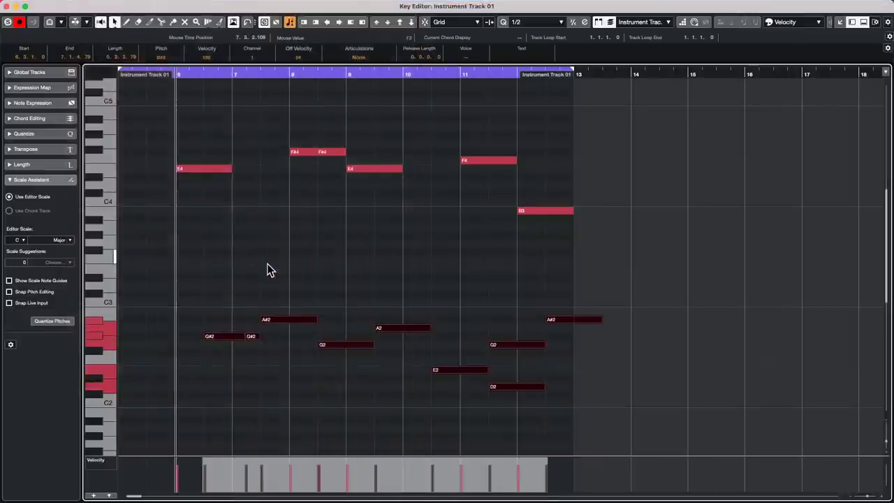
{"action": "key", "text": "super+z"}
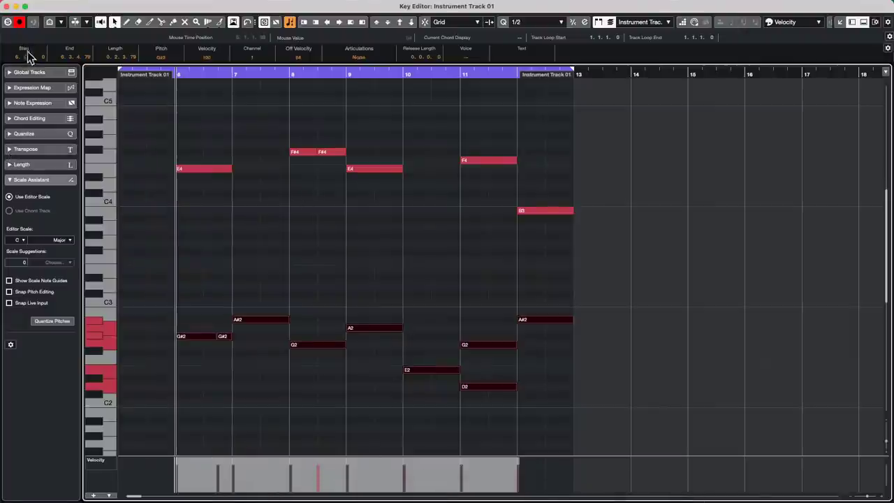
Close the separate Key Editor window to return to the Project window.
{"action": "left_click", "coordinate": [8, 7]}
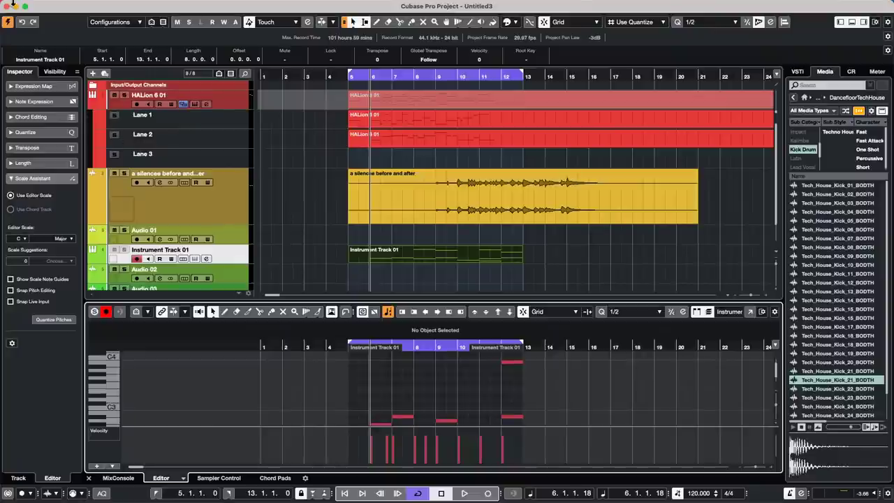
Add 16 new audio tracks via the Audio 02 track's context menu.
{"action": "mouse_move", "coordinate": [27, 6]}
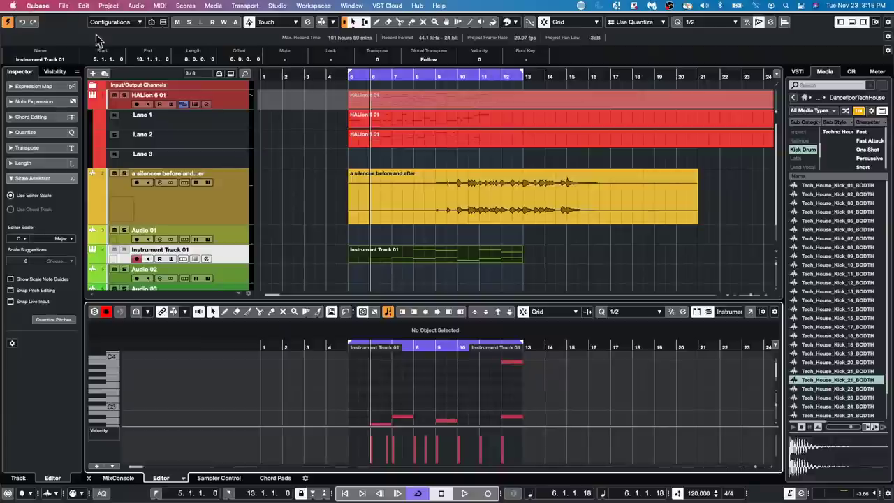
{"action": "left_click", "coordinate": [56, 71]}
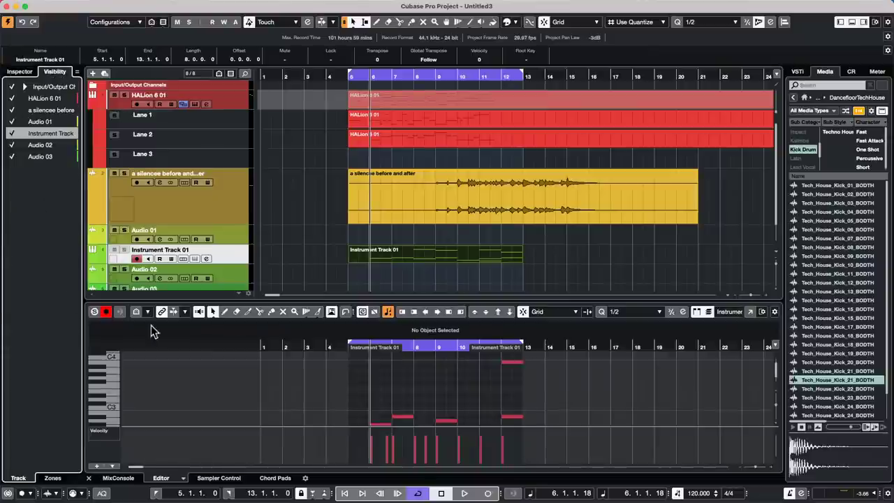
{"action": "scroll", "coordinate": [206, 241], "scroll_direction": "down", "scroll_amount": 2}
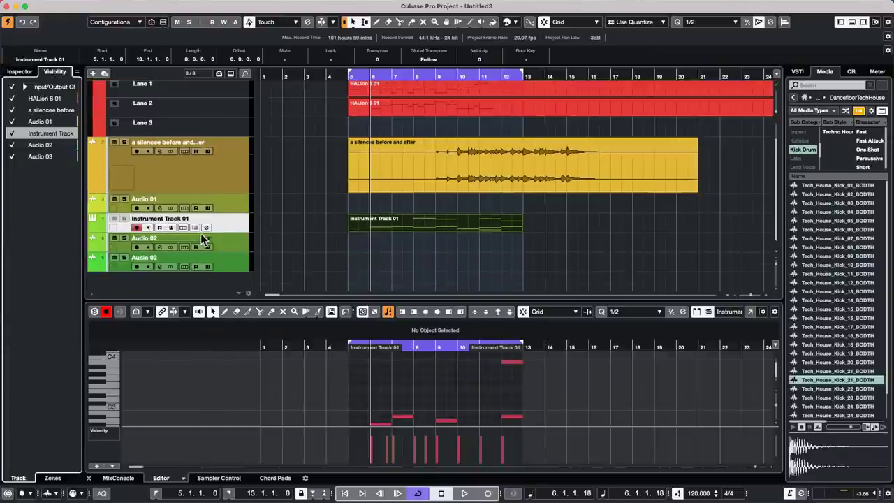
{"action": "right_click", "coordinate": [204, 240]}
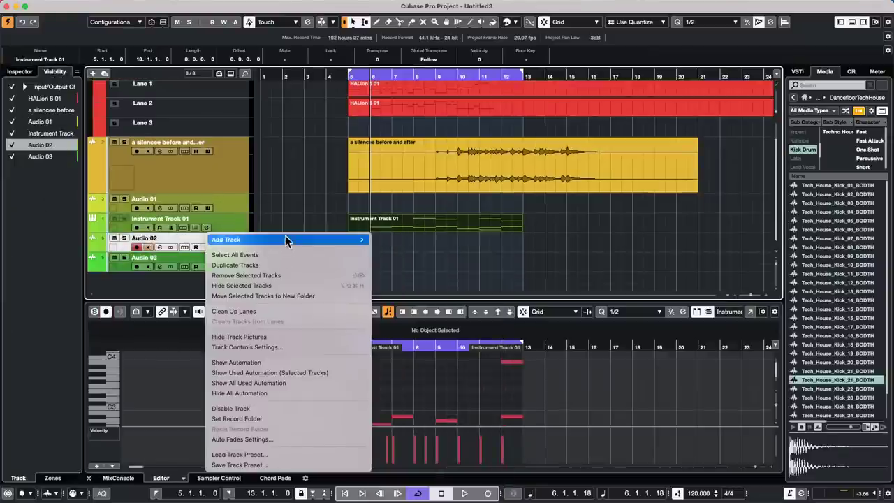
{"action": "mouse_move", "coordinate": [285, 239]}
{"action": "left_click", "coordinate": [391, 239]}
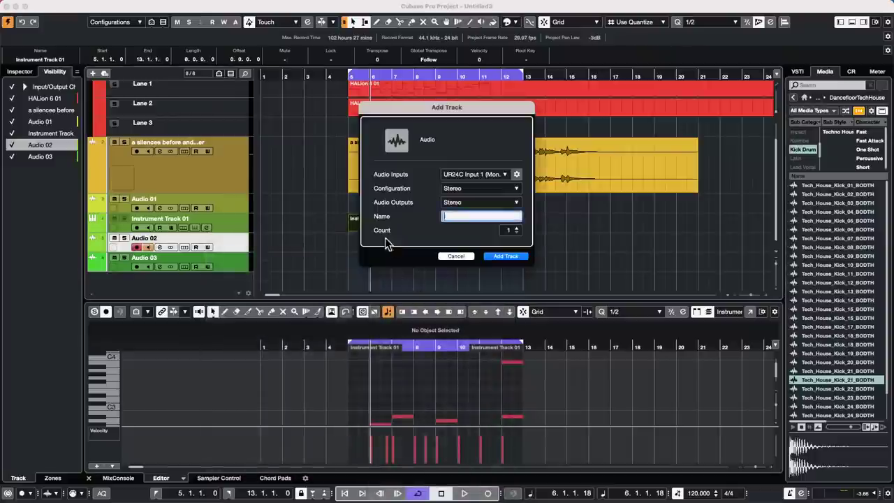
{"action": "scroll", "coordinate": [515, 230], "scroll_direction": "up", "scroll_amount": 15}
{"action": "left_click", "coordinate": [513, 255]}
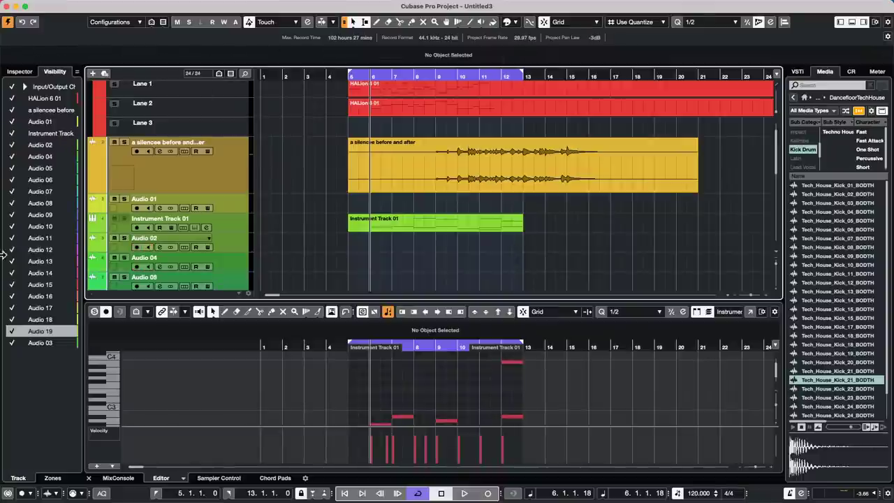
Show the mixer in the lower zone and make the Stereo output channel visible.
{"action": "left_click", "coordinate": [9, 72]}
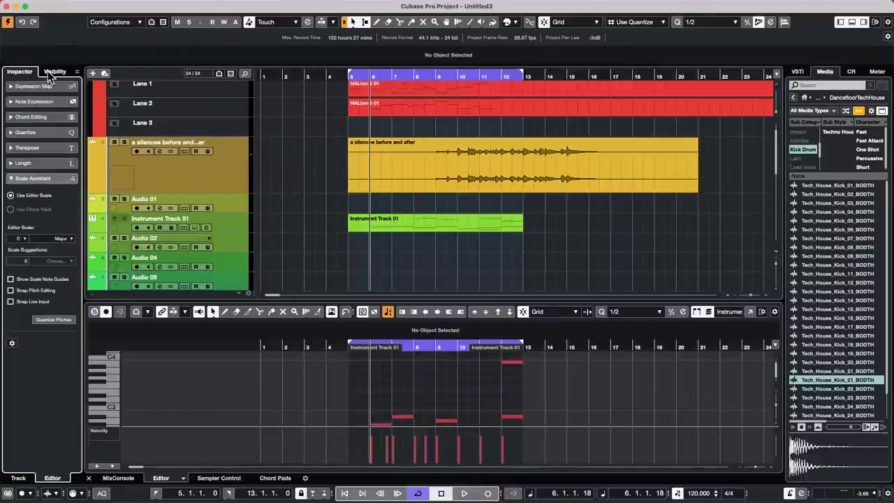
{"action": "left_click", "coordinate": [50, 74]}
{"action": "left_click", "coordinate": [51, 479]}
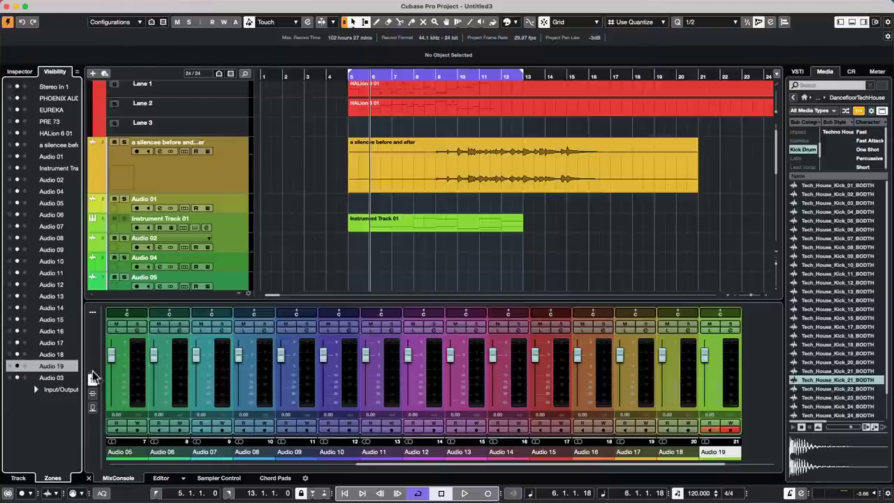
{"action": "left_click", "coordinate": [35, 388]}
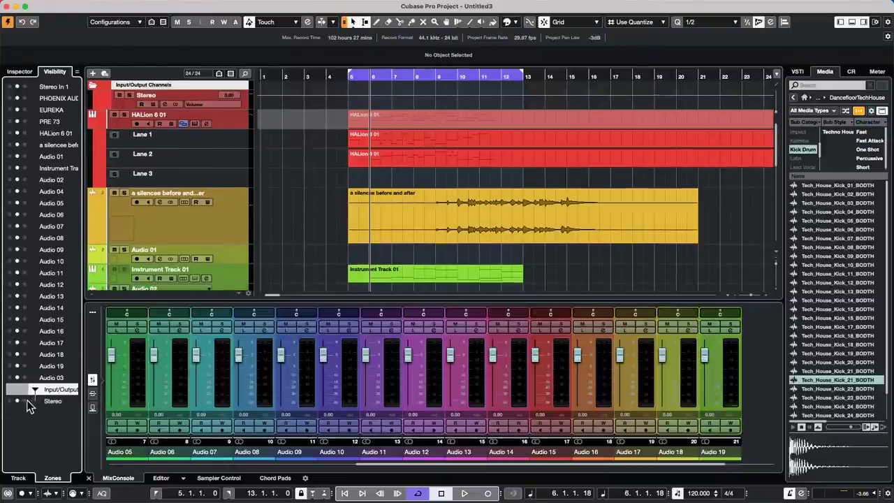
{"action": "left_click", "coordinate": [25, 401]}
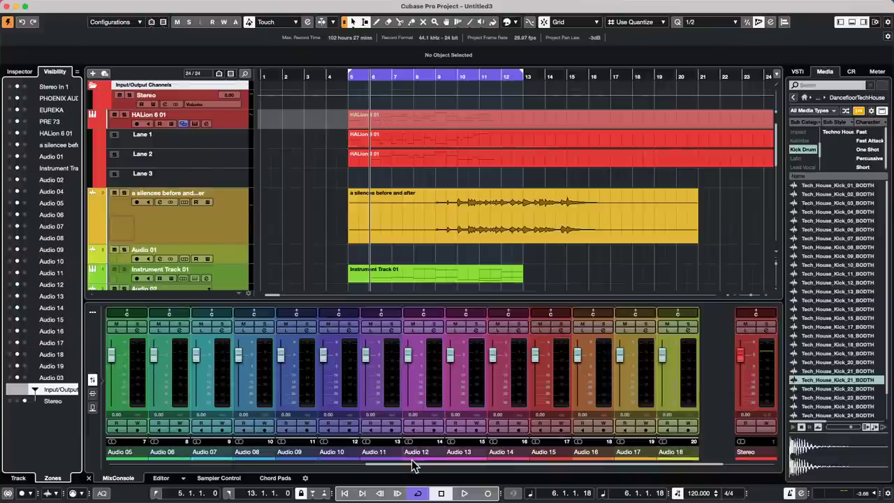
{"action": "left_click_drag", "start_coordinate": [412, 467], "coordinate": [137, 442]}
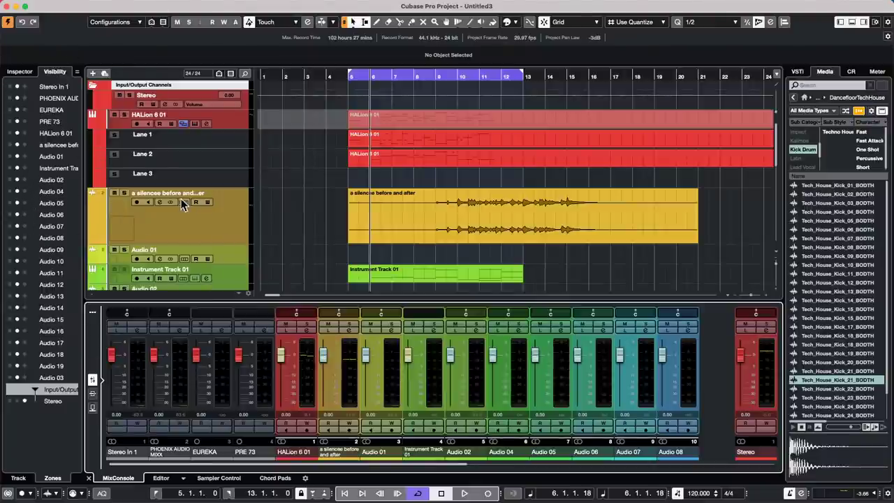
Pin the 'a silencee before and after' channel to the mixer's left, then scroll the channels.
{"action": "left_click", "coordinate": [228, 217]}
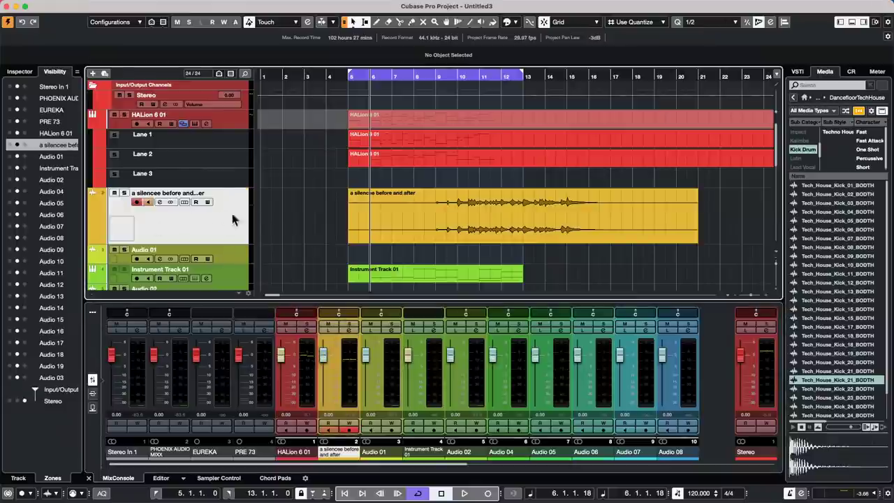
{"action": "left_click", "coordinate": [10, 144]}
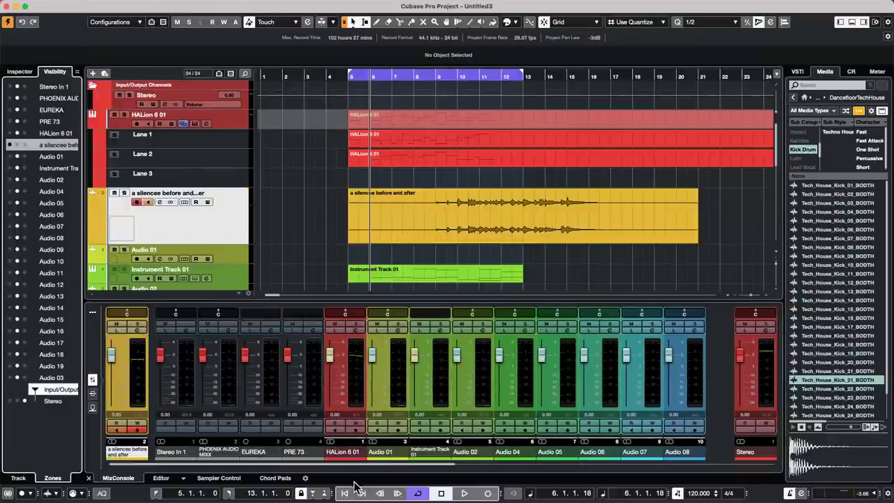
{"action": "left_click", "coordinate": [383, 471]}
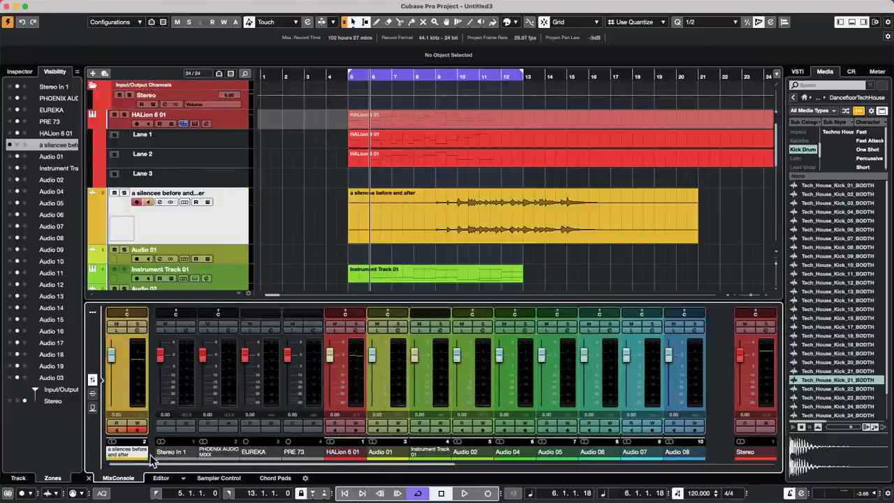
{"action": "scroll", "coordinate": [399, 466], "scroll_direction": "right", "scroll_amount": 2}
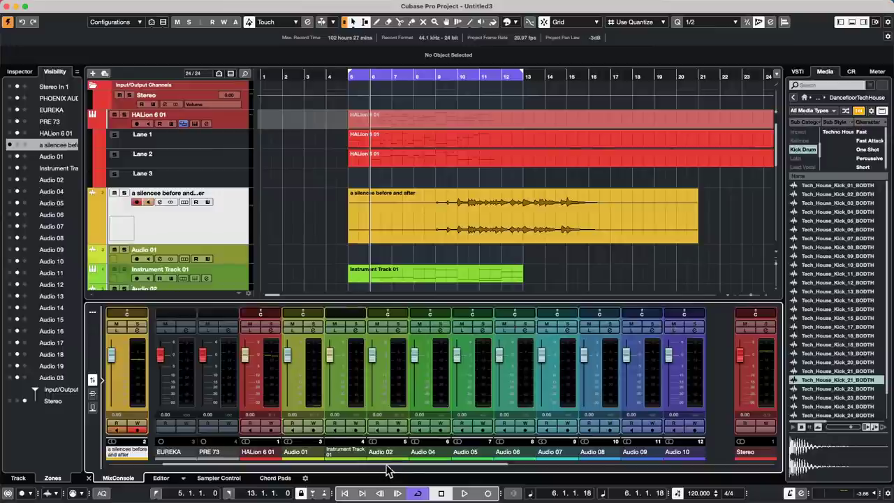
{"action": "scroll", "coordinate": [434, 472], "scroll_direction": "right", "scroll_amount": 4}
{"action": "scroll", "coordinate": [478, 474], "scroll_direction": "left", "scroll_amount": 6}
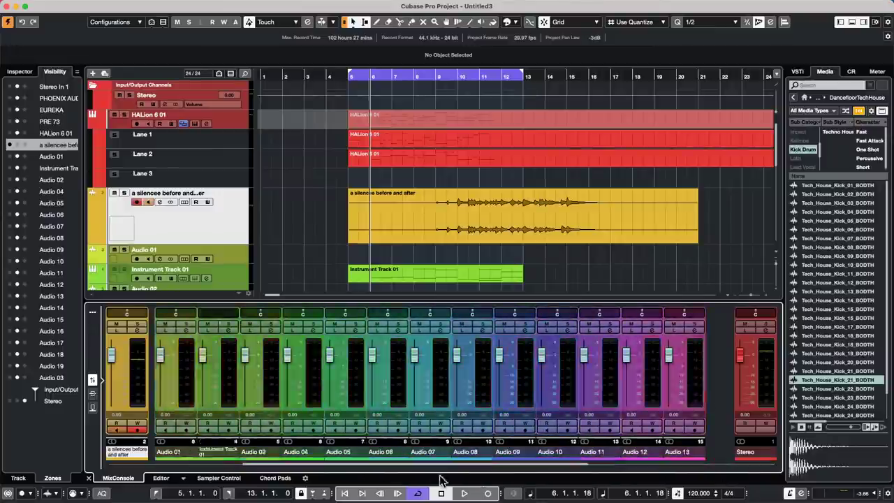
{"action": "scroll", "coordinate": [353, 478], "scroll_direction": "left", "scroll_amount": 1}
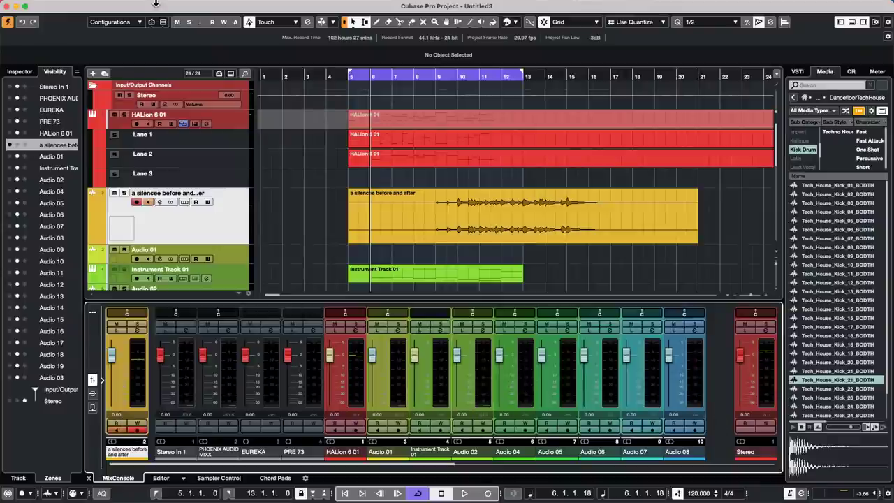
{"action": "mouse_move", "coordinate": [156, 5]}
{"action": "key", "text": "F3"}
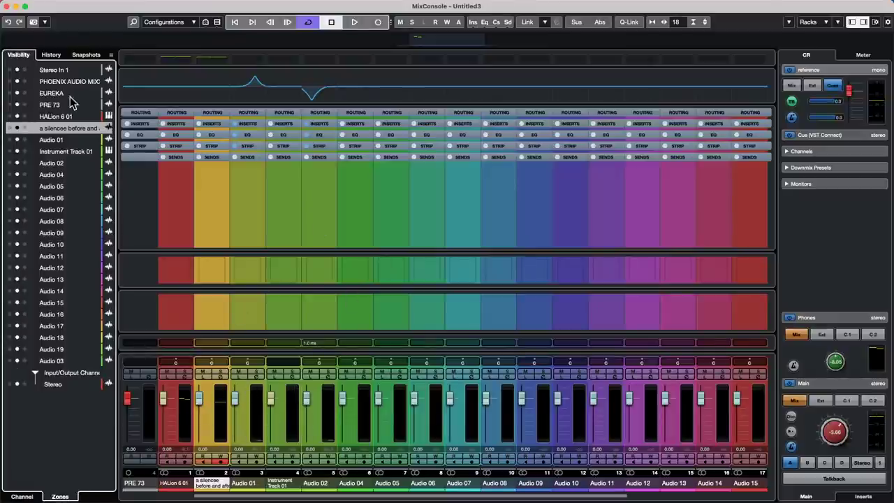
{"action": "left_click", "coordinate": [7, 6]}
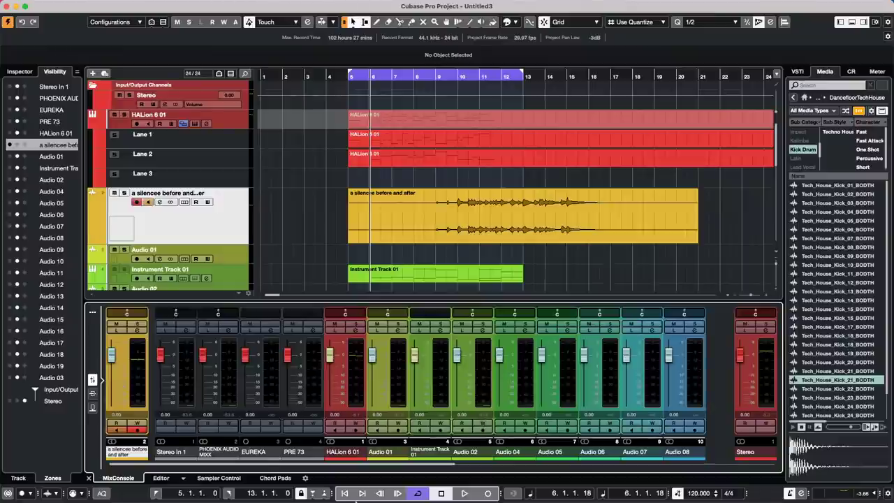
{"action": "mouse_move", "coordinate": [334, 489]}
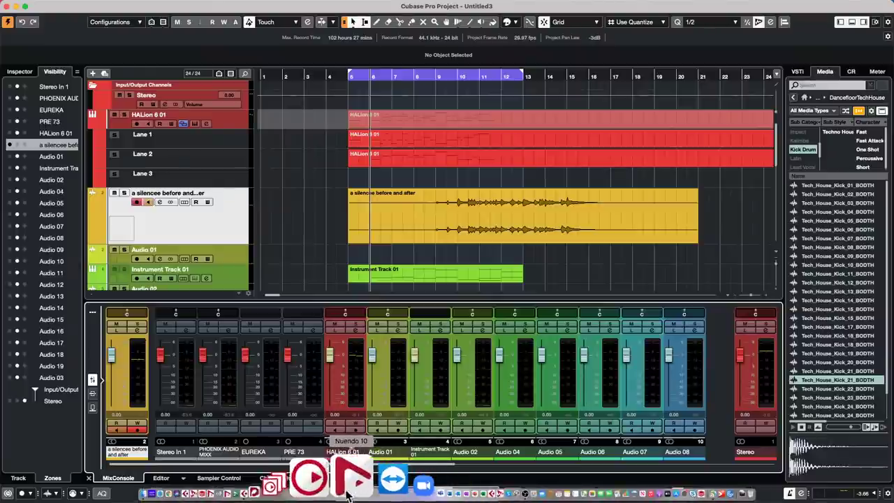
{"action": "left_click", "coordinate": [333, 493]}
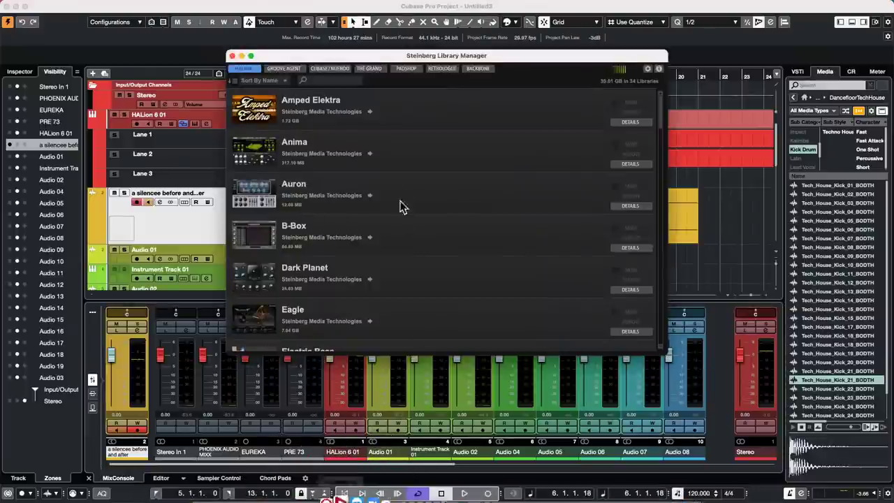
{"action": "left_click", "coordinate": [285, 69]}
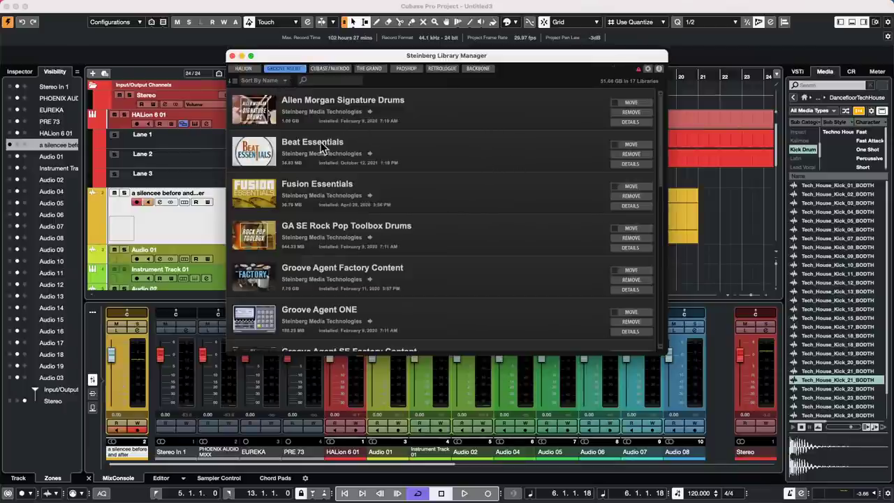
{"action": "scroll", "coordinate": [321, 153], "scroll_direction": "down", "scroll_amount": 12}
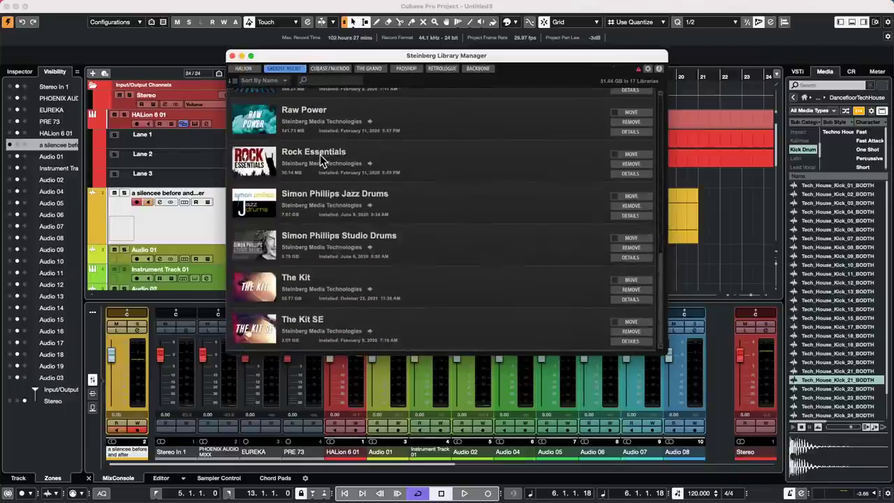
{"action": "scroll", "coordinate": [320, 155], "scroll_direction": "up", "scroll_amount": 8}
{"action": "scroll", "coordinate": [320, 154], "scroll_direction": "down", "scroll_amount": 8}
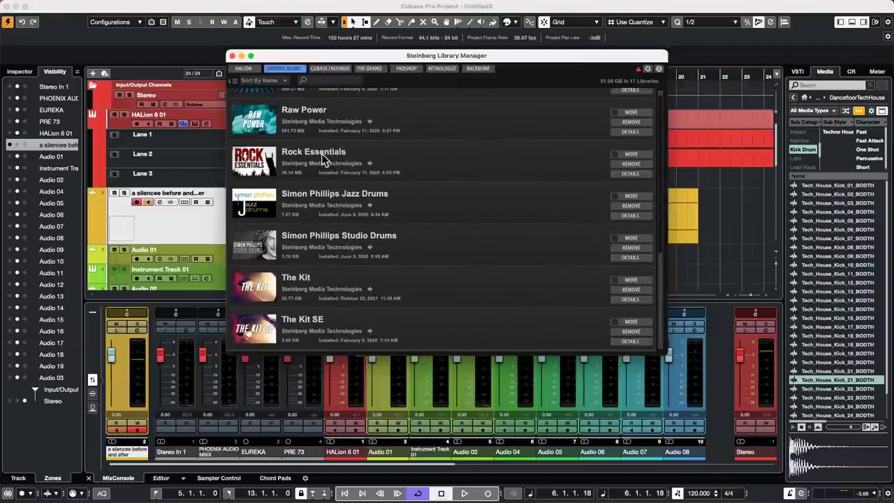
{"action": "scroll", "coordinate": [322, 154], "scroll_direction": "up", "scroll_amount": 12}
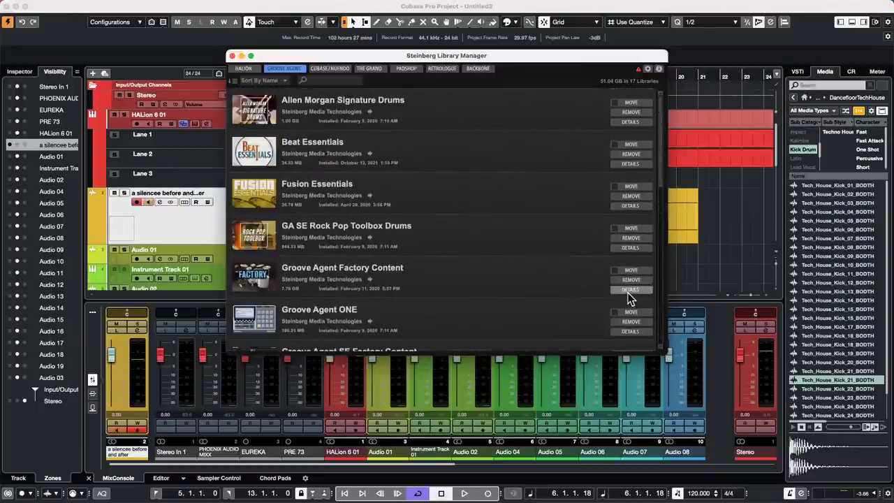
{"action": "left_click", "coordinate": [629, 290]}
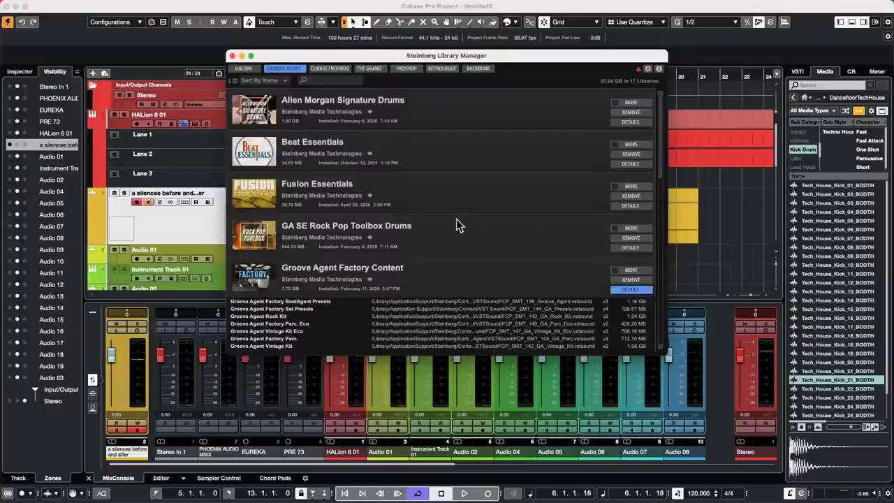
{"action": "scroll", "coordinate": [458, 225], "scroll_direction": "down", "scroll_amount": 2}
{"action": "scroll", "coordinate": [458, 225], "scroll_direction": "down", "scroll_amount": 1}
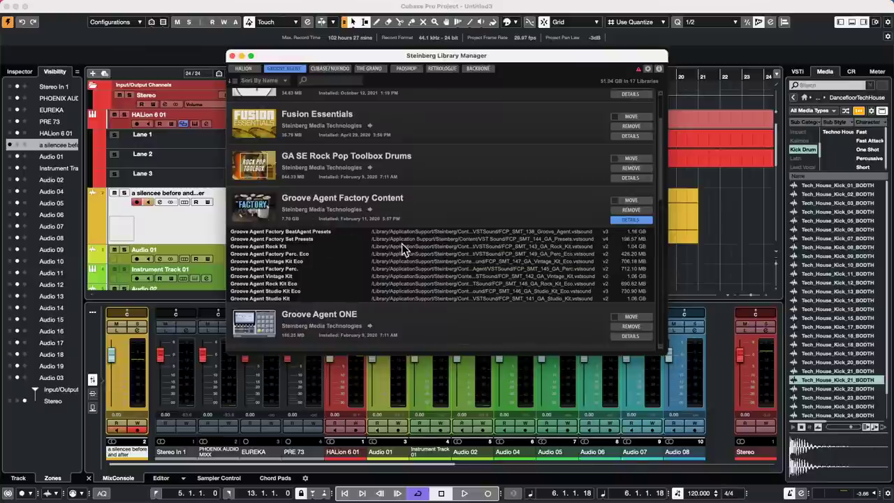
{"action": "scroll", "coordinate": [403, 244], "scroll_direction": "down", "scroll_amount": 1}
{"action": "scroll", "coordinate": [407, 248], "scroll_direction": "down", "scroll_amount": 5}
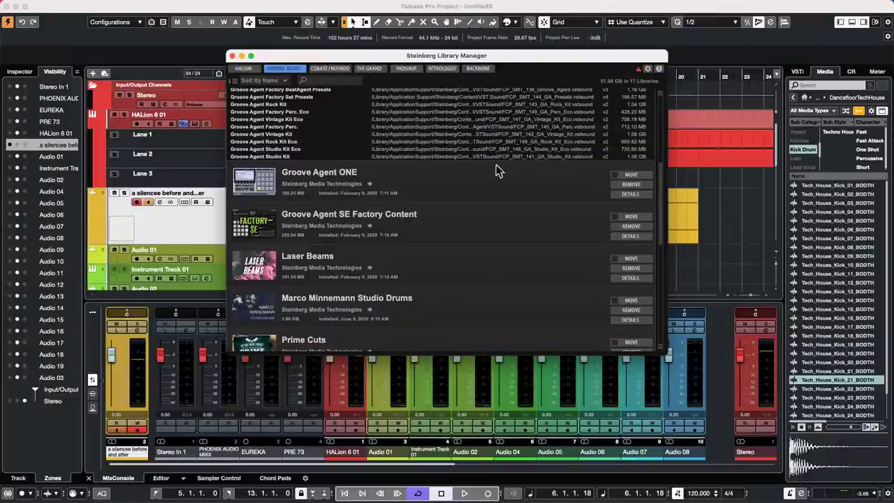
{"action": "left_click", "coordinate": [232, 57]}
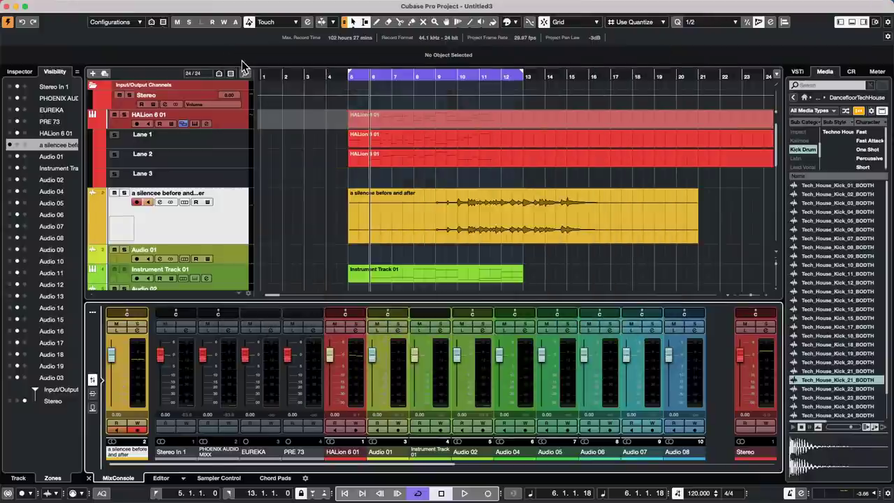
{"action": "left_click", "coordinate": [214, 5]}
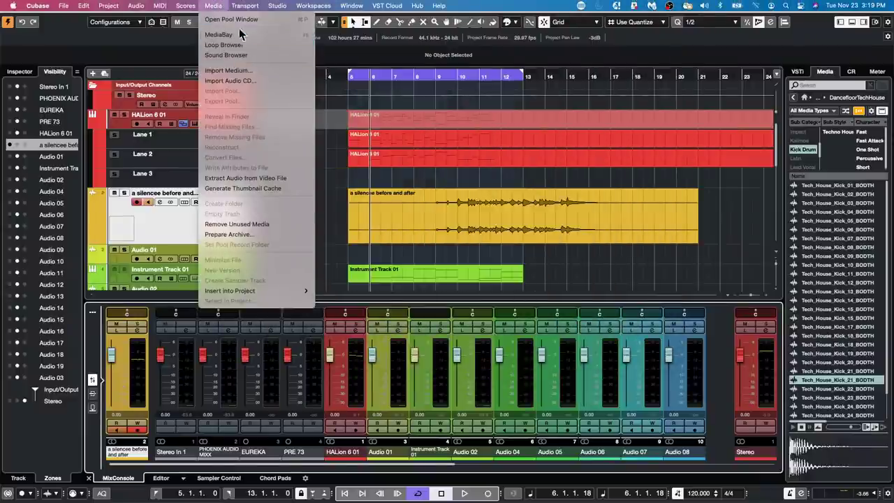
{"action": "left_click", "coordinate": [238, 35]}
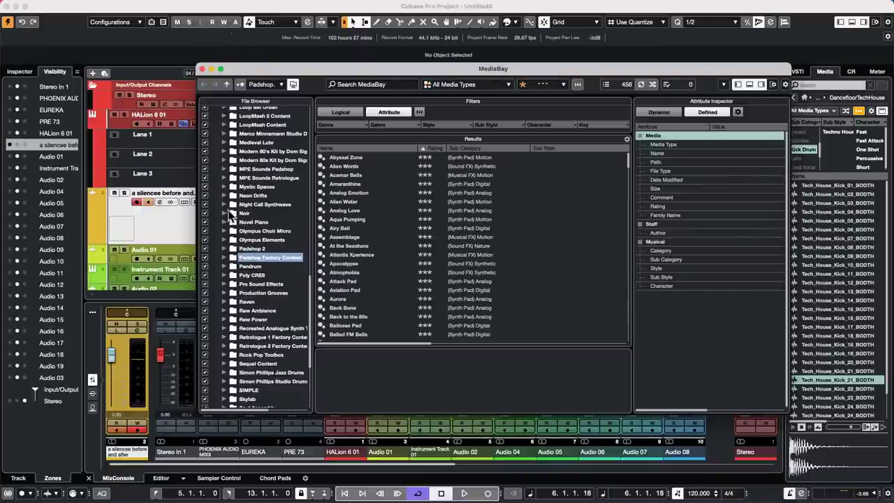
{"action": "scroll", "coordinate": [231, 210], "scroll_direction": "up", "scroll_amount": 10}
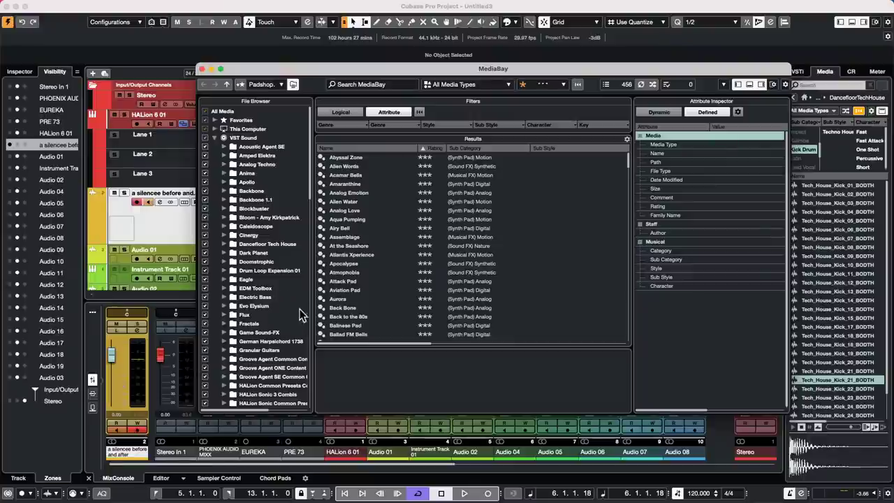
{"action": "left_click", "coordinate": [215, 139]}
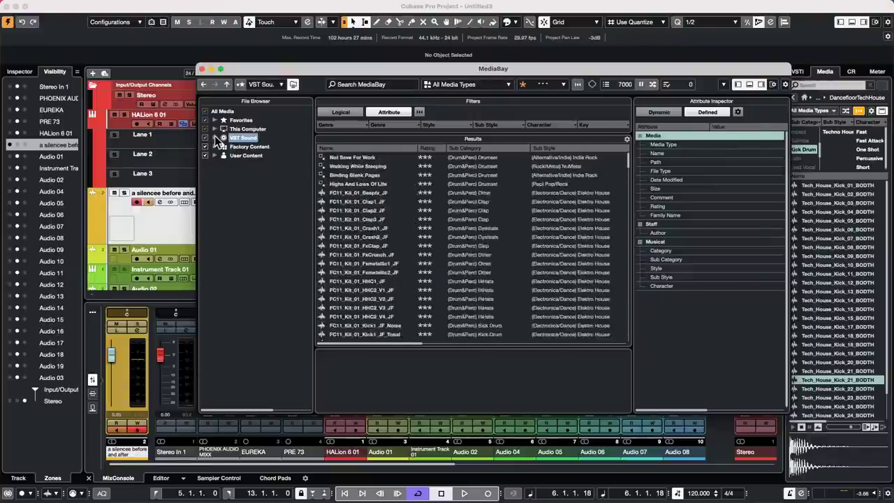
{"action": "left_click", "coordinate": [216, 147]}
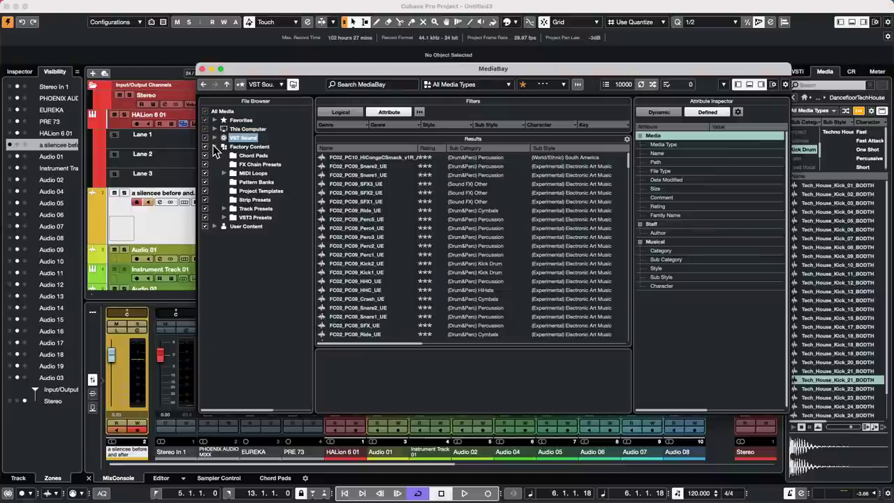
{"action": "left_click", "coordinate": [215, 138]}
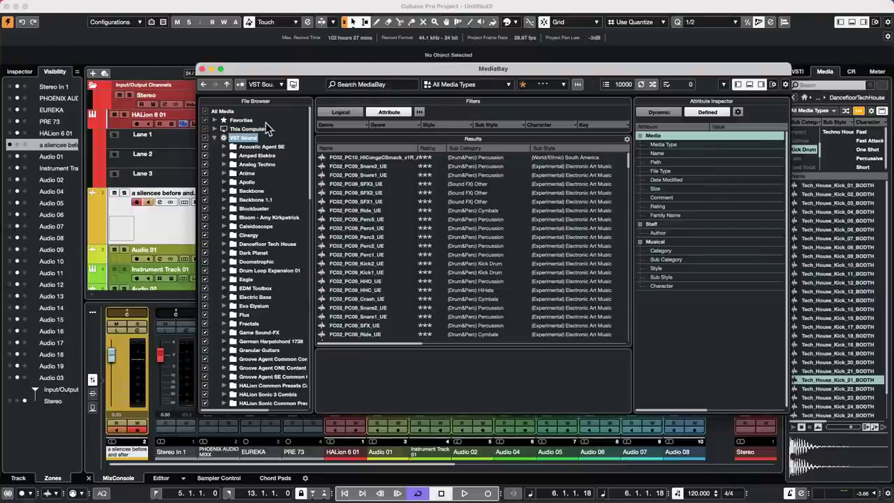
{"action": "right_click", "coordinate": [264, 147]}
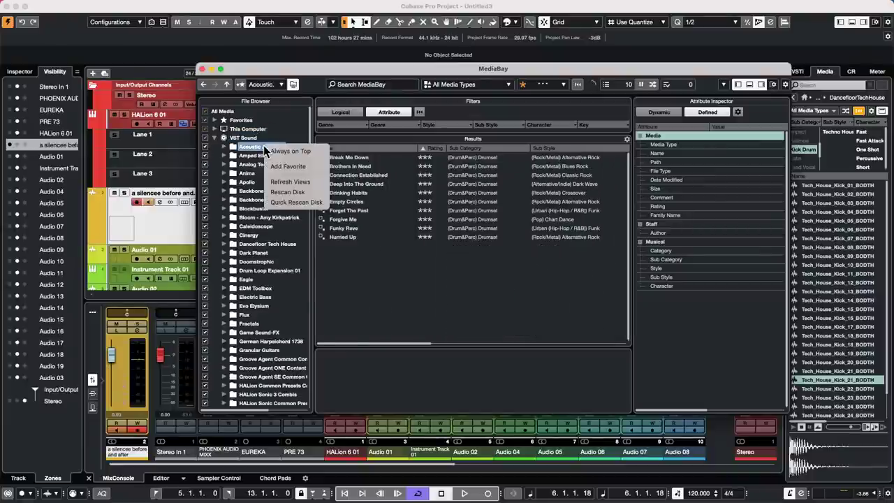
{"action": "left_click", "coordinate": [296, 195]}
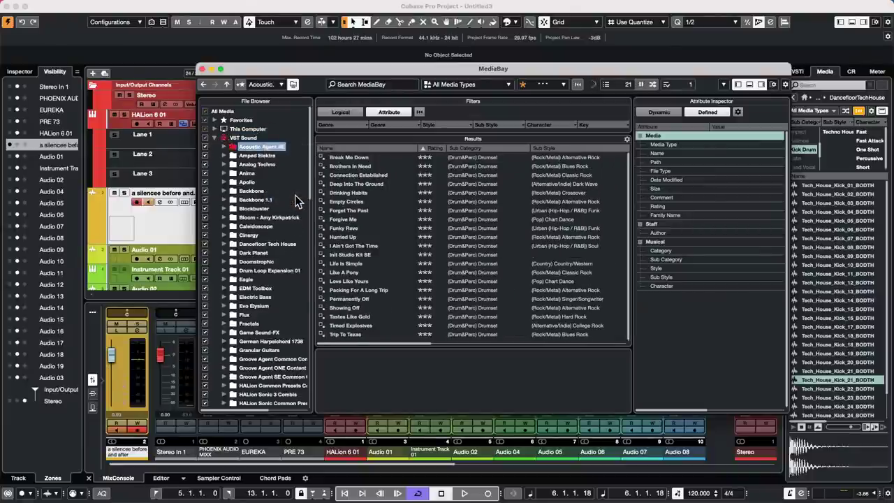
{"action": "left_click", "coordinate": [202, 69]}
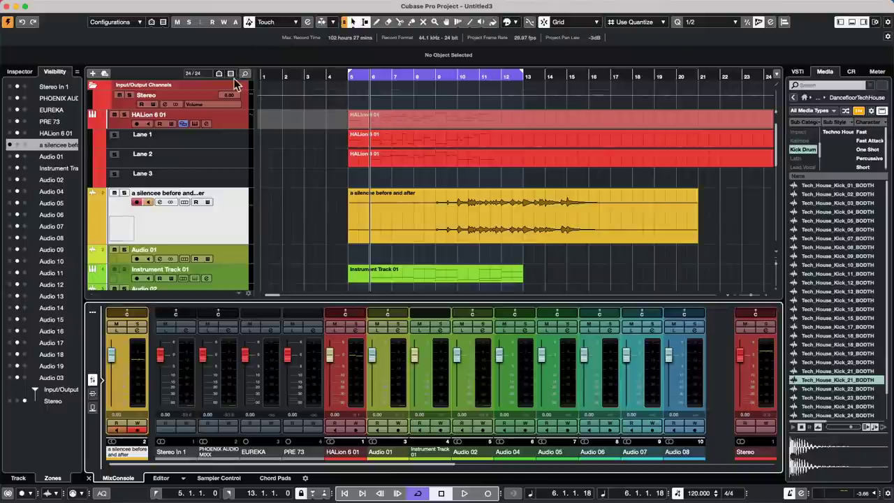
Create a new project from the Empty template and confirm its folder.
{"action": "left_click", "coordinate": [63, 7]}
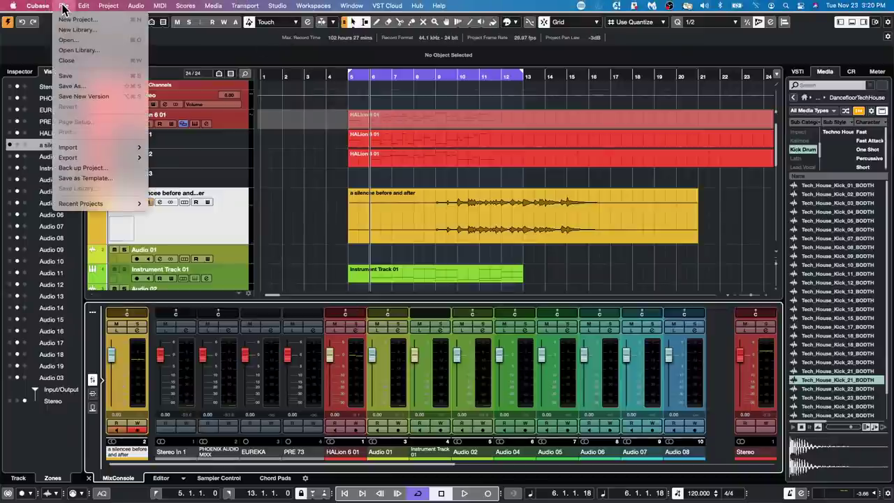
{"action": "left_click", "coordinate": [70, 19]}
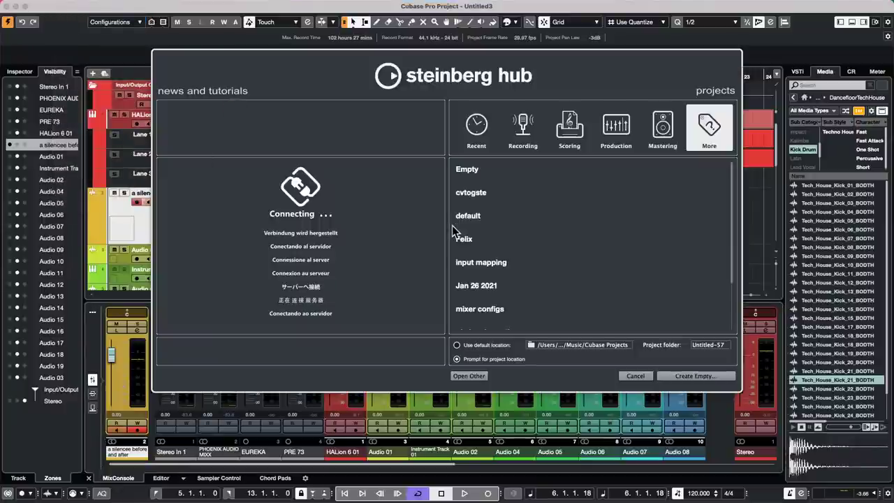
{"action": "left_click", "coordinate": [495, 171]}
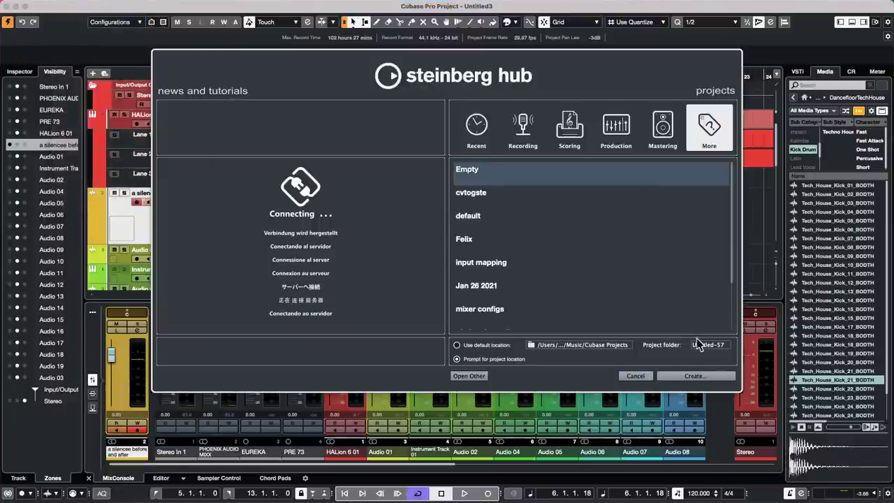
{"action": "left_click", "coordinate": [695, 378]}
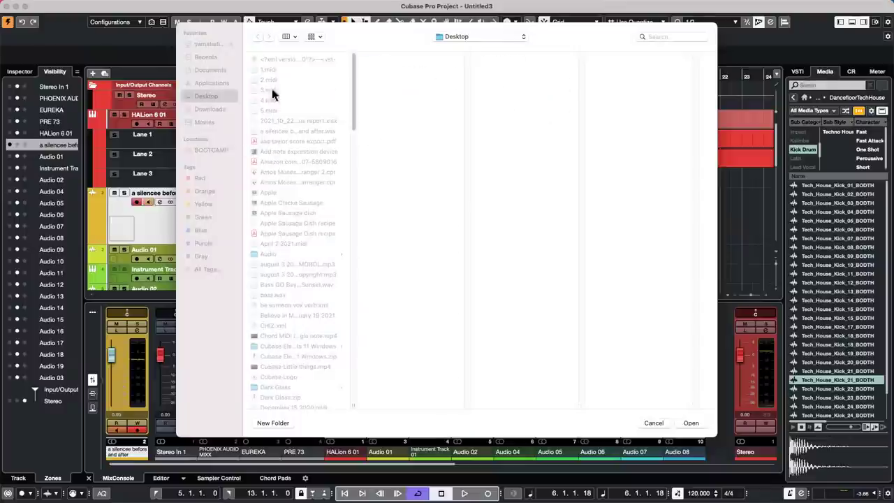
{"action": "left_click", "coordinate": [691, 423]}
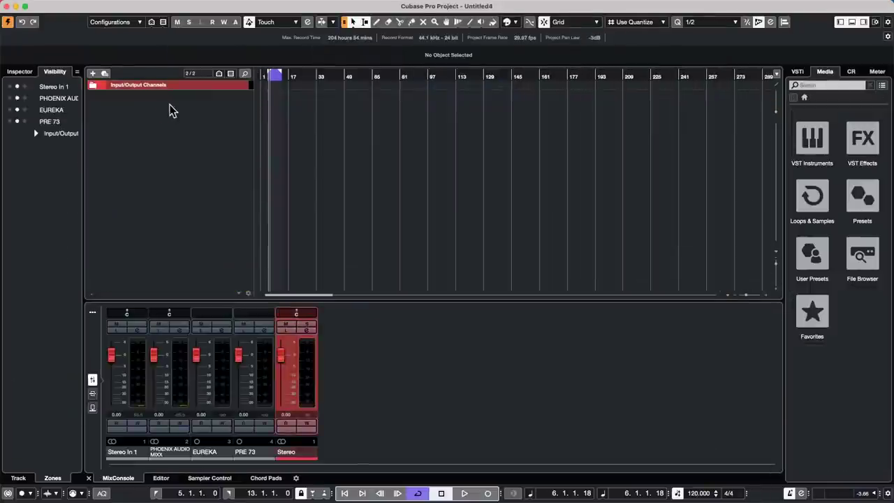
Add 16 MIDI tracks, MIDI 01 through MIDI 16, to the track list.
{"action": "right_click", "coordinate": [170, 110]}
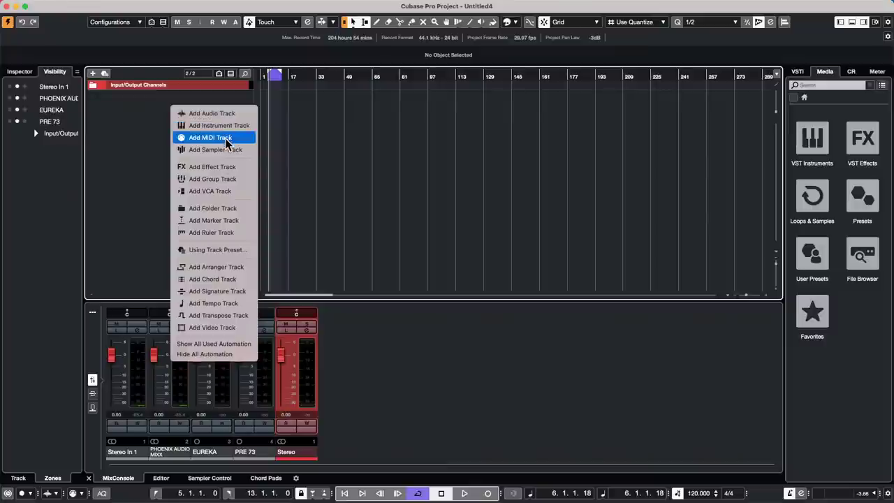
{"action": "left_click", "coordinate": [223, 139]}
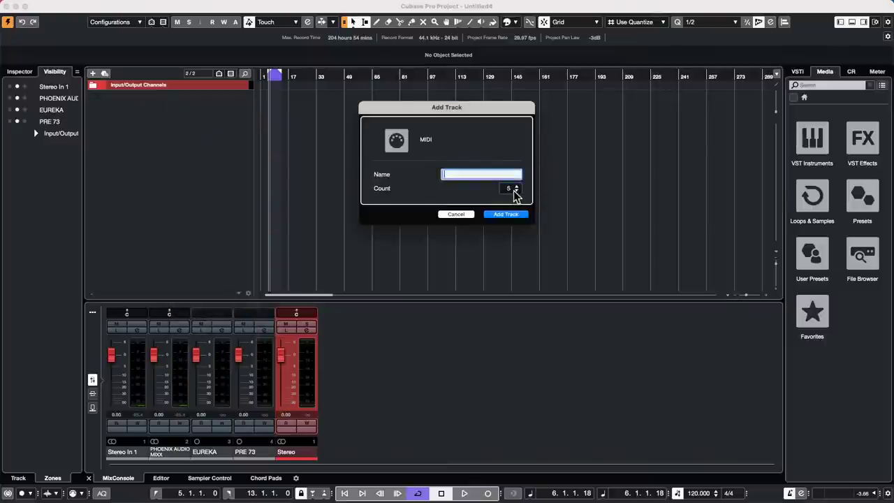
{"action": "scroll", "coordinate": [513, 190], "scroll_direction": "up", "scroll_amount": 7}
{"action": "scroll", "coordinate": [515, 194], "scroll_direction": "up", "scroll_amount": 3}
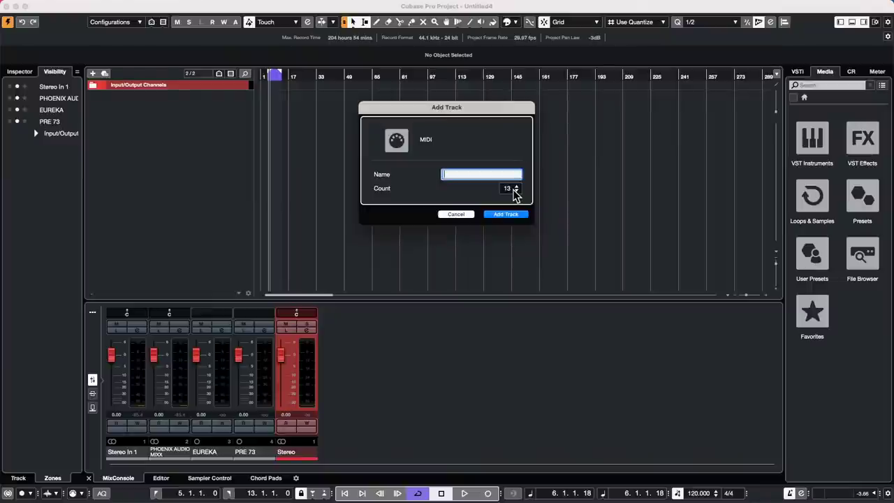
{"action": "scroll", "coordinate": [514, 193], "scroll_direction": "up", "scroll_amount": 1}
{"action": "scroll", "coordinate": [515, 192], "scroll_direction": "down", "scroll_amount": 1}
{"action": "left_click", "coordinate": [505, 214]}
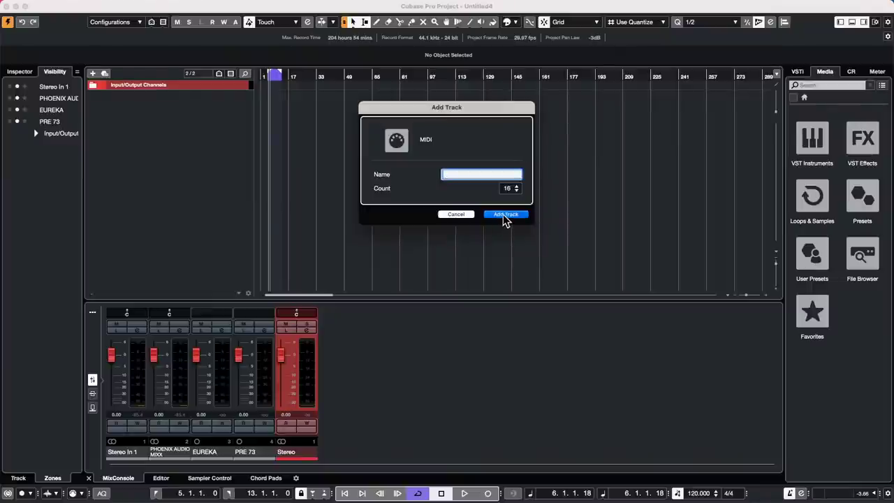
Route MIDI 01 and MIDI 02 outputs to Steinberg UR24C Port1 in the Inspector.
{"action": "left_click", "coordinate": [219, 101]}
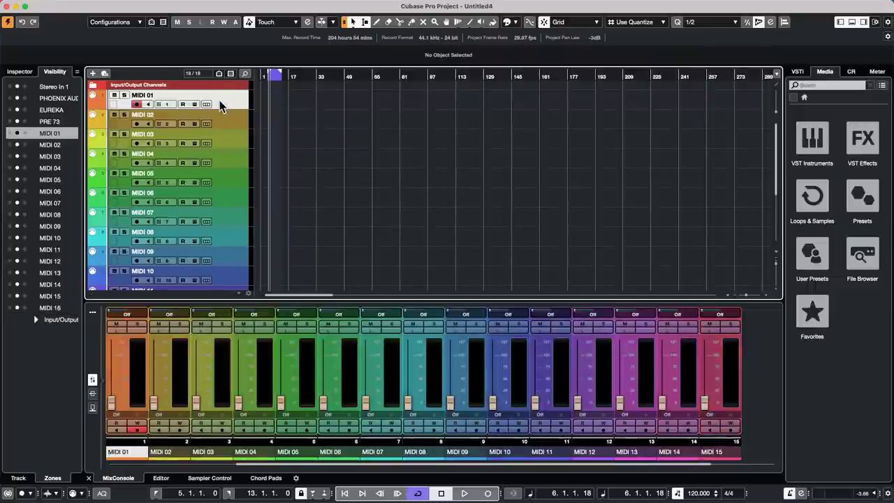
{"action": "left_click", "coordinate": [19, 72]}
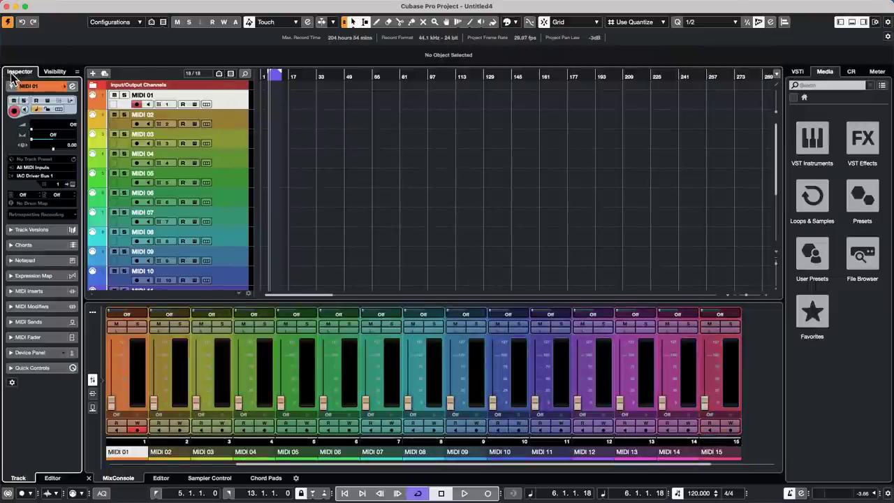
{"action": "left_click", "coordinate": [54, 174]}
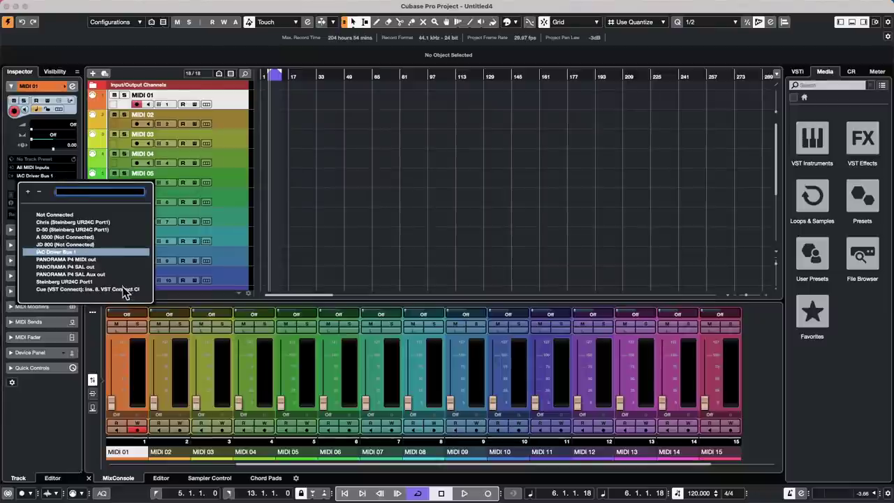
{"action": "left_click", "coordinate": [100, 279]}
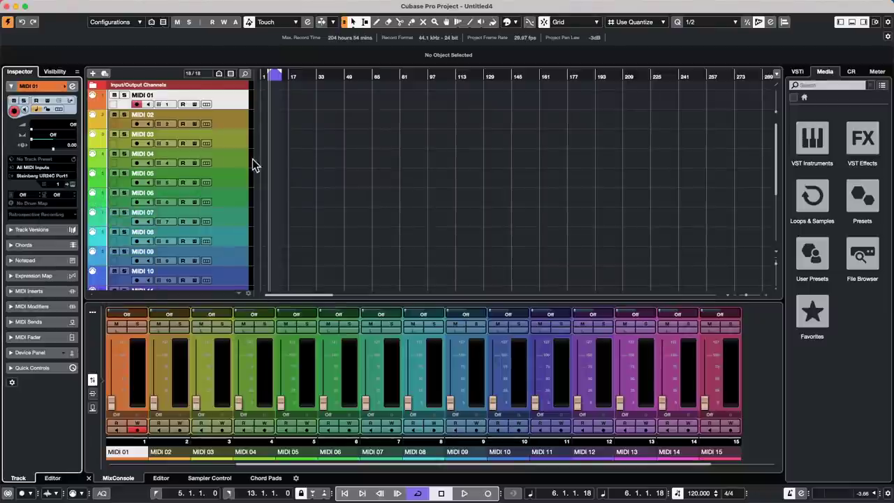
{"action": "left_click", "coordinate": [233, 124]}
{"action": "left_click", "coordinate": [48, 175]}
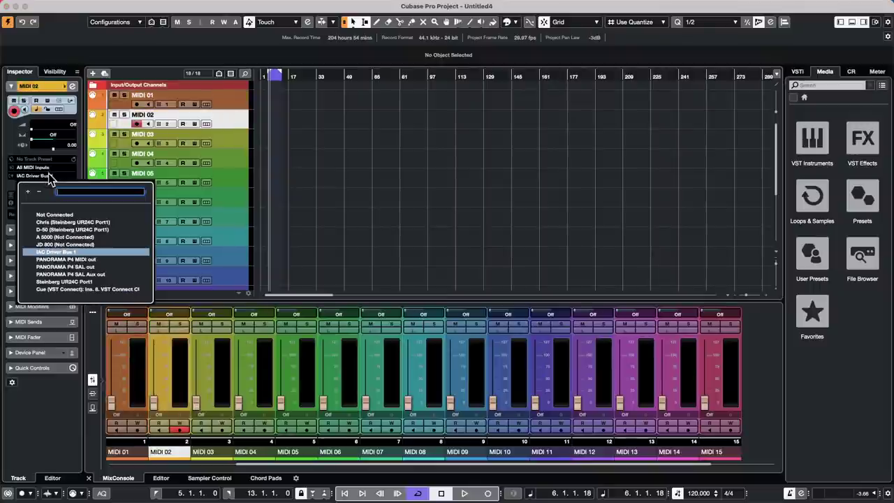
{"action": "left_click", "coordinate": [97, 282]}
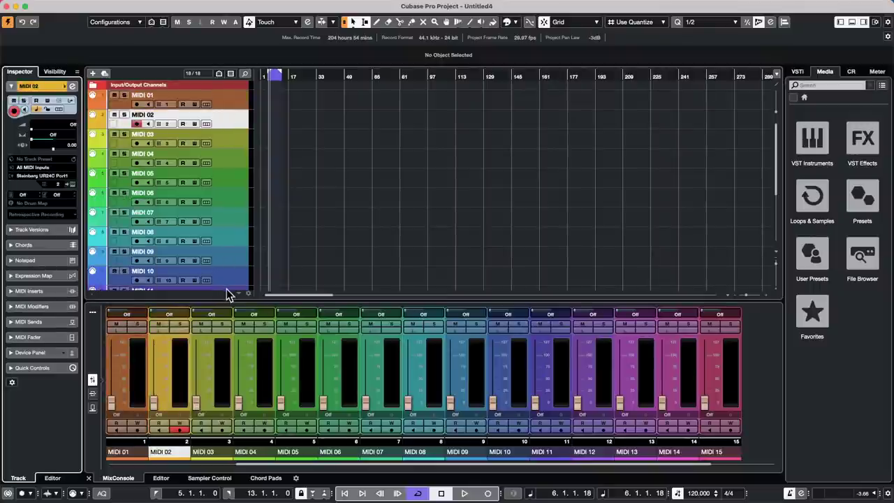
Route MIDI 03–10 together to Steinberg UR24C Port1, reselect MIDI 01 and start the transport.
{"action": "left_click", "coordinate": [245, 143]}
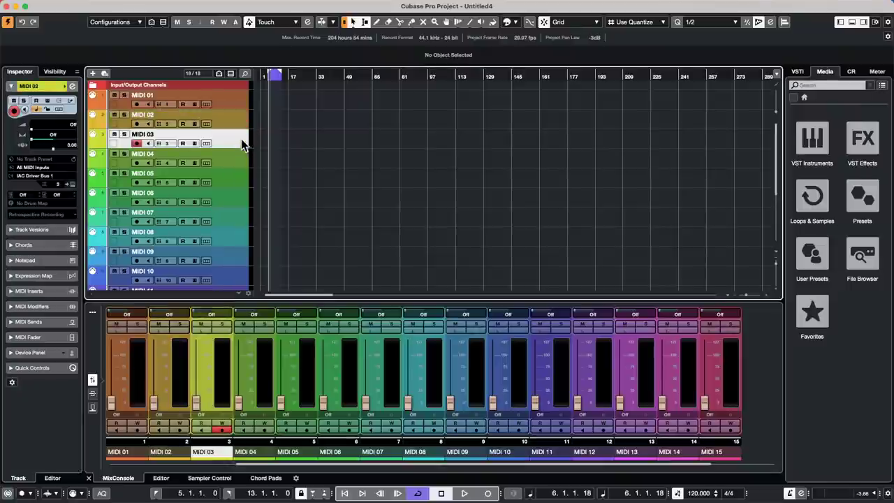
{"action": "left_click", "coordinate": [230, 278], "text": "shift"}
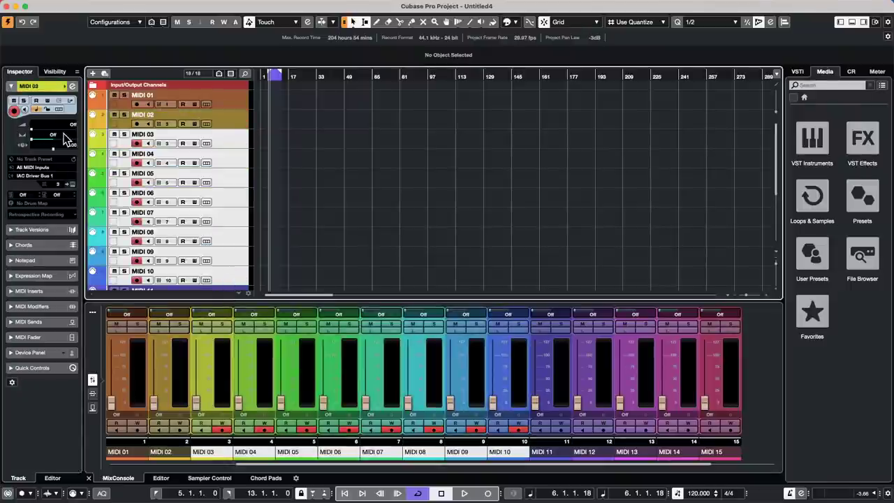
{"action": "left_click", "coordinate": [47, 177], "text": "alt+shift"}
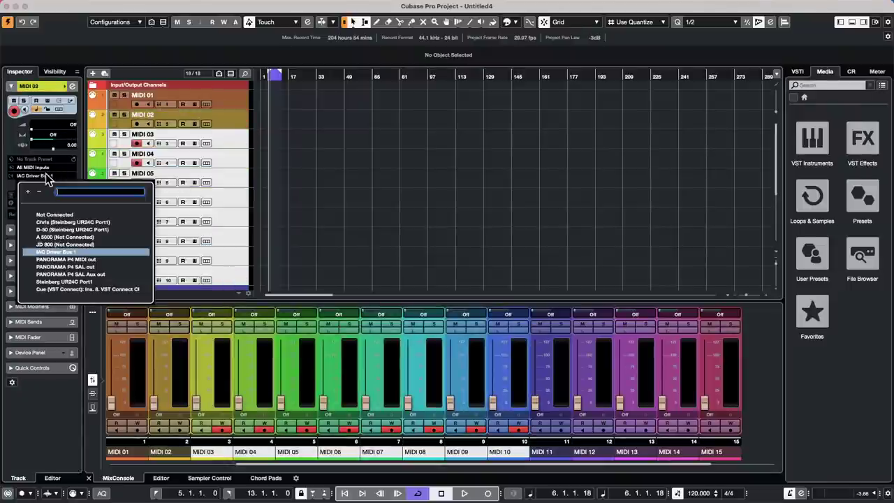
{"action": "left_click", "coordinate": [64, 282]}
{"action": "left_click", "coordinate": [231, 153]}
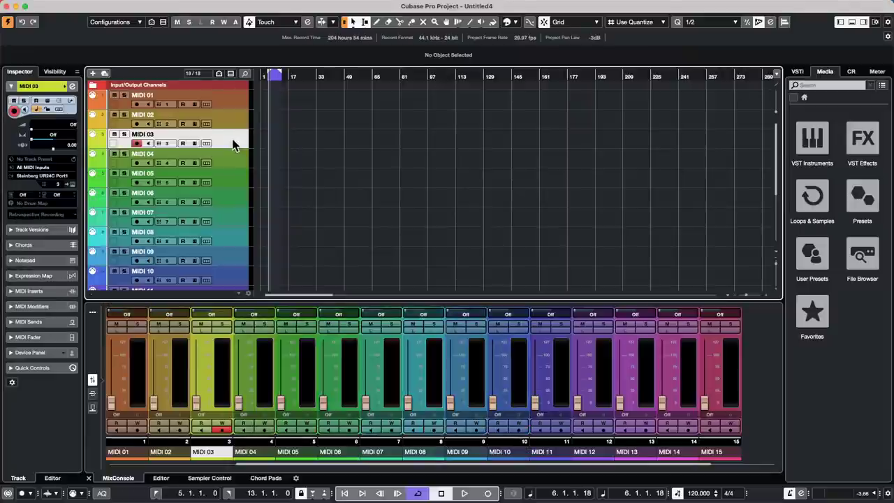
{"action": "left_click", "coordinate": [228, 172]}
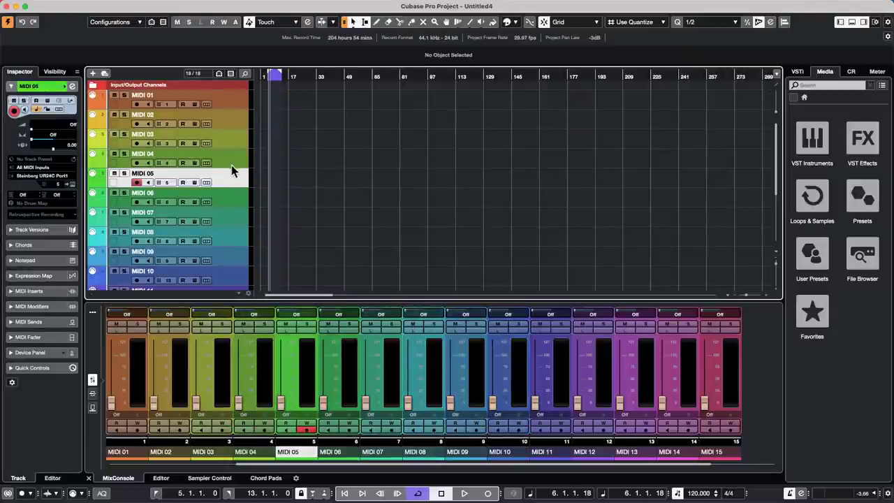
{"action": "left_click", "coordinate": [238, 101]}
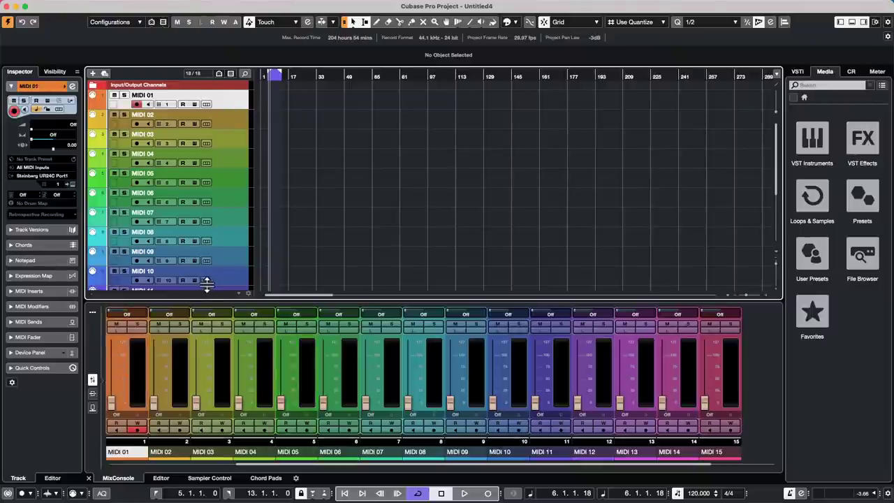
{"action": "scroll", "coordinate": [224, 272], "scroll_direction": "down", "scroll_amount": 4}
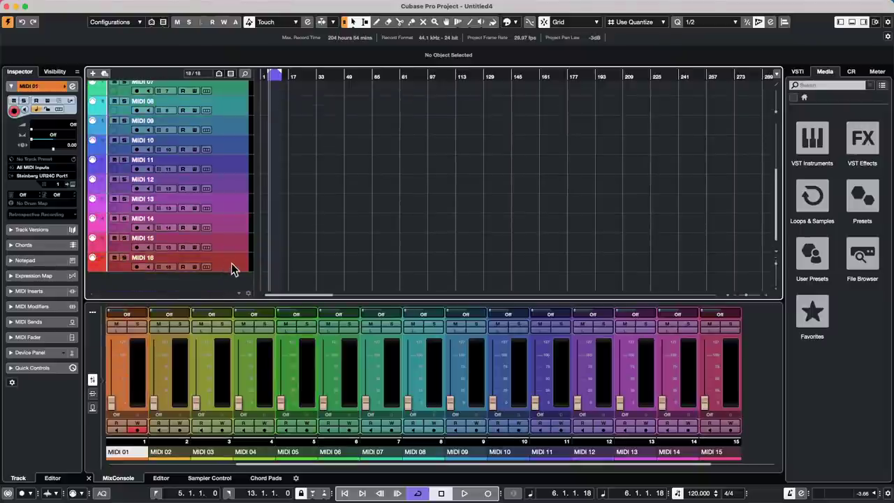
{"action": "left_click", "coordinate": [464, 494]}
Record a few bars onto all armed MIDI tracks, then zoom in horizontally with H.
{"action": "left_click", "coordinate": [487, 493]}
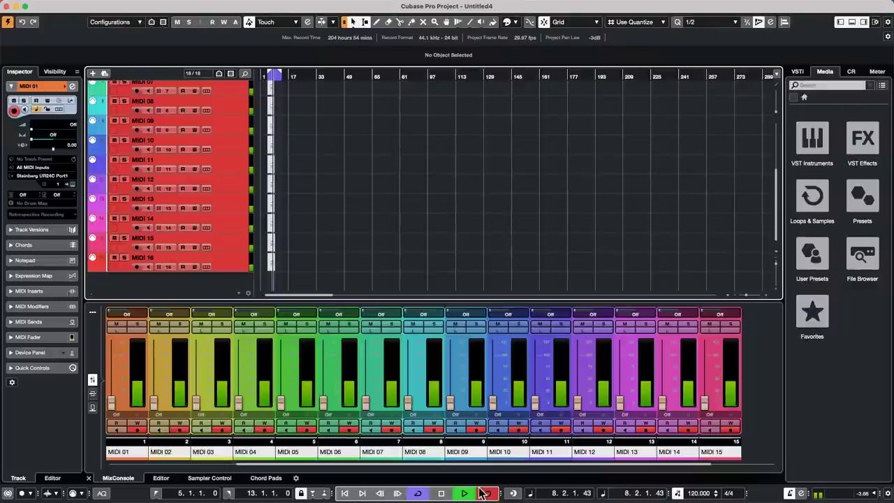
{"action": "left_click", "coordinate": [482, 493]}
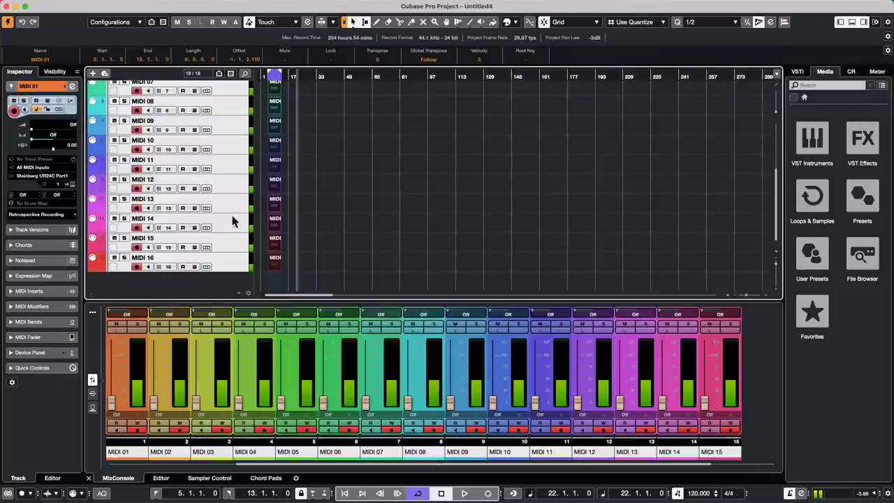
{"action": "key", "text": "h"}
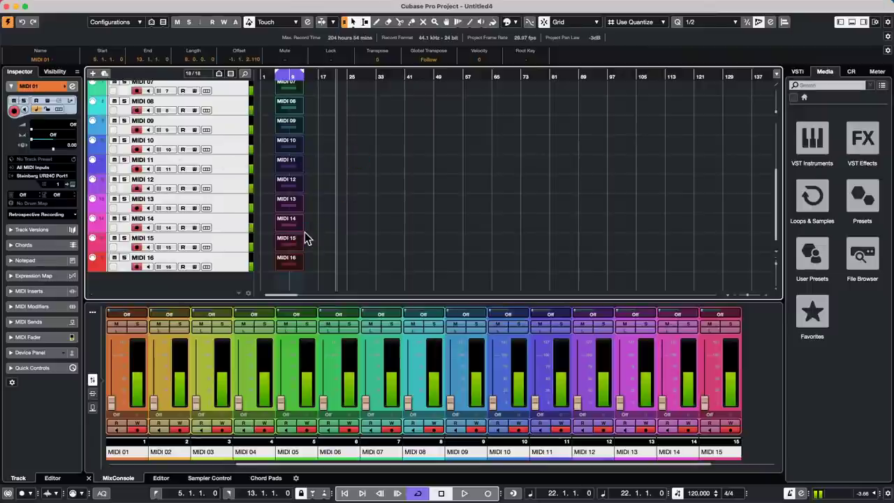
Select the recorded MIDI 16 part, then bring up the Dock quit options for the frozen Cubase.
{"action": "left_click", "coordinate": [290, 271]}
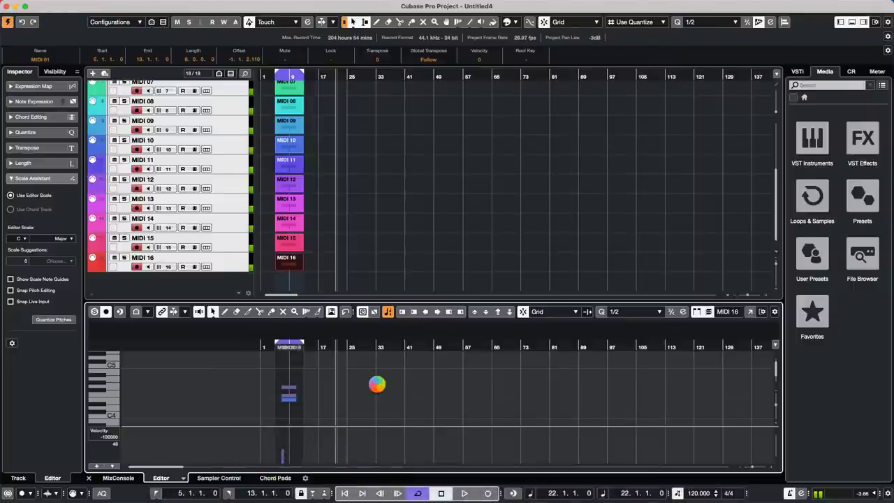
{"action": "mouse_move", "coordinate": [360, 499]}
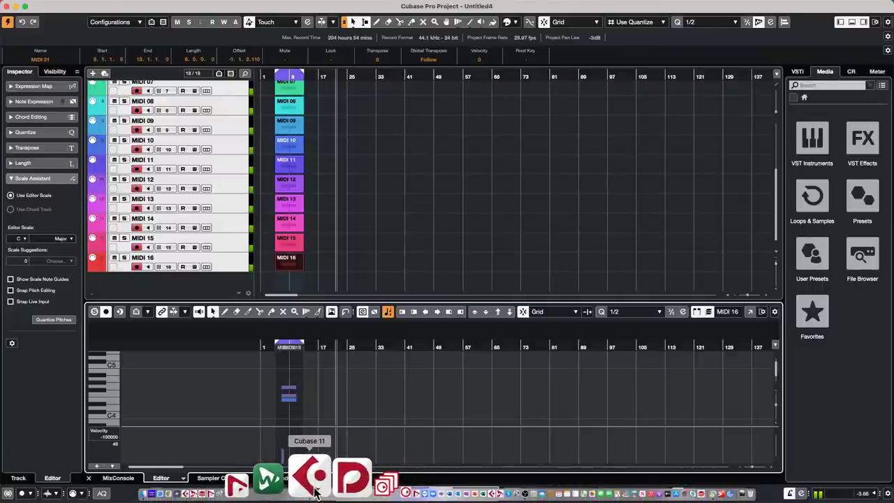
{"action": "right_click", "coordinate": [315, 489]}
Force-quit the frozen Cubase and relaunch it from the Dock.
{"action": "left_click", "coordinate": [324, 436]}
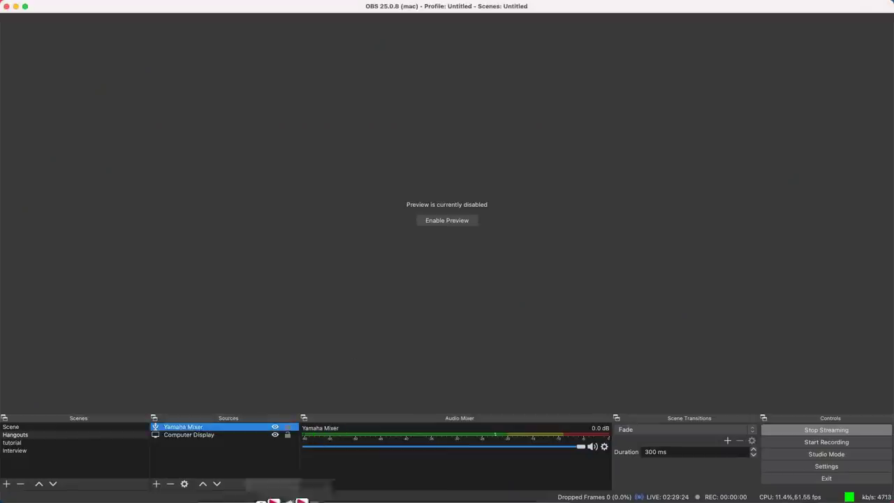
{"action": "mouse_move", "coordinate": [287, 500]}
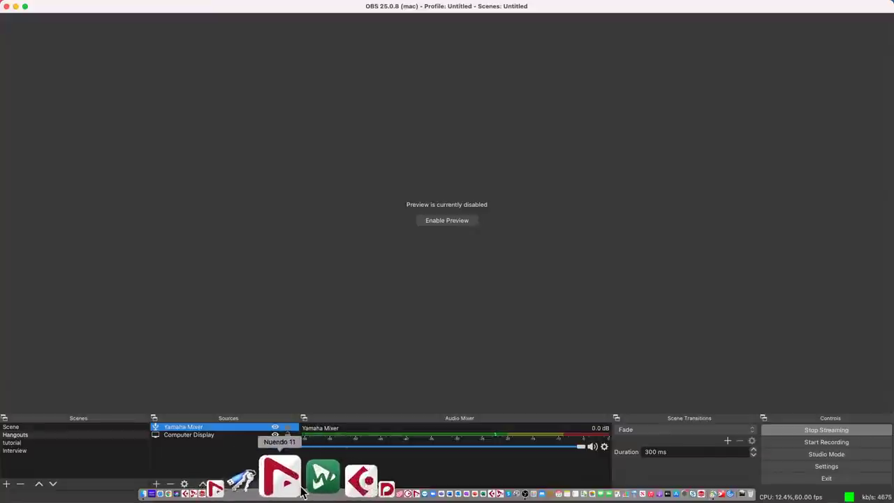
{"action": "left_click", "coordinate": [314, 485]}
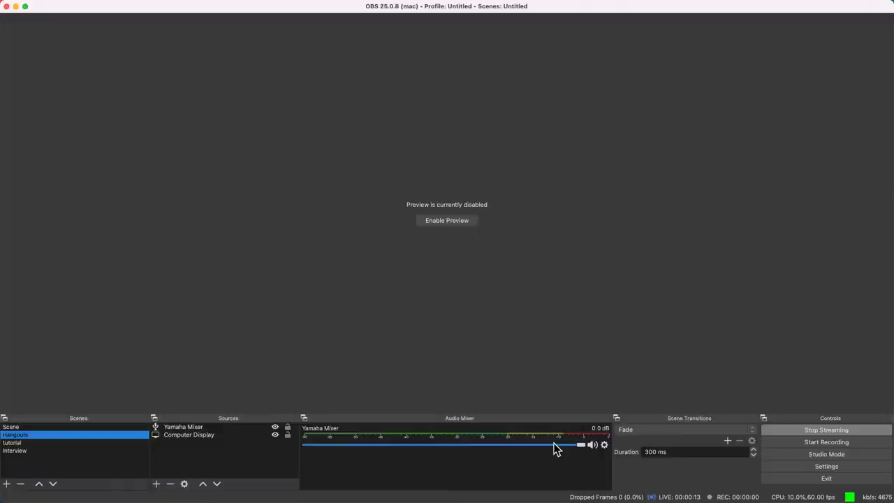
Set the OBS Yamaha Mixer source's device to MG-XU, then return to Cubase.
{"action": "double_click", "coordinate": [244, 428]}
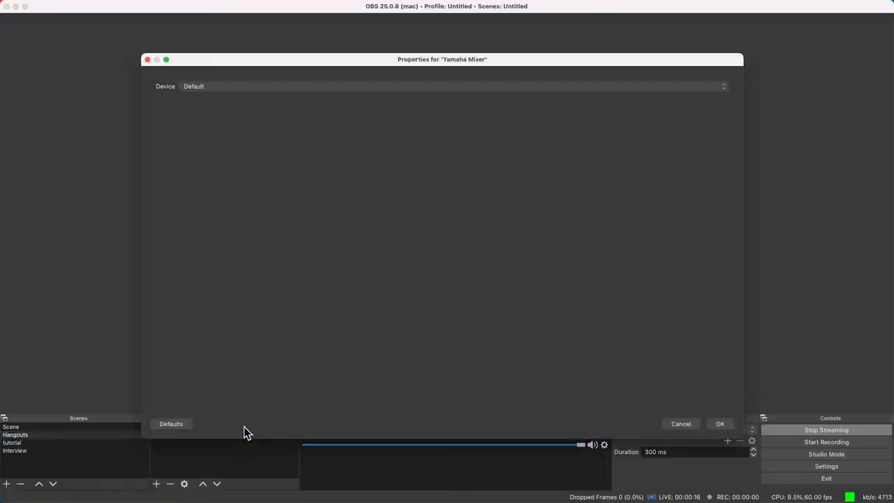
{"action": "left_click", "coordinate": [218, 87]}
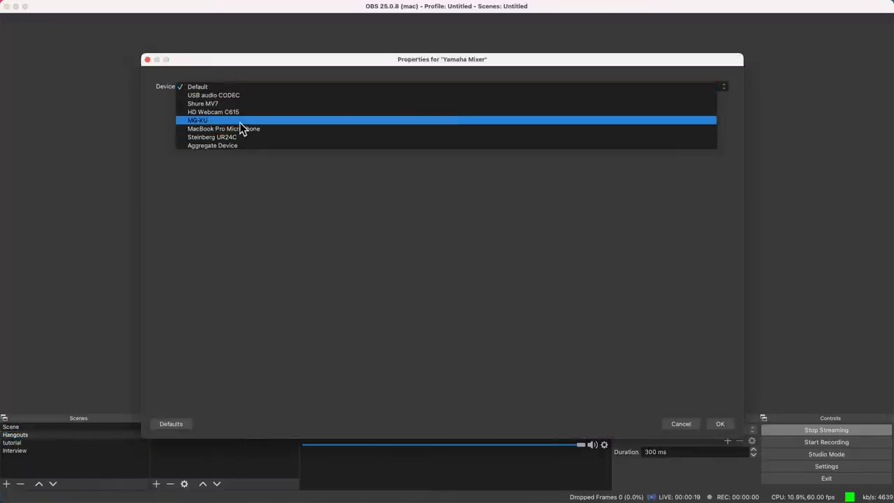
{"action": "left_click", "coordinate": [240, 123]}
{"action": "left_click", "coordinate": [723, 424]}
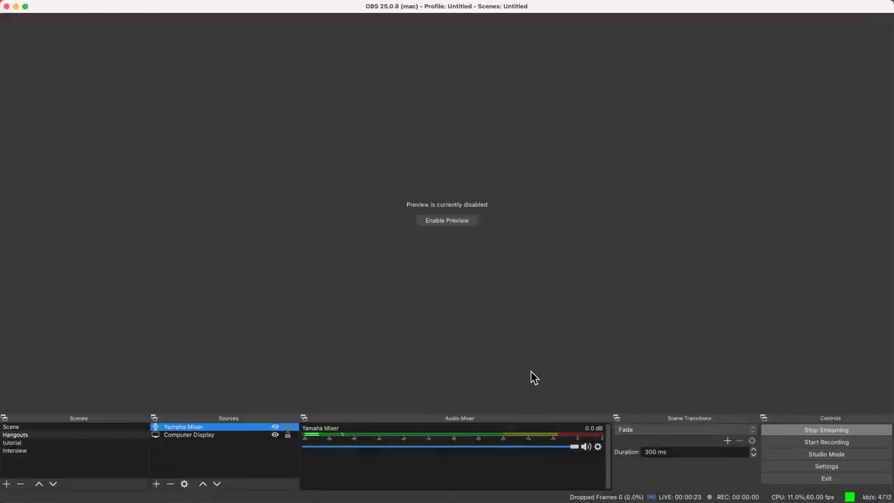
{"action": "key", "text": "super+Tab"}
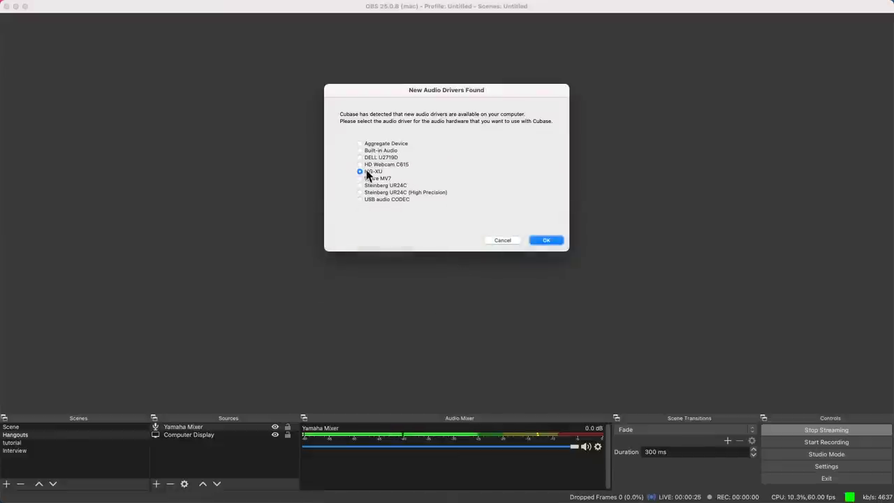
Choose Steinberg UR24C as the audio driver, then create an empty project from the Steinberg Hub.
{"action": "left_click", "coordinate": [360, 186]}
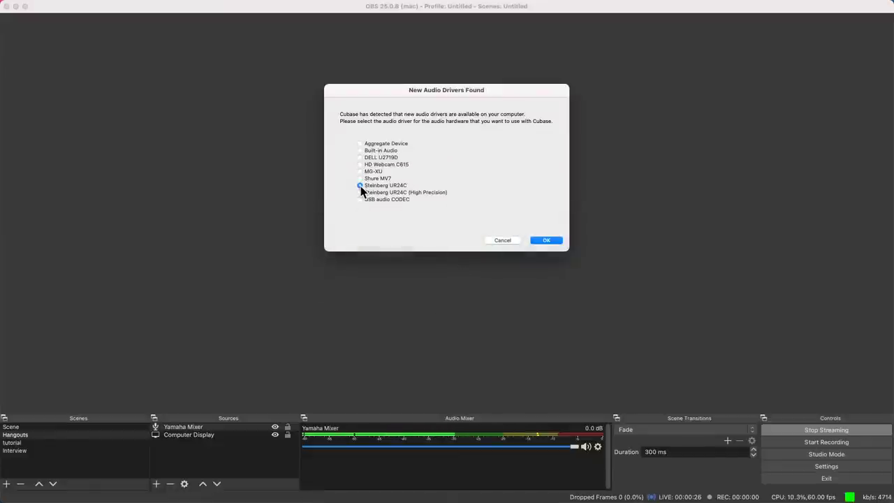
{"action": "left_click", "coordinate": [548, 241]}
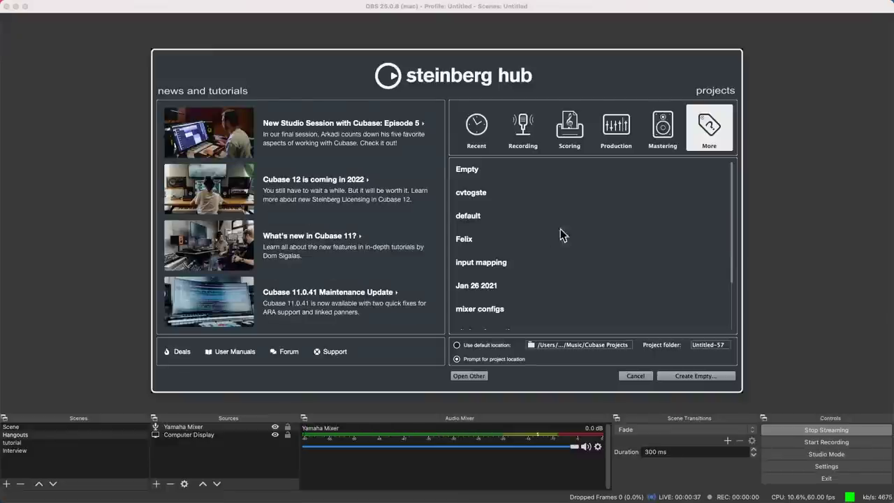
{"action": "left_click", "coordinate": [470, 174]}
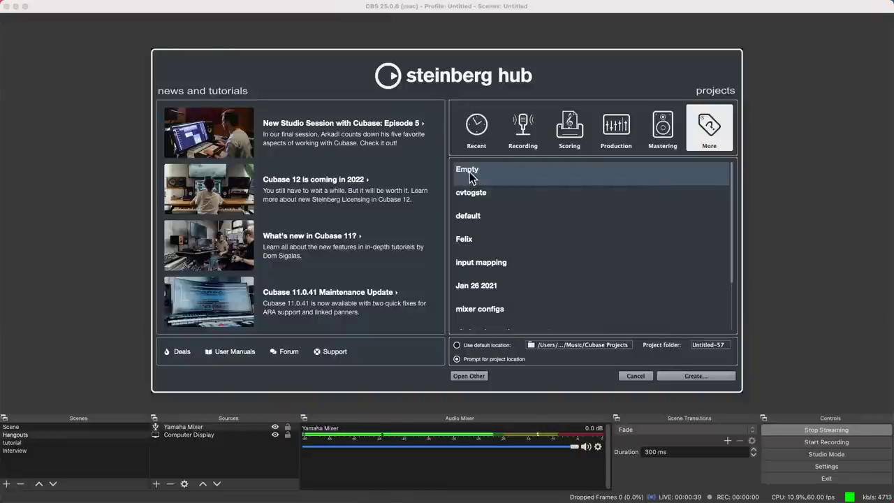
{"action": "left_click", "coordinate": [492, 112]}
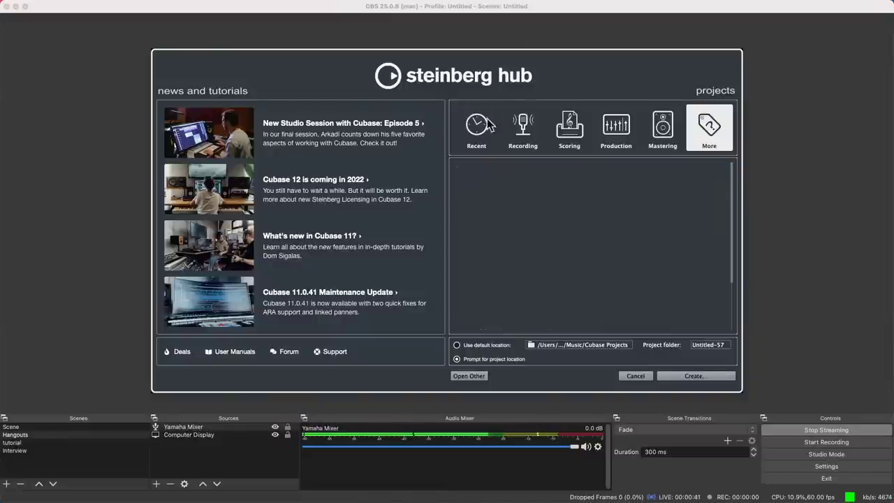
{"action": "left_click", "coordinate": [690, 377]}
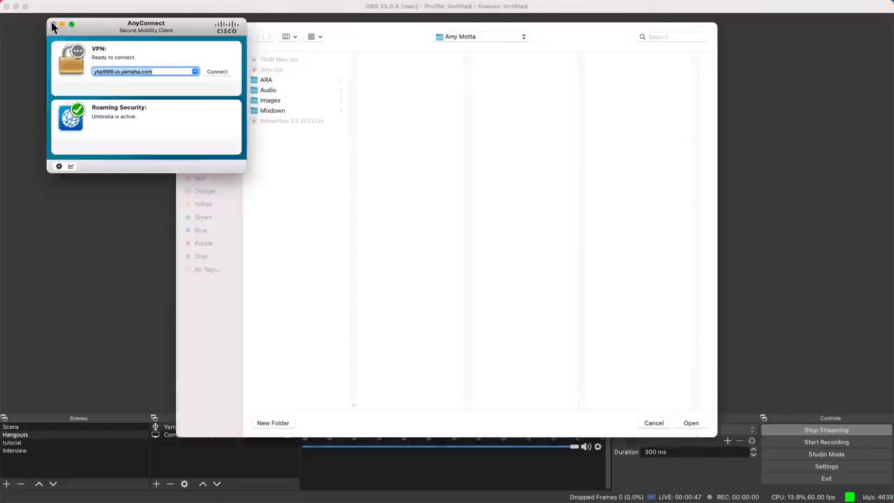
Close the AnyConnect VPN window and accept the project folder to open Untitled1.
{"action": "left_click", "coordinate": [53, 25]}
{"action": "left_click", "coordinate": [700, 423]}
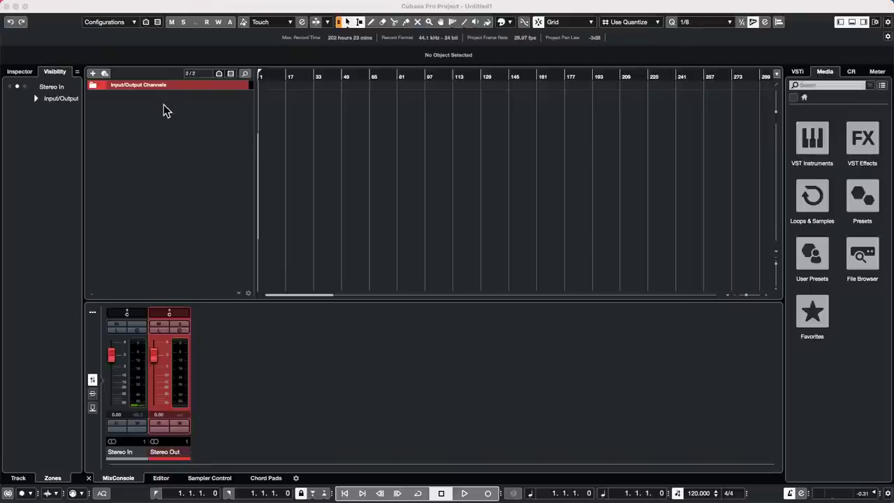
Add one instrument track using HALion 6, creating HALion 6 01.
{"action": "left_click", "coordinate": [165, 109]}
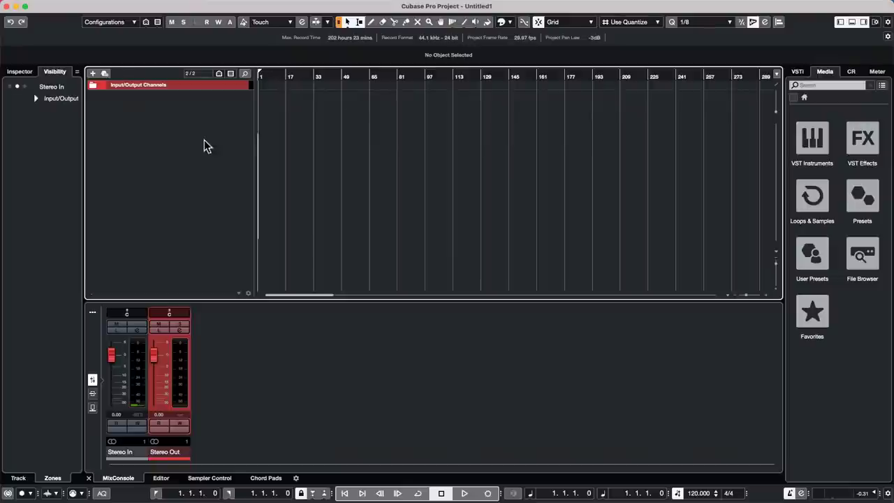
{"action": "right_click", "coordinate": [204, 113]}
{"action": "left_click", "coordinate": [257, 133]}
{"action": "left_click", "coordinate": [468, 174]}
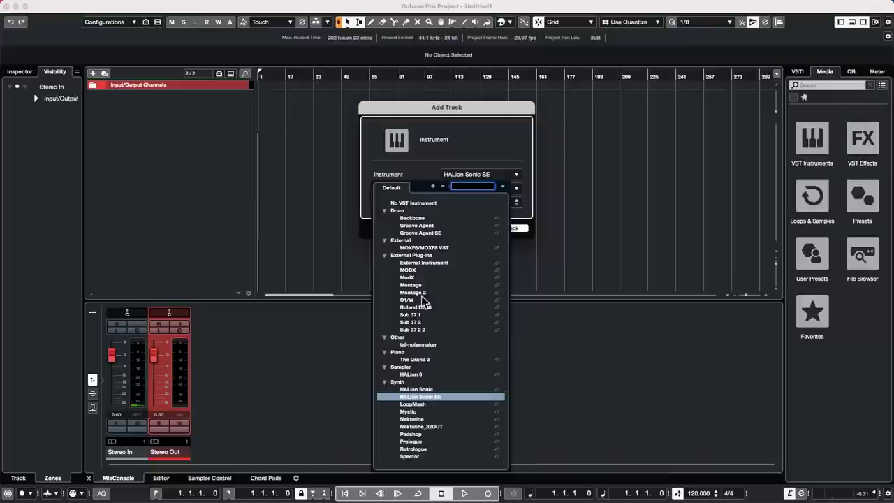
{"action": "left_click", "coordinate": [425, 375]}
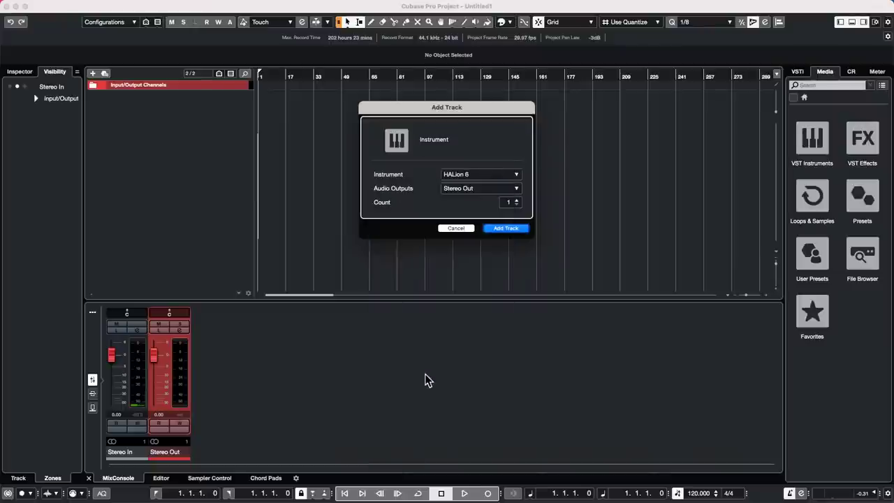
{"action": "left_click", "coordinate": [504, 228]}
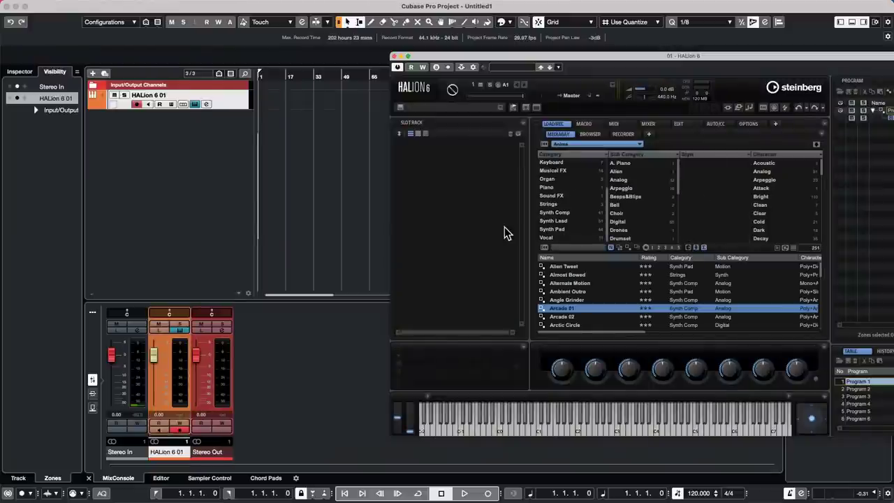
Reopen the HALion 6 window, switch the library from Anima to All, and open the preset browser.
{"action": "key", "text": "super+Tab"}
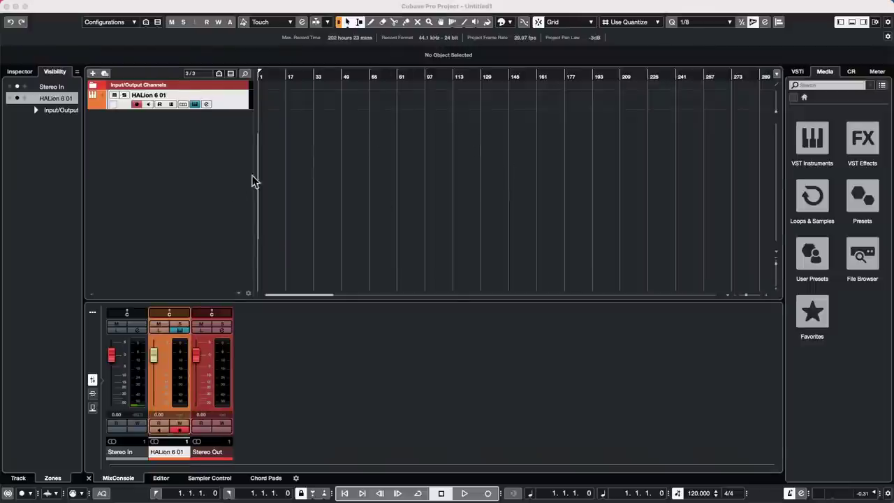
{"action": "left_click", "coordinate": [238, 104]}
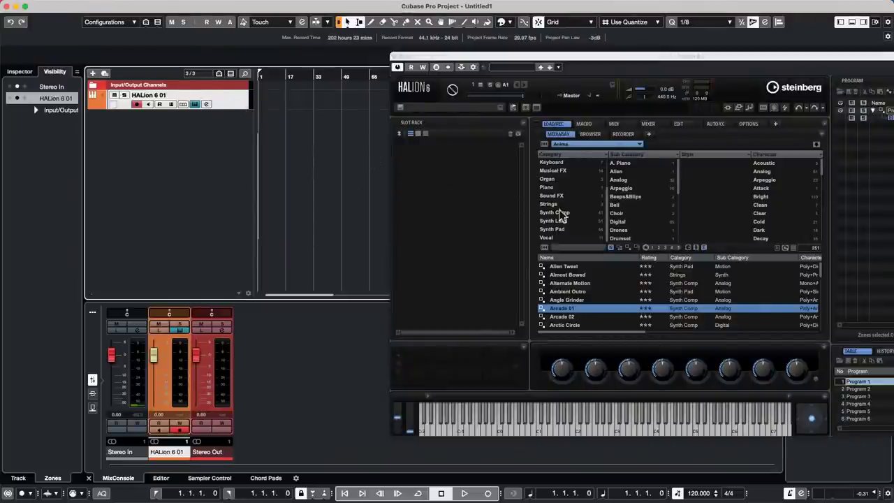
{"action": "left_click", "coordinate": [460, 109]}
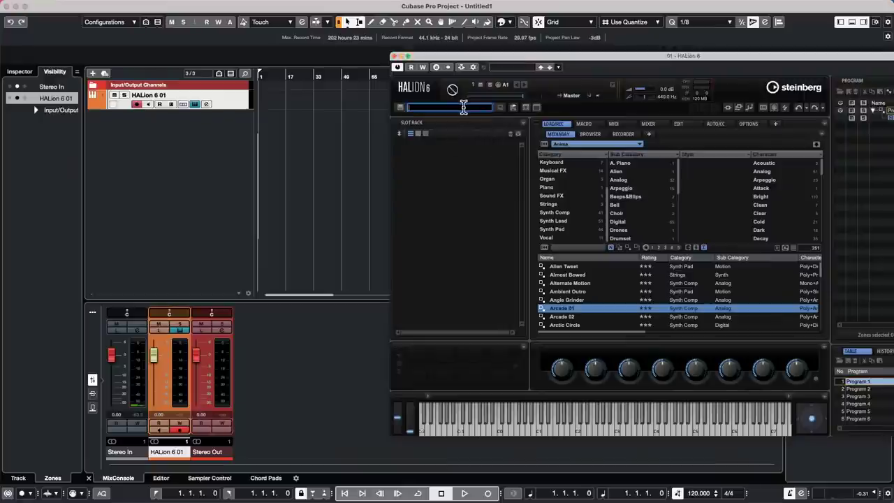
{"action": "left_click", "coordinate": [454, 179]}
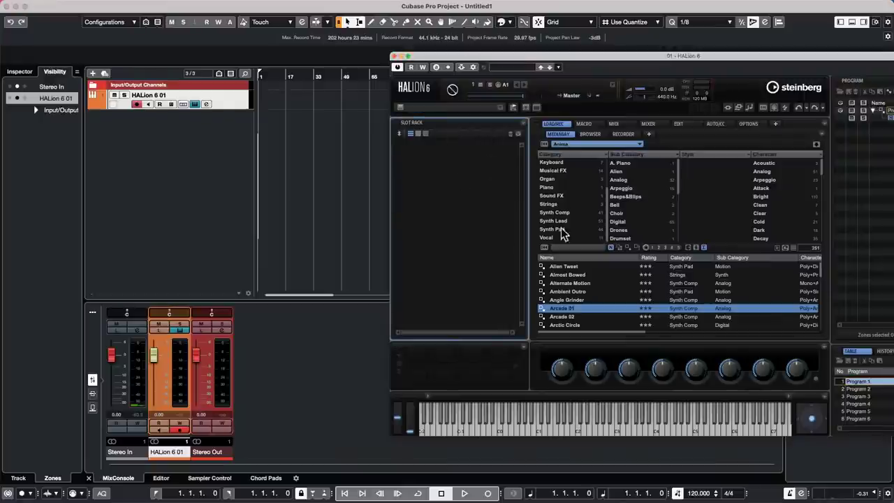
{"action": "left_click", "coordinate": [591, 145]}
{"action": "left_click", "coordinate": [571, 165]}
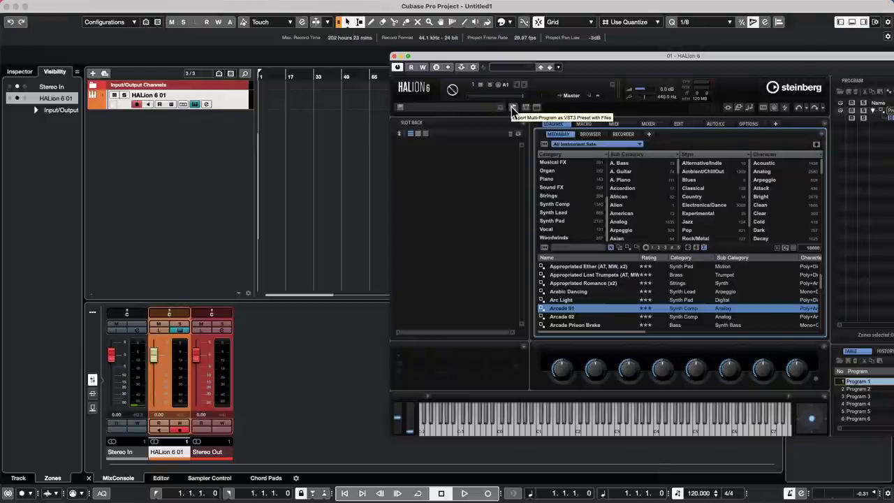
{"action": "left_click", "coordinate": [516, 66]}
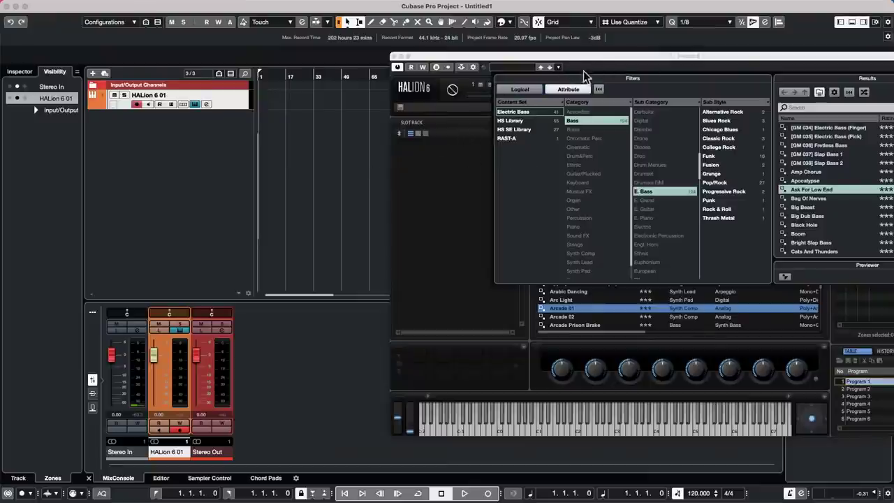
Toggle the preset browser closed and open, then set the MediaBay library to All again.
{"action": "left_click", "coordinate": [688, 55]}
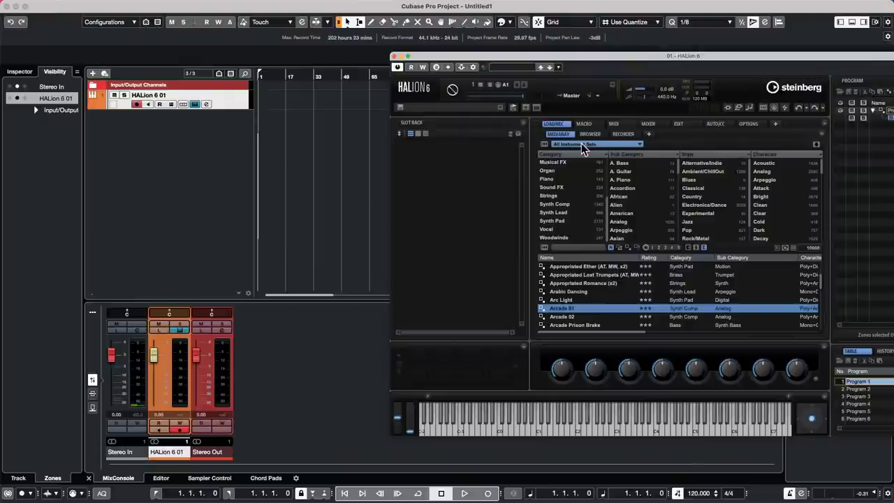
{"action": "left_click", "coordinate": [510, 67]}
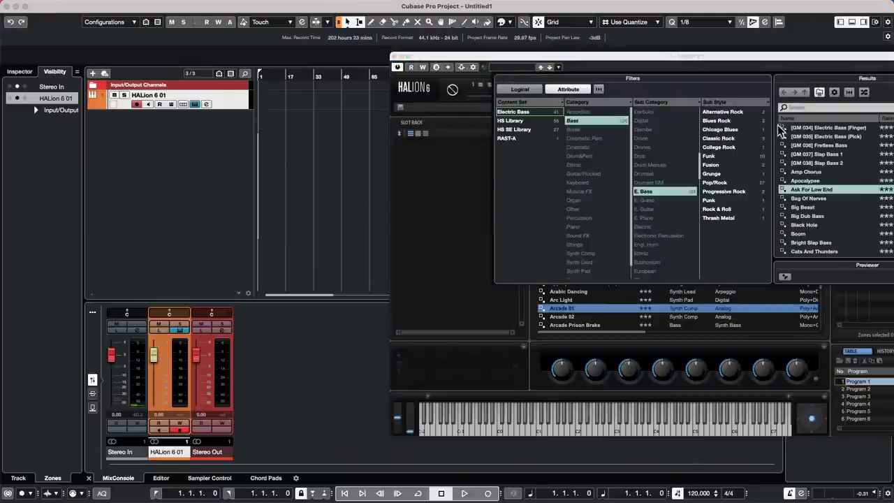
{"action": "left_click", "coordinate": [455, 170]}
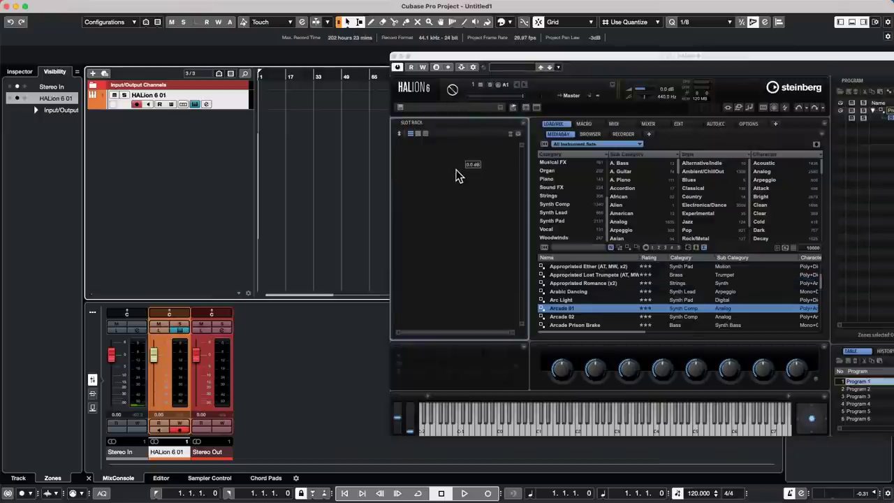
{"action": "left_click", "coordinate": [499, 68]}
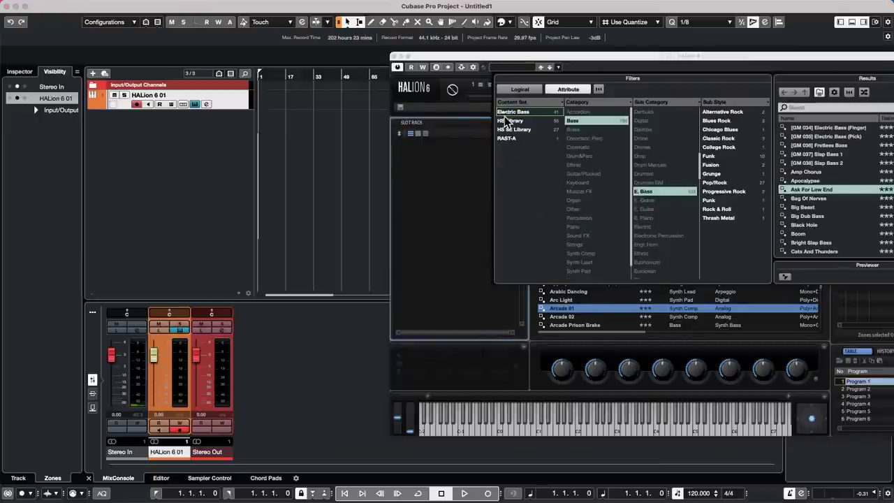
{"action": "left_click", "coordinate": [443, 162]}
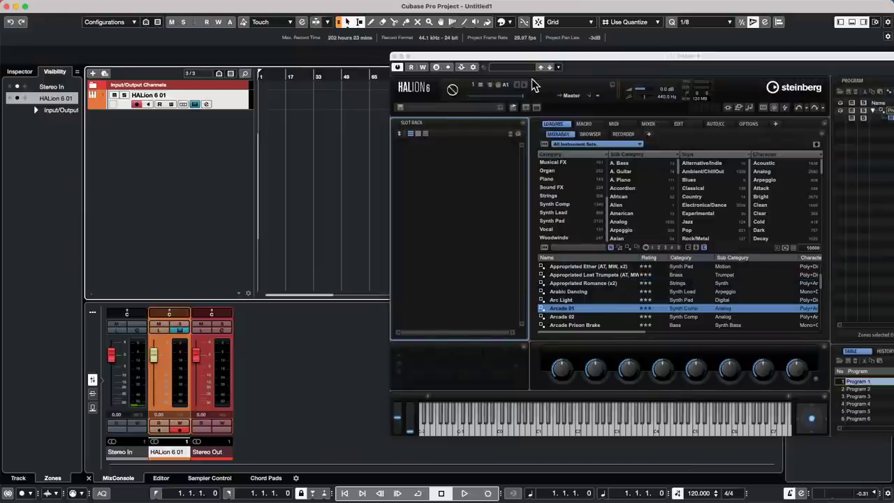
{"action": "left_click", "coordinate": [566, 144]}
{"action": "left_click", "coordinate": [566, 135]}
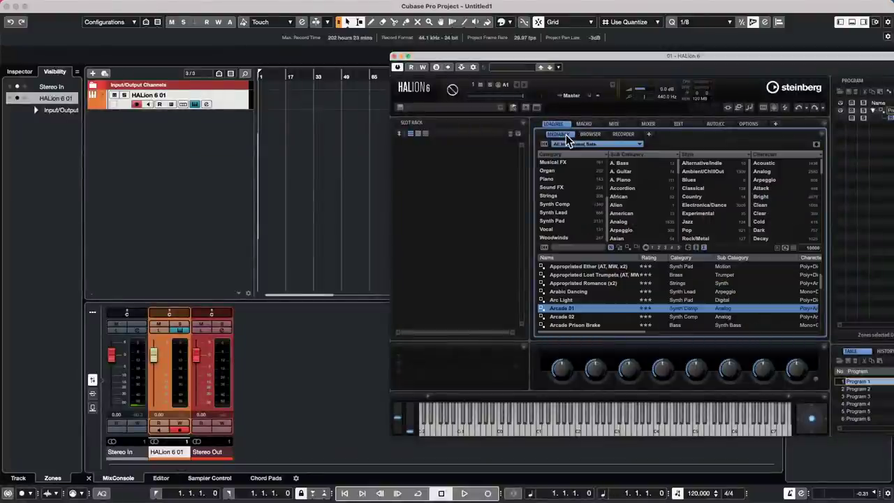
{"action": "left_click", "coordinate": [595, 144]}
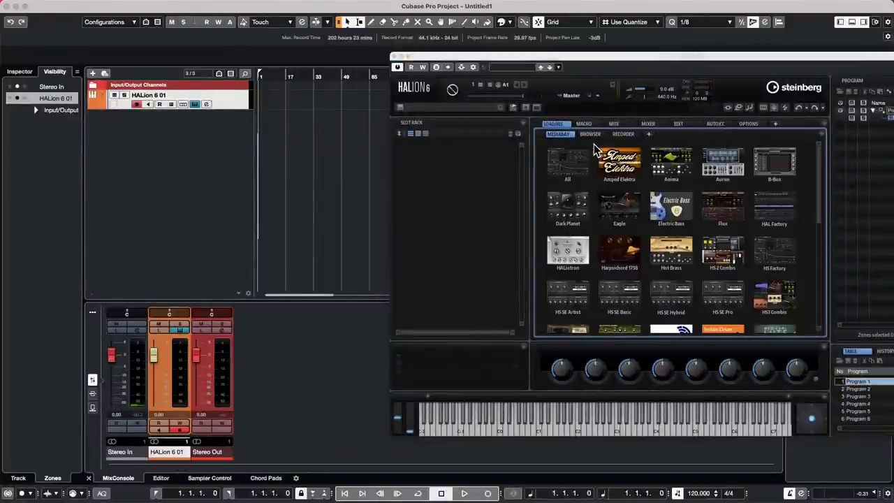
{"action": "left_click", "coordinate": [552, 153]}
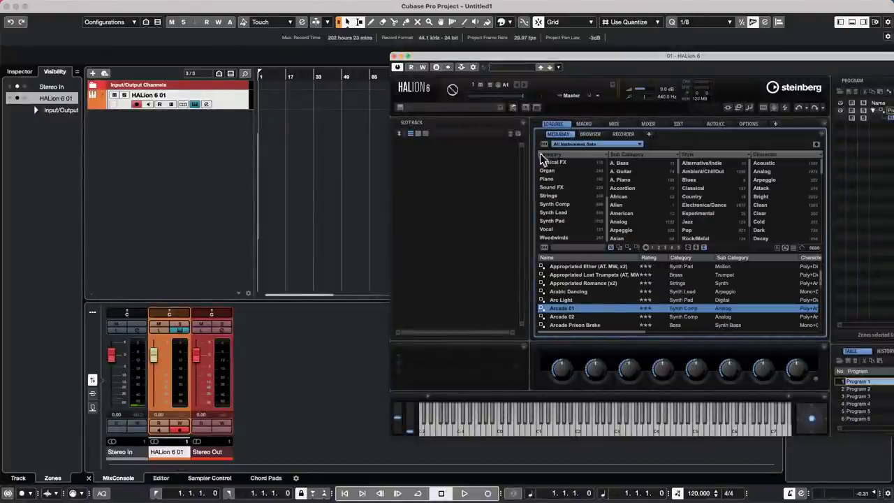
Look through the Preset Management menu, then close the HALion 6 plug-in window.
{"action": "left_click", "coordinate": [557, 67]}
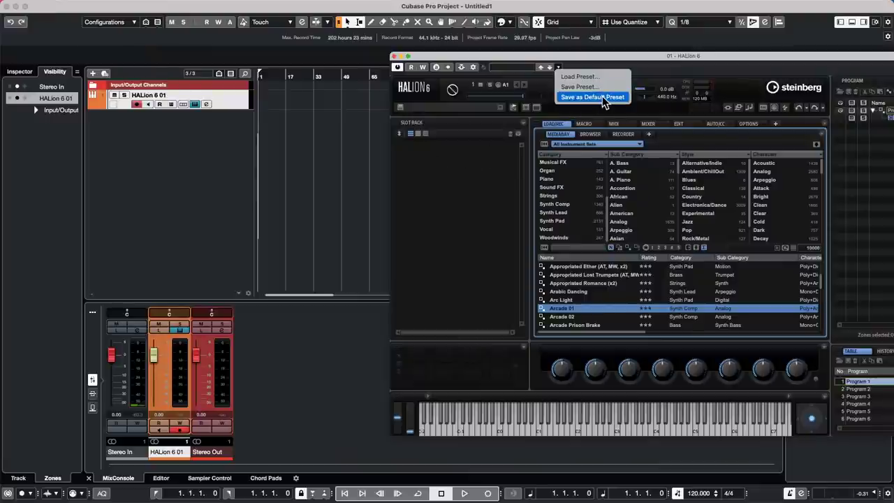
{"action": "left_click", "coordinate": [479, 152]}
{"action": "left_click", "coordinate": [558, 67]}
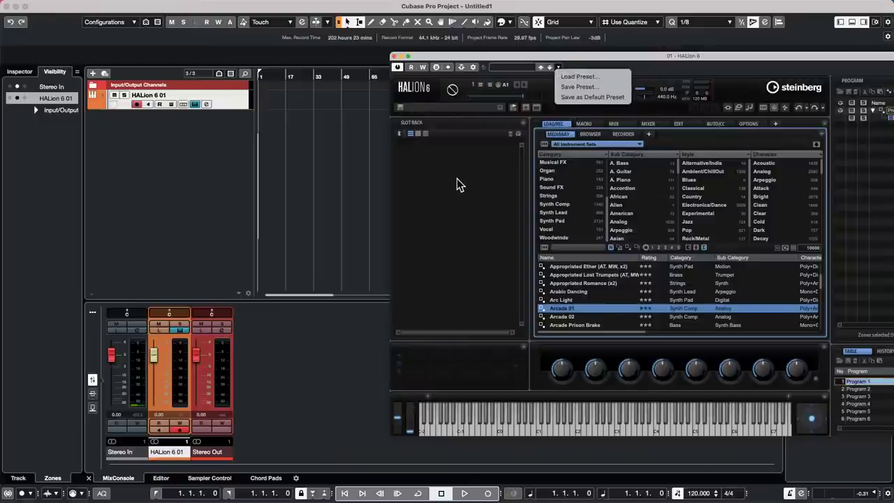
{"action": "left_click", "coordinate": [394, 57]}
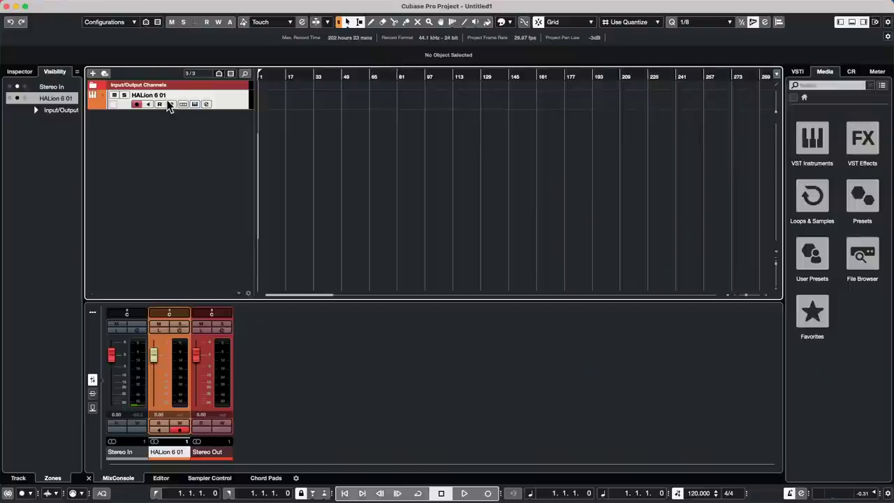
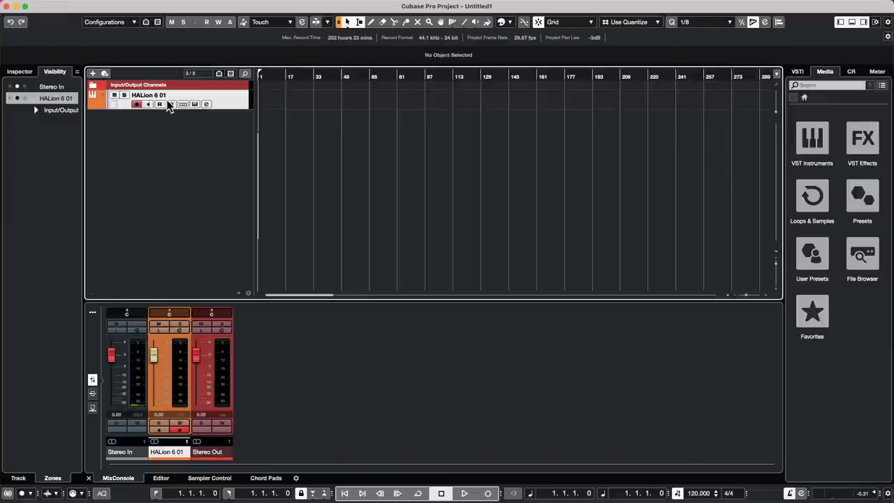
Zoom into single bars and add one ruler track below the HALion 6 01 track.
{"action": "left_click", "coordinate": [273, 77]}
{"action": "left_click_drag", "start_coordinate": [273, 77], "coordinate": [235, 119]}
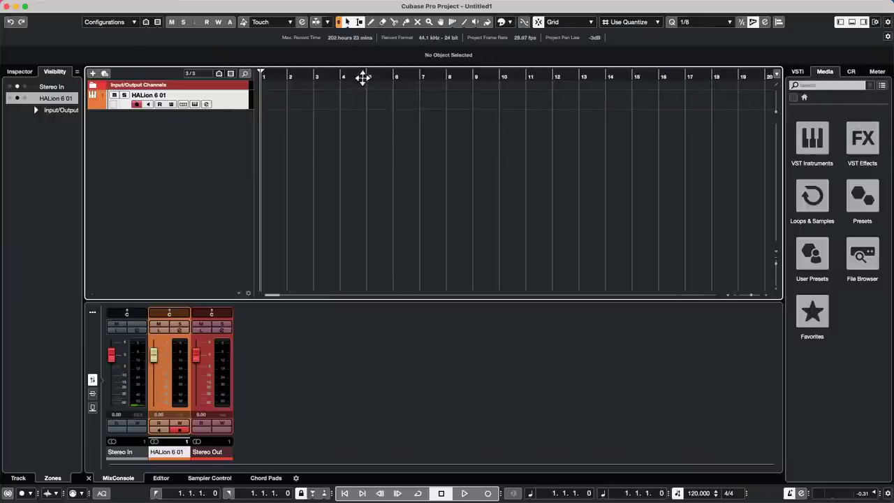
{"action": "right_click", "coordinate": [235, 97]}
{"action": "mouse_move", "coordinate": [334, 102]}
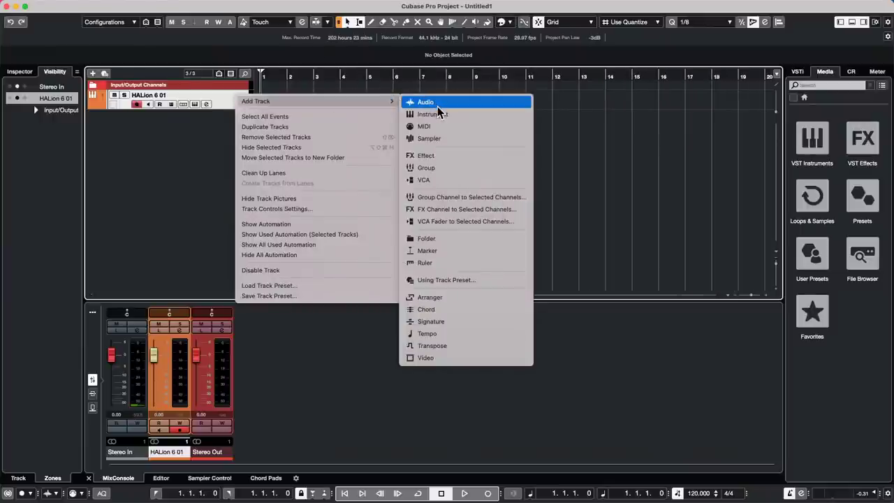
{"action": "mouse_move", "coordinate": [385, 101]}
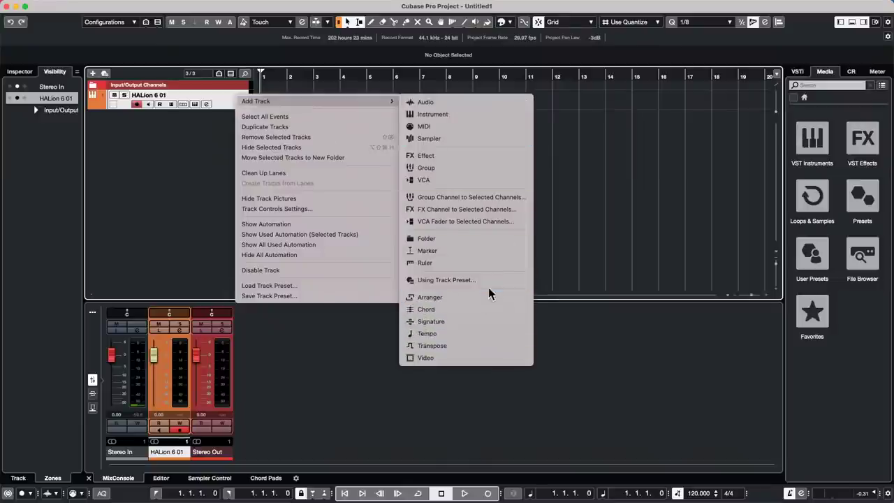
{"action": "left_click", "coordinate": [486, 264]}
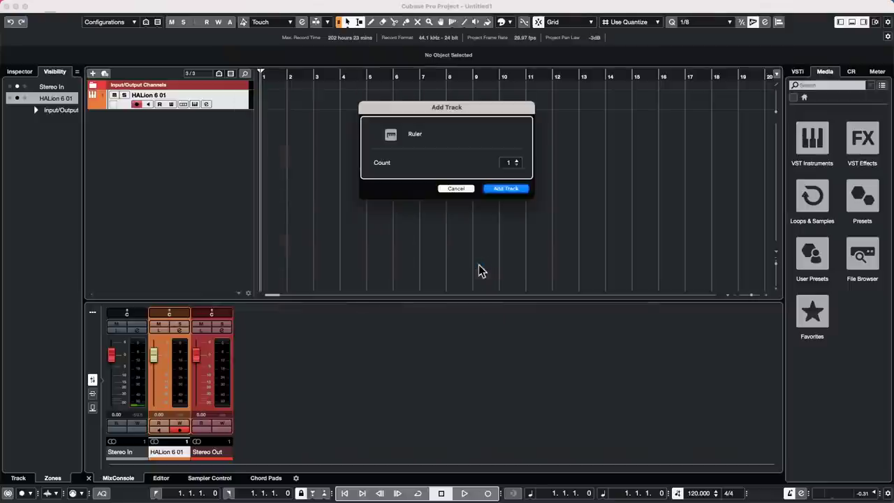
{"action": "left_click", "coordinate": [505, 188]}
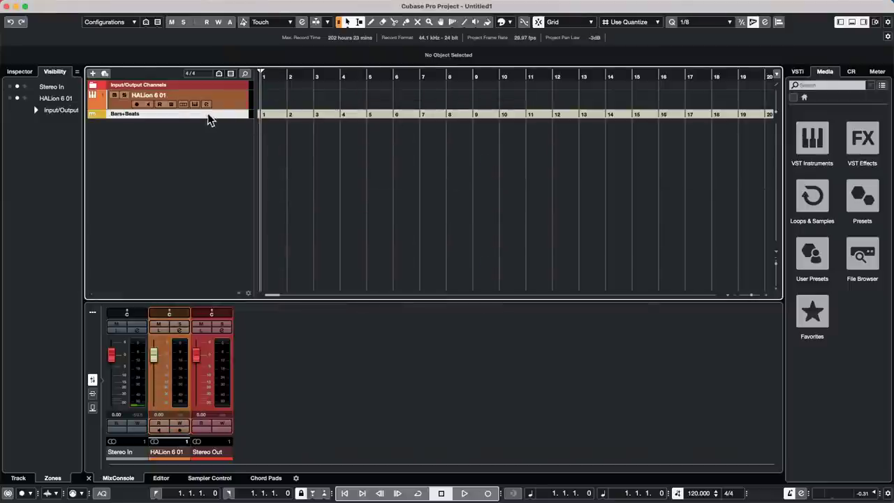
Switch the ruler track's display format to Seconds and place the project cursor at bar 3.
{"action": "left_click", "coordinate": [152, 113]}
{"action": "left_click", "coordinate": [132, 125]}
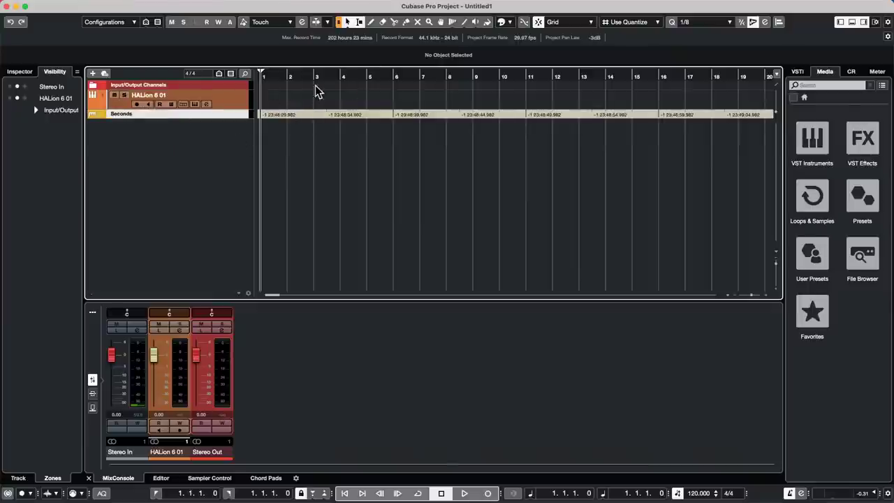
{"action": "left_click_drag", "start_coordinate": [311, 74], "coordinate": [201, 85]}
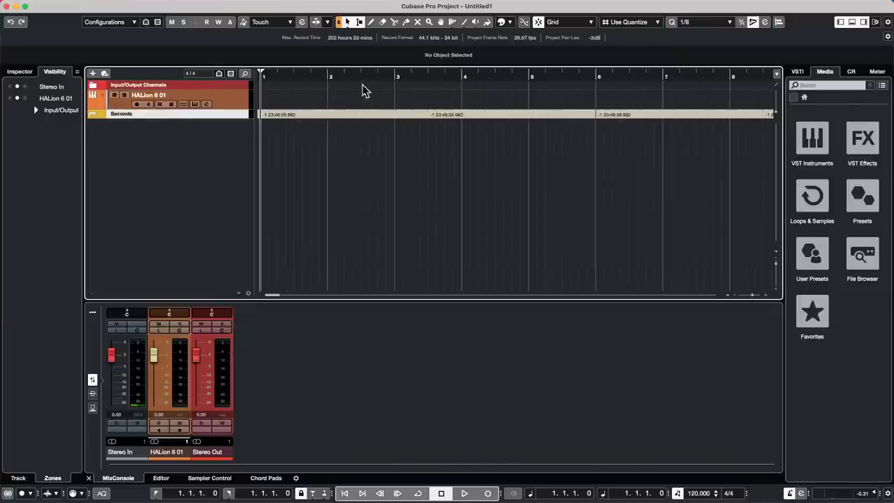
{"action": "left_click", "coordinate": [396, 76]}
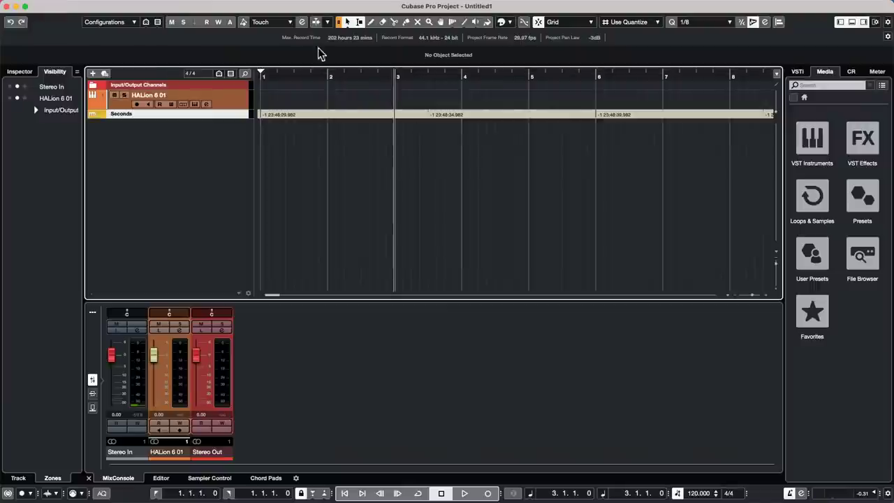
{"action": "mouse_move", "coordinate": [199, 3]}
{"action": "left_click", "coordinate": [108, 6]}
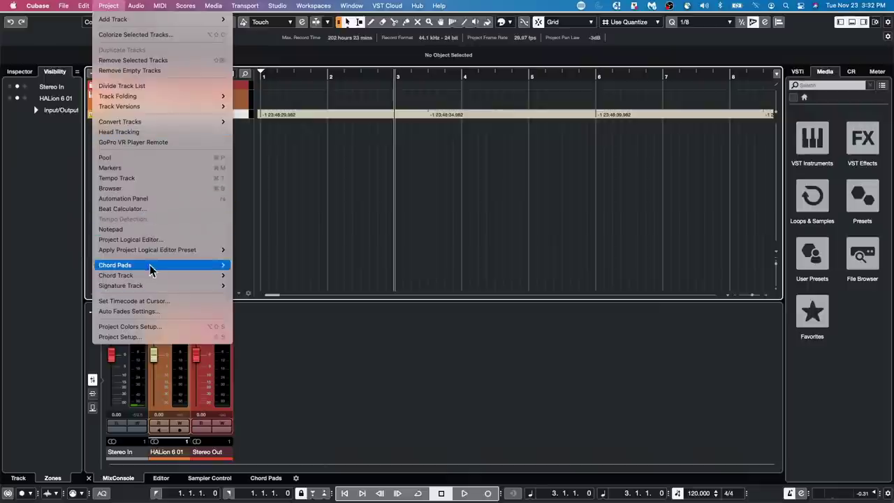
Set the timecode at the cursor (bar 3) to 00:00:00:00.
{"action": "left_click", "coordinate": [151, 301]}
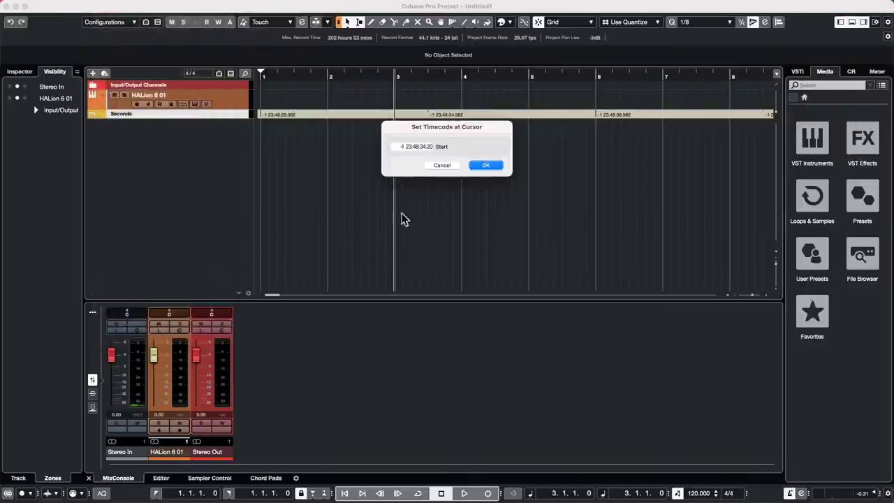
{"action": "left_click", "coordinate": [422, 147]}
{"action": "left_click", "coordinate": [401, 147]}
{"action": "type", "text": "0"}
{"action": "key", "text": "Right"}
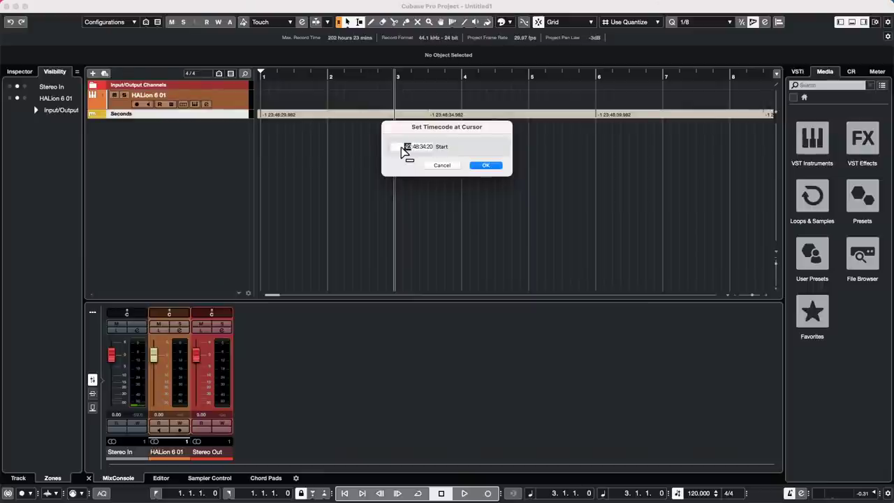
{"action": "type", "text": "0"}
{"action": "key", "text": "Right"}
{"action": "key", "text": "Right"}
{"action": "type", "text": "00"}
{"action": "key", "text": "Right"}
{"action": "key", "text": "Right"}
{"action": "type", "text": "0"}
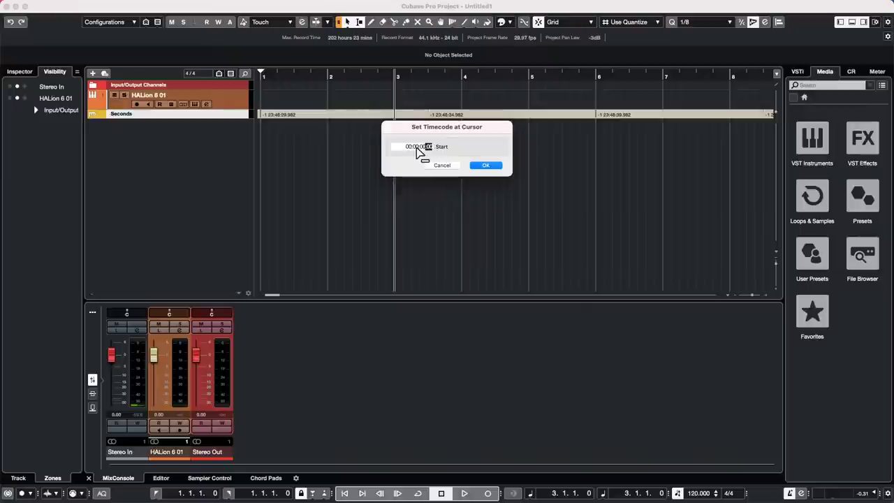
{"action": "left_click", "coordinate": [495, 167]}
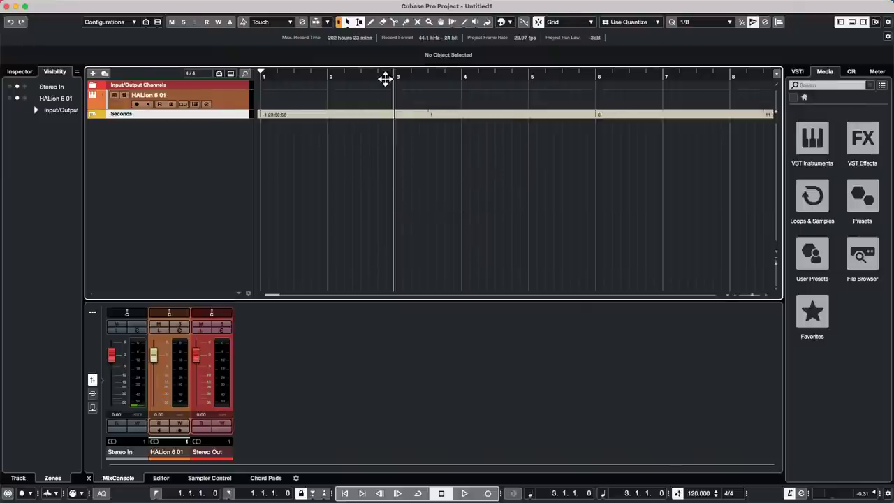
Zoom in around the cursor near bar 3 and glance through the Project menu.
{"action": "left_click_drag", "start_coordinate": [389, 79], "coordinate": [393, 106]}
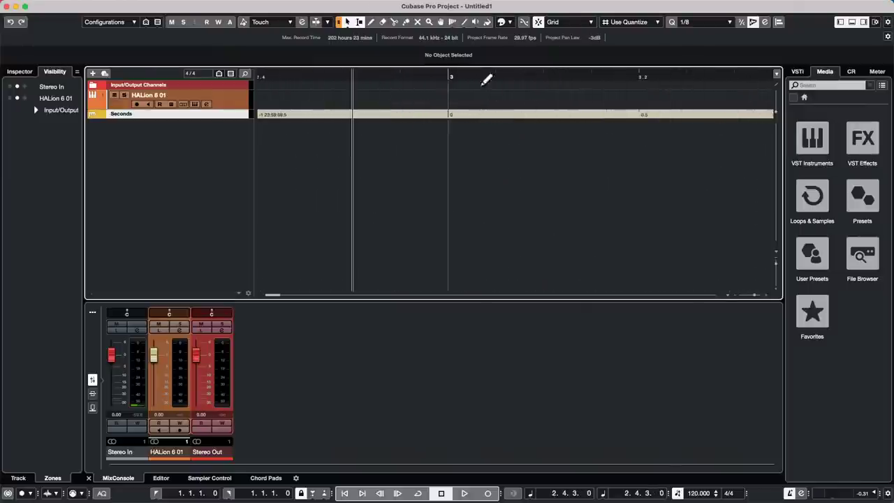
{"action": "left_click_drag", "start_coordinate": [412, 76], "coordinate": [411, 53]}
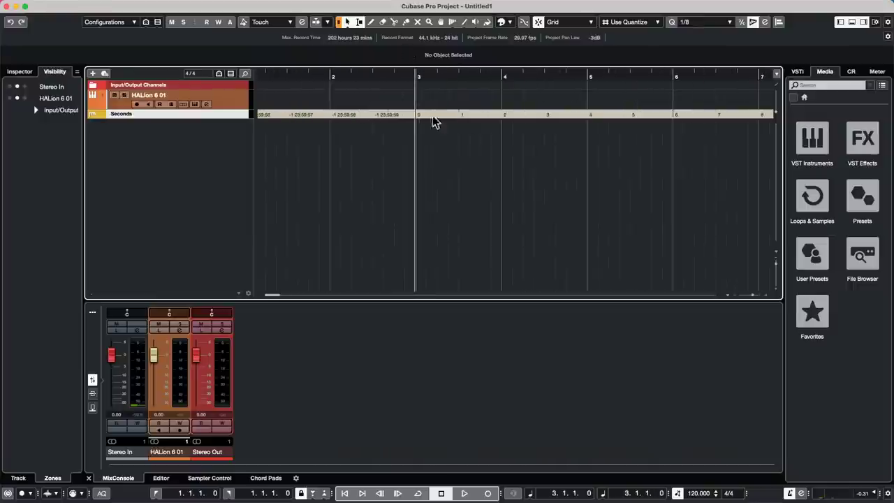
{"action": "mouse_move", "coordinate": [200, 2]}
{"action": "left_click", "coordinate": [112, 5]}
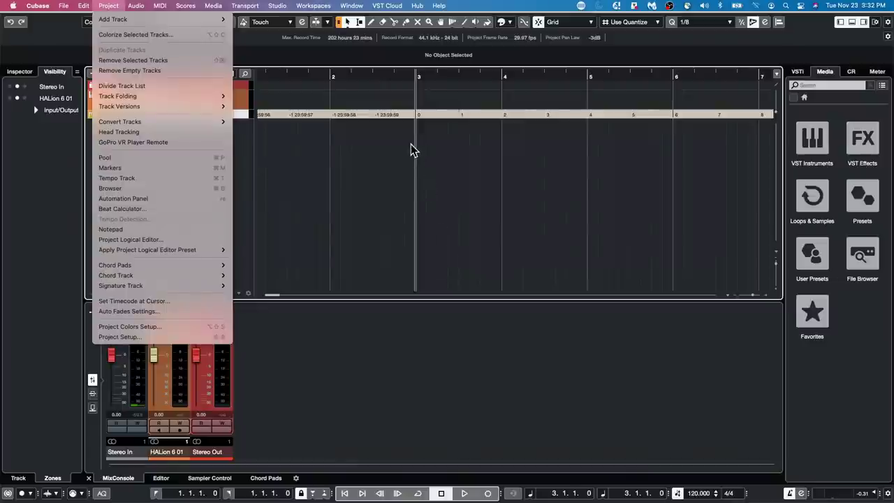
{"action": "left_click", "coordinate": [290, 236]}
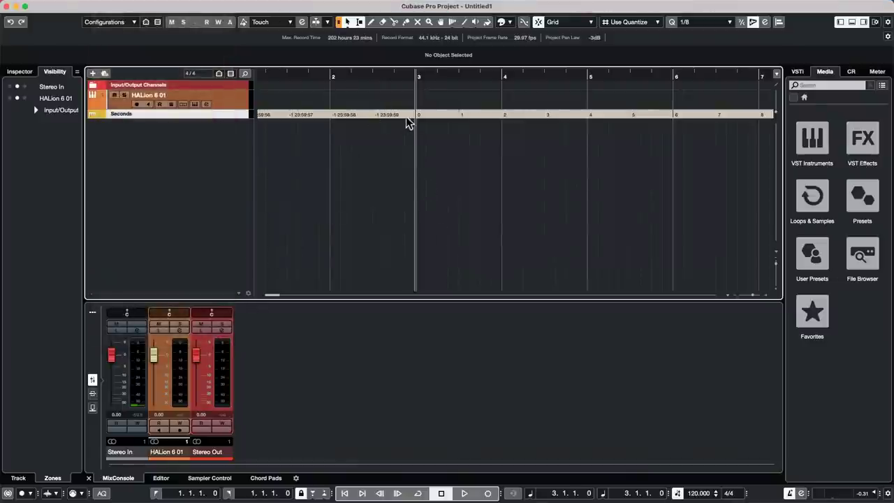
Change the timecode at the cursor to 01:00:00:00 so the seconds ruler starts at one hour.
{"action": "left_click", "coordinate": [110, 6]}
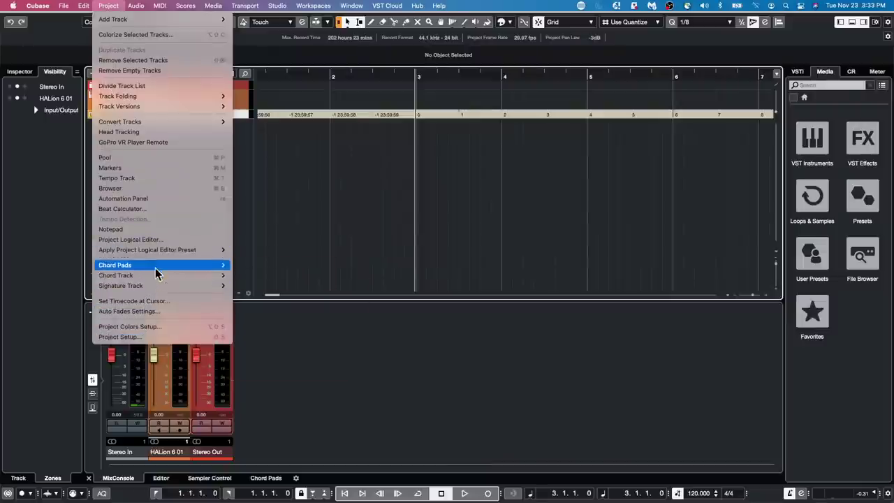
{"action": "mouse_move", "coordinate": [162, 251]}
{"action": "left_click", "coordinate": [151, 301]}
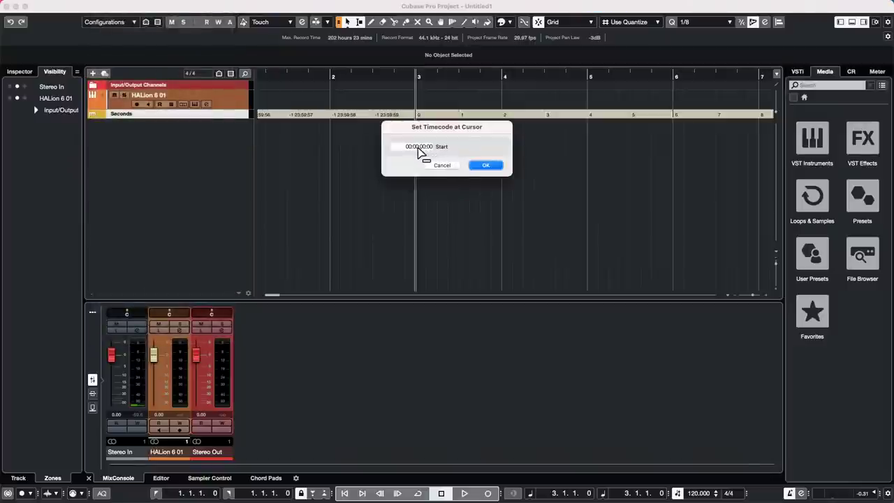
{"action": "scroll", "coordinate": [409, 149], "scroll_direction": "down", "scroll_amount": 1}
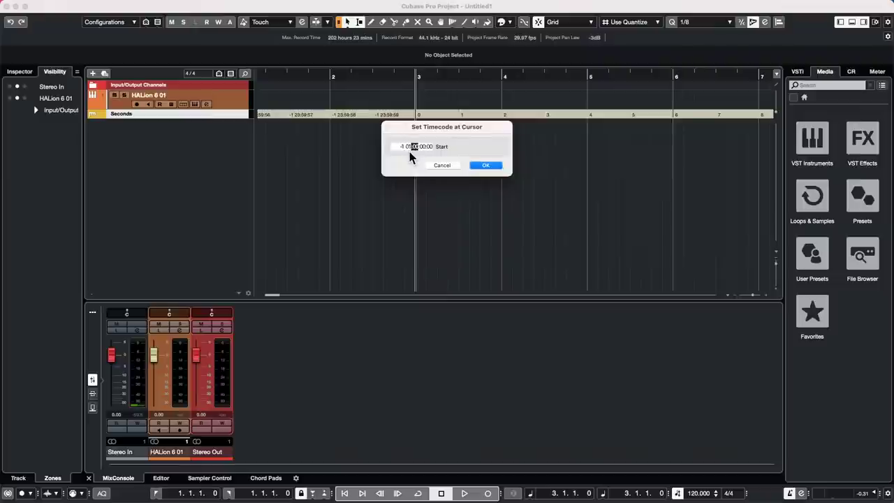
{"action": "left_click", "coordinate": [401, 148]}
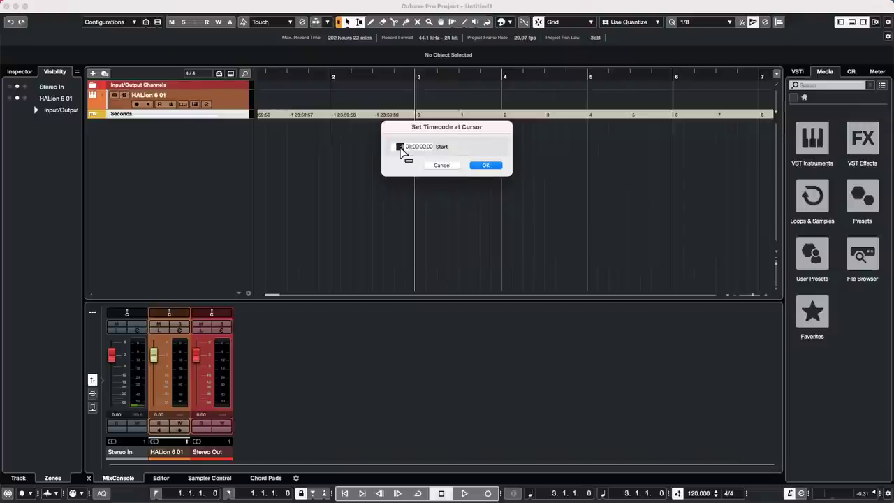
{"action": "key", "text": "BackSpace"}
{"action": "left_click", "coordinate": [498, 165]}
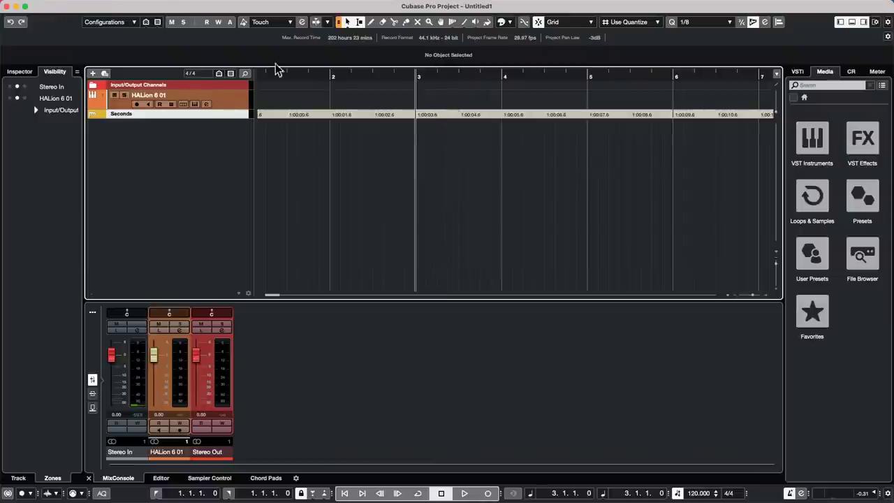
{"action": "left_click", "coordinate": [83, 6]}
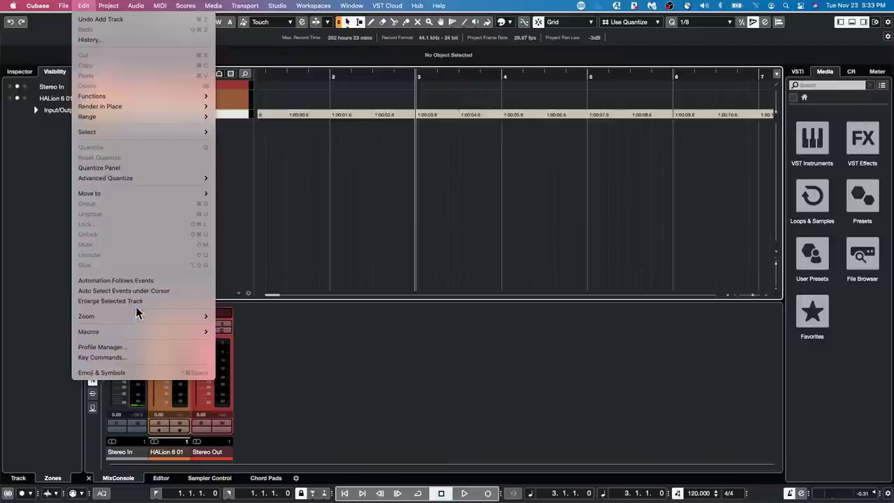
{"action": "mouse_move", "coordinate": [108, 5]}
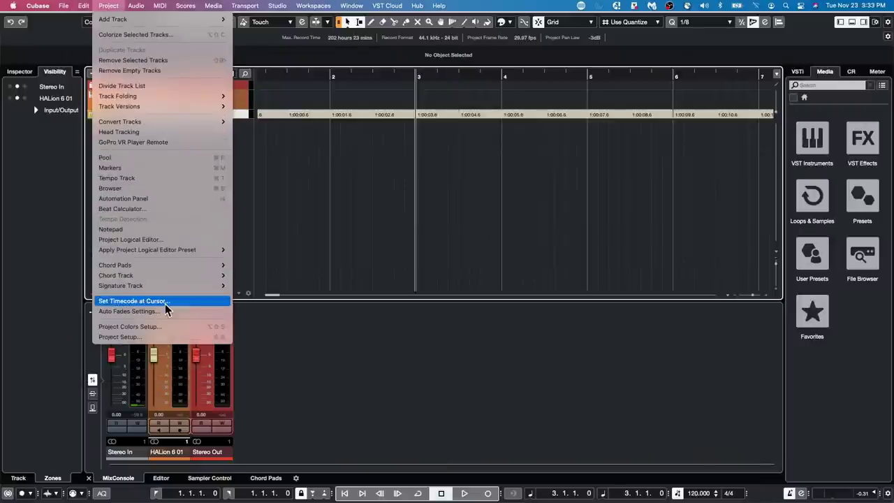
{"action": "left_click", "coordinate": [368, 215]}
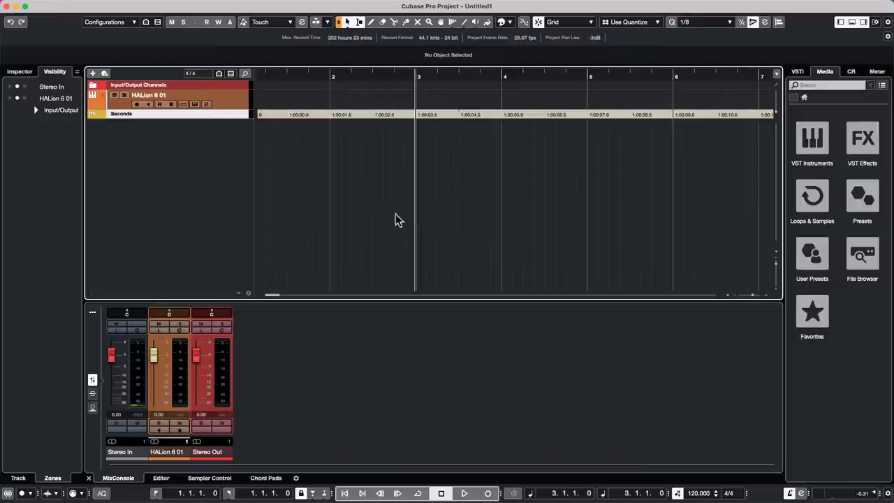
Drag the Caleidoscope loop Atmo 06_AM into the project at bar 2 and enlarge its track.
{"action": "left_click", "coordinate": [818, 194]}
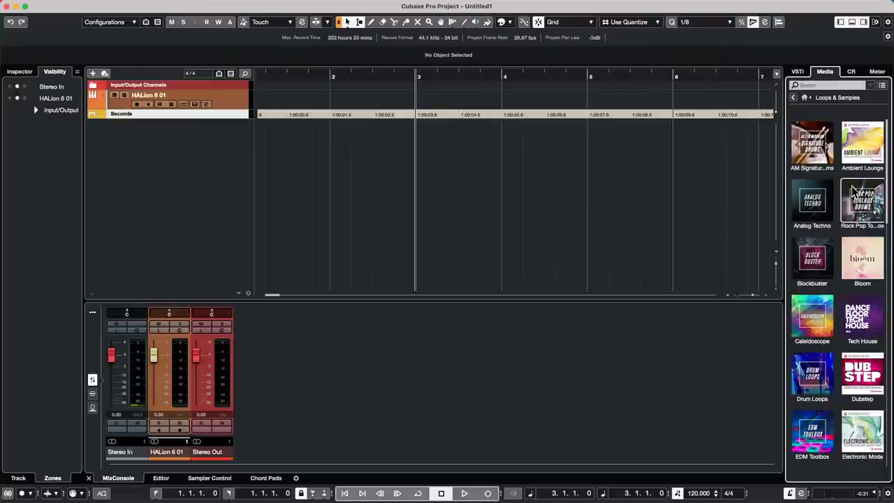
{"action": "left_click", "coordinate": [825, 327]}
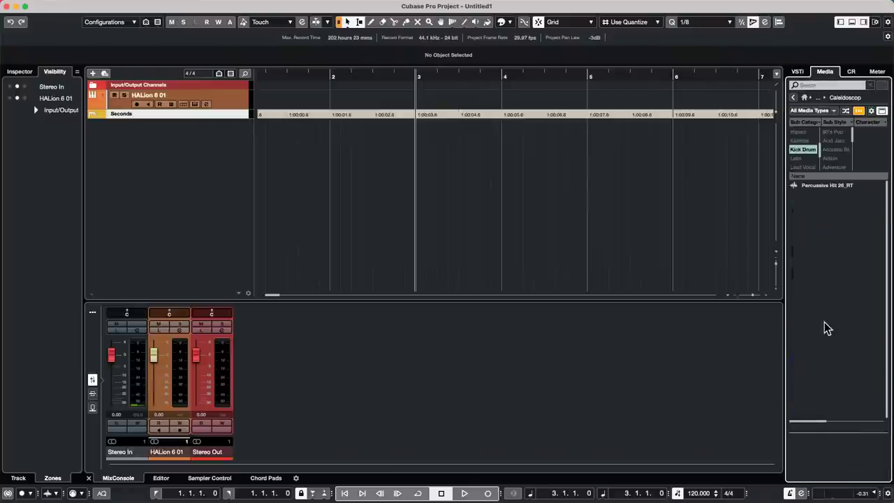
{"action": "left_click", "coordinate": [803, 149]}
{"action": "left_click", "coordinate": [818, 238]}
{"action": "left_click_drag", "start_coordinate": [817, 239], "coordinate": [351, 144]}
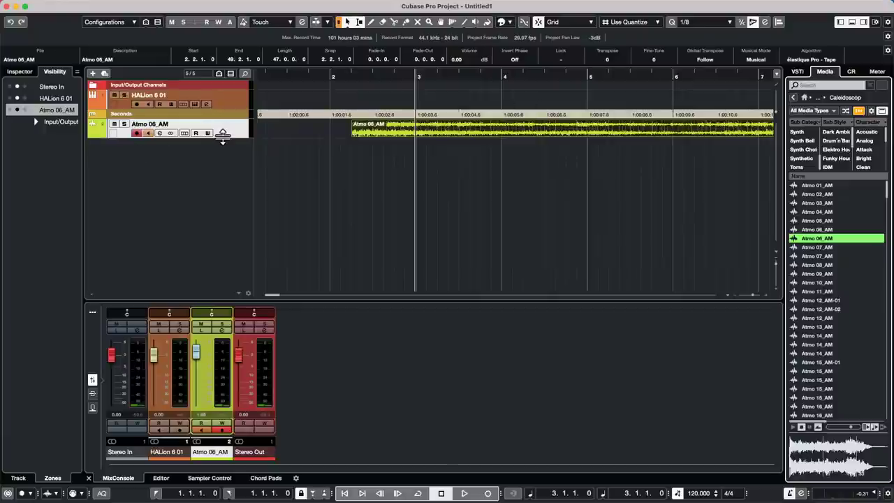
{"action": "left_click_drag", "start_coordinate": [224, 138], "coordinate": [204, 185]}
{"action": "left_click_drag", "start_coordinate": [357, 76], "coordinate": [345, 26]}
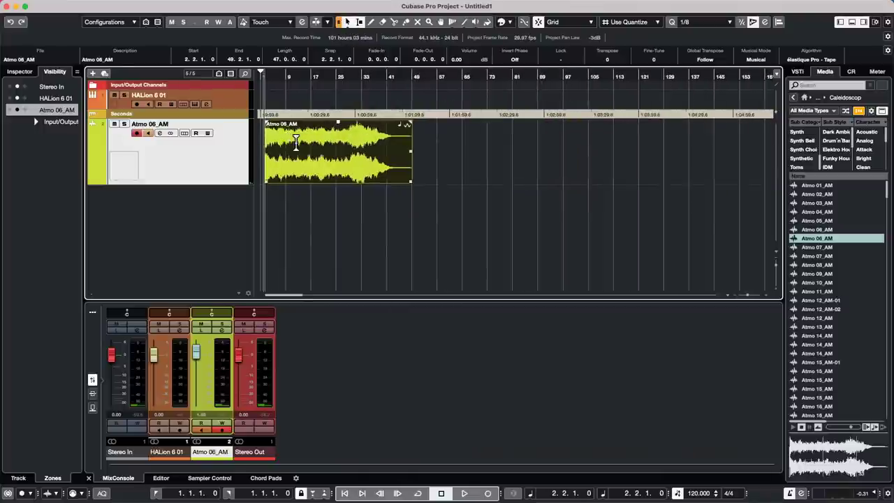
Try moving and repeating range selections of the Atmo 06_AM event, undoing each attempt.
{"action": "left_click_drag", "start_coordinate": [297, 144], "coordinate": [347, 155]}
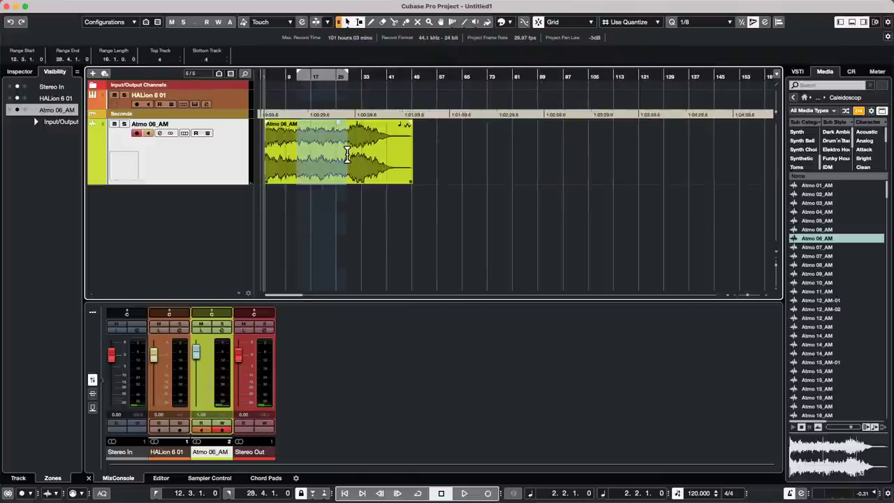
{"action": "left_click", "coordinate": [383, 130]}
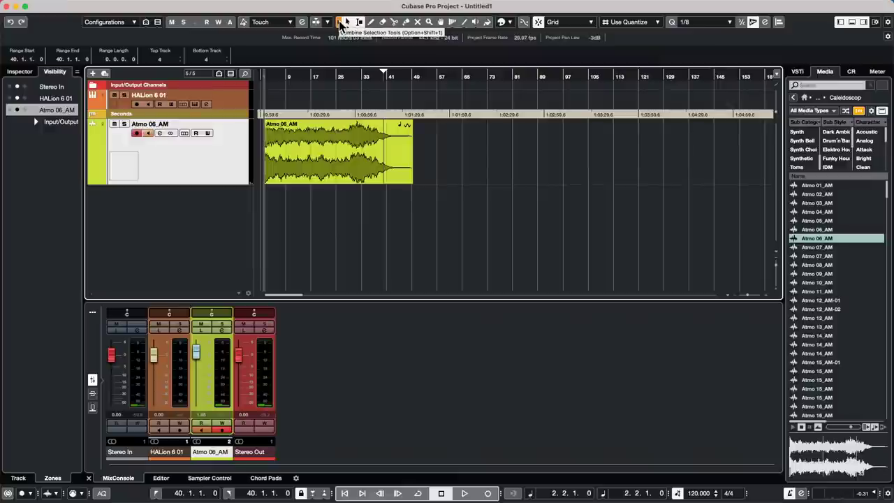
{"action": "left_click_drag", "start_coordinate": [301, 139], "coordinate": [481, 144]}
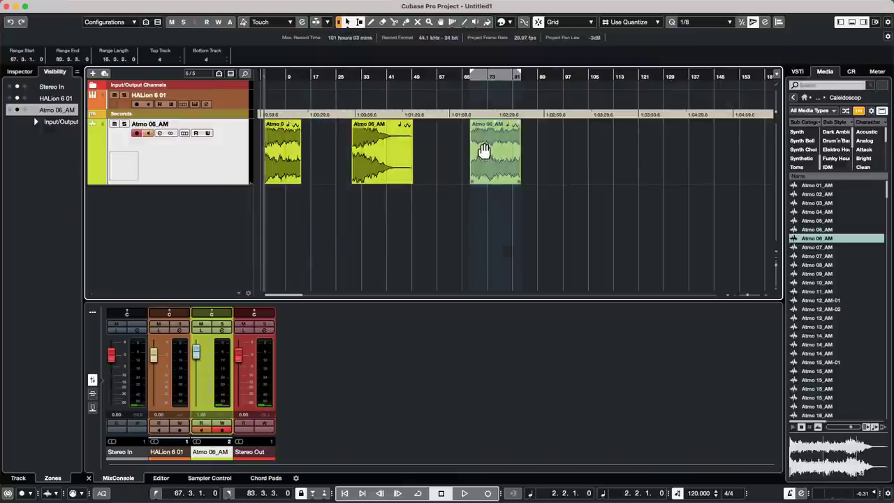
{"action": "key", "text": "super+z"}
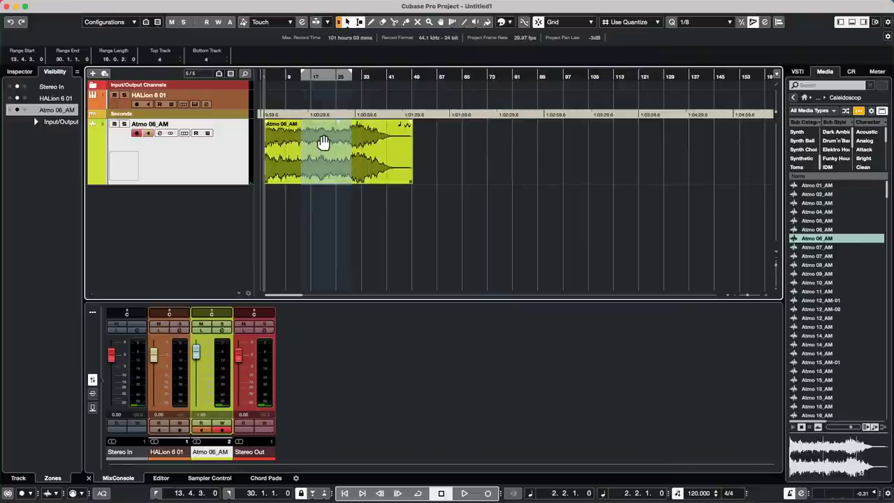
{"action": "left_click_drag", "start_coordinate": [322, 143], "coordinate": [465, 138]}
{"action": "key", "text": "super+d"}
{"action": "key", "text": "super+d"}
{"action": "key", "text": "super+d"}
{"action": "key", "text": "super+d"}
{"action": "key", "text": "super+d"}
{"action": "key", "text": "super+d"}
{"action": "key", "text": "super+d"}
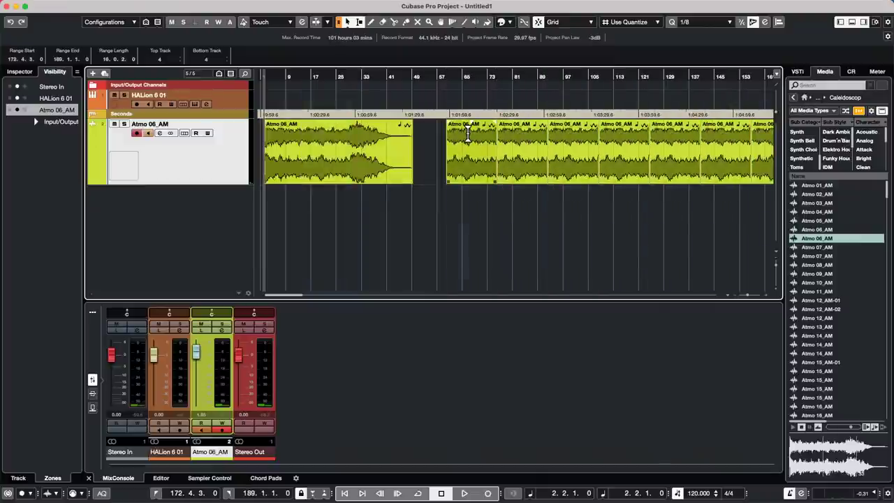
{"action": "left_click", "coordinate": [315, 137]}
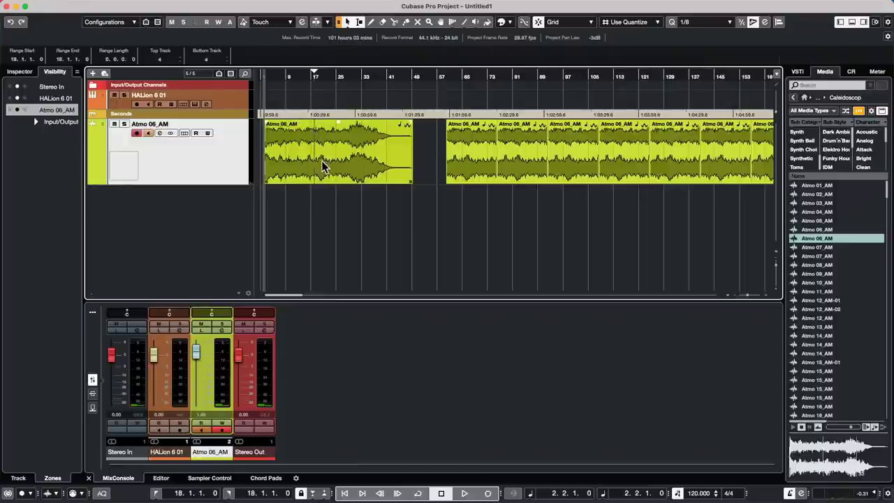
{"action": "left_click", "coordinate": [323, 167]}
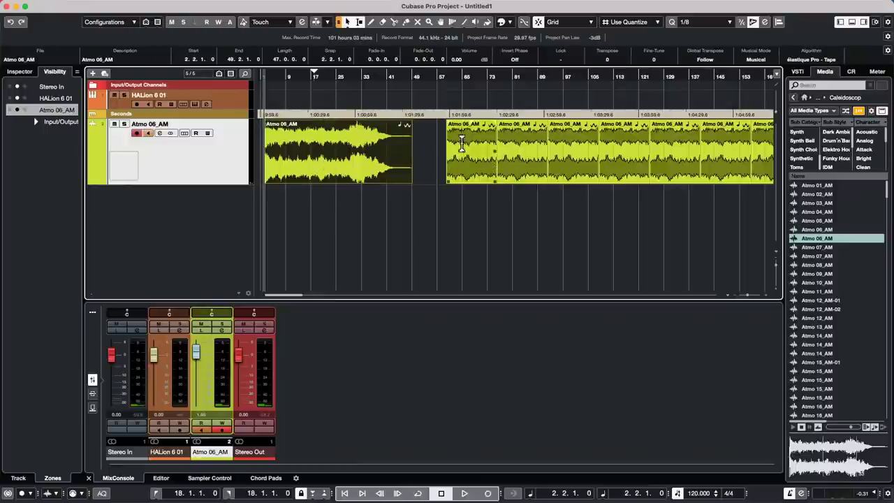
{"action": "key", "text": "super+z"}
{"action": "key", "text": "super+z"}
{"action": "key", "text": "super+z"}
{"action": "key", "text": "super+z"}
{"action": "key", "text": "super+z"}
{"action": "key", "text": "super+z"}
{"action": "key", "text": "super+z"}
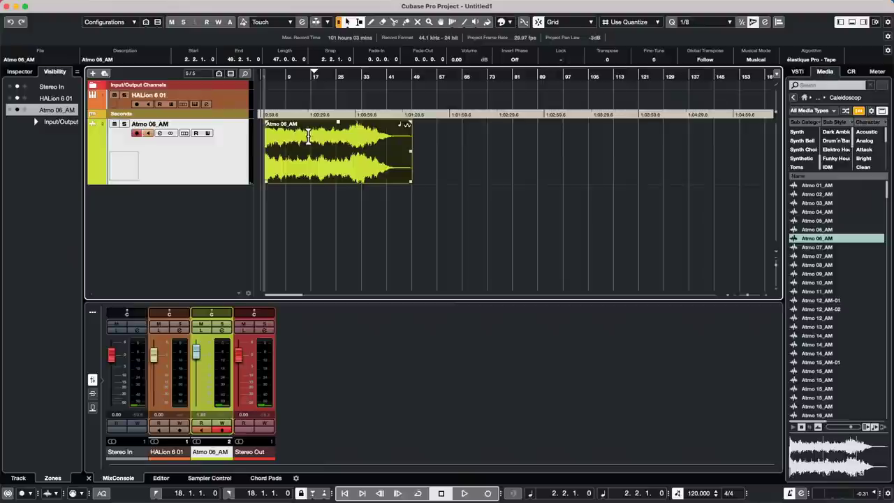
Copy a bars 16–31 slice later in the timeline, undo extra repeats and redo to restore it.
{"action": "left_click_drag", "start_coordinate": [312, 133], "coordinate": [524, 150]}
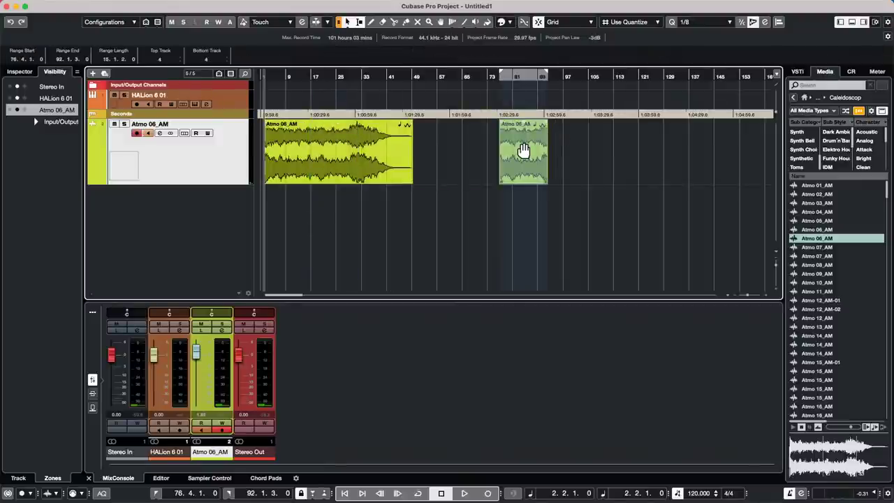
{"action": "left_click", "coordinate": [524, 149]}
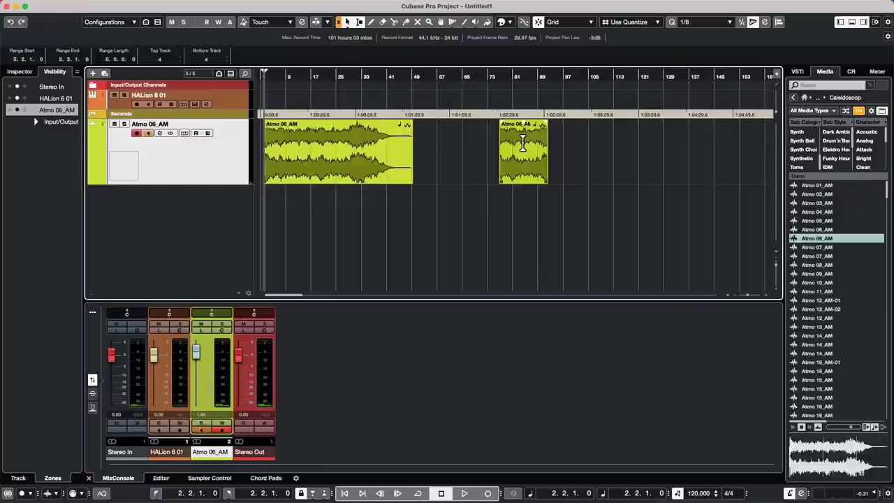
{"action": "left_click", "coordinate": [528, 180]}
{"action": "key", "text": "super+d"}
{"action": "key", "text": "super+d"}
{"action": "key", "text": "super+d"}
{"action": "key", "text": "super+d"}
{"action": "key", "text": "super+d"}
{"action": "key", "text": "super+d"}
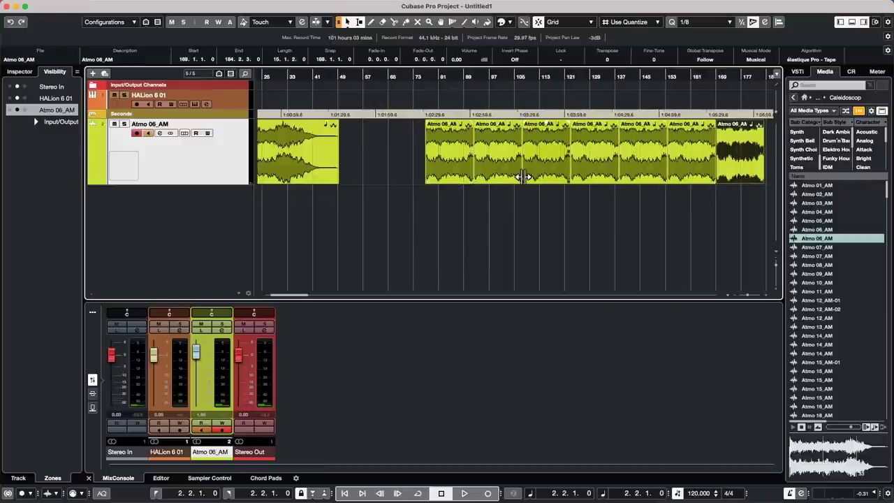
{"action": "key", "text": "super+z"}
{"action": "key", "text": "super+z"}
{"action": "key", "text": "super+z"}
{"action": "key", "text": "super+z"}
{"action": "key", "text": "super+z"}
{"action": "key", "text": "super+z"}
{"action": "key", "text": "super+z"}
{"action": "key", "text": "super+z"}
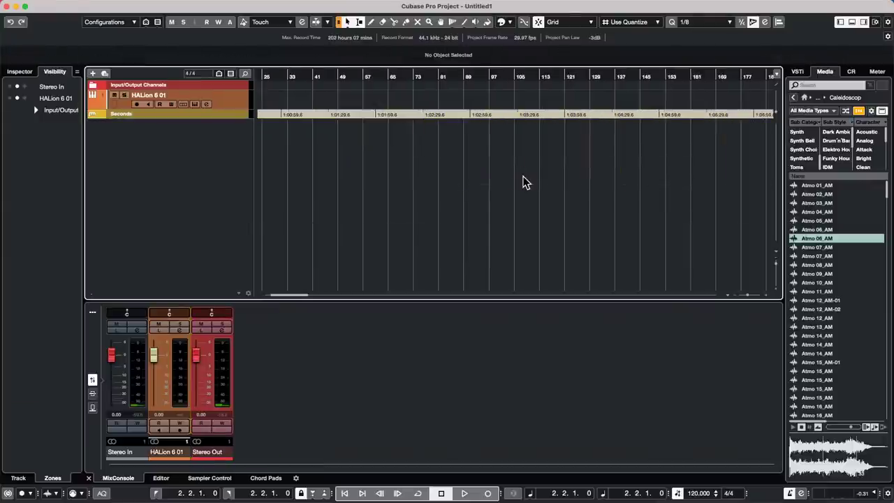
{"action": "key", "text": "super+z"}
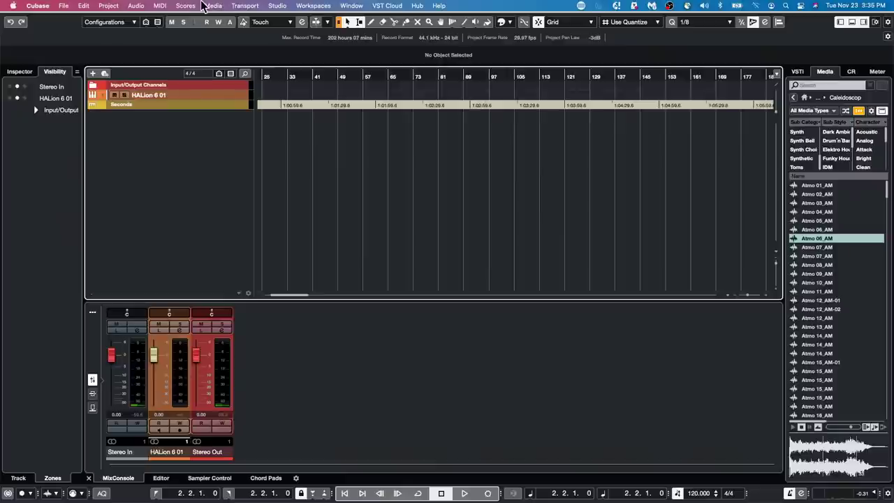
{"action": "key", "text": "super+shift+z"}
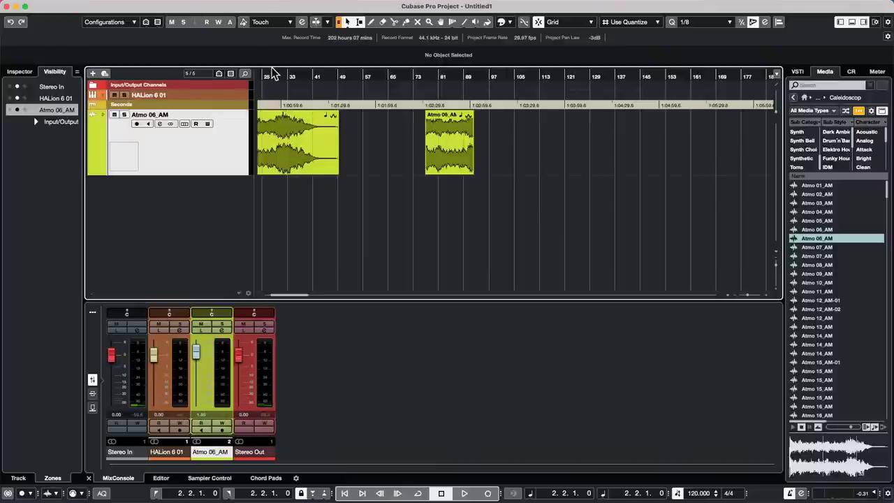
{"action": "left_click_drag", "start_coordinate": [268, 73], "coordinate": [184, 70]}
{"action": "left_click", "coordinate": [326, 151]}
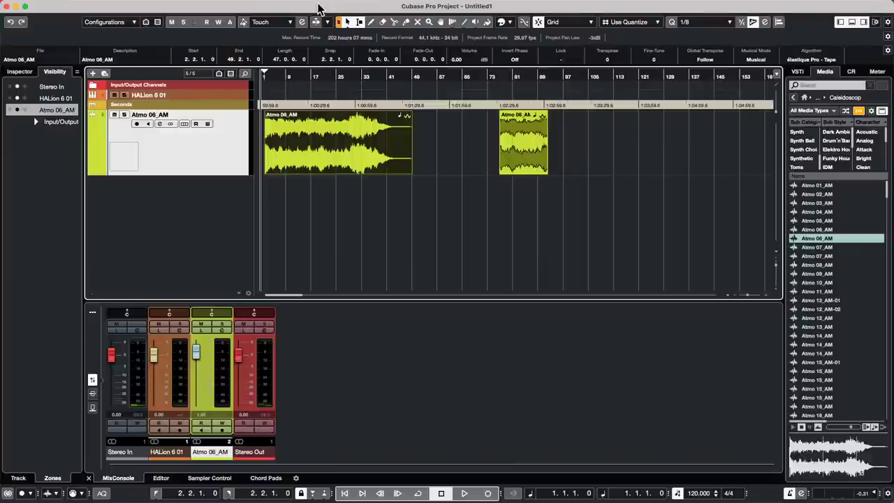
Turn on Mute for the Atmo 06_AM track, keeping both of its events.
{"action": "mouse_move", "coordinate": [112, 3]}
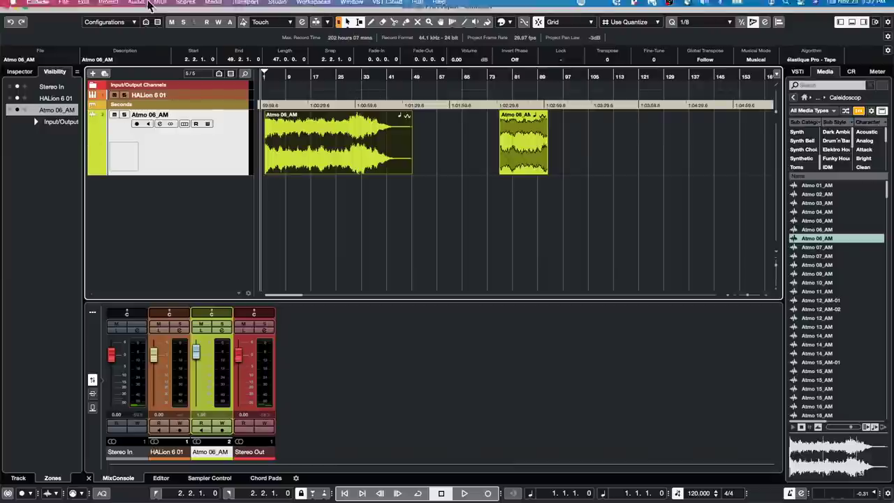
{"action": "right_click", "coordinate": [173, 214]}
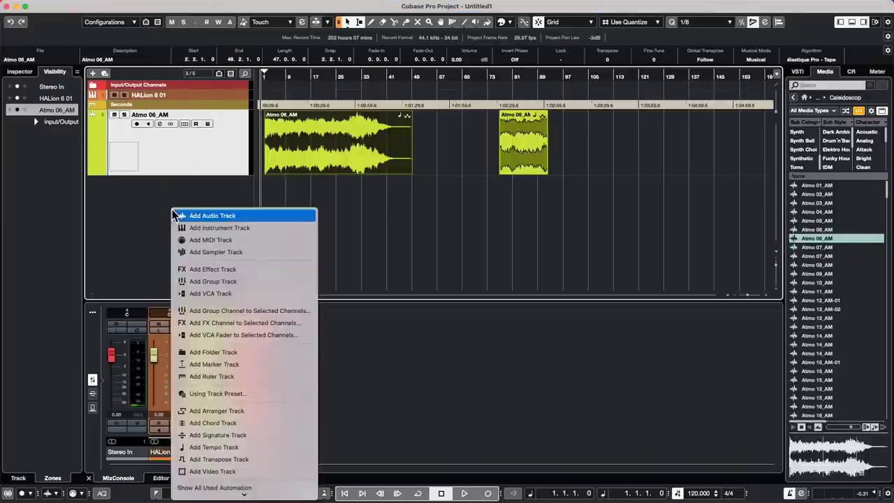
{"action": "left_click", "coordinate": [115, 116]}
{"action": "left_click_drag", "start_coordinate": [290, 75], "coordinate": [231, 228]}
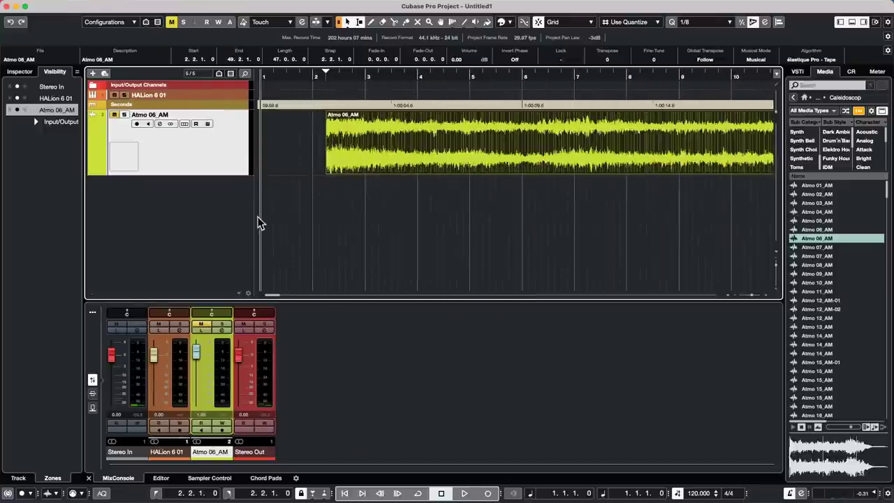
Put the locators at bars 1 and 3, then add a HALion Sonic SE 01 instrument track.
{"action": "left_click", "coordinate": [364, 75], "text": "alt"}
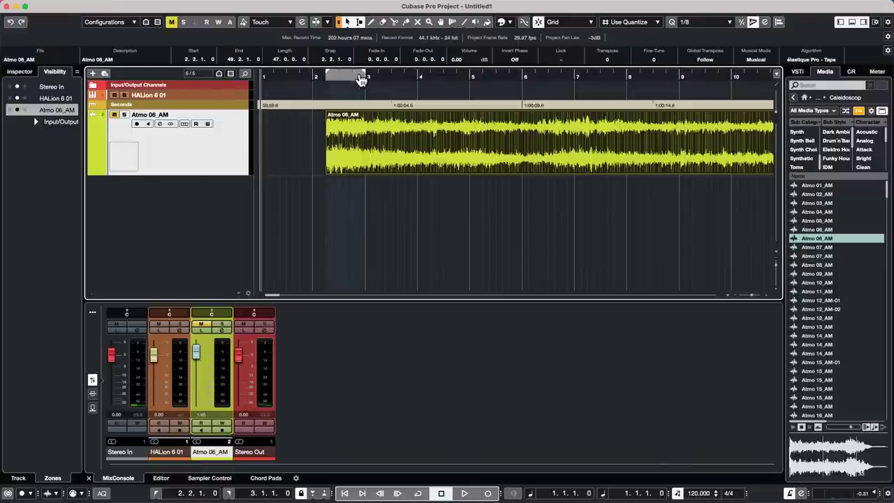
{"action": "left_click_drag", "start_coordinate": [327, 75], "coordinate": [263, 75]}
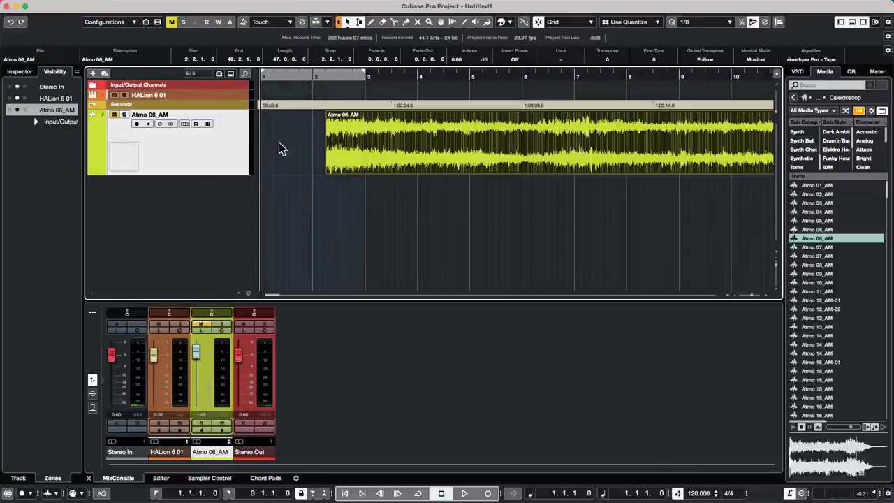
{"action": "right_click", "coordinate": [194, 205]}
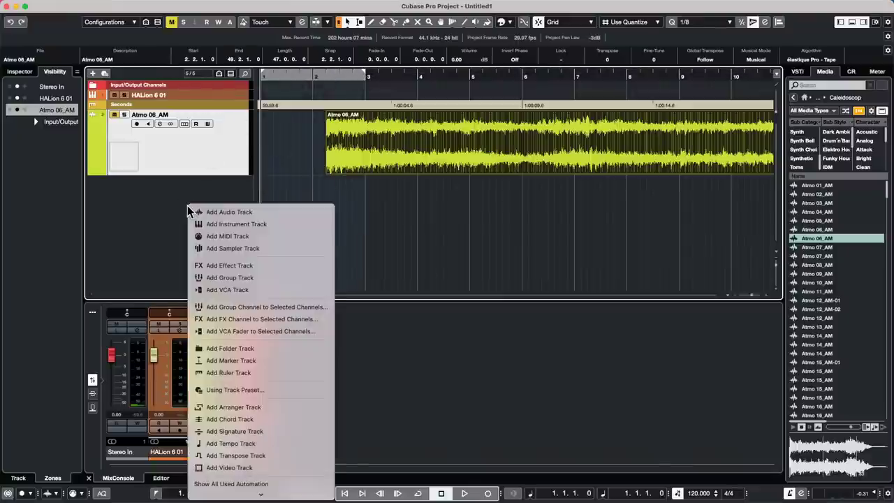
{"action": "left_click", "coordinate": [255, 223]}
{"action": "left_click", "coordinate": [483, 176]}
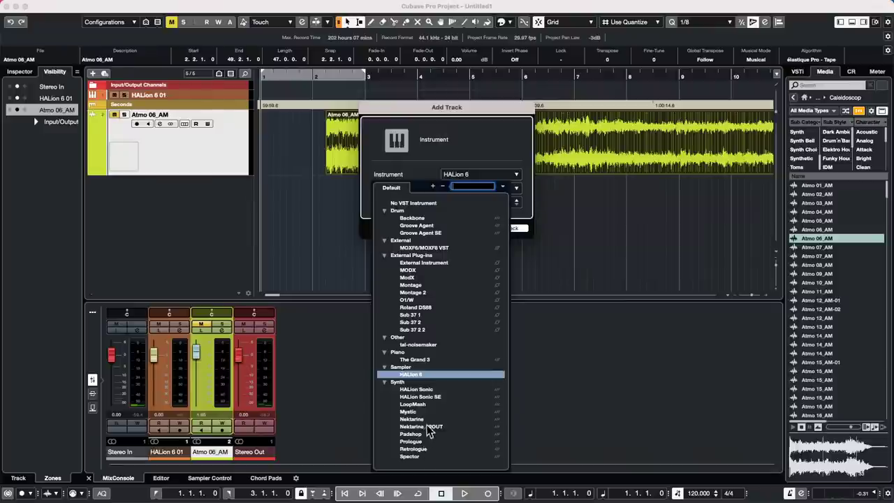
{"action": "left_click", "coordinate": [435, 398]}
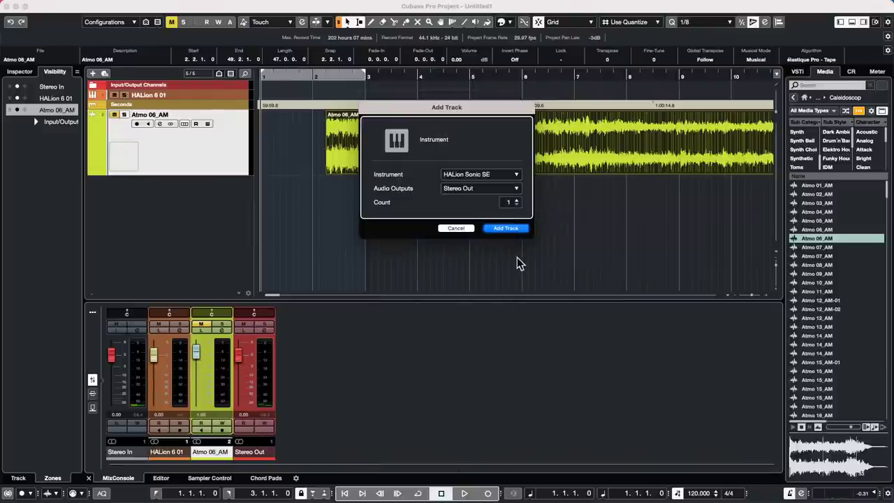
{"action": "left_click", "coordinate": [496, 230]}
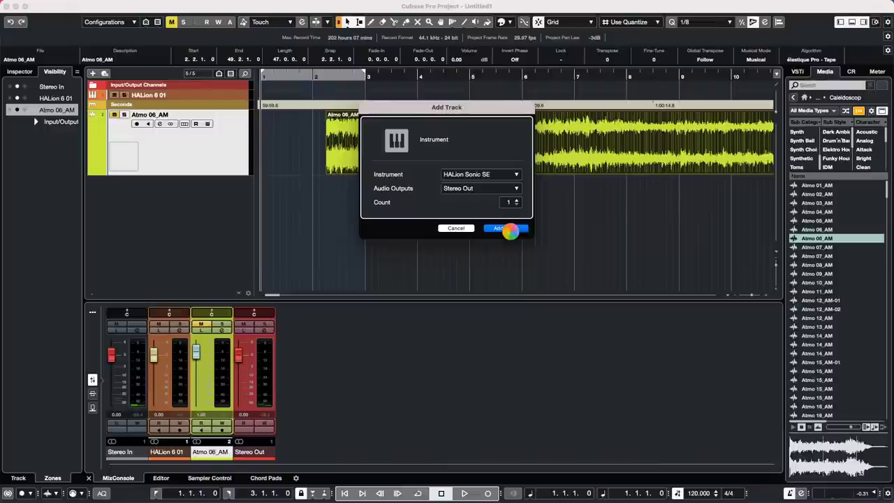
{"action": "left_click", "coordinate": [506, 228]}
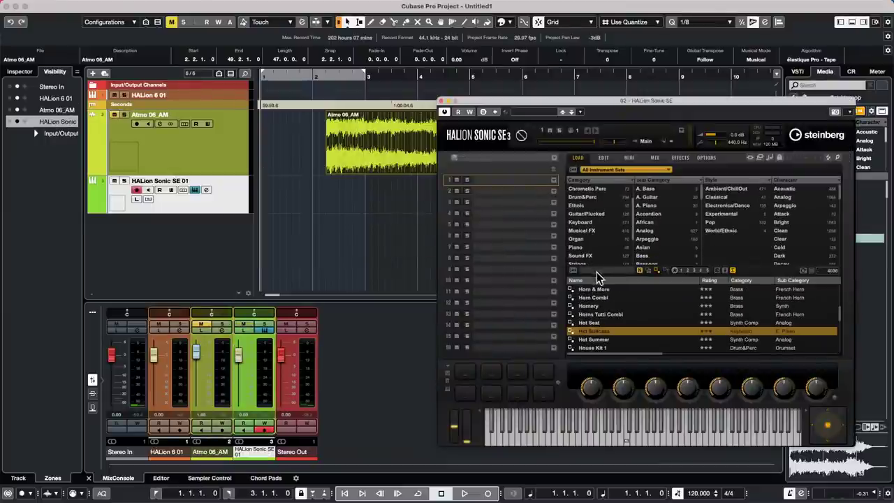
Search for and load the Silk Roads preset in HALion Sonic SE.
{"action": "left_click", "coordinate": [599, 271]}
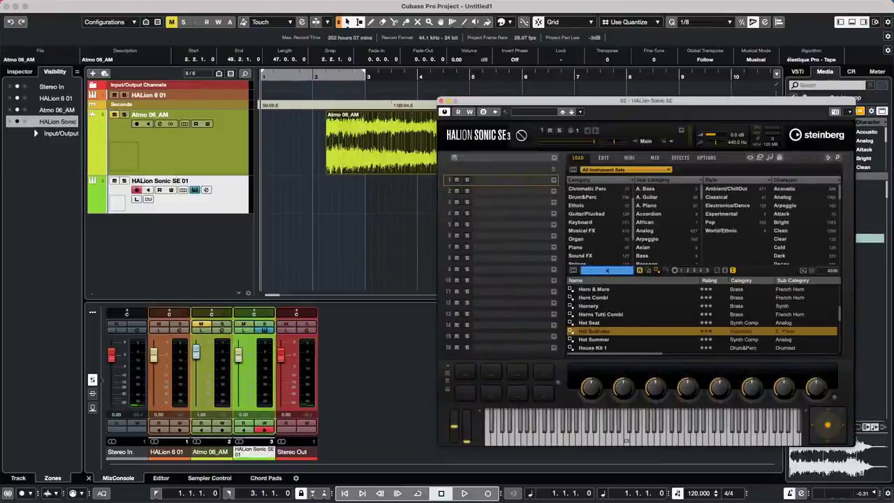
{"action": "type", "text": "silk ro"}
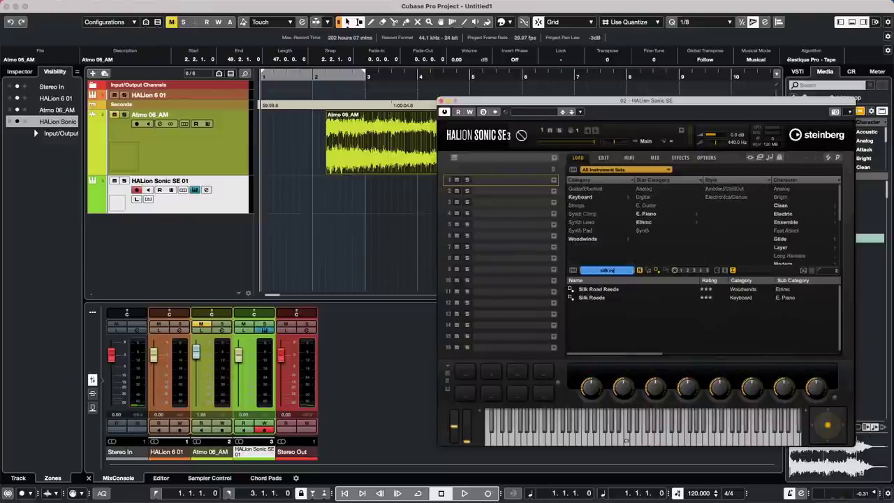
{"action": "type", "text": "ads"}
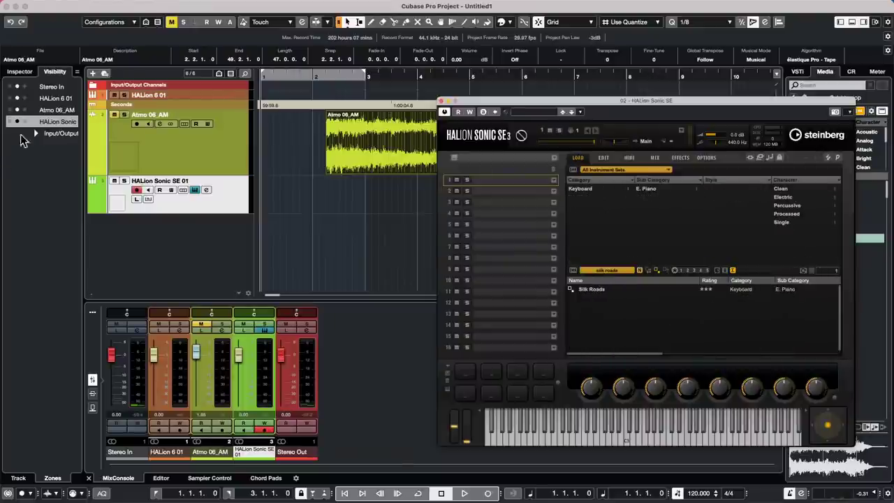
{"action": "double_click", "coordinate": [600, 289]}
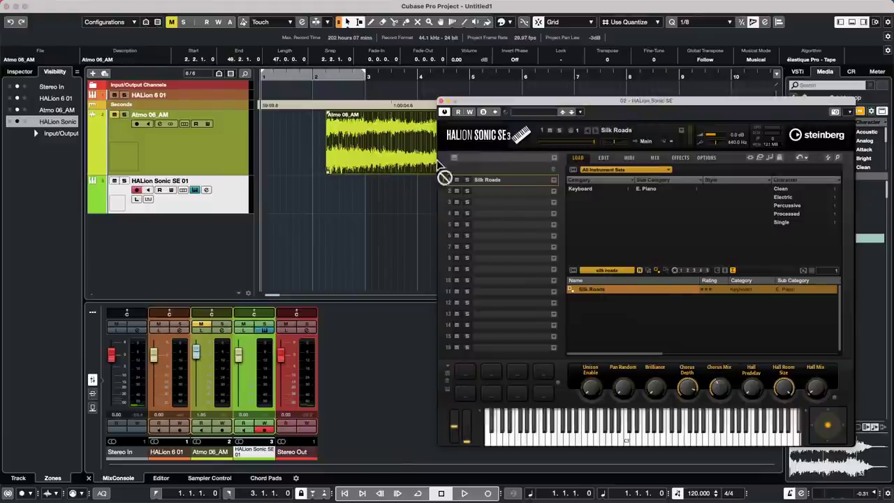
Move the Atmo 06_AM event to 3.2.1.0, close HALion Sonic SE and record-arm its track.
{"action": "left_click_drag", "start_coordinate": [378, 152], "coordinate": [431, 153]}
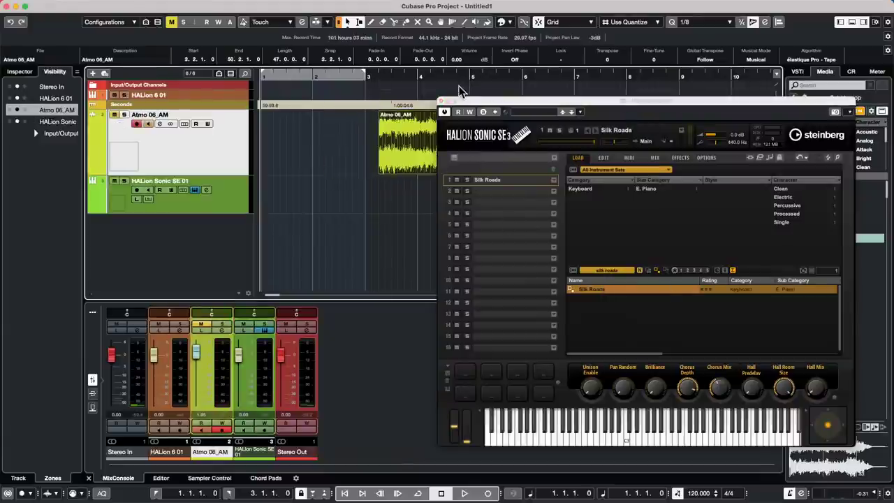
{"action": "left_click", "coordinate": [443, 102]}
{"action": "left_click", "coordinate": [236, 208]}
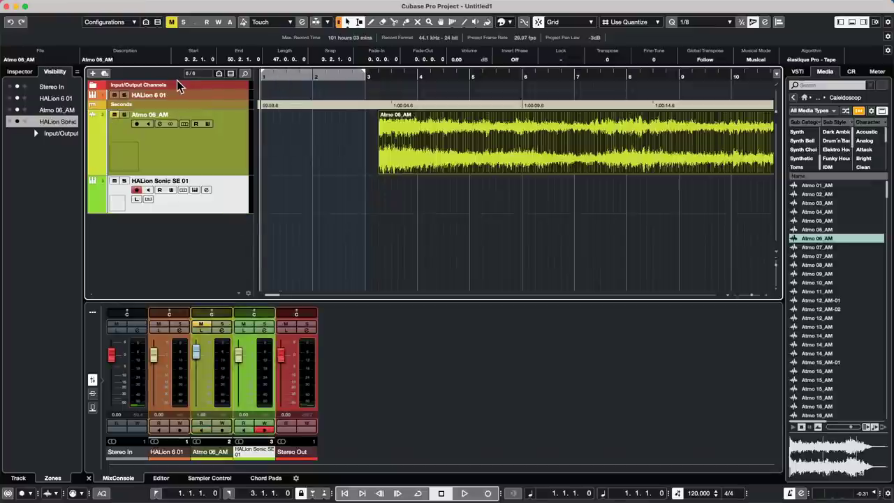
Record a quick test take on the HALion track, delete it and return to bar 1.
{"action": "left_click", "coordinate": [464, 493]}
{"action": "left_click", "coordinate": [487, 493]}
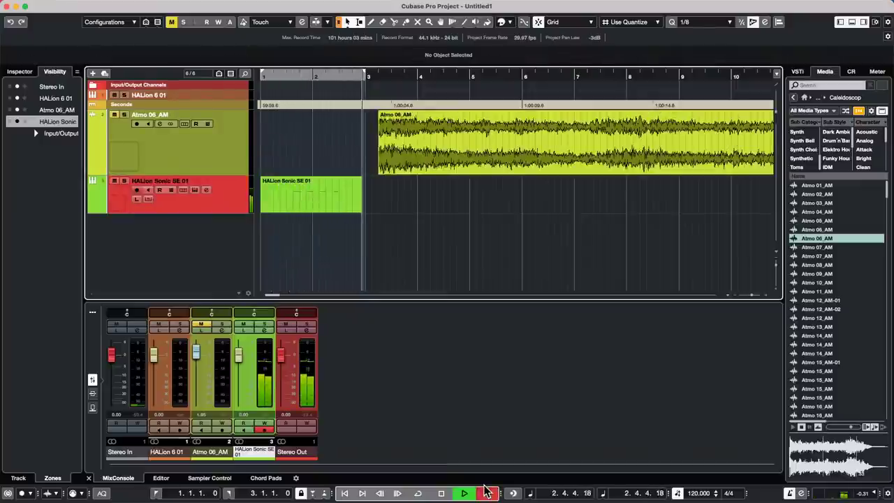
{"action": "key", "text": "space"}
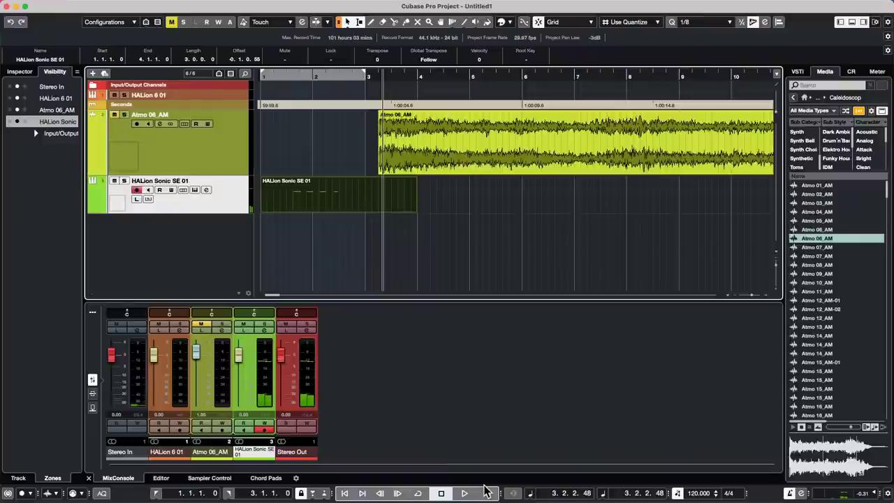
{"action": "key", "text": "Delete"}
{"action": "key", "text": "Home"}
Enable Cycle over bars 1–3 and loop-record takes through Take6.
{"action": "key", "text": "KP_Divide"}
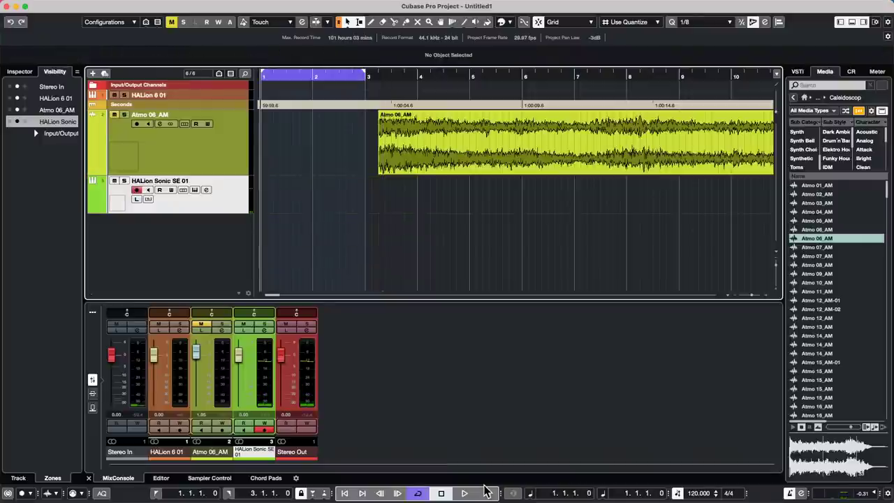
{"action": "left_click", "coordinate": [487, 492]}
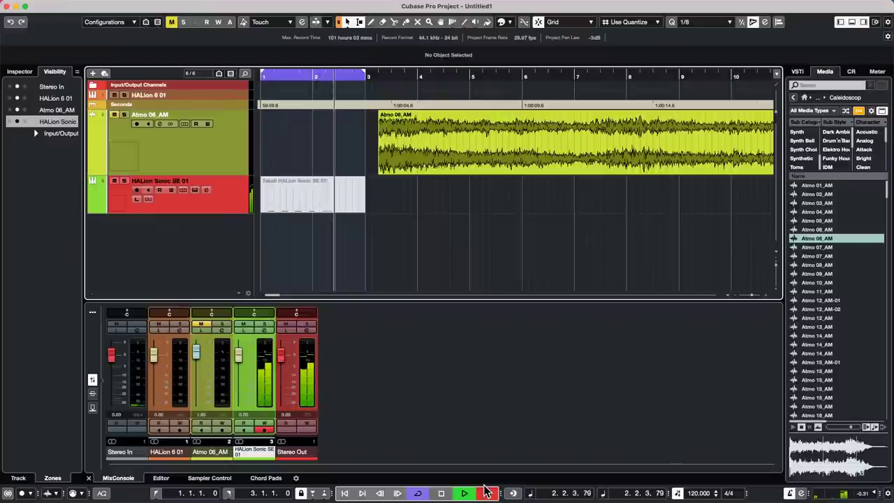
{"action": "left_click", "coordinate": [487, 493]}
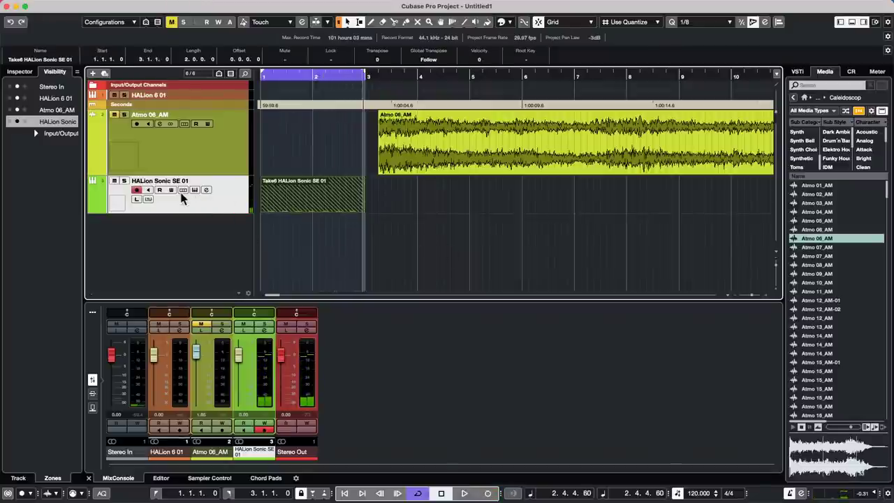
{"action": "left_click", "coordinate": [76, 493]}
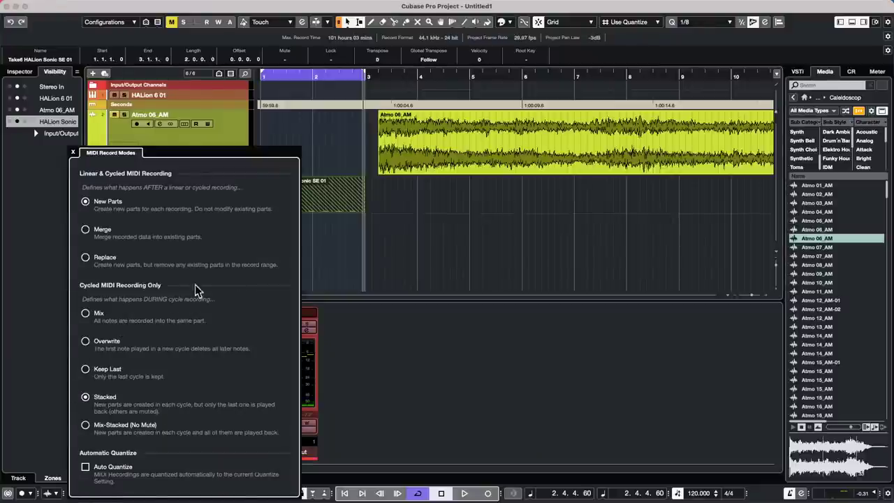
{"action": "left_click", "coordinate": [427, 243]}
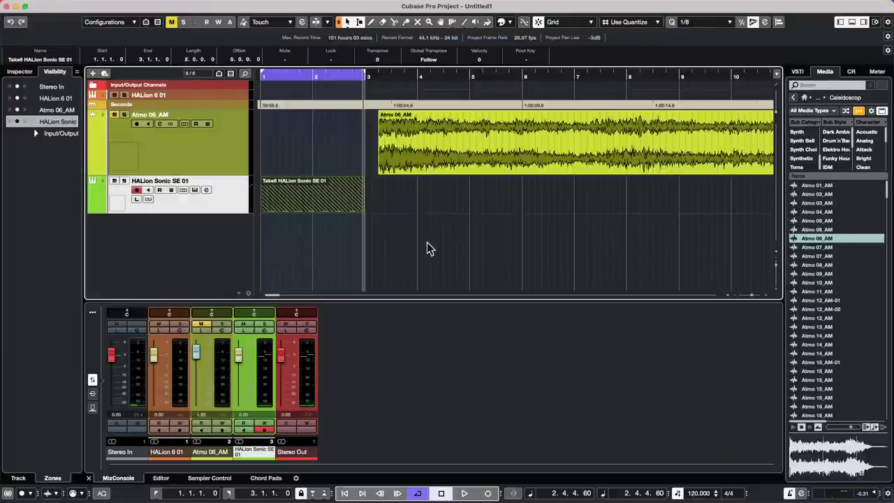
{"action": "left_click", "coordinate": [185, 190]}
{"action": "scroll", "coordinate": [430, 234], "scroll_direction": "down", "scroll_amount": 4}
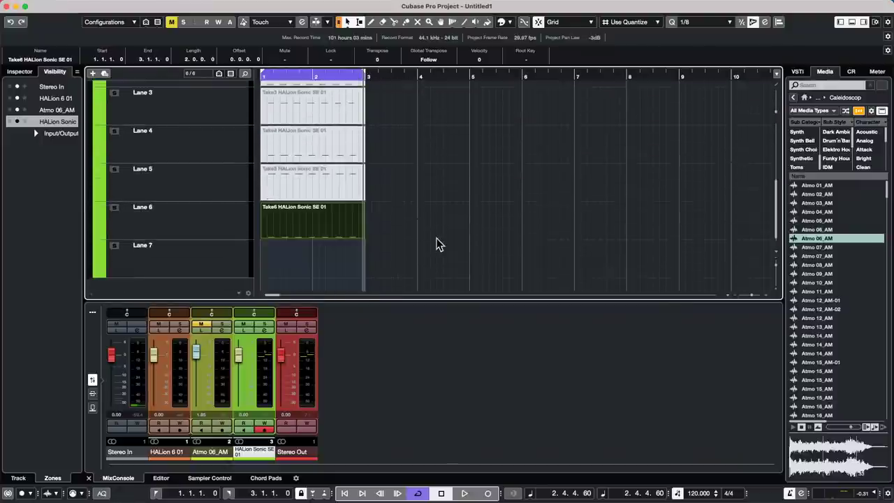
{"action": "scroll", "coordinate": [438, 245], "scroll_direction": "up", "scroll_amount": 4}
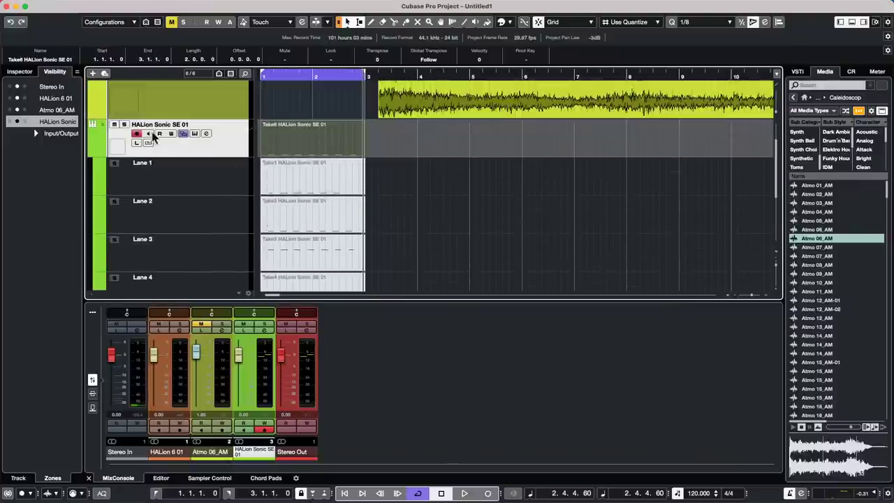
{"action": "left_click", "coordinate": [181, 133]}
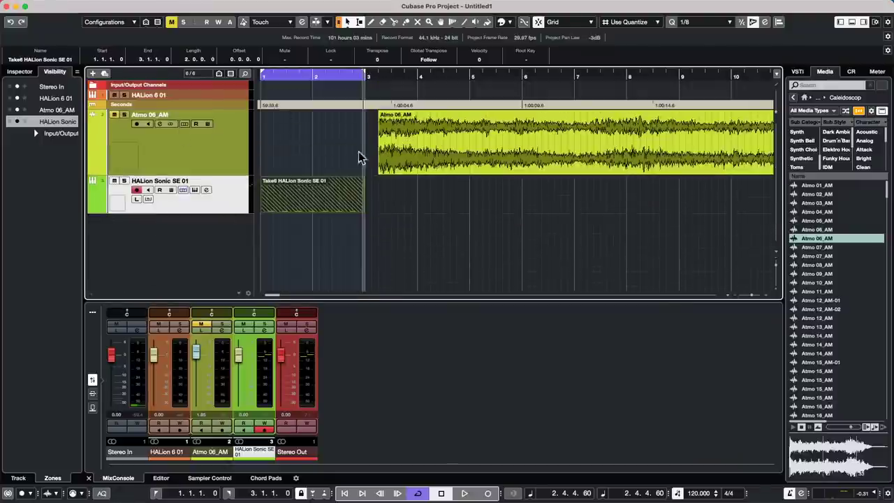
Audition Take3, Take4 and Take6 during playback, then settle on Take1 as the active take.
{"action": "left_click", "coordinate": [313, 211]}
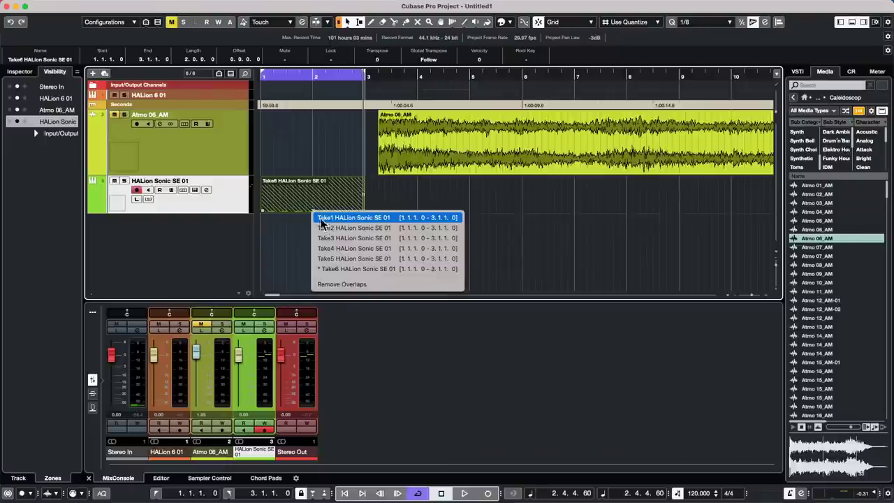
{"action": "left_click", "coordinate": [284, 224]}
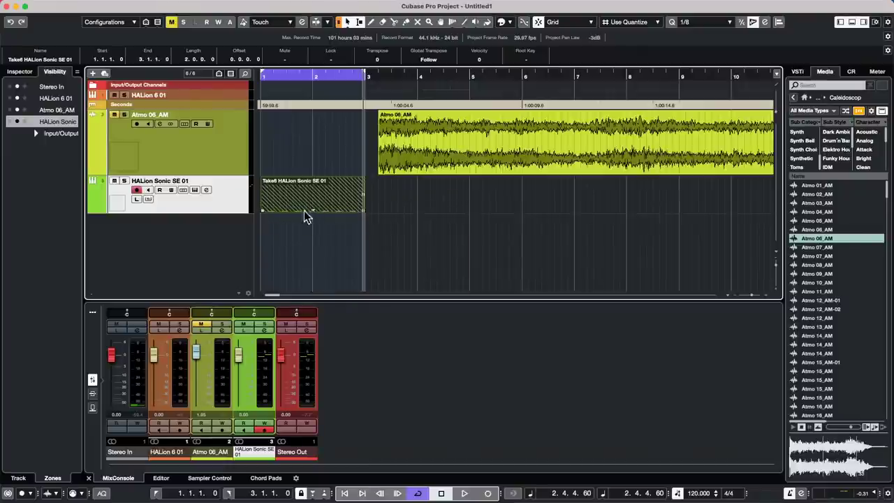
{"action": "left_click", "coordinate": [314, 211]}
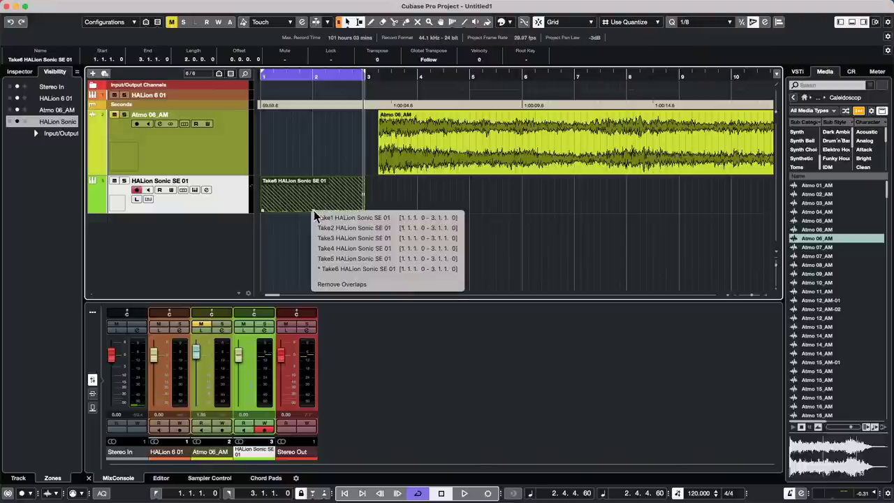
{"action": "left_click", "coordinate": [350, 238]}
{"action": "key", "text": "space"}
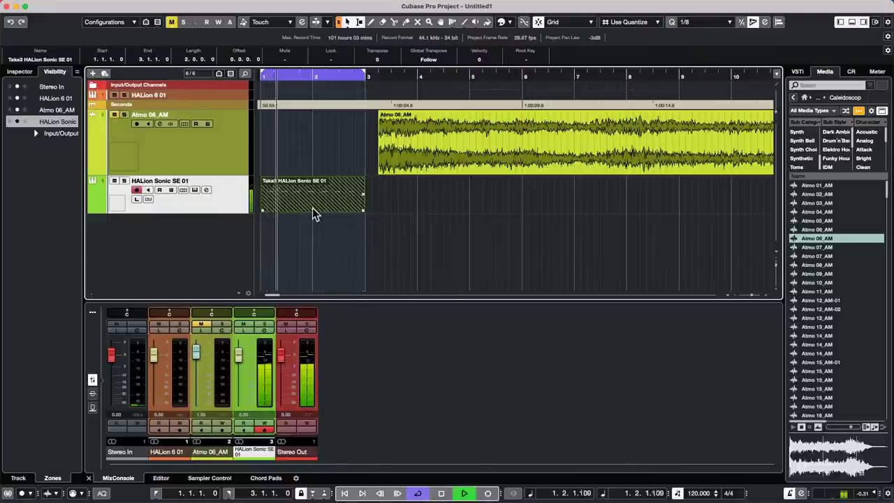
{"action": "left_click", "coordinate": [313, 210]}
{"action": "left_click", "coordinate": [381, 252]}
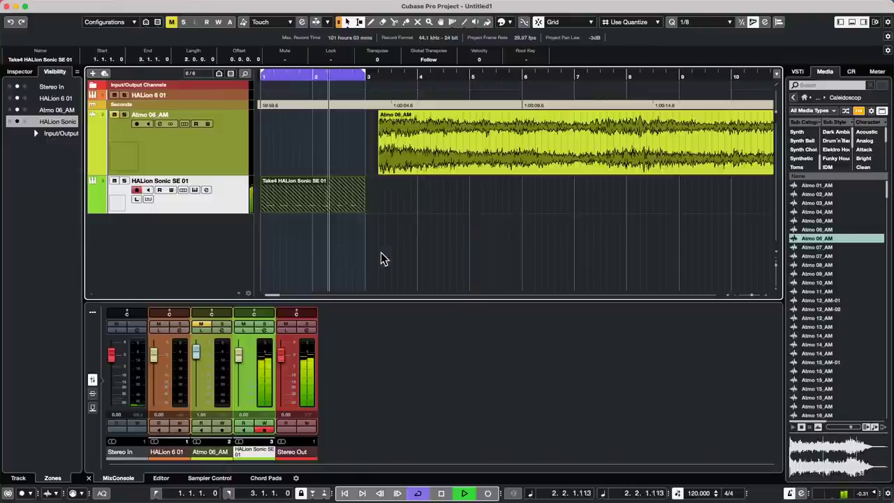
{"action": "left_click", "coordinate": [314, 211]}
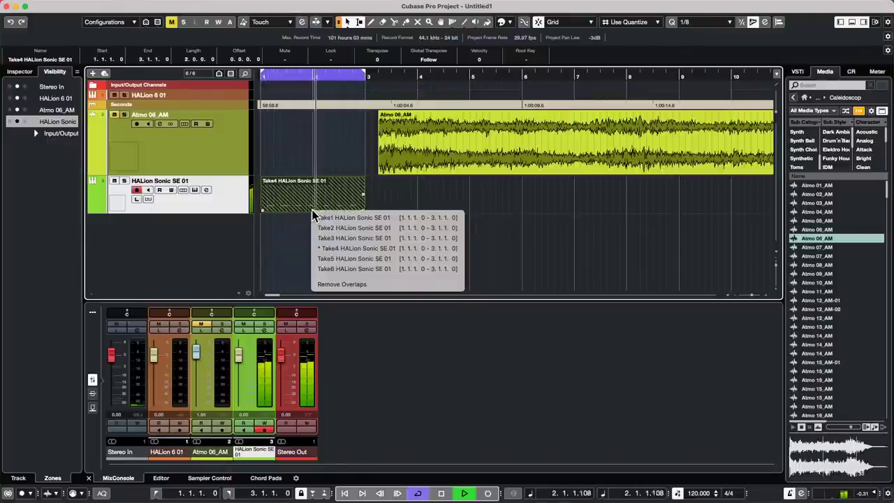
{"action": "left_click", "coordinate": [351, 272]}
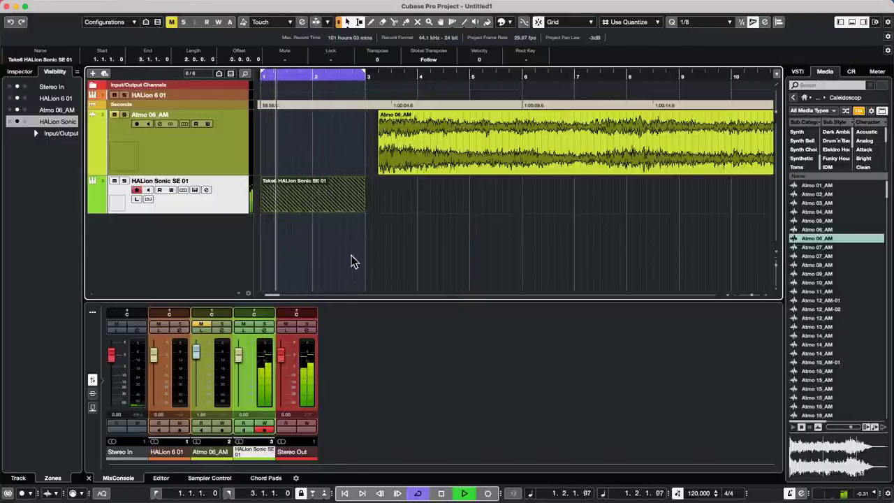
{"action": "left_click", "coordinate": [313, 211]}
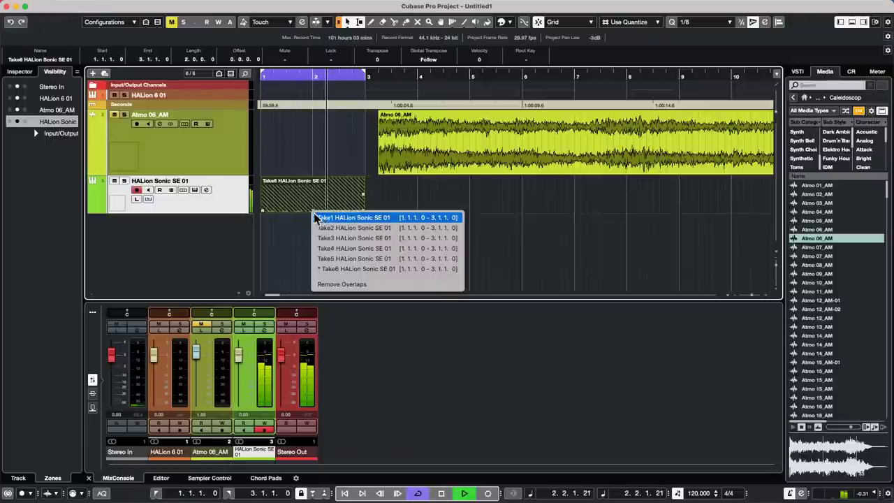
{"action": "left_click", "coordinate": [320, 218]}
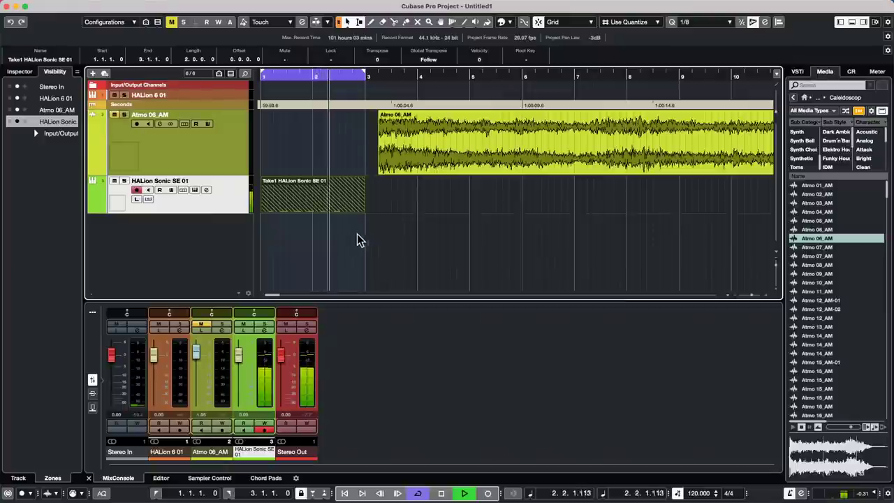
Check the take lanes, then glue the take into a regular MIDI part.
{"action": "left_click", "coordinate": [183, 190]}
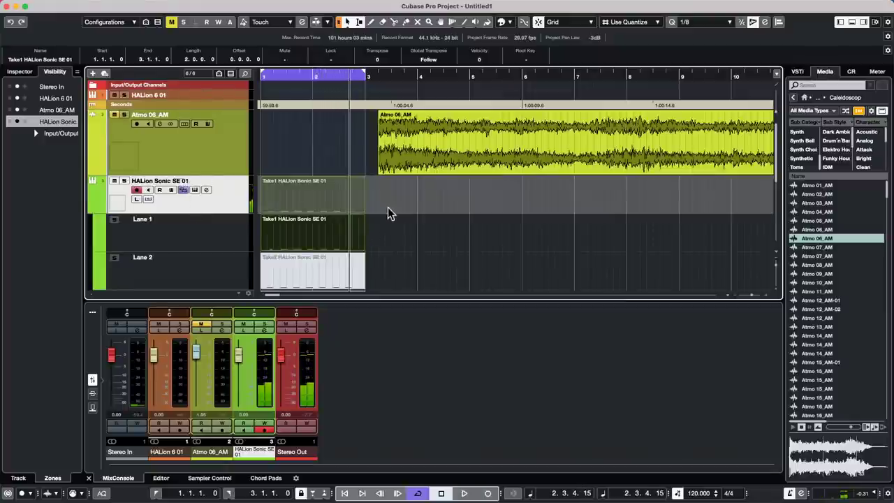
{"action": "scroll", "coordinate": [454, 237], "scroll_direction": "down", "scroll_amount": 3}
{"action": "scroll", "coordinate": [454, 238], "scroll_direction": "up", "scroll_amount": 5}
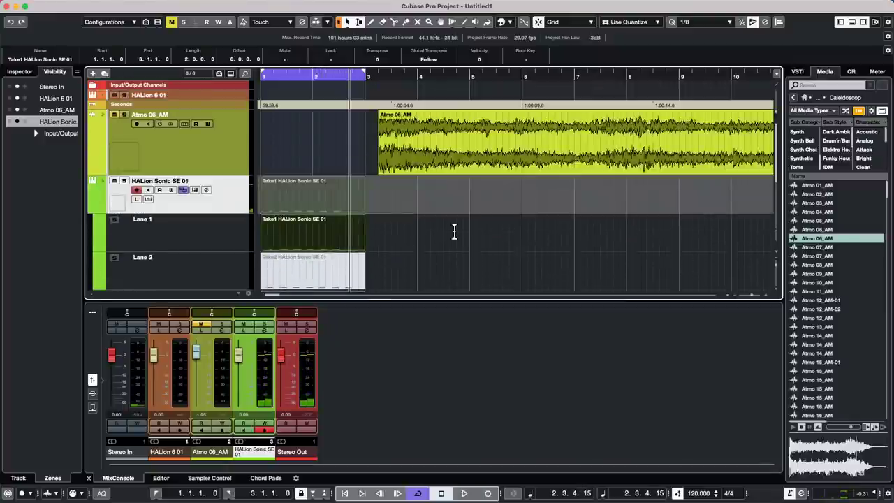
{"action": "left_click", "coordinate": [181, 189]}
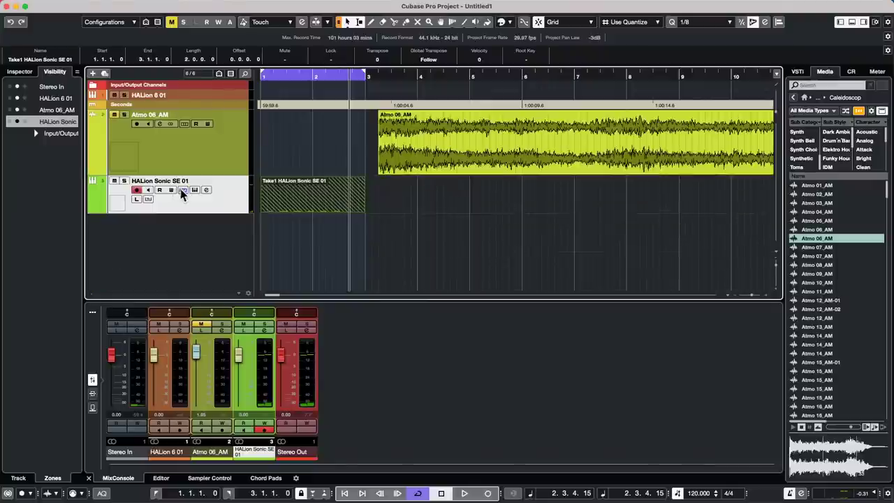
{"action": "right_click", "coordinate": [305, 193]}
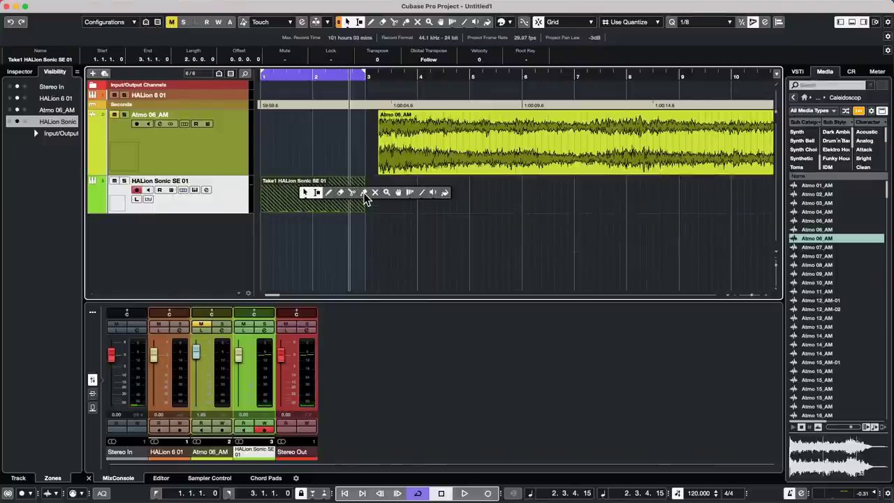
{"action": "left_click", "coordinate": [363, 192]}
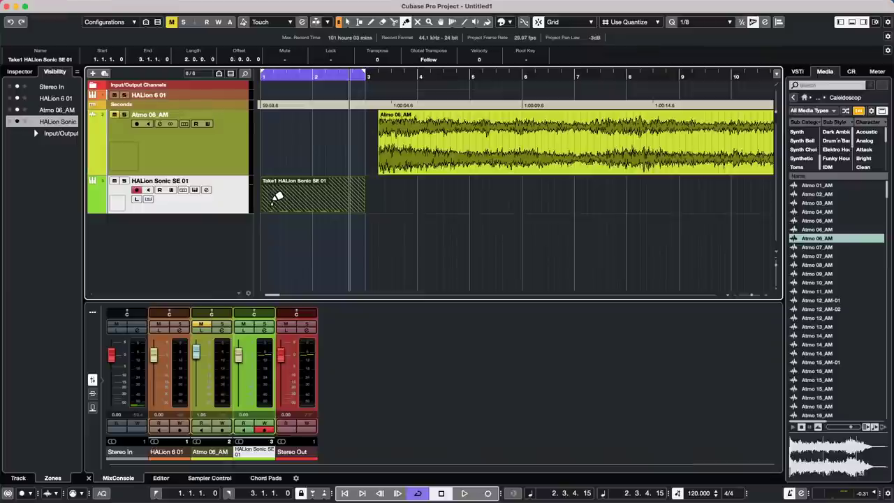
{"action": "left_click", "coordinate": [274, 193]}
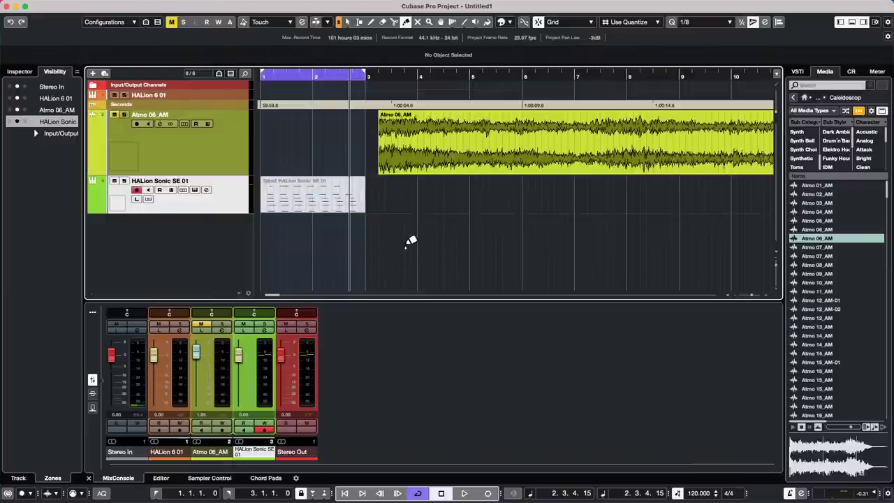
Play the project back from bar 1 and pick the Mute tool from the toolbox.
{"action": "left_click_drag", "start_coordinate": [287, 79], "coordinate": [224, 71]}
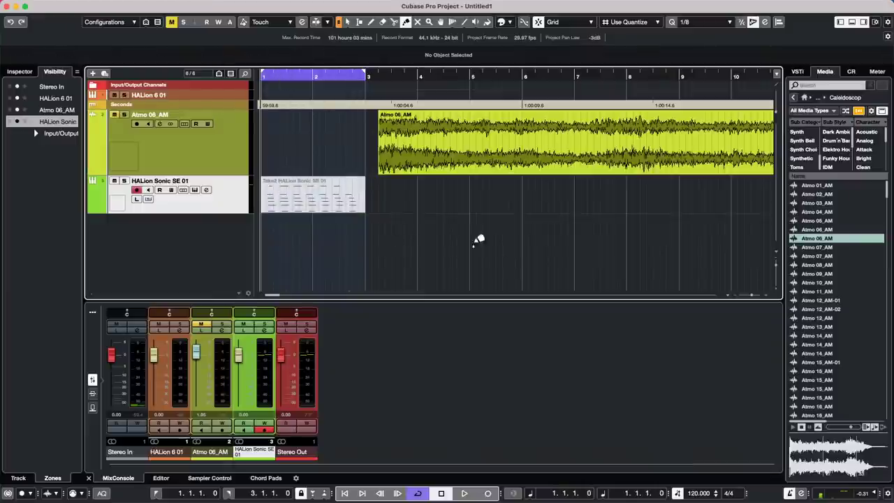
{"action": "key", "text": "space"}
{"action": "right_click", "coordinate": [304, 217]}
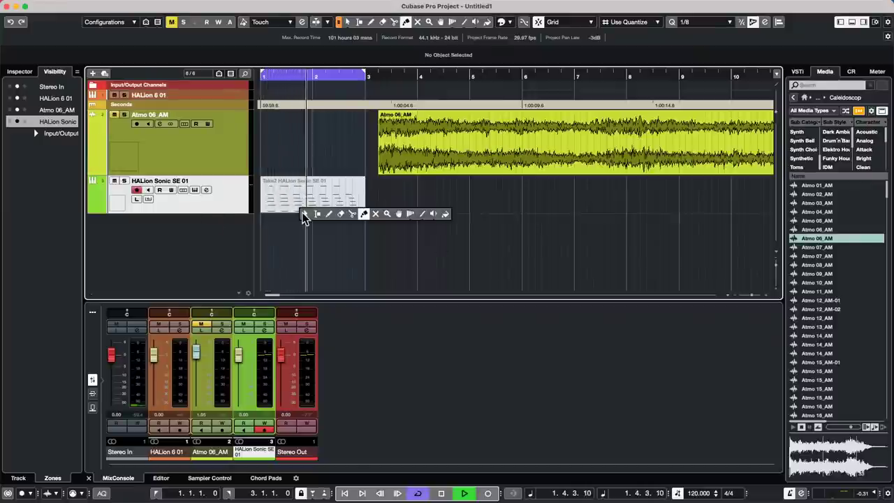
{"action": "left_click", "coordinate": [375, 215]}
{"action": "left_click", "coordinate": [285, 195]}
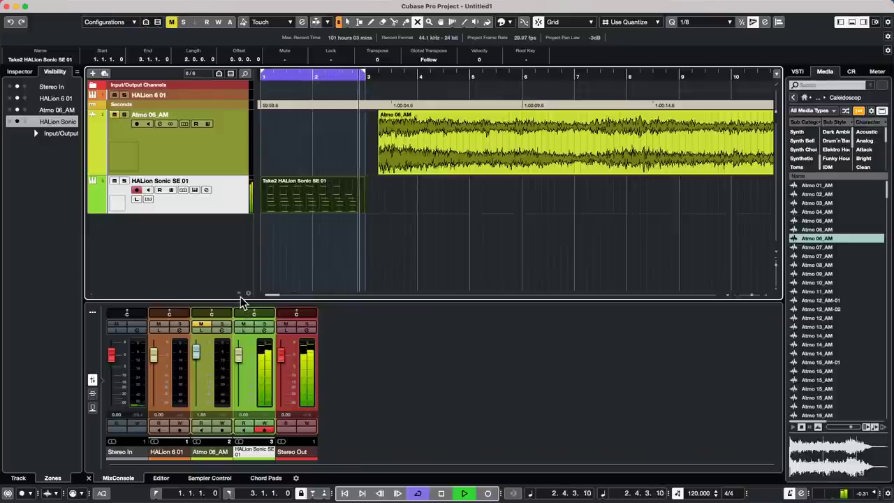
Stop playback, mute the Take2 HALion Sonic SE 01 event, then undo the mute.
{"action": "key", "text": "space"}
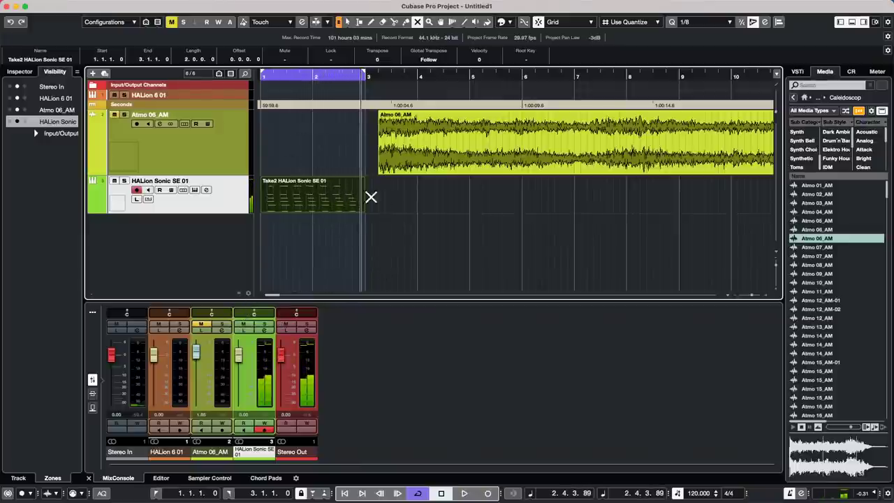
{"action": "left_click", "coordinate": [319, 218]}
{"action": "key", "text": "ctrl+z"}
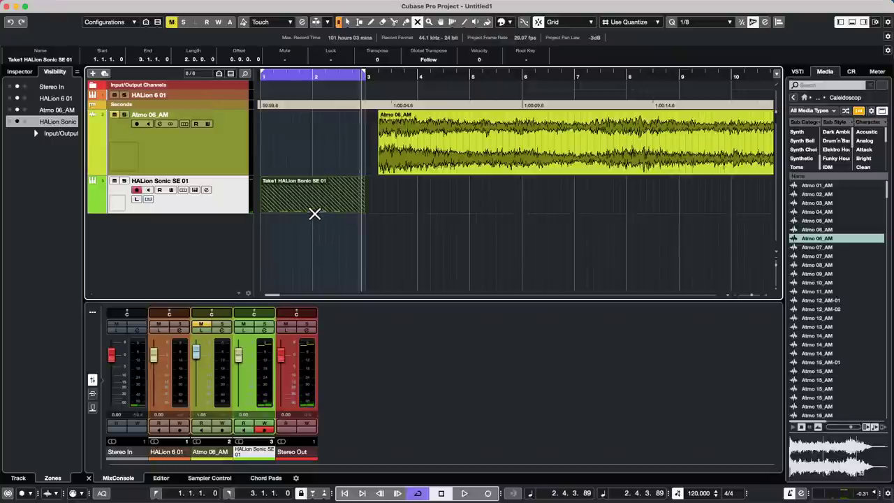
{"action": "key", "text": "1"}
Switch the HALion Sonic SE 01 event to Take4, then Take5, and show recent projects.
{"action": "left_click", "coordinate": [316, 216]}
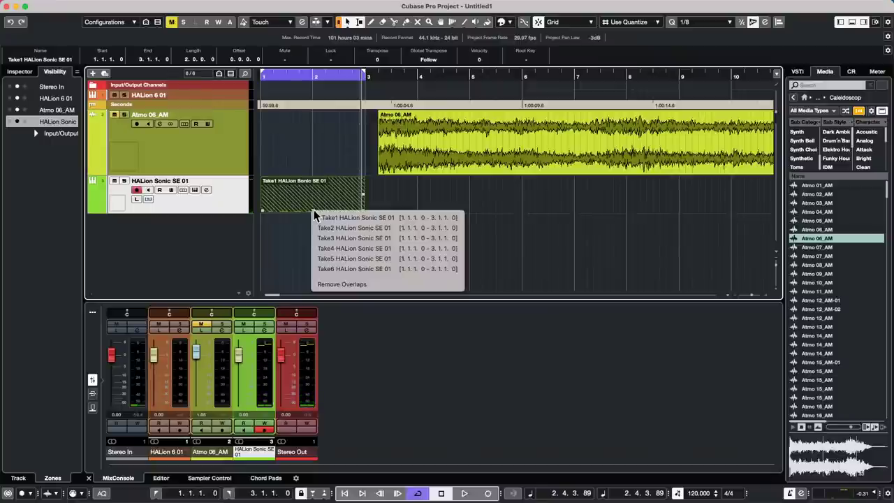
{"action": "left_click", "coordinate": [369, 248]}
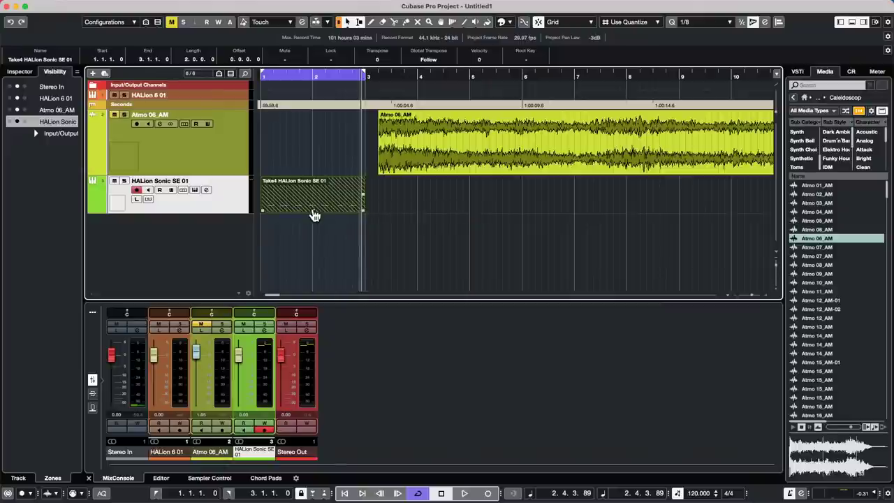
{"action": "left_click", "coordinate": [315, 215]}
{"action": "left_click", "coordinate": [314, 214]}
{"action": "left_click", "coordinate": [314, 214]}
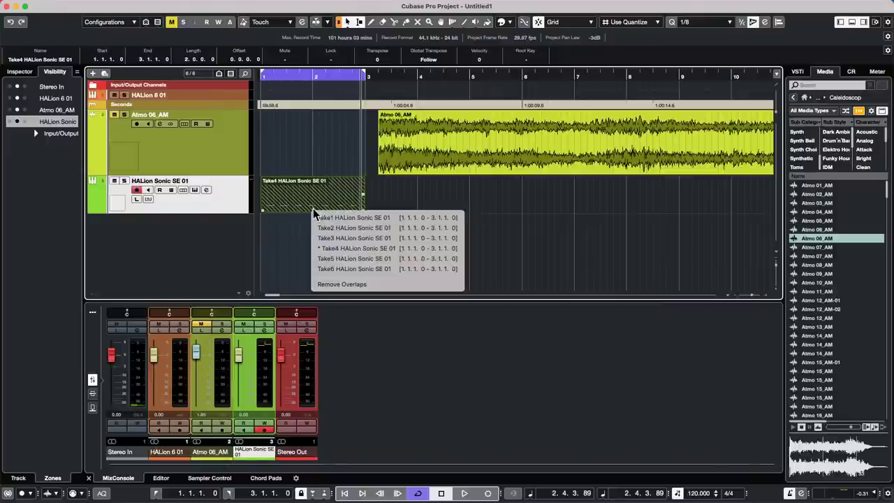
{"action": "left_click", "coordinate": [345, 259]}
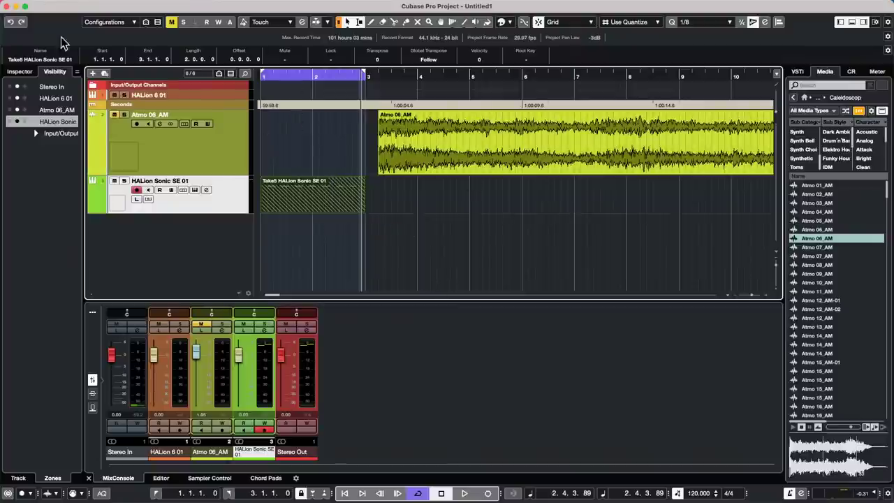
{"action": "left_click", "coordinate": [63, 6]}
{"action": "mouse_move", "coordinate": [84, 203]}
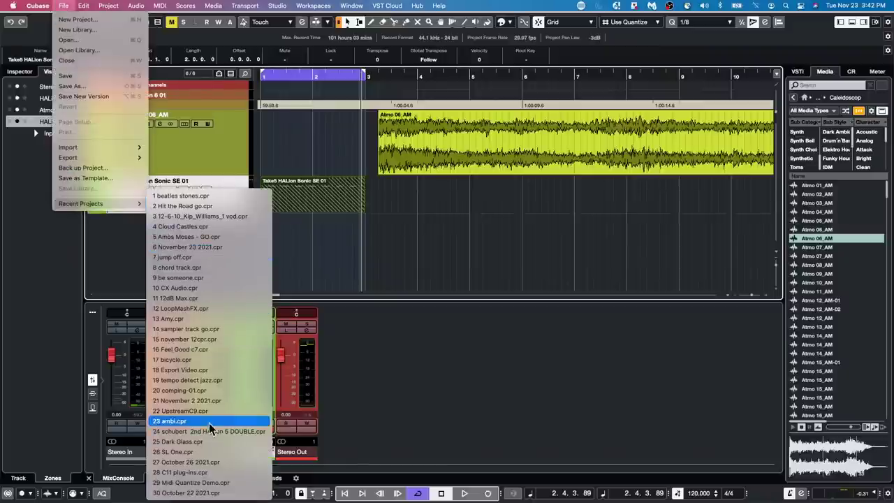
Open 'be someone.cpr' from recent projects, activate it, and select The Grand event.
{"action": "left_click", "coordinate": [211, 278]}
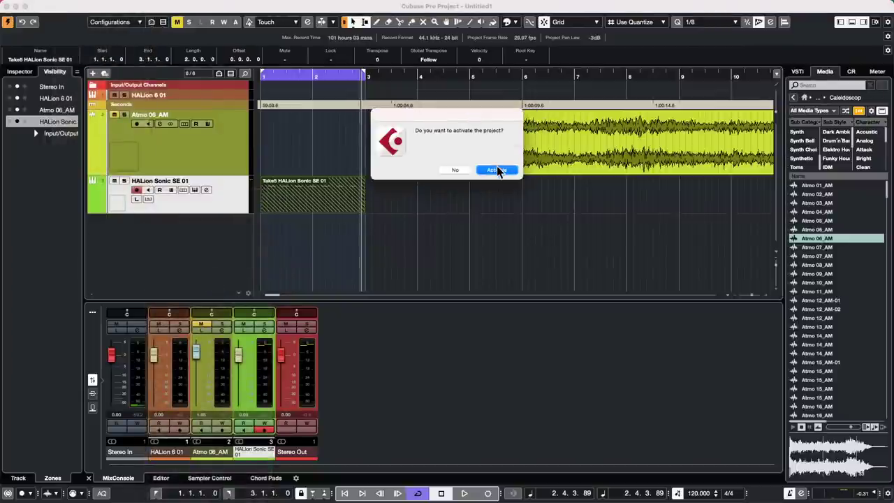
{"action": "left_click", "coordinate": [497, 169]}
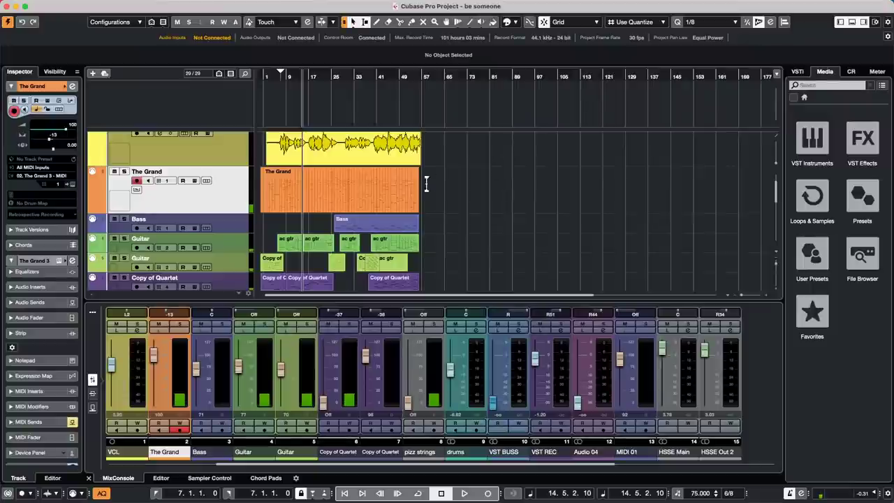
{"action": "scroll", "coordinate": [359, 200], "scroll_direction": "up", "scroll_amount": 2}
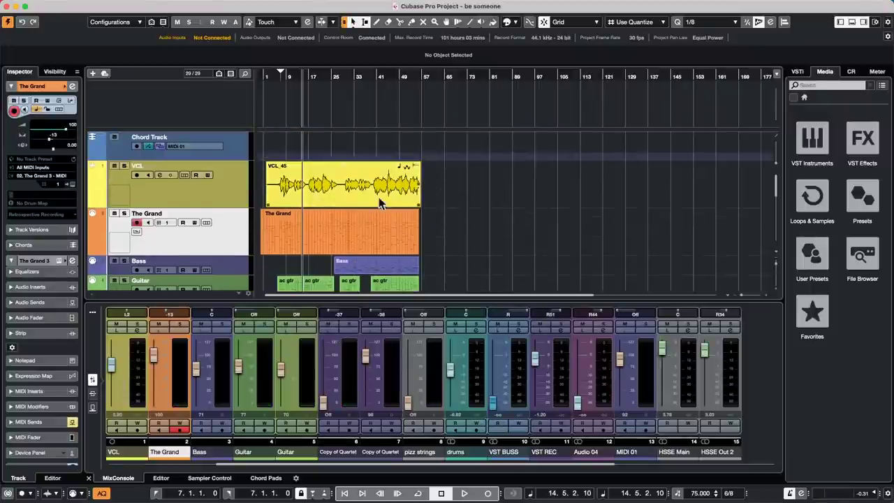
{"action": "left_click", "coordinate": [329, 250]}
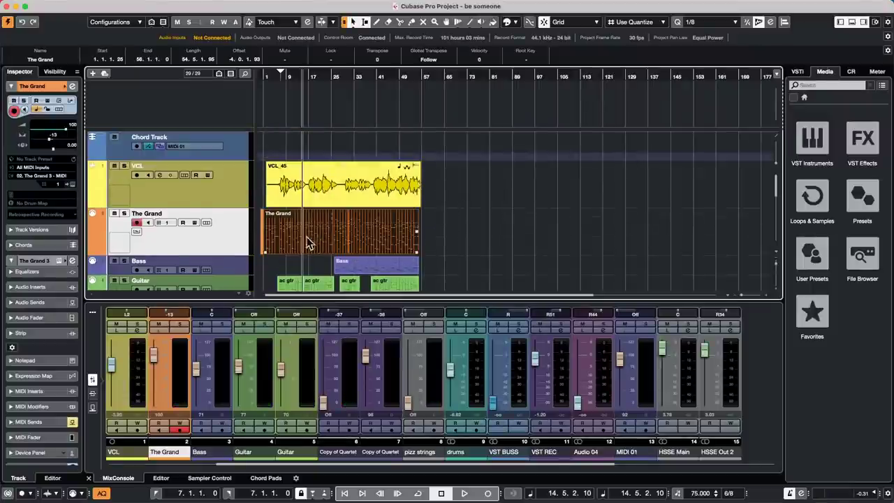
Generate Chord Track symbols from The Grand's MIDI, then open the VCL event in the Sample Editor.
{"action": "left_click", "coordinate": [269, 83]}
{"action": "left_click_drag", "start_coordinate": [269, 84], "coordinate": [269, 100]}
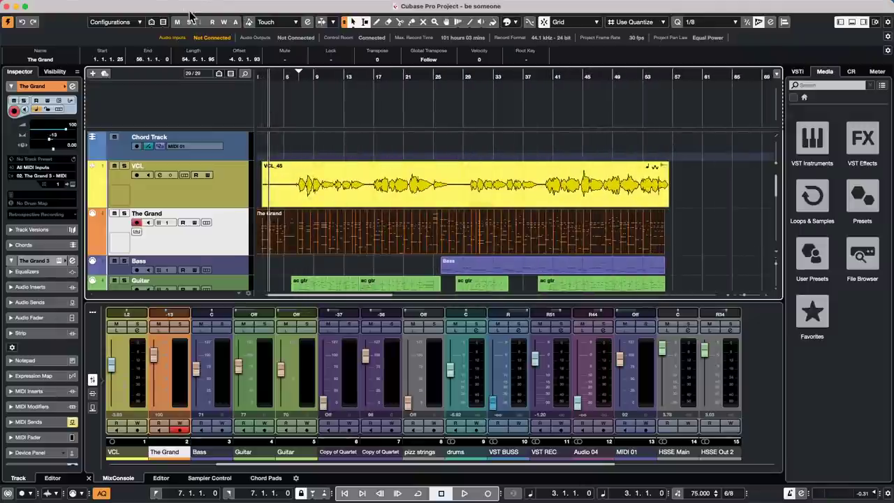
{"action": "left_click", "coordinate": [83, 5]}
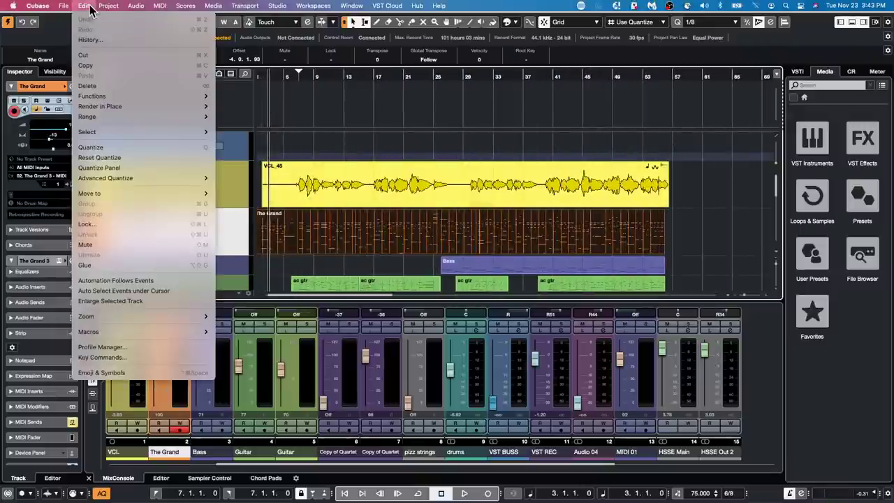
{"action": "mouse_move", "coordinate": [108, 5]}
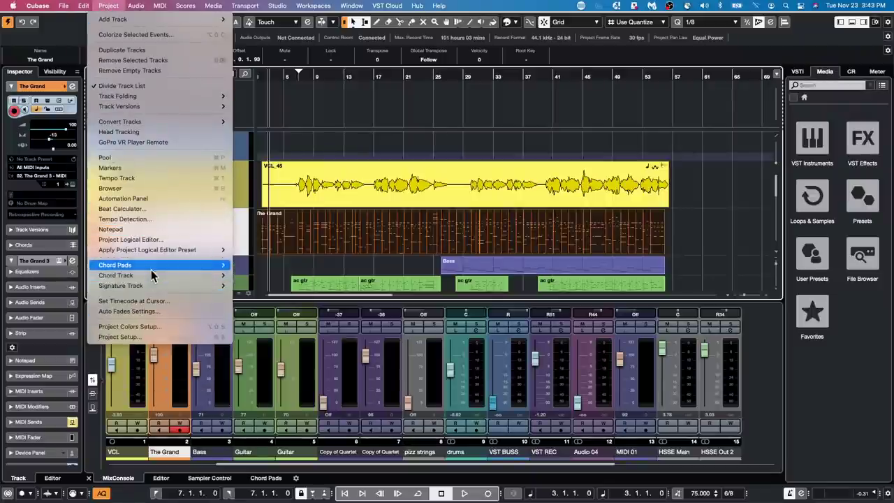
{"action": "mouse_move", "coordinate": [150, 277]}
{"action": "left_click", "coordinate": [271, 275]}
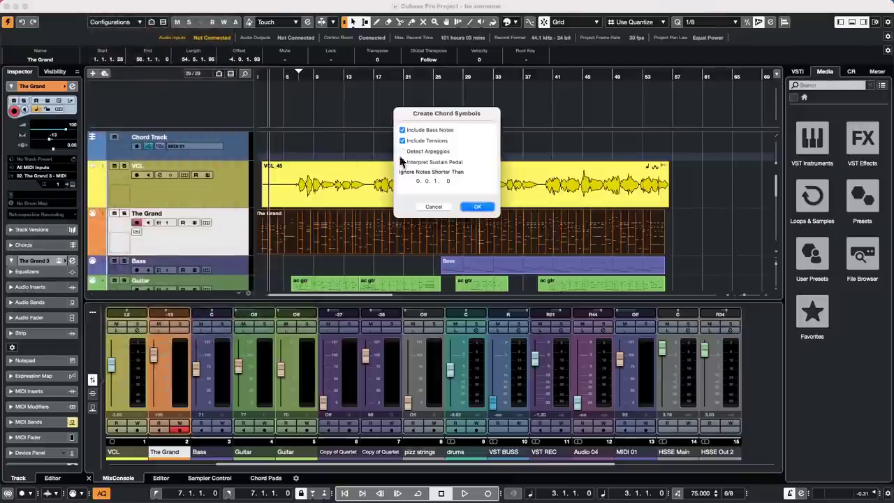
{"action": "left_click", "coordinate": [480, 206]}
{"action": "double_click", "coordinate": [386, 195]}
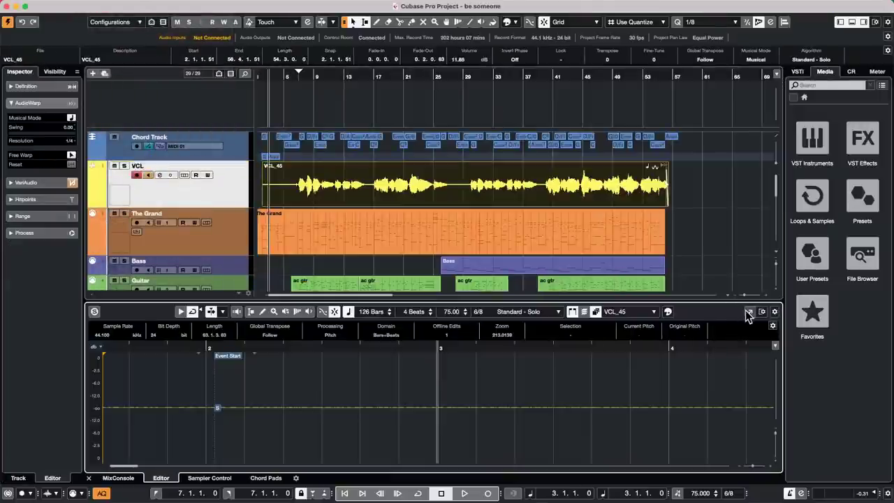
Open the VCL_45 Sample Editor in its own window with VariAudio segments coloured by Chord Track.
{"action": "left_click", "coordinate": [748, 315]}
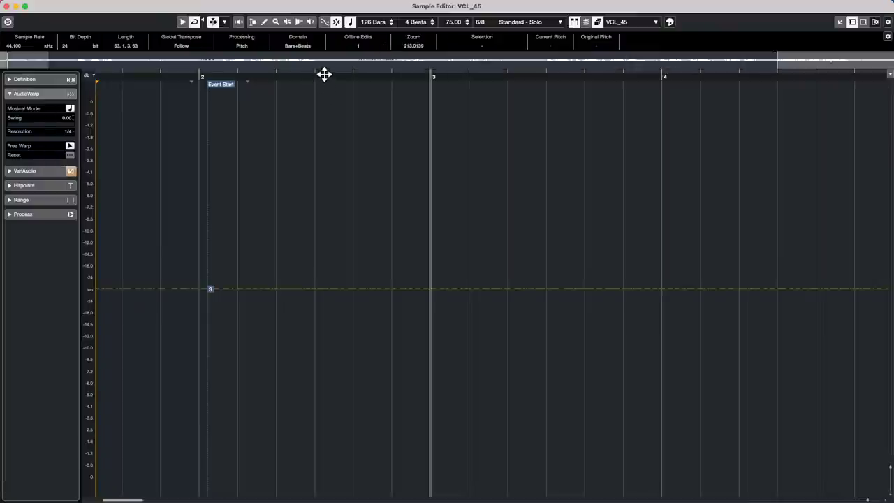
{"action": "left_click_drag", "start_coordinate": [323, 74], "coordinate": [294, 54]}
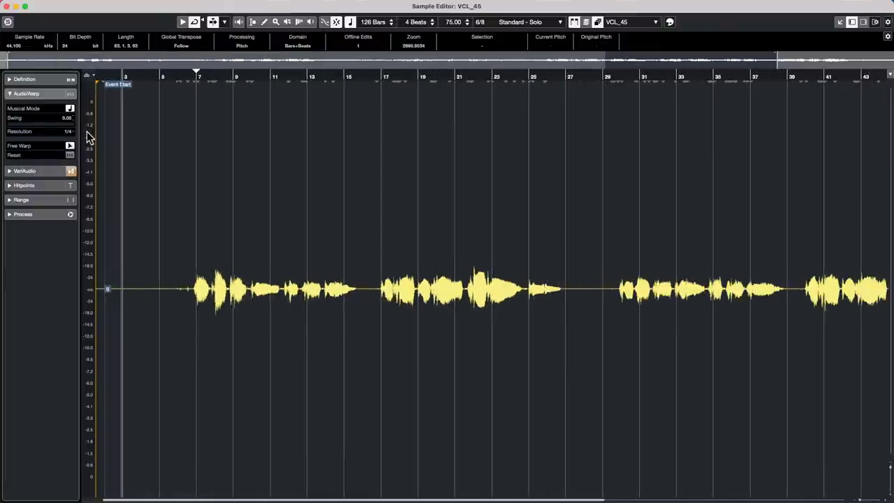
{"action": "left_click", "coordinate": [39, 175]}
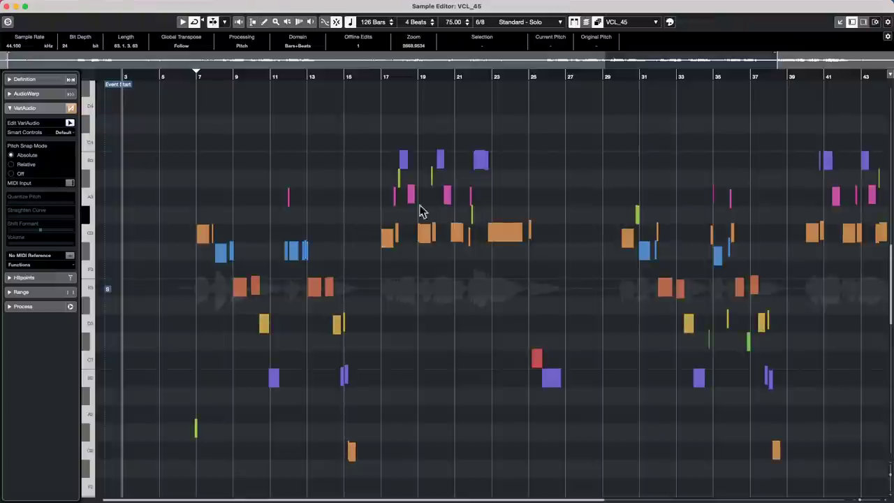
{"action": "left_click", "coordinate": [668, 22]}
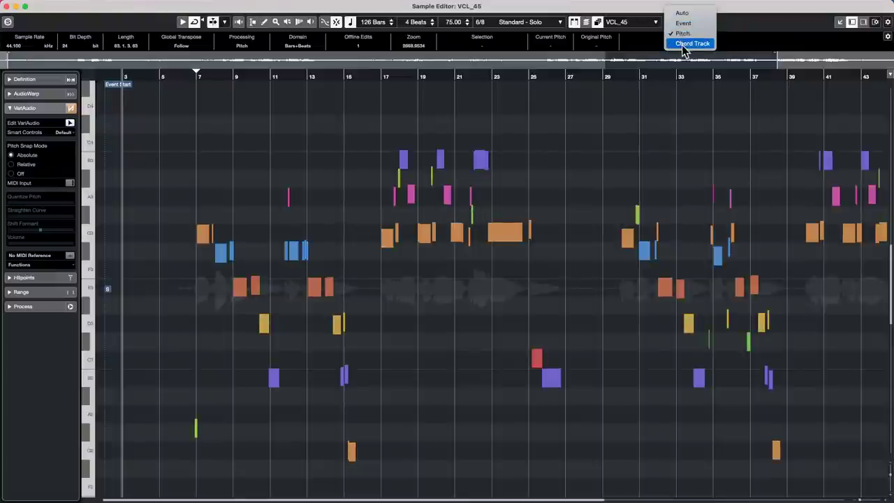
{"action": "left_click", "coordinate": [692, 43]}
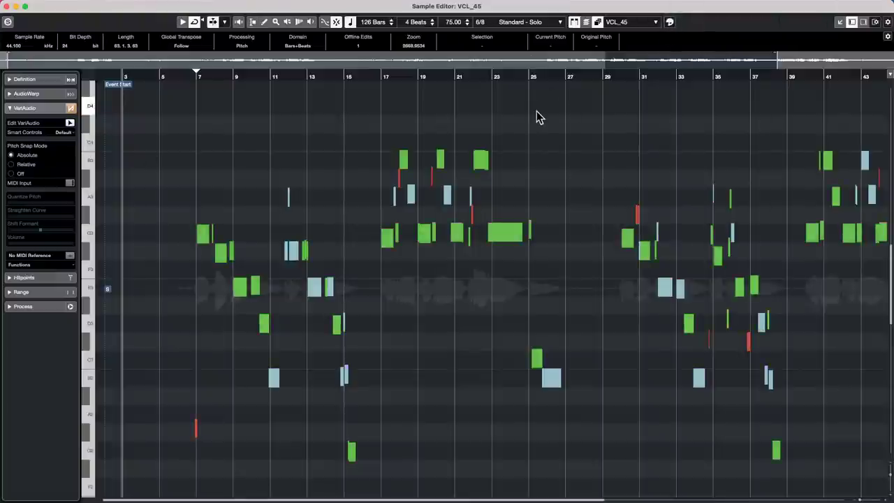
Zoom to bar 7 and drag that note up through G#3 and A3, settling at G3 +0%.
{"action": "left_click", "coordinate": [195, 78]}
{"action": "left_click_drag", "start_coordinate": [195, 80], "coordinate": [195, 111]}
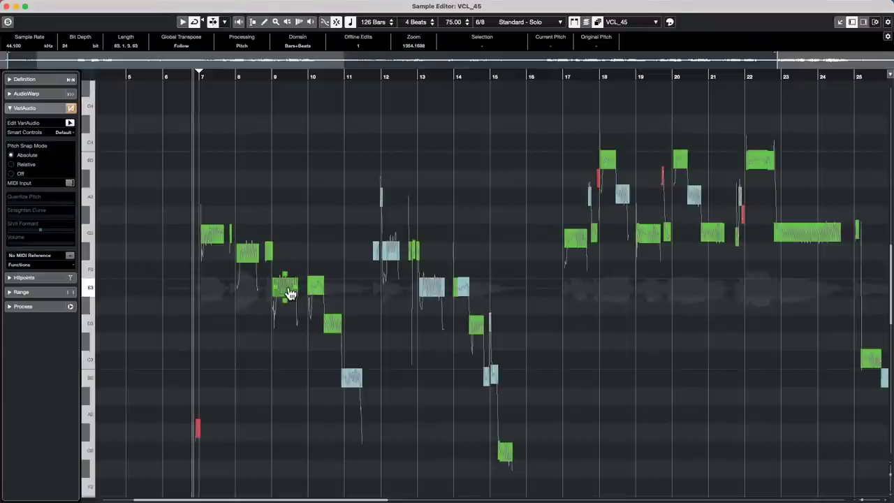
{"action": "left_click", "coordinate": [216, 235]}
{"action": "left_click_drag", "start_coordinate": [216, 235], "coordinate": [220, 221]}
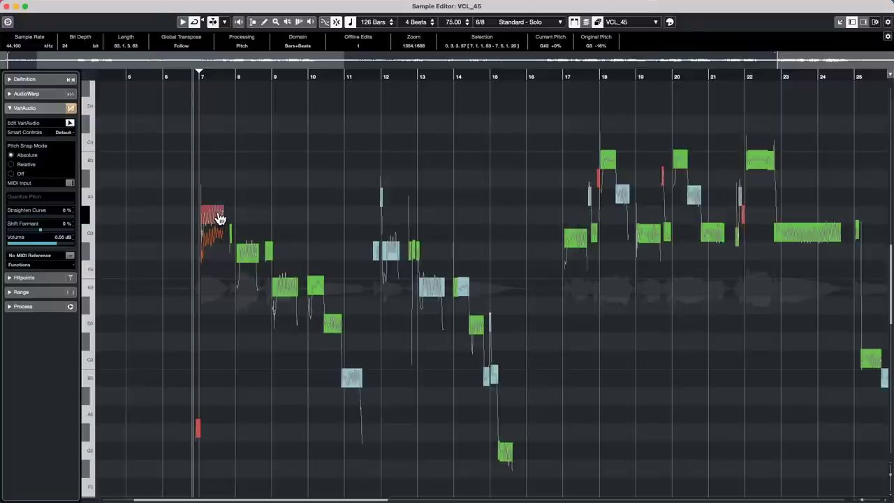
{"action": "left_click_drag", "start_coordinate": [219, 218], "coordinate": [221, 203]}
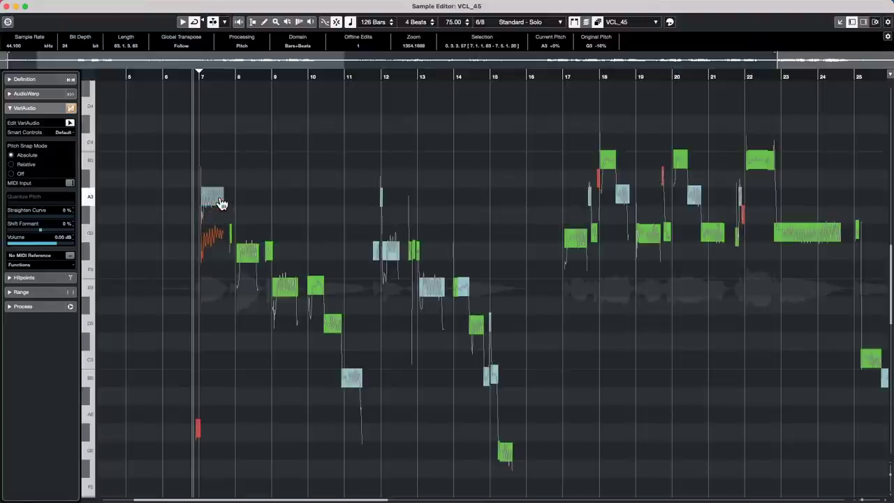
{"action": "left_click_drag", "start_coordinate": [221, 203], "coordinate": [219, 233]}
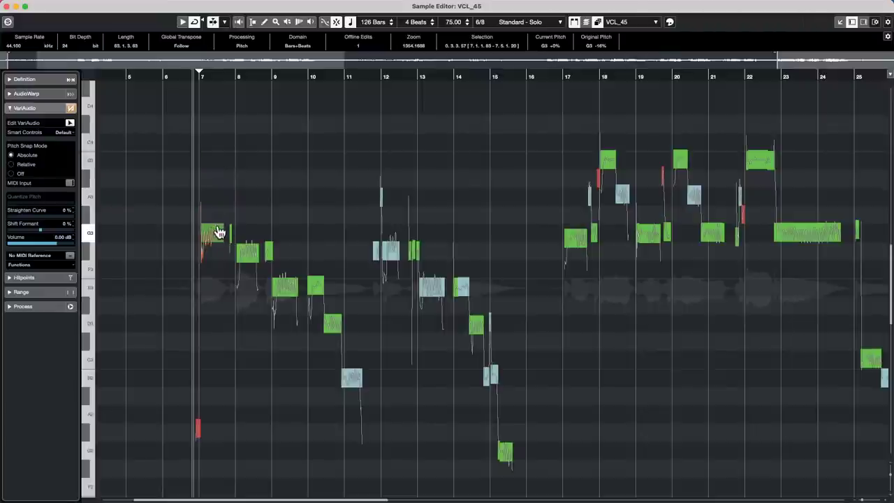
Close the separate VCL_45 Sample Editor window, docking it back in the project.
{"action": "left_click", "coordinate": [6, 6]}
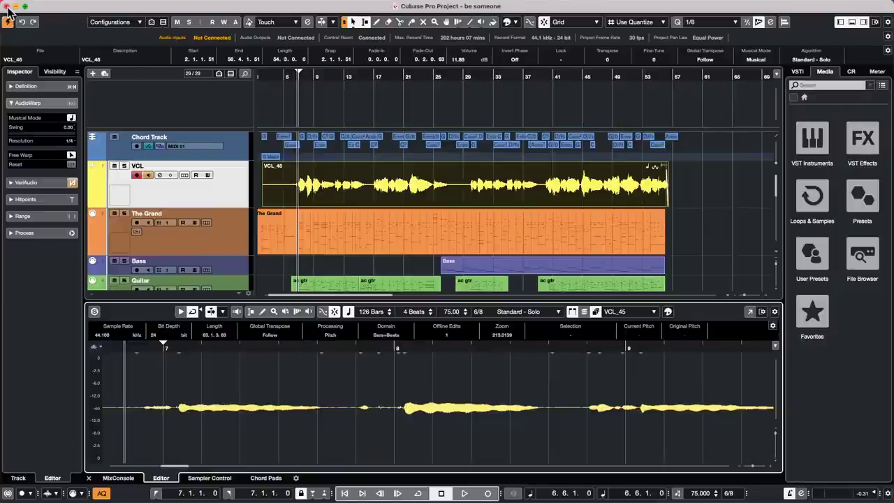
Show the VCL volume automation lane and the Automation Panel's Settings page.
{"action": "left_click", "coordinate": [95, 206]}
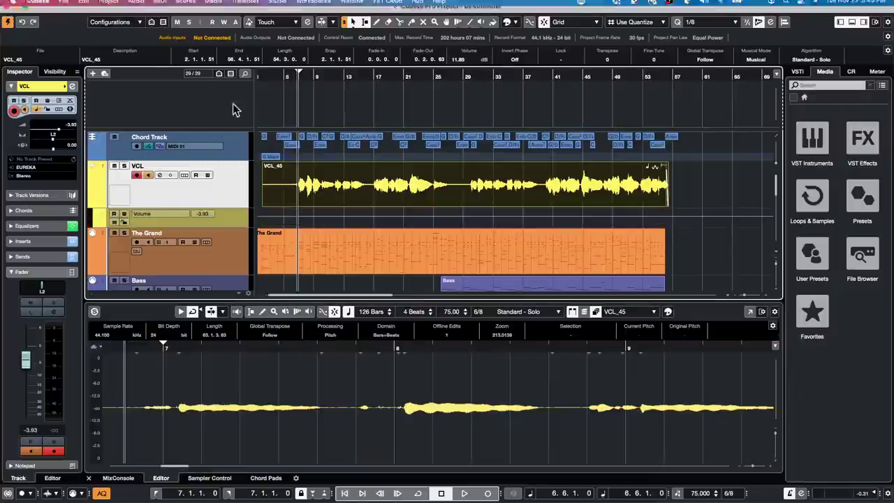
{"action": "left_click", "coordinate": [308, 24]}
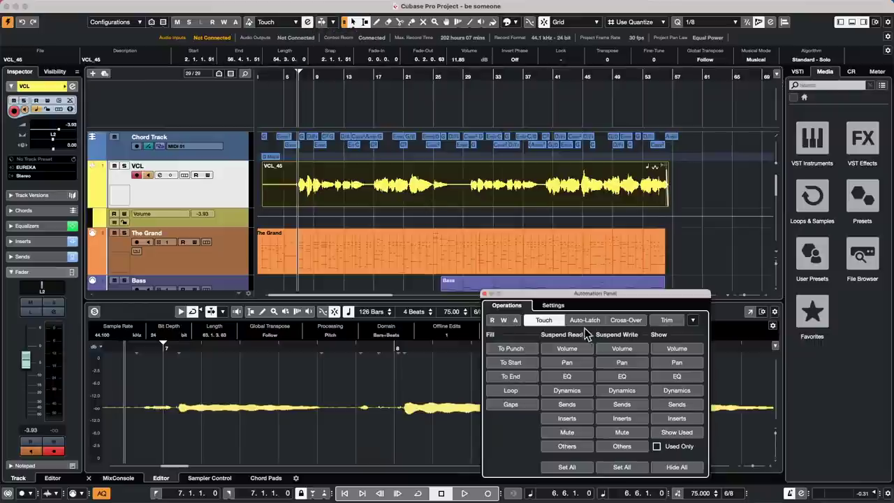
{"action": "left_click", "coordinate": [553, 306]}
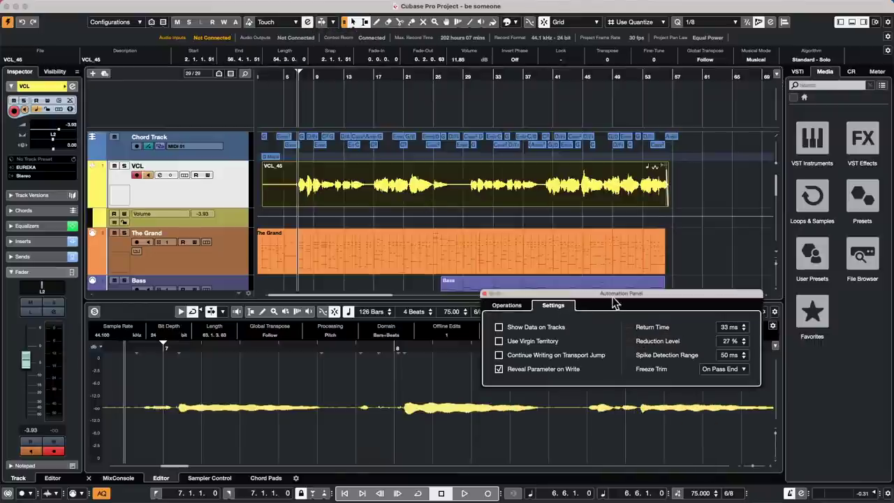
{"action": "left_click_drag", "start_coordinate": [611, 294], "coordinate": [428, 207]}
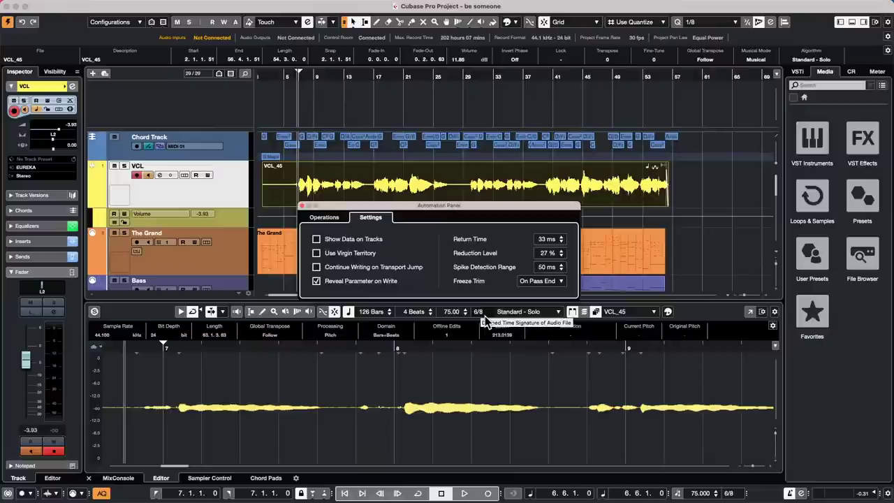
Set the automation Reduction Level to 50 % and make the VCL Volume lane taller.
{"action": "double_click", "coordinate": [548, 253]}
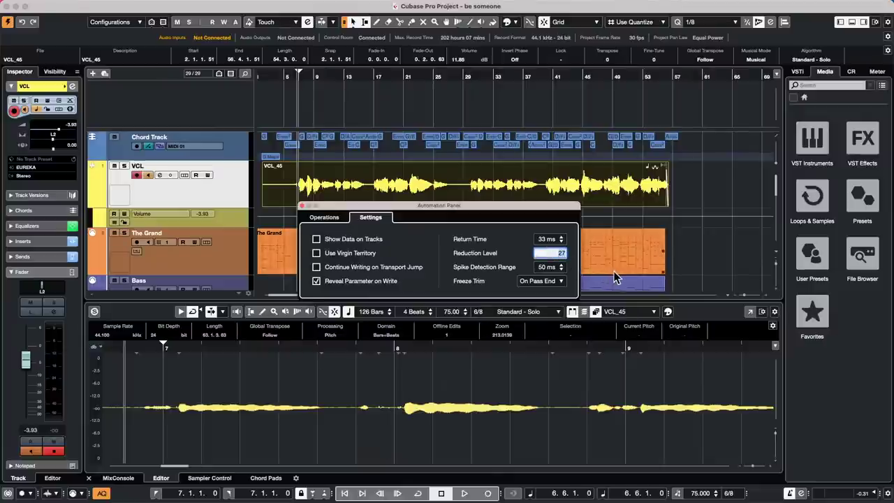
{"action": "type", "text": "50"}
{"action": "key", "text": "Return"}
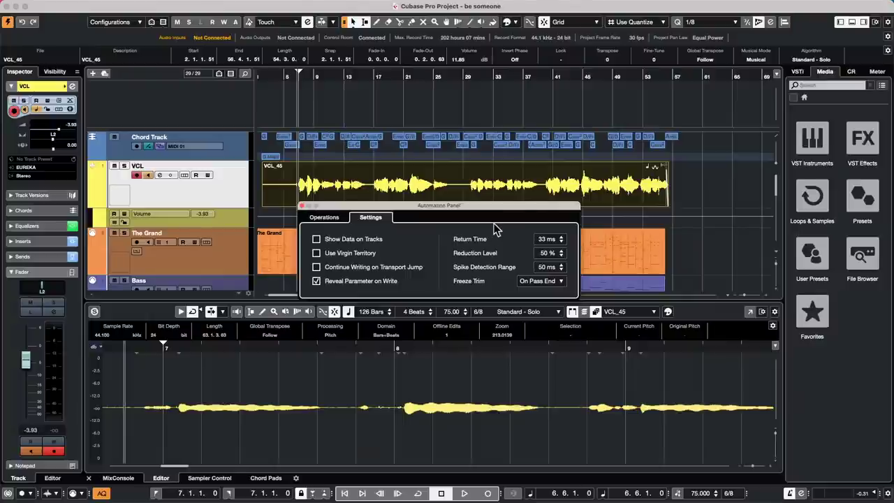
{"action": "left_click_drag", "start_coordinate": [513, 206], "coordinate": [658, 281]}
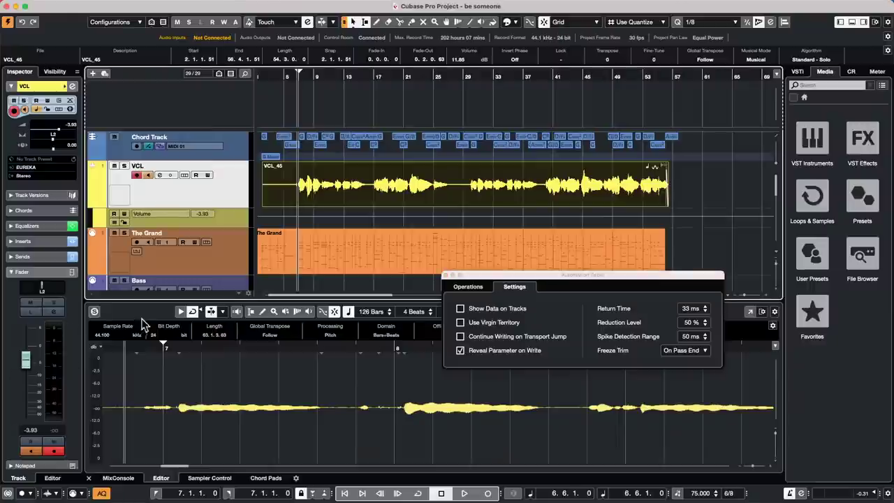
{"action": "left_click_drag", "start_coordinate": [168, 227], "coordinate": [169, 255]}
Enable R/W on VCL and record two volume-fader passes with dips around bars 9–12.
{"action": "key", "text": "space"}
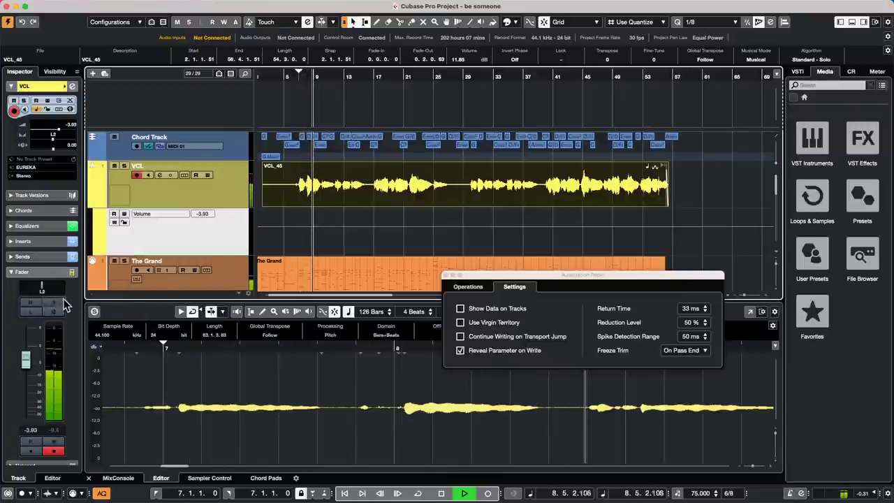
{"action": "left_click", "coordinate": [55, 443]}
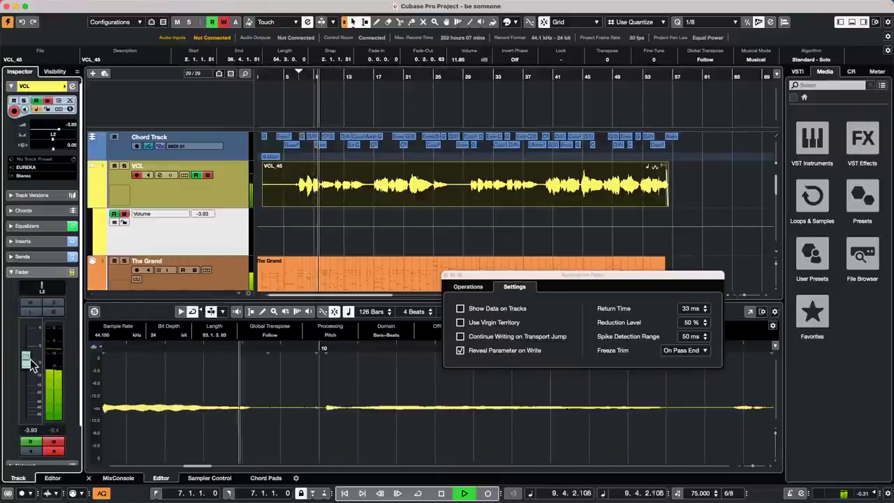
{"action": "left_click_drag", "start_coordinate": [26, 360], "coordinate": [35, 373]}
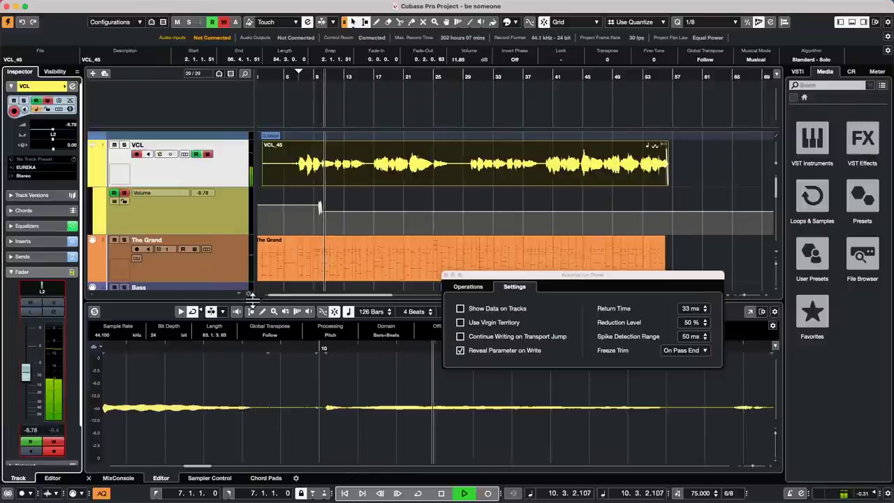
{"action": "key", "text": "space"}
{"action": "left_click_drag", "start_coordinate": [315, 77], "coordinate": [319, 120]}
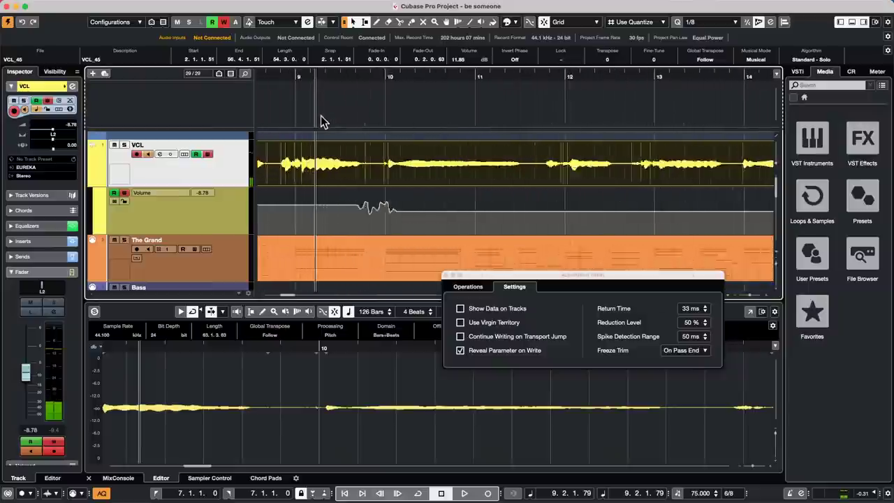
{"action": "key", "text": "space"}
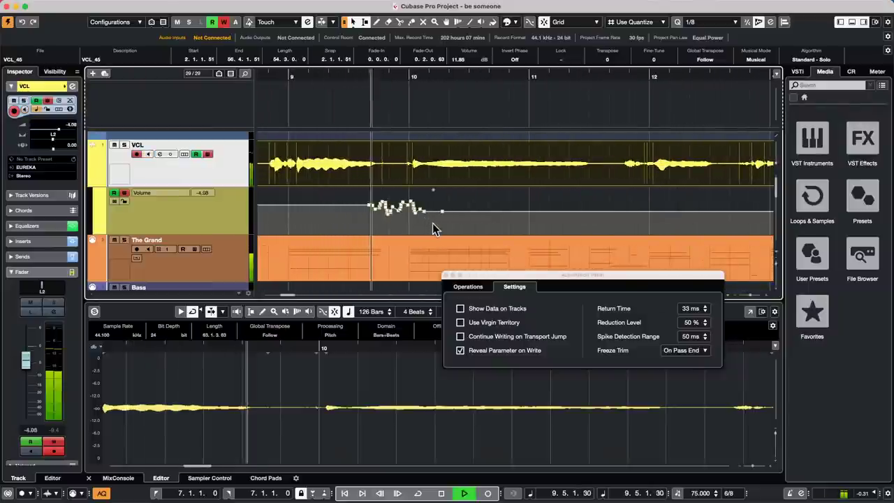
{"action": "left_click_drag", "start_coordinate": [27, 371], "coordinate": [50, 385]}
{"action": "key", "text": "space"}
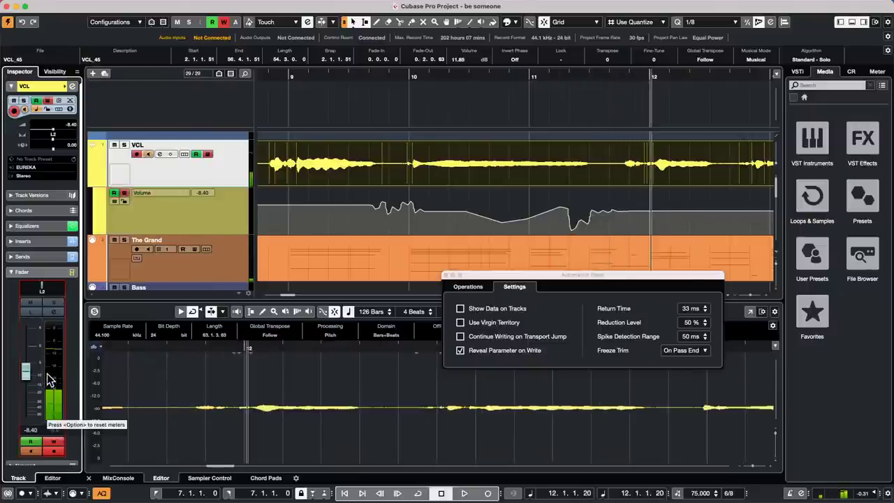
Lower the Reduction Level to 10 % and record a new VCL volume pass.
{"action": "left_click", "coordinate": [701, 326]}
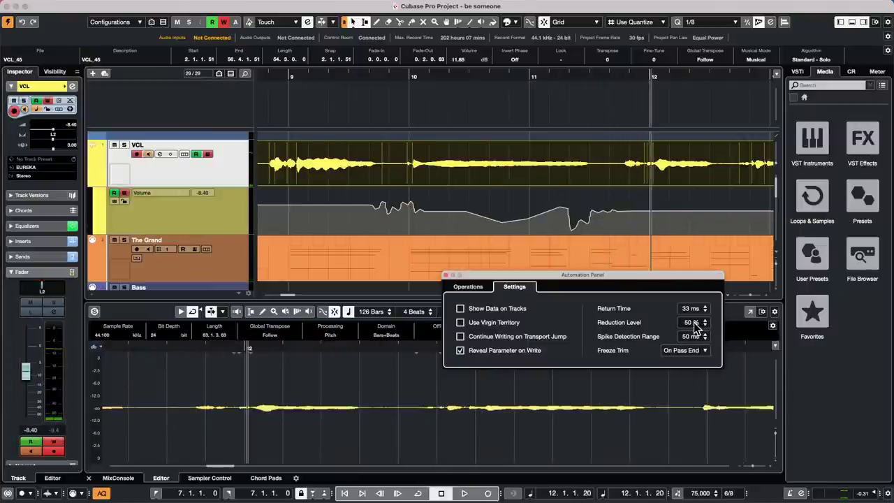
{"action": "left_click", "coordinate": [696, 326]}
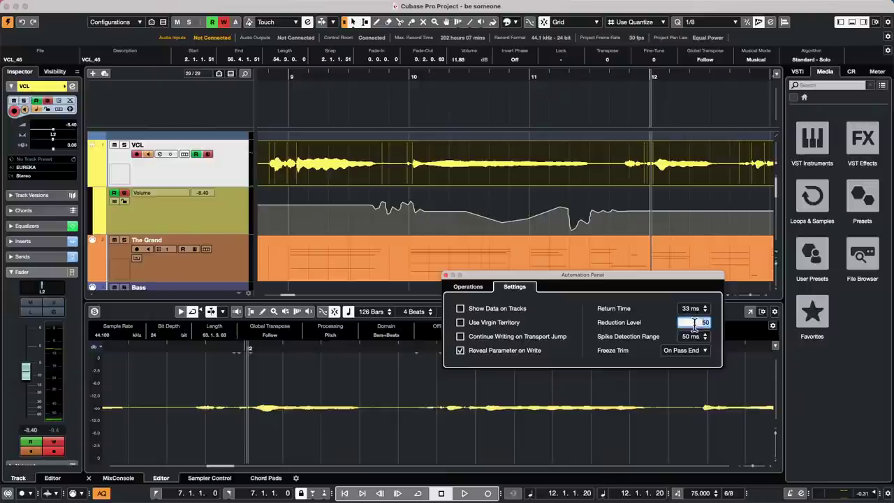
{"action": "type", "text": "10"}
{"action": "key", "text": "Return"}
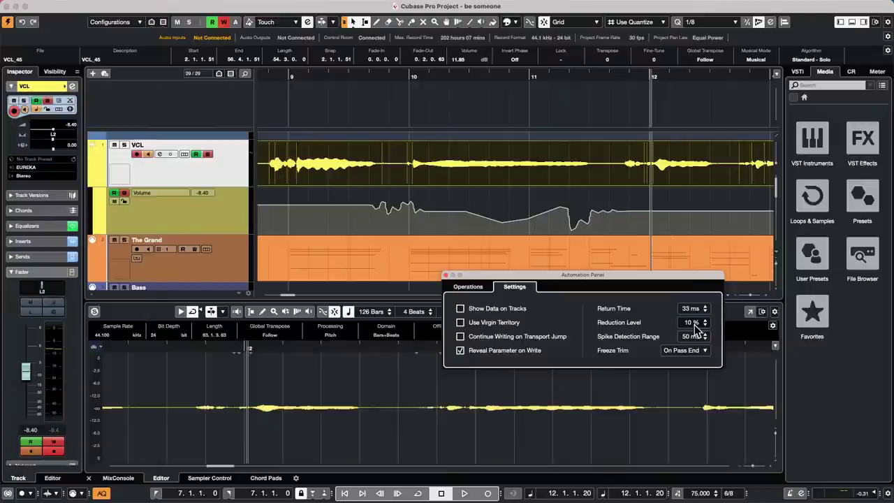
{"action": "key", "text": "space"}
{"action": "left_click_drag", "start_coordinate": [30, 369], "coordinate": [41, 363]}
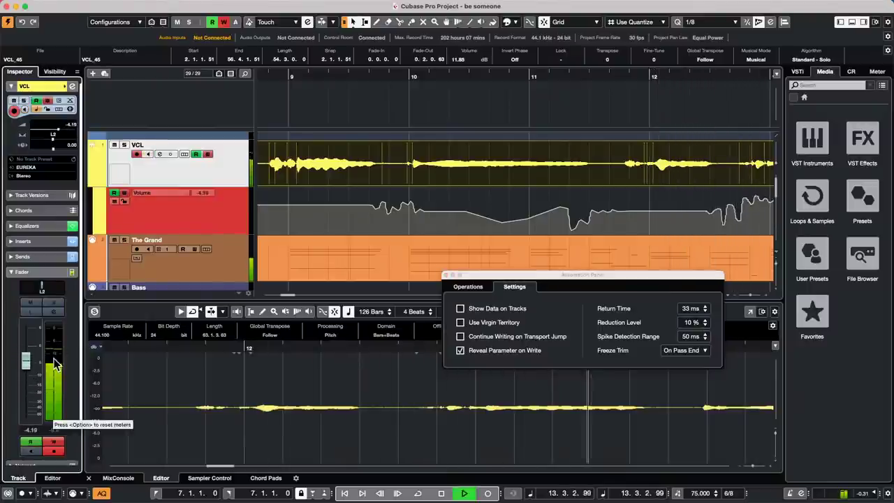
{"action": "key", "text": "space"}
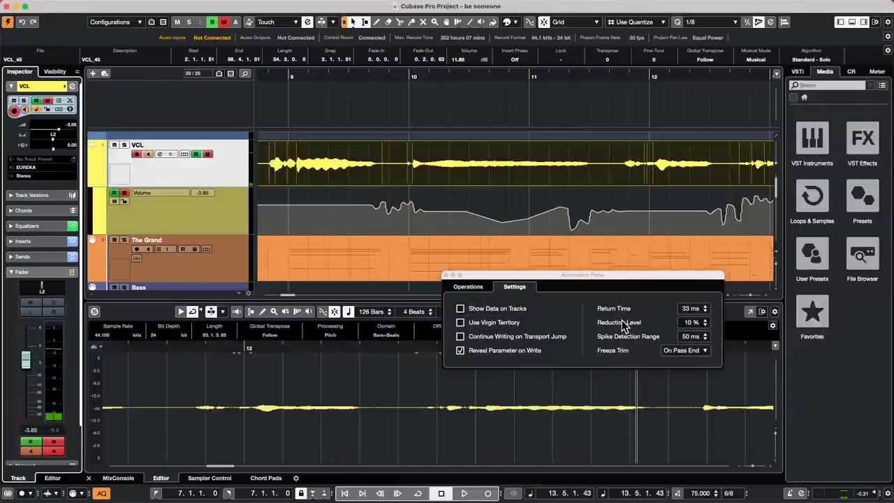
{"action": "left_click", "coordinate": [482, 288]}
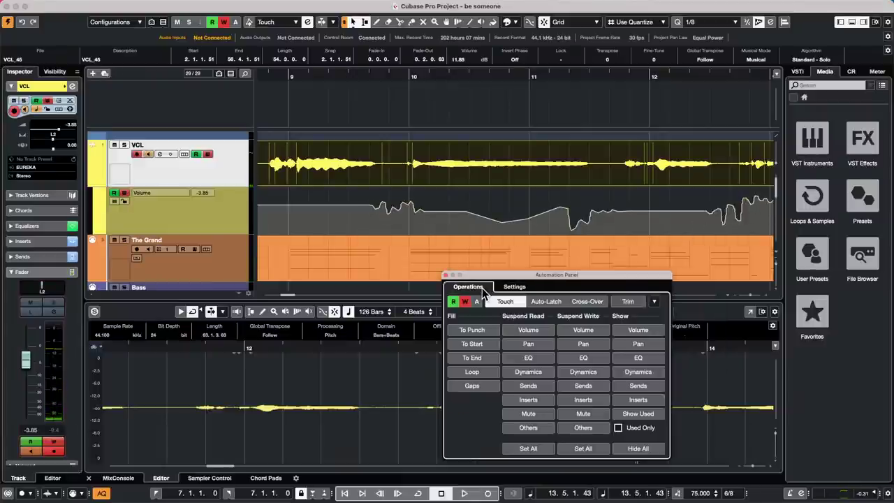
{"action": "left_click", "coordinate": [516, 288]}
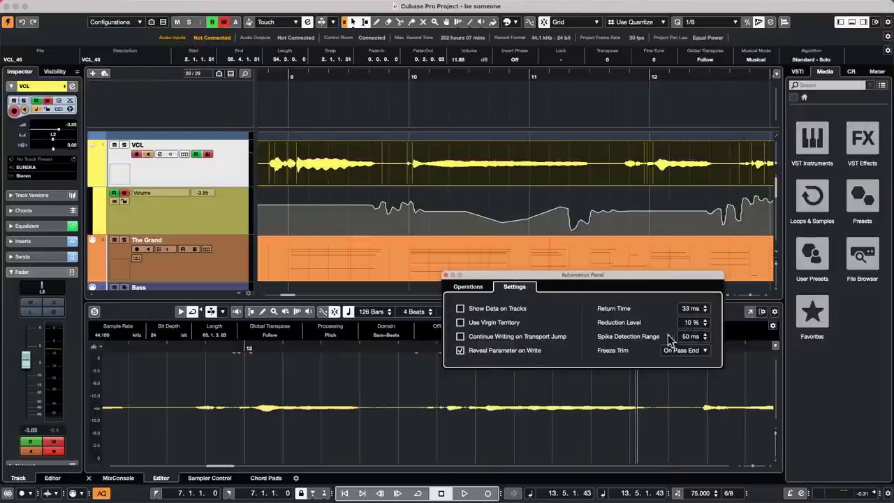
Close the Automation Panel to reveal the recorded VCL Volume curve across bars 9–12.
{"action": "left_click", "coordinate": [446, 274]}
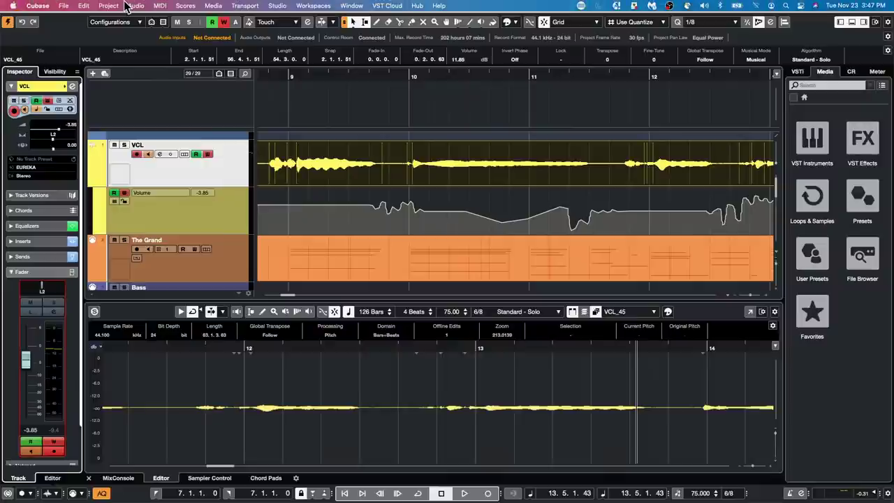
{"action": "left_click", "coordinate": [110, 6]}
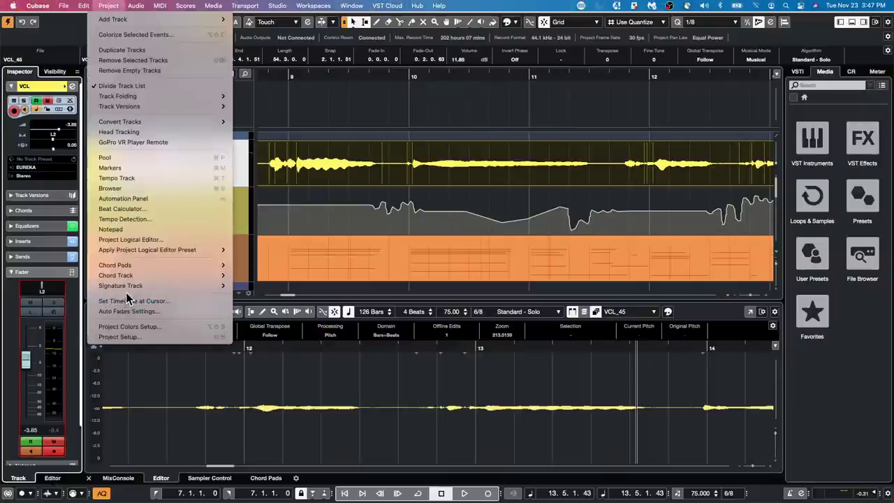
{"action": "mouse_move", "coordinate": [83, 6]}
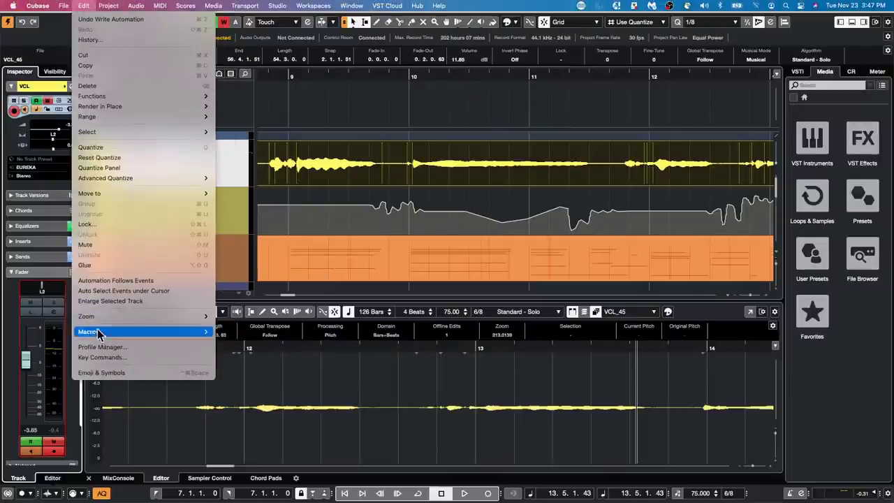
{"action": "left_click", "coordinate": [112, 349]}
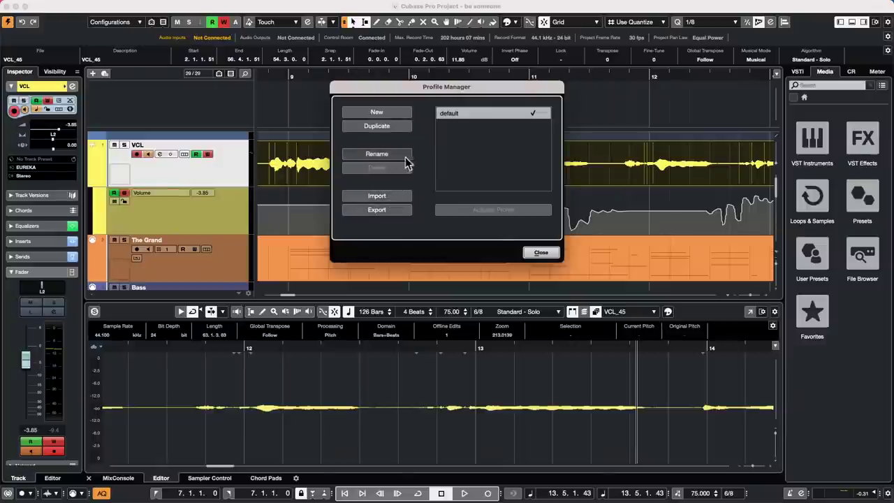
{"action": "left_click", "coordinate": [540, 253]}
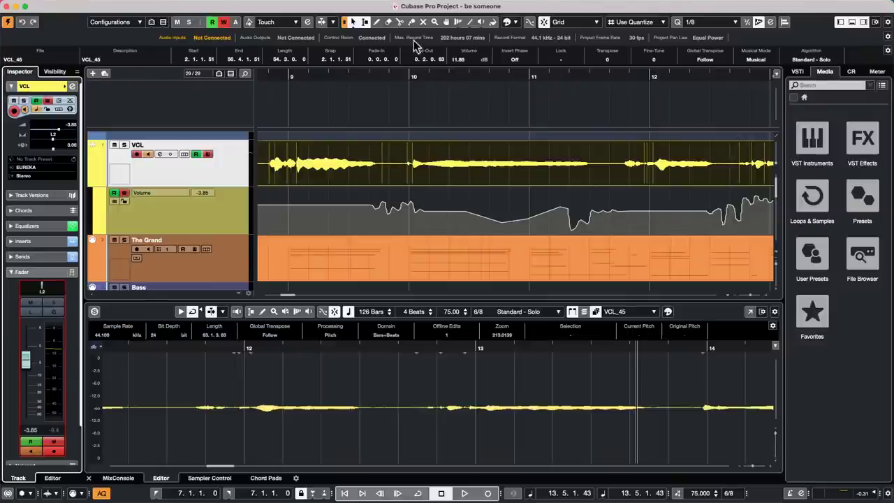
Reveal the menu bar at the top of the screen to reach the MIDI menu.
{"action": "mouse_move", "coordinate": [432, 4]}
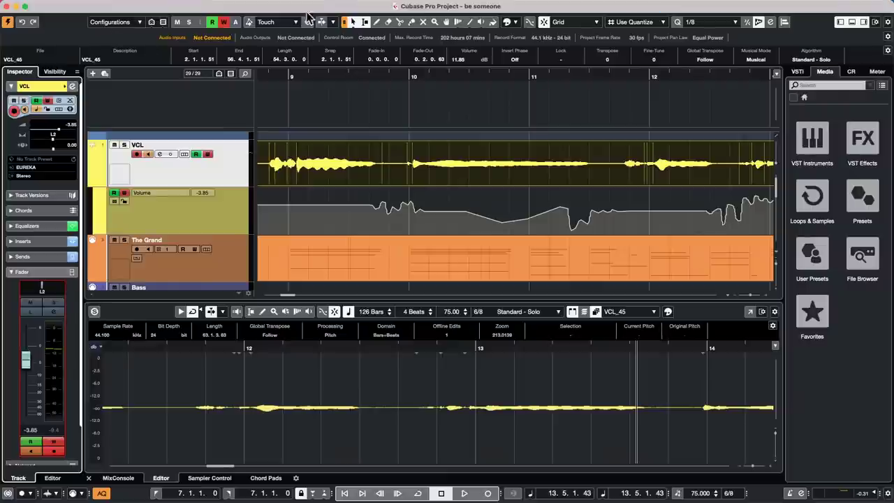
{"action": "left_click", "coordinate": [161, 6]}
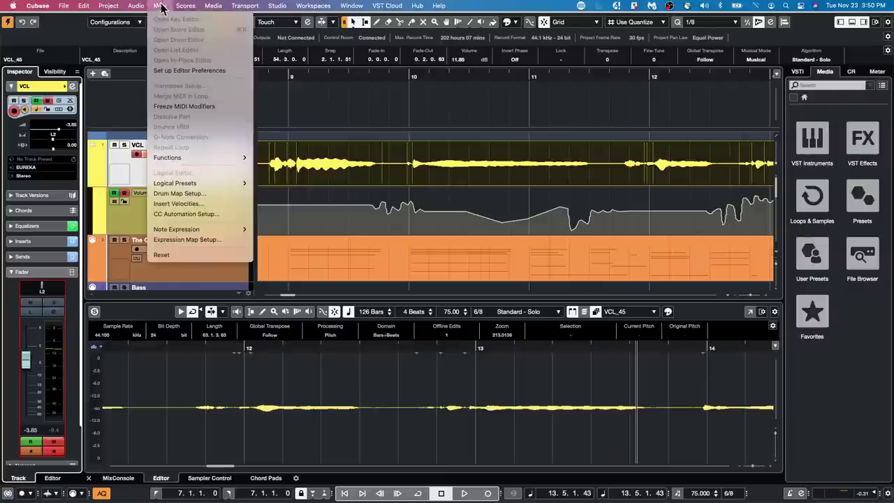
{"action": "mouse_move", "coordinate": [137, 6]}
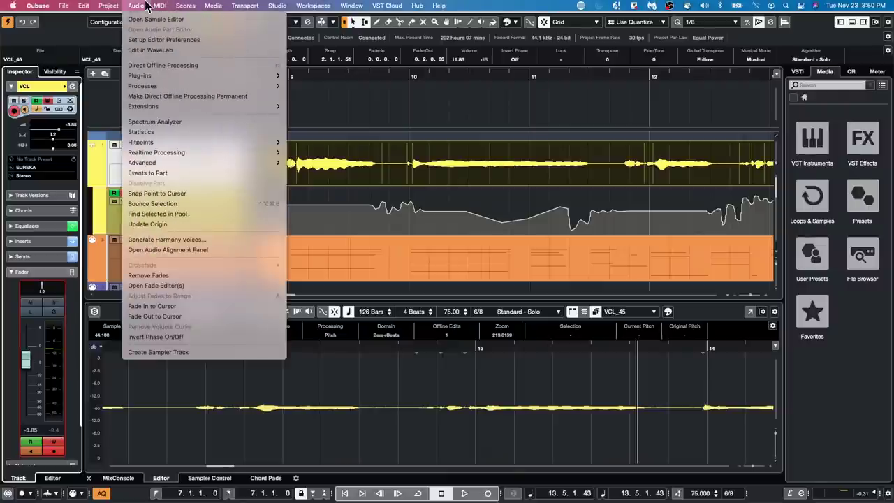
{"action": "left_click", "coordinate": [213, 65]}
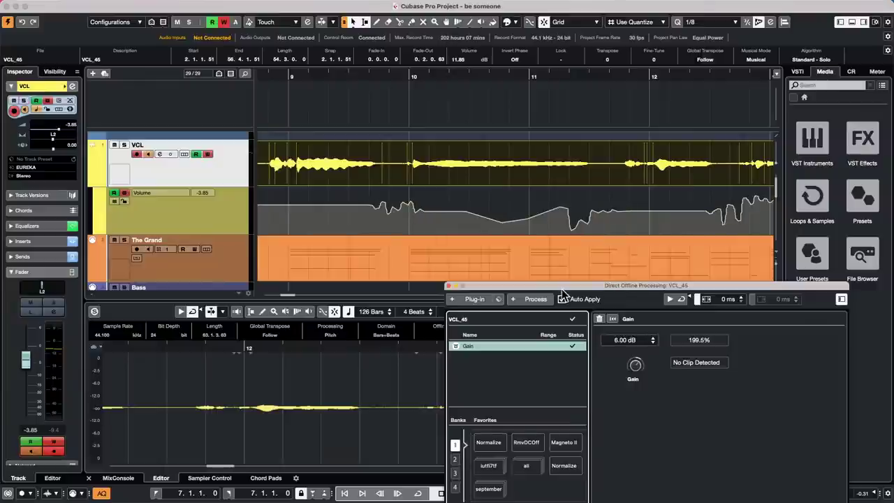
{"action": "left_click", "coordinate": [562, 299]}
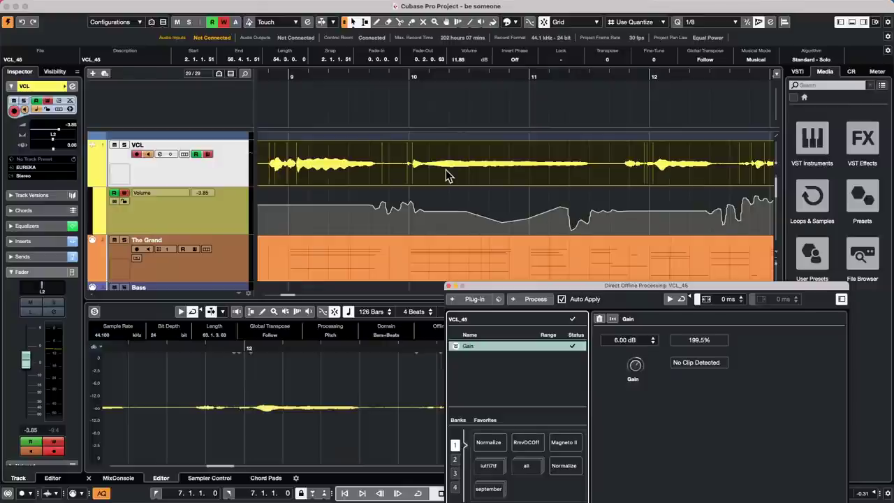
{"action": "left_click", "coordinate": [448, 286]}
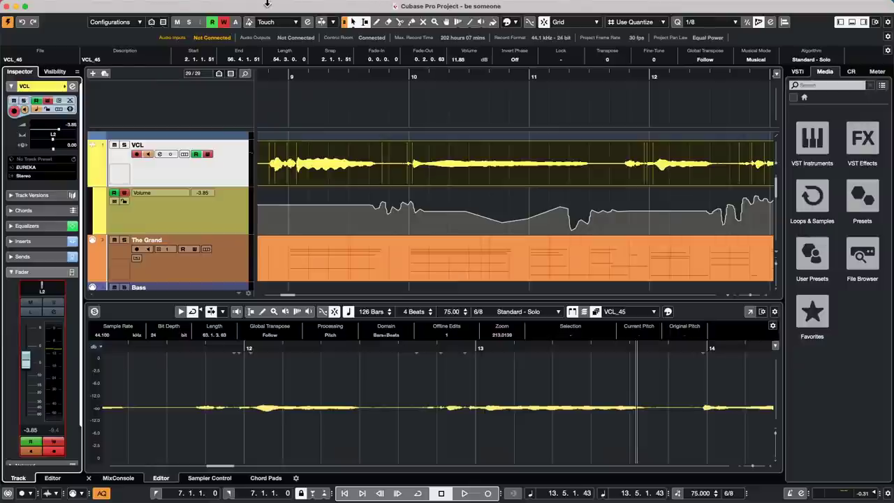
Create a new empty project in the default project folder.
{"action": "mouse_move", "coordinate": [168, 4]}
{"action": "left_click", "coordinate": [63, 6]}
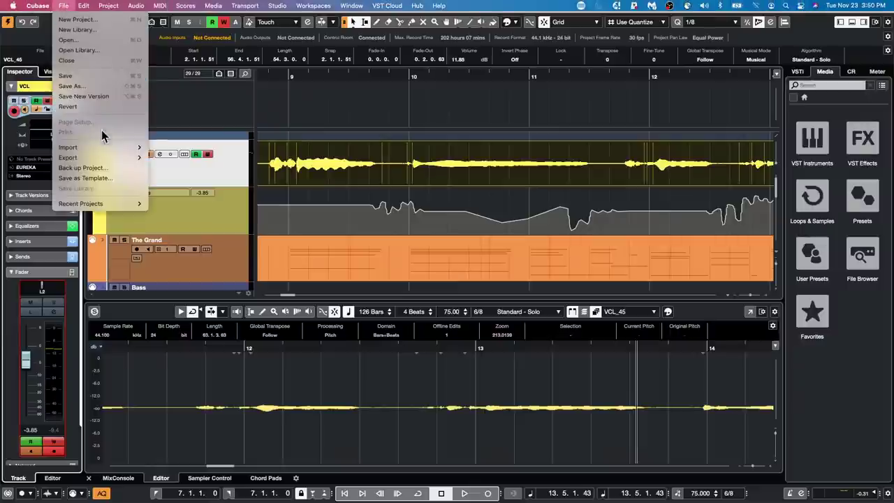
{"action": "mouse_move", "coordinate": [110, 203]}
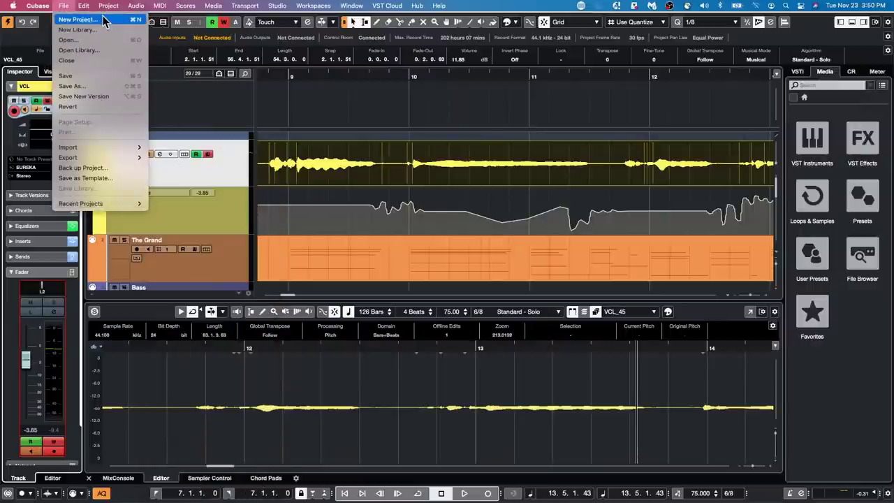
{"action": "left_click", "coordinate": [103, 20]}
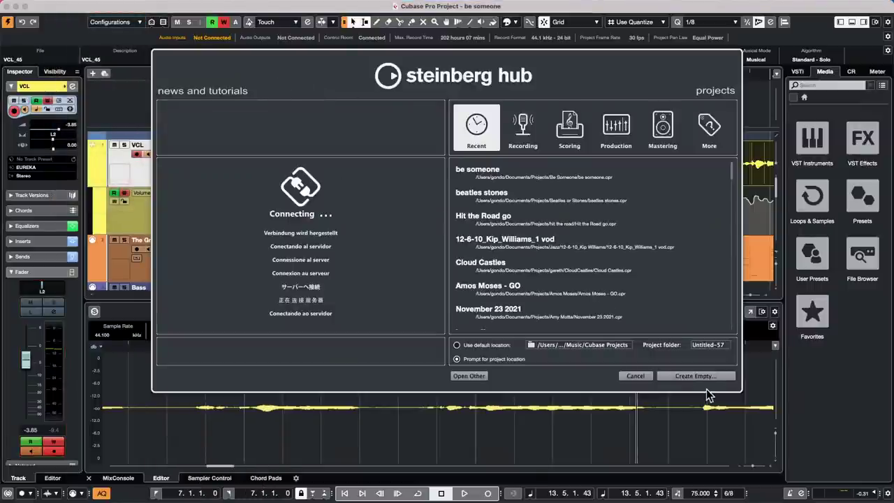
{"action": "left_click", "coordinate": [698, 377]}
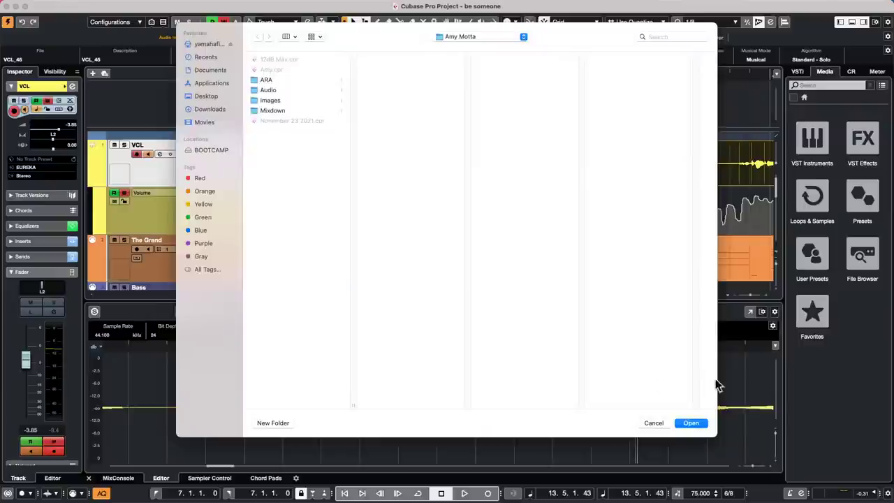
{"action": "left_click", "coordinate": [696, 424]}
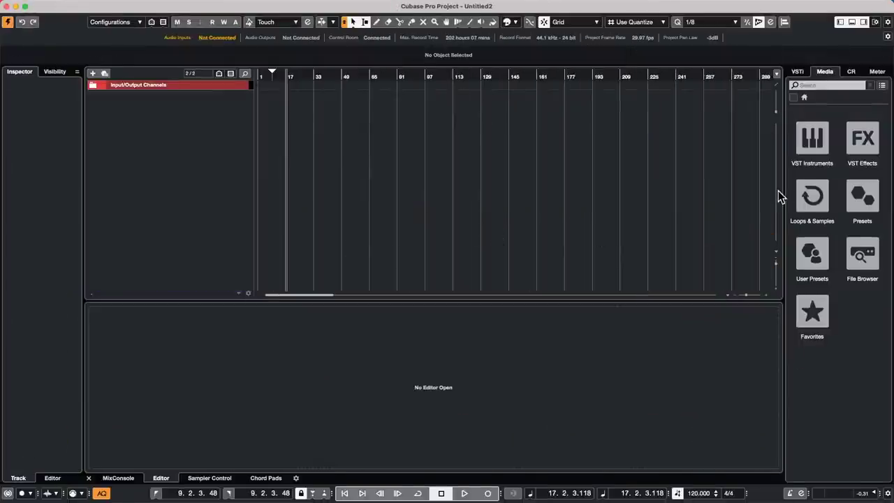
Add the 02 135 Drums loop from Drum Loops as an audio track starting at bar 1.
{"action": "left_click", "coordinate": [819, 212]}
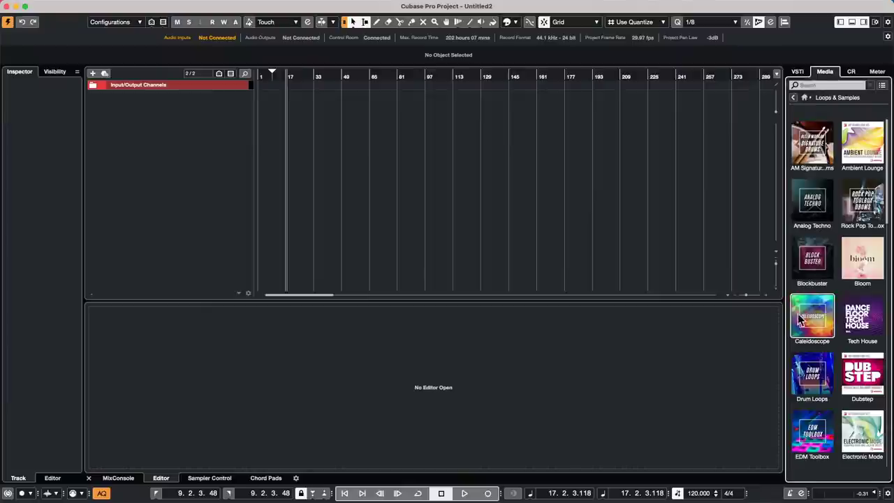
{"action": "left_click", "coordinate": [821, 370]}
{"action": "left_click", "coordinate": [804, 149]}
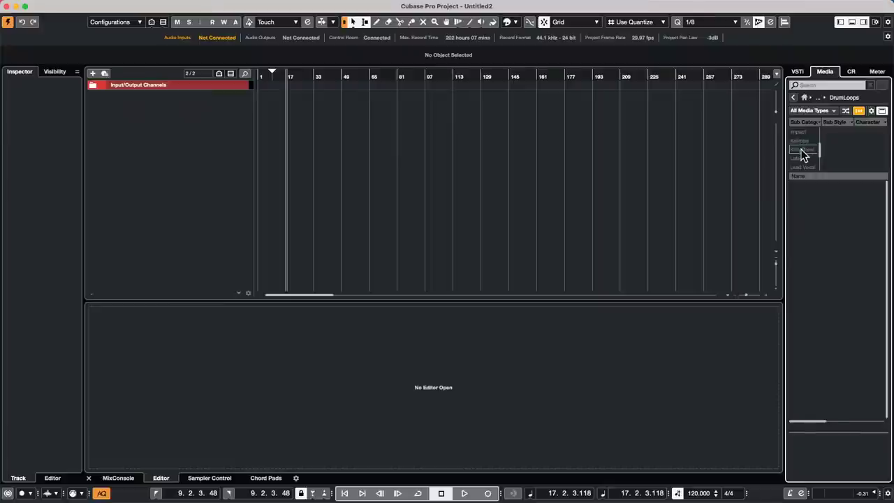
{"action": "left_click", "coordinate": [844, 336]}
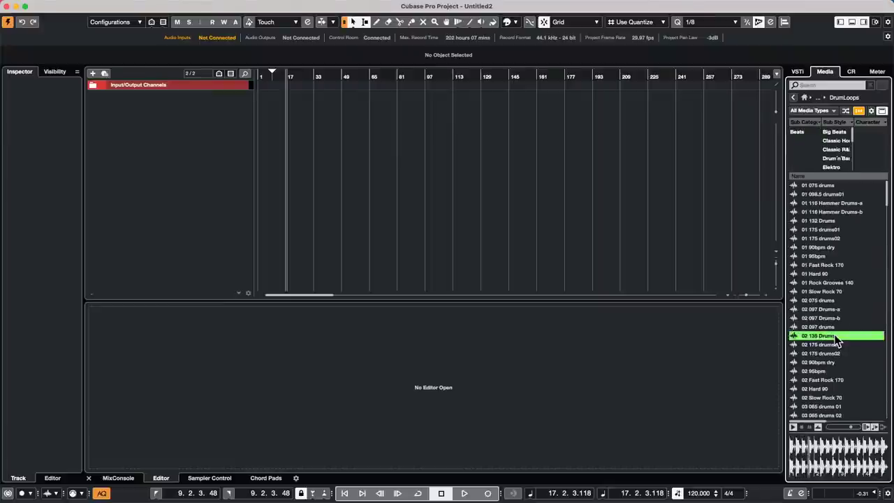
{"action": "double_click", "coordinate": [841, 336]}
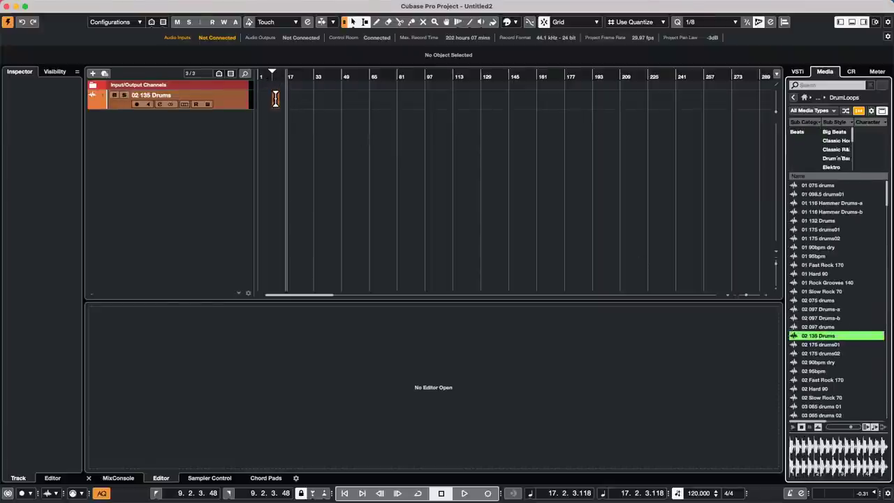
{"action": "left_click_drag", "start_coordinate": [278, 108], "coordinate": [230, 123]}
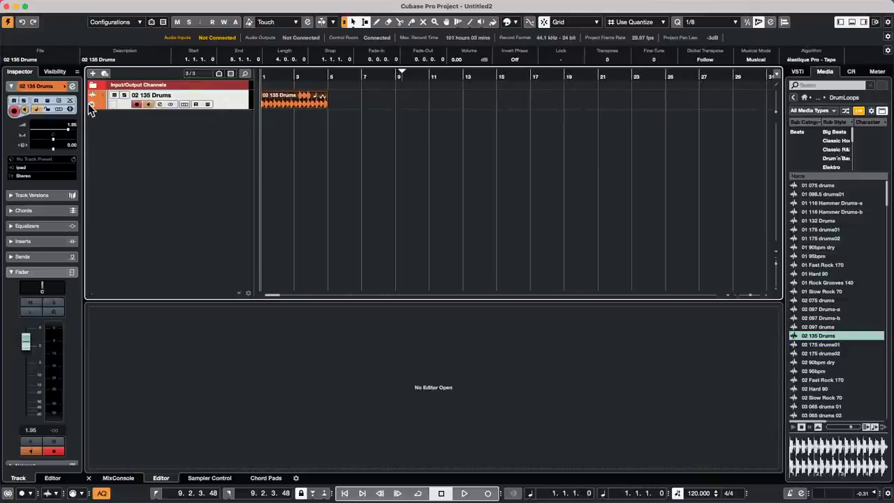
Give the 02 135 Drums track a Volume automation ramp falling from bar 1 to bar 5, then audition it.
{"action": "left_click", "coordinate": [92, 105]}
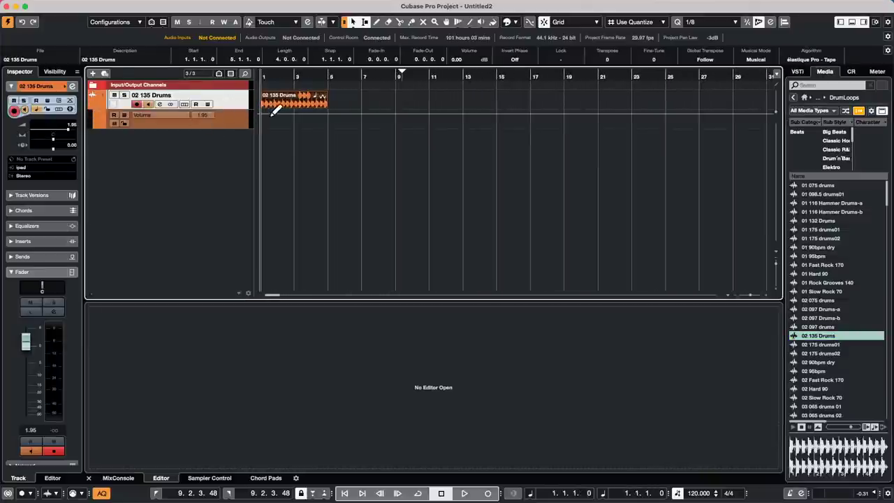
{"action": "right_click", "coordinate": [271, 114]}
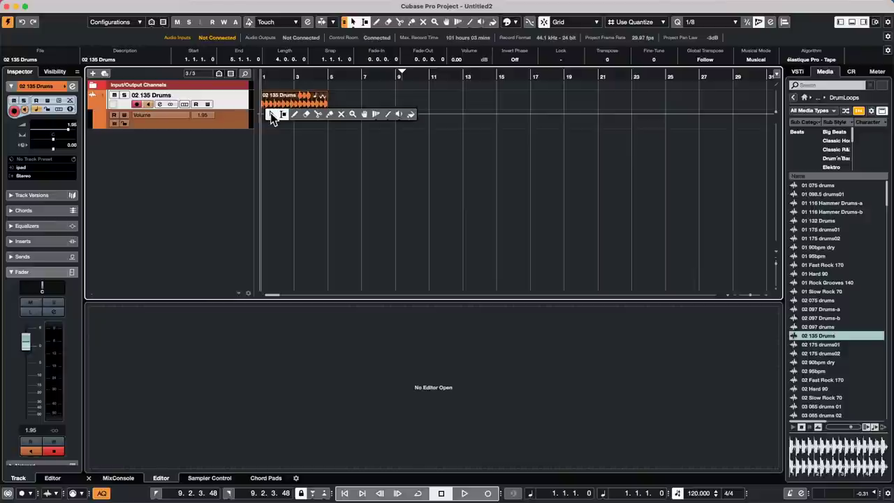
{"action": "left_click", "coordinate": [283, 117]}
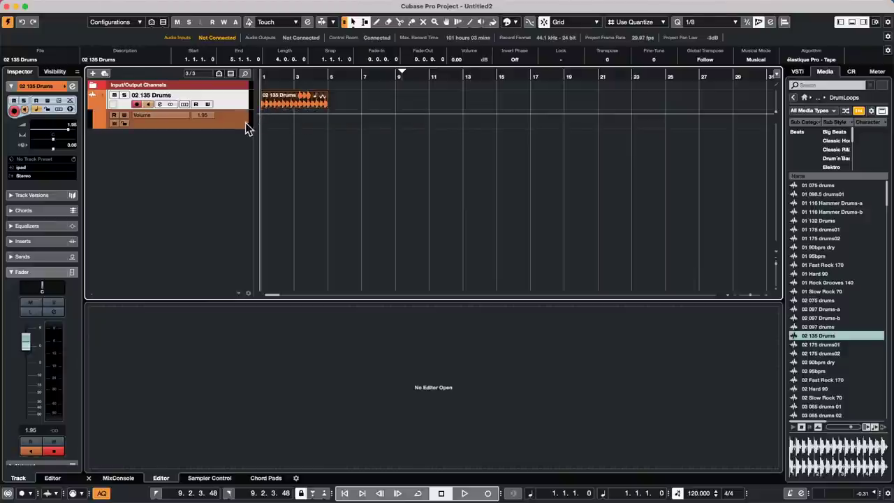
{"action": "left_click_drag", "start_coordinate": [266, 76], "coordinate": [219, 206]}
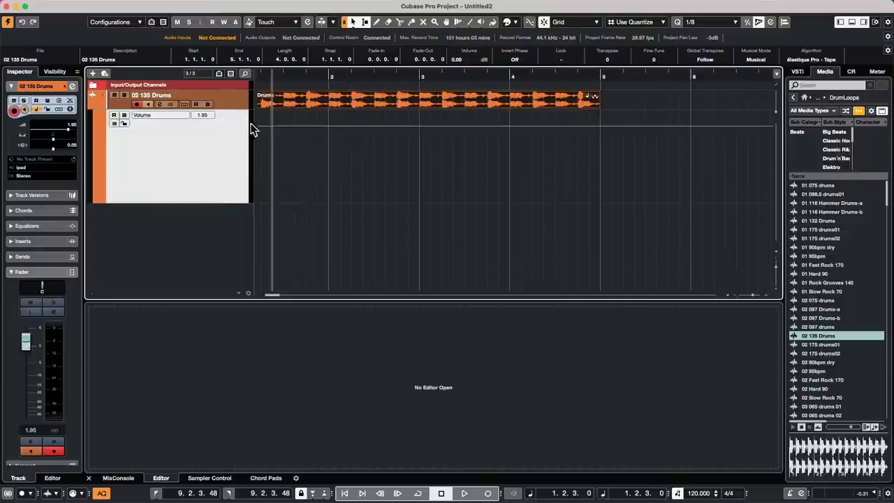
{"action": "left_click_drag", "start_coordinate": [257, 116], "coordinate": [605, 200]}
{"action": "left_click", "coordinate": [325, 74]}
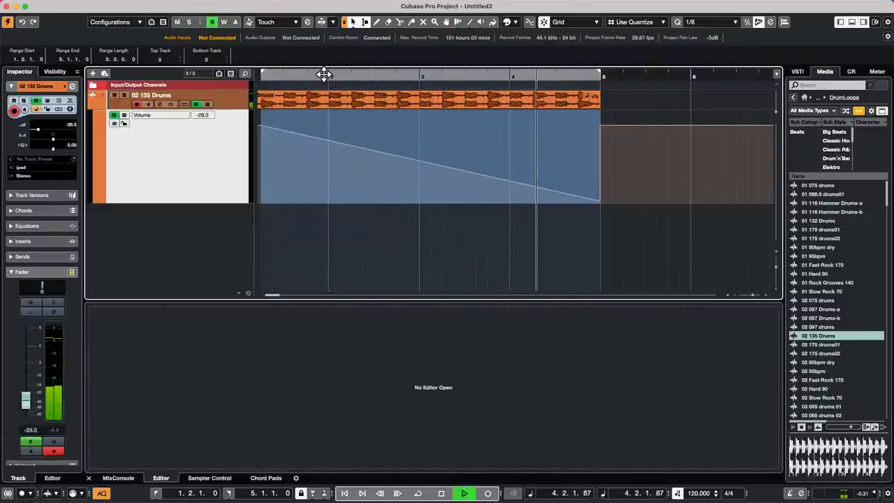
{"action": "key", "text": "space"}
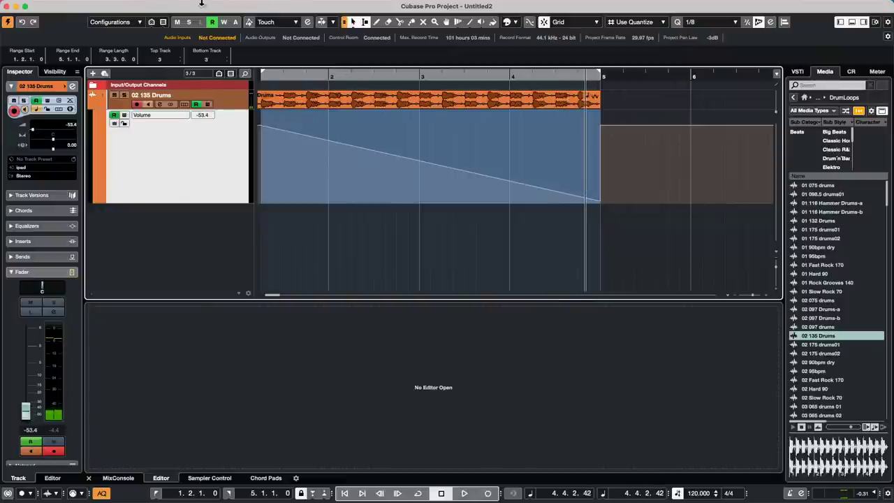
{"action": "left_click", "coordinate": [105, 7]}
{"action": "mouse_move", "coordinate": [83, 6]}
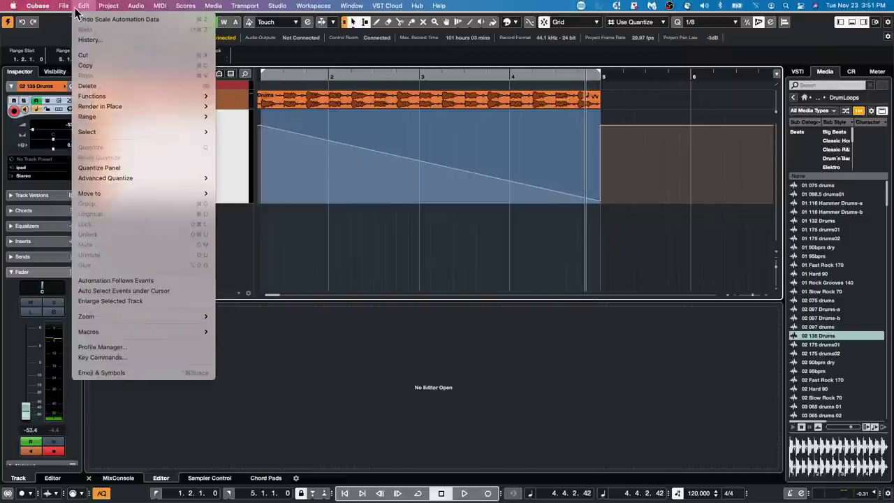
{"action": "mouse_move", "coordinate": [112, 106]}
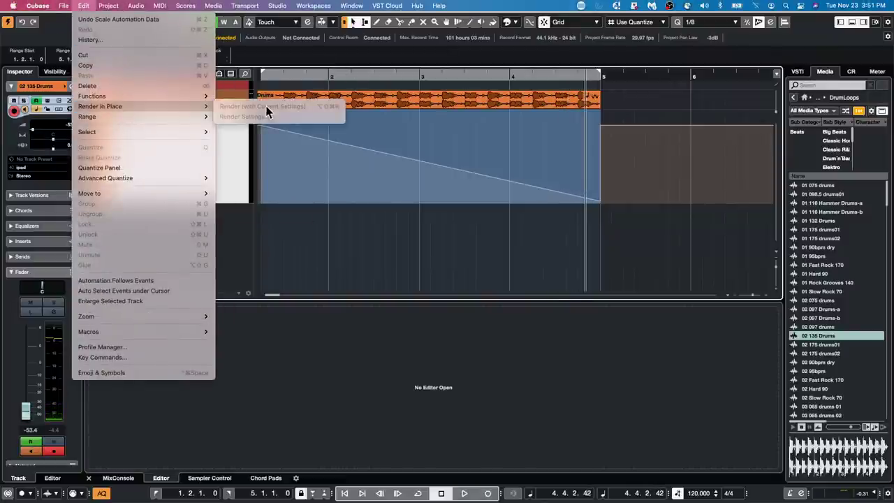
{"action": "left_click", "coordinate": [418, 89]}
{"action": "left_click", "coordinate": [422, 103]}
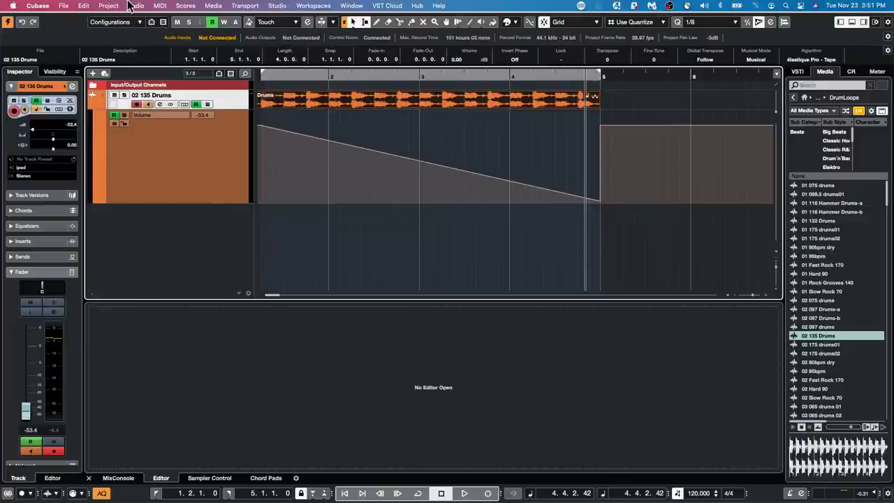
{"action": "left_click", "coordinate": [83, 6]}
{"action": "mouse_move", "coordinate": [116, 106]}
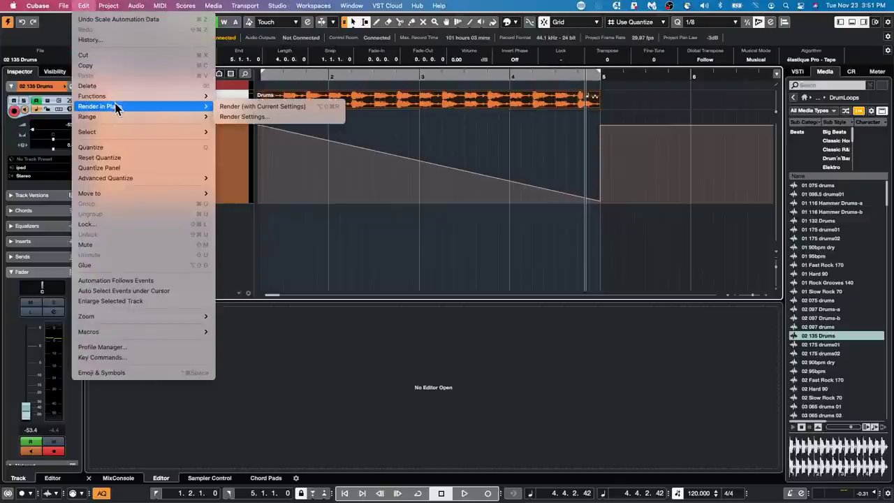
{"action": "left_click", "coordinate": [270, 117]}
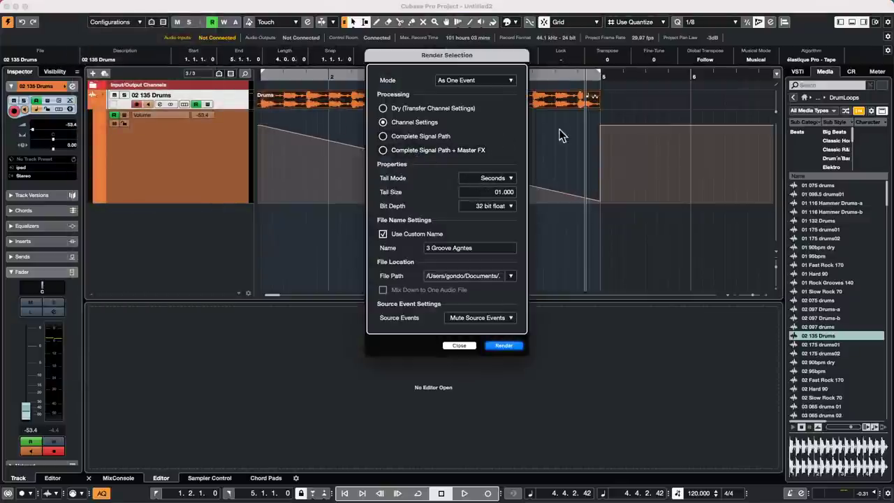
{"action": "left_click_drag", "start_coordinate": [443, 59], "coordinate": [708, 87]}
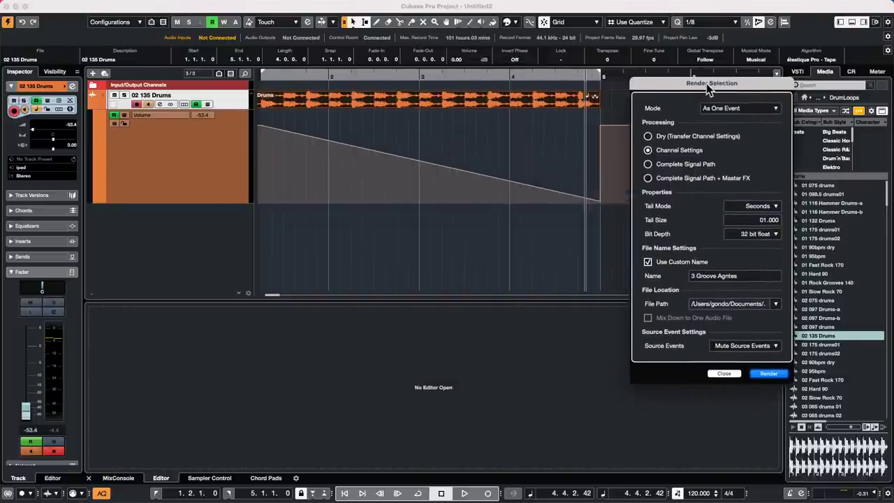
{"action": "left_click", "coordinate": [648, 164]}
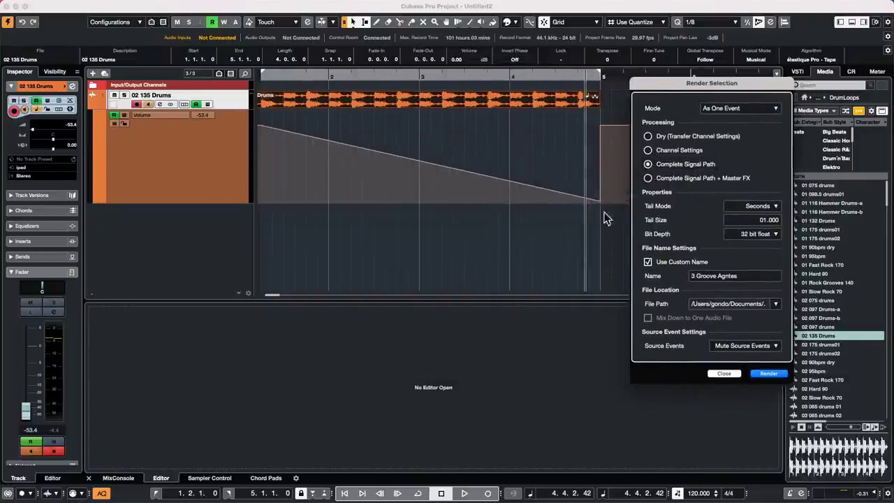
{"action": "left_click", "coordinate": [769, 373]}
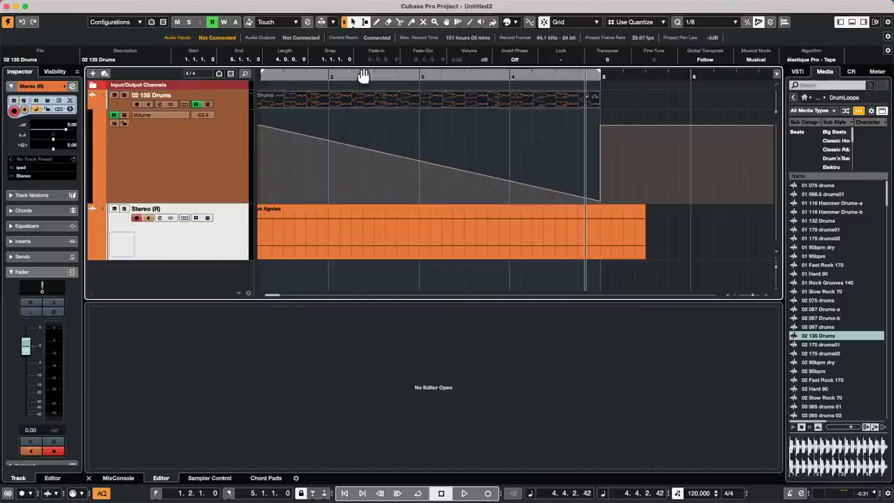
{"action": "left_click_drag", "start_coordinate": [361, 77], "coordinate": [284, 53]}
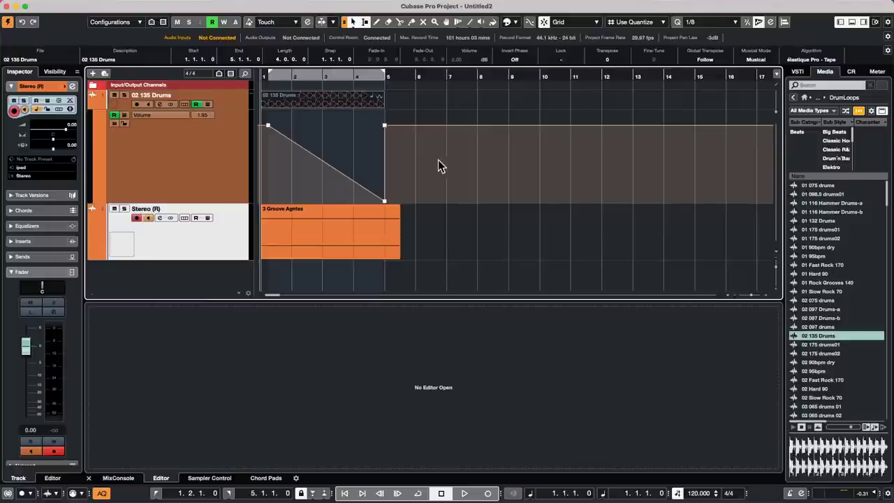
{"action": "key", "text": "super+z"}
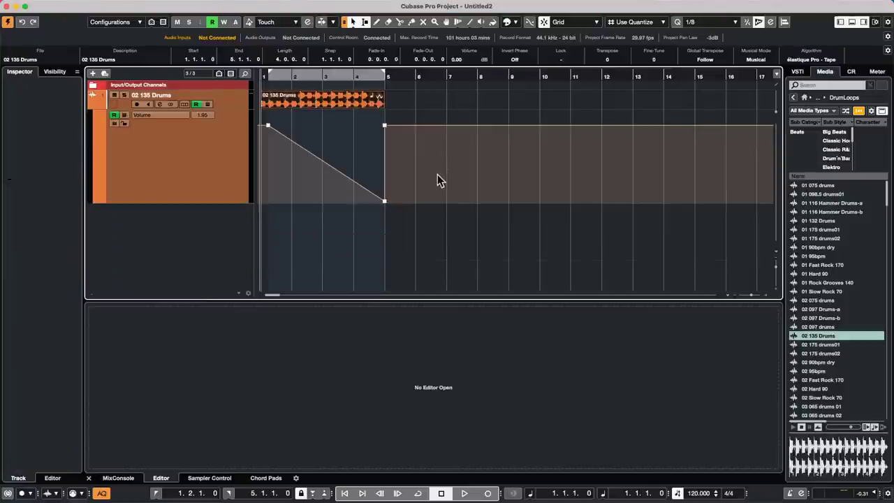
Disarm recording on the drum track and render the event in place with Complete Signal Path.
{"action": "left_click", "coordinate": [138, 104]}
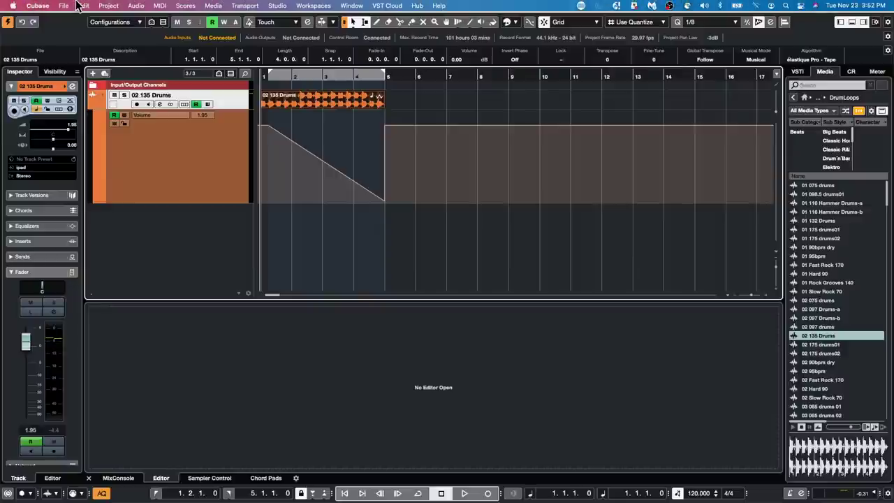
{"action": "left_click", "coordinate": [83, 5]}
{"action": "mouse_move", "coordinate": [121, 106]}
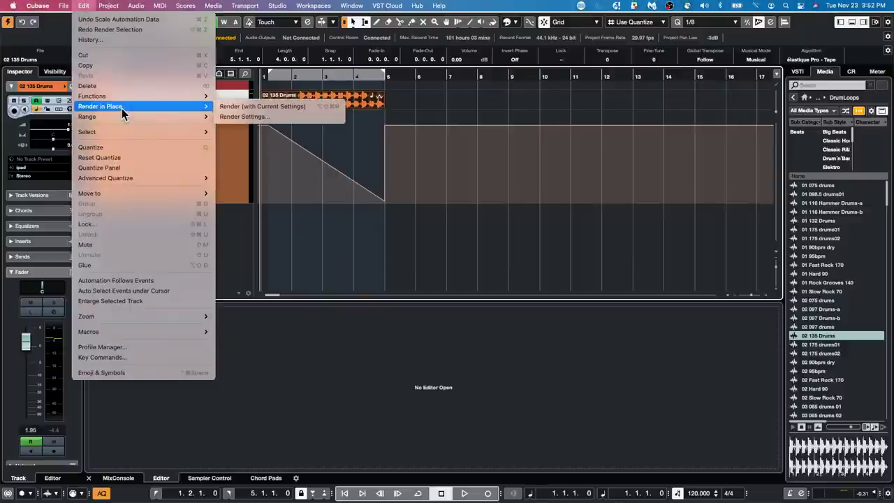
{"action": "left_click", "coordinate": [278, 117]}
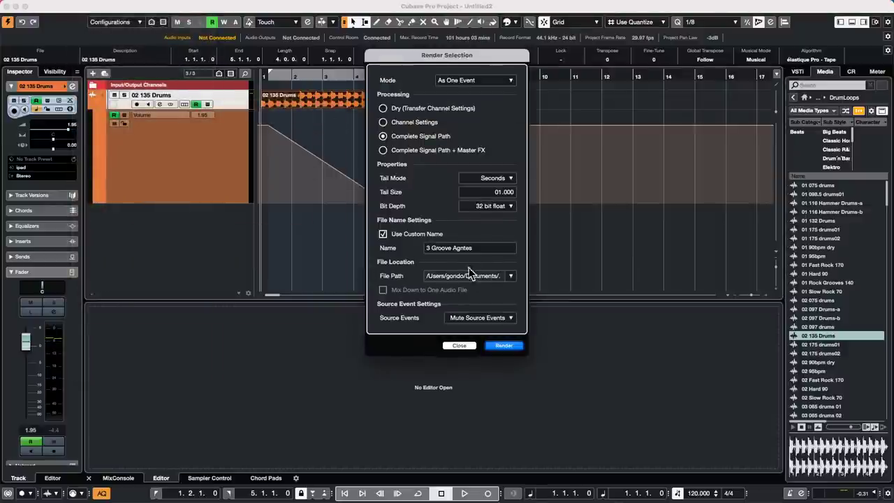
{"action": "left_click", "coordinate": [517, 345]}
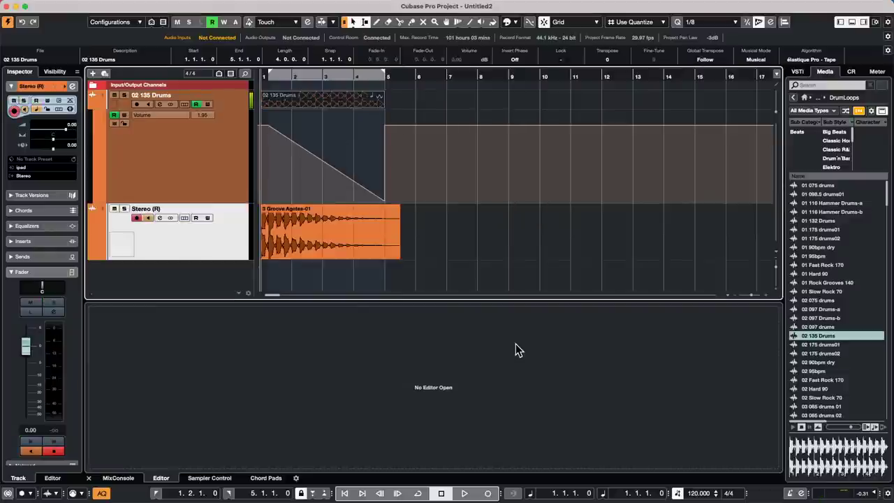
Play back the rendered drum loop from near the start.
{"action": "left_click_drag", "start_coordinate": [289, 75], "coordinate": [185, 70]}
{"action": "key", "text": "space"}
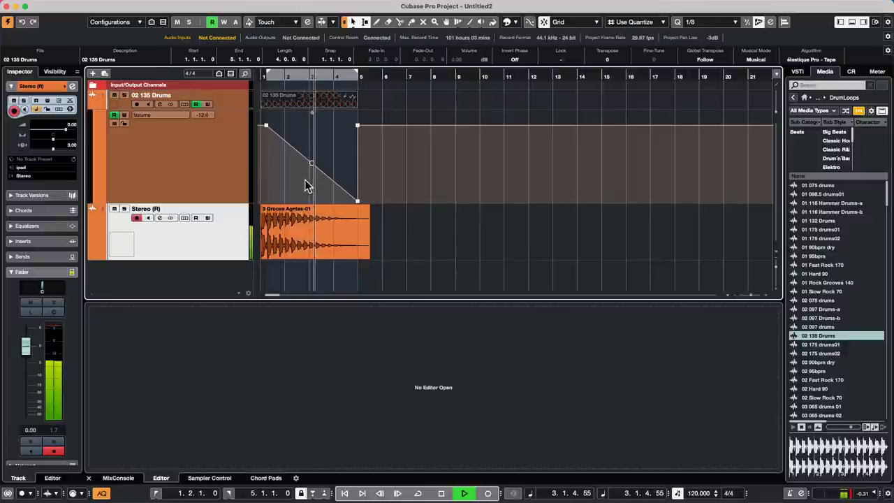
{"action": "key", "text": "space"}
Undo the render, then render the drum event with Channel Settings and undo that too.
{"action": "key", "text": "super+z"}
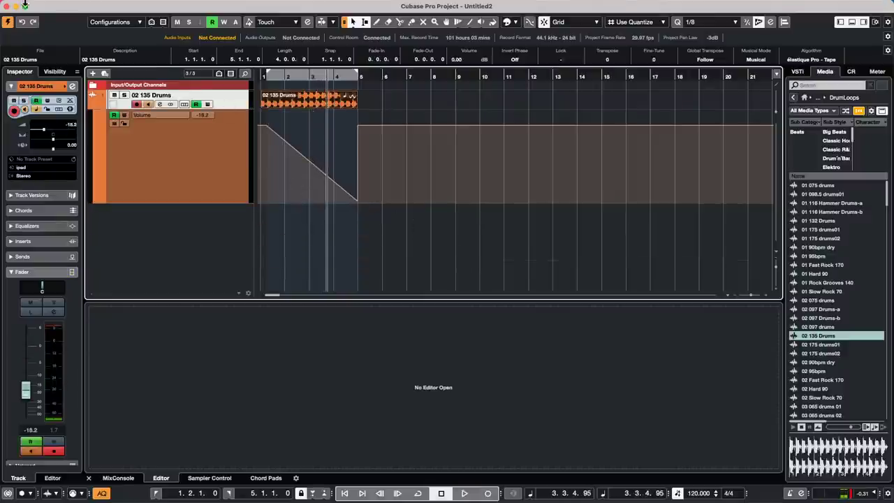
{"action": "left_click", "coordinate": [83, 5]}
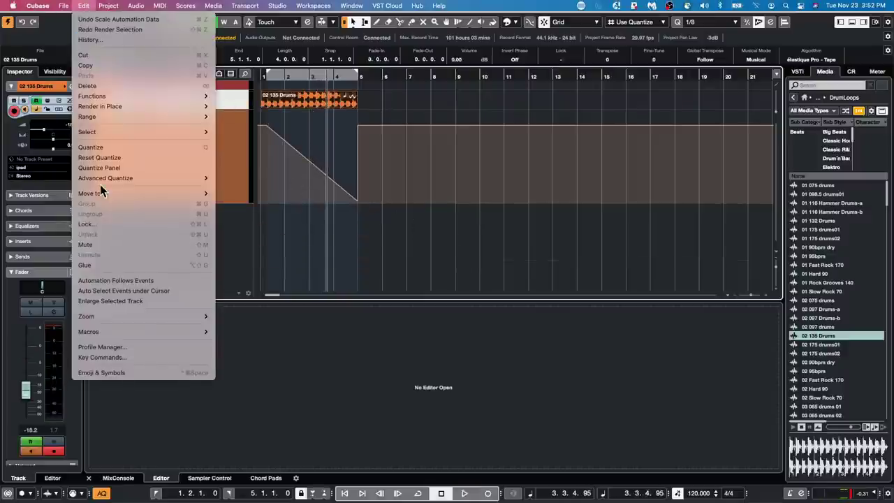
{"action": "mouse_move", "coordinate": [107, 106]}
{"action": "left_click", "coordinate": [234, 118]}
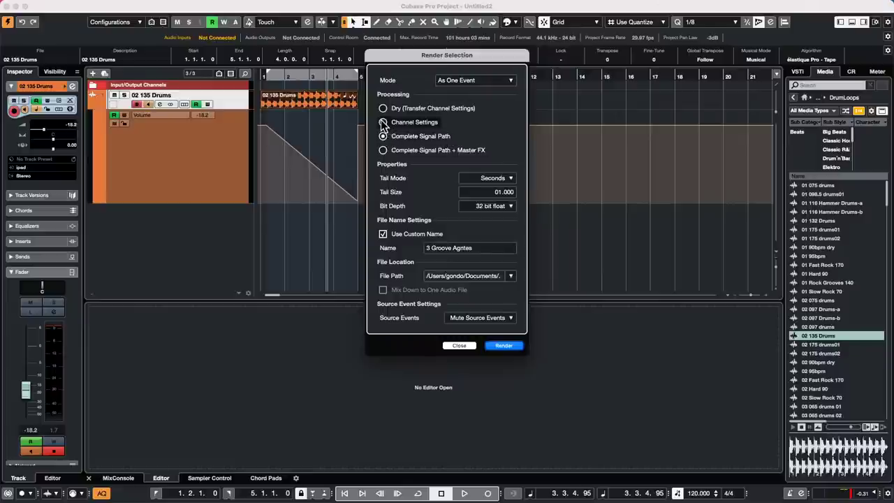
{"action": "left_click", "coordinate": [383, 122]}
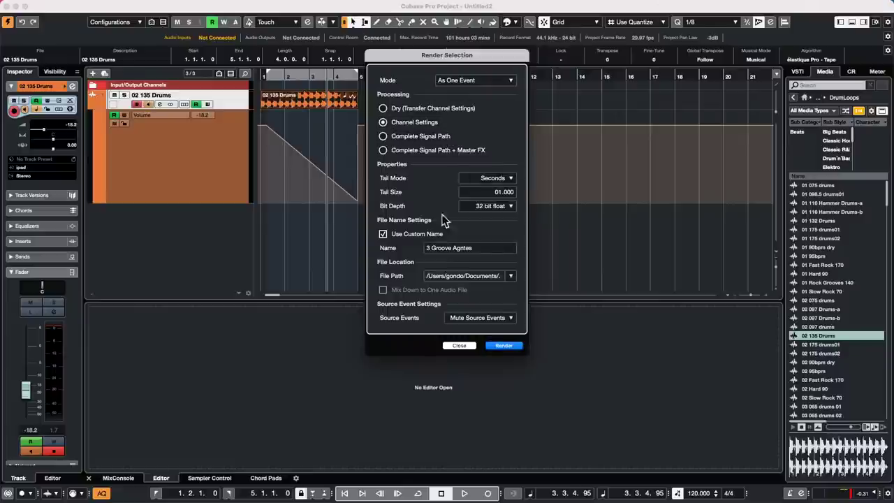
{"action": "left_click", "coordinate": [516, 352]}
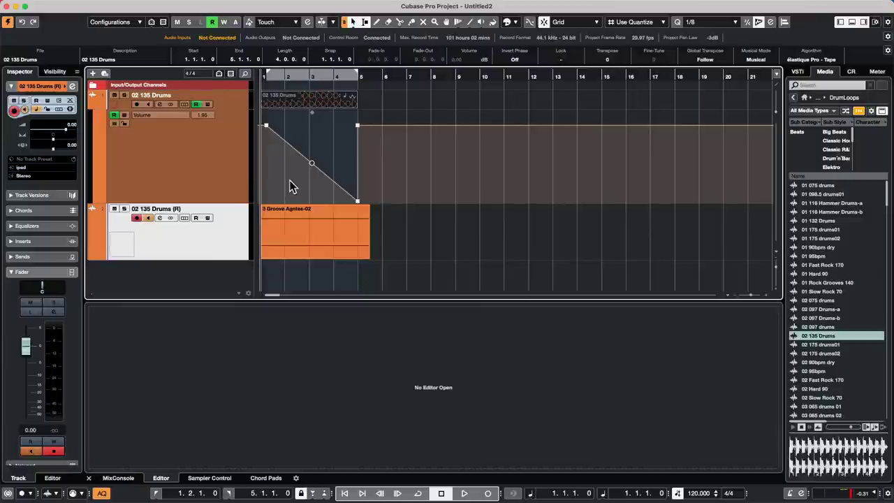
{"action": "key", "text": "super+z"}
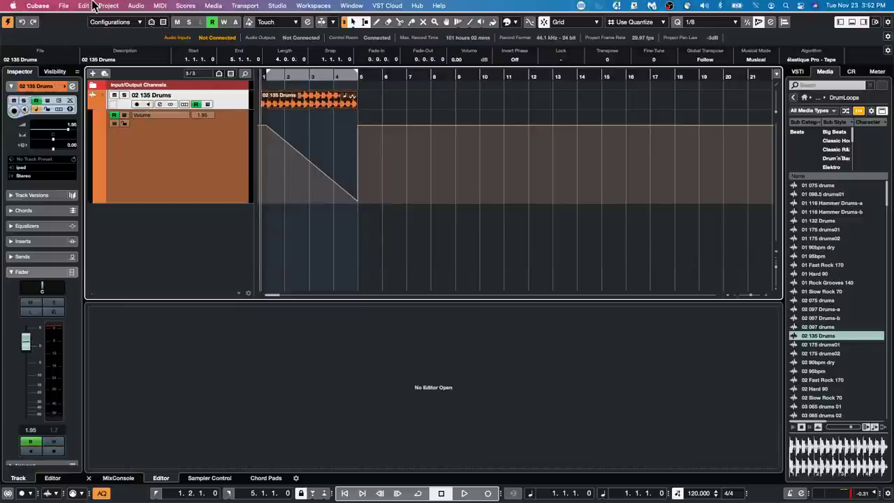
Render the drum event once more from Render Settings and undo it.
{"action": "left_click", "coordinate": [83, 5]}
{"action": "mouse_move", "coordinate": [131, 108]}
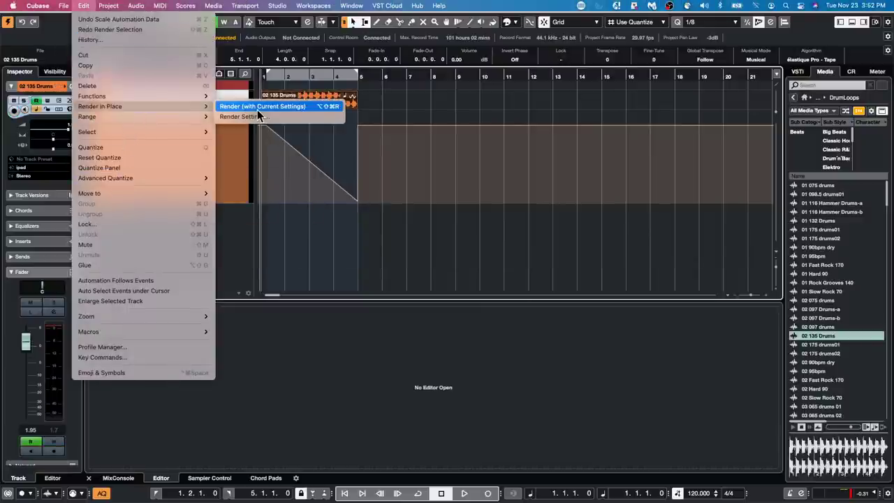
{"action": "left_click", "coordinate": [259, 117]}
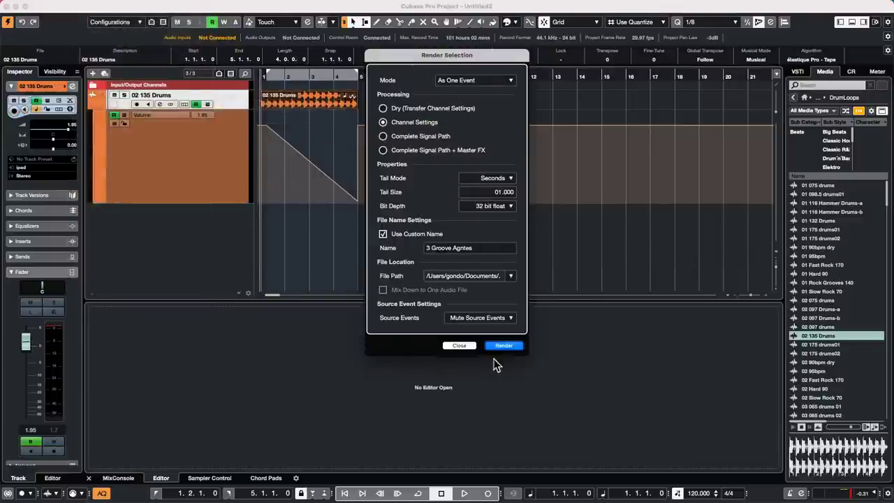
{"action": "left_click", "coordinate": [503, 346]}
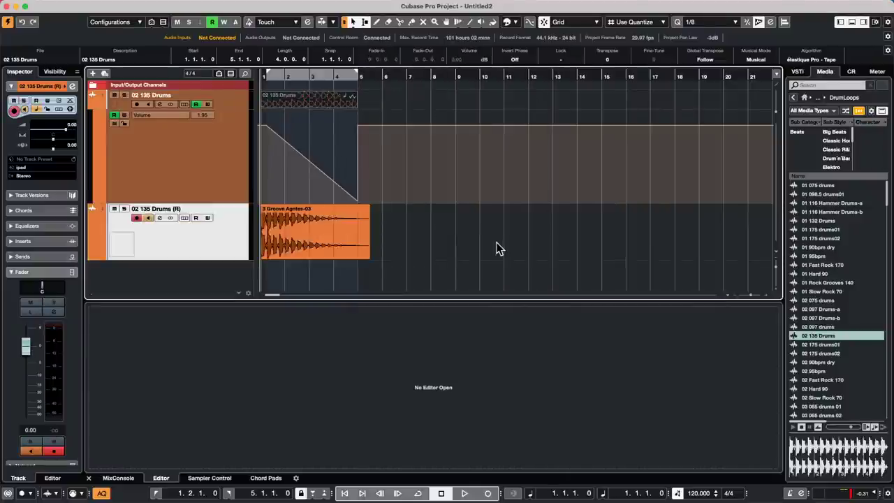
{"action": "key", "text": "super+z"}
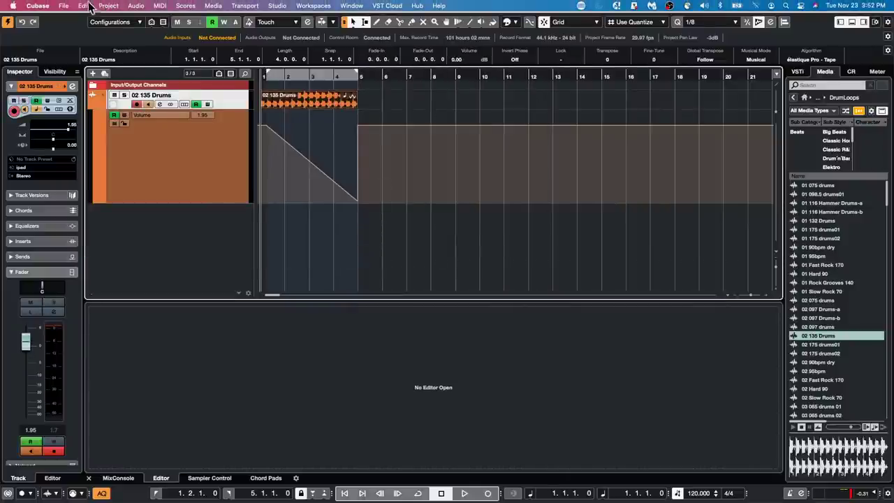
Switch Render Settings to Dry processing and render the drum event dry.
{"action": "left_click", "coordinate": [83, 6]}
{"action": "mouse_move", "coordinate": [114, 106]}
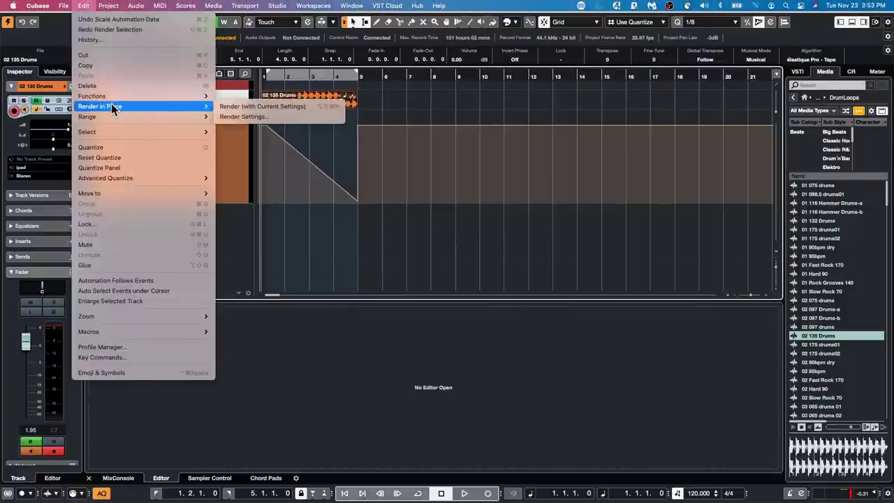
{"action": "left_click", "coordinate": [252, 116]}
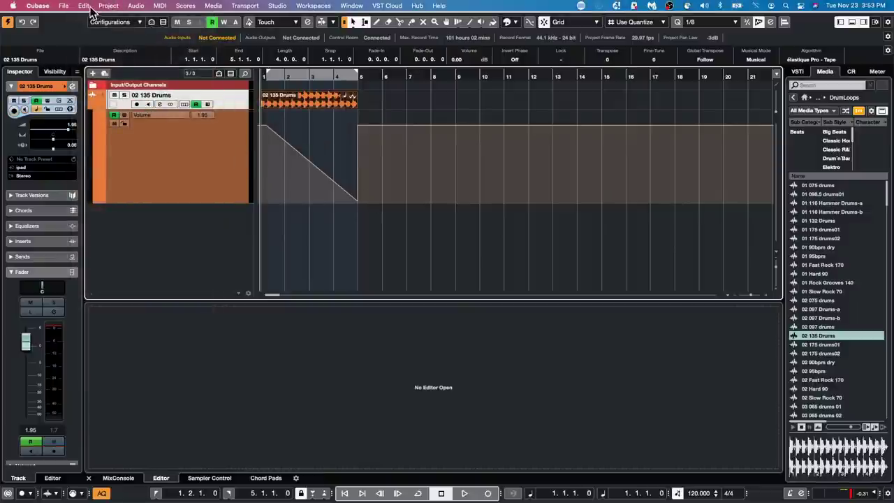
{"action": "left_click", "coordinate": [88, 6]}
{"action": "mouse_move", "coordinate": [154, 106]}
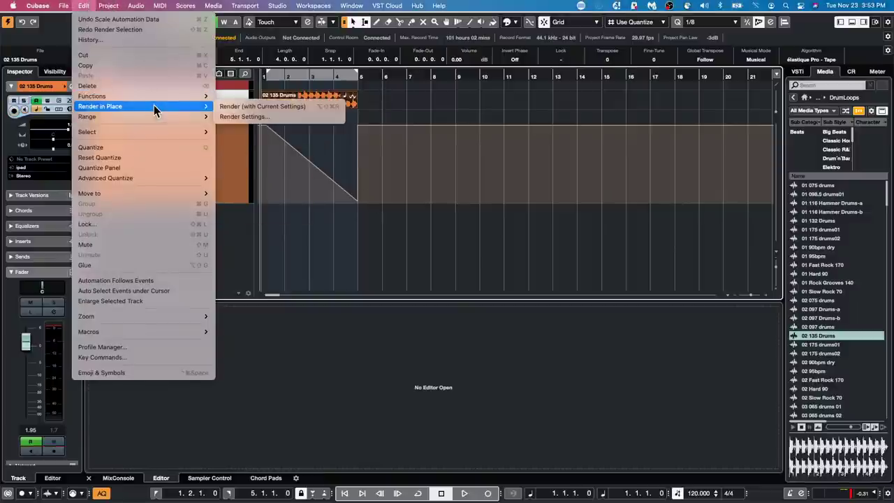
{"action": "left_click", "coordinate": [273, 116]}
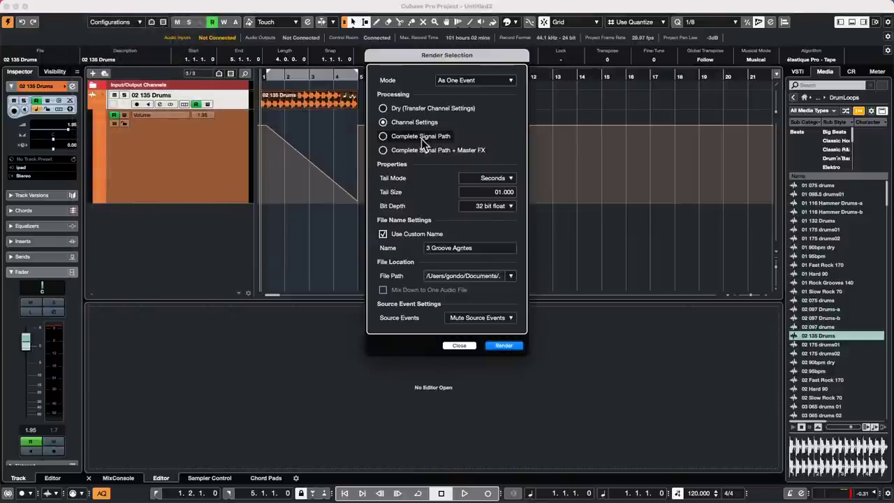
{"action": "left_click", "coordinate": [384, 110]}
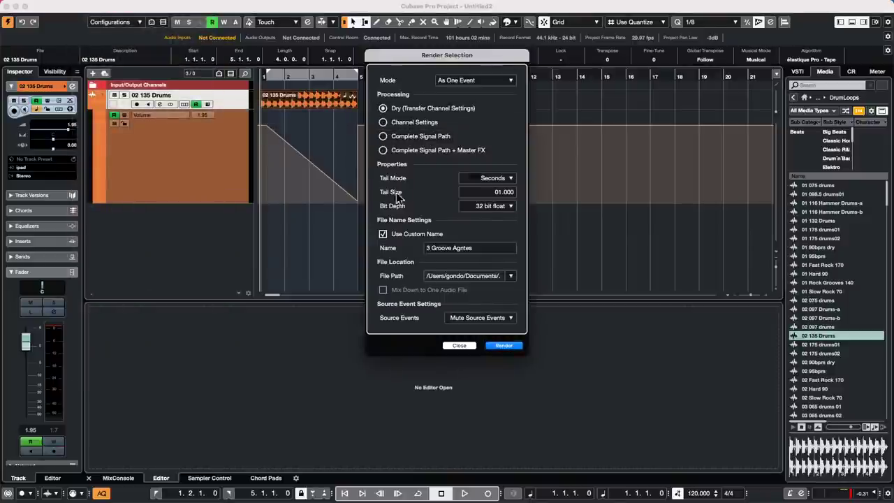
{"action": "left_click", "coordinate": [504, 345]}
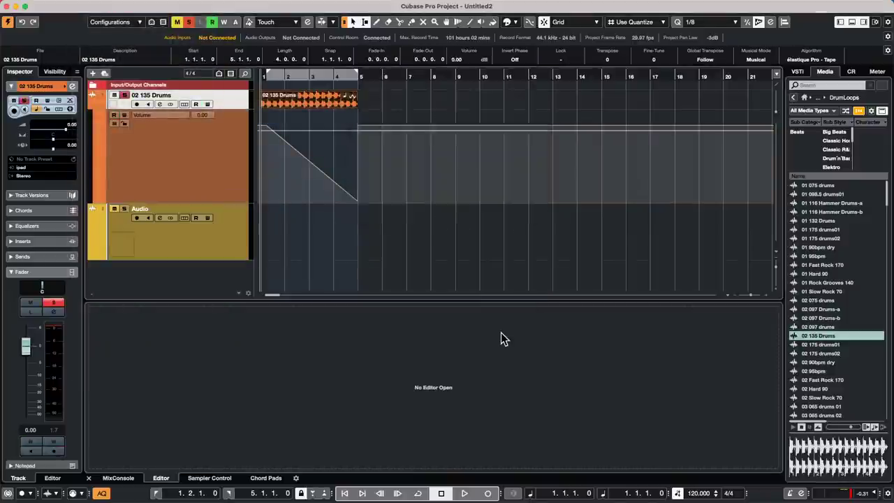
Close Render Settings without rendering and undo the dry render.
{"action": "mouse_move", "coordinate": [55, 3]}
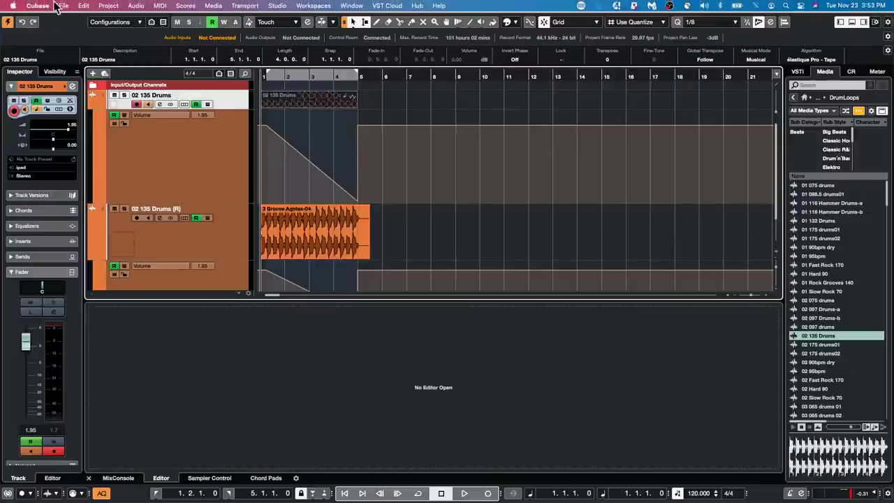
{"action": "left_click", "coordinate": [83, 6]}
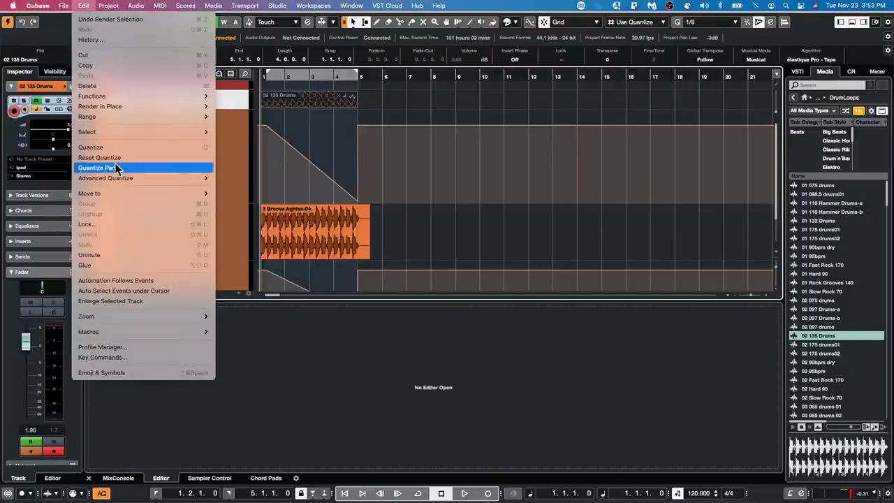
{"action": "mouse_move", "coordinate": [123, 117]}
{"action": "left_click", "coordinate": [269, 116]}
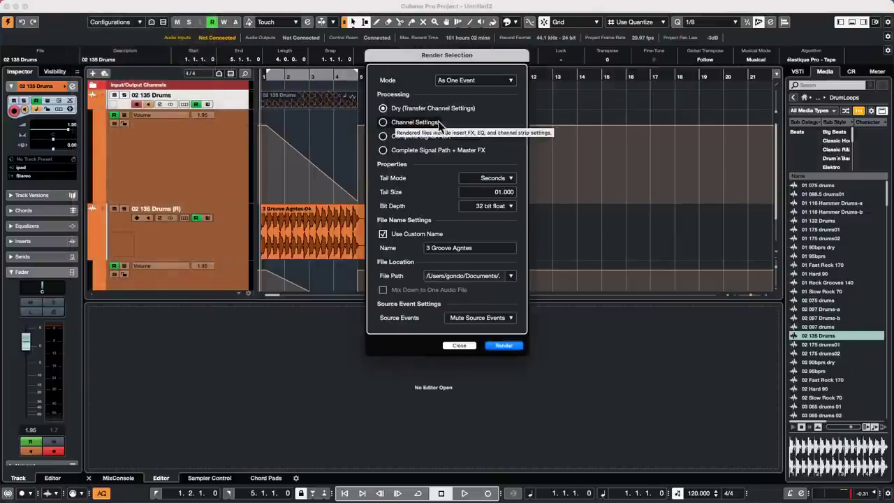
{"action": "left_click", "coordinate": [466, 347]}
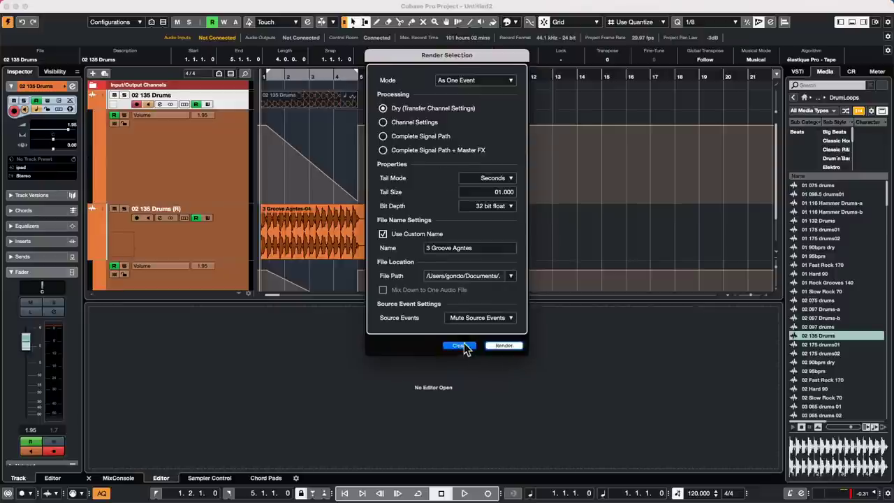
{"action": "key", "text": "super+z"}
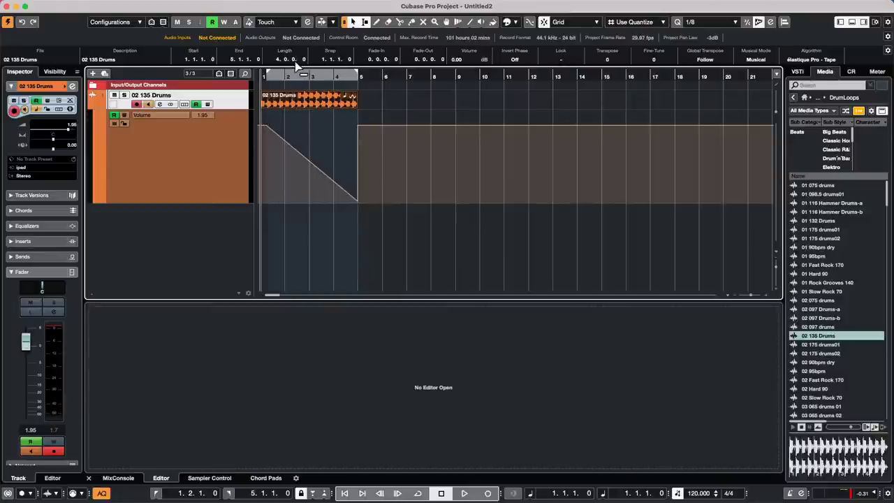
Enlarge the 02 135 Drums track and open its event in the Sample Editor, zoomed on the waveform.
{"action": "mouse_move", "coordinate": [98, 6]}
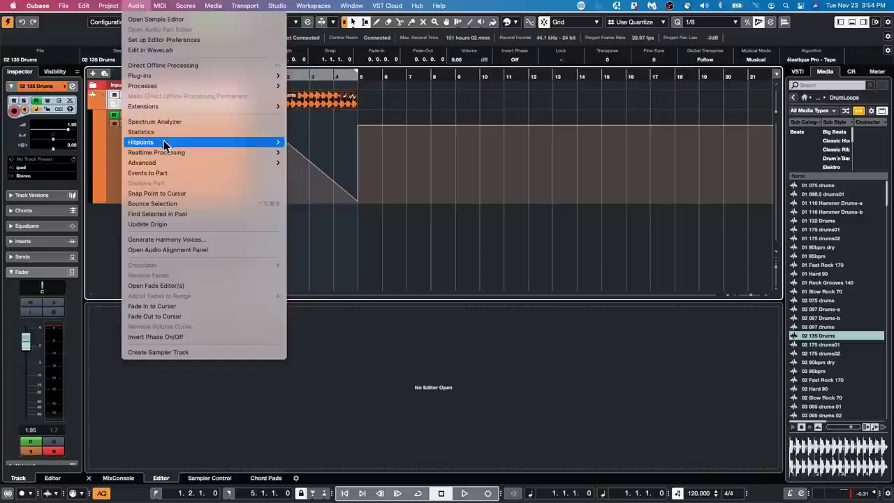
{"action": "mouse_move", "coordinate": [185, 86]}
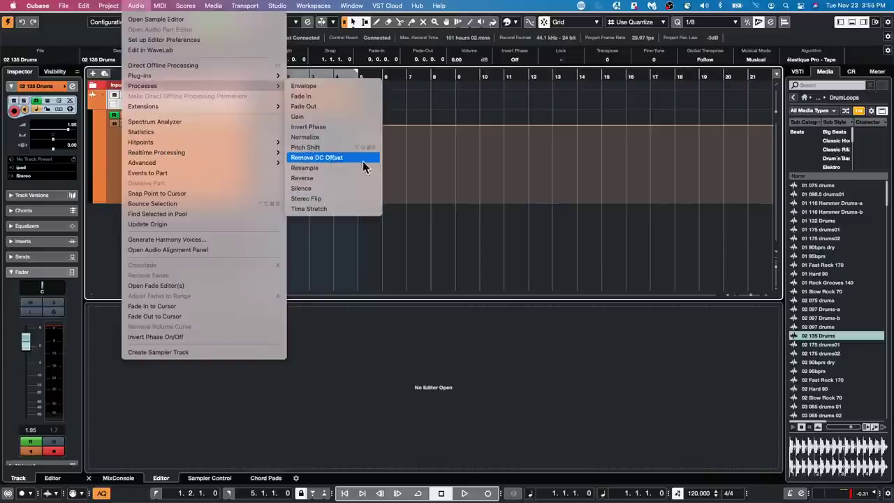
{"action": "left_click", "coordinate": [514, 177]}
{"action": "left_click_drag", "start_coordinate": [226, 107], "coordinate": [217, 145]}
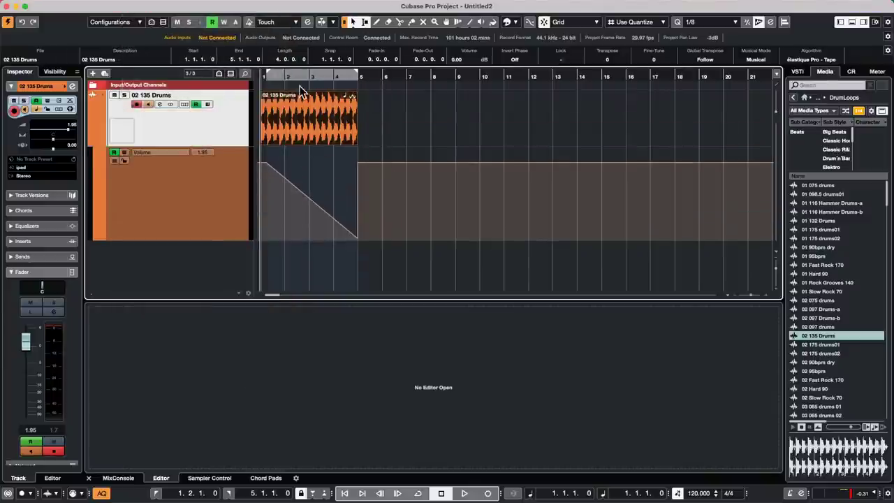
{"action": "left_click_drag", "start_coordinate": [301, 73], "coordinate": [339, 133]}
{"action": "double_click", "coordinate": [345, 121]}
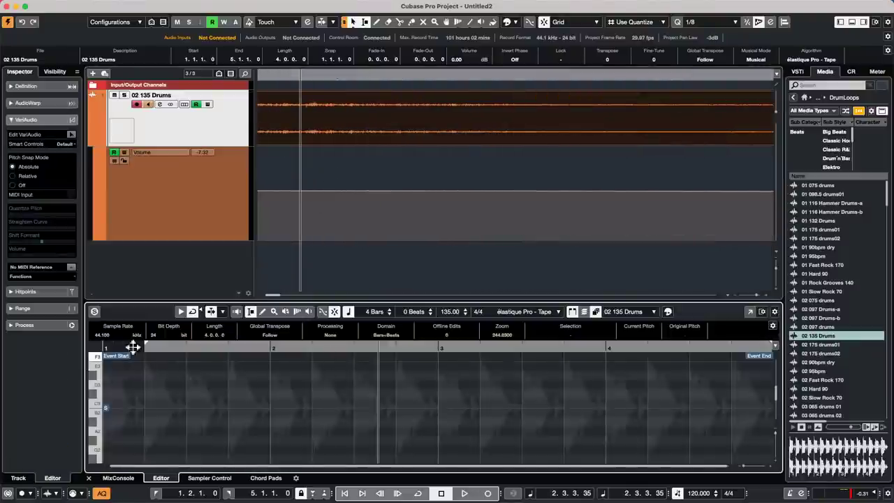
{"action": "left_click", "coordinate": [47, 84]}
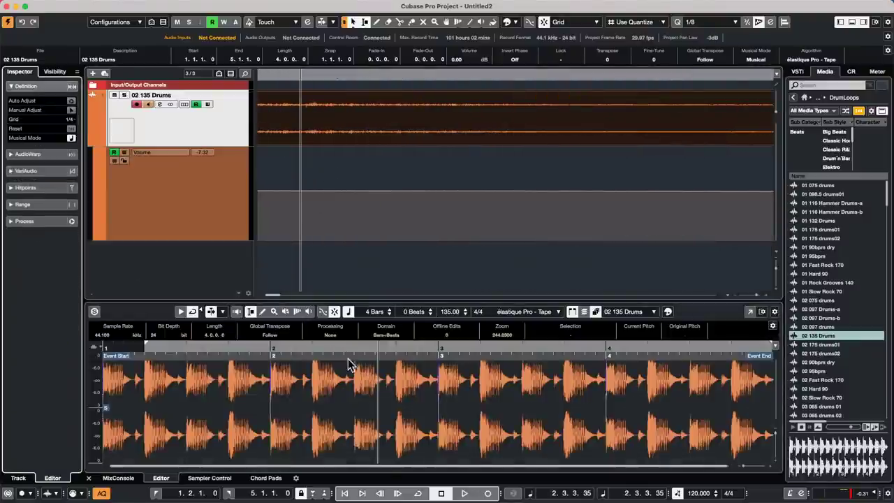
{"action": "mouse_move", "coordinate": [346, 346]}
{"action": "left_mouse_down"}
{"action": "mouse_move", "coordinate": [351, 404]}
{"action": "mouse_move", "coordinate": [419, 375]}
{"action": "left_mouse_up"}
Redraw part of the waveform with the Pencil, then undo the hand-drawn edits.
{"action": "left_click", "coordinate": [262, 312]}
{"action": "left_click_drag", "start_coordinate": [432, 380], "coordinate": [441, 379]}
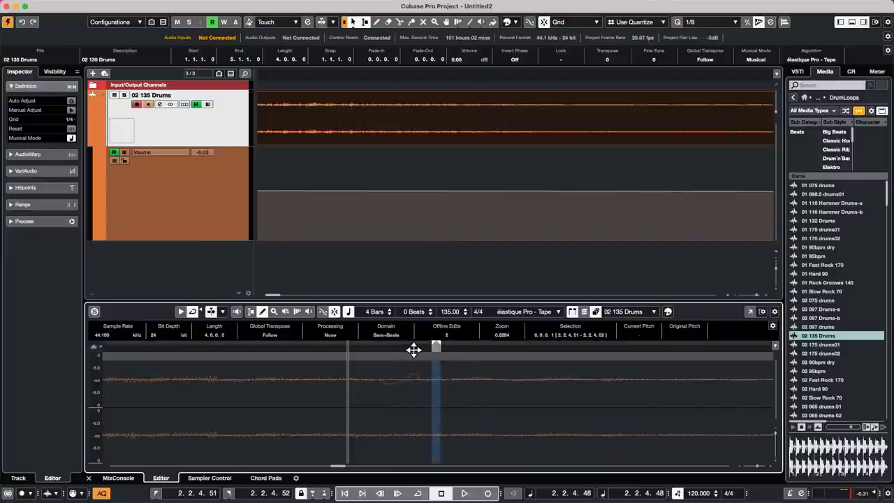
{"action": "left_click_drag", "start_coordinate": [417, 348], "coordinate": [417, 385]}
{"action": "mouse_move", "coordinate": [421, 381]}
{"action": "left_mouse_down"}
{"action": "mouse_move", "coordinate": [556, 393]}
{"action": "mouse_move", "coordinate": [546, 387]}
{"action": "mouse_move", "coordinate": [547, 394]}
{"action": "left_mouse_up"}
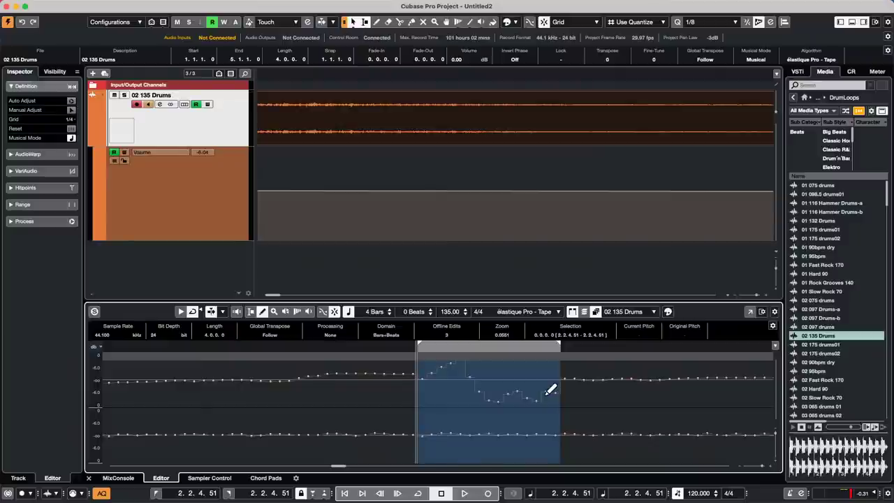
{"action": "key", "text": "super+z"}
{"action": "key", "text": "super+z"}
{"action": "key", "text": "super+z"}
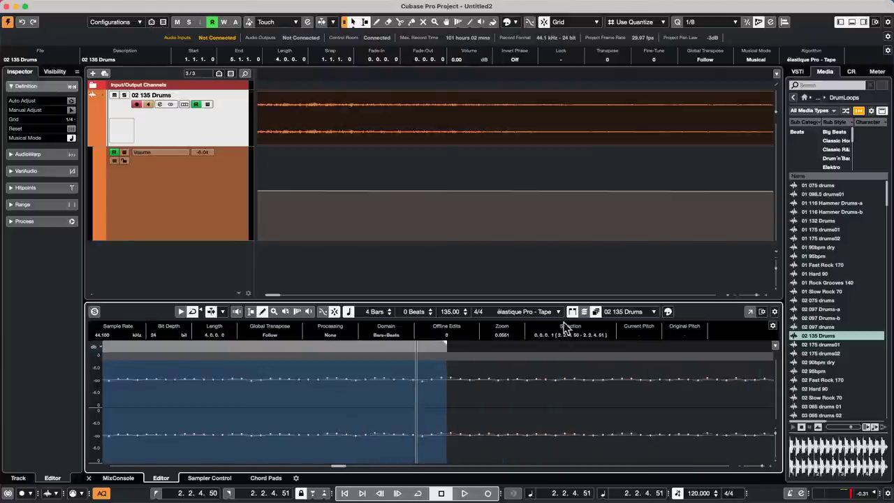
{"action": "left_click_drag", "start_coordinate": [340, 75], "coordinate": [349, 10]}
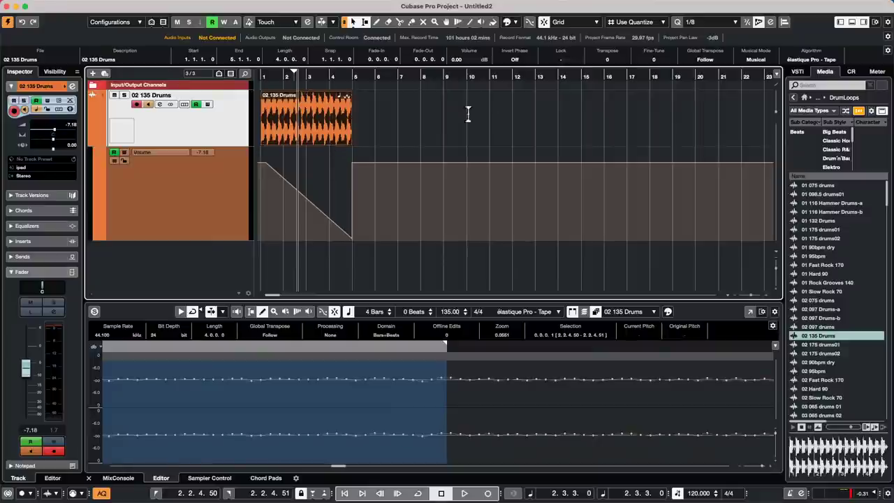
Load Amos Moses - GO.cpr from Recent Projects and activate it.
{"action": "right_click", "coordinate": [174, 130]}
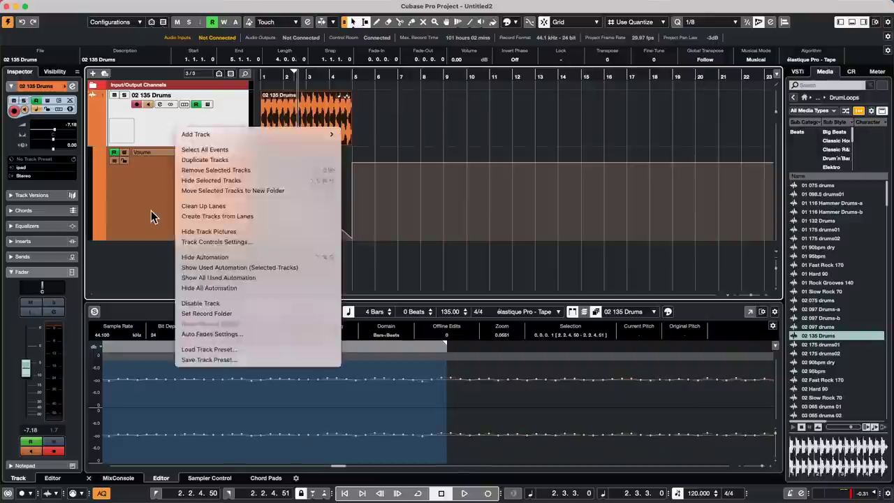
{"action": "left_click", "coordinate": [151, 211]}
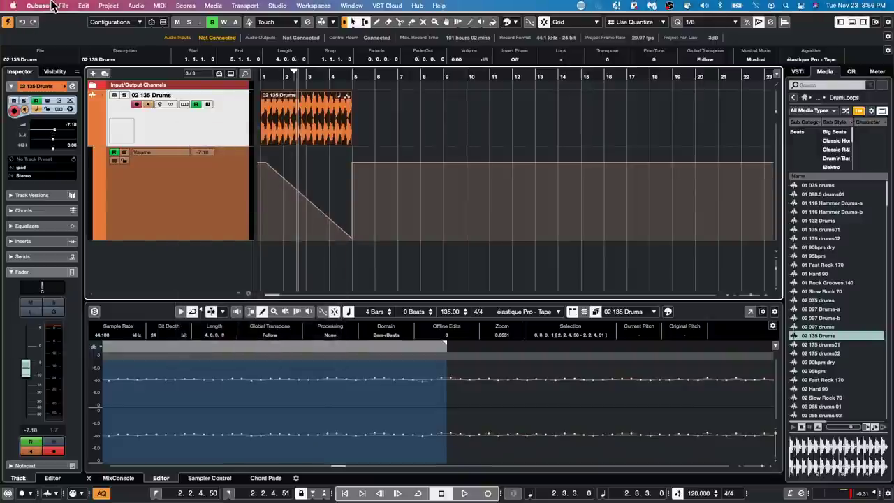
{"action": "left_click", "coordinate": [62, 6]}
{"action": "mouse_move", "coordinate": [75, 212]}
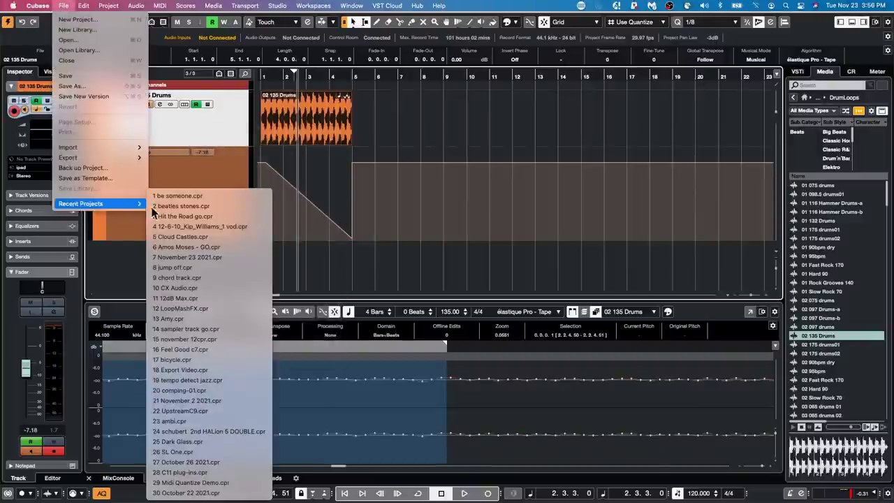
{"action": "left_click", "coordinate": [205, 249]}
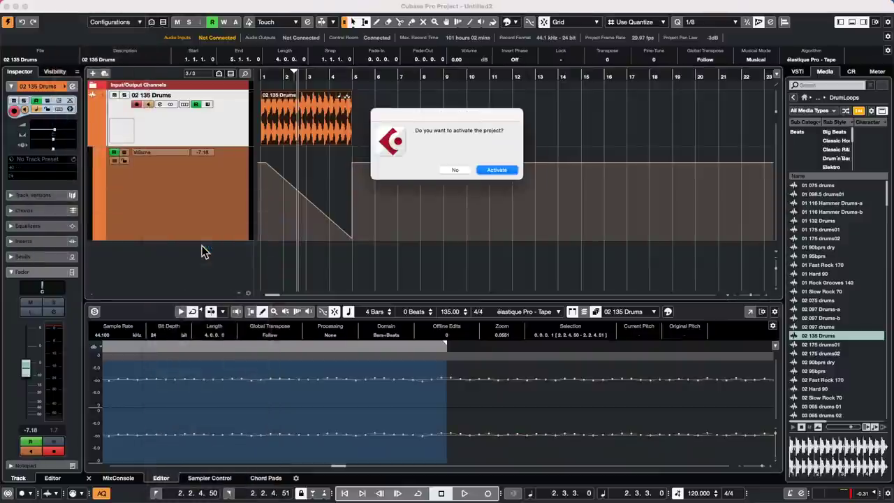
{"action": "key", "text": "Return"}
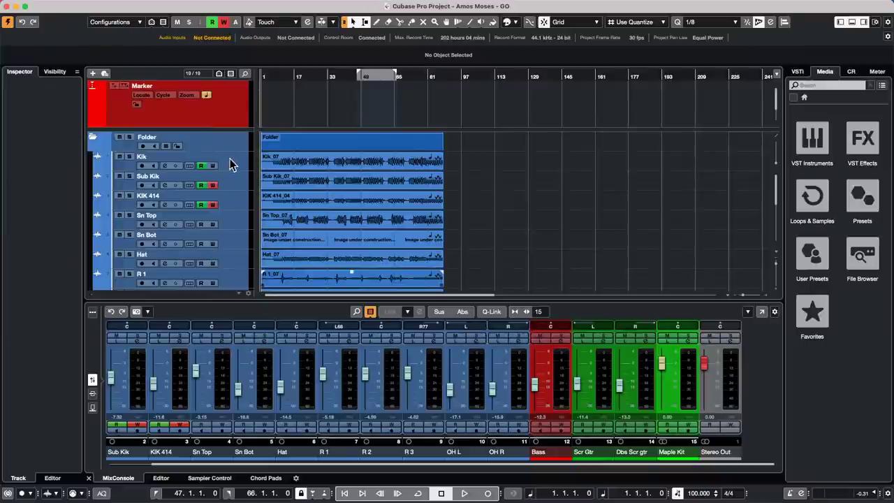
With Sn Top selected and the song playing, add an FX 1-REVelation effect track running REVelation reverb.
{"action": "left_click", "coordinate": [236, 214]}
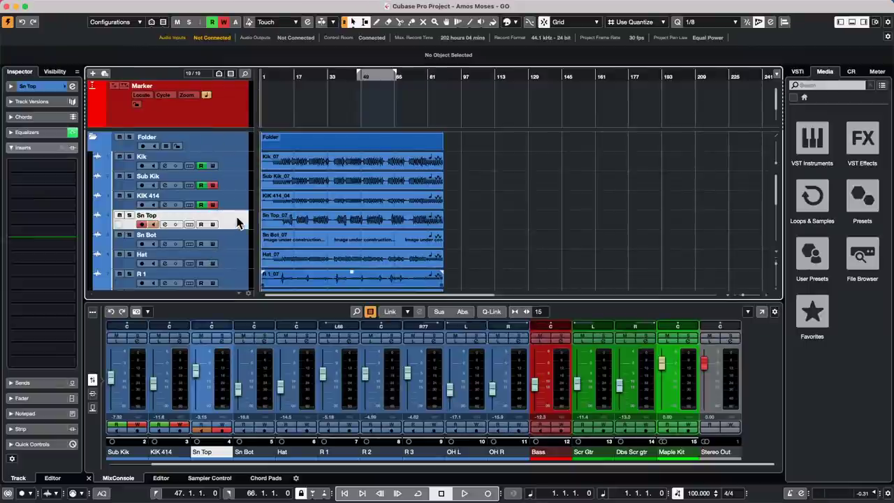
{"action": "key", "text": "space"}
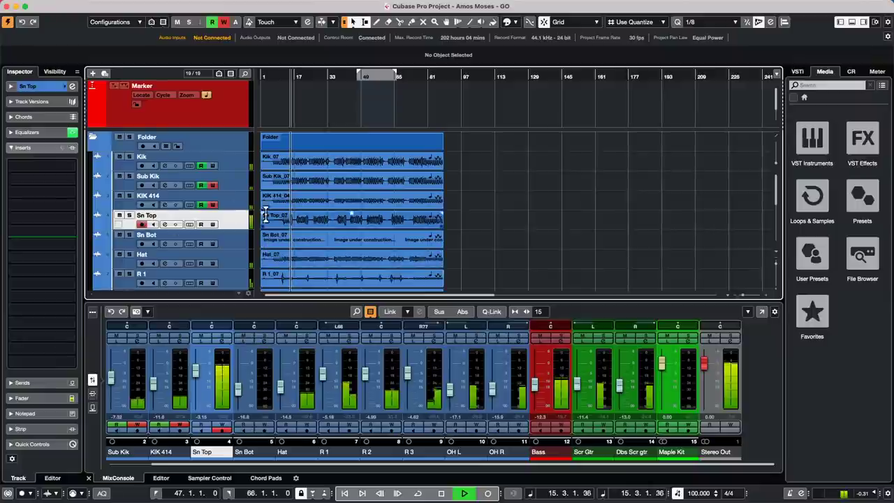
{"action": "right_click", "coordinate": [235, 224]}
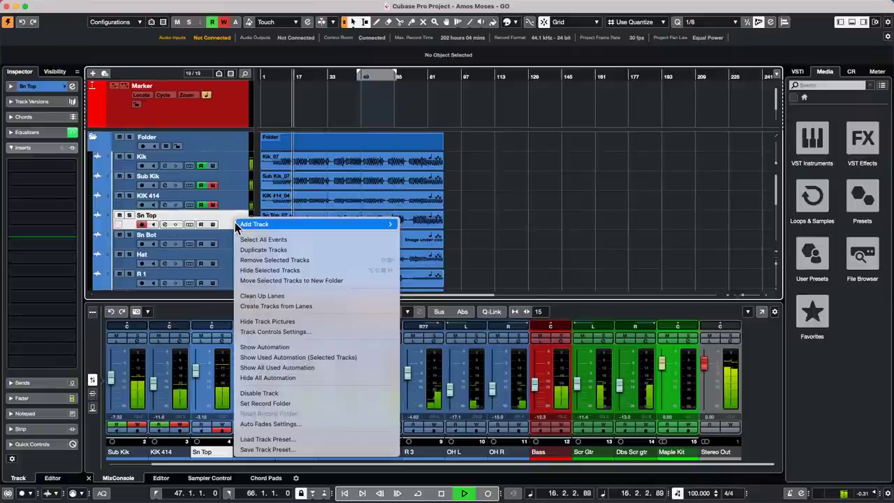
{"action": "mouse_move", "coordinate": [236, 224]}
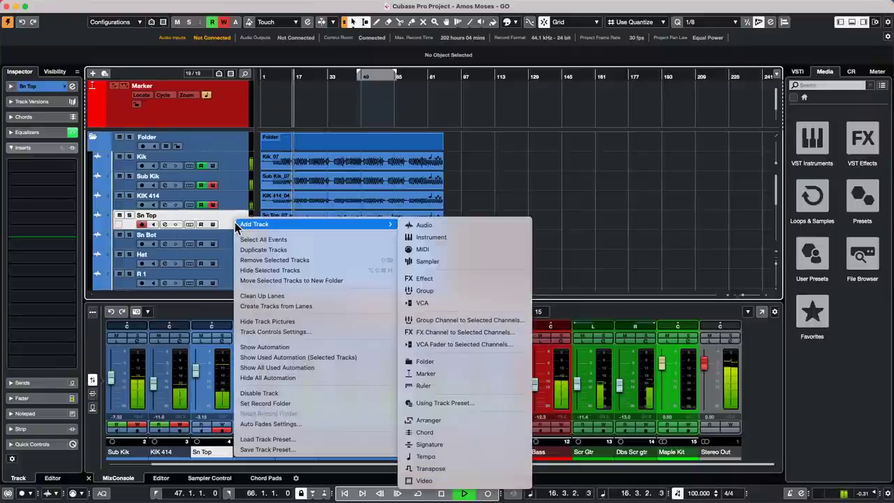
{"action": "left_click", "coordinate": [478, 333]}
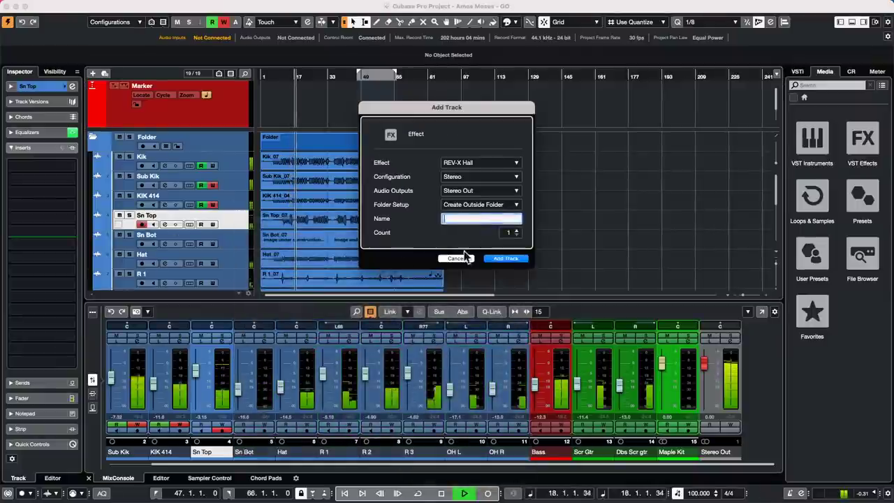
{"action": "left_click", "coordinate": [484, 164]}
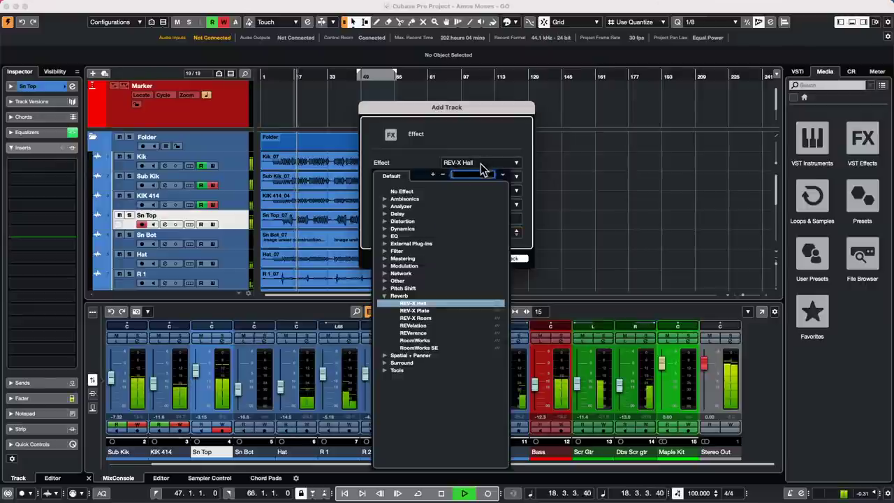
{"action": "left_click", "coordinate": [424, 325]}
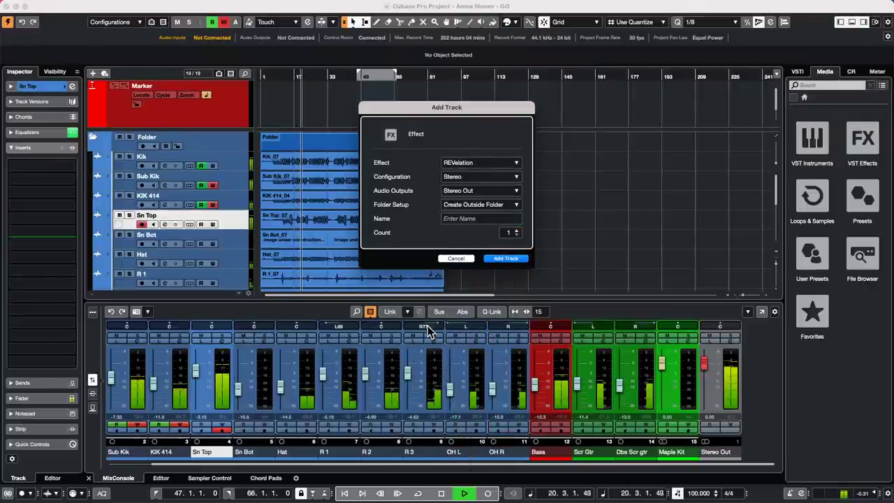
{"action": "left_click", "coordinate": [504, 259]}
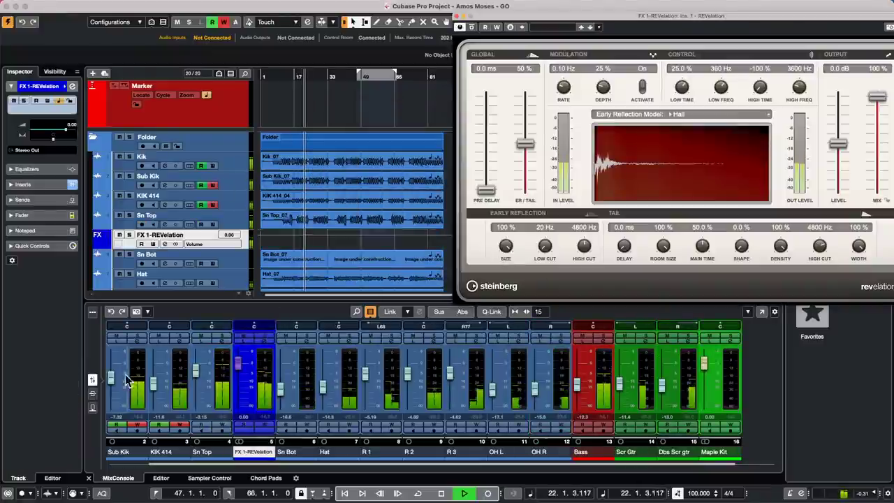
{"action": "left_click", "coordinate": [93, 408]}
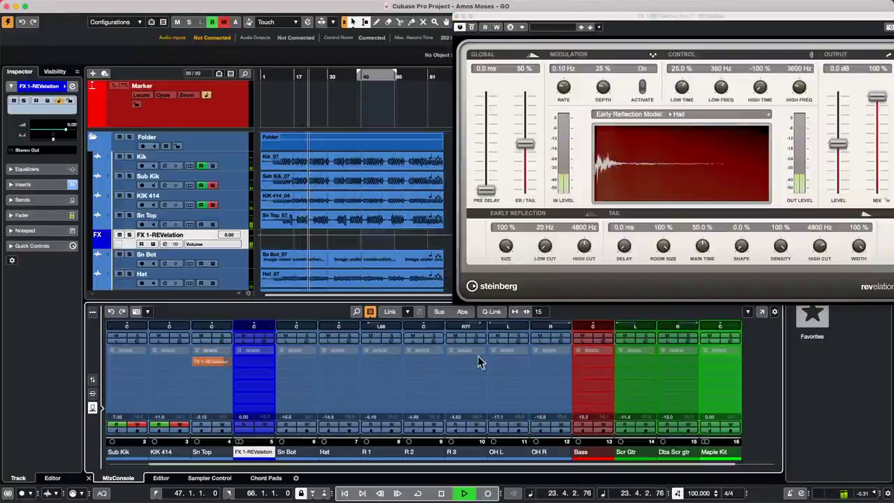
Route the Scr Gtr and Dbs Scr gtr sends to FX 1-REVelation, turning Scr Gtr's send level way down.
{"action": "left_click", "coordinate": [629, 453]}
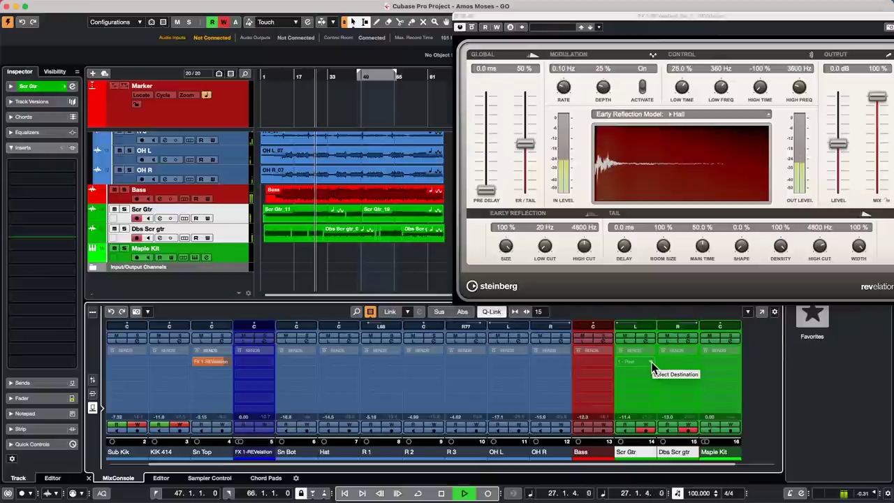
{"action": "left_click", "coordinate": [653, 365]}
{"action": "left_click", "coordinate": [657, 401]}
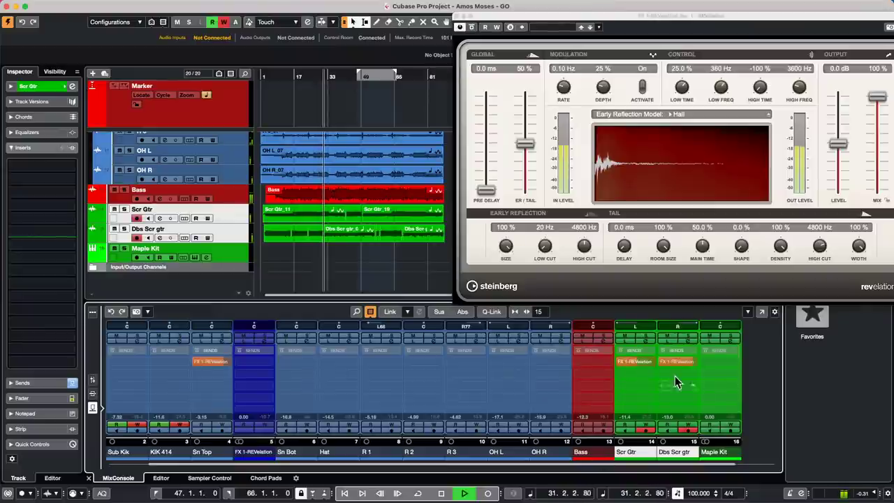
{"action": "left_click_drag", "start_coordinate": [647, 363], "coordinate": [614, 363]}
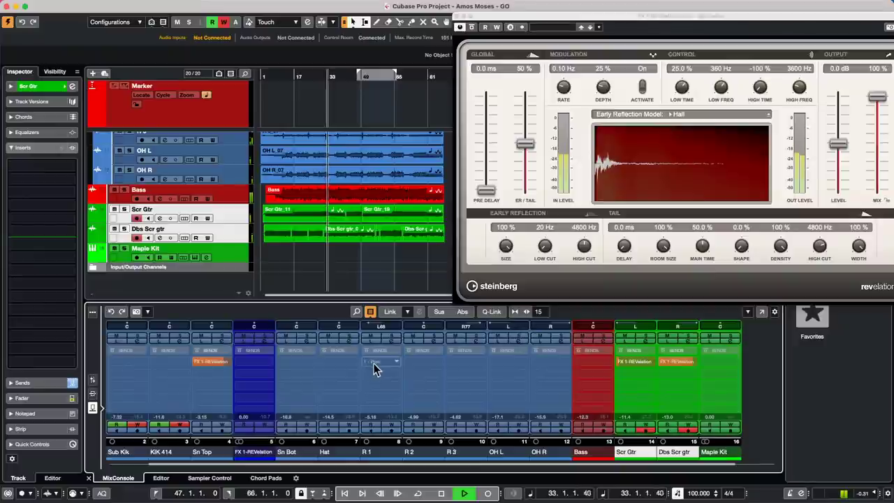
{"action": "left_click", "coordinate": [371, 453]}
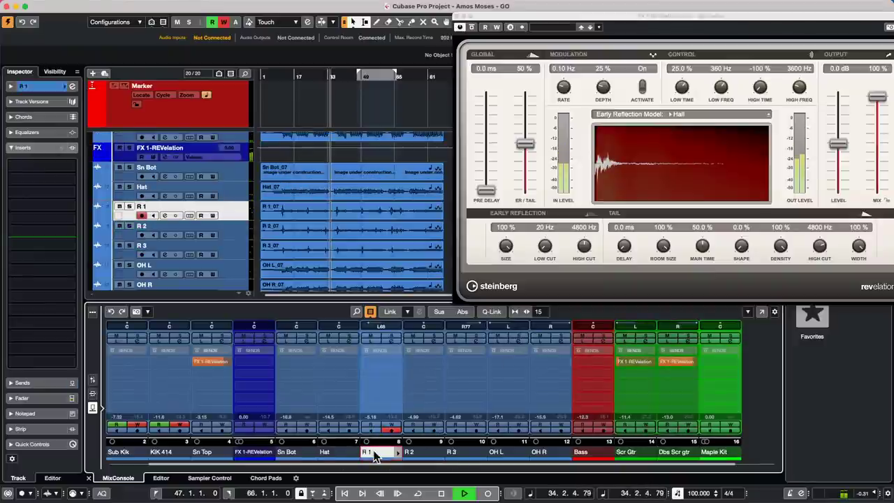
Q-Link R 1–R 3, send them to FX 1-REVelation, raise the send level, and stop playback.
{"action": "left_click", "coordinate": [462, 452], "text": "shift"}
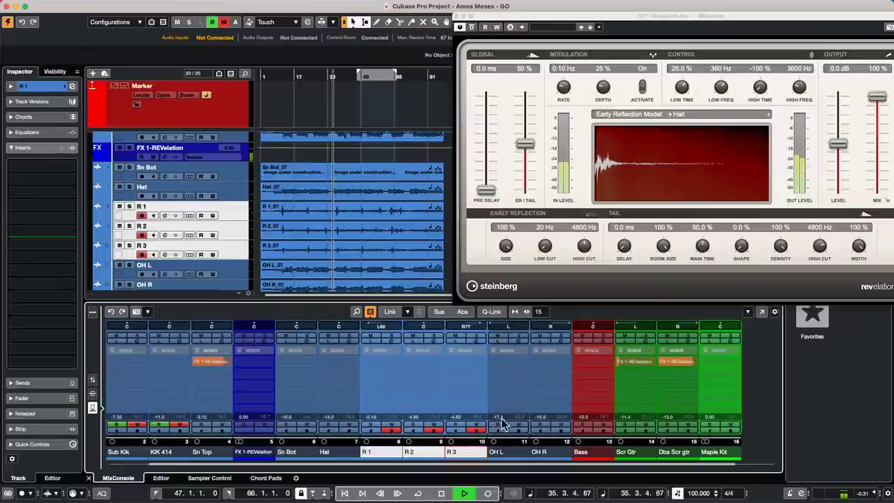
{"action": "left_click", "coordinate": [368, 363]}
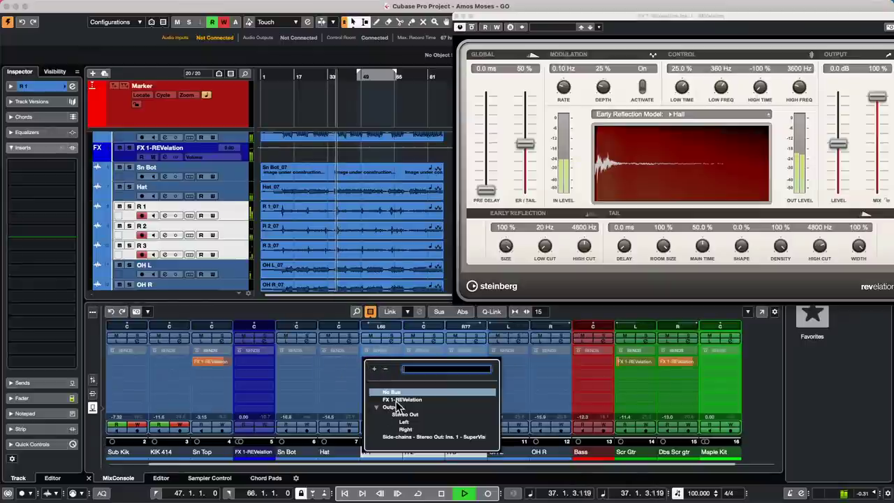
{"action": "left_click", "coordinate": [494, 313]}
{"action": "left_click", "coordinate": [493, 313]}
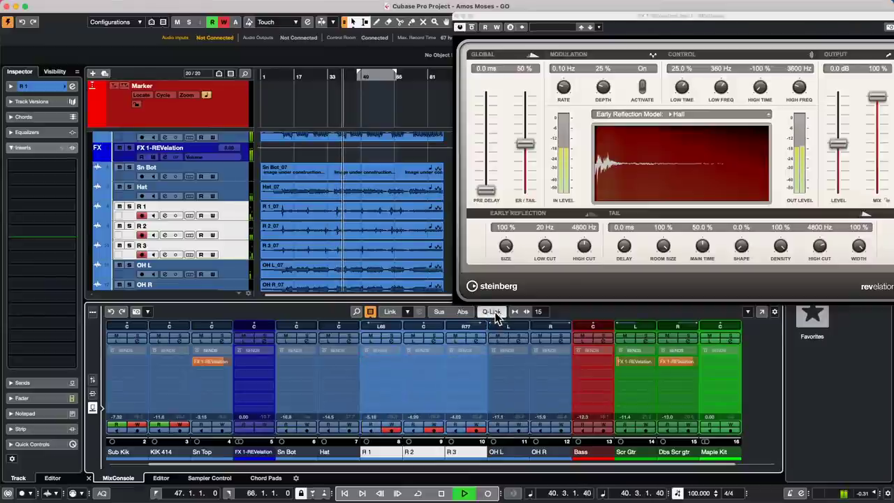
{"action": "left_click", "coordinate": [365, 364]}
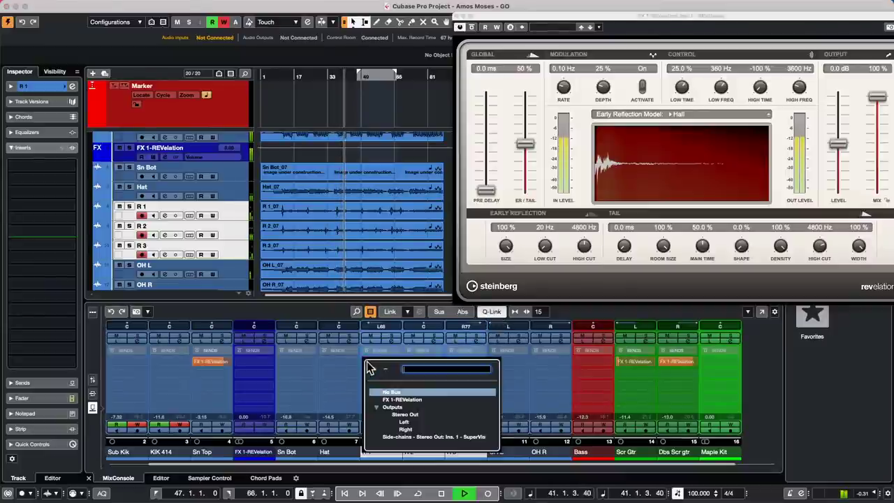
{"action": "left_click", "coordinate": [395, 401]}
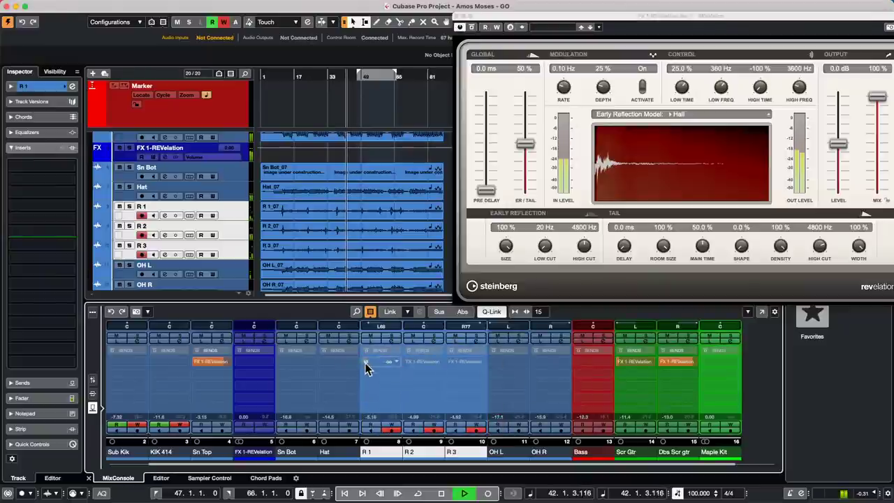
{"action": "left_click_drag", "start_coordinate": [365, 364], "coordinate": [407, 364]}
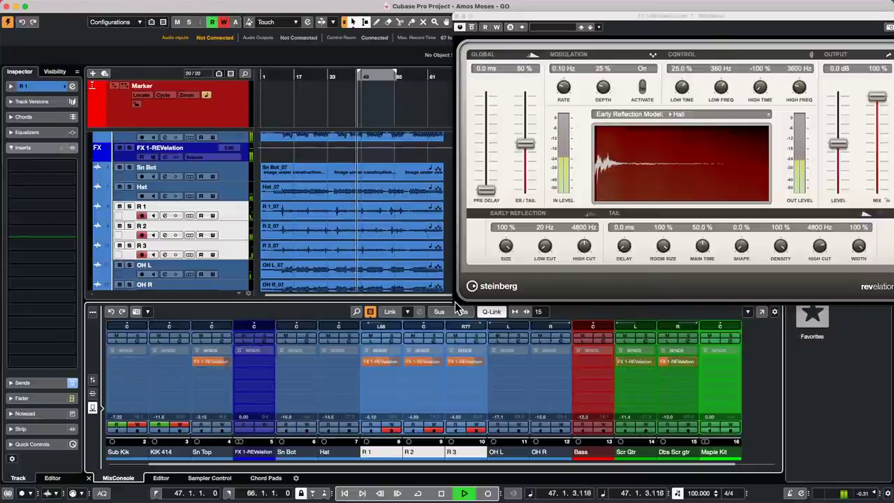
{"action": "key", "text": "space"}
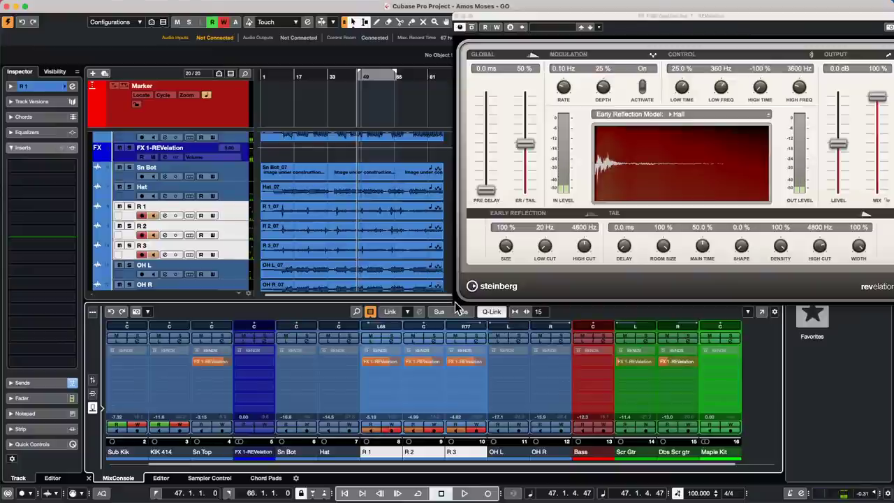
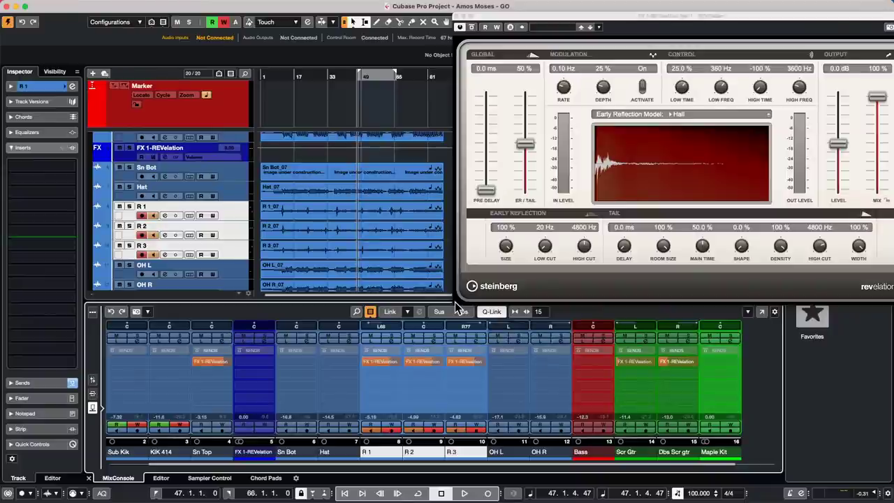
Open 'November 23 2021.cpr' from File > Recent Projects and activate it.
{"action": "mouse_move", "coordinate": [387, 5]}
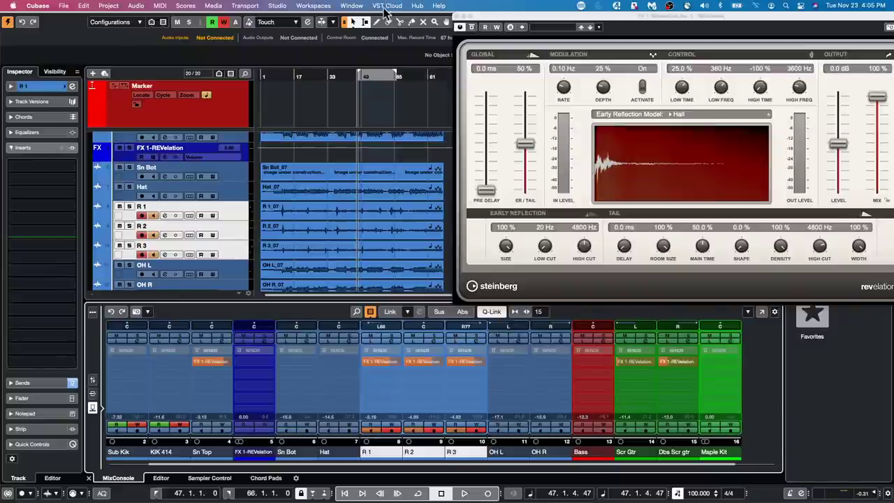
{"action": "left_click", "coordinate": [68, 7]}
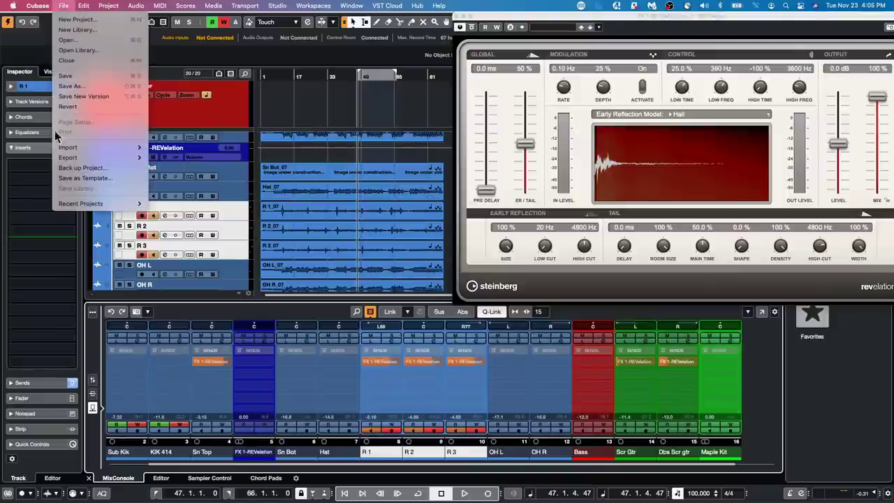
{"action": "mouse_move", "coordinate": [74, 160]}
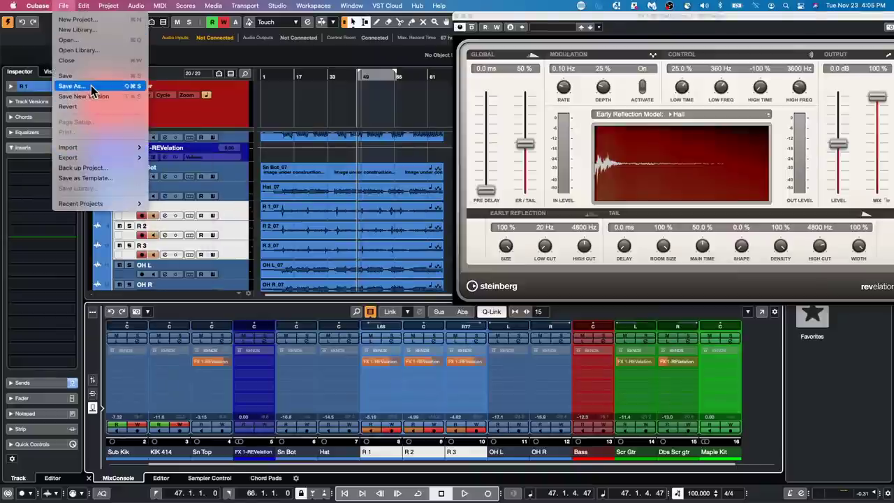
{"action": "mouse_move", "coordinate": [88, 13]}
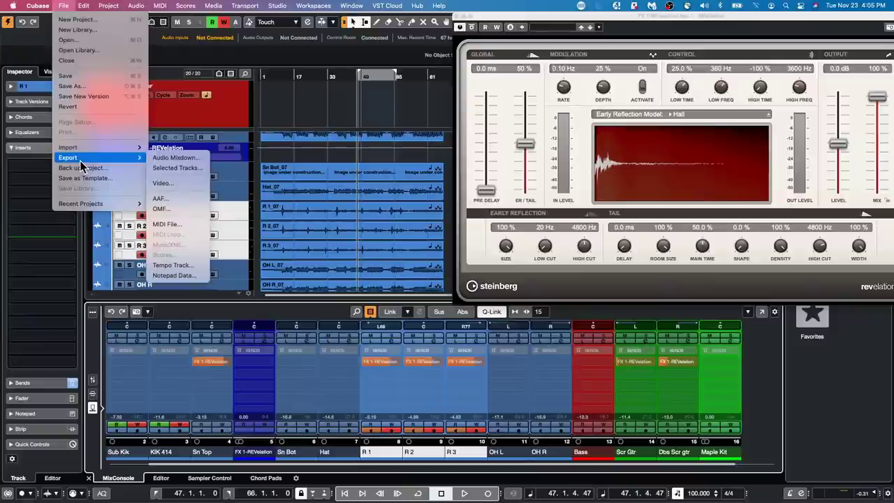
{"action": "mouse_move", "coordinate": [87, 209]}
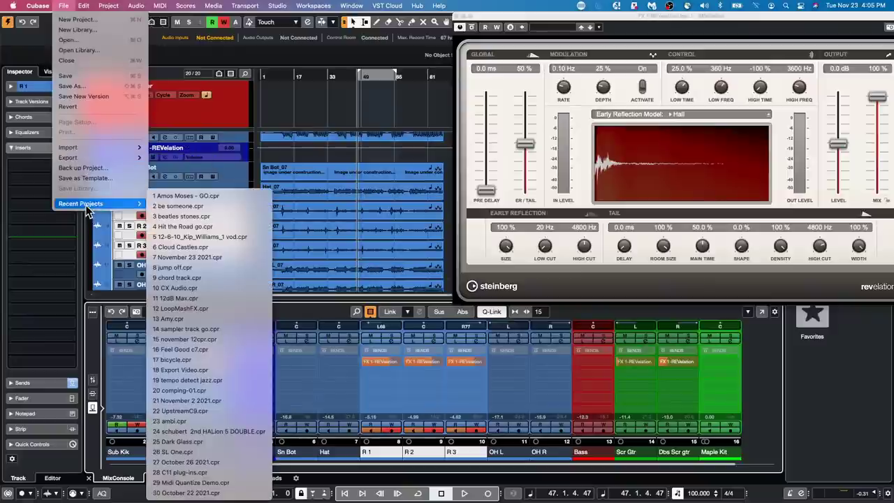
{"action": "left_click", "coordinate": [216, 257]}
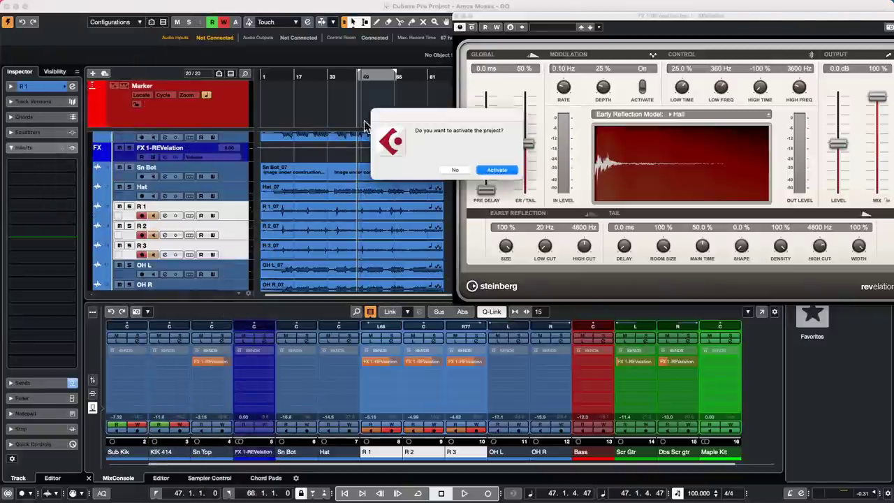
{"action": "left_click", "coordinate": [496, 170]}
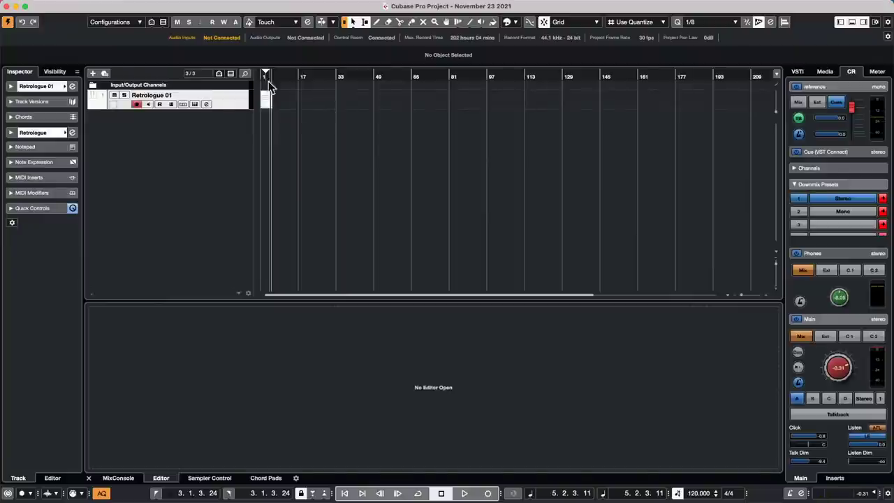
Colour the Retrologue 01 track yellow.
{"action": "left_click", "coordinate": [65, 86]}
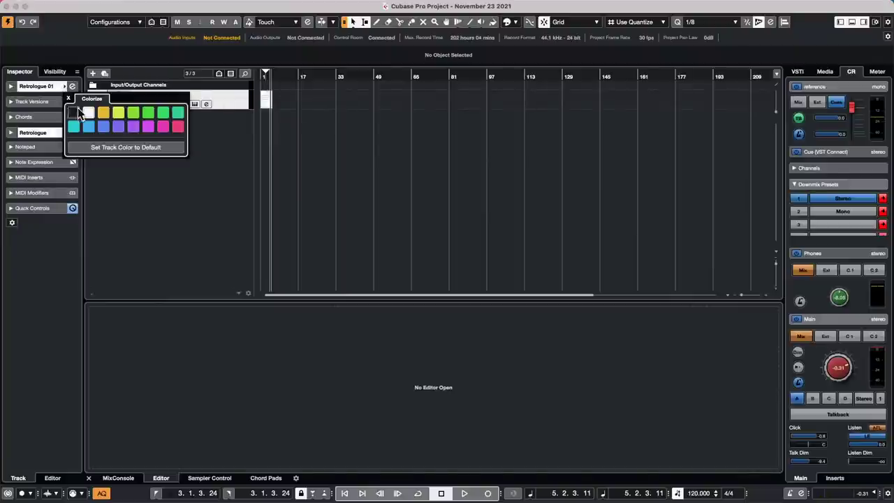
{"action": "left_click", "coordinate": [103, 113]}
{"action": "left_click", "coordinate": [317, 143]}
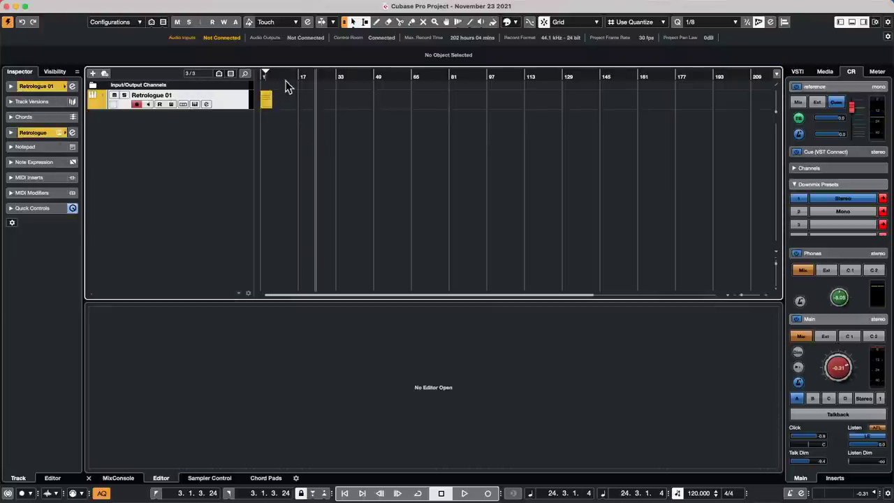
Zoom in, make the Retrologue 01 lane taller, and play it from the start.
{"action": "key", "text": "period"}
{"action": "key", "text": "h"}
{"action": "key", "text": "h"}
{"action": "key", "text": "h"}
{"action": "key", "text": "h"}
{"action": "key", "text": "h"}
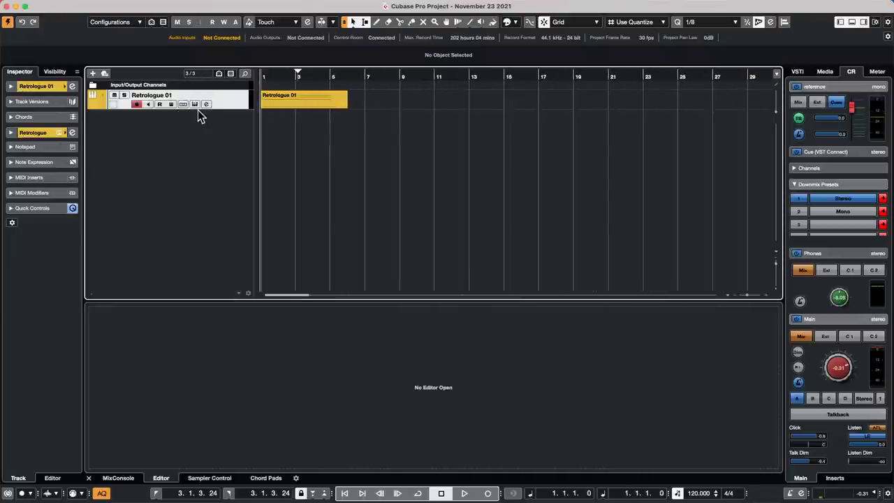
{"action": "left_click_drag", "start_coordinate": [201, 109], "coordinate": [197, 154]}
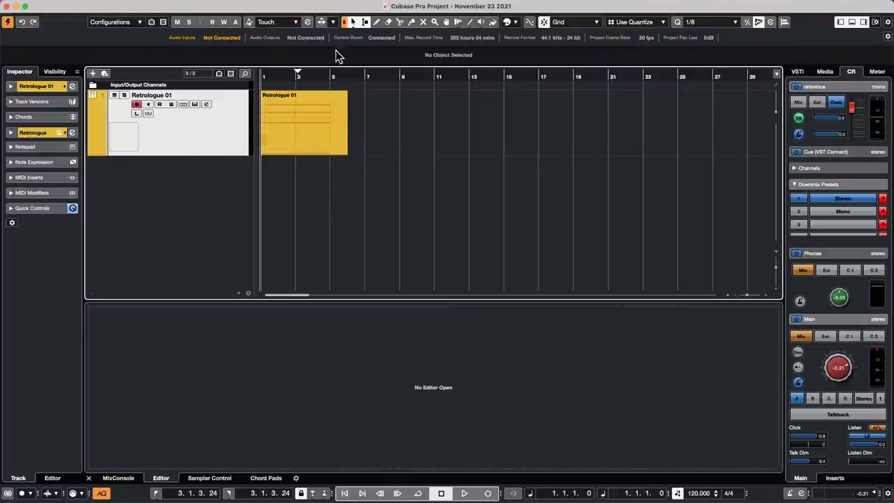
{"action": "key", "text": "space"}
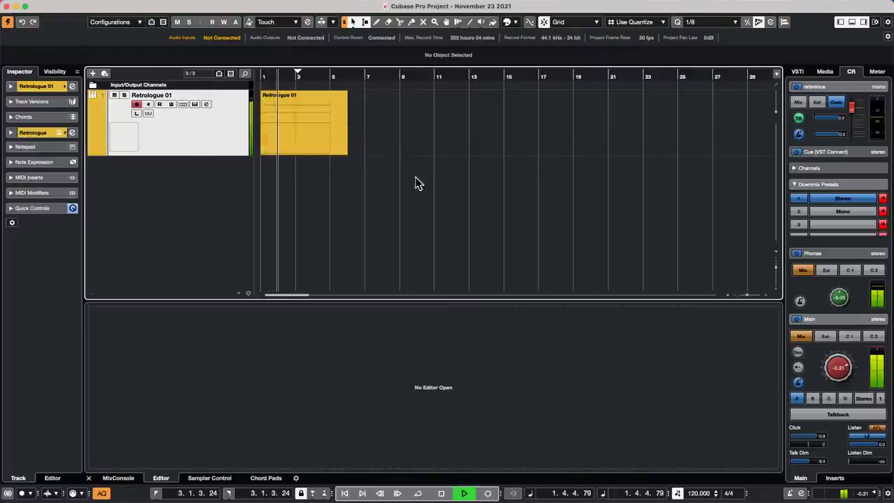
{"action": "key", "text": "space"}
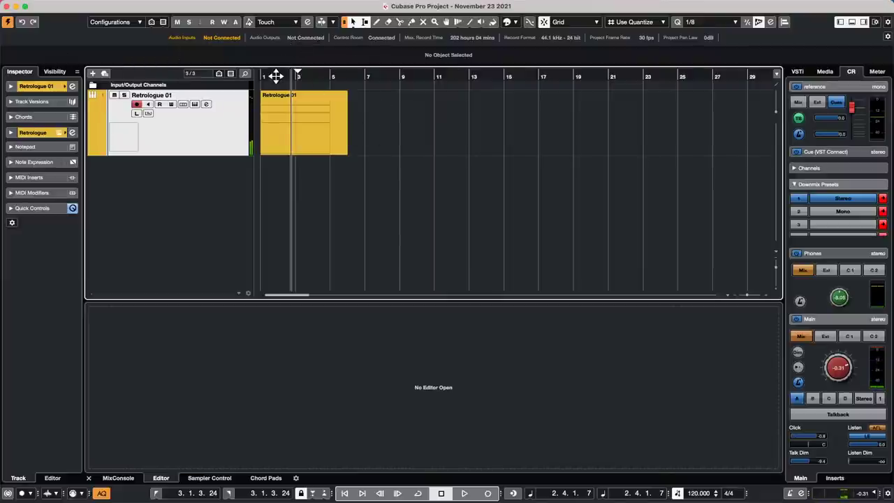
{"action": "key", "text": "Home"}
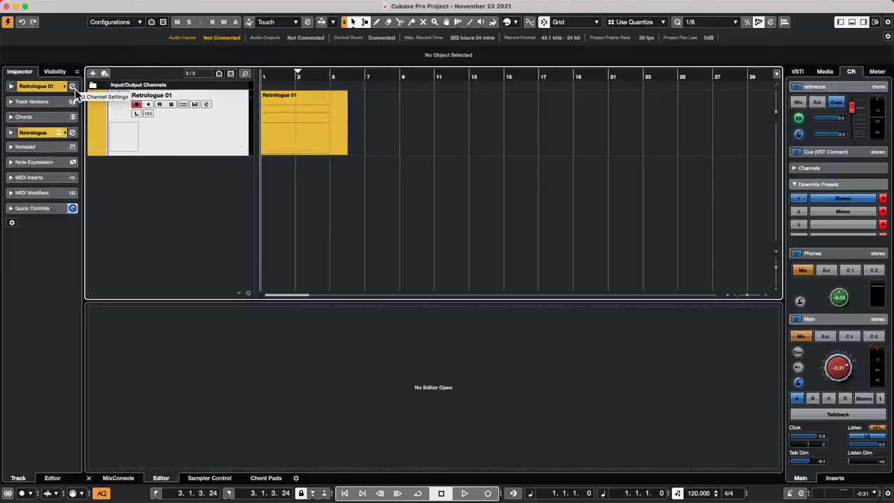
Open Retrologue 01's DualFilter and sweep Position from -99 to about -35, comparing bypass.
{"action": "left_click", "coordinate": [73, 132]}
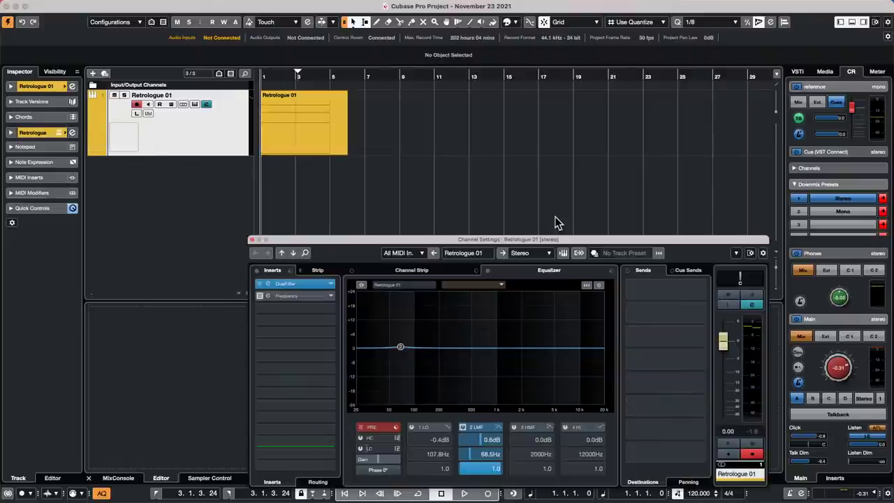
{"action": "left_click", "coordinate": [292, 284]}
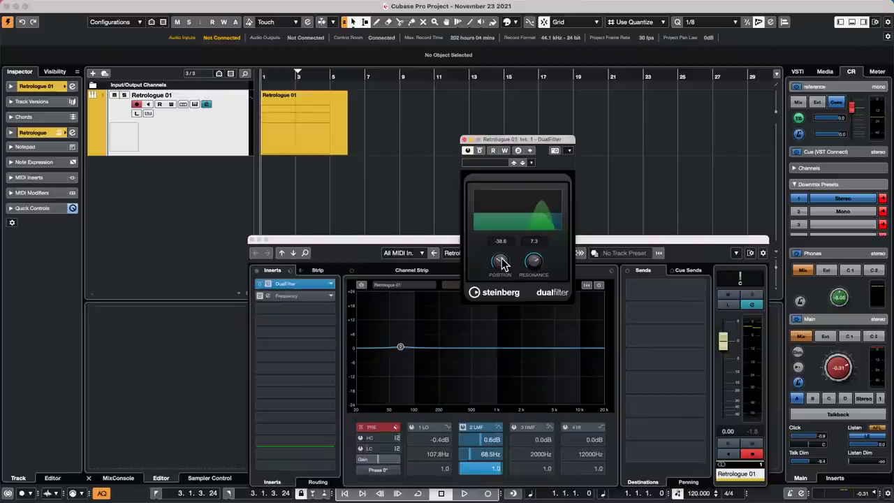
{"action": "left_click_drag", "start_coordinate": [502, 264], "coordinate": [491, 280]}
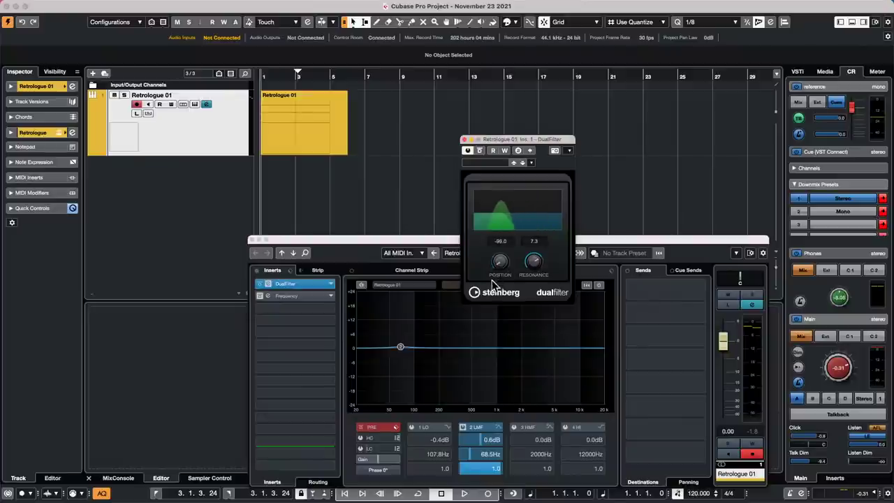
{"action": "left_click", "coordinate": [262, 286]}
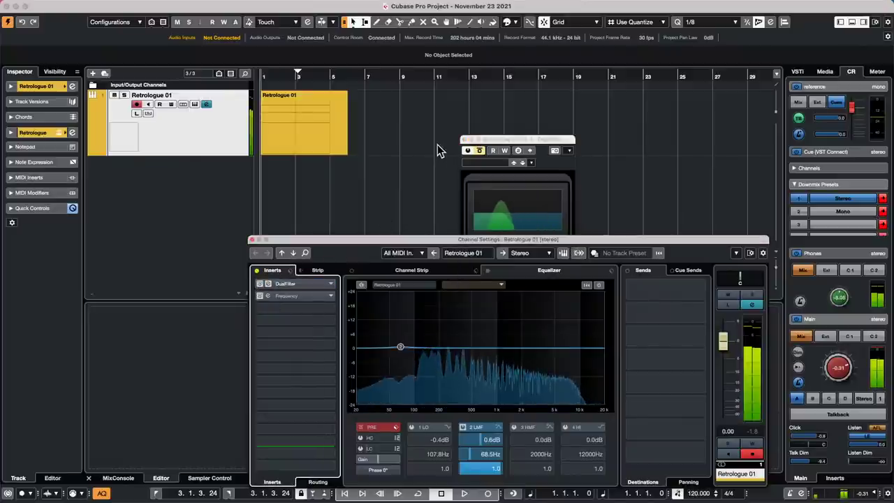
{"action": "left_click", "coordinate": [262, 285]}
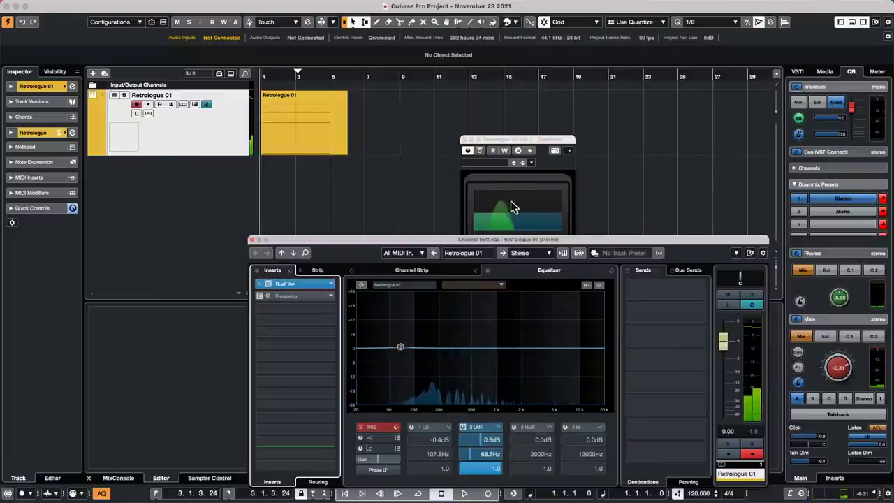
{"action": "left_click_drag", "start_coordinate": [507, 140], "coordinate": [486, 70]}
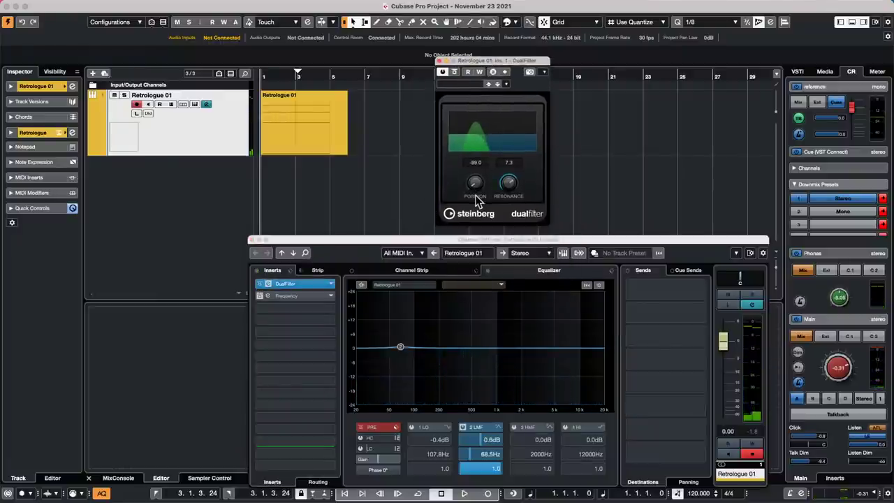
{"action": "mouse_move", "coordinate": [475, 195]}
{"action": "left_mouse_down"}
{"action": "mouse_move", "coordinate": [495, 93]}
{"action": "mouse_move", "coordinate": [482, 198]}
{"action": "left_mouse_up"}
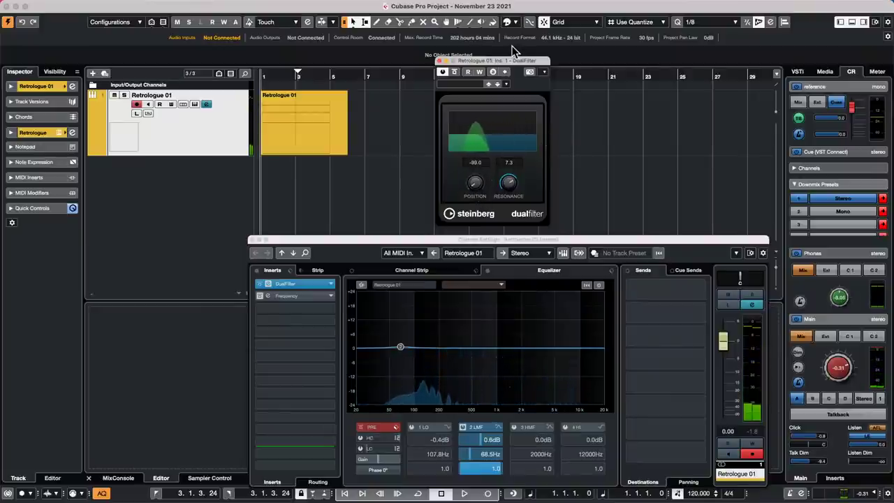
{"action": "mouse_move", "coordinate": [475, 183]}
{"action": "left_mouse_down"}
{"action": "mouse_move", "coordinate": [493, 96]}
{"action": "mouse_move", "coordinate": [471, 193]}
{"action": "mouse_move", "coordinate": [489, 102]}
{"action": "mouse_move", "coordinate": [480, 188]}
{"action": "mouse_move", "coordinate": [480, 172]}
{"action": "mouse_move", "coordinate": [463, 190]}
{"action": "left_mouse_up"}
Show a 'Pos' automation lane and draw a rising Position ramp over the first bars.
{"action": "right_click", "coordinate": [475, 183]}
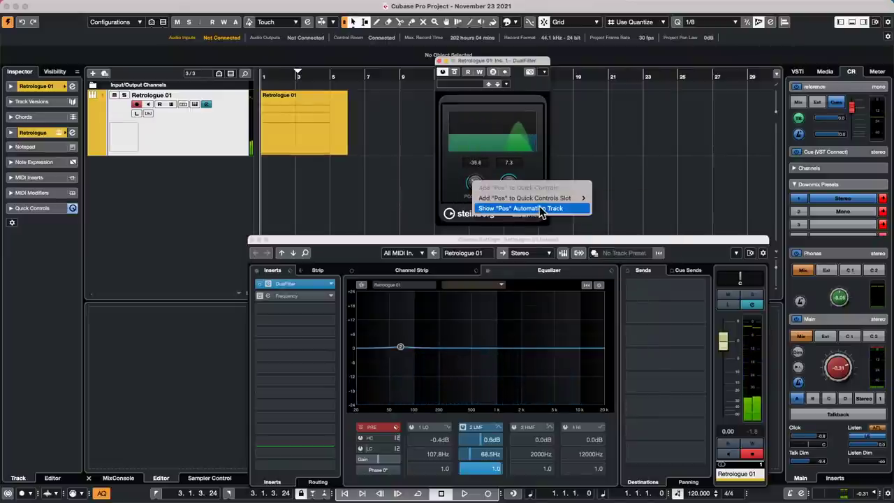
{"action": "left_click", "coordinate": [539, 208]}
{"action": "right_click", "coordinate": [266, 223]}
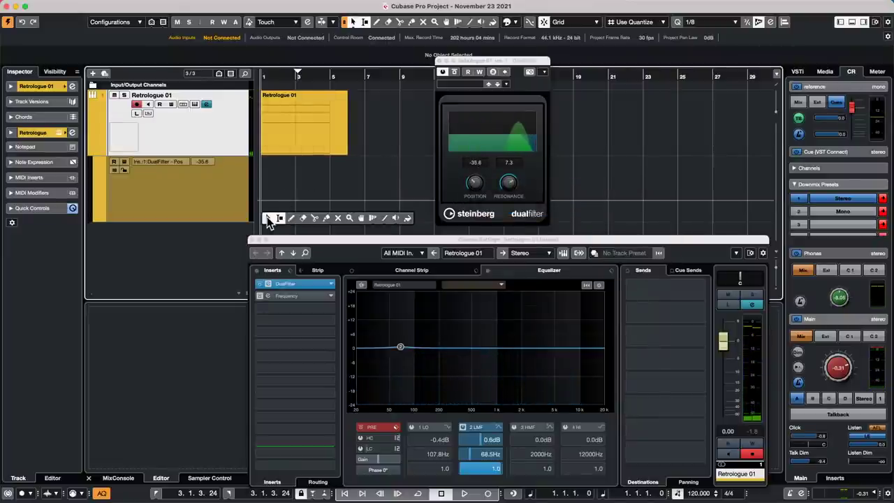
{"action": "left_click", "coordinate": [385, 218]}
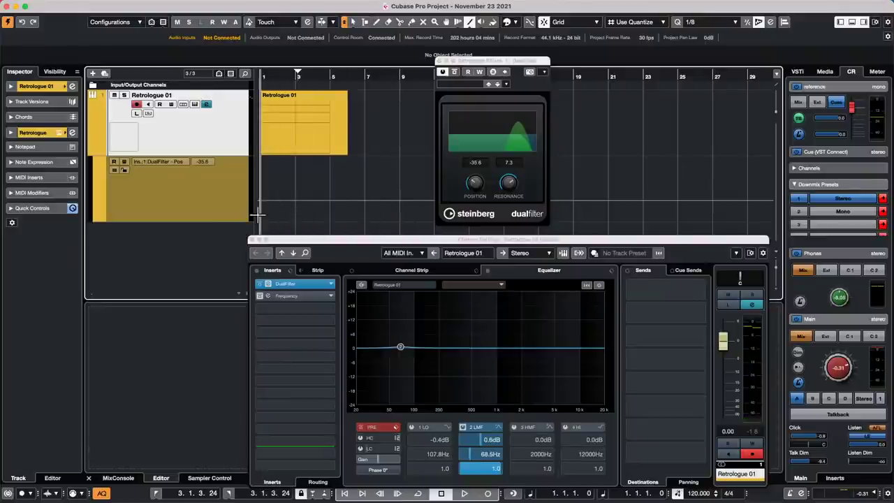
{"action": "mouse_move", "coordinate": [258, 213]}
{"action": "left_mouse_down"}
{"action": "mouse_move", "coordinate": [356, 152]}
{"action": "mouse_move", "coordinate": [329, 160]}
{"action": "left_mouse_up"}
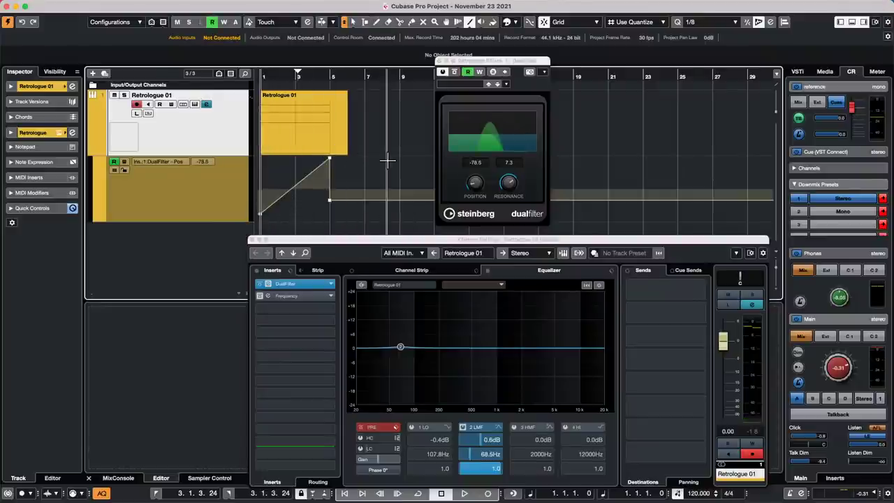
Return to the Object Selection tool and play back the automated filter sweep.
{"action": "right_click", "coordinate": [335, 159]}
{"action": "left_click", "coordinate": [347, 160]}
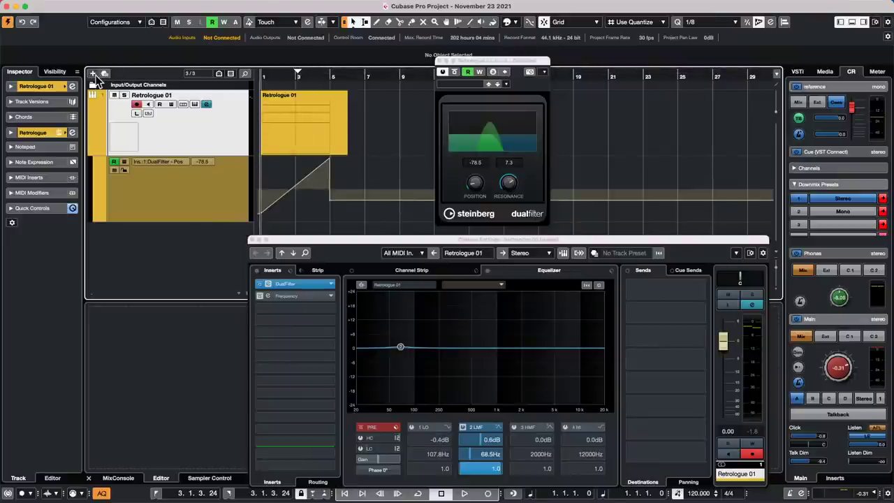
{"action": "key", "text": "space"}
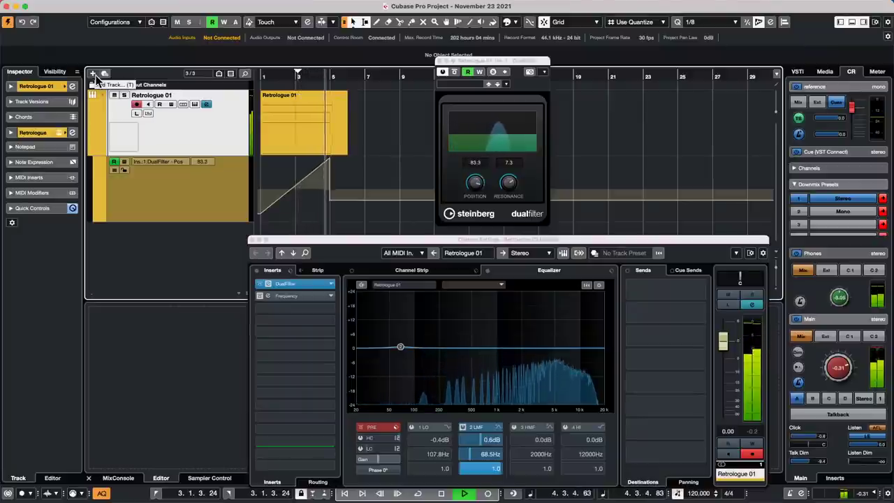
{"action": "key", "text": "space"}
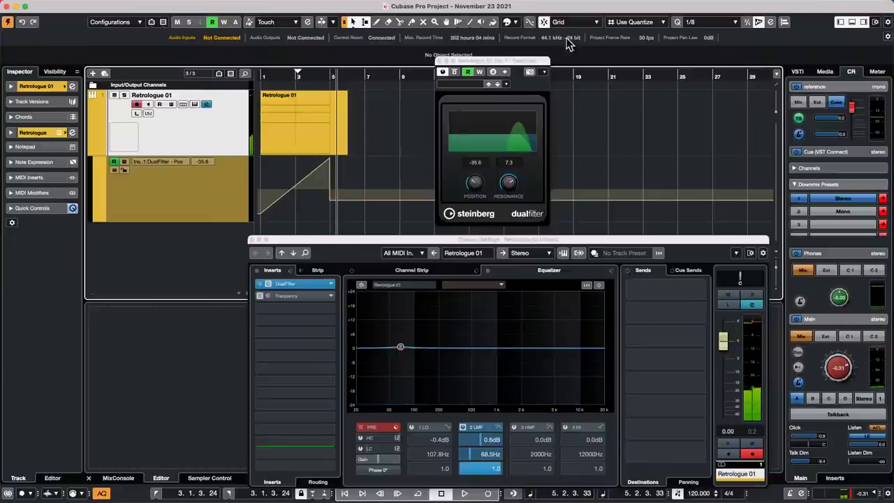
Add MorphFilter from the Filter category as Retrologue 01's third insert.
{"action": "left_click", "coordinate": [289, 285]}
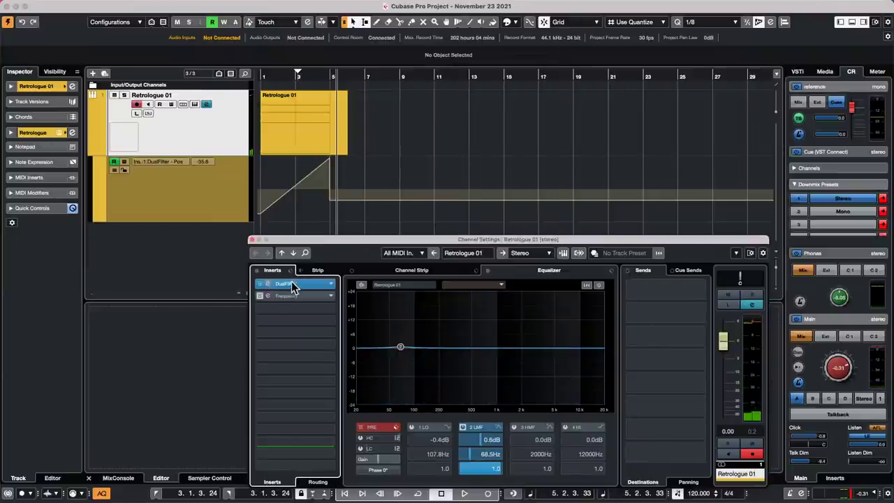
{"action": "left_click", "coordinate": [302, 285]}
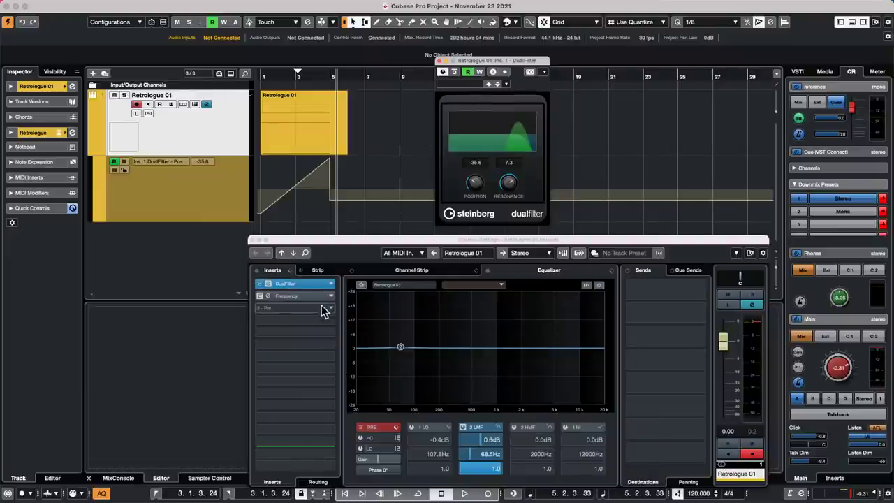
{"action": "left_click", "coordinate": [330, 308]}
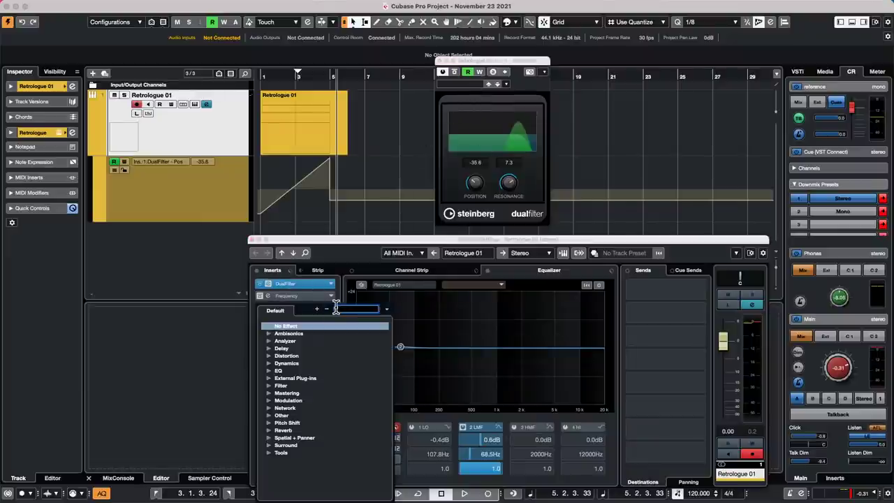
{"action": "left_click", "coordinate": [266, 385]}
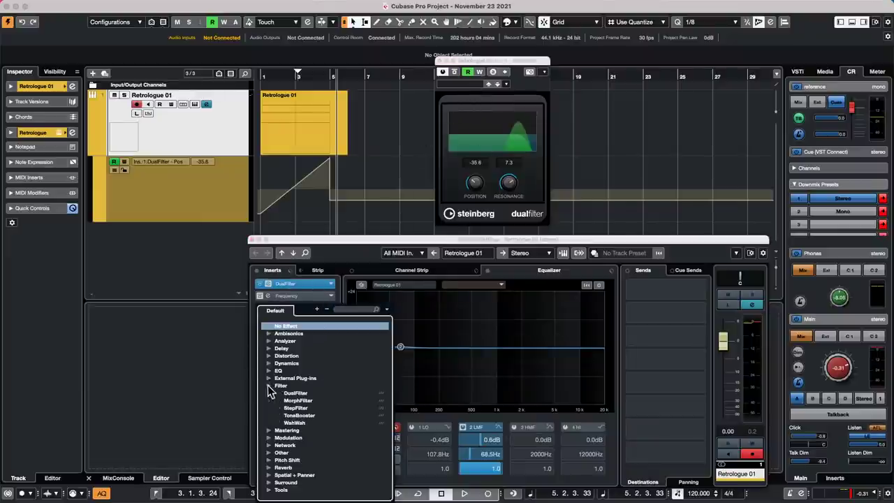
{"action": "left_click", "coordinate": [307, 401]}
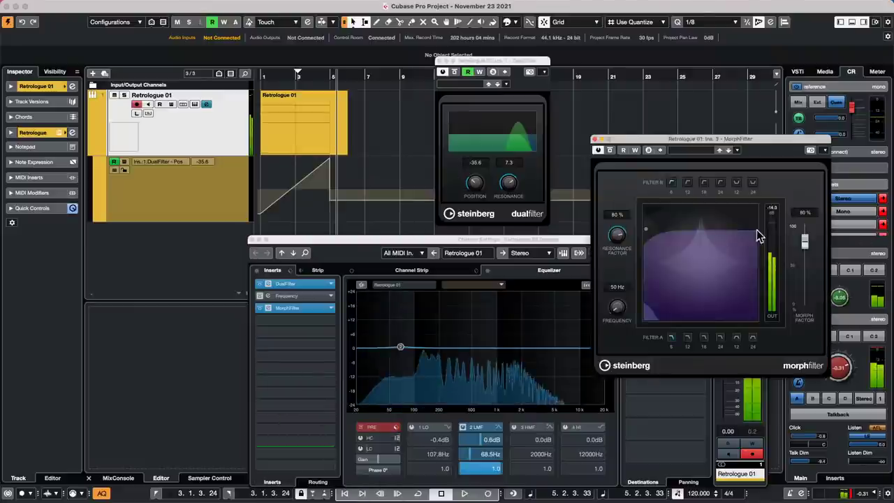
Shape MorphFilter with a 12 dB Filter B slope, ~65% resonance, 69% morph and raised cutoff.
{"action": "left_click_drag", "start_coordinate": [757, 231], "coordinate": [661, 266]}
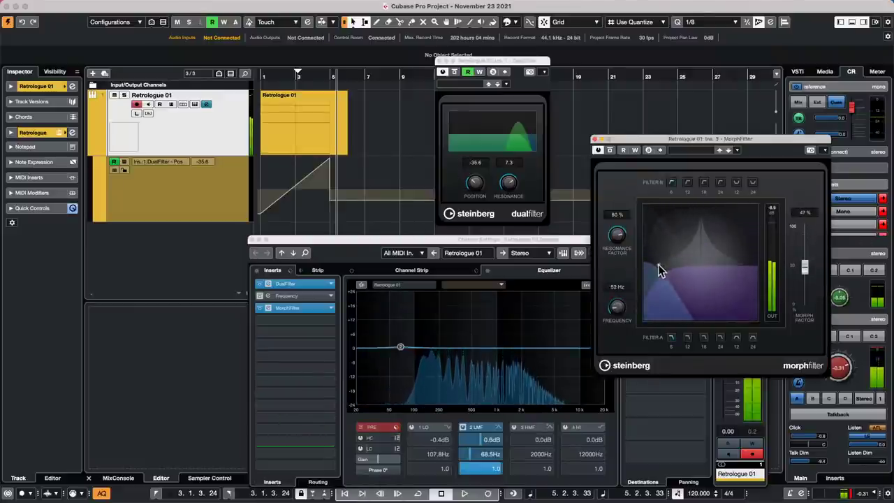
{"action": "left_click_drag", "start_coordinate": [621, 314], "coordinate": [612, 363]}
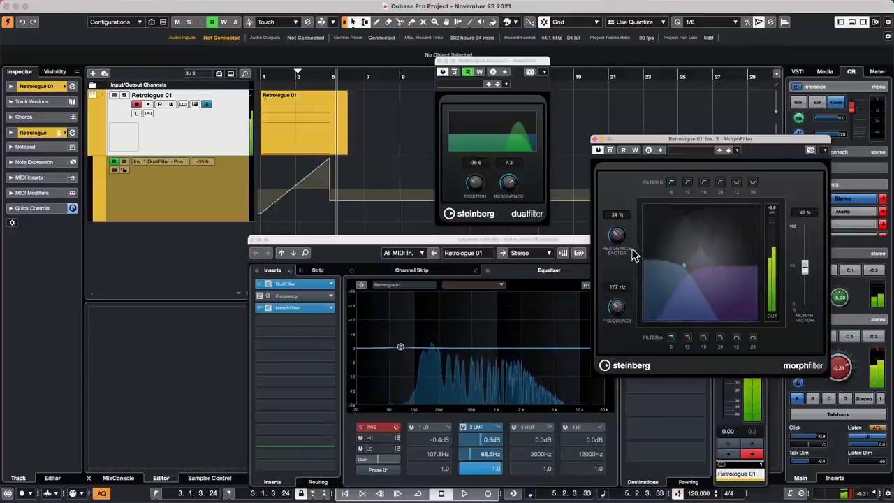
{"action": "left_click", "coordinate": [688, 182]}
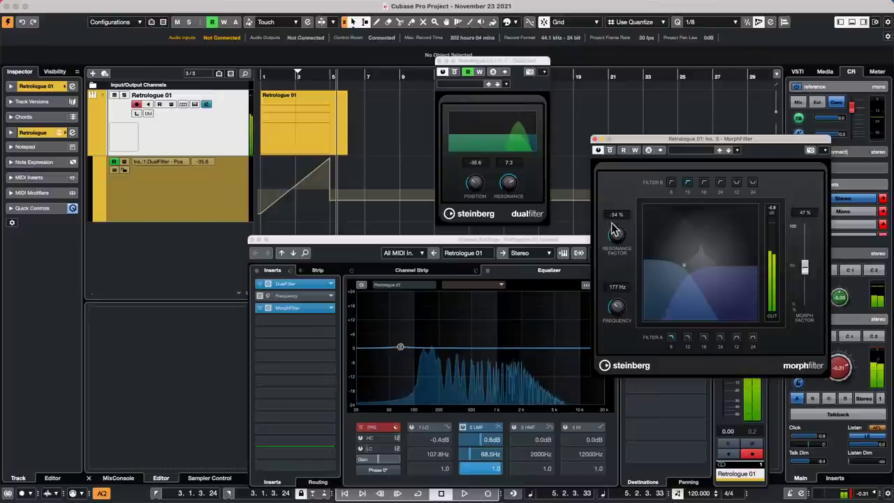
{"action": "left_click_drag", "start_coordinate": [613, 224], "coordinate": [622, 213]}
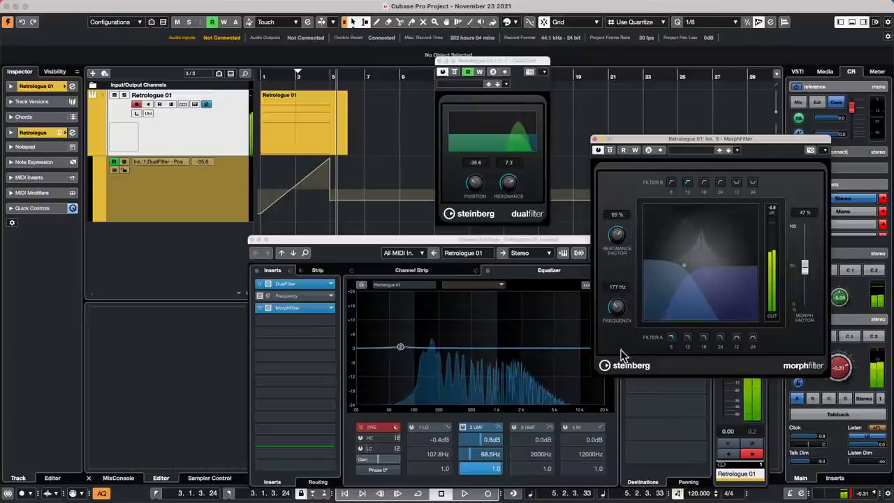
{"action": "left_click_drag", "start_coordinate": [619, 309], "coordinate": [621, 271]}
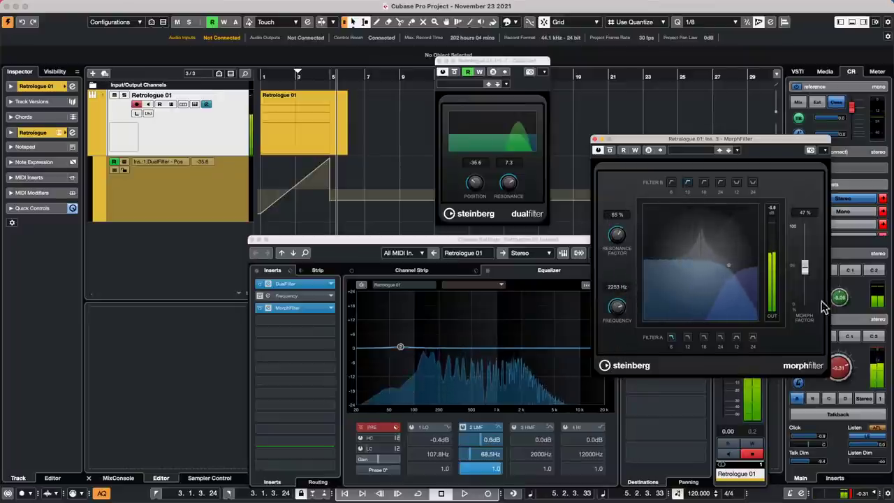
{"action": "left_click_drag", "start_coordinate": [805, 268], "coordinate": [807, 247]}
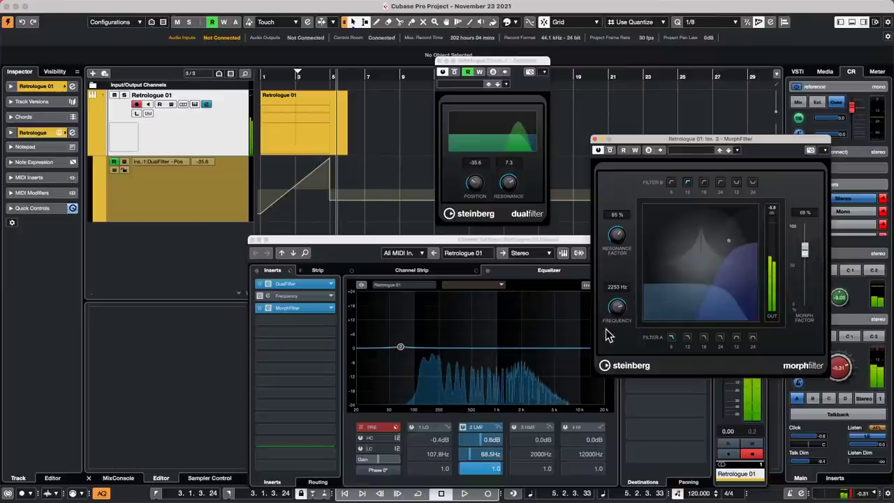
{"action": "left_click_drag", "start_coordinate": [617, 313], "coordinate": [625, 295]}
{"action": "left_click_drag", "start_coordinate": [471, 183], "coordinate": [475, 203]}
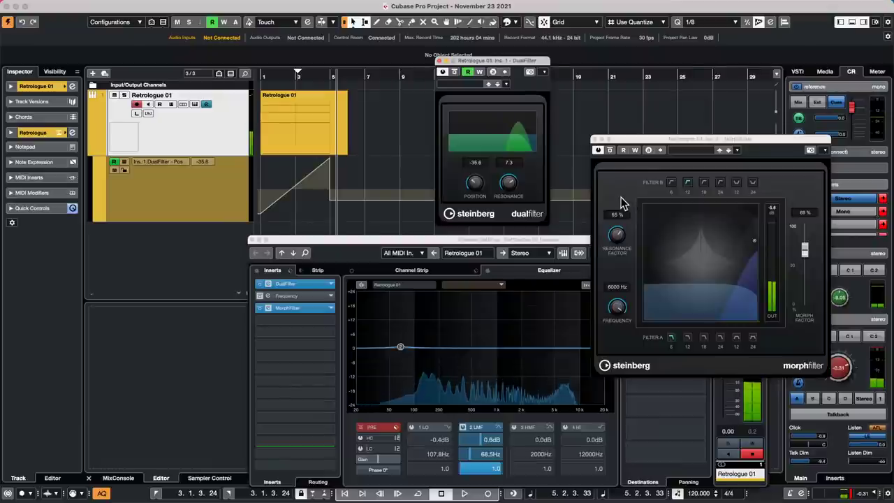
Close the MorphFilter window and show the File menu's Recent Projects list.
{"action": "left_click", "coordinate": [596, 141]}
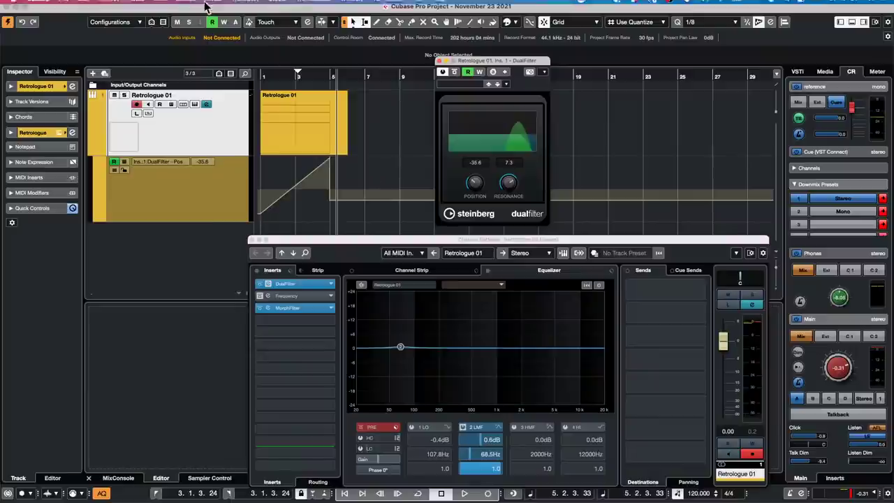
{"action": "left_click", "coordinate": [64, 6]}
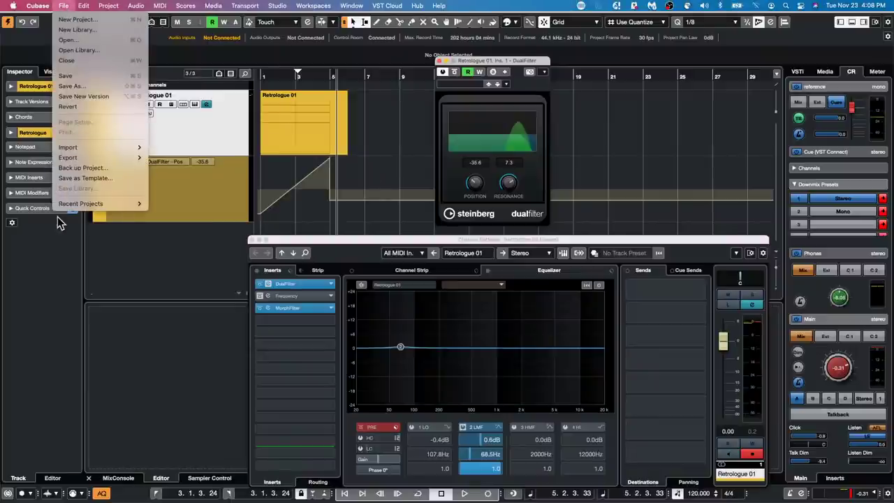
{"action": "mouse_move", "coordinate": [71, 204]}
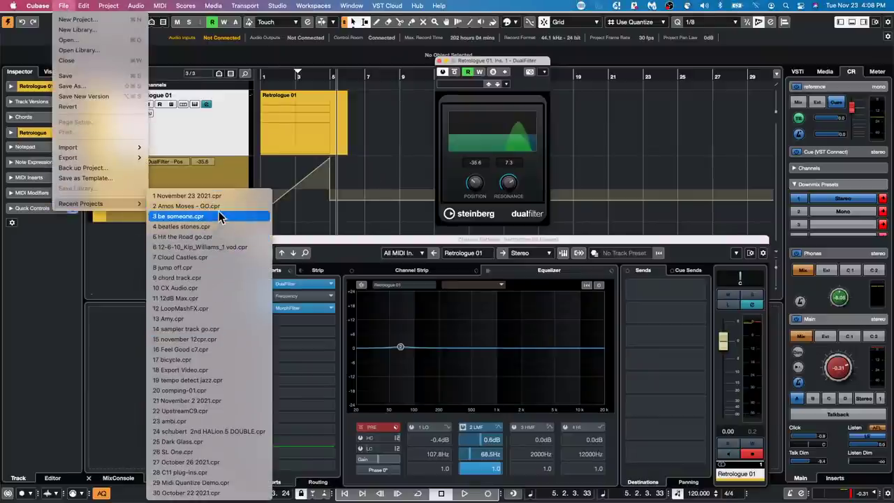
Open LFO.cpr from the Projects > LFO folder and activate it.
{"action": "left_click", "coordinate": [130, 41]}
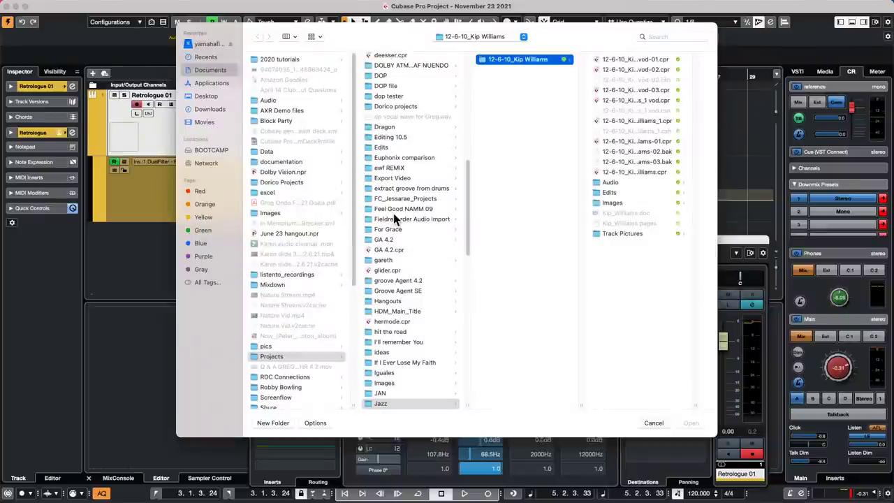
{"action": "scroll", "coordinate": [393, 214], "scroll_direction": "down", "scroll_amount": 5}
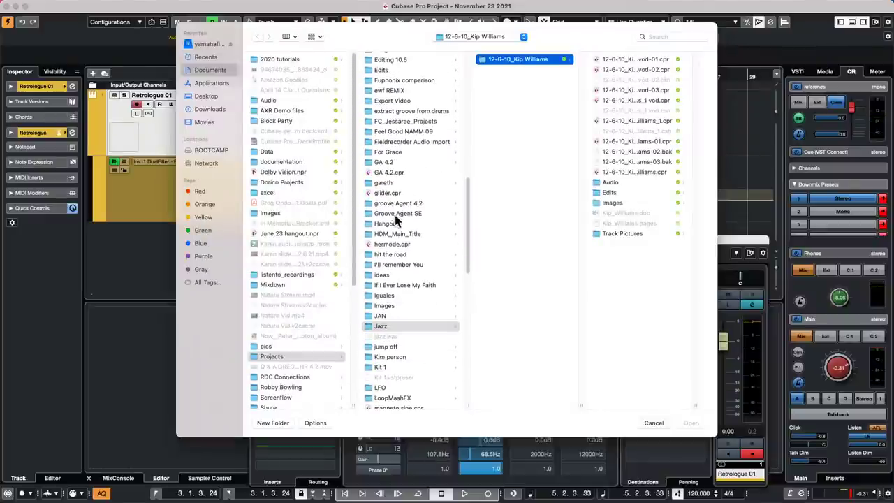
{"action": "left_click", "coordinate": [386, 391]}
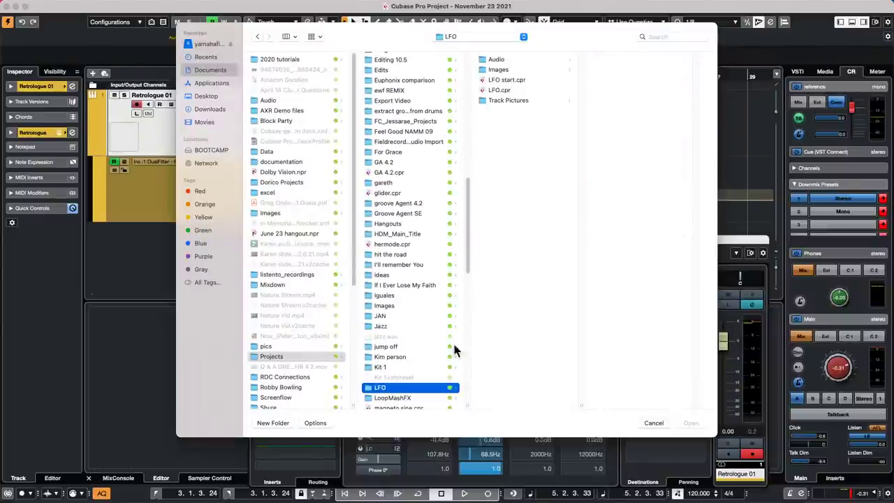
{"action": "double_click", "coordinate": [503, 91]}
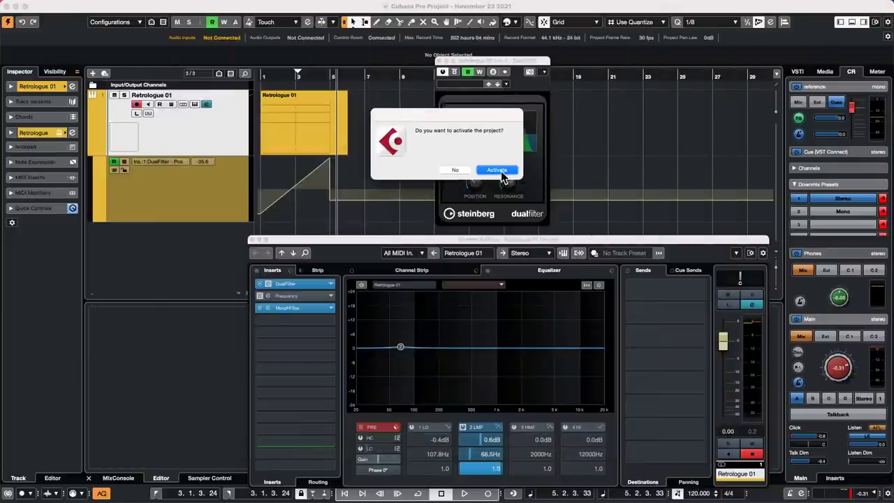
{"action": "left_click", "coordinate": [499, 170]}
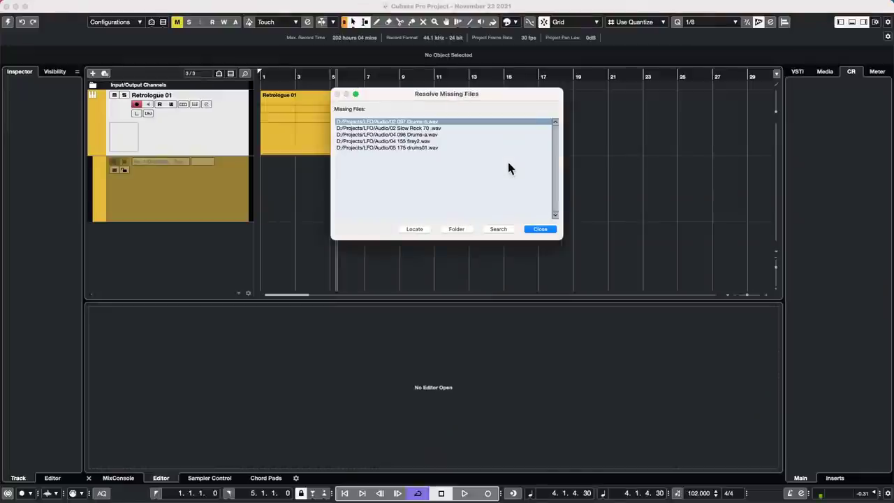
Dismiss the missing-files report and deactivate the Auto LFO inserts on MIDI 01 and Retrologue 01.
{"action": "left_click", "coordinate": [539, 228]}
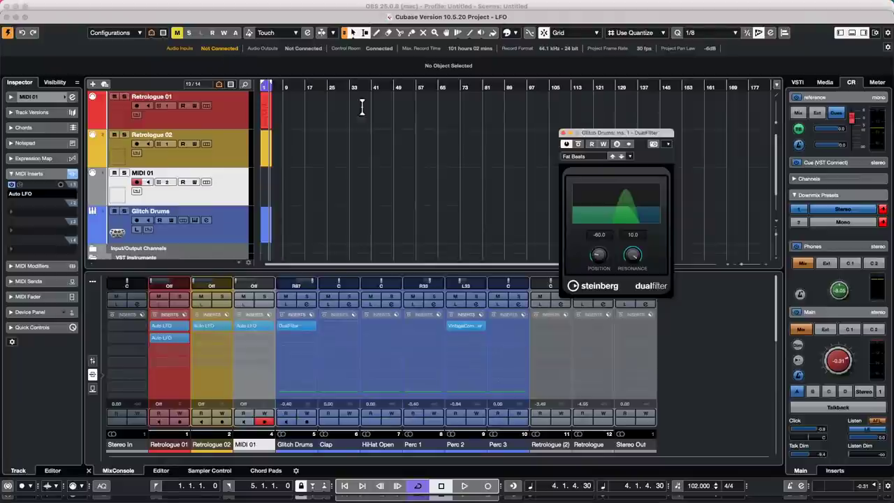
{"action": "left_click_drag", "start_coordinate": [288, 89], "coordinate": [197, 111]}
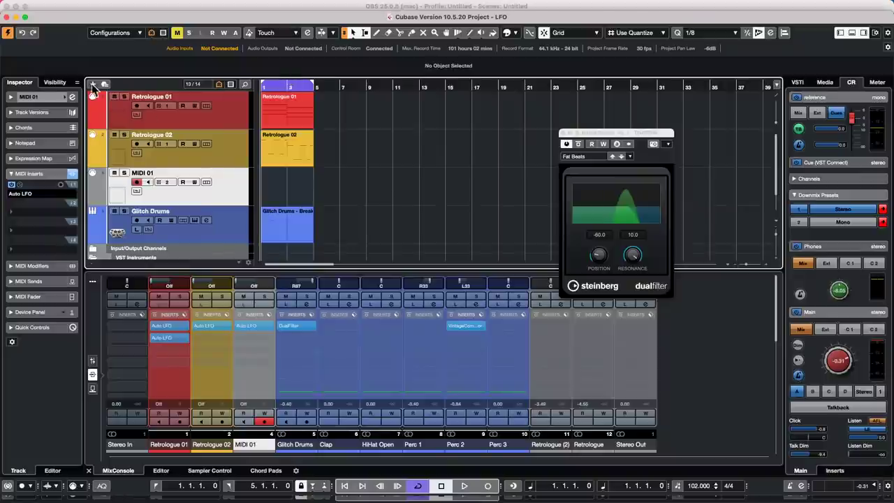
{"action": "left_click", "coordinate": [11, 185]}
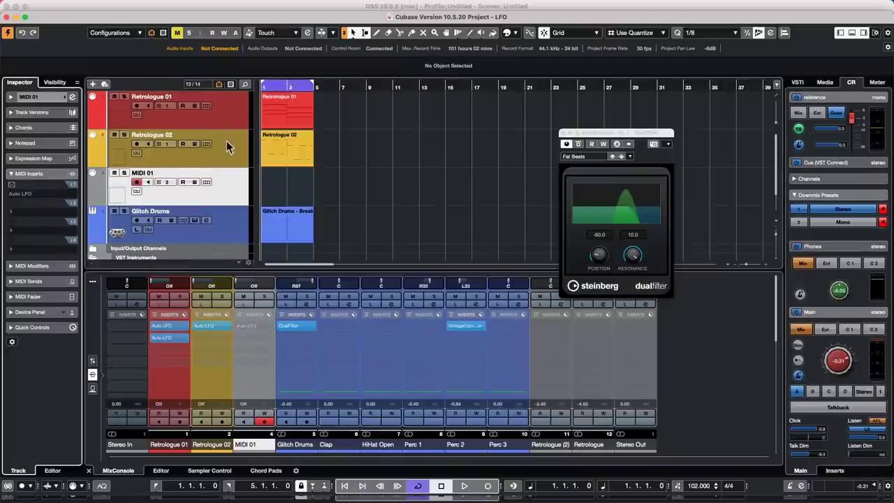
{"action": "left_click", "coordinate": [236, 146]}
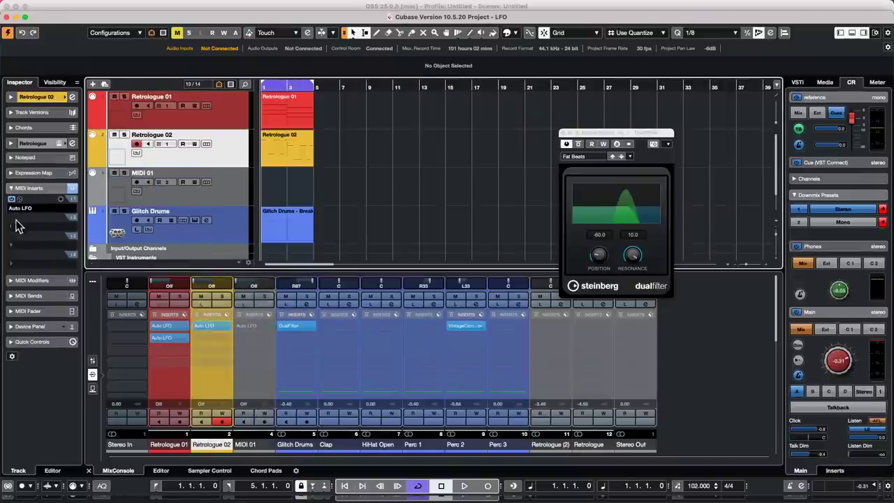
{"action": "key", "text": "Up"}
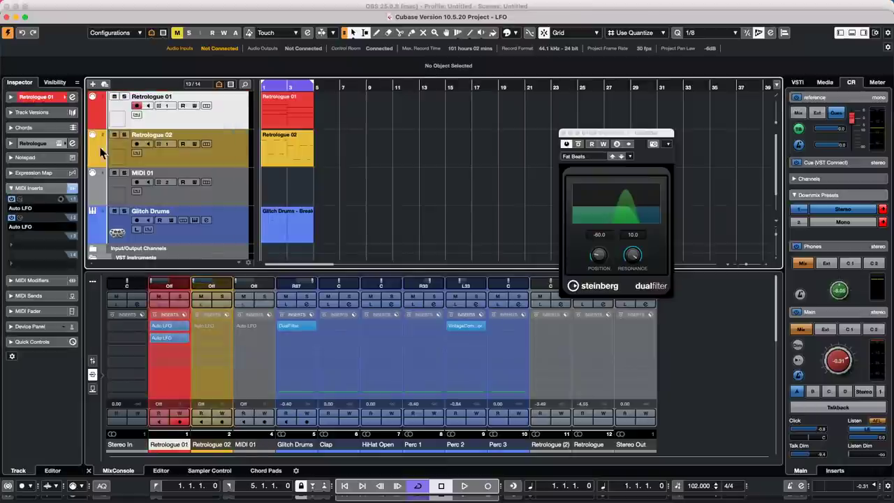
{"action": "left_click", "coordinate": [12, 203]}
{"action": "left_click", "coordinate": [12, 218]}
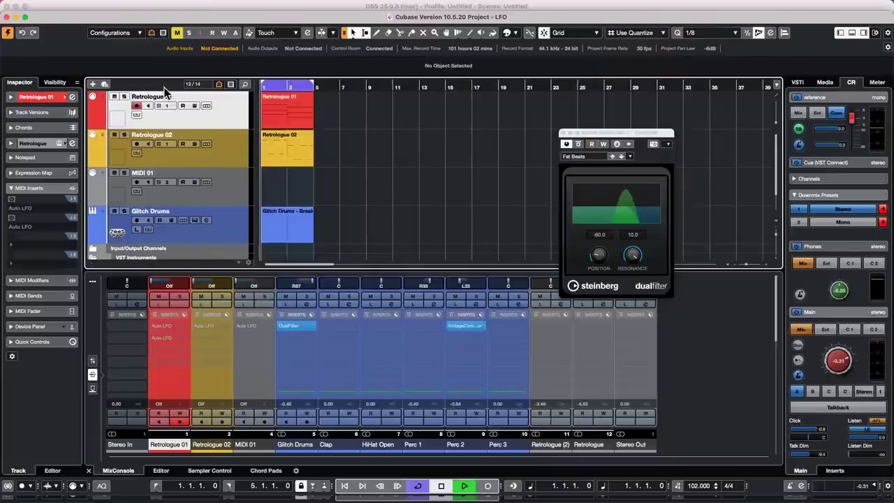
Play the project with the Control Room Main level lowered to about -5.6 dB.
{"action": "key", "text": "space"}
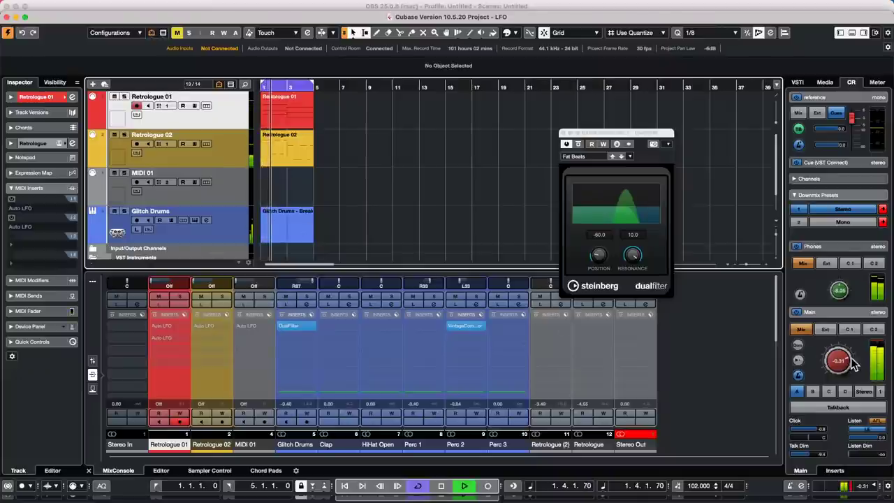
{"action": "left_click_drag", "start_coordinate": [854, 364], "coordinate": [831, 378]}
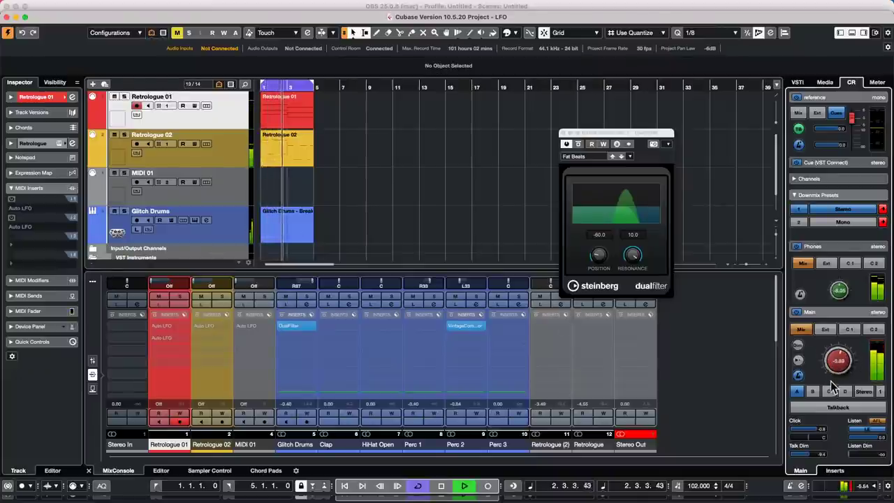
{"action": "left_click", "coordinate": [227, 116]}
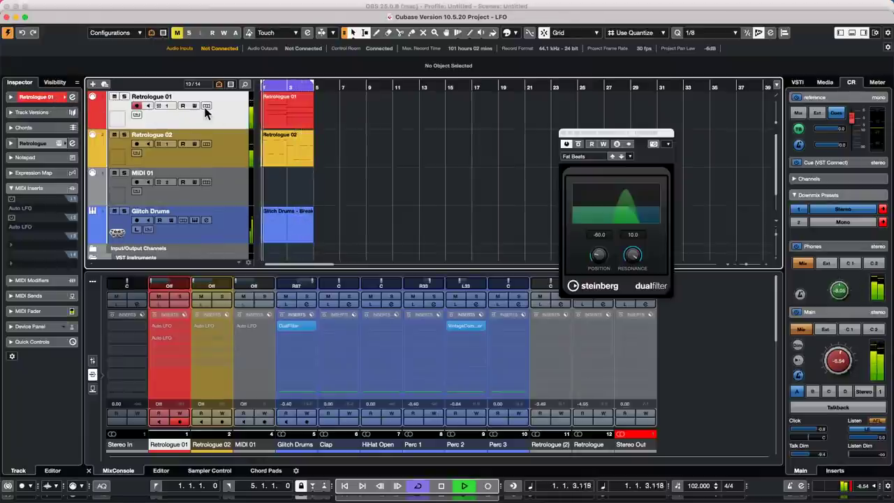
{"action": "left_click", "coordinate": [53, 98]}
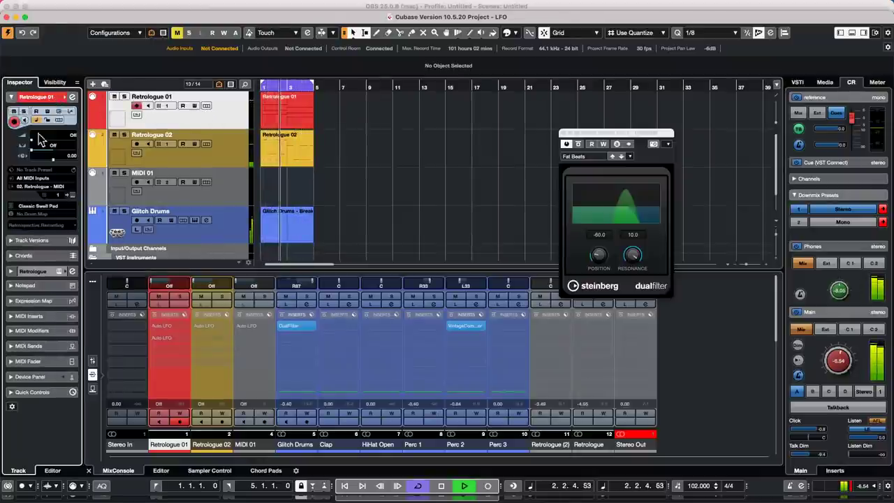
Open the Retrologue 01 synth editor, solo the track, and re-enable and edit its first Auto LFO.
{"action": "left_click", "coordinate": [72, 195]}
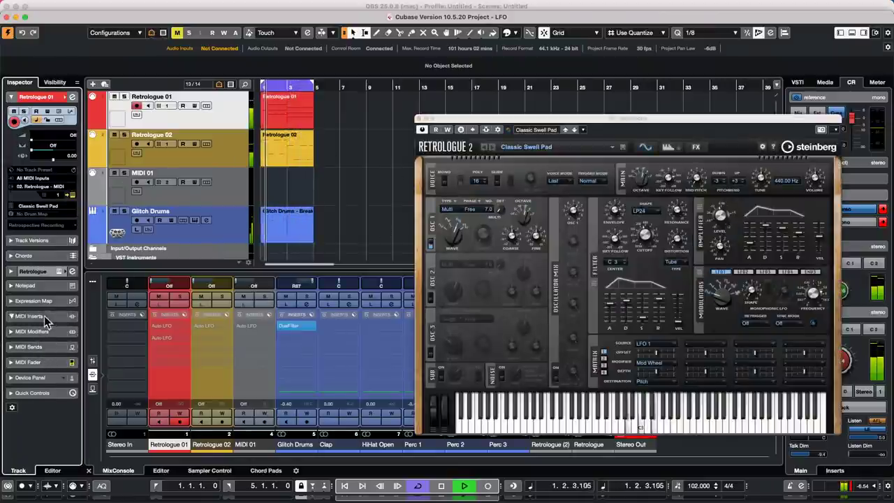
{"action": "left_click", "coordinate": [44, 315]}
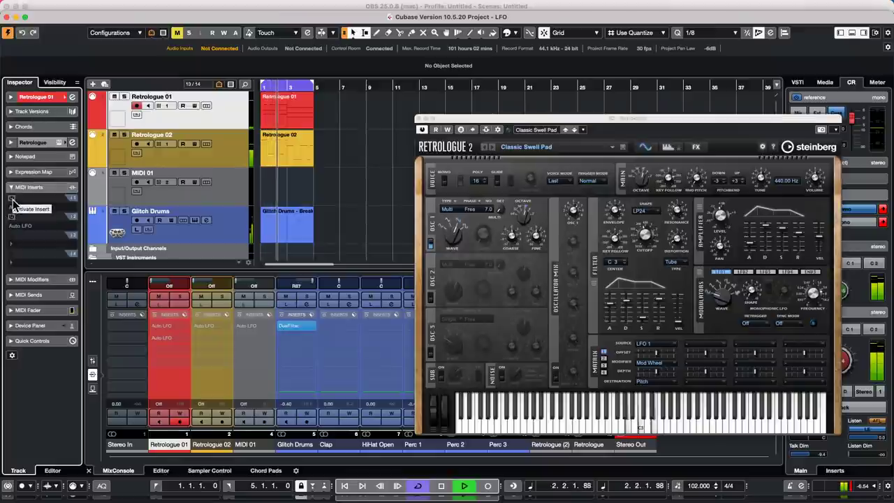
{"action": "left_click", "coordinate": [125, 96]}
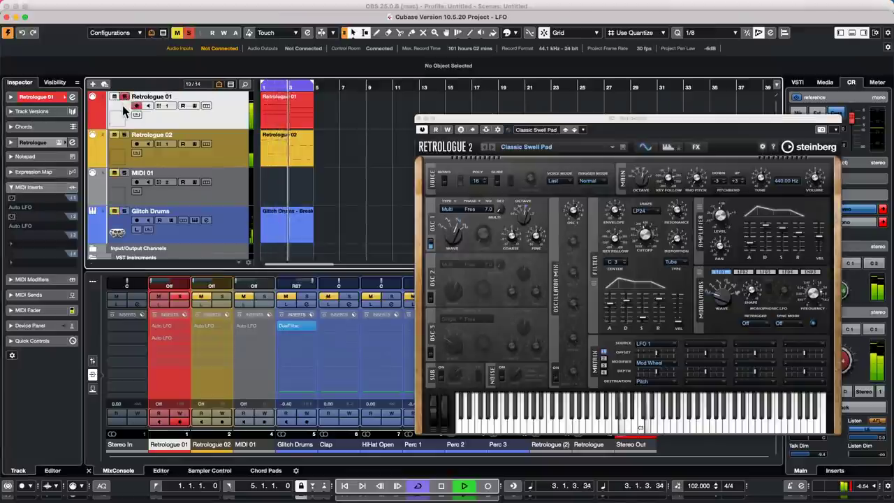
{"action": "left_click", "coordinate": [12, 200]}
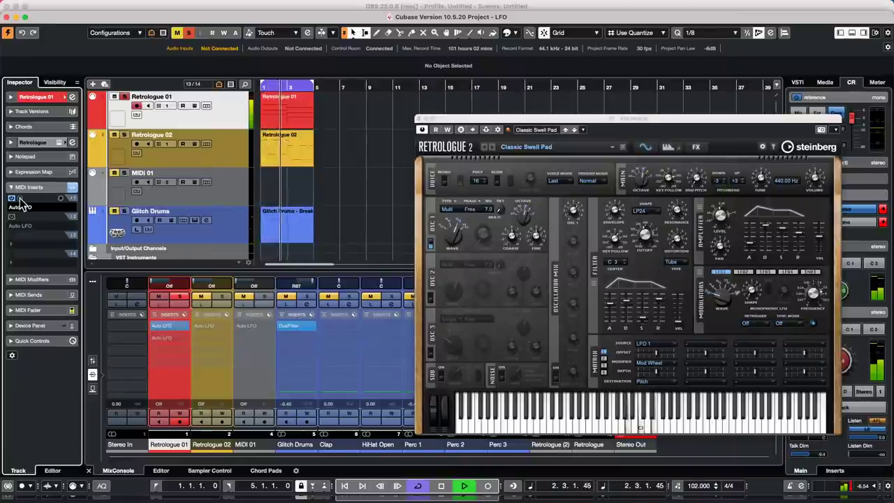
{"action": "left_click", "coordinate": [20, 200]}
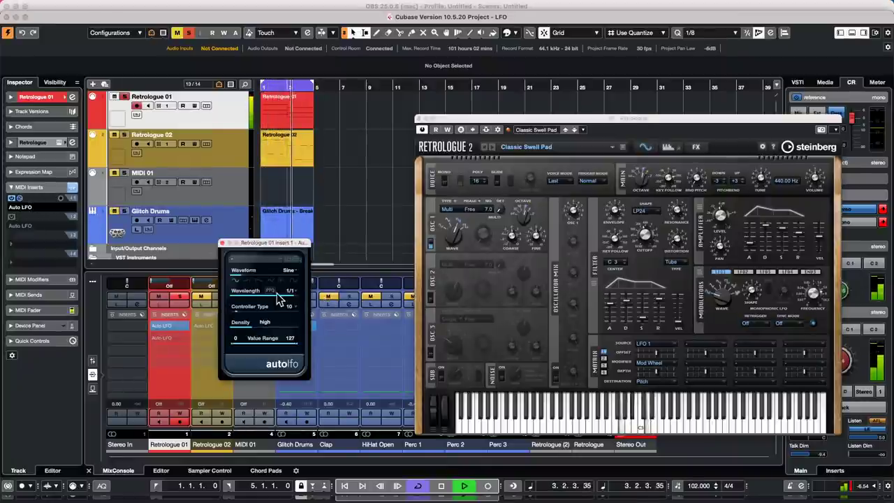
Enable Retrologue 01's second Auto LFO, then select Retrologue 02 and show its track settings.
{"action": "left_click", "coordinate": [12, 219]}
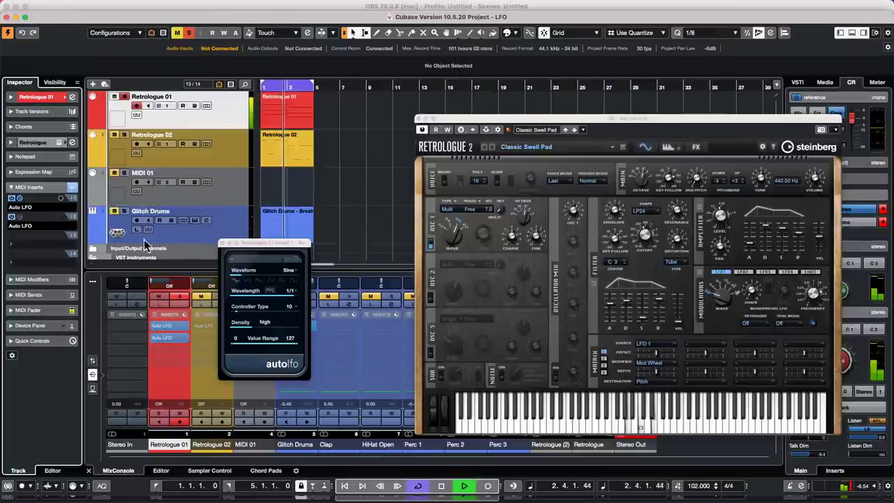
{"action": "left_click", "coordinate": [239, 161]}
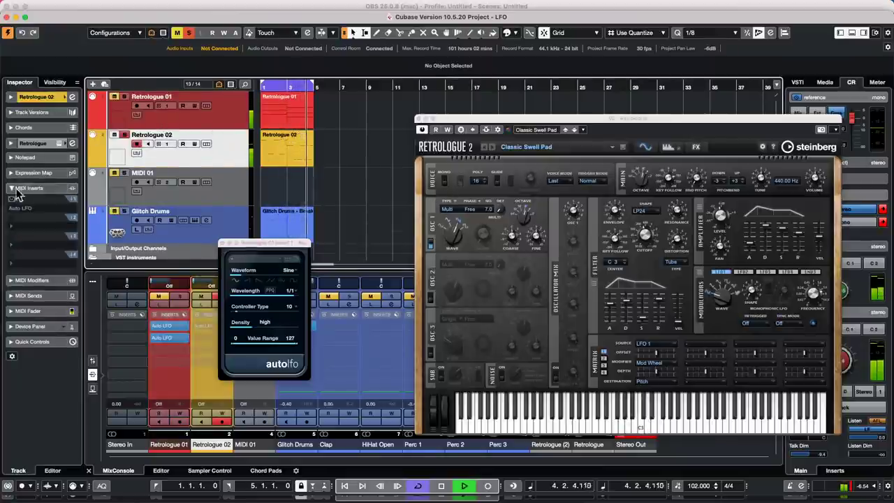
{"action": "left_click", "coordinate": [72, 98]}
{"action": "left_click", "coordinate": [72, 97]}
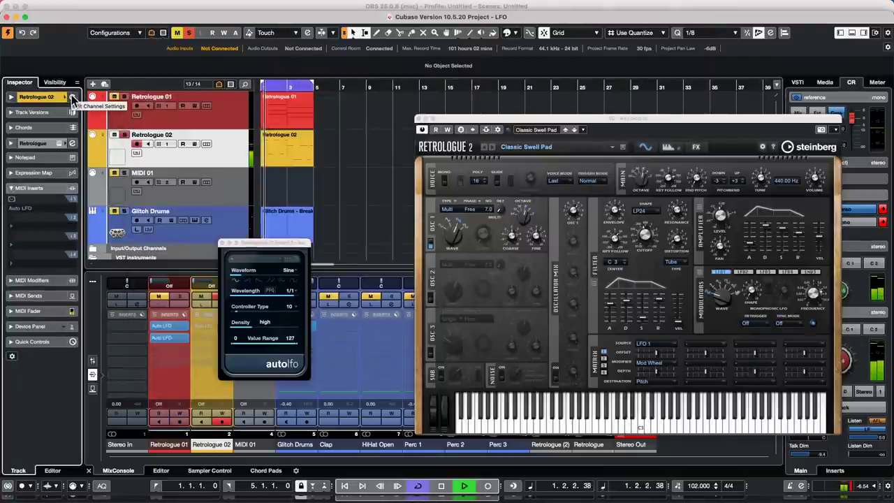
{"action": "left_click", "coordinate": [27, 112]}
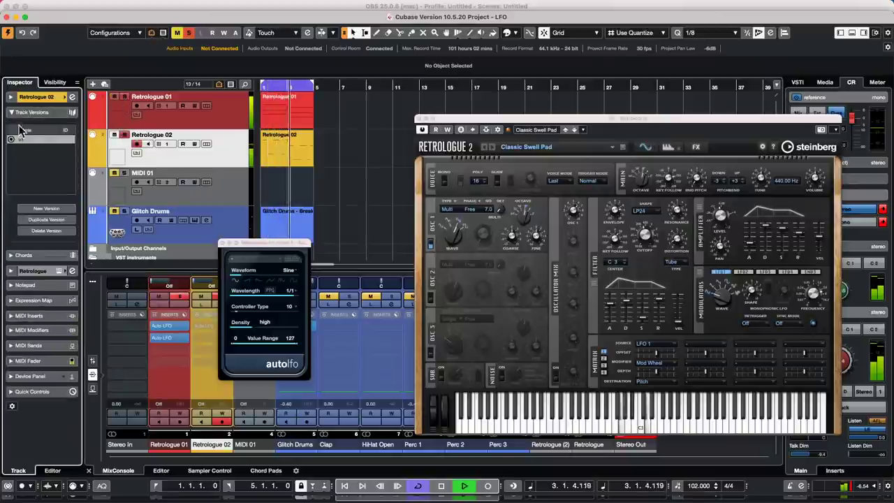
{"action": "left_click", "coordinate": [59, 98]}
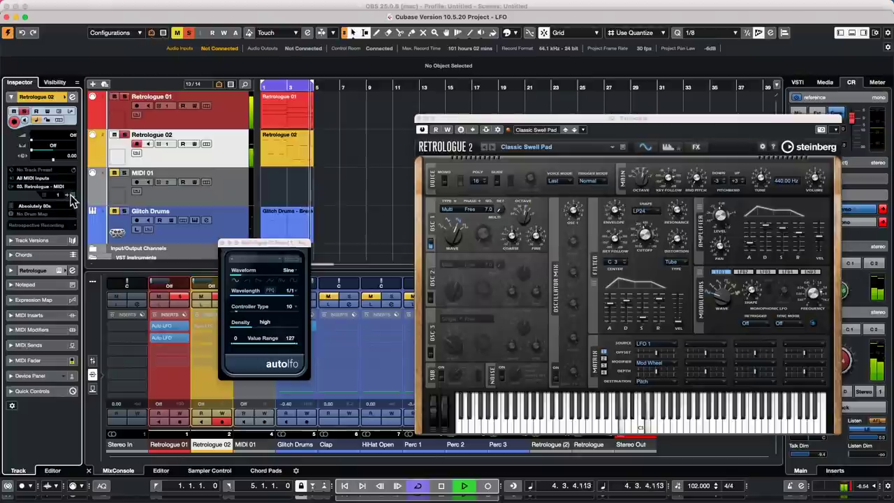
Load Auto LFO into Retrologue 02's first MIDI insert slot and open its editor.
{"action": "left_click", "coordinate": [71, 197]}
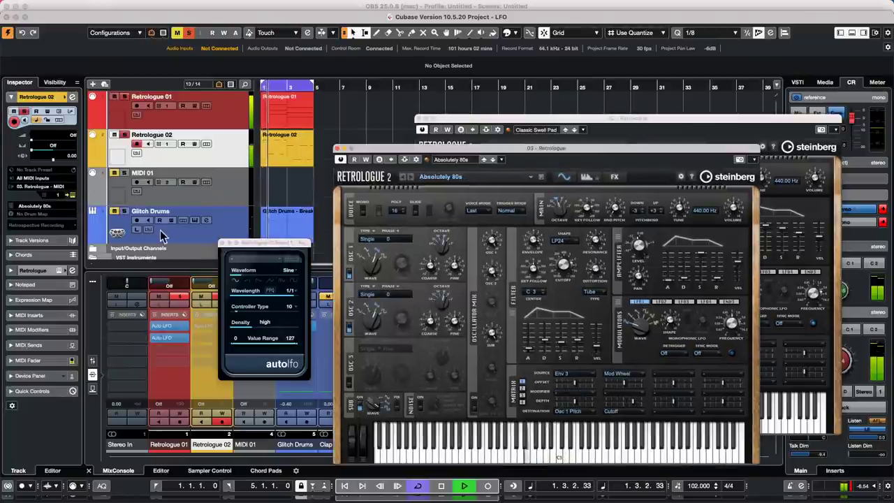
{"action": "left_click", "coordinate": [240, 153]}
{"action": "left_click", "coordinate": [30, 315]}
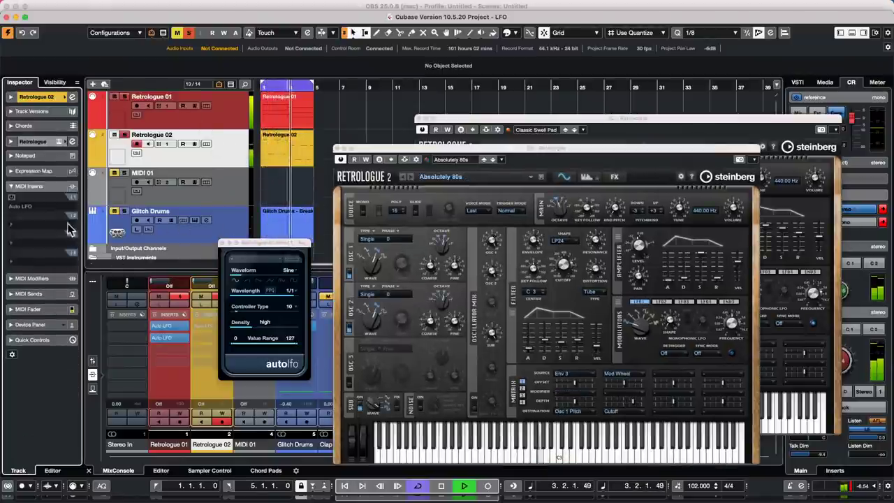
{"action": "left_click", "coordinate": [21, 204]}
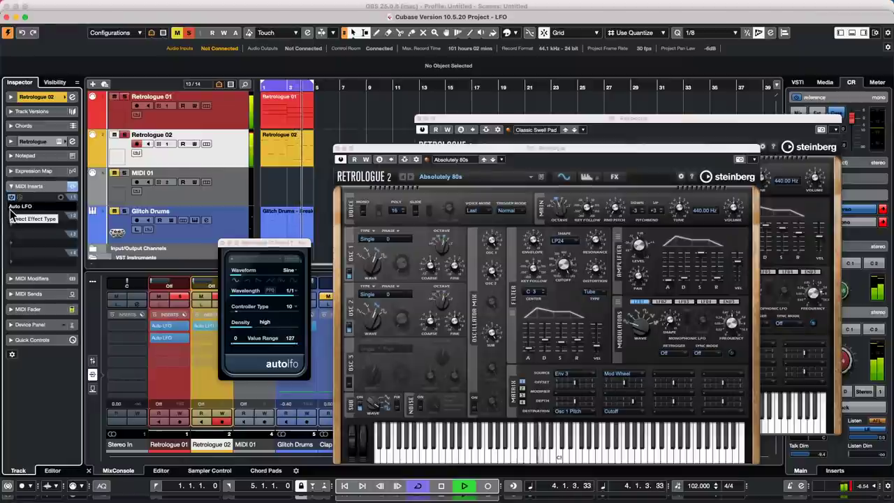
{"action": "left_click", "coordinate": [28, 219]}
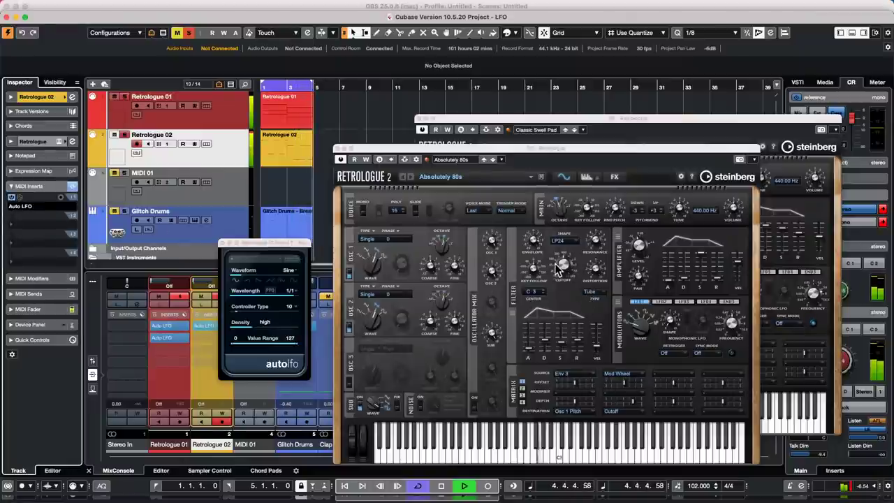
{"action": "left_click", "coordinate": [20, 198]}
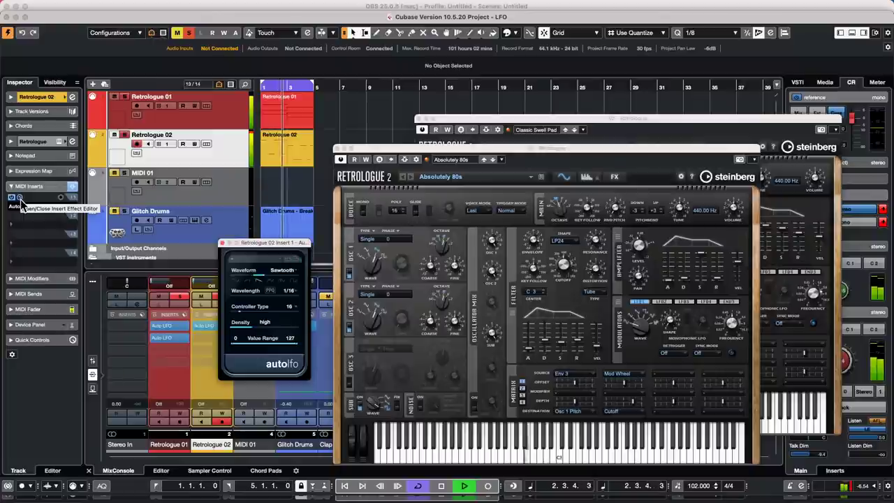
Solo Glitch Drums, close the Retrologue 02 window and move Retrologue 01 aside.
{"action": "left_click", "coordinate": [124, 211]}
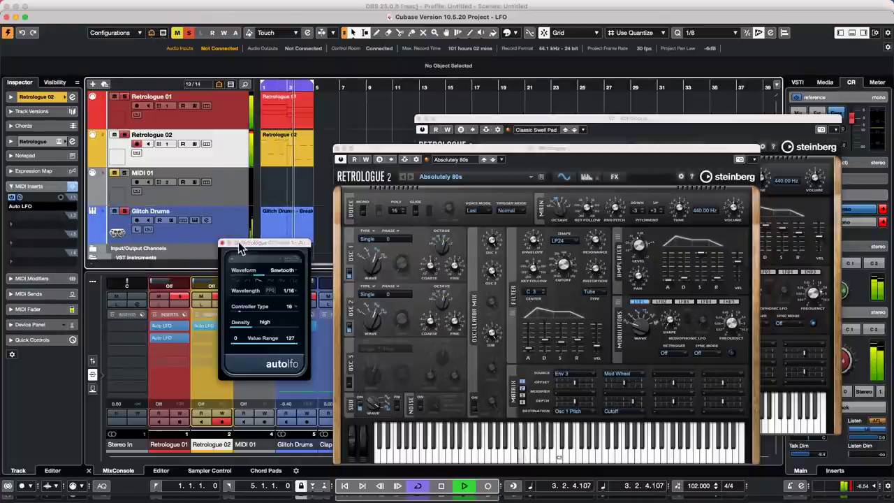
{"action": "left_click", "coordinate": [340, 149]}
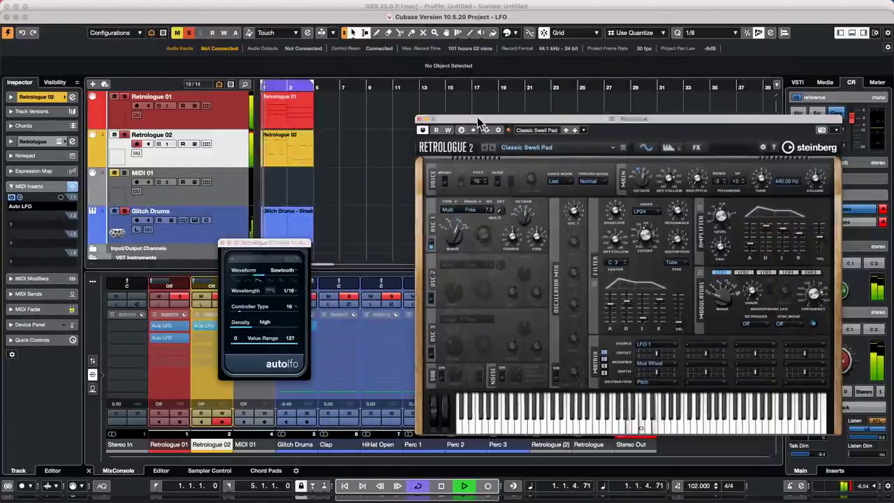
{"action": "left_click_drag", "start_coordinate": [479, 123], "coordinate": [519, 233]}
Close Retrologue 01, set DualFilter Position to -65.0, select MIDI 01 and stop playback.
{"action": "left_click", "coordinate": [464, 236]}
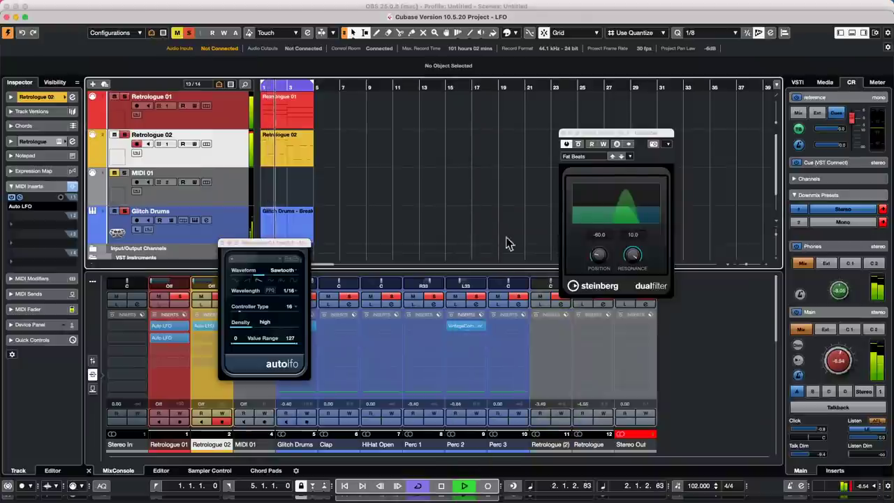
{"action": "mouse_move", "coordinate": [599, 255]}
{"action": "left_mouse_down"}
{"action": "mouse_move", "coordinate": [605, 240]}
{"action": "mouse_move", "coordinate": [602, 260]}
{"action": "left_mouse_up"}
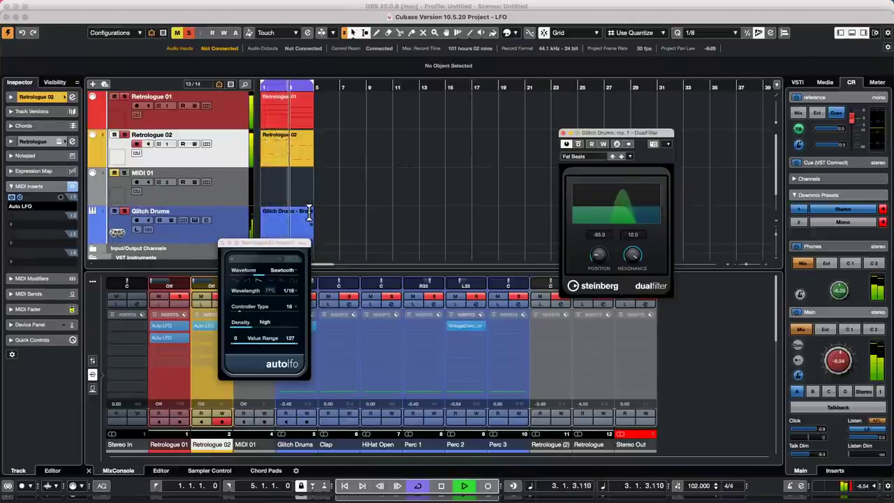
{"action": "left_click", "coordinate": [180, 202]}
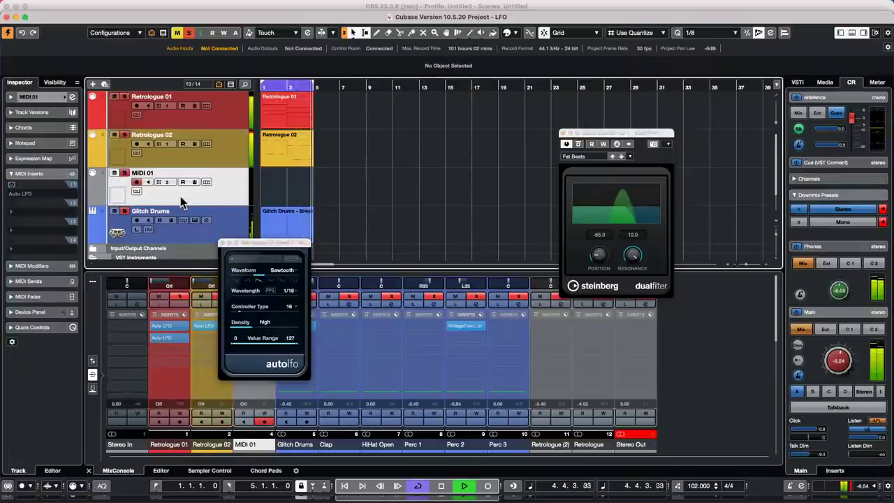
{"action": "key", "text": "space"}
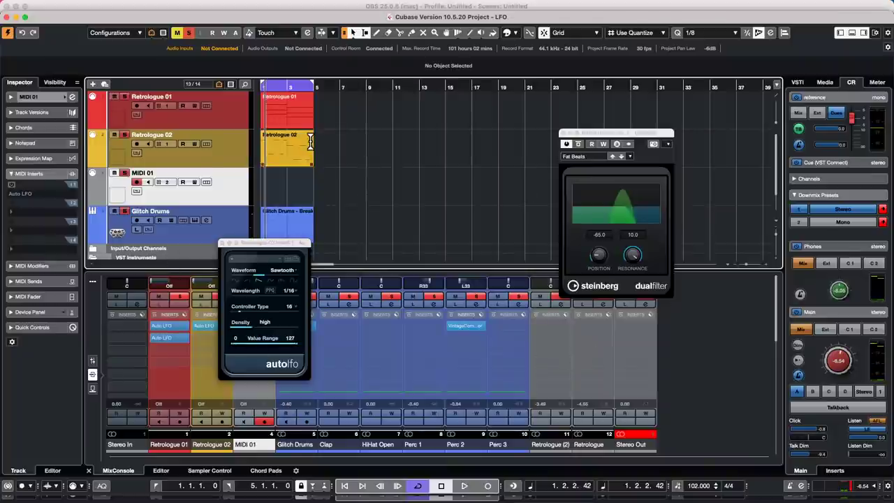
{"action": "left_click", "coordinate": [312, 7]}
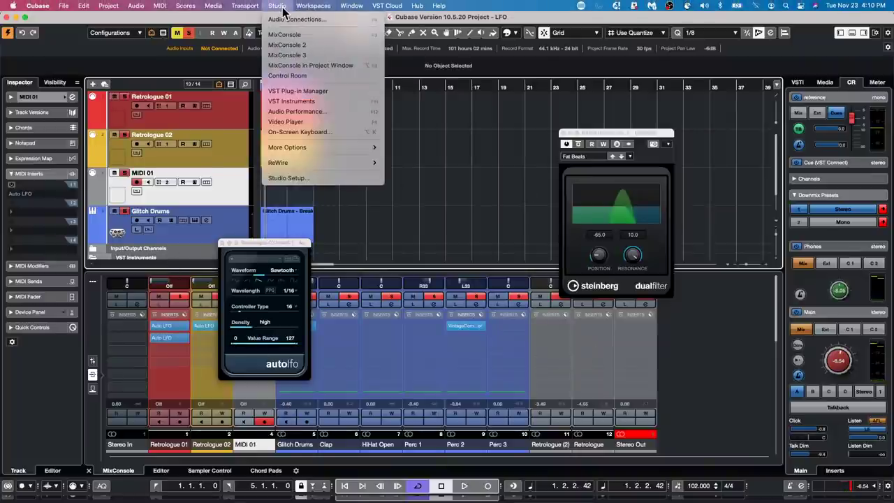
Add a Generic Remote device in Studio Setup with MIDI input and output on IAC Driver Bus 1.
{"action": "left_click", "coordinate": [308, 180]}
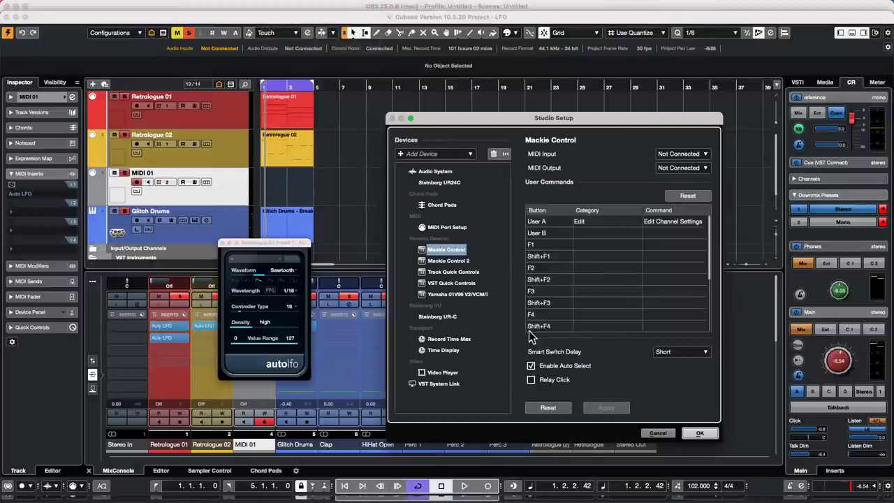
{"action": "left_click", "coordinate": [413, 158]}
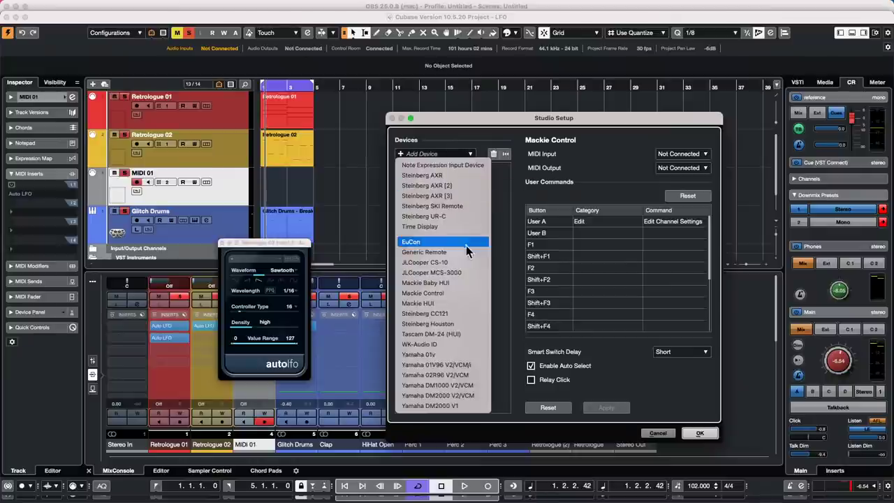
{"action": "left_click", "coordinate": [424, 251]}
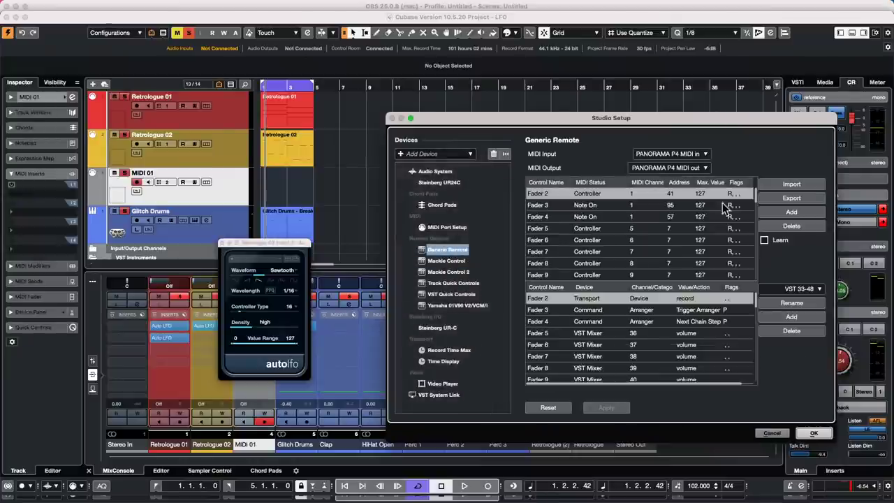
{"action": "left_click", "coordinate": [677, 154]}
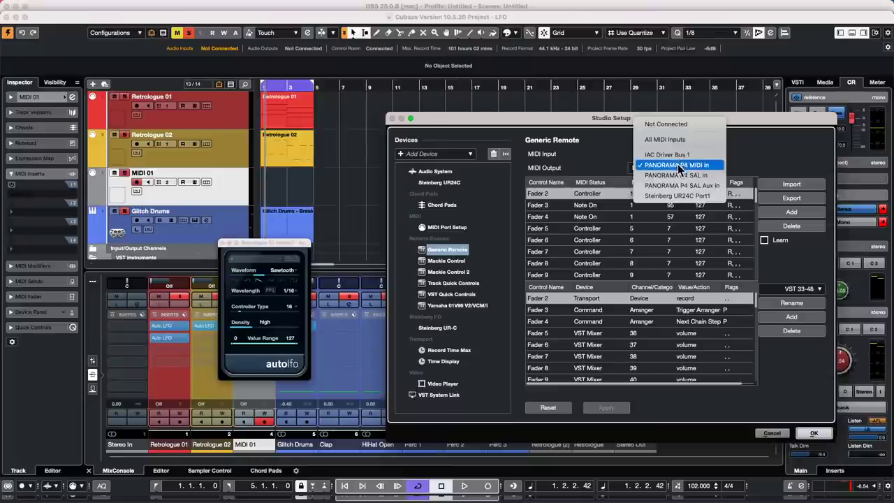
{"action": "left_click", "coordinate": [677, 155]}
{"action": "left_click", "coordinate": [682, 165]}
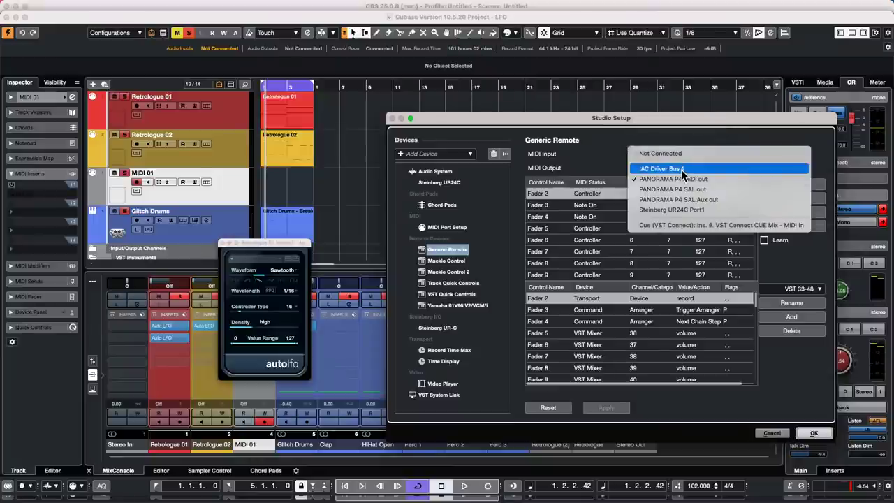
{"action": "left_click", "coordinate": [682, 170]}
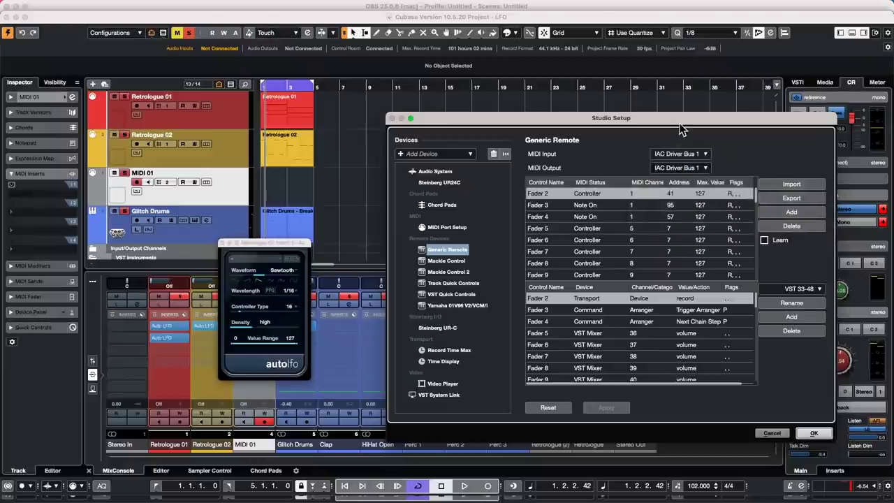
{"action": "left_click_drag", "start_coordinate": [678, 123], "coordinate": [604, 121]}
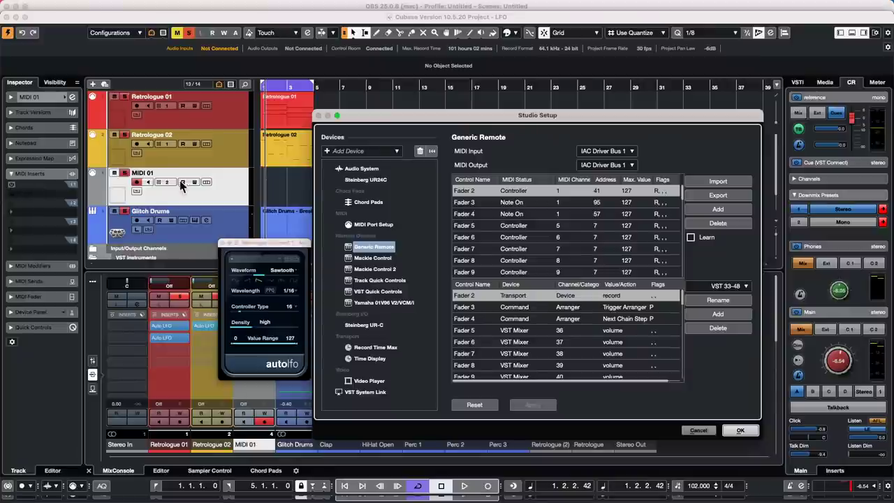
Show MIDI 01's settings, enable Generic Remote Learn in Studio Setup, confirm, and start playback.
{"action": "left_click", "coordinate": [739, 430]}
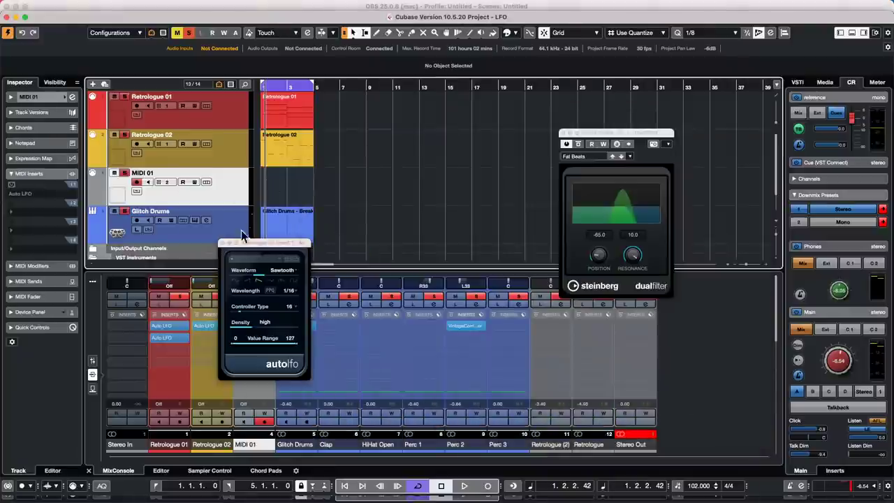
{"action": "left_click", "coordinate": [61, 98]}
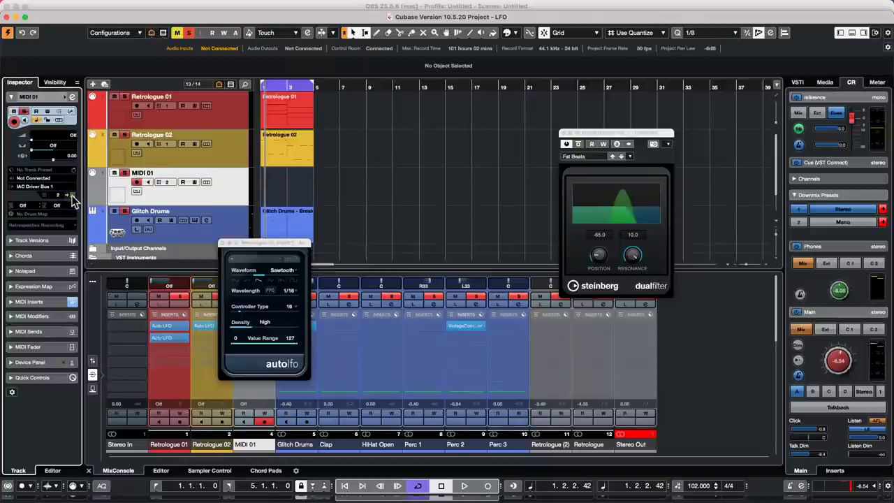
{"action": "left_click", "coordinate": [281, 7]}
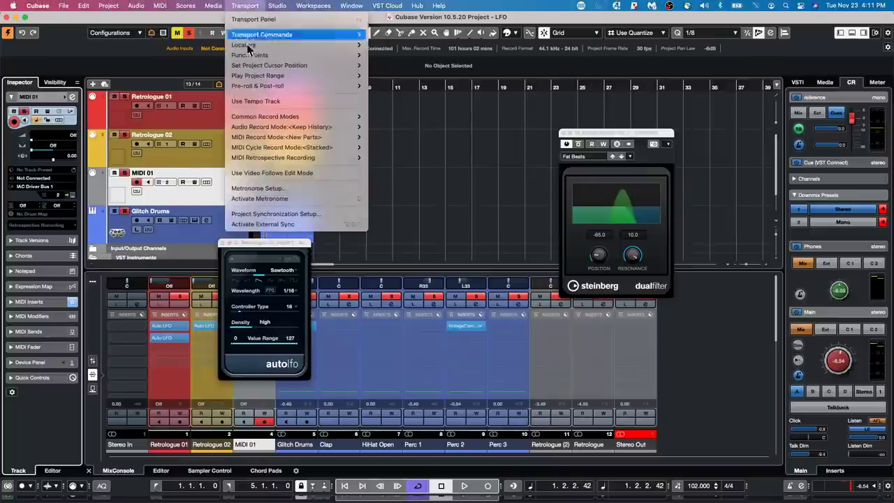
{"action": "mouse_move", "coordinate": [308, 5]}
{"action": "mouse_move", "coordinate": [277, 6]}
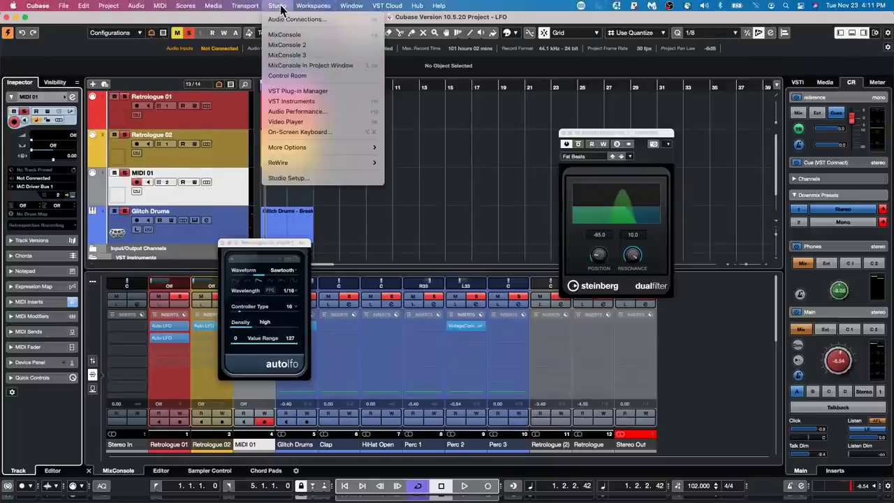
{"action": "left_click", "coordinate": [310, 180]}
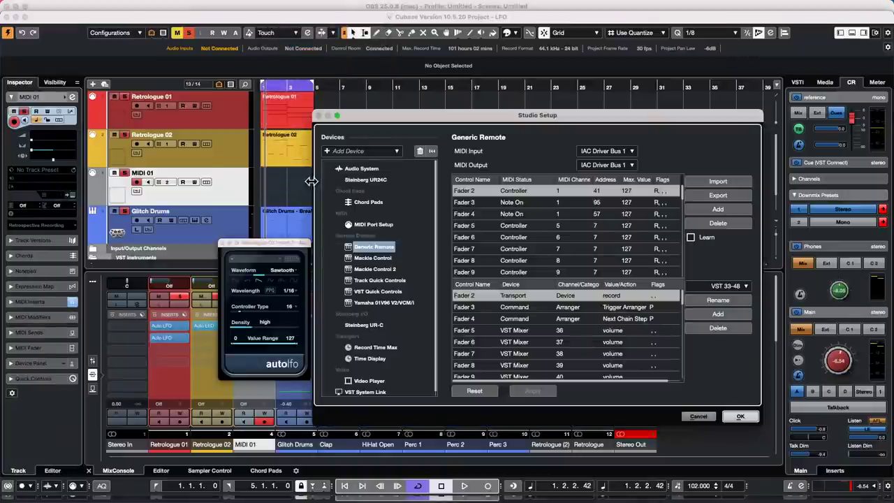
{"action": "left_click", "coordinate": [691, 239]}
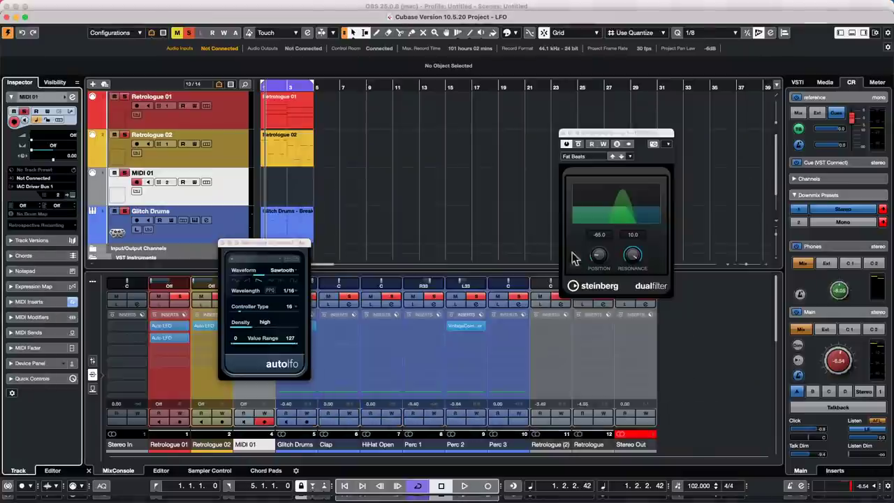
{"action": "left_click", "coordinate": [740, 416]}
{"action": "key", "text": "space"}
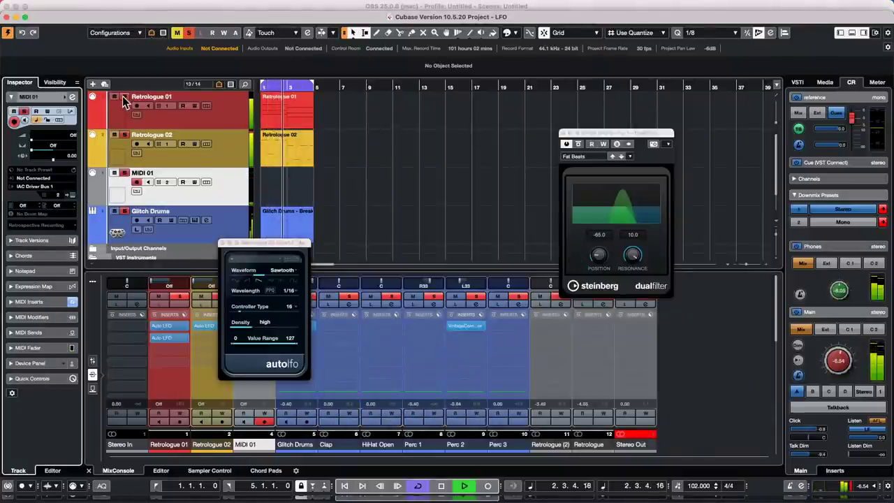
Learn Fader 2 to controller 10 on channel 2 and confirm Studio Setup.
{"action": "mouse_move", "coordinate": [222, 6]}
{"action": "left_click", "coordinate": [278, 6]}
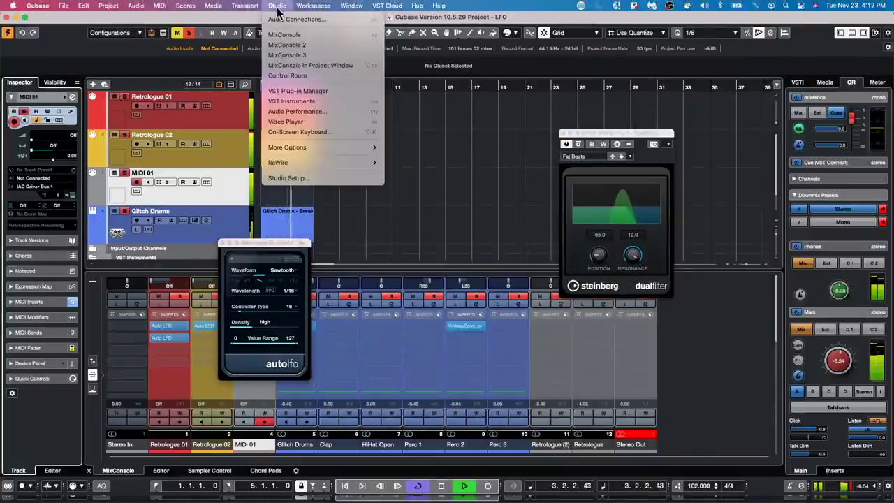
{"action": "left_click", "coordinate": [305, 180]}
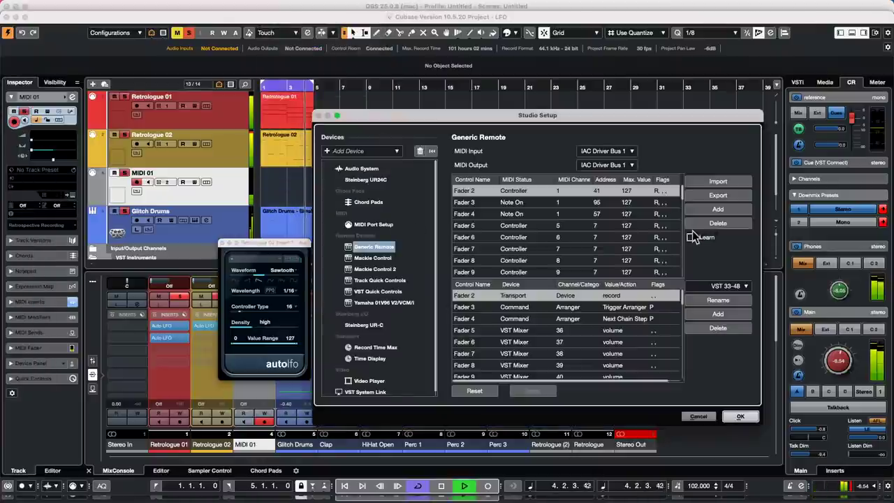
{"action": "left_click", "coordinate": [691, 237]}
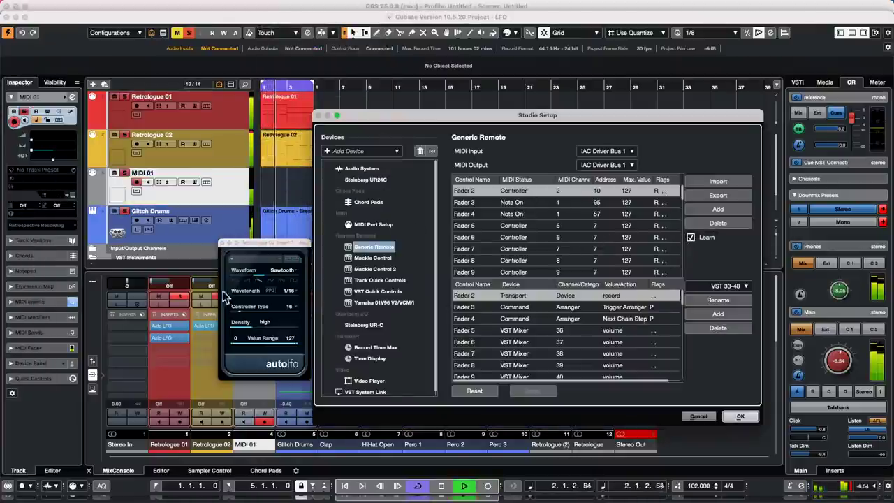
{"action": "left_click", "coordinate": [281, 271]}
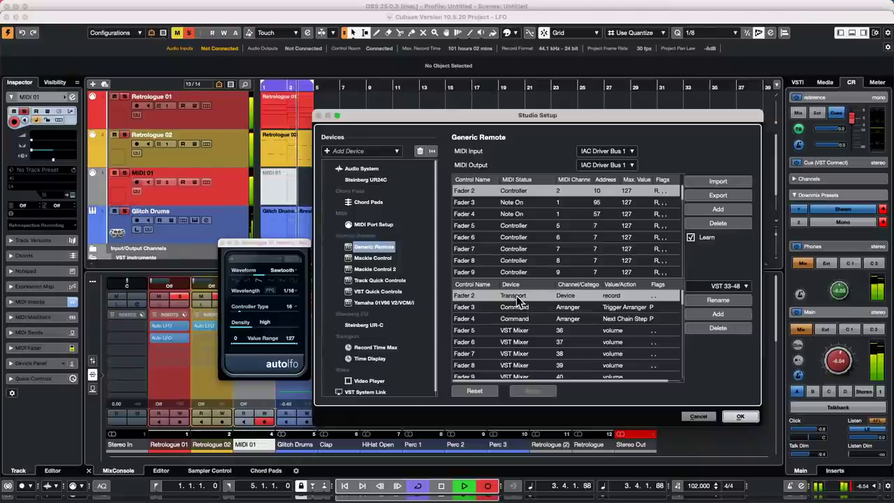
{"action": "left_click", "coordinate": [740, 416]}
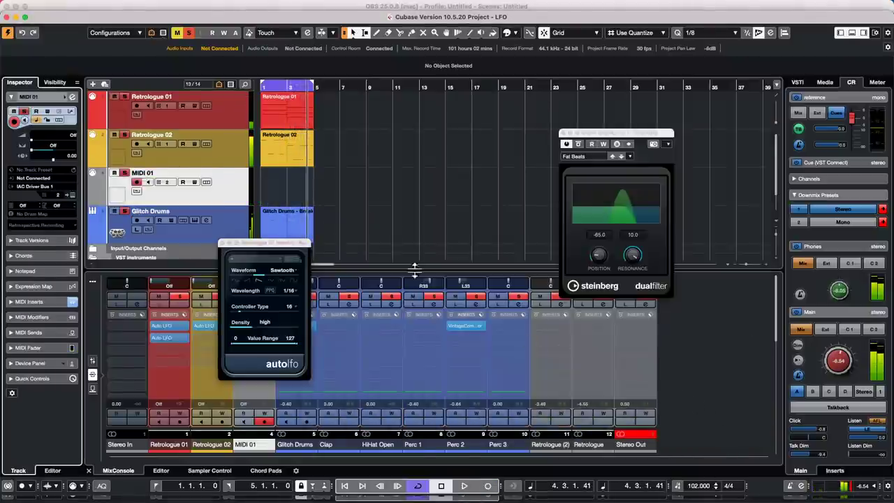
{"action": "mouse_move", "coordinate": [309, 3]}
{"action": "left_click", "coordinate": [279, 6]}
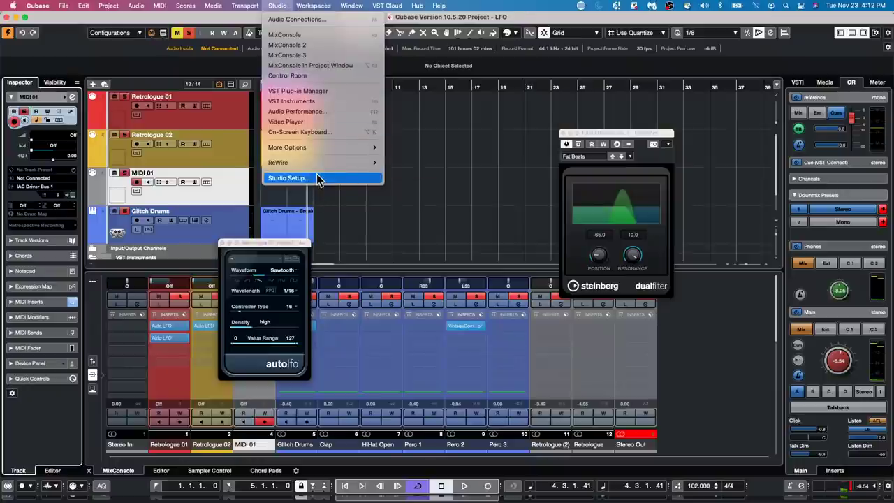
Assign Fader 2 to the Mixer device and set Fader 3's category to Channel Settings.
{"action": "left_click", "coordinate": [320, 179]}
{"action": "left_click_drag", "start_coordinate": [603, 114], "coordinate": [390, 97]}
{"action": "left_click", "coordinate": [337, 281]}
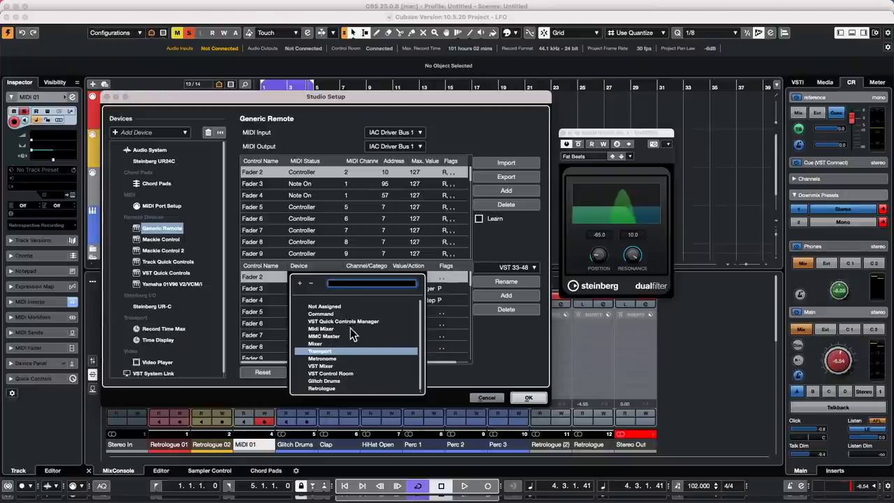
{"action": "left_click", "coordinate": [316, 344]}
{"action": "left_click", "coordinate": [370, 287]}
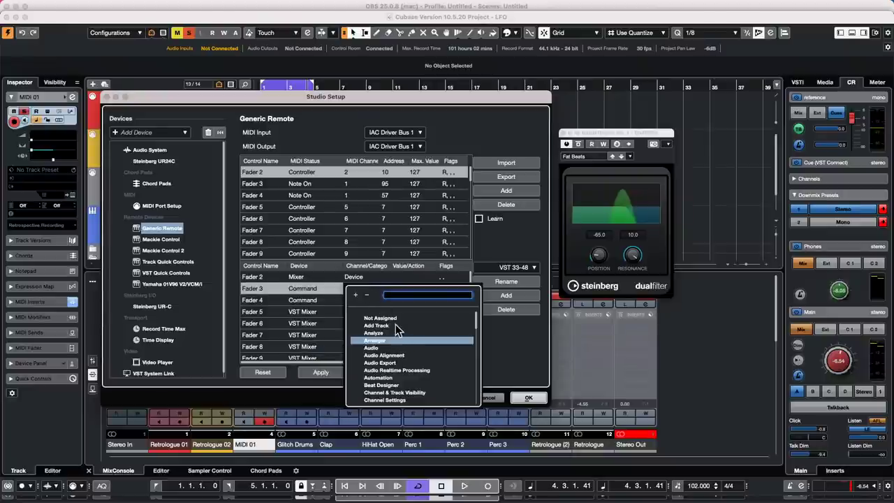
{"action": "scroll", "coordinate": [399, 332], "scroll_direction": "down", "scroll_amount": 3}
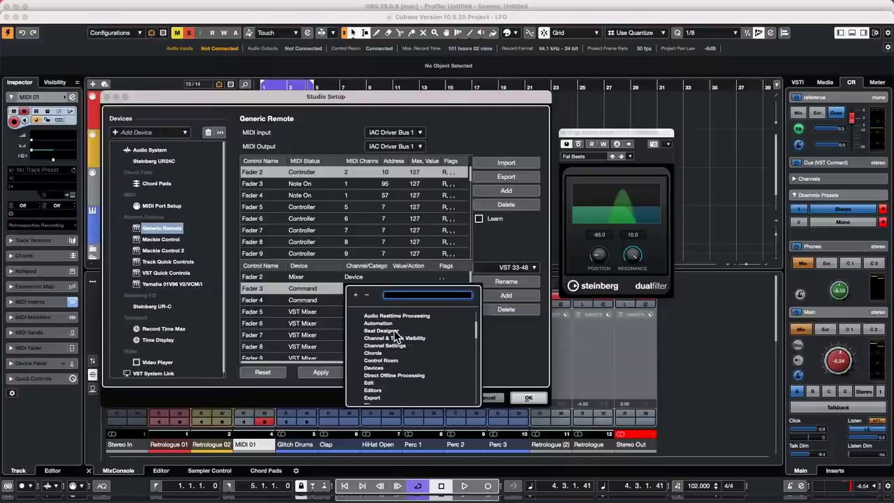
{"action": "scroll", "coordinate": [394, 331], "scroll_direction": "down", "scroll_amount": 1}
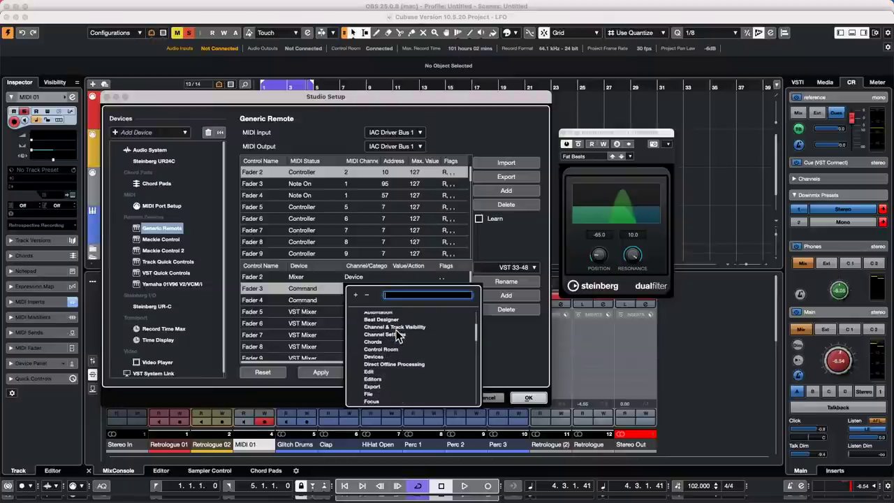
{"action": "scroll", "coordinate": [398, 336], "scroll_direction": "down", "scroll_amount": 1}
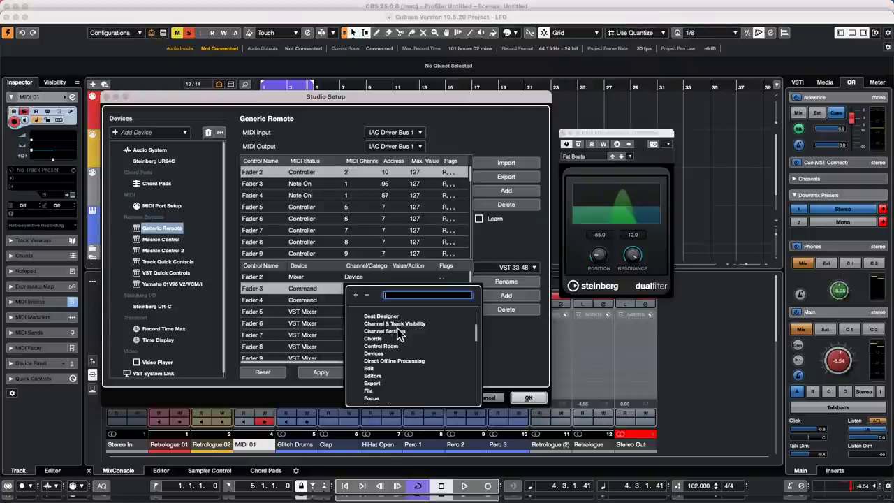
{"action": "left_click", "coordinate": [397, 328]}
{"action": "left_click", "coordinate": [408, 289]}
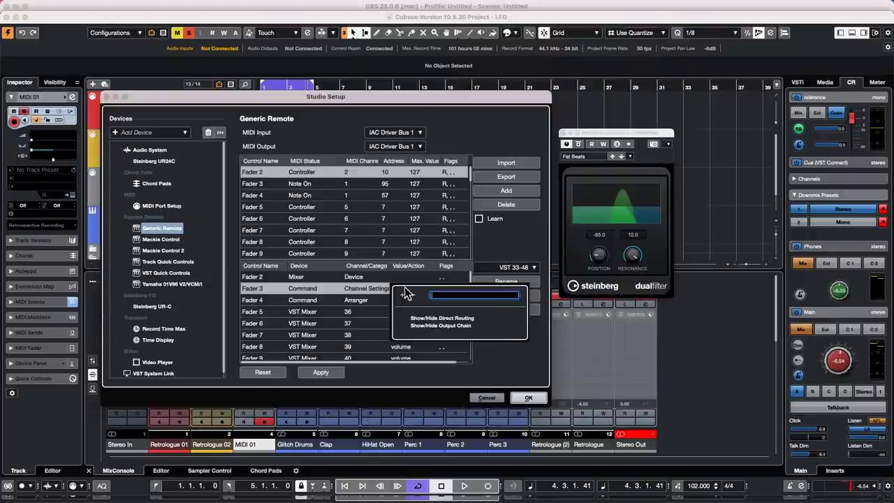
{"action": "left_click", "coordinate": [316, 289]}
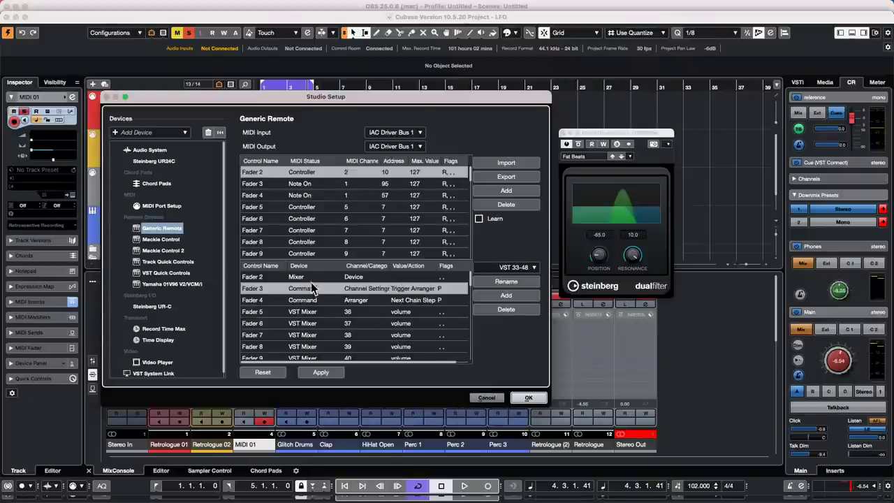
Try Glitch Drums as Fader 2's device, then settle on VST Mixer.
{"action": "left_click", "coordinate": [313, 279]}
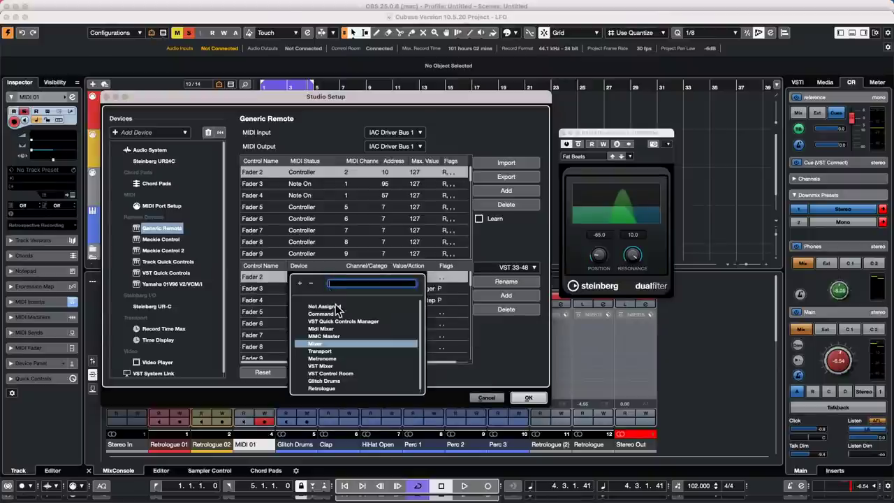
{"action": "scroll", "coordinate": [347, 333], "scroll_direction": "down", "scroll_amount": 1}
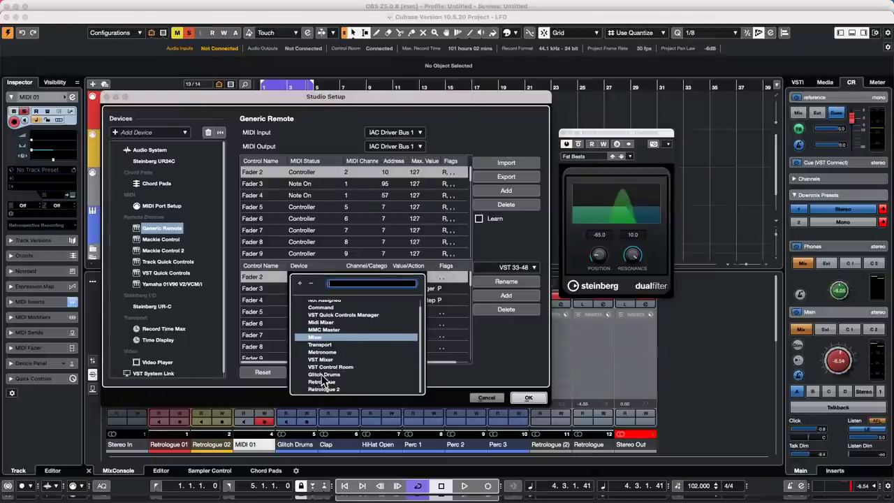
{"action": "left_click", "coordinate": [324, 374]}
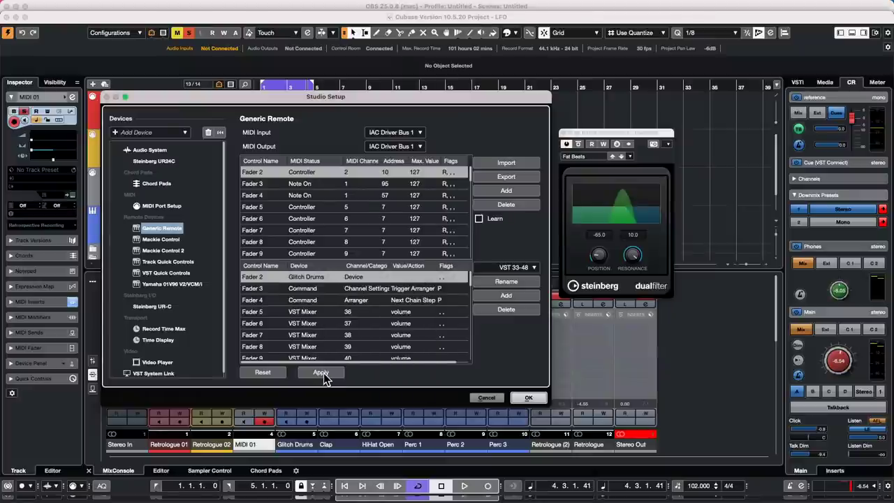
{"action": "left_click", "coordinate": [362, 278]}
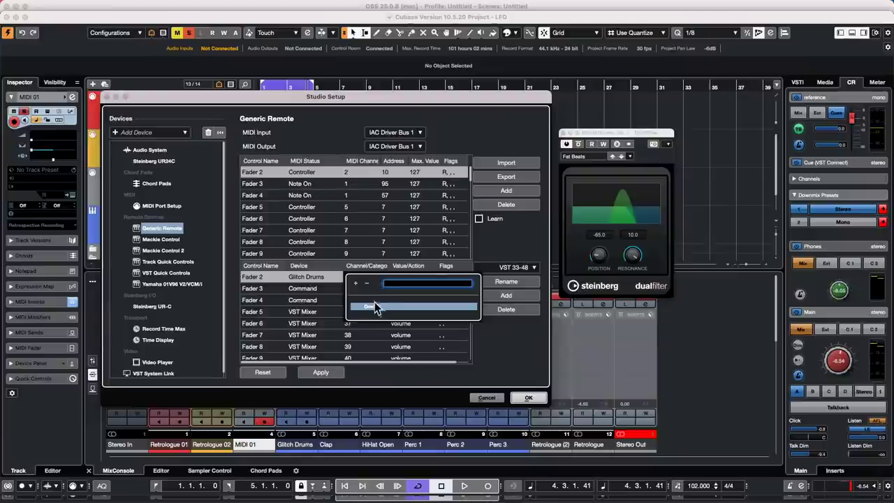
{"action": "left_click", "coordinate": [375, 306]}
{"action": "left_click", "coordinate": [406, 278]}
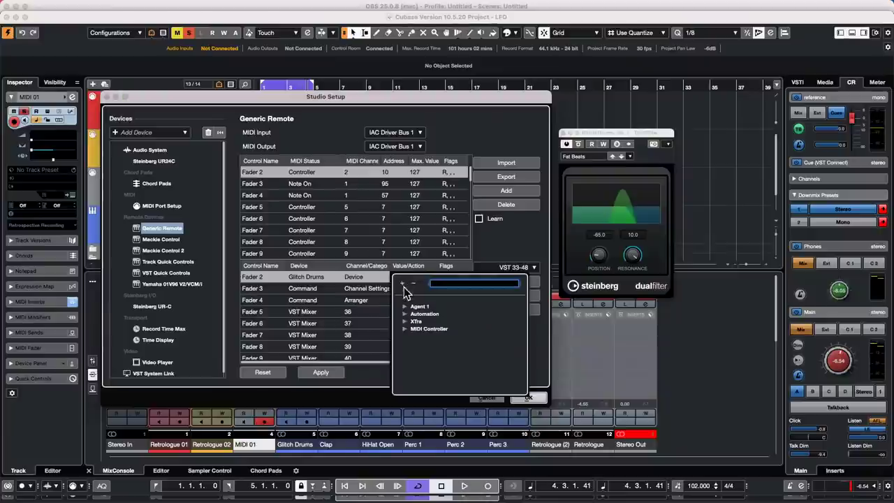
{"action": "left_click", "coordinate": [301, 281]}
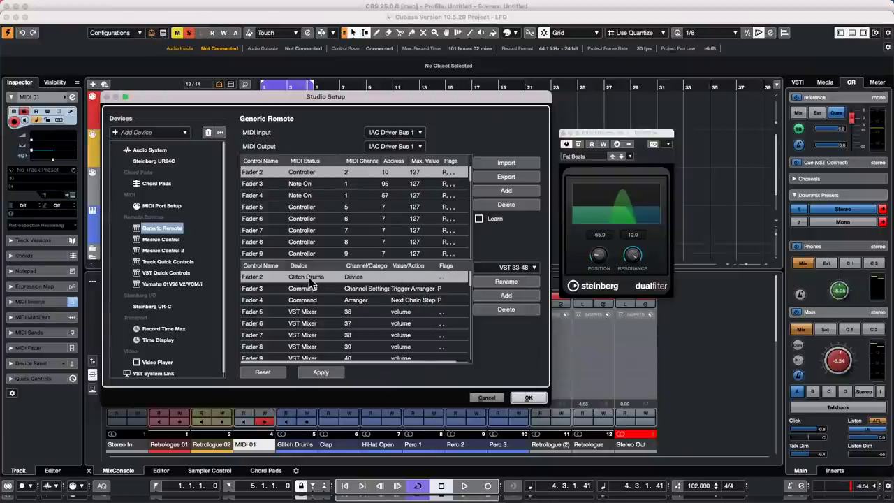
{"action": "left_click", "coordinate": [309, 278]}
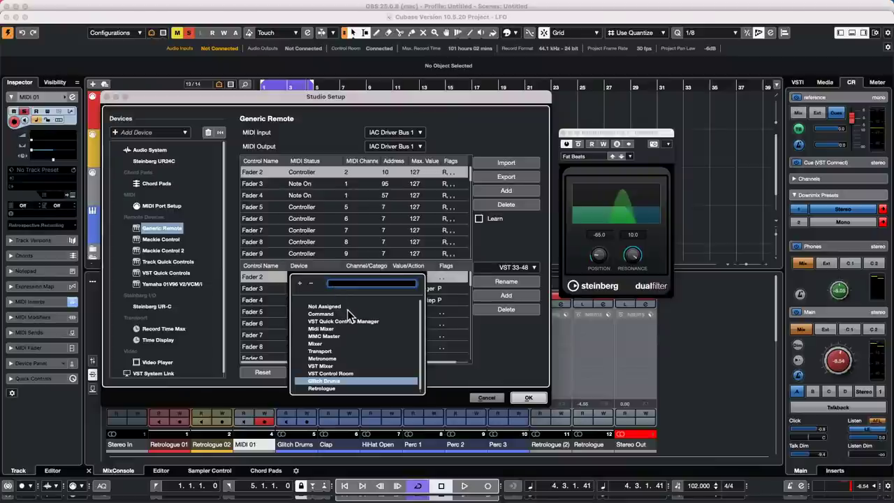
{"action": "left_click", "coordinate": [312, 367]}
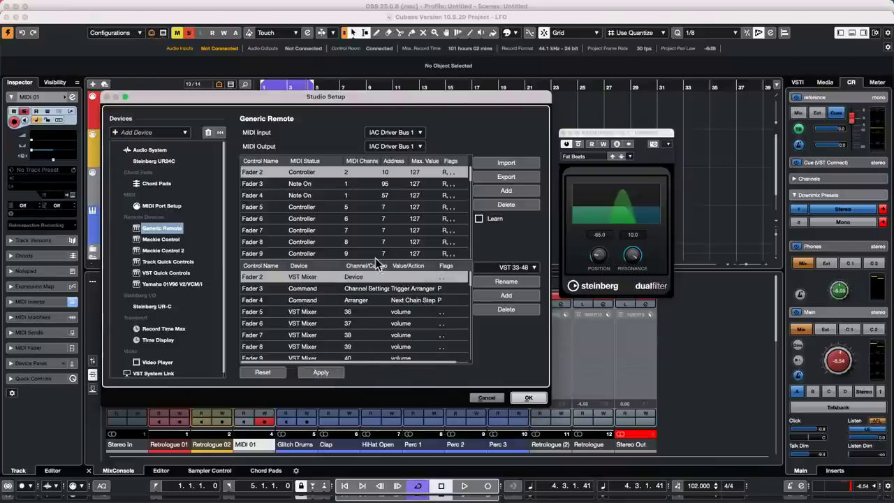
Map Fader 2 to Glitch Drums' Ins. 1 DualFilter Pos, confirm, and start playback.
{"action": "left_click", "coordinate": [365, 279]}
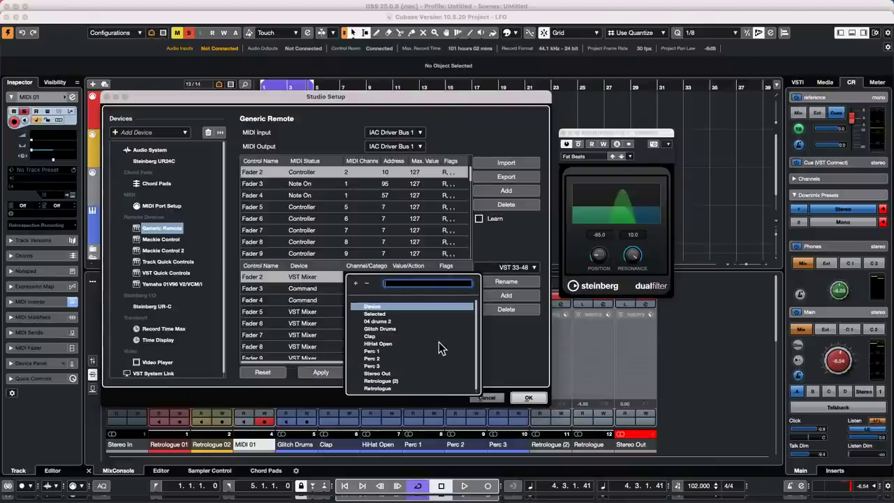
{"action": "scroll", "coordinate": [408, 341], "scroll_direction": "down", "scroll_amount": 1}
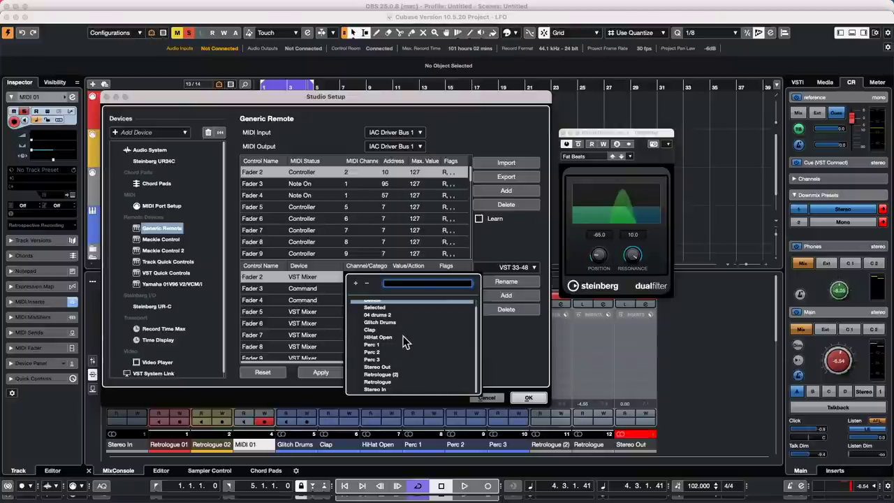
{"action": "left_click", "coordinate": [390, 322]}
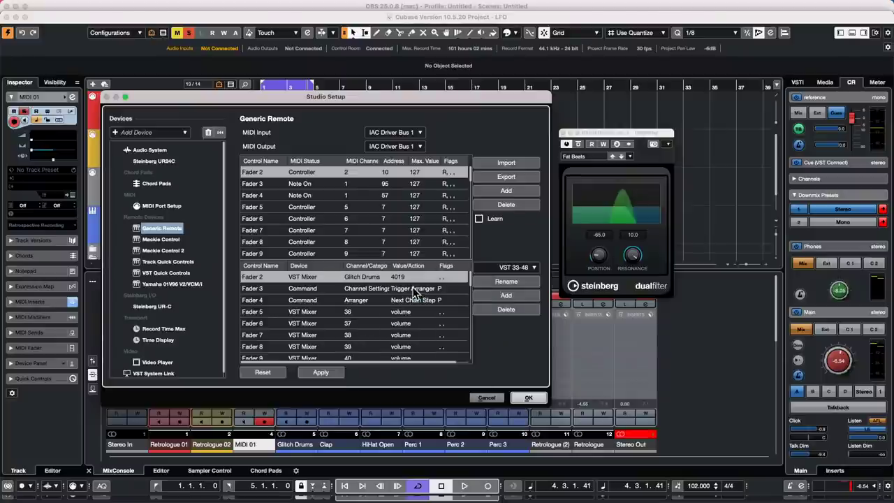
{"action": "left_click", "coordinate": [412, 278]}
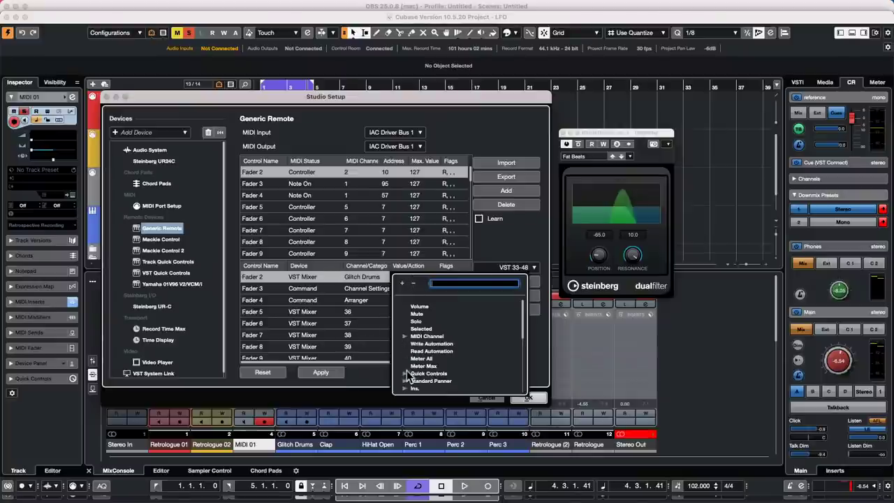
{"action": "left_click", "coordinate": [406, 388]}
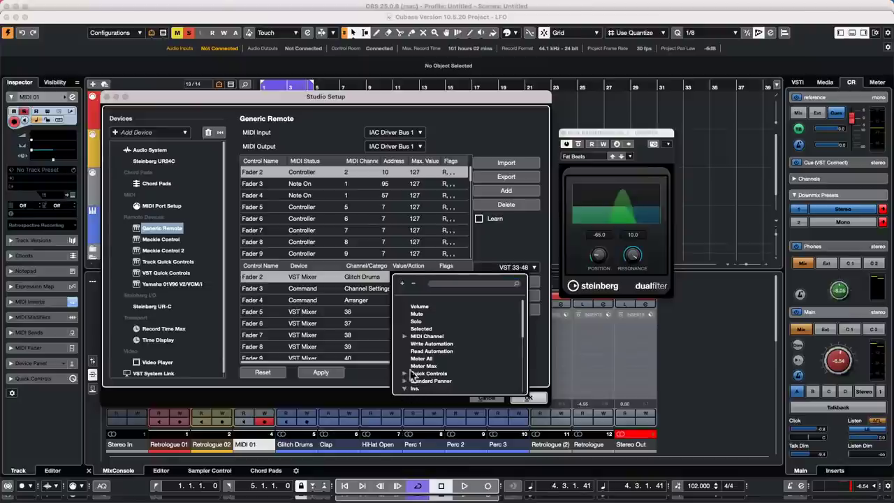
{"action": "scroll", "coordinate": [436, 339], "scroll_direction": "down", "scroll_amount": 3}
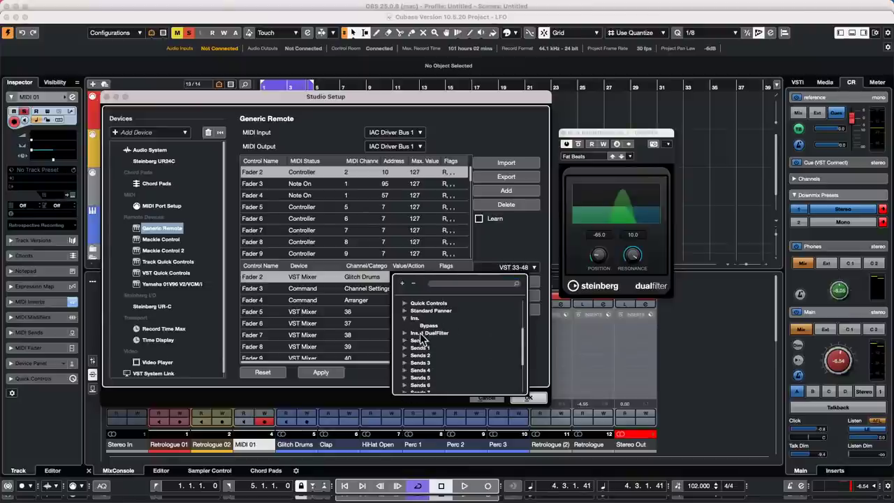
{"action": "left_click", "coordinate": [405, 334]}
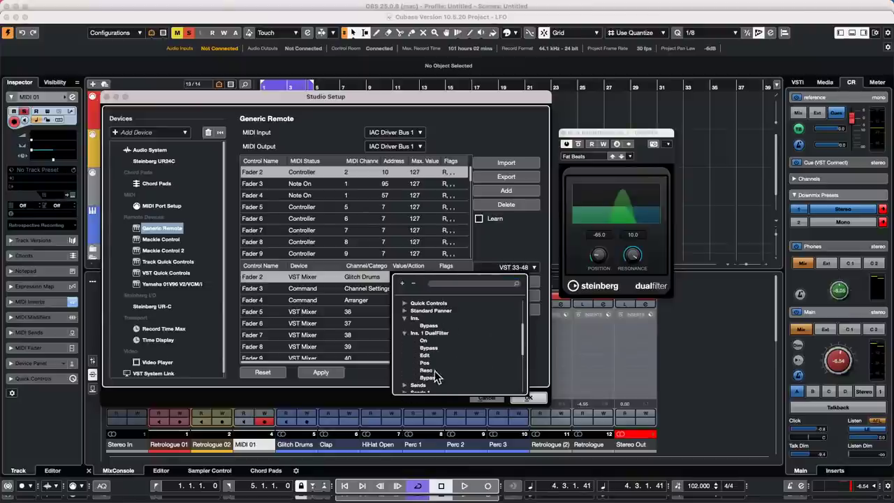
{"action": "left_click", "coordinate": [428, 363]}
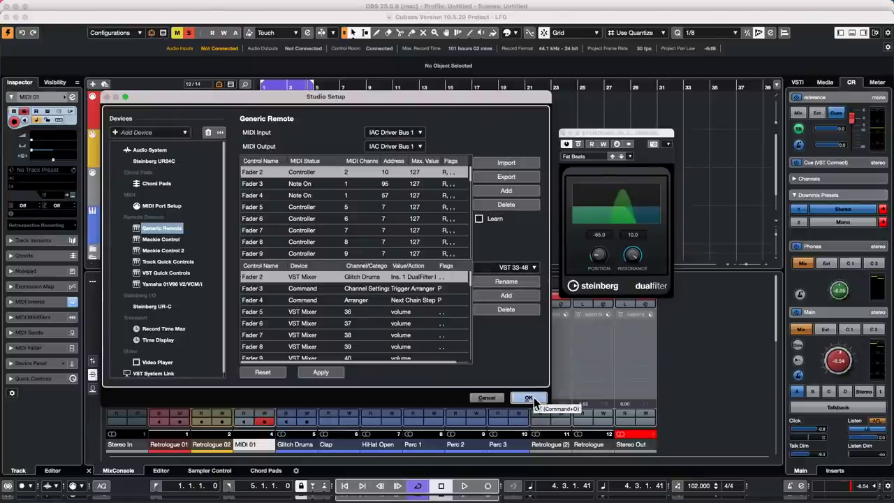
{"action": "left_click", "coordinate": [535, 400]}
{"action": "key", "text": "space"}
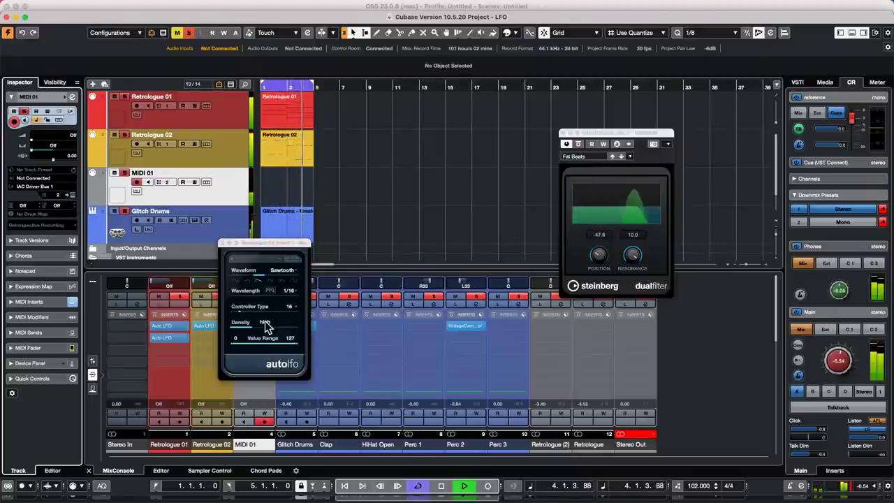
Set the Auto LFO waveform to Random.
{"action": "left_click", "coordinate": [288, 292]}
{"action": "left_click", "coordinate": [283, 282]}
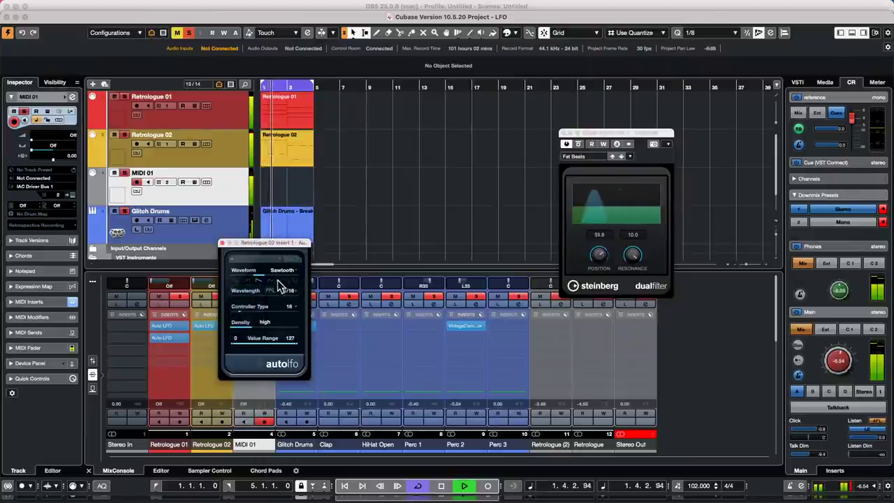
{"action": "left_click", "coordinate": [248, 279]}
{"action": "left_click", "coordinate": [271, 280]}
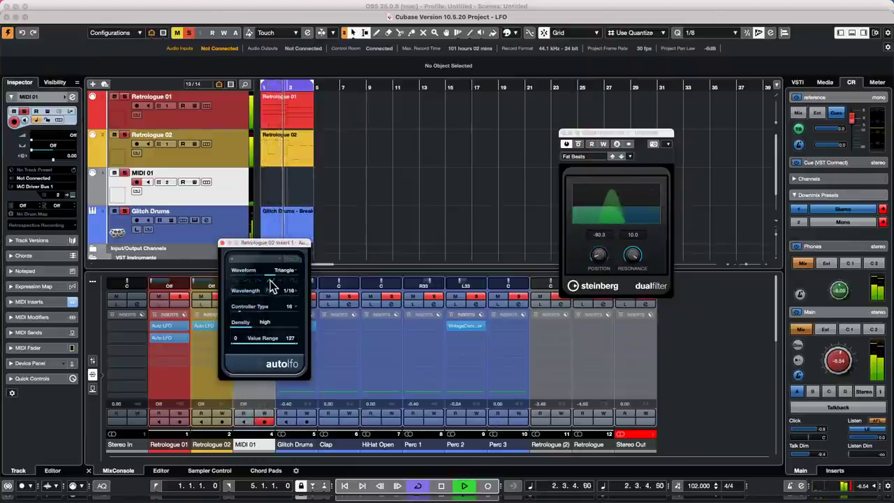
{"action": "left_click", "coordinate": [288, 283]}
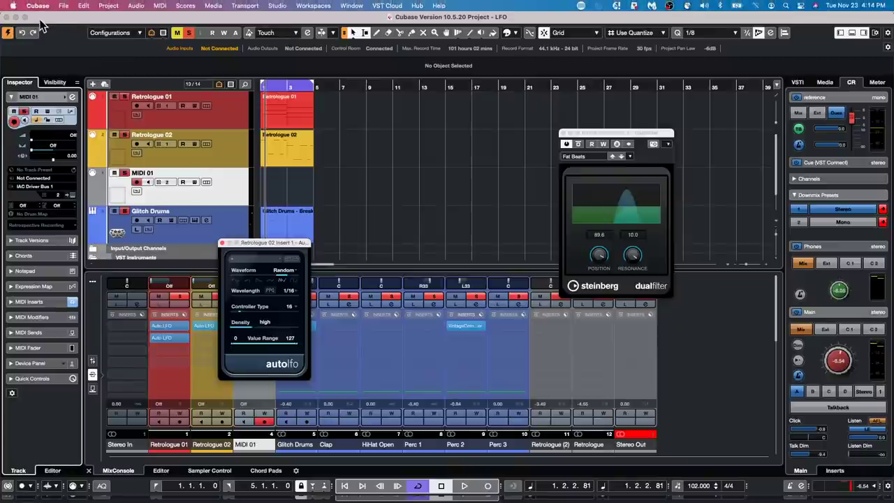
Open the recent project Amos Moses - GO.
{"action": "left_click", "coordinate": [63, 7]}
{"action": "mouse_move", "coordinate": [105, 203]}
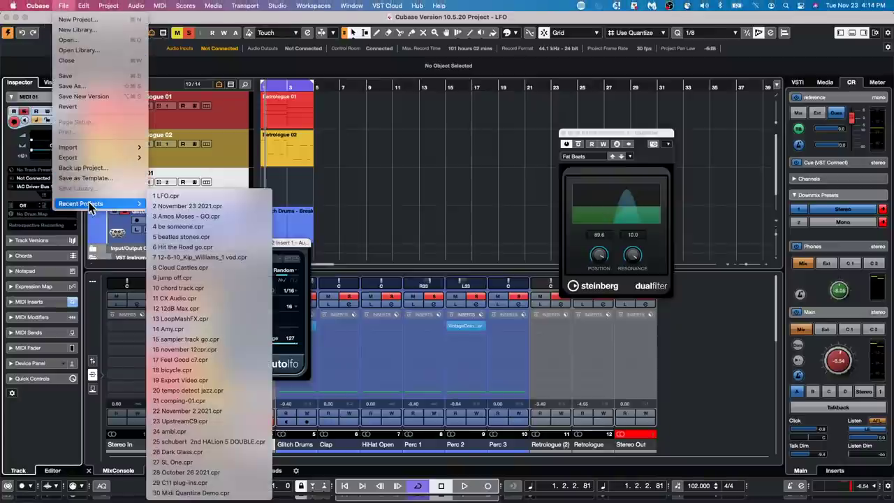
{"action": "left_click", "coordinate": [207, 218]}
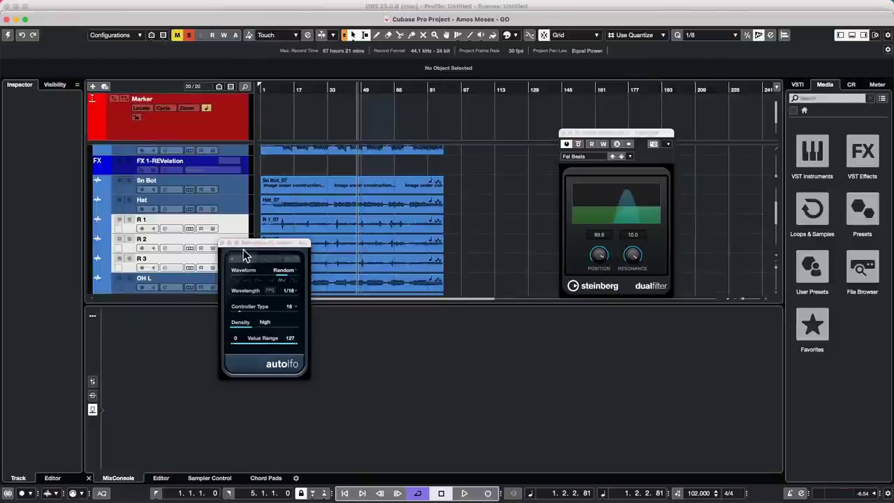
Close the DualFilter, Auto LFO and REVelation windows and activate the Amos Moses - GO project.
{"action": "left_click", "coordinate": [564, 135]}
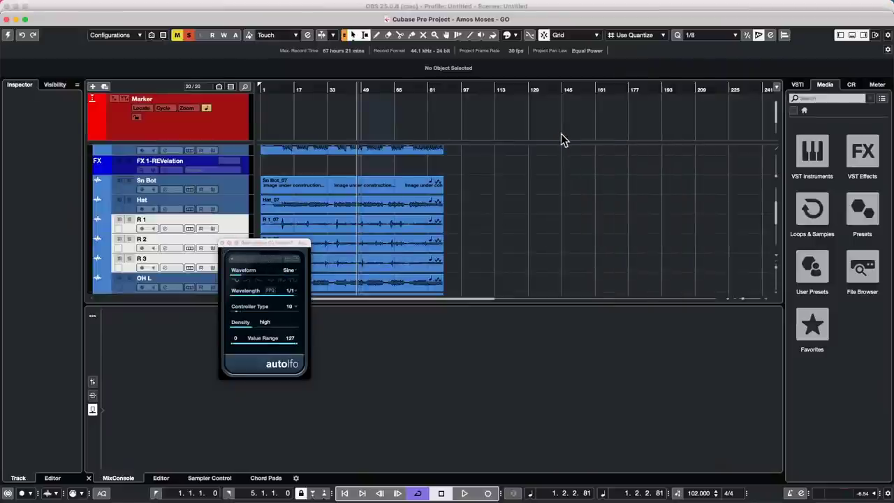
{"action": "left_click", "coordinate": [223, 243]}
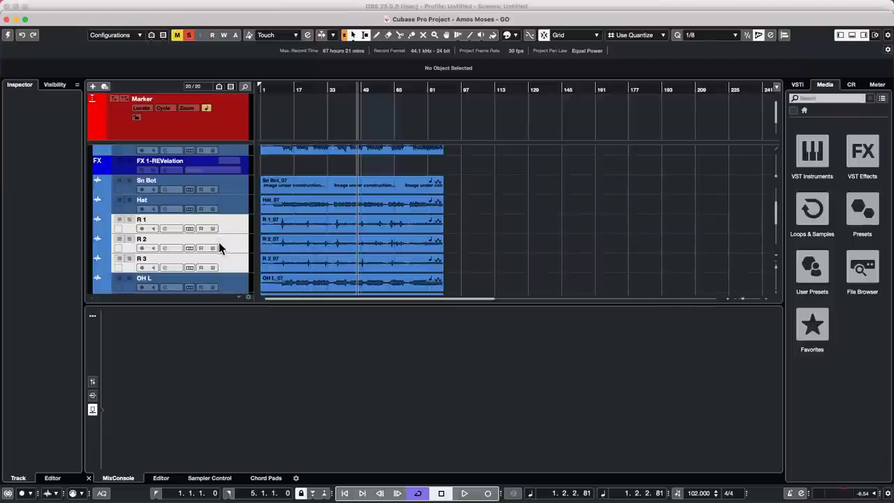
{"action": "left_click", "coordinate": [8, 34]}
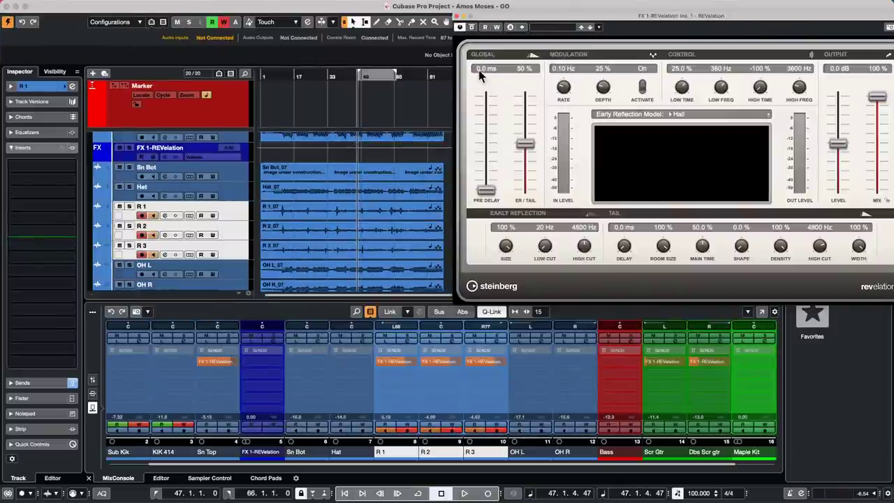
{"action": "left_click", "coordinate": [459, 16]}
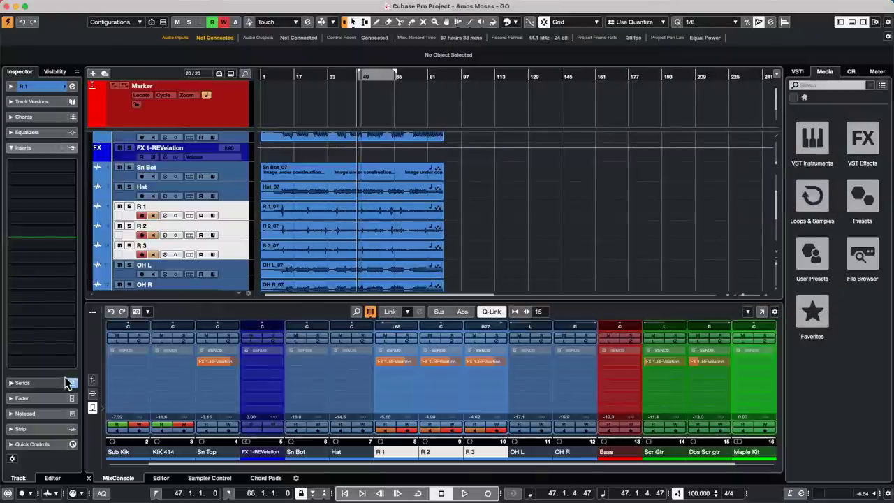
Switch the MixConsole rack to Inserts and select FX 1-REVelation.
{"action": "left_click", "coordinate": [92, 393]}
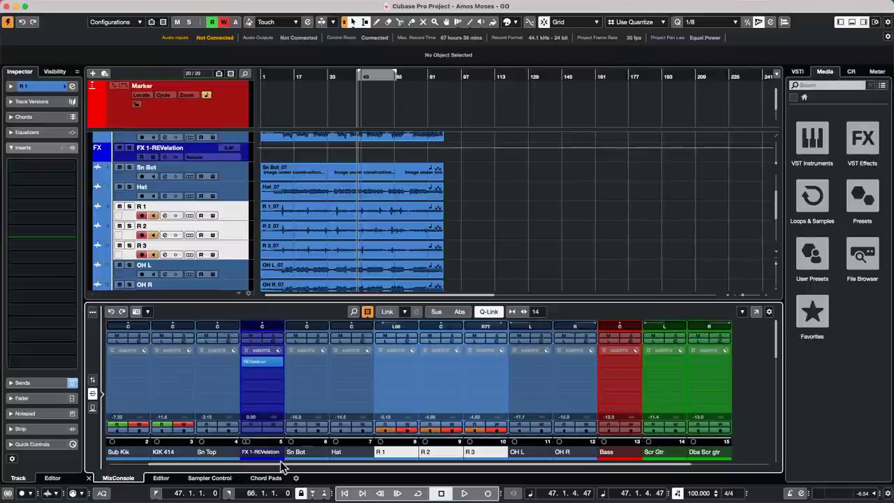
{"action": "left_click_drag", "start_coordinate": [280, 464], "coordinate": [203, 472]}
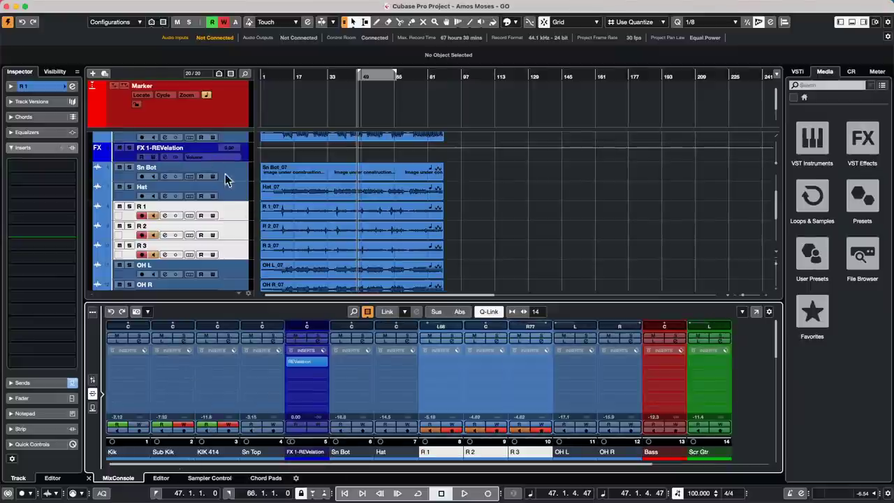
{"action": "left_click", "coordinate": [246, 158]}
{"action": "scroll", "coordinate": [223, 282], "scroll_direction": "down", "scroll_amount": 5}
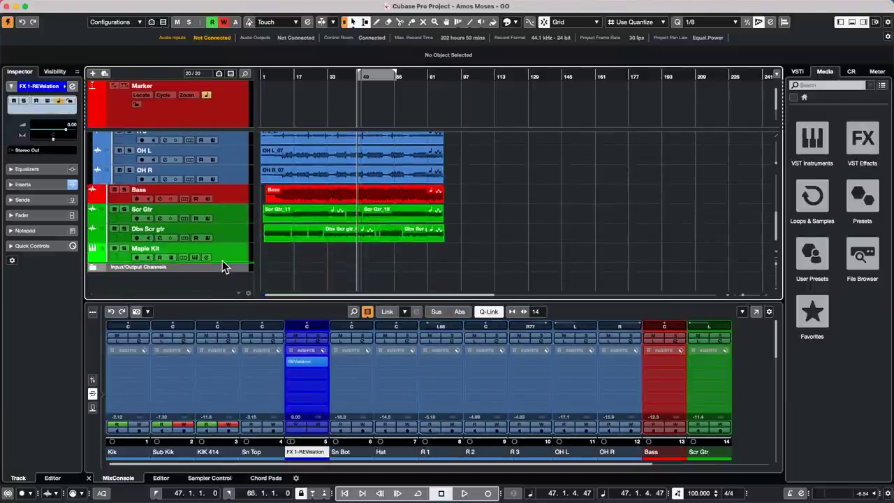
Load DualFilter and GEQ-10 into Sub Kik's first two insert slots, then close both plugin windows.
{"action": "left_click_drag", "start_coordinate": [222, 261], "coordinate": [222, 261]}
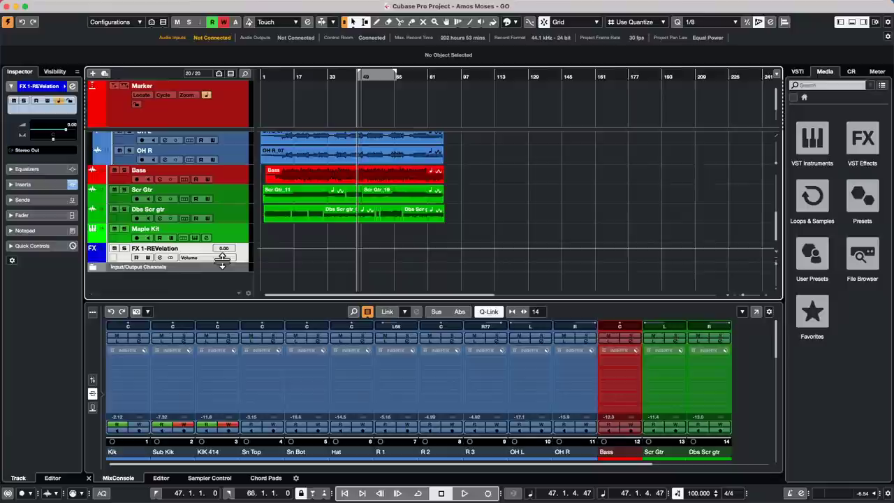
{"action": "left_click", "coordinate": [190, 362]}
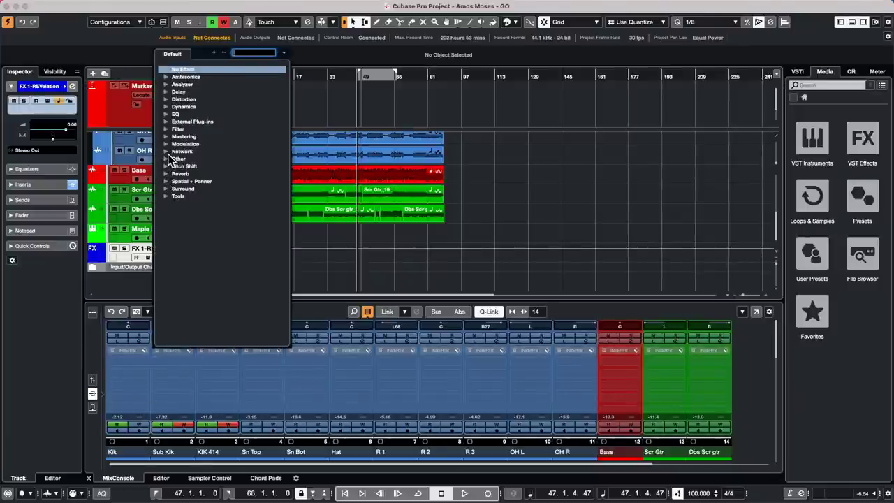
{"action": "left_click", "coordinate": [174, 130]}
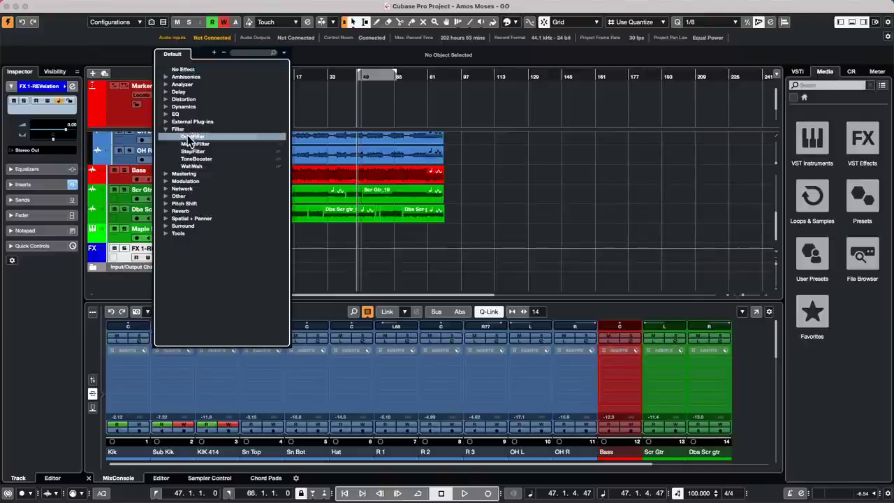
{"action": "left_click", "coordinate": [187, 136]}
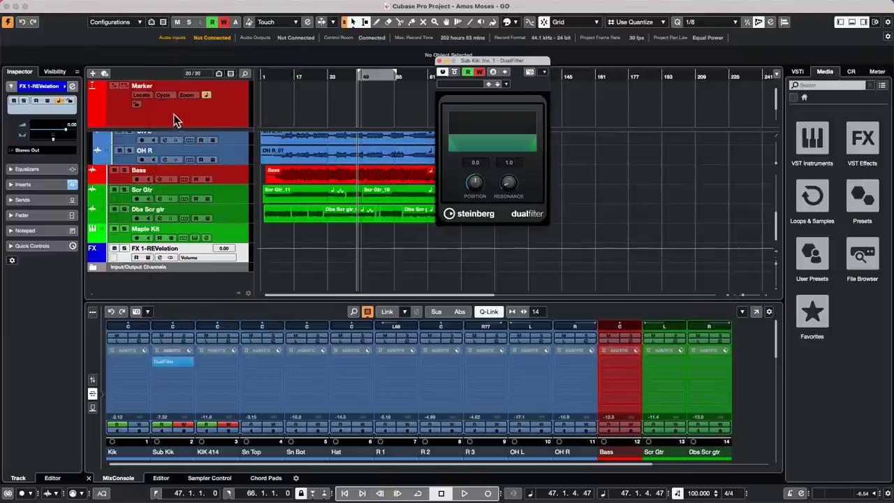
{"action": "left_click", "coordinate": [189, 372]}
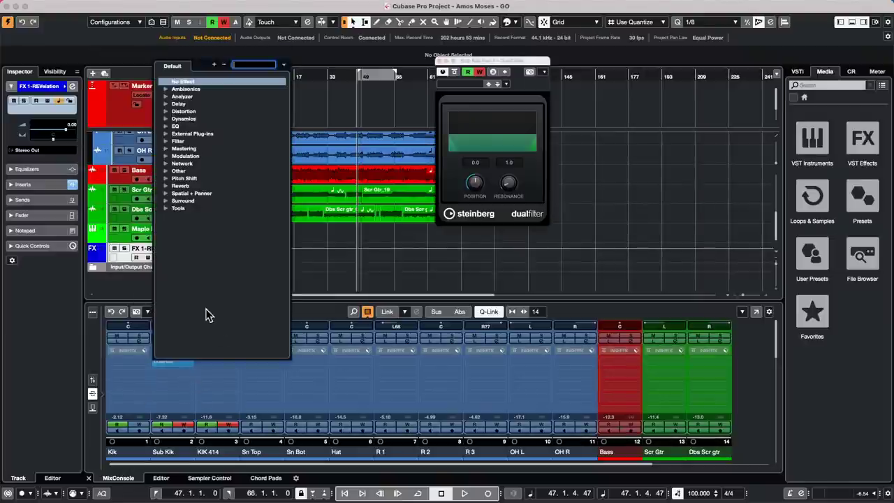
{"action": "left_click", "coordinate": [170, 126]}
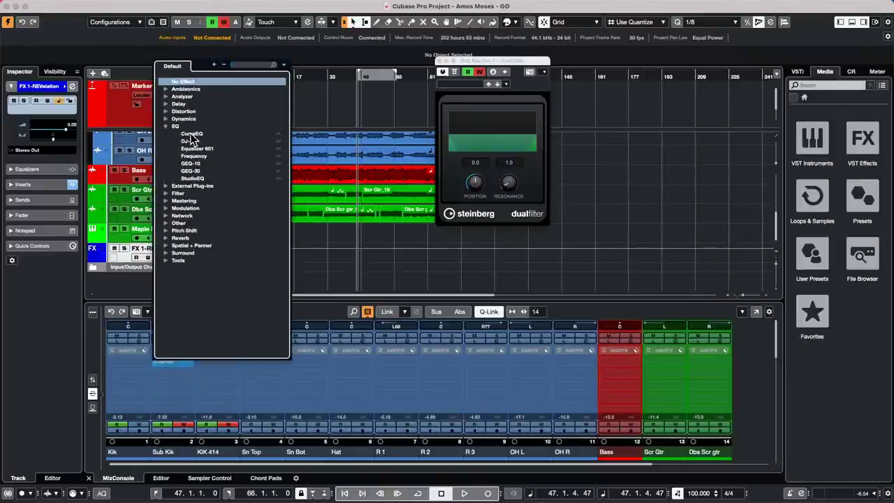
{"action": "left_click", "coordinate": [210, 163]}
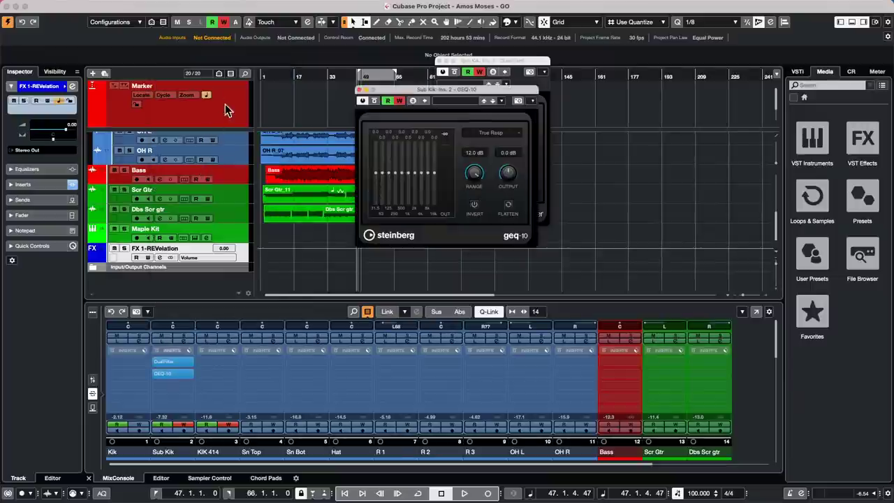
{"action": "left_click", "coordinate": [359, 89]}
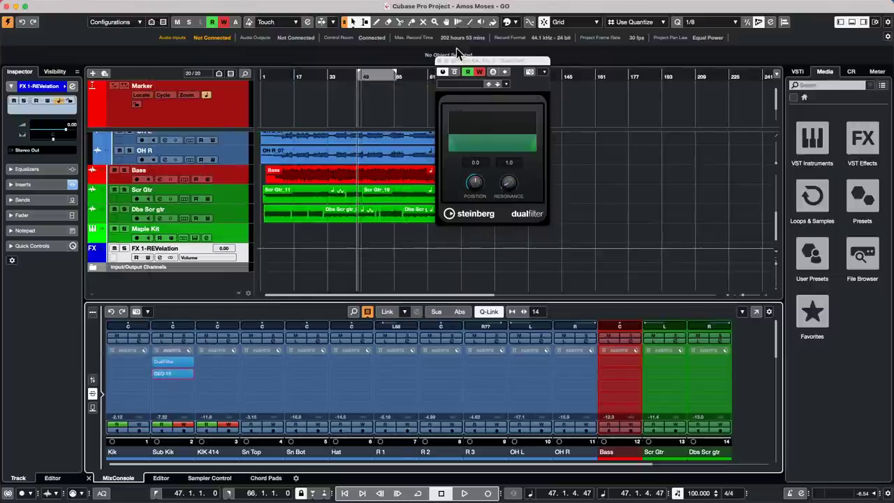
{"action": "left_click", "coordinate": [439, 62]}
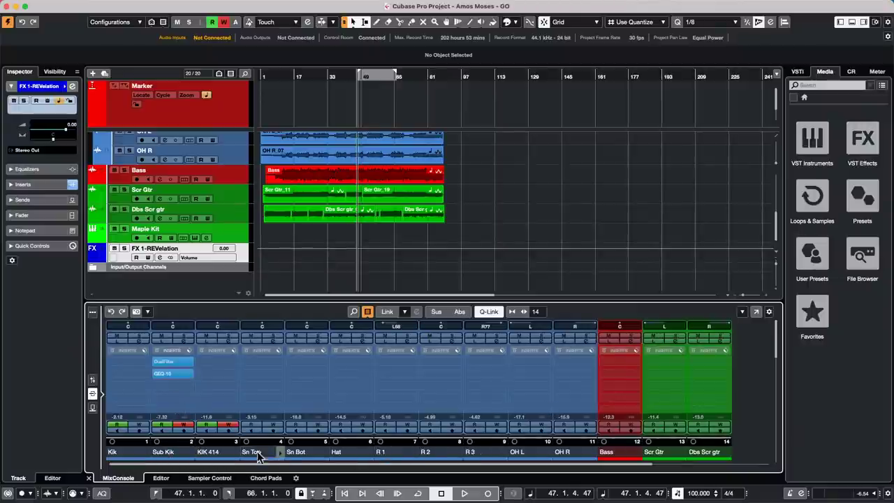
Copy FX 1-REVelation's channel settings and paste them onto Sn Top through OH R.
{"action": "right_click", "coordinate": [178, 454]}
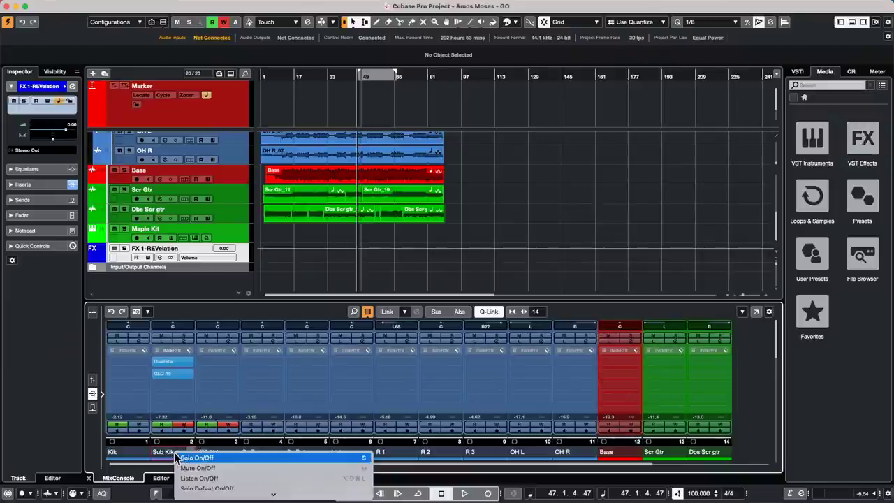
{"action": "mouse_move", "coordinate": [209, 500]}
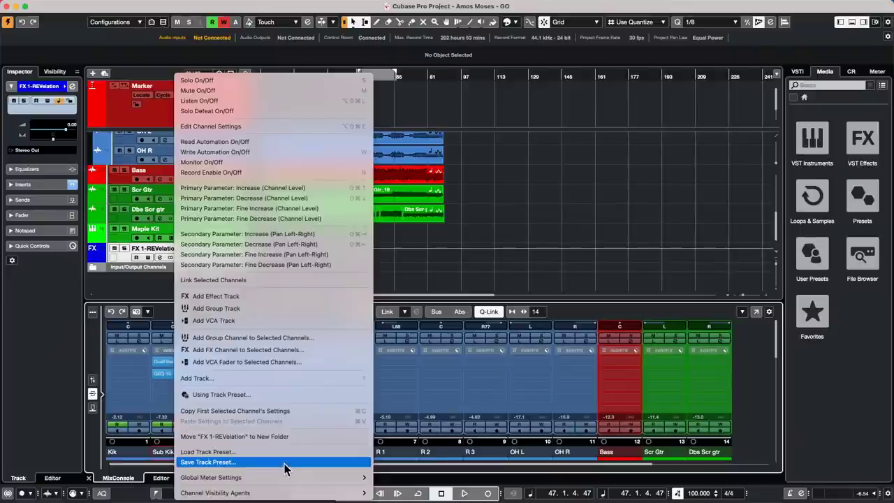
{"action": "left_click", "coordinate": [284, 412]}
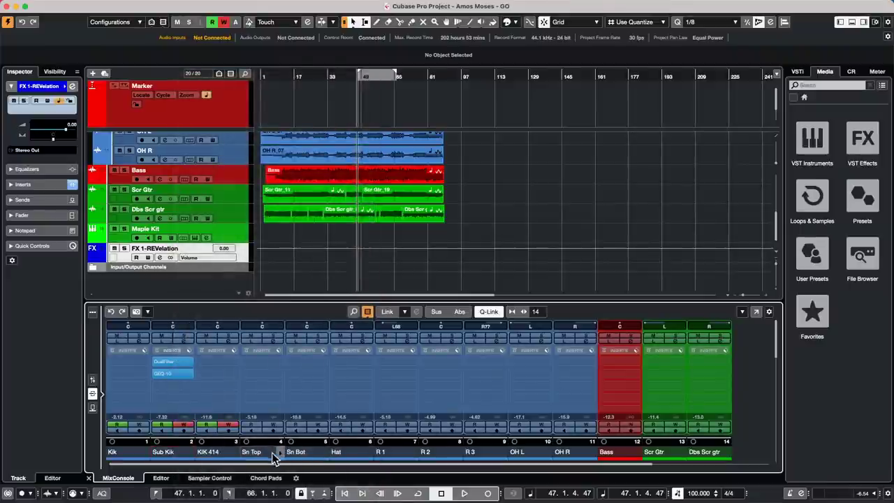
{"action": "left_click", "coordinate": [272, 456]}
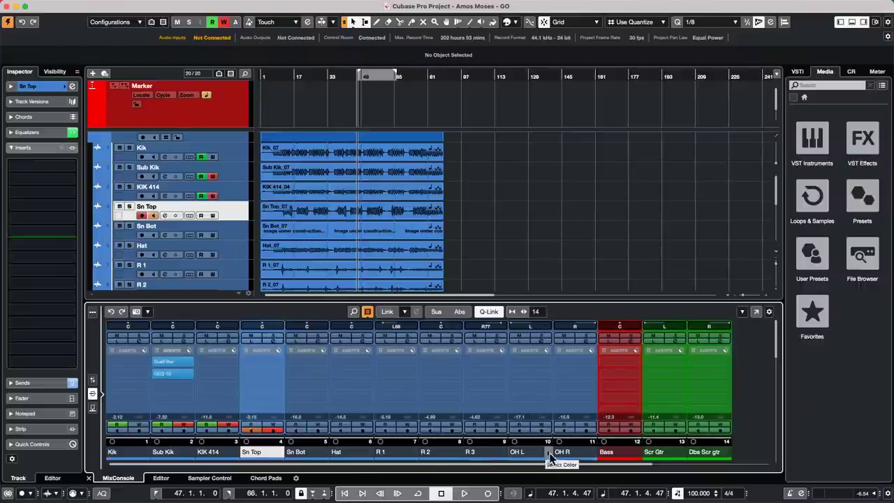
{"action": "left_click", "coordinate": [582, 457], "text": "shift"}
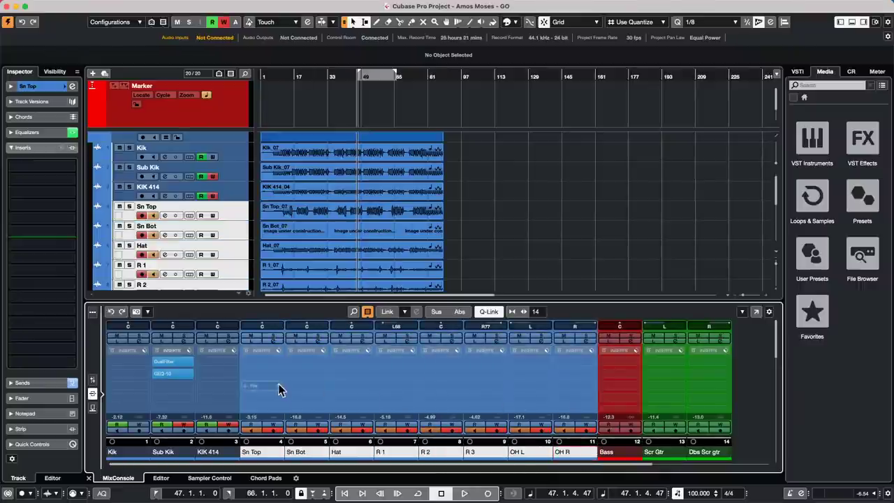
{"action": "right_click", "coordinate": [269, 455]}
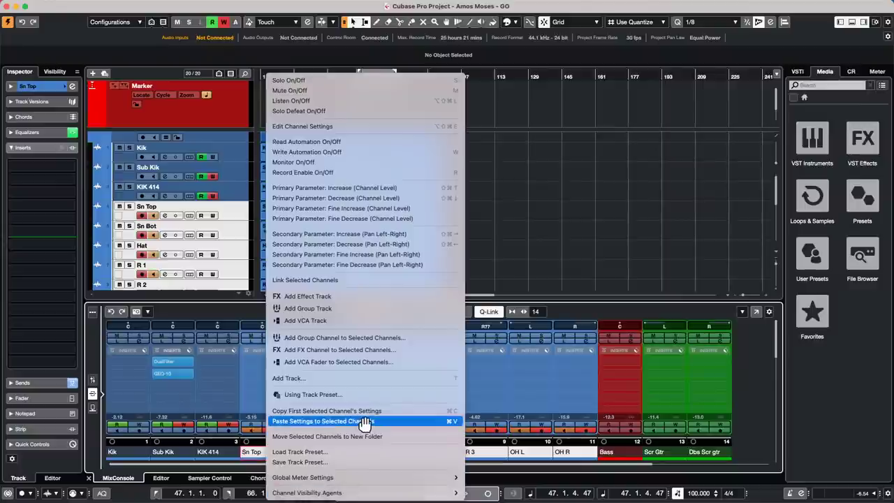
{"action": "left_click", "coordinate": [382, 423]}
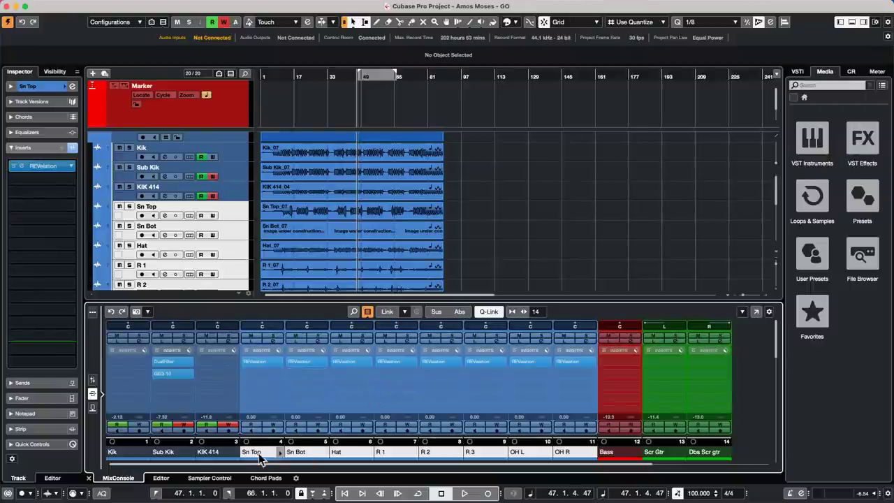
Dismiss the channel menus and switch the MixConsole to faders and meters.
{"action": "right_click", "coordinate": [175, 452]}
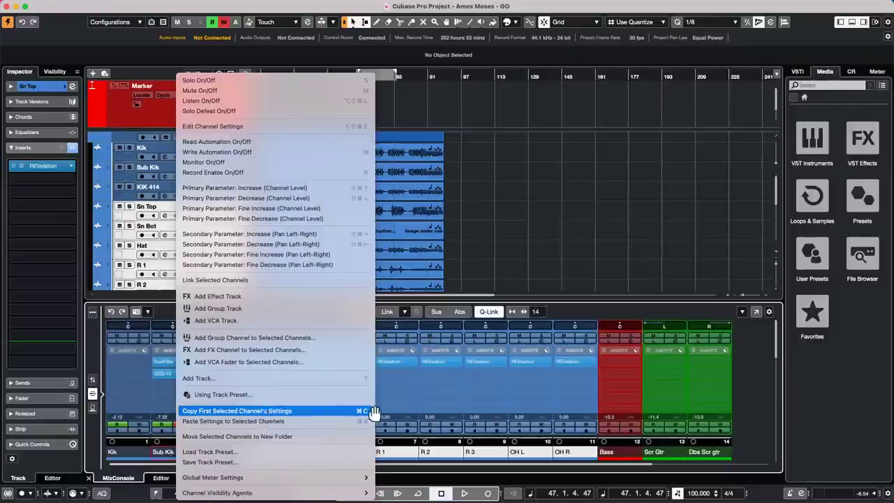
{"action": "right_click", "coordinate": [438, 457]}
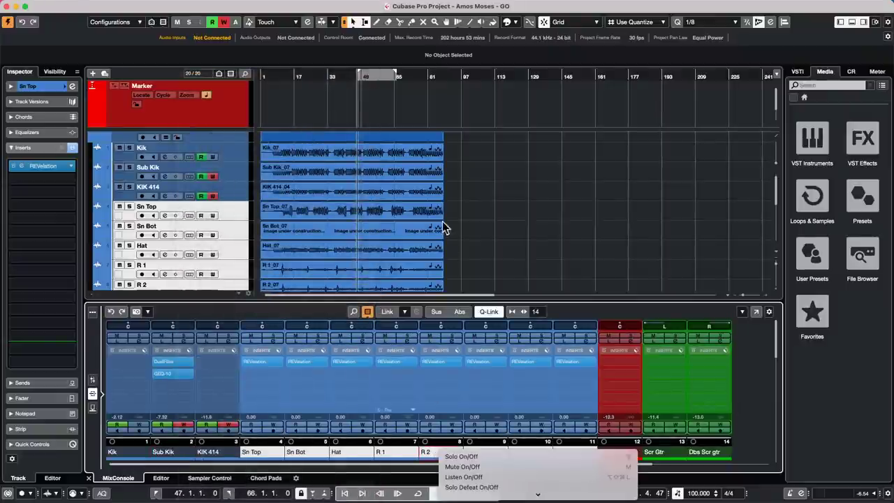
{"action": "left_click", "coordinate": [220, 272]}
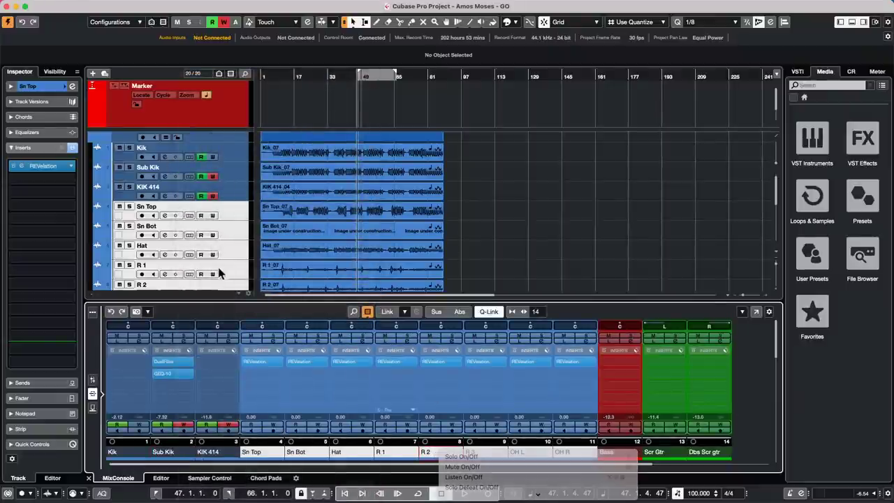
{"action": "left_click", "coordinate": [94, 382]}
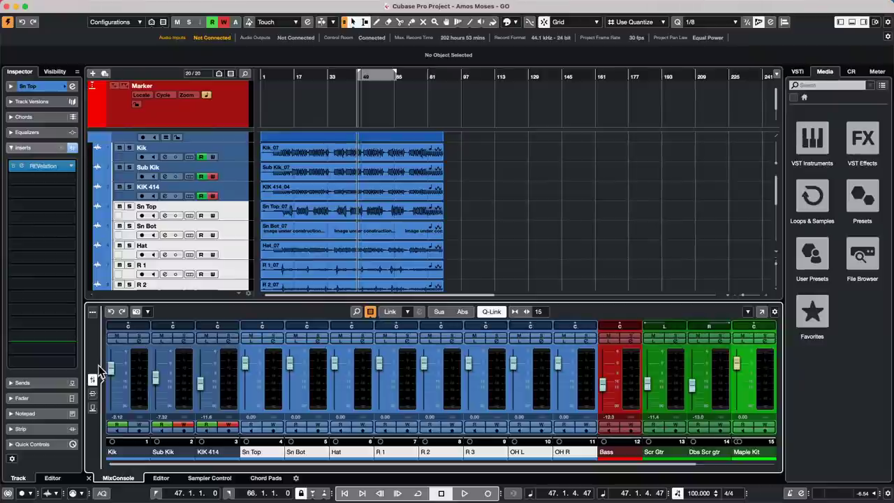
EQ KIK 414 with a 122.8 Hz cut, 1249 Hz boost and -12.2 dB cut near 5616 Hz.
{"action": "left_click", "coordinate": [235, 195]}
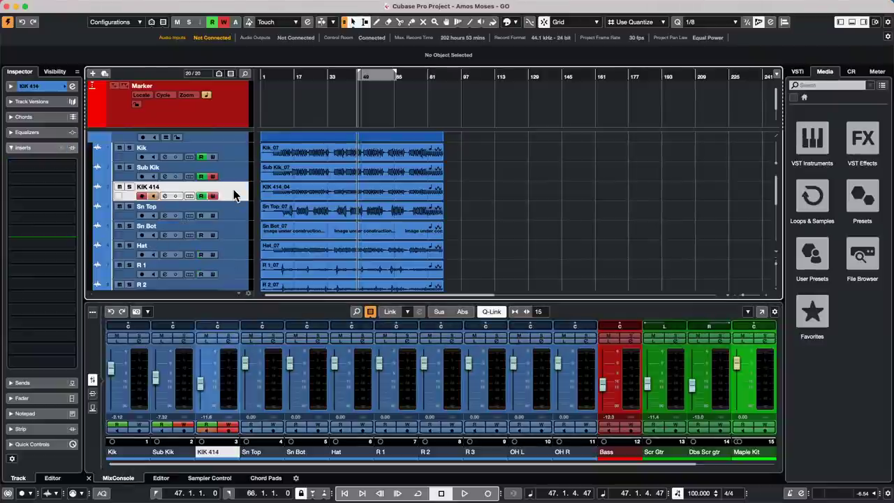
{"action": "left_click", "coordinate": [72, 86]}
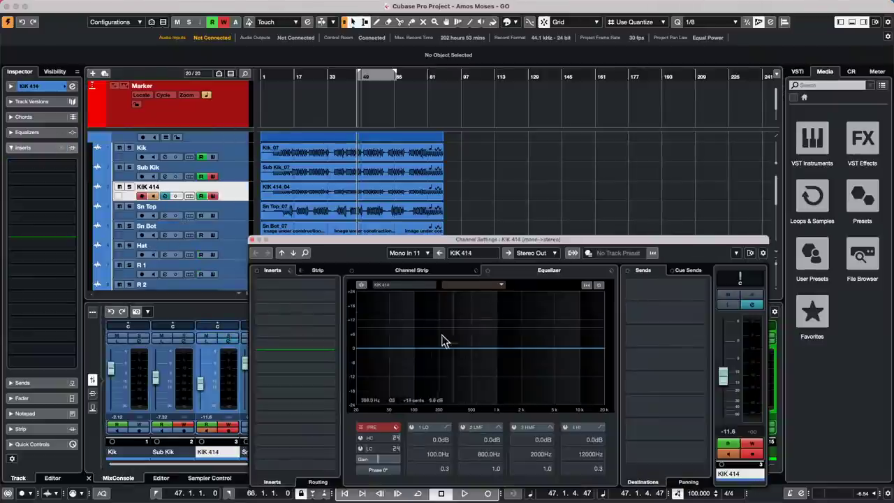
{"action": "left_click_drag", "start_coordinate": [489, 237], "coordinate": [418, 117]}
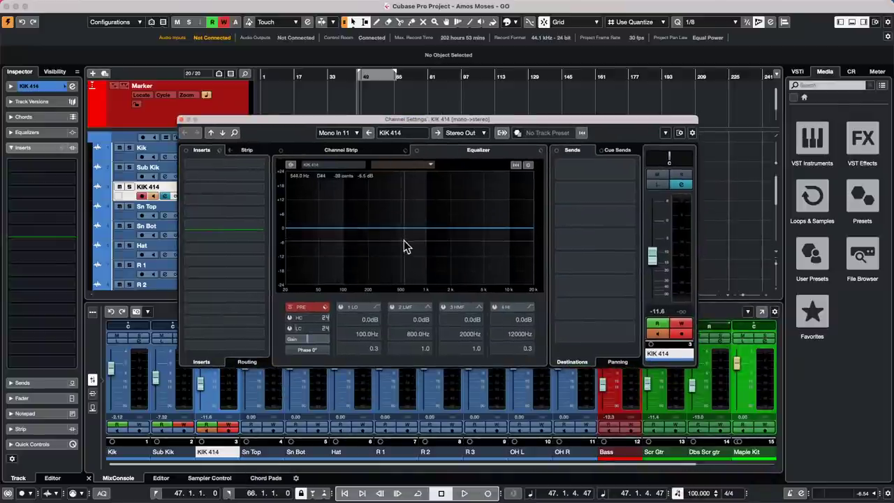
{"action": "left_click_drag", "start_coordinate": [381, 229], "coordinate": [375, 241]}
{"action": "left_click", "coordinate": [447, 228]}
{"action": "left_click_drag", "start_coordinate": [446, 226], "coordinate": [494, 204]}
{"action": "left_click_drag", "start_coordinate": [375, 241], "coordinate": [350, 263]}
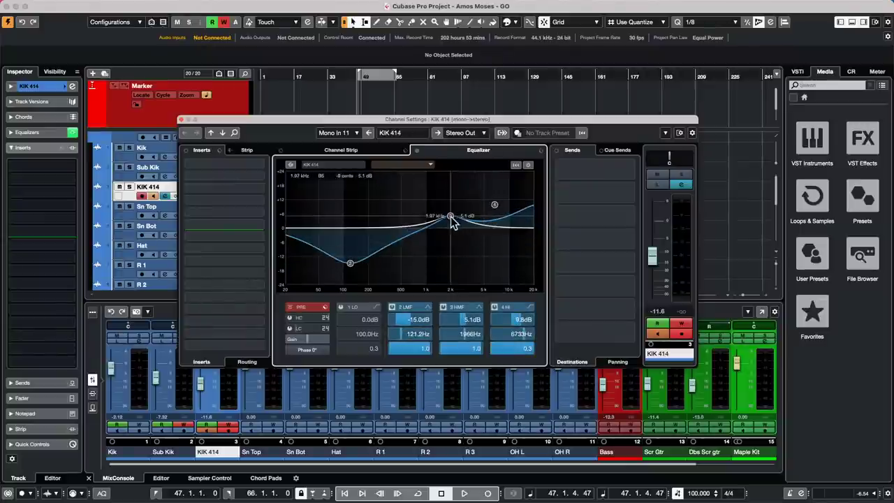
{"action": "left_click_drag", "start_coordinate": [451, 218], "coordinate": [434, 217]}
{"action": "left_click_drag", "start_coordinate": [492, 207], "coordinate": [489, 257]}
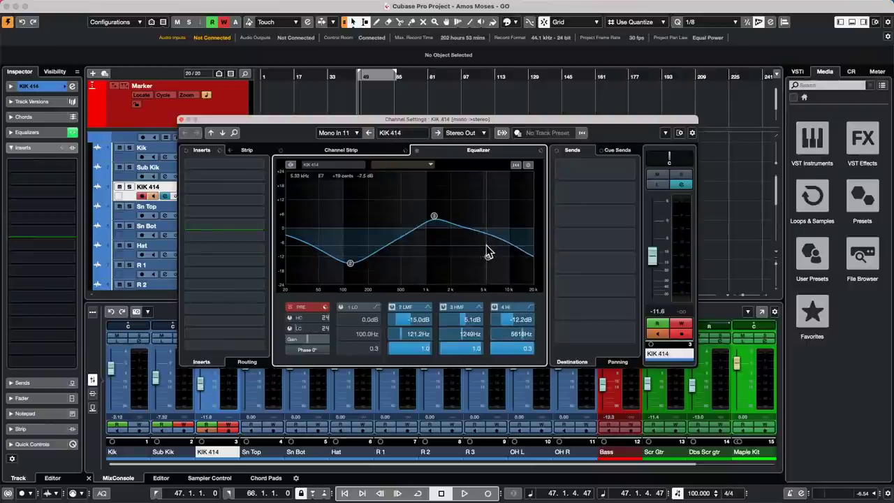
{"action": "left_click_drag", "start_coordinate": [351, 264], "coordinate": [352, 239]}
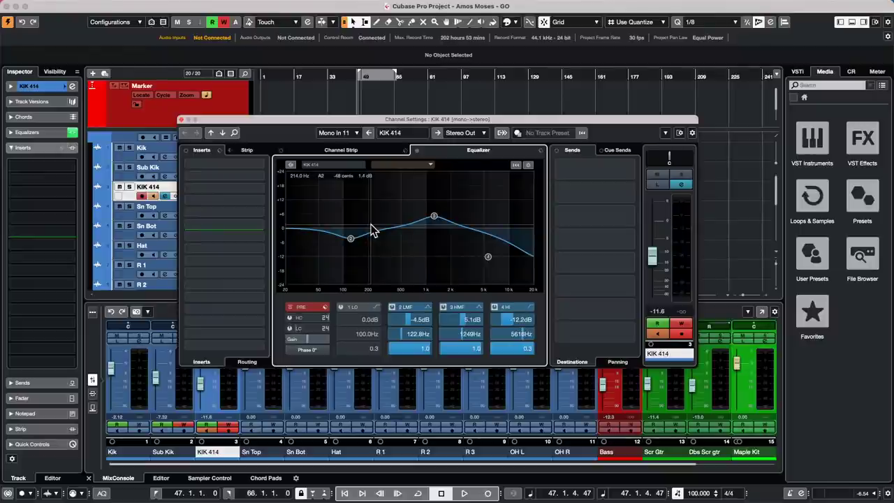
{"action": "left_click", "coordinate": [181, 120]}
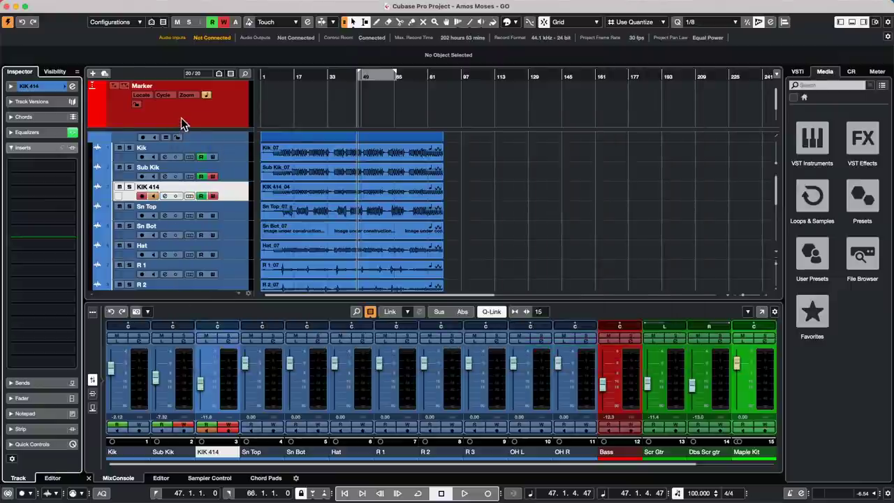
Return the playhead to the project start and set Auto-Scroll to Stationary Cursor.
{"action": "mouse_move", "coordinate": [87, 6]}
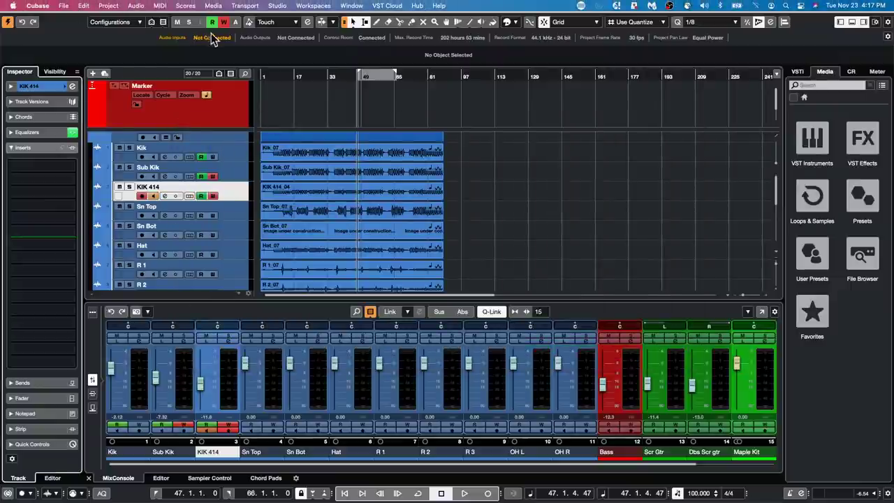
{"action": "left_click_drag", "start_coordinate": [276, 77], "coordinate": [240, 96]}
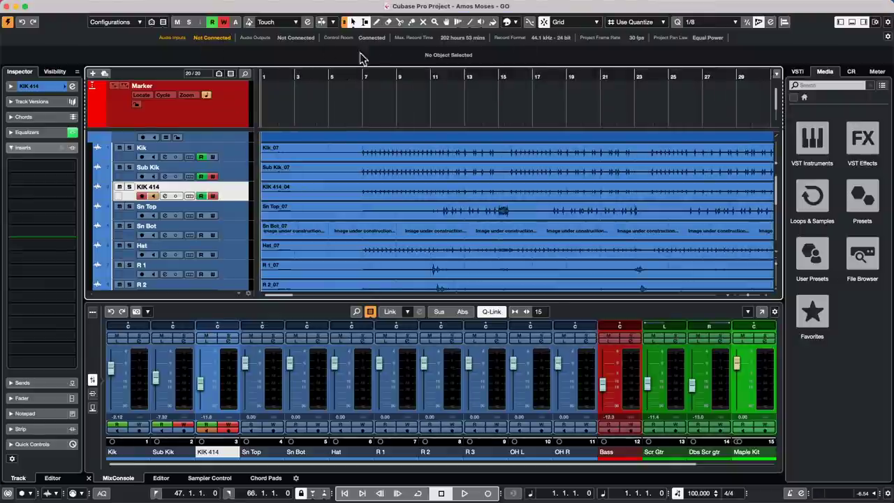
{"action": "left_click", "coordinate": [335, 22]}
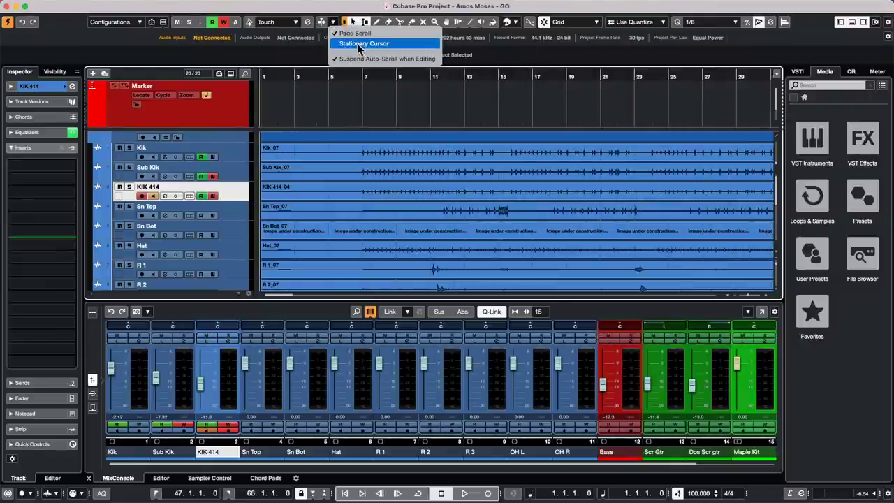
{"action": "left_click", "coordinate": [359, 43]}
Play the drums from around bar 6 with Auto-Scroll enabled and zoomed in, stopping near bar 21.
{"action": "left_click", "coordinate": [355, 84]}
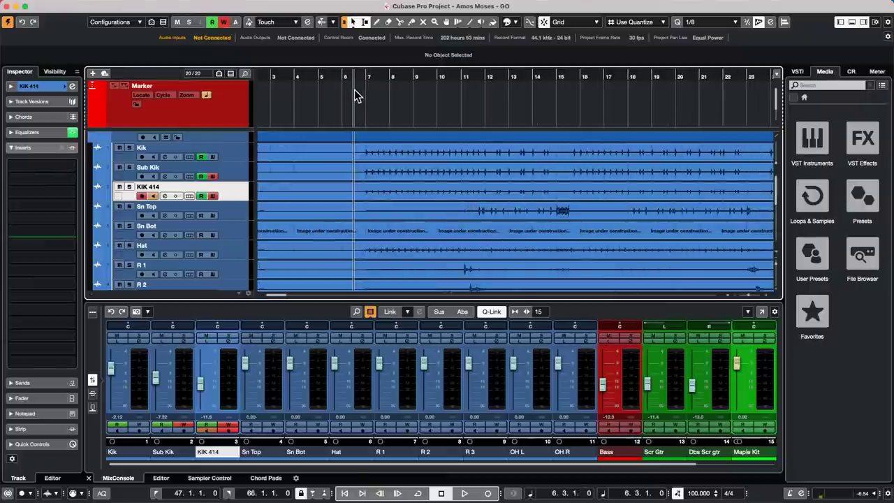
{"action": "key", "text": "space"}
{"action": "key", "text": "h"}
{"action": "left_click", "coordinate": [496, 76]}
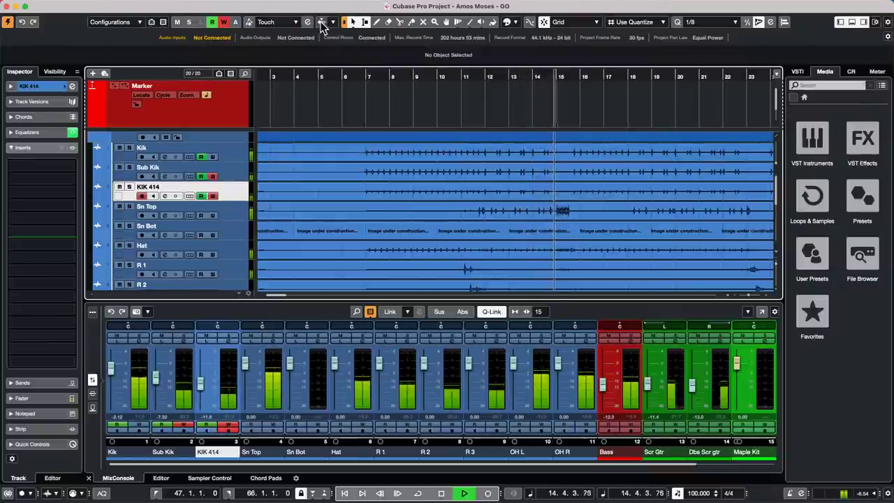
{"action": "left_click", "coordinate": [322, 23]}
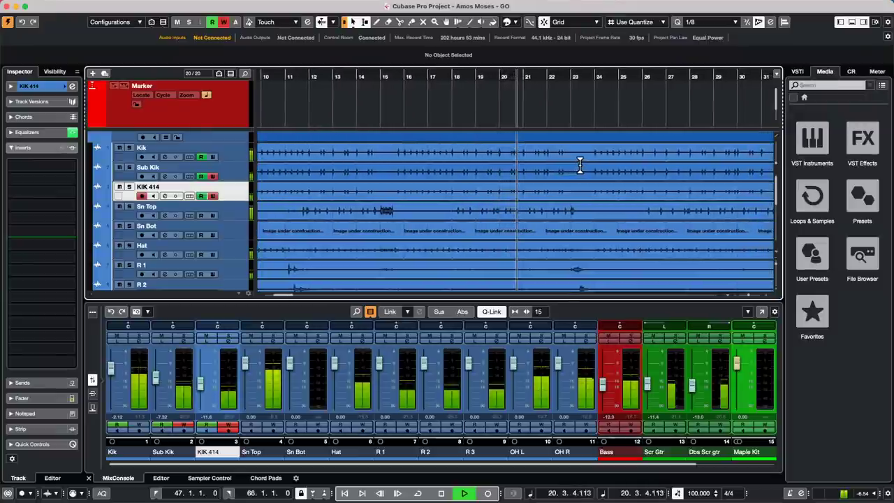
{"action": "key", "text": "space"}
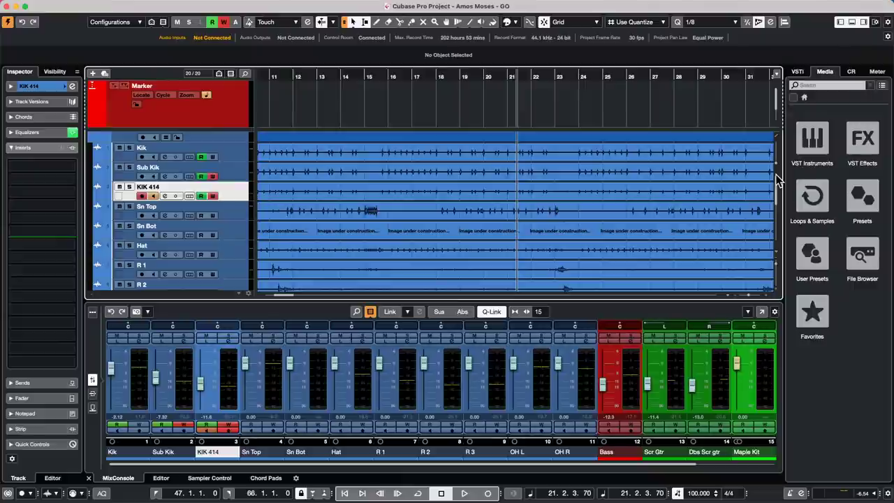
{"action": "left_click", "coordinate": [325, 24]}
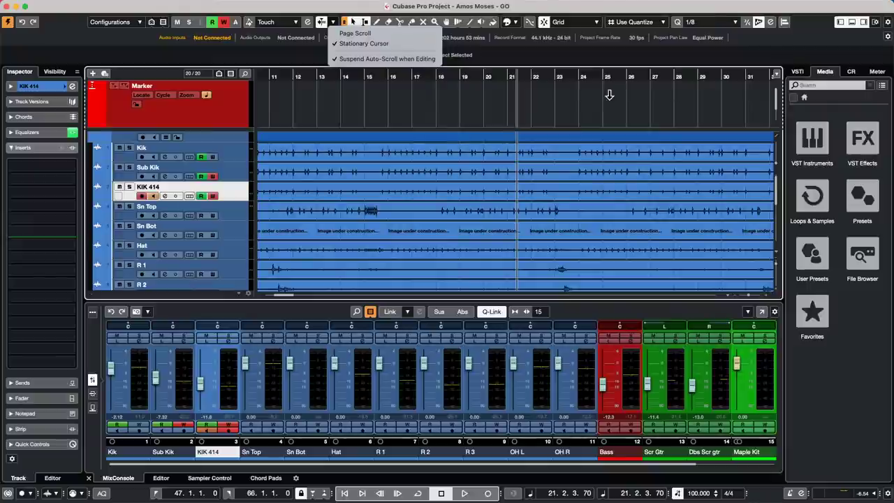
{"action": "left_click", "coordinate": [853, 73]}
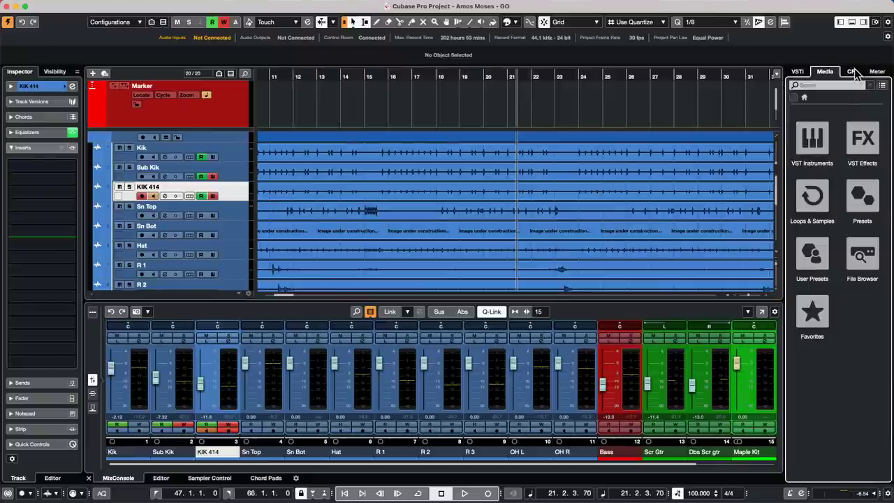
Open the SuperVision plug-in from the Control Room inserts.
{"action": "left_click", "coordinate": [853, 71]}
{"action": "left_click", "coordinate": [838, 480]}
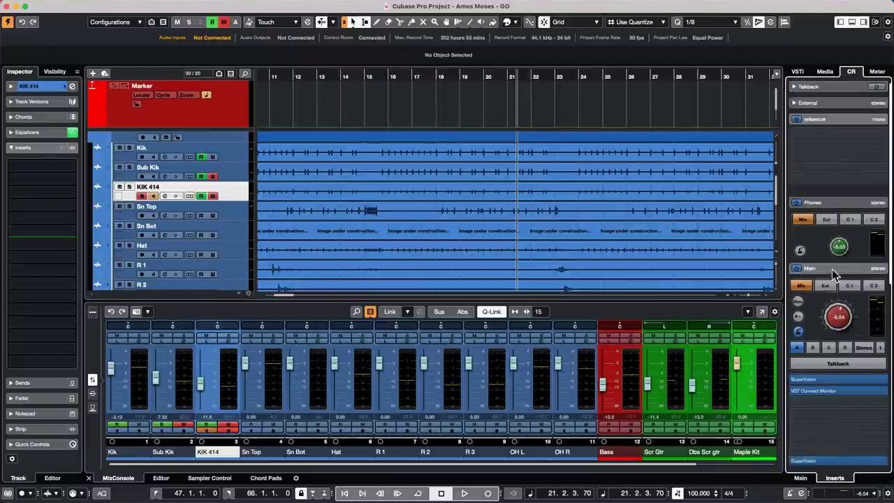
{"action": "left_click", "coordinate": [824, 381]}
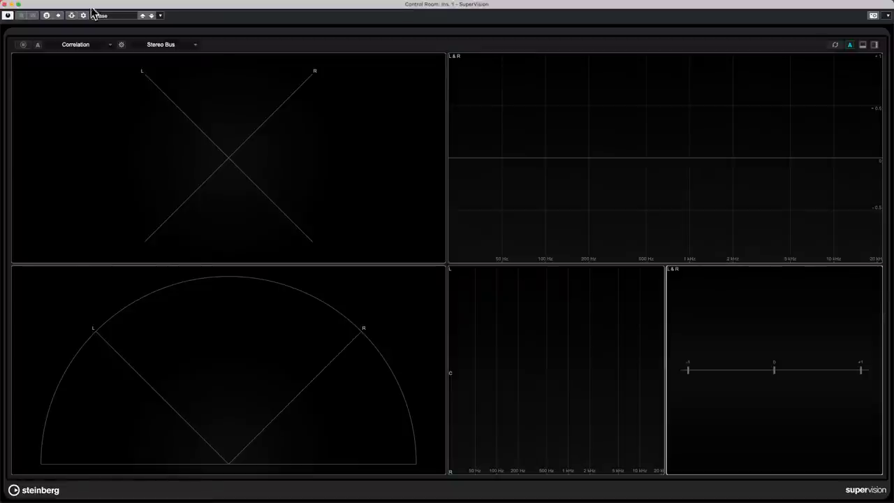
Load SuperVision's Control Room View layout, close its window, and show the Control Room Main controls.
{"action": "left_click", "coordinate": [125, 19]}
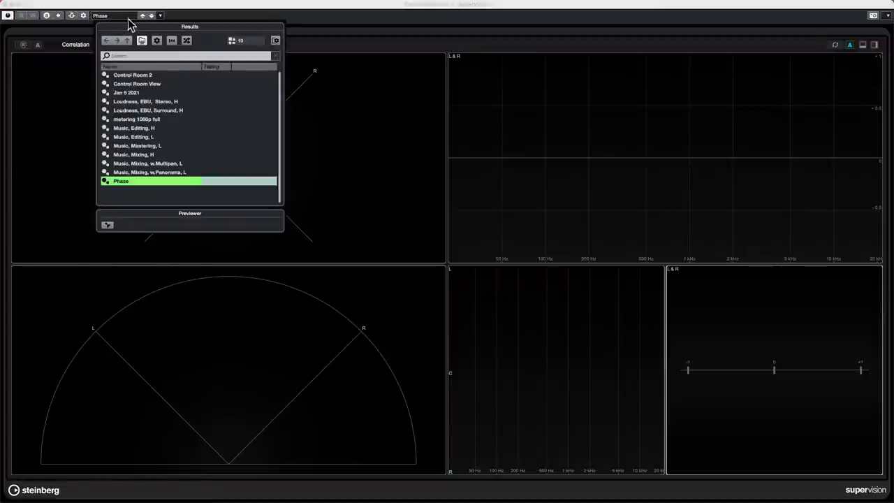
{"action": "left_click", "coordinate": [155, 83]}
{"action": "double_click", "coordinate": [155, 83]}
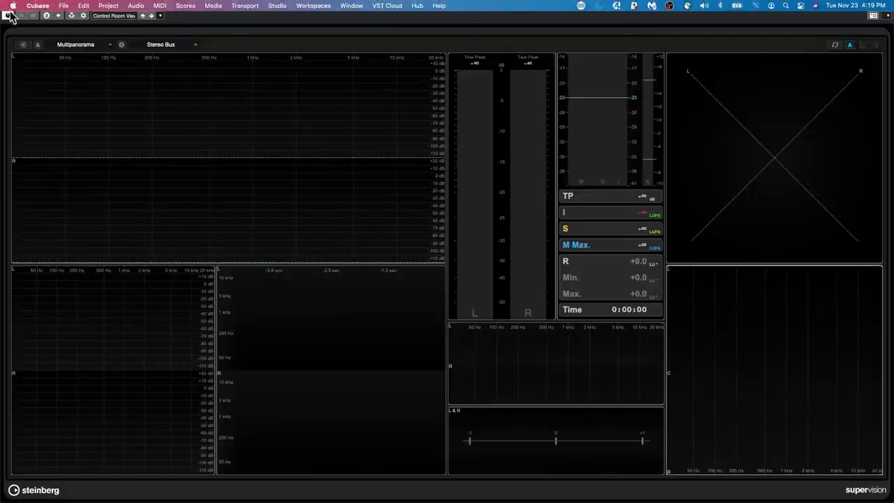
{"action": "left_click", "coordinate": [5, 4]}
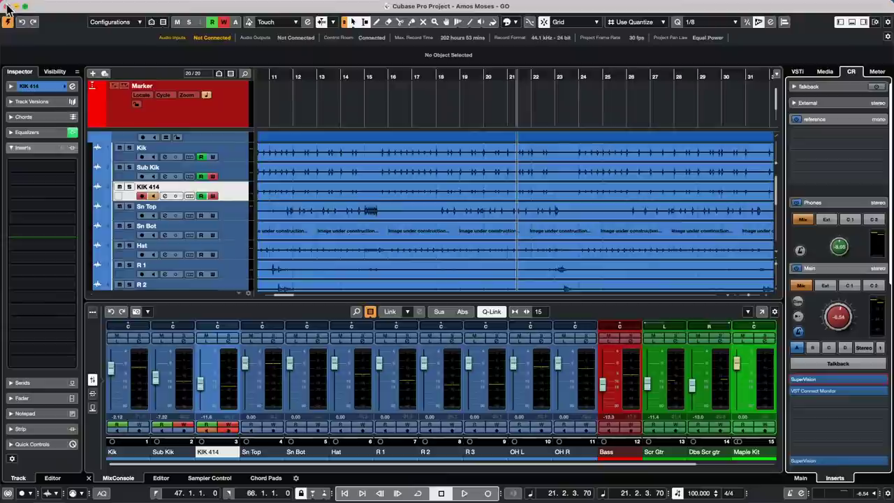
{"action": "left_click", "coordinate": [807, 477]}
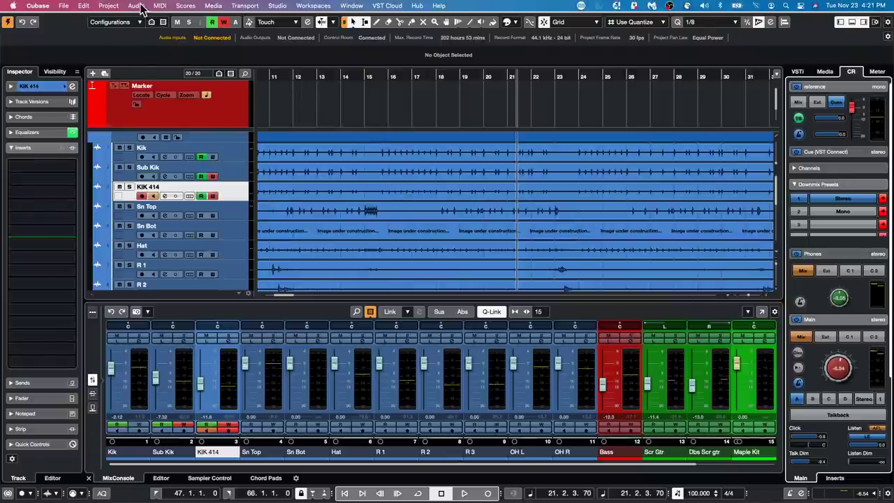
{"action": "left_click", "coordinate": [160, 5]}
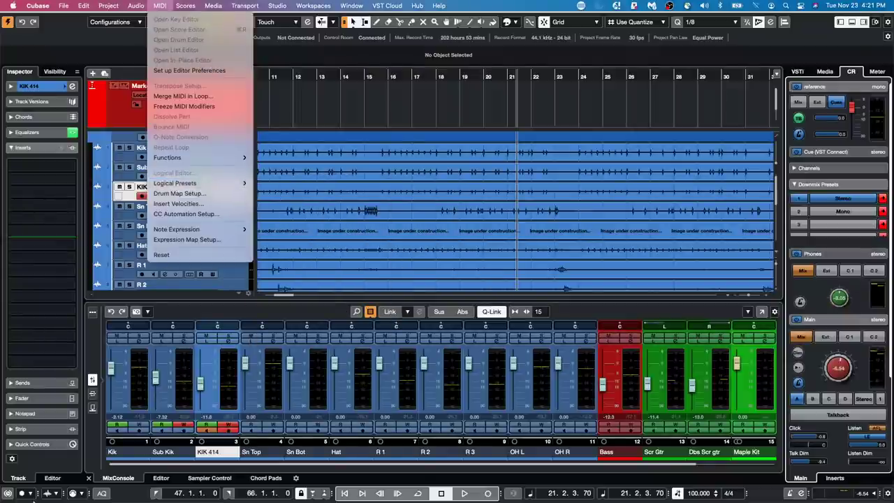
{"action": "left_click", "coordinate": [236, 336]}
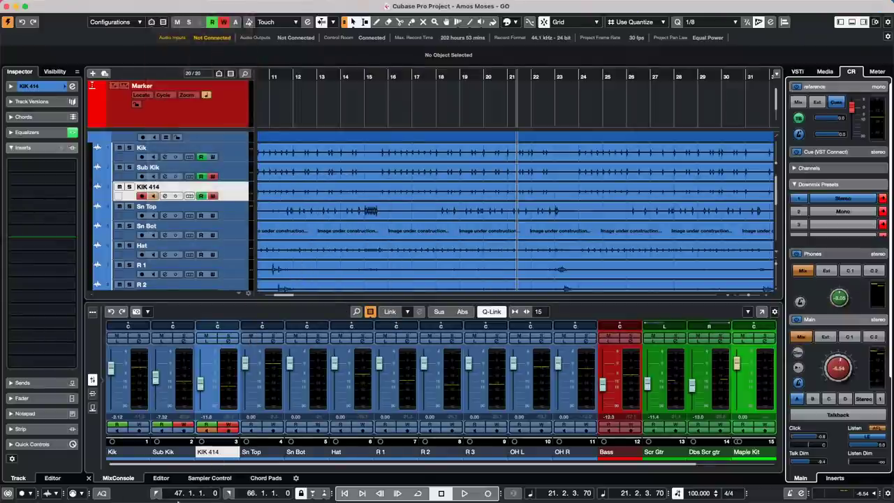
{"action": "mouse_move", "coordinate": [213, 498]}
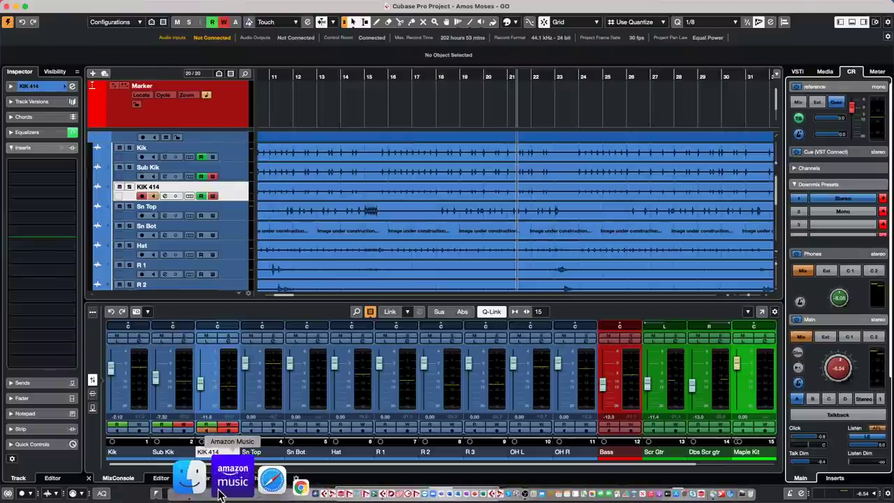
{"action": "left_click", "coordinate": [231, 491]}
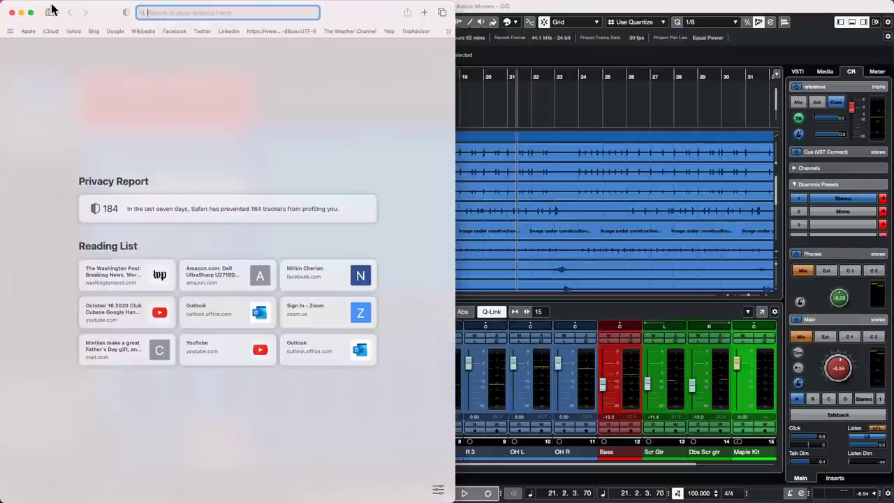
{"action": "left_click", "coordinate": [37, 6]}
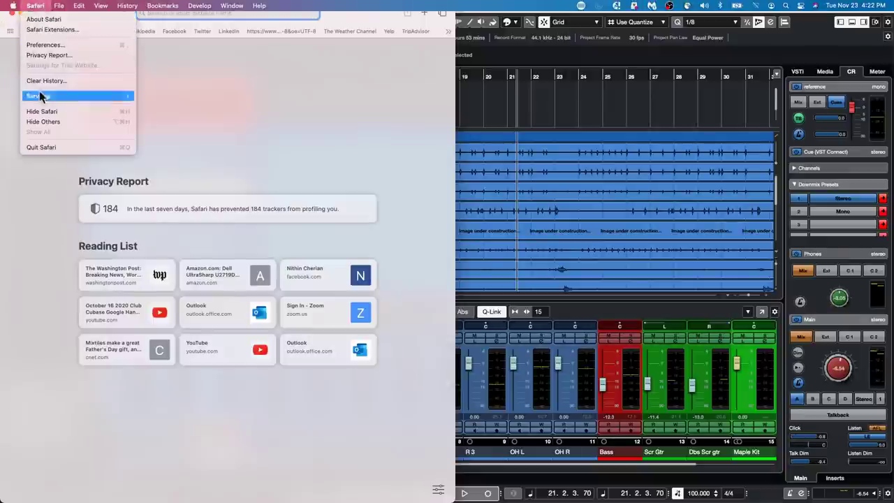
{"action": "left_click", "coordinate": [42, 146]}
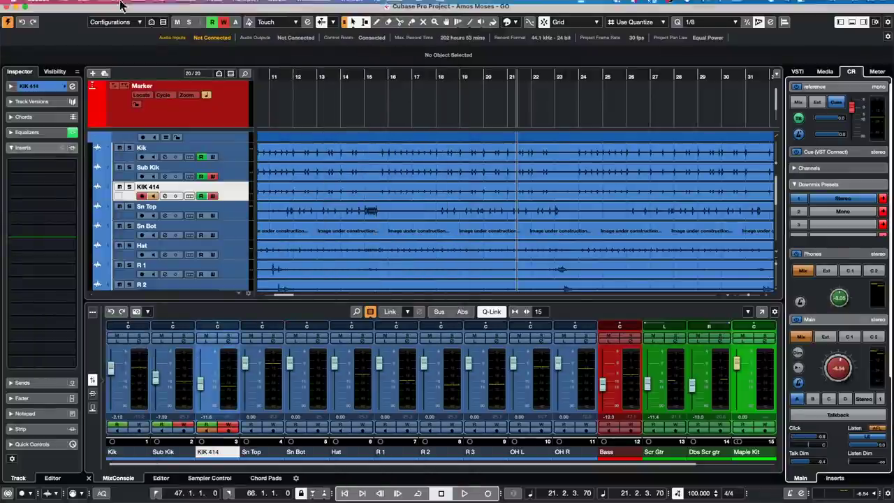
{"action": "left_click", "coordinate": [81, 6]}
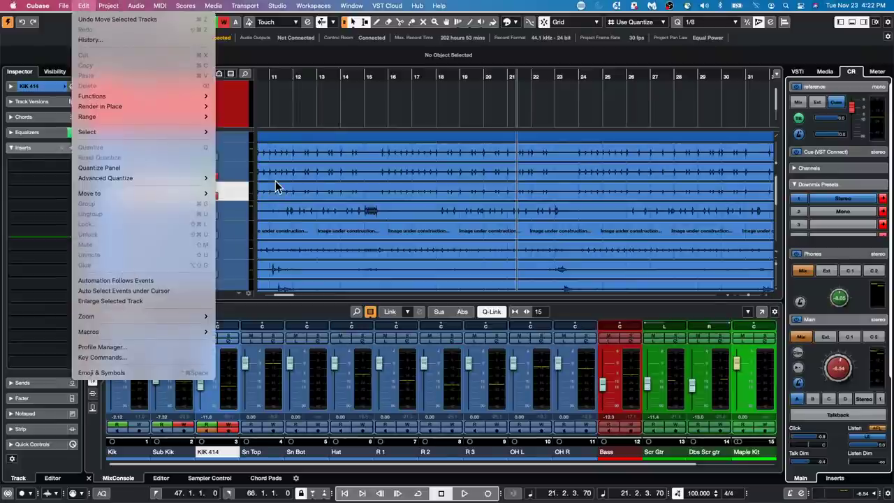
{"action": "mouse_move", "coordinate": [102, 7]}
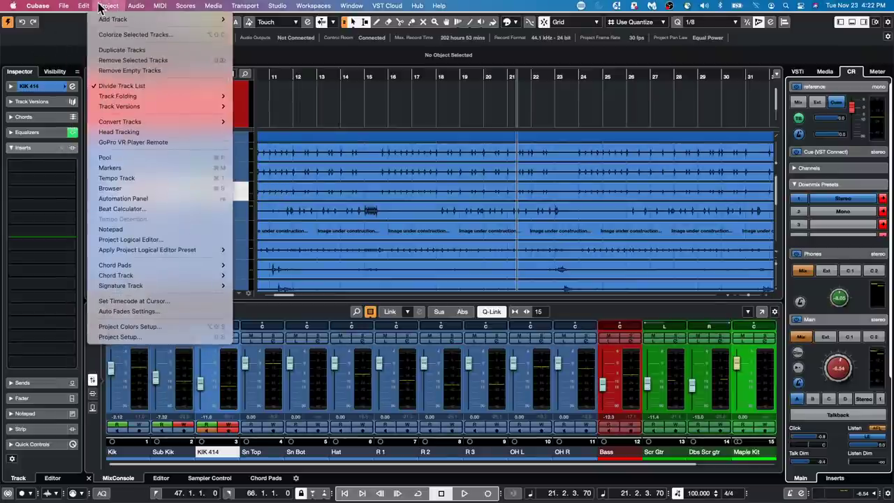
{"action": "left_click", "coordinate": [166, 363]}
{"action": "mouse_move", "coordinate": [190, 501]}
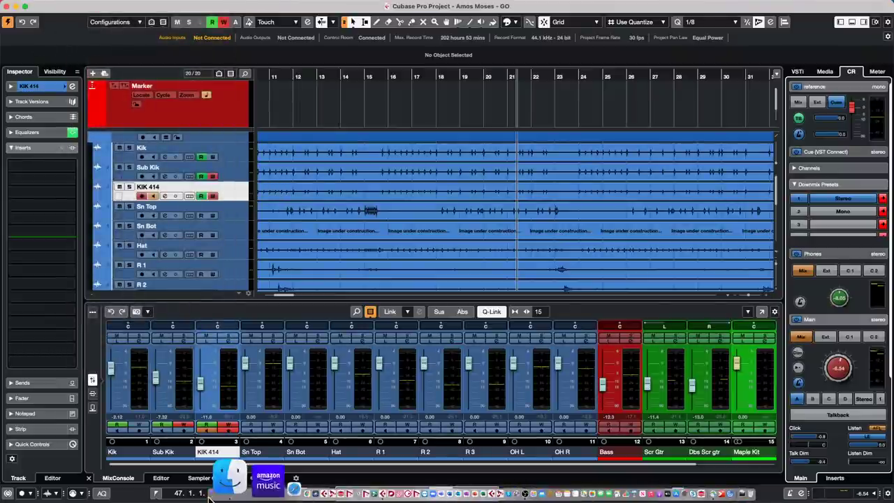
Open a Finder window and go to the hidden user Library folder.
{"action": "left_click", "coordinate": [229, 478]}
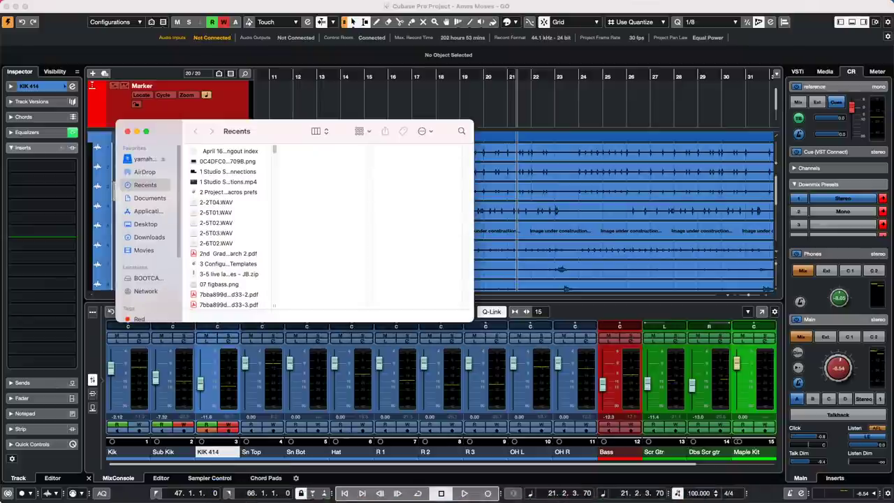
{"action": "mouse_move", "coordinate": [8, 497]}
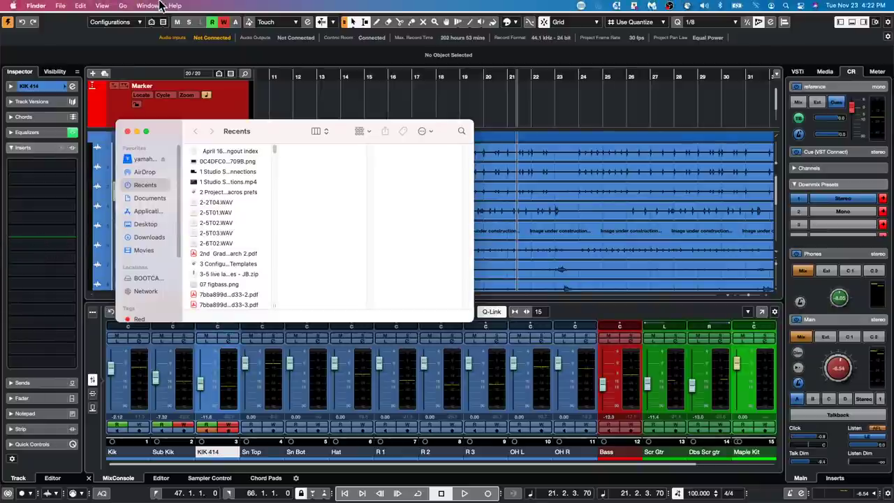
{"action": "left_click", "coordinate": [124, 6]}
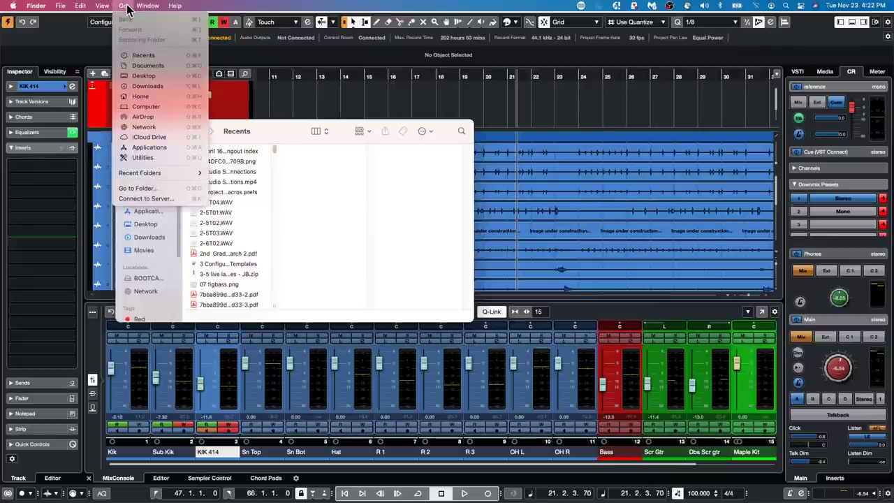
{"action": "key", "text": "alt"}
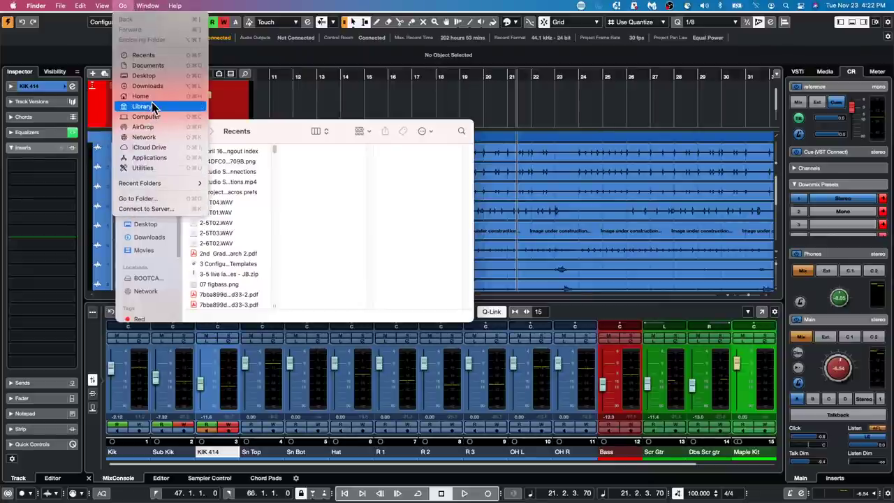
{"action": "left_click", "coordinate": [150, 105]}
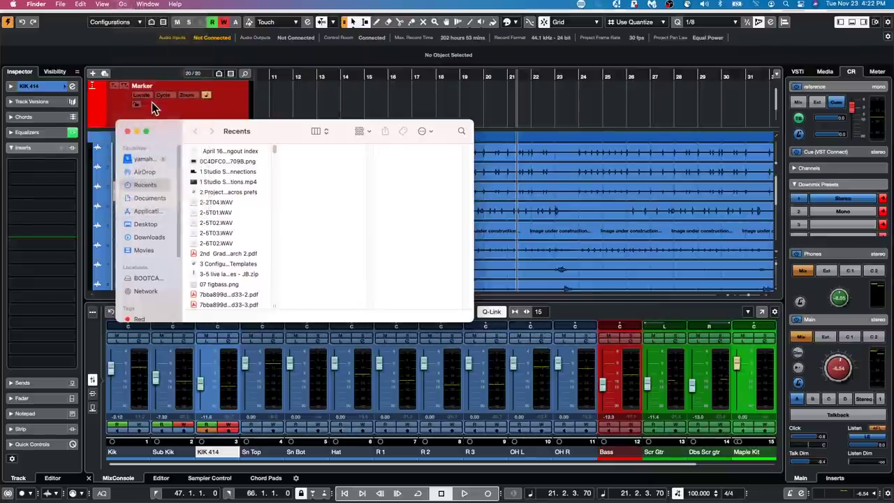
{"action": "left_click", "coordinate": [123, 6]}
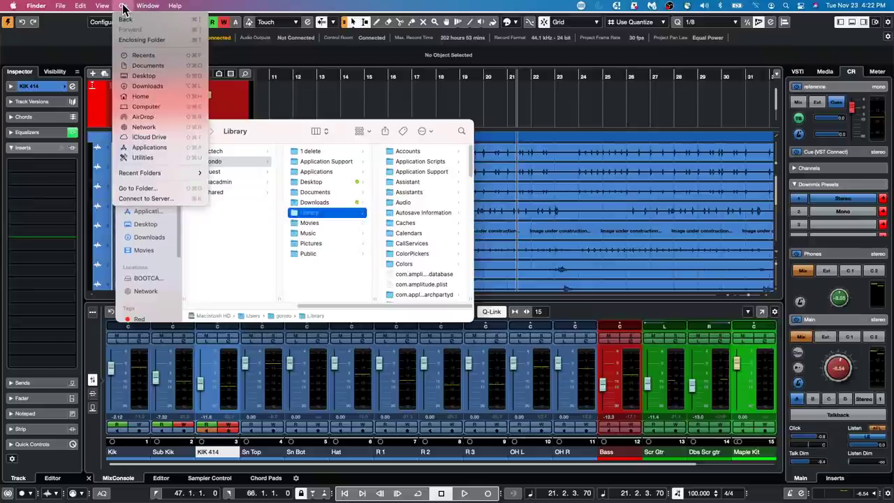
{"action": "key", "text": "alt"}
{"action": "left_click", "coordinate": [123, 7]}
Open the Preferences folder in Library and enlarge the Finder window to show more columns.
{"action": "scroll", "coordinate": [410, 219], "scroll_direction": "down", "scroll_amount": 8}
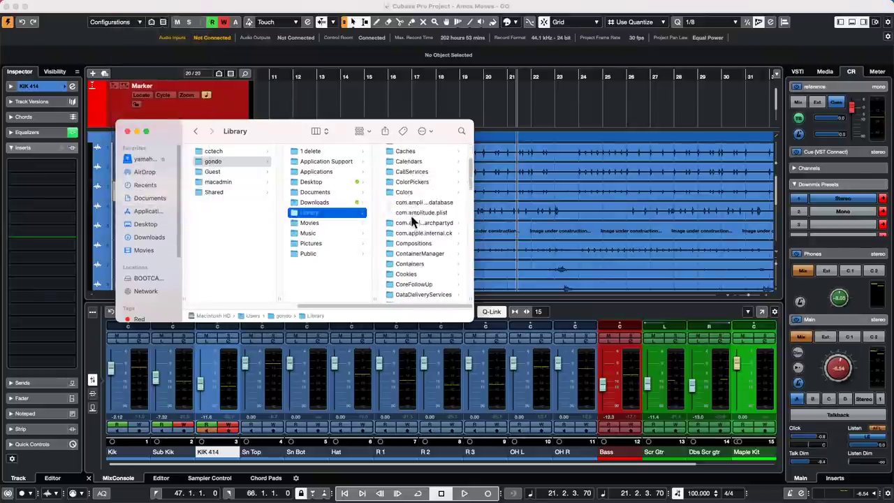
{"action": "scroll", "coordinate": [410, 217], "scroll_direction": "down", "scroll_amount": 10}
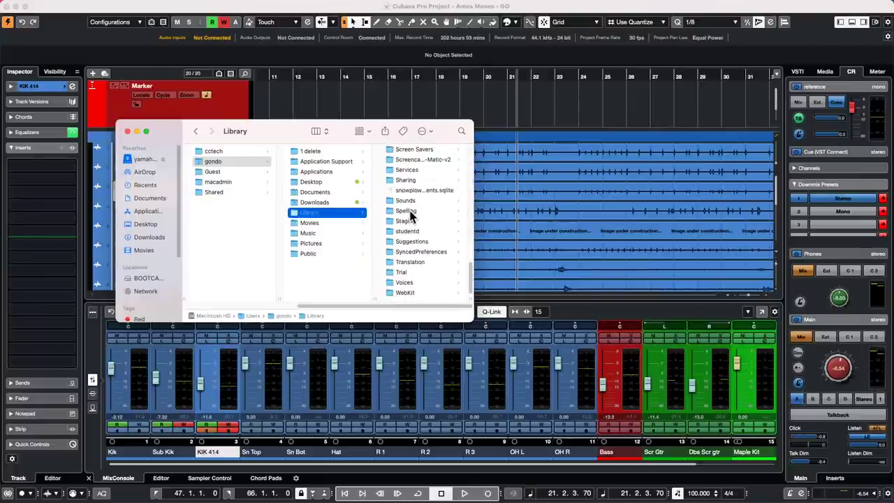
{"action": "scroll", "coordinate": [416, 216], "scroll_direction": "up", "scroll_amount": 2}
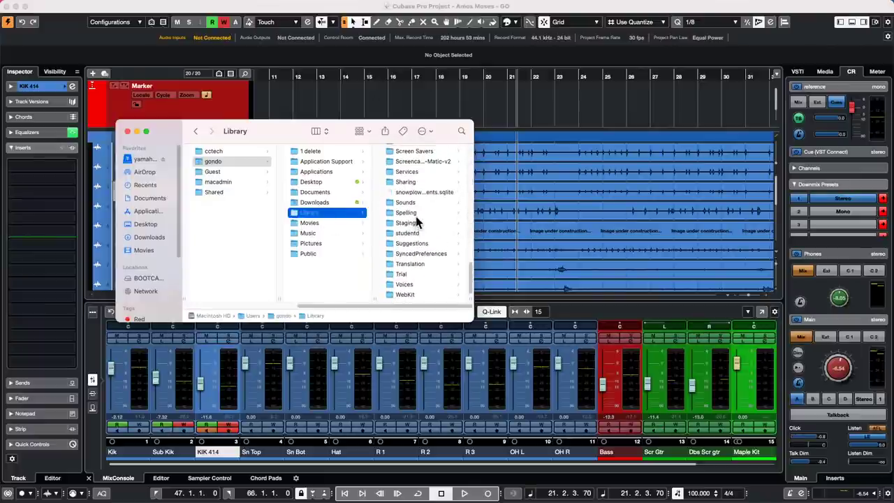
{"action": "scroll", "coordinate": [417, 221], "scroll_direction": "up", "scroll_amount": 3}
{"action": "left_click", "coordinate": [418, 161]}
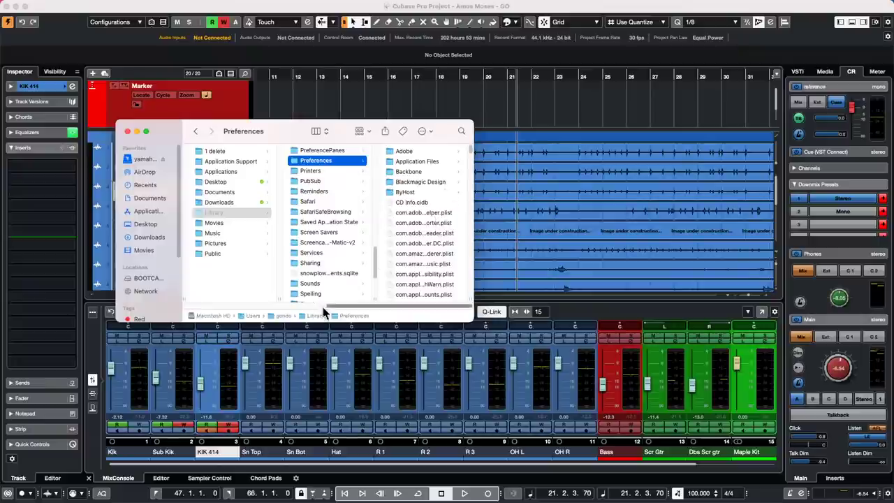
{"action": "left_click_drag", "start_coordinate": [473, 320], "coordinate": [583, 363]}
{"action": "scroll", "coordinate": [524, 210], "scroll_direction": "down", "scroll_amount": 10}
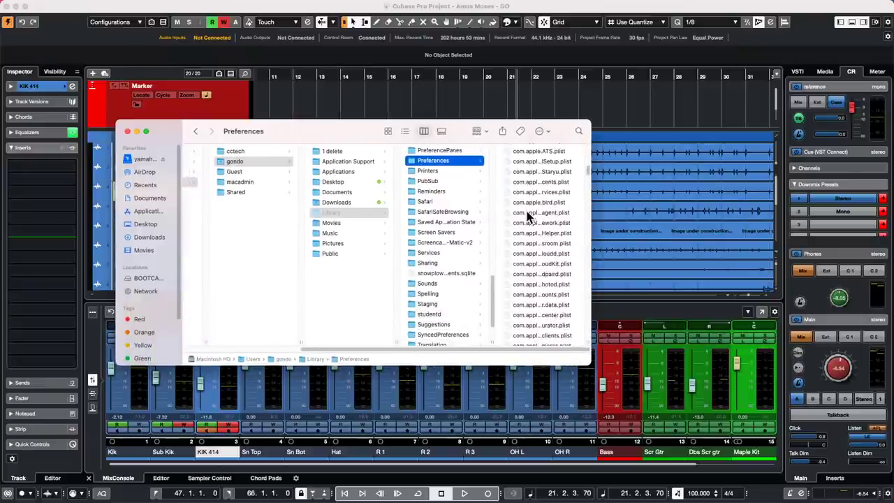
{"action": "scroll", "coordinate": [529, 217], "scroll_direction": "down", "scroll_amount": 15}
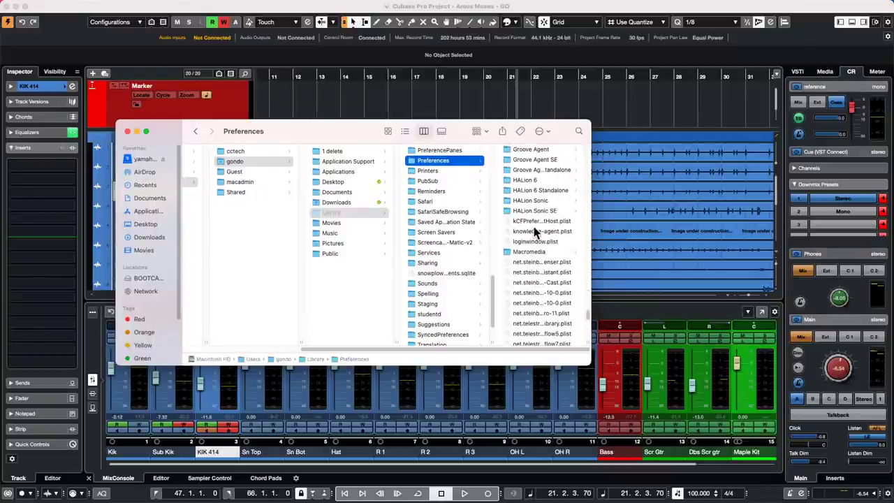
{"action": "scroll", "coordinate": [535, 231], "scroll_direction": "down", "scroll_amount": 5}
Navigate through Cubase 11 > Presets to the Logical Edit folder.
{"action": "left_click", "coordinate": [524, 158]}
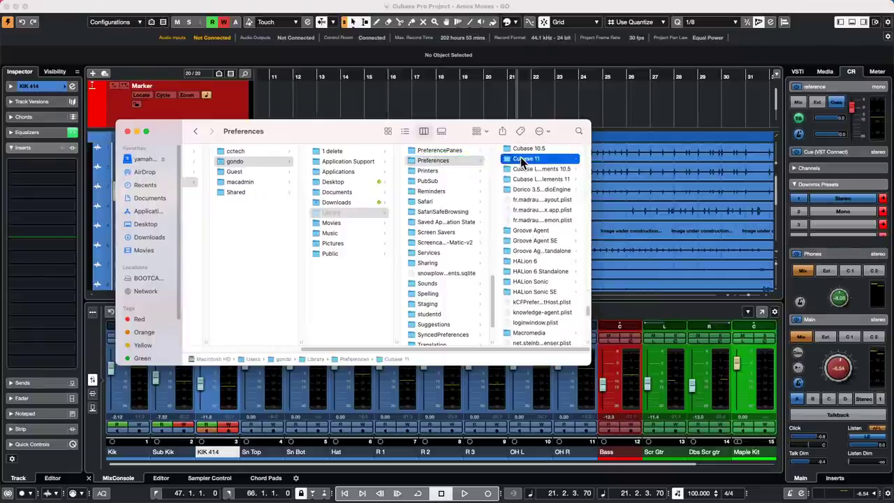
{"action": "scroll", "coordinate": [538, 253], "scroll_direction": "down", "scroll_amount": 8}
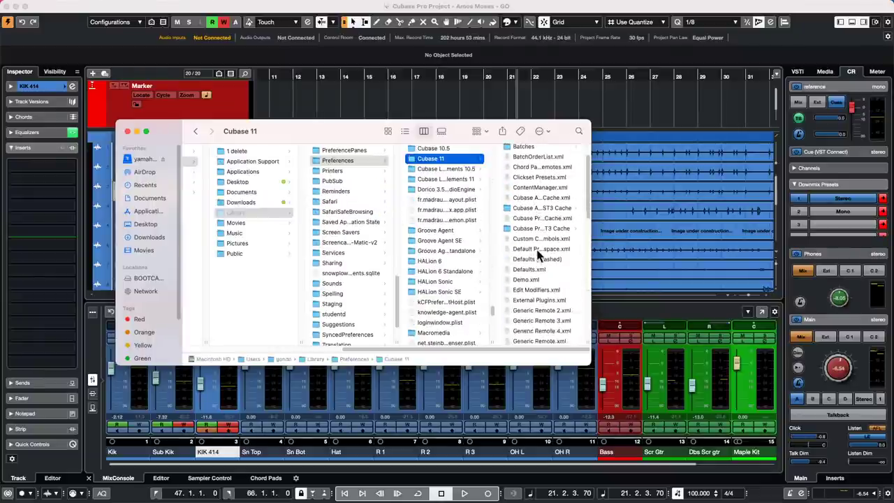
{"action": "scroll", "coordinate": [538, 257], "scroll_direction": "down", "scroll_amount": 9}
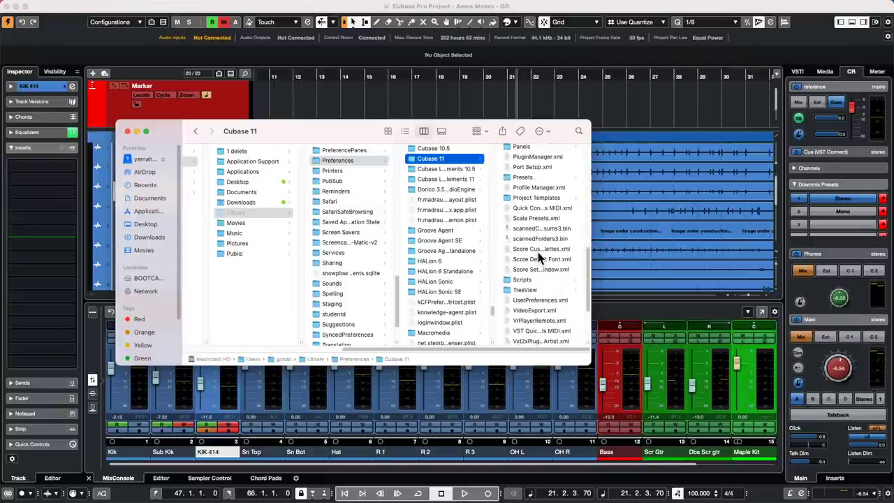
{"action": "left_click", "coordinate": [526, 177]}
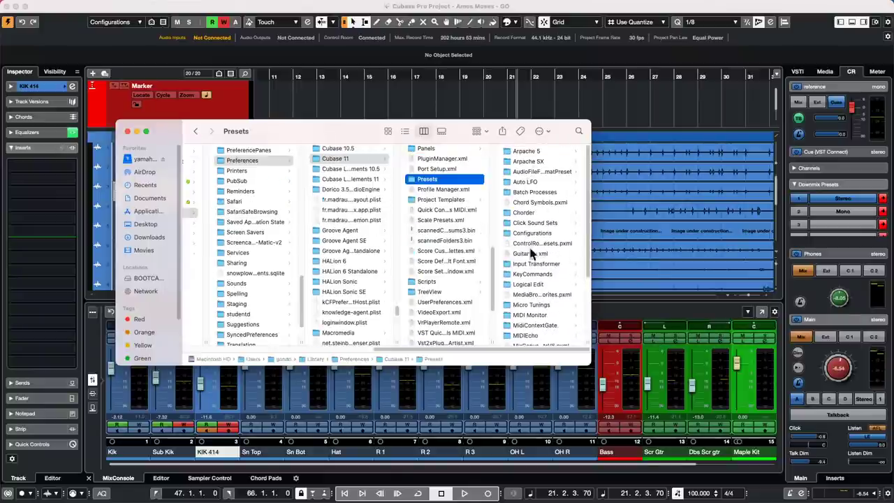
{"action": "scroll", "coordinate": [552, 318], "scroll_direction": "down", "scroll_amount": 2}
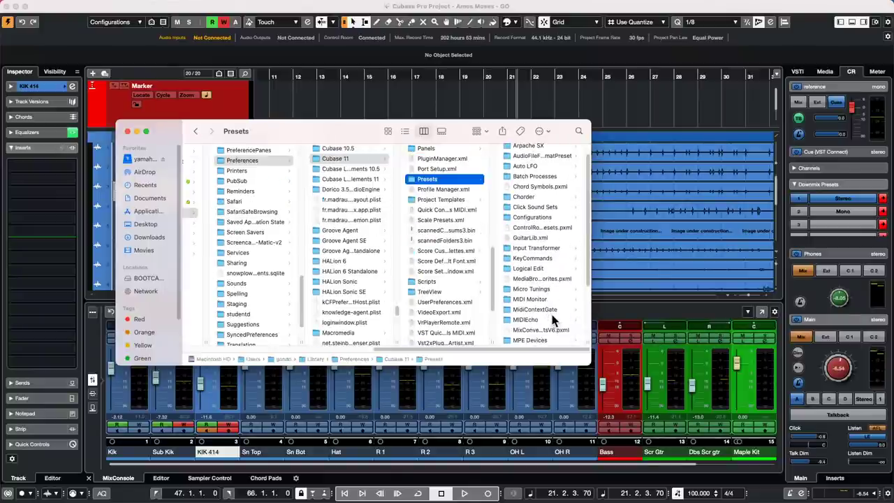
{"action": "left_click", "coordinate": [547, 268]}
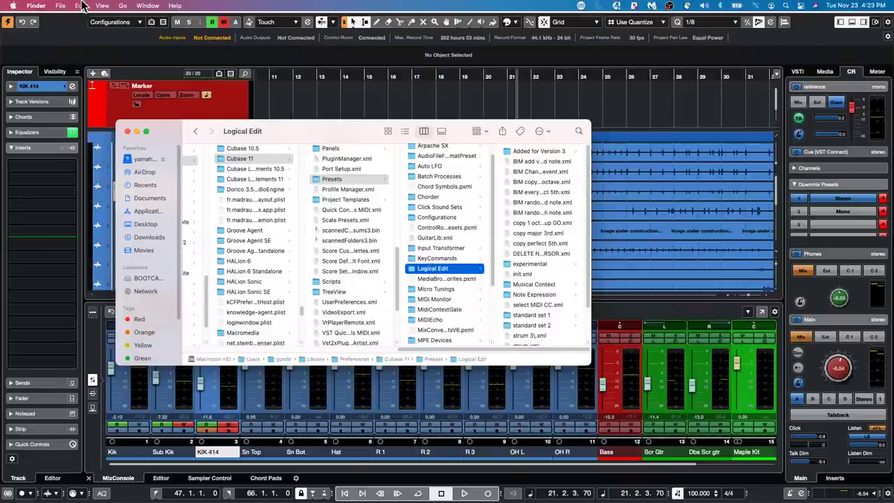
Bring Cubase back to the front, opening and closing Edit > Profile Manager.
{"action": "left_click", "coordinate": [286, 93]}
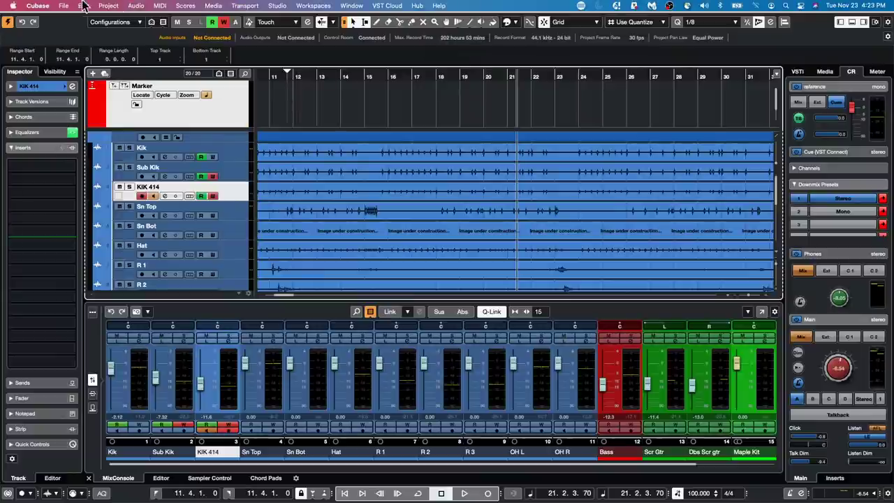
{"action": "left_click", "coordinate": [83, 6]}
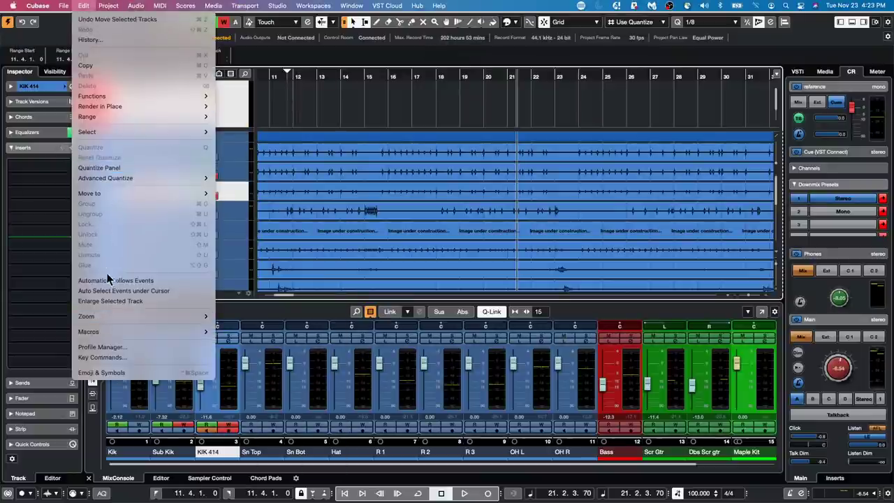
{"action": "mouse_move", "coordinate": [107, 330]}
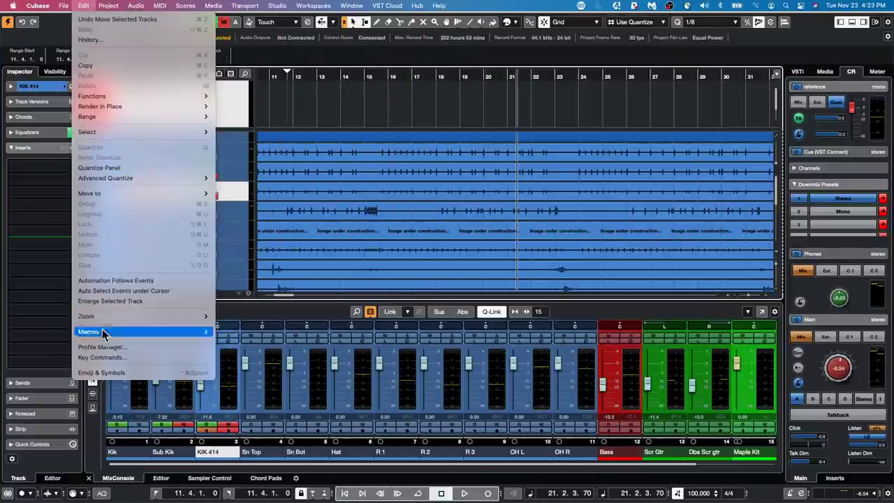
{"action": "left_click", "coordinate": [105, 347]}
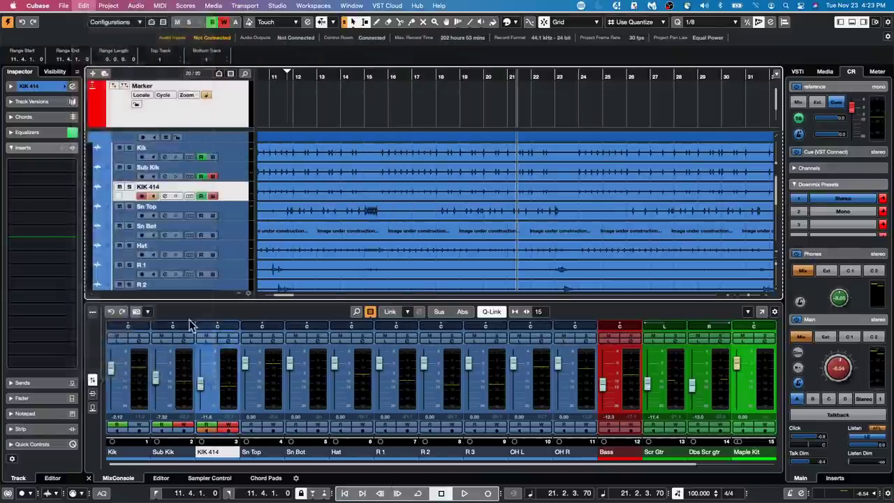
{"action": "left_click", "coordinate": [542, 253]}
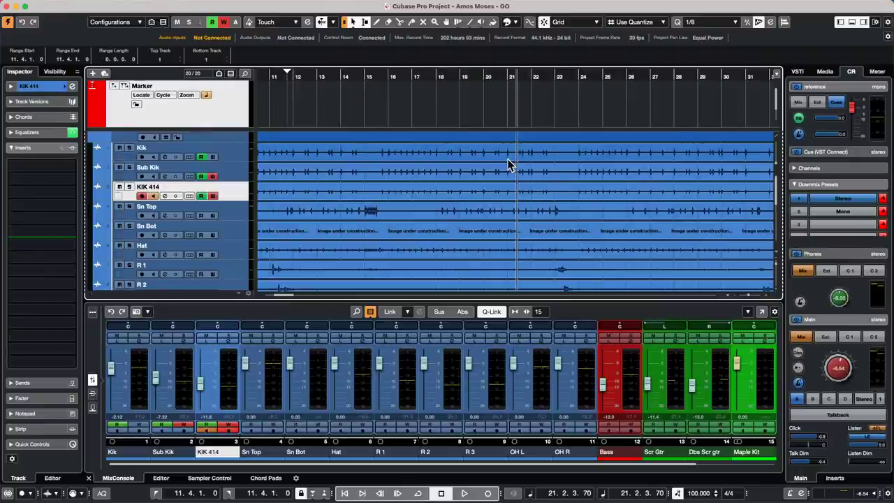
{"action": "scroll", "coordinate": [504, 159], "scroll_direction": "down", "scroll_amount": 1}
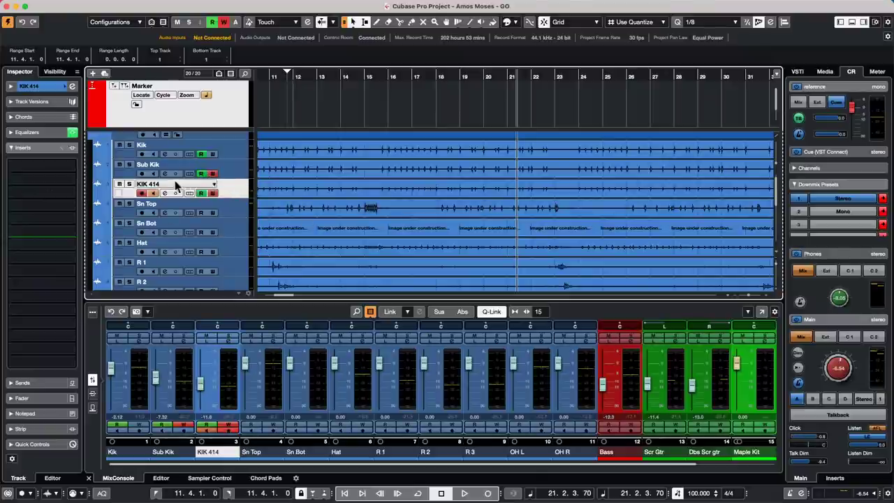
Add an FX channel for the selected KIK 414 track using the Delay > StereoDelay effect.
{"action": "right_click", "coordinate": [238, 186]}
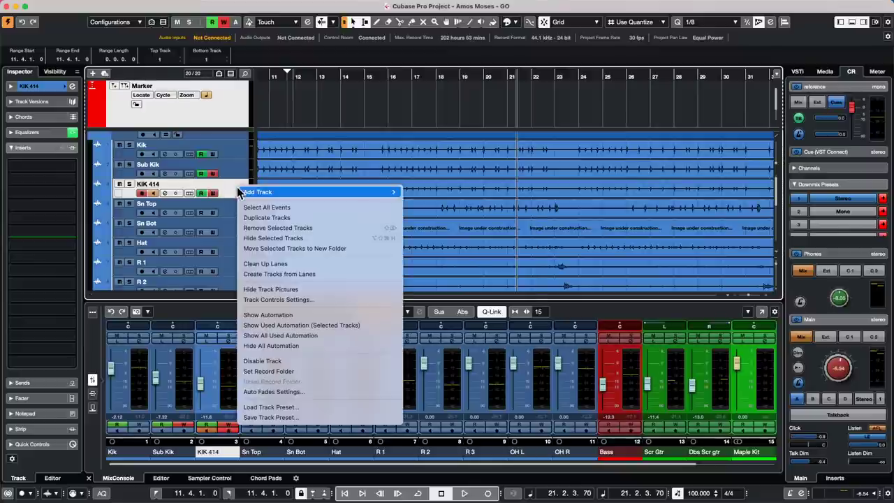
{"action": "mouse_move", "coordinate": [278, 192]}
{"action": "left_click", "coordinate": [474, 300]}
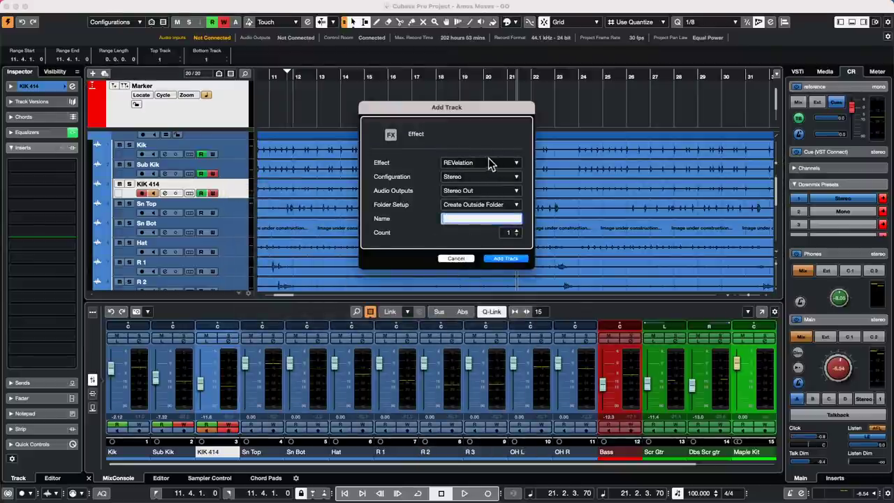
{"action": "left_click", "coordinate": [497, 163]}
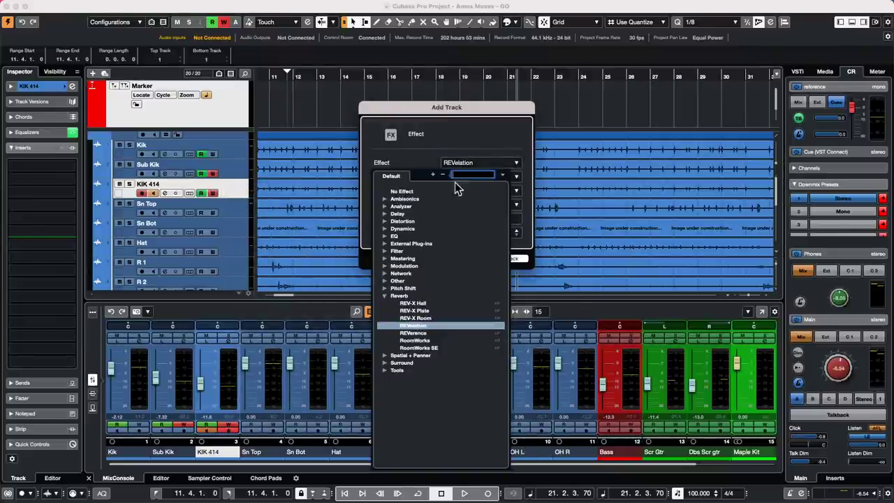
{"action": "left_click", "coordinate": [384, 214]}
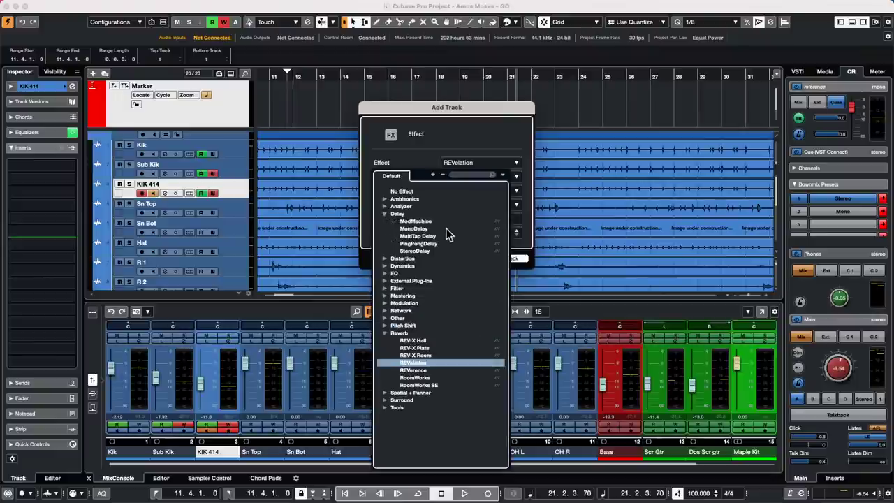
{"action": "left_click", "coordinate": [433, 251]}
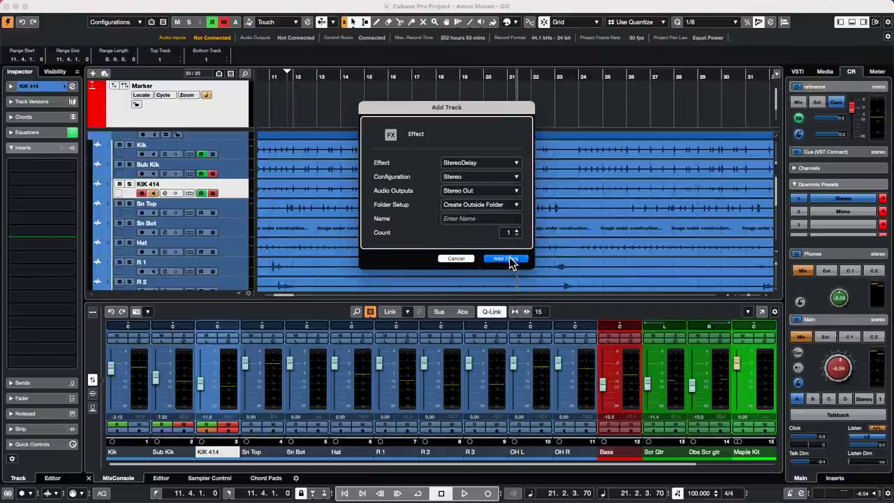
{"action": "left_click", "coordinate": [511, 259]}
Add a group channel for the selected tracks, then reselect the KIK 414 track.
{"action": "right_click", "coordinate": [236, 191]}
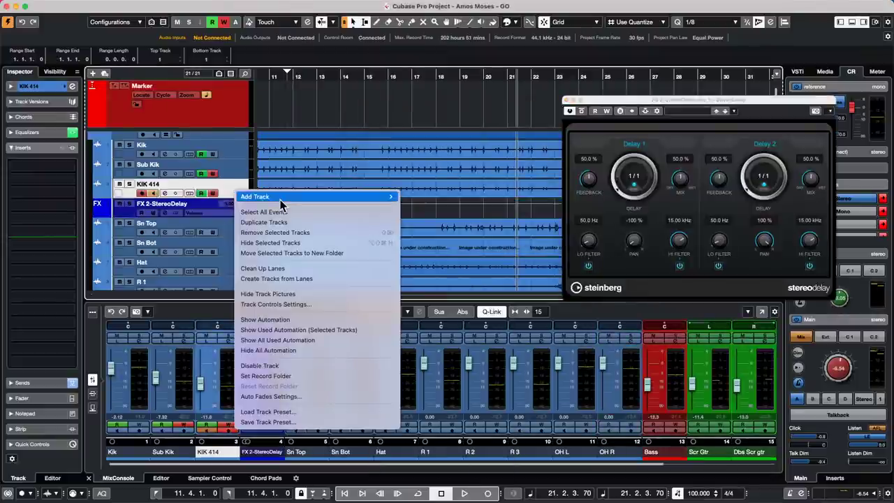
{"action": "mouse_move", "coordinate": [336, 202]}
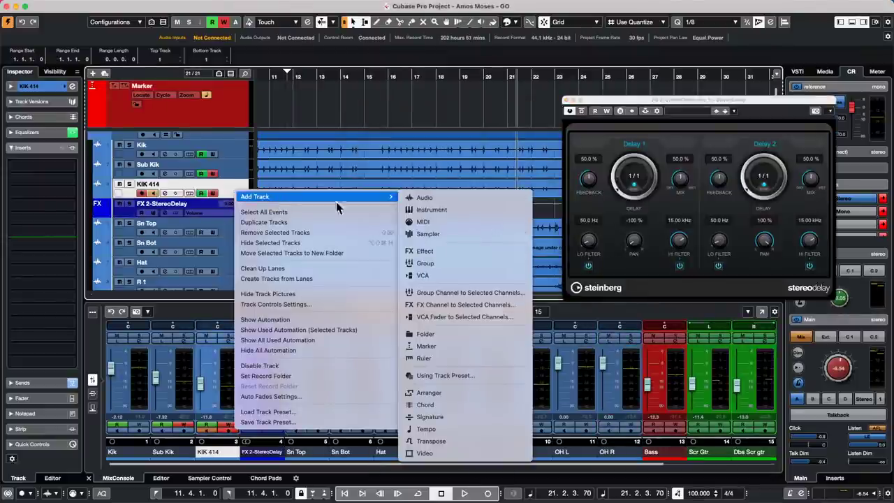
{"action": "left_click", "coordinate": [492, 292]}
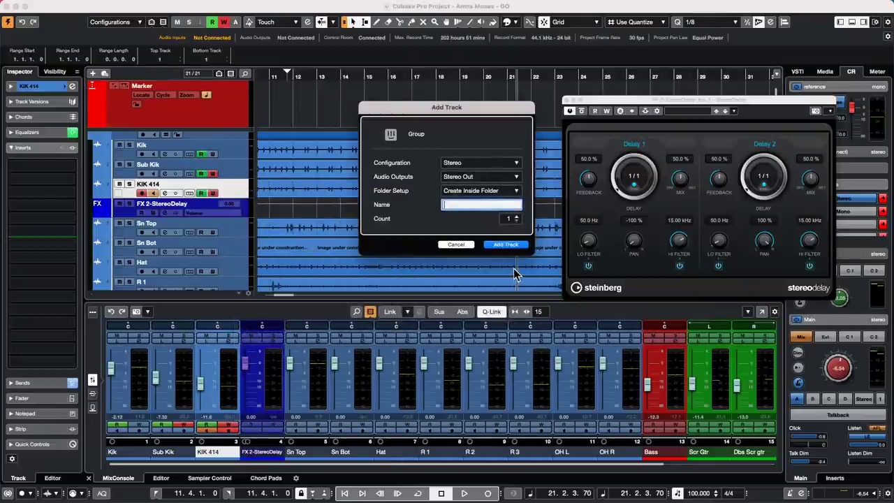
{"action": "left_click", "coordinate": [515, 249]}
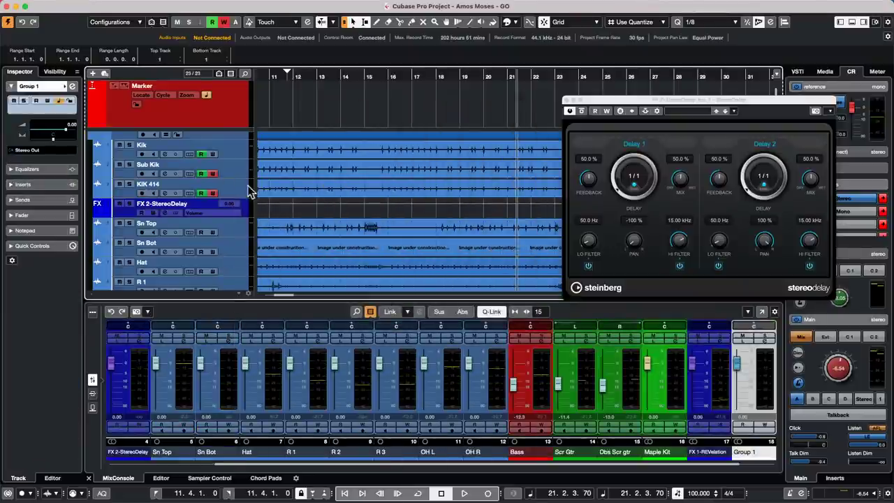
{"action": "scroll", "coordinate": [211, 209], "scroll_direction": "down", "scroll_amount": 10}
{"action": "scroll", "coordinate": [212, 211], "scroll_direction": "up", "scroll_amount": 10}
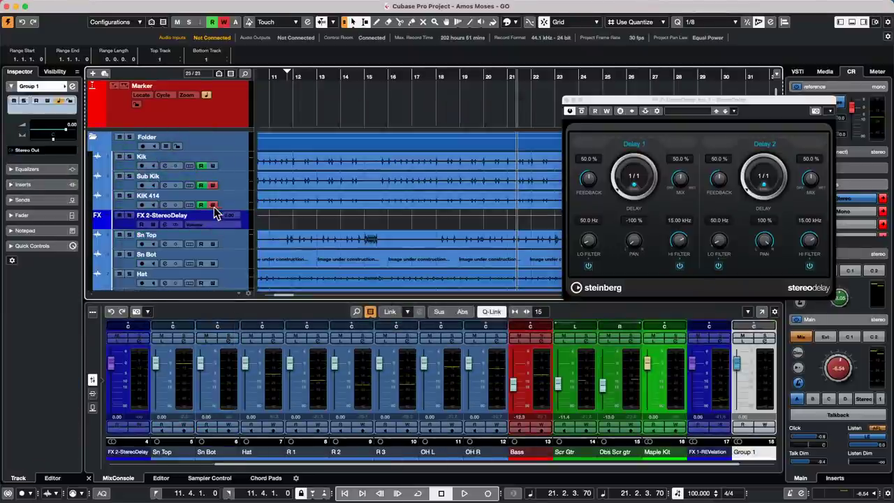
{"action": "left_click", "coordinate": [238, 202]}
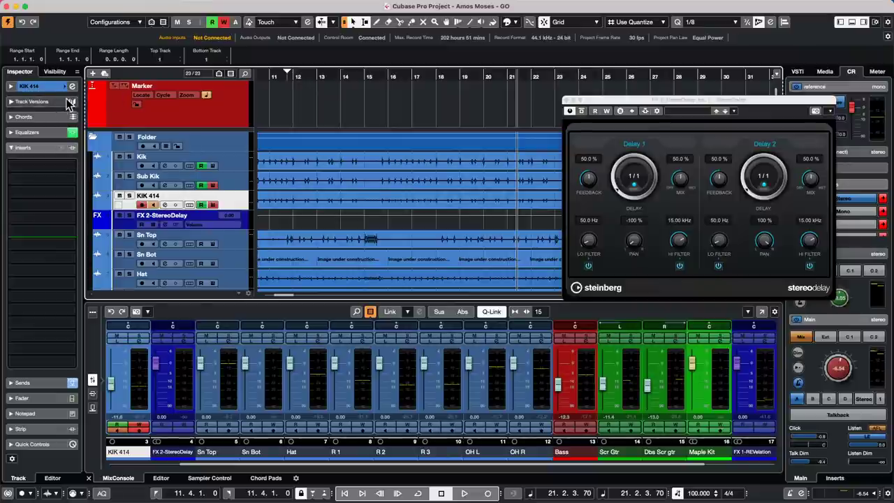
Insert Spatial + Panner > StereoEnhancer on KIK 414 at 180% width and close both plug-in windows.
{"action": "left_click", "coordinate": [60, 165]}
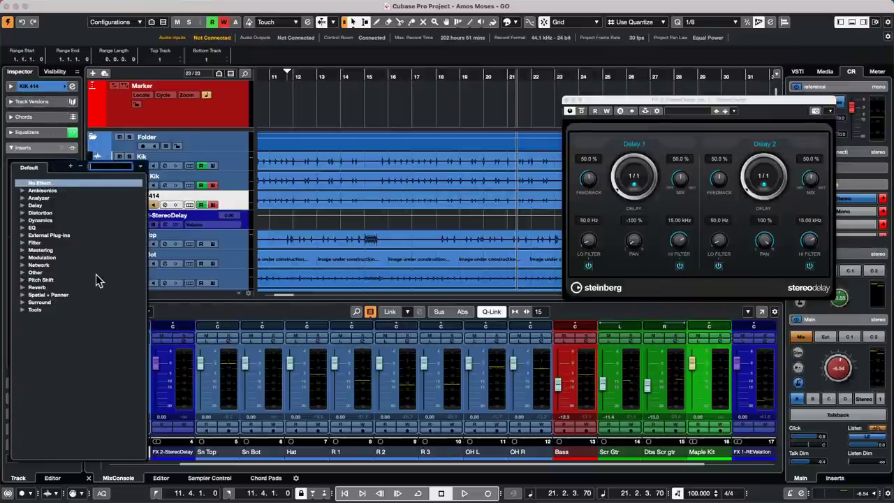
{"action": "left_click", "coordinate": [22, 295]}
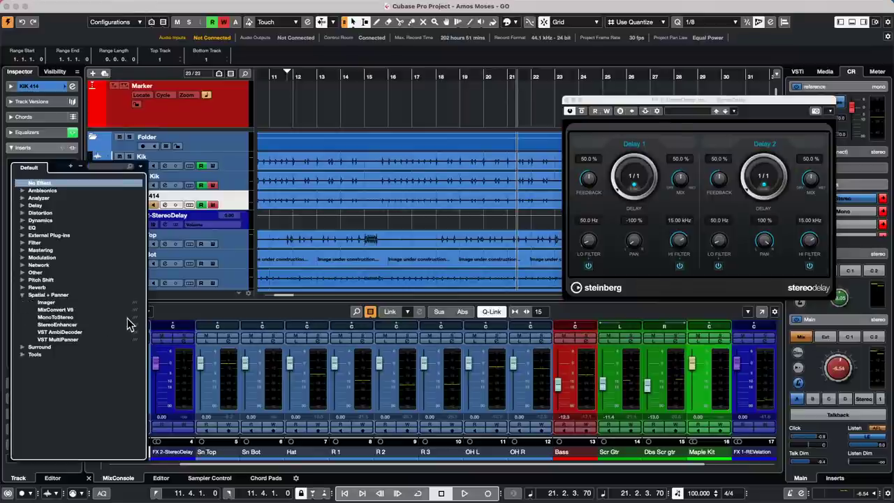
{"action": "left_click", "coordinate": [67, 325]}
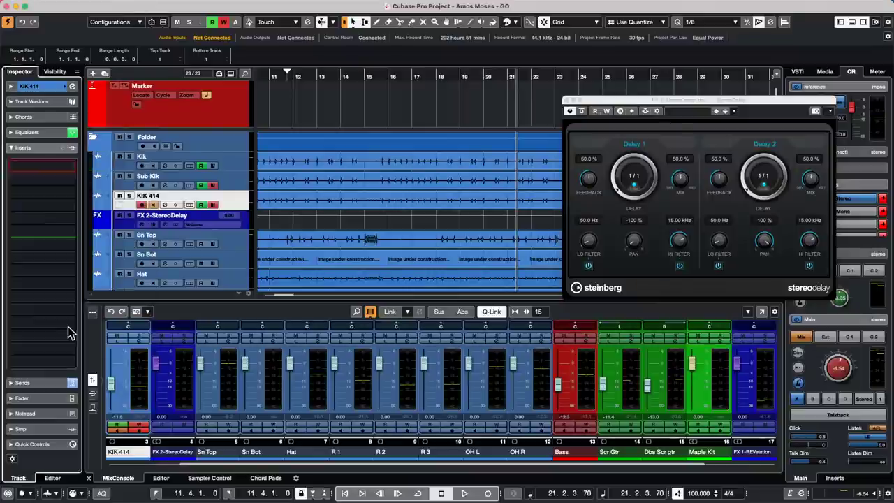
{"action": "left_click_drag", "start_coordinate": [424, 350], "coordinate": [385, 274]}
{"action": "left_click", "coordinate": [375, 253]}
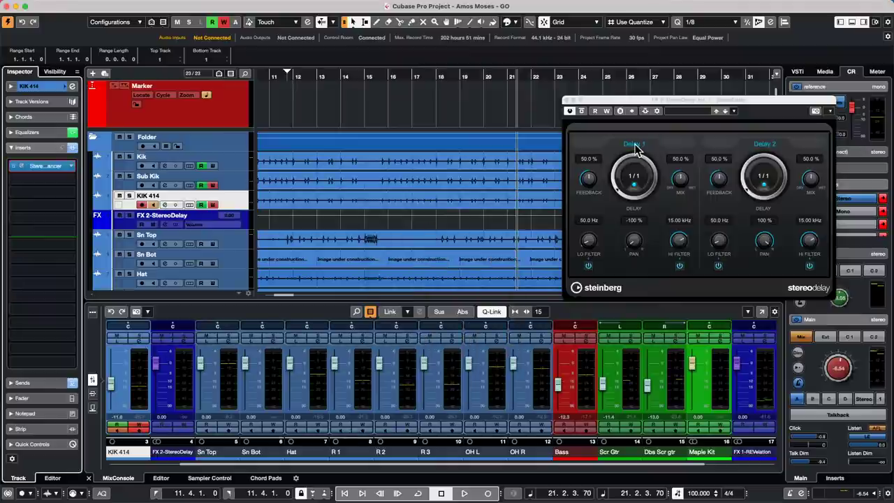
{"action": "left_click", "coordinate": [567, 99]}
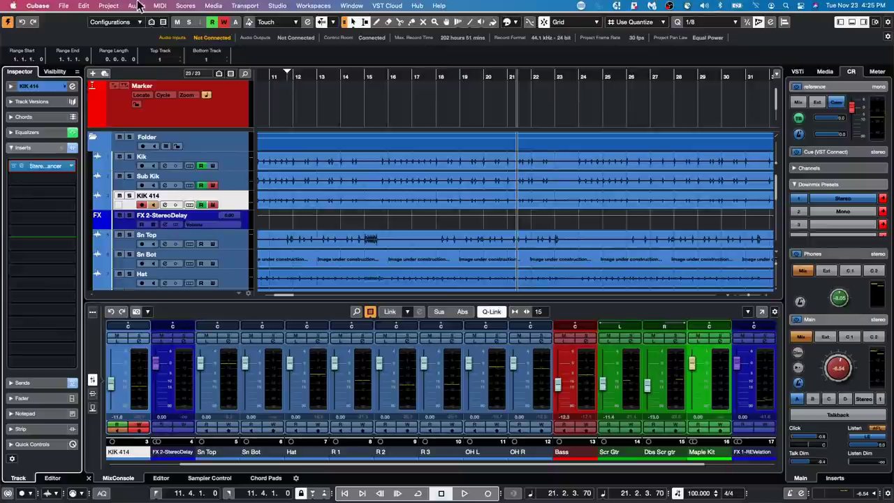
Revert the project to its last saved version.
{"action": "left_click", "coordinate": [64, 5]}
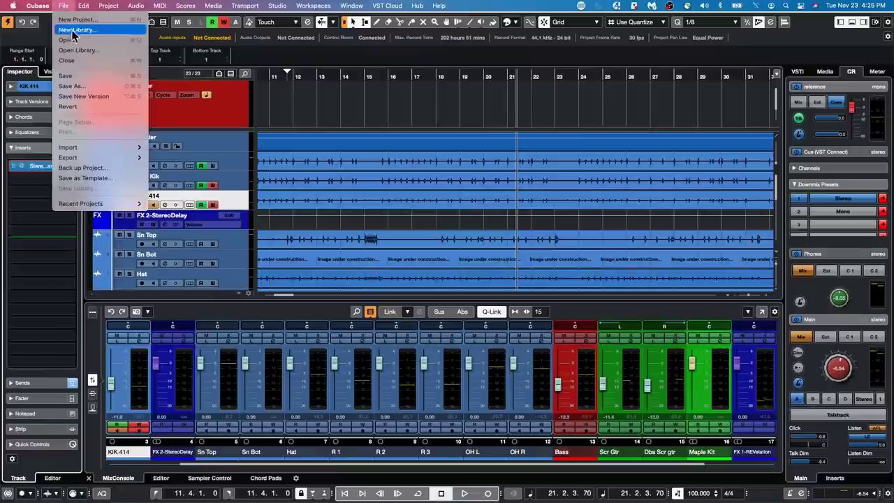
{"action": "left_click", "coordinate": [86, 107]}
{"action": "left_click", "coordinate": [509, 170]}
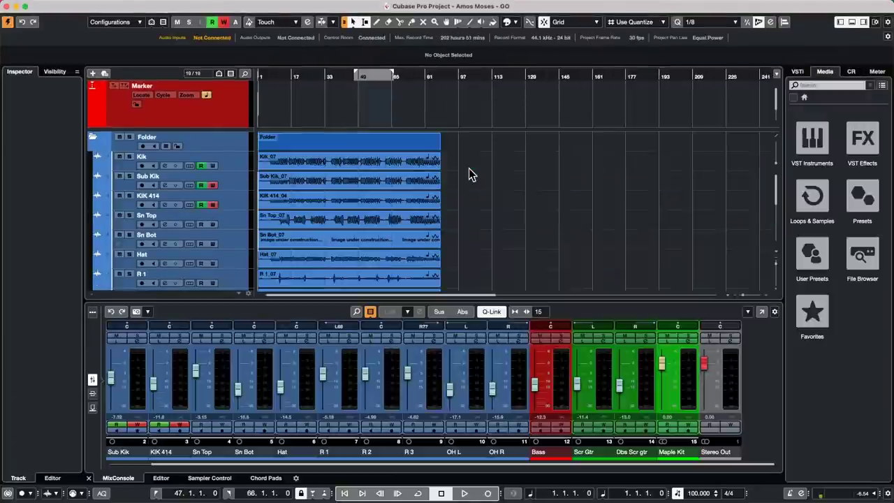
Hide the mixer, zoom in, and select bars 25 to 27 on the Folder track.
{"action": "left_click_drag", "start_coordinate": [270, 80], "coordinate": [274, 133]}
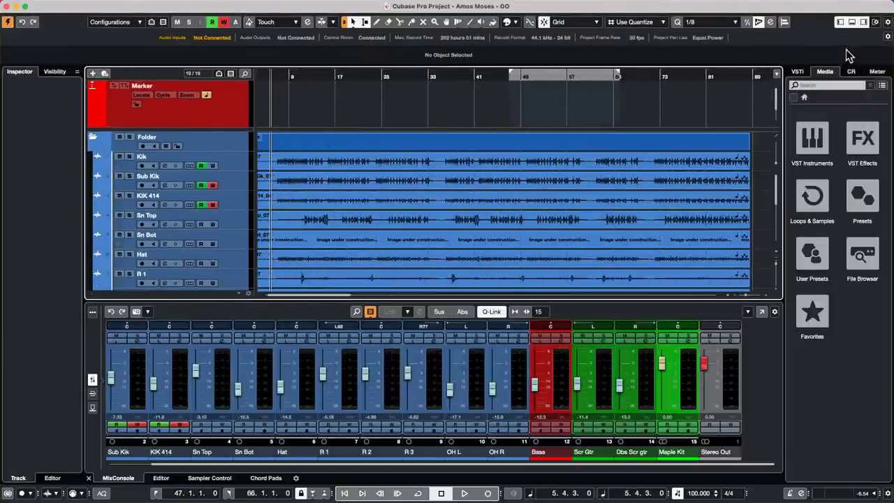
{"action": "left_click", "coordinate": [852, 23]}
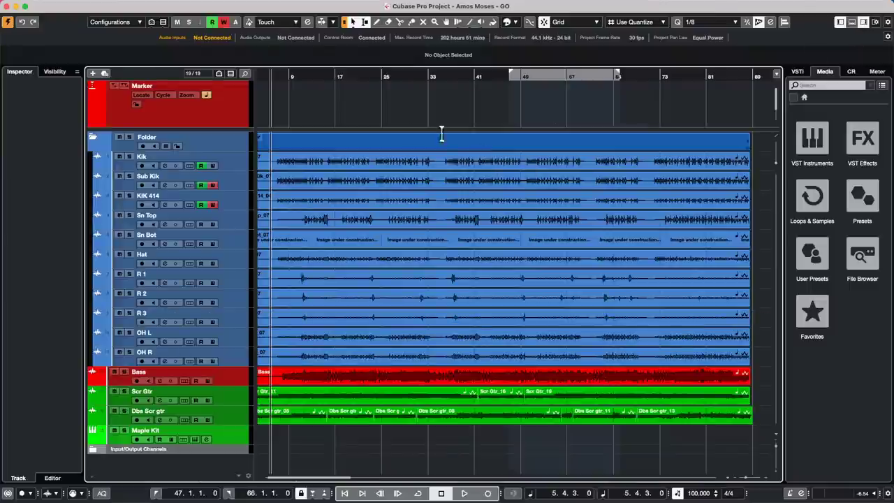
{"action": "left_click_drag", "start_coordinate": [380, 76], "coordinate": [496, 123]}
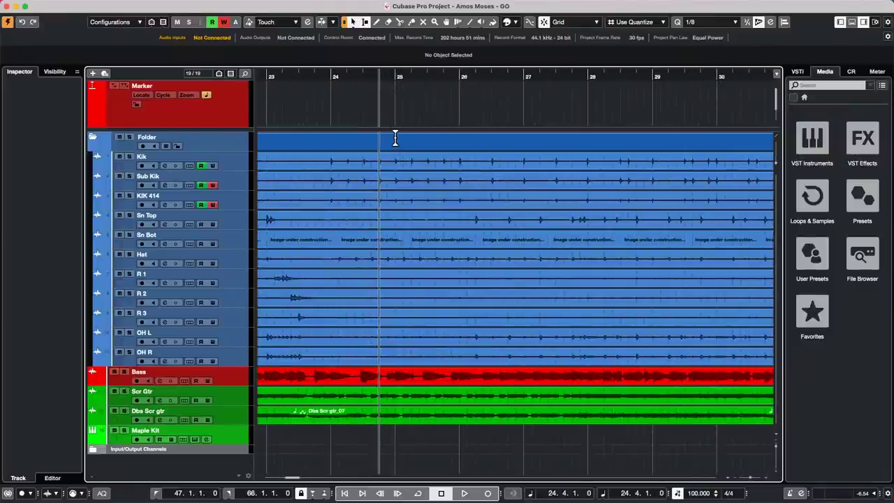
{"action": "left_click_drag", "start_coordinate": [395, 141], "coordinate": [522, 145]}
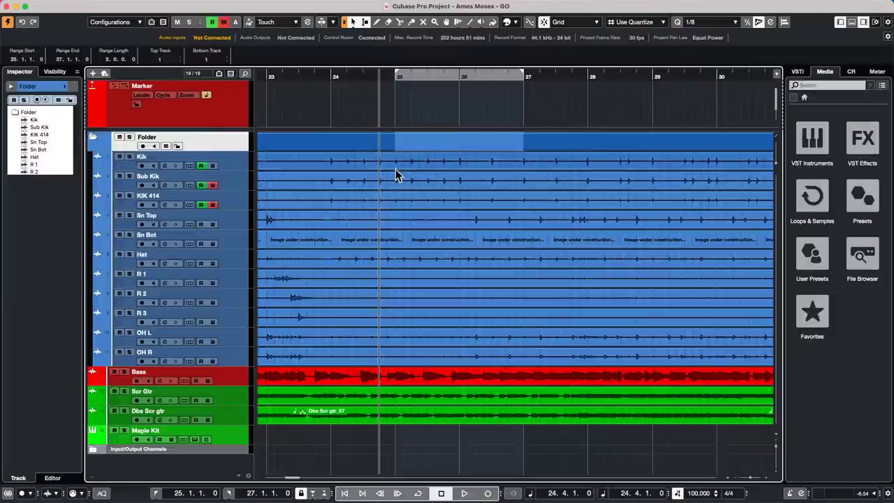
Show Kik's Volume automation lane and draw a curve with a dip across bars 24–27.
{"action": "left_click_drag", "start_coordinate": [397, 173], "coordinate": [523, 176]}
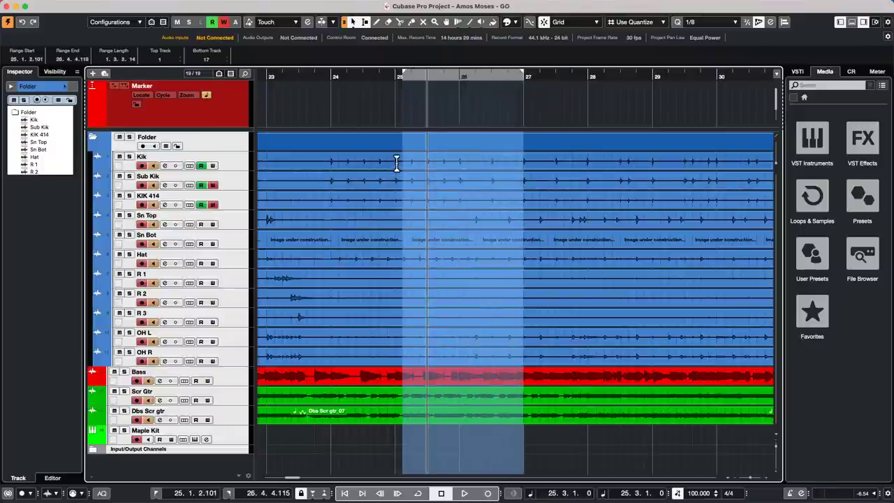
{"action": "left_click_drag", "start_coordinate": [403, 164], "coordinate": [394, 165]}
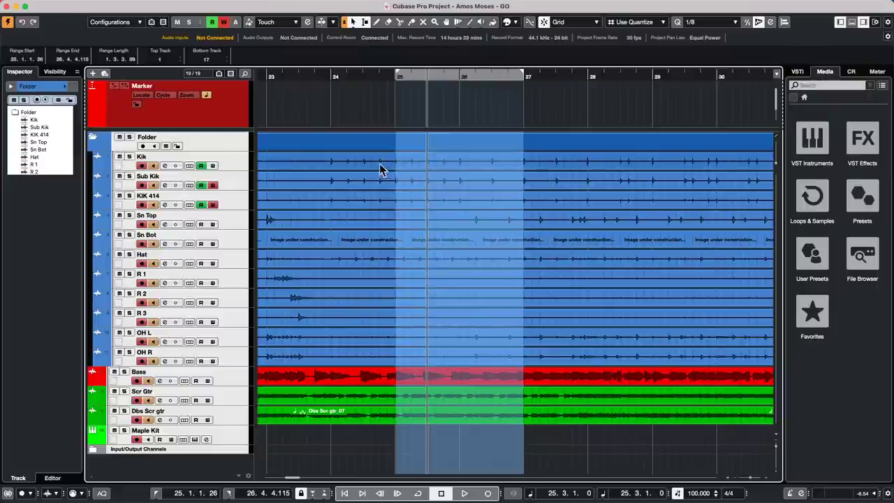
{"action": "left_click", "coordinate": [92, 171]}
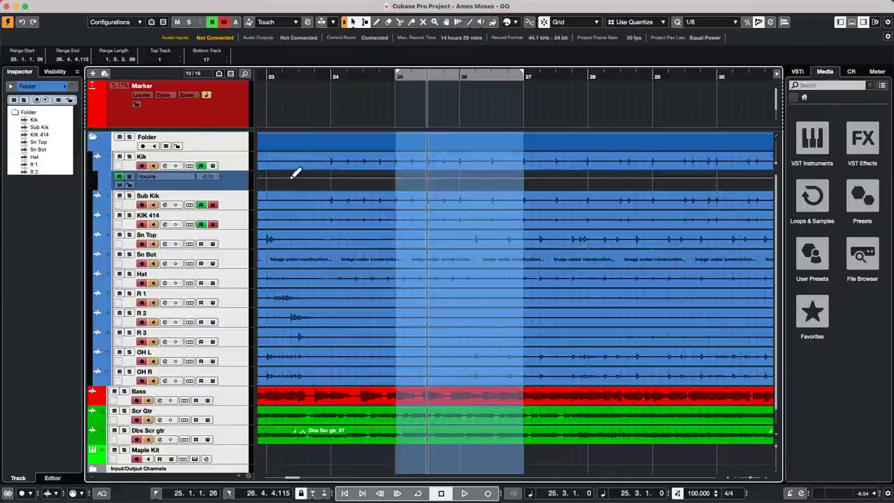
{"action": "left_click_drag", "start_coordinate": [332, 178], "coordinate": [363, 181]}
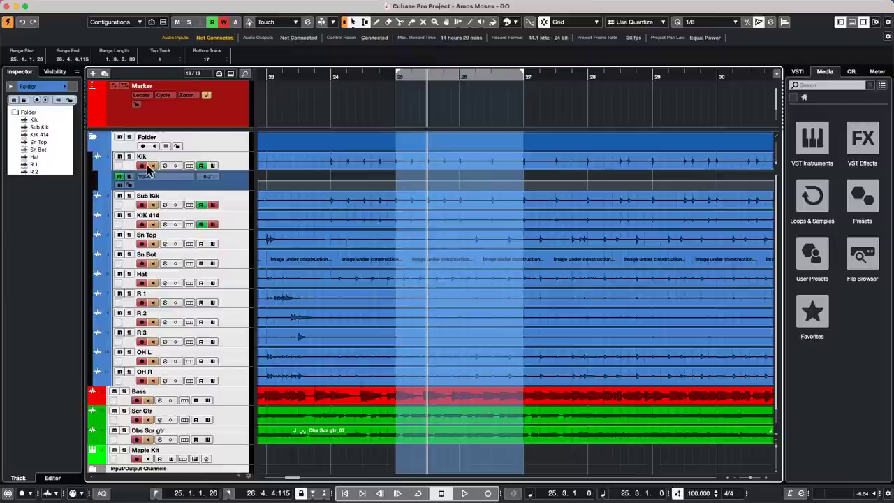
{"action": "right_click", "coordinate": [380, 184]}
{"action": "left_click", "coordinate": [380, 181]}
{"action": "left_click_drag", "start_coordinate": [376, 177], "coordinate": [387, 173]}
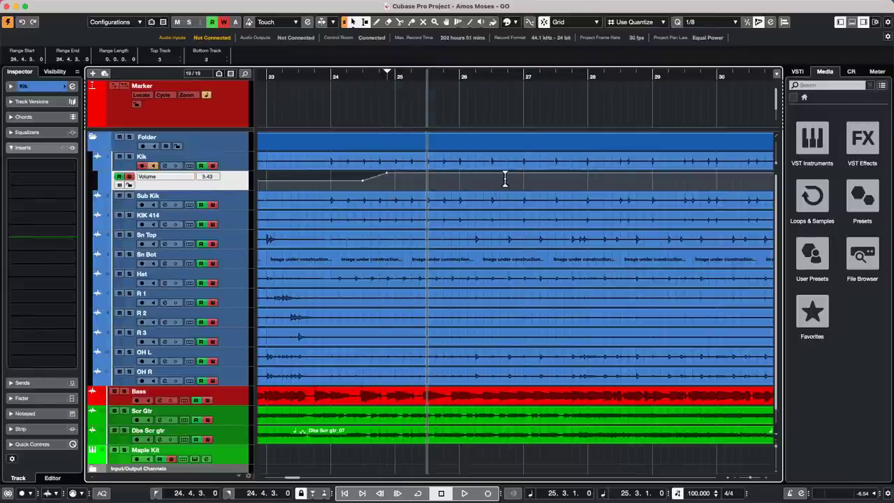
{"action": "right_click", "coordinate": [513, 180]}
{"action": "left_click", "coordinate": [537, 180]}
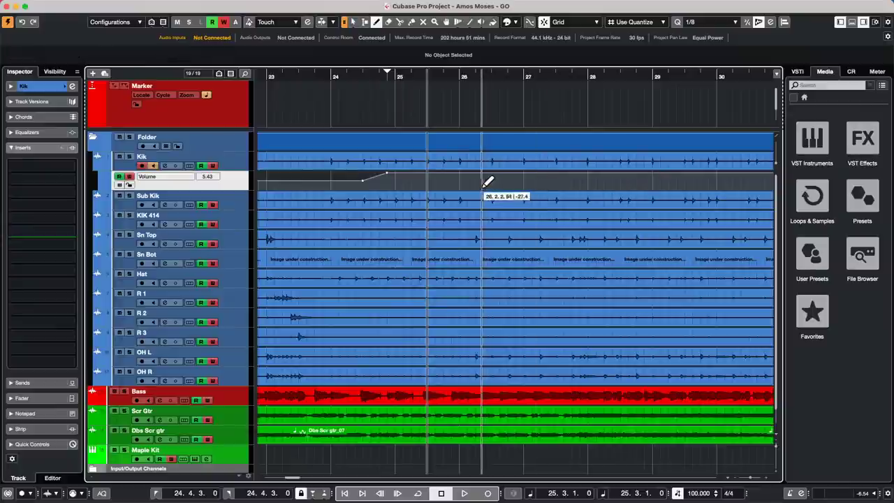
{"action": "mouse_move", "coordinate": [477, 181]}
{"action": "left_mouse_down"}
{"action": "mouse_move", "coordinate": [493, 182]}
{"action": "mouse_move", "coordinate": [423, 180]}
{"action": "mouse_move", "coordinate": [580, 177]}
{"action": "left_mouse_up"}
{"action": "left_click_drag", "start_coordinate": [323, 175], "coordinate": [406, 176]}
Range-select bars 25 to 27 across all tracks, snapping the start to bar 25.
{"action": "right_click", "coordinate": [417, 163]}
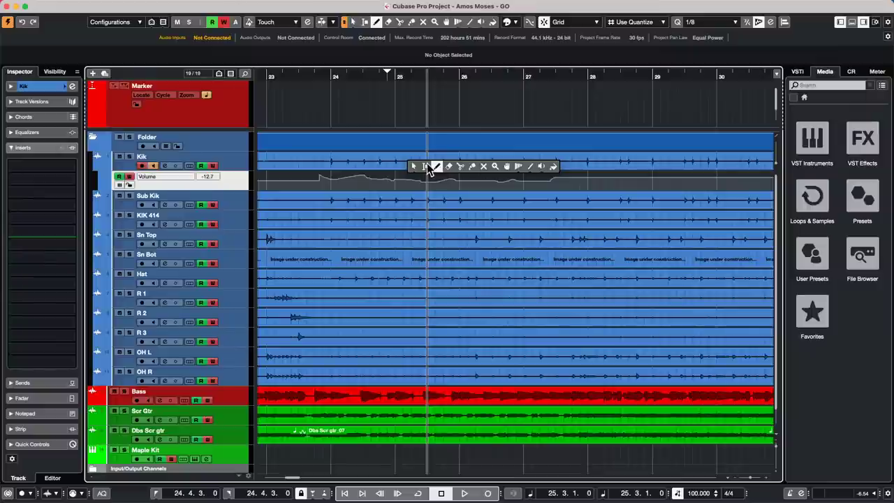
{"action": "left_click", "coordinate": [429, 166]}
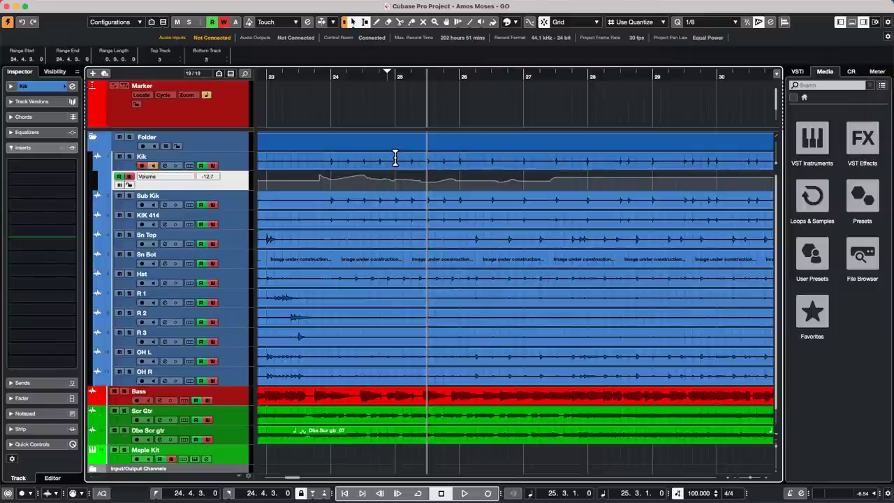
{"action": "left_click_drag", "start_coordinate": [396, 155], "coordinate": [524, 172]}
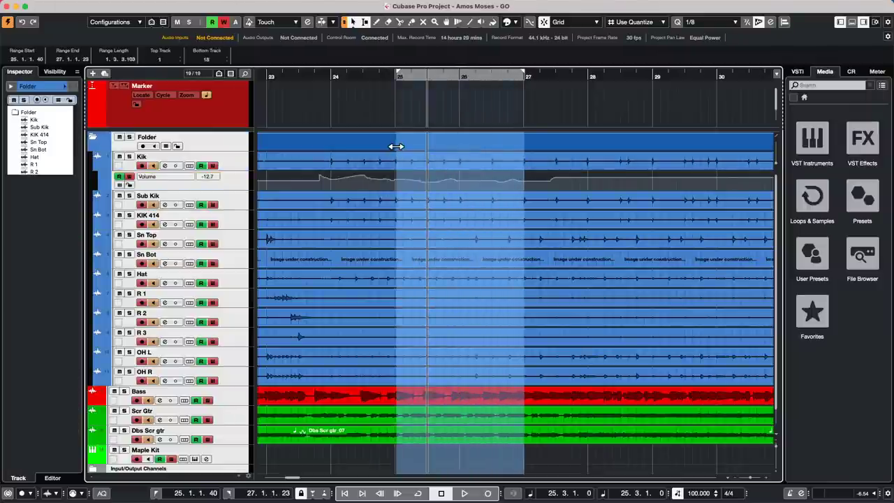
{"action": "left_click_drag", "start_coordinate": [396, 146], "coordinate": [392, 146]}
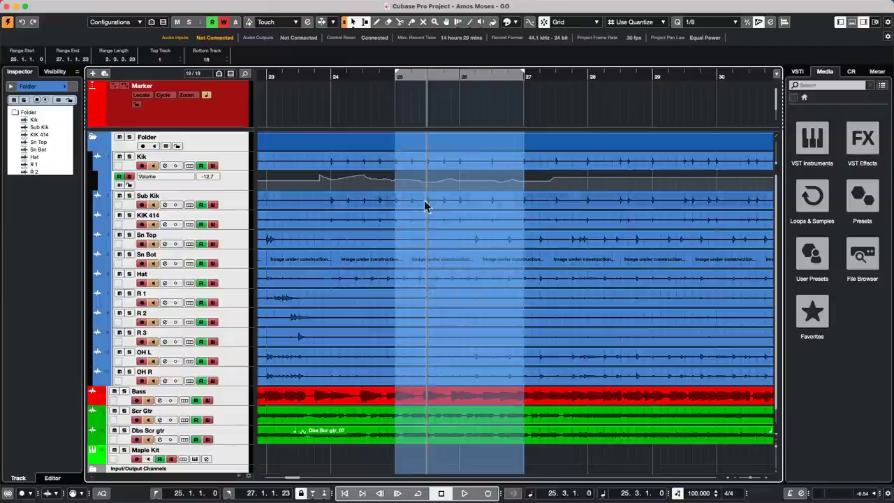
{"action": "mouse_move", "coordinate": [211, 3]}
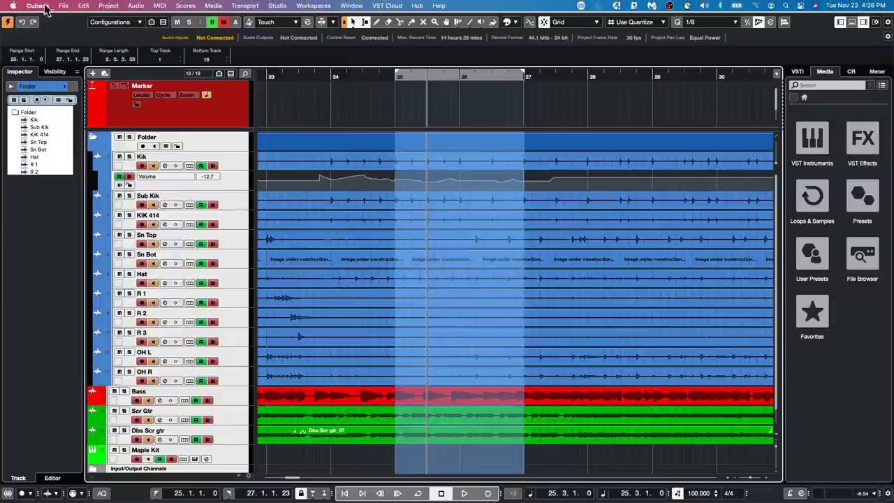
{"action": "left_click", "coordinate": [84, 5]}
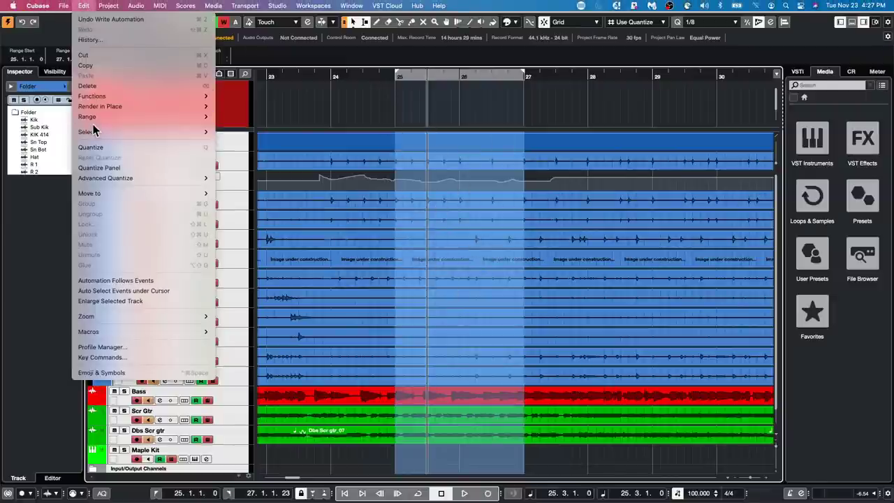
{"action": "mouse_move", "coordinate": [91, 116]}
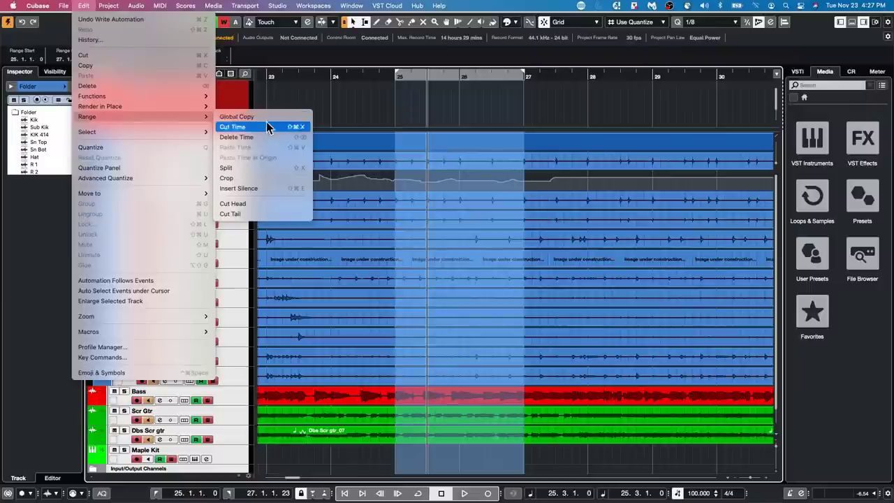
{"action": "left_click", "coordinate": [266, 188]}
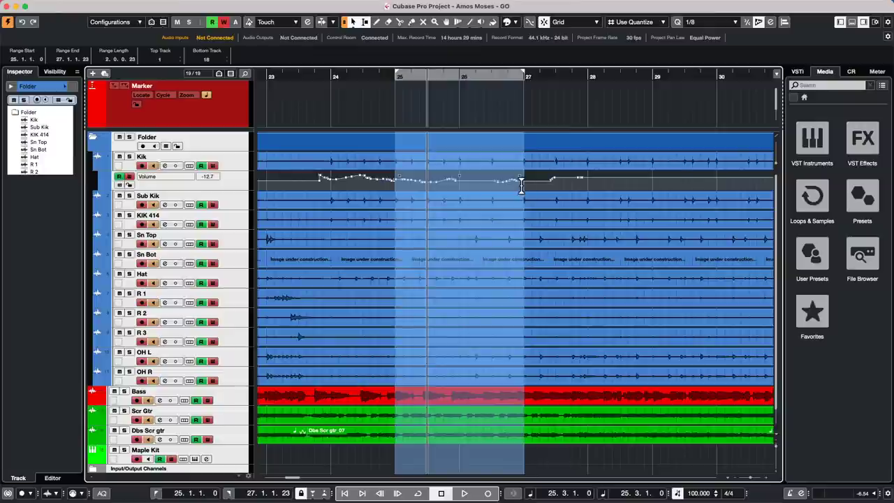
{"action": "key", "text": "super+z"}
{"action": "key", "text": "super+shift+z"}
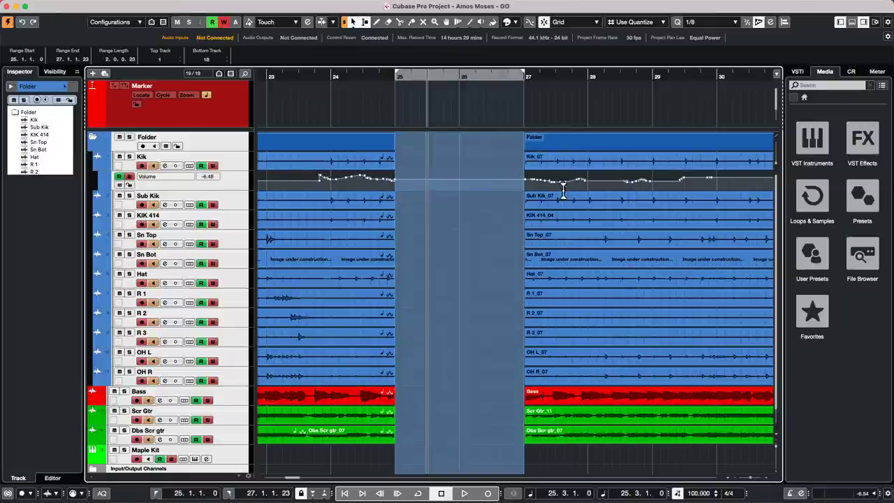
{"action": "key", "text": "super+z"}
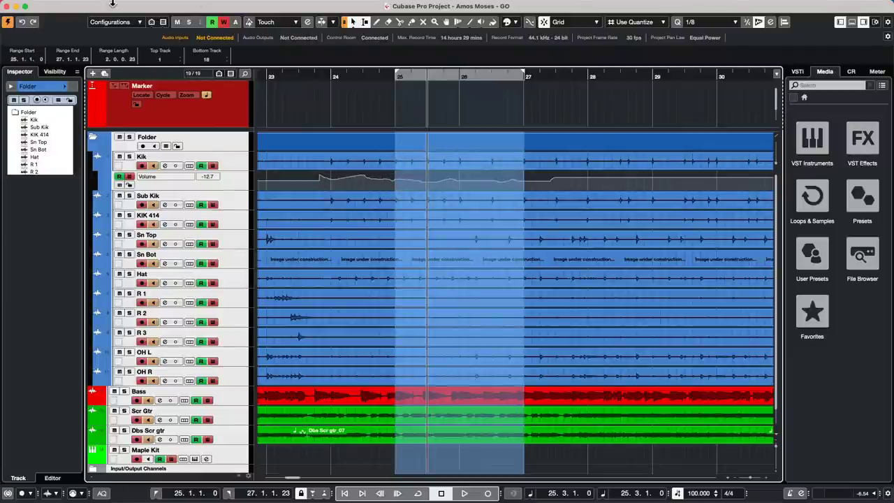
Range-select 24.4.3 to 27.2.3 from Kik to Dbs Scr gtr, insert silence, then undo it.
{"action": "left_click", "coordinate": [388, 154]}
{"action": "left_click_drag", "start_coordinate": [388, 154], "coordinate": [543, 409]}
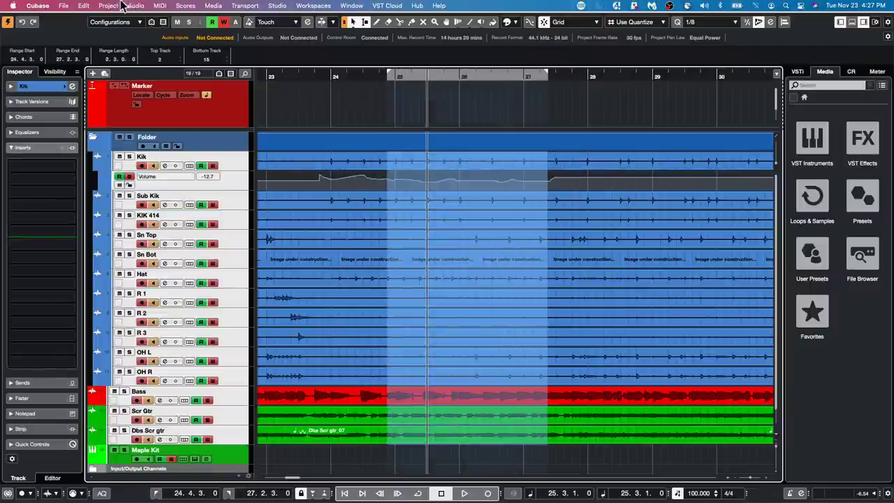
{"action": "left_click", "coordinate": [84, 5]}
{"action": "mouse_move", "coordinate": [82, 119]}
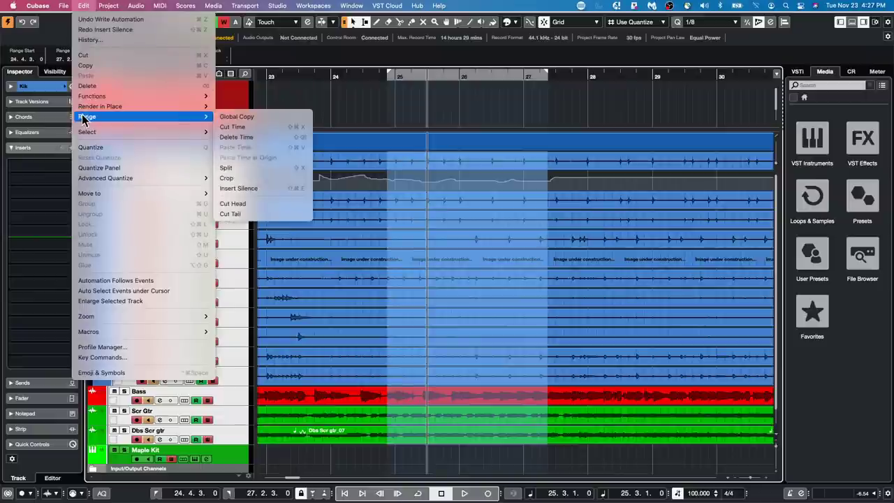
{"action": "left_click", "coordinate": [248, 189]}
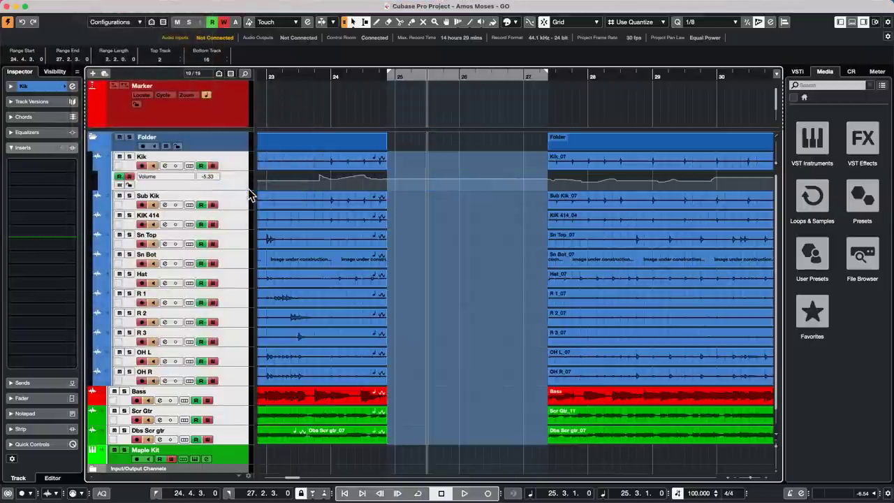
{"action": "key", "text": "super+z"}
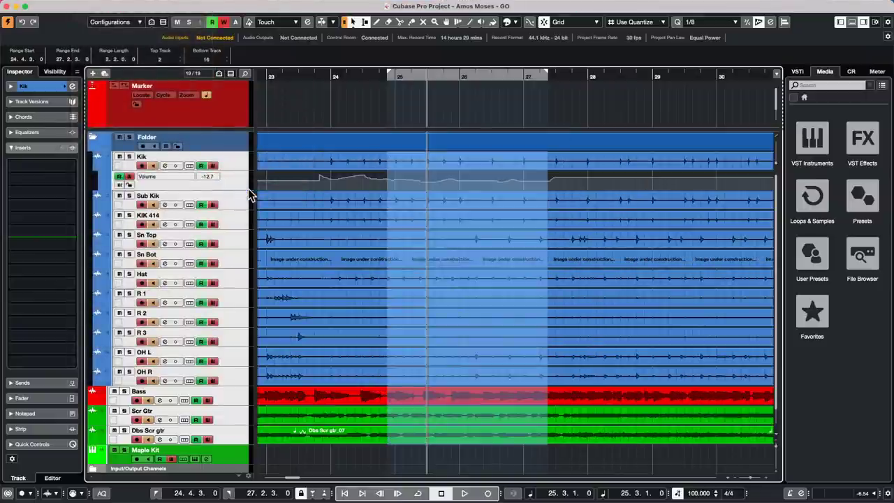
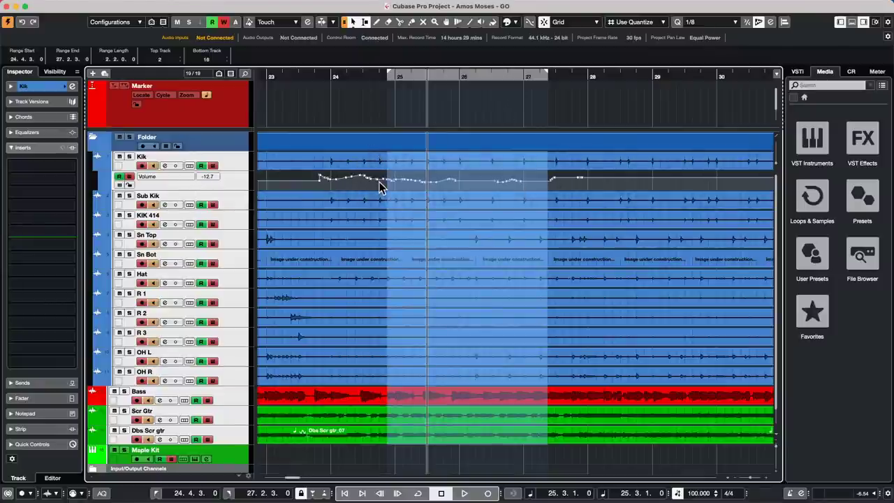
Clear the range selection, select the Sub Kik track and expand its Inspector channel settings.
{"action": "left_click", "coordinate": [378, 187]}
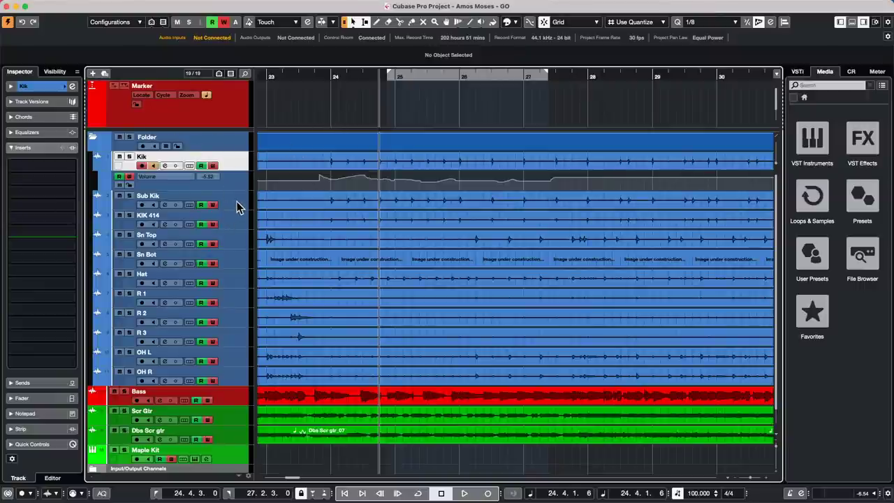
{"action": "left_click", "coordinate": [236, 207]}
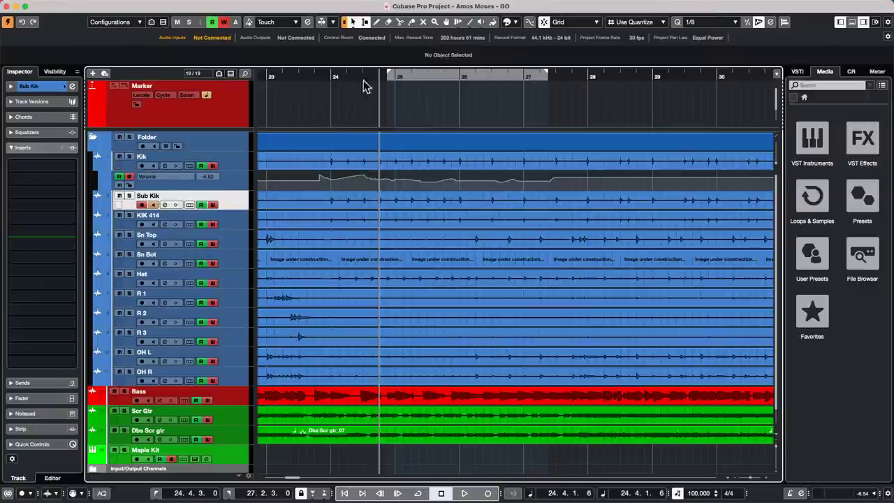
{"action": "left_click", "coordinate": [59, 86]}
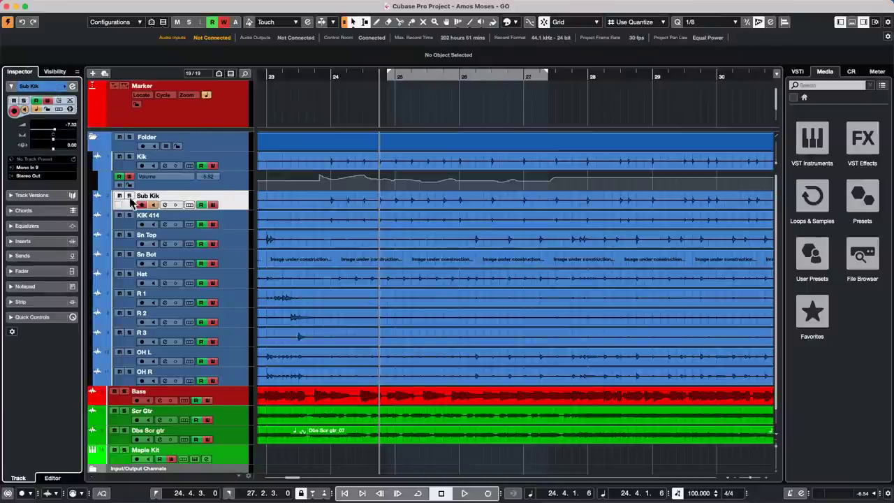
Add a HALion Sonic SE instrument track with Stereo Out, creating HALion Sonic SE 01.
{"action": "right_click", "coordinate": [241, 182]}
{"action": "mouse_move", "coordinate": [286, 185]}
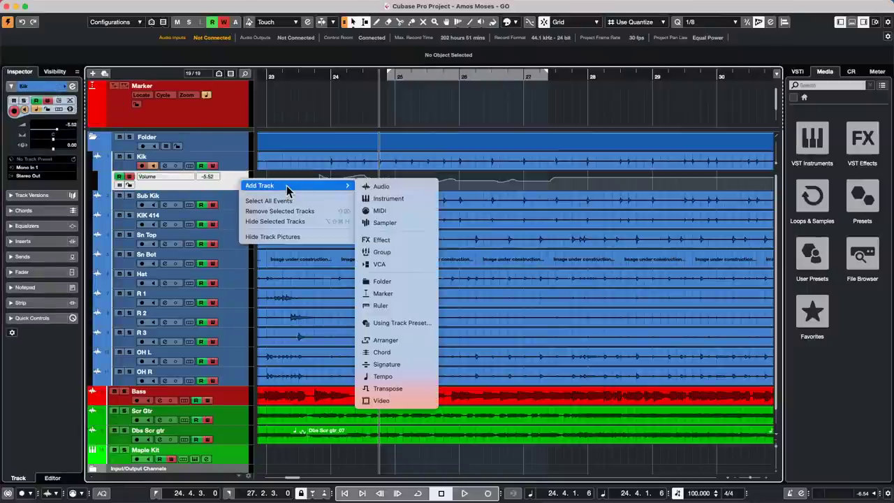
{"action": "left_click", "coordinate": [388, 199]}
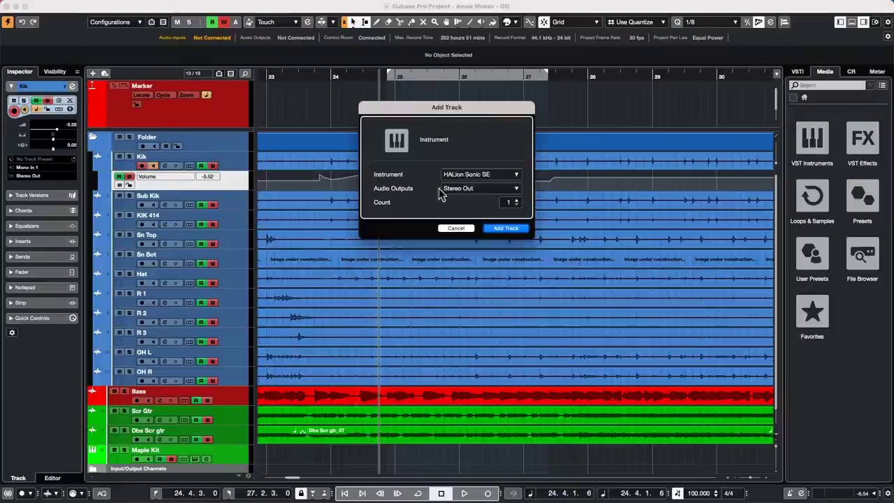
{"action": "left_click", "coordinate": [506, 229]}
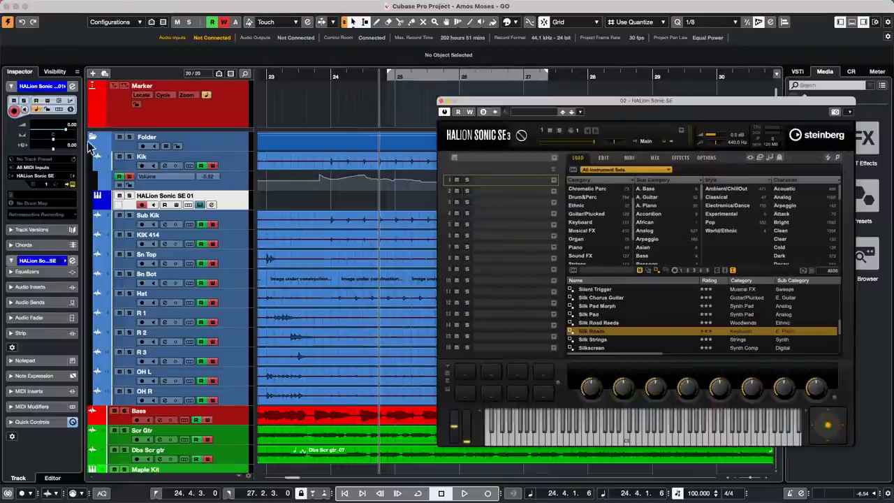
{"action": "left_click", "coordinate": [72, 102]}
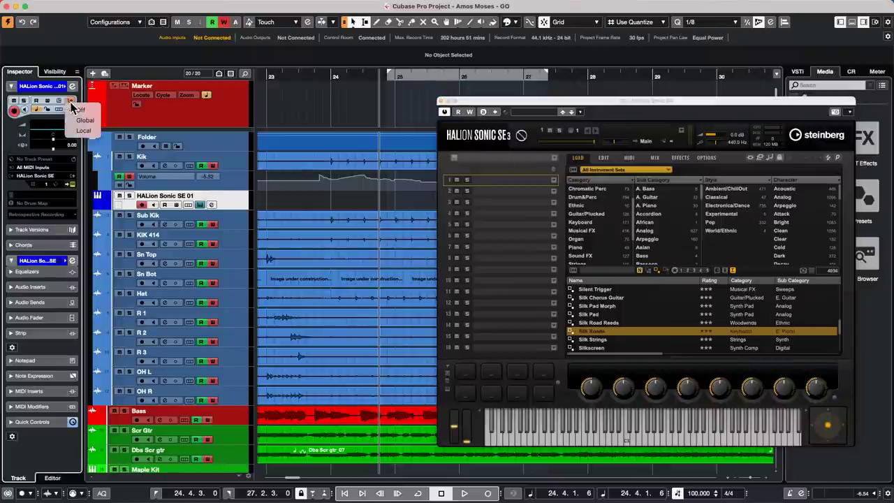
Set the track's Input Transformer to Local with Function Filter and condition Type Is Equal Note.
{"action": "left_click", "coordinate": [91, 131]}
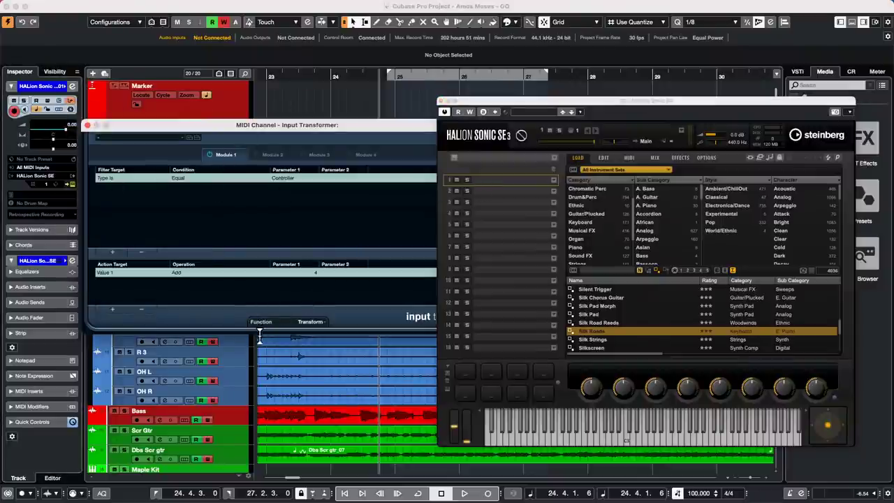
{"action": "left_click", "coordinate": [316, 326]}
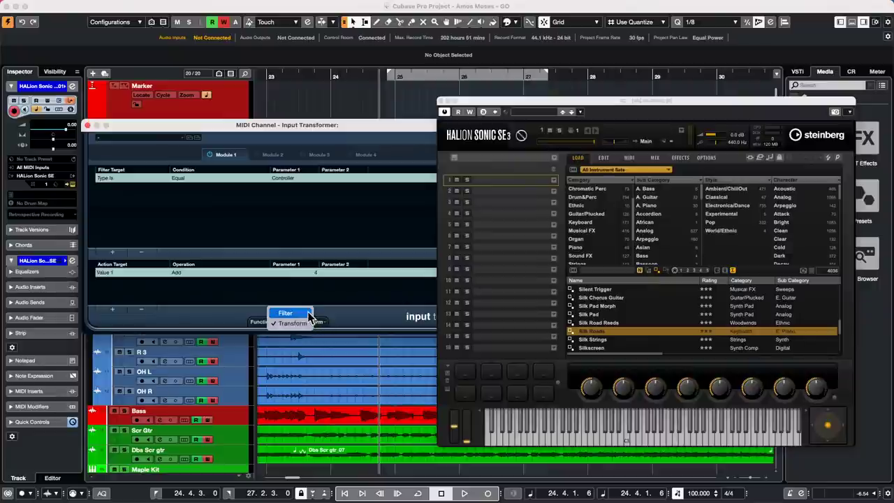
{"action": "left_click", "coordinate": [286, 313]}
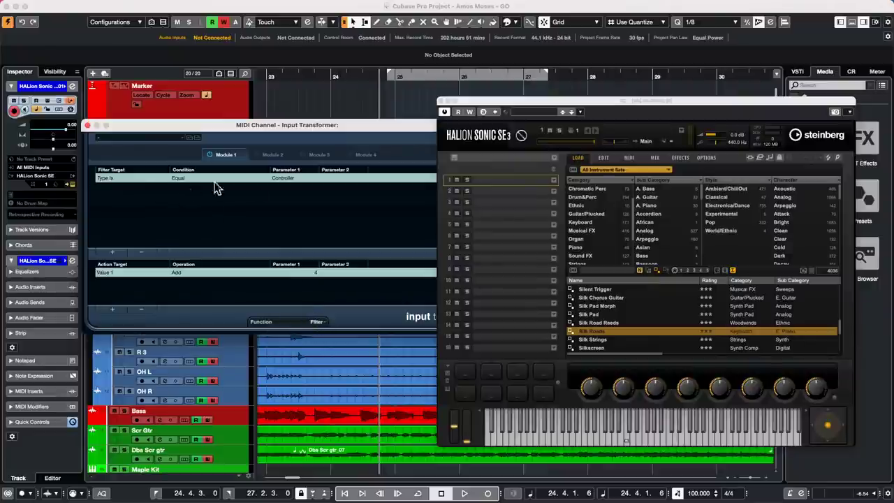
{"action": "left_click", "coordinate": [288, 182]}
{"action": "left_click", "coordinate": [290, 185]}
Remove the old Add 4 action, then add and remove a Pitch Equal condition.
{"action": "left_click", "coordinate": [141, 309]}
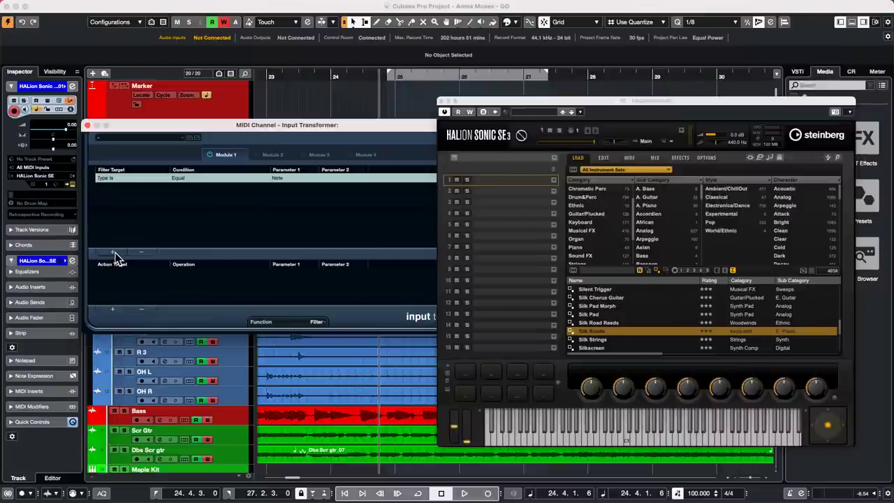
{"action": "left_click", "coordinate": [112, 252]}
{"action": "left_click", "coordinate": [114, 189]}
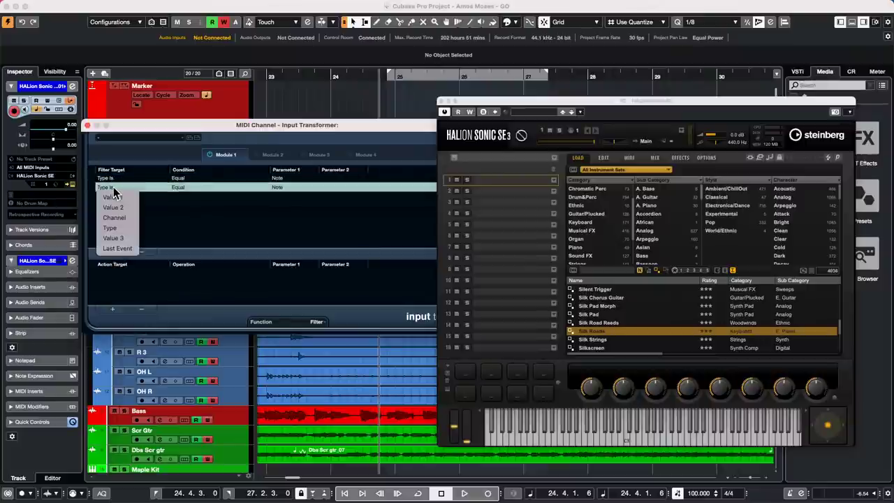
{"action": "left_click", "coordinate": [115, 197]}
{"action": "left_click", "coordinate": [180, 187]}
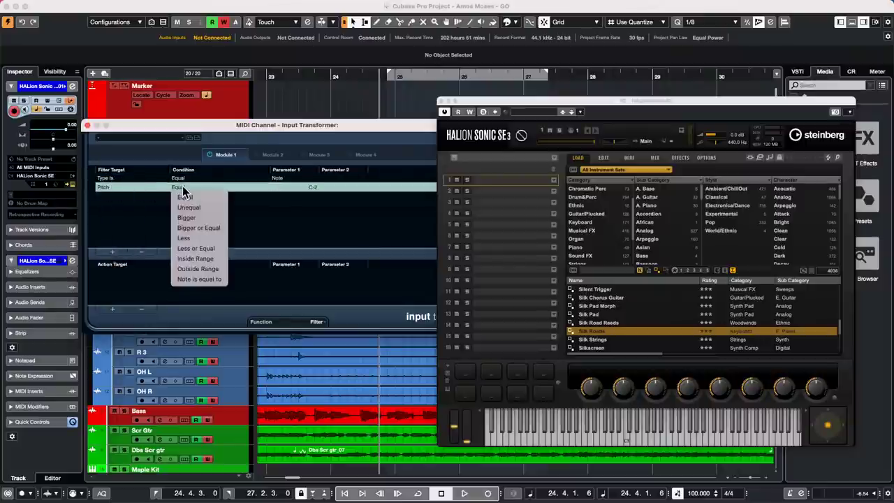
{"action": "left_click", "coordinate": [185, 197]}
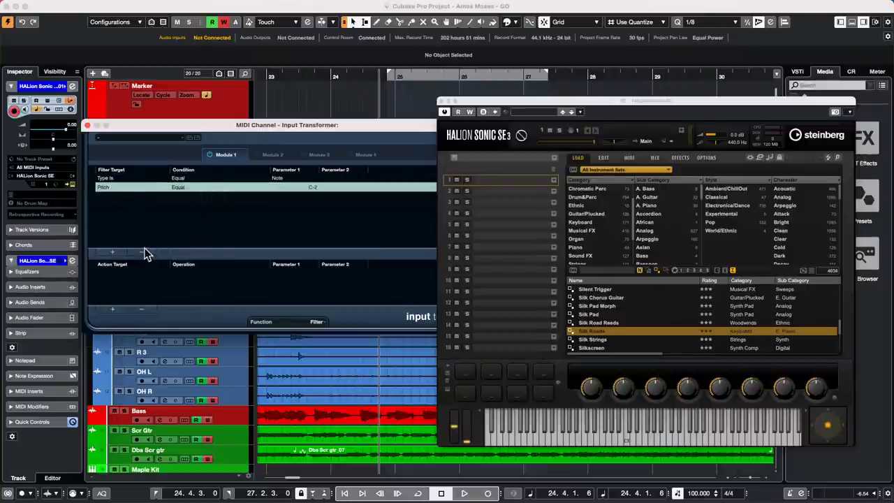
{"action": "left_click", "coordinate": [142, 252]}
Add a Value 1 fixed-value action, entering 1, then 21, then 0.
{"action": "left_click", "coordinate": [112, 309]}
{"action": "left_click", "coordinate": [110, 272]}
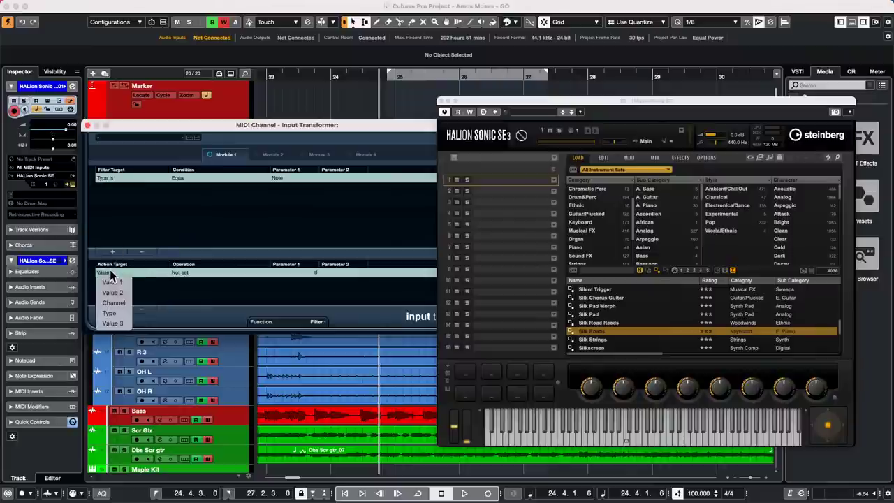
{"action": "left_click", "coordinate": [112, 282]}
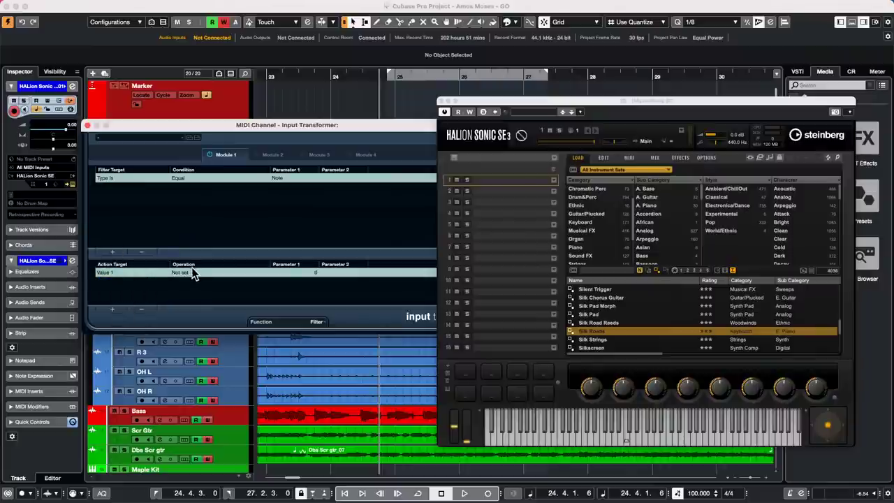
{"action": "left_click", "coordinate": [195, 273]}
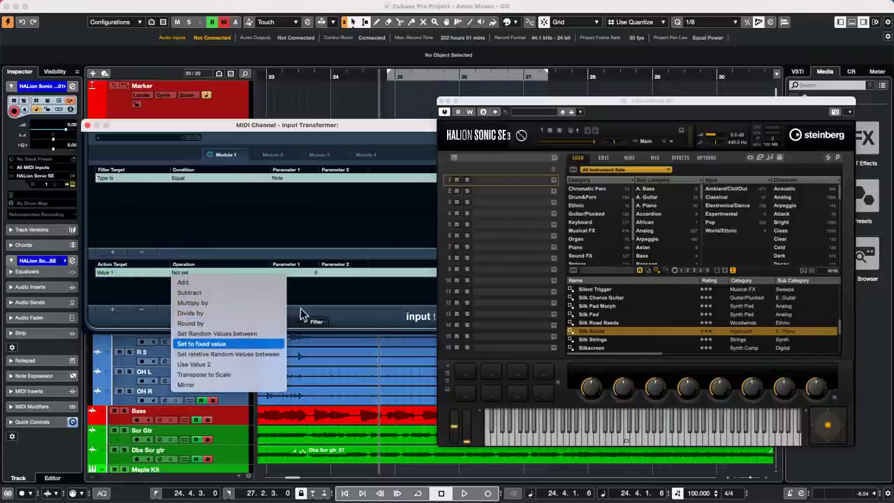
{"action": "left_click", "coordinate": [309, 273]}
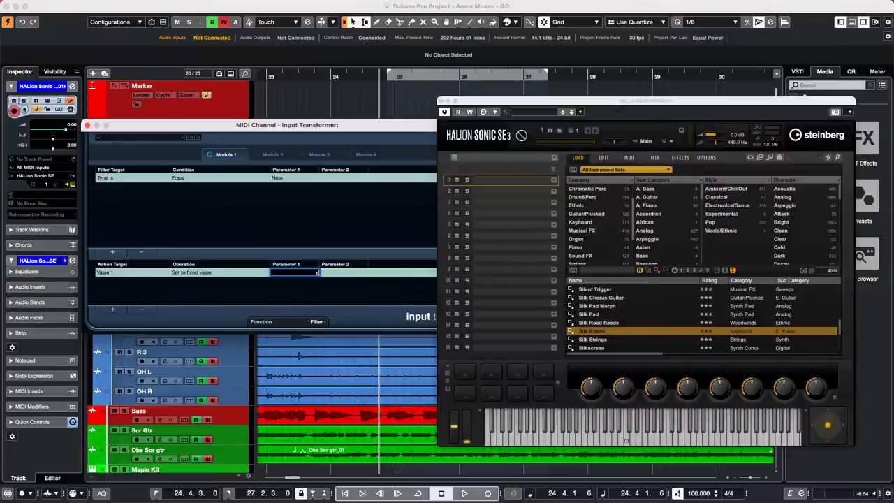
{"action": "type", "text": "1"}
{"action": "key", "text": "Return"}
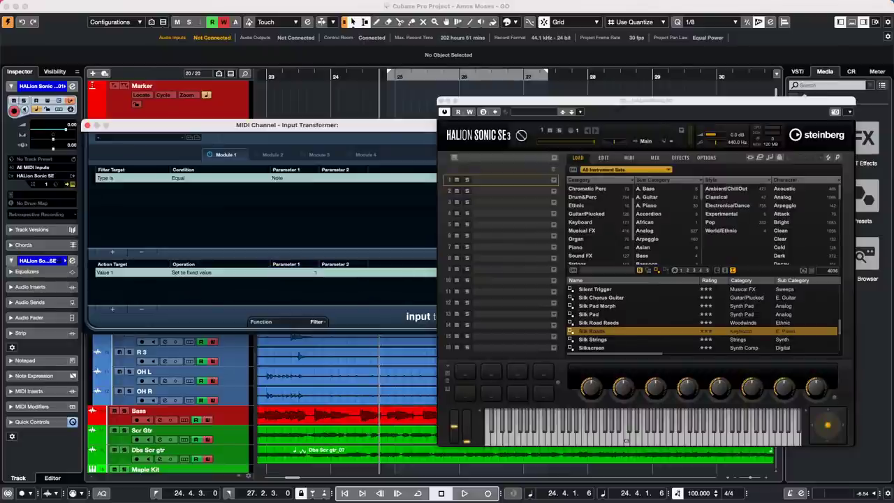
{"action": "left_click", "coordinate": [313, 273]}
{"action": "type", "text": "21"}
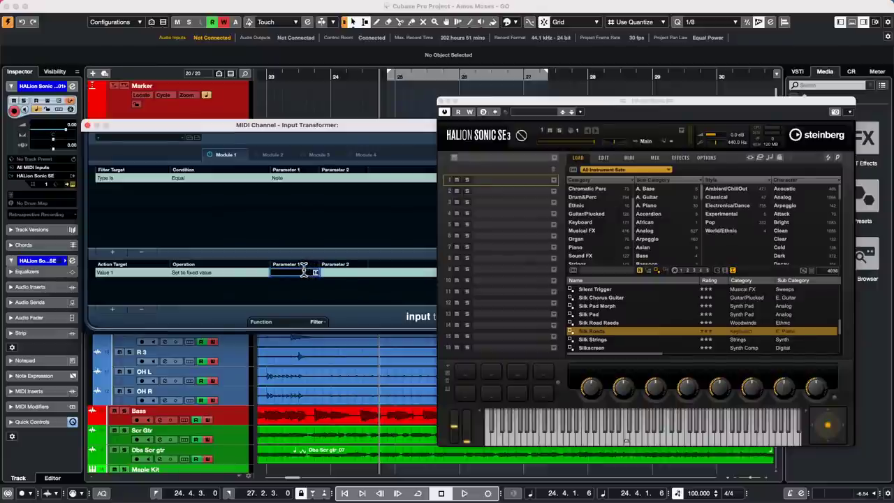
{"action": "key", "text": "Return"}
{"action": "left_click", "coordinate": [311, 273]}
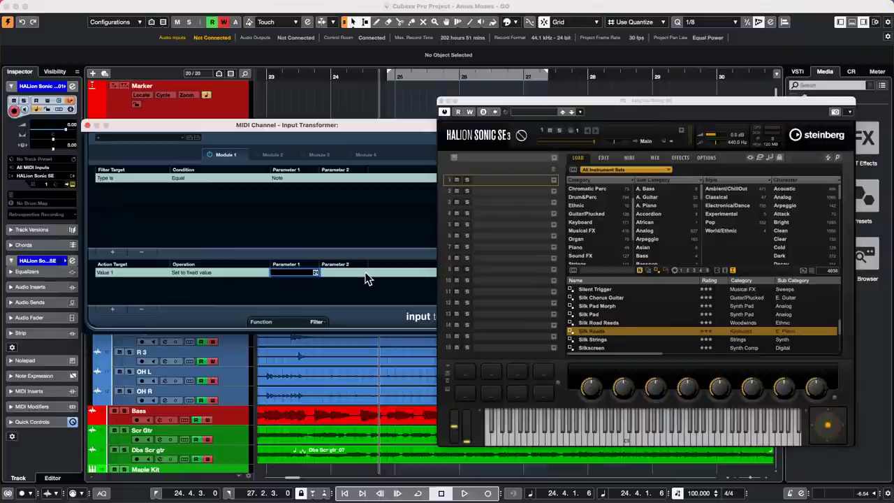
{"action": "type", "text": "0"}
{"action": "key", "text": "Return"}
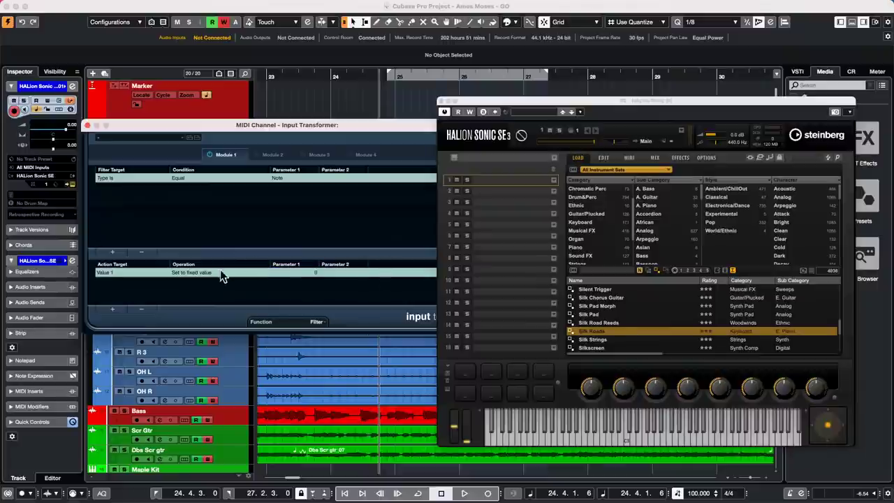
Change the action to Transpose to Scale with root D Major and close the Input Transformer.
{"action": "left_click", "coordinate": [209, 270]}
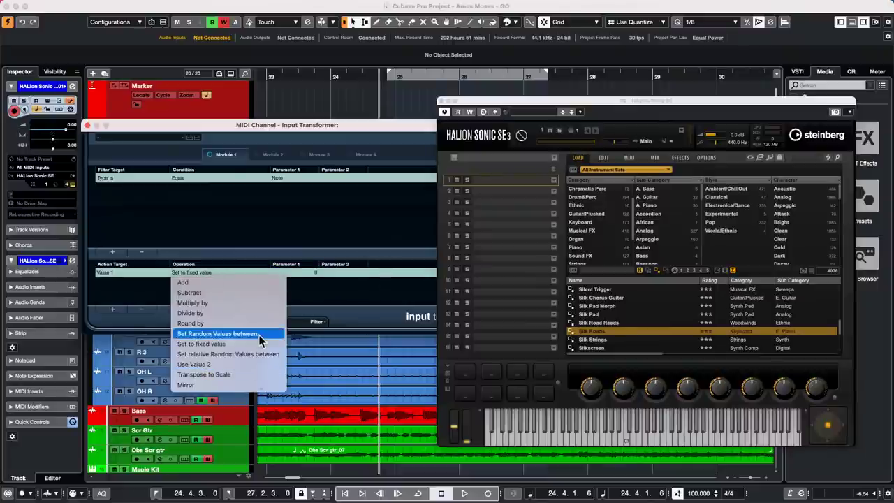
{"action": "left_click", "coordinate": [223, 374]}
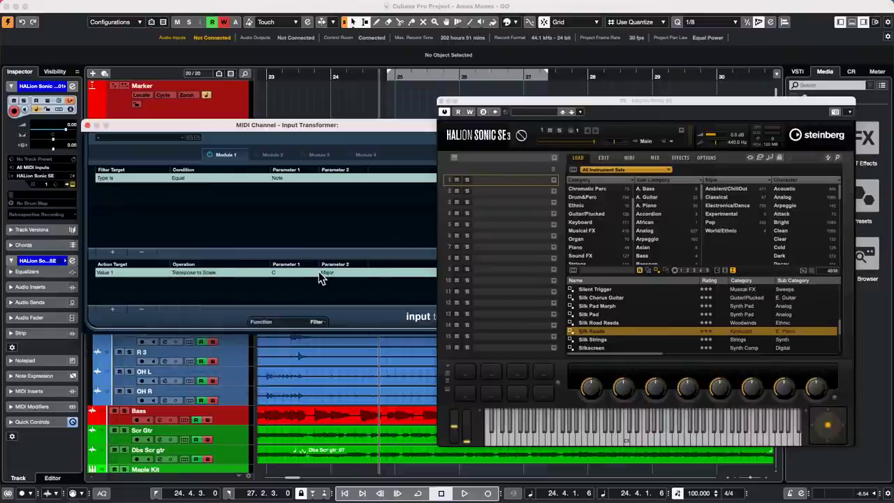
{"action": "left_click", "coordinate": [274, 272]}
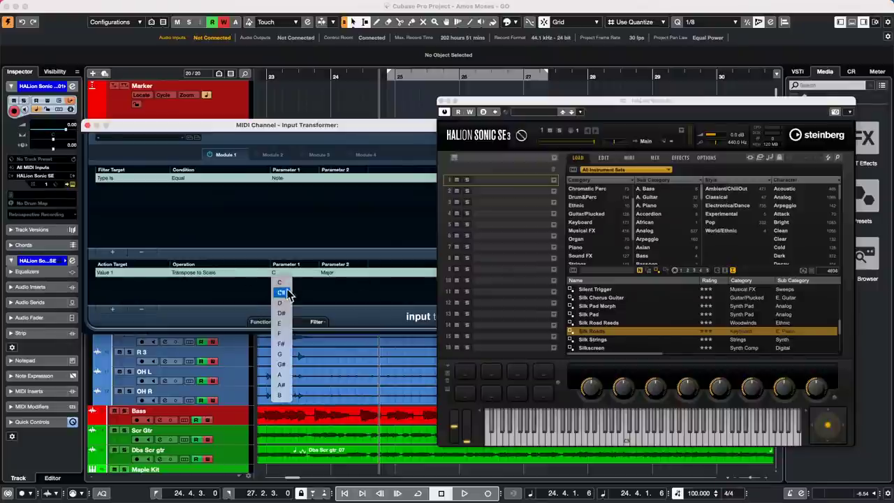
{"action": "left_click", "coordinate": [290, 304]}
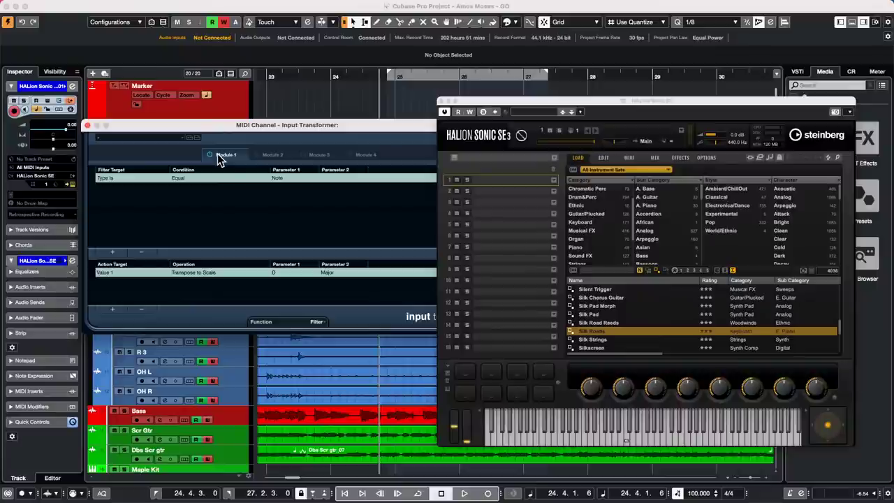
{"action": "left_click", "coordinate": [89, 126]}
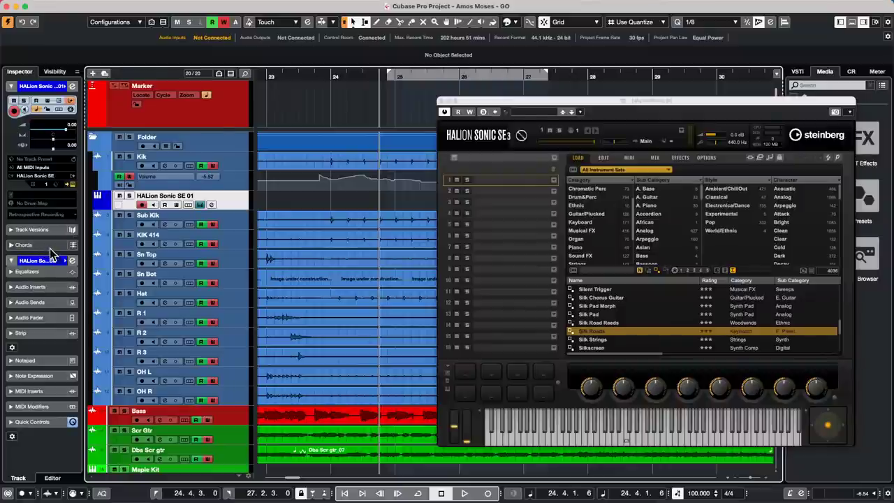
Draw a new MIDI part on the HALion track with the Draw tool and open it in the editor.
{"action": "right_click", "coordinate": [271, 199]}
{"action": "left_click", "coordinate": [298, 200]}
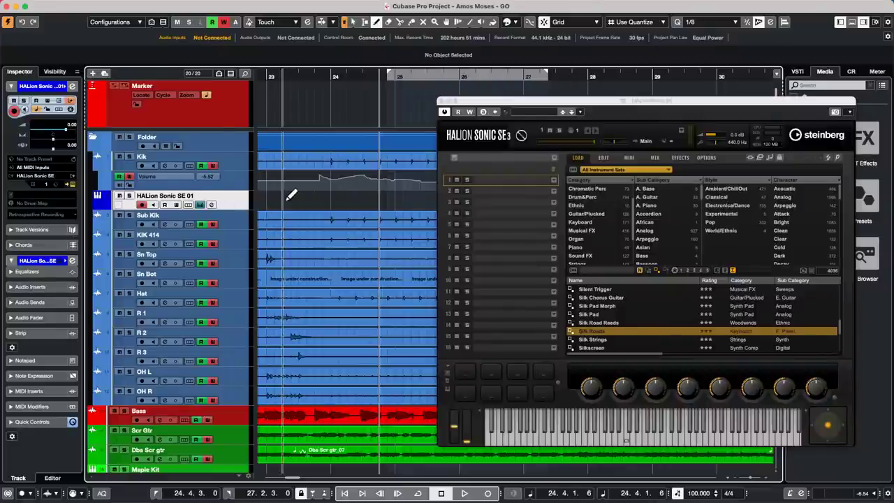
{"action": "left_click_drag", "start_coordinate": [288, 199], "coordinate": [395, 201]}
{"action": "double_click", "coordinate": [300, 202]}
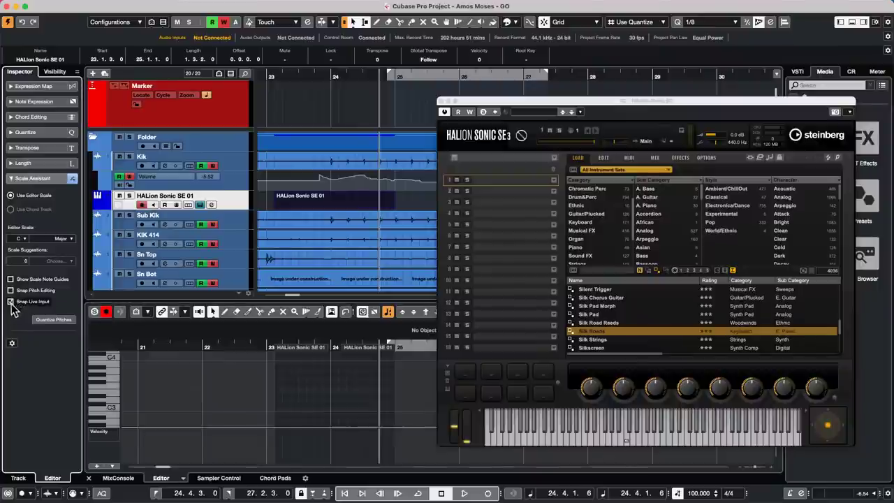
Change the Editor Scale root from C to F.
{"action": "left_click", "coordinate": [22, 239]}
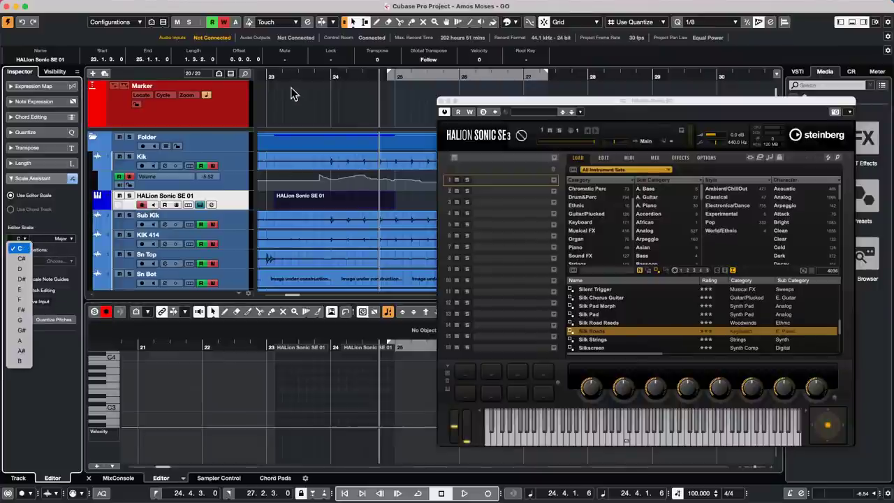
{"action": "left_click", "coordinate": [11, 213]}
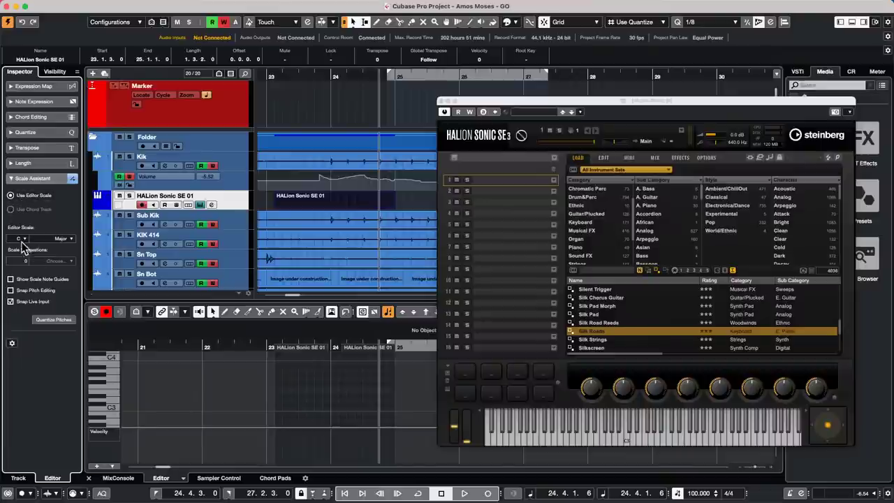
{"action": "left_click", "coordinate": [22, 238]}
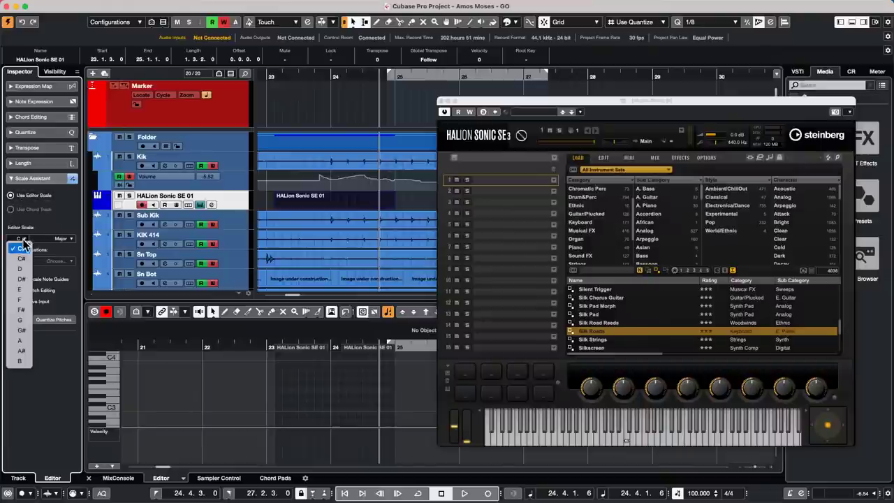
{"action": "left_click", "coordinate": [20, 299]}
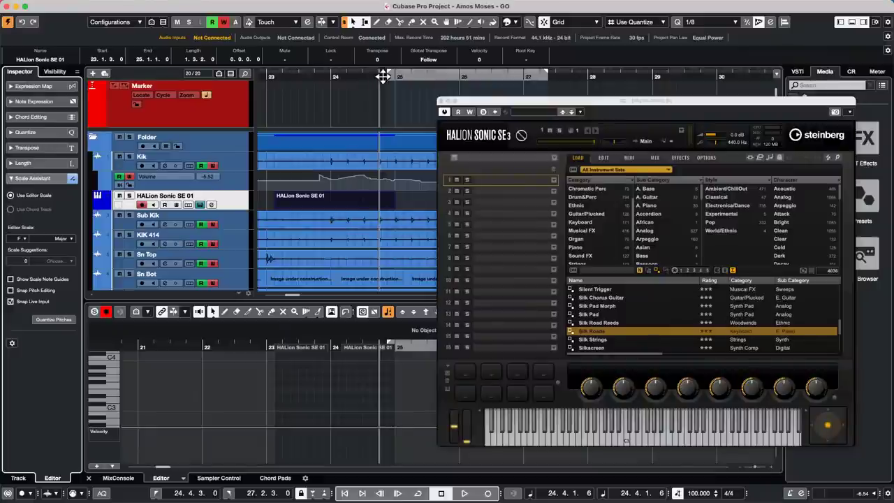
Place the playhead at 25.3.1.0 and switch on cycle over the locator range.
{"action": "left_click", "coordinate": [427, 74]}
{"action": "left_click", "coordinate": [426, 75]}
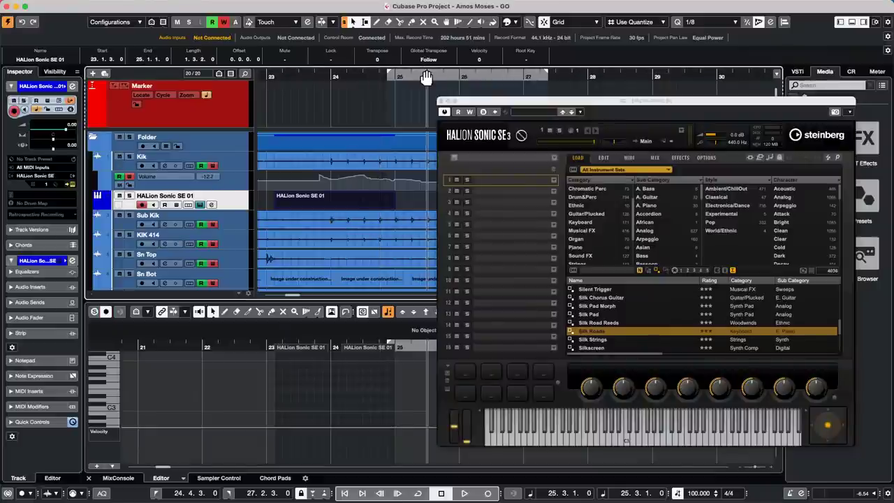
{"action": "left_click", "coordinate": [426, 75]}
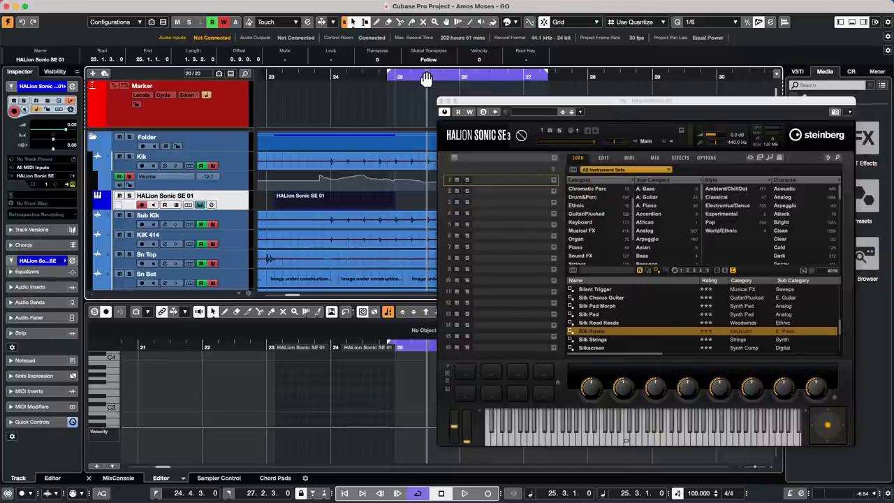
Close the HALion Sonic SE window and open the Cubase application menu.
{"action": "left_click", "coordinate": [442, 103]}
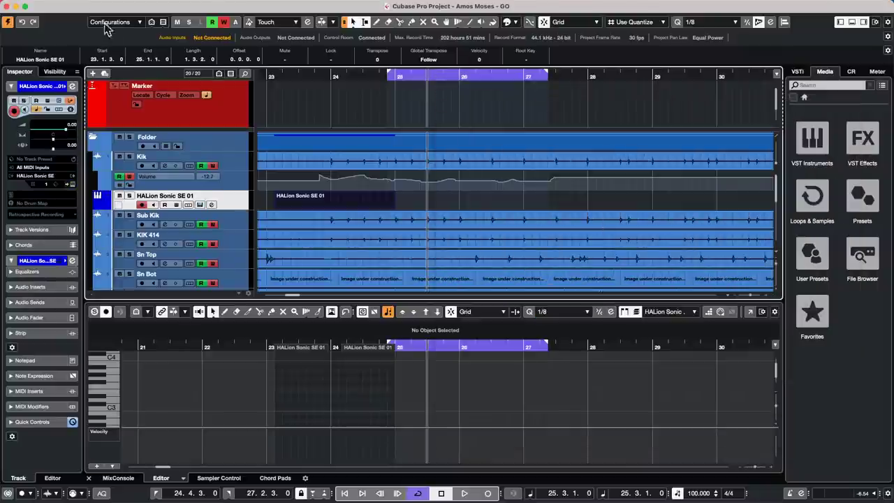
{"action": "mouse_move", "coordinate": [70, 4]}
{"action": "left_click", "coordinate": [38, 6]}
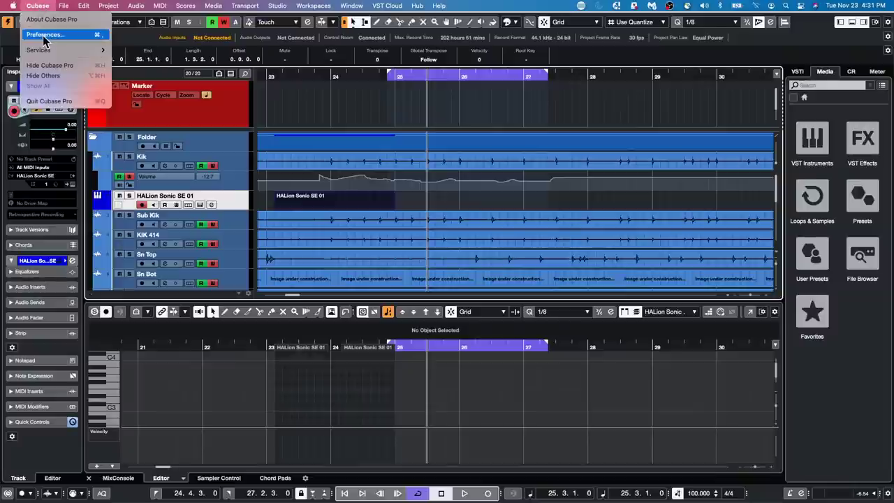
Uncheck 'Clicking Locator Range in Upper Part of the Ruler Activates Cycle' in Transport preferences and apply.
{"action": "left_click", "coordinate": [42, 33]}
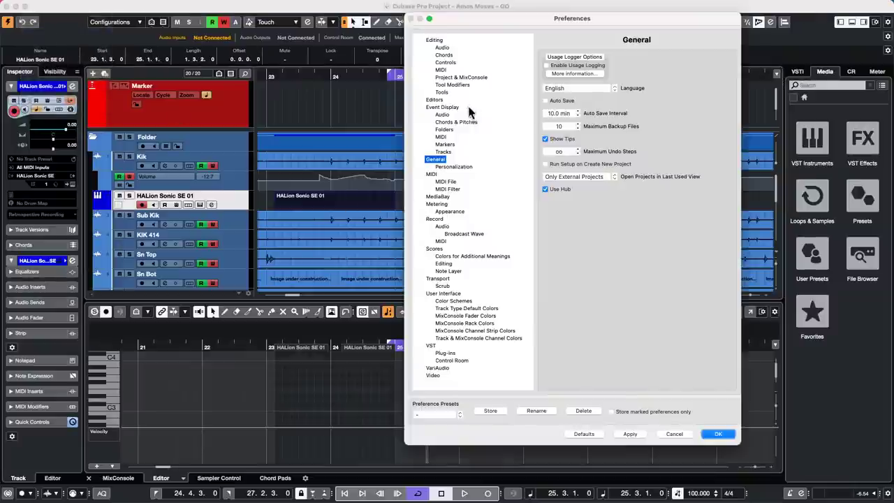
{"action": "left_click", "coordinate": [435, 40]}
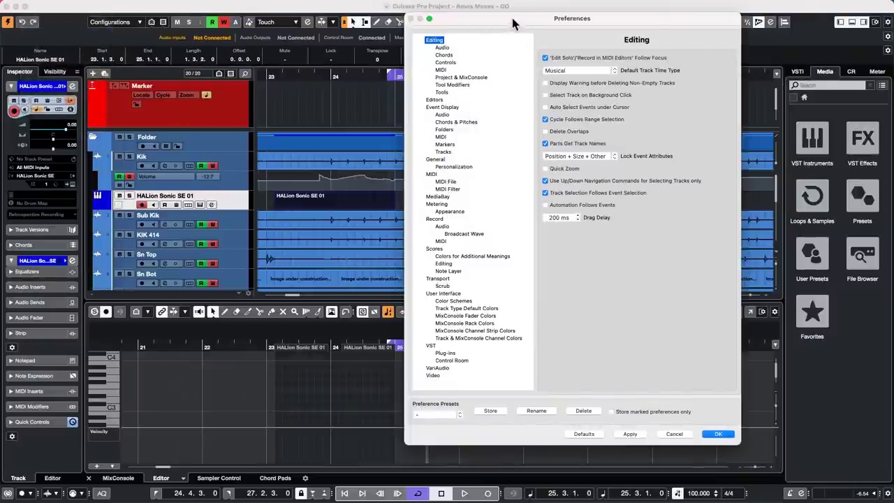
{"action": "left_click_drag", "start_coordinate": [512, 20], "coordinate": [279, 49]}
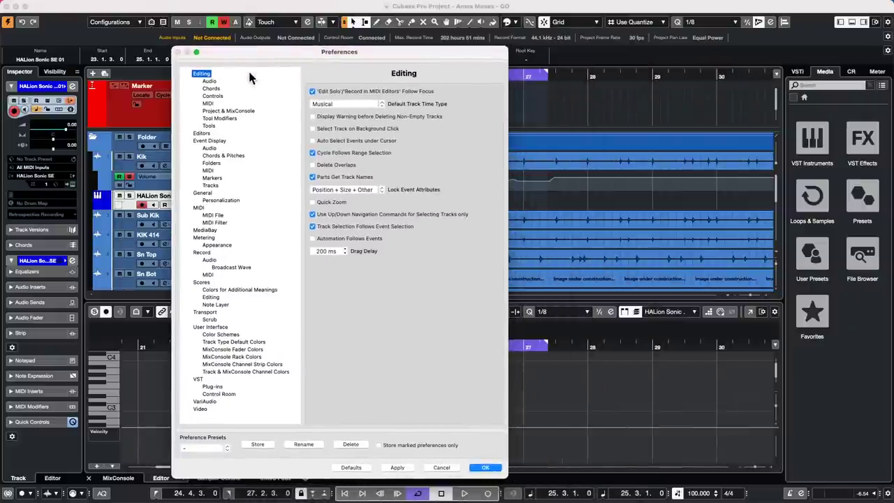
{"action": "left_click", "coordinate": [227, 111]}
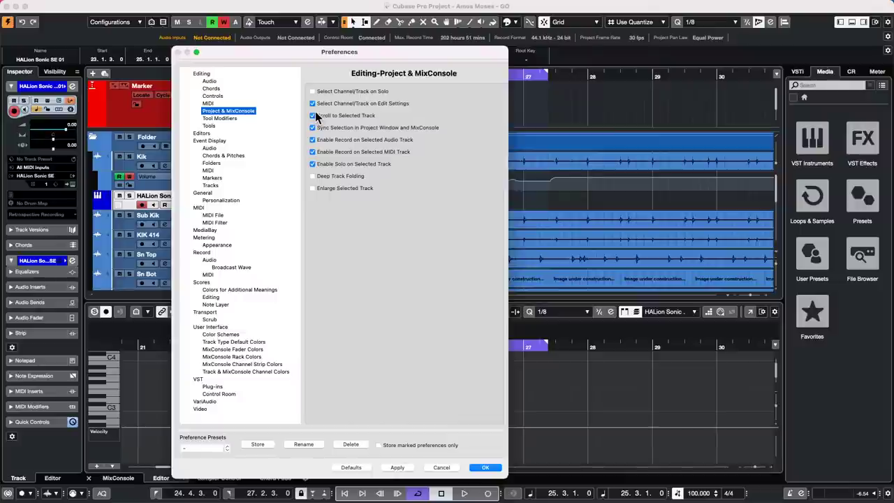
{"action": "left_click", "coordinate": [202, 74]}
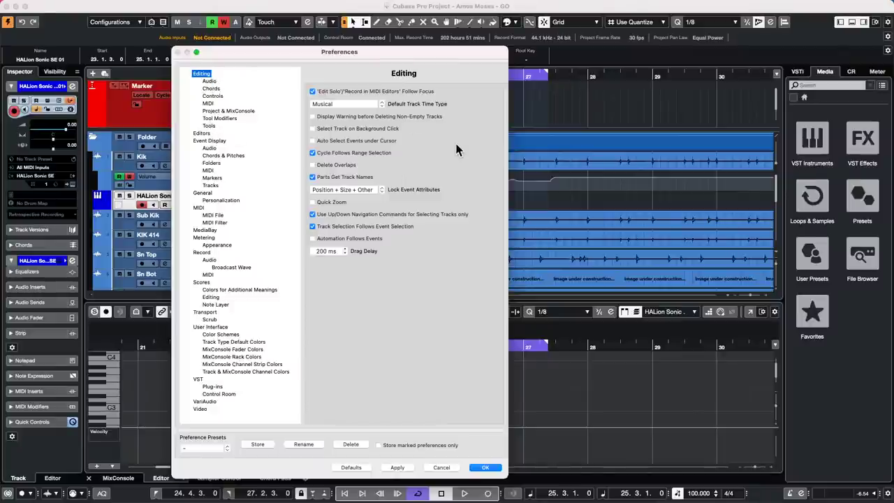
{"action": "left_click", "coordinate": [205, 313]}
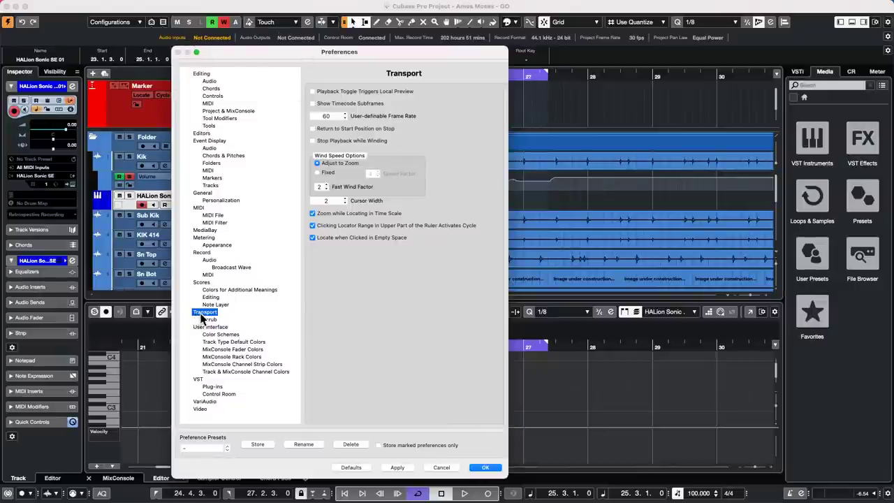
{"action": "left_click", "coordinate": [312, 238]}
{"action": "left_click", "coordinate": [312, 237]}
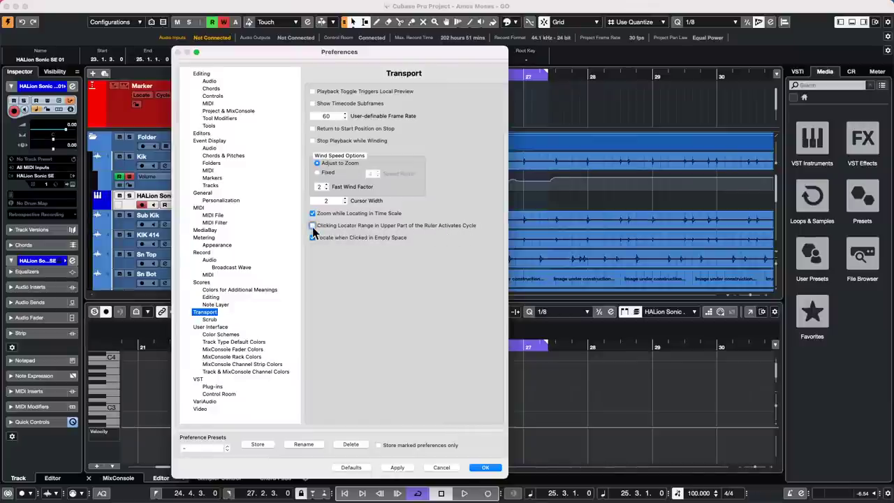
{"action": "left_click", "coordinate": [397, 467]}
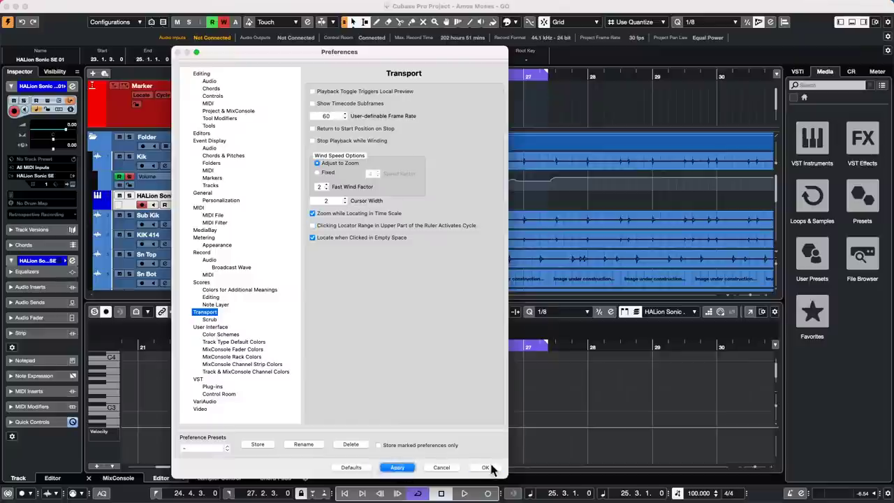
{"action": "left_click", "coordinate": [486, 468]}
Test playback from 26.2.3.0 and 25.3.1.0 inside the locator range.
{"action": "key", "text": "space"}
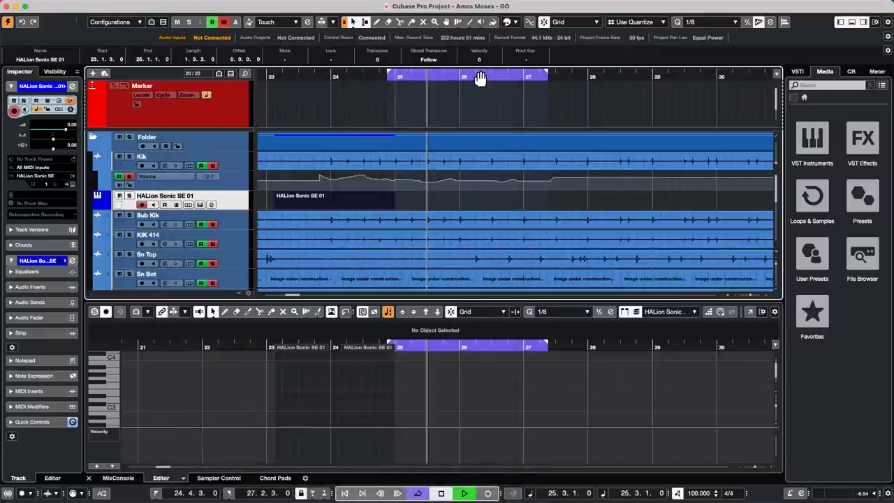
{"action": "double_click", "coordinate": [481, 76]}
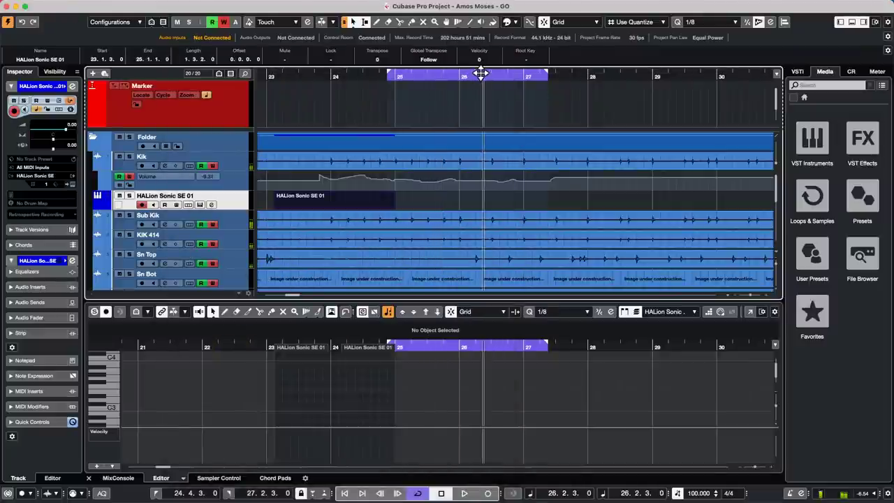
{"action": "left_click", "coordinate": [443, 76]}
{"action": "left_click", "coordinate": [419, 76]}
{"action": "left_click", "coordinate": [426, 76]}
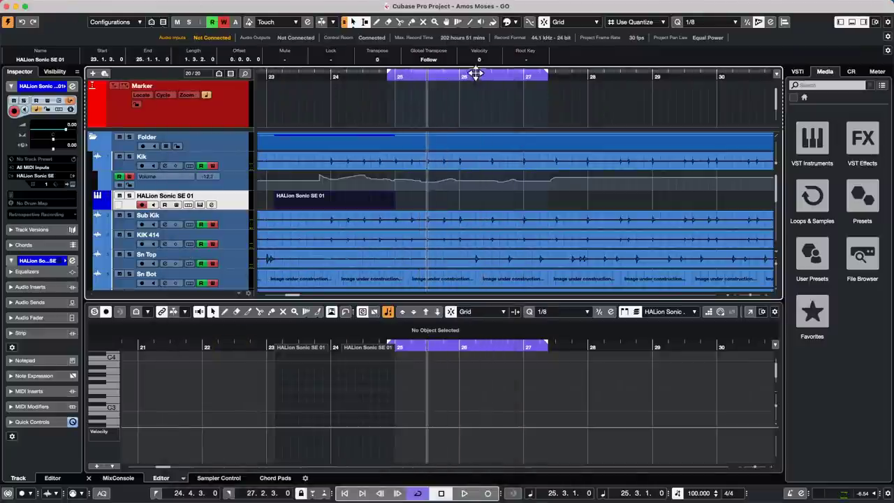
{"action": "key", "text": "space"}
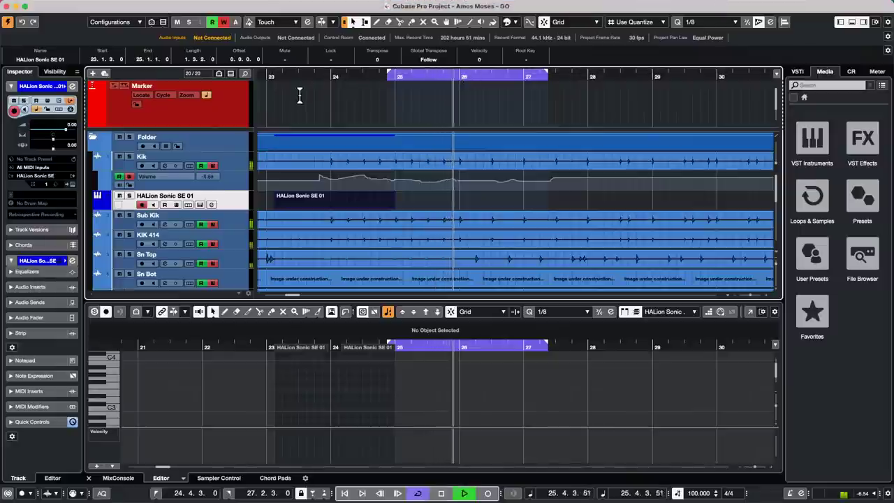
{"action": "key", "text": "space"}
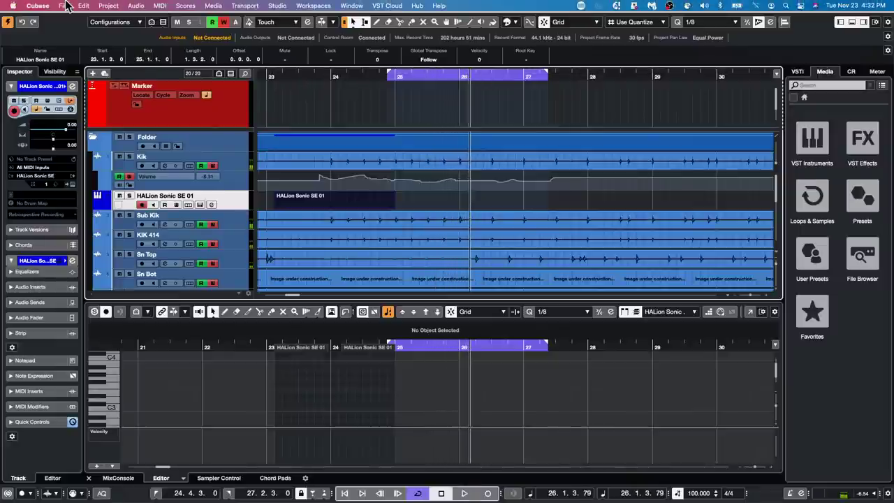
Re-enable the locator-range cycle option in Transport preferences and close Preferences.
{"action": "left_click", "coordinate": [66, 5]}
{"action": "mouse_move", "coordinate": [38, 5]}
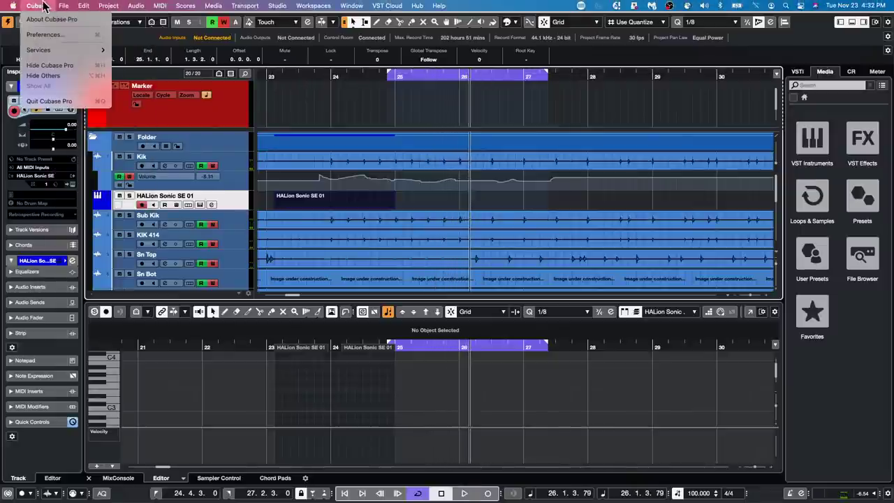
{"action": "left_click", "coordinate": [54, 36]}
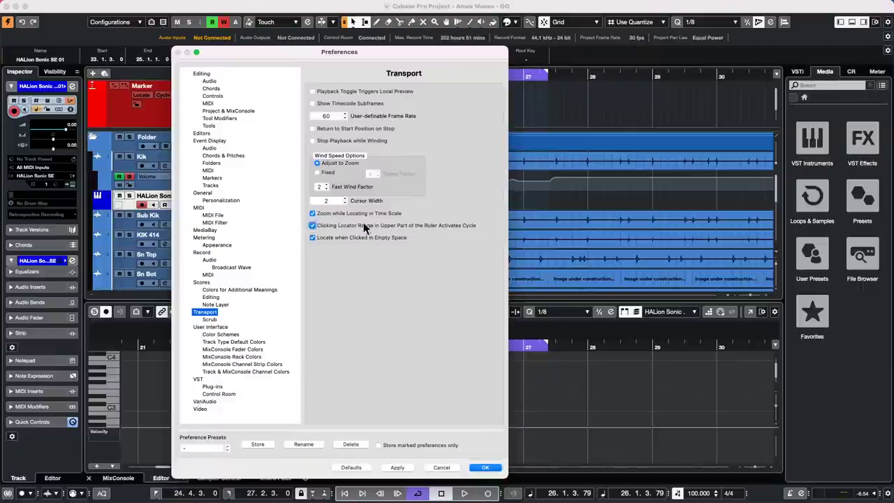
{"action": "left_click", "coordinate": [329, 226]}
{"action": "left_click", "coordinate": [484, 468]}
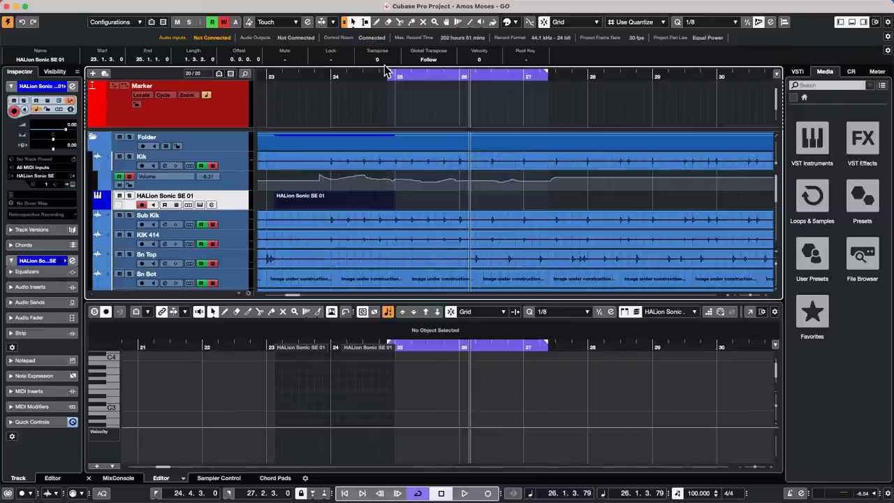
Audition the Sub Kik, Dbs Scr gtr and Scr Gtr tracks with the Play tool.
{"action": "left_click", "coordinate": [482, 22]}
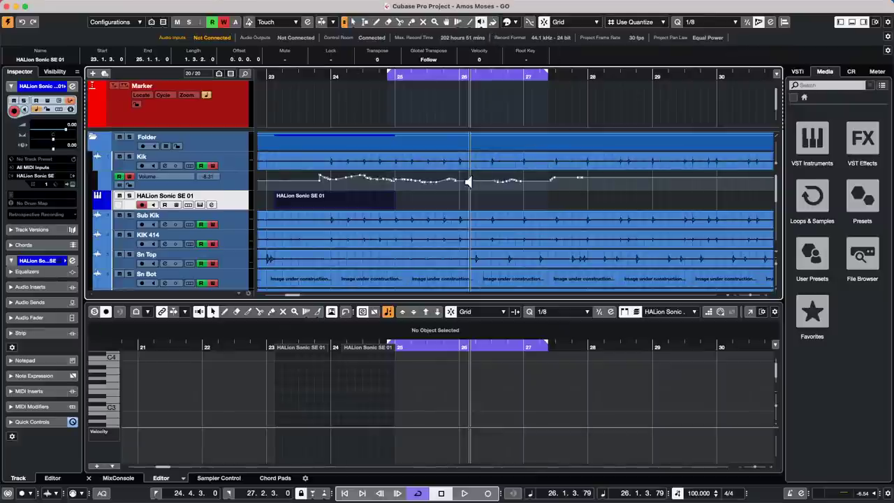
{"action": "left_click_drag", "start_coordinate": [450, 224], "coordinate": [483, 224]}
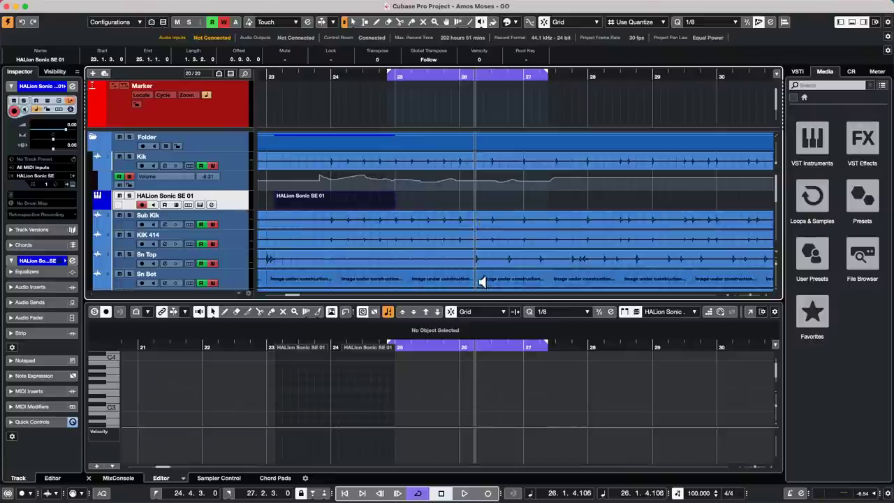
{"action": "scroll", "coordinate": [481, 277], "scroll_direction": "down", "scroll_amount": 5}
{"action": "scroll", "coordinate": [484, 277], "scroll_direction": "down", "scroll_amount": 4}
{"action": "left_click", "coordinate": [458, 235]}
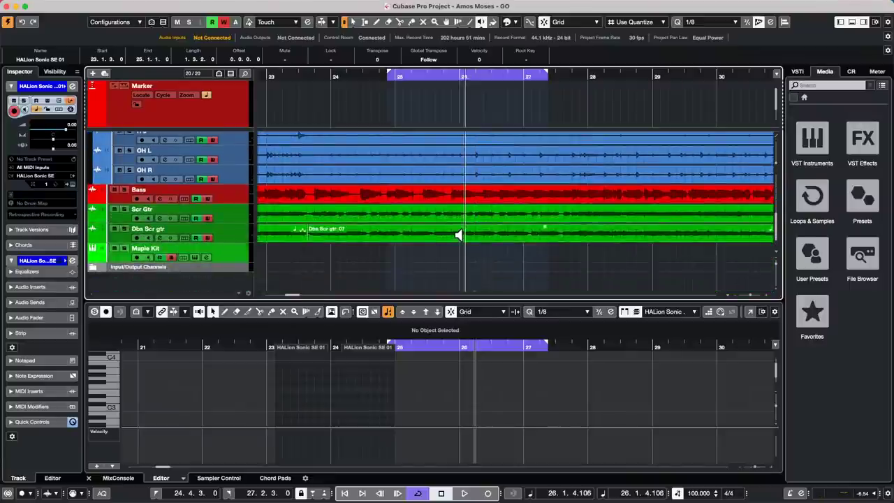
{"action": "left_click", "coordinate": [473, 218]}
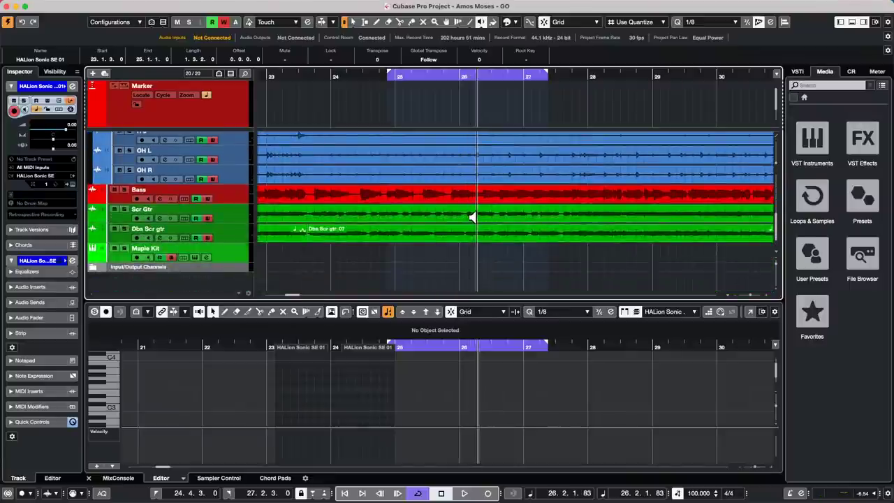
Switch to Scrub mode and scrub through the Bass and Dbs Scr gtr parts.
{"action": "left_click", "coordinate": [481, 23]}
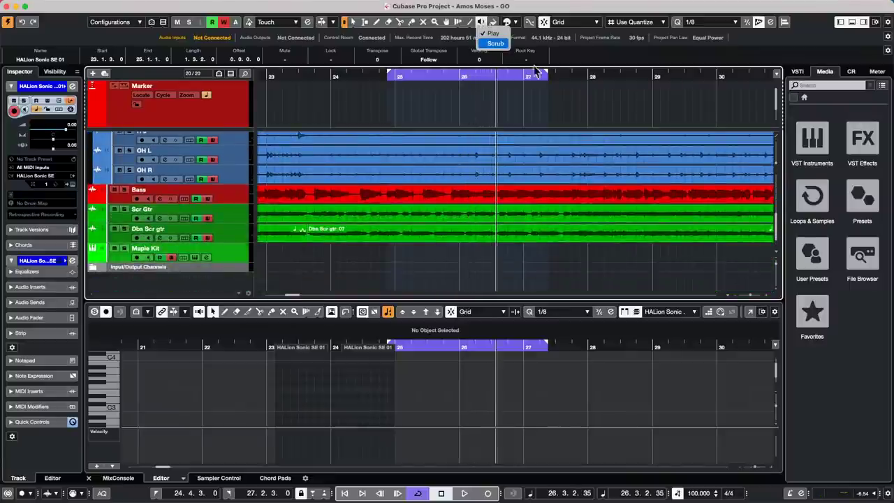
{"action": "left_click", "coordinate": [496, 44]}
{"action": "mouse_move", "coordinate": [468, 188]}
{"action": "left_mouse_down"}
{"action": "mouse_move", "coordinate": [476, 188]}
{"action": "mouse_move", "coordinate": [468, 188]}
{"action": "left_mouse_up"}
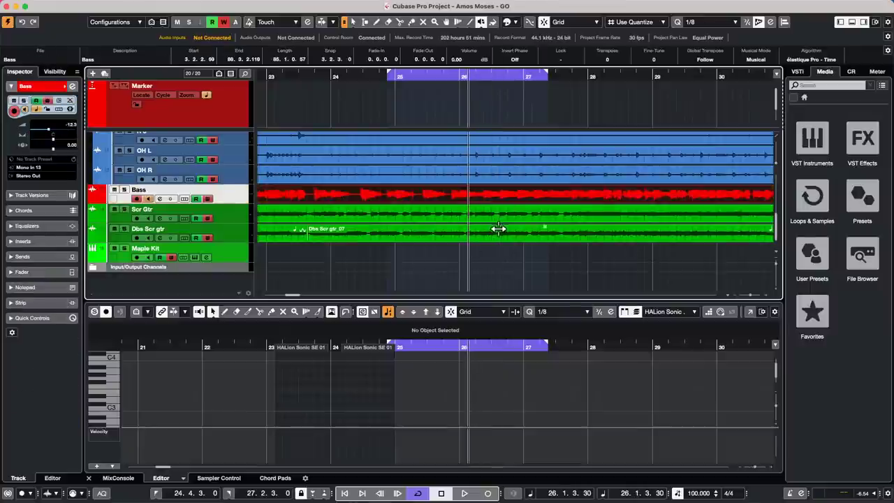
{"action": "mouse_move", "coordinate": [498, 229]}
{"action": "left_mouse_down"}
{"action": "mouse_move", "coordinate": [508, 229]}
{"action": "mouse_move", "coordinate": [442, 229]}
{"action": "mouse_move", "coordinate": [487, 229]}
{"action": "left_mouse_up"}
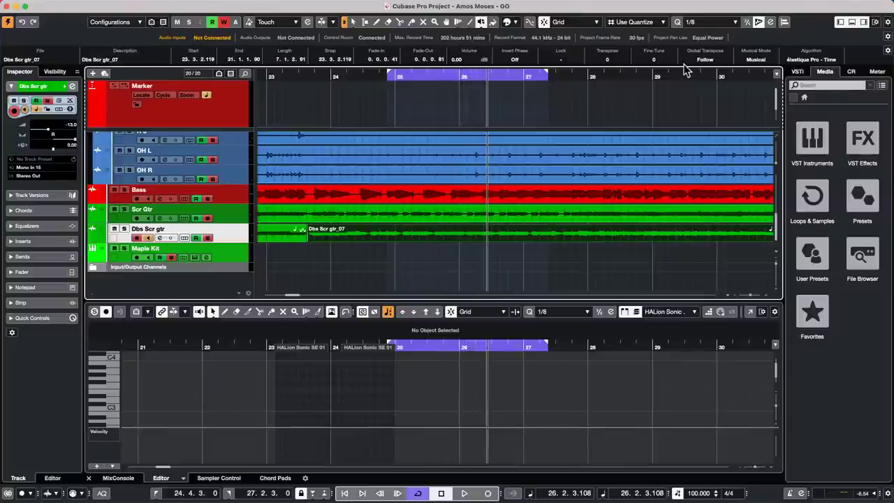
Show the Control Room, select the Bass track and move the playhead near bar 25.
{"action": "left_click", "coordinate": [851, 71]}
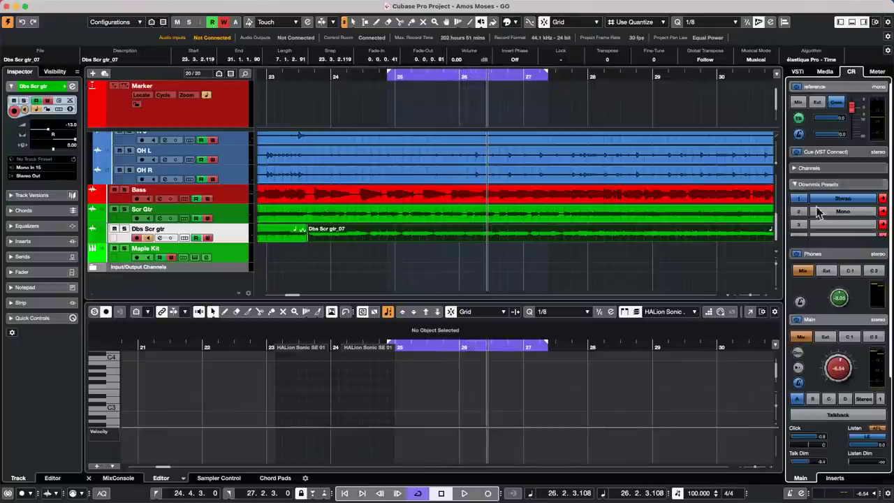
{"action": "left_click", "coordinate": [428, 195]}
{"action": "mouse_move", "coordinate": [431, 195]}
{"action": "left_mouse_down"}
{"action": "mouse_move", "coordinate": [464, 196]}
{"action": "mouse_move", "coordinate": [441, 198]}
{"action": "left_mouse_up"}
{"action": "left_click", "coordinate": [313, 5]}
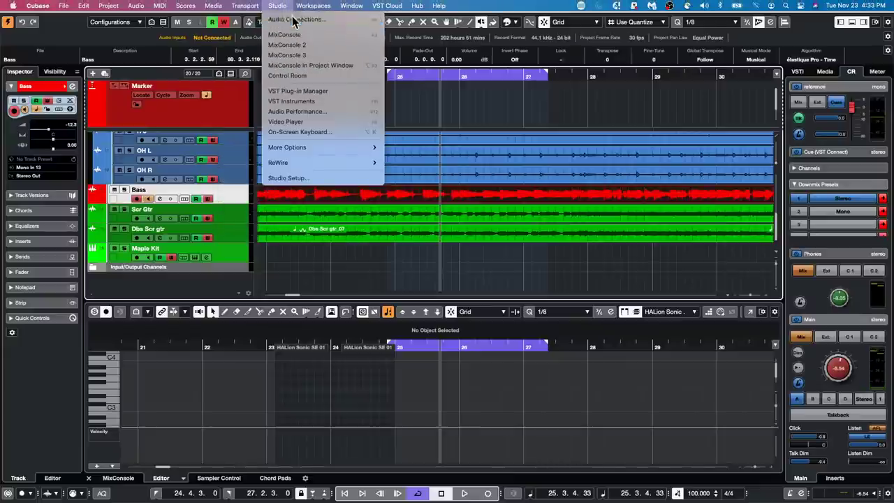
{"action": "left_click", "coordinate": [296, 19]}
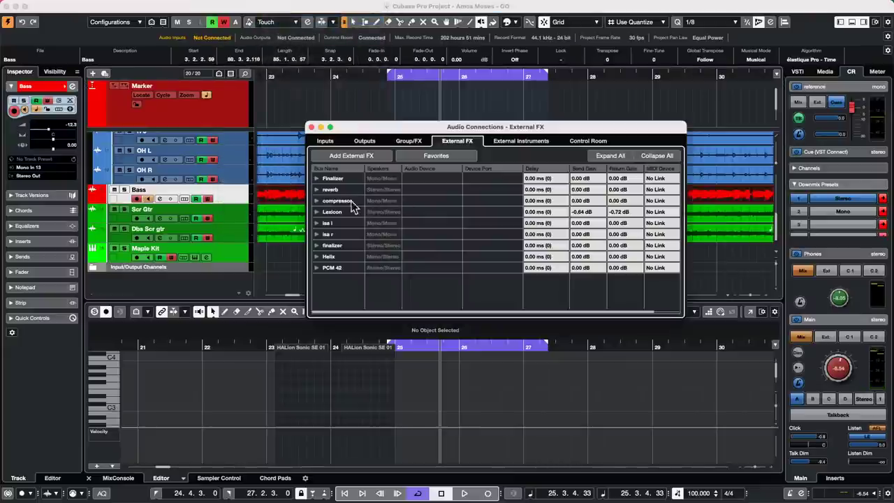
{"action": "left_click", "coordinate": [597, 142]}
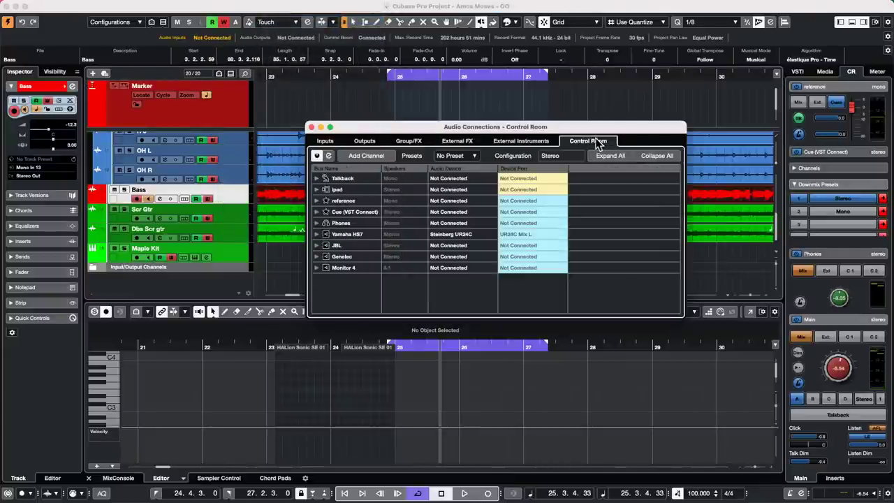
{"action": "left_click", "coordinate": [317, 234]}
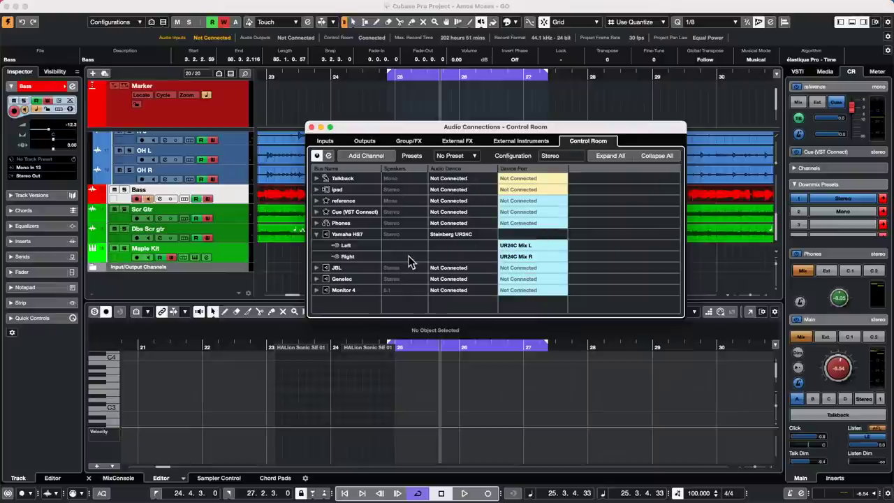
{"action": "mouse_move", "coordinate": [595, 4]}
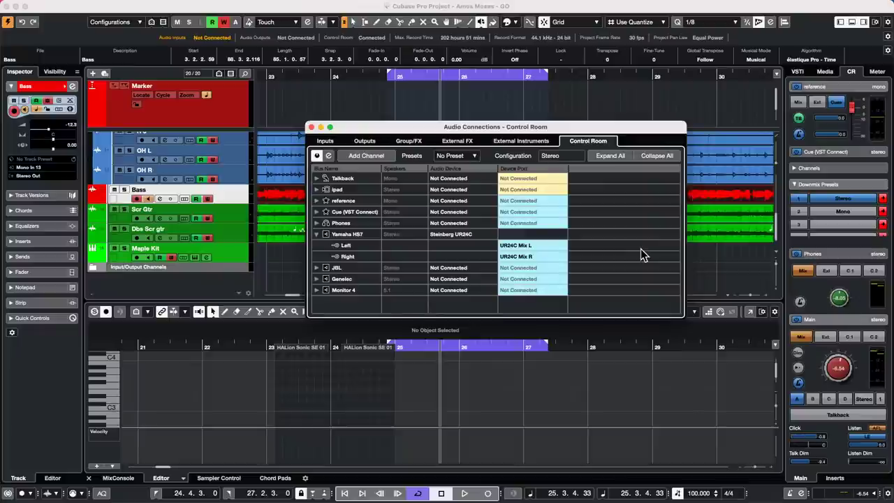
Close Audio Connections, show the Control Room inserts and check the SuperVision meter twice.
{"action": "left_click", "coordinate": [835, 478]}
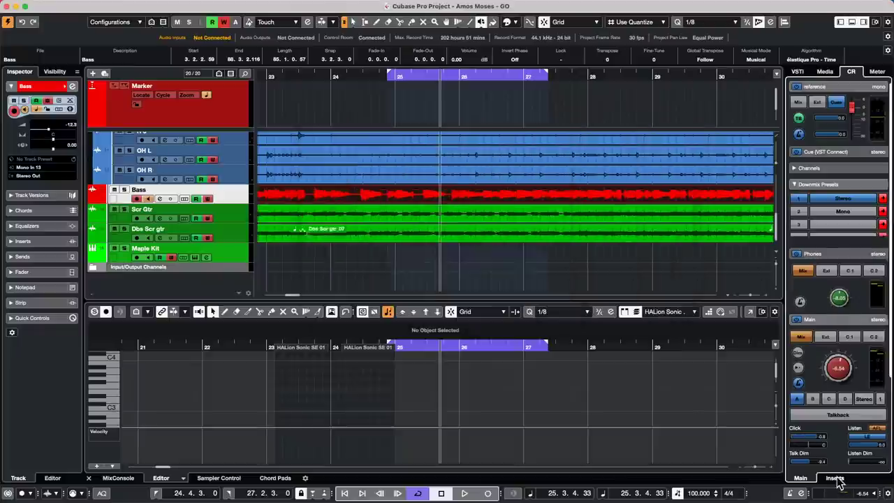
{"action": "left_click", "coordinate": [836, 479]}
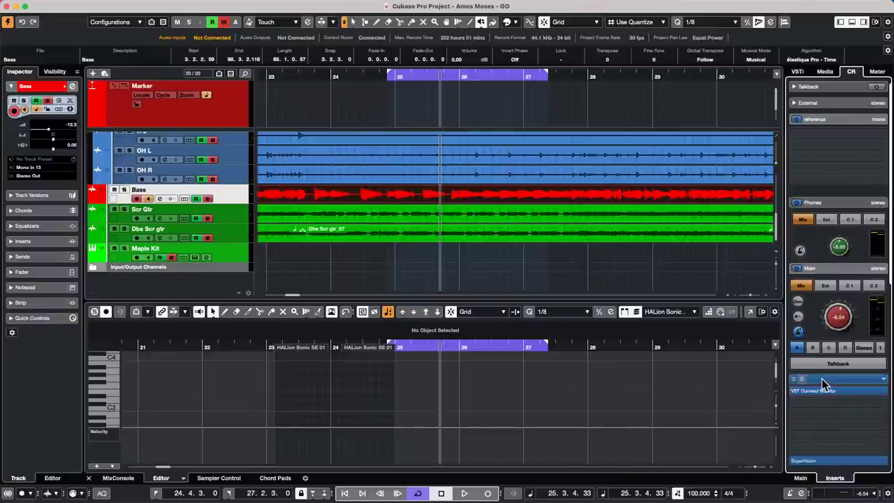
{"action": "left_click", "coordinate": [824, 381]}
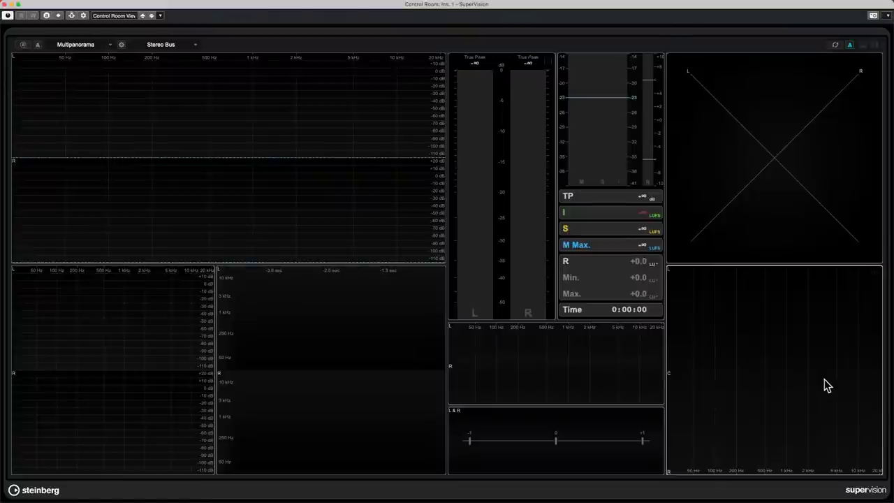
{"action": "left_click", "coordinate": [4, 4]}
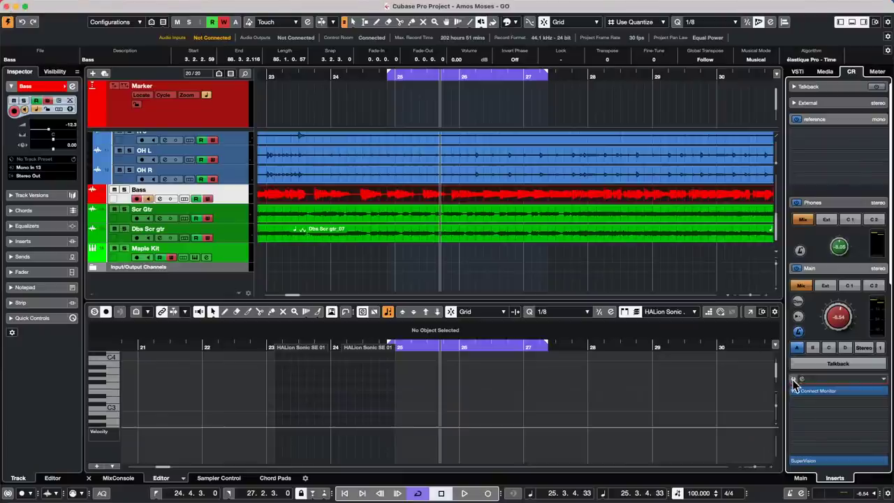
{"action": "left_click", "coordinate": [801, 379]}
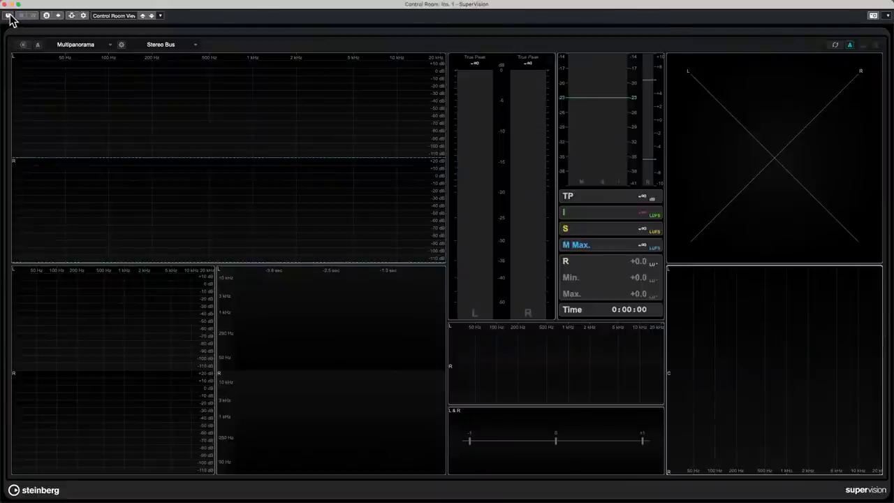
{"action": "left_click", "coordinate": [5, 4]}
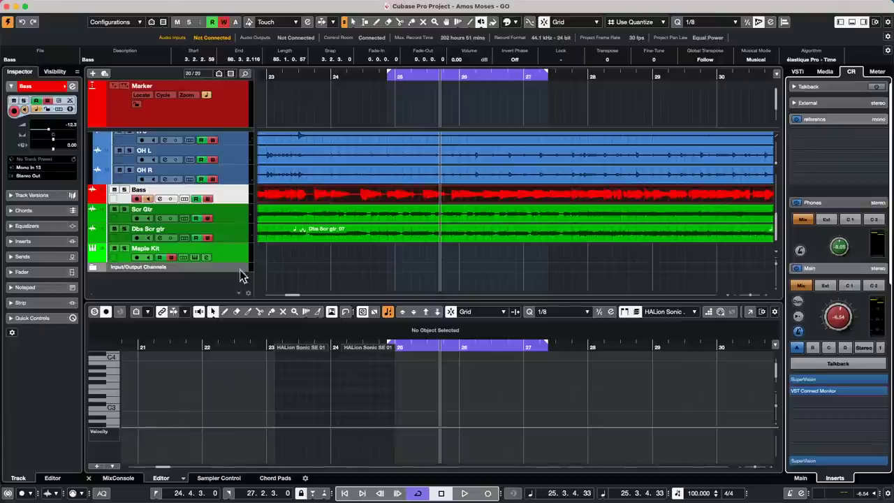
Open the MixConsole in its own window, expand Inserts and load MultibandCompressor on Sub Kik insert 1.
{"action": "left_click", "coordinate": [118, 479]}
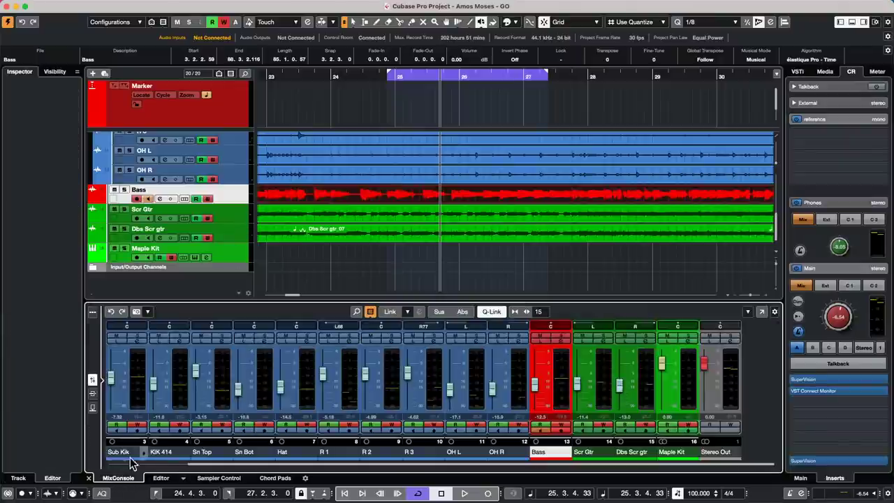
{"action": "left_click", "coordinate": [762, 312]}
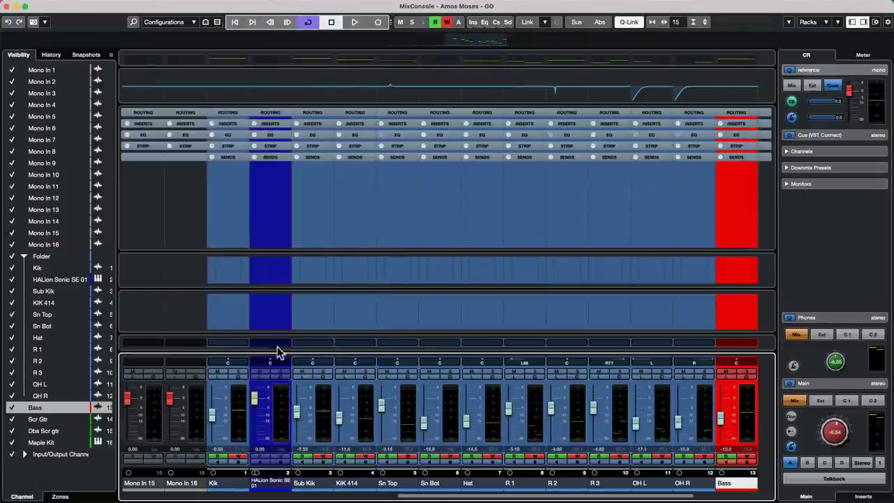
{"action": "left_click", "coordinate": [322, 123]}
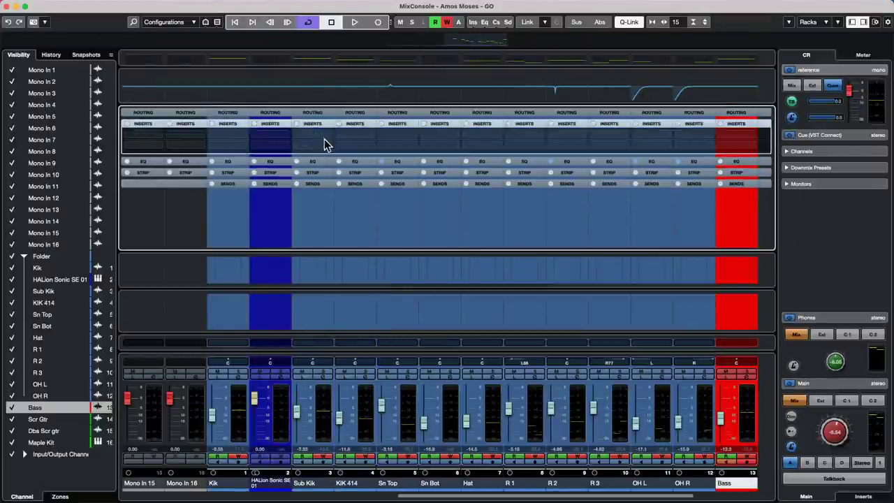
{"action": "left_click", "coordinate": [329, 138]}
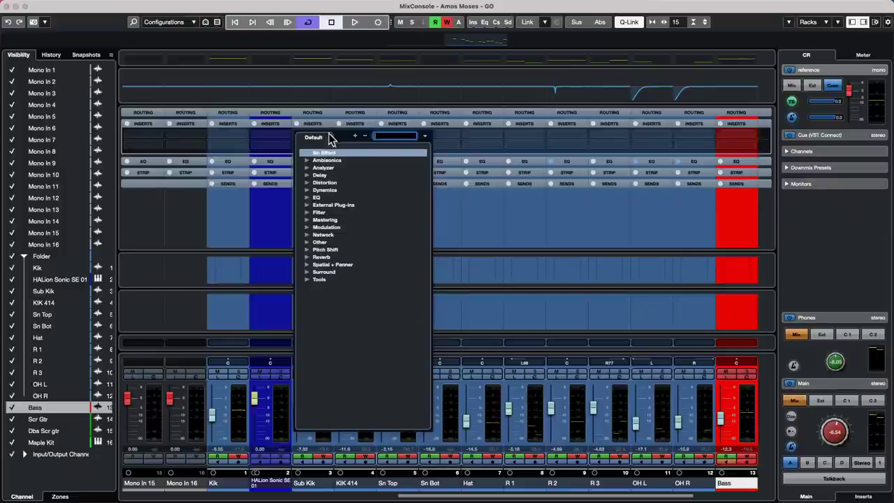
{"action": "left_click", "coordinate": [308, 190]}
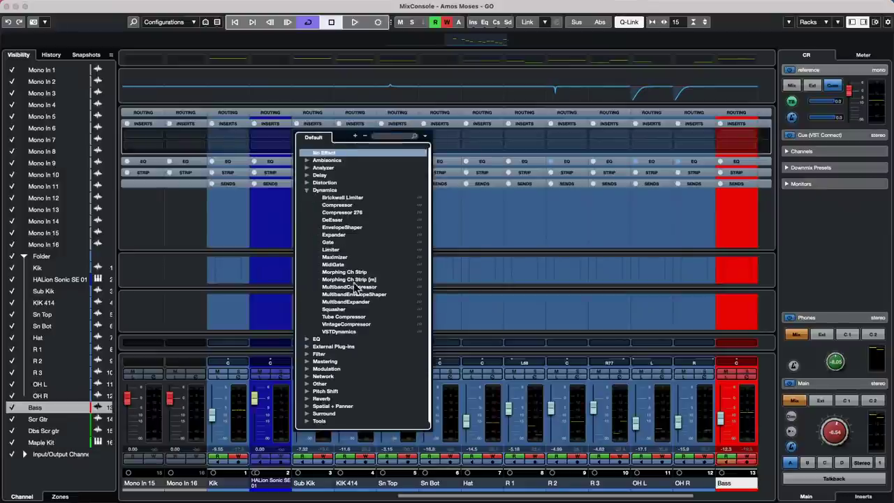
{"action": "left_click", "coordinate": [365, 288]}
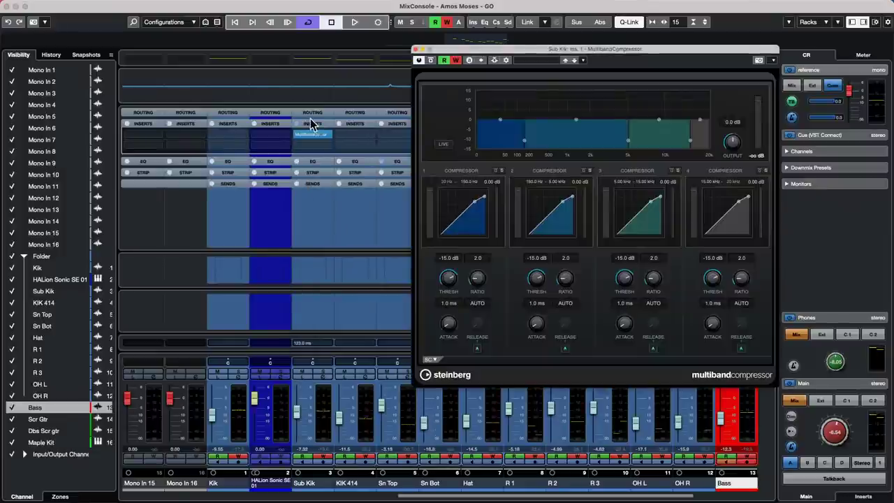
Load a second MultibandCompressor on Sub Kik's insert 2 and move its window aside.
{"action": "left_click", "coordinate": [324, 146]}
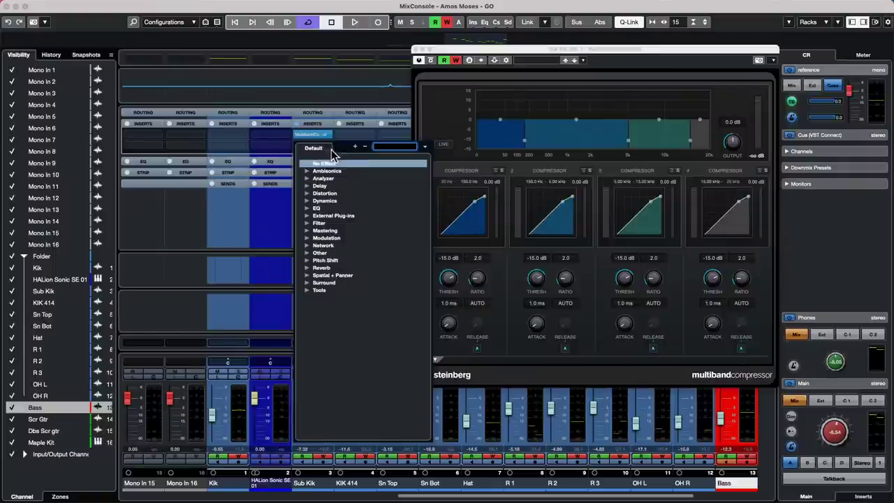
{"action": "left_click", "coordinate": [309, 201]}
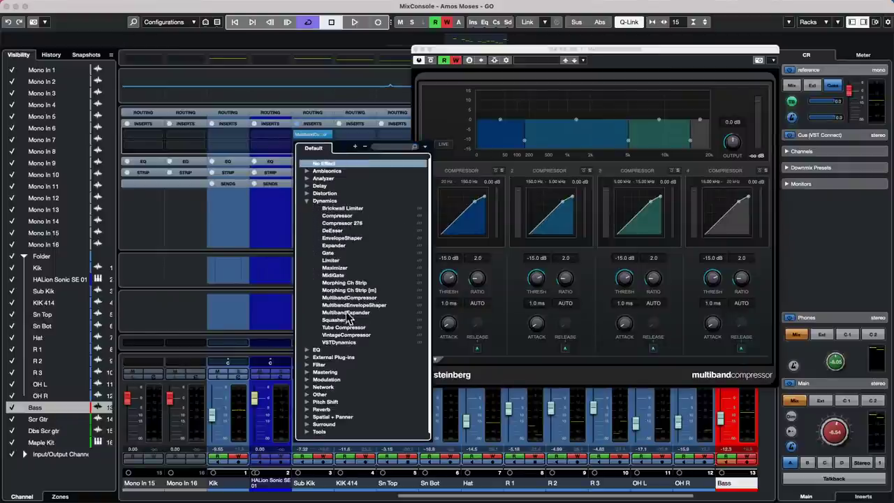
{"action": "left_click", "coordinate": [370, 299]}
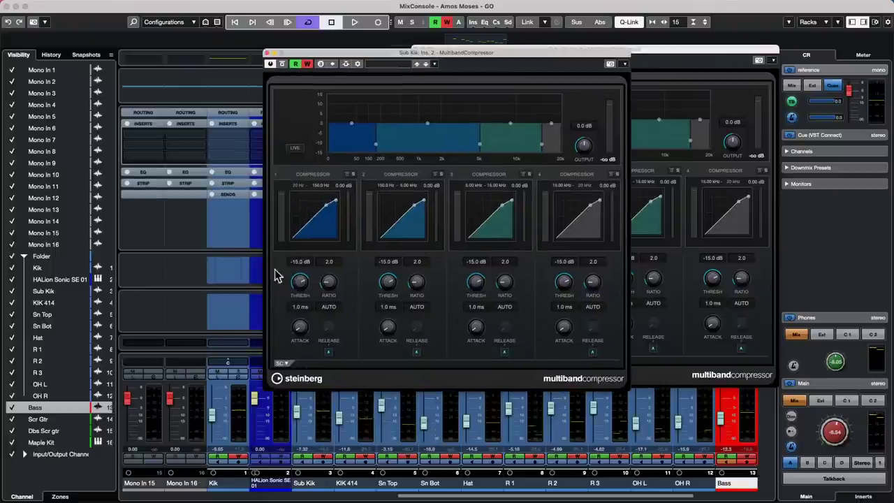
{"action": "left_click_drag", "start_coordinate": [276, 56], "coordinate": [417, 53]}
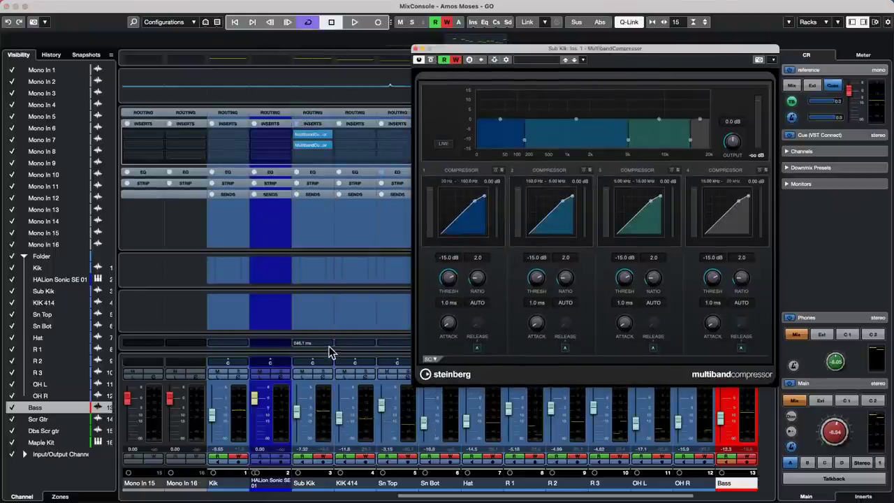
{"action": "mouse_move", "coordinate": [332, 347]}
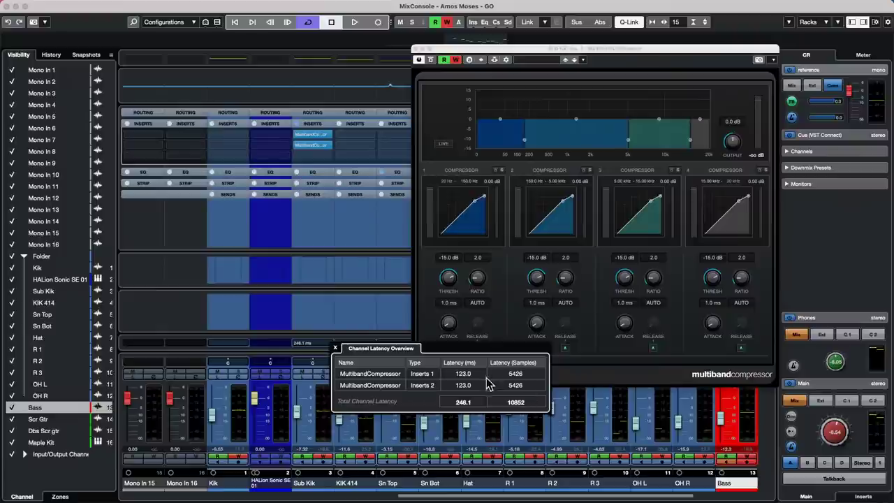
Close the compressor window, bypass Sub Kik's inserts and toggle the bypass repeatedly to compare.
{"action": "left_click", "coordinate": [417, 48]}
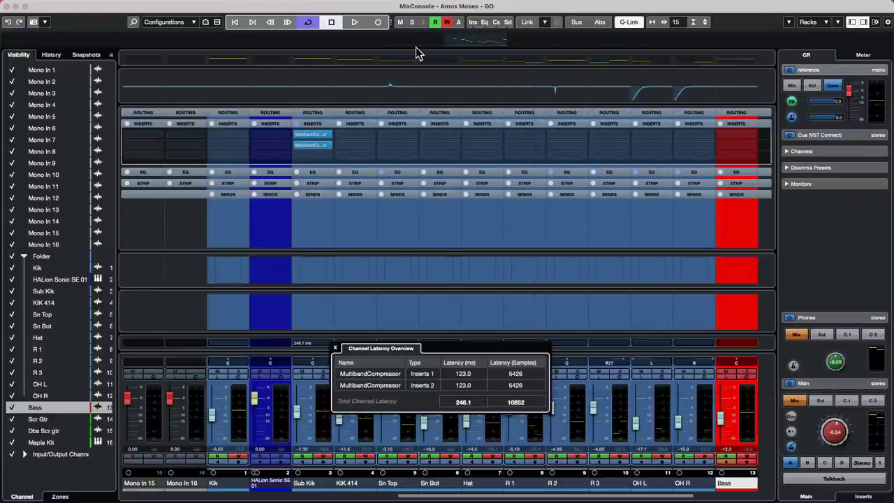
{"action": "left_click", "coordinate": [297, 124]}
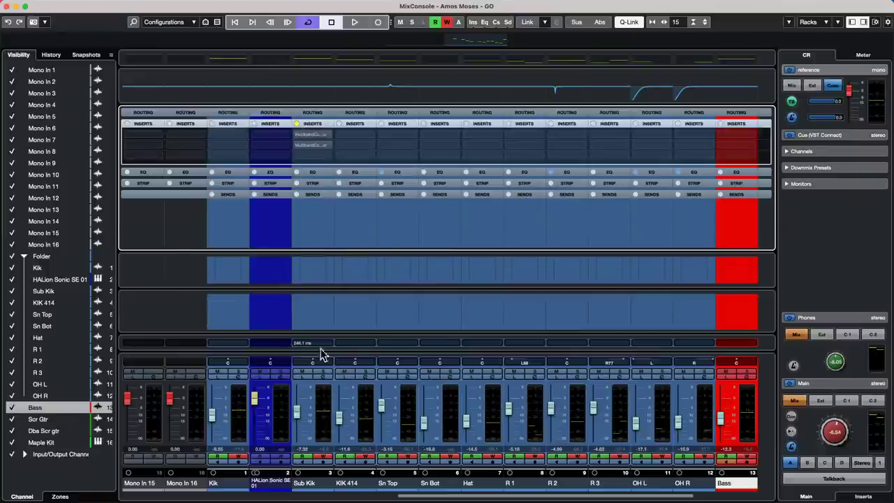
{"action": "left_click", "coordinate": [297, 123]}
{"action": "left_click", "coordinate": [297, 124]}
{"action": "left_click", "coordinate": [297, 124]}
{"action": "left_click", "coordinate": [297, 123]}
{"action": "left_click", "coordinate": [297, 124]}
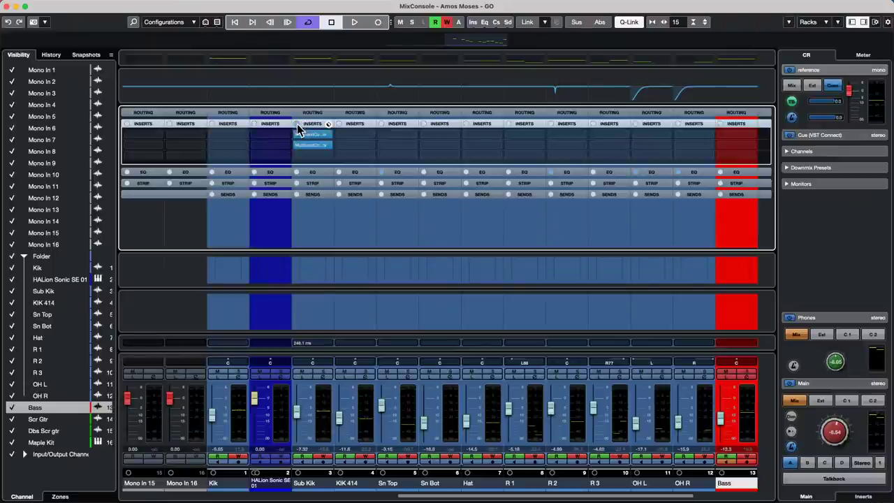
{"action": "left_click", "coordinate": [297, 124]}
{"action": "left_click", "coordinate": [296, 124]}
{"action": "left_click", "coordinate": [297, 123]}
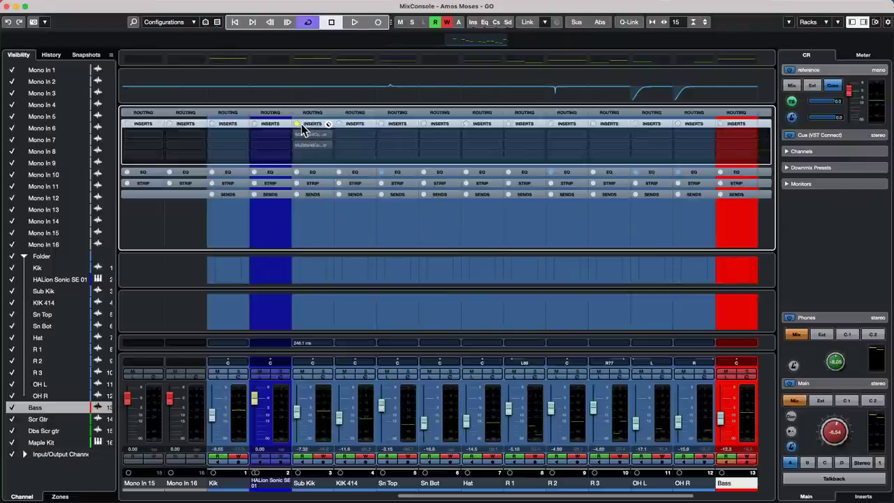
Bypass Sub Kik's insert effects through the Inserts header's right-click Bypass option.
{"action": "key", "text": "alt+shift"}
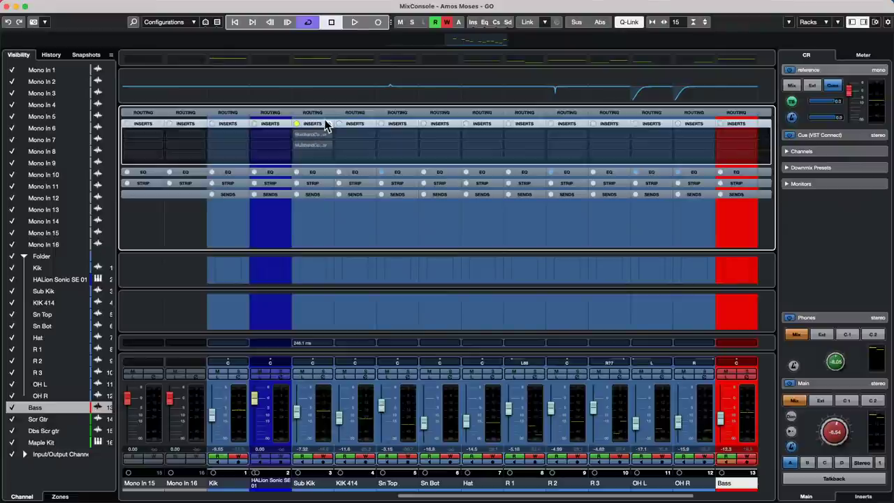
{"action": "left_click", "coordinate": [326, 125]}
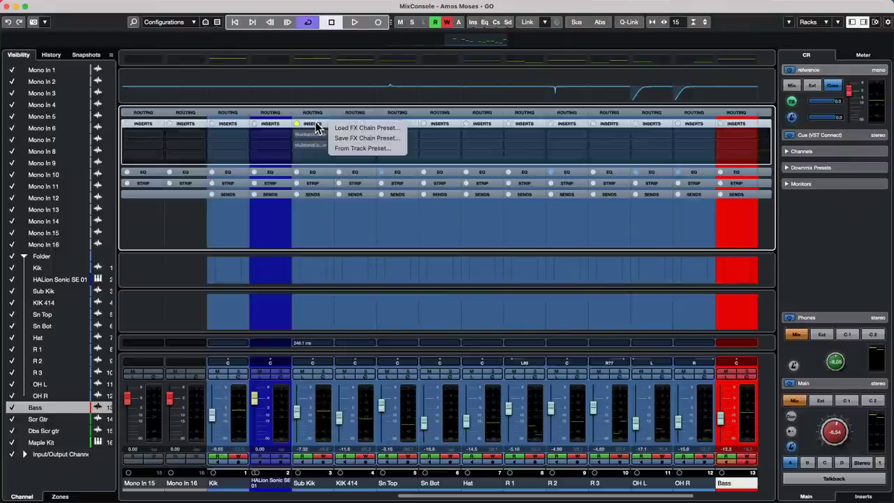
{"action": "left_click", "coordinate": [316, 126]}
{"action": "key", "text": "alt+shift"}
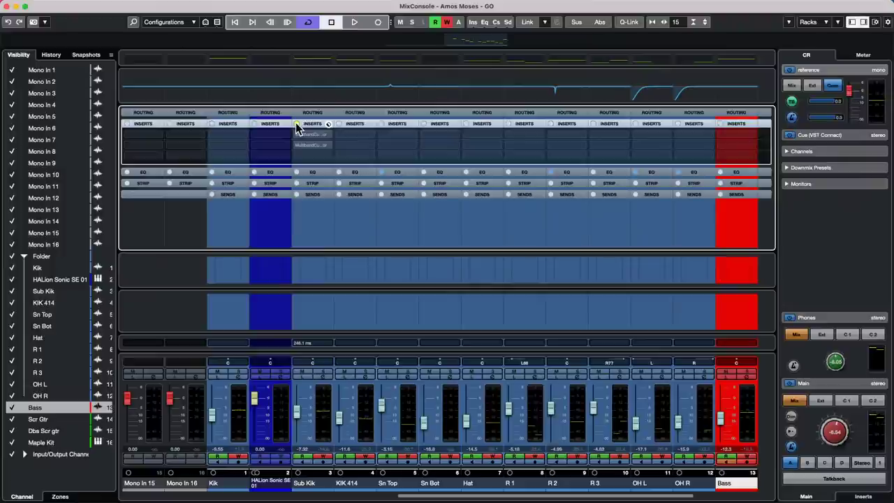
{"action": "right_click", "coordinate": [296, 128]}
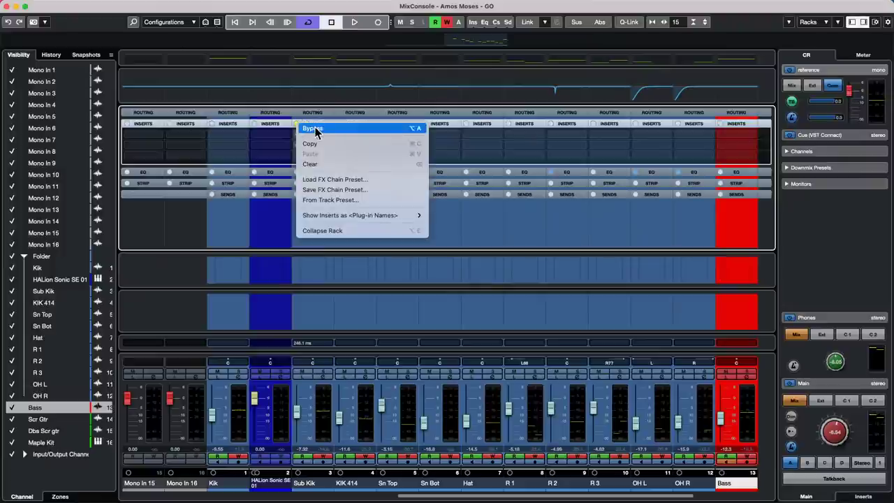
{"action": "left_click", "coordinate": [314, 129]}
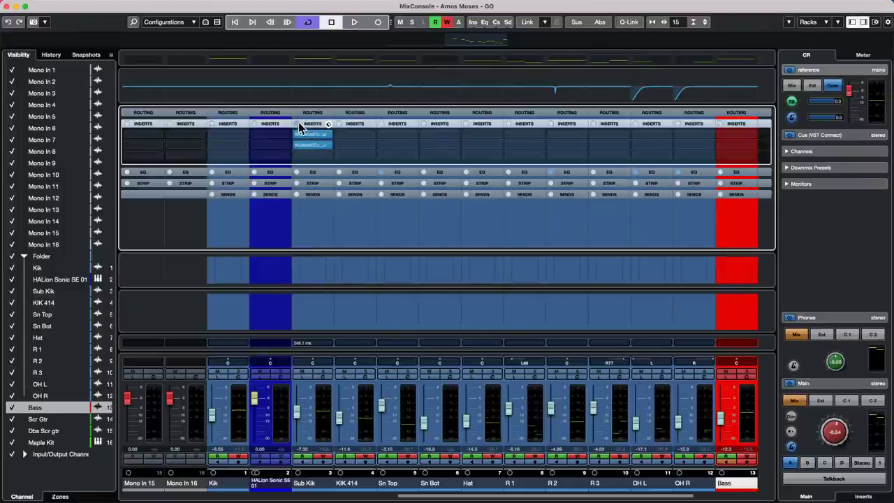
{"action": "right_click", "coordinate": [308, 125]}
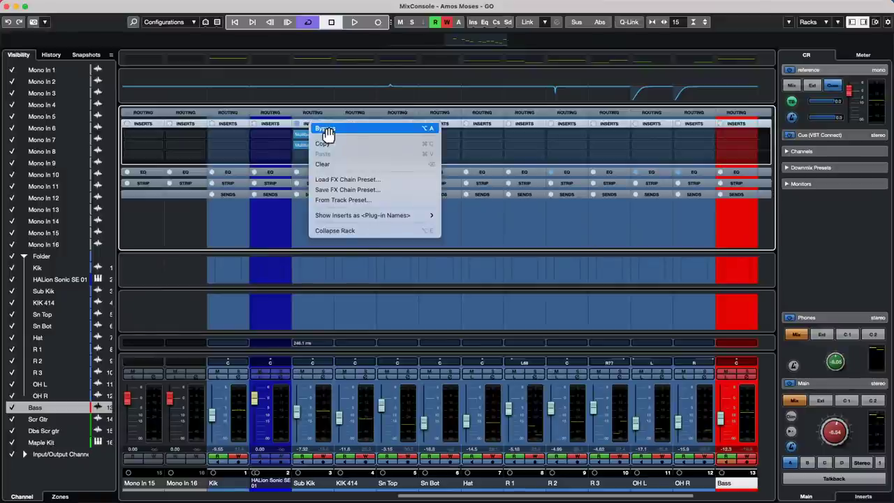
{"action": "left_click", "coordinate": [327, 130]}
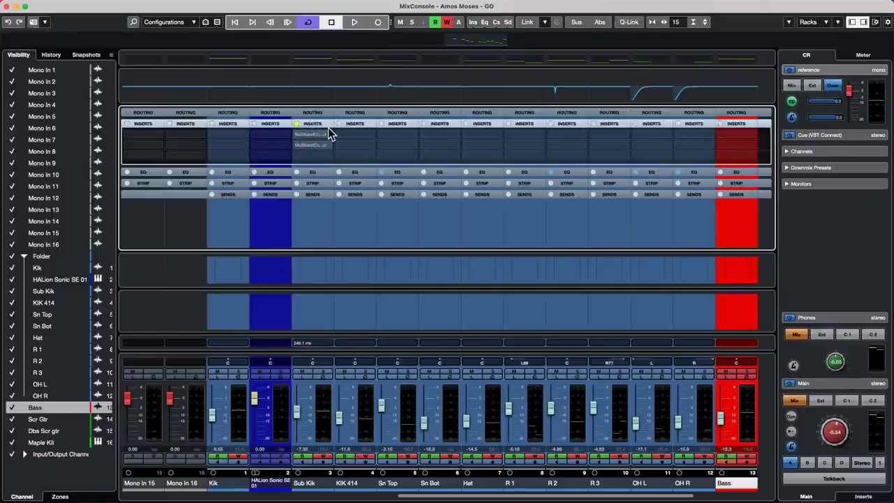
Re-enable Sub Kik's inserts, then bypass them again.
{"action": "key", "text": "alt+shift"}
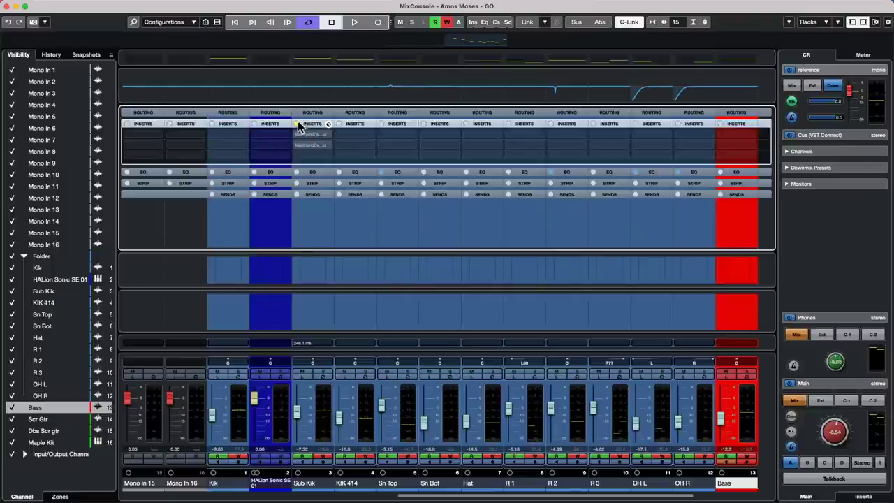
{"action": "left_click", "coordinate": [297, 124]}
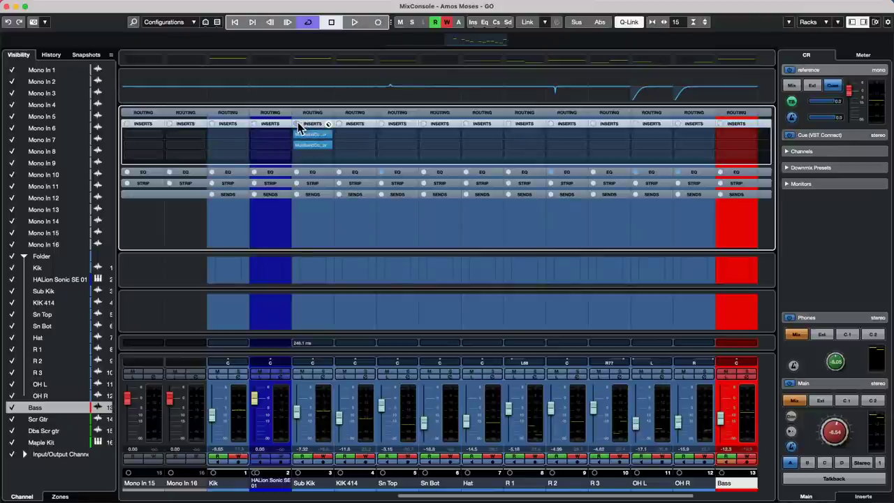
{"action": "left_click", "coordinate": [298, 124]}
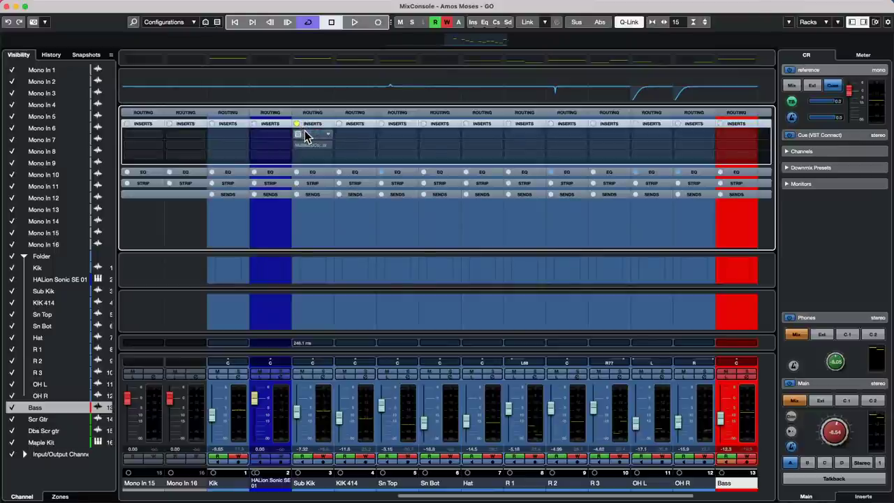
Check the MultibandCompressor slot options, then toggle every channel's inserts bypassed, active and bypassed.
{"action": "right_click", "coordinate": [305, 135]}
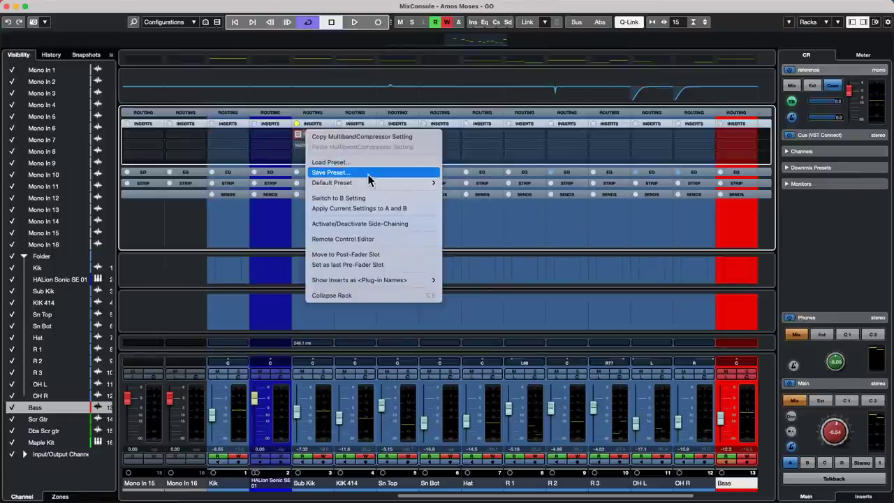
{"action": "left_click", "coordinate": [292, 163]}
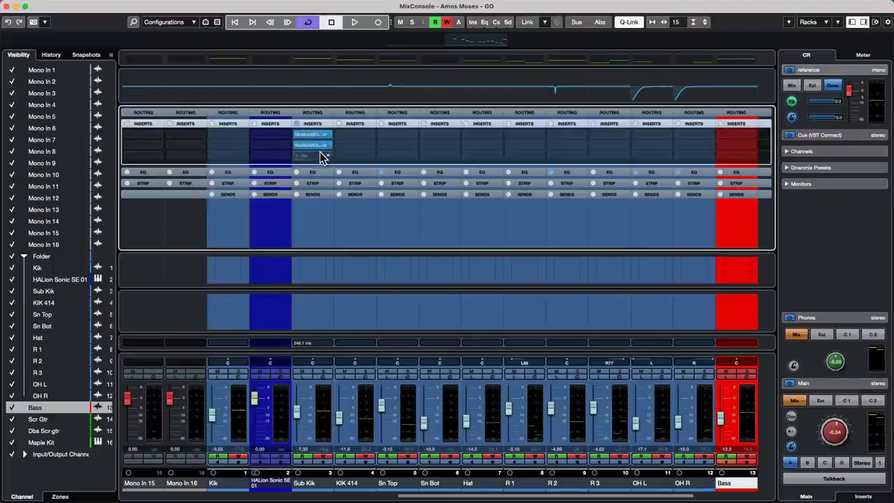
{"action": "left_click", "coordinate": [473, 23], "text": "alt"}
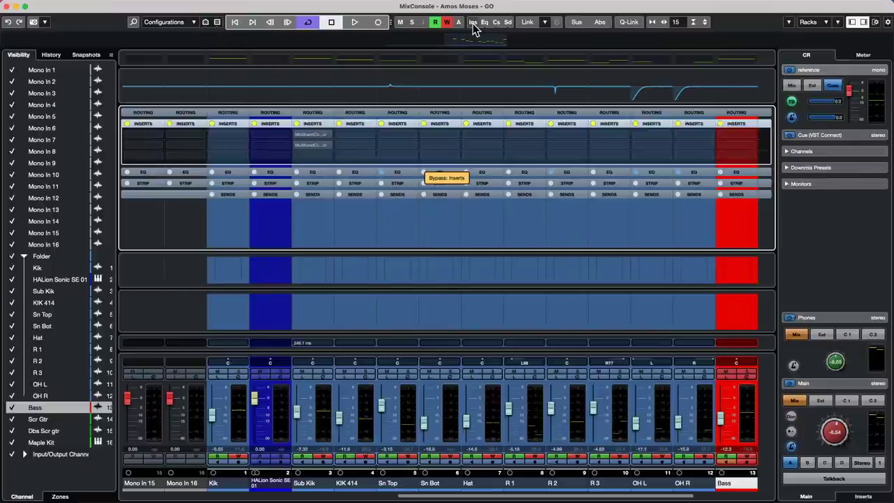
{"action": "left_click", "coordinate": [473, 23], "text": "alt"}
{"action": "left_click", "coordinate": [473, 23], "text": "alt"}
Re-enable every channel's inserts and close the separate MixConsole window.
{"action": "left_click", "coordinate": [473, 23], "text": "alt"}
{"action": "key", "text": "alt+shift"}
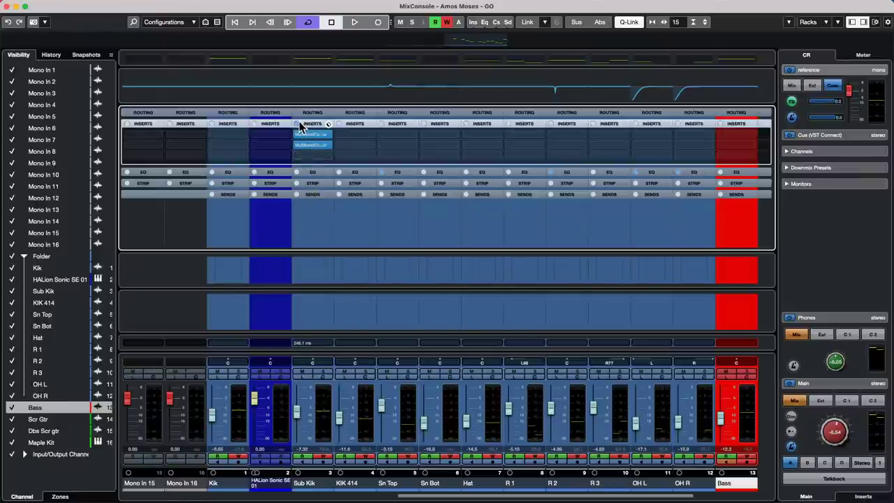
{"action": "left_click", "coordinate": [7, 7]}
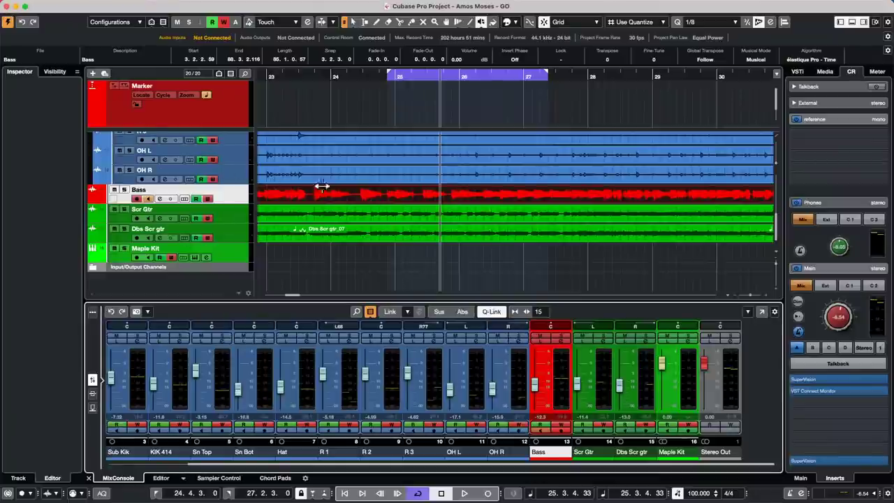
Show Sub Kik in the Inspector with its Inserts section listing both MultibandCompressors.
{"action": "left_click", "coordinate": [50, 71]}
{"action": "left_click", "coordinate": [19, 73]}
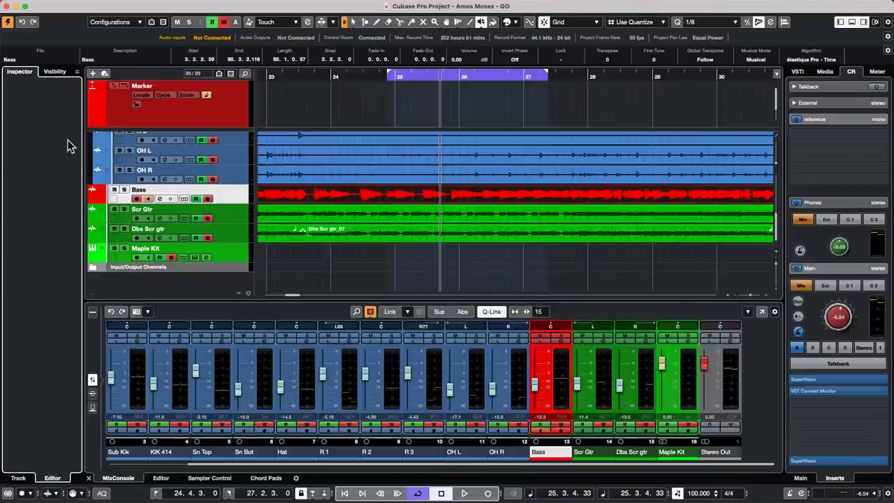
{"action": "left_click", "coordinate": [240, 200]}
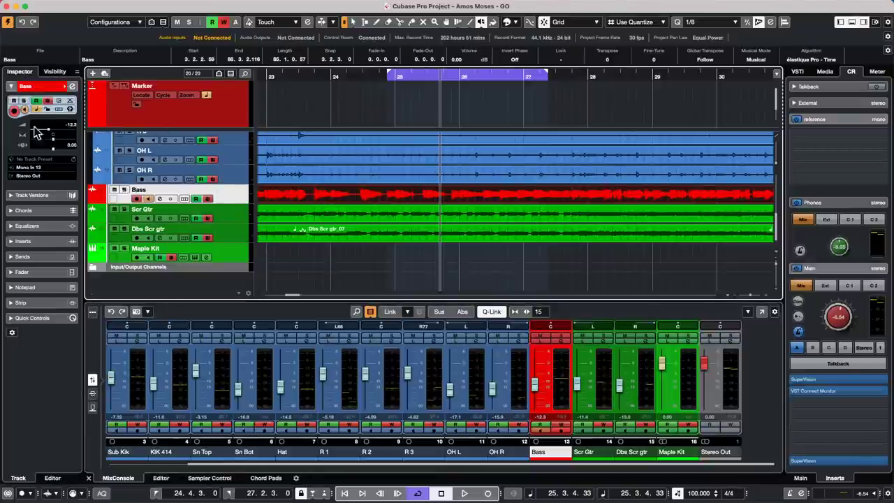
{"action": "left_click", "coordinate": [46, 241]}
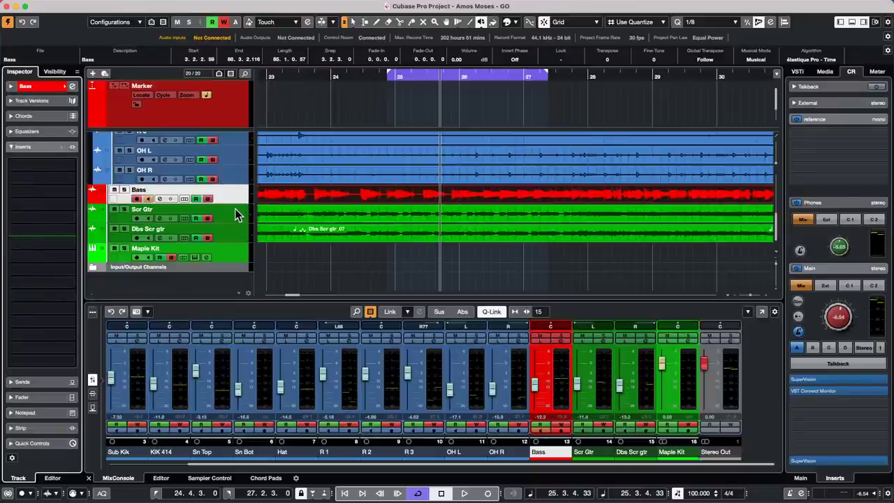
{"action": "key", "text": "Up"}
{"action": "key", "text": "Up"}
{"action": "key", "text": "Up"}
{"action": "key", "text": "Up"}
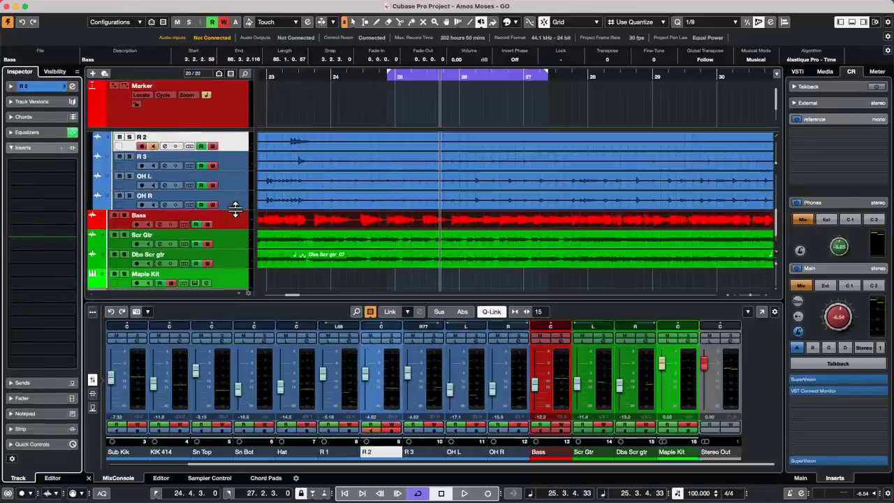
{"action": "key", "text": "Up"}
{"action": "key", "text": "Up"}
{"action": "key", "text": "Up"}
{"action": "key", "text": "Up"}
{"action": "key", "text": "Up"}
{"action": "key", "text": "Up"}
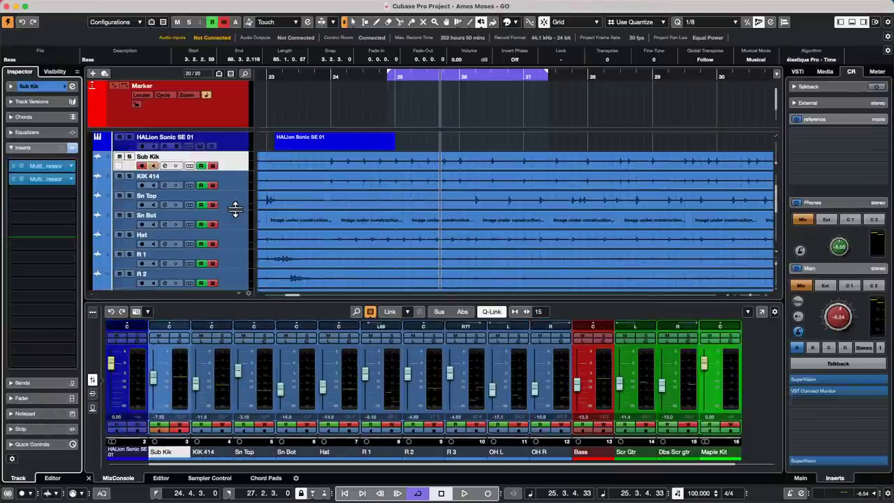
Reset Sub Kik's insert rack, then undo to restore both MultibandCompressors.
{"action": "left_click", "coordinate": [73, 149], "text": "alt"}
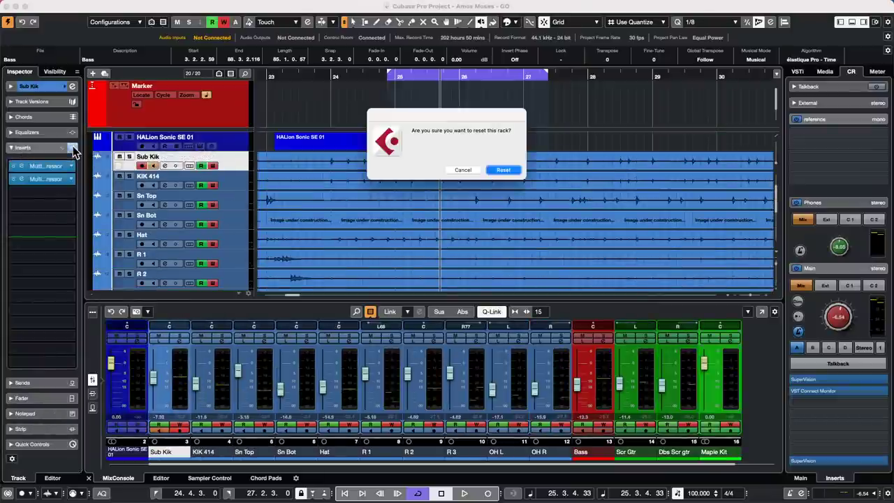
{"action": "left_click", "coordinate": [463, 170]}
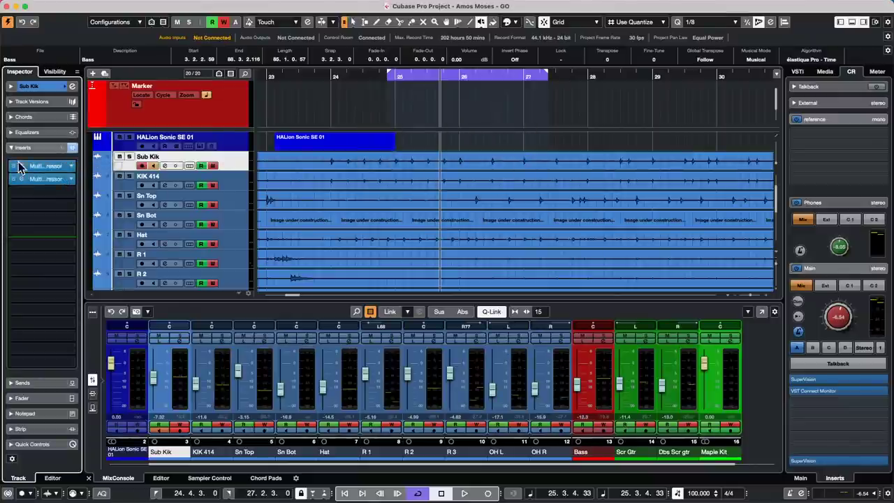
{"action": "left_click", "coordinate": [74, 148], "text": "alt"}
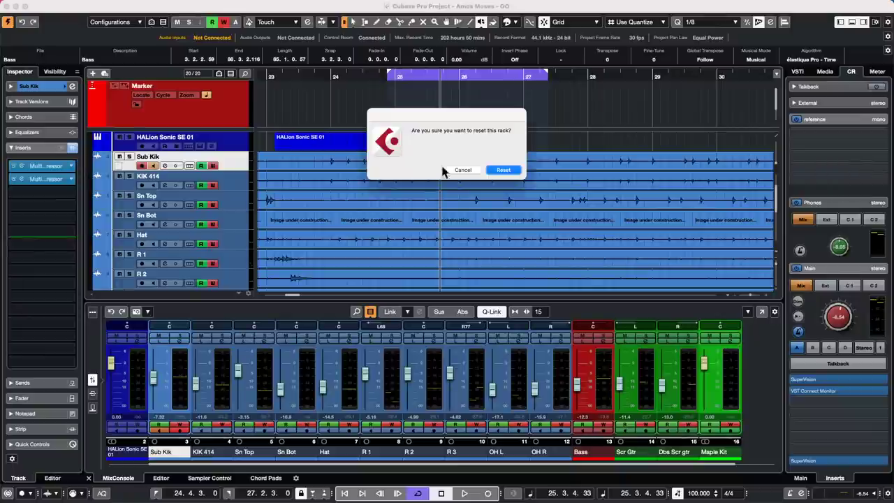
{"action": "left_click", "coordinate": [461, 170]}
{"action": "left_click", "coordinate": [71, 150], "text": "alt"}
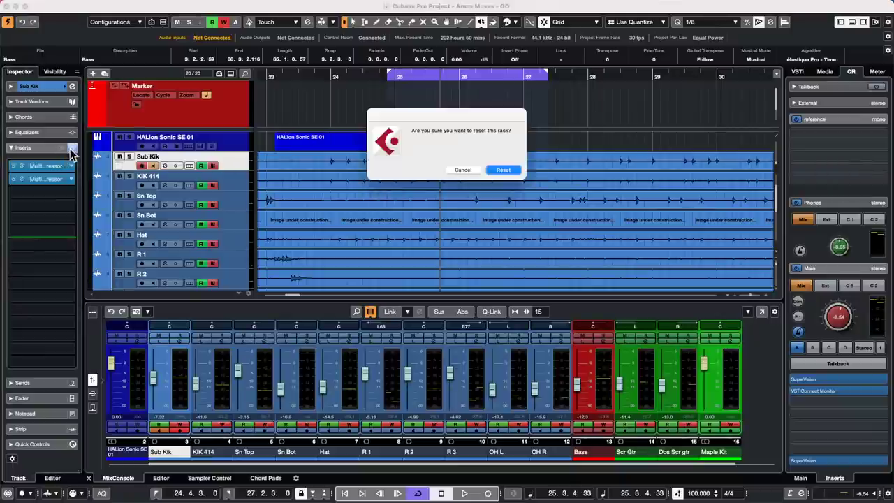
{"action": "left_click", "coordinate": [503, 170]}
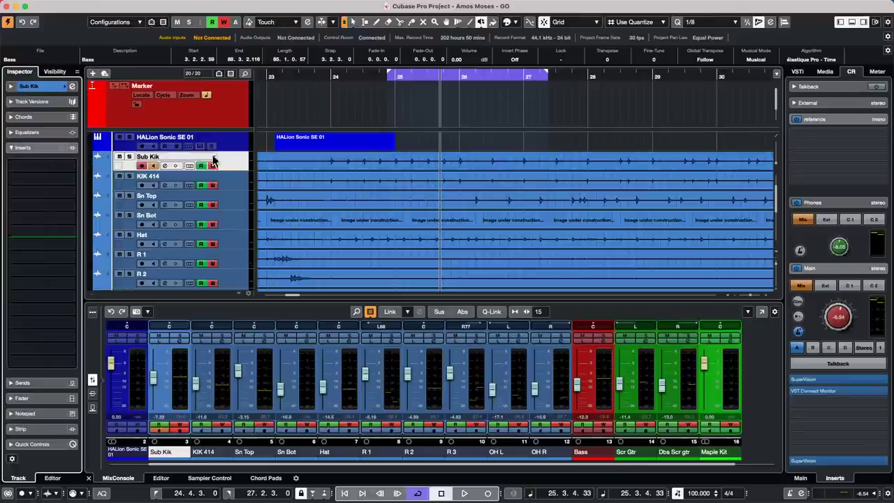
{"action": "key", "text": "alt+shift"}
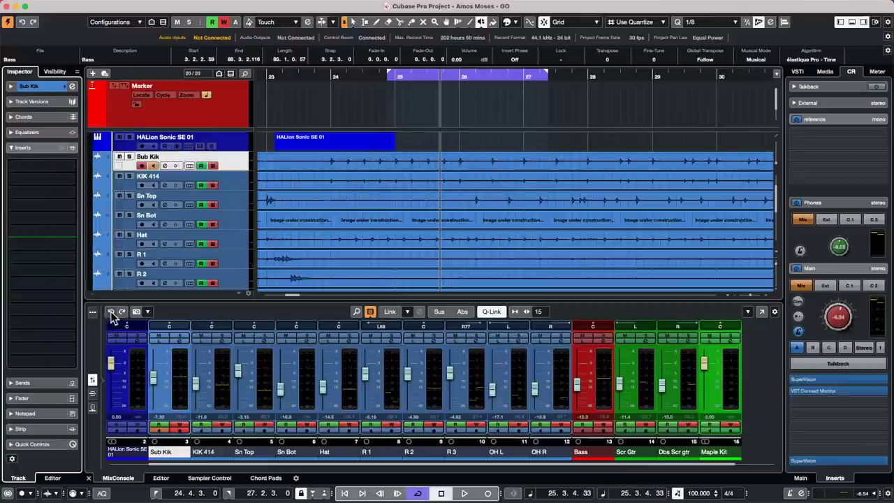
{"action": "left_click", "coordinate": [111, 312]}
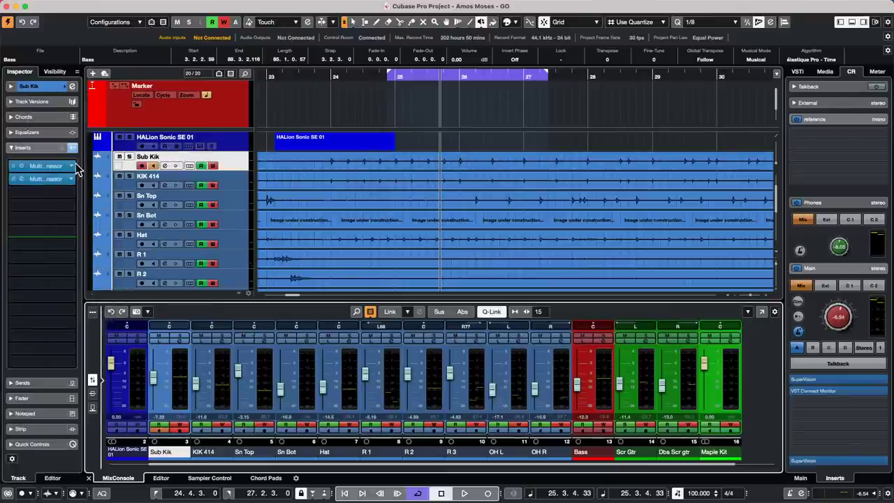
Collapse and re-expand the Inspector's Inserts section twice.
{"action": "left_click", "coordinate": [11, 148]}
{"action": "left_click", "coordinate": [11, 148]}
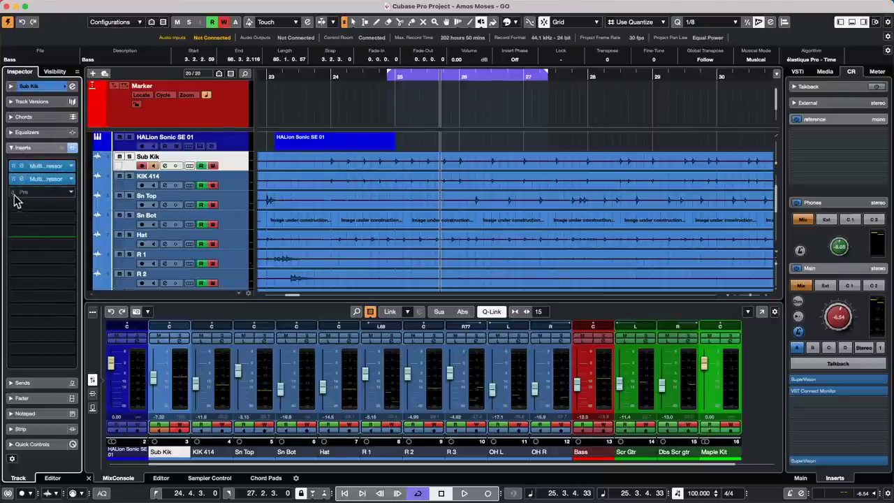
{"action": "left_click", "coordinate": [10, 149]}
{"action": "left_click", "coordinate": [11, 149]}
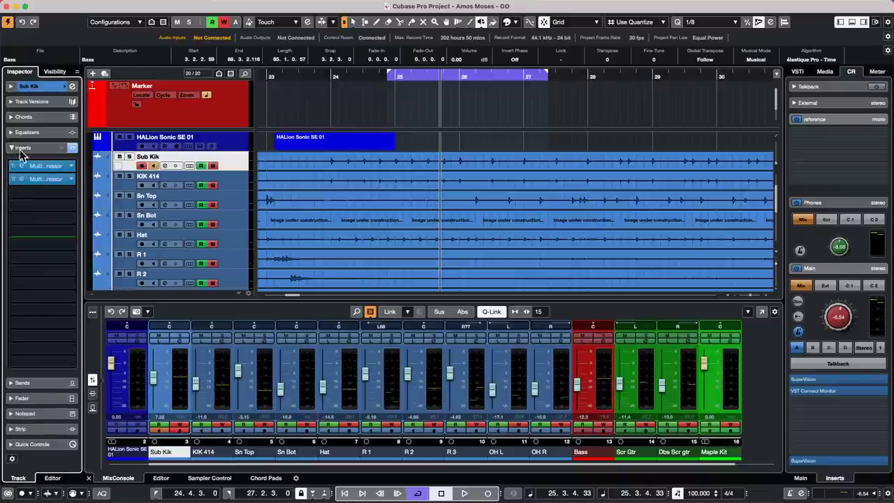
{"action": "left_click", "coordinate": [72, 149]}
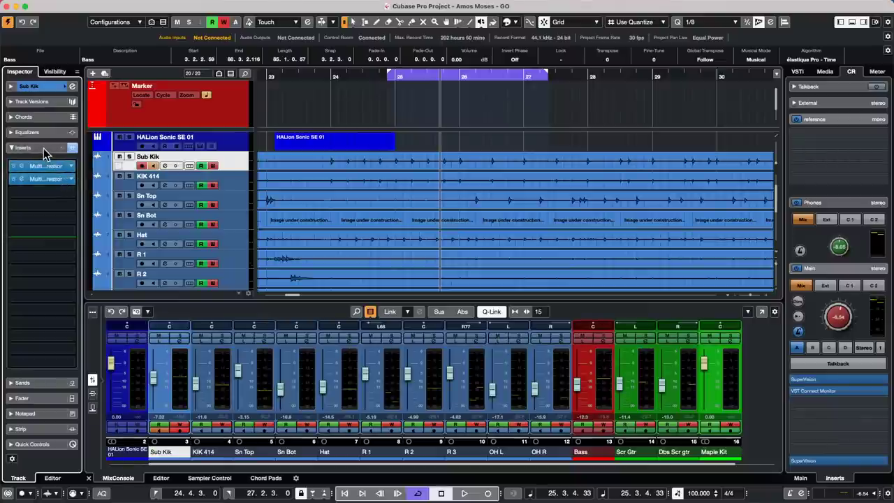
Turn on Constrain Delay Compensation so Sub Kik's compressors go inactive.
{"action": "left_click", "coordinate": [9, 495]}
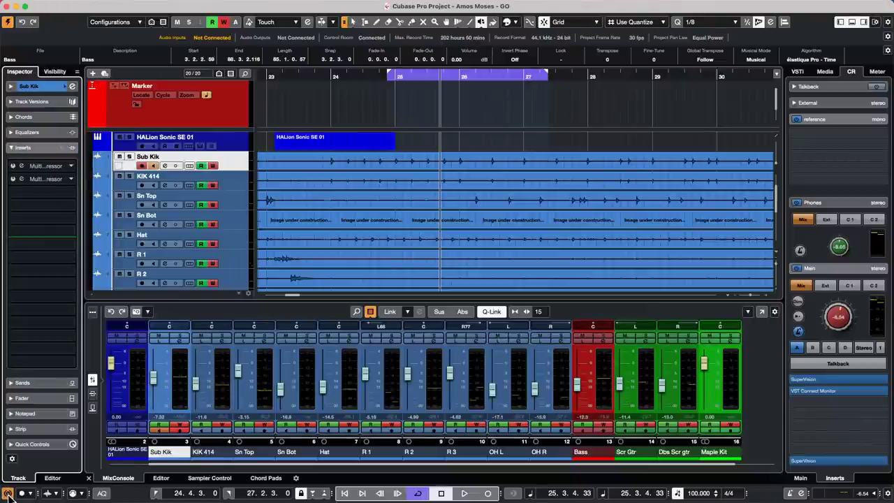
{"action": "left_click", "coordinate": [8, 495]}
{"action": "left_click", "coordinate": [9, 495]}
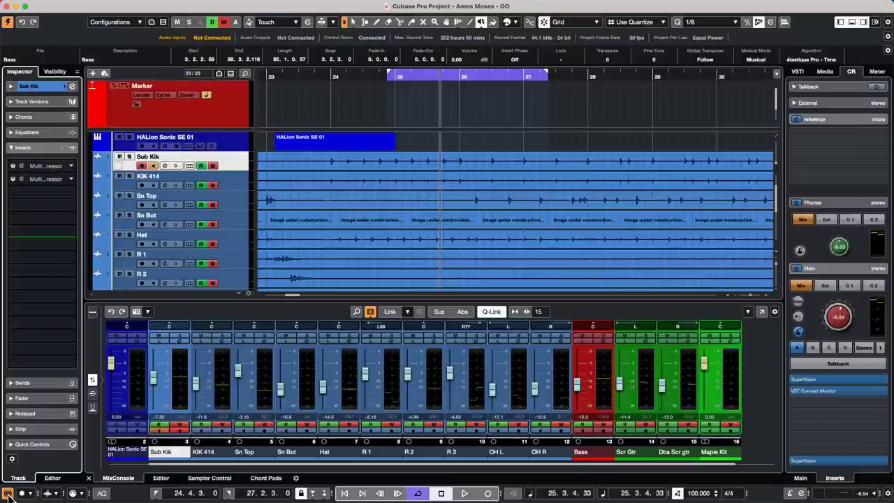
Switch off the transport's Constrain Delay Compensation, reactivating Sub Kik's two MultibandCompressors.
{"action": "left_click", "coordinate": [8, 495]}
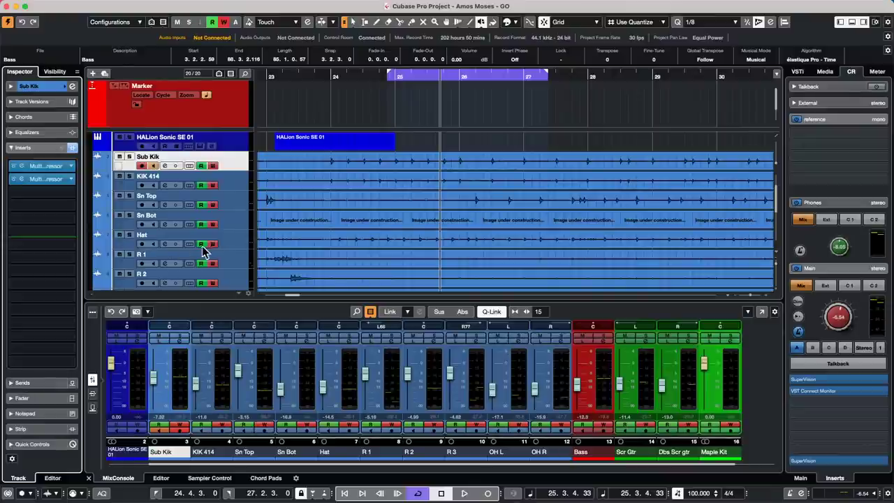
Resize the tracks together to a compact height so the drums through Bass fit.
{"action": "scroll", "coordinate": [206, 251], "scroll_direction": "down", "scroll_amount": 1}
{"action": "scroll", "coordinate": [206, 251], "scroll_direction": "down", "scroll_amount": 7}
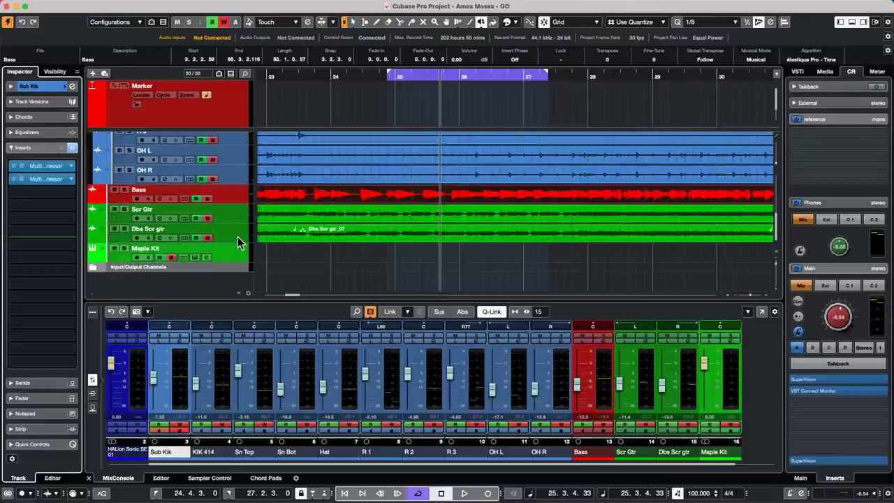
{"action": "scroll", "coordinate": [231, 231], "scroll_direction": "up", "scroll_amount": 10}
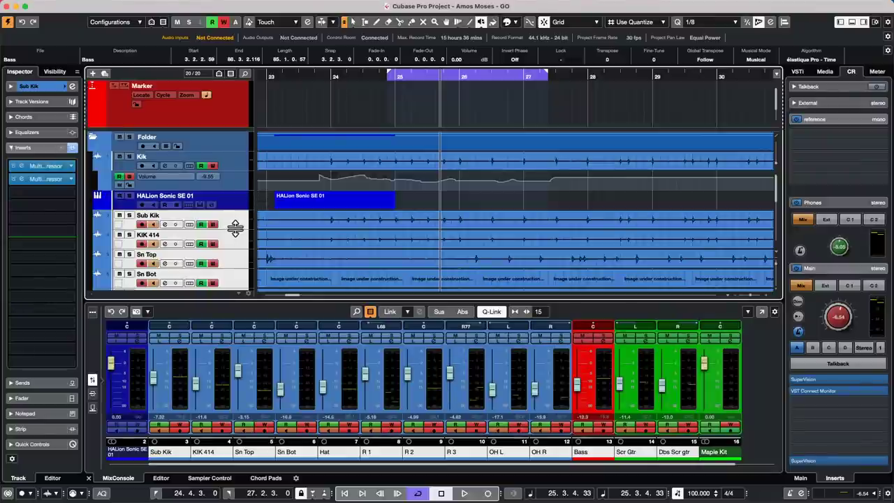
{"action": "left_click_drag", "start_coordinate": [236, 228], "coordinate": [232, 122]}
{"action": "left_click_drag", "start_coordinate": [233, 172], "coordinate": [233, 141]}
{"action": "scroll", "coordinate": [229, 182], "scroll_direction": "up", "scroll_amount": 1}
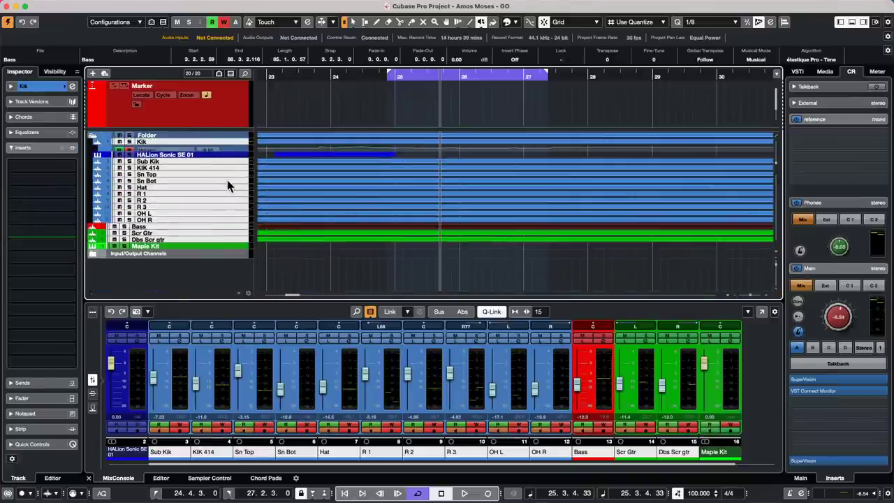
{"action": "mouse_move", "coordinate": [230, 180]}
{"action": "left_mouse_down"}
{"action": "mouse_move", "coordinate": [230, 214]}
{"action": "mouse_move", "coordinate": [223, 177]}
{"action": "left_mouse_up"}
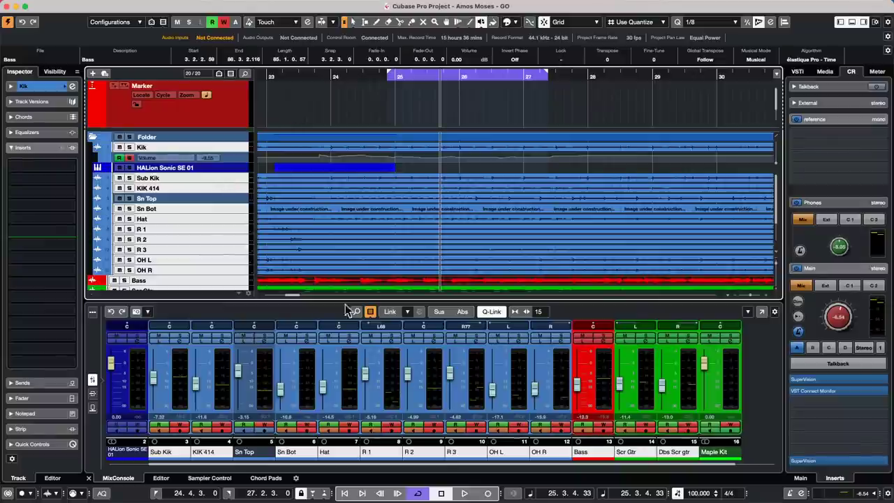
{"action": "left_click", "coordinate": [761, 312]}
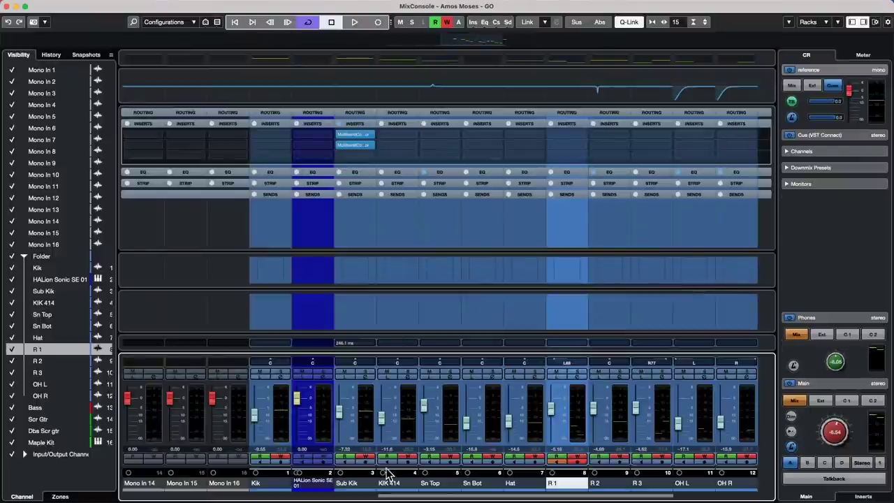
{"action": "left_click_drag", "start_coordinate": [389, 496], "coordinate": [538, 499]}
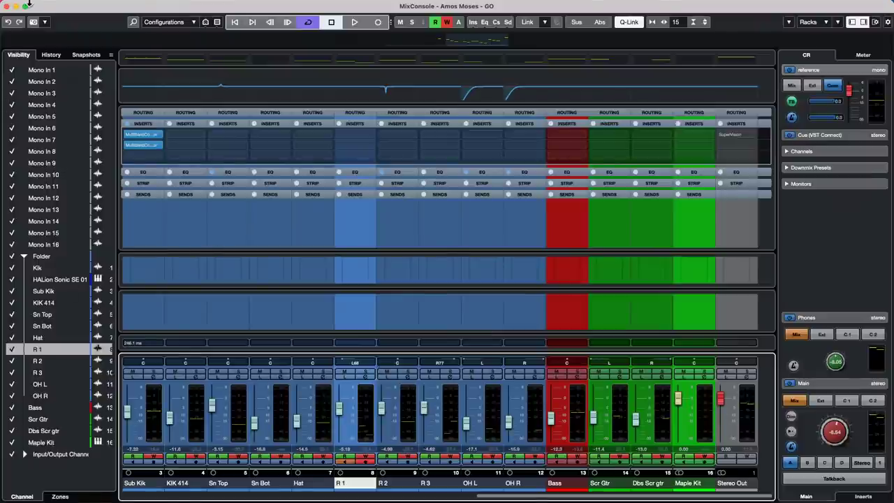
{"action": "left_click", "coordinate": [63, 6]}
{"action": "mouse_move", "coordinate": [38, 6]}
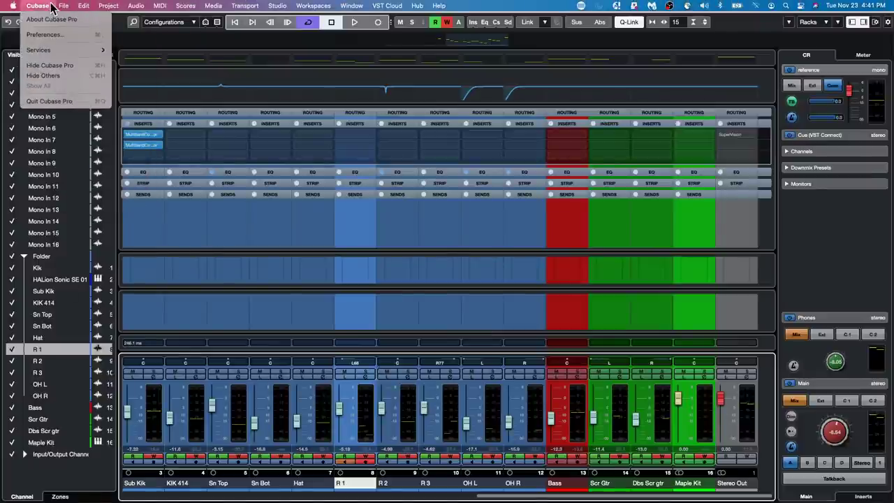
{"action": "left_click", "coordinate": [51, 35]}
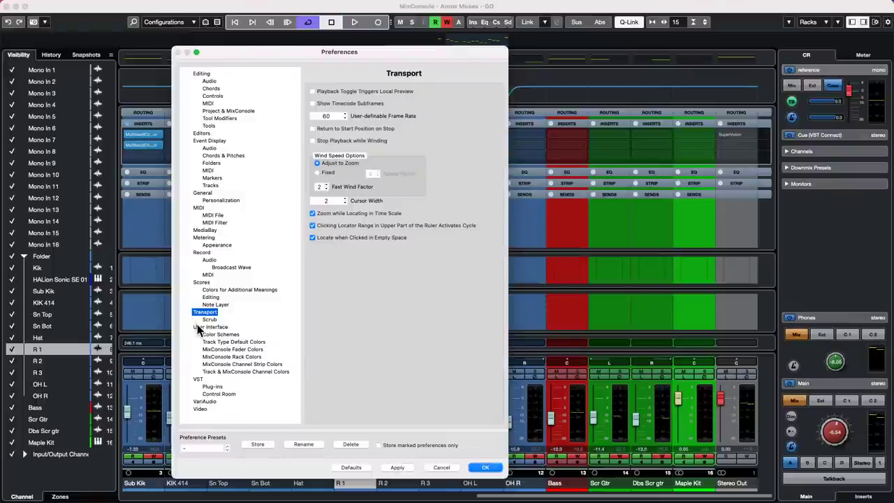
{"action": "left_click", "coordinate": [235, 373]}
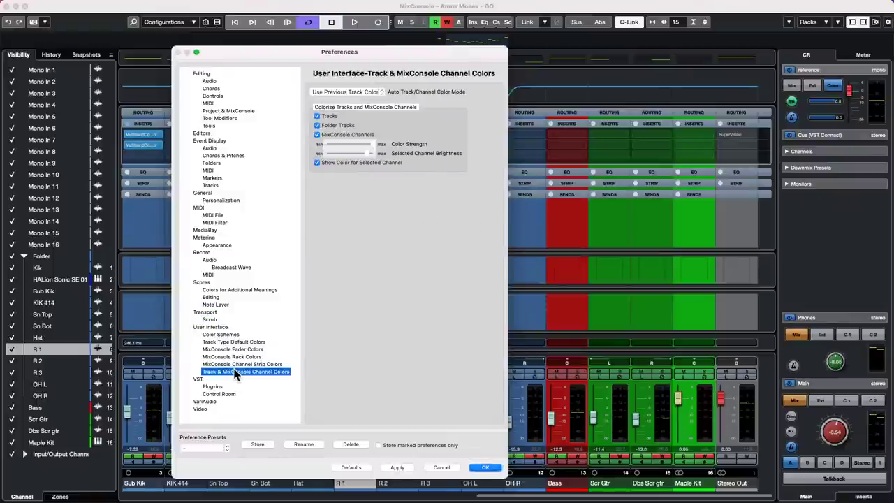
{"action": "left_click", "coordinate": [318, 135]}
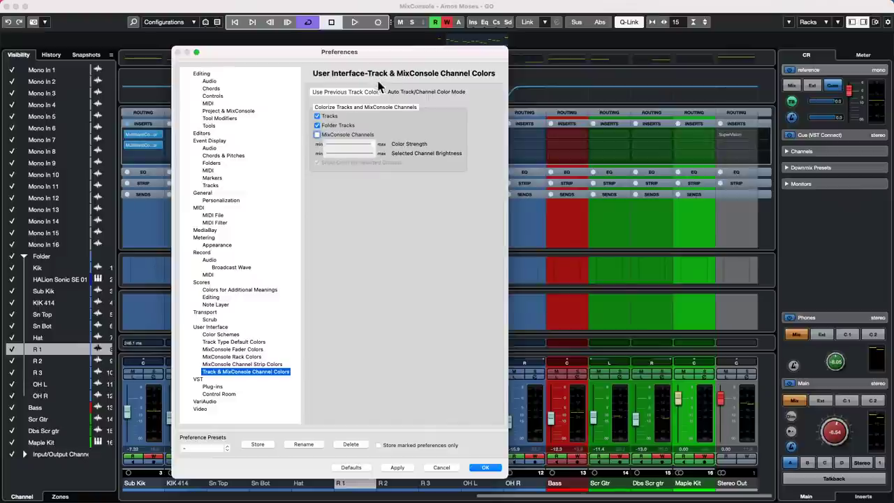
{"action": "left_click_drag", "start_coordinate": [376, 57], "coordinate": [195, 42]}
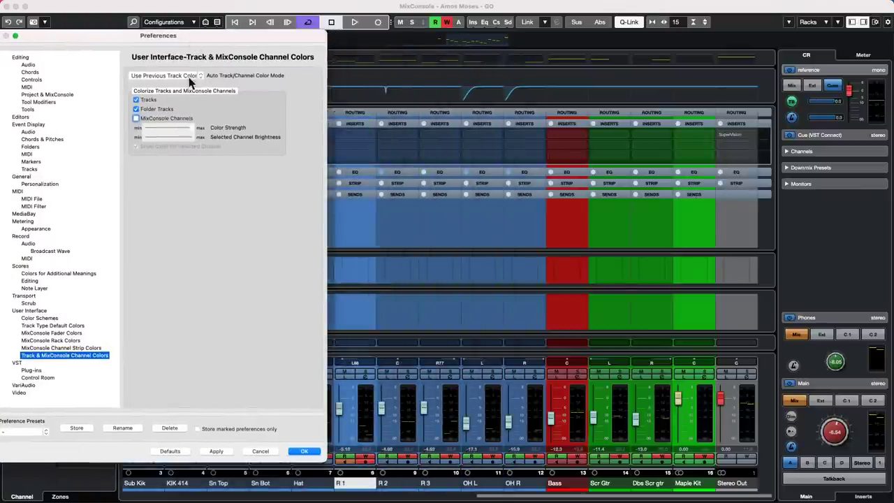
{"action": "left_click", "coordinate": [216, 451]}
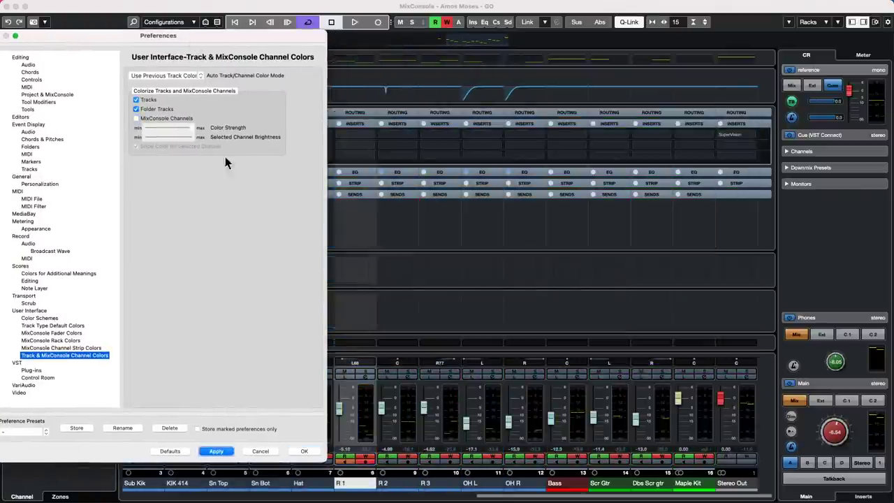
{"action": "left_click", "coordinate": [136, 119]}
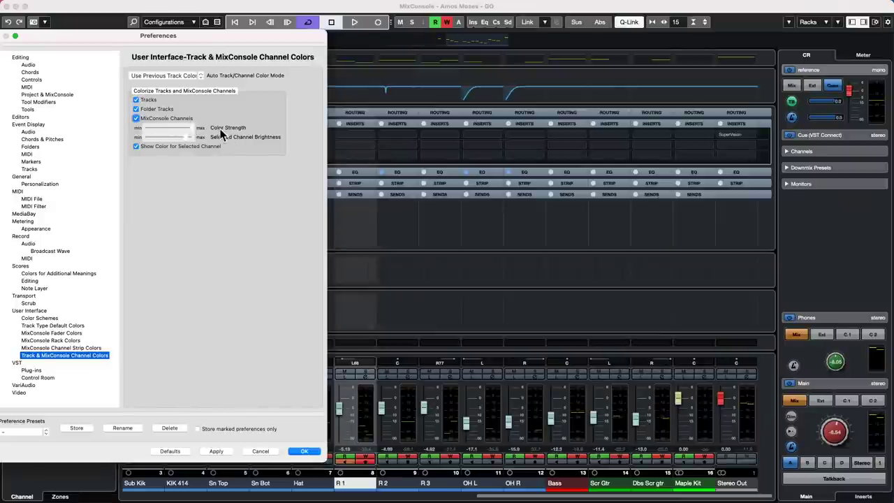
{"action": "left_click", "coordinate": [215, 452]}
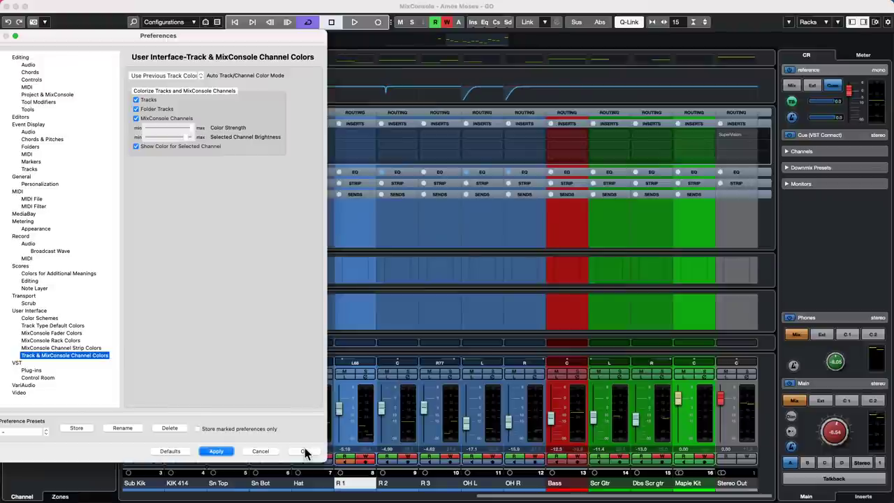
{"action": "left_click", "coordinate": [305, 451]}
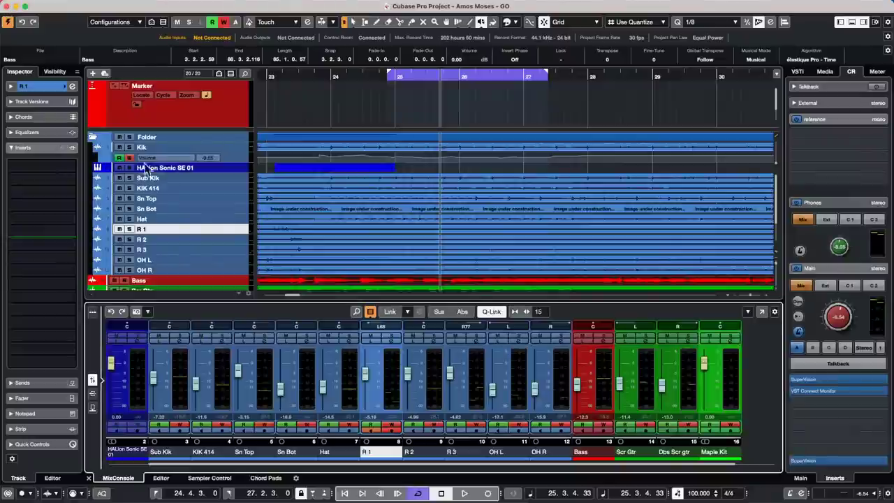
{"action": "left_click", "coordinate": [8, 7]}
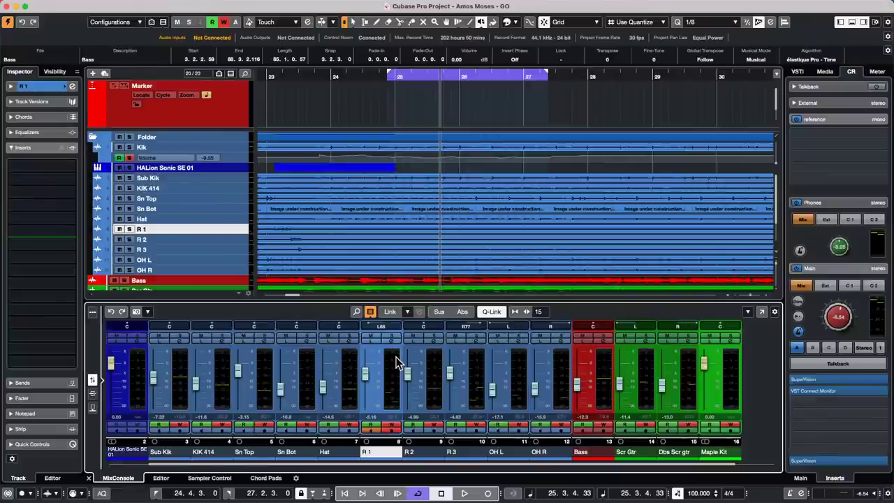
Hide the lower zone entirely and cancel the Save As dialog.
{"action": "key", "text": "super+shift+c"}
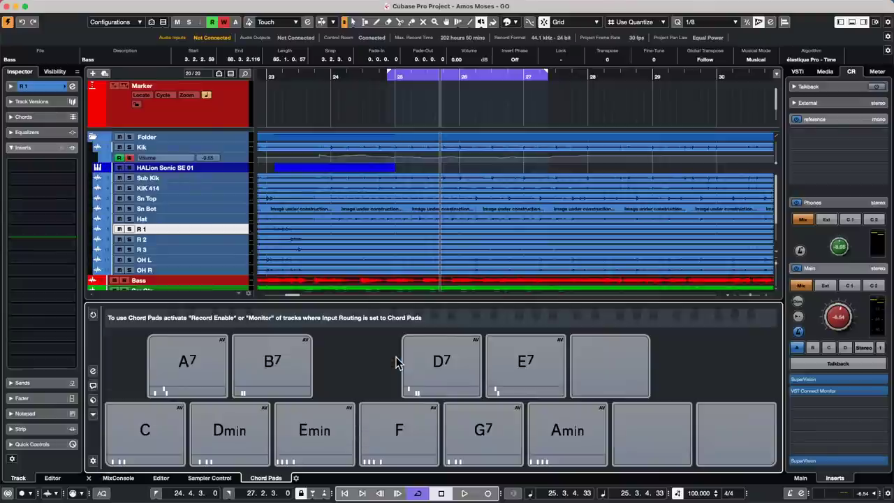
{"action": "key", "text": "super+shift+c"}
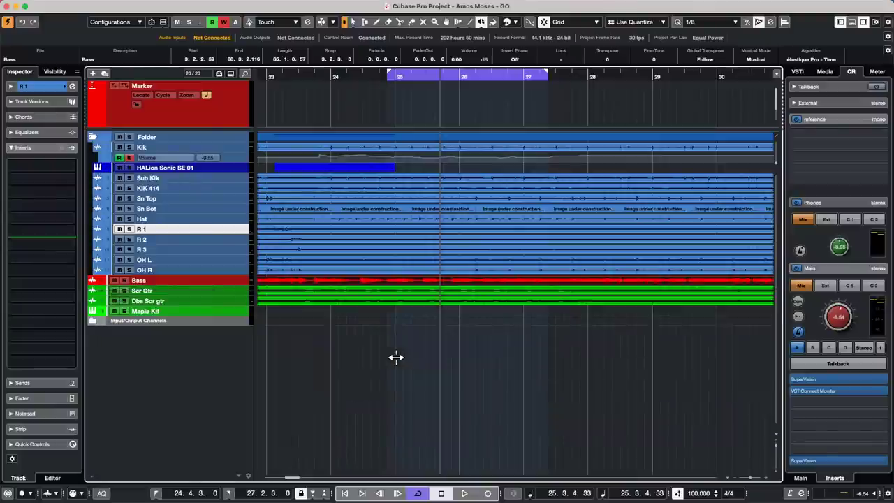
{"action": "key", "text": "super+shift+s"}
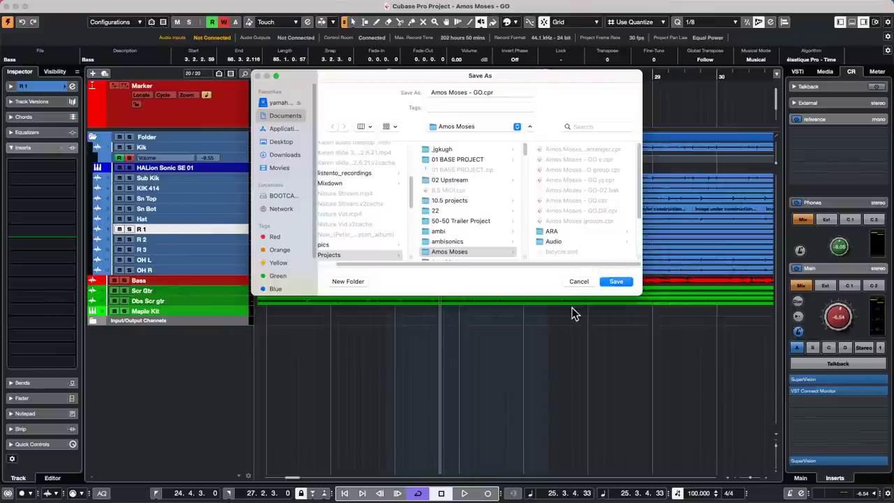
{"action": "left_click", "coordinate": [580, 282]}
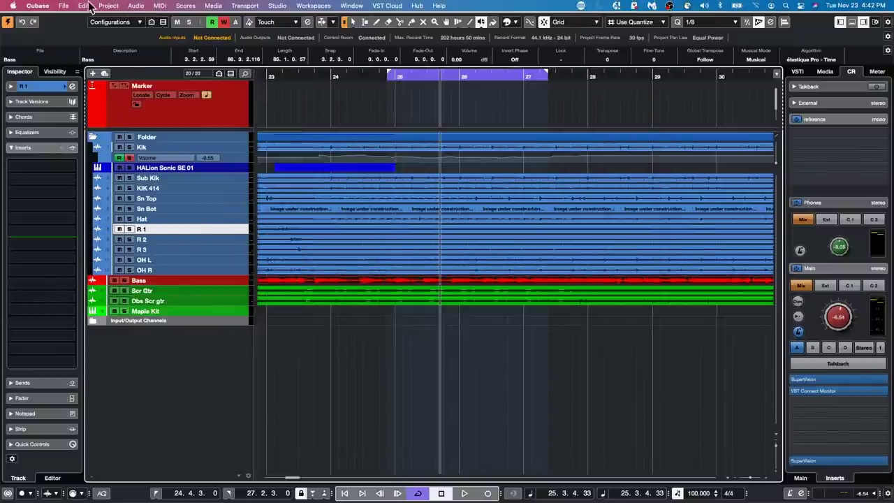
Open the Project Colors Setup dialog showing Color 1 through Color 15.
{"action": "left_click", "coordinate": [84, 6]}
{"action": "mouse_move", "coordinate": [108, 5]}
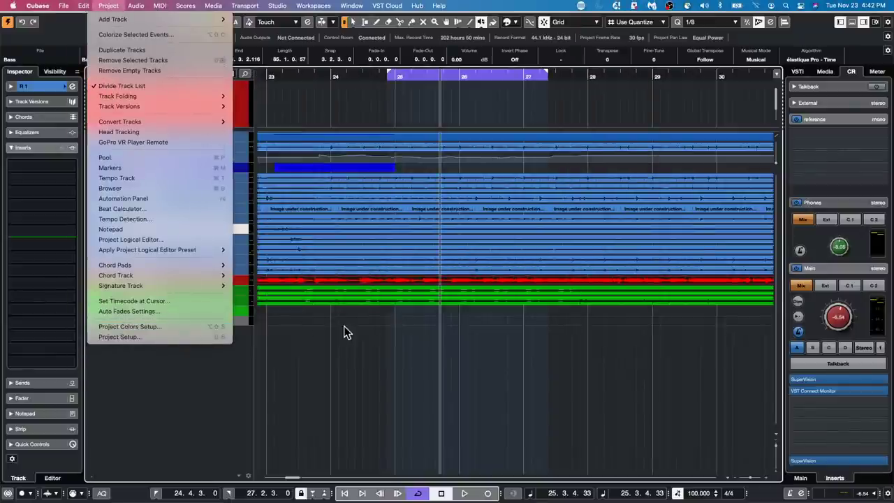
{"action": "left_click", "coordinate": [449, 356]}
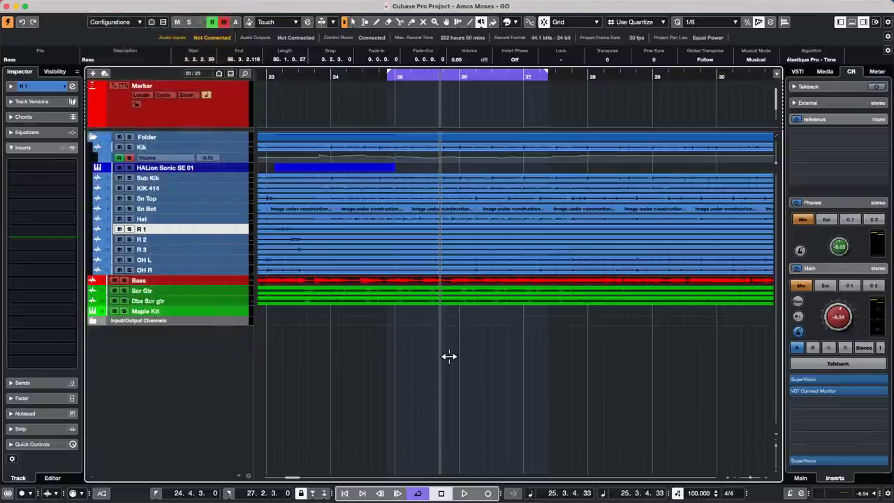
{"action": "key", "text": "super+shift+s"}
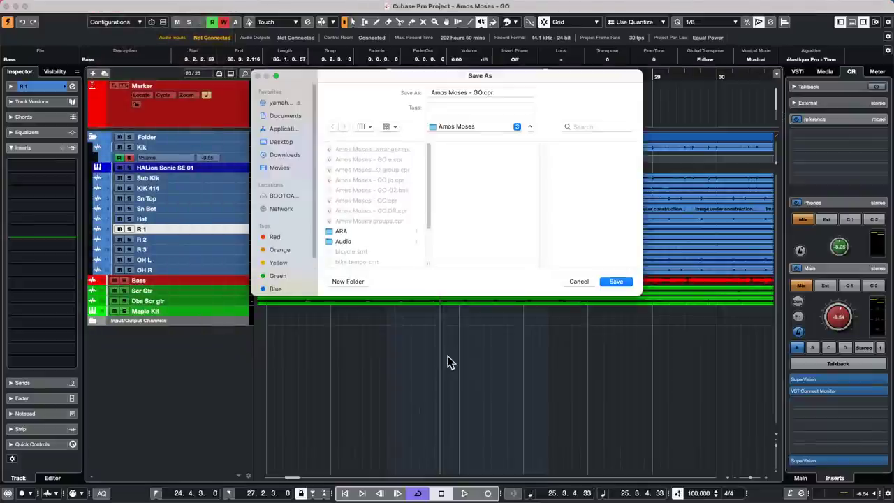
{"action": "left_click", "coordinate": [580, 283]}
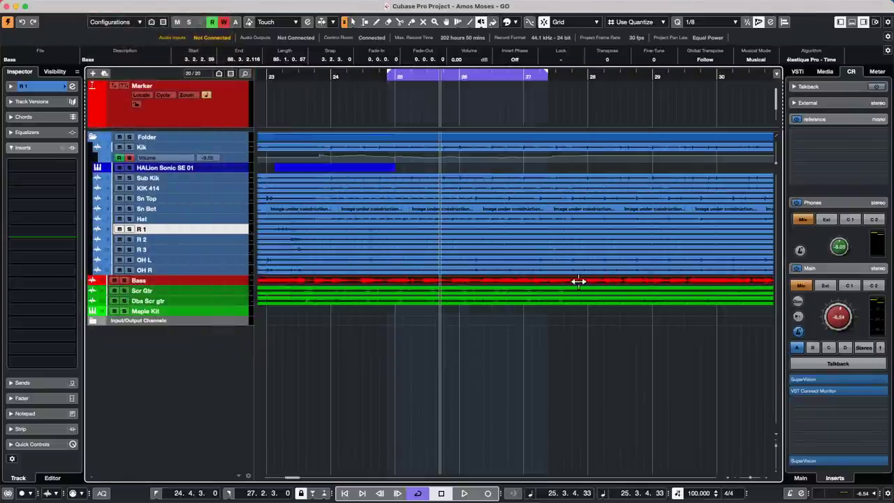
{"action": "key", "text": "super+shift+c"}
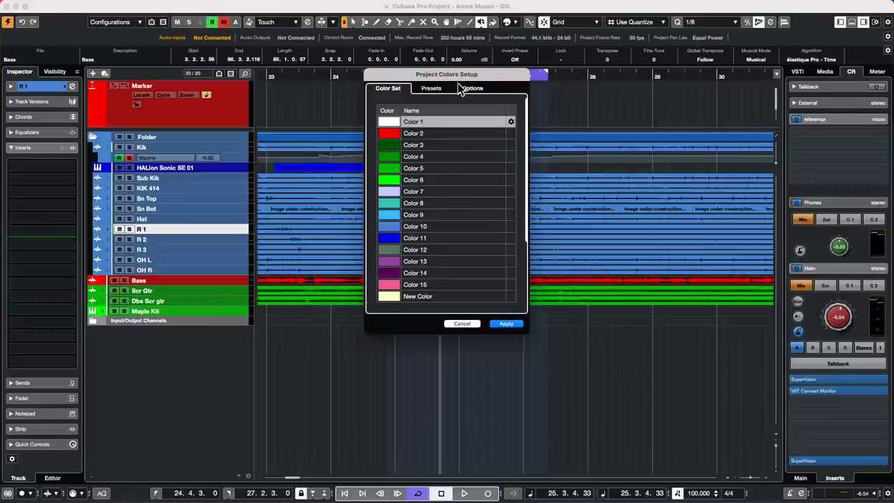
{"action": "left_click_drag", "start_coordinate": [480, 73], "coordinate": [807, 67]}
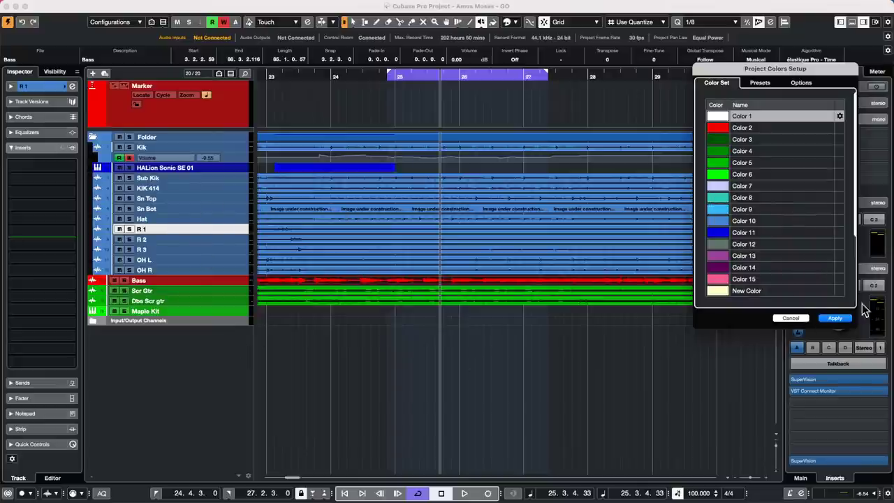
{"action": "left_click", "coordinate": [790, 319]}
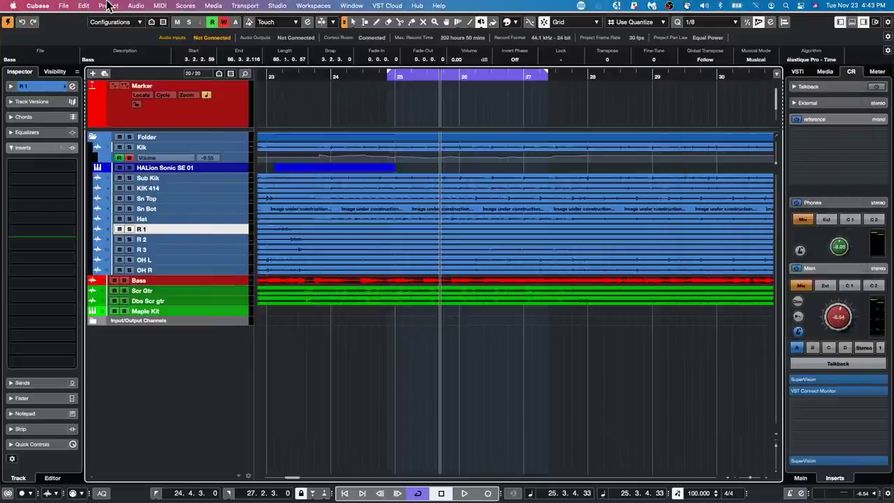
{"action": "left_click", "coordinate": [108, 6]}
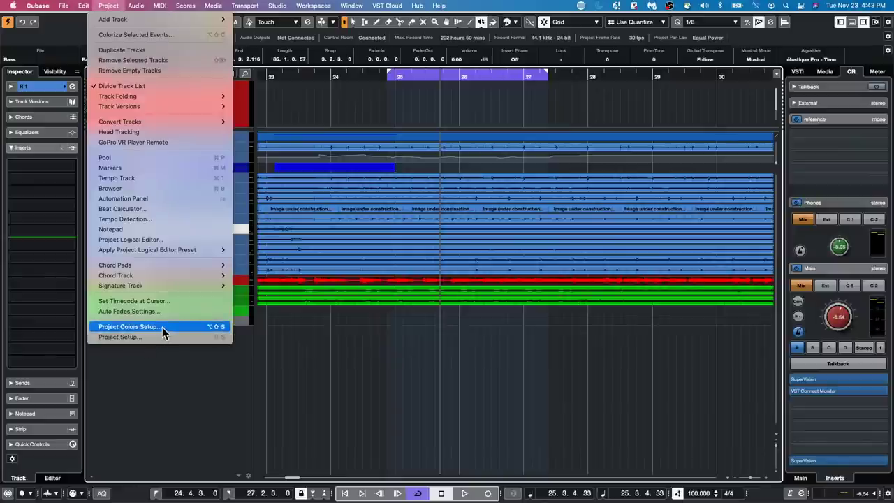
{"action": "left_click", "coordinate": [162, 327]}
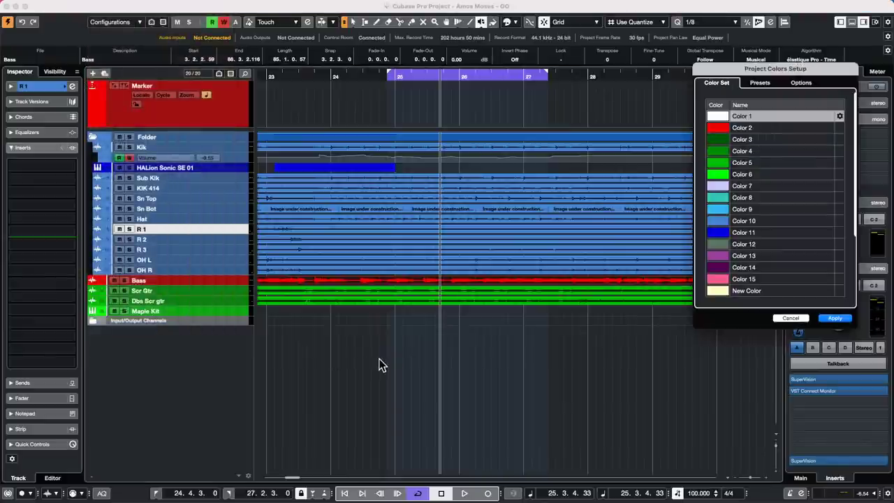
{"action": "left_click", "coordinate": [760, 83]}
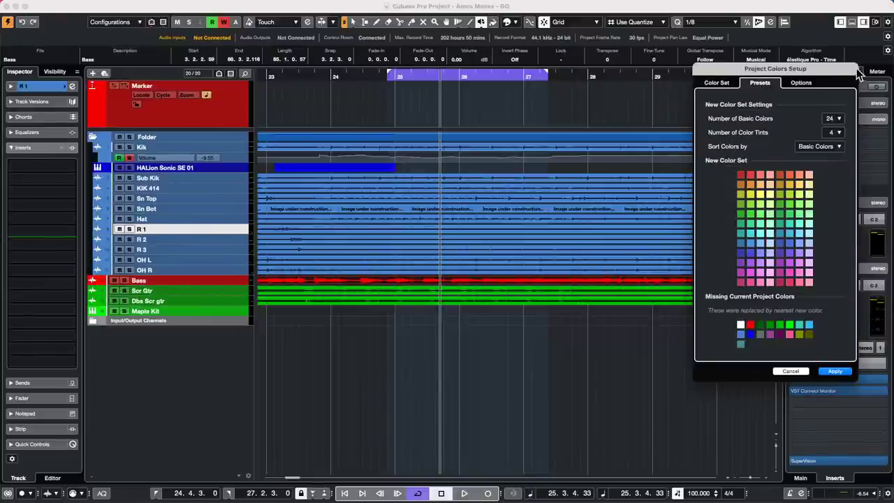
{"action": "left_click", "coordinate": [836, 371]}
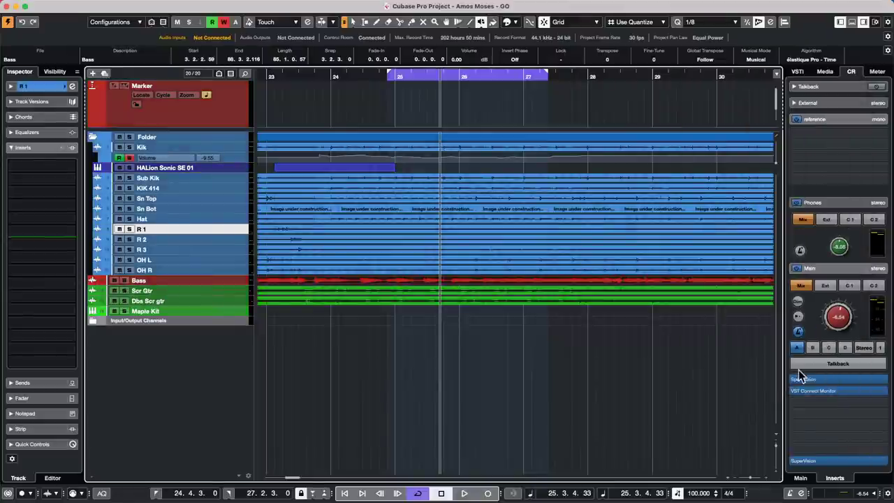
{"action": "left_click", "coordinate": [203, 186]}
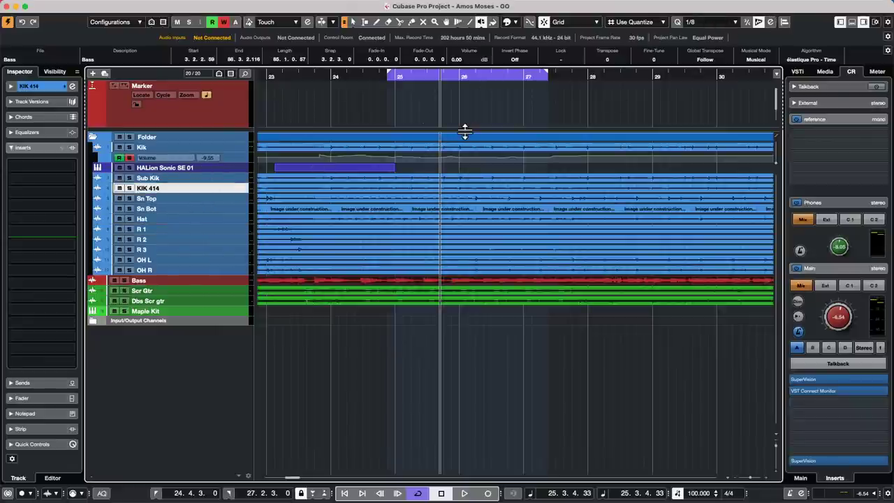
{"action": "key", "text": "super+shift+s"}
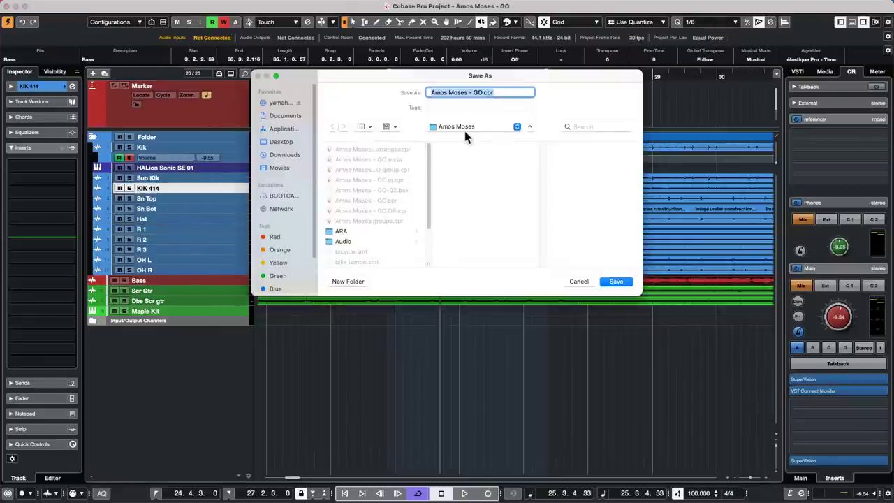
{"action": "left_click", "coordinate": [579, 280]}
{"action": "key", "text": "super+shift+c"}
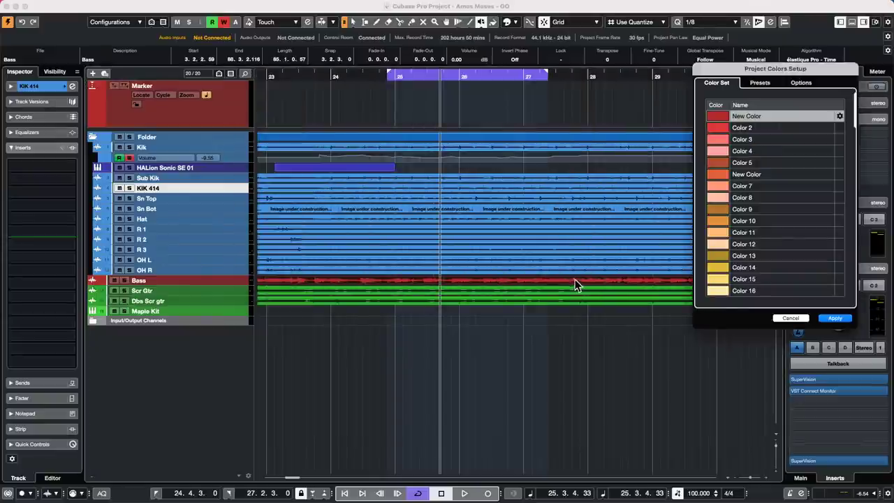
{"action": "left_click", "coordinate": [760, 84]}
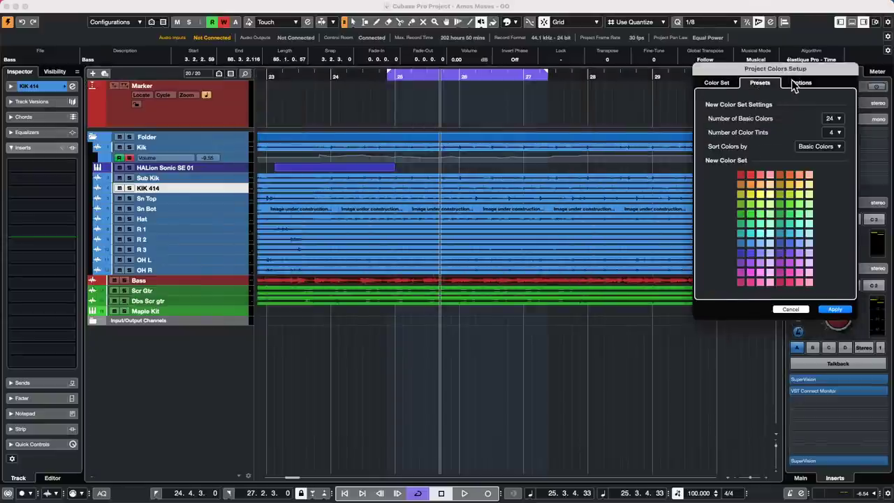
{"action": "left_click", "coordinate": [796, 82]}
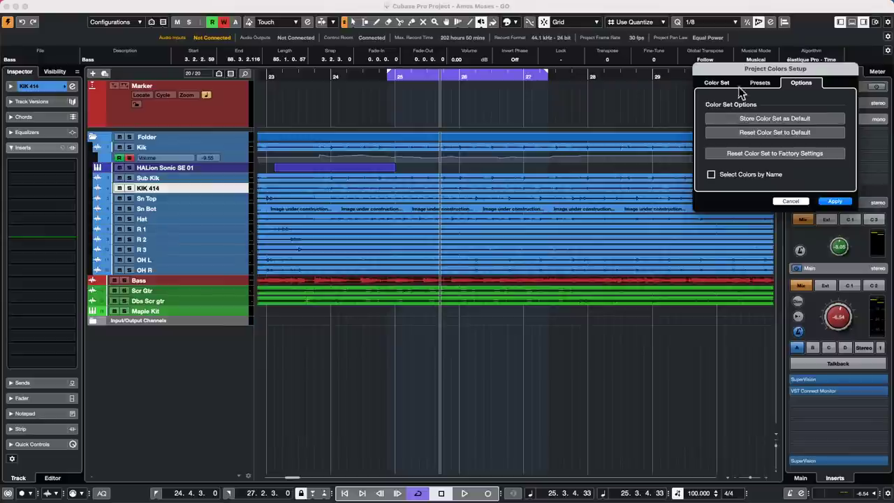
{"action": "left_click", "coordinate": [714, 86]}
{"action": "left_click_drag", "start_coordinate": [831, 66], "coordinate": [882, 70]}
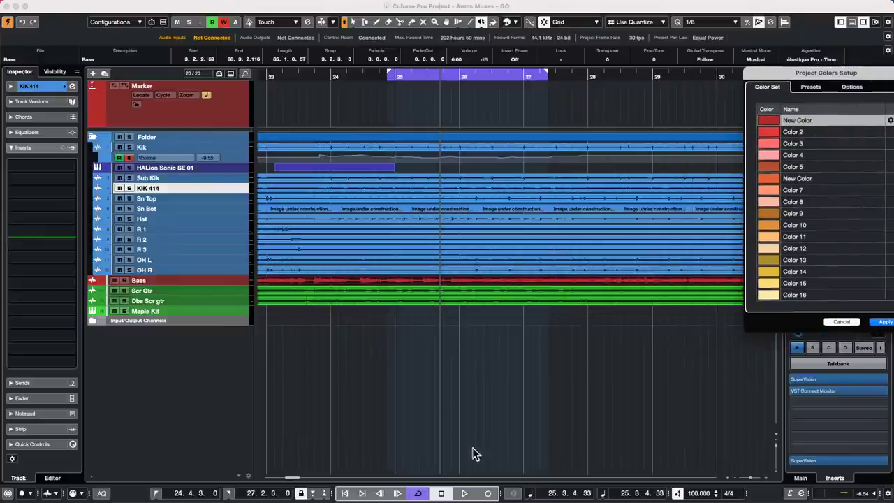
{"action": "left_click", "coordinate": [845, 323]}
{"action": "mouse_move", "coordinate": [231, 5]}
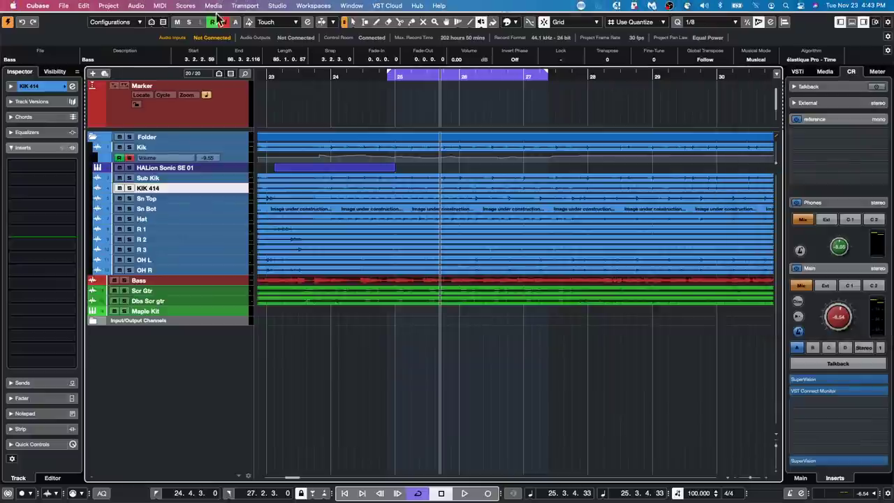
Browse the Project and Audio menus and Colorize palette without changes, then open the Edit menu.
{"action": "left_click", "coordinate": [109, 5]}
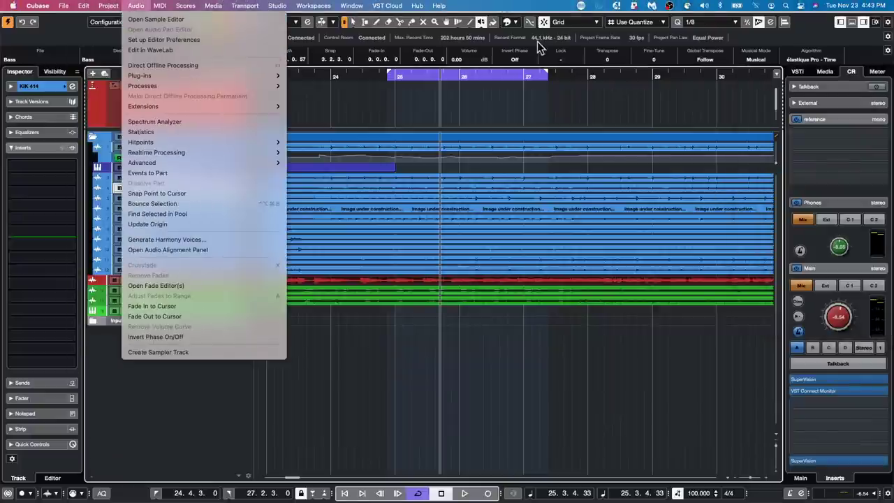
{"action": "left_click", "coordinate": [564, 66]}
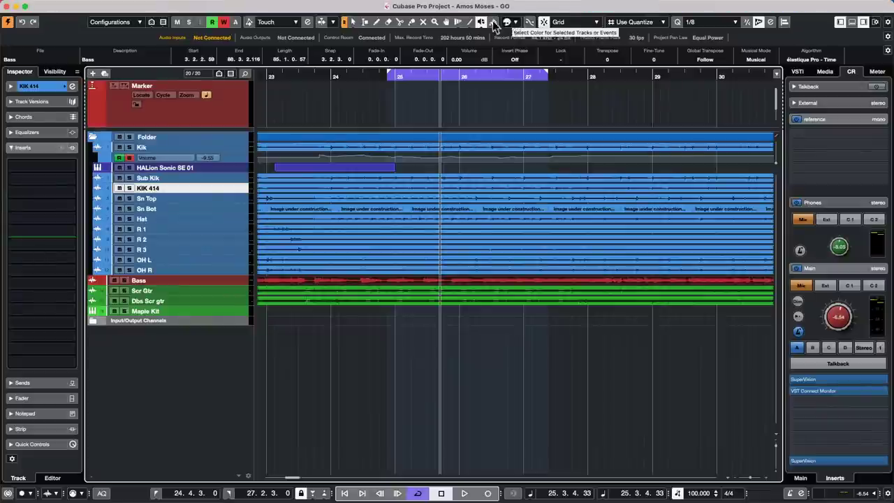
{"action": "left_click", "coordinate": [515, 23]}
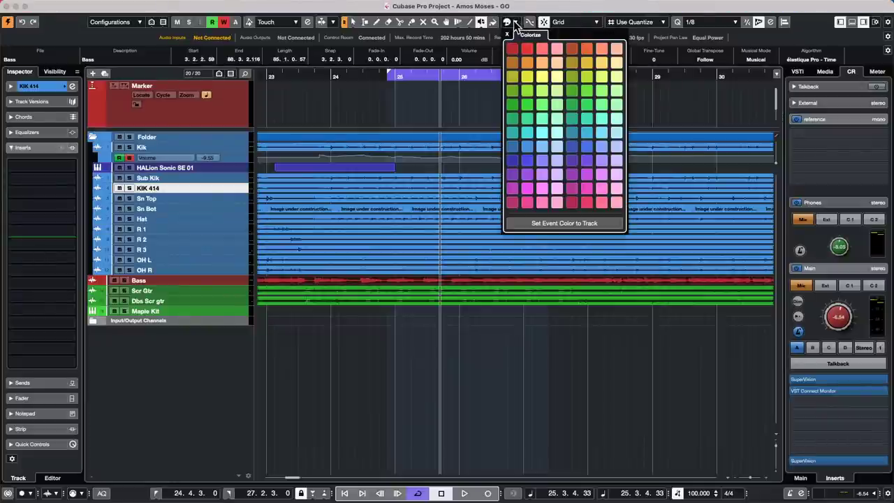
{"action": "left_click", "coordinate": [480, 91]}
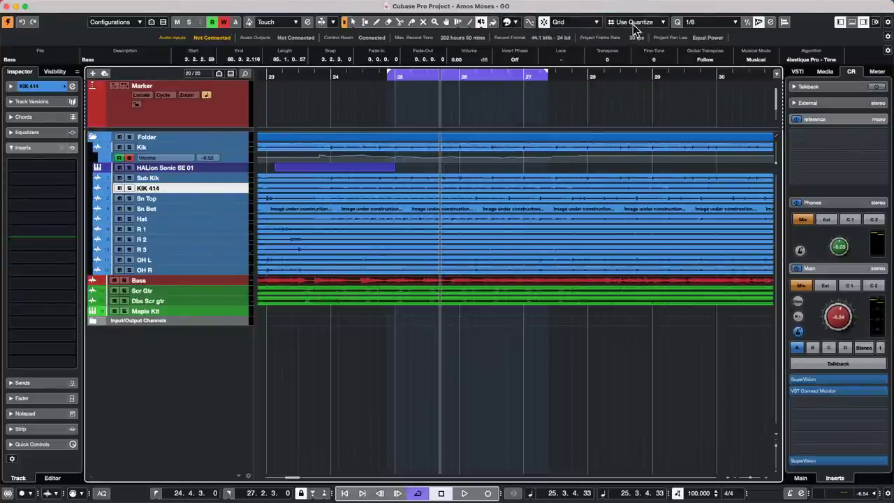
{"action": "left_click", "coordinate": [108, 6]}
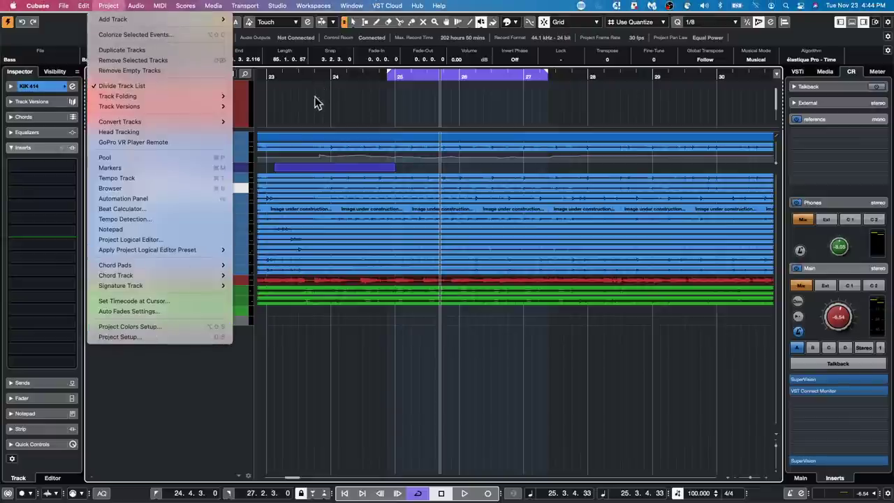
{"action": "left_click", "coordinate": [373, 91]}
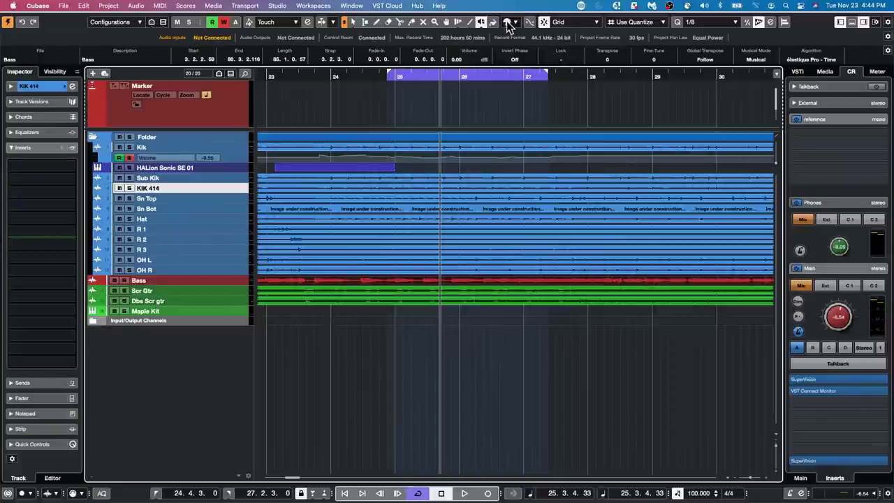
{"action": "left_click", "coordinate": [507, 23]}
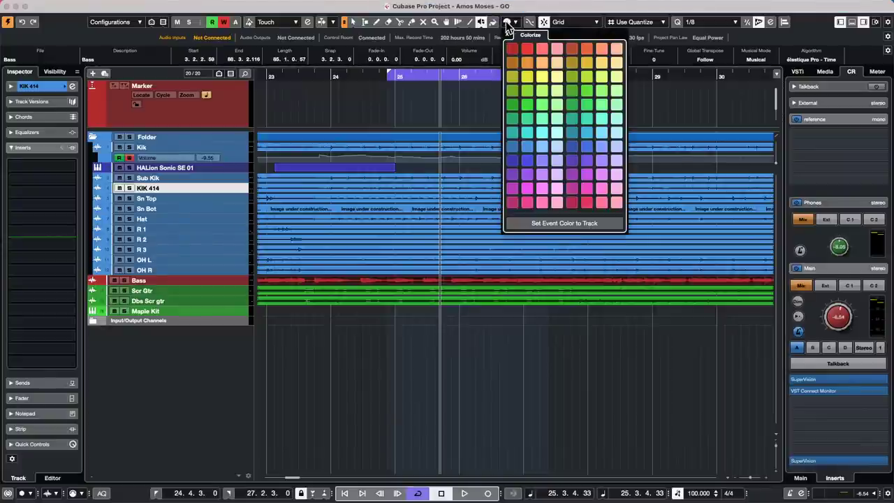
{"action": "left_click", "coordinate": [507, 26]}
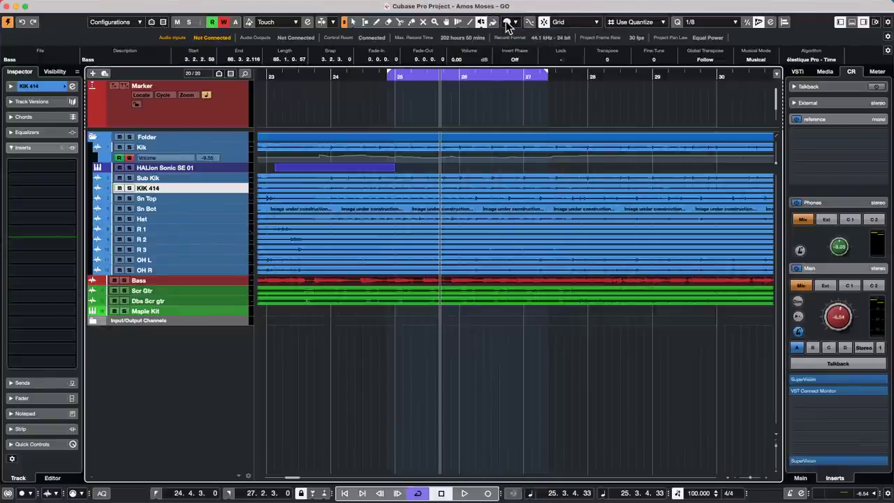
{"action": "left_click", "coordinate": [83, 6]}
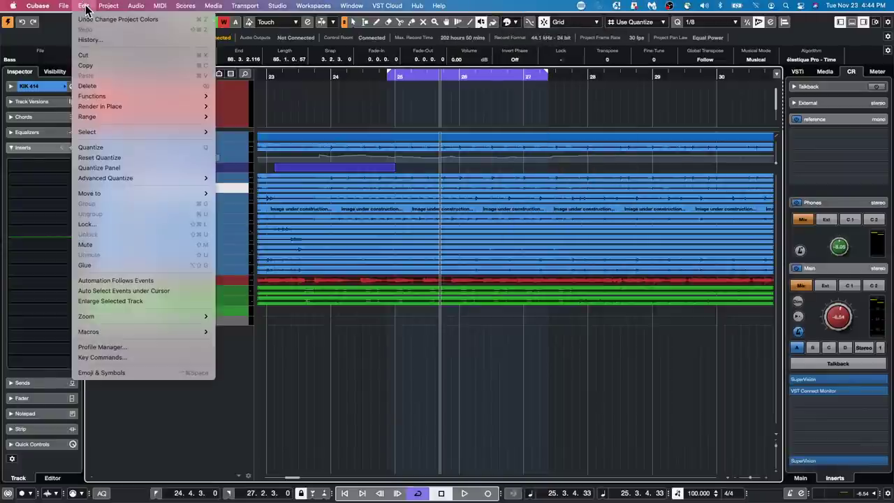
{"action": "left_click", "coordinate": [107, 356]}
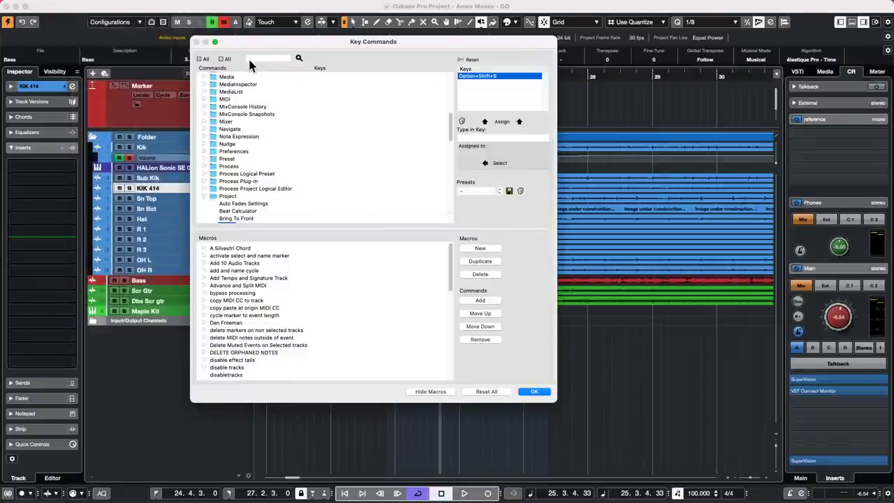
{"action": "left_click", "coordinate": [261, 57]}
{"action": "type", "text": "color"}
{"action": "key", "text": "Return"}
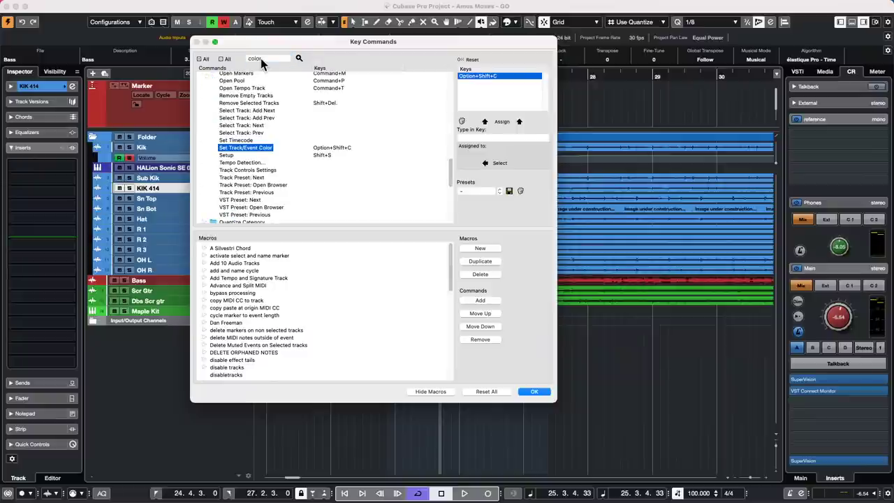
{"action": "scroll", "coordinate": [289, 110], "scroll_direction": "up", "scroll_amount": 1}
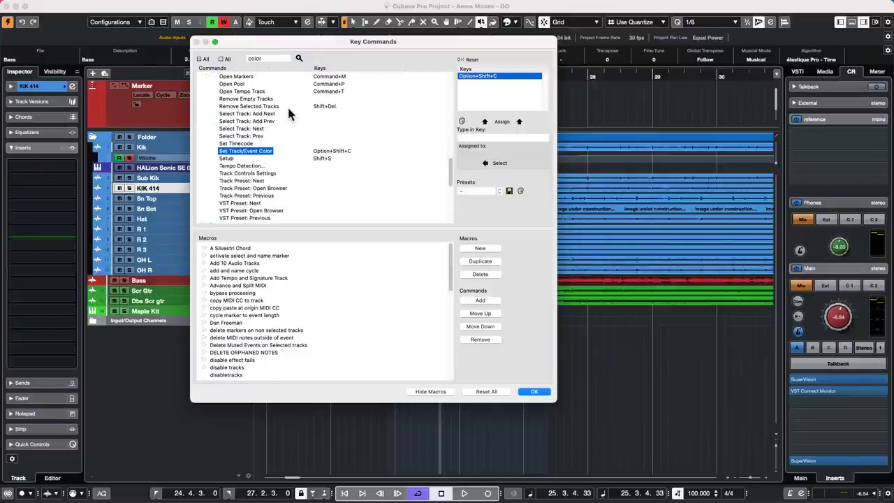
{"action": "scroll", "coordinate": [289, 111], "scroll_direction": "up", "scroll_amount": 5}
{"action": "scroll", "coordinate": [289, 112], "scroll_direction": "up", "scroll_amount": 10}
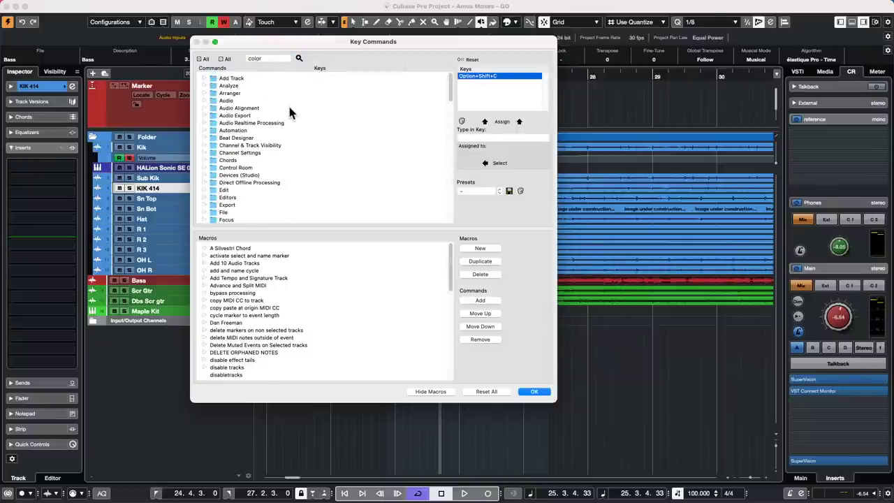
{"action": "left_click", "coordinate": [230, 79]}
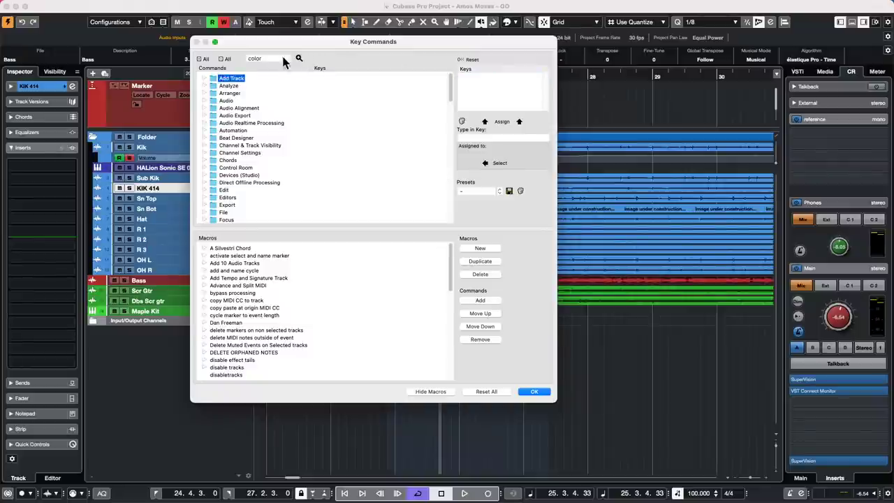
{"action": "left_click", "coordinate": [298, 58]}
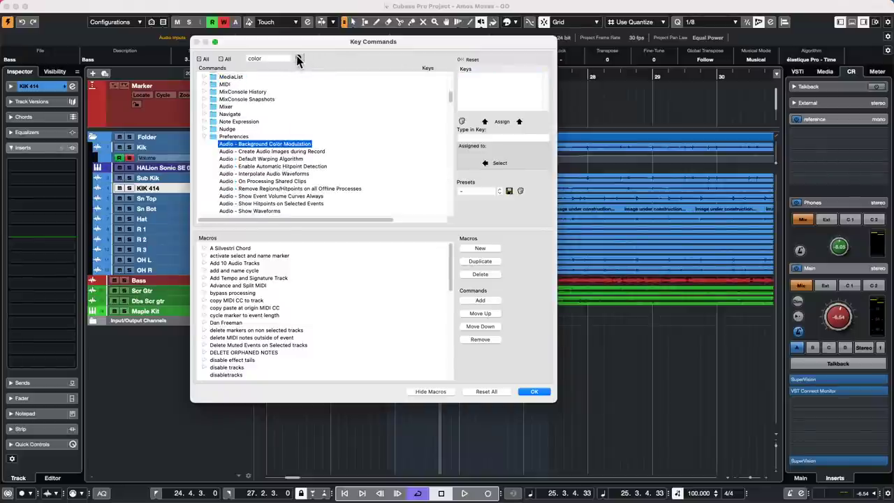
{"action": "left_click", "coordinate": [297, 56]}
{"action": "left_click", "coordinate": [297, 58]}
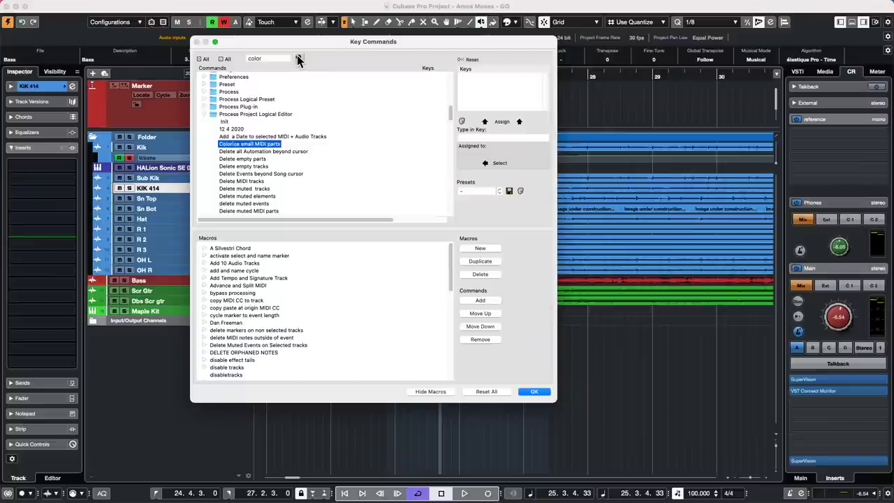
{"action": "left_click", "coordinate": [297, 58]}
{"action": "left_click", "coordinate": [297, 58]}
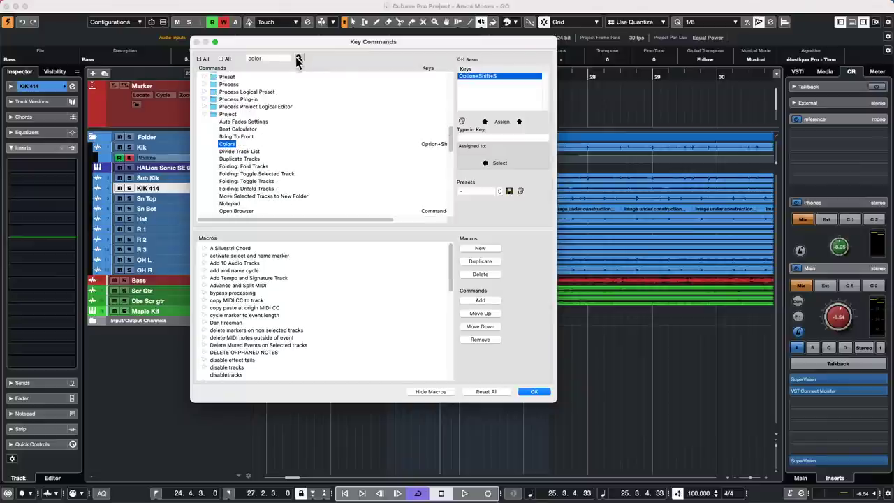
{"action": "left_click_drag", "start_coordinate": [321, 220], "coordinate": [286, 216]}
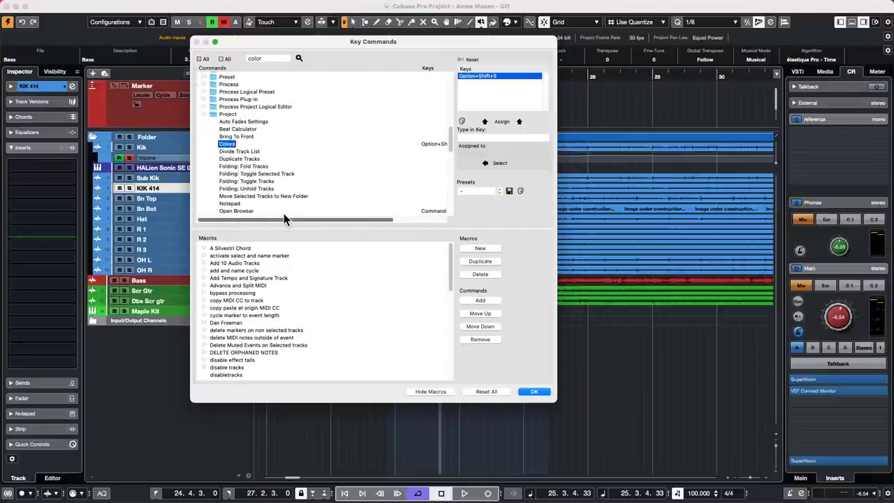
{"action": "left_click", "coordinate": [298, 58]}
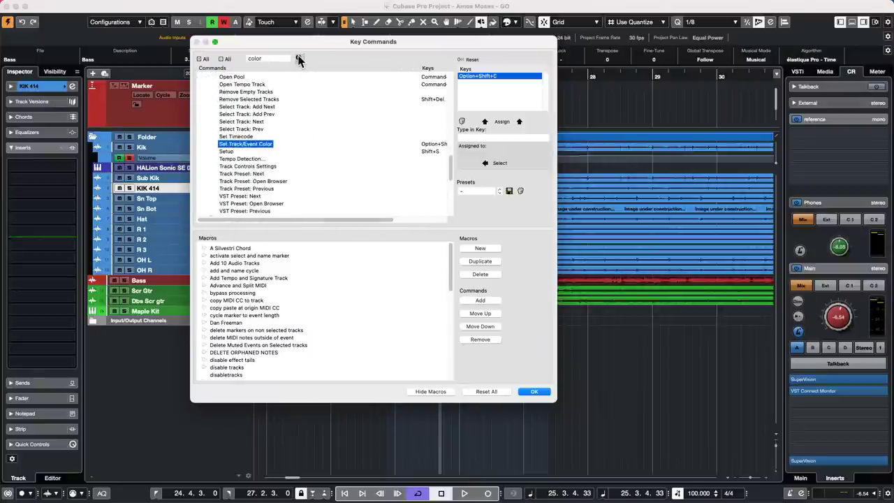
{"action": "left_click_drag", "start_coordinate": [361, 220], "coordinate": [340, 224]}
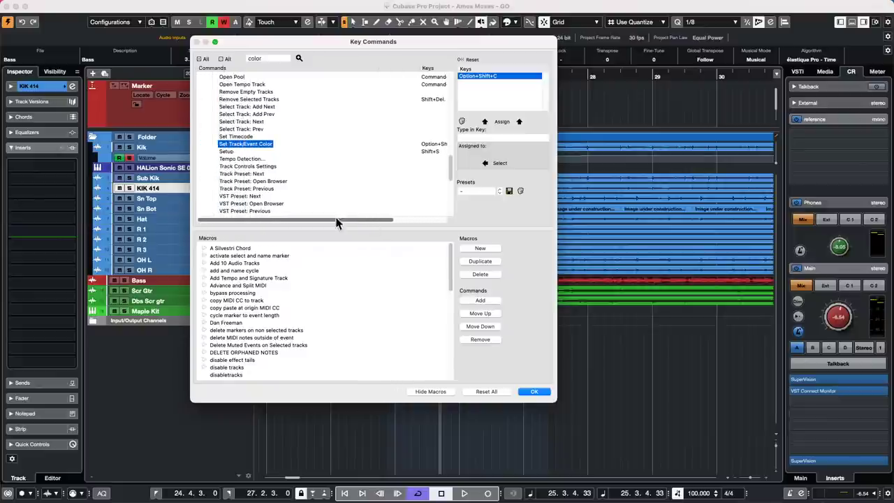
{"action": "left_click", "coordinate": [531, 390]}
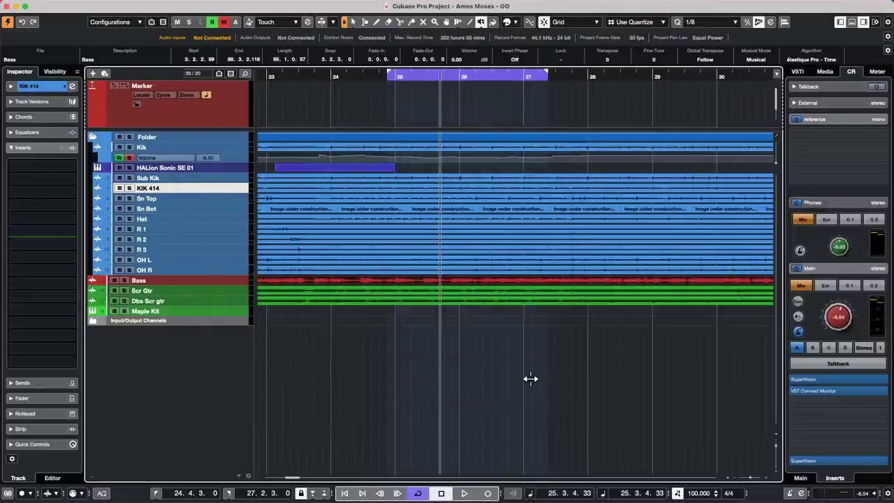
Show the Chord Pads and bring up the Colorize Selected Events palette, moved aside.
{"action": "key", "text": "alt+super+b"}
{"action": "key", "text": "alt+super+b"}
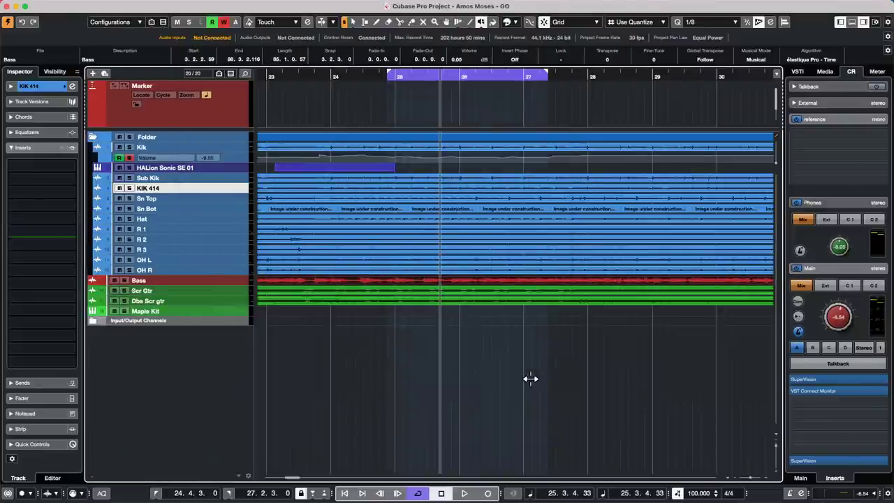
{"action": "key", "text": "alt+shift+c"}
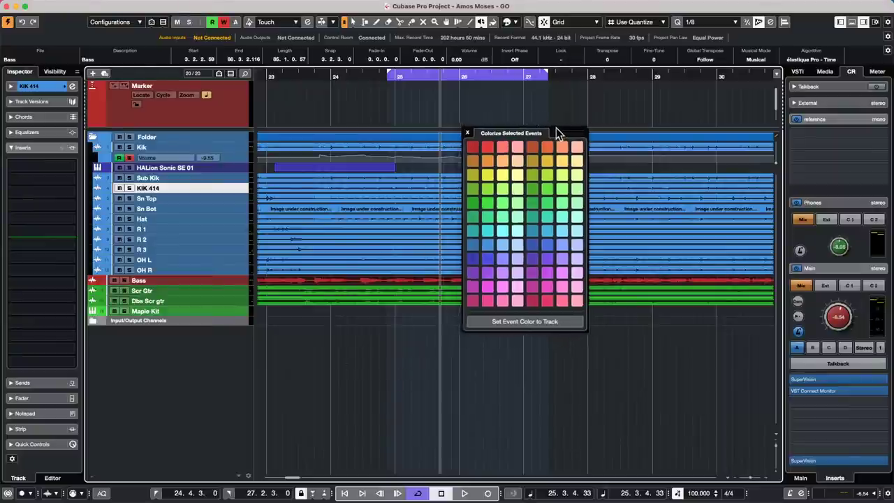
{"action": "left_click_drag", "start_coordinate": [556, 129], "coordinate": [722, 97]}
{"action": "left_click", "coordinate": [651, 100]}
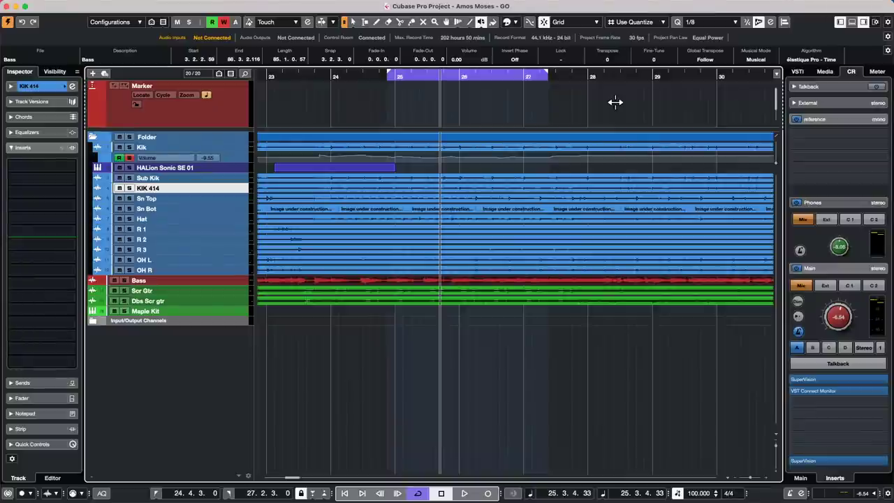
{"action": "key", "text": "alt+shift+c"}
Recolour the Bass events green, then dark blue, and bring the Chord Pads back.
{"action": "left_click", "coordinate": [216, 200]}
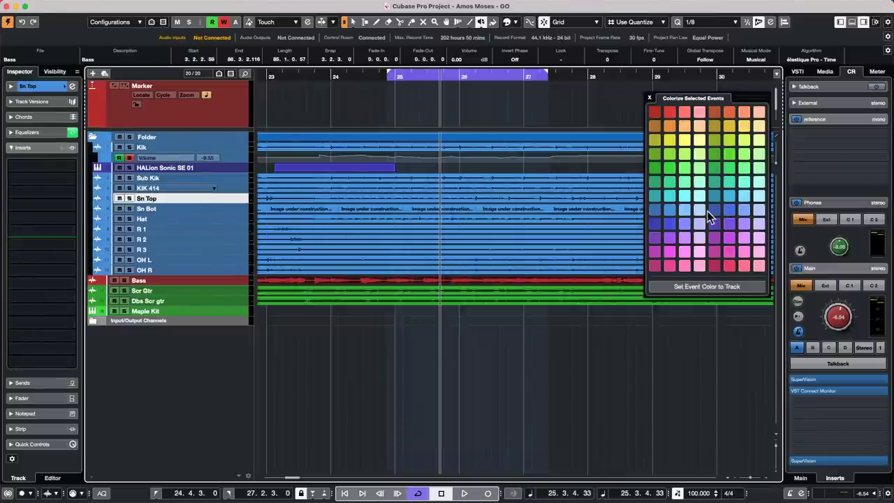
{"action": "right_click", "coordinate": [216, 229]}
{"action": "left_click", "coordinate": [609, 157]}
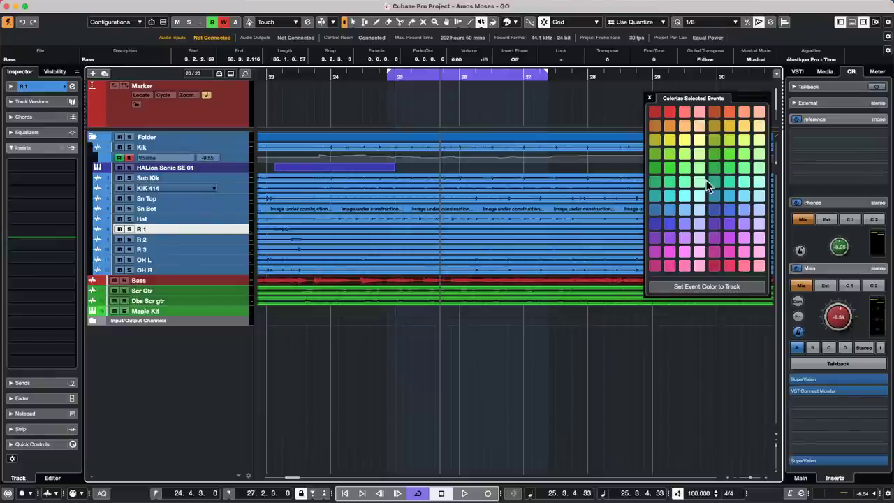
{"action": "left_click", "coordinate": [714, 153]}
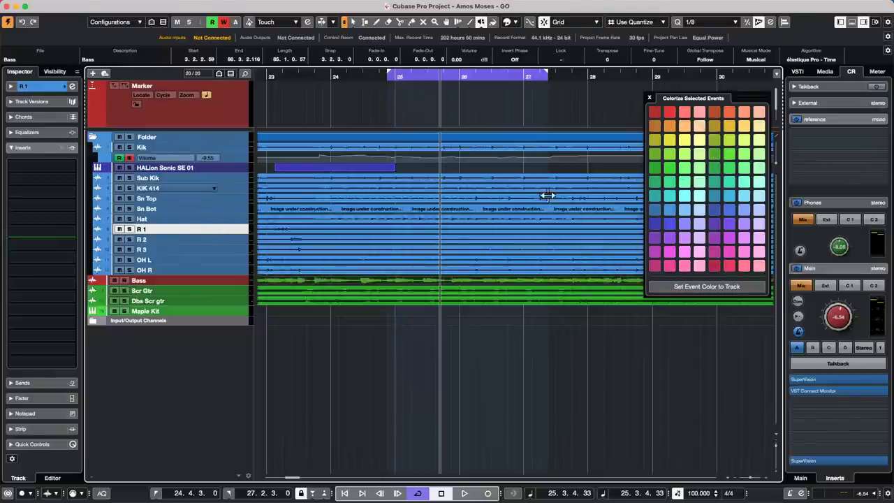
{"action": "left_click", "coordinate": [699, 213]}
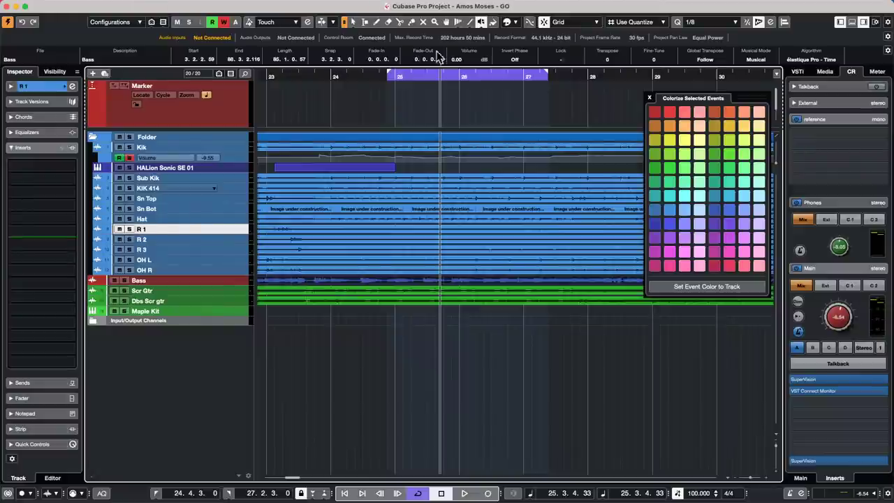
{"action": "left_click", "coordinate": [650, 98]}
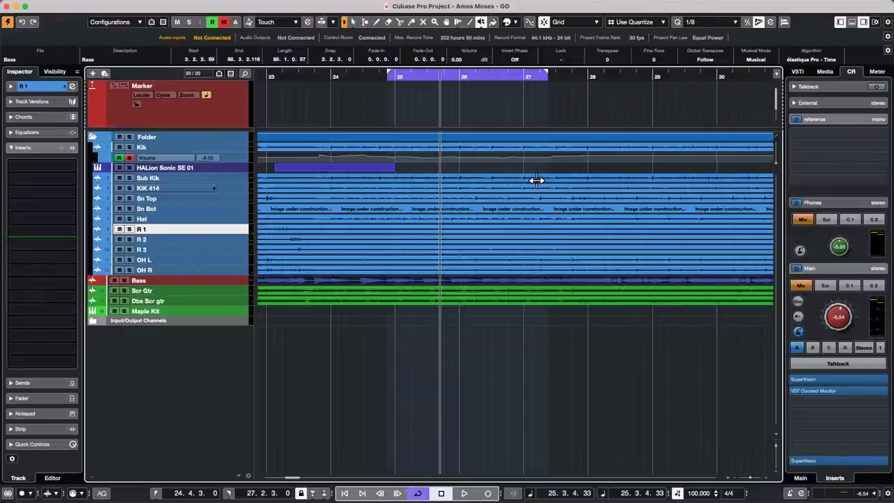
{"action": "key", "text": "alt+super+b"}
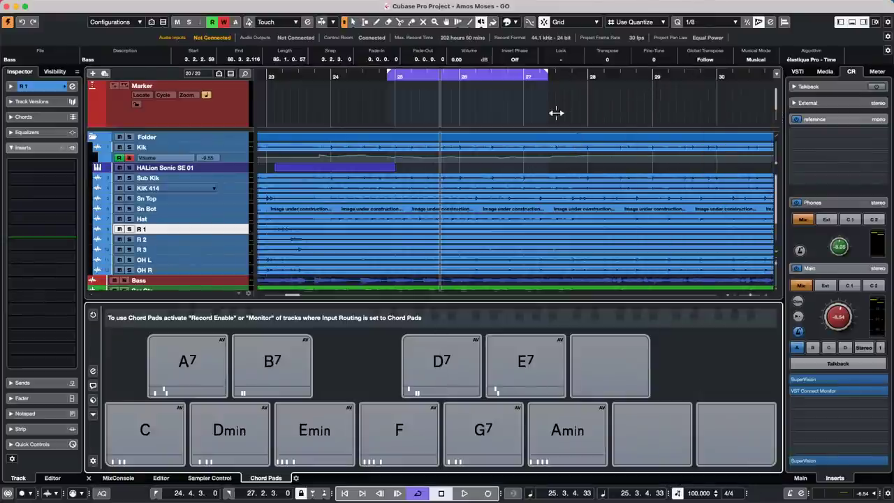
Show the Bass audio in the Sample Editor and colour the Bass events yellow.
{"action": "left_click", "coordinate": [160, 479]}
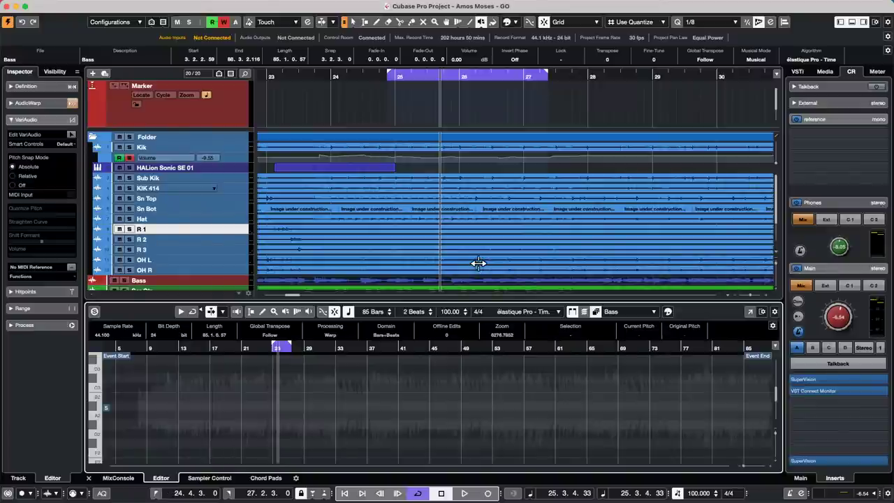
{"action": "key", "text": "alt+shift+c"}
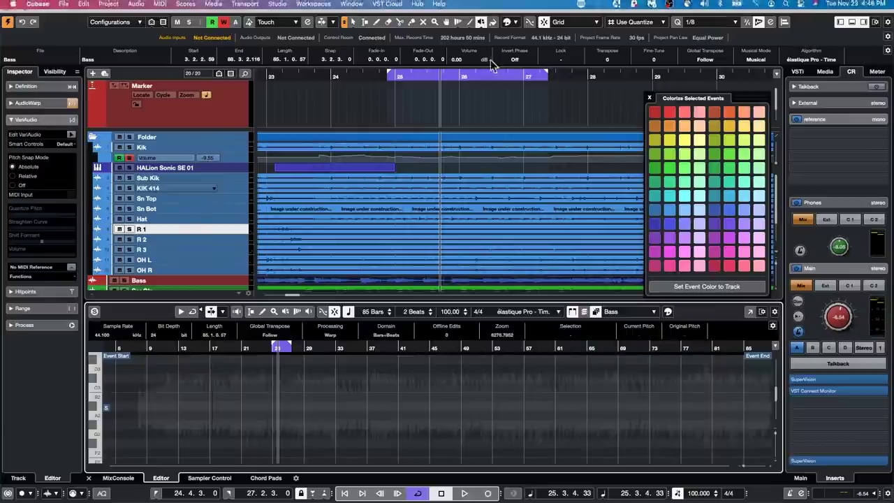
{"action": "left_click", "coordinate": [239, 180]}
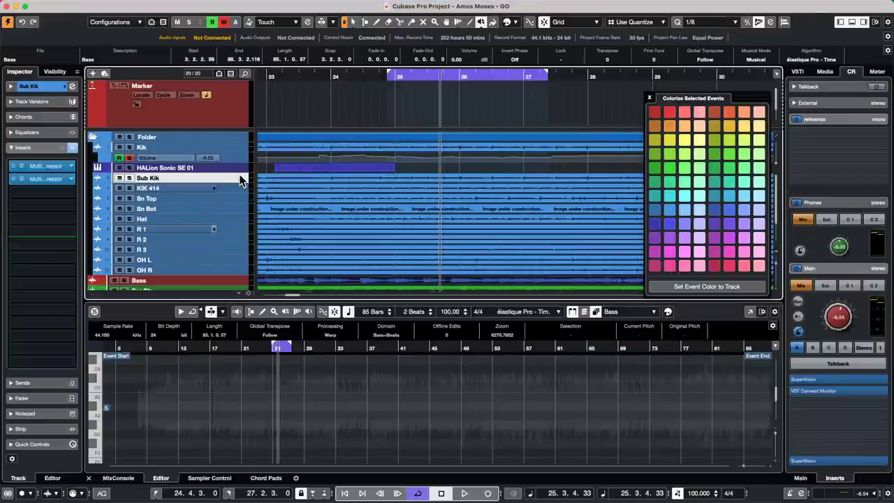
{"action": "left_click", "coordinate": [234, 272], "text": "shift"}
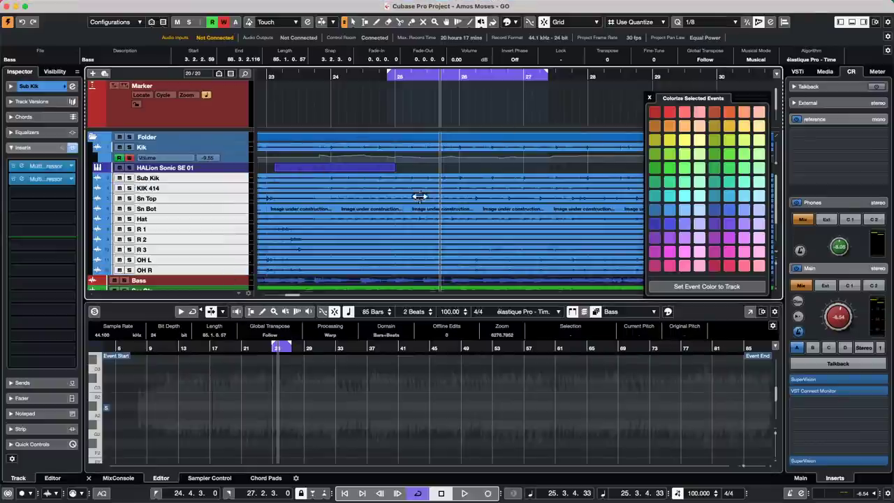
{"action": "left_click", "coordinate": [687, 140]}
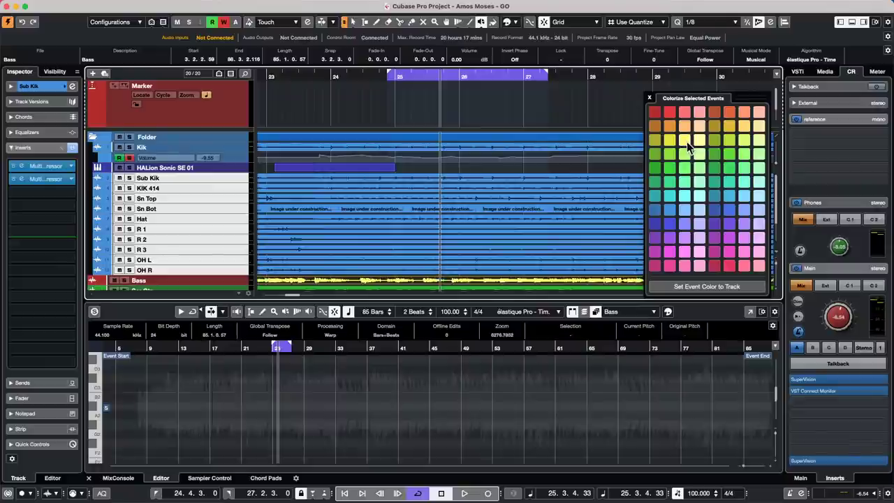
{"action": "left_click", "coordinate": [416, 126]}
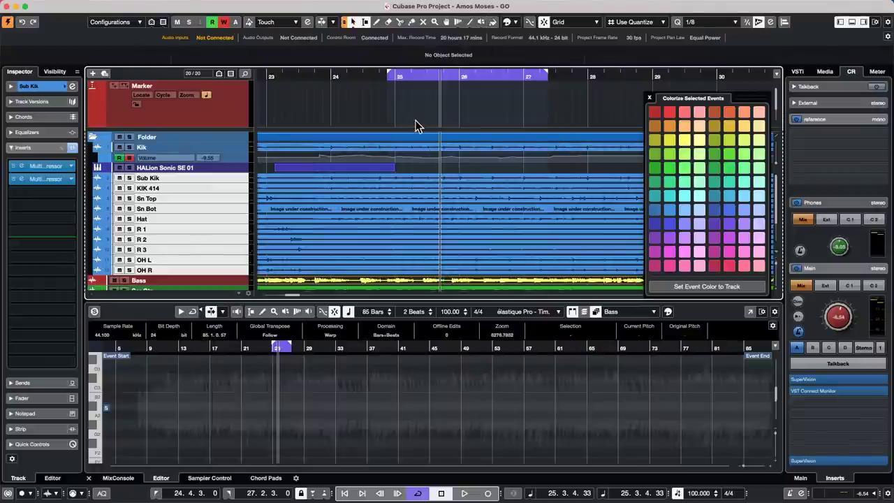
Colour the Sub Kik through OH R drum tracks hot pink after trying several colours.
{"action": "scroll", "coordinate": [376, 227], "scroll_direction": "down", "scroll_amount": 3}
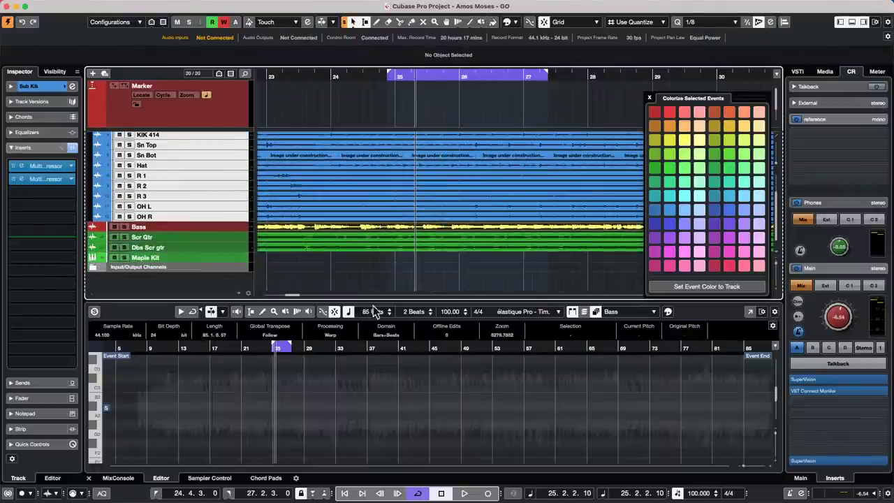
{"action": "left_click", "coordinate": [348, 283]}
{"action": "scroll", "coordinate": [234, 130], "scroll_direction": "up", "scroll_amount": 3}
{"action": "left_click", "coordinate": [221, 175]}
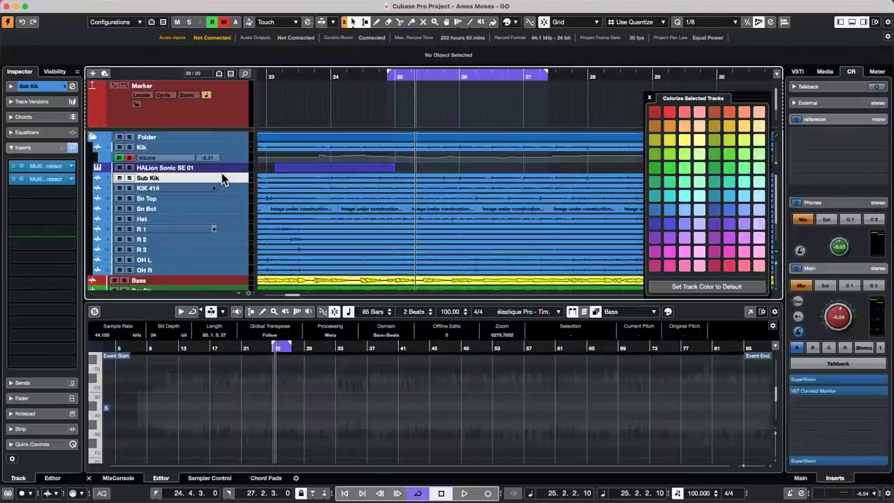
{"action": "left_click", "coordinate": [220, 274], "text": "shift"}
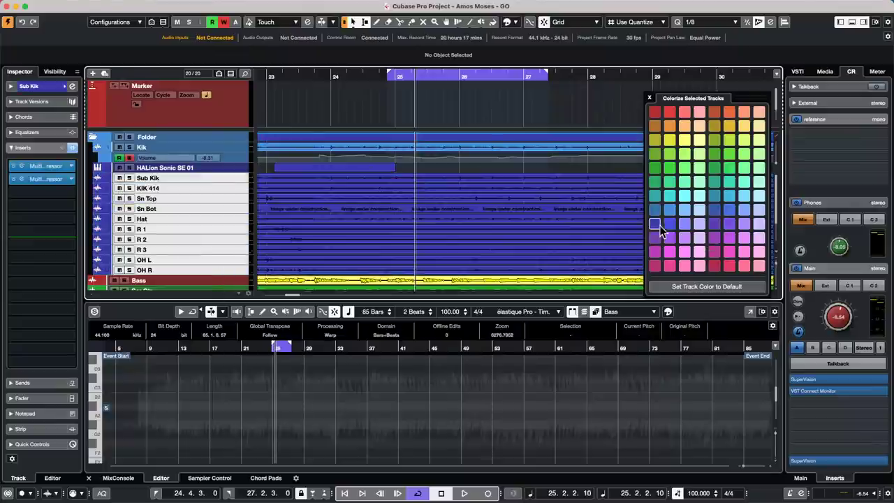
{"action": "left_click", "coordinate": [649, 98]}
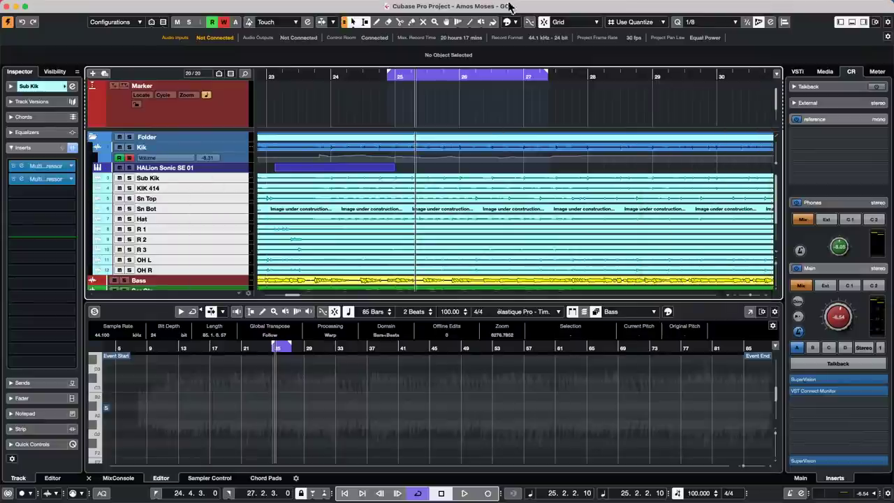
{"action": "left_click", "coordinate": [516, 21]}
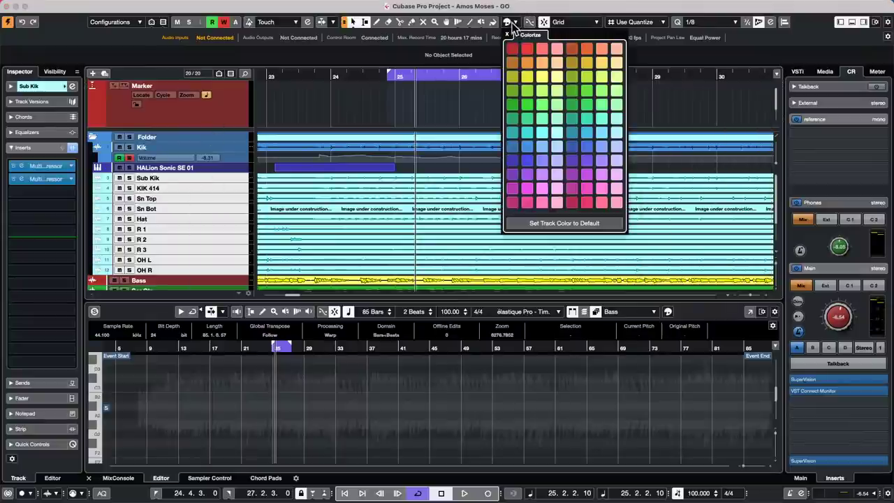
{"action": "left_click", "coordinate": [550, 79]}
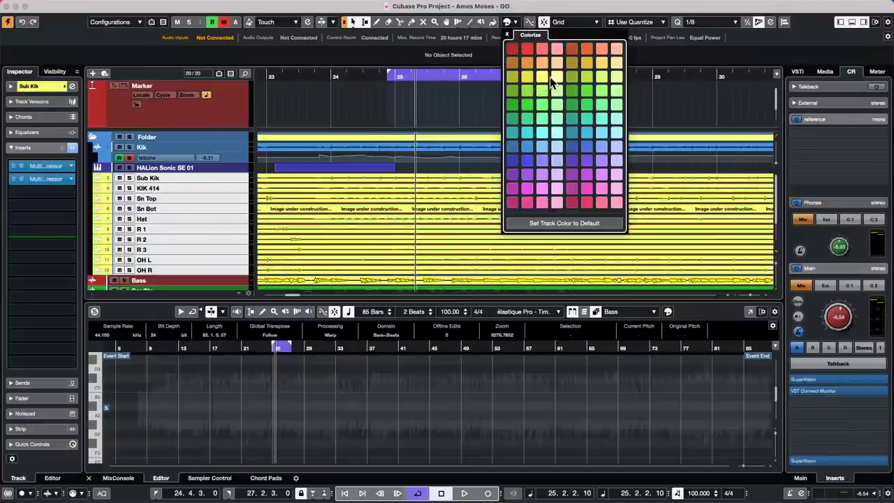
{"action": "left_click", "coordinate": [604, 175]}
{"action": "left_click", "coordinate": [543, 160]}
{"action": "left_click", "coordinate": [542, 133]}
{"action": "left_click", "coordinate": [527, 203]}
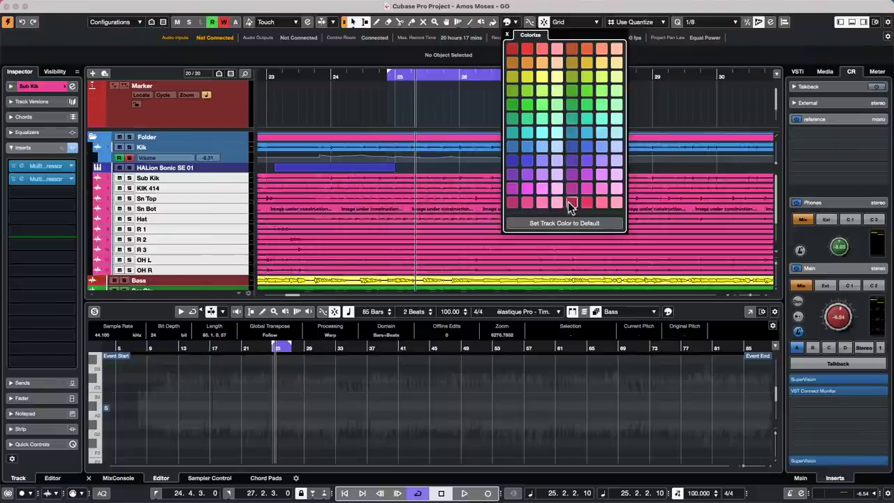
{"action": "left_click", "coordinate": [507, 35]}
Colour the HALion Sonic event orange.
{"action": "left_click", "coordinate": [384, 121]}
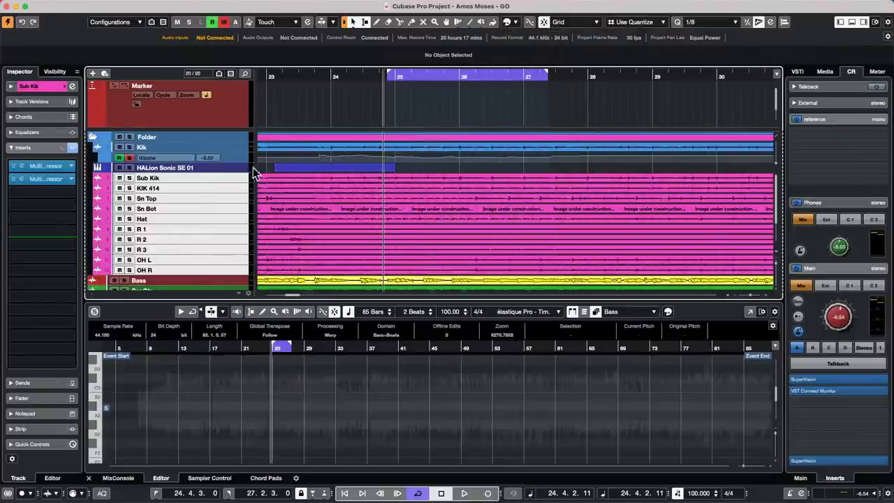
{"action": "left_click", "coordinate": [358, 170]}
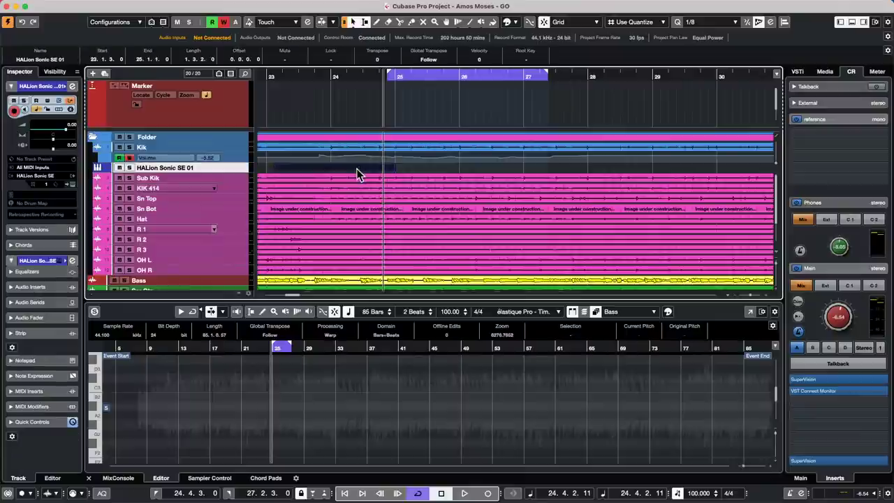
{"action": "right_click", "coordinate": [213, 273]}
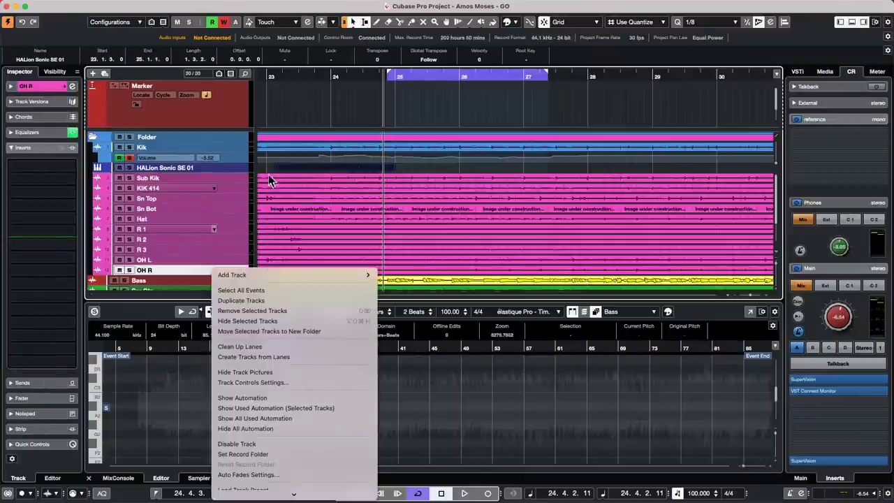
{"action": "right_click", "coordinate": [234, 178]}
{"action": "left_click", "coordinate": [234, 179]}
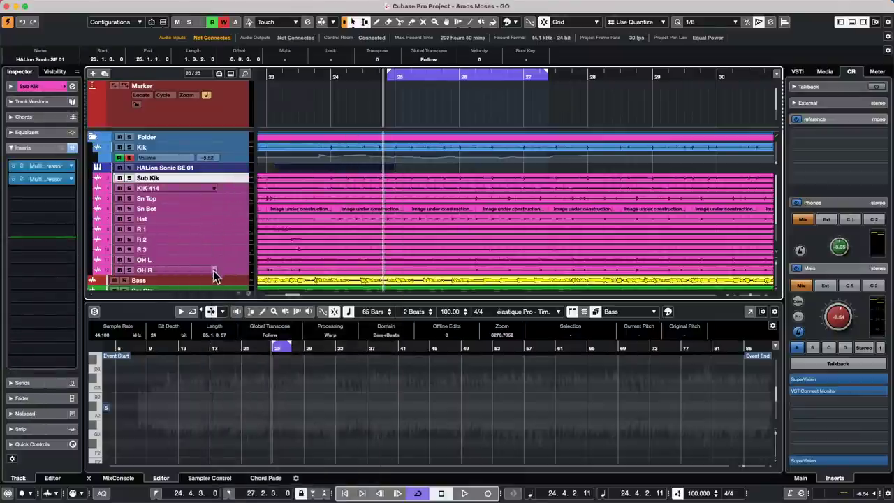
{"action": "left_click", "coordinate": [215, 271], "text": "shift"}
{"action": "left_click", "coordinate": [514, 22]}
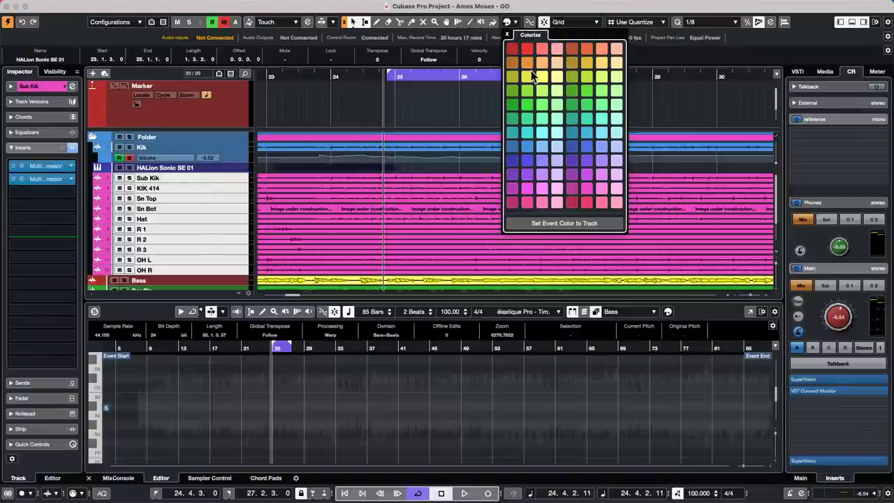
{"action": "left_click", "coordinate": [458, 171]}
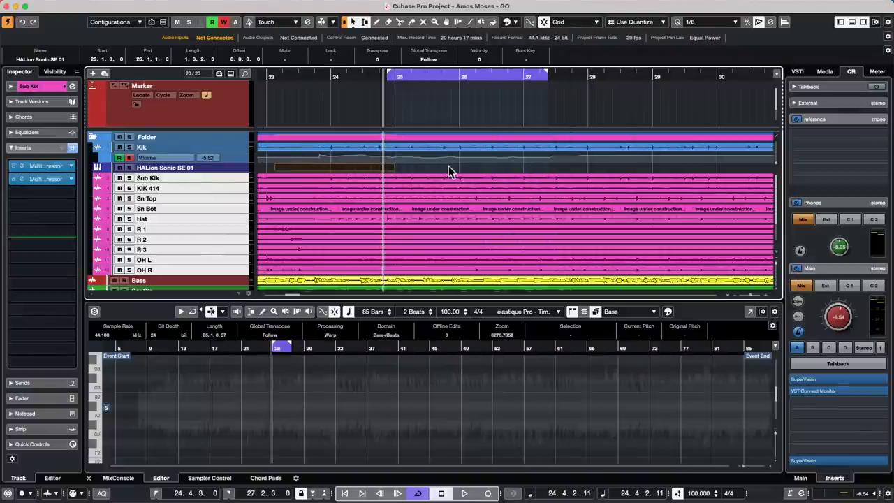
{"action": "left_click", "coordinate": [427, 168]}
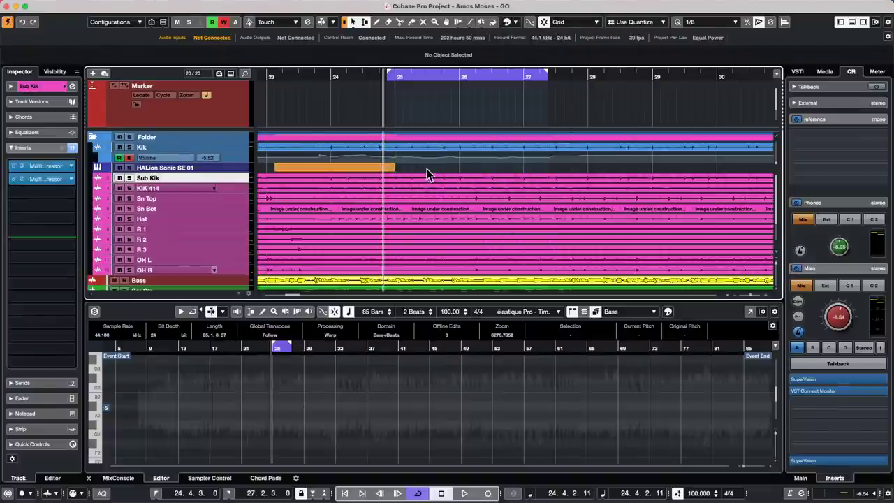
Recolour the events on tracks KIK 414 through OH R light orange.
{"action": "left_click", "coordinate": [232, 188]}
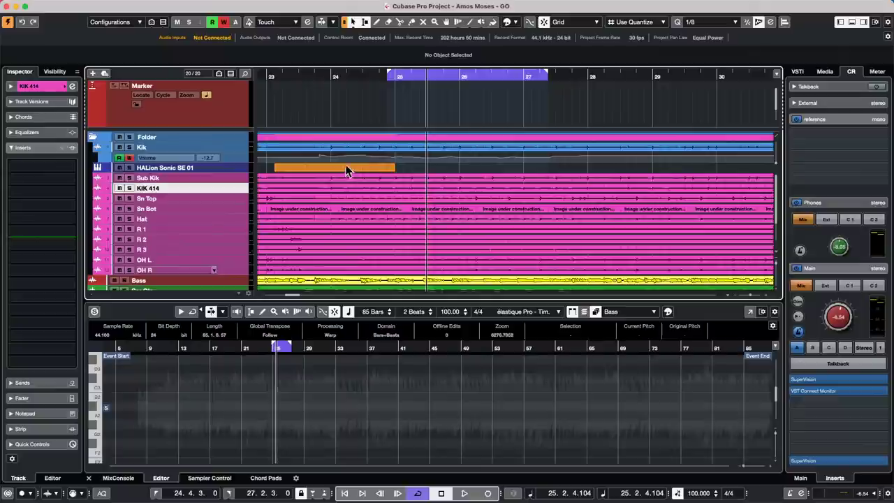
{"action": "left_click", "coordinate": [233, 270], "text": "shift"}
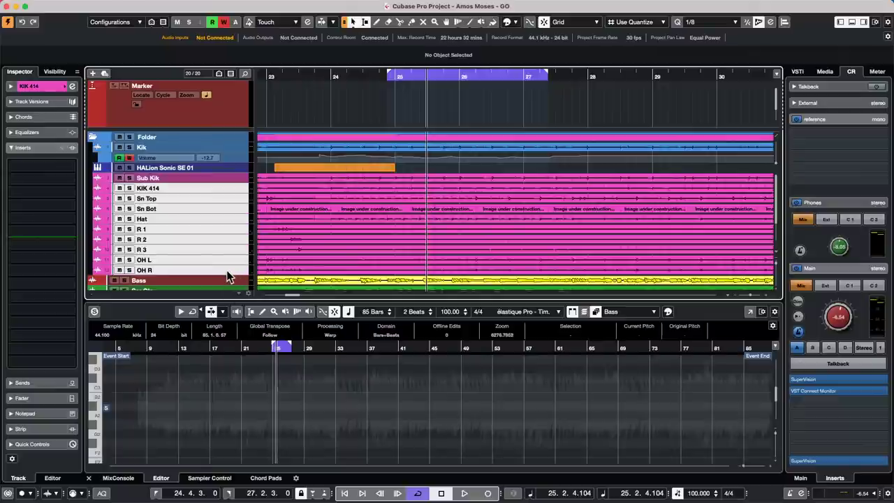
{"action": "left_click", "coordinate": [515, 23]}
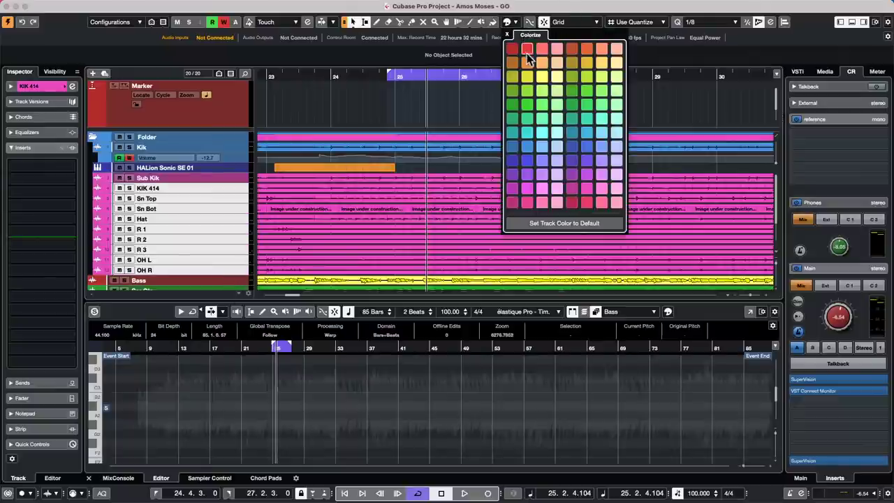
{"action": "left_click", "coordinate": [558, 62]}
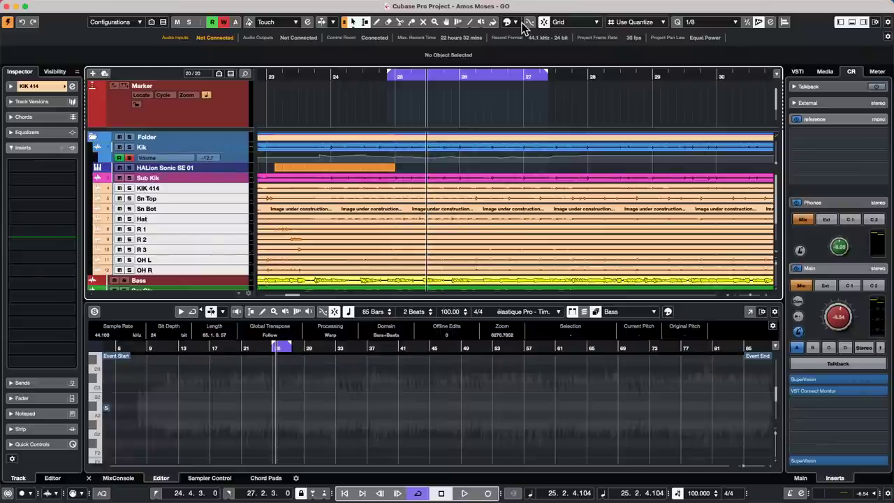
Select the orange HALion Sonic SE 01 event in the Project window.
{"action": "left_click", "coordinate": [354, 171]}
Show the MixConsole and roughly rebalance the faders, e.g. OH L -23.6, Maple Kit -3.80.
{"action": "left_click", "coordinate": [119, 478]}
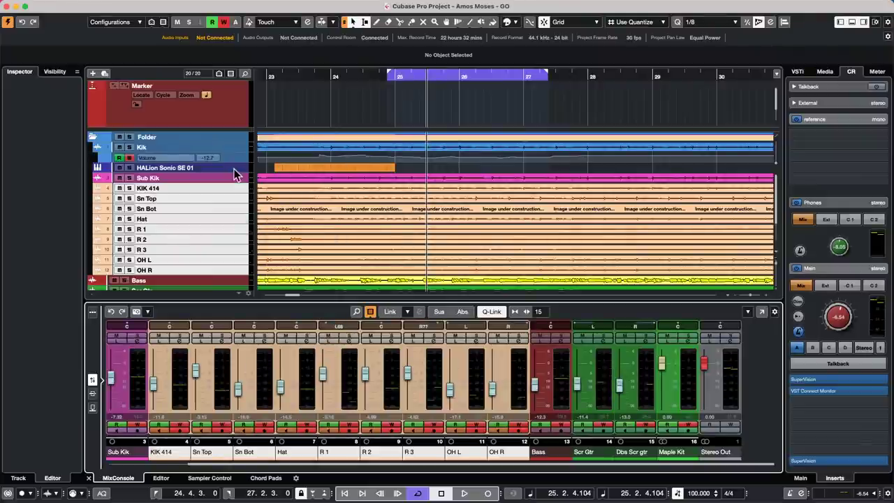
{"action": "left_click_drag", "start_coordinate": [232, 163], "coordinate": [368, 203]}
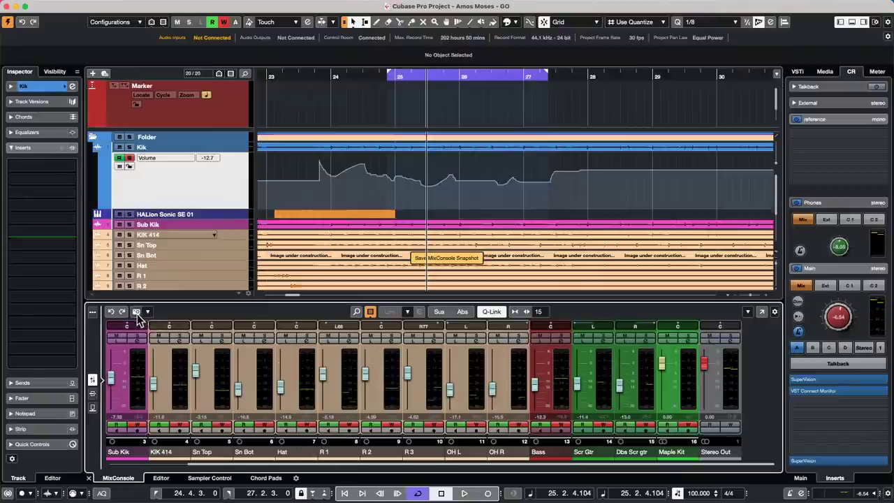
{"action": "left_click_drag", "start_coordinate": [201, 397], "coordinate": [190, 423]}
{"action": "left_click_drag", "start_coordinate": [234, 396], "coordinate": [367, 400]}
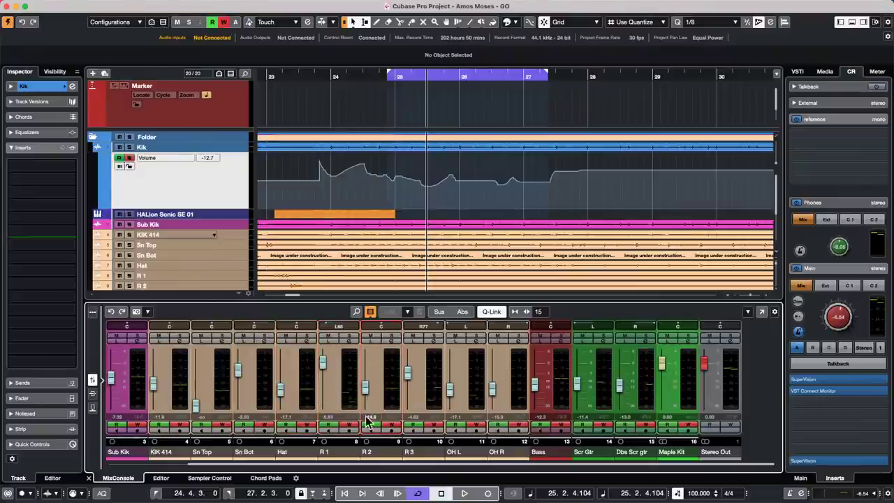
{"action": "left_click_drag", "start_coordinate": [408, 372], "coordinate": [408, 359]}
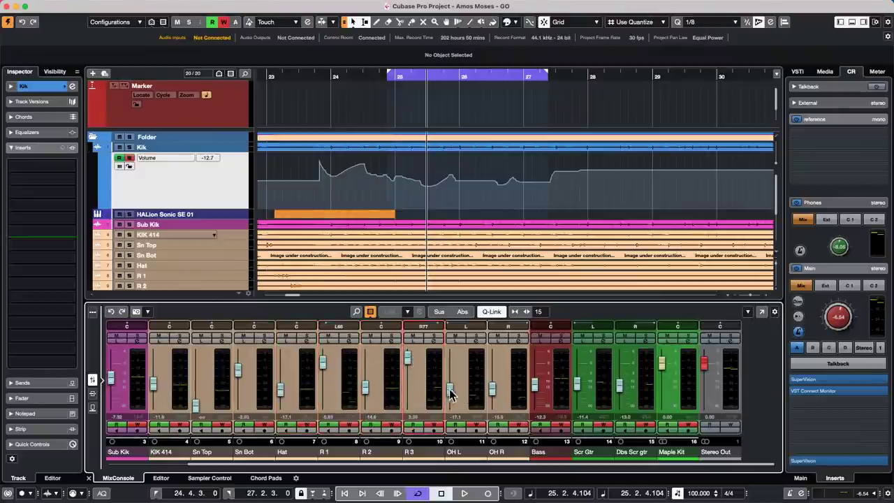
{"action": "left_click_drag", "start_coordinate": [451, 389], "coordinate": [493, 362]}
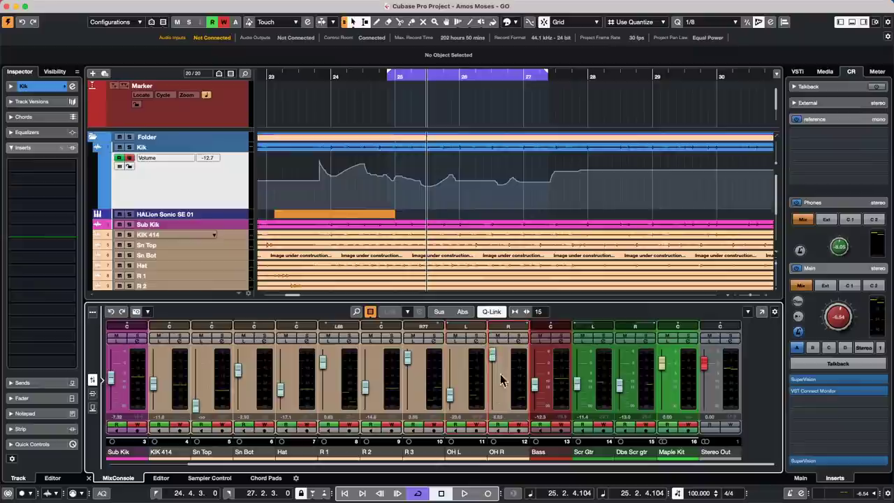
{"action": "left_click_drag", "start_coordinate": [534, 386], "coordinate": [535, 372]}
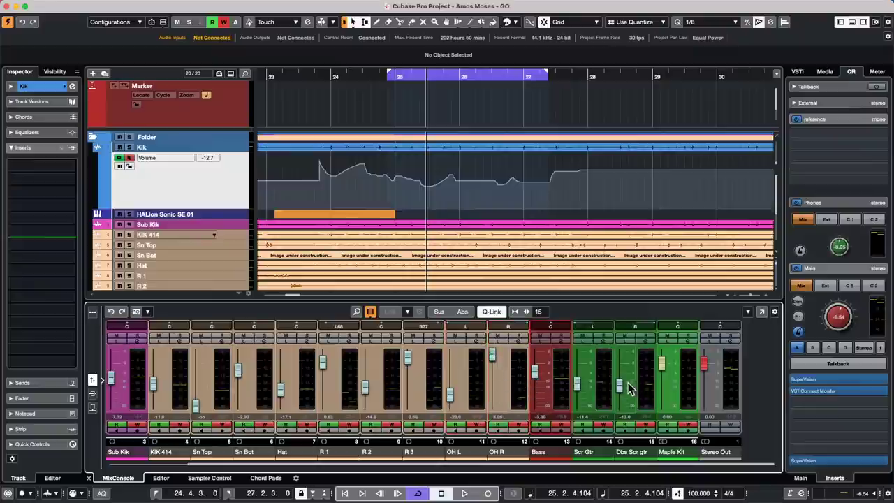
{"action": "left_click_drag", "start_coordinate": [619, 385], "coordinate": [620, 395]}
{"action": "left_click_drag", "start_coordinate": [662, 369], "coordinate": [661, 376]}
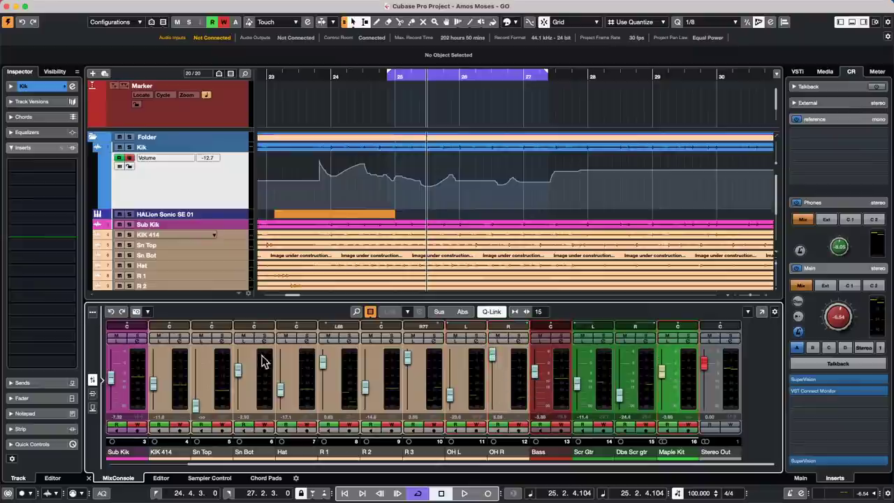
Refine levels: KIK 414 -2.02, Sn Top -10.8, Sn Bot -21.0, Hat -7.15, R 3 -4.81.
{"action": "left_click_drag", "start_coordinate": [113, 379], "coordinate": [116, 369]}
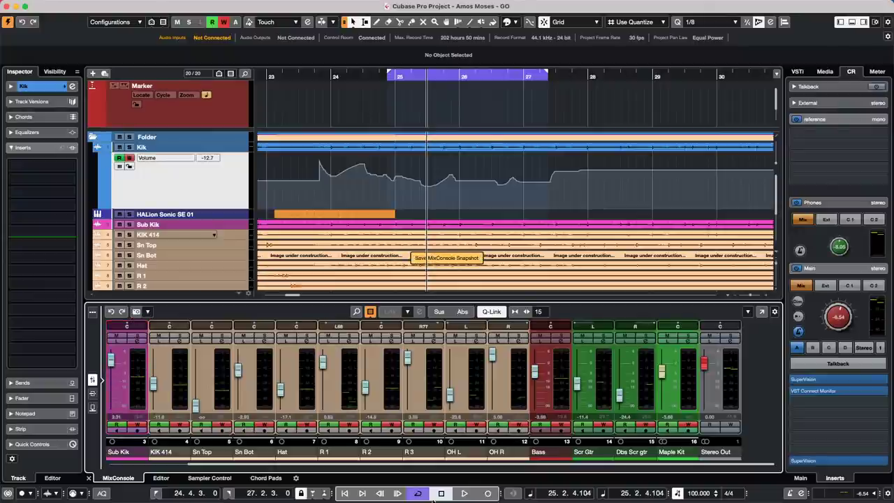
{"action": "left_click", "coordinate": [113, 388]}
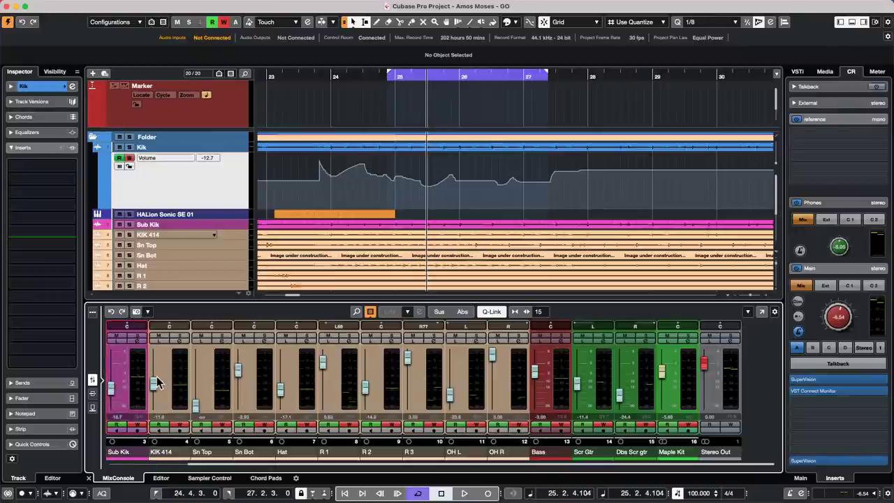
{"action": "left_click_drag", "start_coordinate": [157, 383], "coordinate": [154, 368]}
{"action": "left_click_drag", "start_coordinate": [195, 403], "coordinate": [197, 385]}
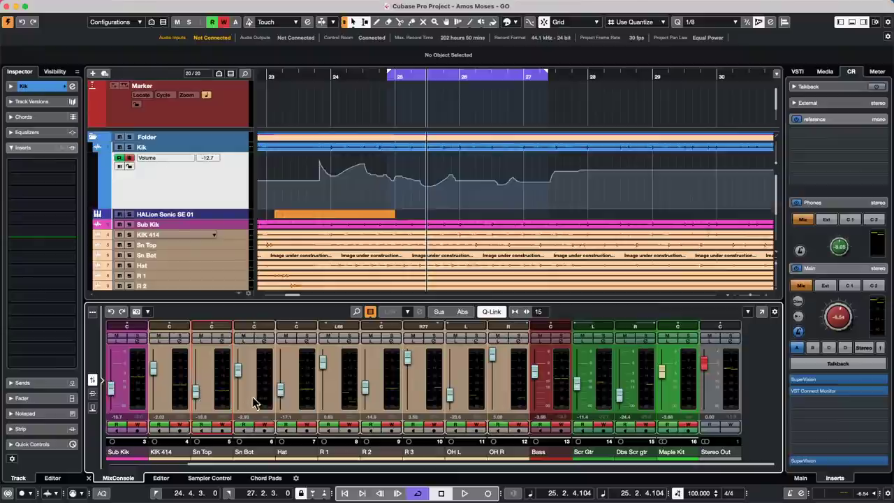
{"action": "left_click", "coordinate": [230, 387]}
{"action": "left_click", "coordinate": [239, 394]}
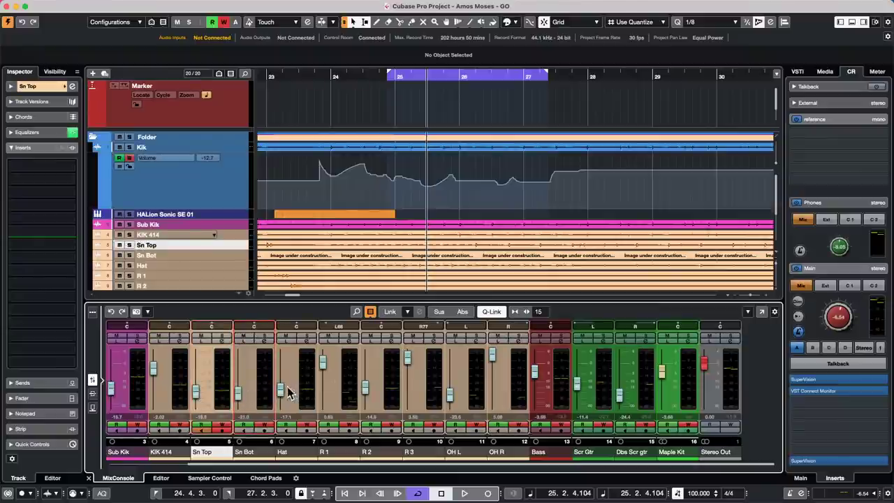
{"action": "left_click_drag", "start_coordinate": [287, 387], "coordinate": [283, 379]}
{"action": "left_click", "coordinate": [329, 383]}
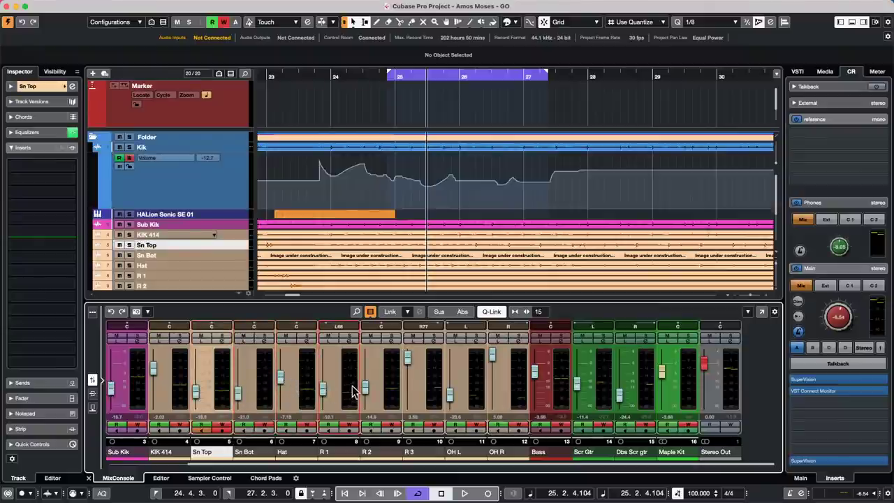
{"action": "left_click", "coordinate": [365, 388]}
{"action": "left_click_drag", "start_coordinate": [407, 358], "coordinate": [449, 375]}
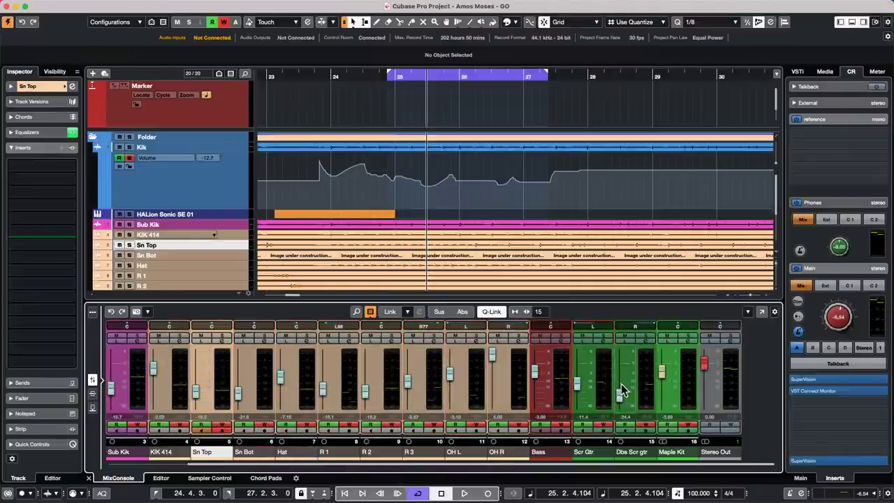
{"action": "left_click_drag", "start_coordinate": [624, 391], "coordinate": [577, 364]}
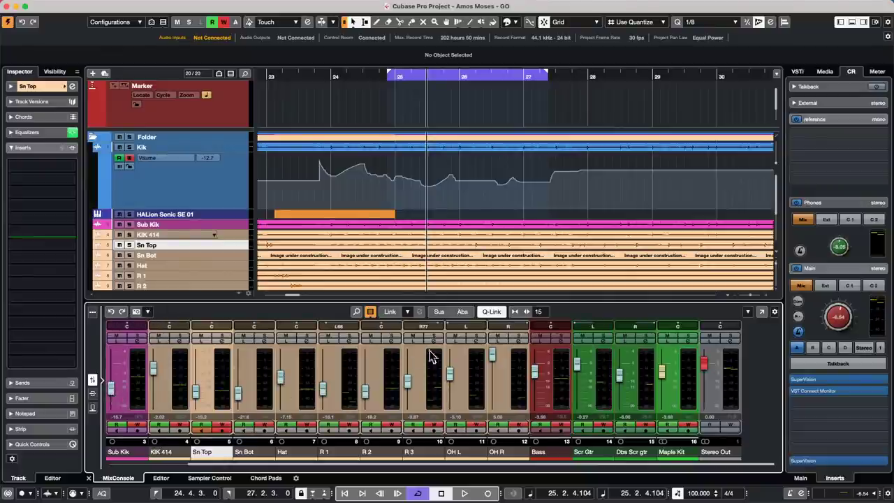
Turn Q-Link off and select the channels Sub Kik through Maple Kit.
{"action": "left_click", "coordinate": [489, 312]}
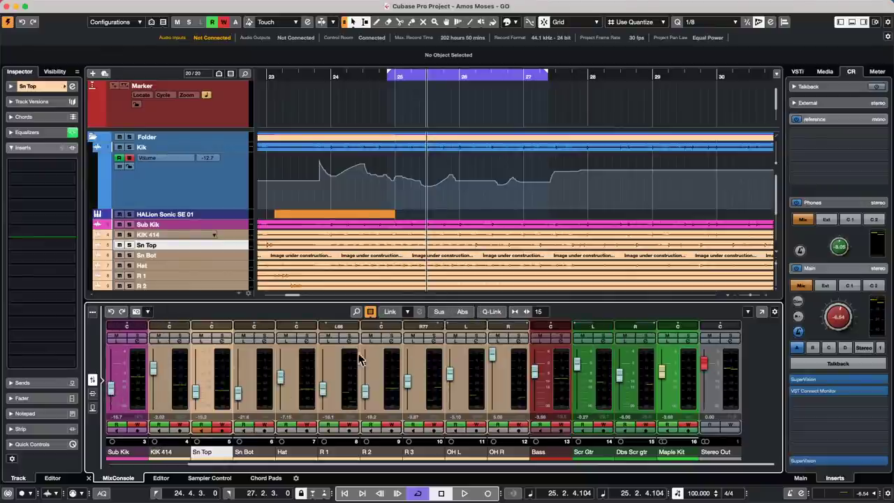
{"action": "left_click", "coordinate": [143, 396]}
{"action": "left_click", "coordinate": [690, 391], "text": "shift"}
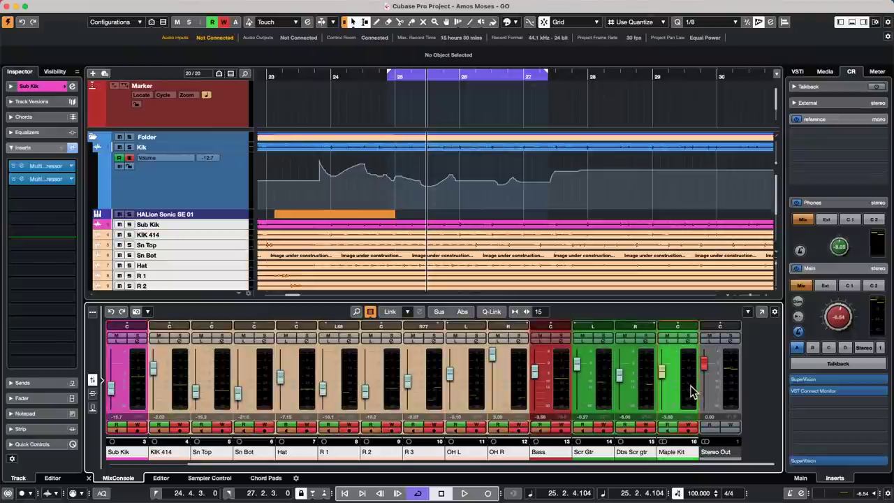
With Q-Link and Abs on, drop all selected channels to -oo, then switch both off.
{"action": "left_click", "coordinate": [491, 311]}
{"action": "left_click", "coordinate": [463, 312]}
{"action": "left_click_drag", "start_coordinate": [451, 374], "coordinate": [447, 499]}
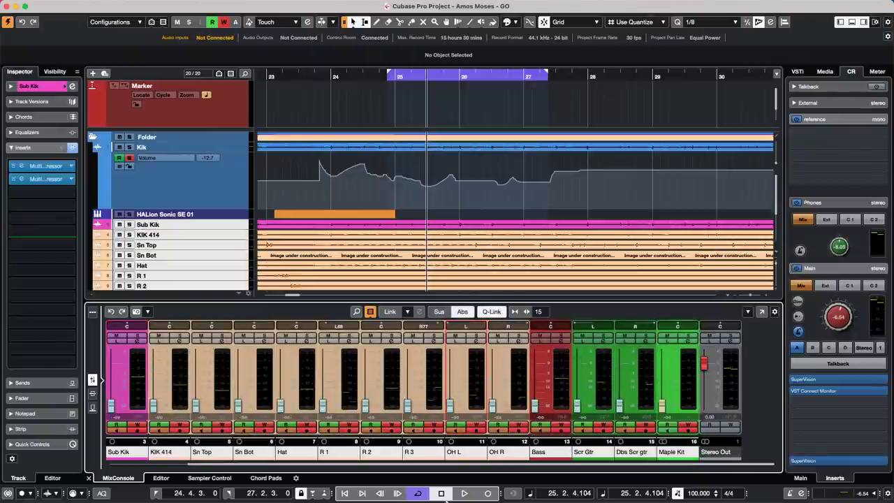
{"action": "left_click", "coordinate": [492, 312]}
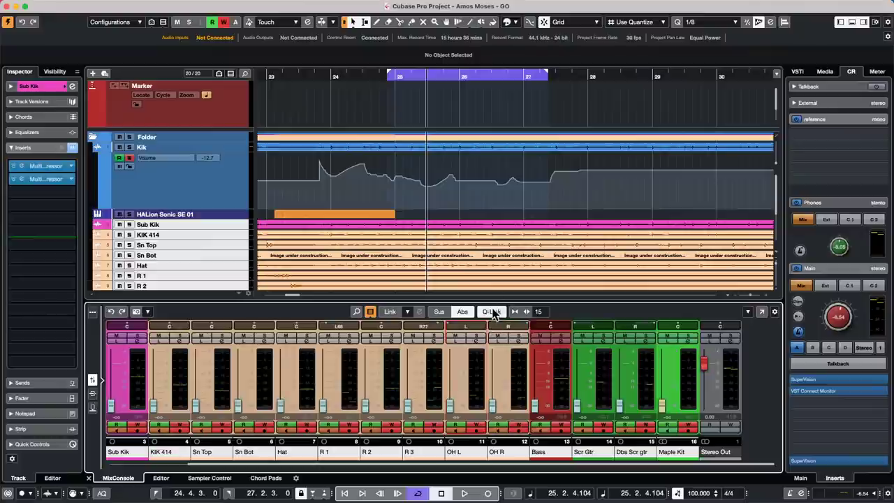
{"action": "left_click", "coordinate": [463, 311]}
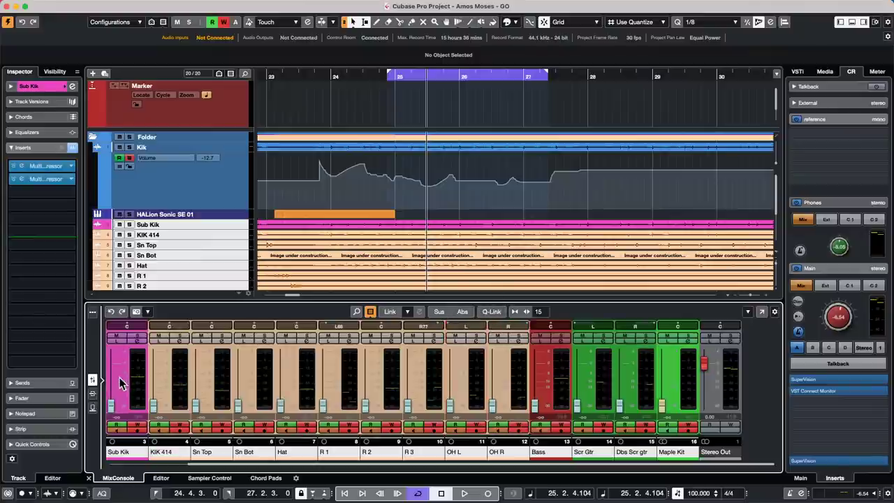
Bring each channel back up individually, e.g. Sub Kik -3.42, Bass -9.23, Scr Gtr -13.0.
{"action": "scroll", "coordinate": [122, 382], "scroll_direction": "up", "scroll_amount": 5}
{"action": "scroll", "coordinate": [155, 379], "scroll_direction": "up", "scroll_amount": 5}
{"action": "scroll", "coordinate": [209, 386], "scroll_direction": "up", "scroll_amount": 4}
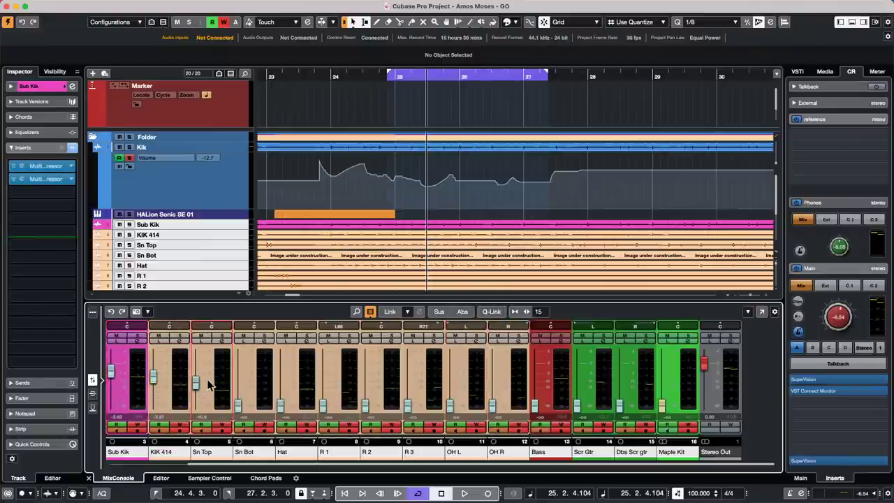
{"action": "scroll", "coordinate": [239, 383], "scroll_direction": "up", "scroll_amount": 4}
{"action": "scroll", "coordinate": [287, 375], "scroll_direction": "up", "scroll_amount": 4}
{"action": "scroll", "coordinate": [337, 369], "scroll_direction": "up", "scroll_amount": 5}
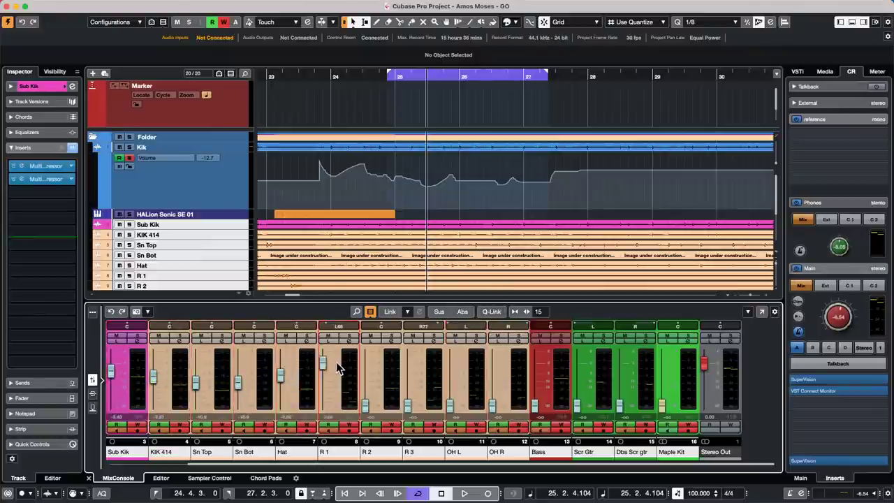
{"action": "left_click", "coordinate": [346, 365]}
{"action": "scroll", "coordinate": [369, 370], "scroll_direction": "up", "scroll_amount": 5}
{"action": "scroll", "coordinate": [419, 373], "scroll_direction": "up", "scroll_amount": 5}
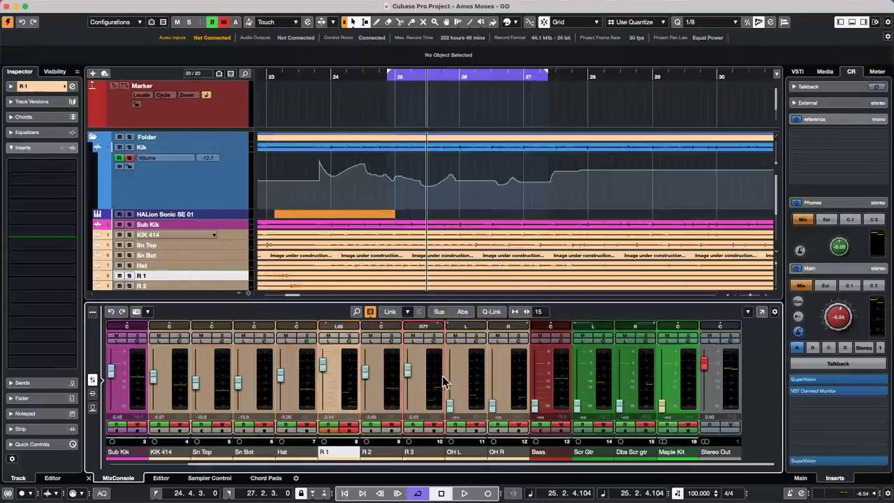
{"action": "scroll", "coordinate": [450, 382], "scroll_direction": "up", "scroll_amount": 5}
{"action": "scroll", "coordinate": [494, 385], "scroll_direction": "up", "scroll_amount": 5}
{"action": "scroll", "coordinate": [544, 384], "scroll_direction": "up", "scroll_amount": 5}
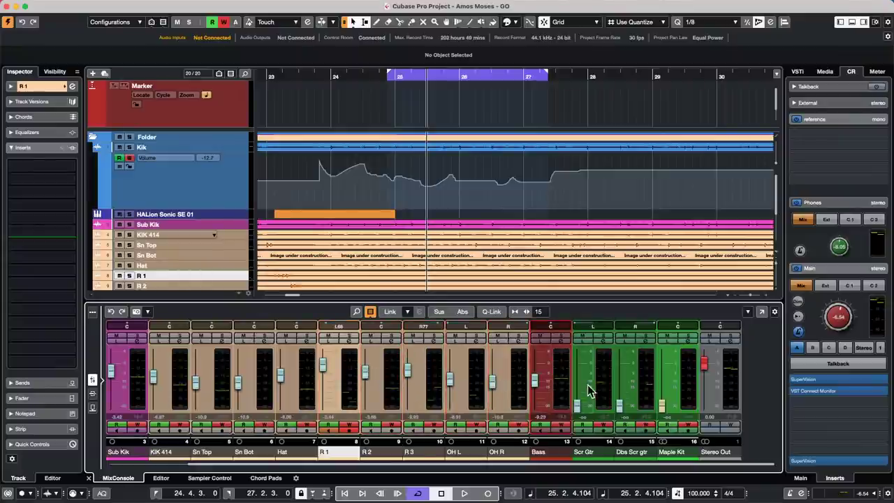
{"action": "scroll", "coordinate": [588, 391], "scroll_direction": "up", "scroll_amount": 5}
{"action": "scroll", "coordinate": [633, 389], "scroll_direction": "up", "scroll_amount": 5}
Recall Snapshot 1, confirming the automation warning.
{"action": "scroll", "coordinate": [662, 386], "scroll_direction": "up", "scroll_amount": 5}
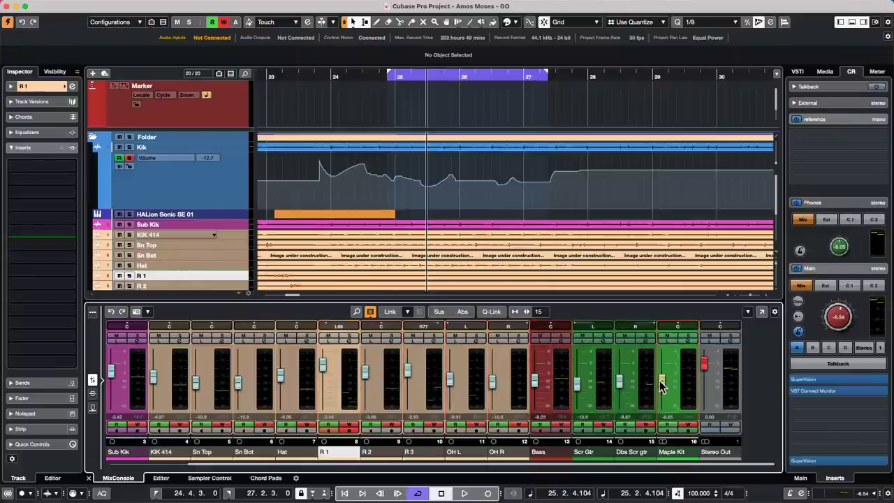
{"action": "left_click", "coordinate": [148, 313]}
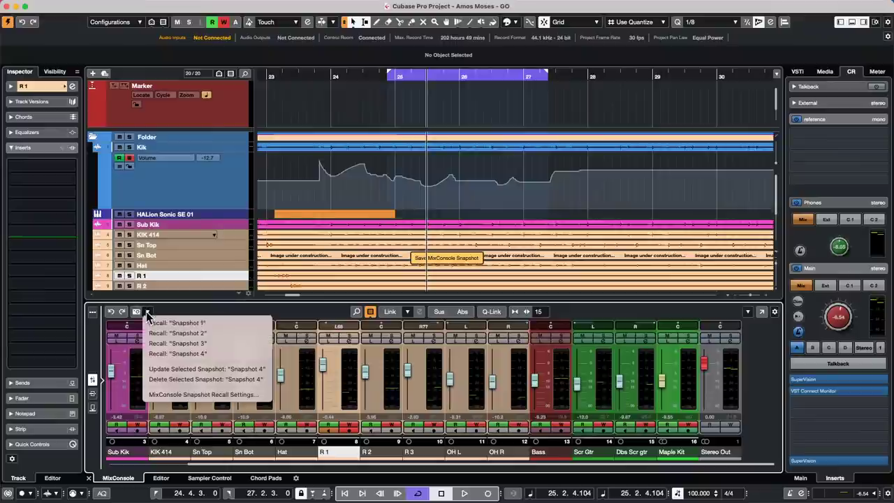
{"action": "left_click", "coordinate": [208, 323]}
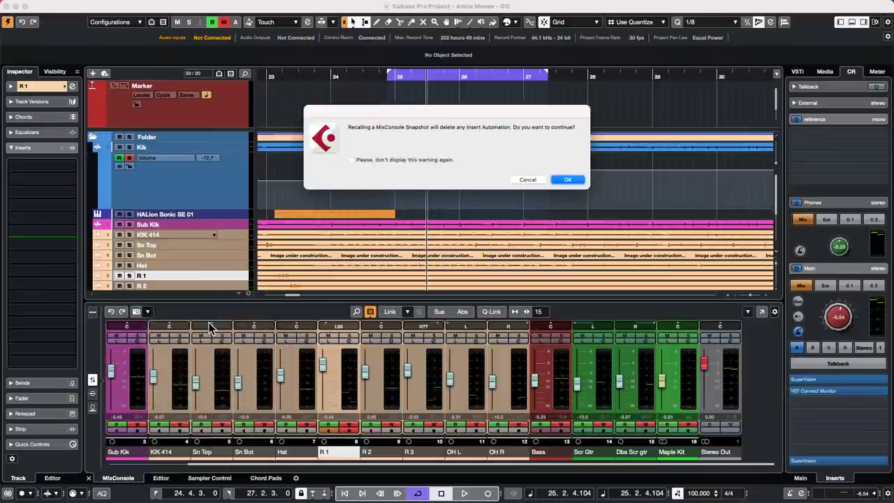
{"action": "left_click", "coordinate": [568, 180]}
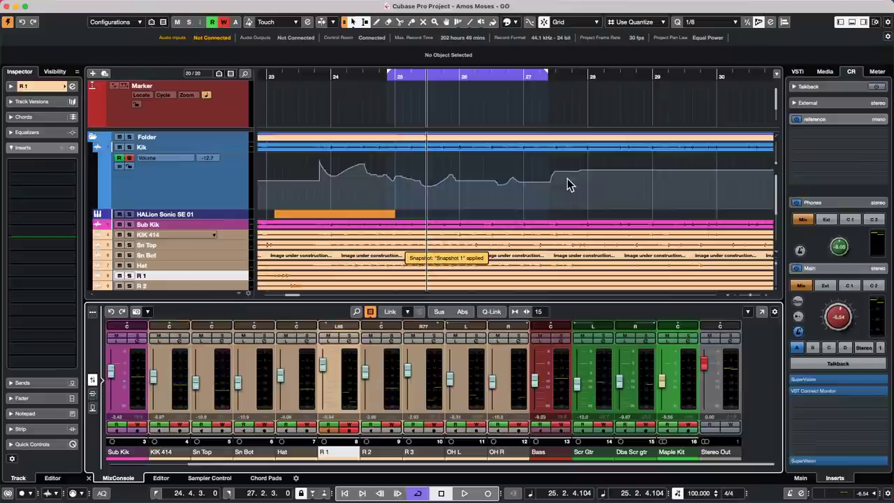
Recall Snapshot 2, confirming the automation warning.
{"action": "left_click", "coordinate": [148, 312]}
{"action": "left_click", "coordinate": [180, 333]}
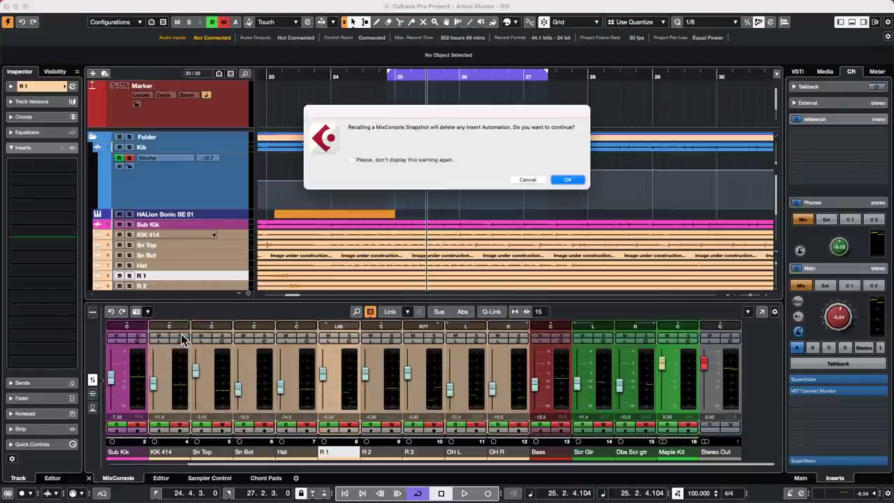
{"action": "left_click", "coordinate": [566, 180]}
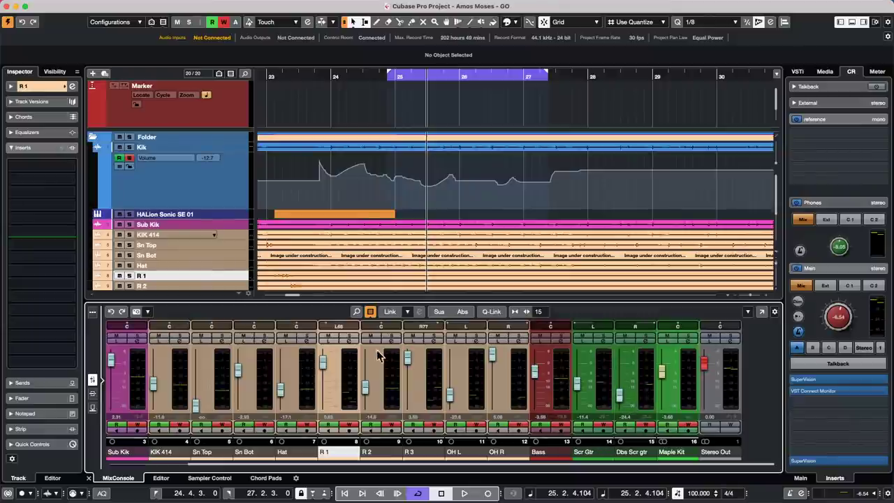
{"action": "left_click", "coordinate": [148, 312]}
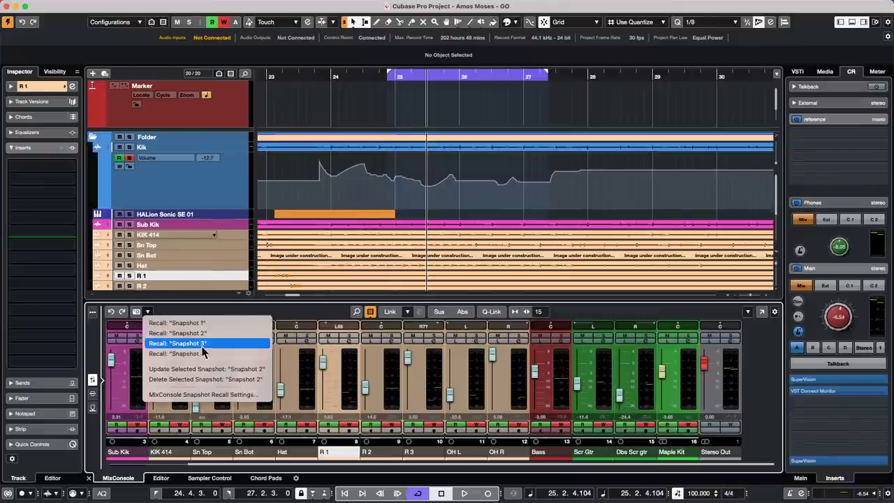
Select the drum channels Sub Kik through OH R.
{"action": "left_click", "coordinate": [121, 404]}
{"action": "left_click", "coordinate": [134, 399]}
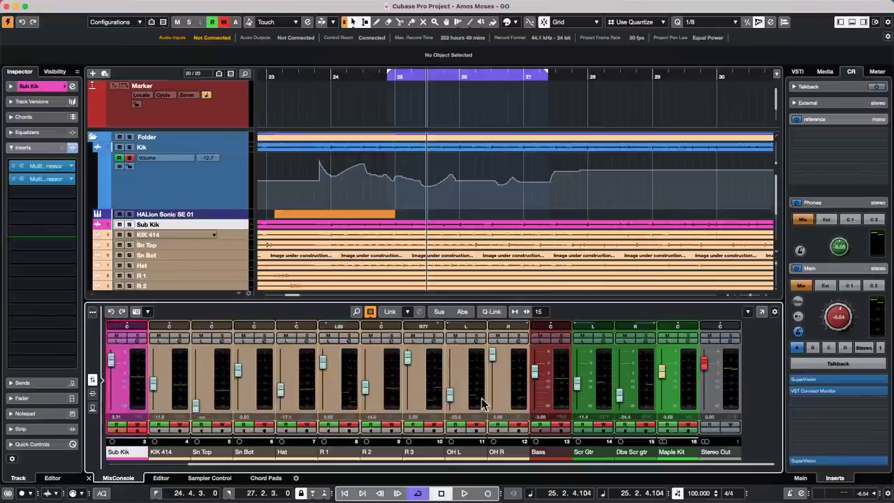
{"action": "left_click", "coordinate": [510, 393], "text": "shift"}
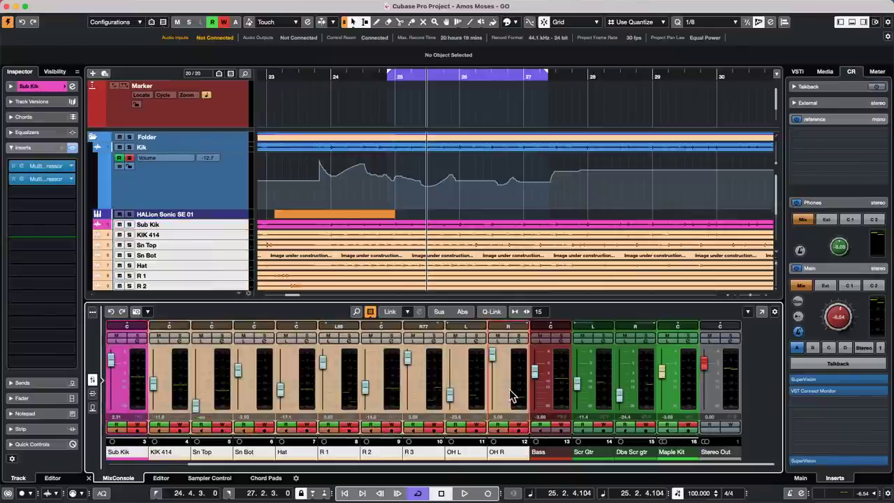
Tick Selected Channels only in the MixConsole Snapshot Recall Settings.
{"action": "left_click", "coordinate": [147, 313]}
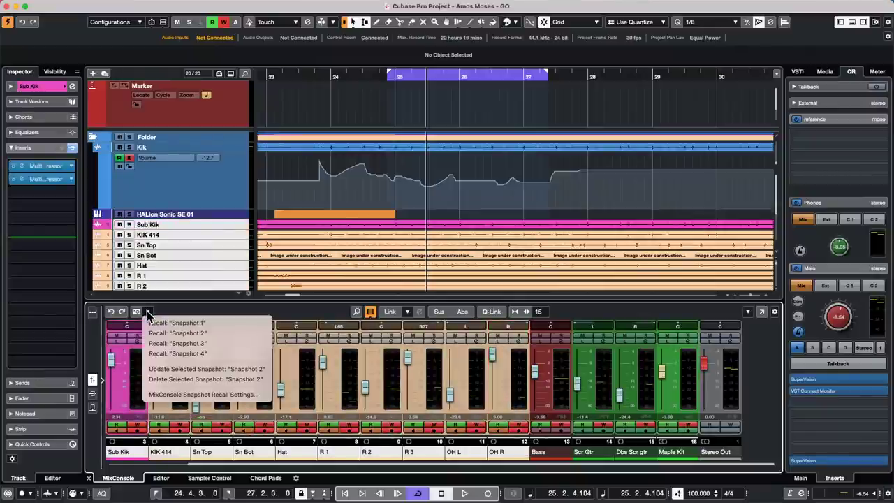
{"action": "left_click", "coordinate": [377, 313]}
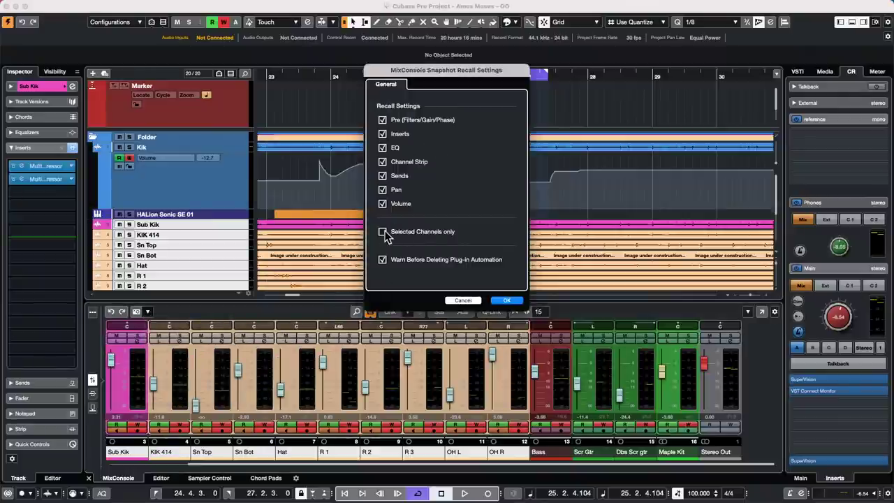
{"action": "left_click", "coordinate": [383, 232]}
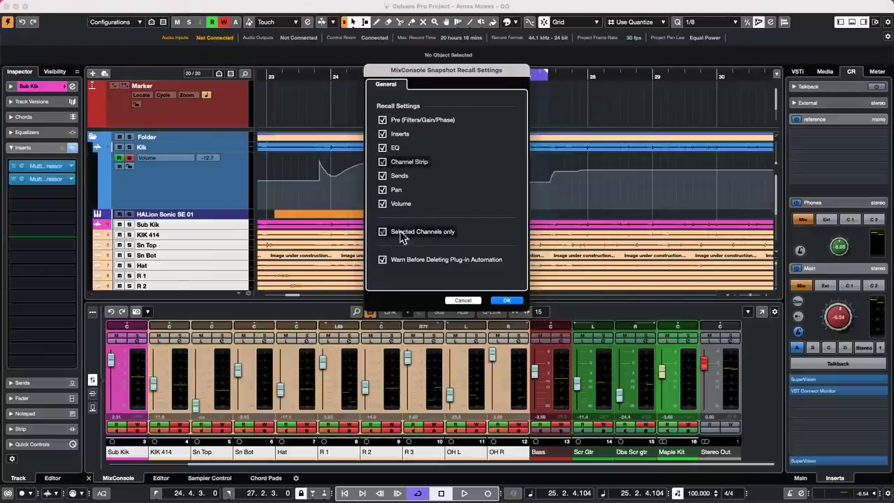
{"action": "left_click", "coordinate": [506, 300]}
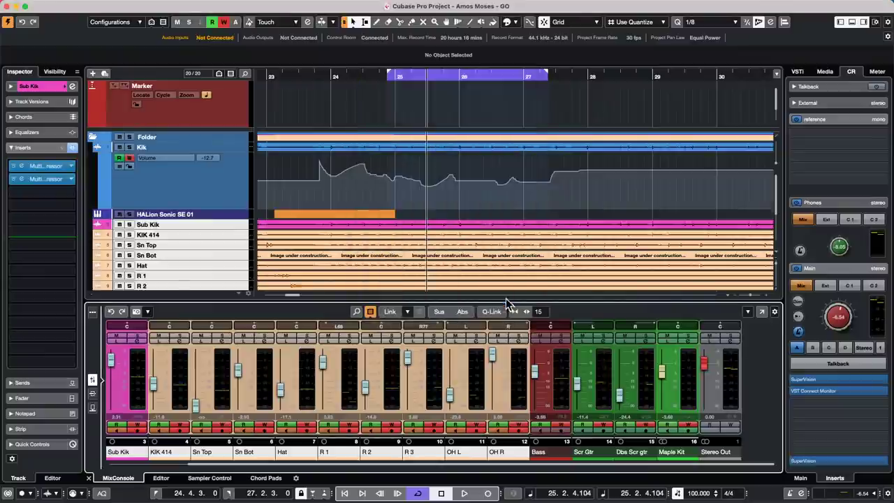
Recall the stored snapshot, accepting the insert automation warning, restoring Sub Kik -3.42 and Bass -9.23.
{"action": "left_click", "coordinate": [147, 313]}
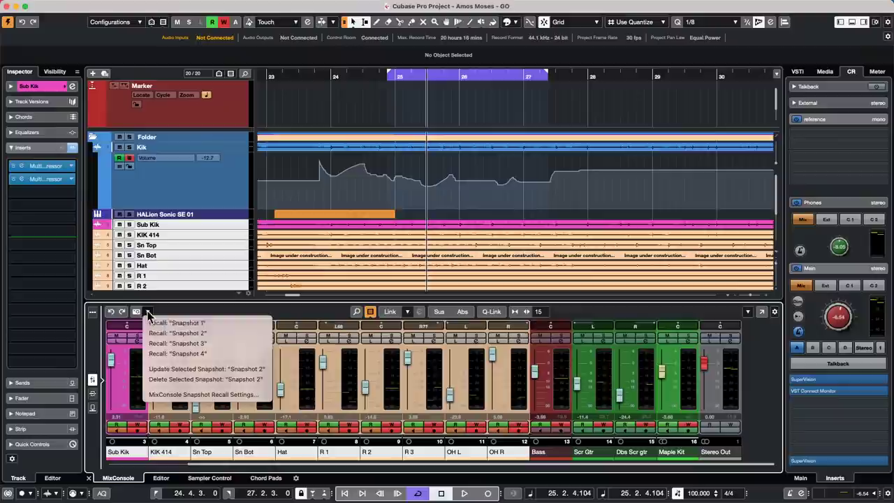
{"action": "left_click", "coordinate": [220, 355]}
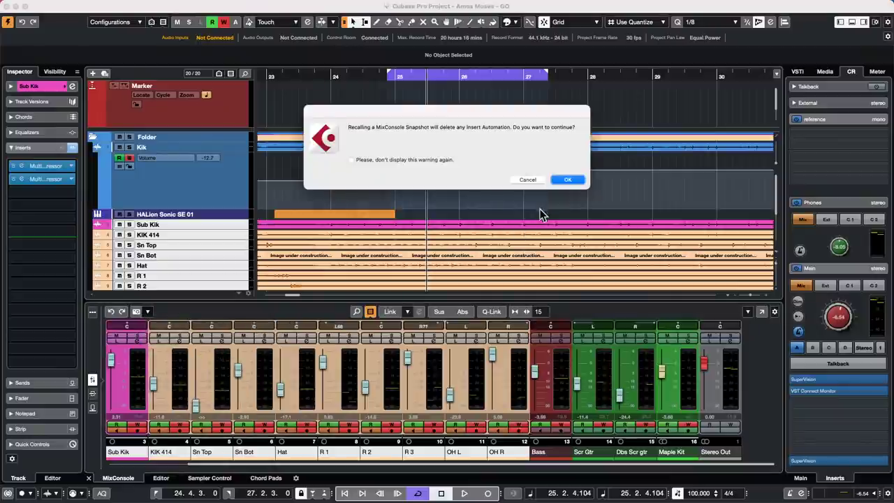
{"action": "left_click", "coordinate": [568, 181]}
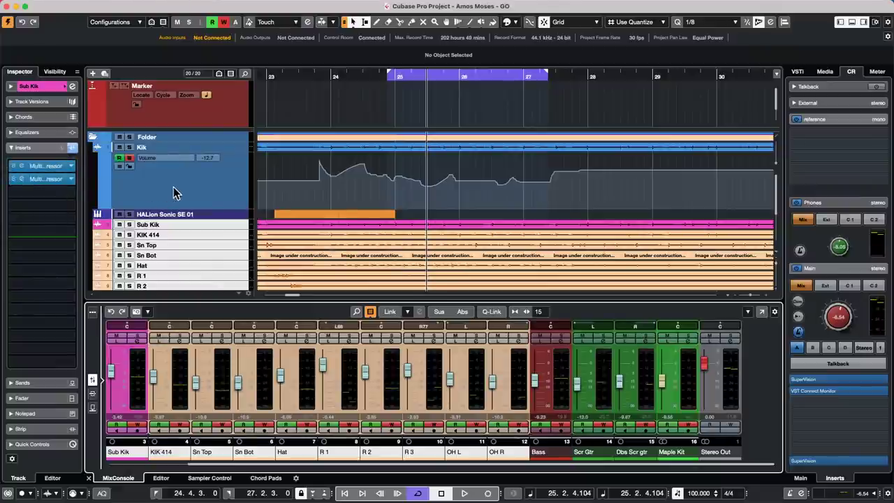
Select the Kik track, step down to Sub Kik, and cycle Object Selection to time stretch.
{"action": "left_click", "coordinate": [201, 182]}
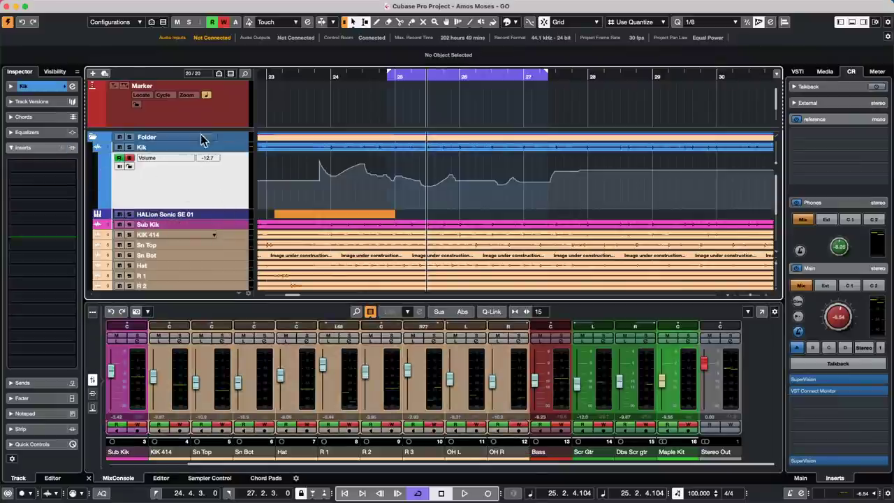
{"action": "left_click", "coordinate": [201, 147]}
{"action": "key", "text": "Down"}
{"action": "key", "text": "Down"}
{"action": "key", "text": "Down"}
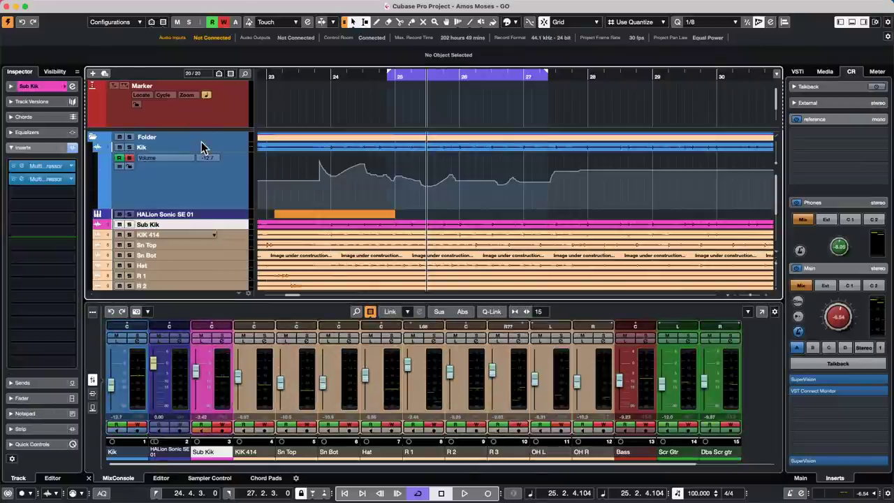
{"action": "key", "text": "1"}
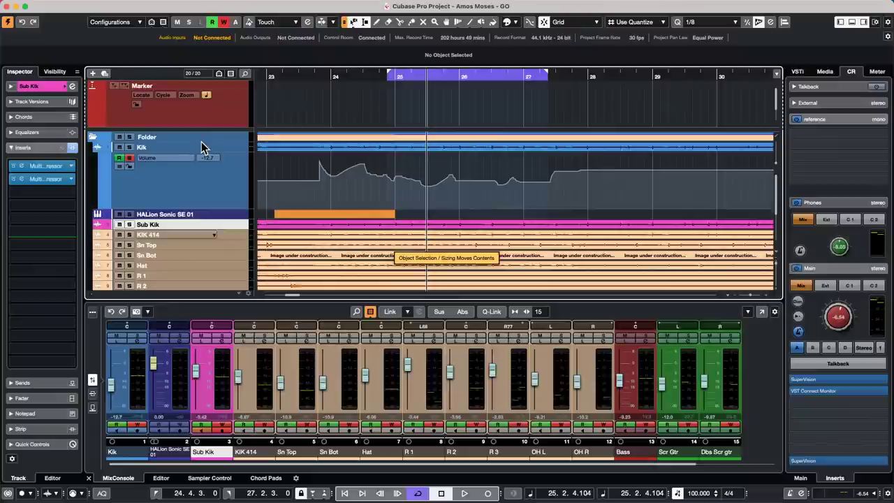
{"action": "key", "text": "1"}
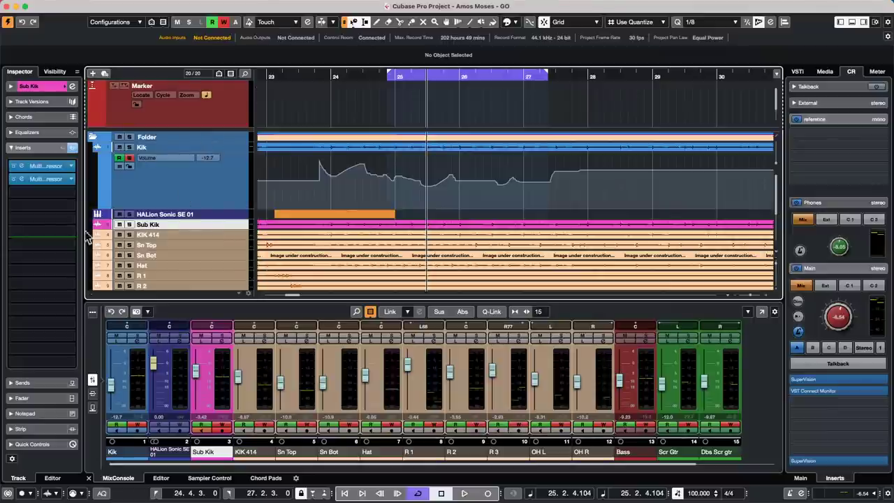
Undo a trial Sn Top drop, then lower Hat to -17.6, R 1 to -21.0, R 2 to -12.7.
{"action": "left_click_drag", "start_coordinate": [283, 388], "coordinate": [280, 408]}
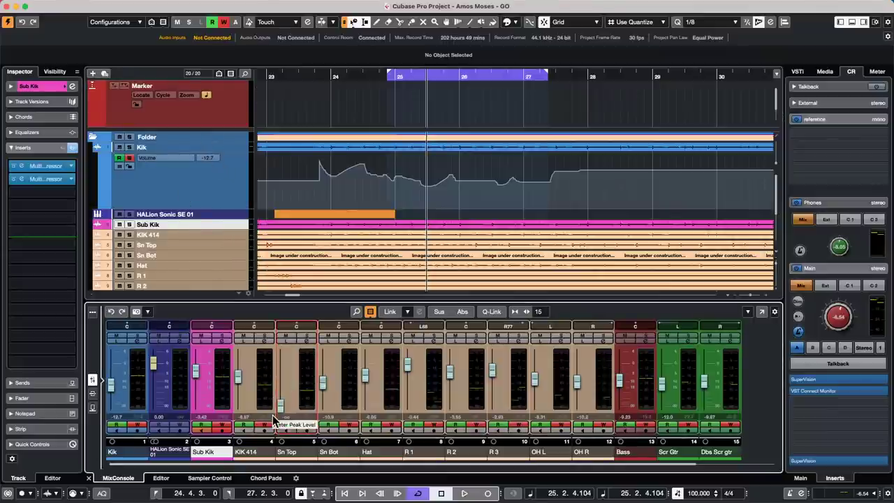
{"action": "key", "text": "super+z"}
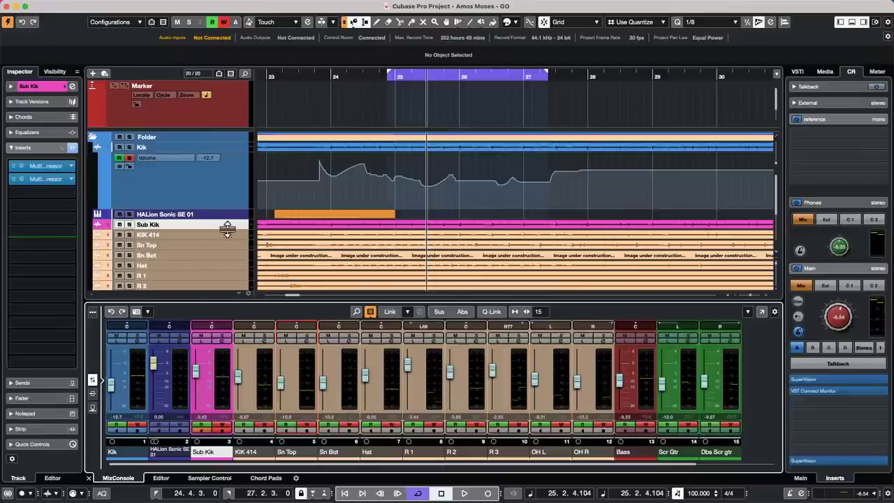
{"action": "left_click_drag", "start_coordinate": [364, 374], "coordinate": [365, 389]}
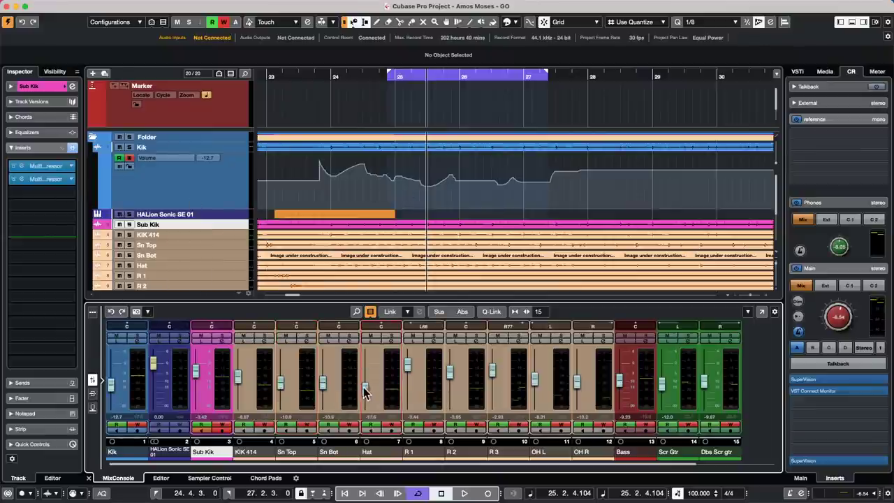
{"action": "left_click_drag", "start_coordinate": [407, 364], "coordinate": [410, 396]}
{"action": "left_click_drag", "start_coordinate": [450, 372], "coordinate": [449, 384]}
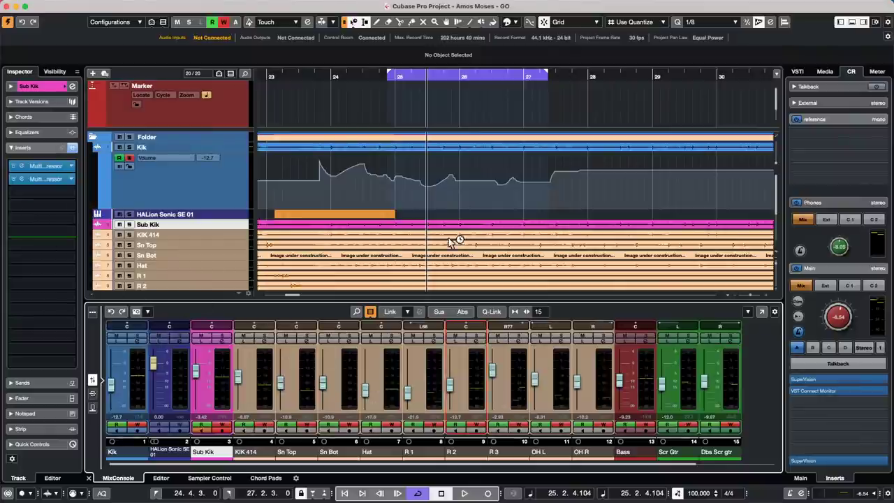
Undo four mixer changes, redo two, then undo three, restoring the Hat, R 1 and R 2 levels.
{"action": "left_click", "coordinate": [112, 311]}
{"action": "left_click", "coordinate": [112, 311]}
{"action": "left_click", "coordinate": [112, 312]}
{"action": "left_click", "coordinate": [112, 311]}
{"action": "left_click", "coordinate": [111, 312]}
{"action": "left_click", "coordinate": [111, 311]}
{"action": "left_click", "coordinate": [111, 311]}
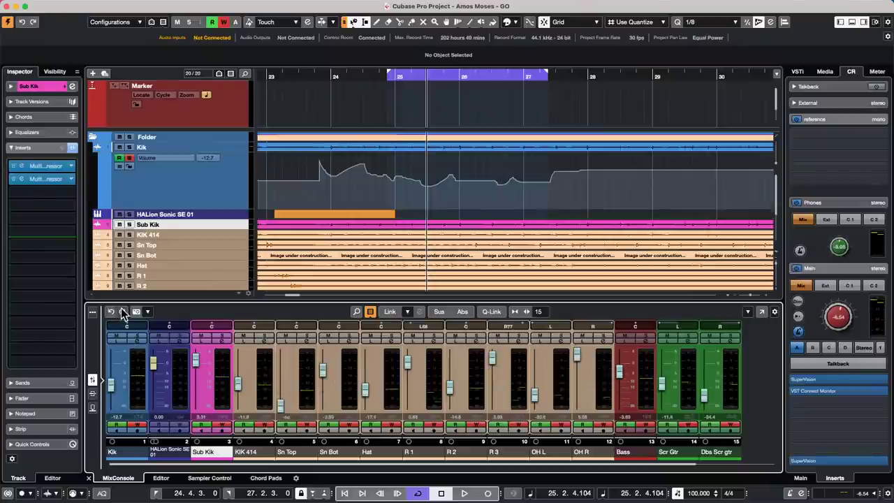
{"action": "left_click", "coordinate": [122, 311]}
{"action": "left_click", "coordinate": [121, 312]}
{"action": "left_click", "coordinate": [122, 312]}
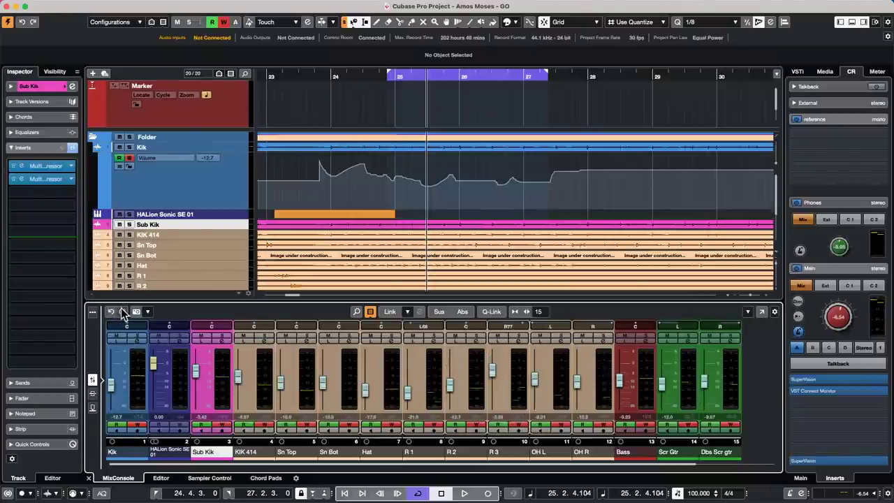
{"action": "left_click", "coordinate": [113, 311]}
{"action": "left_click", "coordinate": [113, 311]}
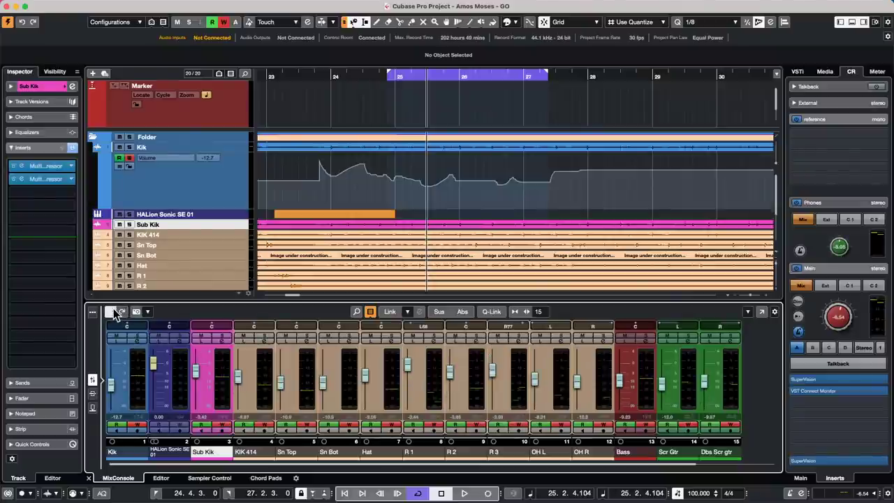
{"action": "left_click", "coordinate": [113, 311]}
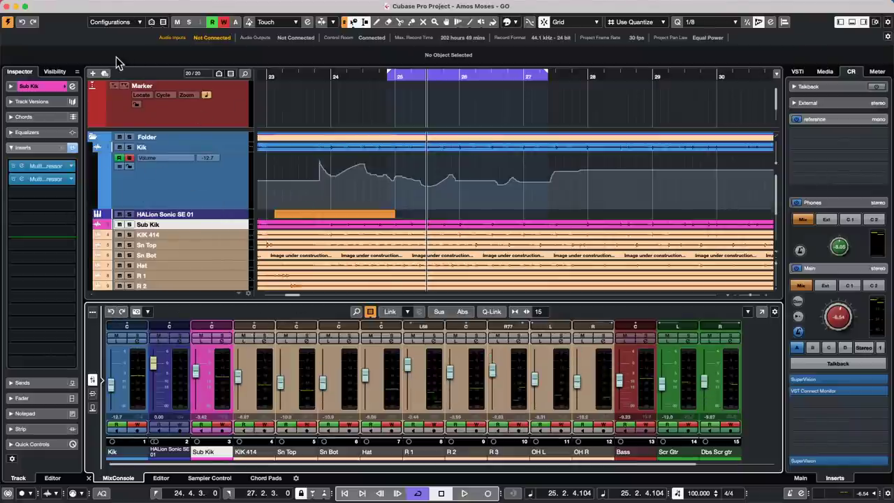
Open the MixConsole window with History, lower HALion Sonic SE to -5.73 and pan Sub Kik right.
{"action": "key", "text": "F3"}
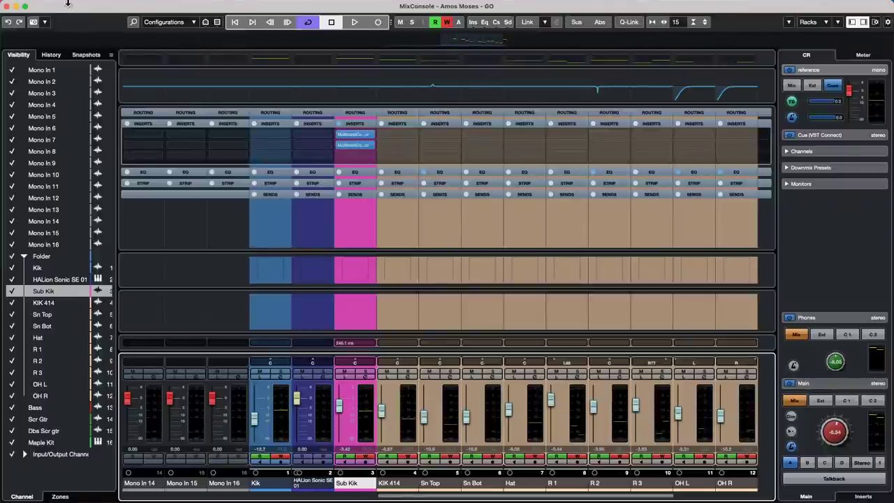
{"action": "left_click", "coordinate": [59, 55]}
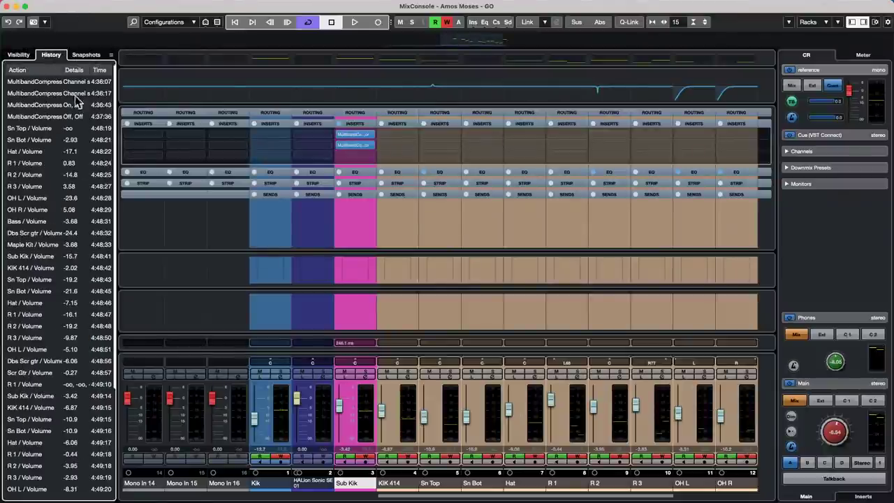
{"action": "scroll", "coordinate": [70, 280], "scroll_direction": "down", "scroll_amount": 3}
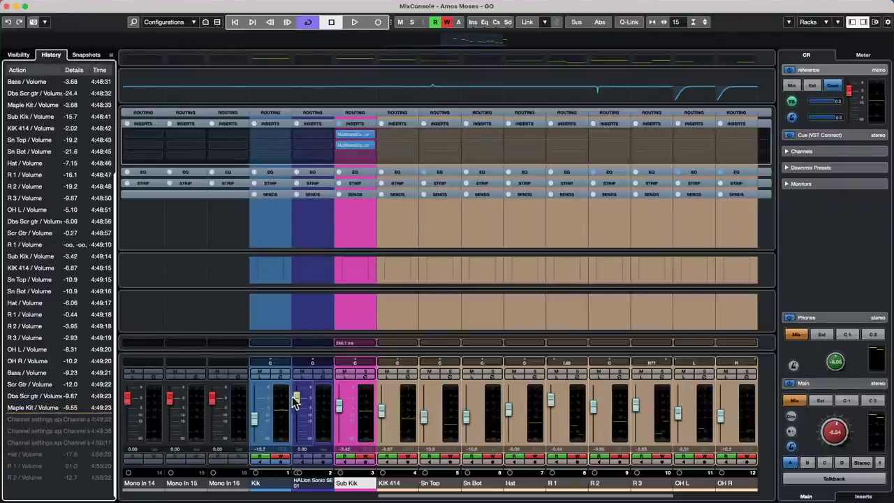
{"action": "left_click_drag", "start_coordinate": [296, 398], "coordinate": [339, 412]}
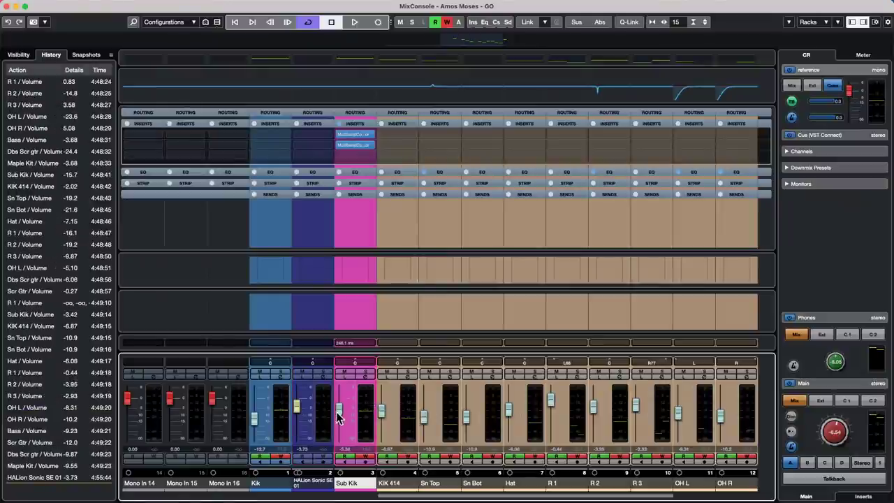
{"action": "mouse_move", "coordinate": [349, 363]}
{"action": "left_mouse_down"}
{"action": "mouse_move", "coordinate": [351, 353]}
{"action": "mouse_move", "coordinate": [359, 360]}
{"action": "left_mouse_up"}
Raise Sub Kik's multiband mid band about 3 dB and cut the low band about 7 dB, then revert history to Maple Kit / Volume and close MixConsole.
{"action": "left_click", "coordinate": [353, 144]}
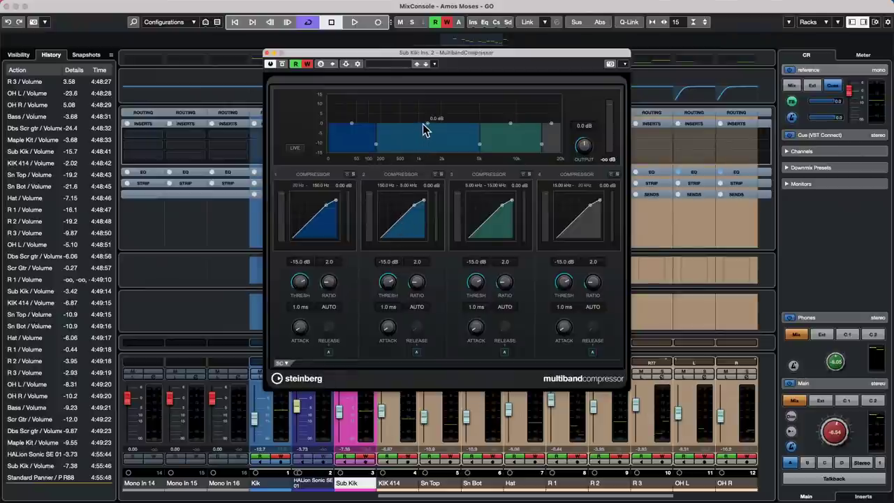
{"action": "left_click_drag", "start_coordinate": [423, 123], "coordinate": [425, 116]}
{"action": "left_click_drag", "start_coordinate": [369, 125], "coordinate": [355, 134]}
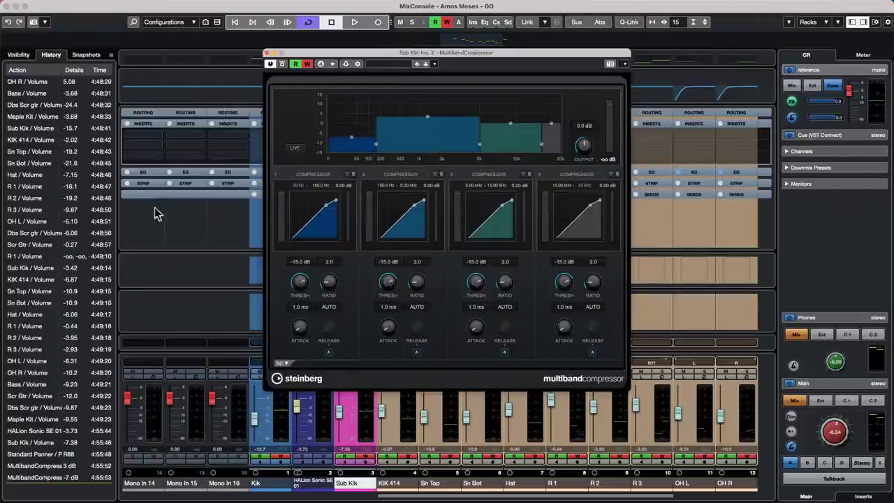
{"action": "left_click_drag", "start_coordinate": [31, 456], "coordinate": [216, 52]}
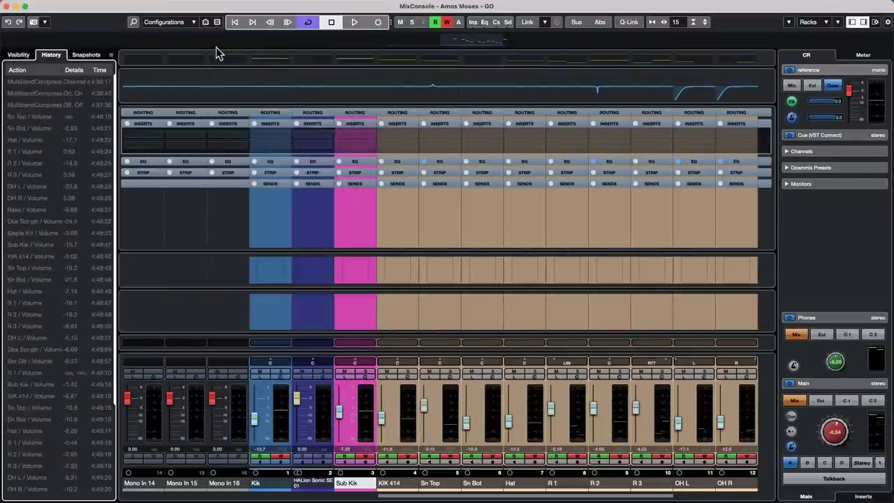
{"action": "left_click", "coordinate": [8, 6]}
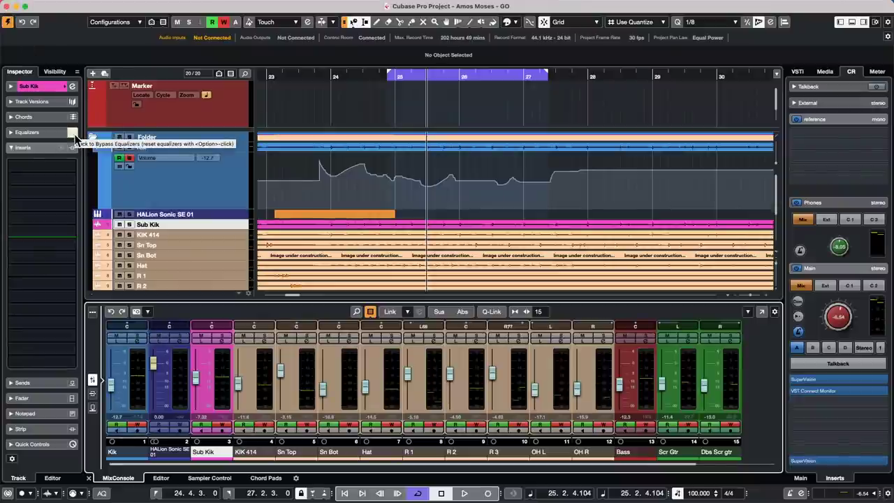